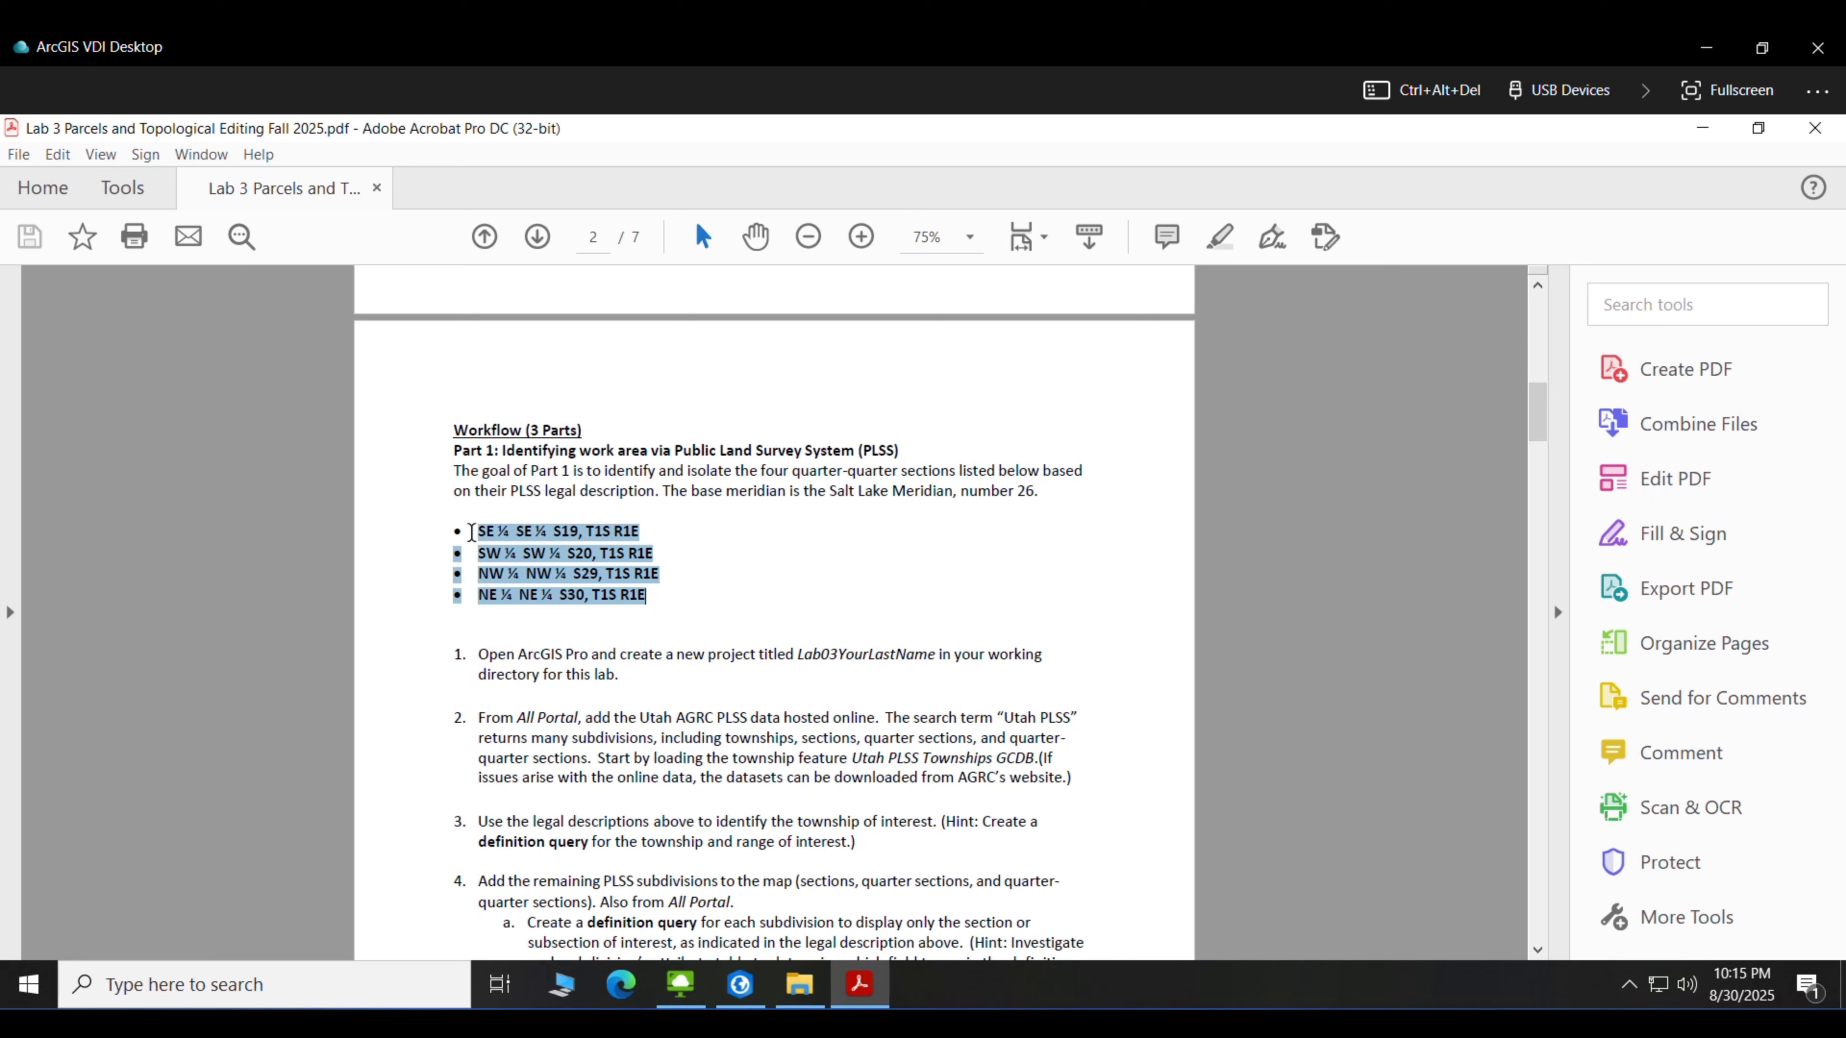
# Review the lab handout's Part 1 workflow, including the Salt Lake Meridian reference and the four quarter-quarter section legal descriptions
pyautogui.click(1036, 538)
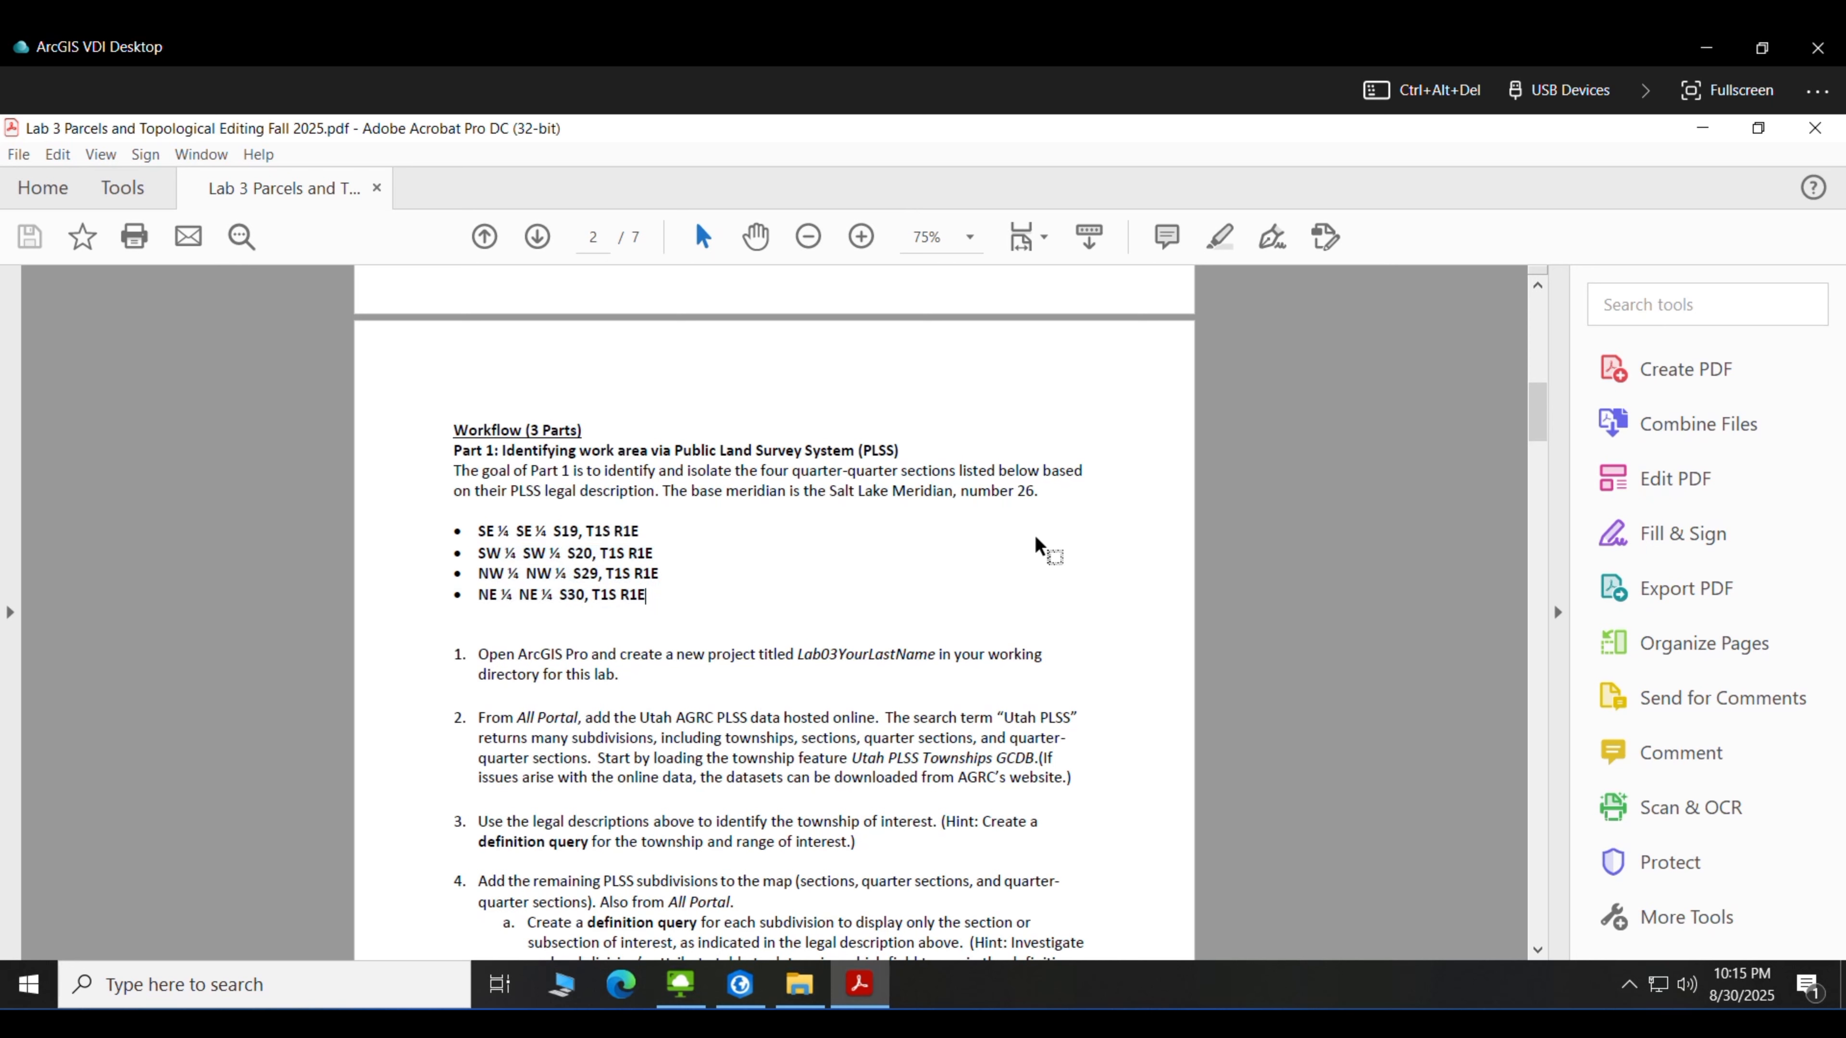
pyautogui.moveTo(1045, 491); pyautogui.dragTo(809, 491)
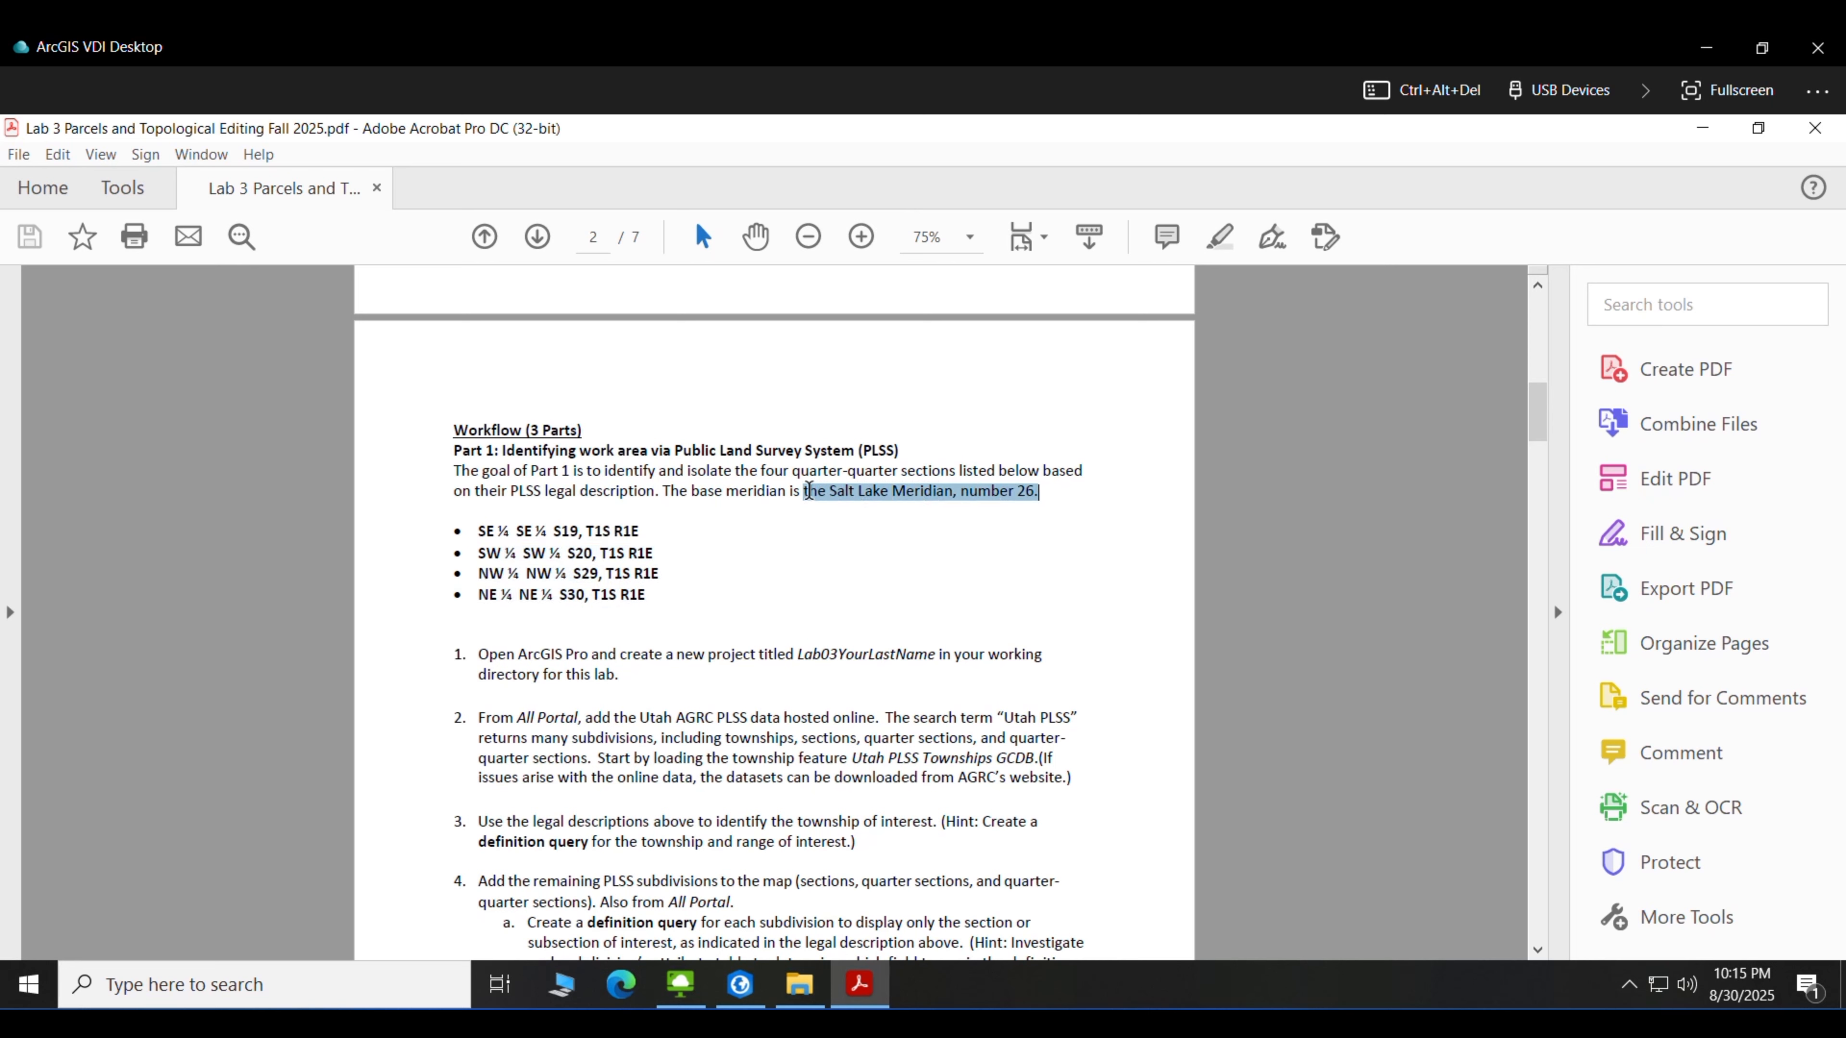
pyautogui.click(639, 533)
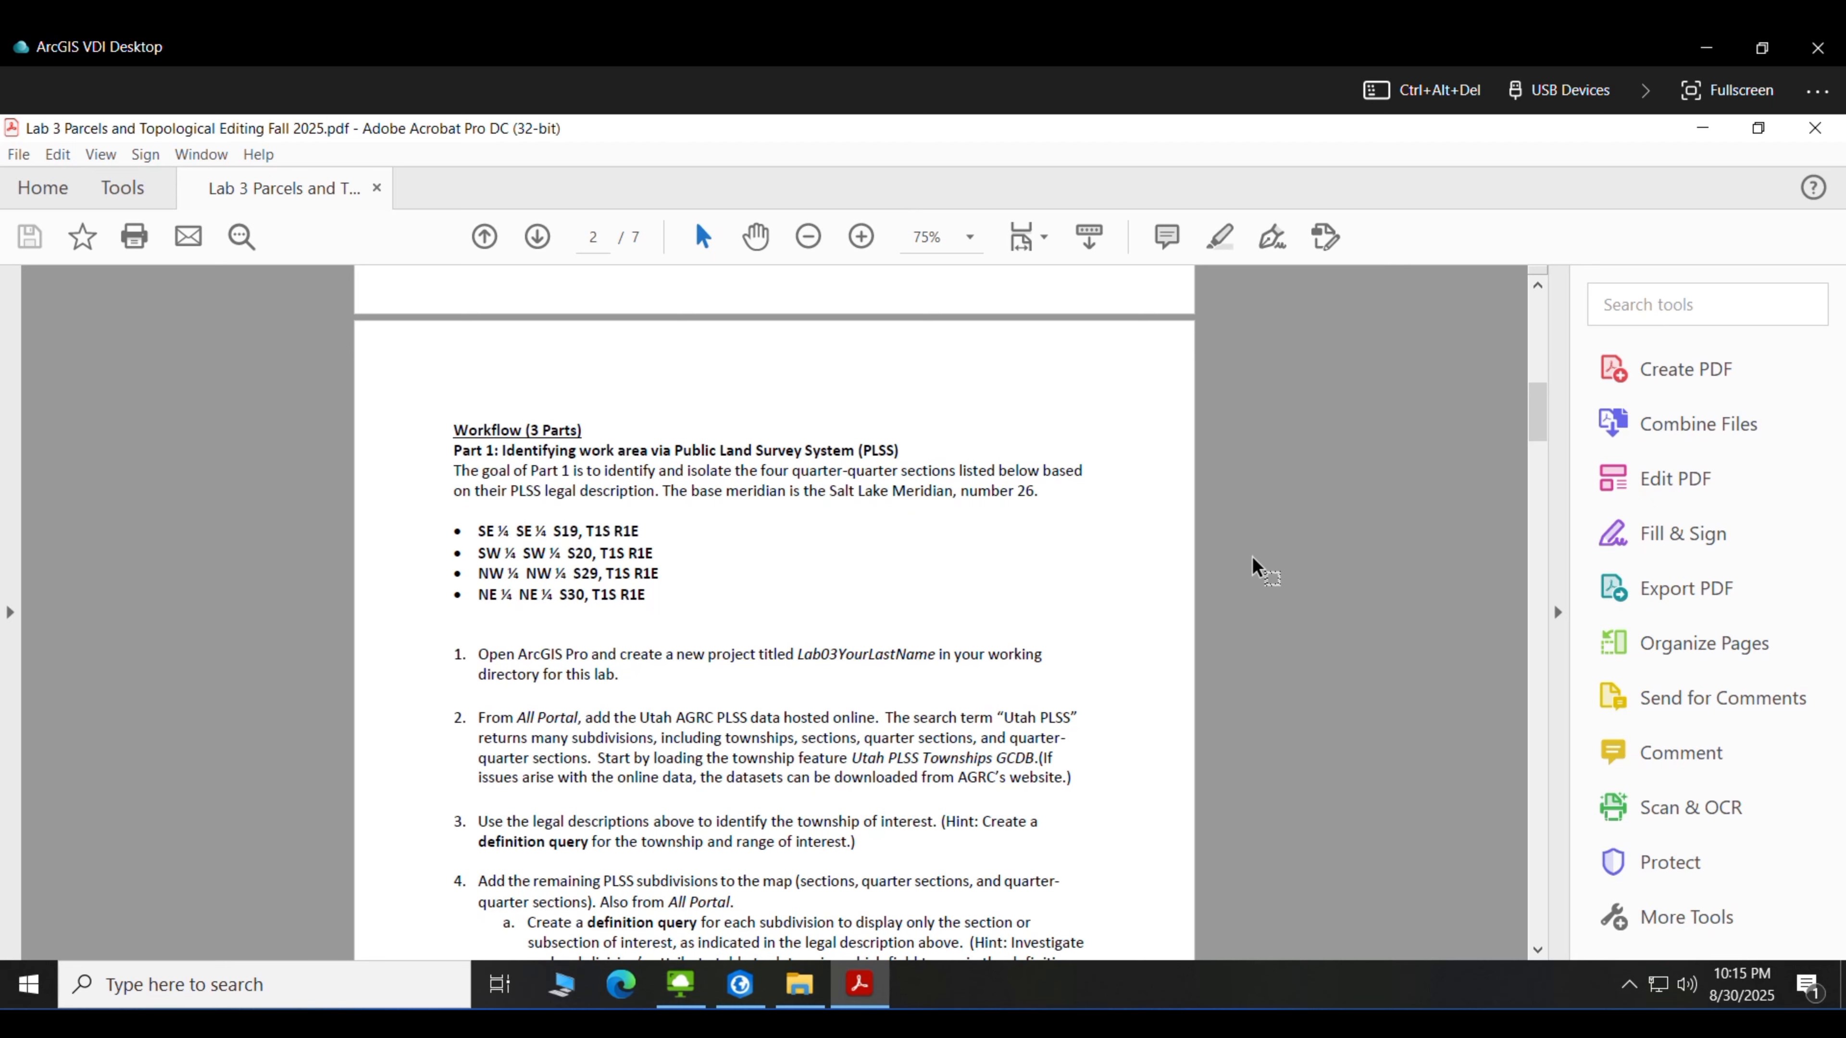
pyautogui.moveTo(1539, 411); pyautogui.dragTo(1538, 513)
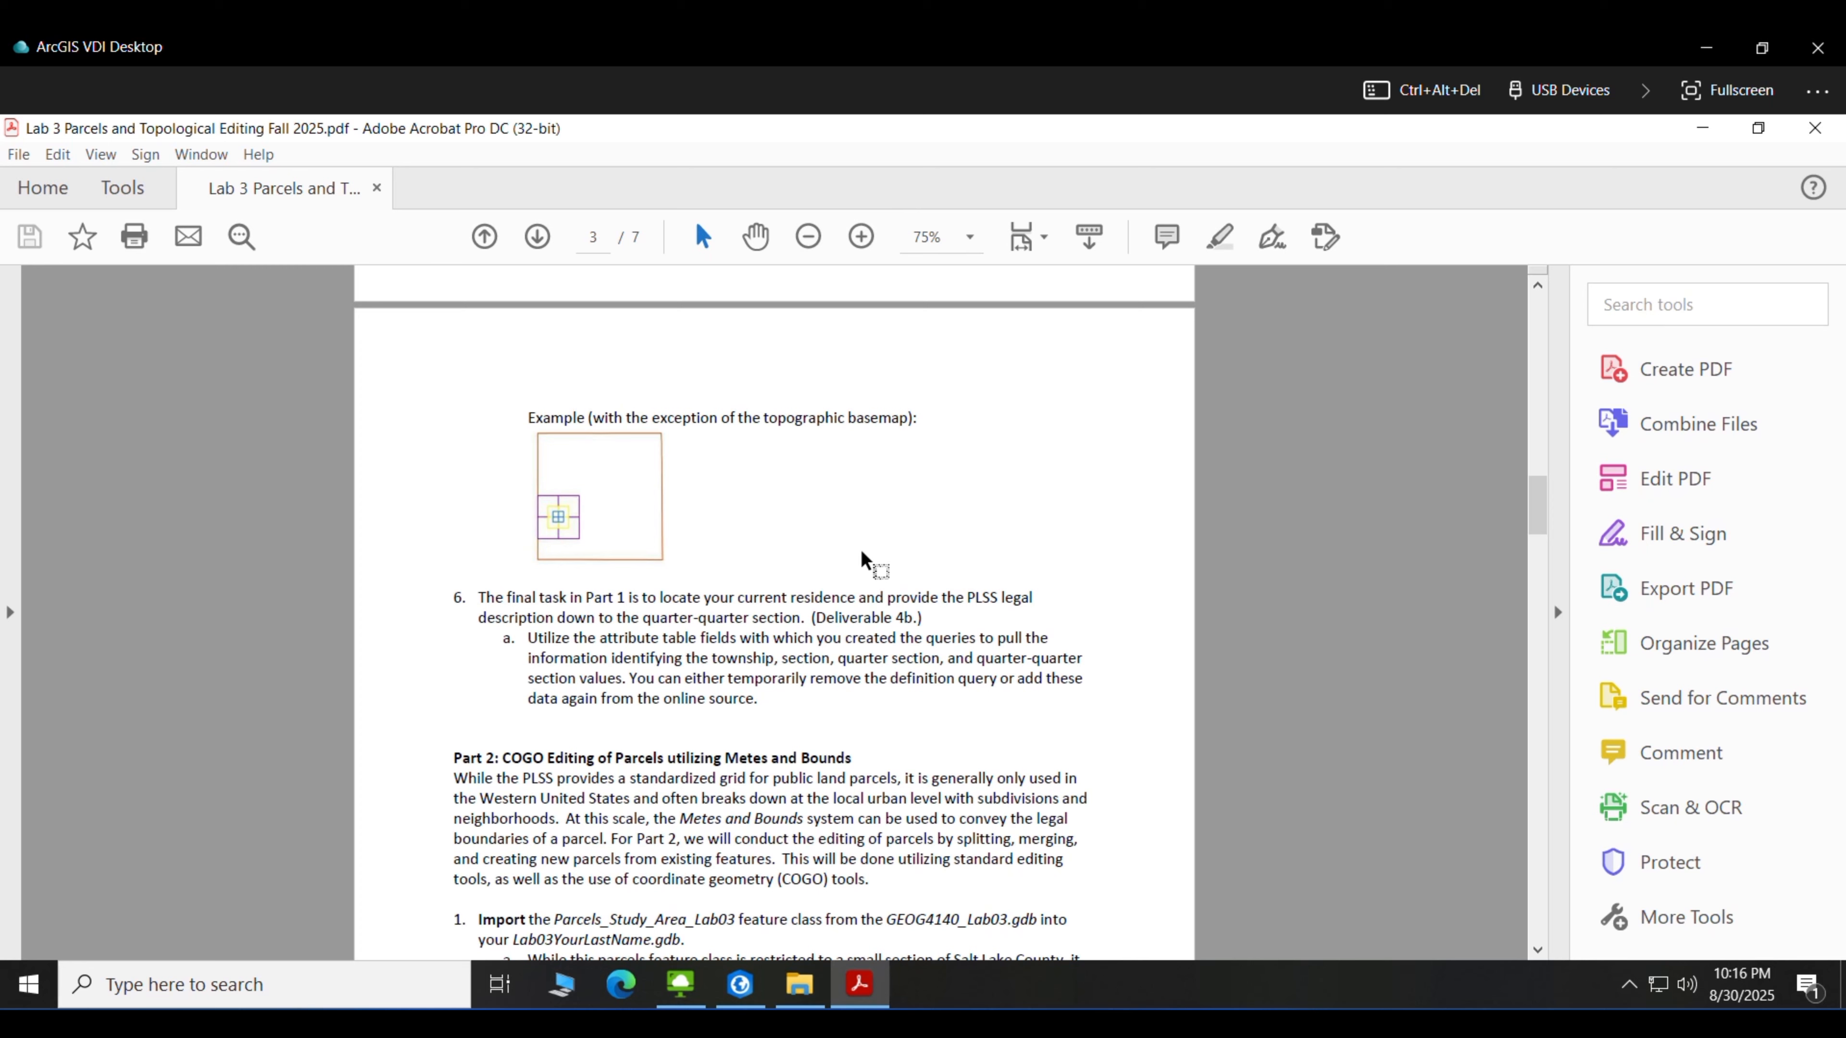
pyautogui.moveTo(1535, 507)
pyautogui.mouseDown()
pyautogui.moveTo(1532, 556)
pyautogui.moveTo(1519, 513)
pyautogui.mouseUp()
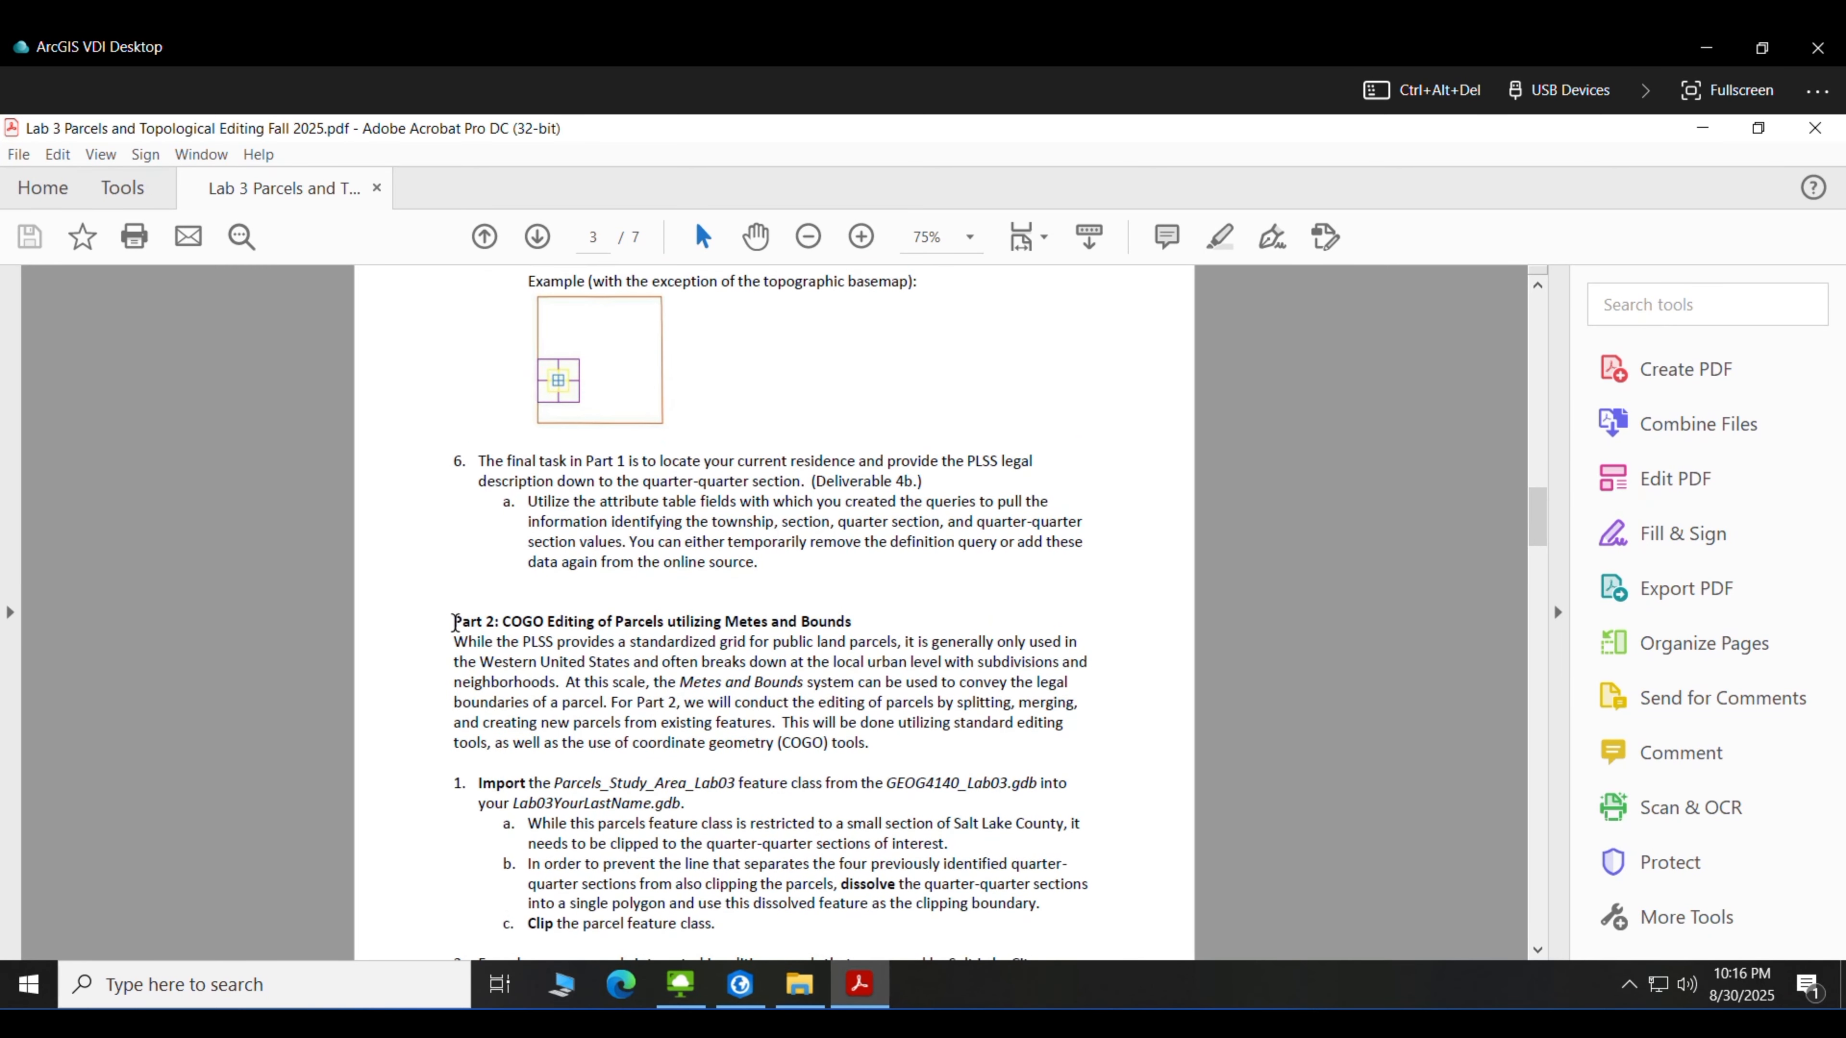
# Read the Part 2 introduction on splitting, merging and creating parcels with standard editing and coordinate geometry (COGO) tools
pyautogui.moveTo(455, 622); pyautogui.dragTo(546, 625)
pyautogui.click(815, 742)
pyautogui.moveTo(632, 747); pyautogui.dragTo(810, 740)
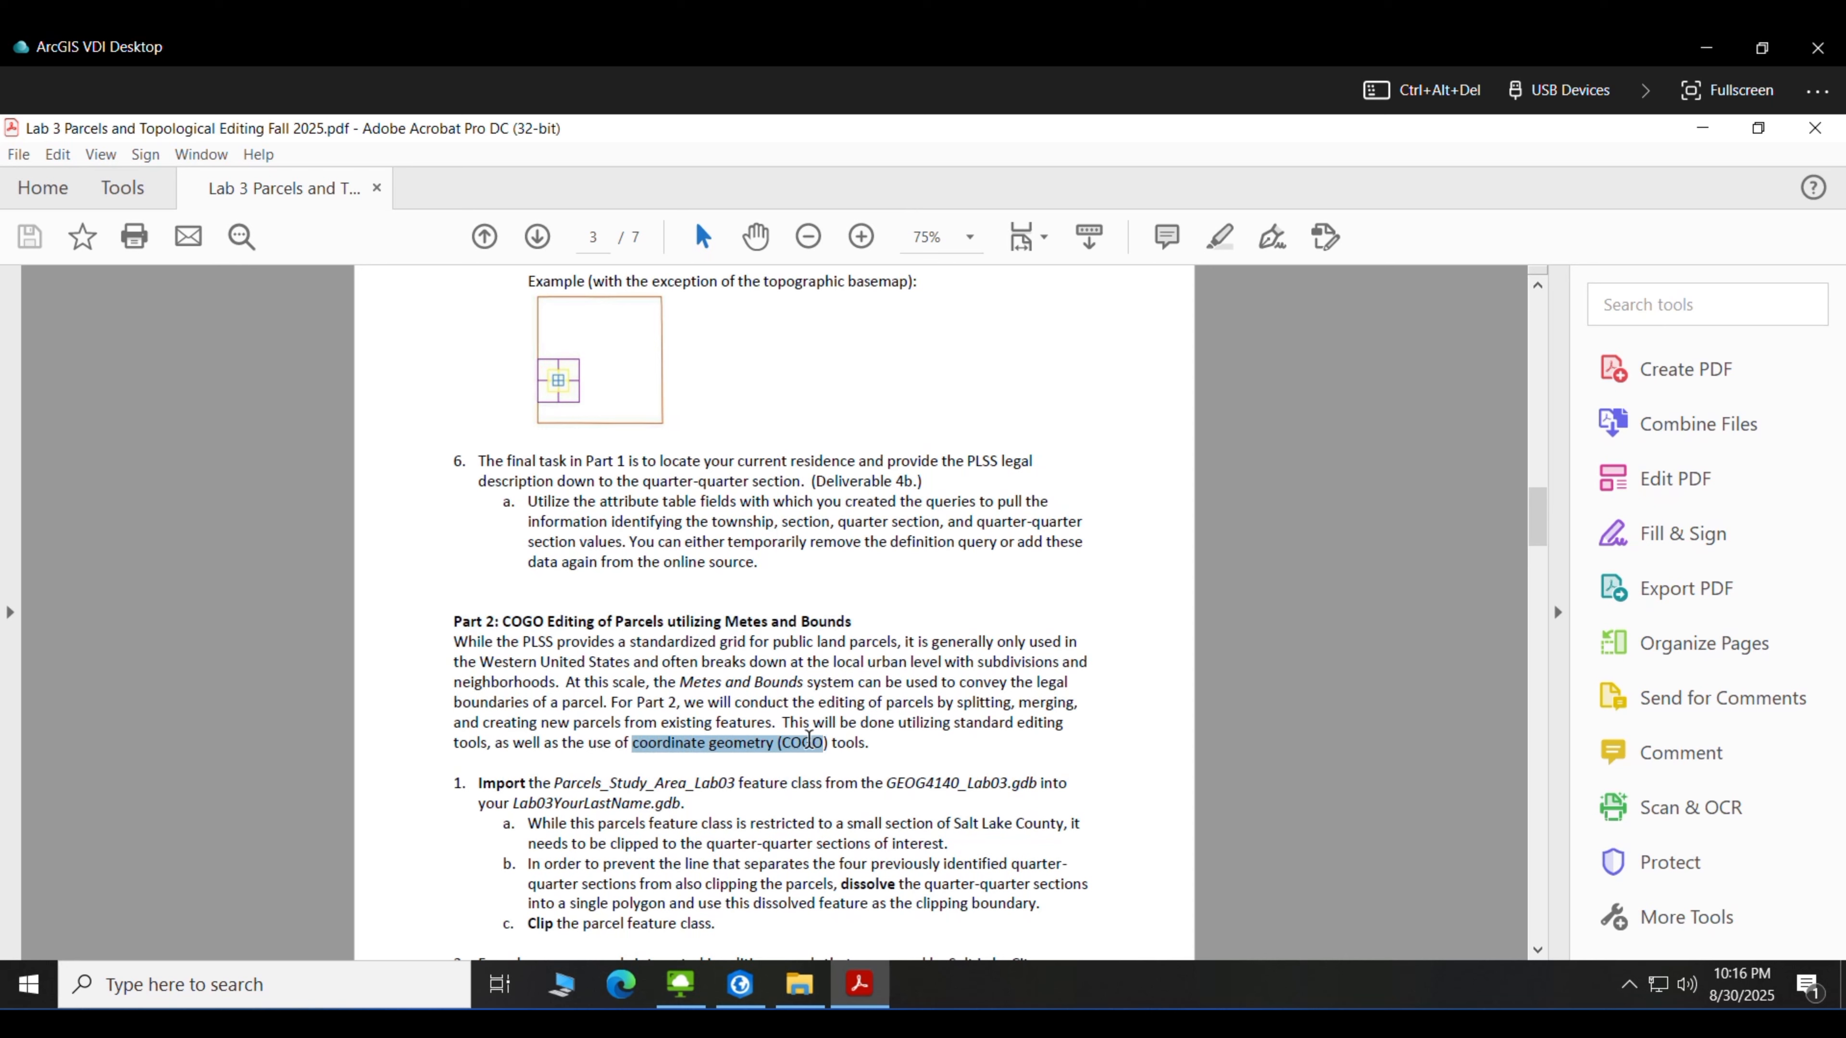
pyautogui.click(1145, 558)
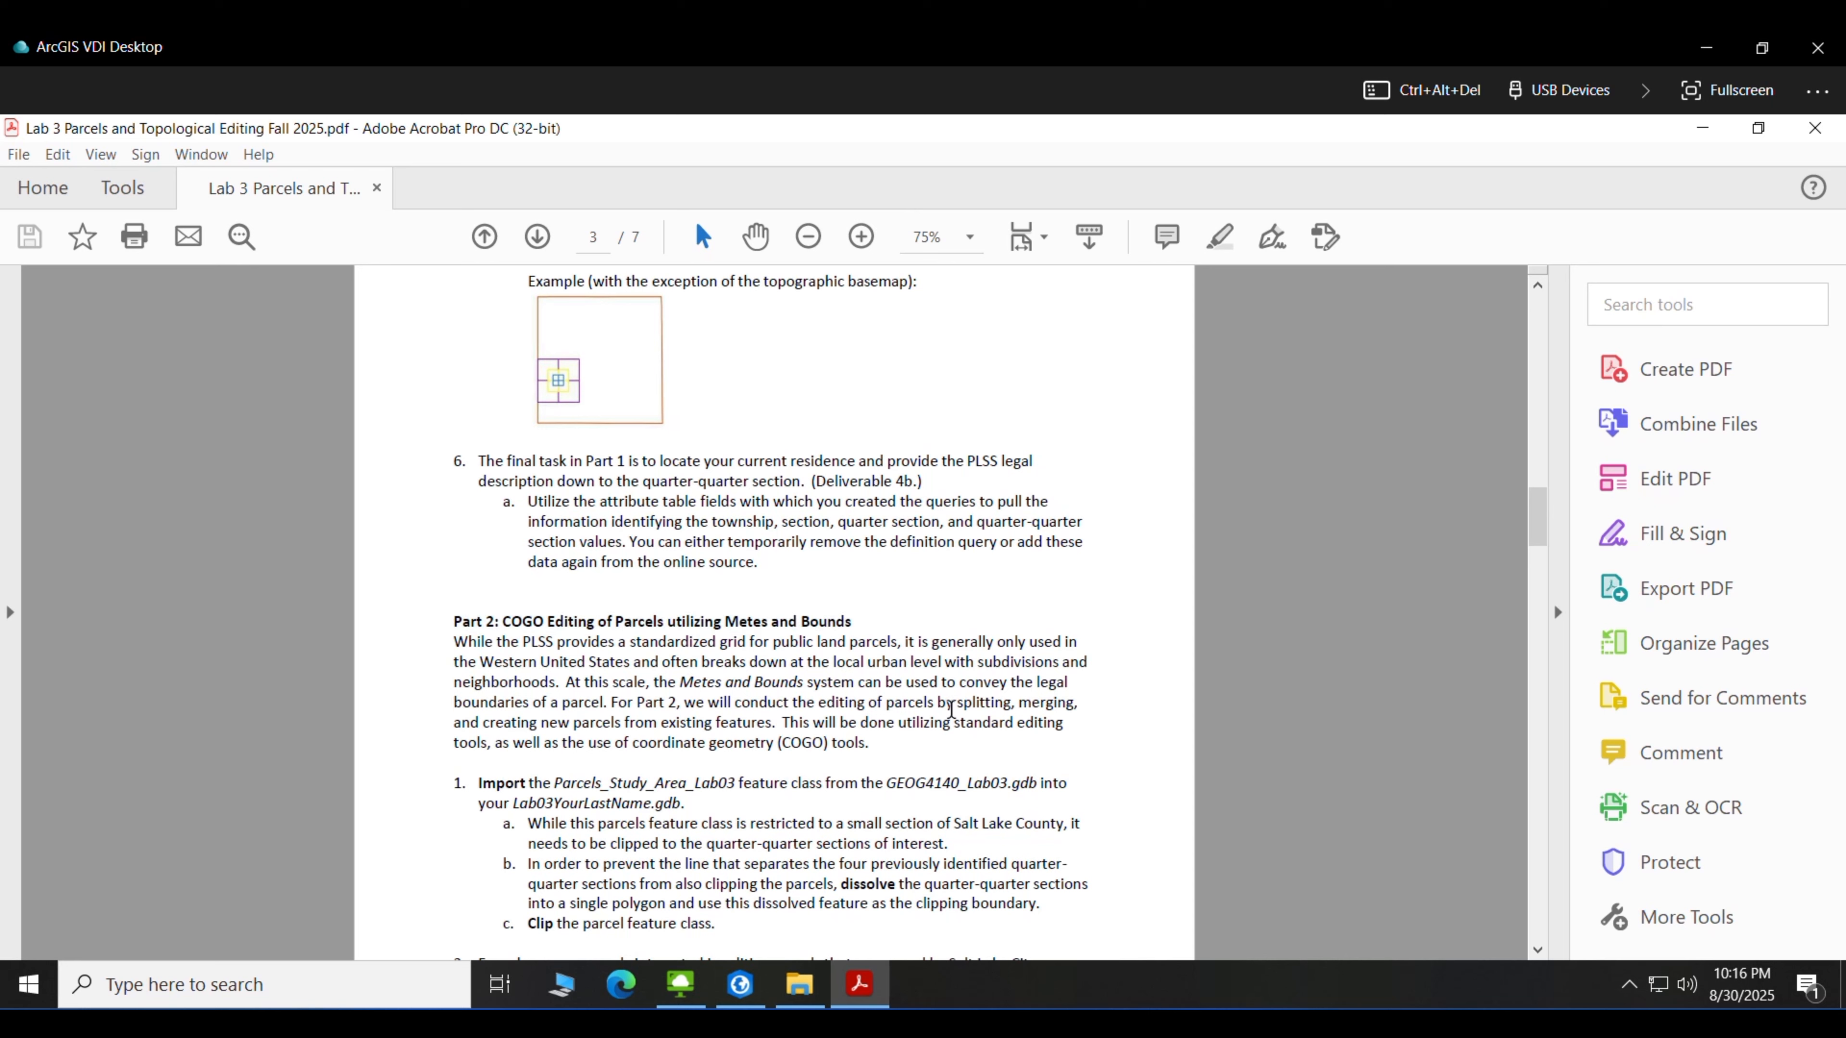
pyautogui.moveTo(616, 702); pyautogui.dragTo(1075, 704)
pyautogui.click(493, 725)
pyautogui.moveTo(493, 726); pyautogui.dragTo(772, 724)
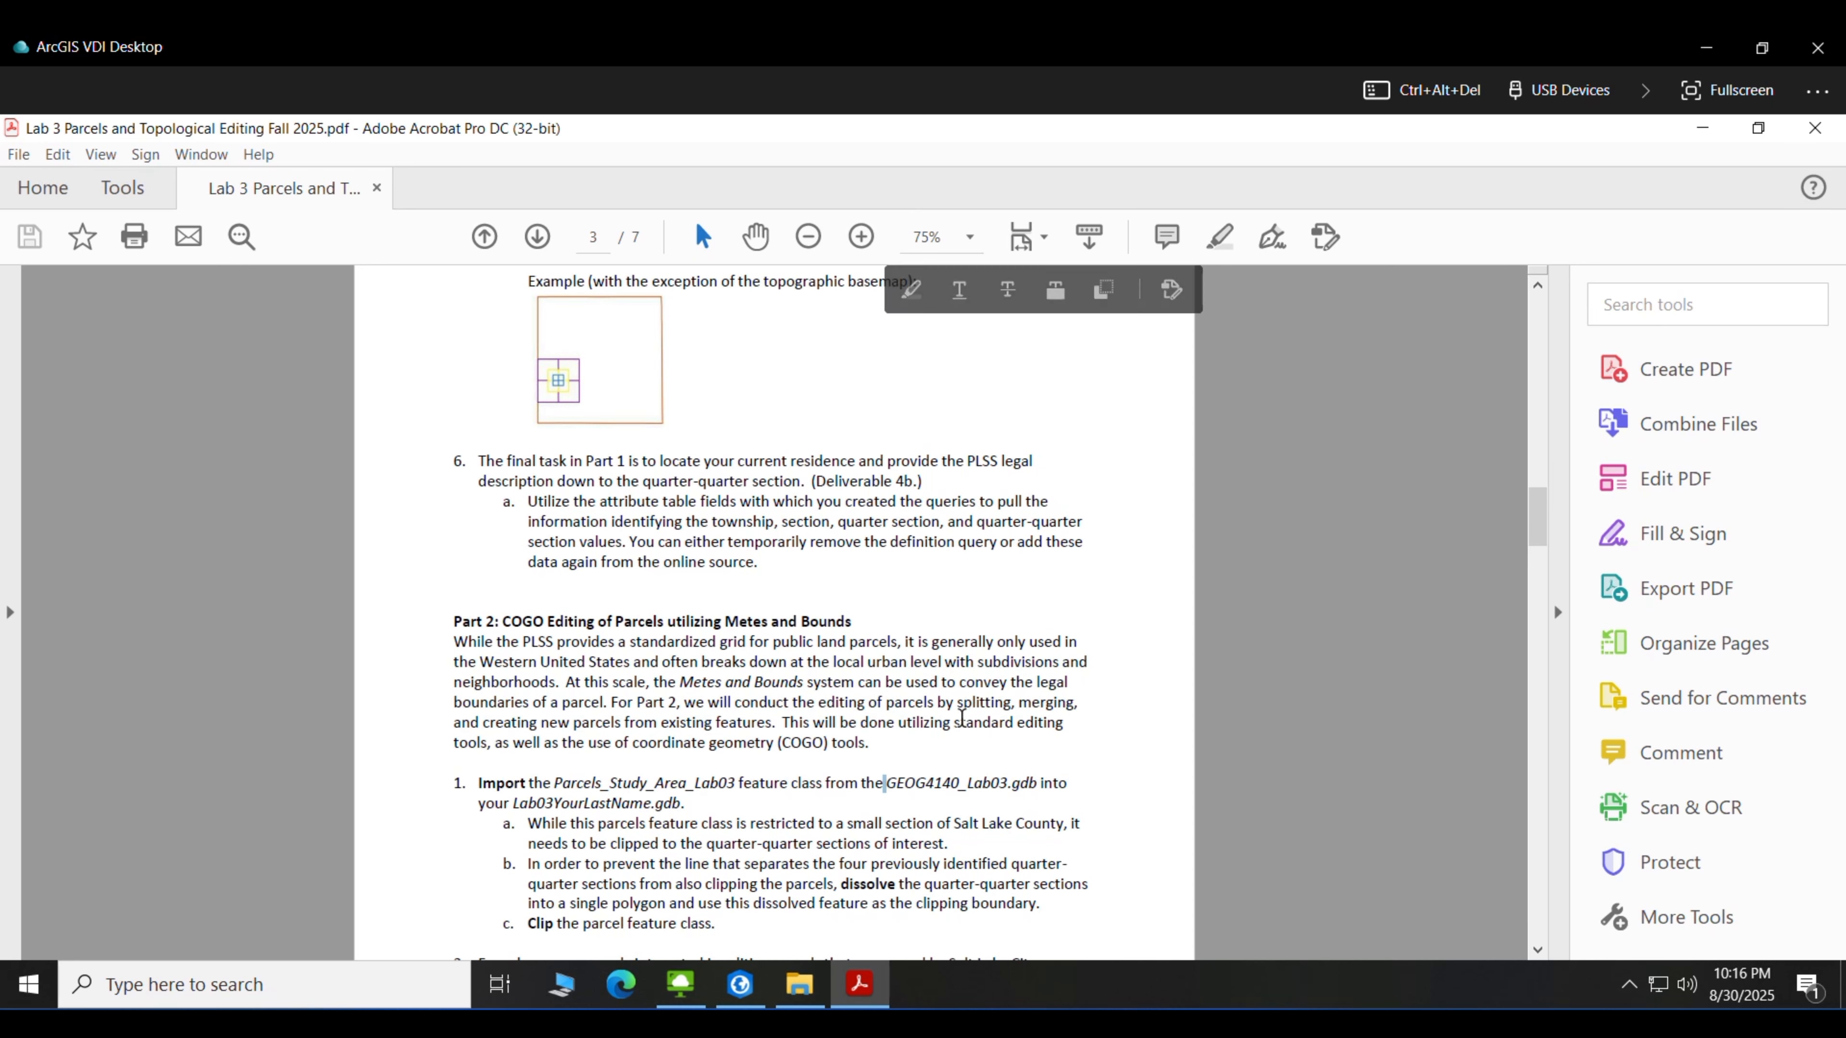
pyautogui.moveTo(954, 724); pyautogui.dragTo(1063, 723)
# Review step 7a of the handout with the Parcel 1 traverse directions and distances
pyautogui.moveTo(1541, 534); pyautogui.dragTo(1508, 760)
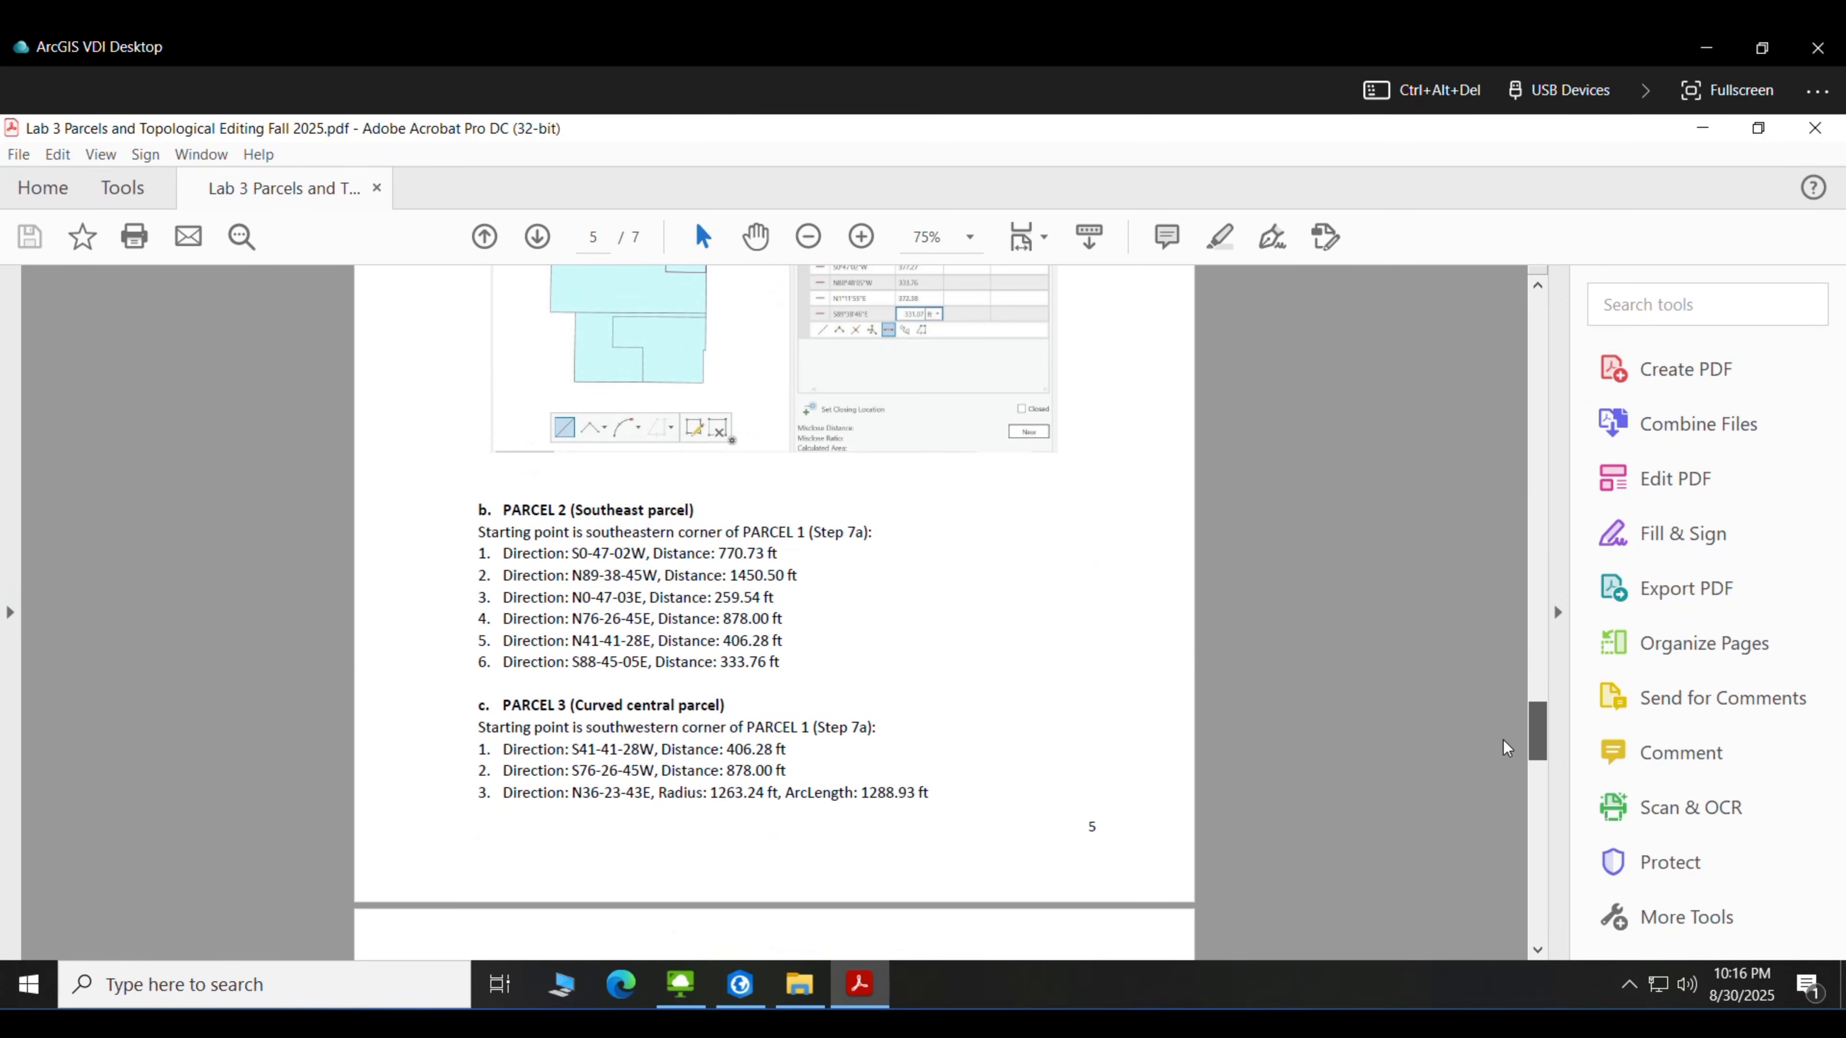
pyautogui.scroll(5, 508, 480)
pyautogui.moveTo(509, 480); pyautogui.dragTo(1086, 576)
pyautogui.click(1251, 499)
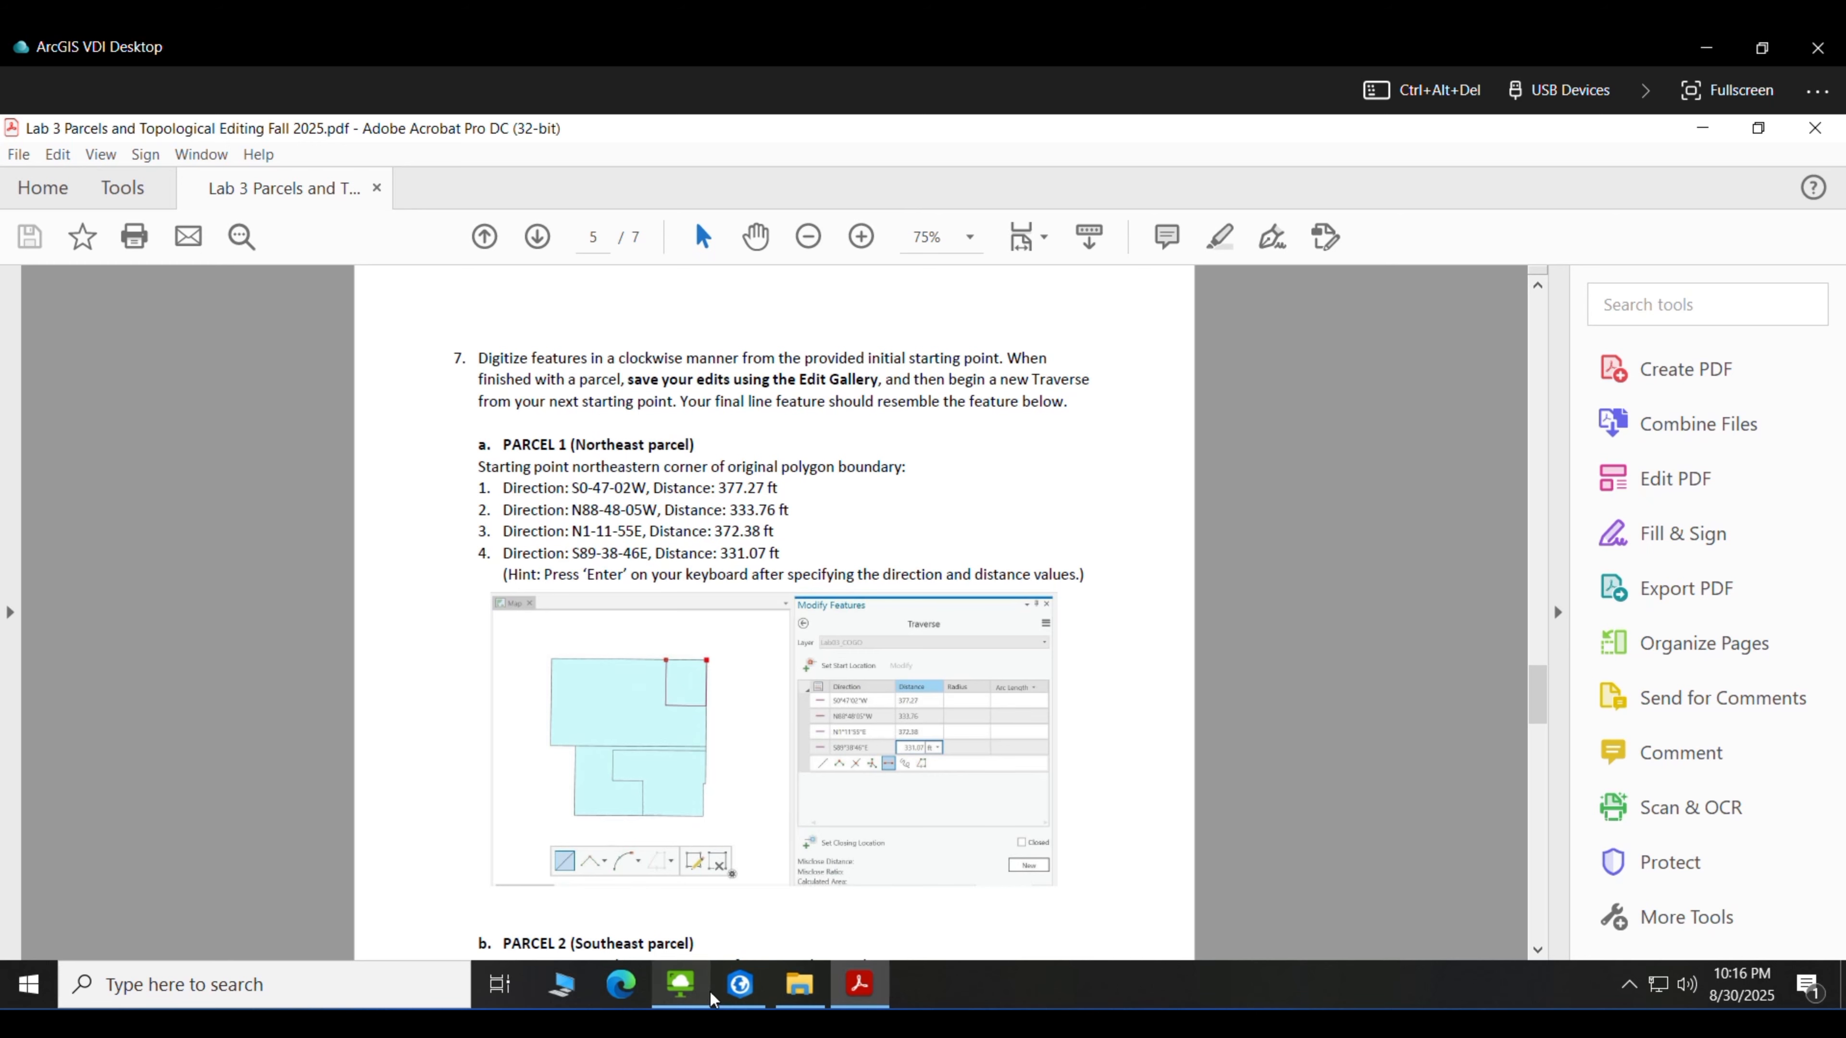
# Switch to ArcGIS Pro and add Parcels_Study_Area_Lab03 from GEOG4140_Lab03.gdb in the Lab03Data folder to the map
pyautogui.moveTo(739, 1002)
pyautogui.click(1698, 90)
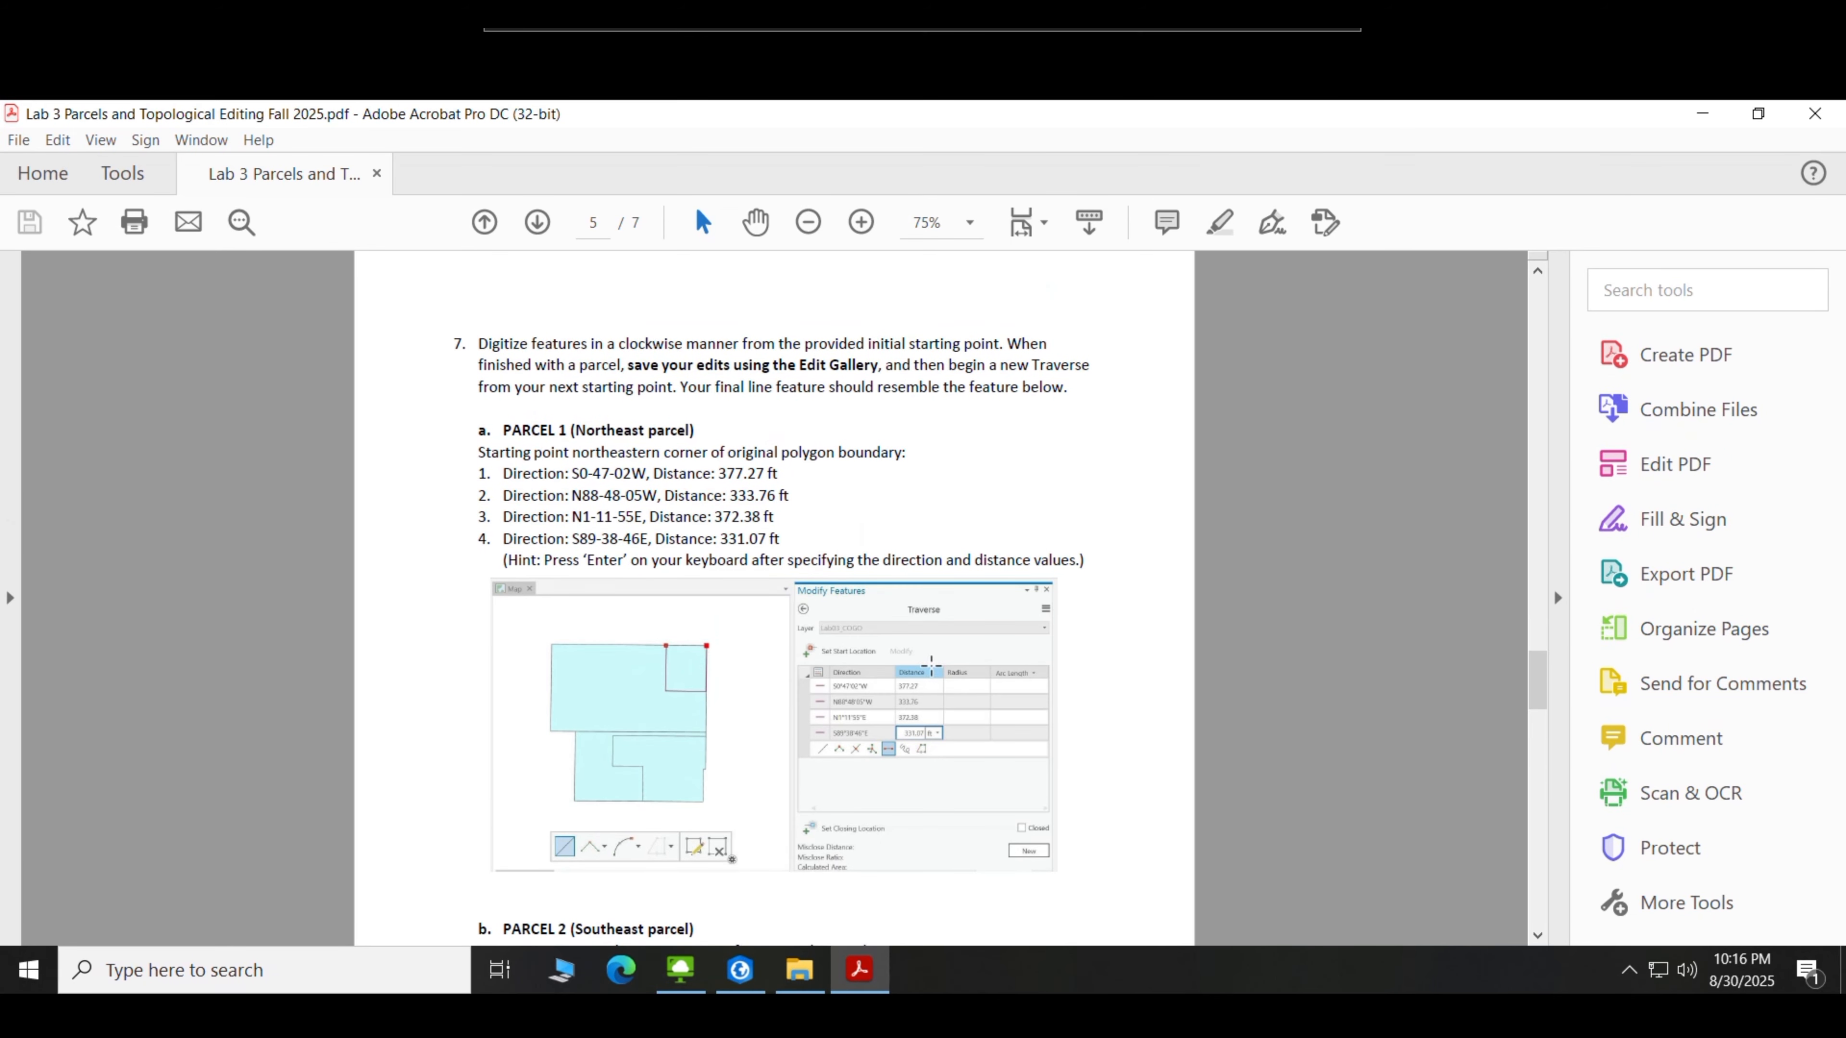
pyautogui.click(739, 970)
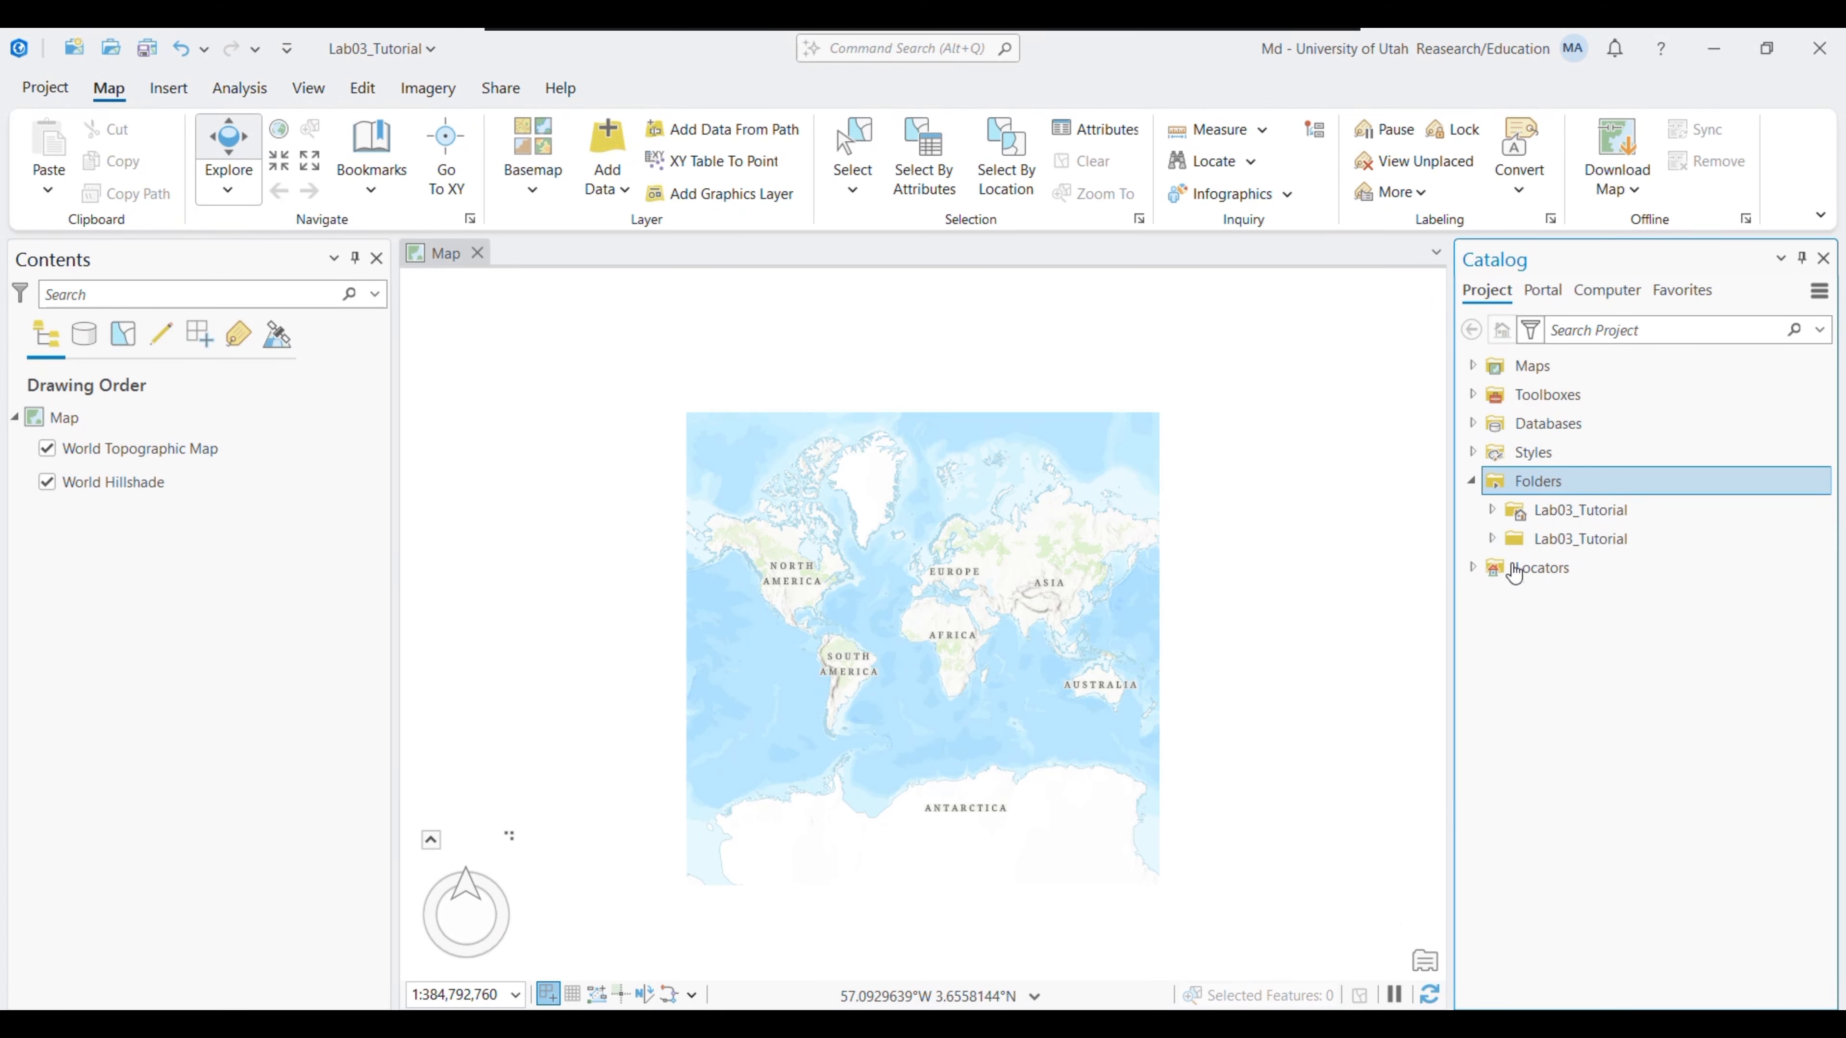
pyautogui.click(1491, 539)
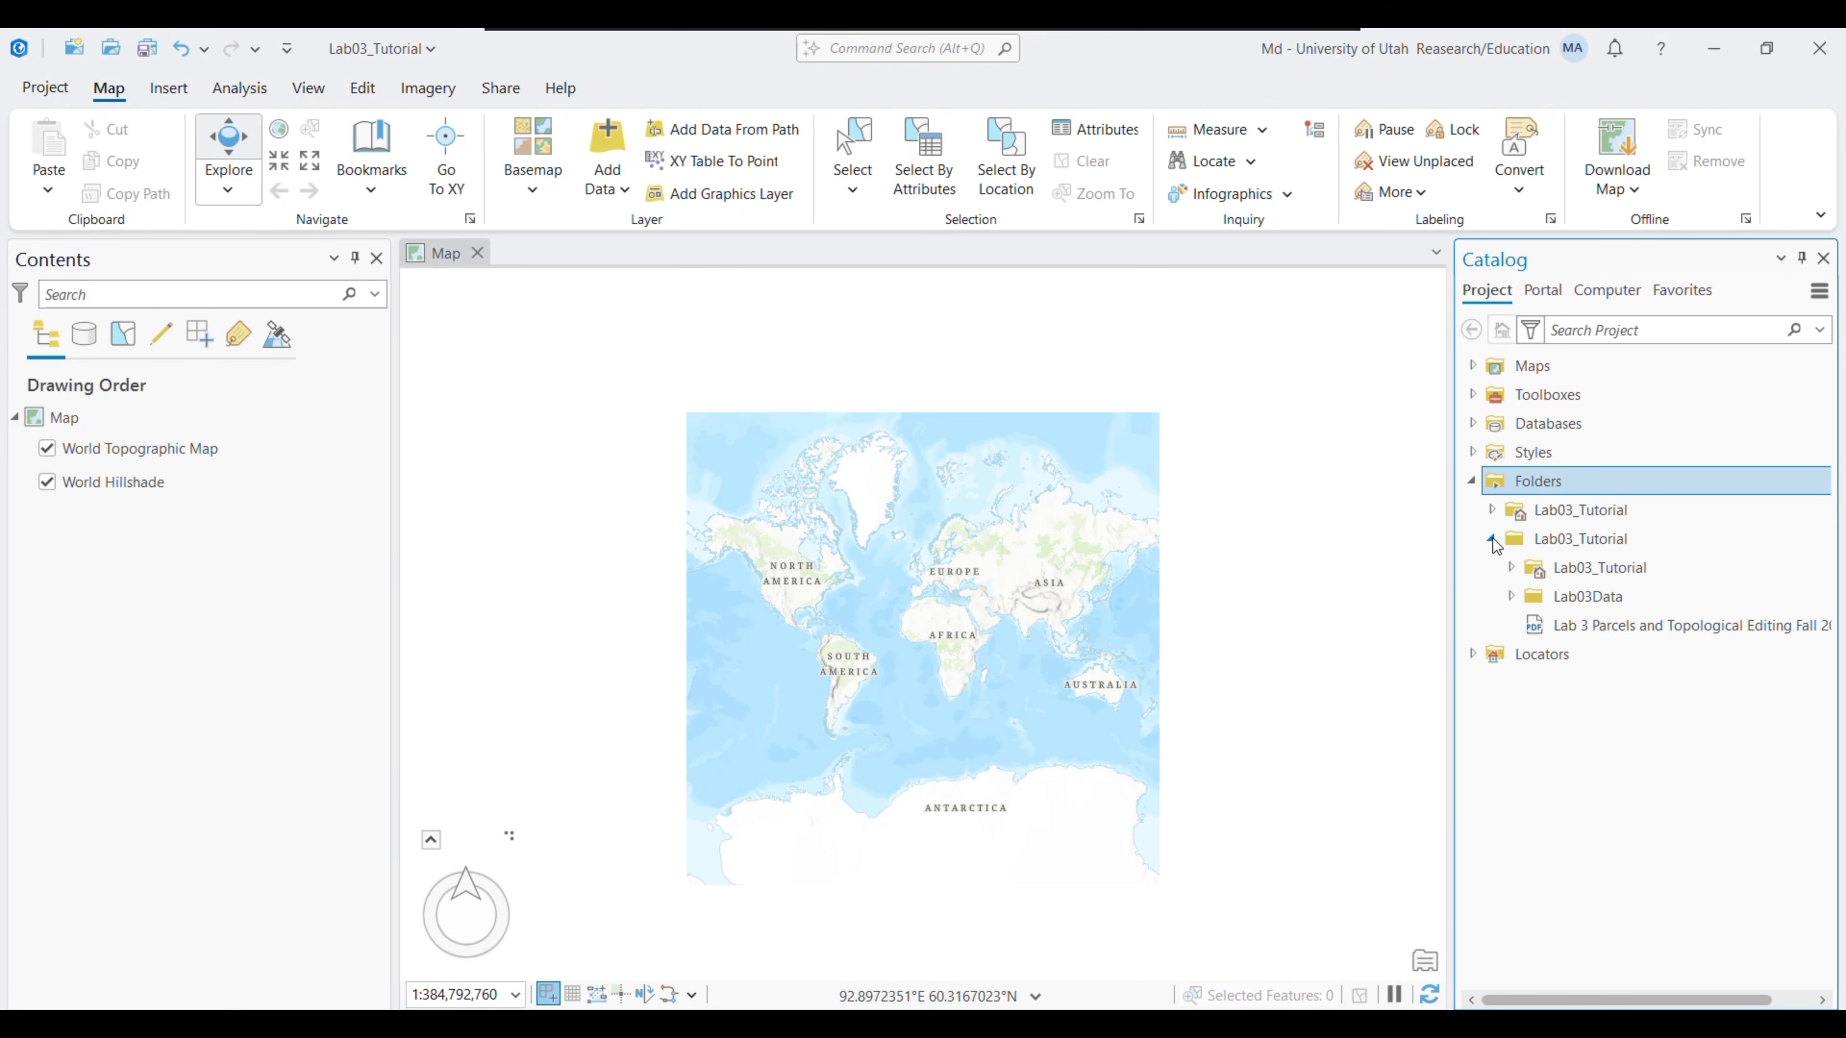
pyautogui.click(1510, 597)
pyautogui.click(1529, 625)
pyautogui.click(1548, 653)
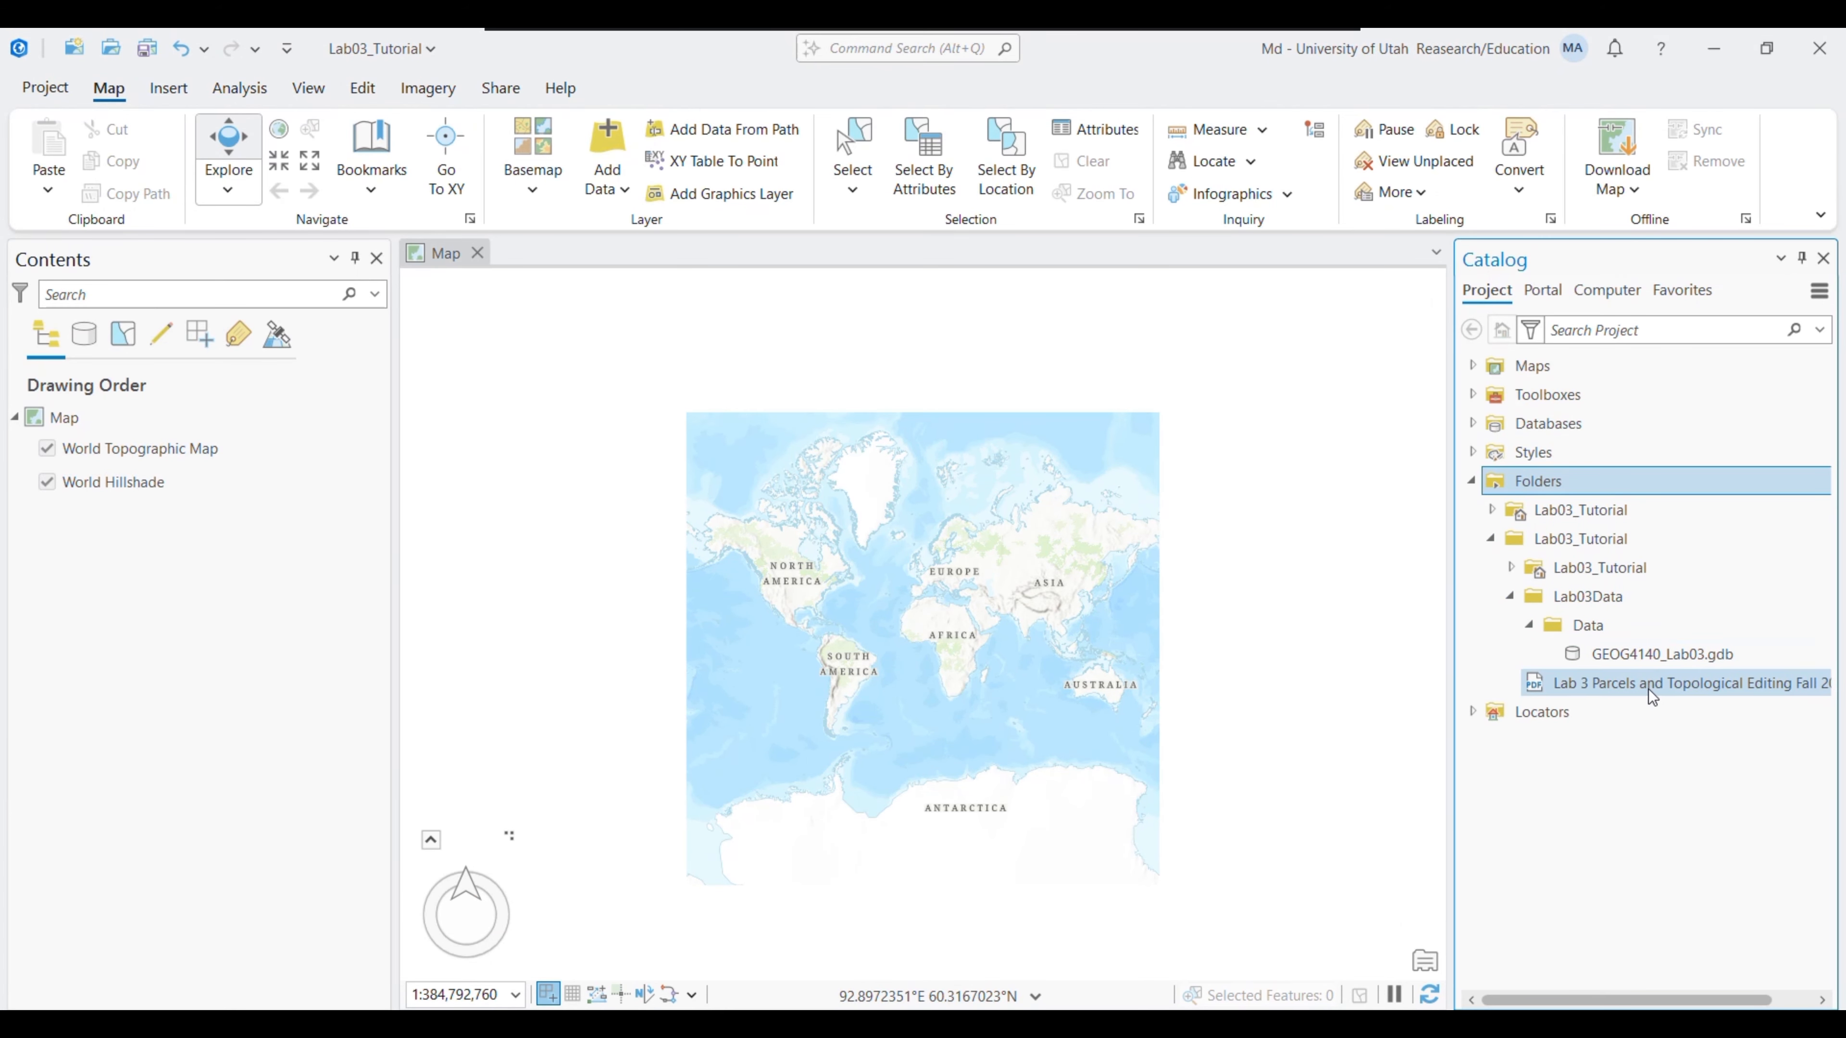
pyautogui.moveTo(1598, 682); pyautogui.dragTo(1134, 642)
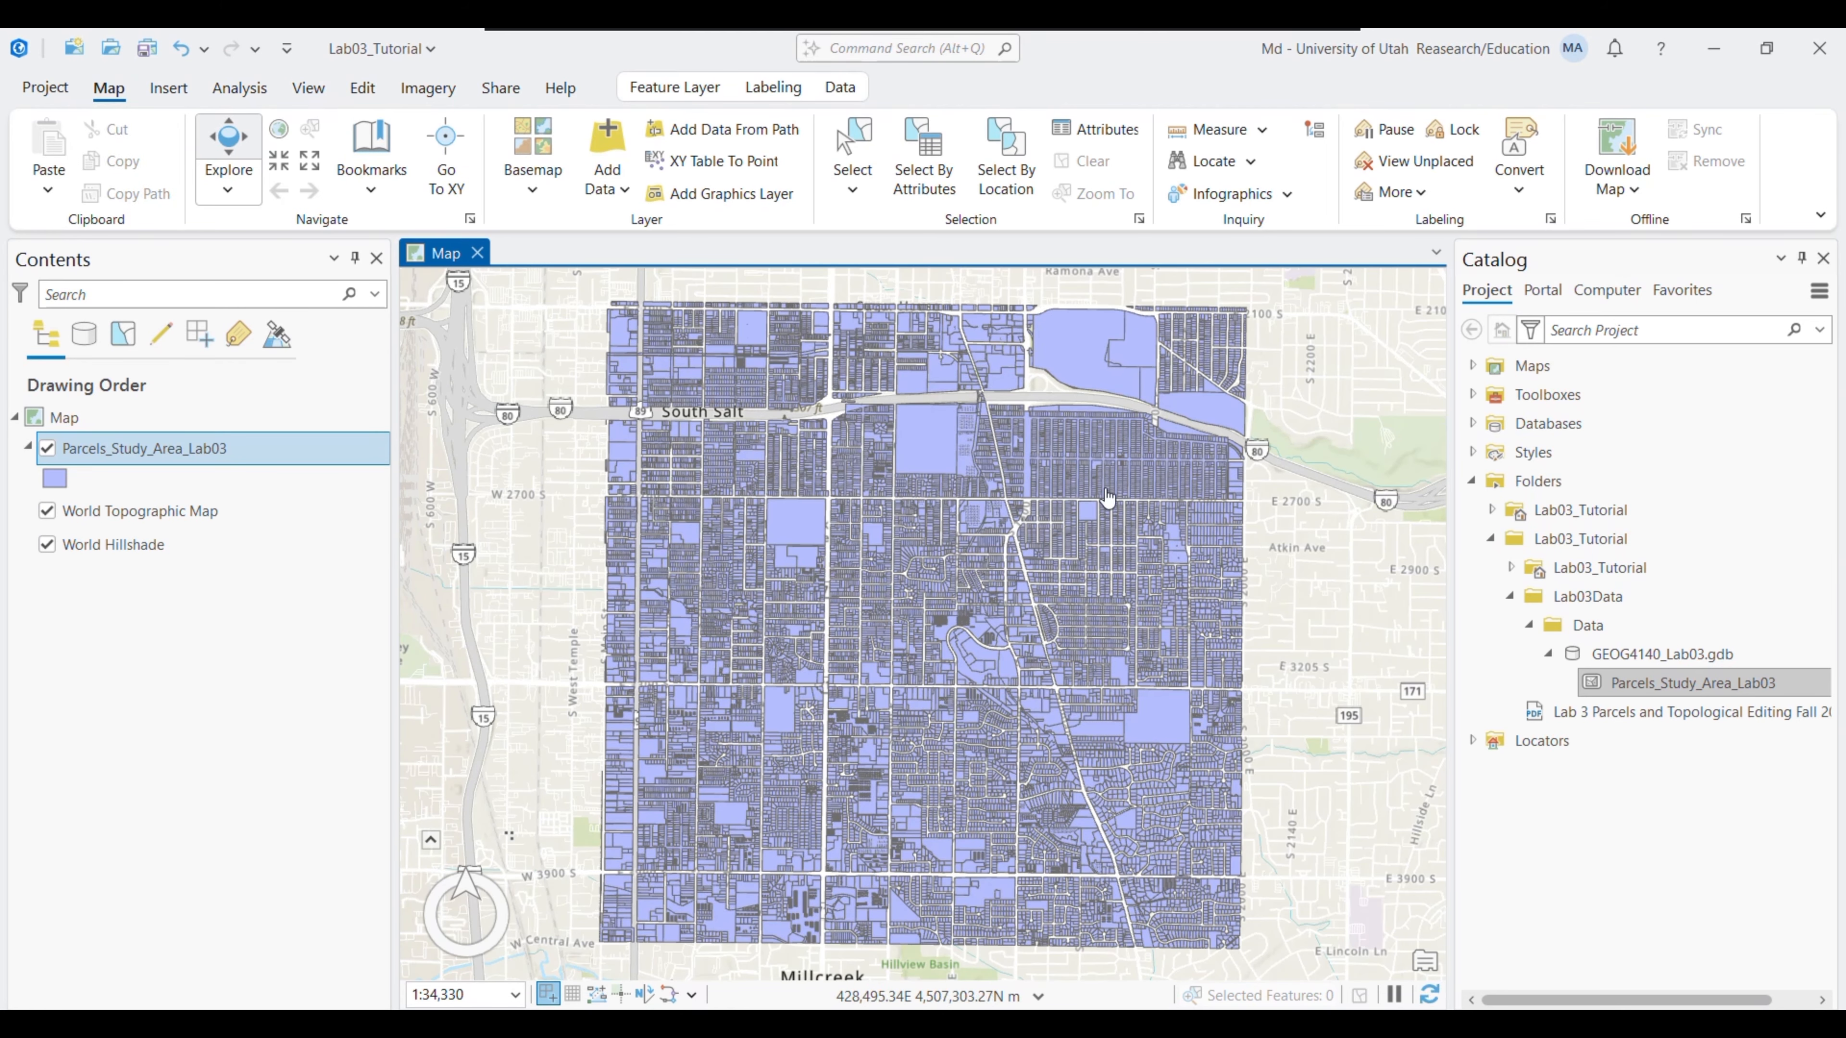
# Search ArcGIS Online for "UTAH PLSS" and add the Utah PLSS Townships GCDB layer to the map
pyautogui.click(1540, 290)
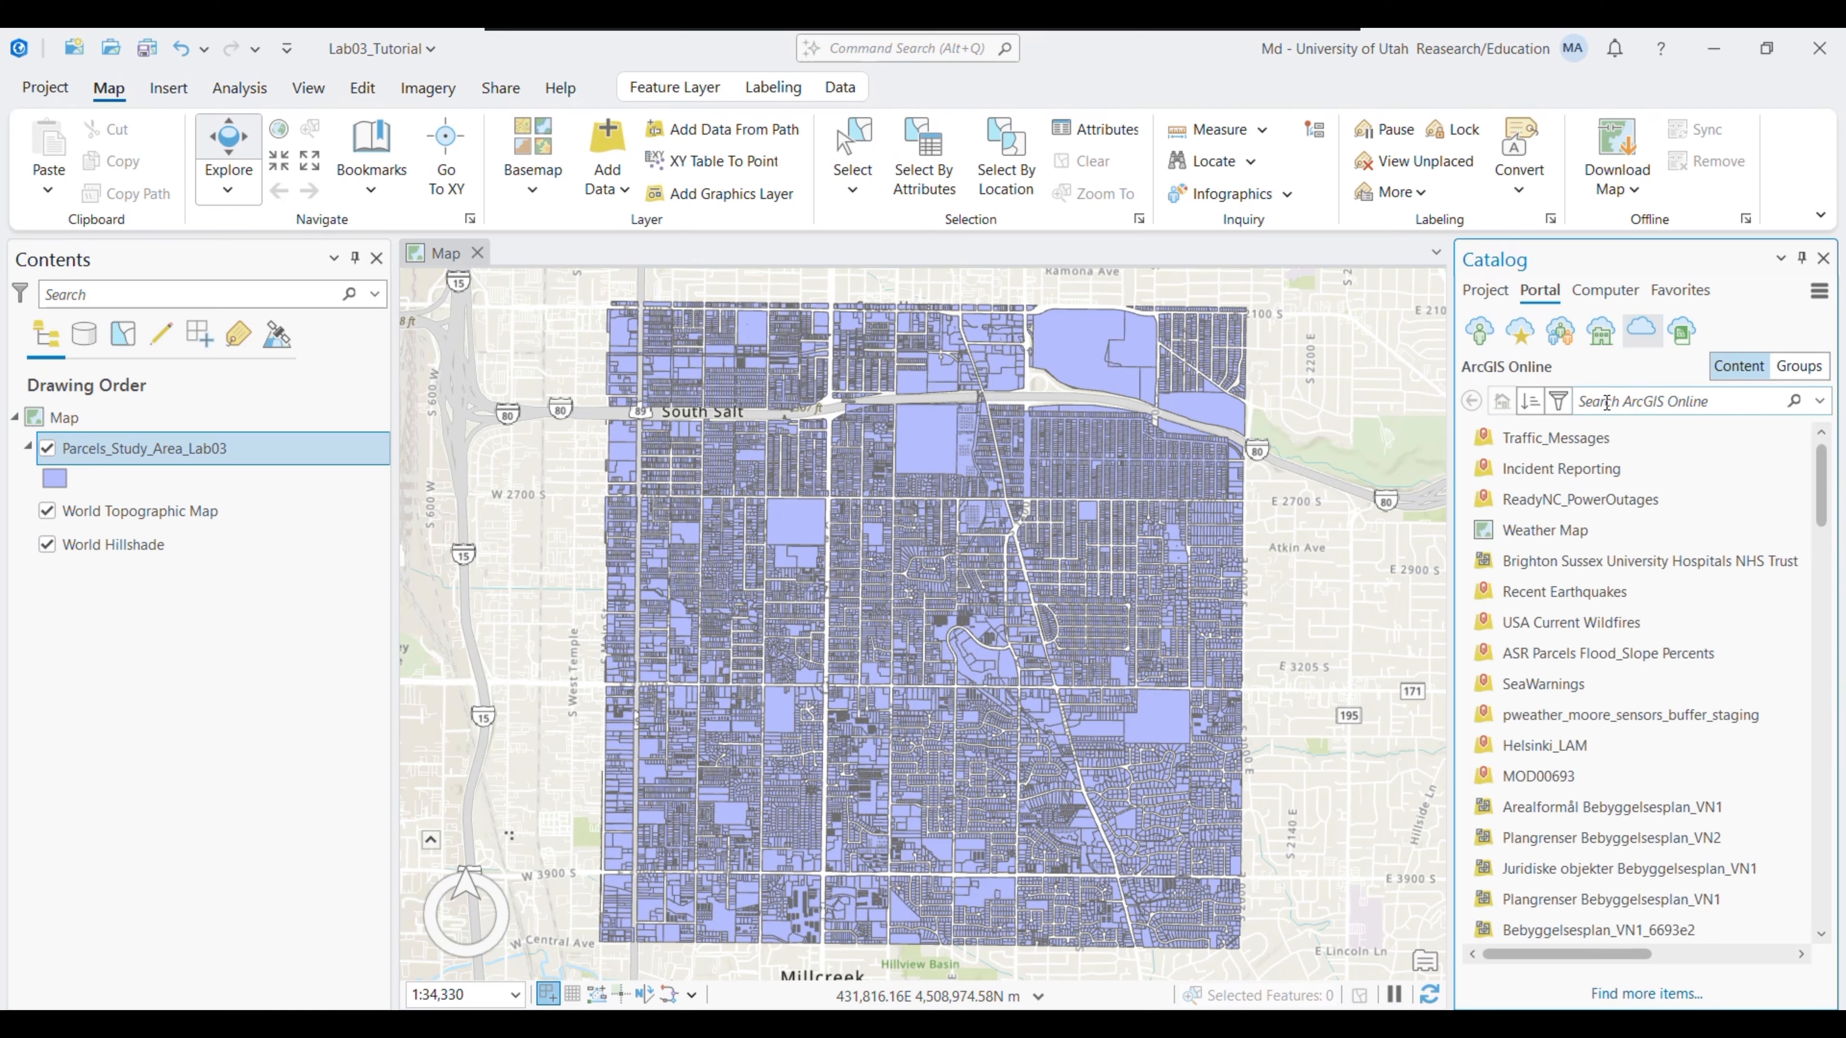
pyautogui.write('UTAH PLSS')
pyautogui.press('Return')
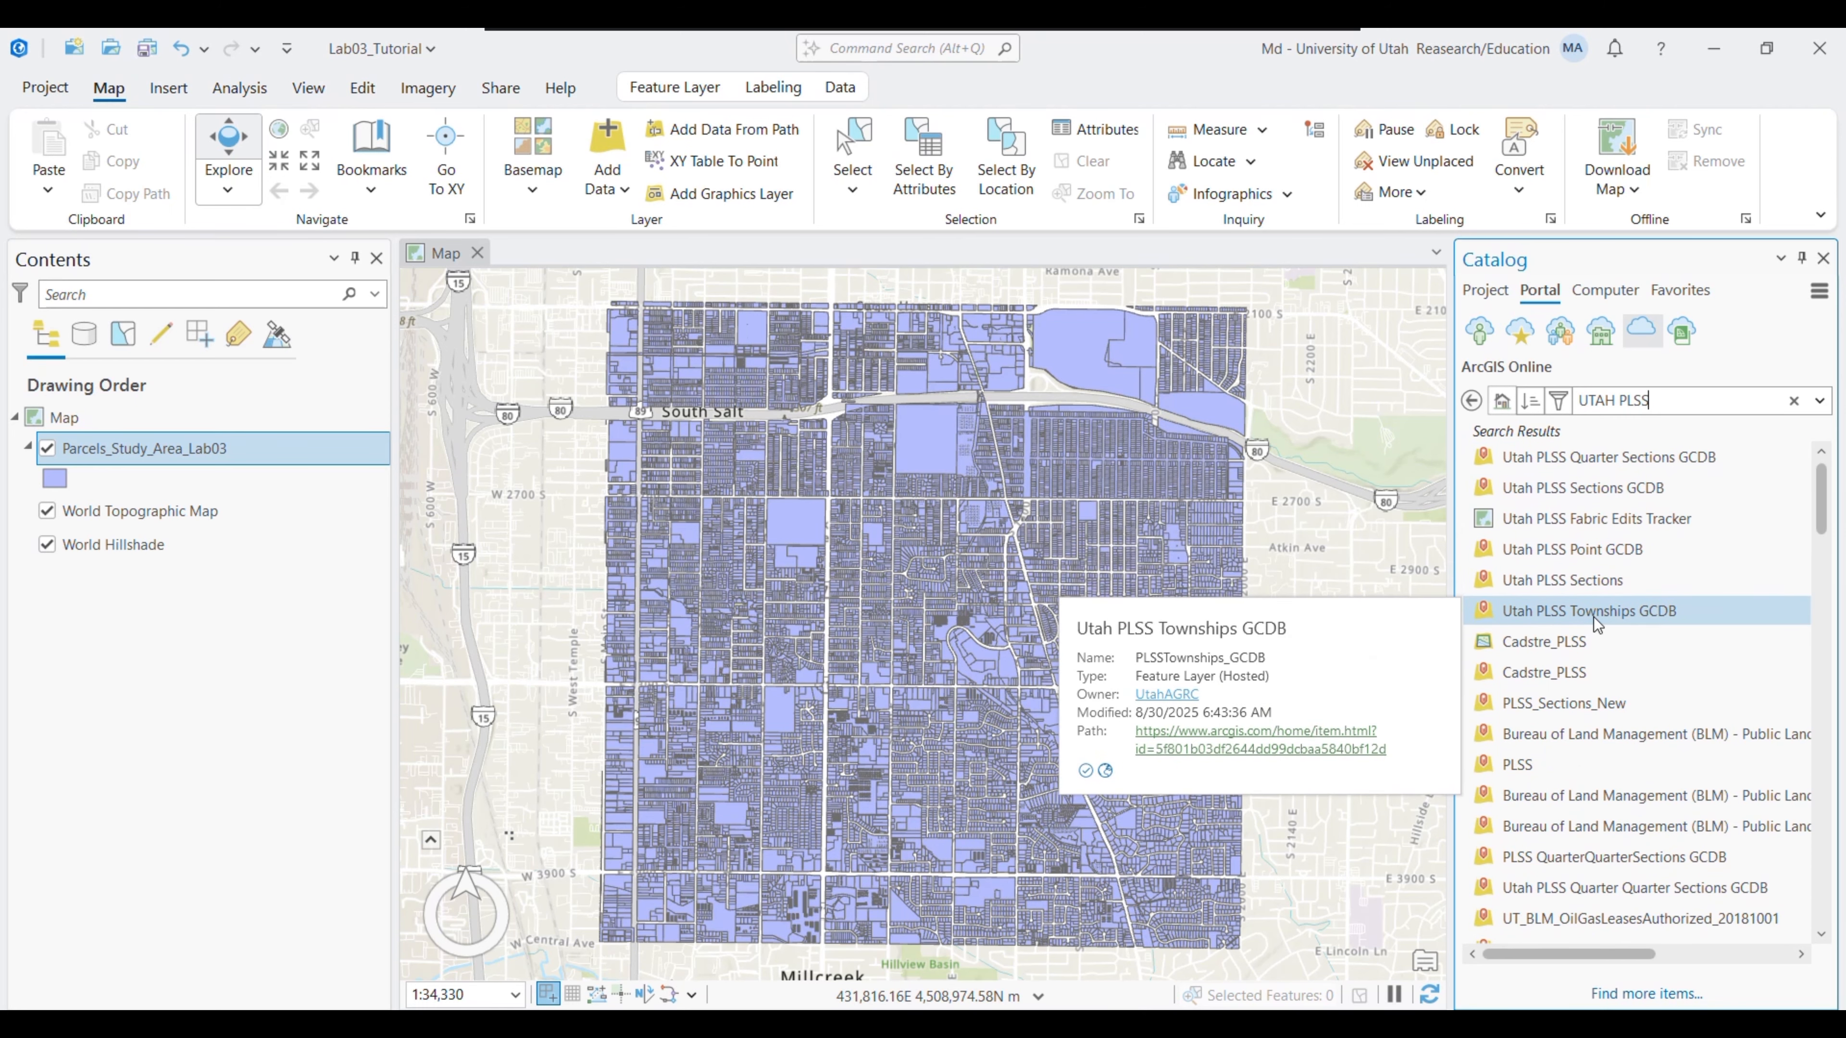
pyautogui.moveTo(1529, 589)
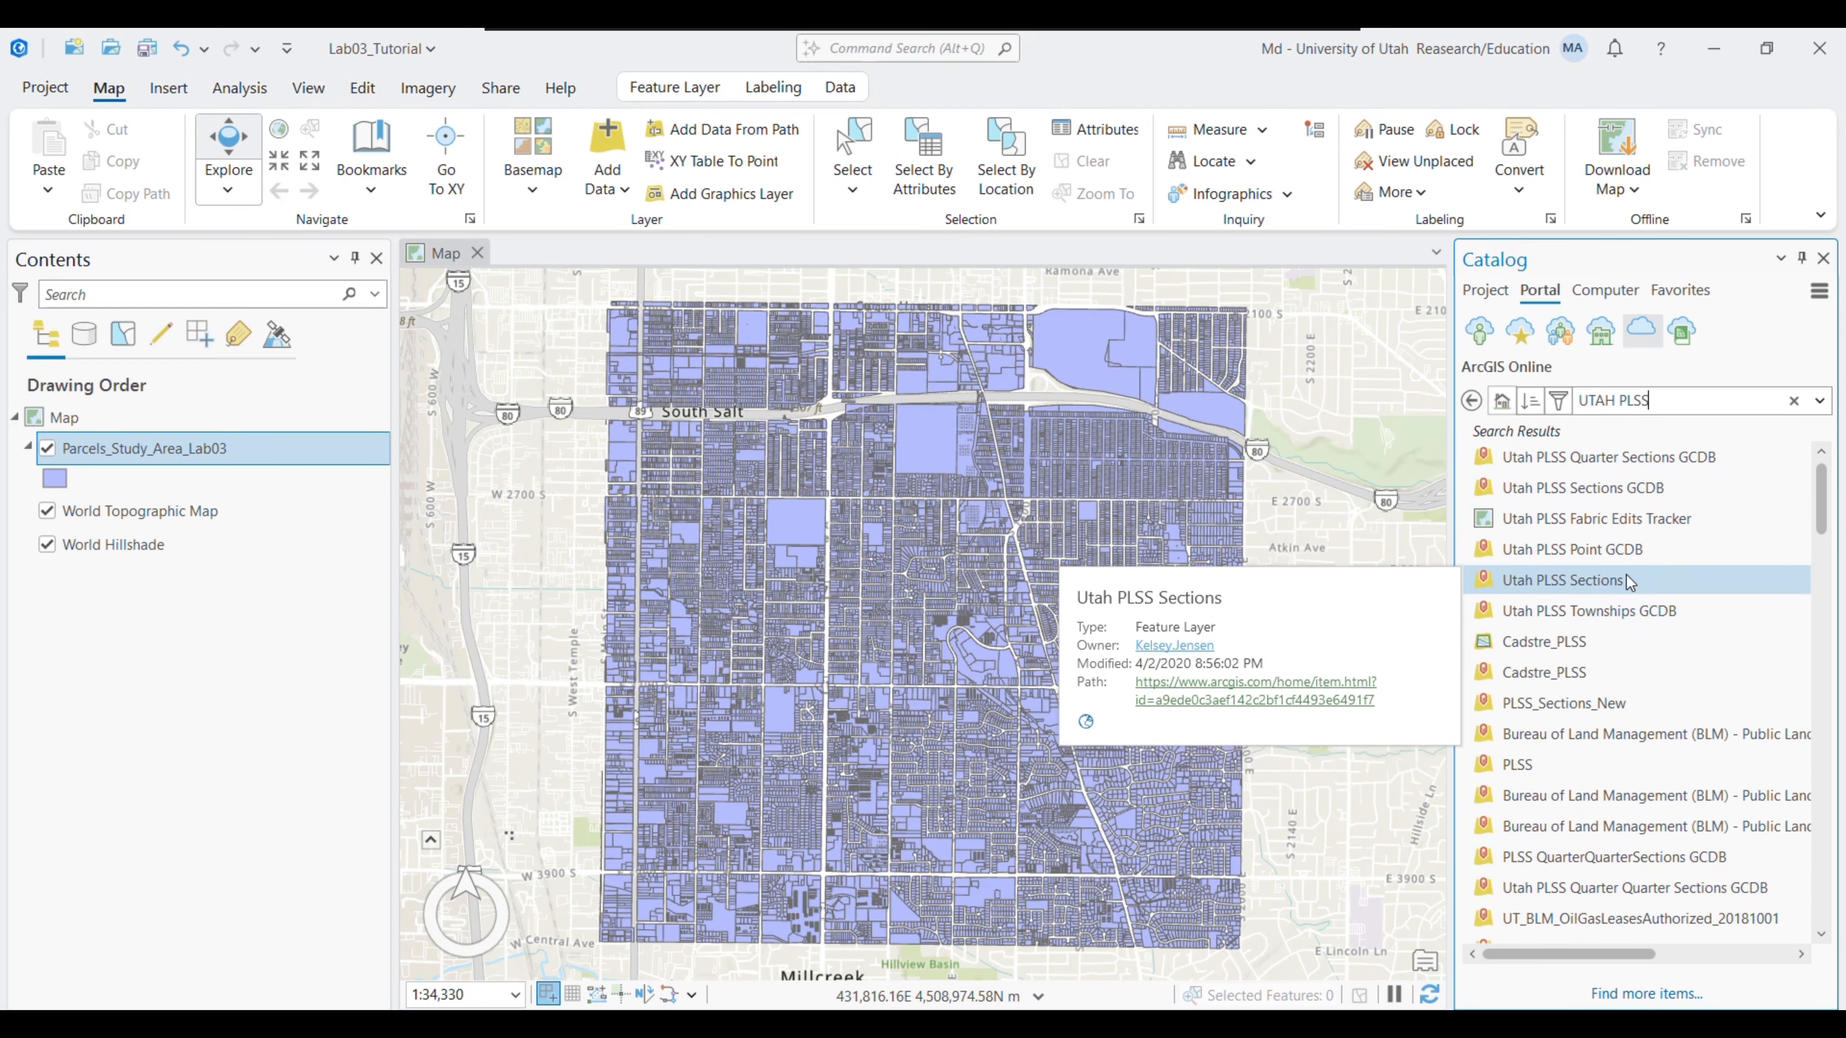
pyautogui.moveTo(1632, 489)
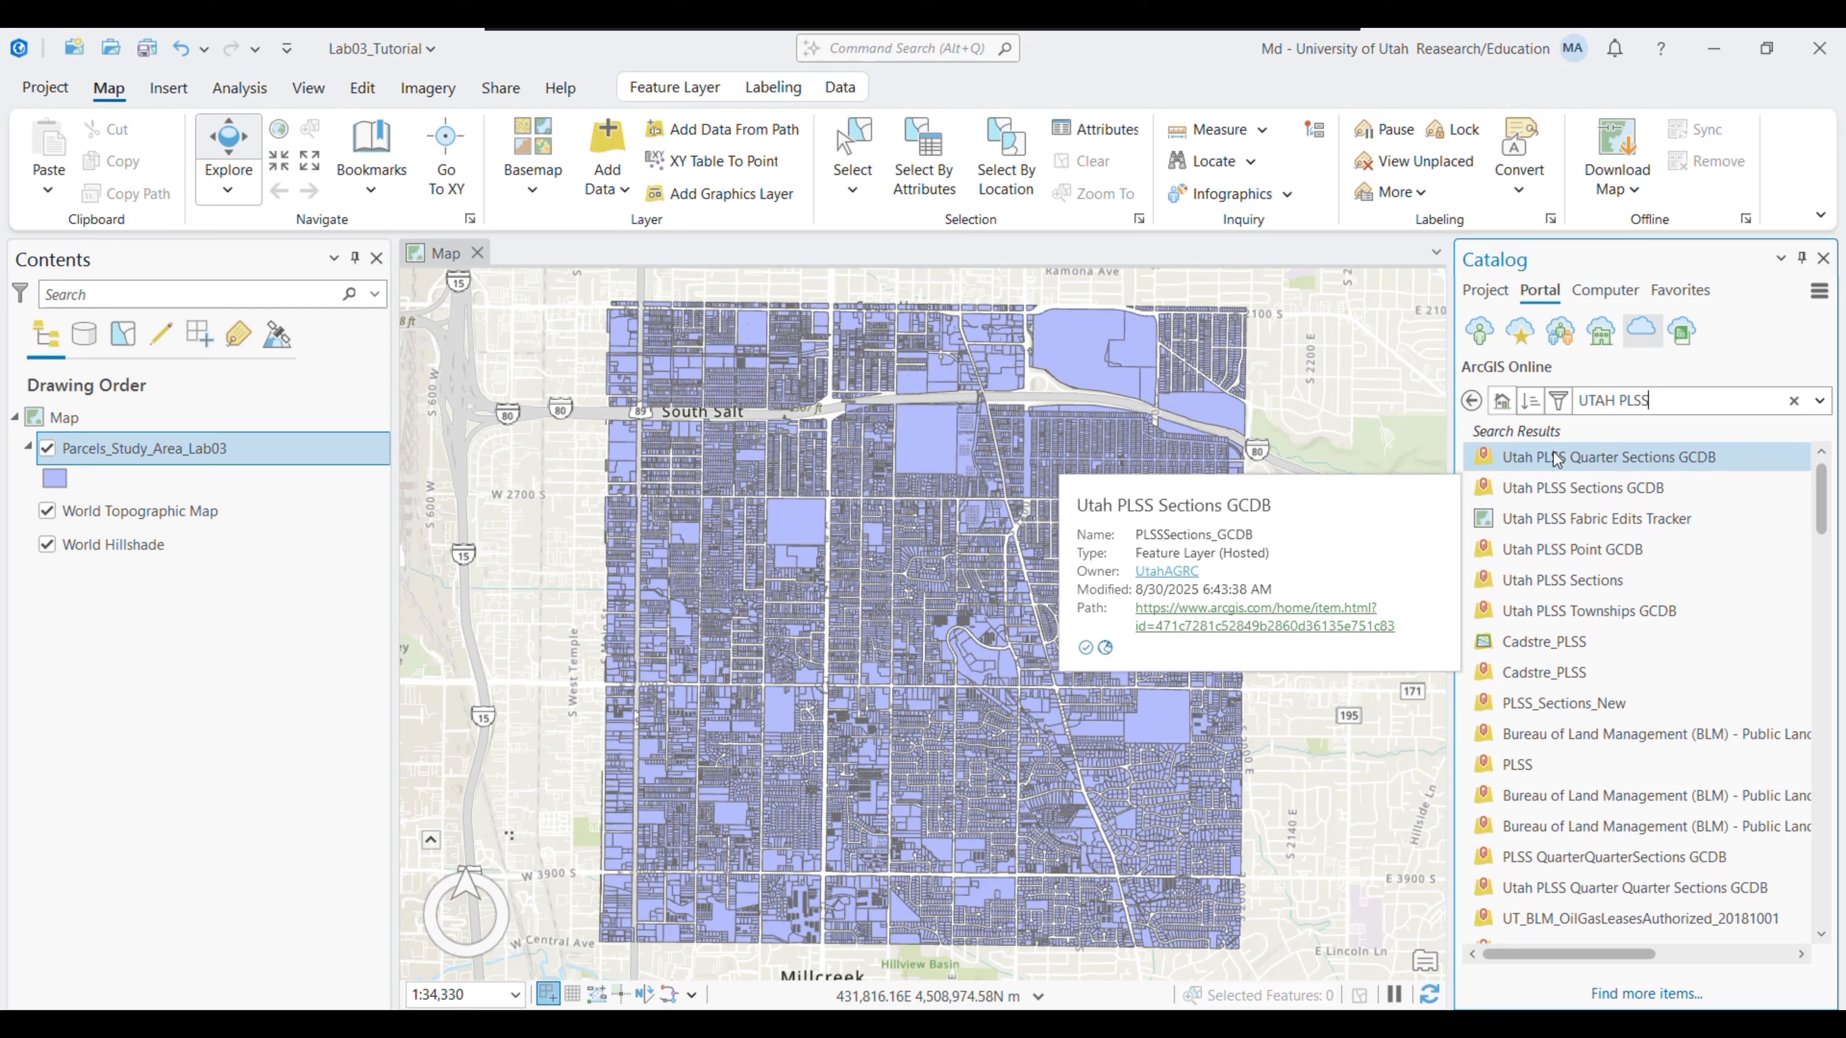
pyautogui.moveTo(1697, 867)
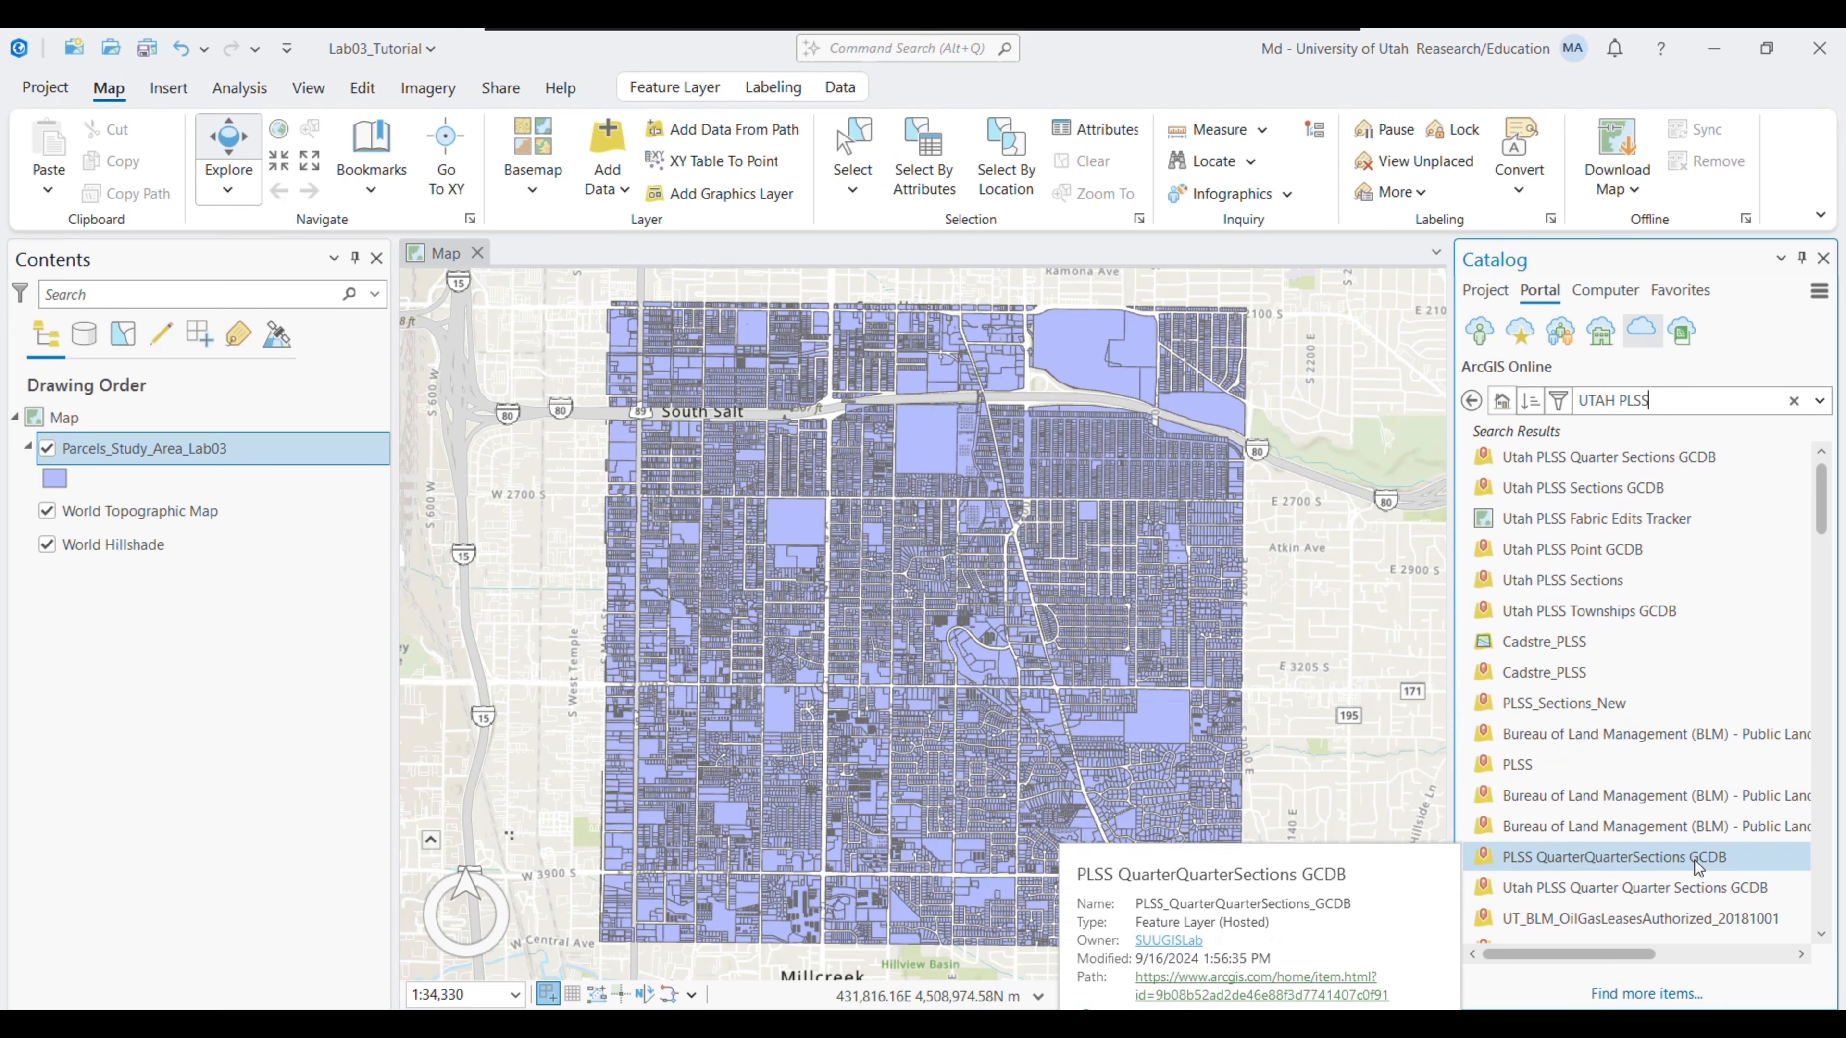
pyautogui.moveTo(1563, 893)
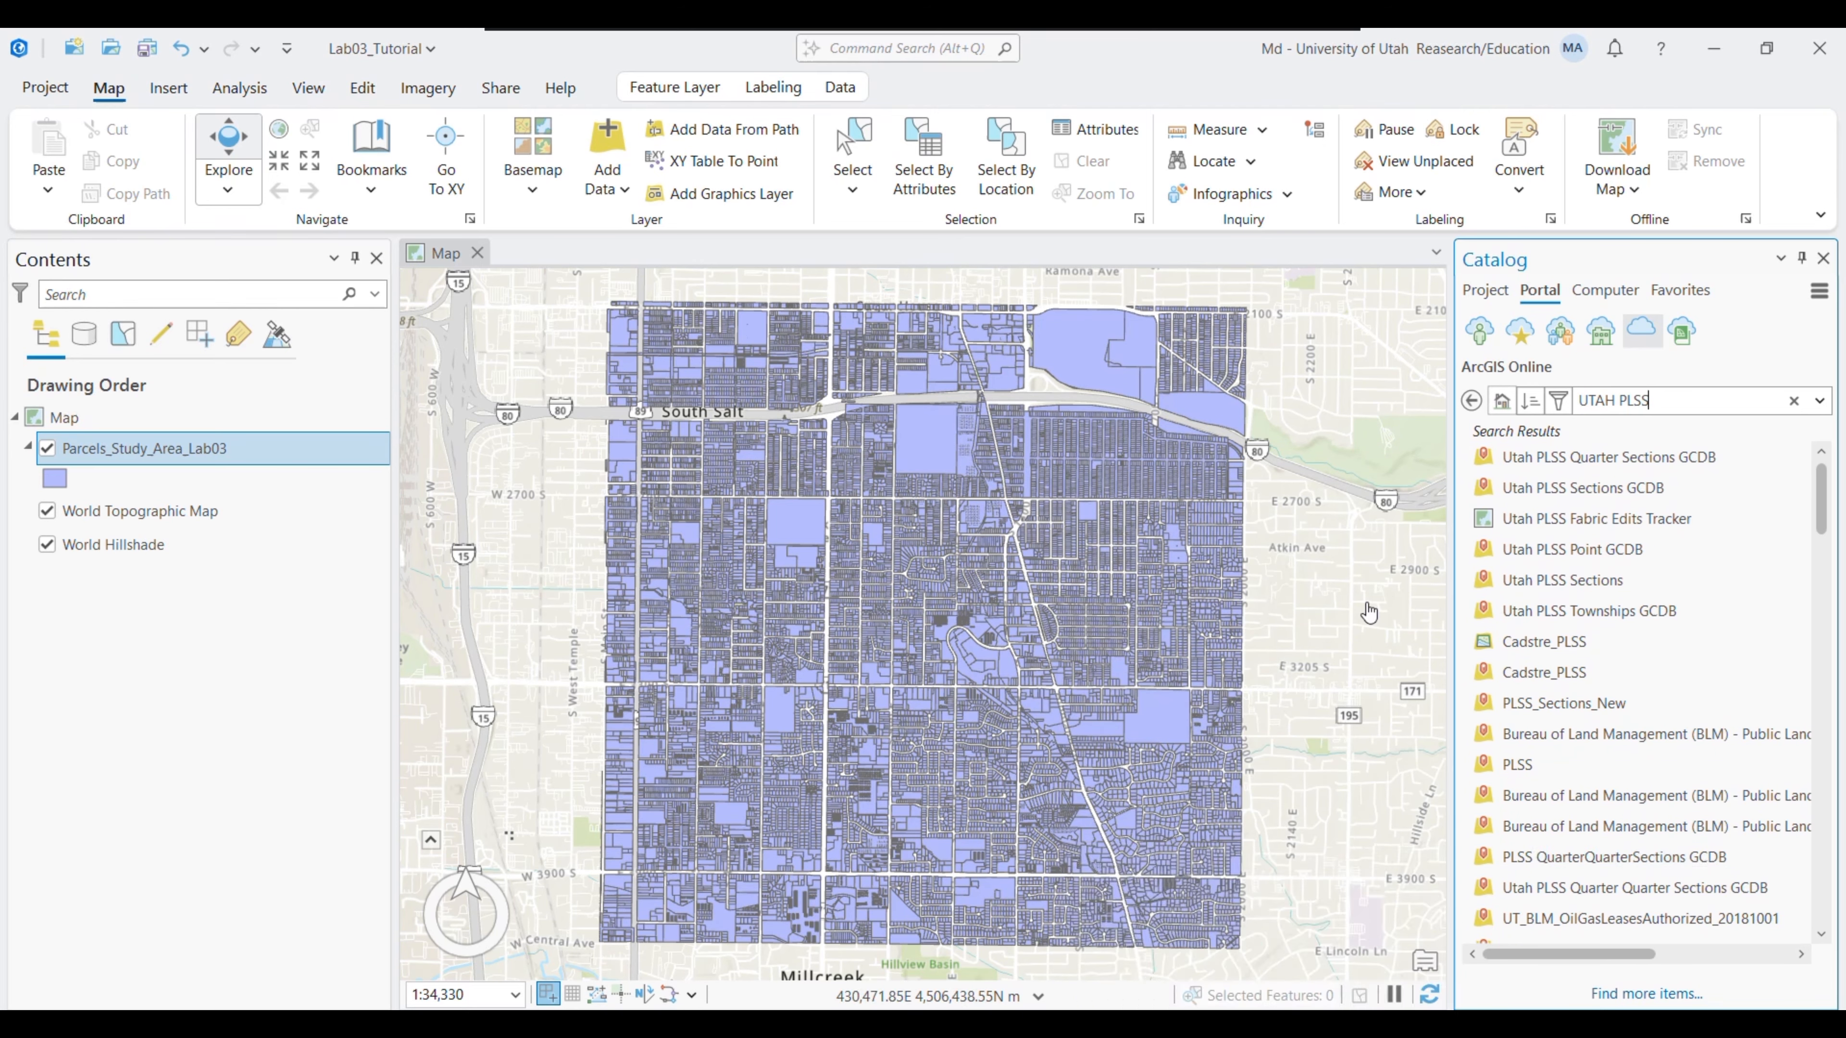
pyautogui.moveTo(1589, 529)
pyautogui.moveTo(1575, 618)
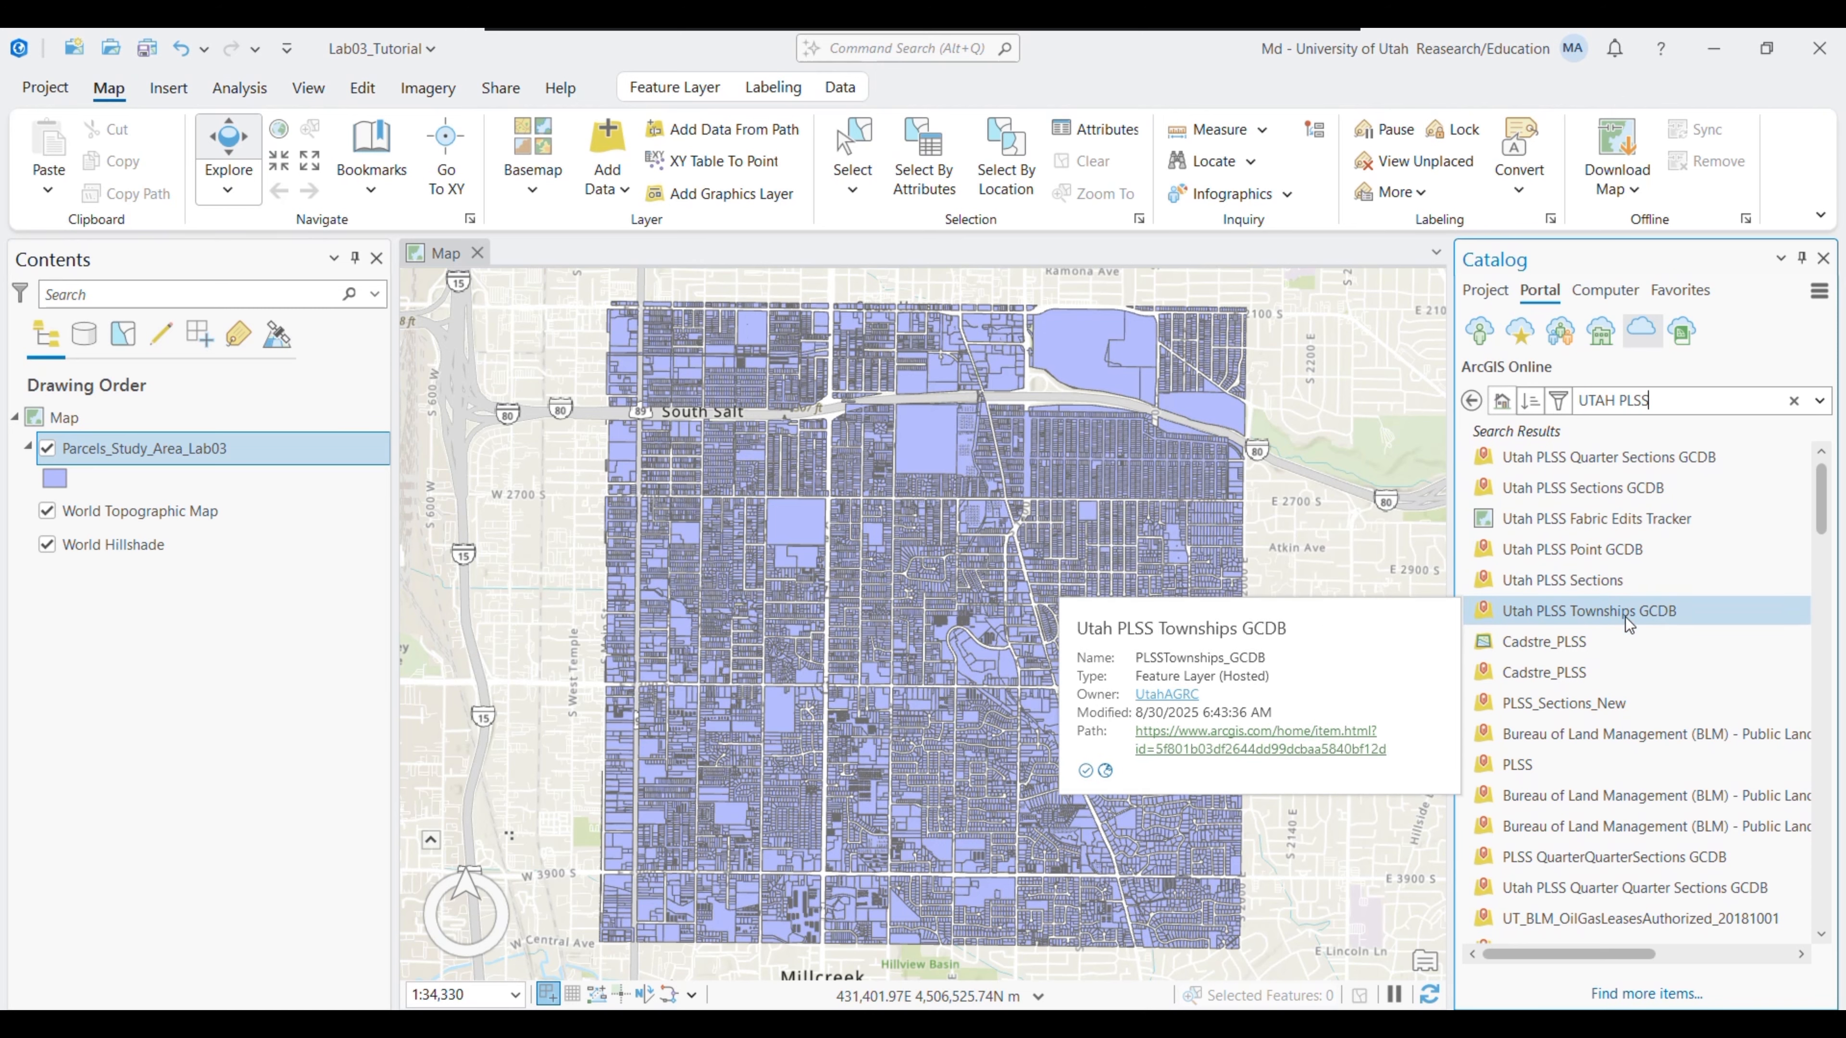
pyautogui.moveTo(1574, 617); pyautogui.dragTo(1127, 560)
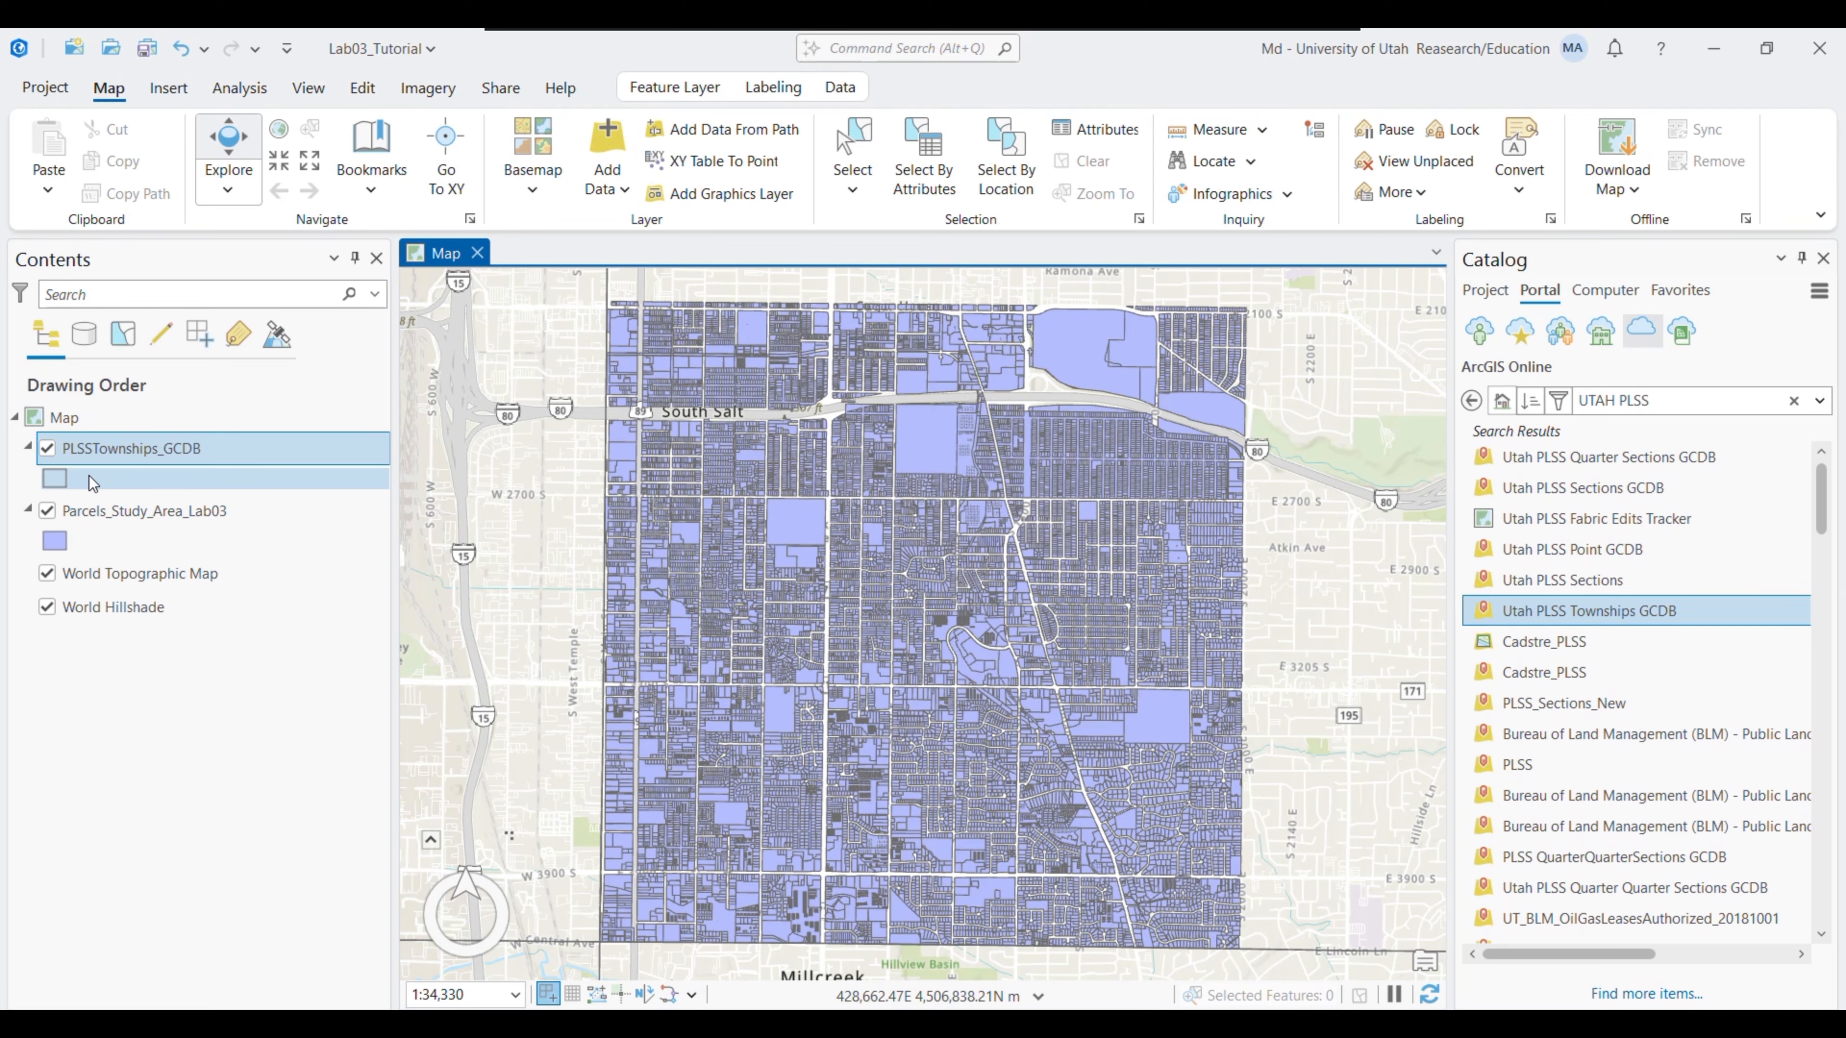
# View the full extent of the townships layer, and return to a zoomed-out view around the parcel study area
pyautogui.rightClick(94, 481)
pyautogui.click(211, 569)
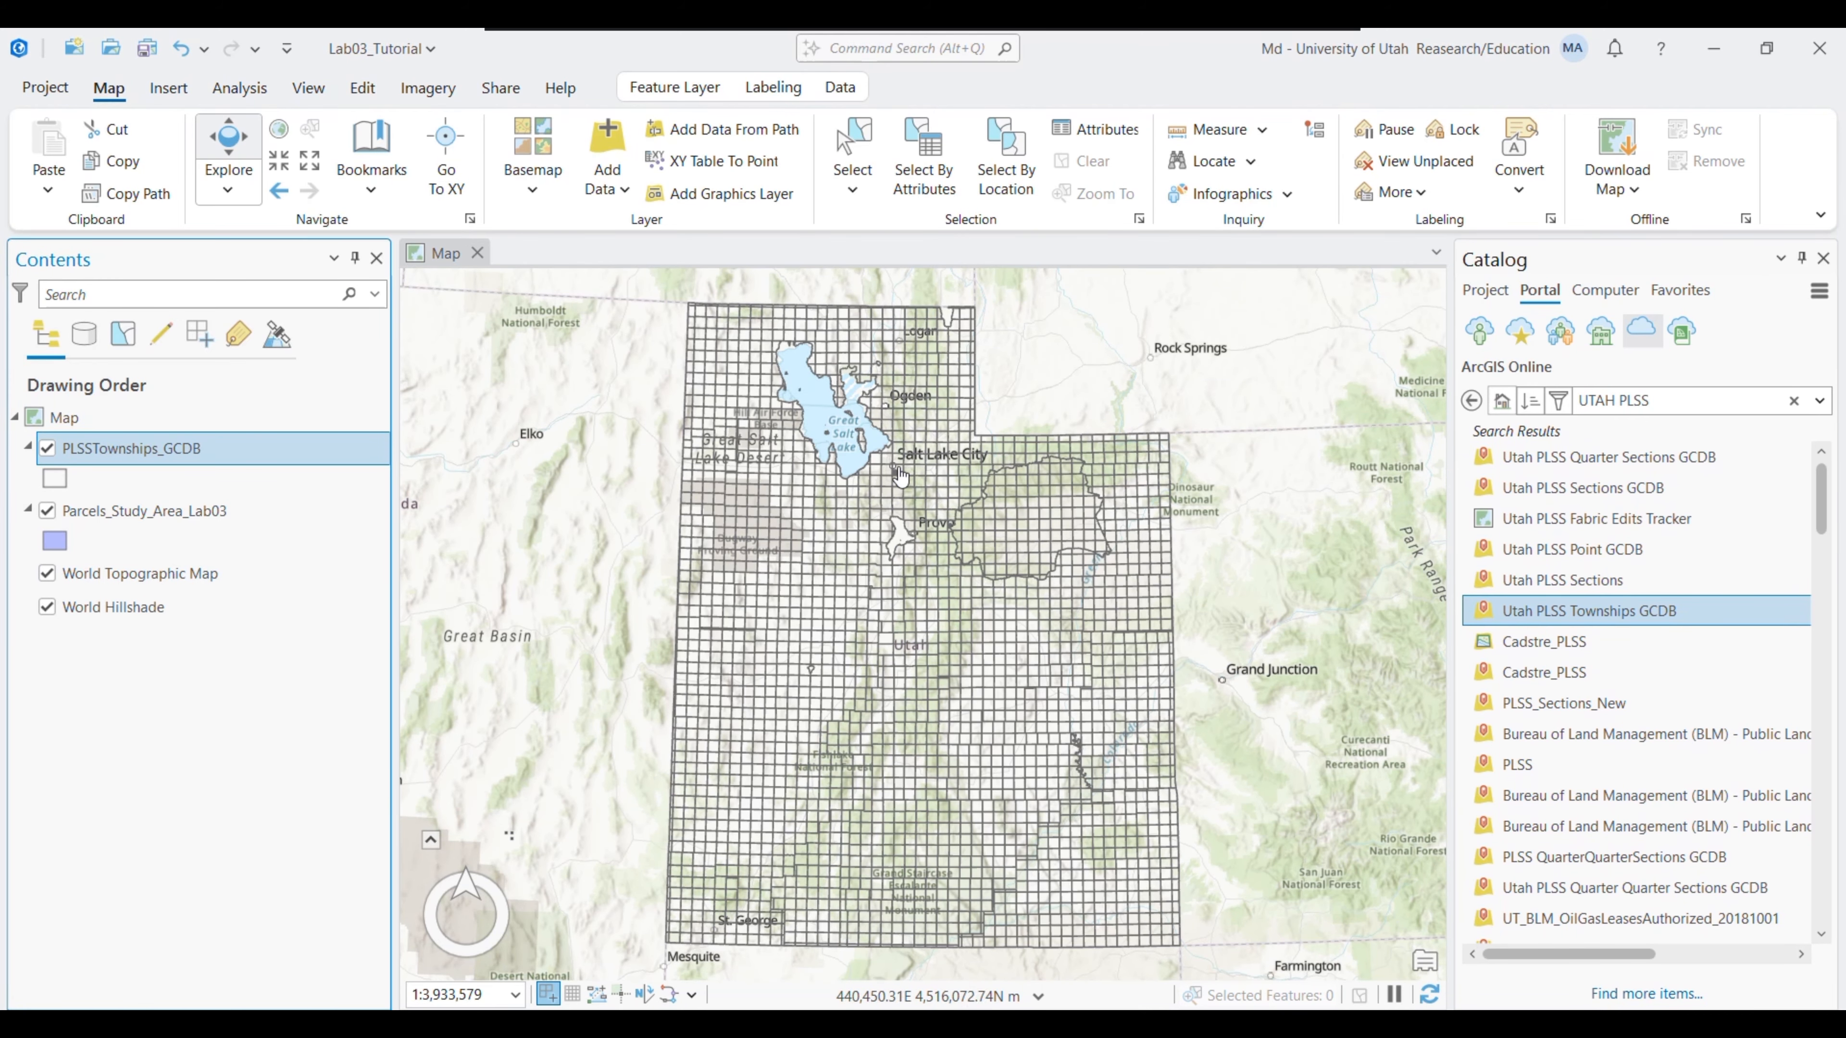
pyautogui.rightClick(133, 525)
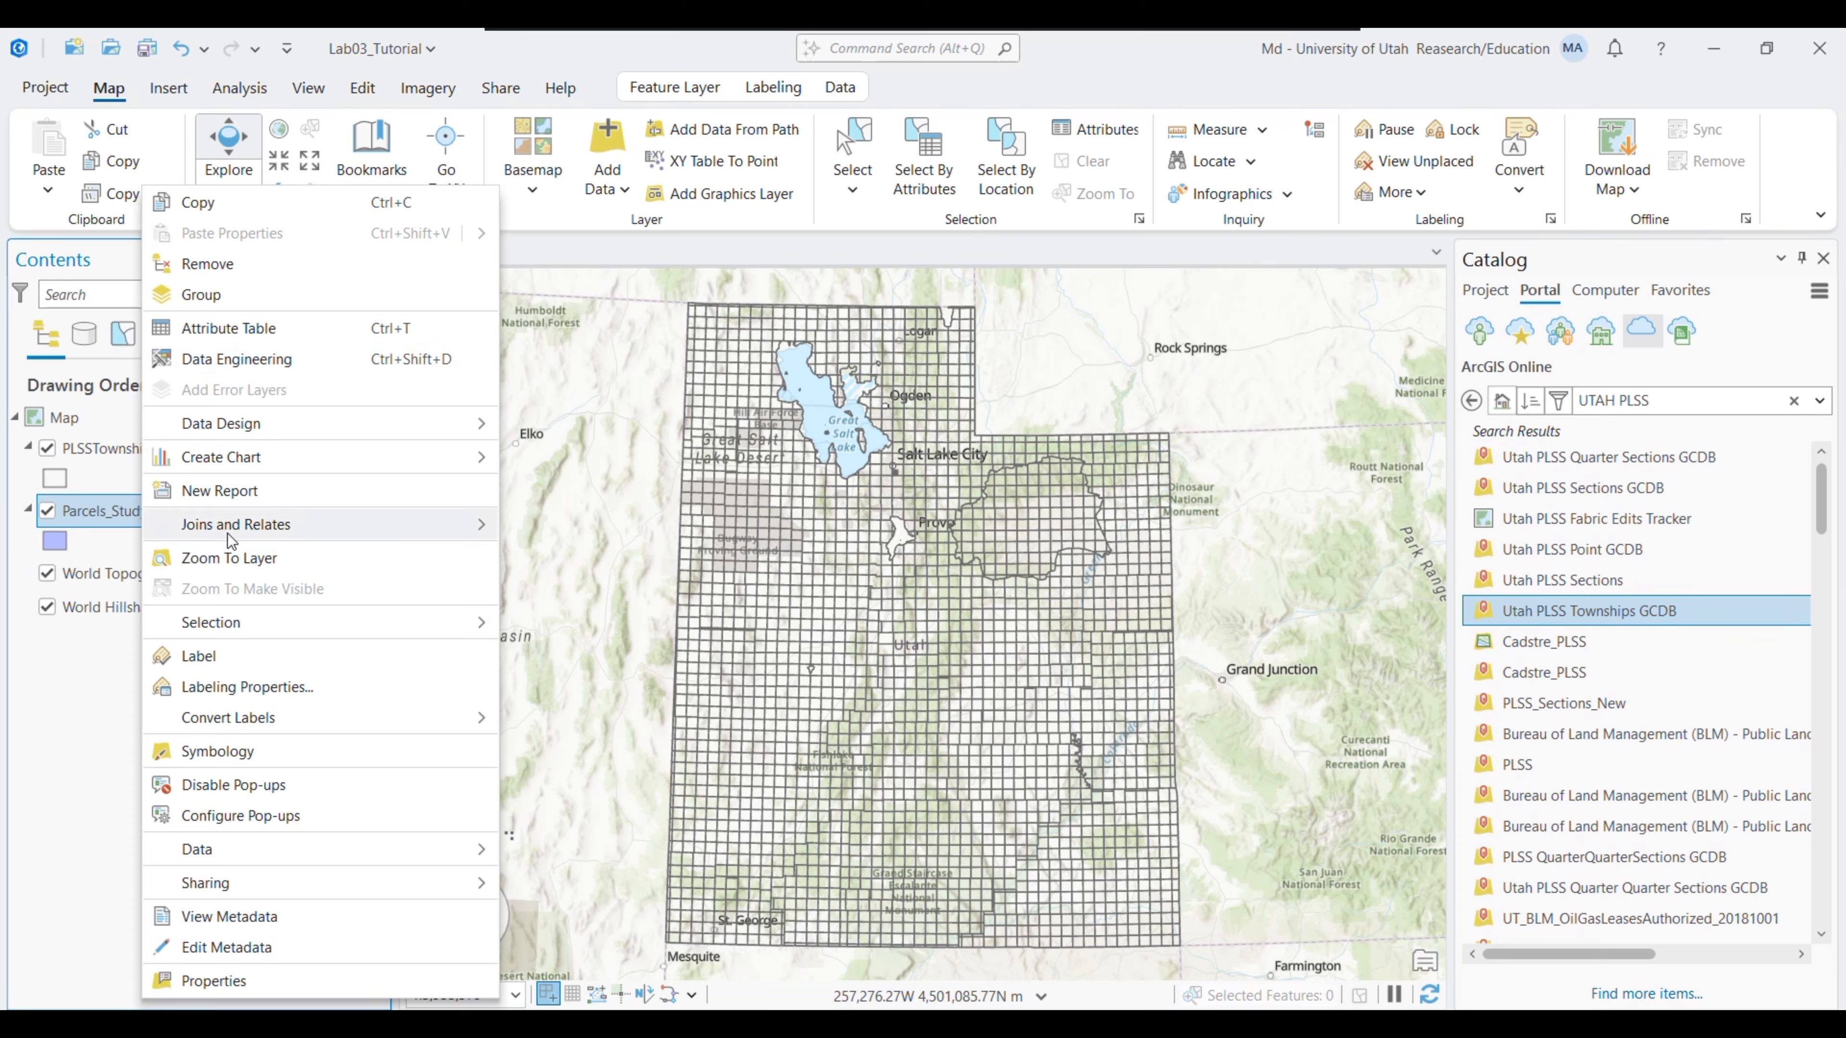
pyautogui.click(247, 530)
pyautogui.click(310, 160)
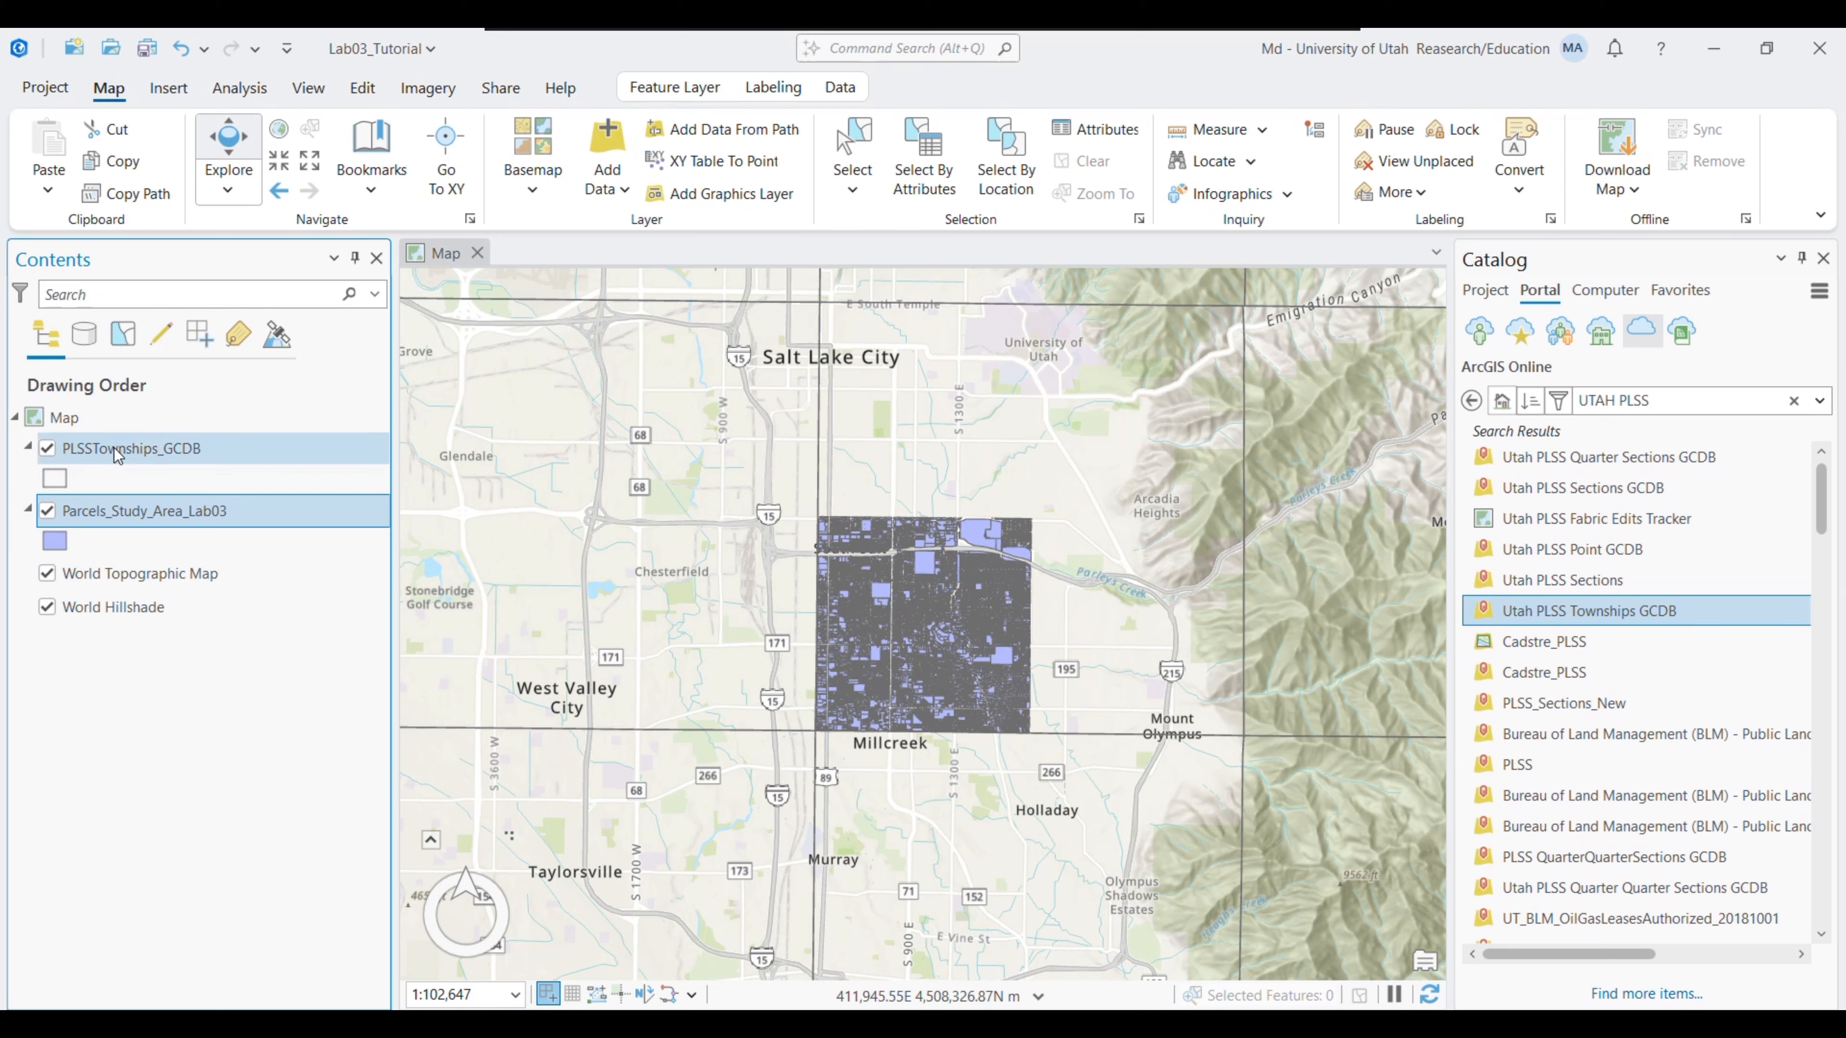
# Add the Utah PLSS Sections GCDB layer to the map and hide the townships and parcels layers
pyautogui.moveTo(1662, 627)
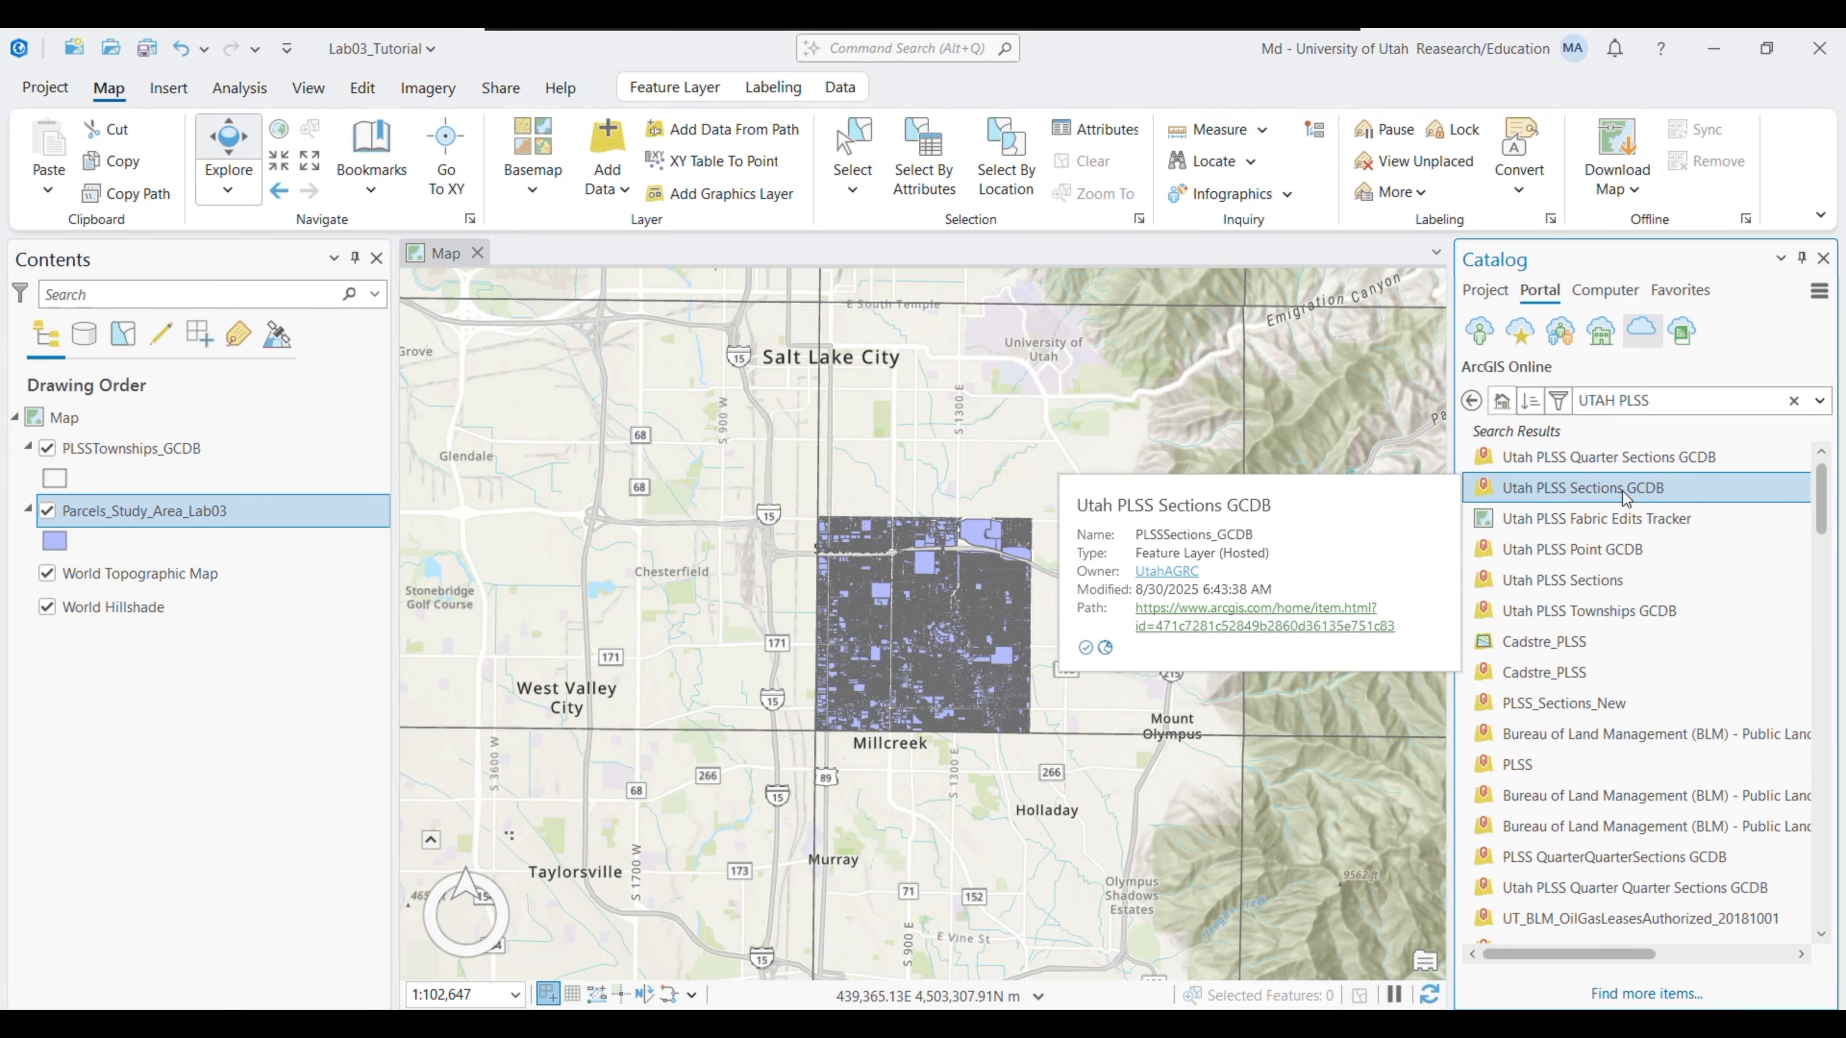
pyautogui.moveTo(1626, 499); pyautogui.dragTo(1148, 462)
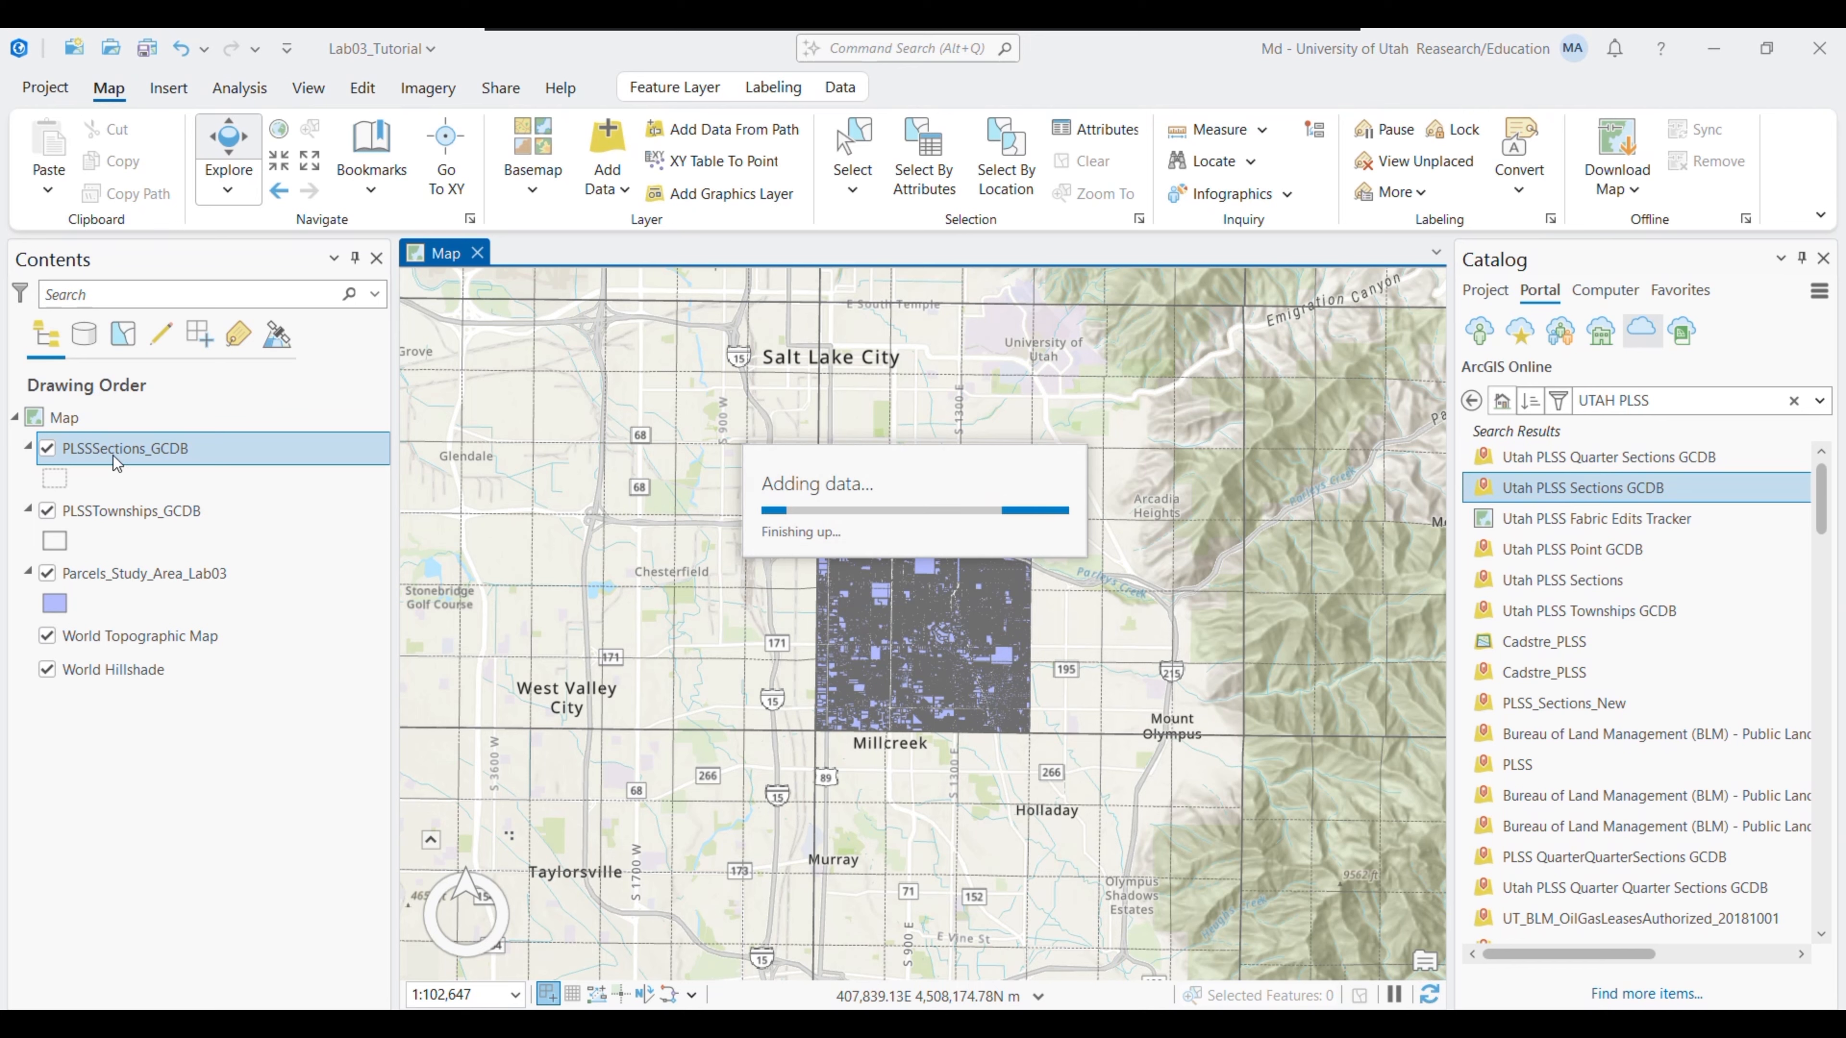
pyautogui.click(47, 573)
pyautogui.click(48, 511)
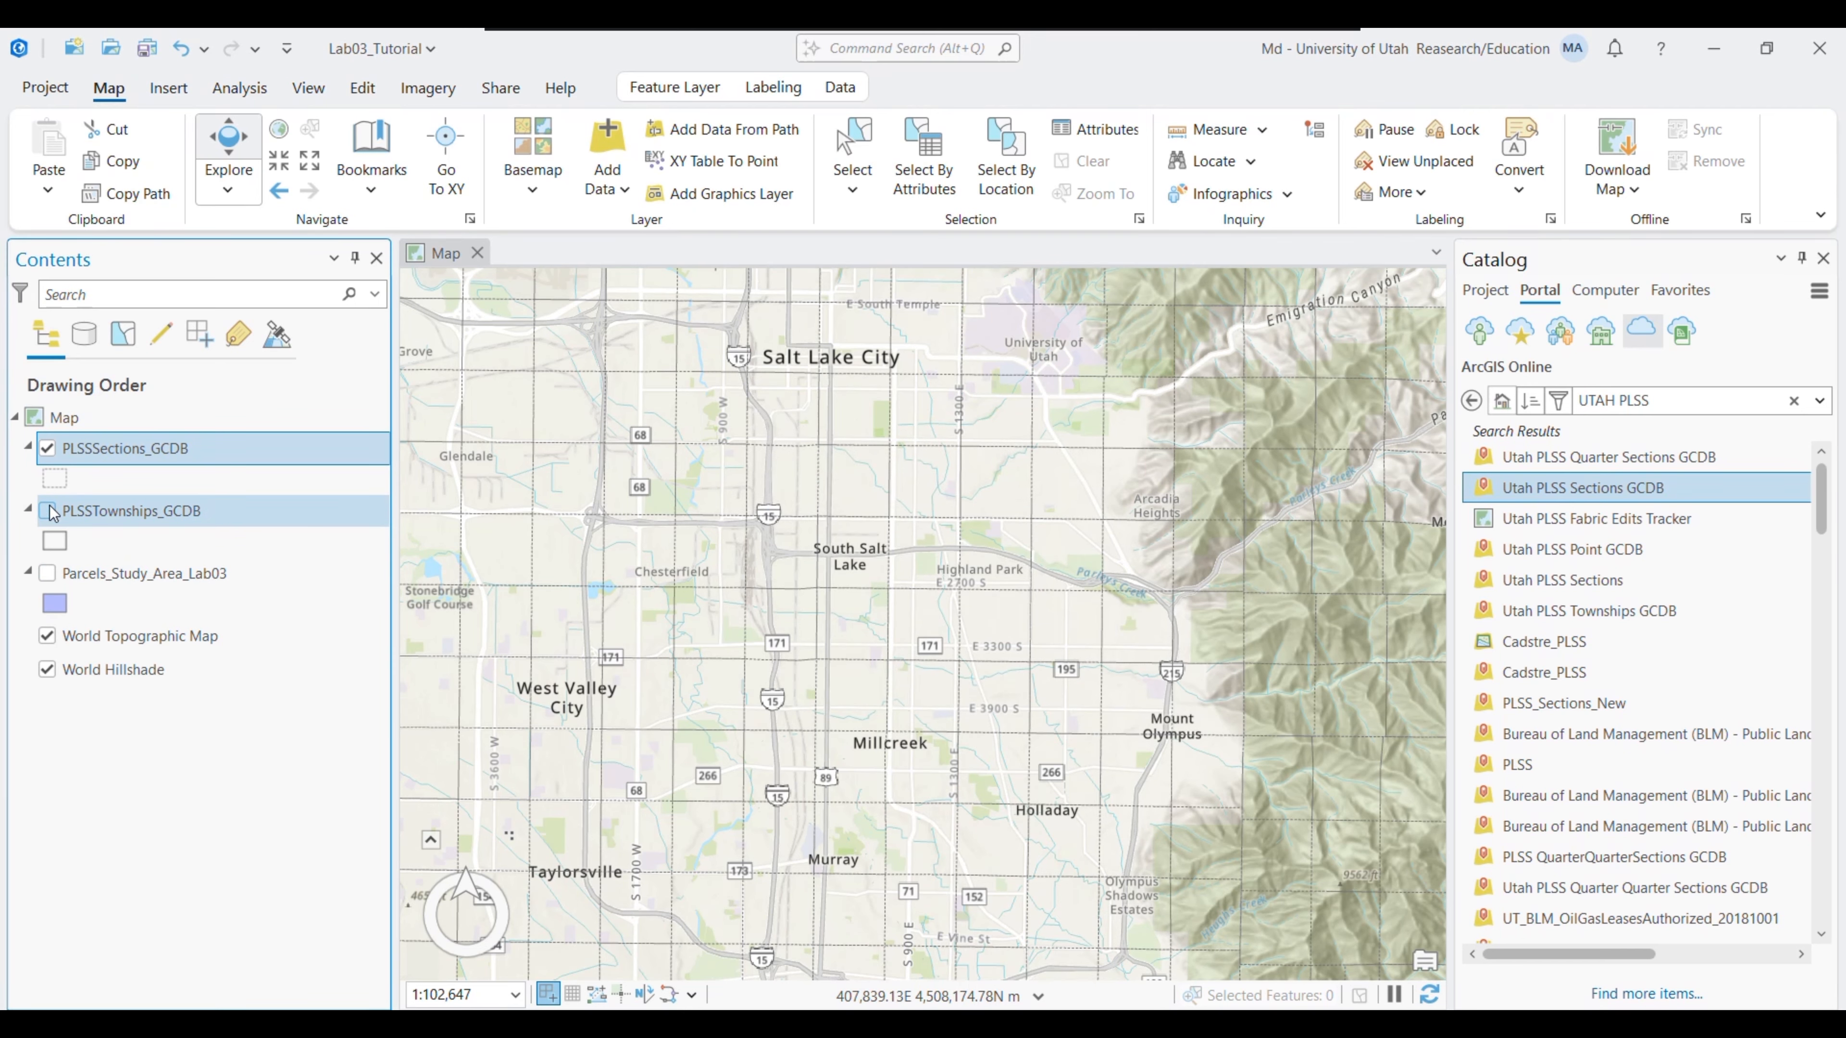
# Compare the township grid with the section grid and the parcel study area, leaving only the townships displayed over the basemap
pyautogui.click(47, 448)
pyautogui.click(48, 511)
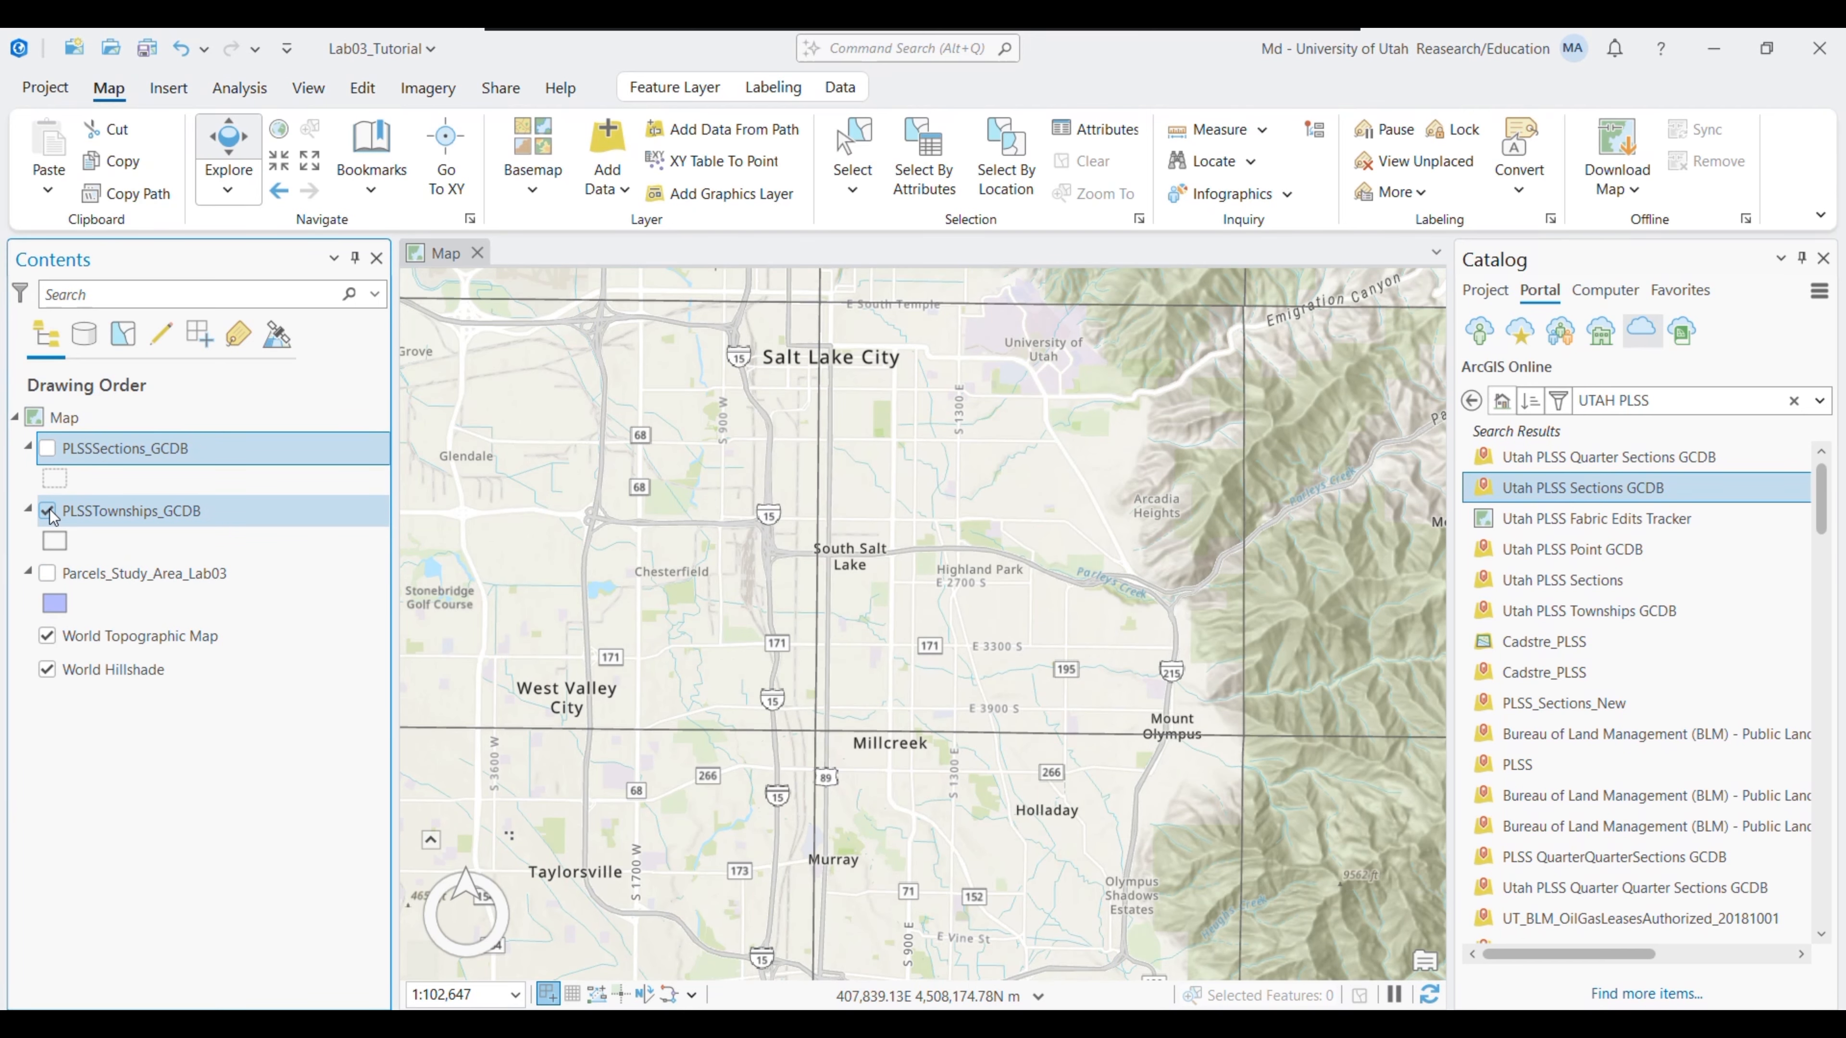
pyautogui.click(48, 511)
pyautogui.click(47, 448)
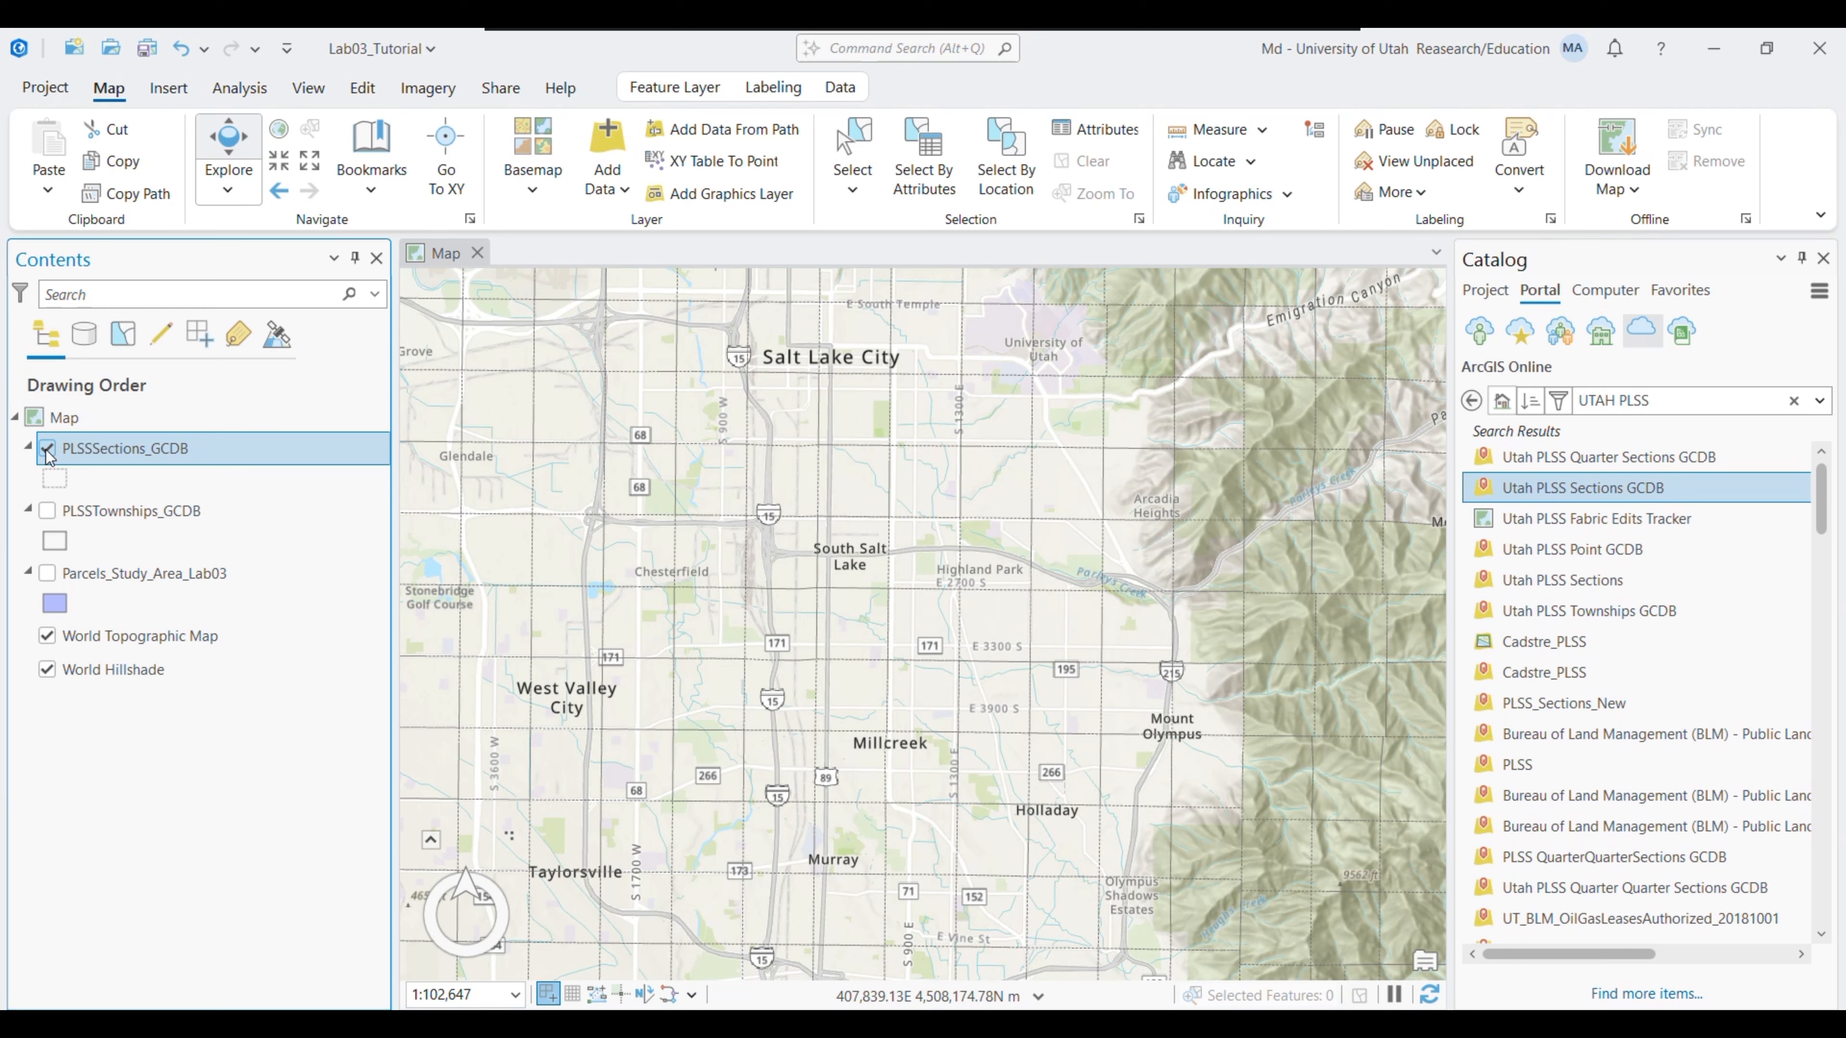
pyautogui.click(47, 450)
pyautogui.click(47, 573)
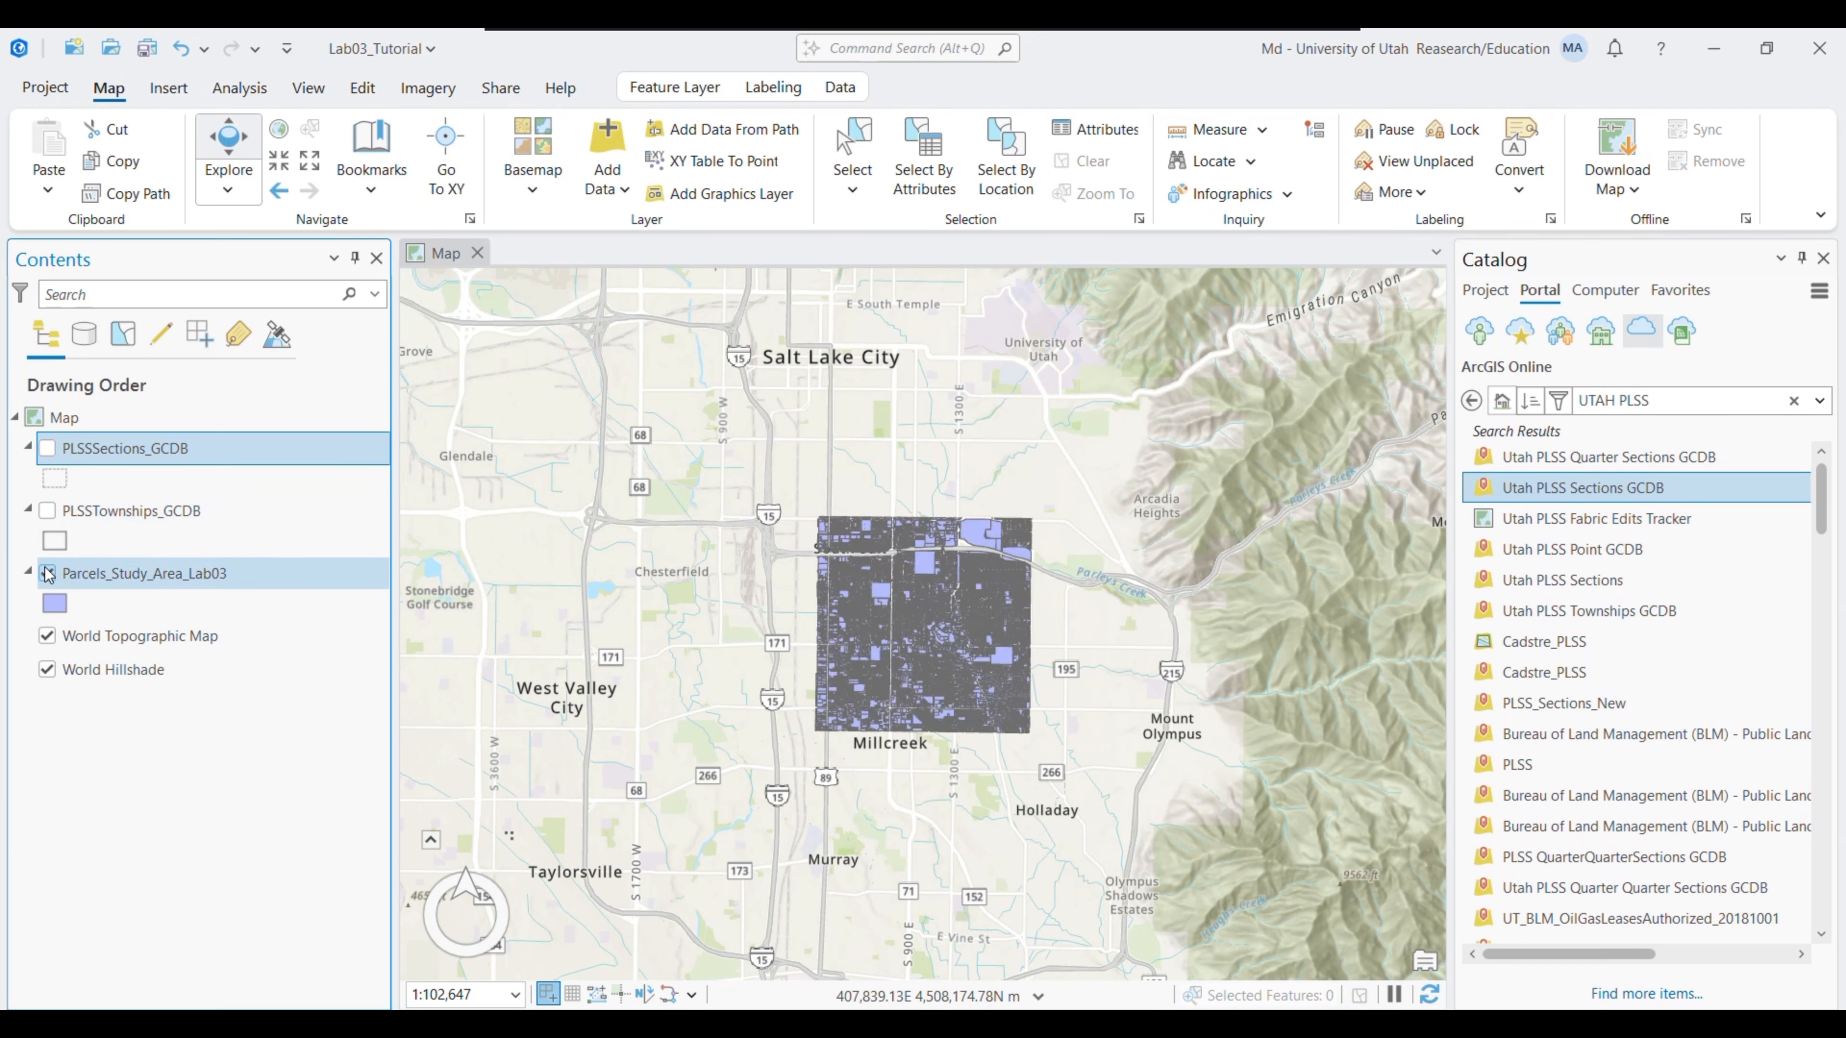
pyautogui.click(48, 511)
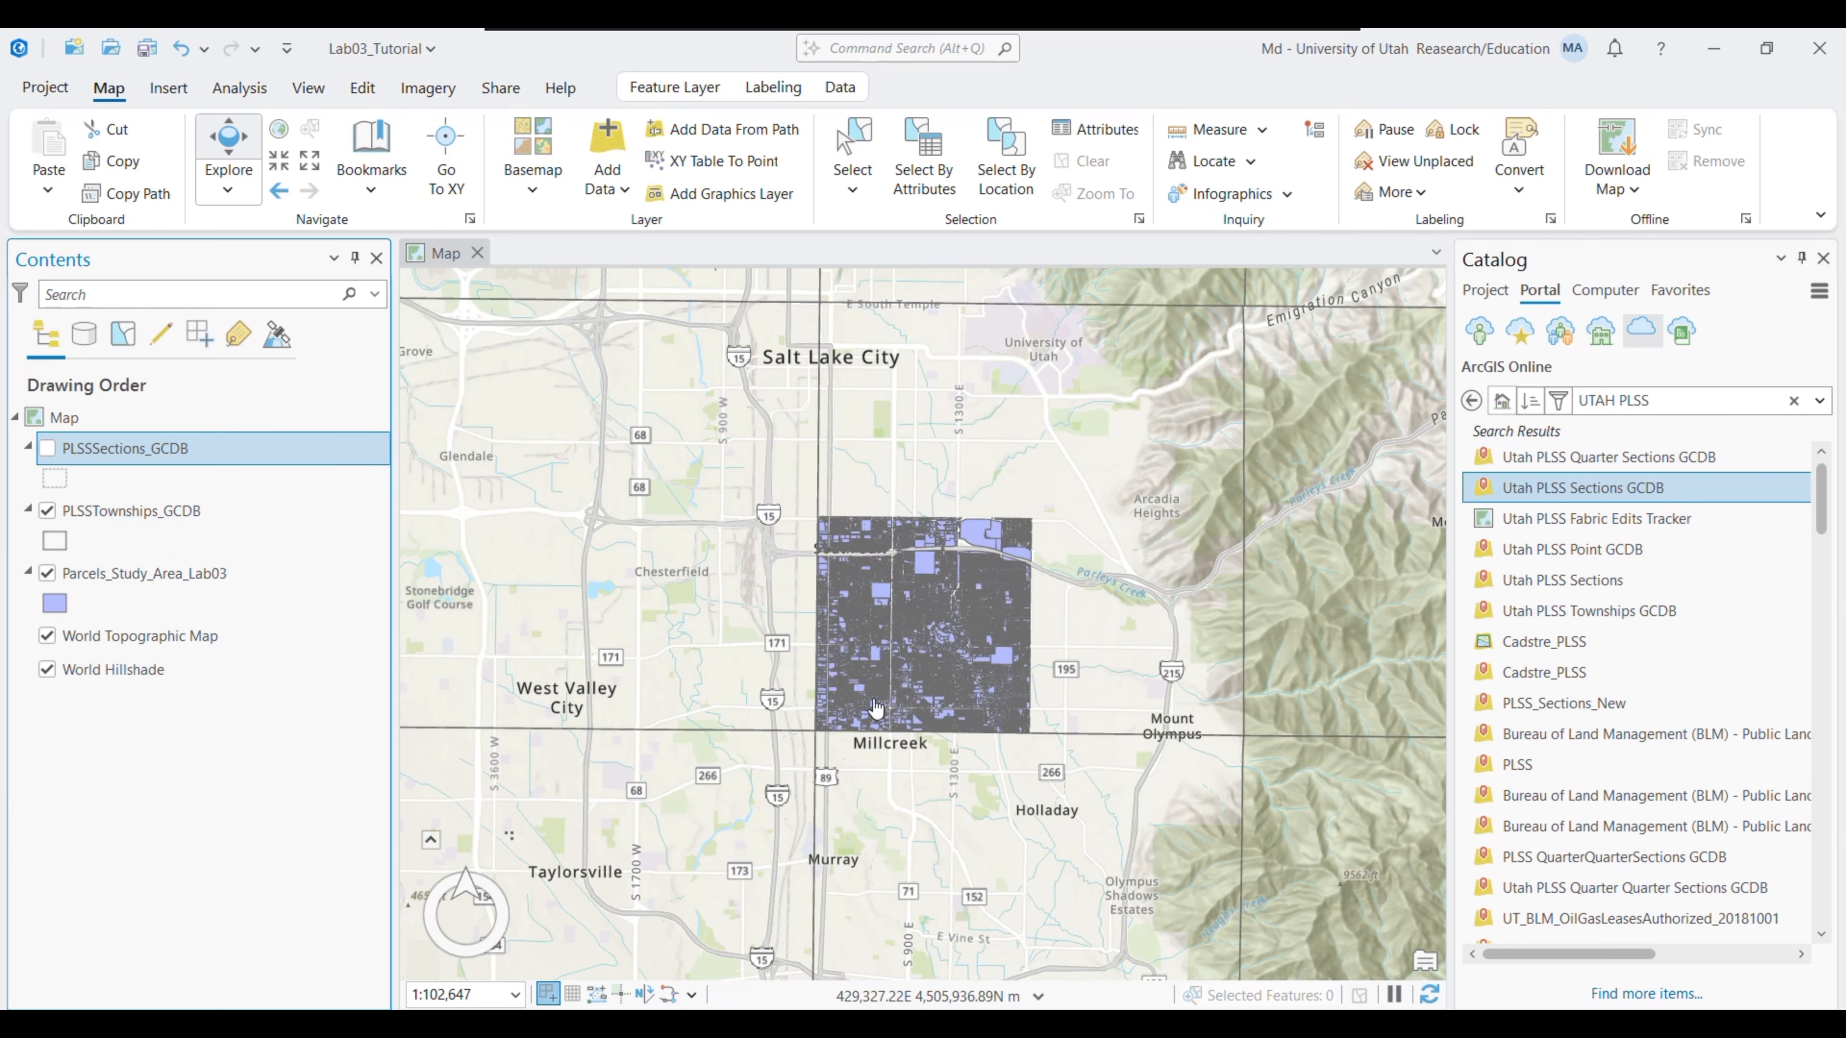
pyautogui.click(48, 511)
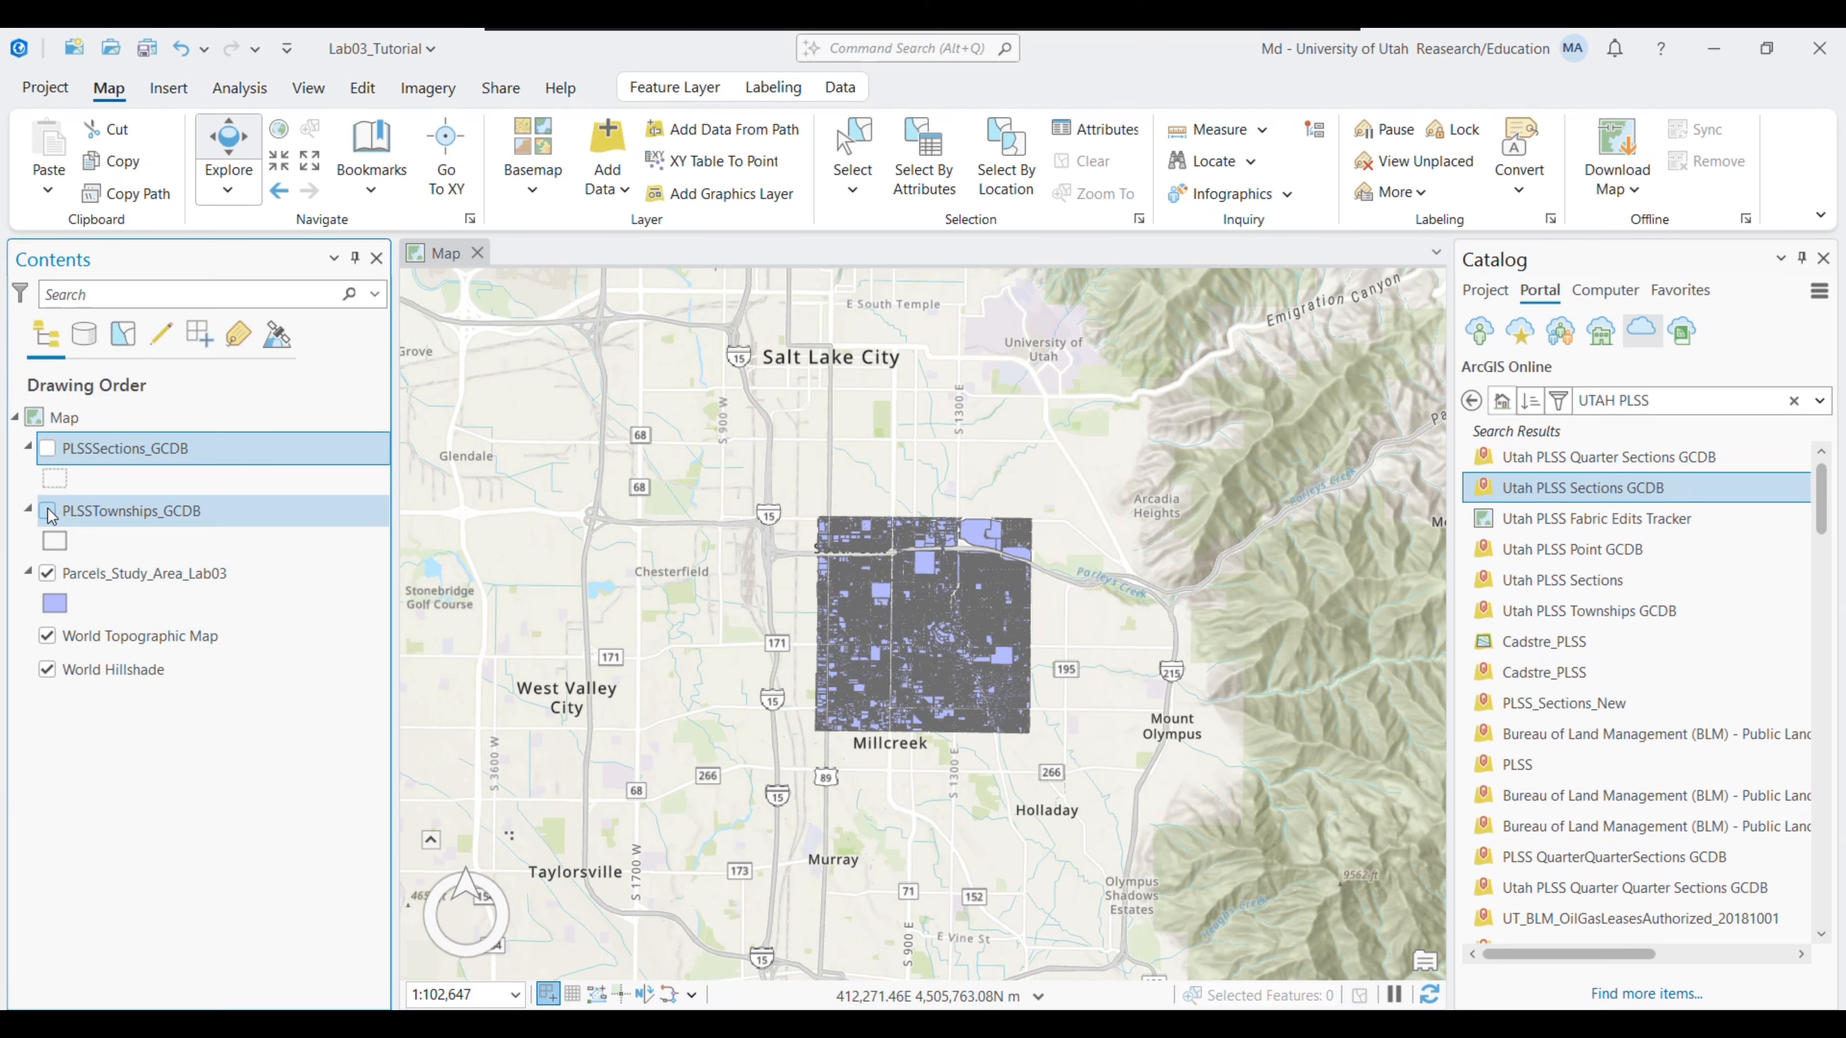
pyautogui.click(47, 573)
pyautogui.click(48, 511)
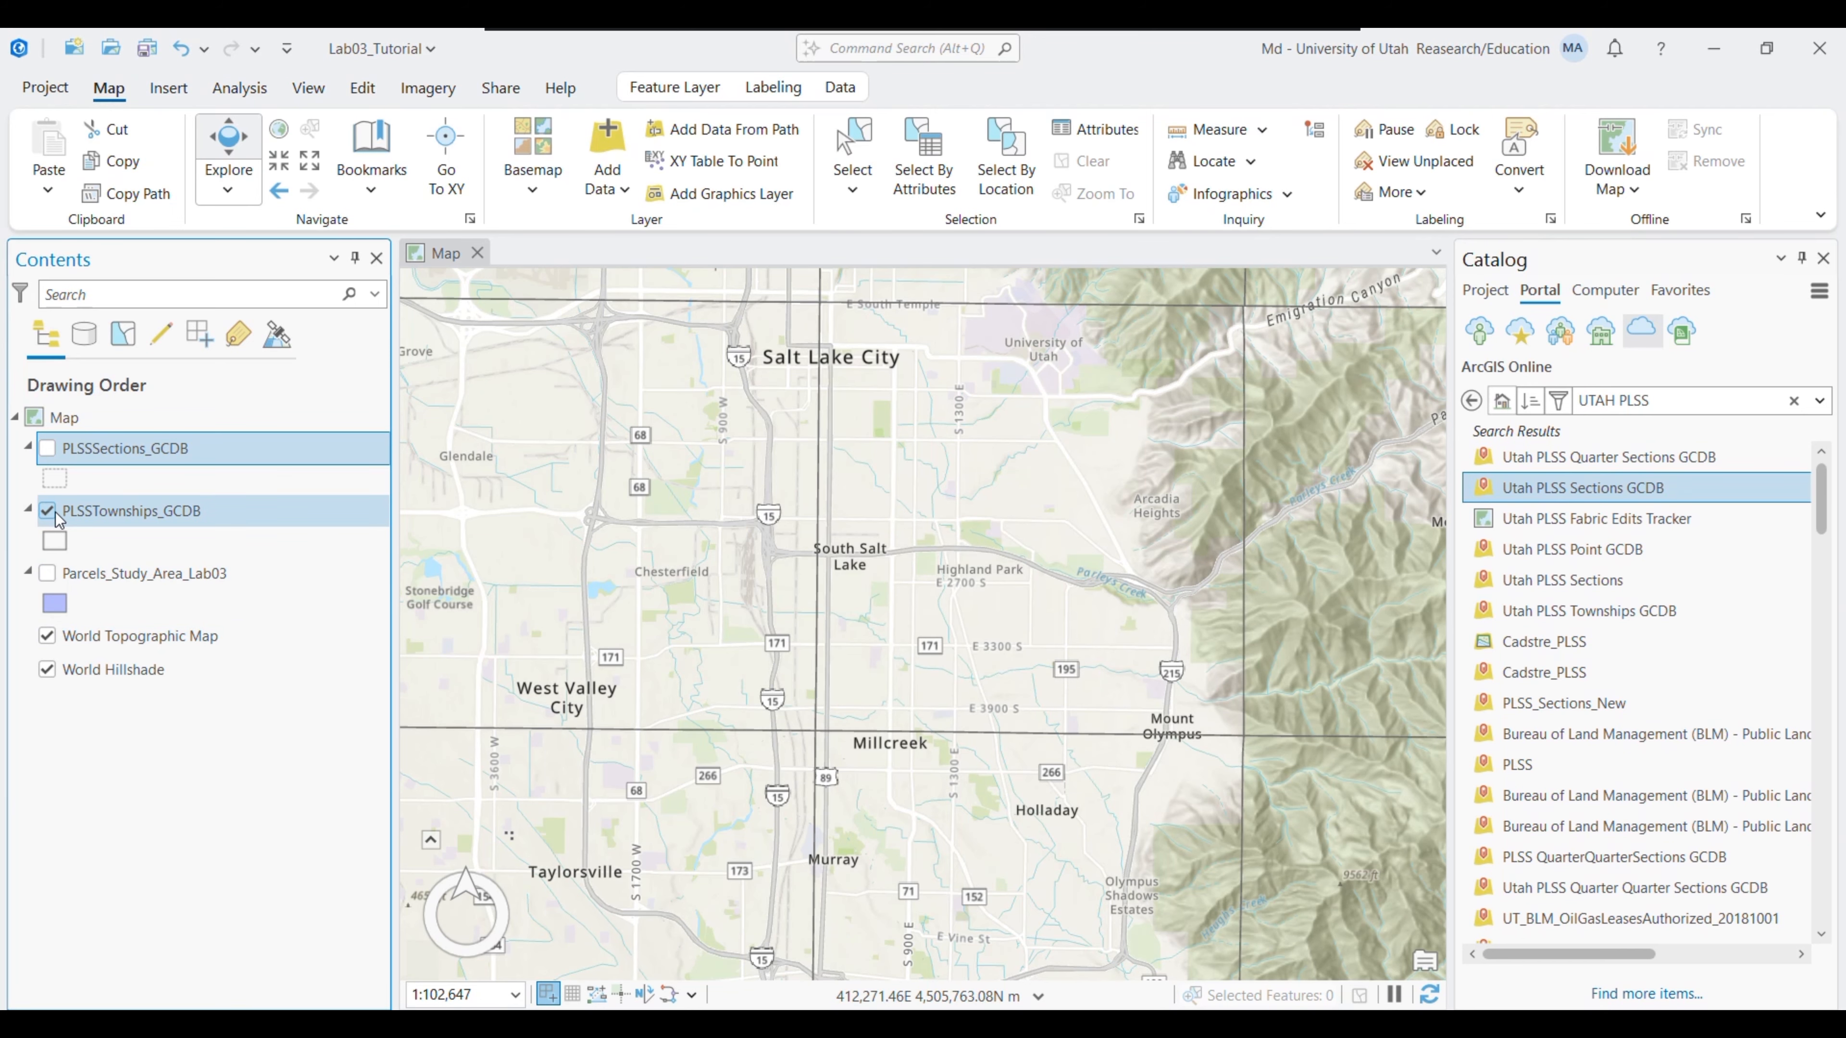
# Open the townships layer's attribute table and examine its TOWNSHIP and RANGE fields
pyautogui.rightClick(138, 513)
pyautogui.click(218, 327)
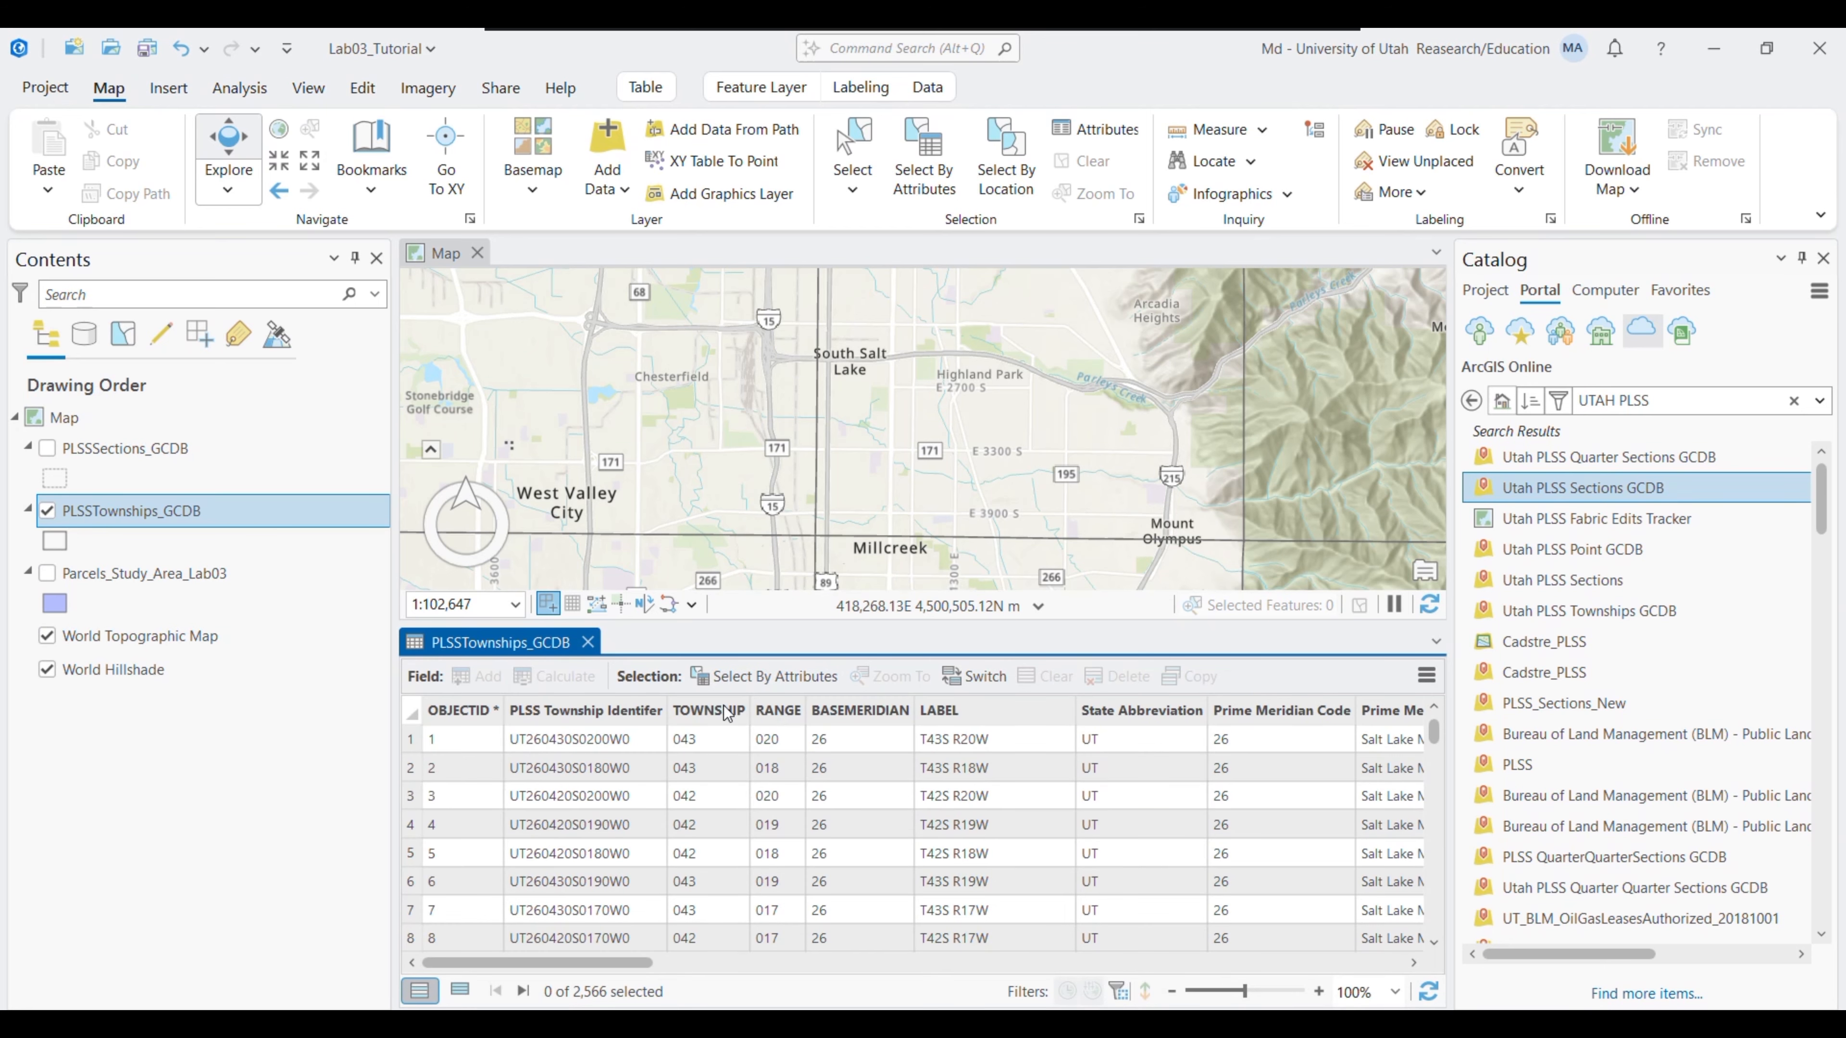
pyautogui.click(723, 710)
pyautogui.click(799, 713)
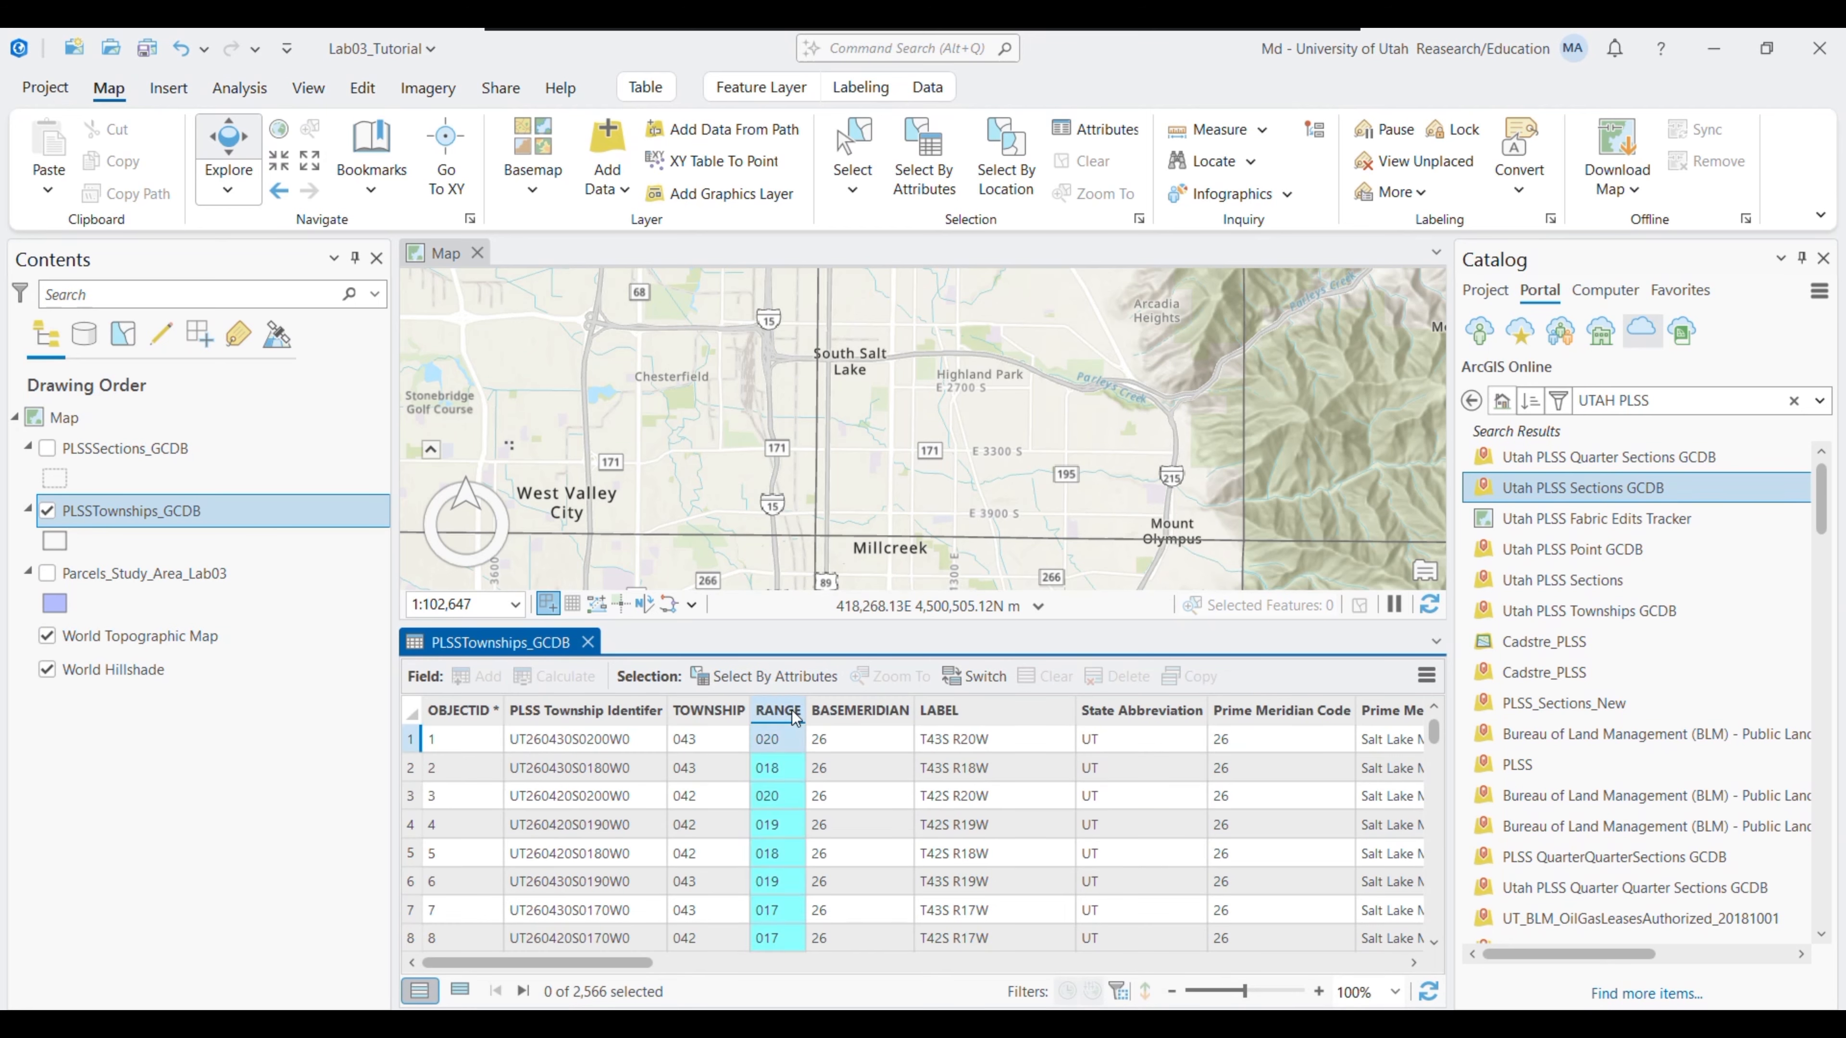
# Create a definition query on the townships layer with the clause TOWNSHIP is equal to 001
pyautogui.rightClick(130, 512)
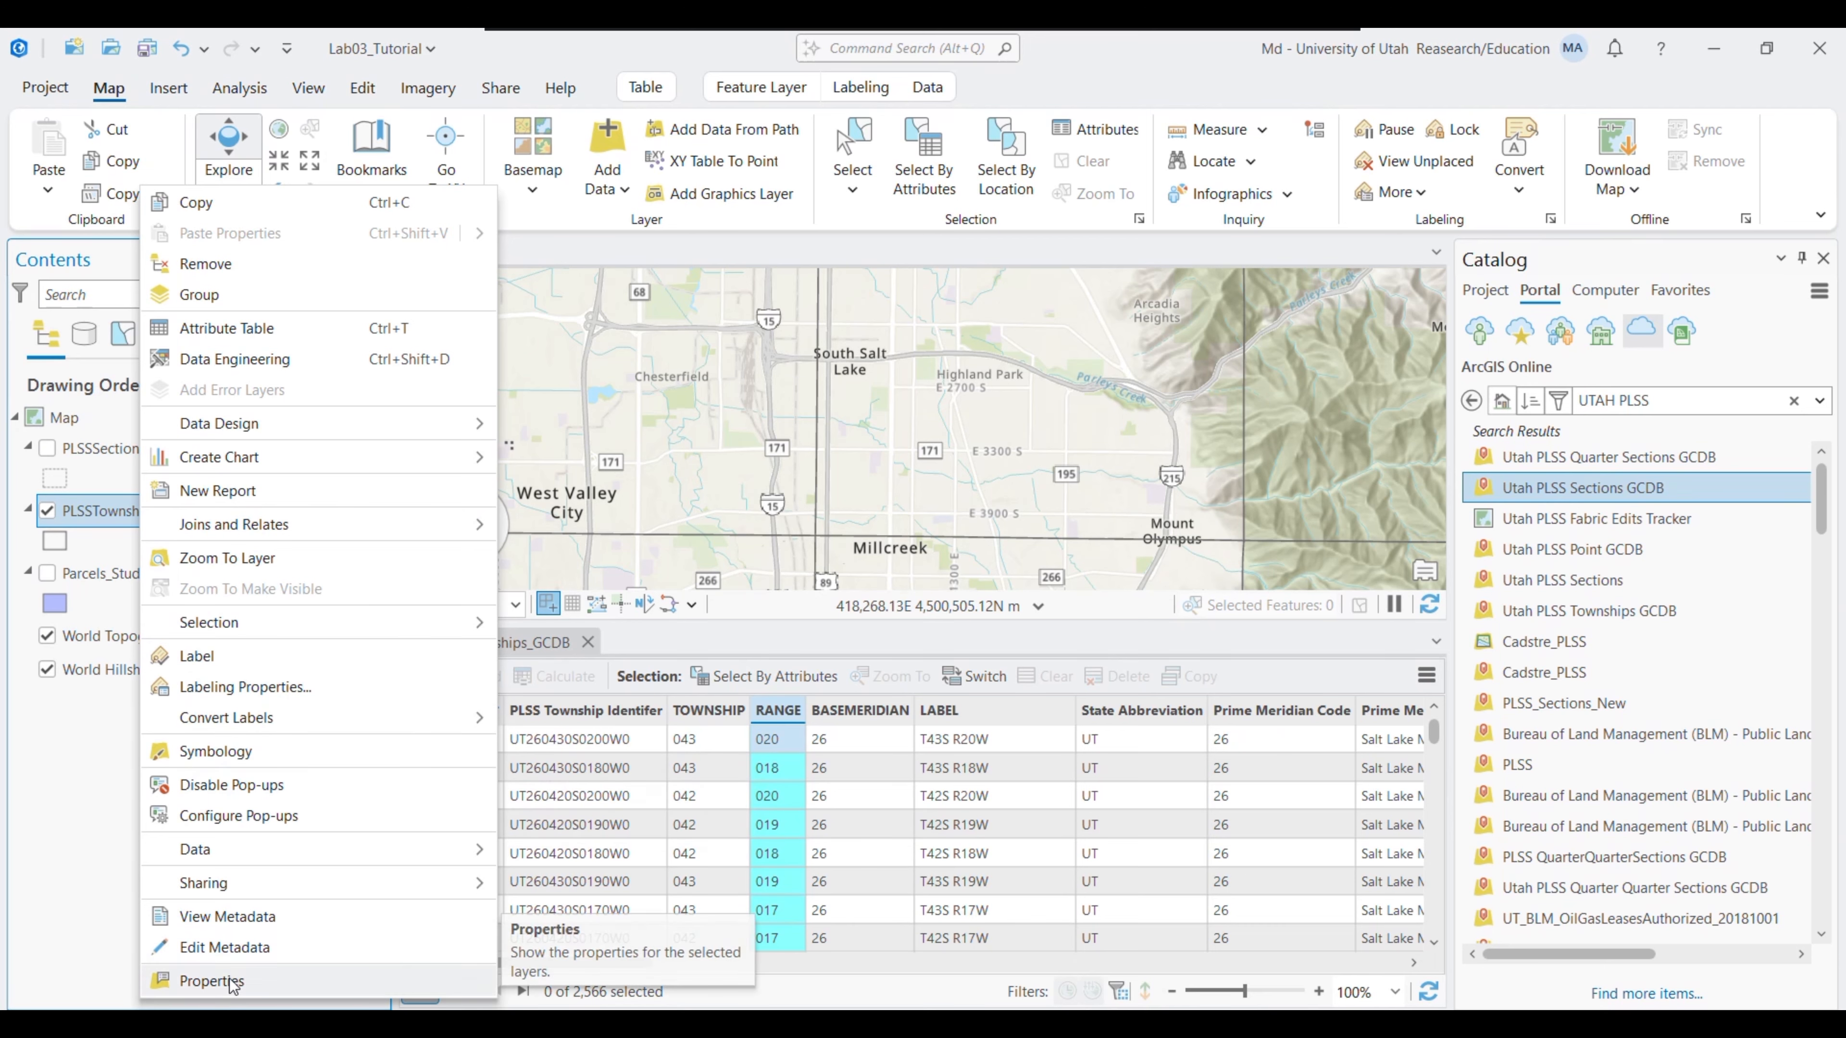
pyautogui.click(210, 981)
pyautogui.click(719, 623)
pyautogui.click(1141, 584)
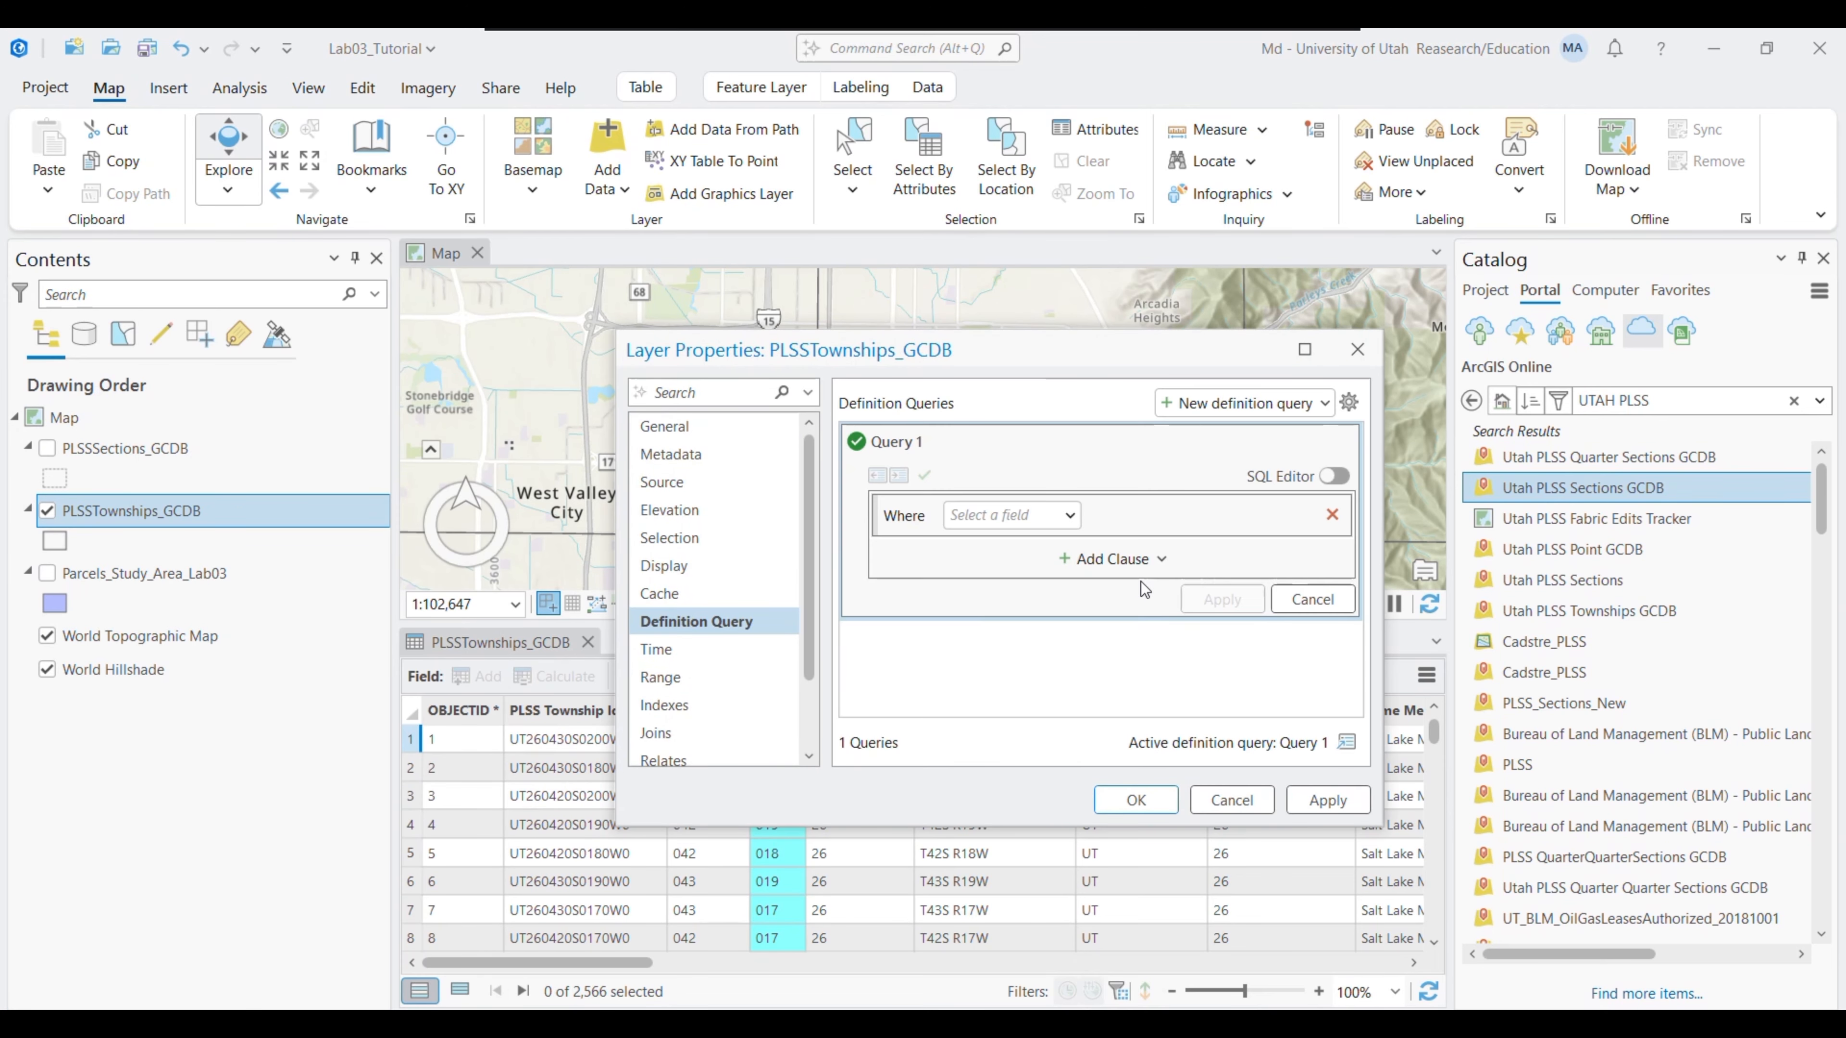
pyautogui.click(1040, 515)
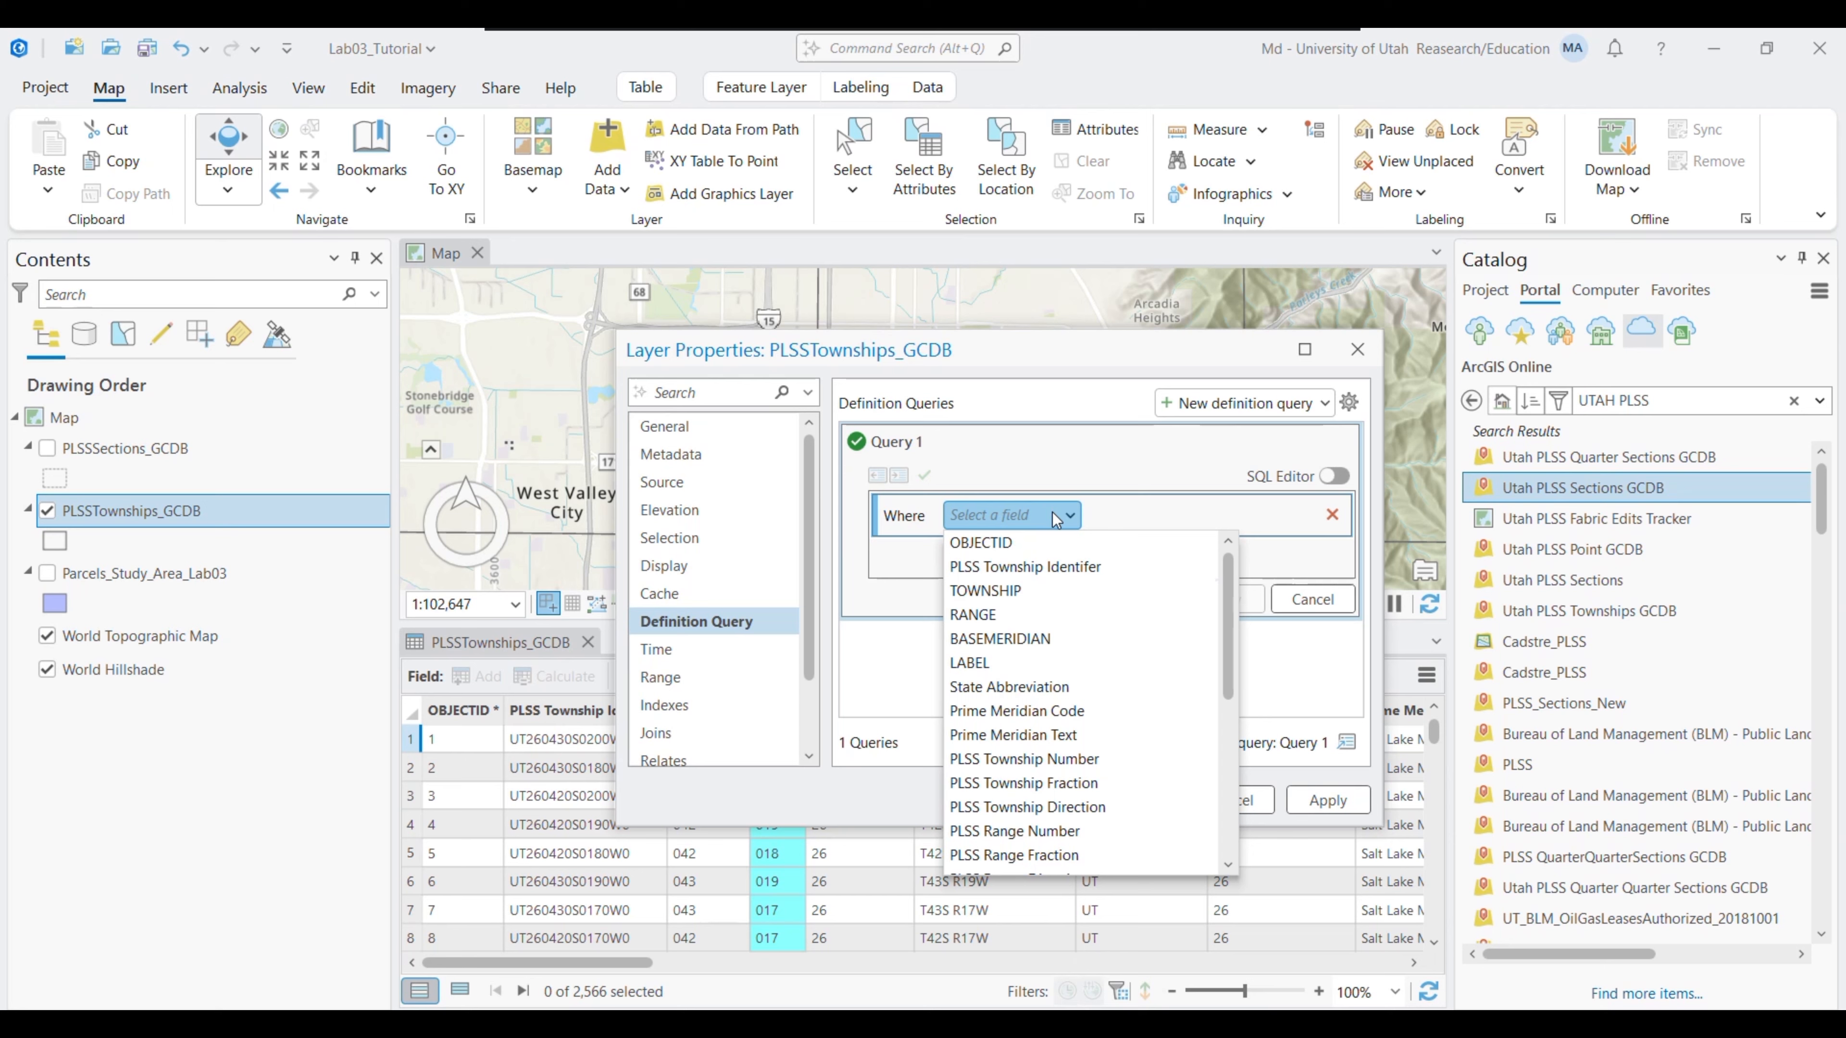
pyautogui.click(1068, 590)
pyautogui.click(1201, 513)
pyautogui.click(1228, 541)
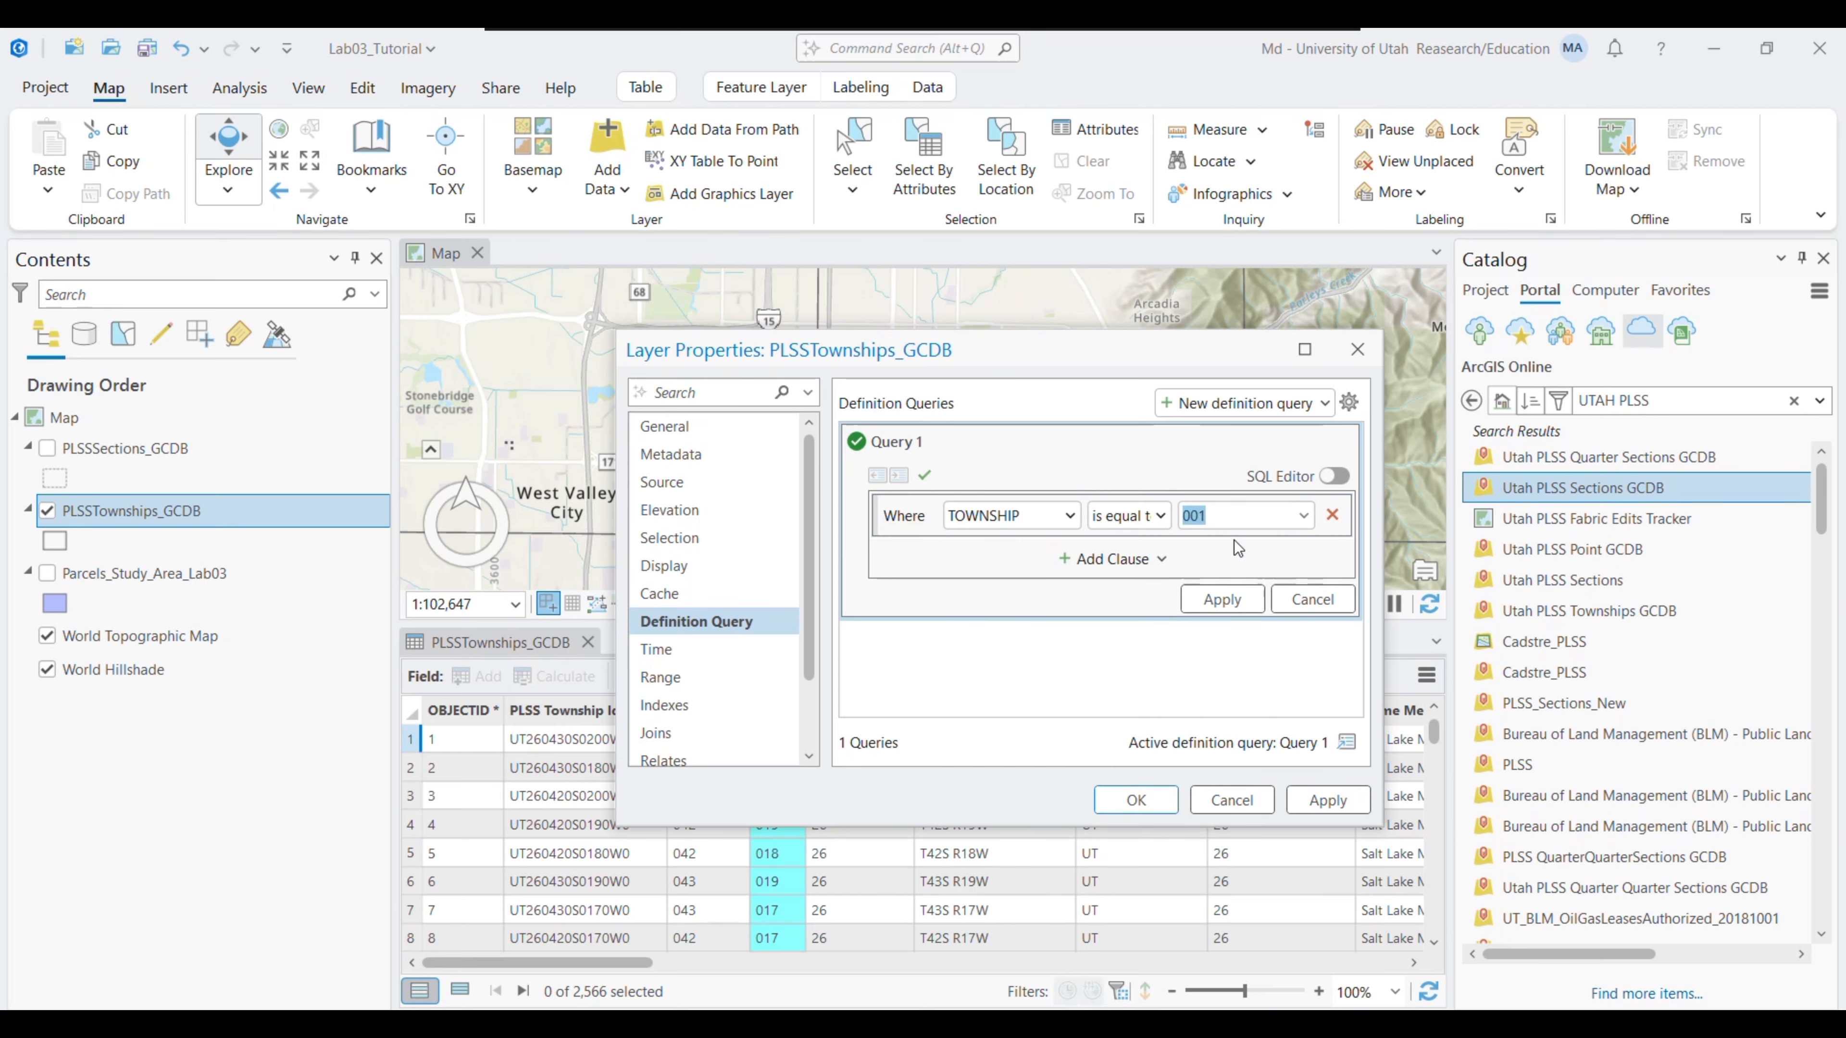
# Add the clause And RANGE is equal to 001 to the townships query and apply it to the layer
pyautogui.click(1112, 559)
pyautogui.click(1027, 572)
pyautogui.click(1018, 662)
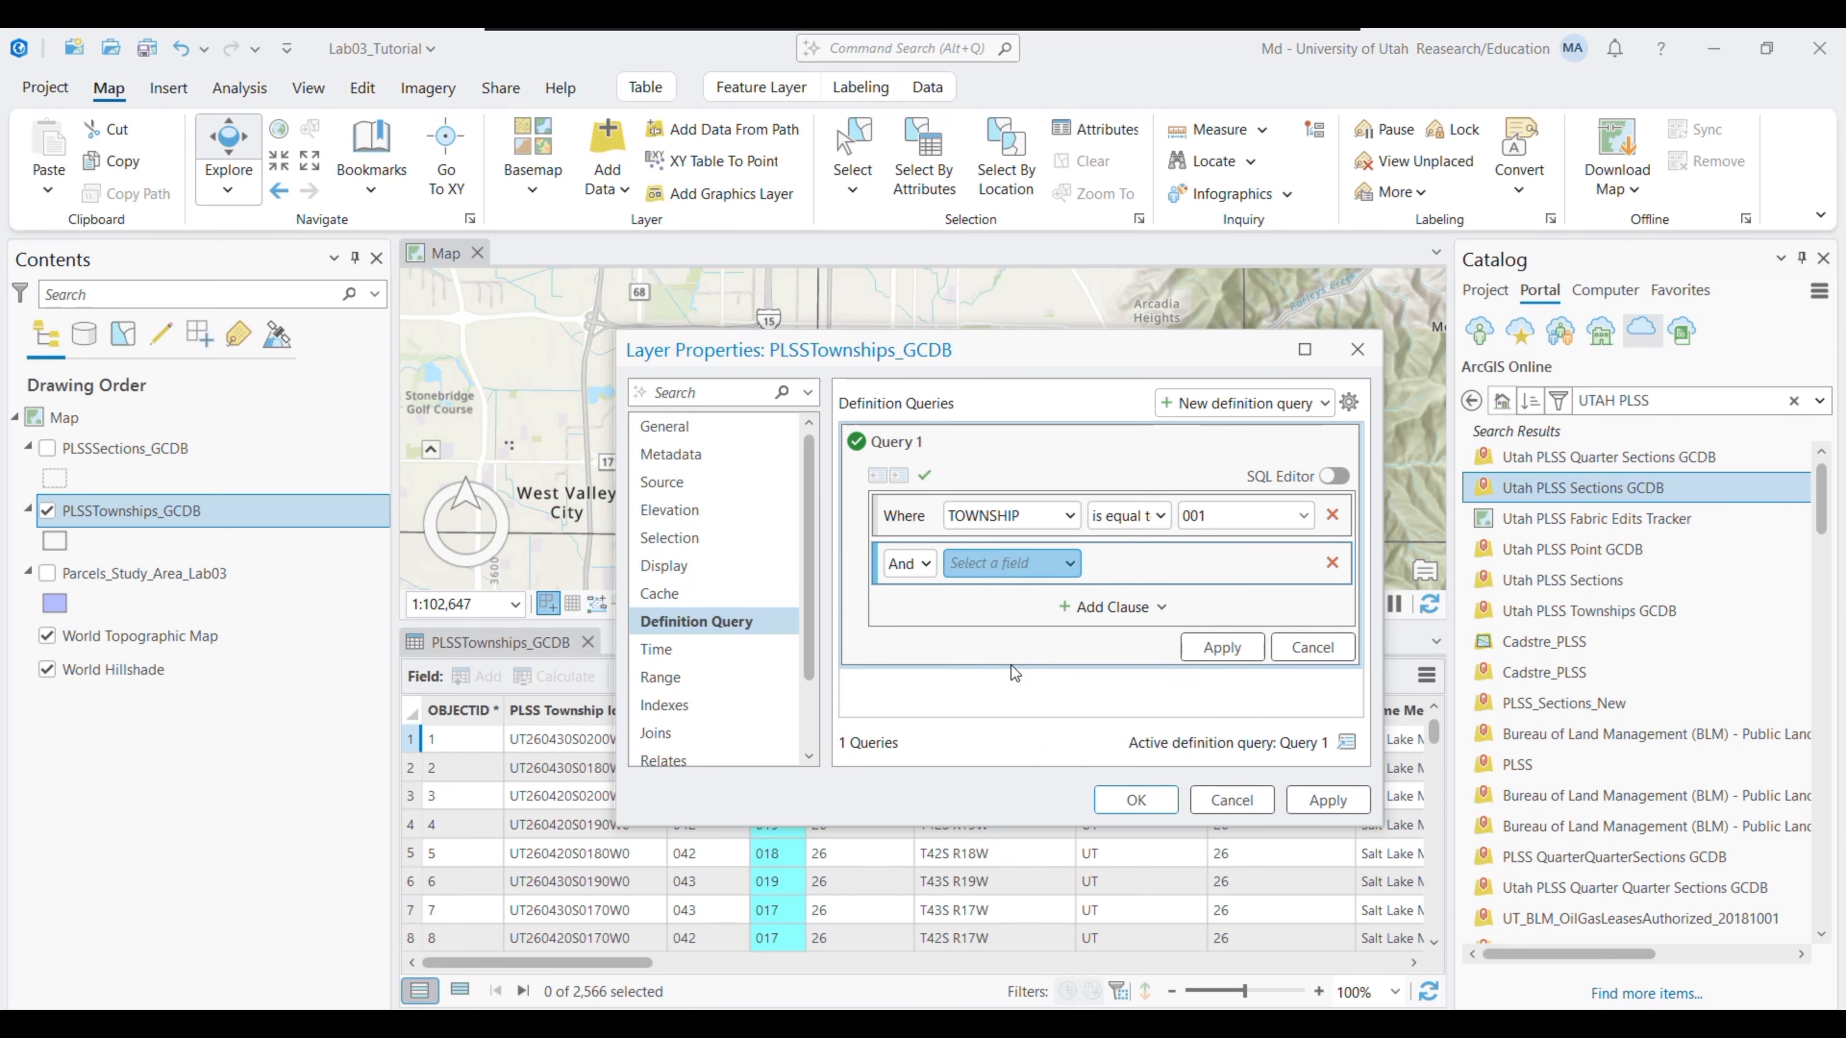
pyautogui.click(1306, 564)
pyautogui.click(1212, 598)
pyautogui.click(1222, 653)
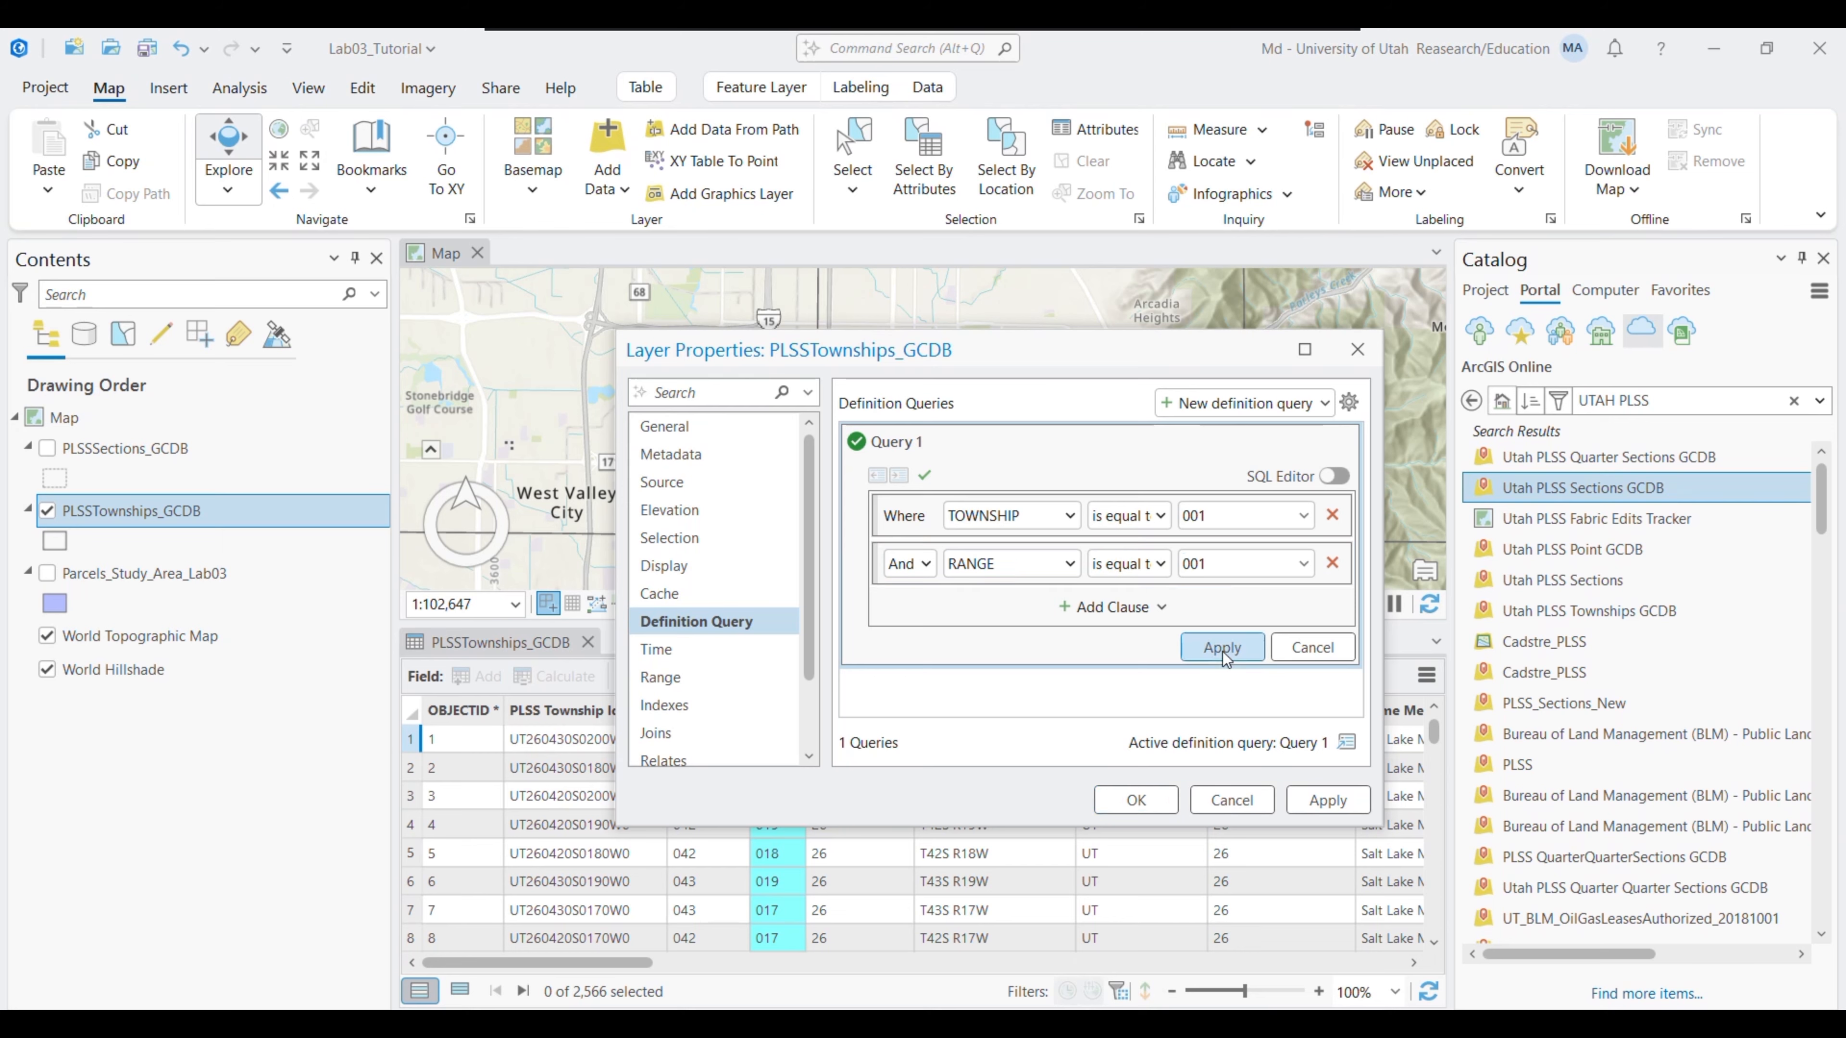
pyautogui.click(1134, 800)
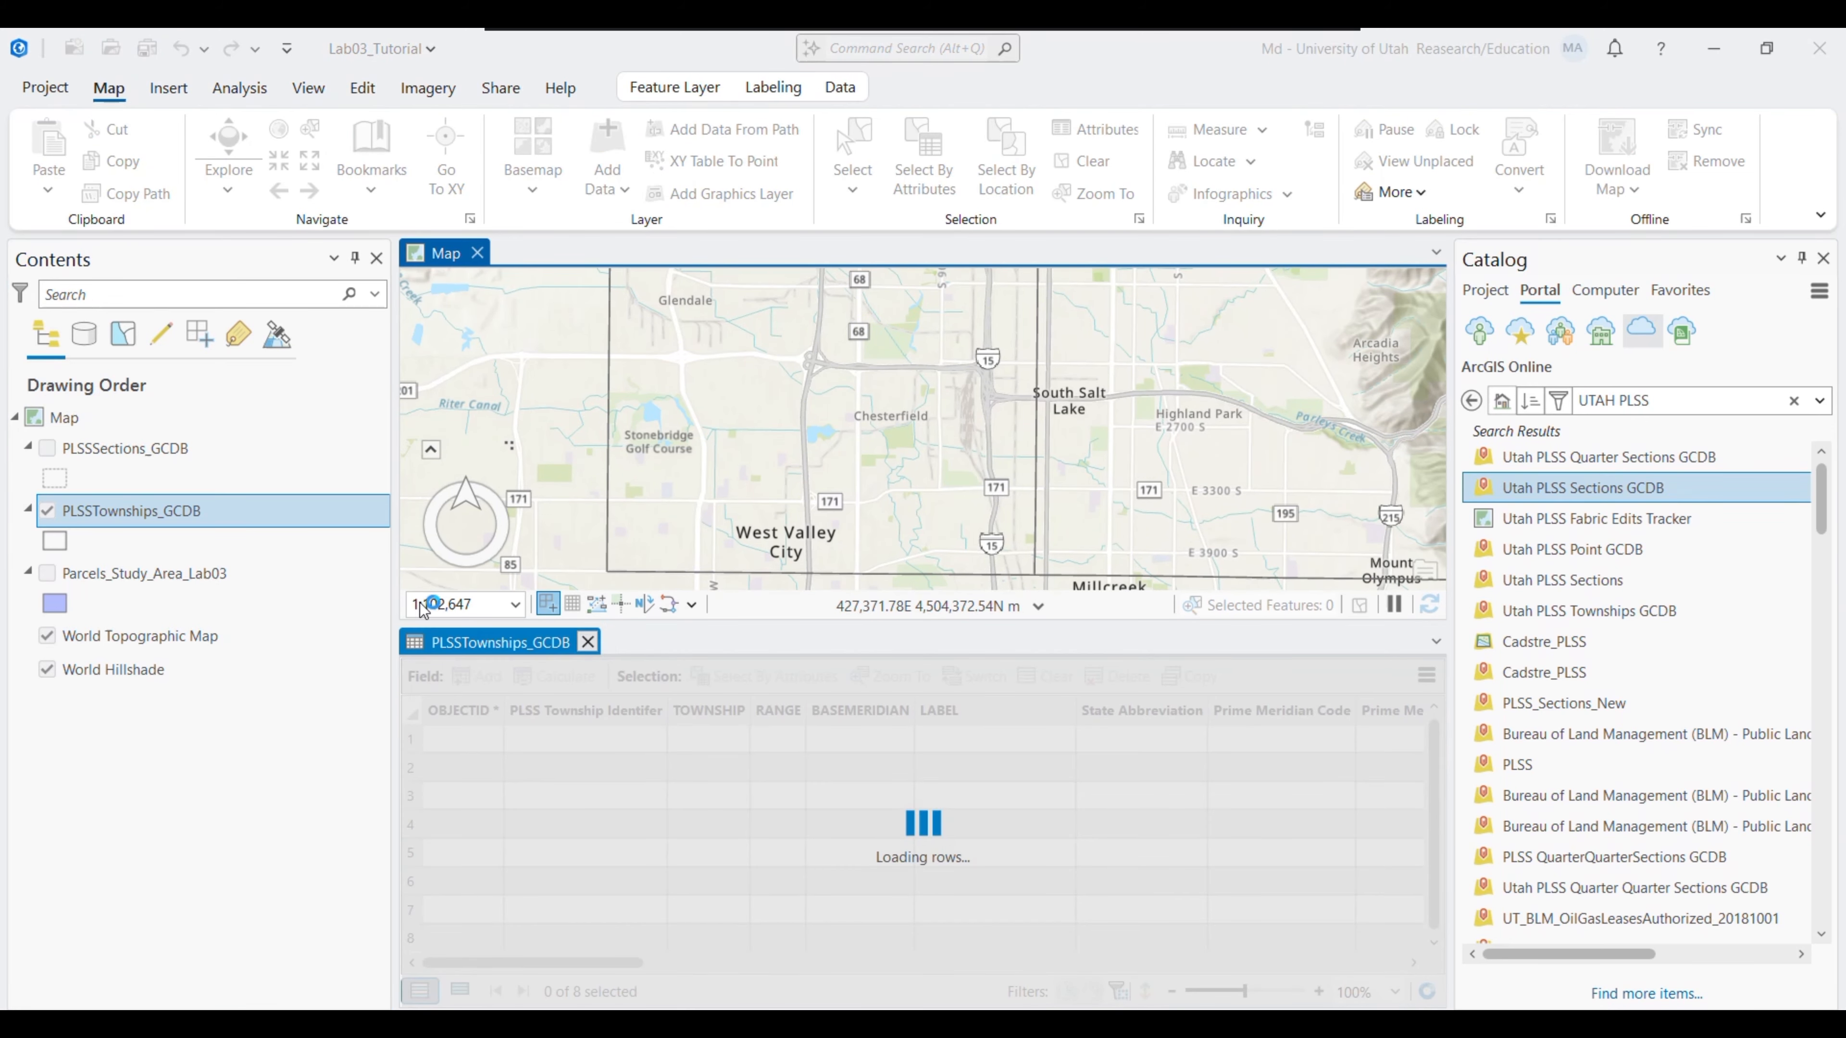
# Zoom to the filtered townships layer and review its remaining records in the attribute table
pyautogui.click(587, 643)
pyautogui.rightClick(155, 511)
pyautogui.click(247, 558)
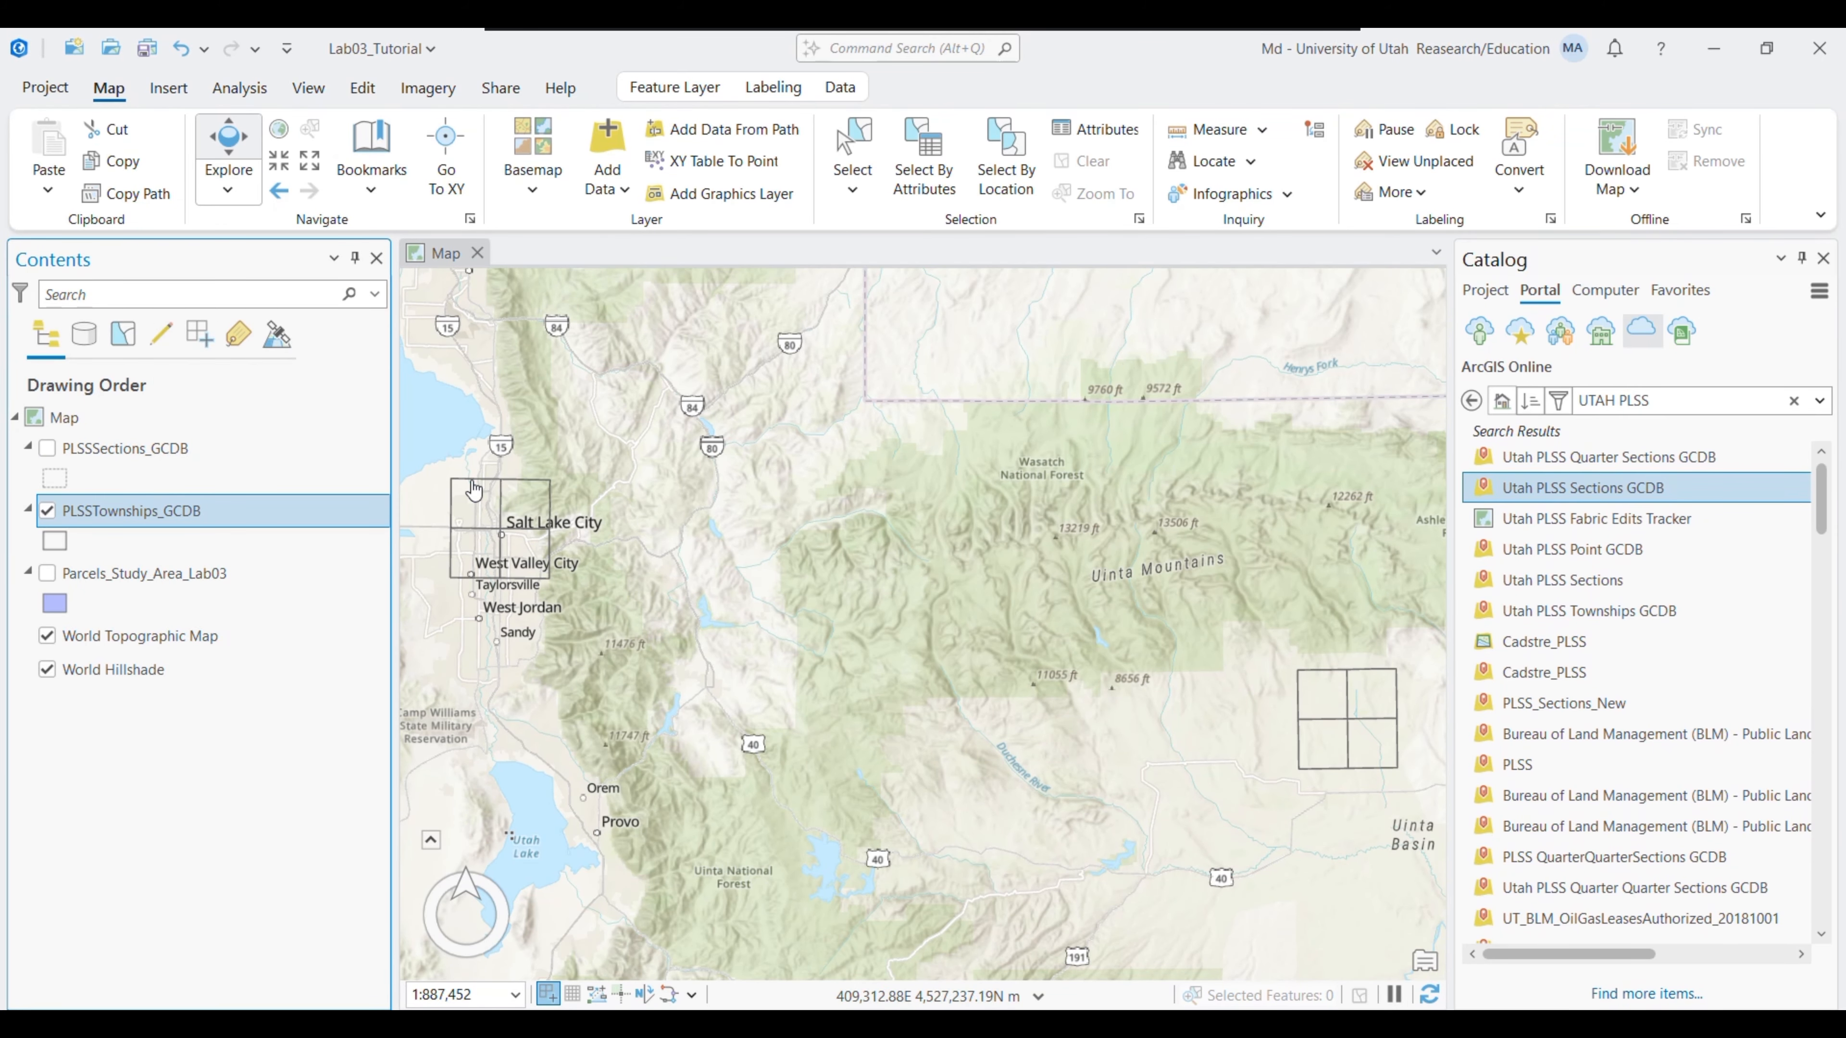
pyautogui.rightClick(148, 539)
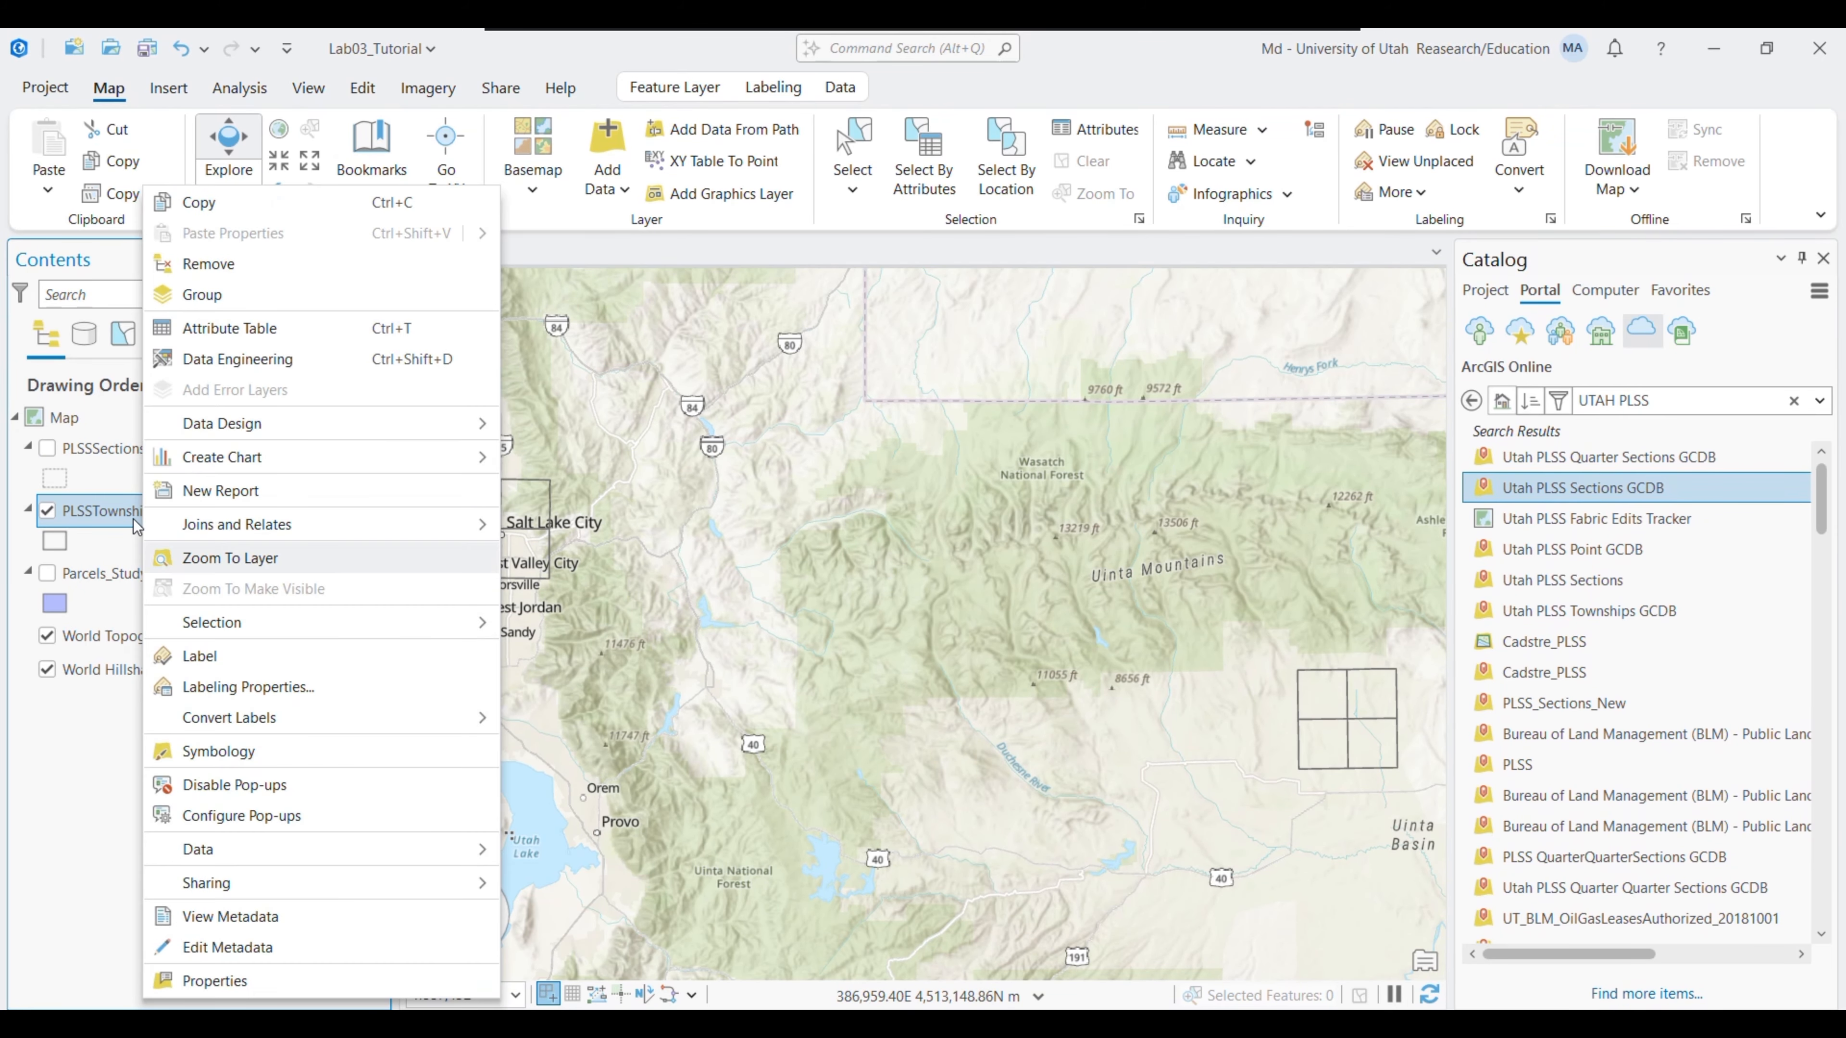
pyautogui.click(211, 326)
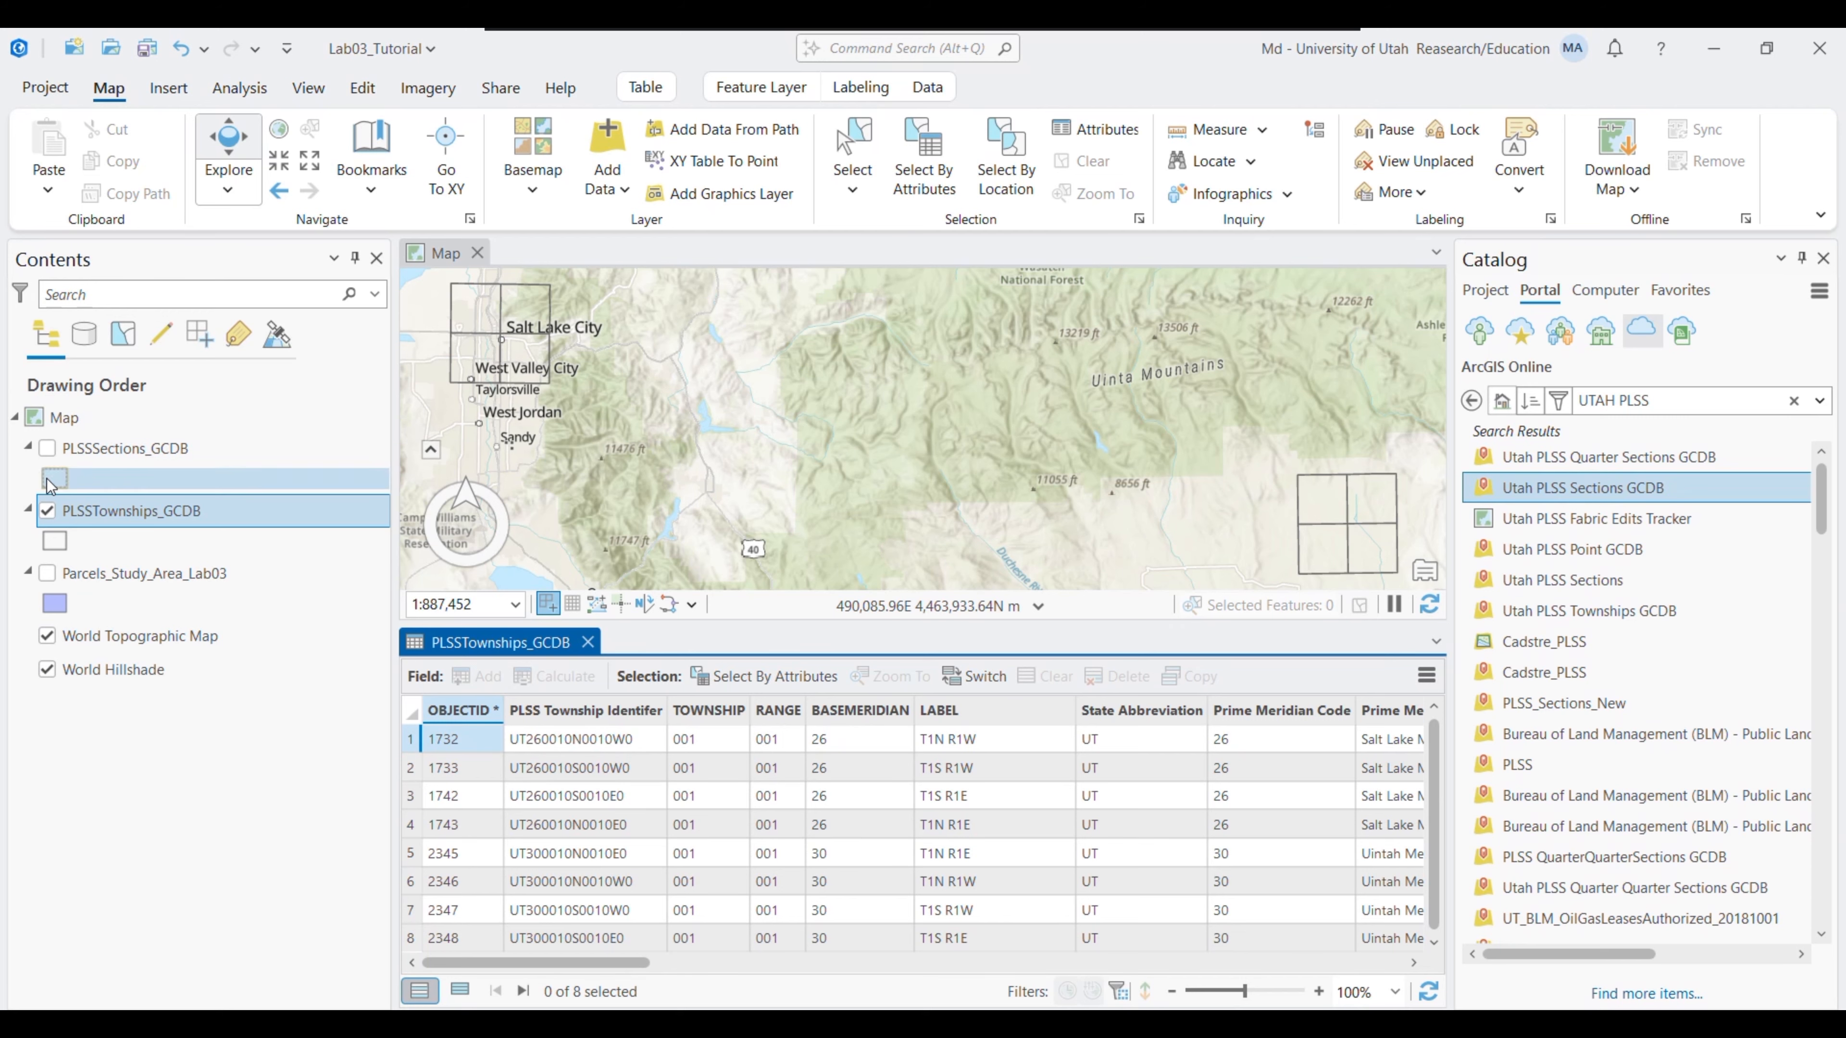
pyautogui.click(588, 642)
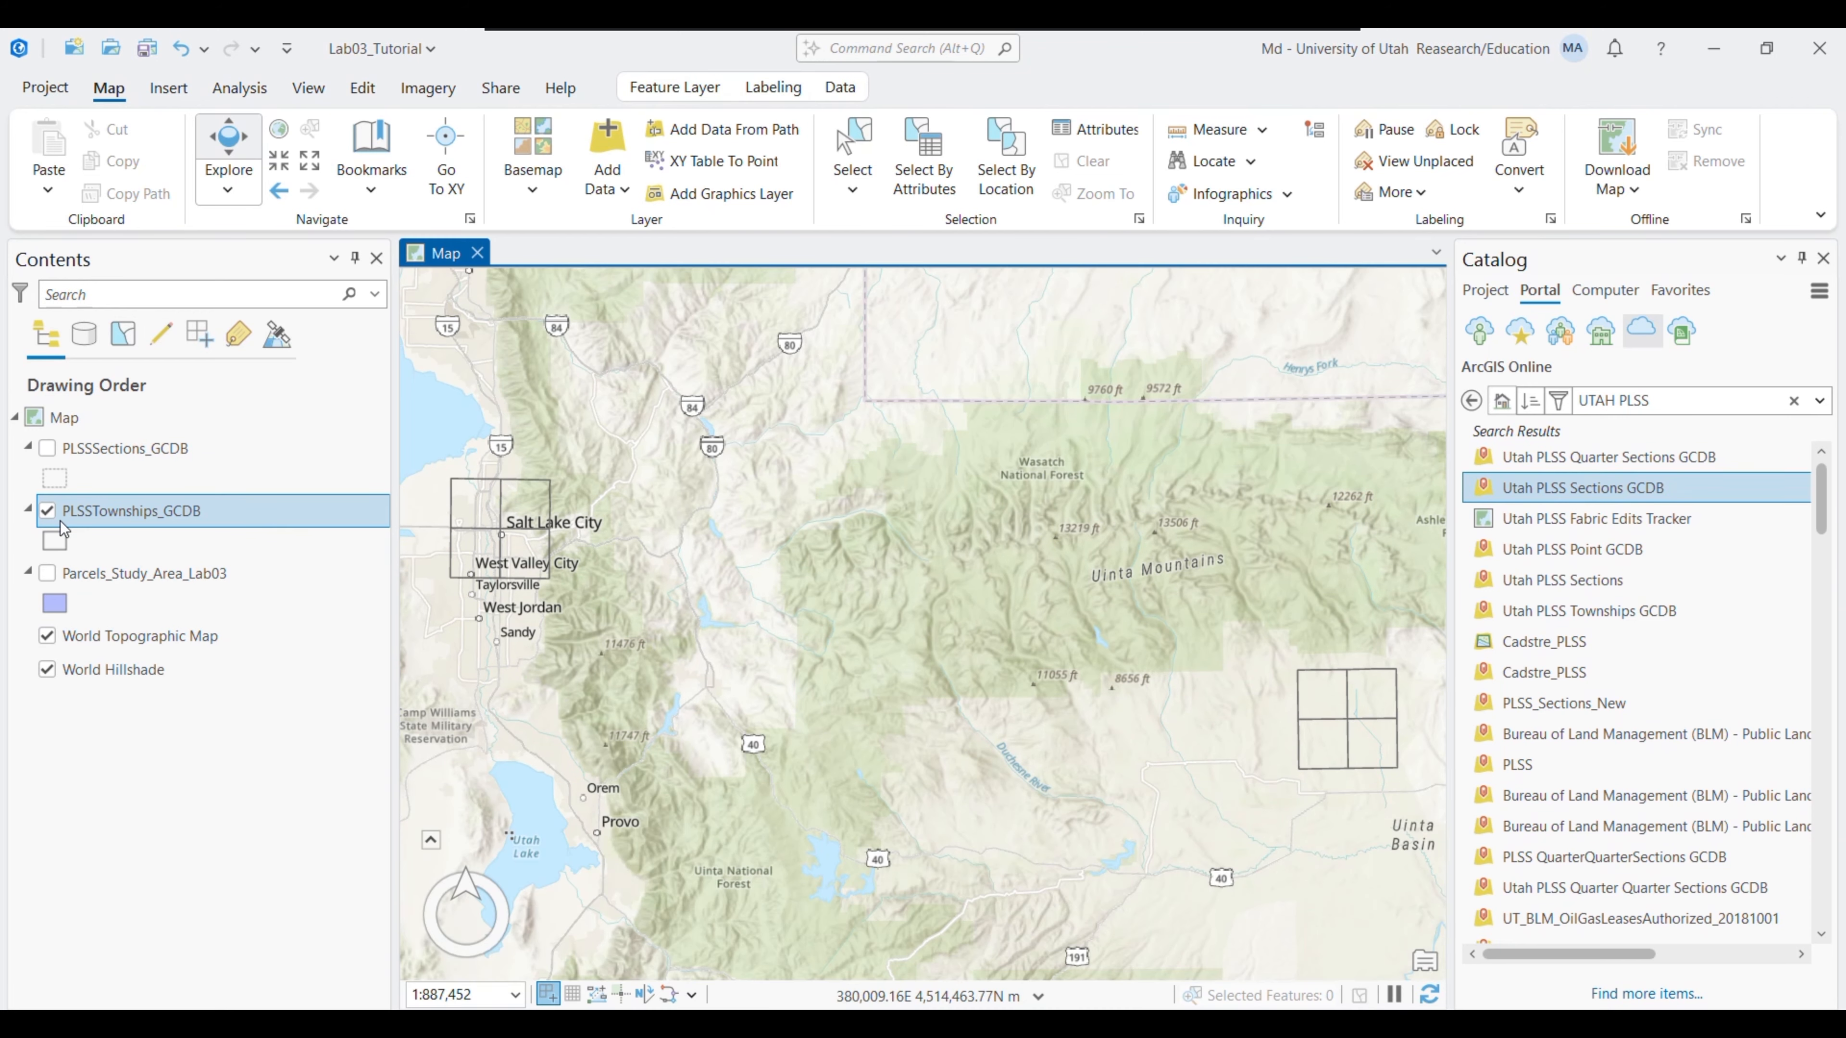
# Turn on the Parcels_Study_Area_Lab03 layer and read the Part 1 legal descriptions in the Lab 3 PDF
pyautogui.click(47, 573)
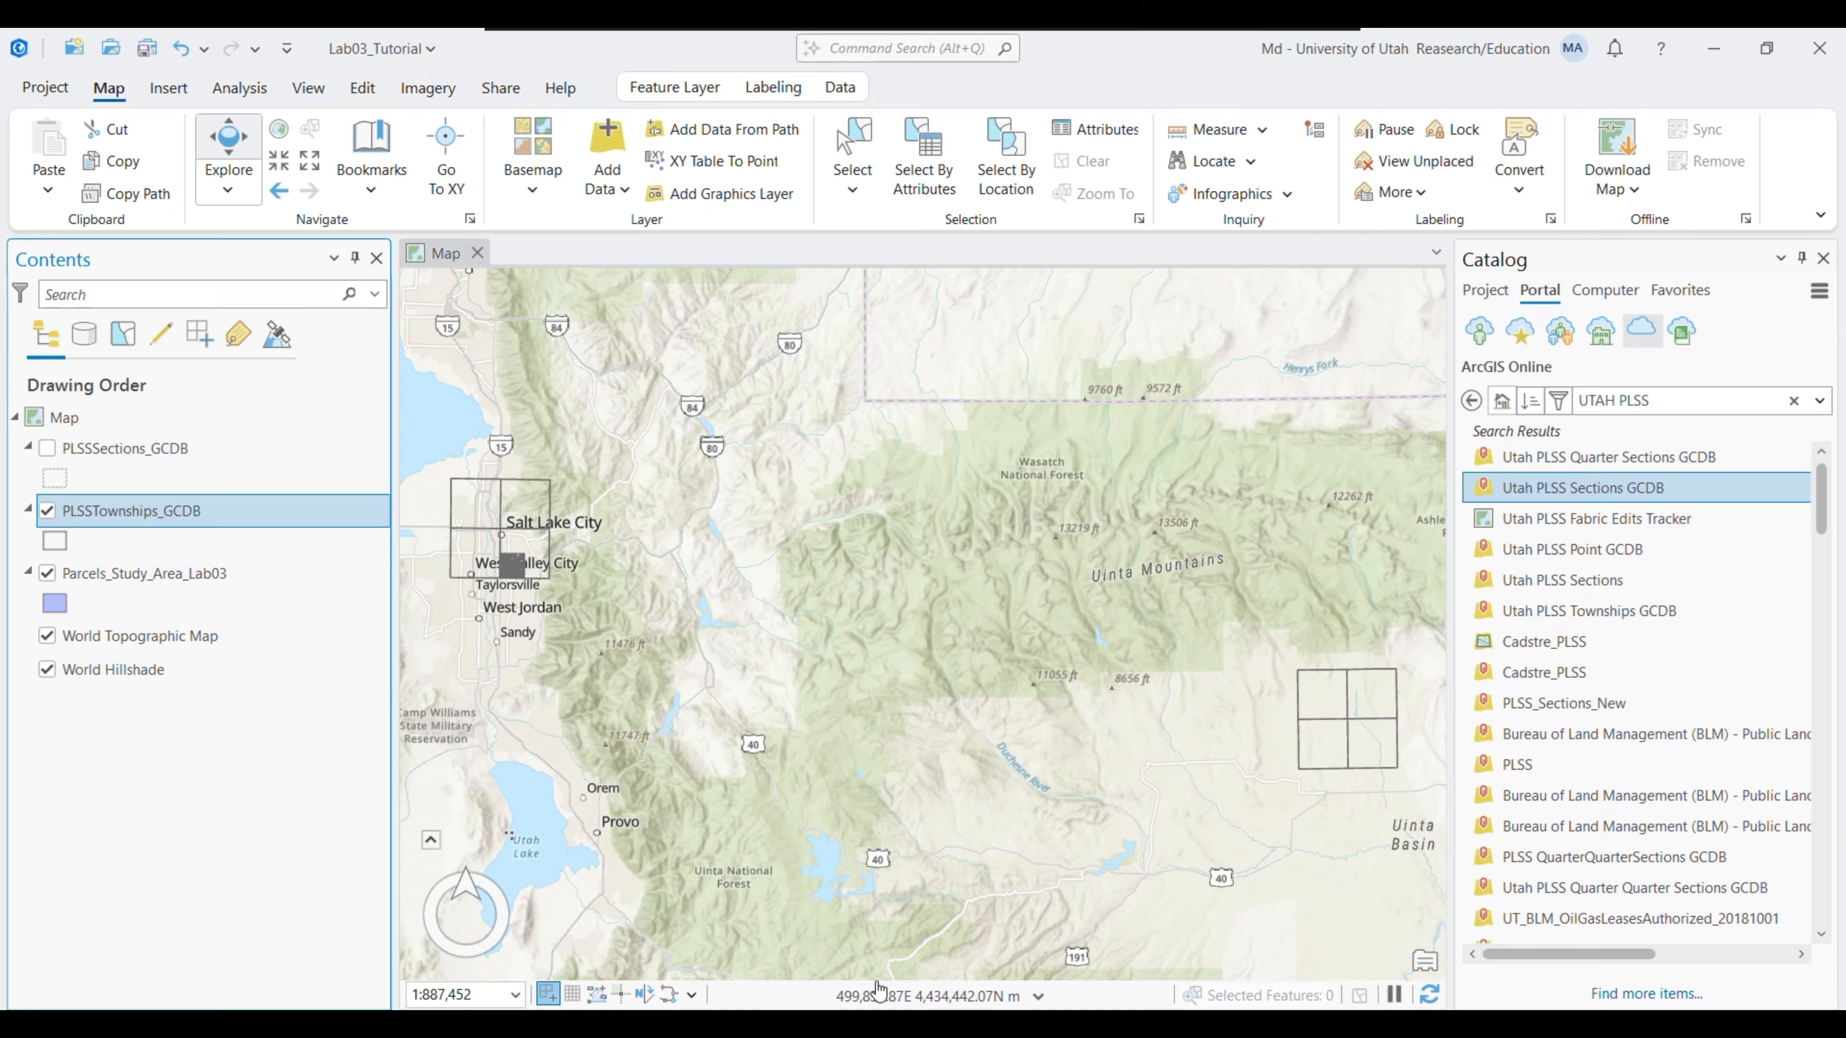
pyautogui.hotkey('alt', 'Tab')
pyautogui.moveTo(1529, 711); pyautogui.dragTo(1529, 347)
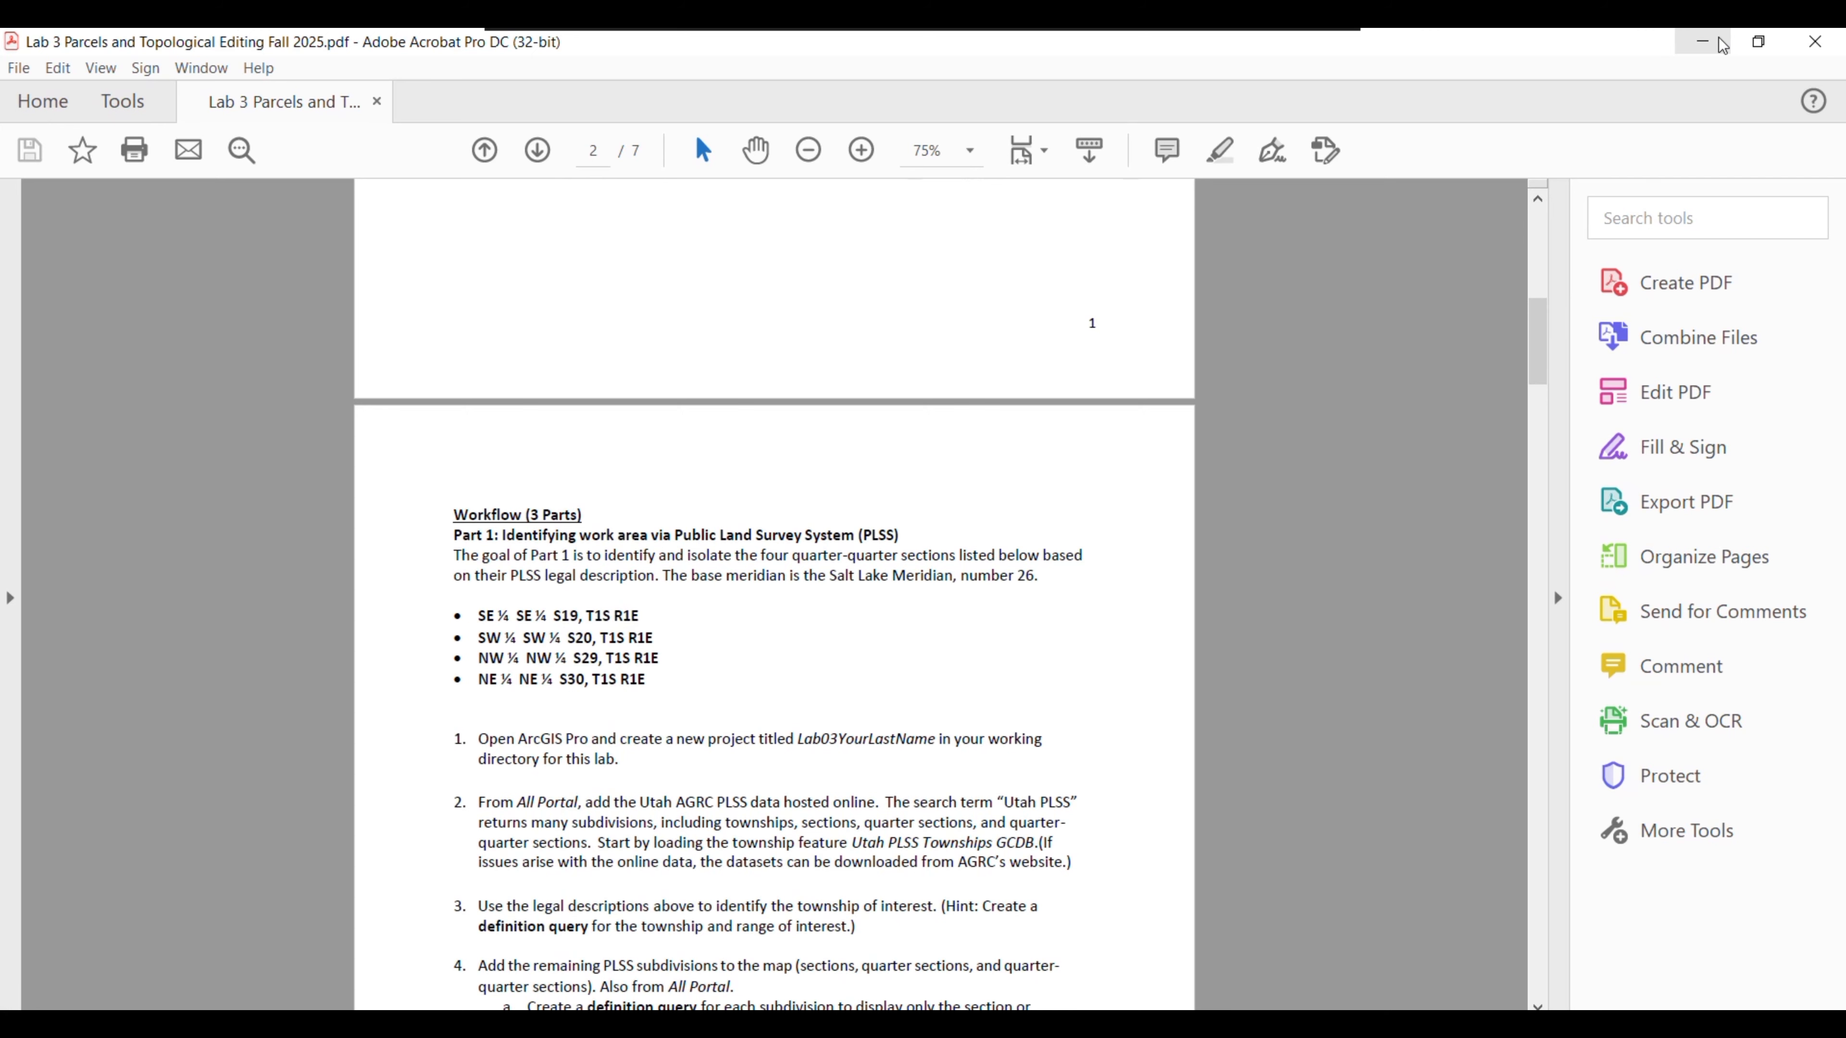
pyautogui.click(1703, 42)
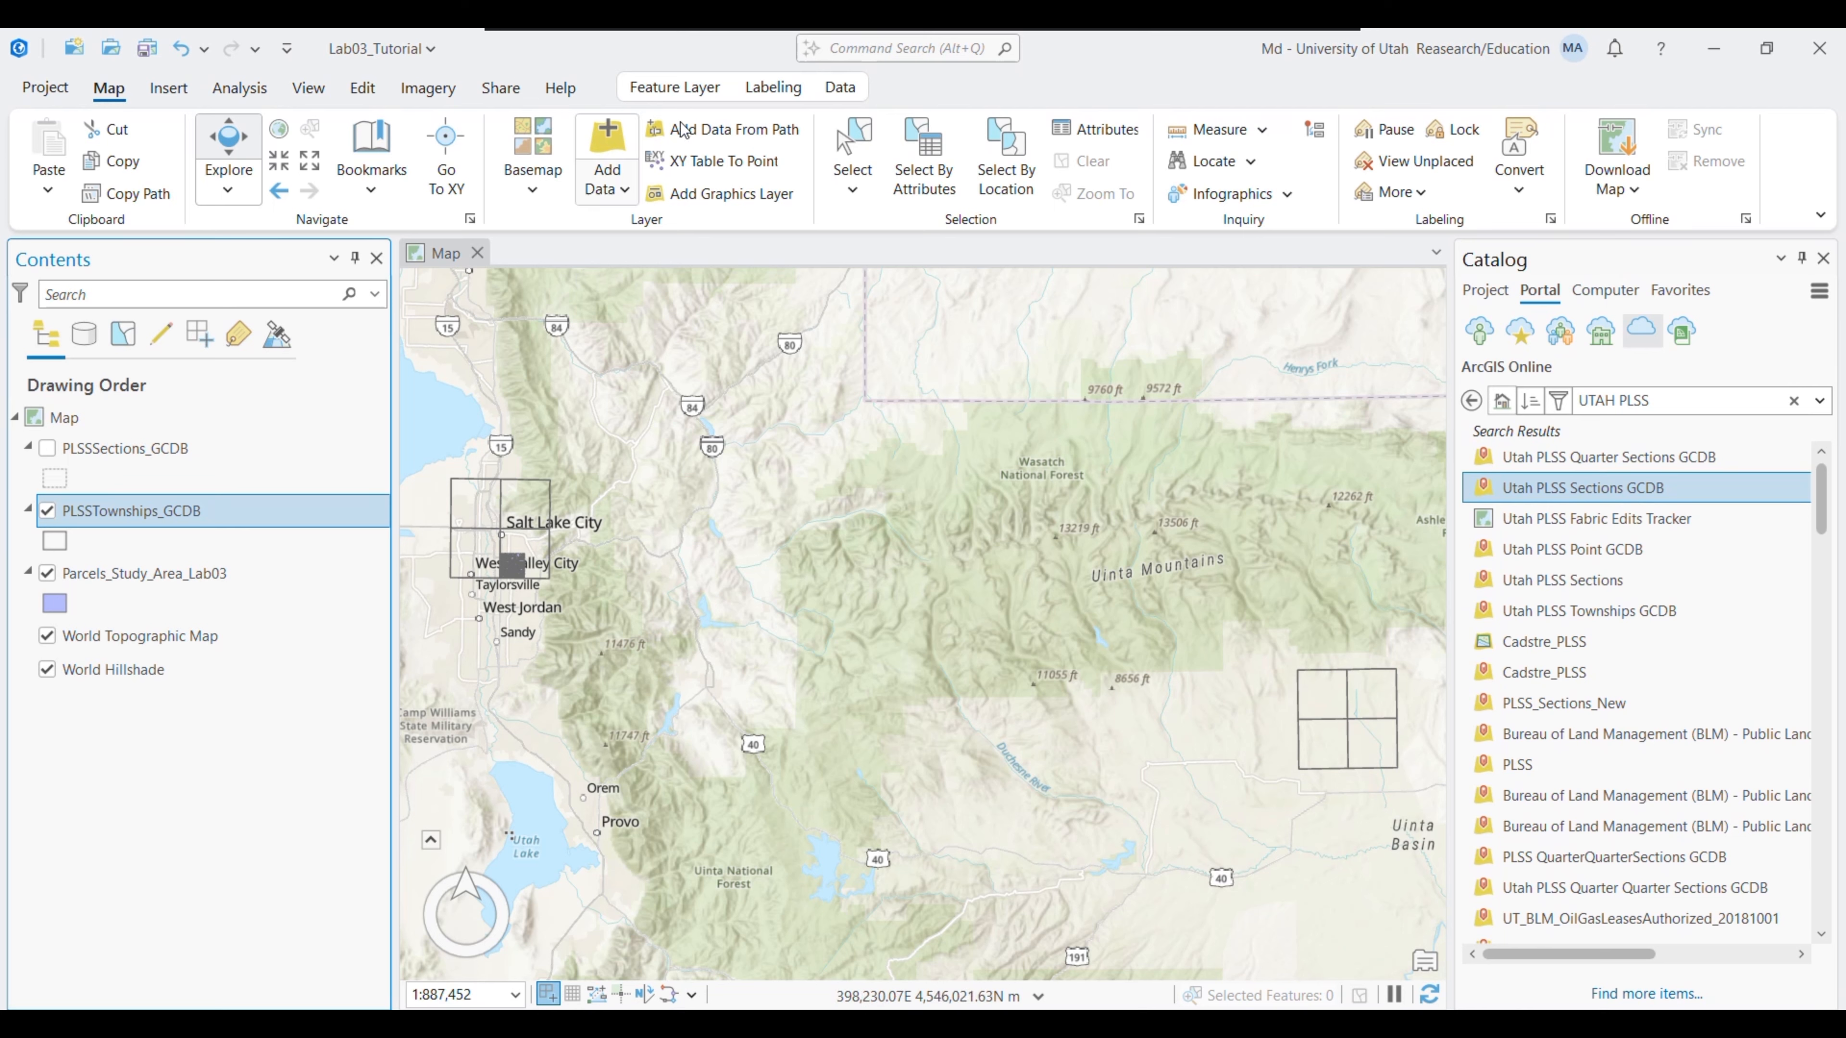
# Select the four townships around Salt Lake City on the map and examine their records in the attribute table
pyautogui.click(852, 157)
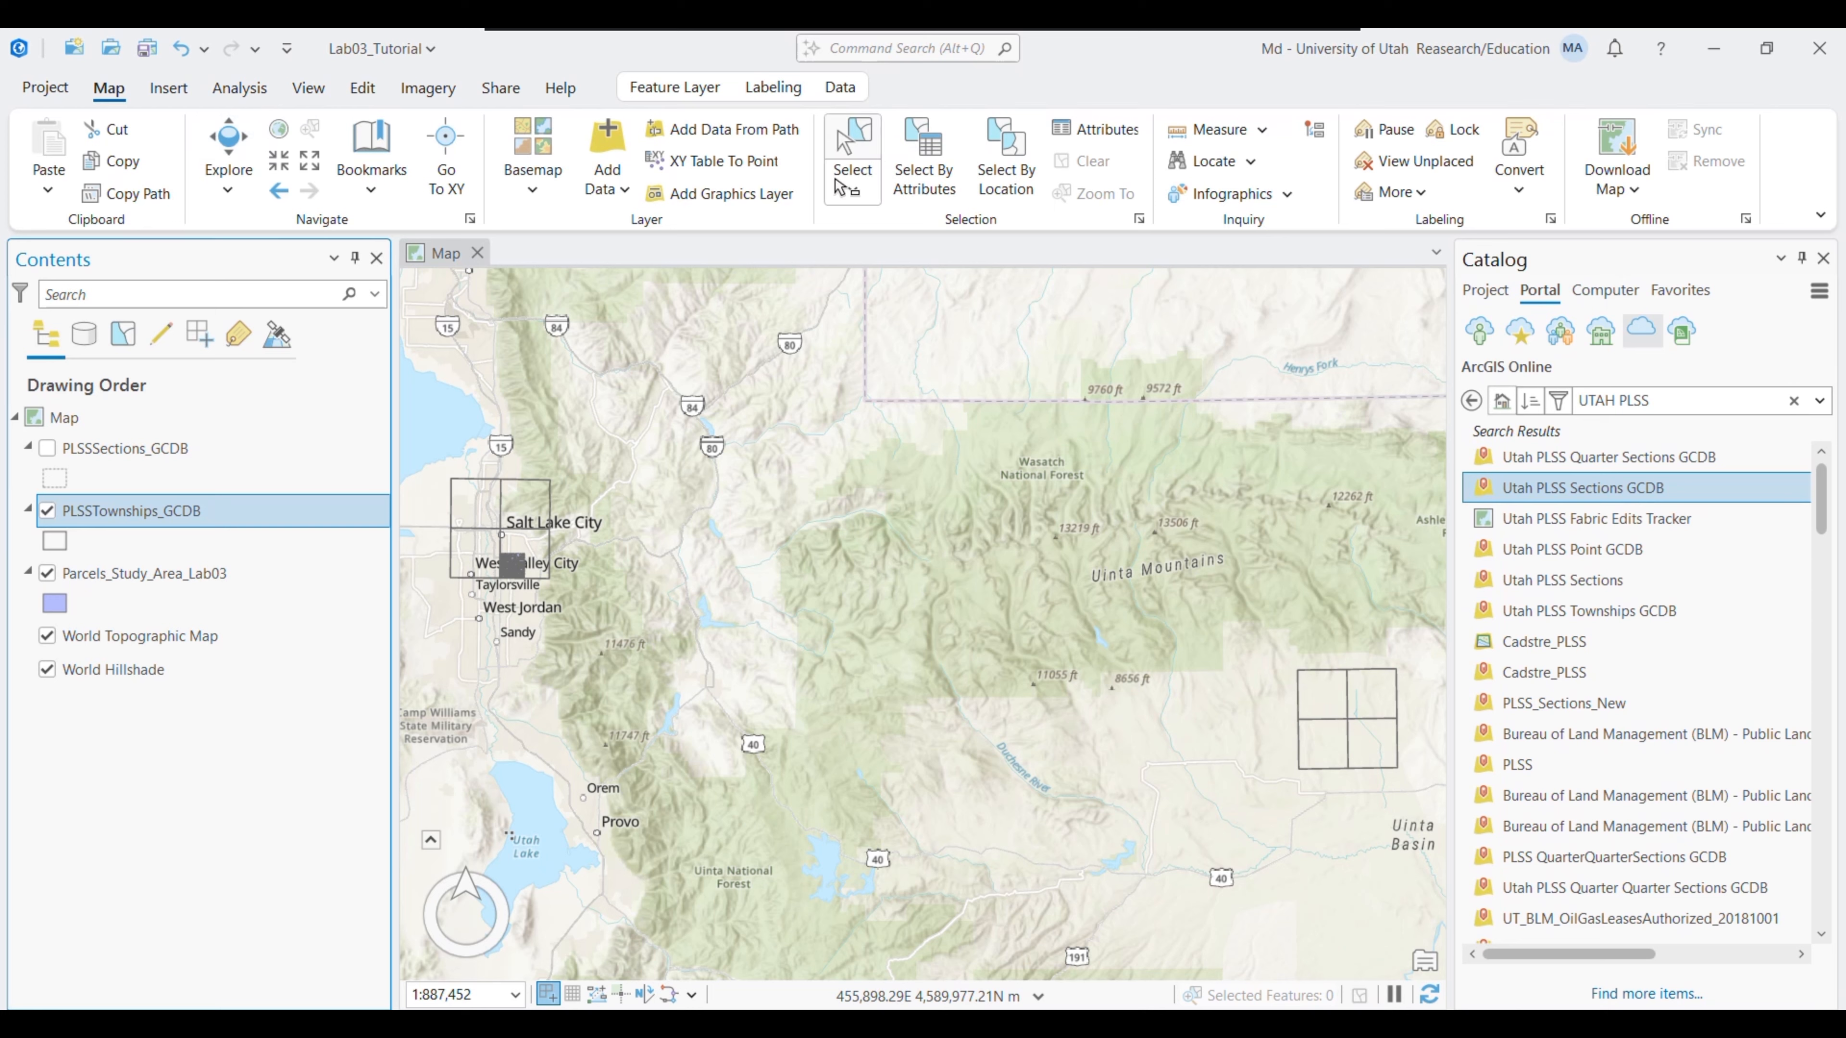
pyautogui.moveTo(488, 516); pyautogui.dragTo(538, 559)
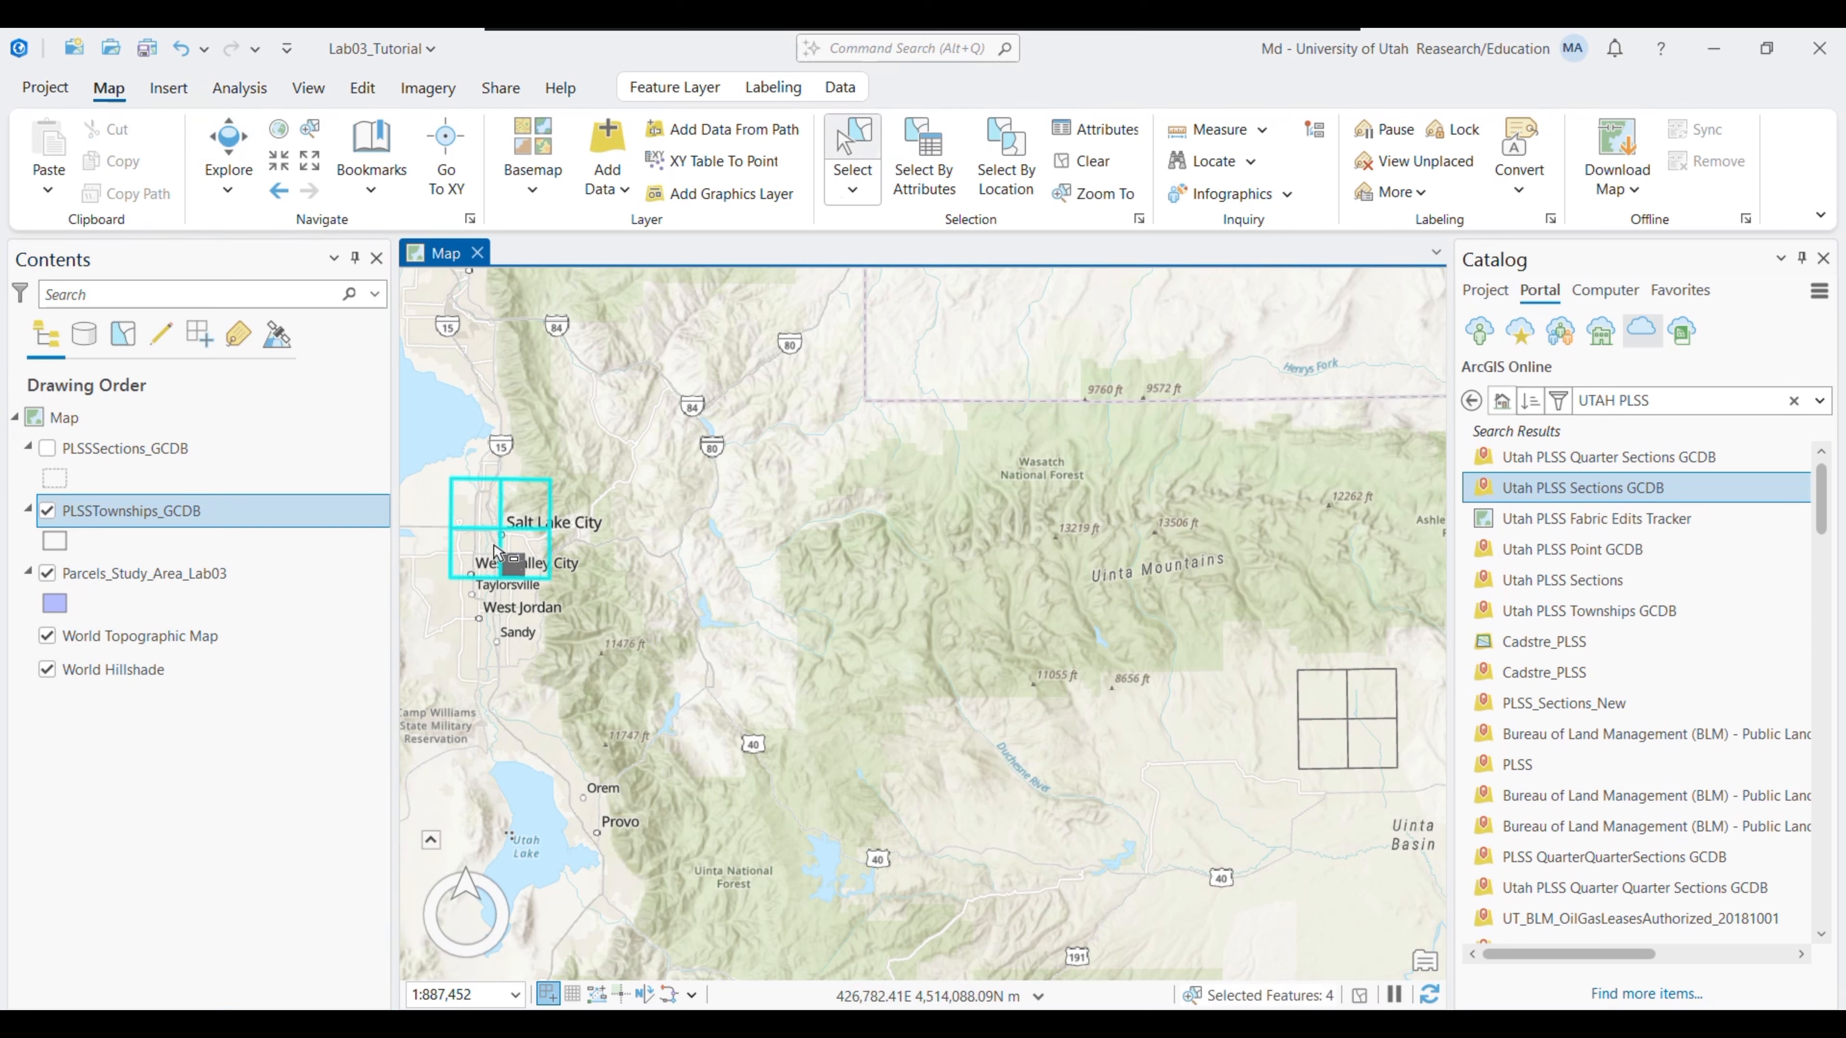
pyautogui.rightClick(161, 518)
pyautogui.click(244, 328)
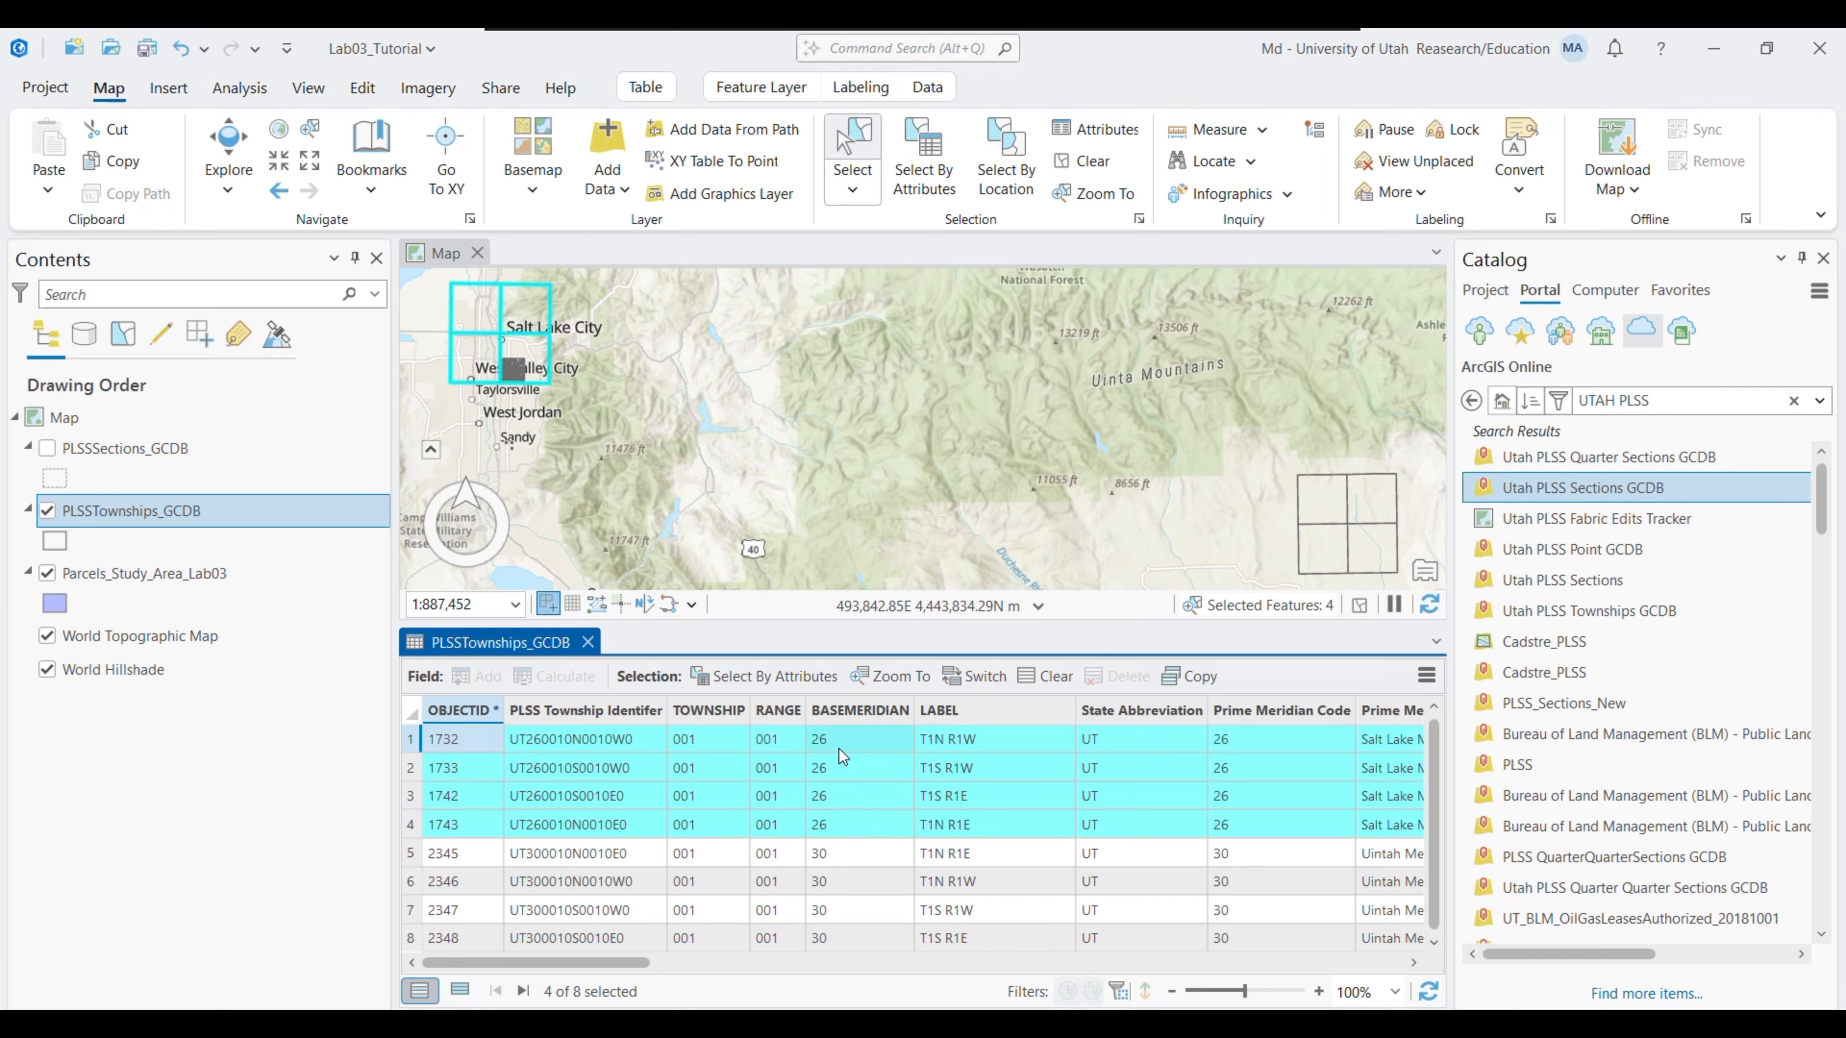
# Switch to the Lab 3 PDF, highlight the base meridian specification, and return to ArcGIS Pro
pyautogui.hotkey('alt', 'Tab')
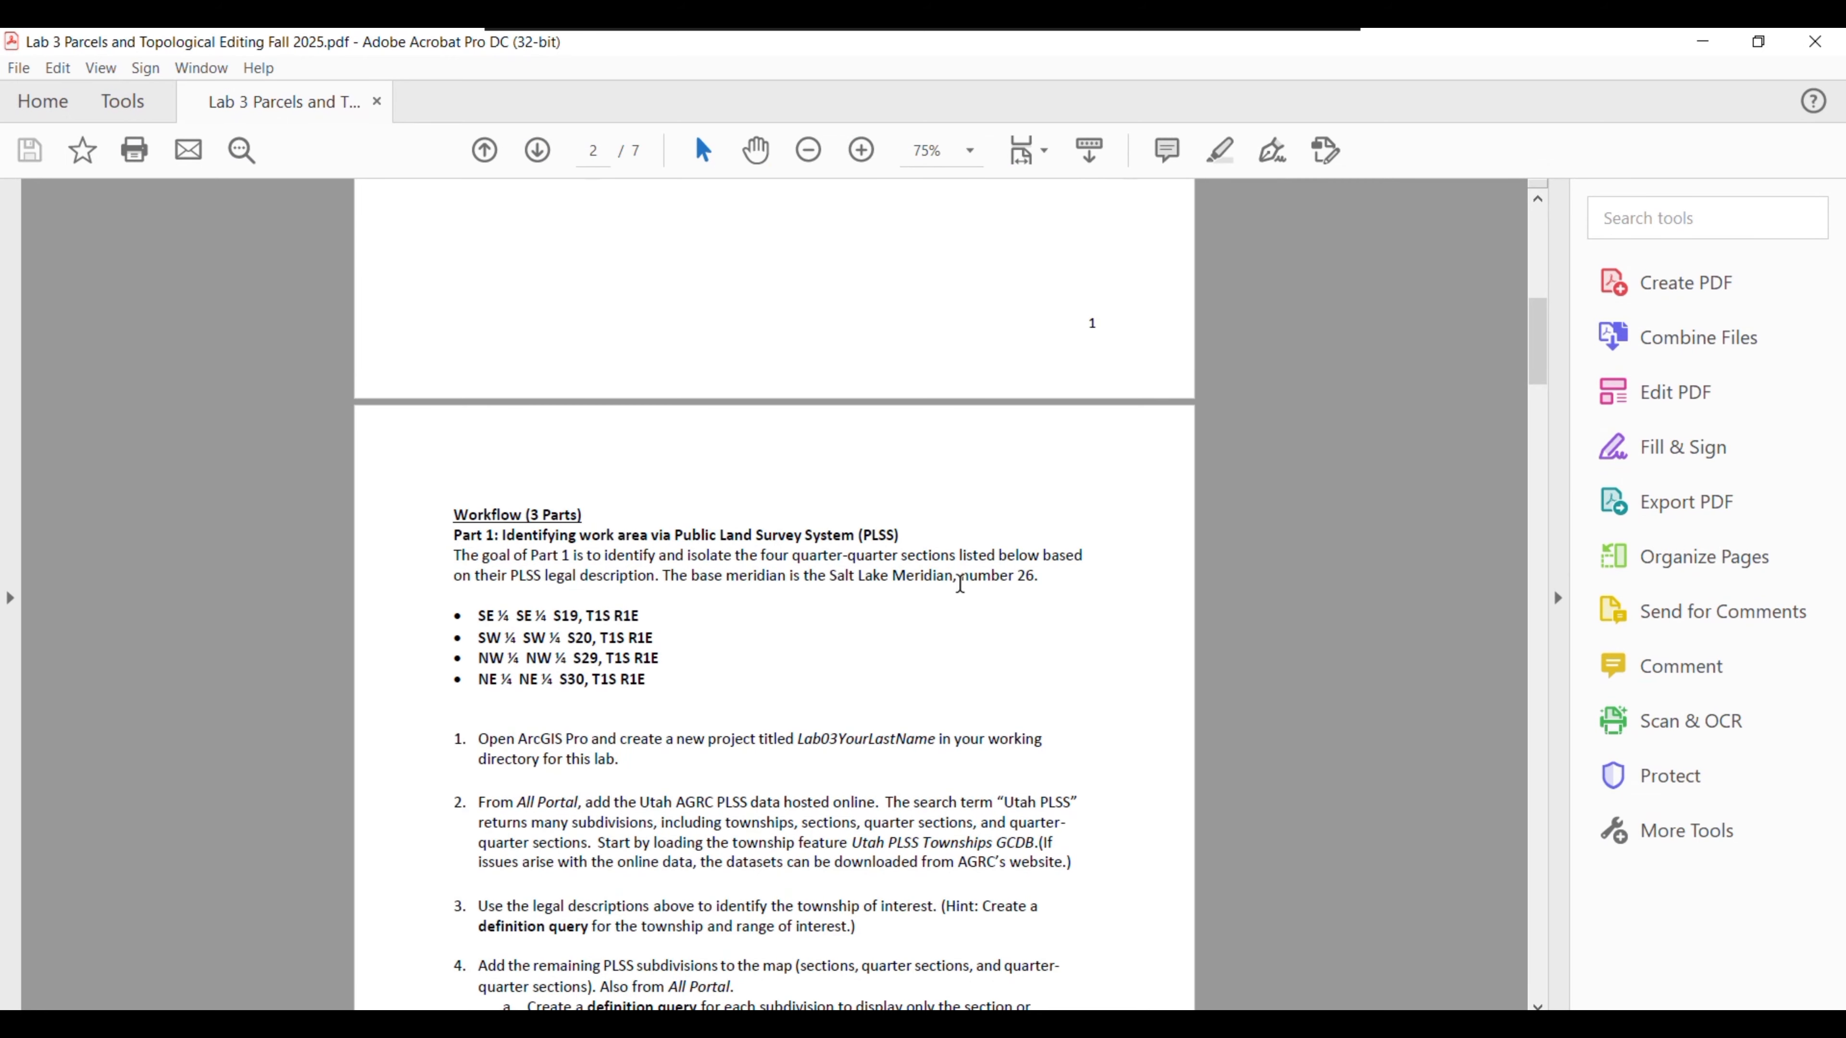
pyautogui.moveTo(839, 574); pyautogui.dragTo(1025, 570)
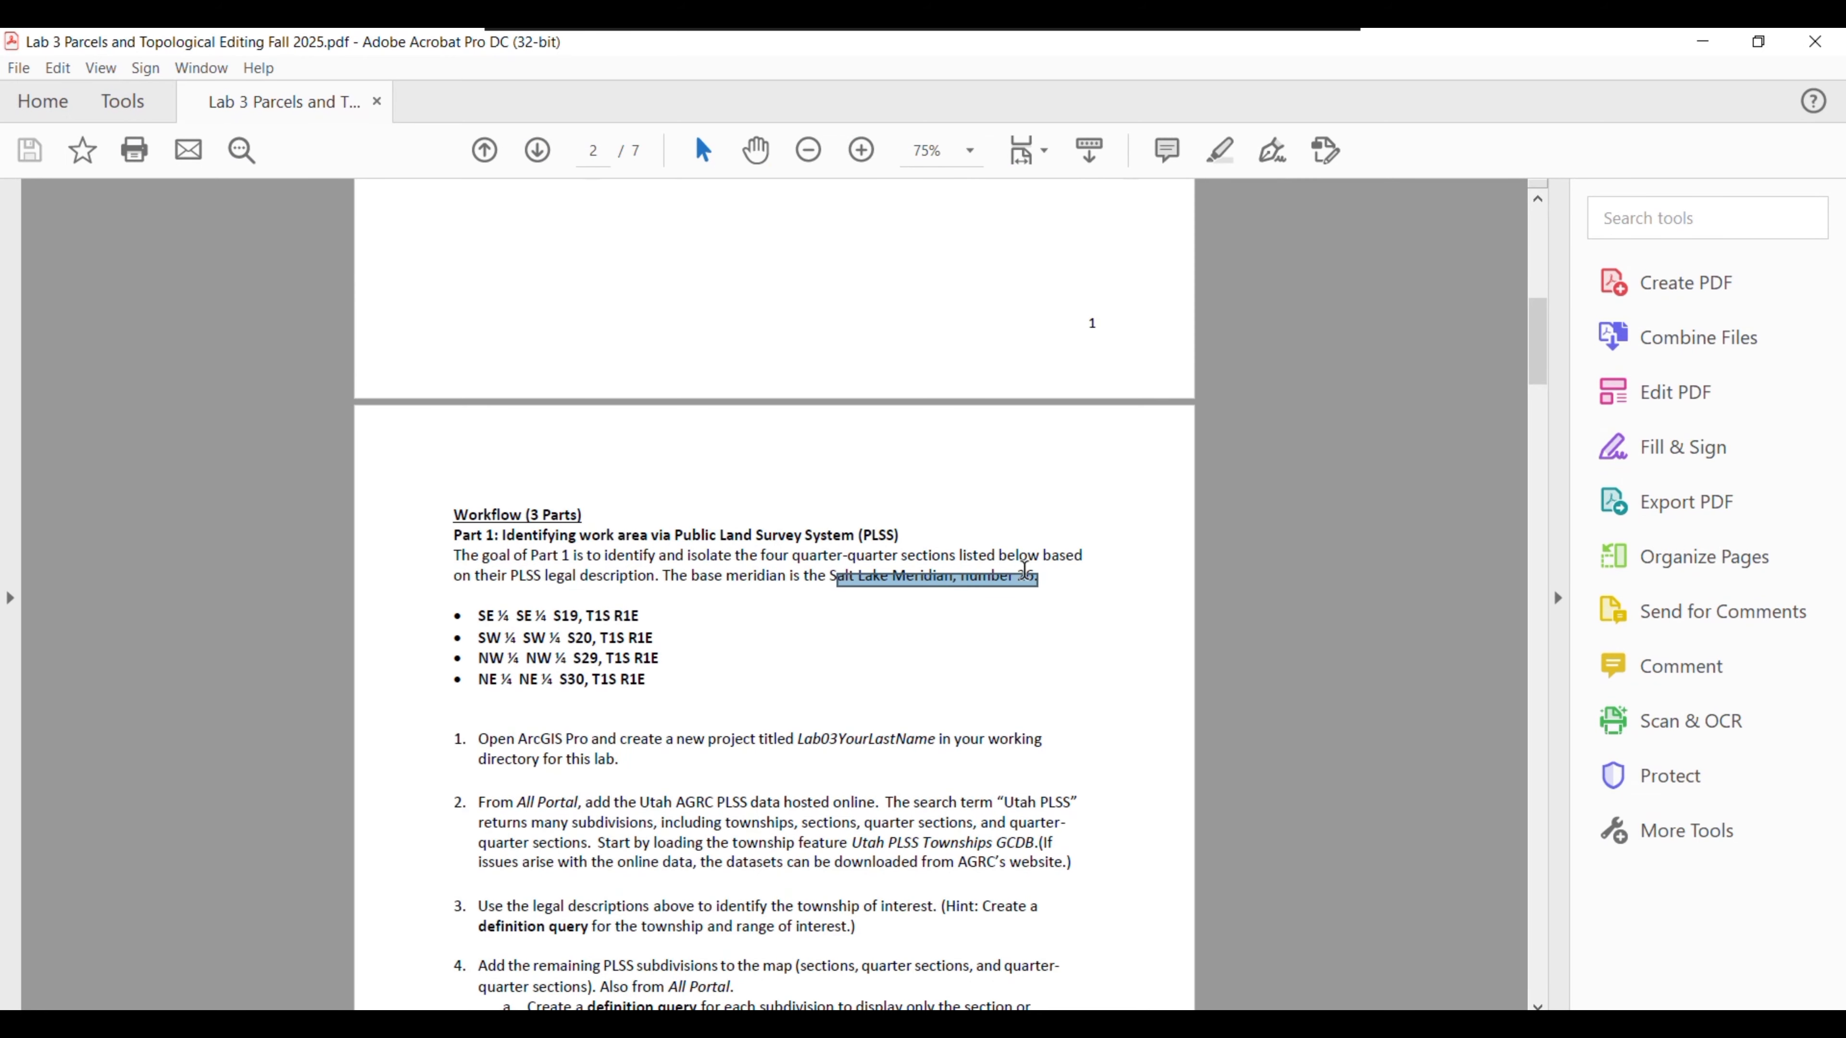
pyautogui.click(1702, 41)
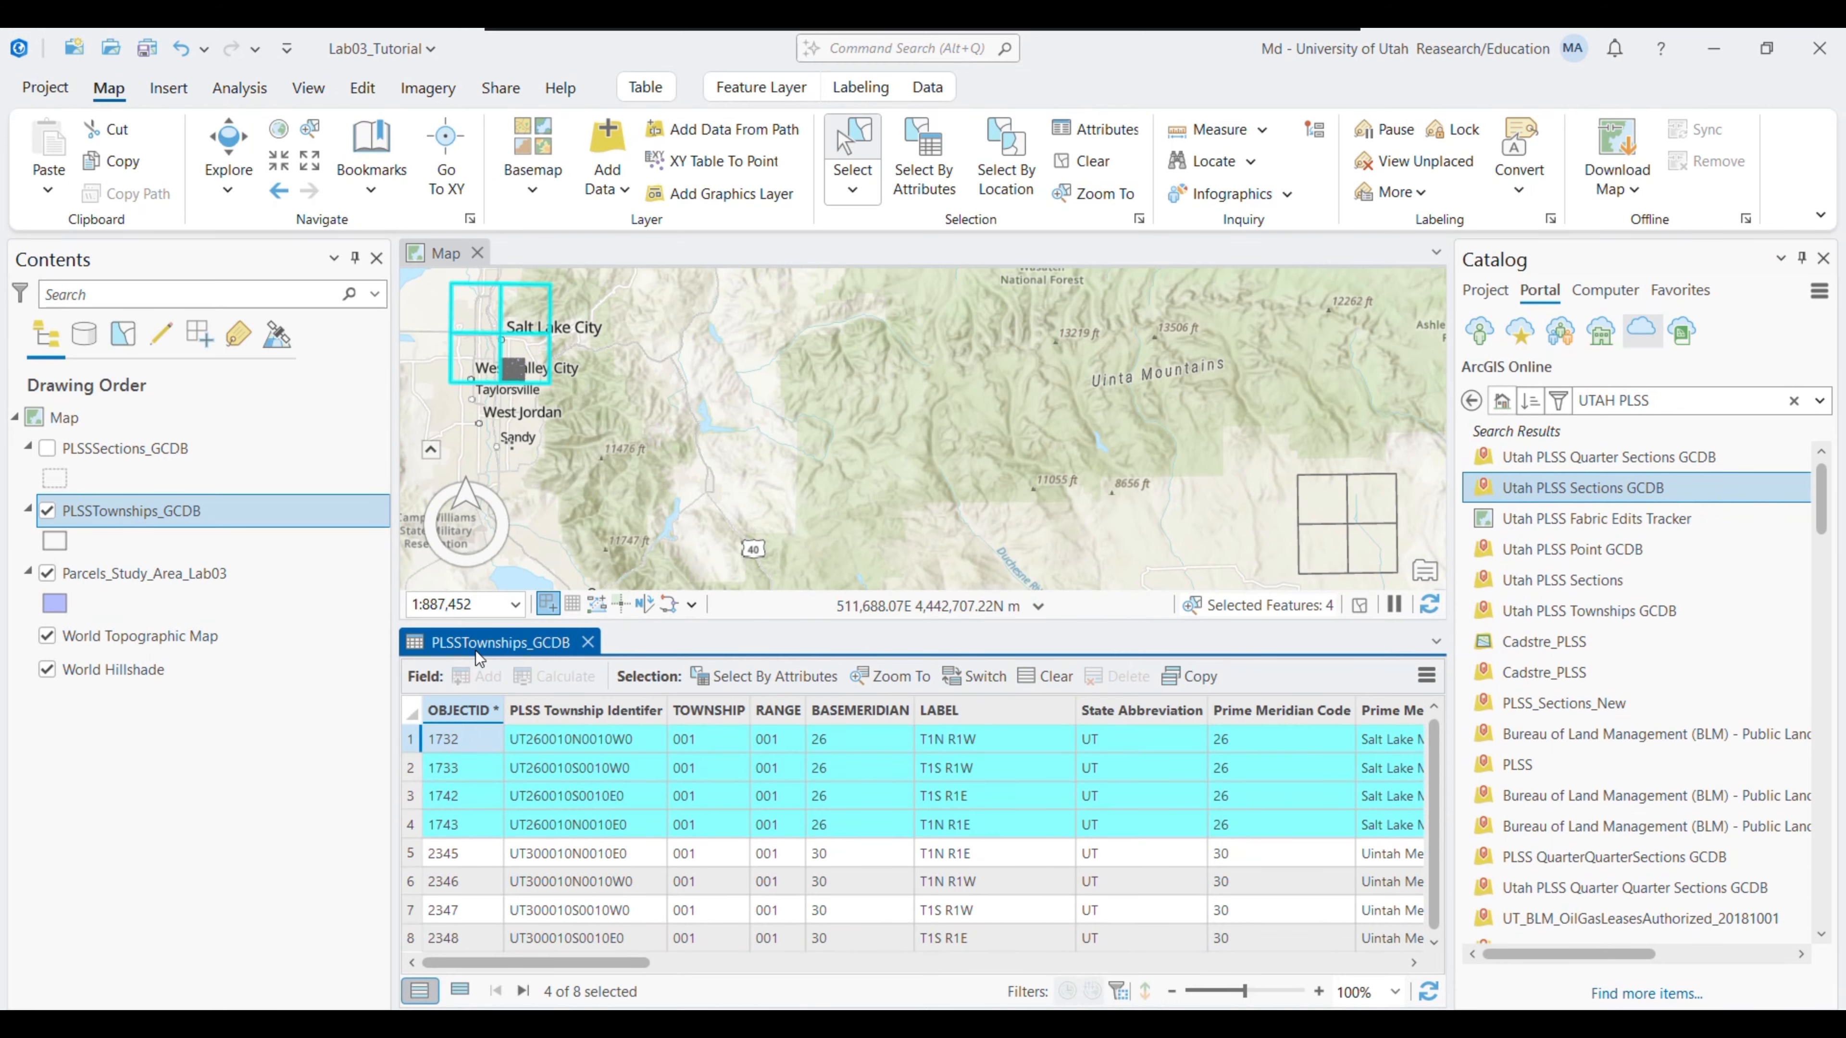
# Add the clause And BASEMERIDIAN is equal to 26 to the townships layer's definition query and apply it
pyautogui.click(104, 516)
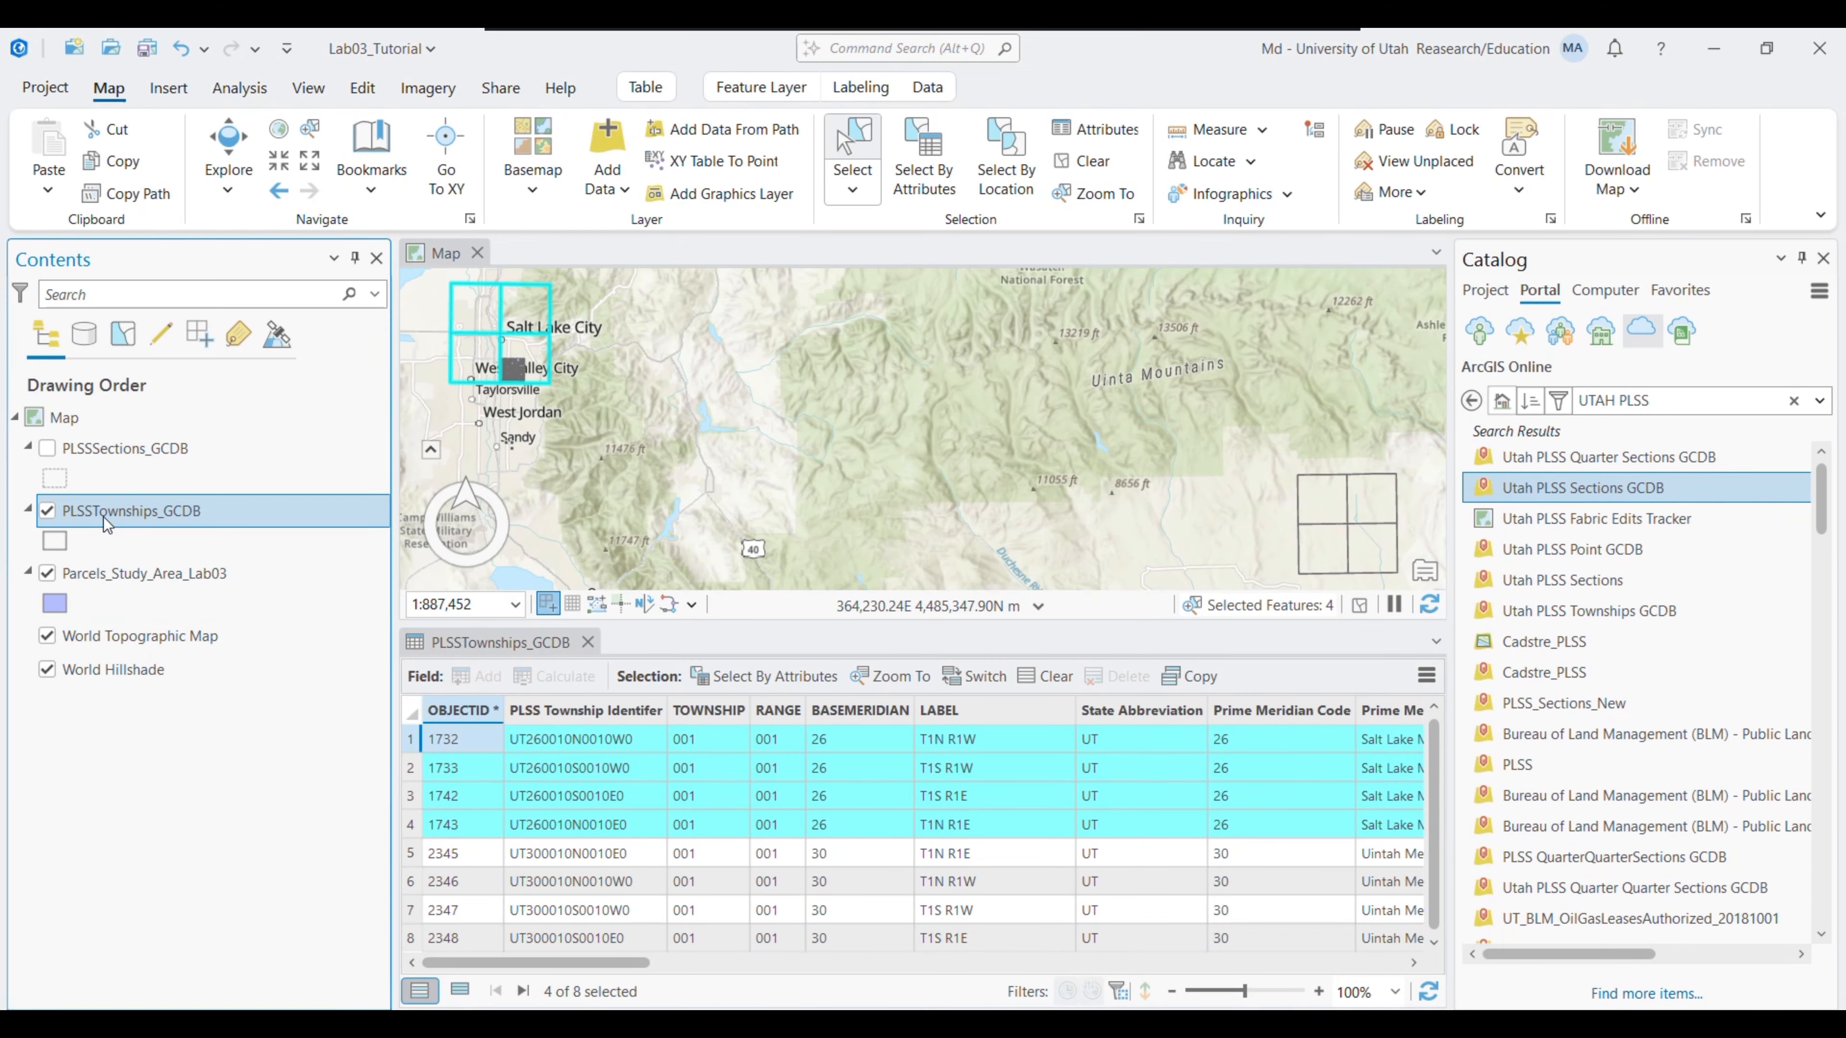
pyautogui.rightClick(104, 517)
pyautogui.click(156, 984)
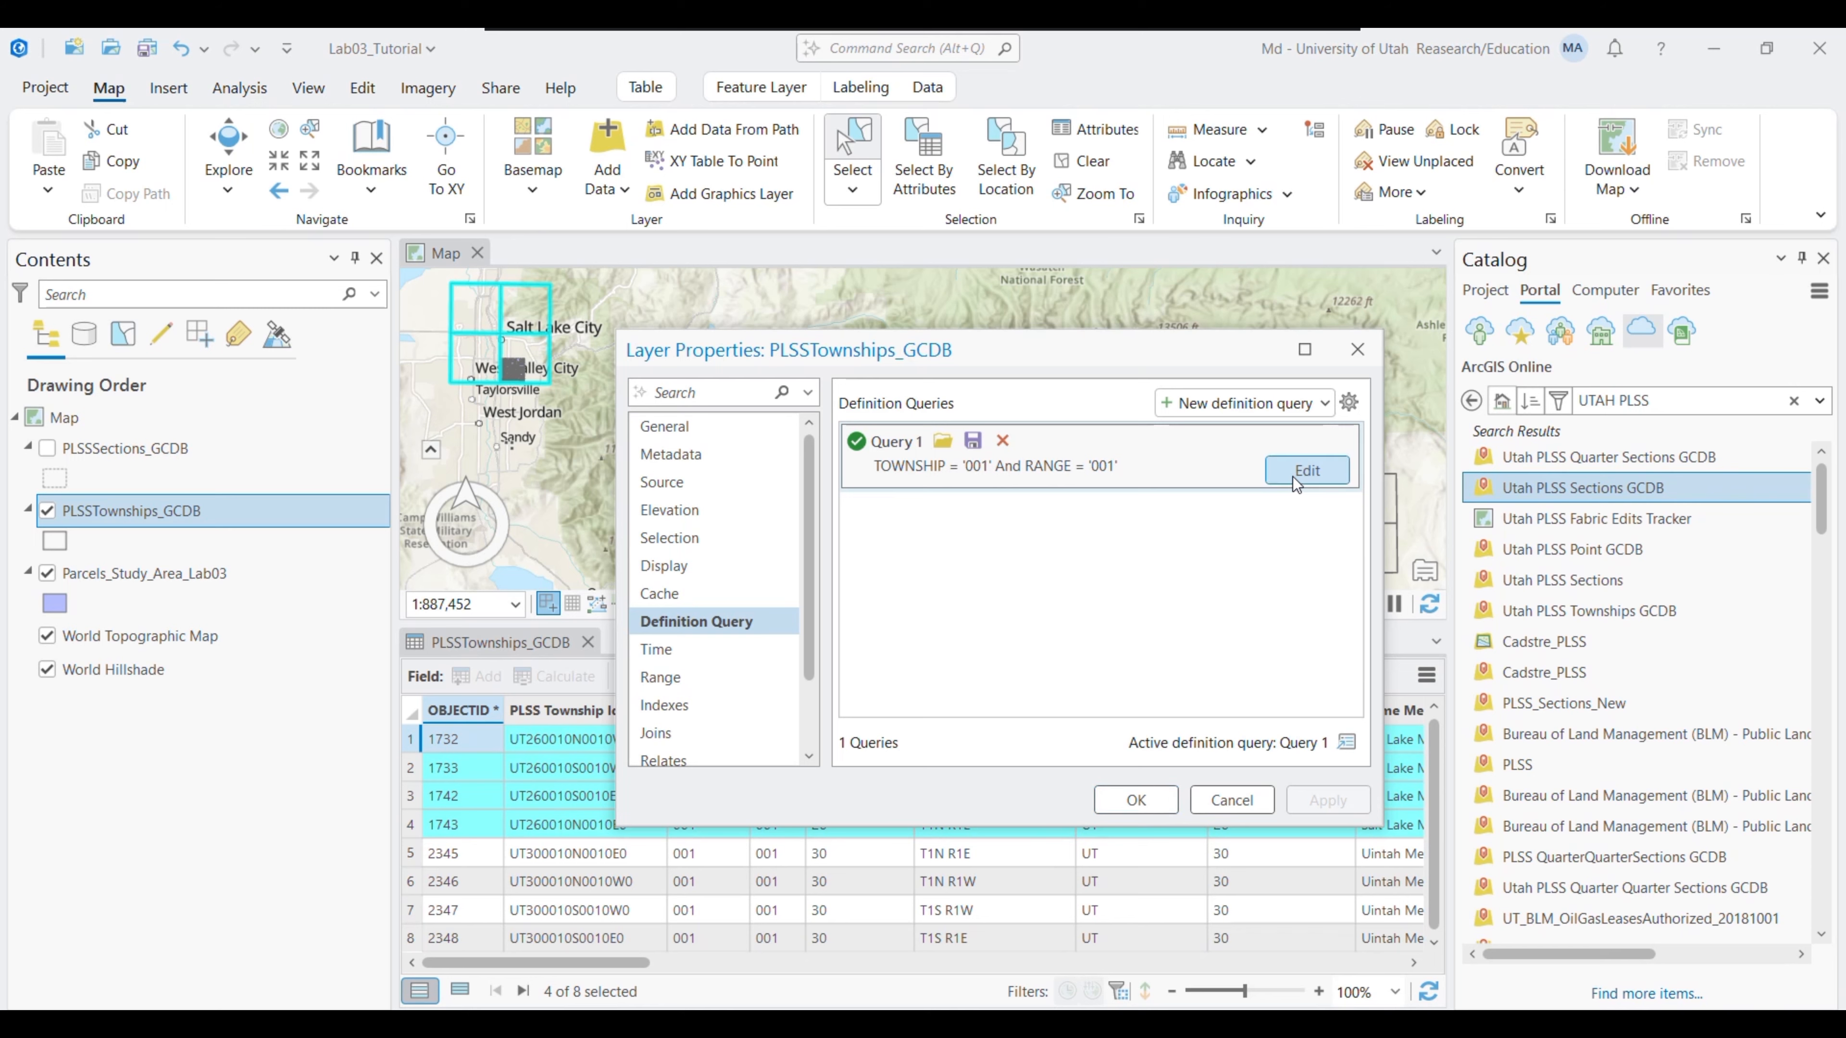
pyautogui.click(1292, 476)
pyautogui.click(1096, 606)
pyautogui.click(1027, 610)
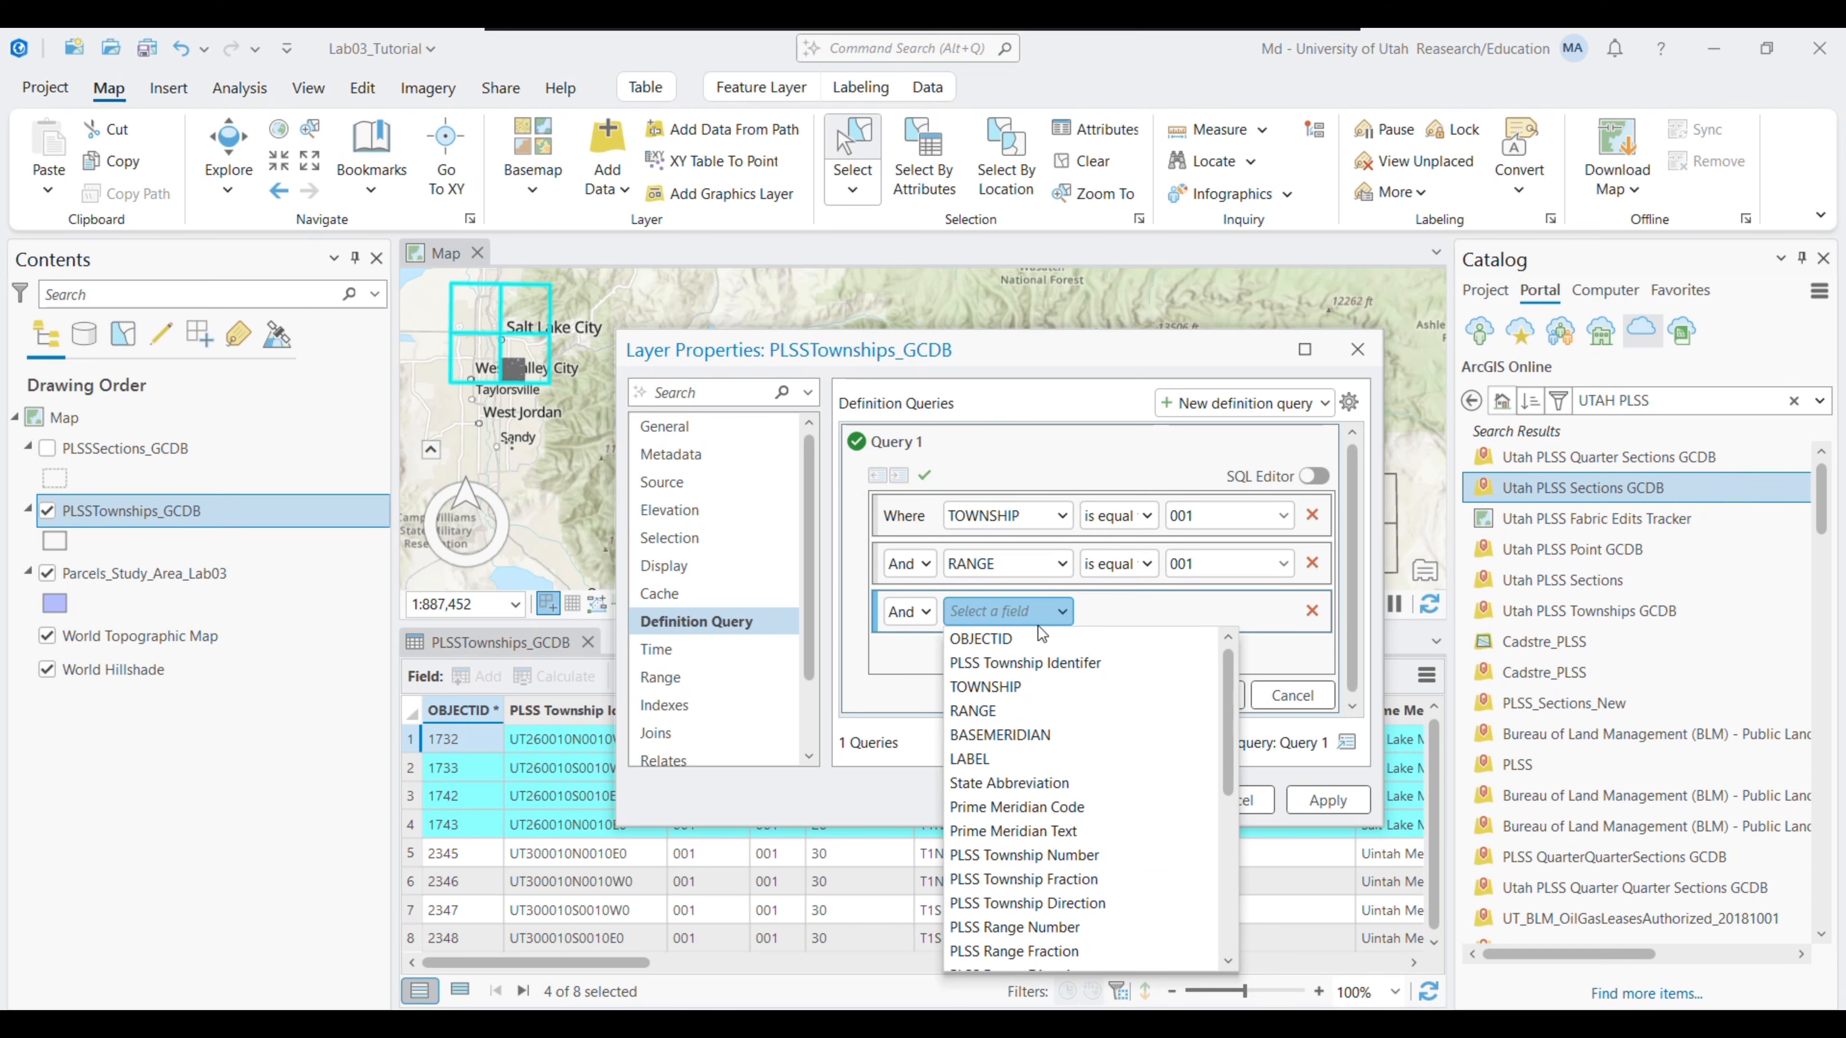
pyautogui.click(967, 733)
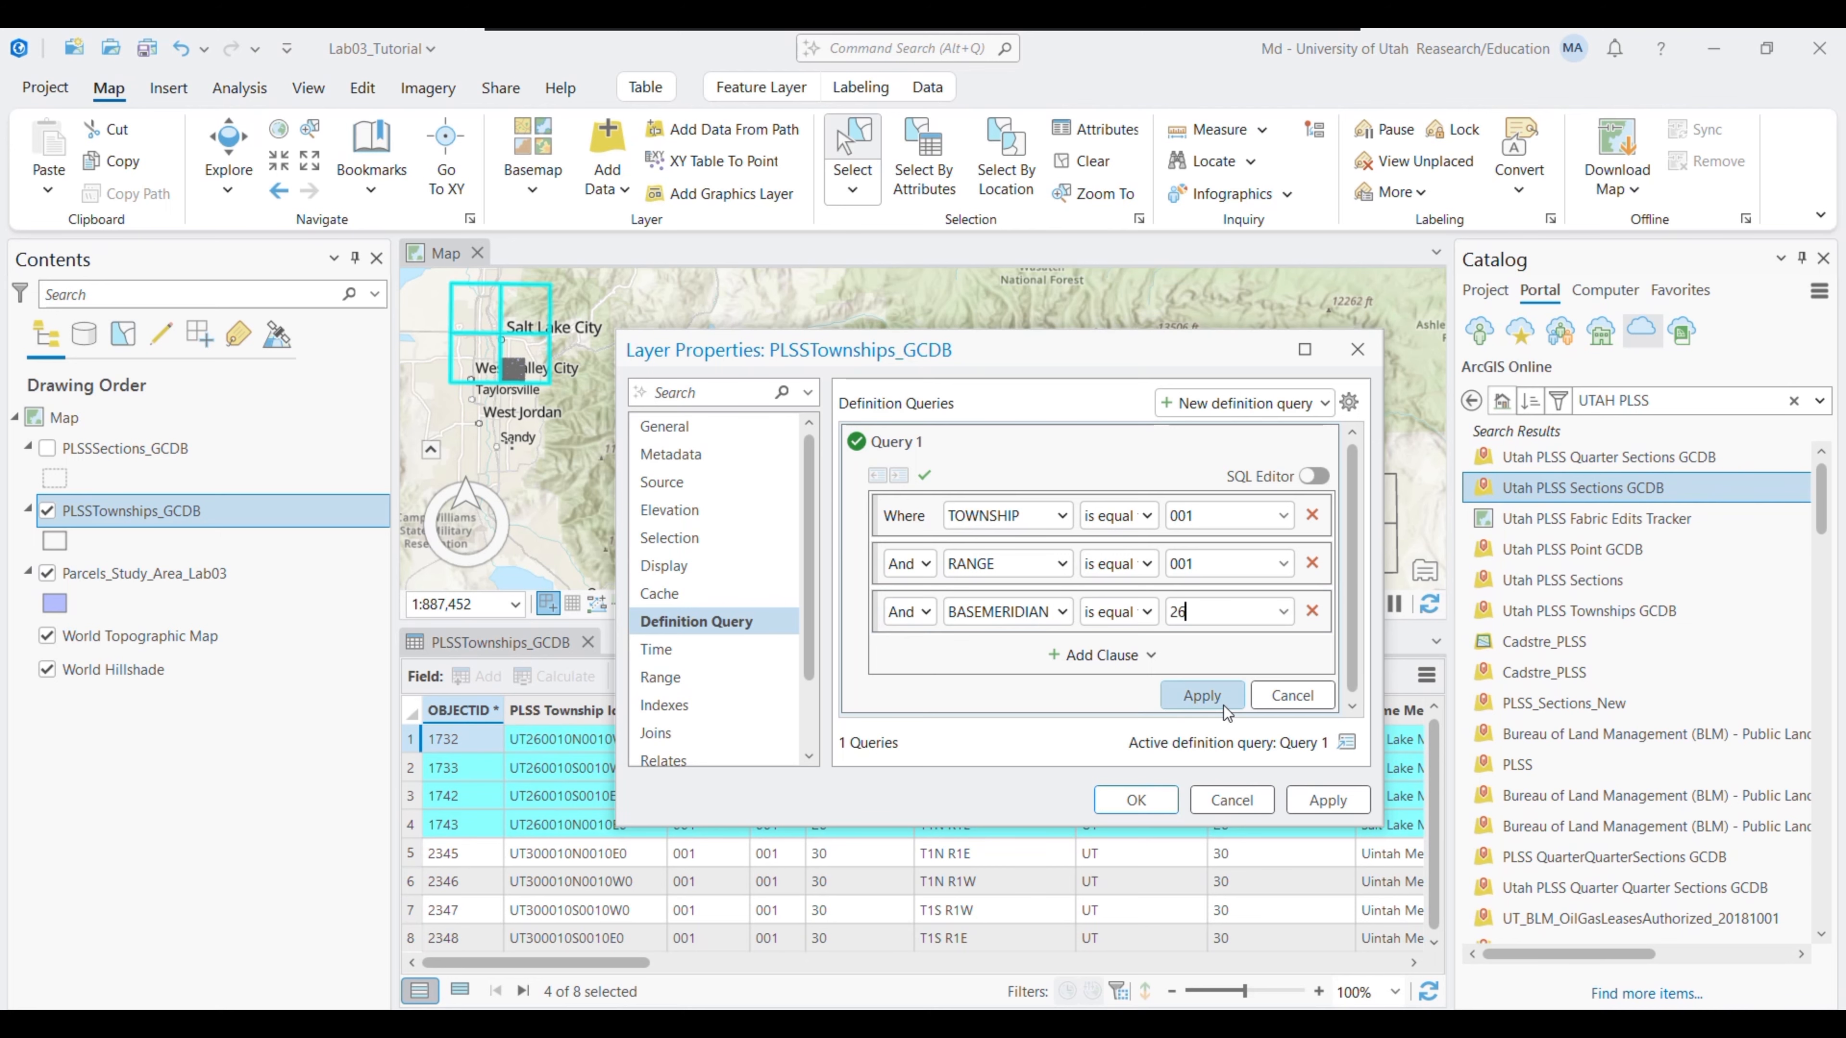
pyautogui.click(1203, 696)
pyautogui.press('Return')
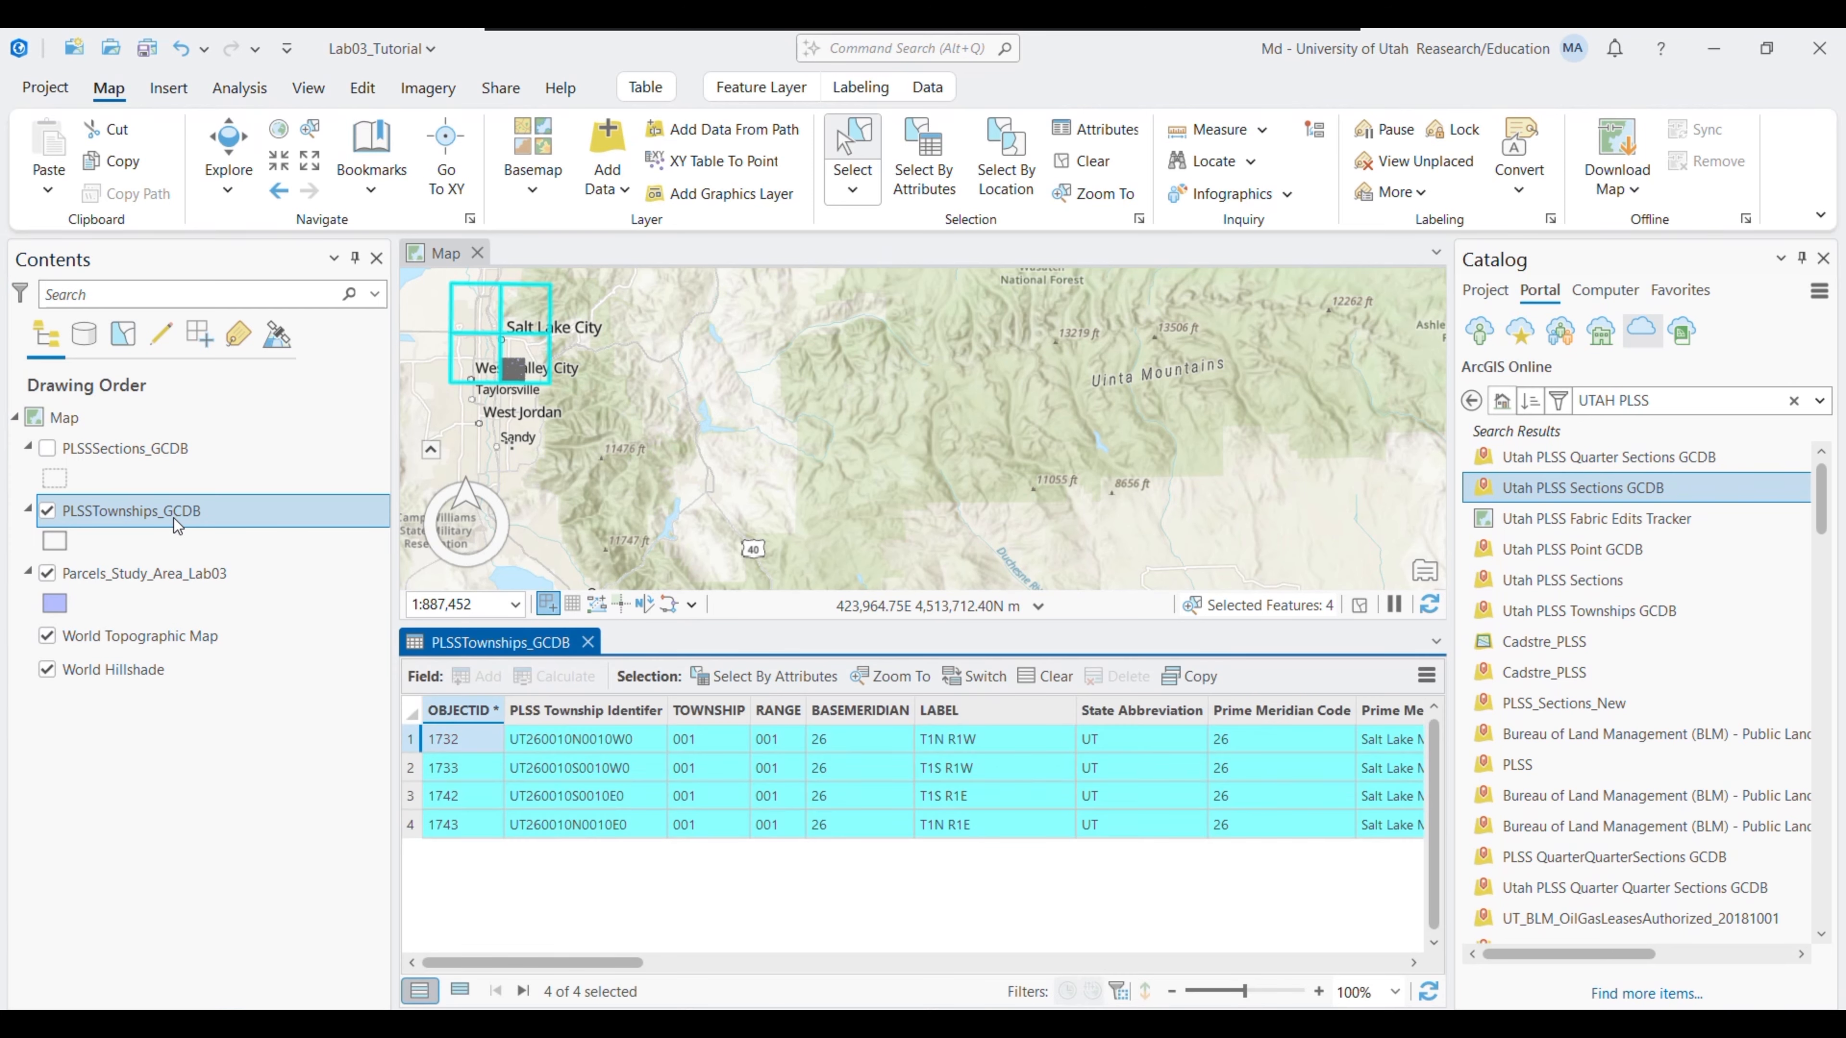
# Turn on the PLSS sections layer around the selected townships and recheck the section legal descriptions in the Lab 3 PDF
pyautogui.click(47, 448)
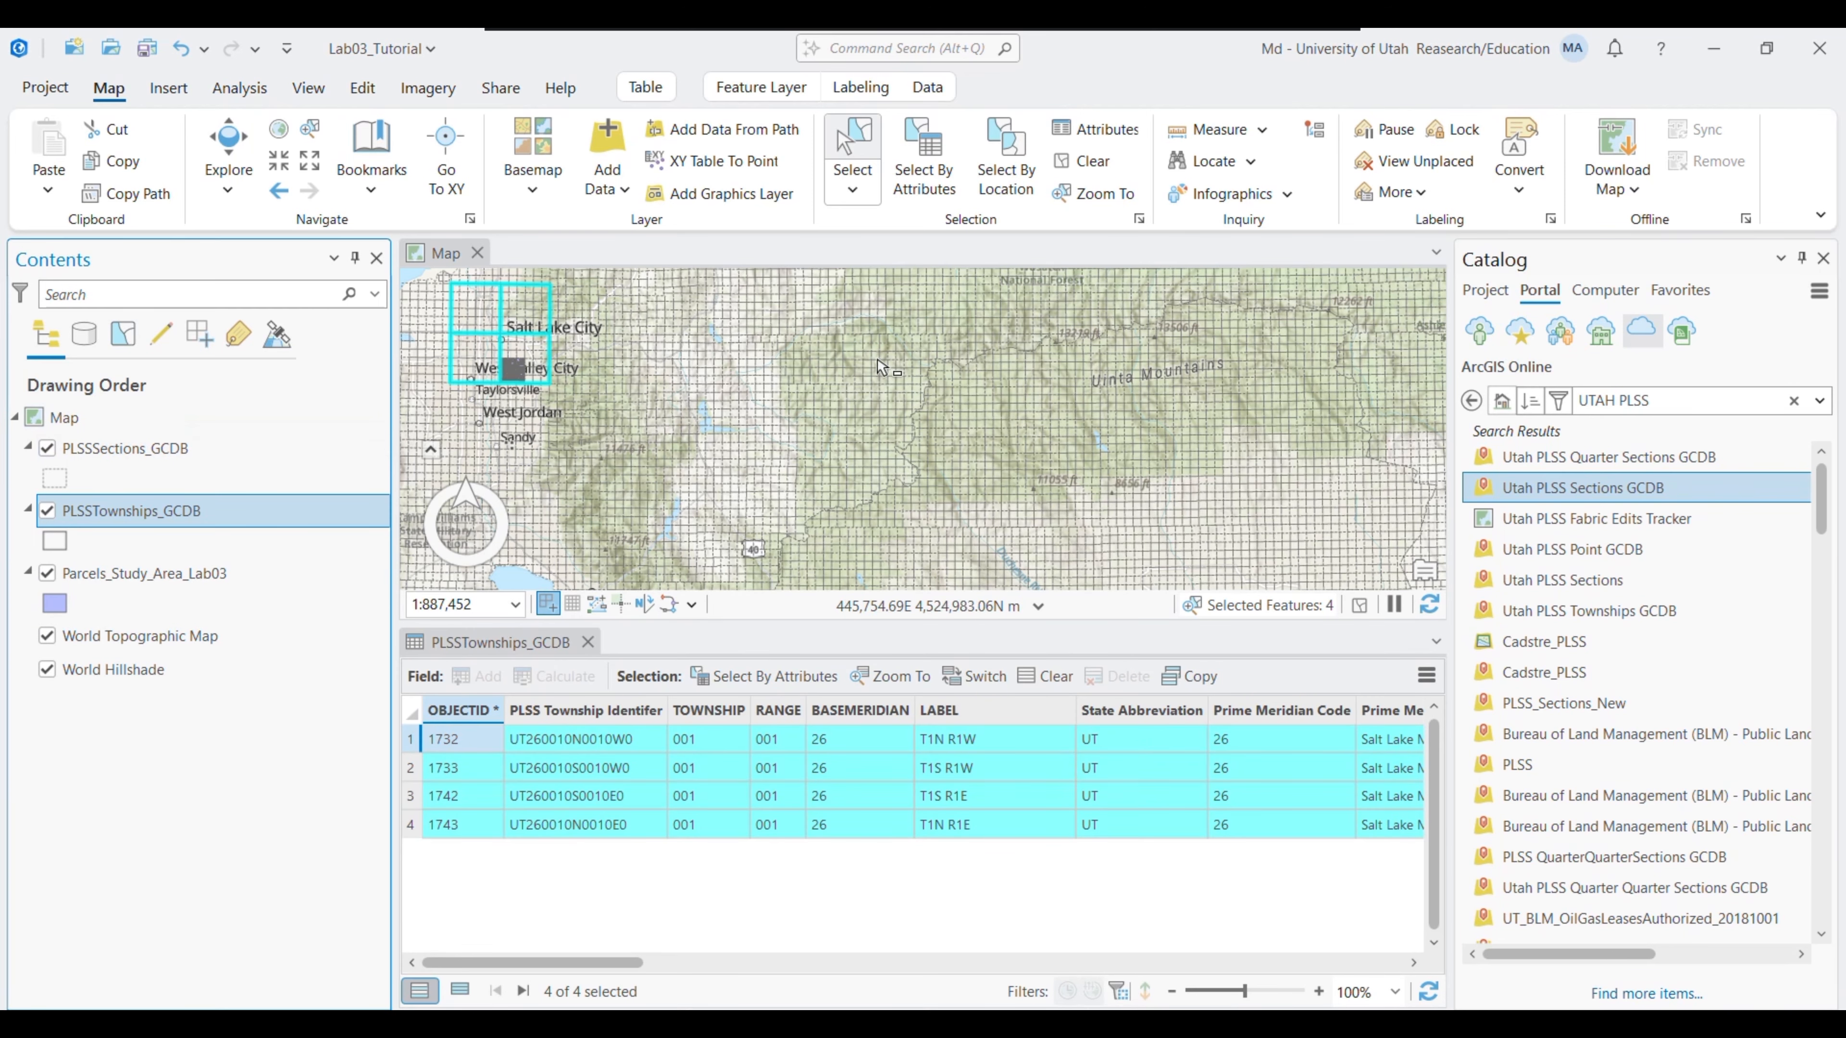
pyautogui.moveTo(614, 367); pyautogui.dragTo(850, 506)
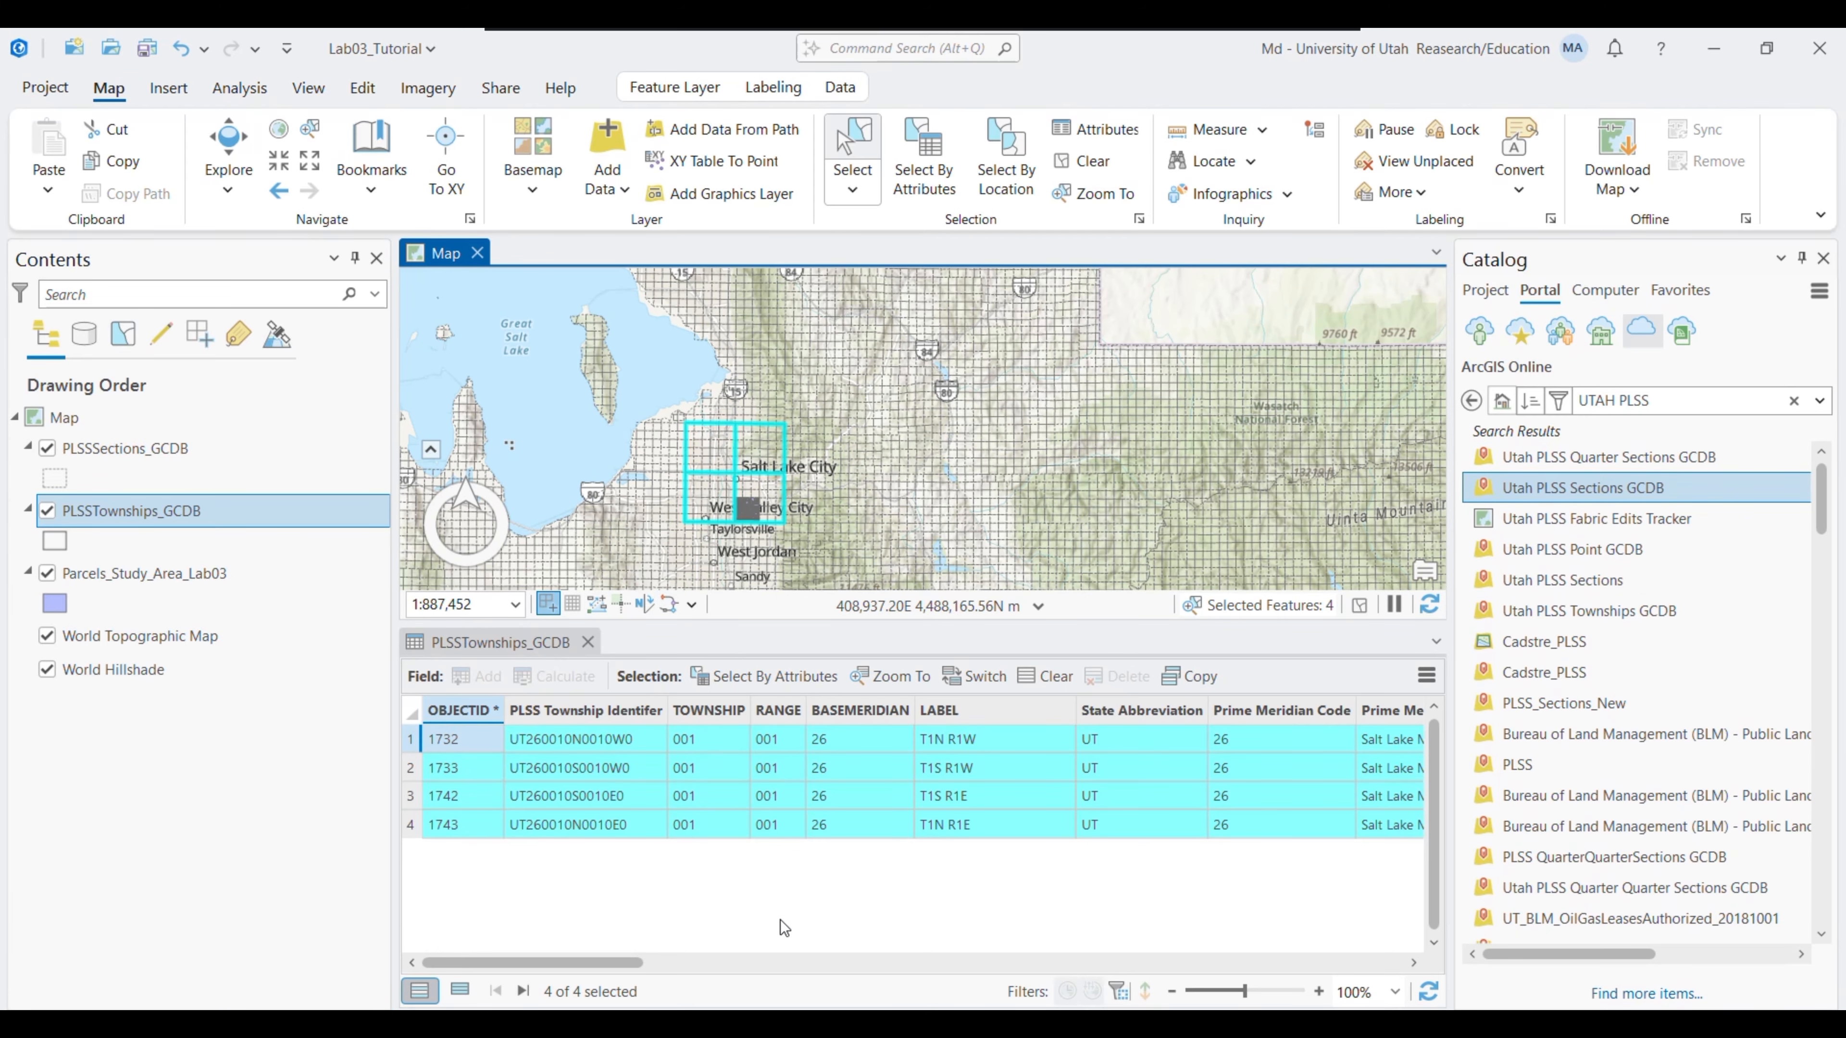
pyautogui.hotkey('alt', 'Tab')
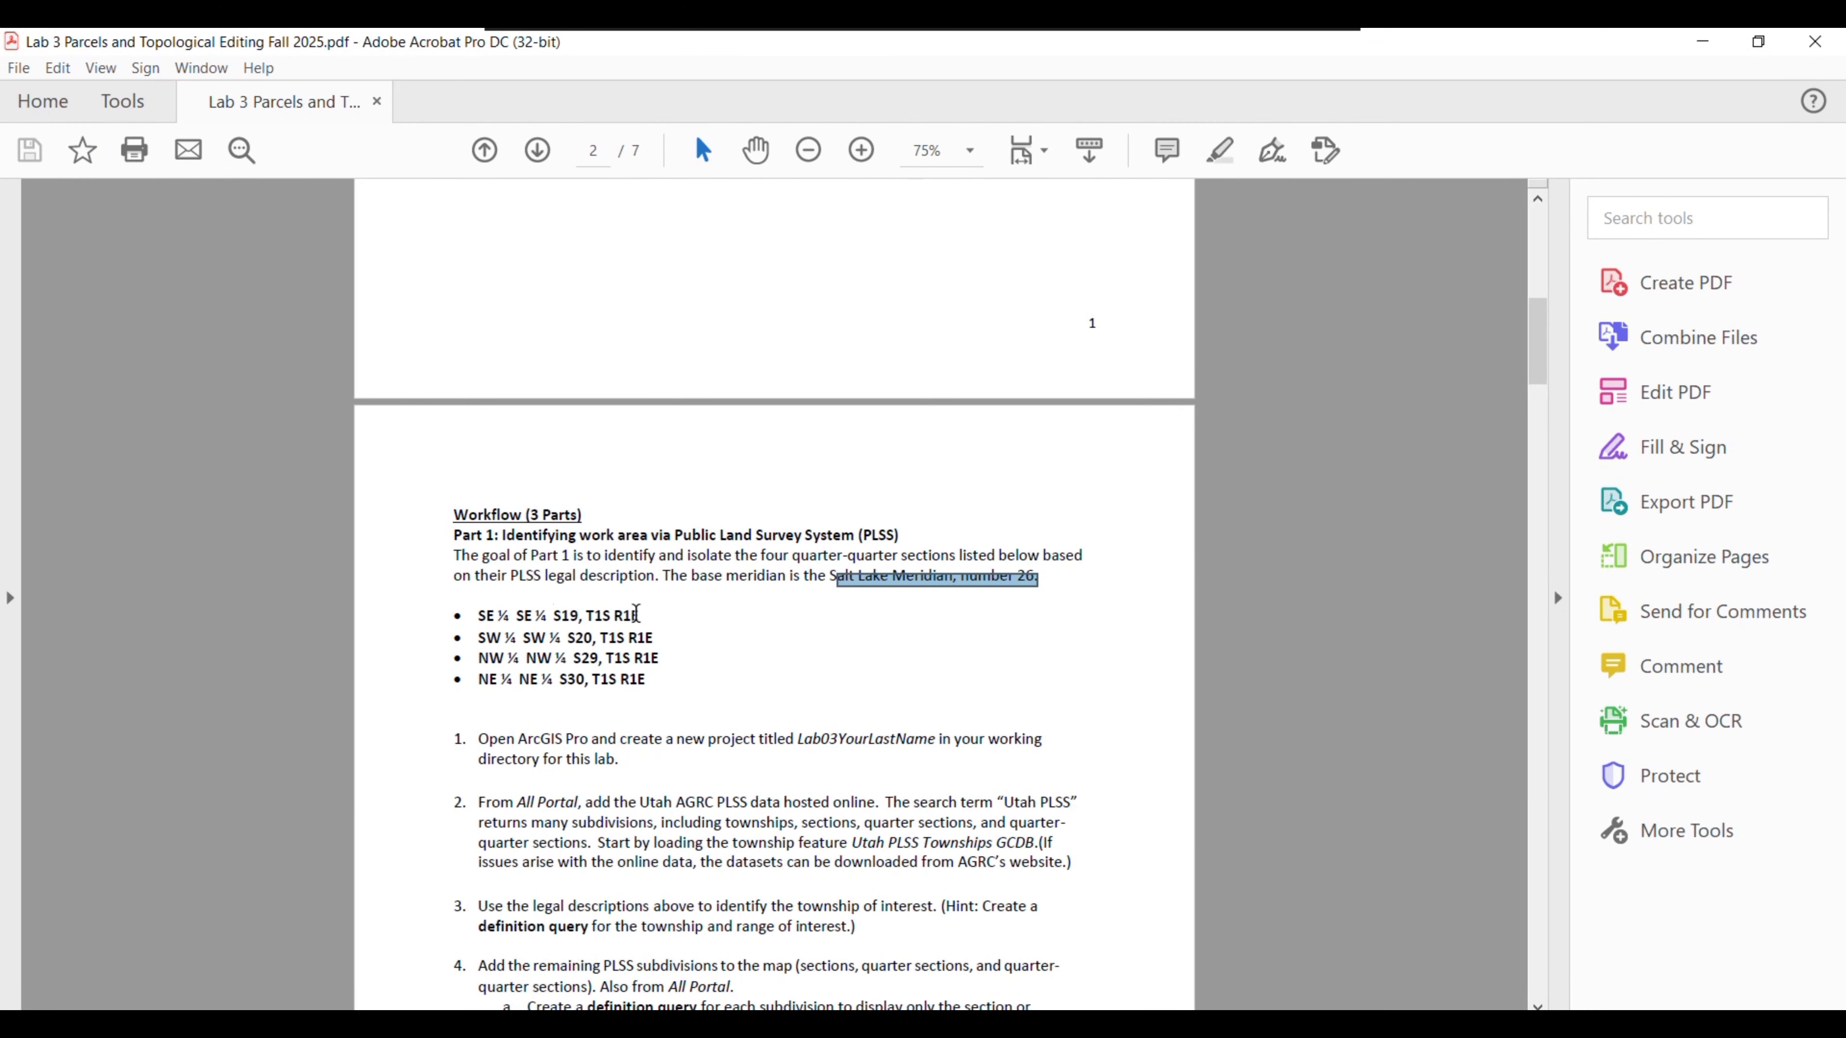
pyautogui.hotkey('alt', 'Tab')
# Open the PLSS sections layer's attribute table and create a definition query on that layer where TOWNSHIP is equal to 001
pyautogui.rightClick(104, 450)
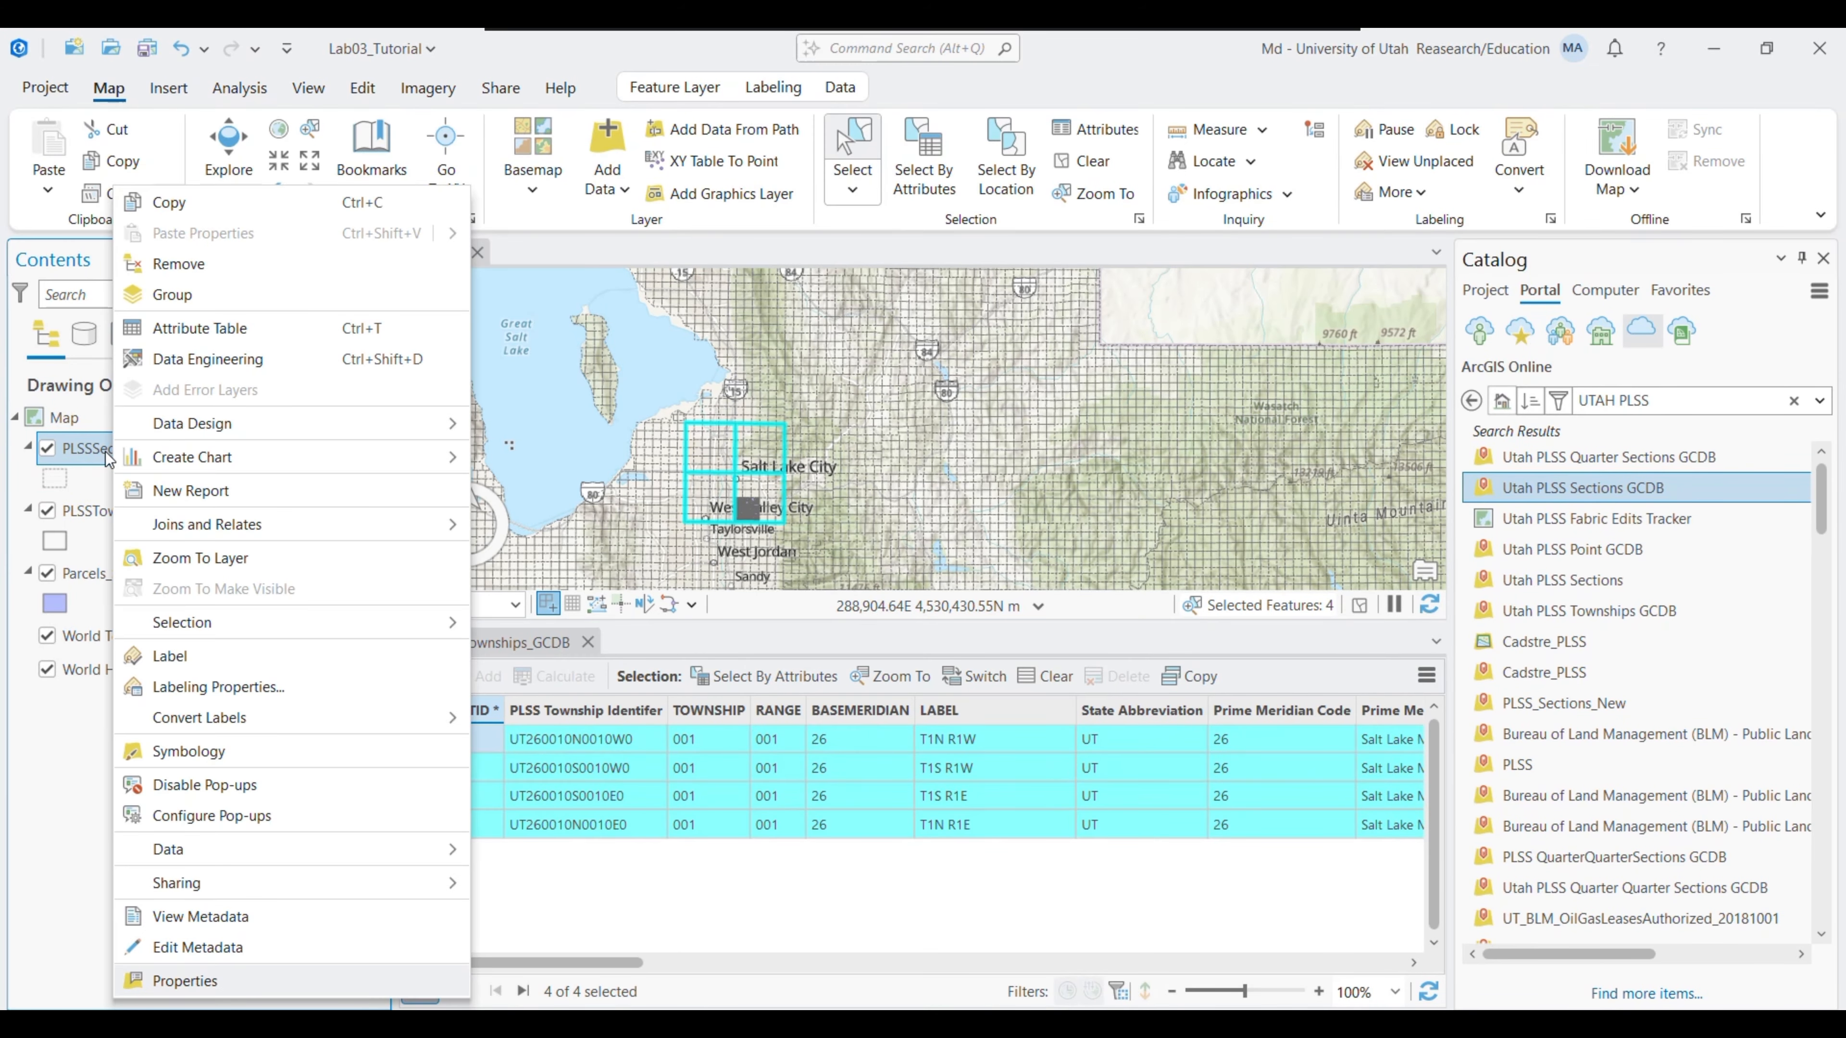
pyautogui.click(193, 335)
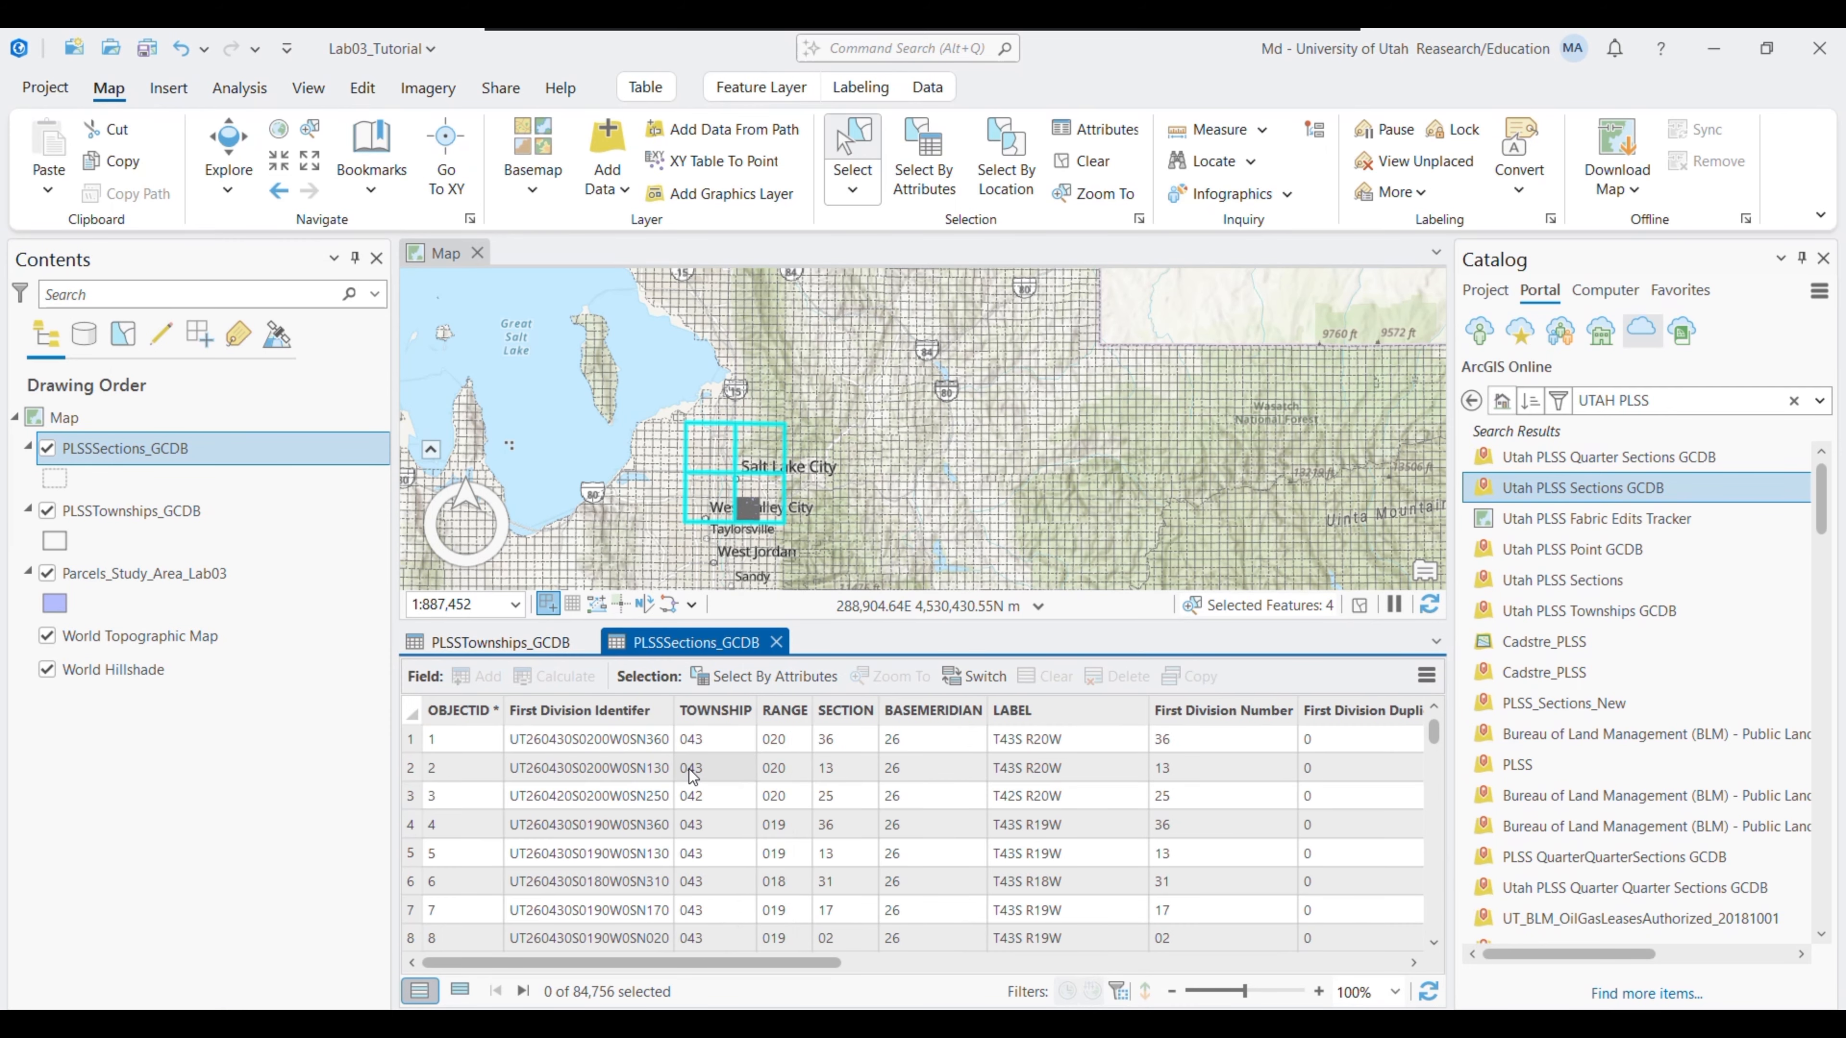
pyautogui.rightClick(95, 450)
pyautogui.click(153, 981)
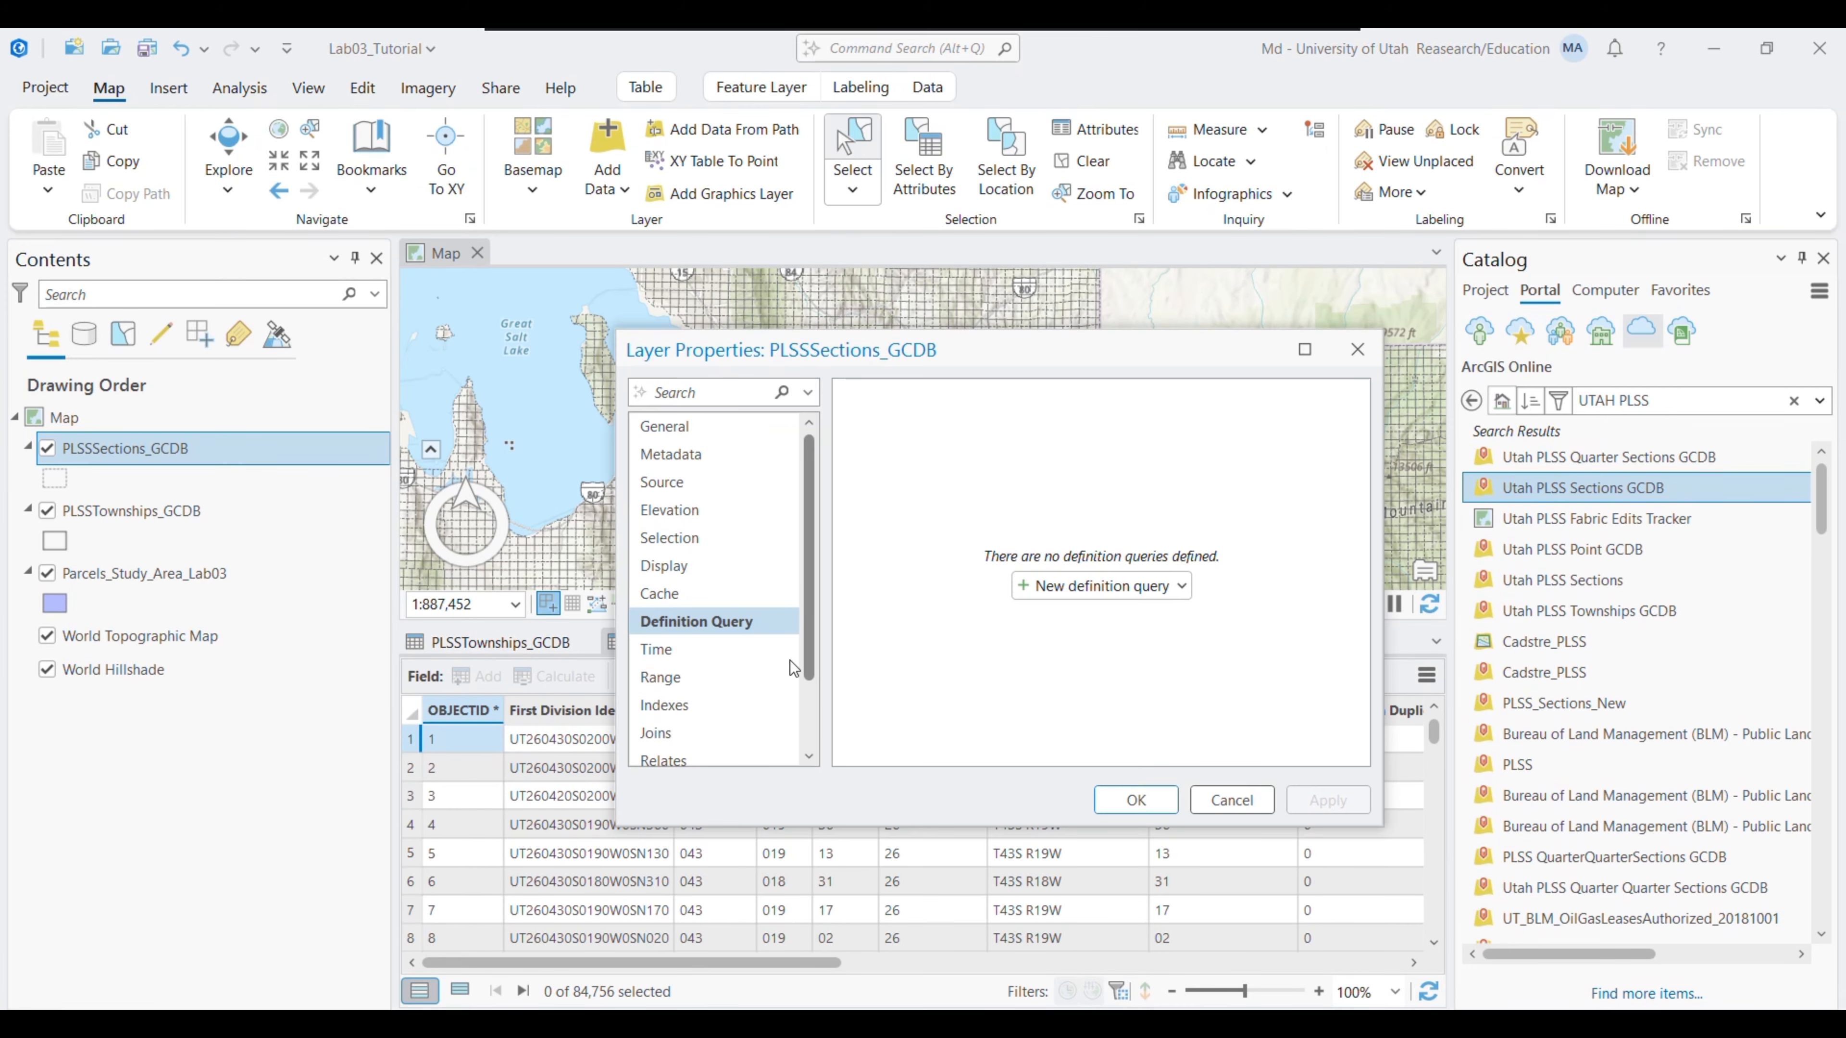
pyautogui.click(1101, 586)
pyautogui.click(1040, 514)
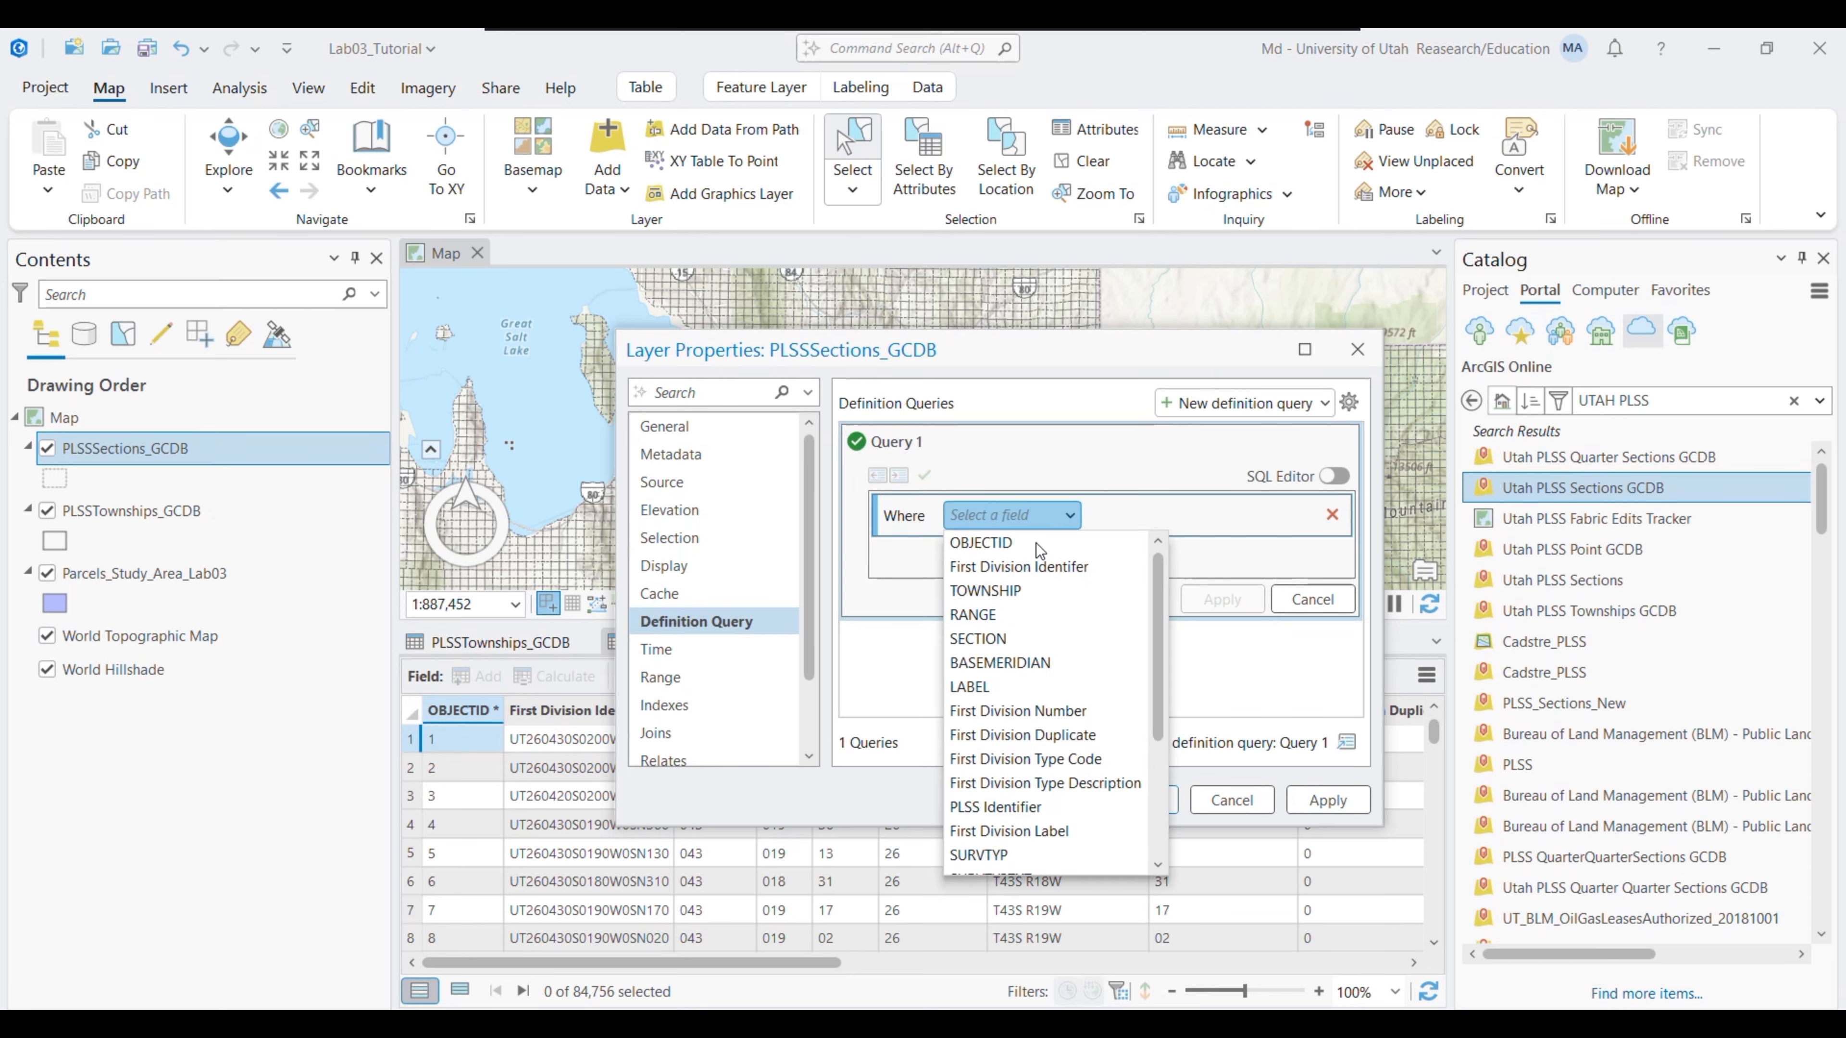
pyautogui.click(1010, 591)
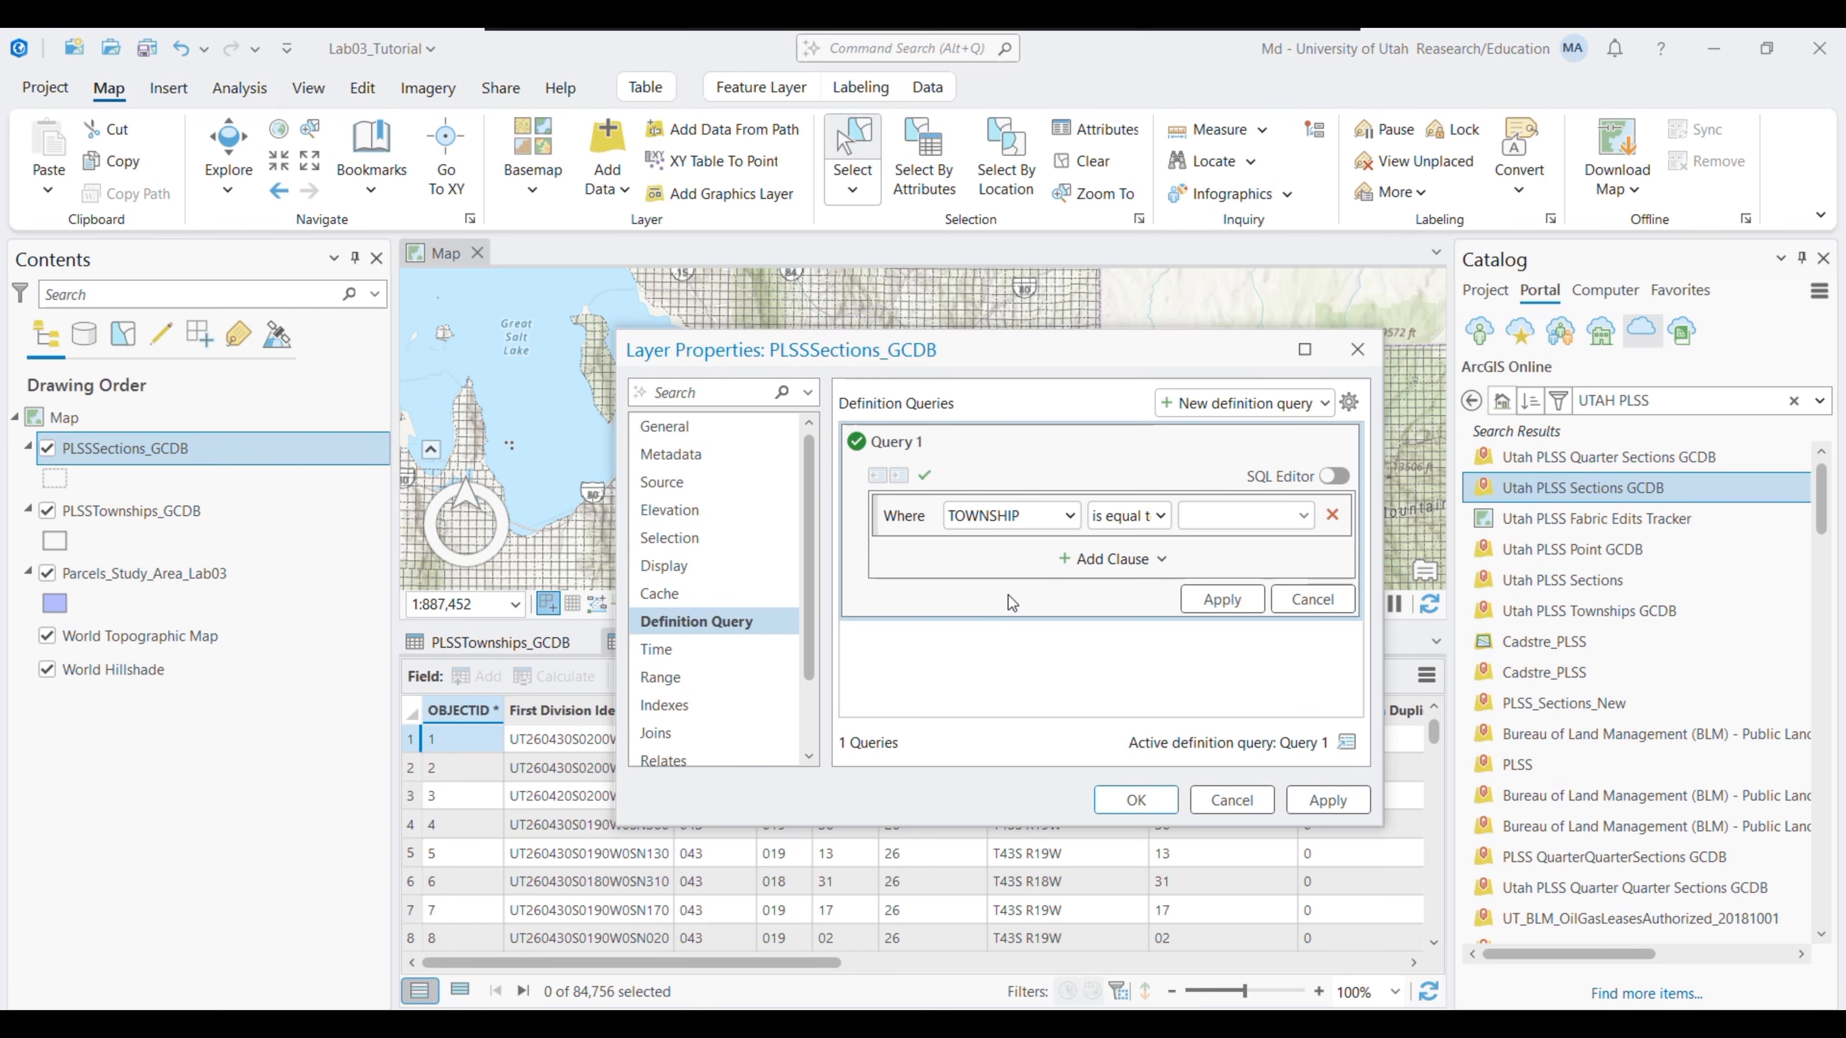
pyautogui.click(1262, 523)
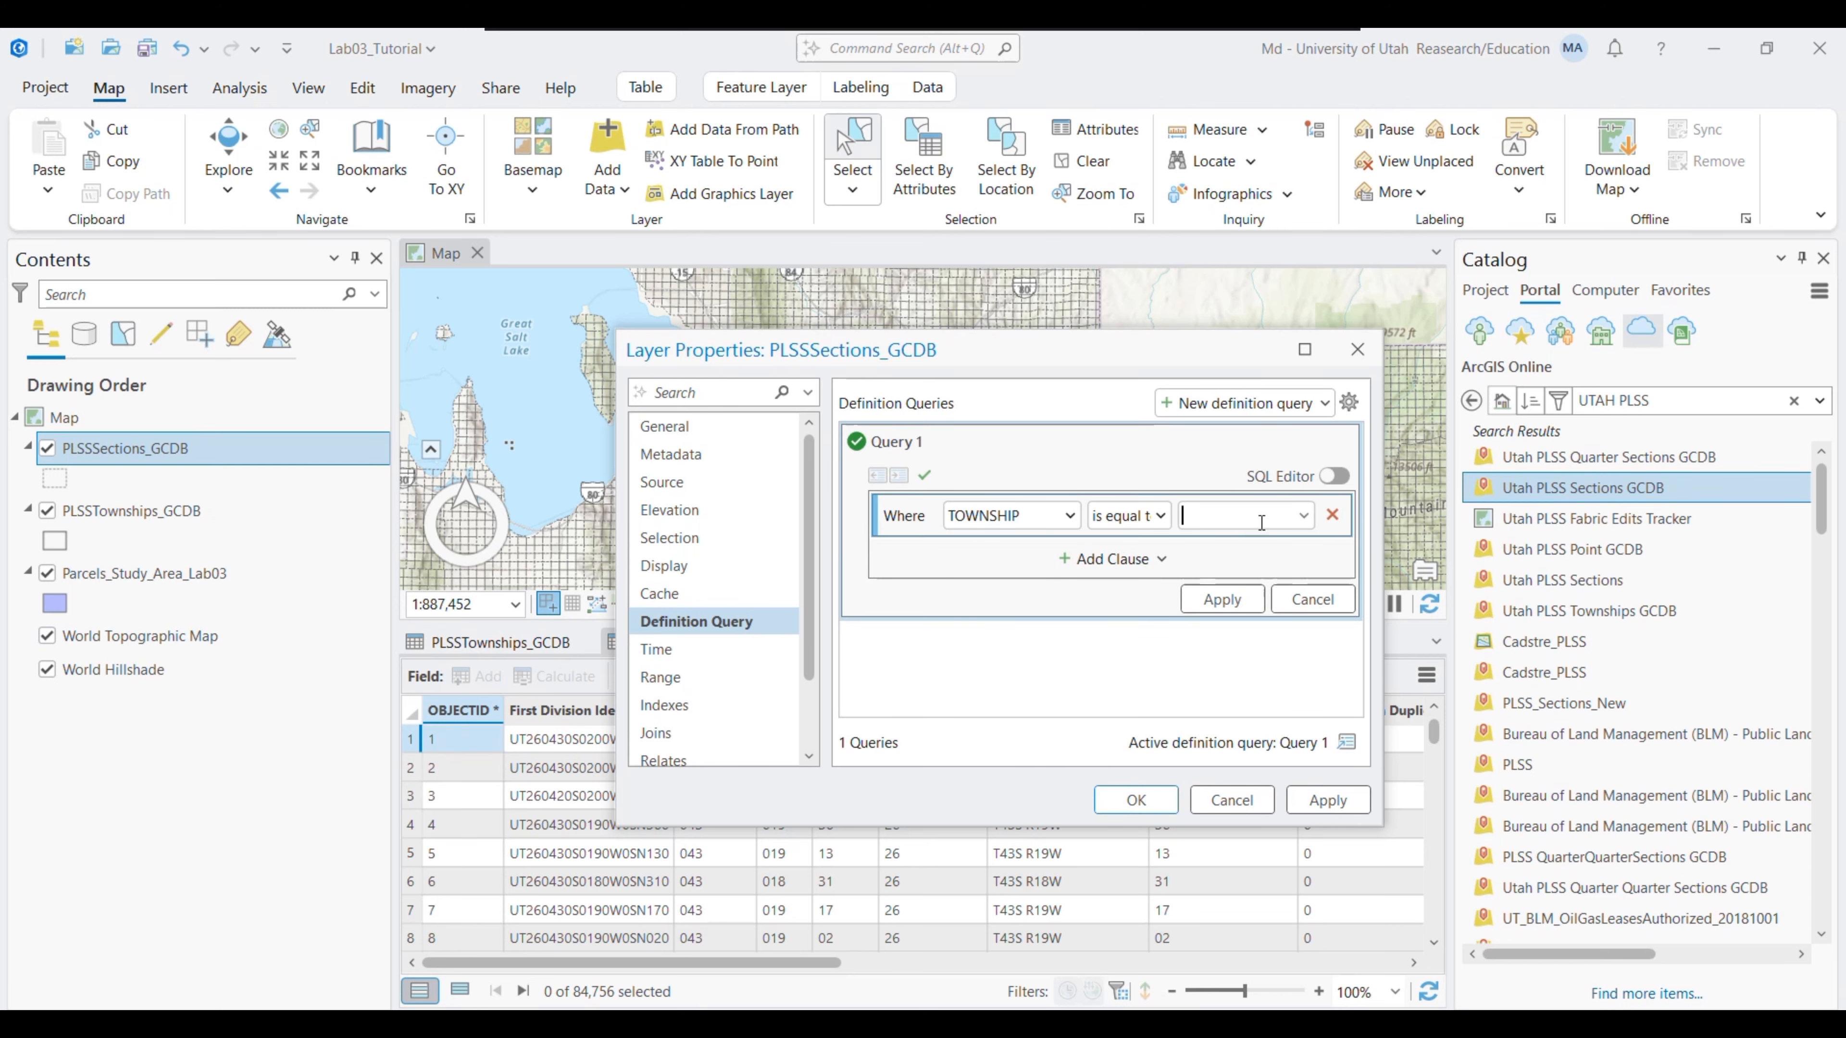
pyautogui.click(1301, 518)
pyautogui.click(1302, 517)
pyautogui.write('1')
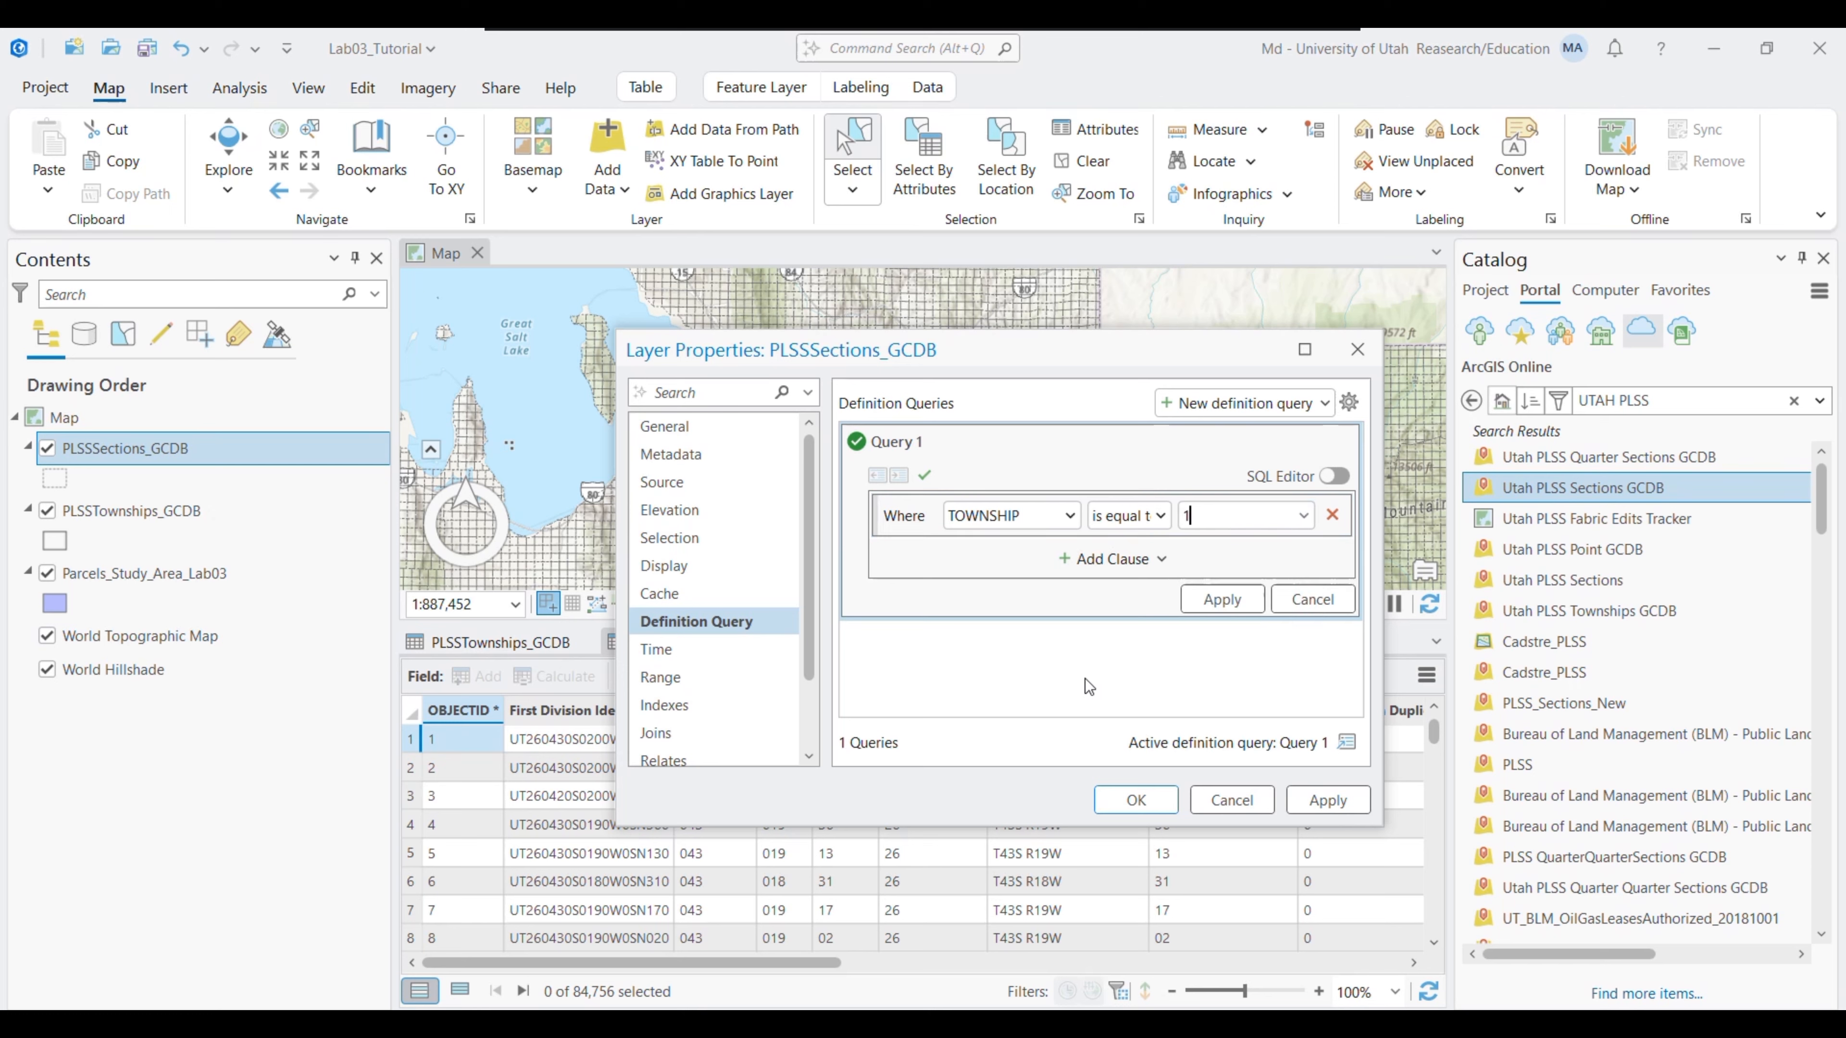
pyautogui.press('BackSpace')
pyautogui.write('001')
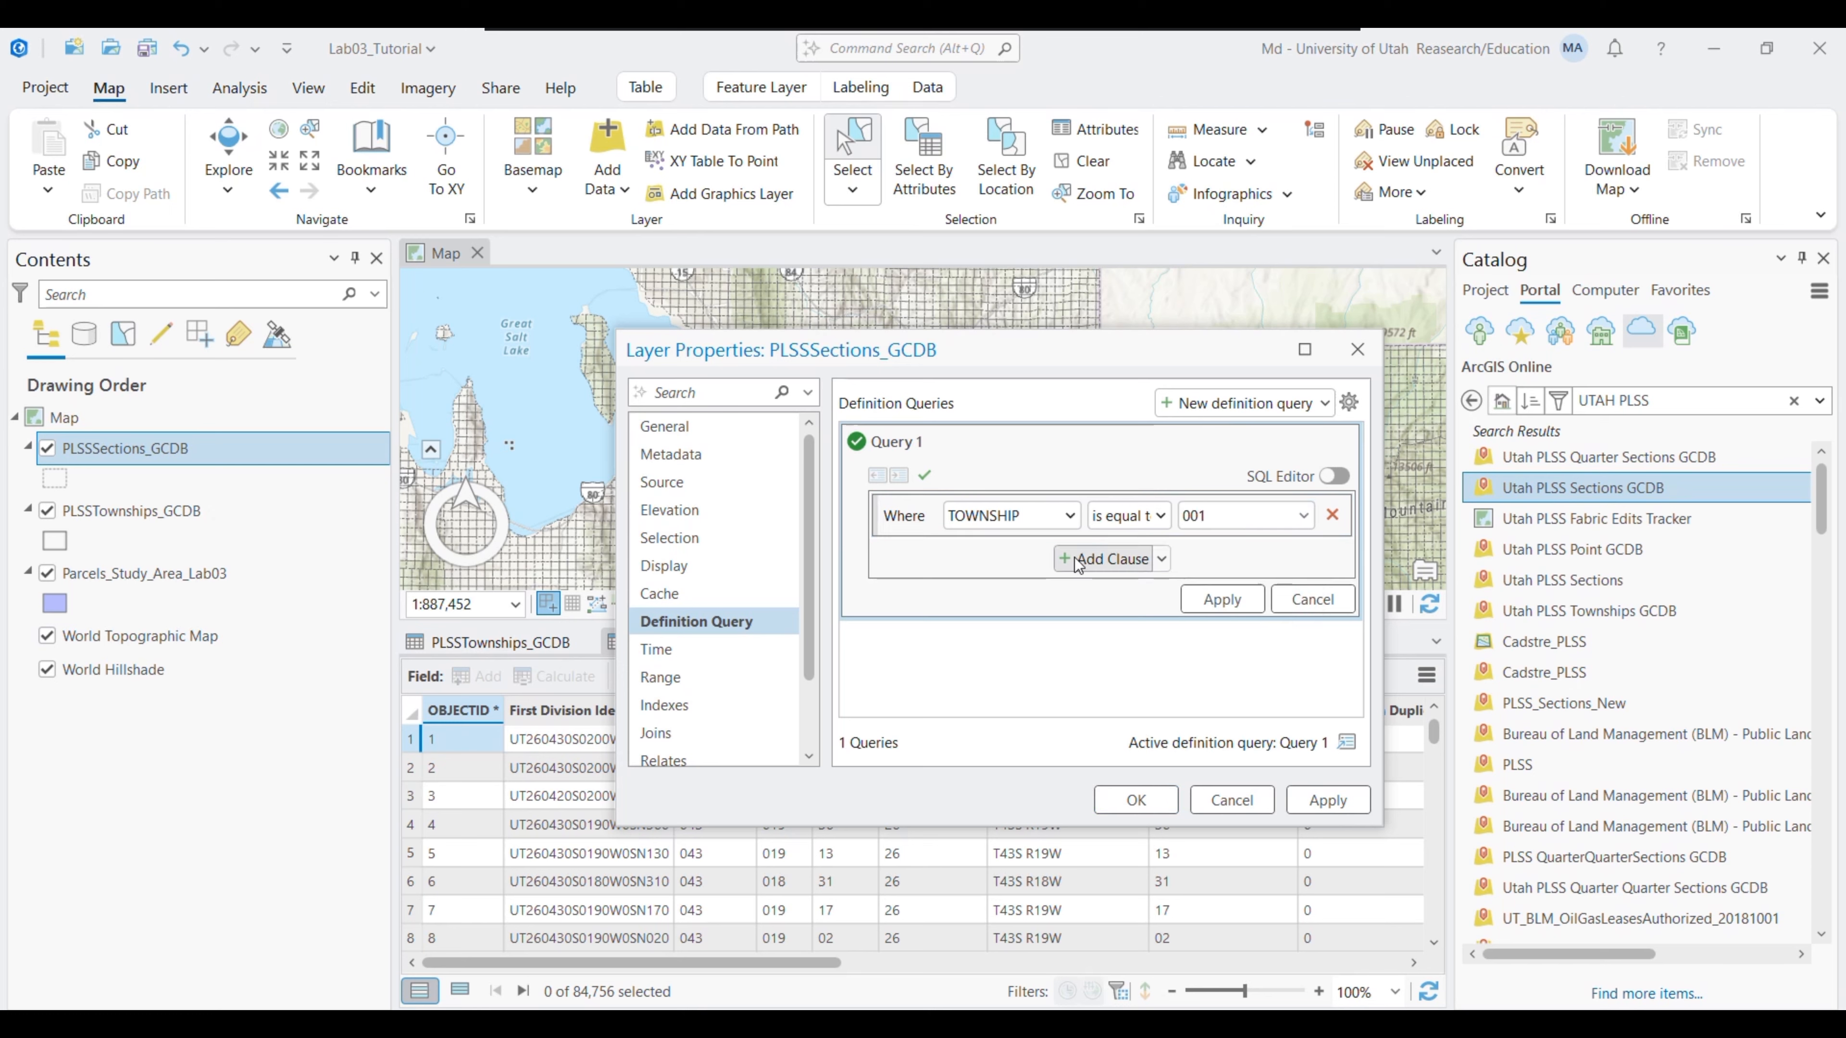
# Add the clause And RANGE is equal to 001 to the sections layer's definition query
pyautogui.click(1078, 566)
pyautogui.click(1010, 564)
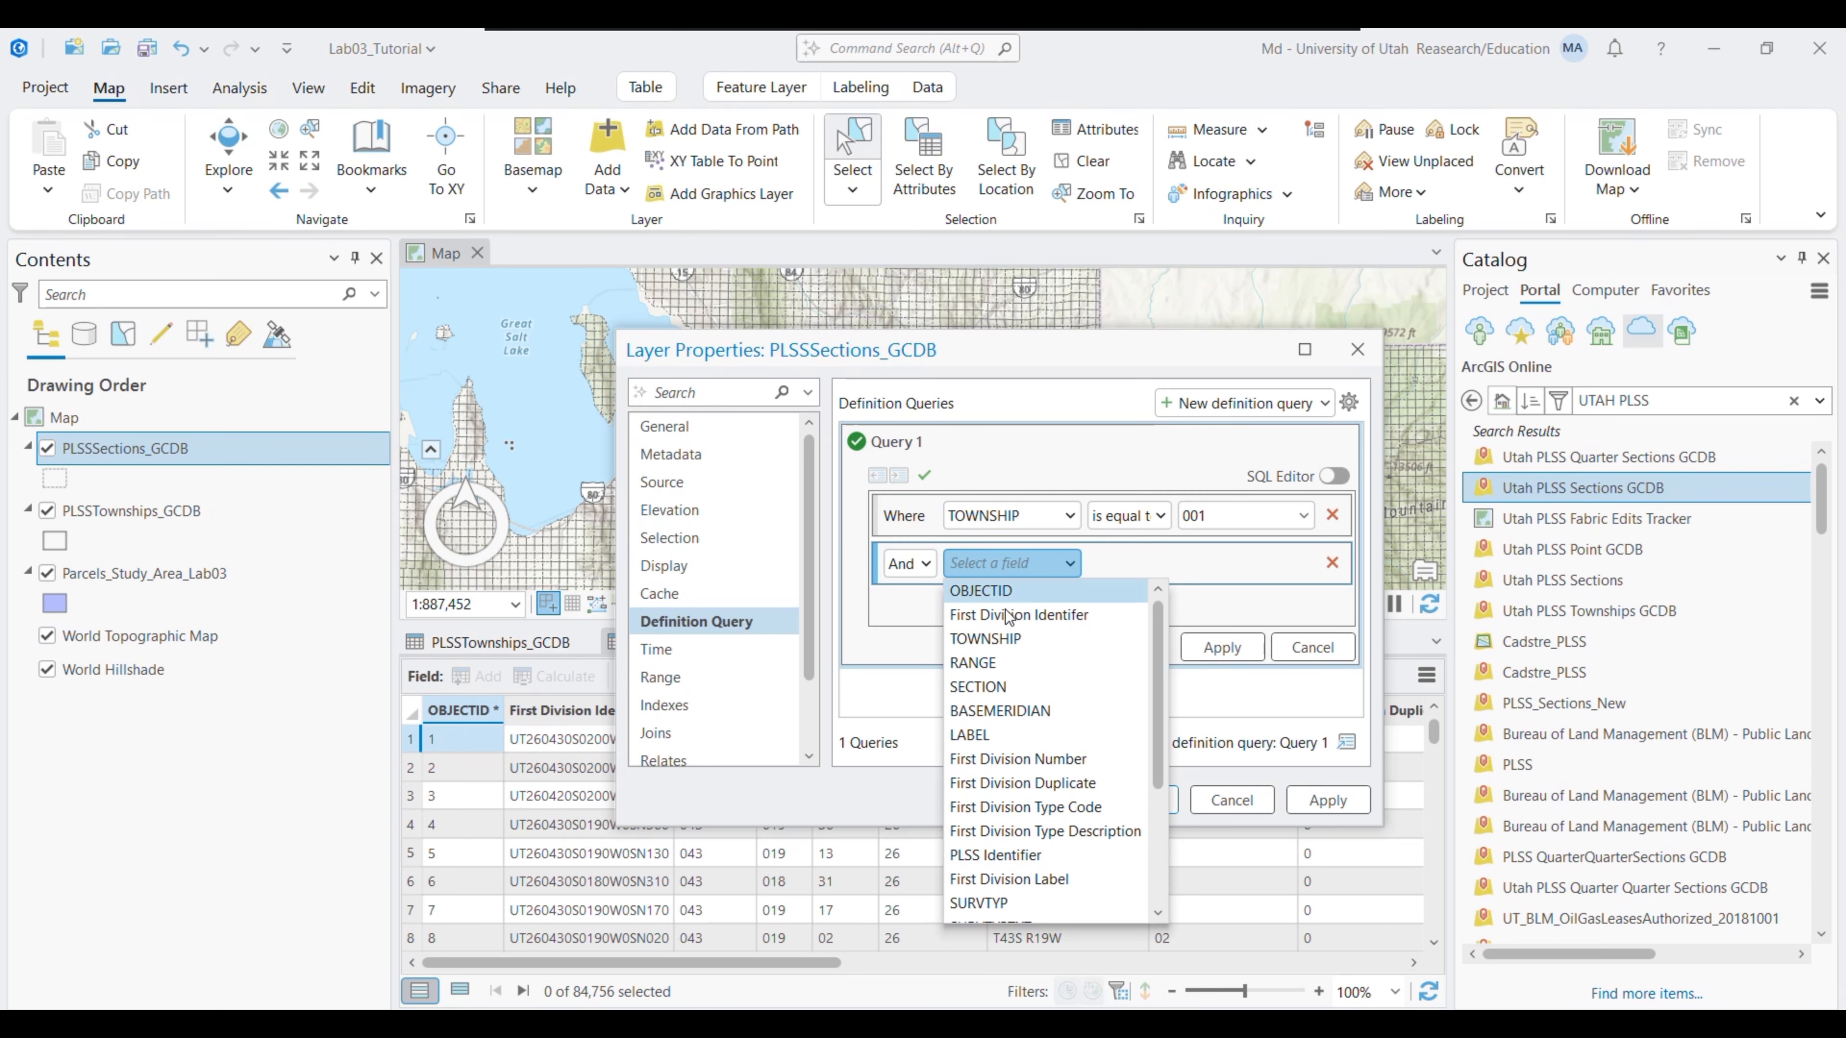
pyautogui.click(977, 665)
pyautogui.click(1258, 570)
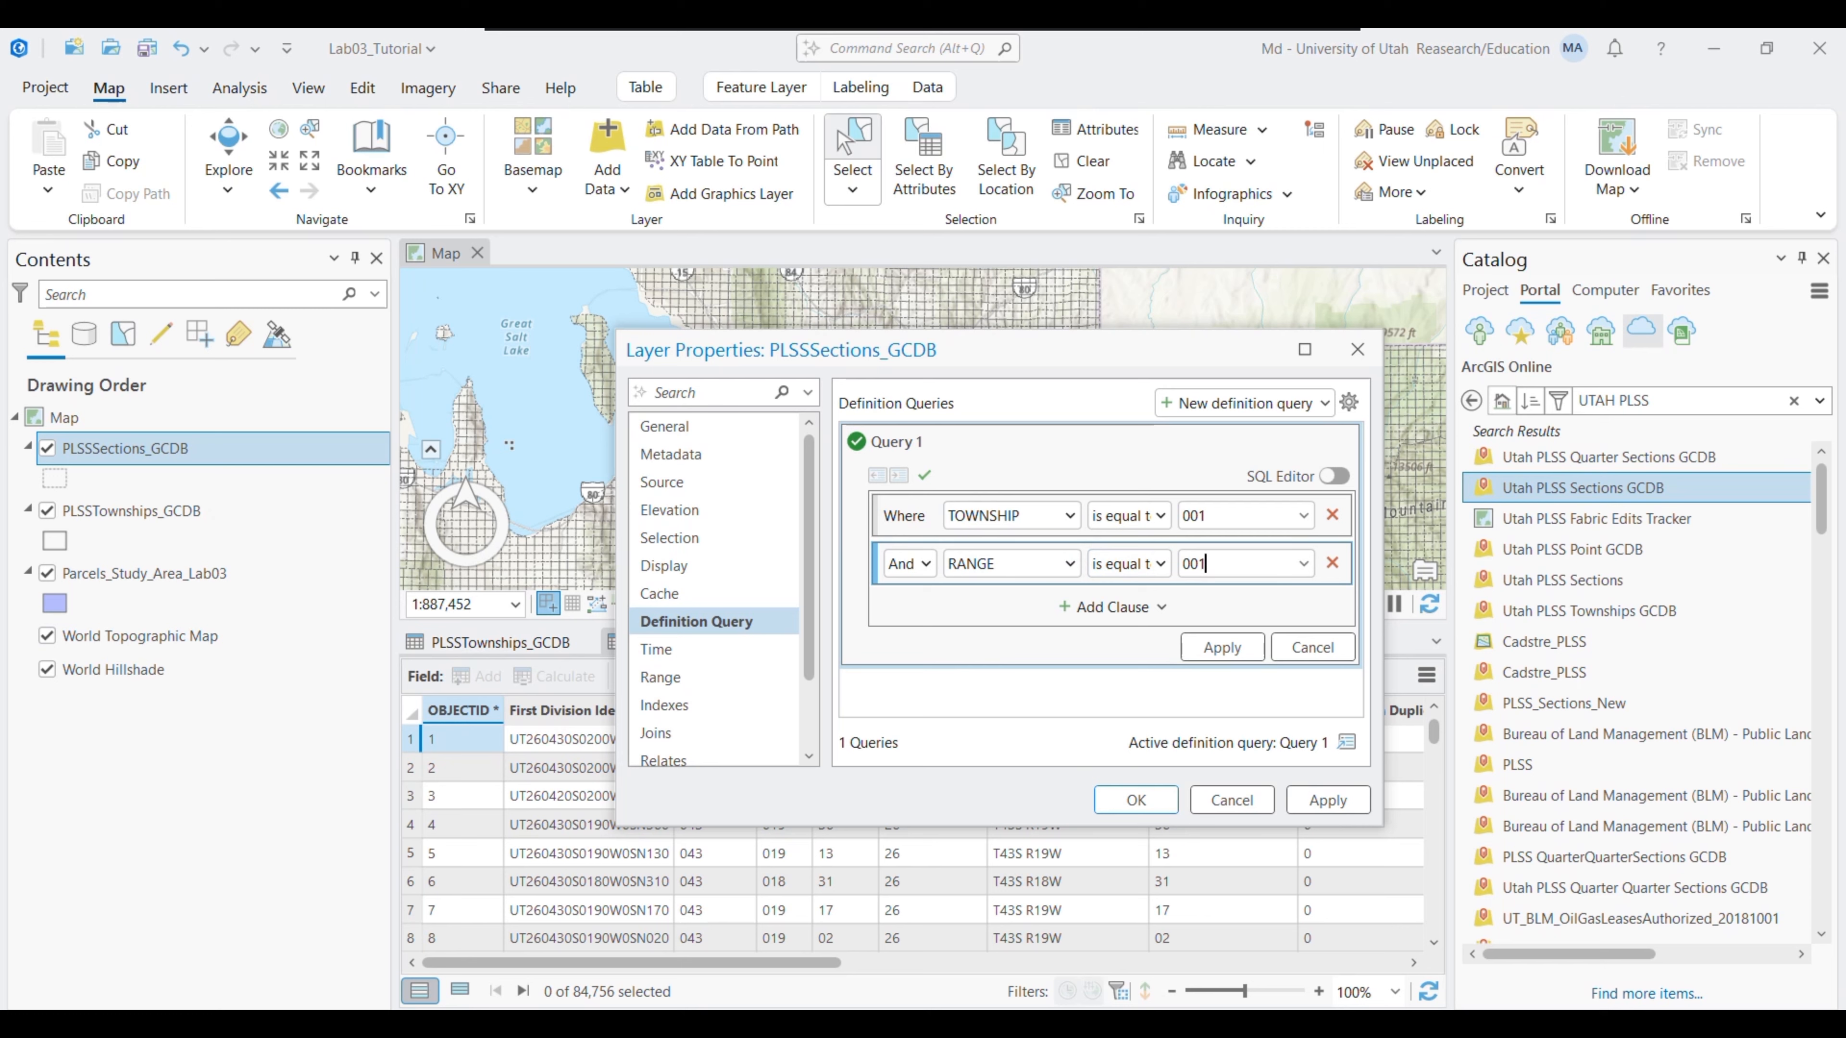
# Add the clause And SECTION includes the values 19, 20, 29 and 30, and apply the sections layer's definition query
pyautogui.click(1112, 607)
pyautogui.click(997, 615)
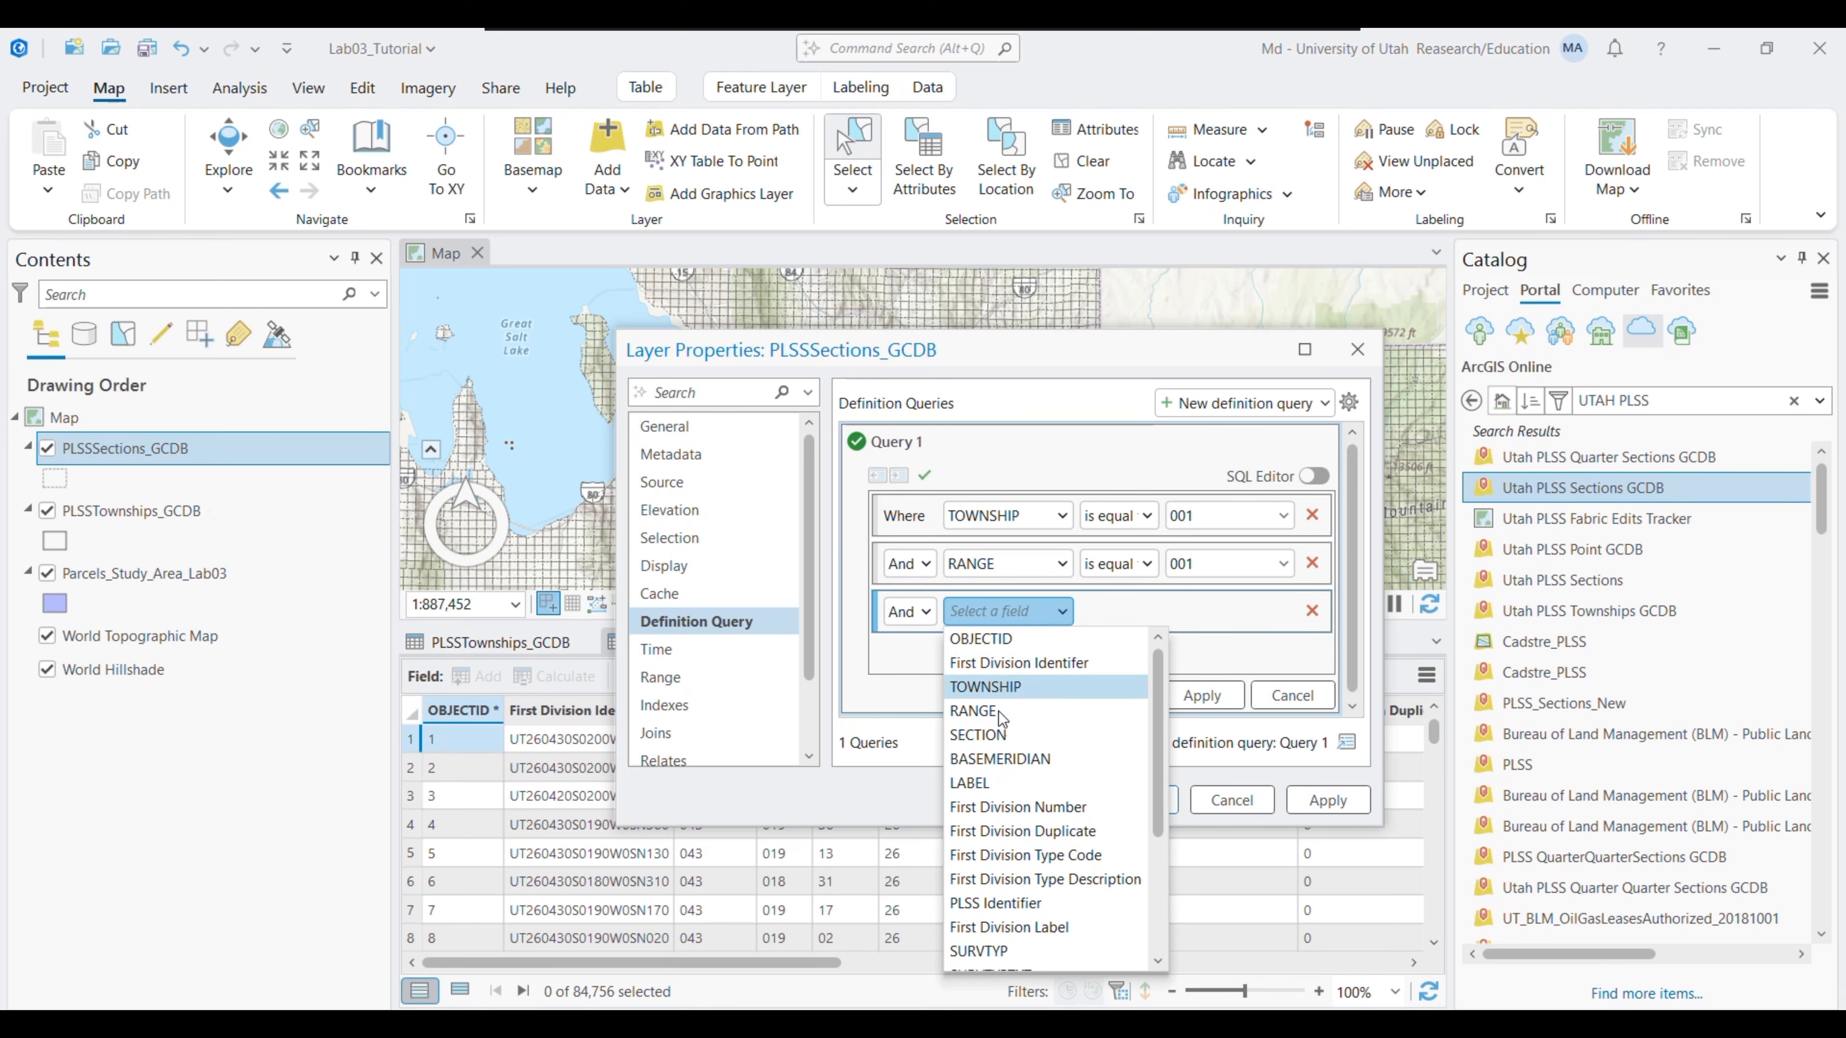
pyautogui.click(988, 735)
pyautogui.click(1119, 612)
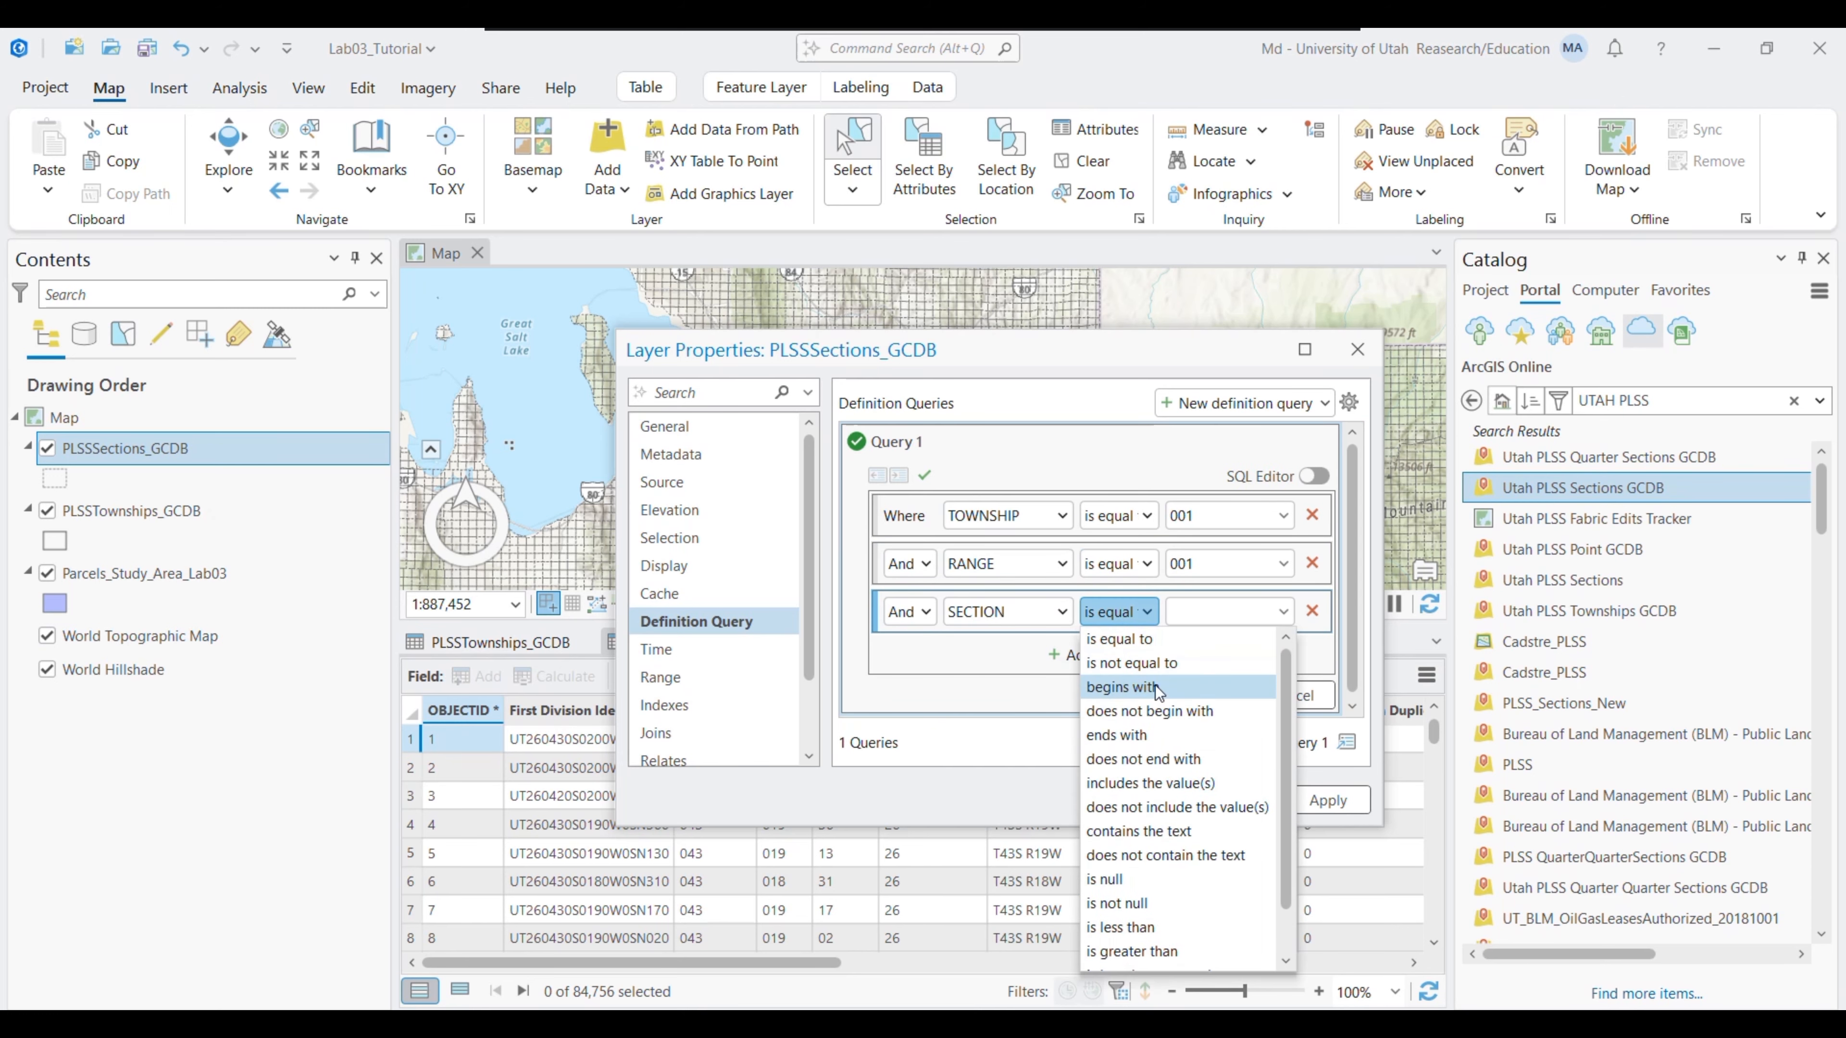
pyautogui.click(1150, 783)
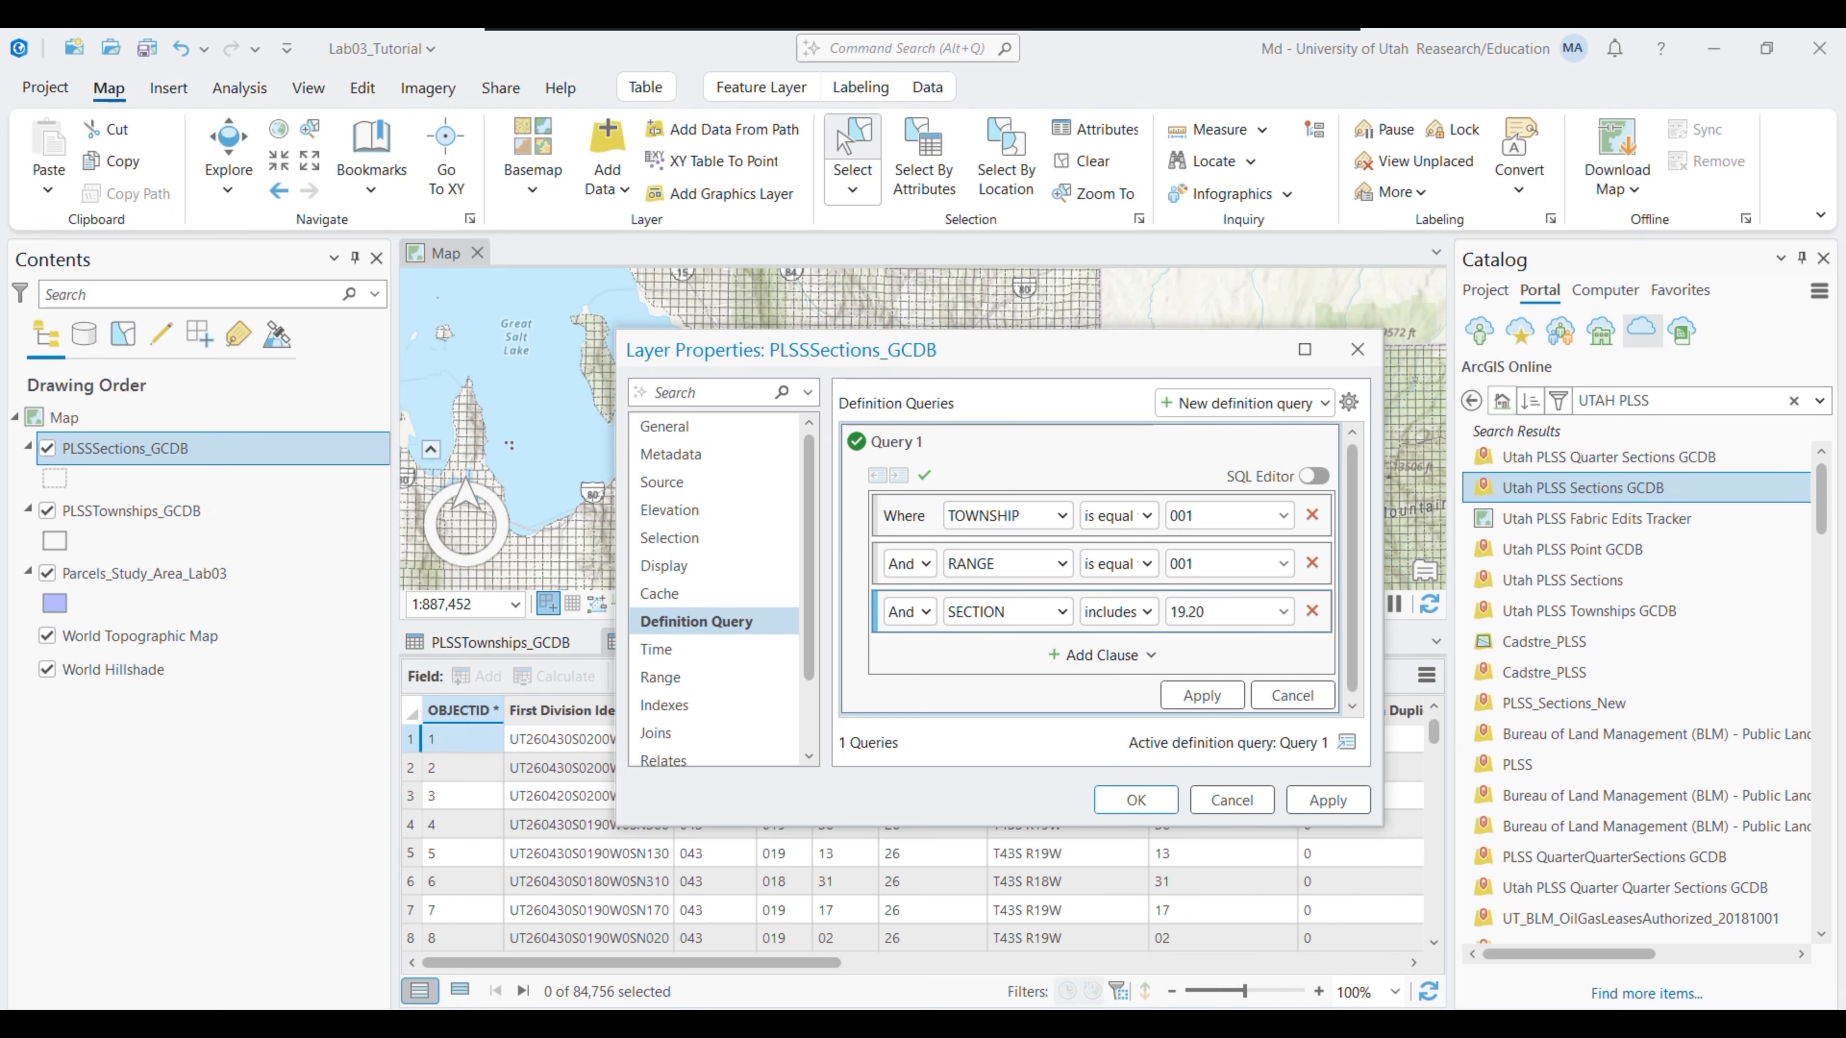
pyautogui.write('19,20,29,30')
pyautogui.click(1202, 695)
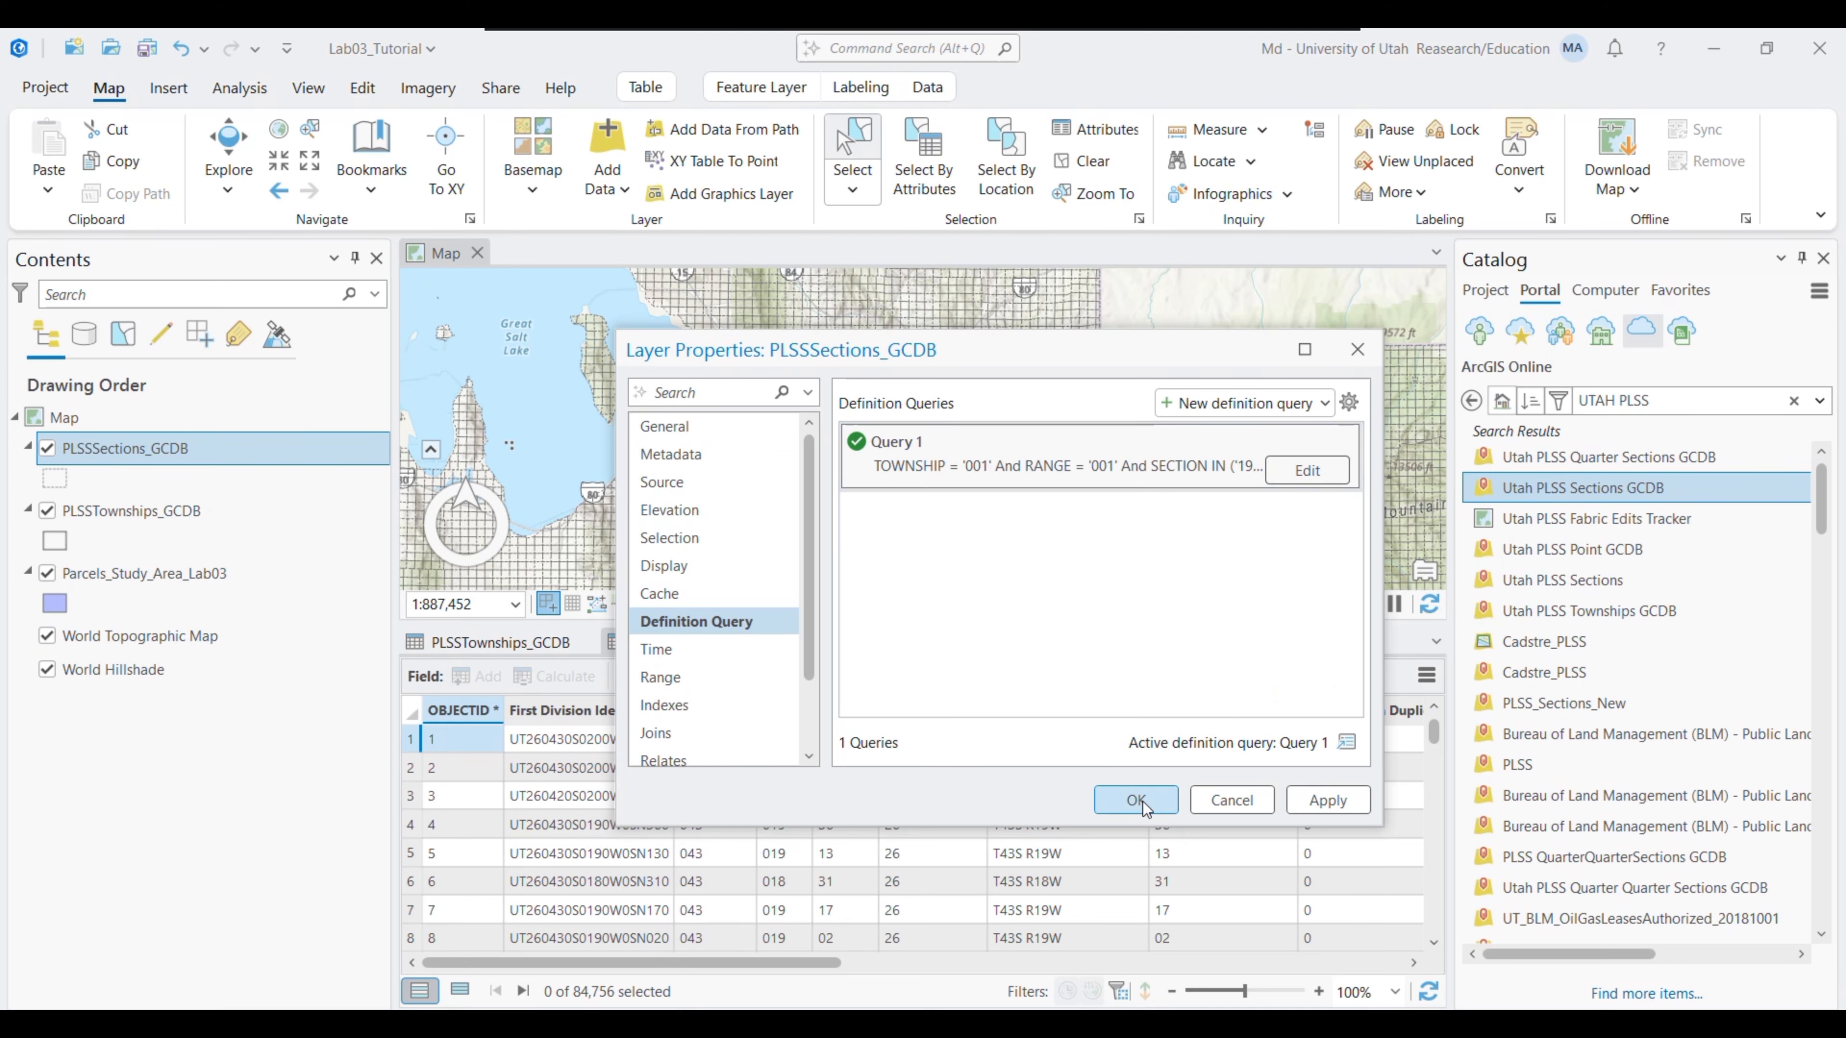
pyautogui.click(1143, 803)
# Recheck the section legal descriptions in the Lab 3 PDF, return to ArcGIS Pro and inspect the filtered sections around Salt Lake City
pyautogui.hotkey('alt', 'Tab')
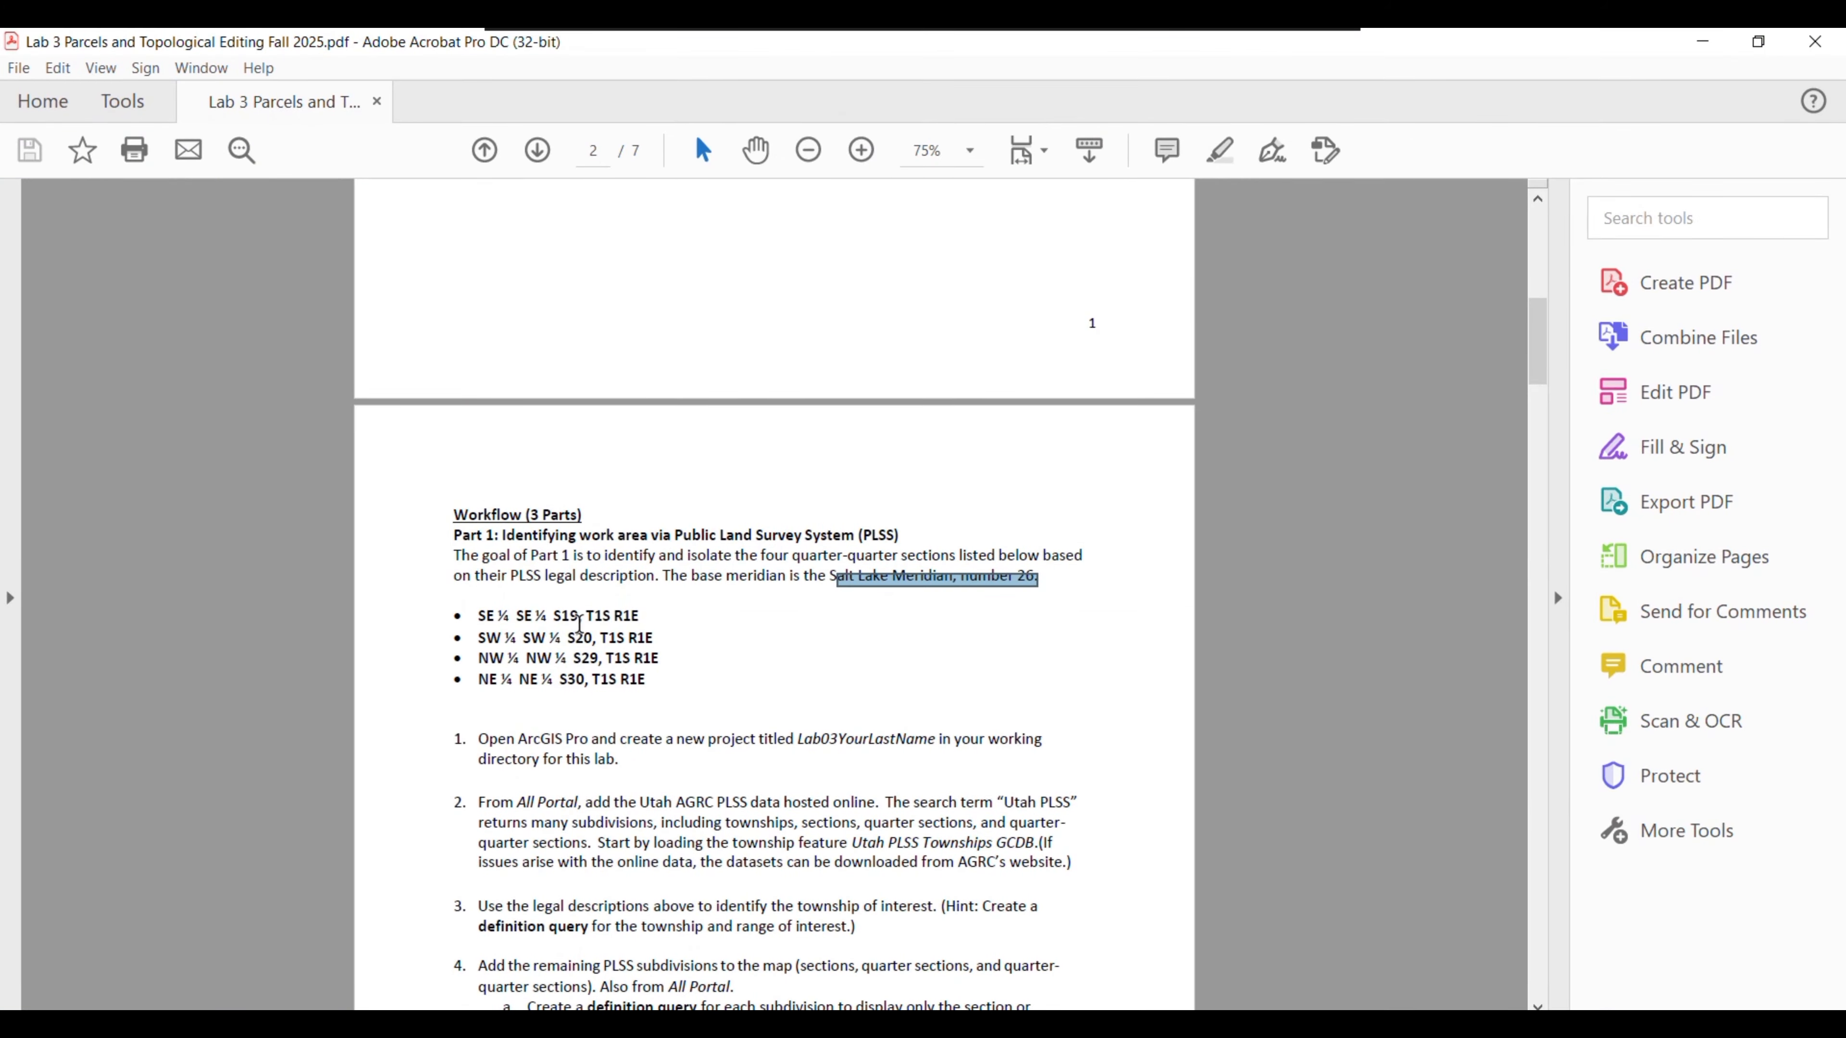
pyautogui.click(1702, 42)
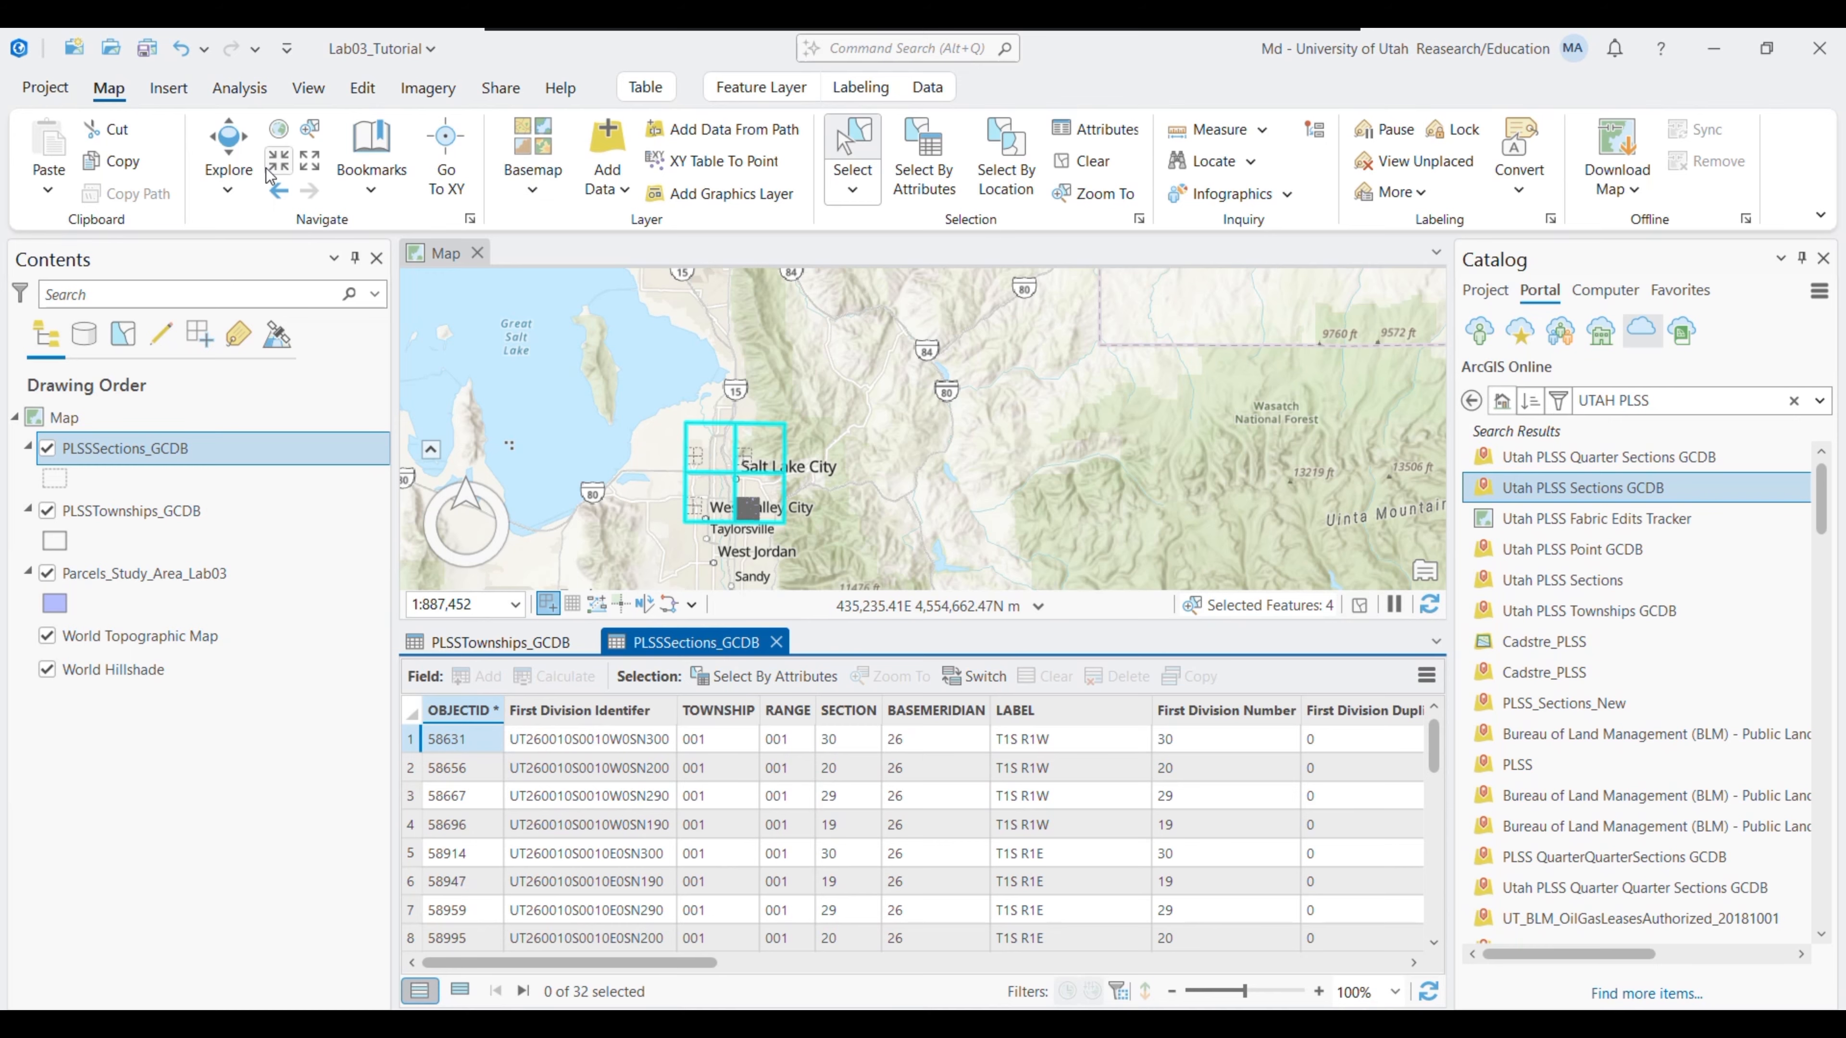
pyautogui.click(279, 160)
pyautogui.click(278, 161)
pyautogui.click(278, 161)
pyautogui.moveTo(683, 436); pyautogui.dragTo(1029, 334)
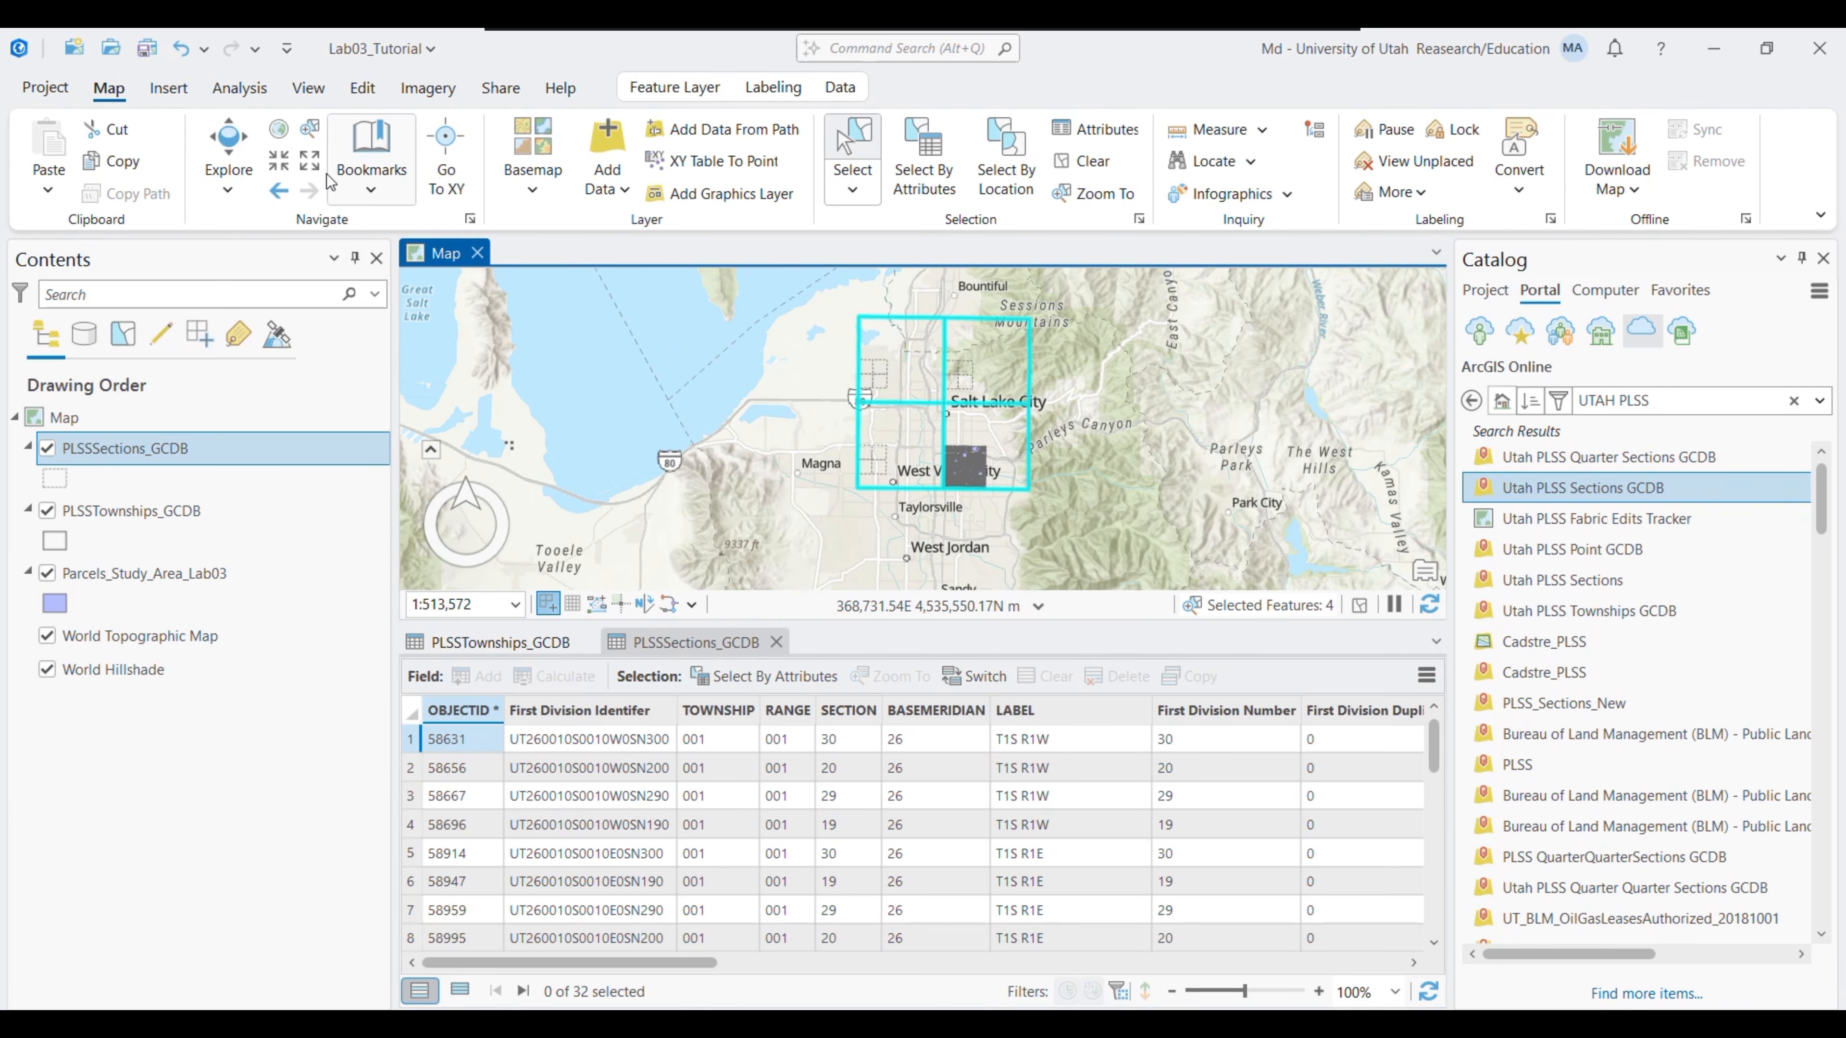
pyautogui.click(278, 161)
pyautogui.click(278, 161)
pyautogui.click(278, 161)
pyautogui.click(279, 161)
pyautogui.moveTo(1069, 456); pyautogui.dragTo(1003, 468)
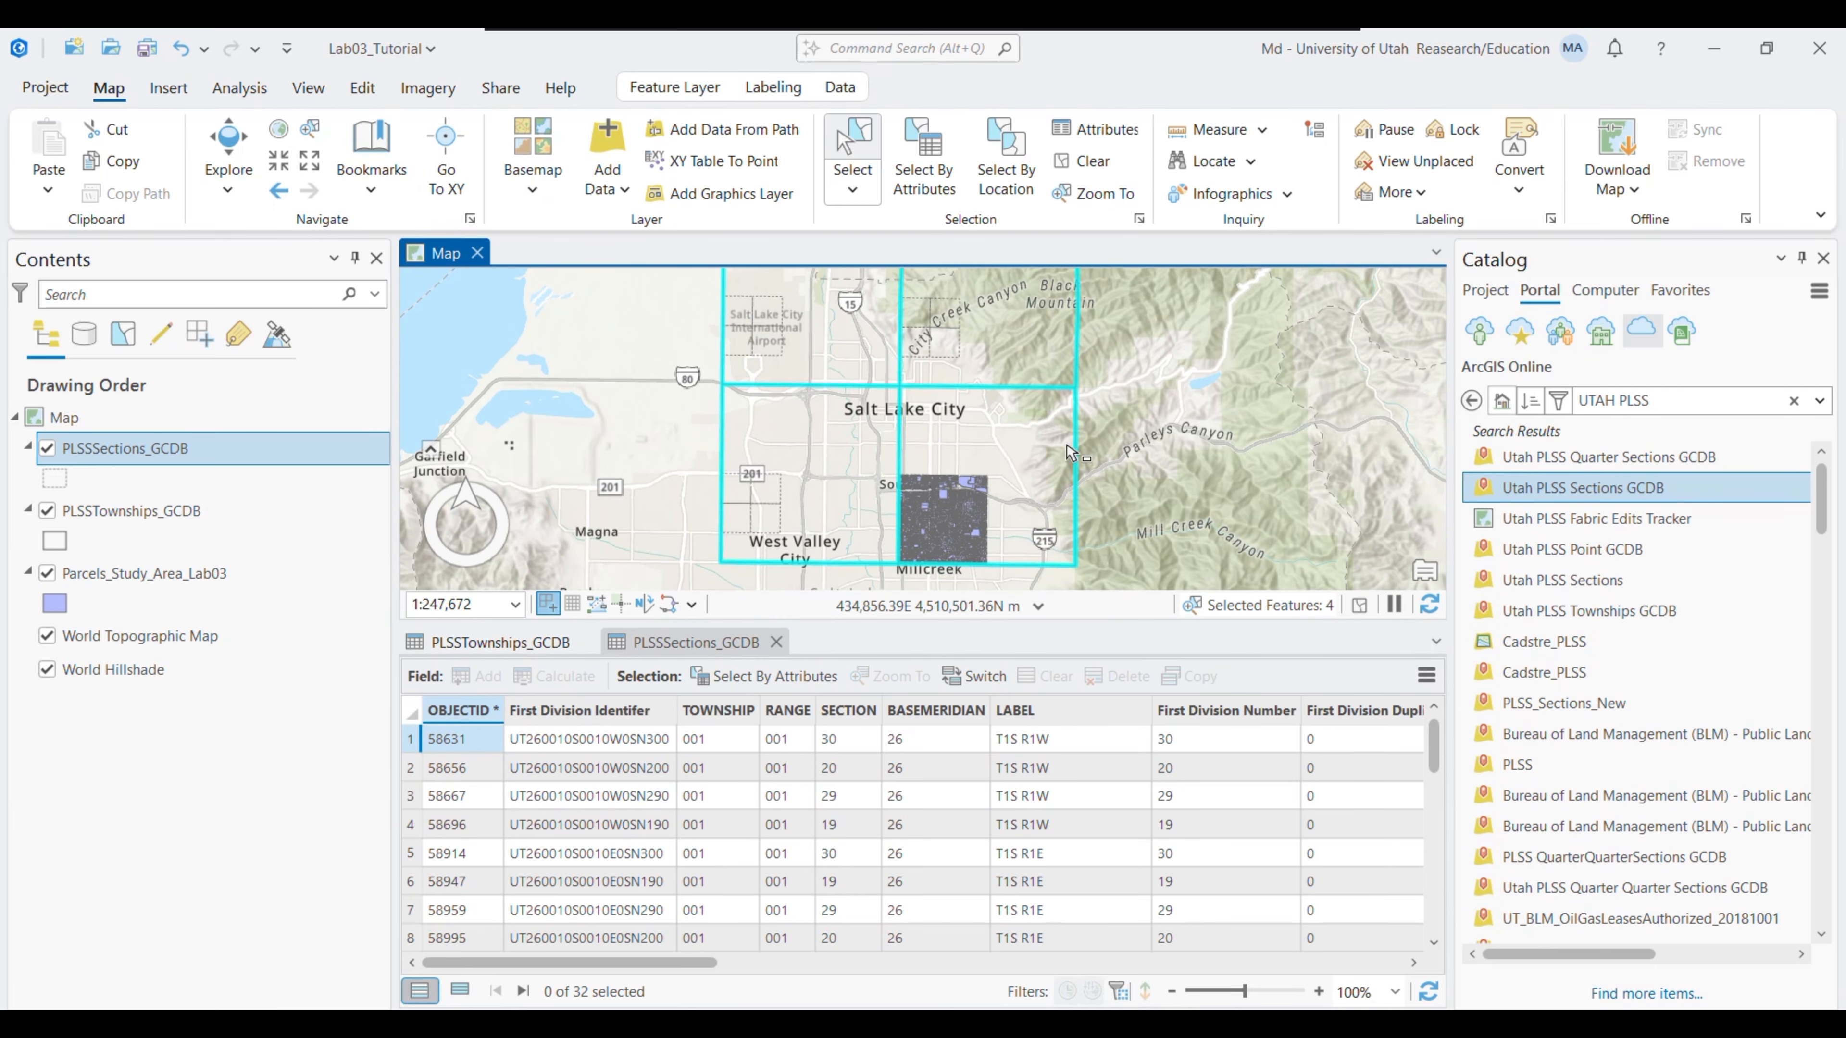
# Hide the parcels study area and townships layers and select the four T1S R1E sections near South Salt Lake on the map
pyautogui.click(47, 573)
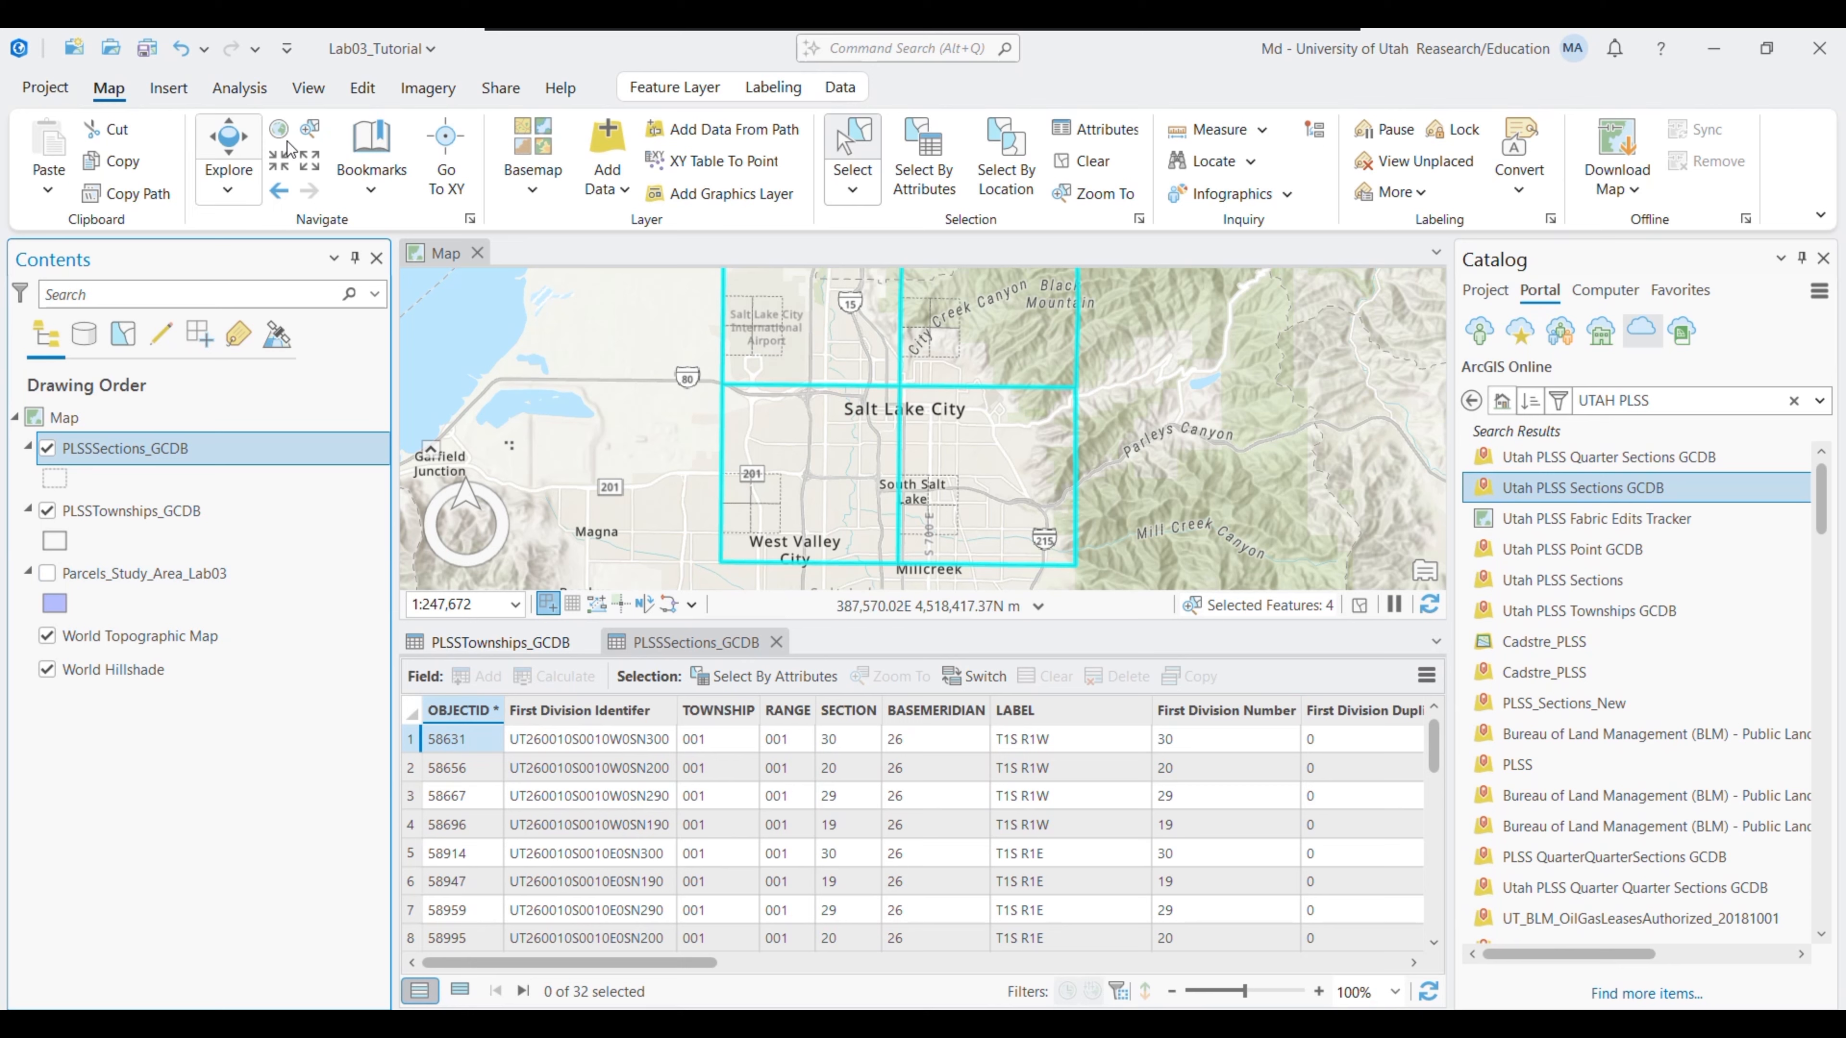
pyautogui.moveTo(918, 501); pyautogui.dragTo(961, 512)
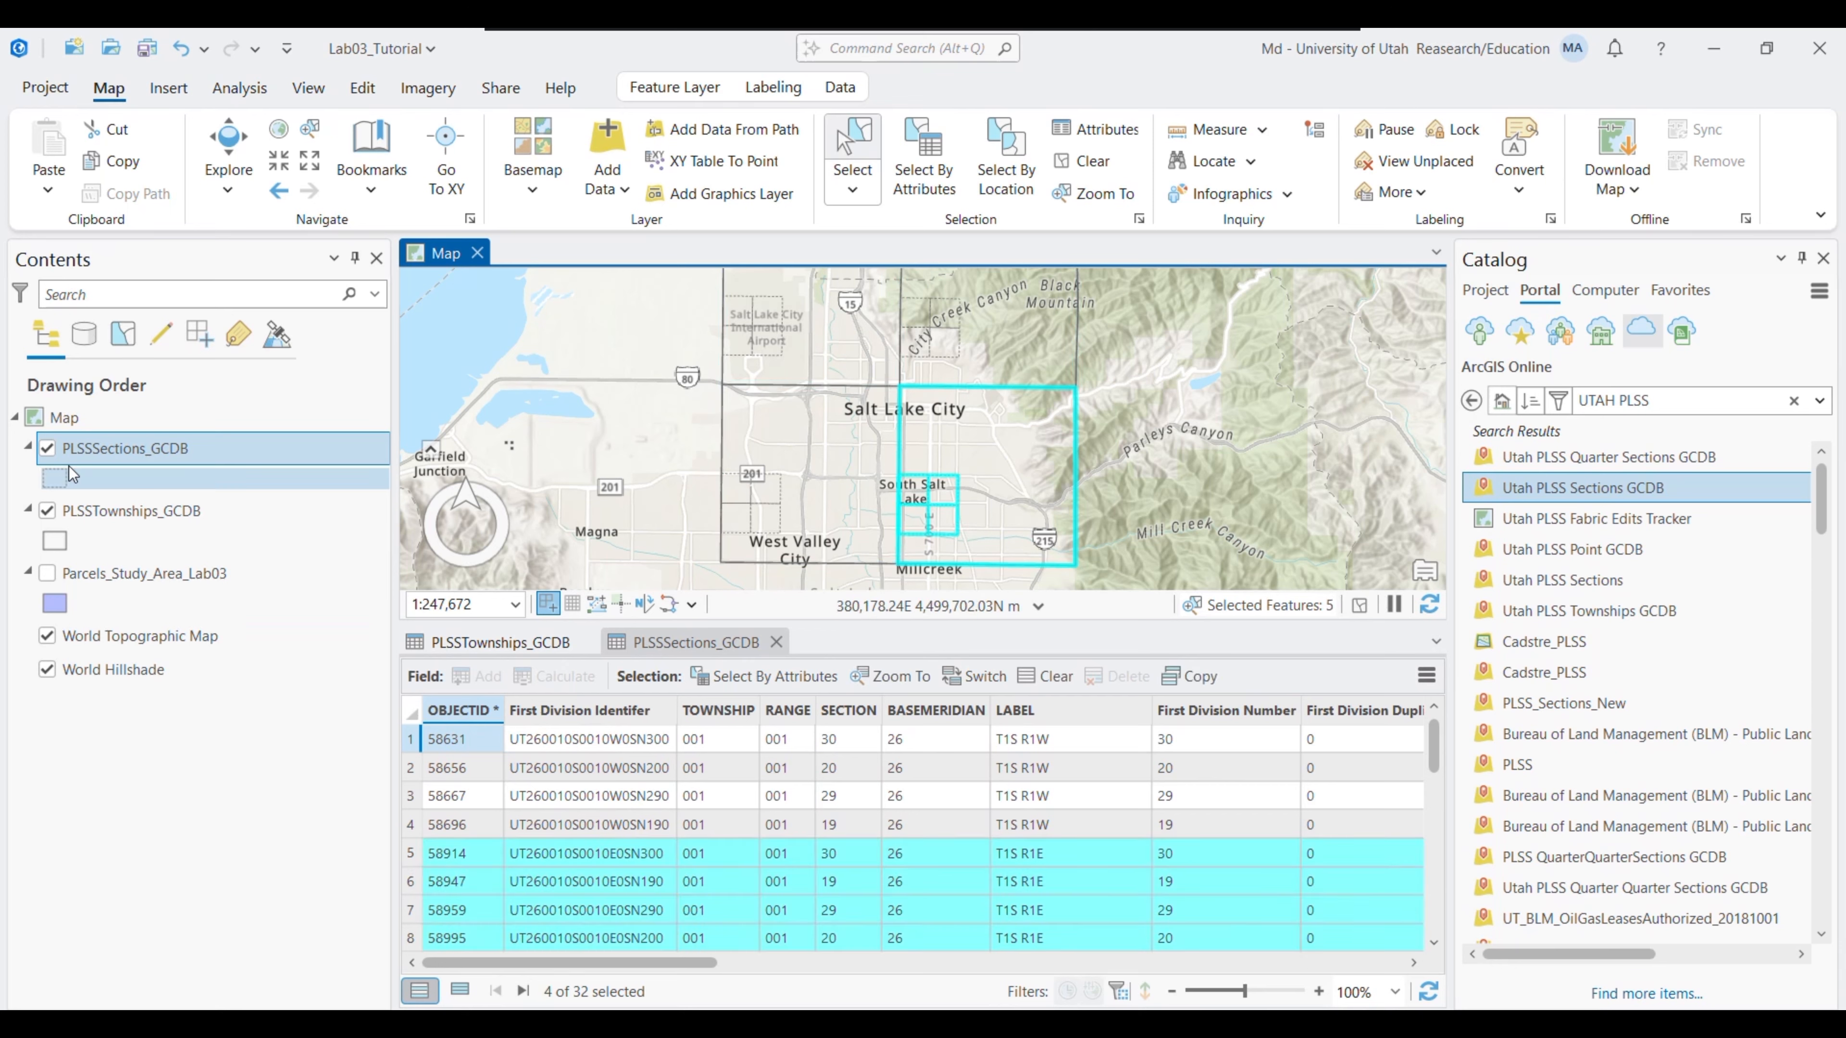
pyautogui.click(47, 510)
pyautogui.click(949, 455)
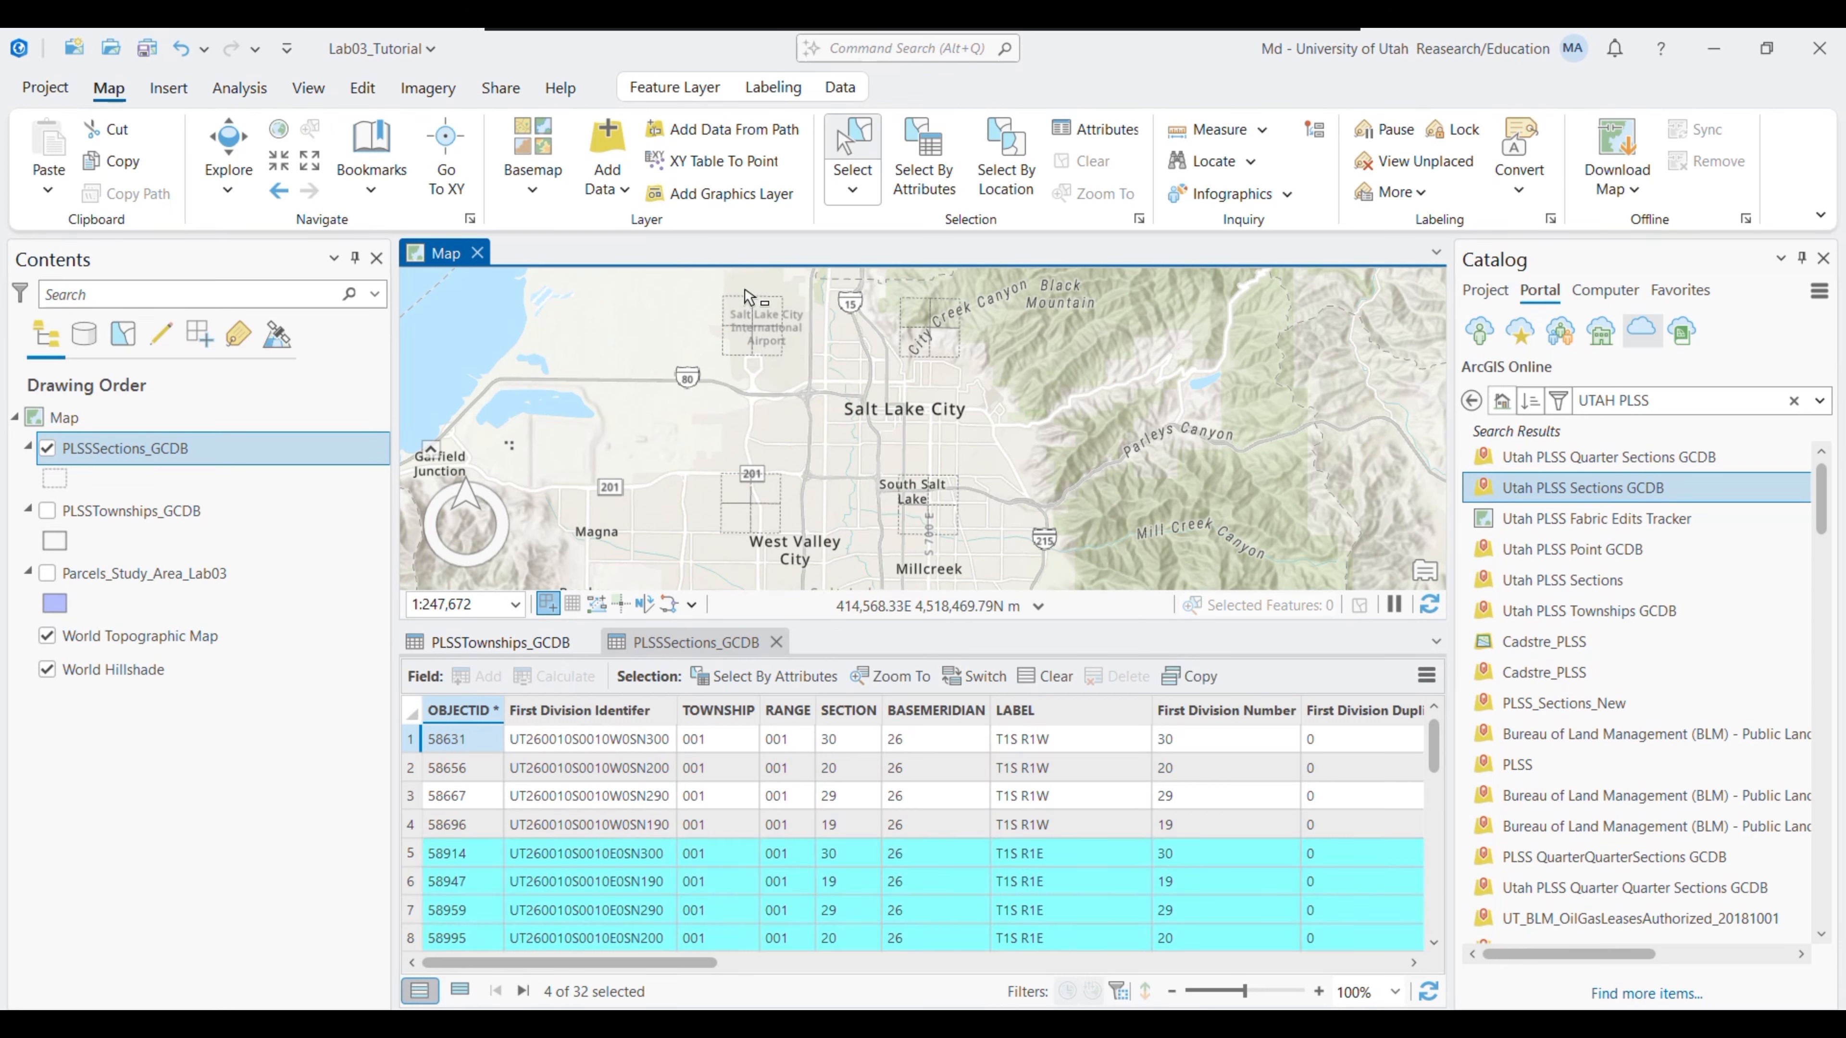
pyautogui.moveTo(917, 497); pyautogui.dragTo(946, 517)
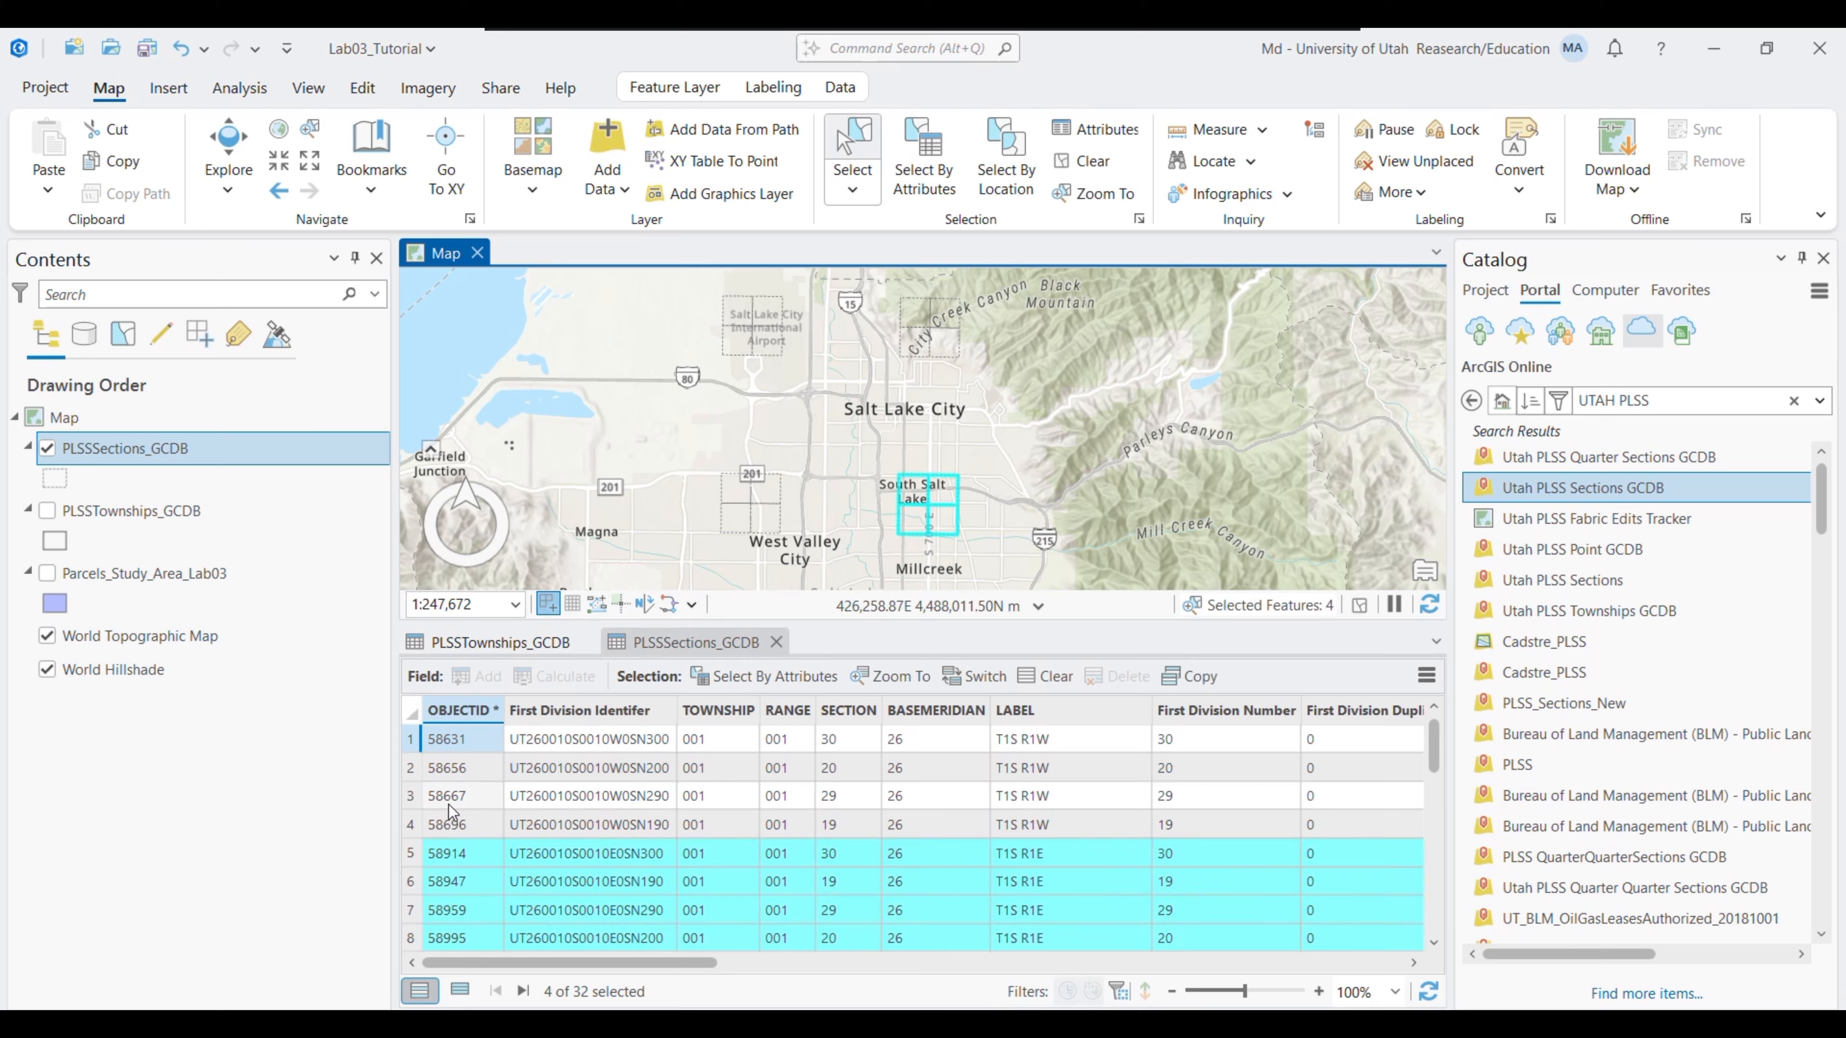
# Examine the four selected section records across the fields of the sections attribute table
pyautogui.scroll(-2, 872, 814)
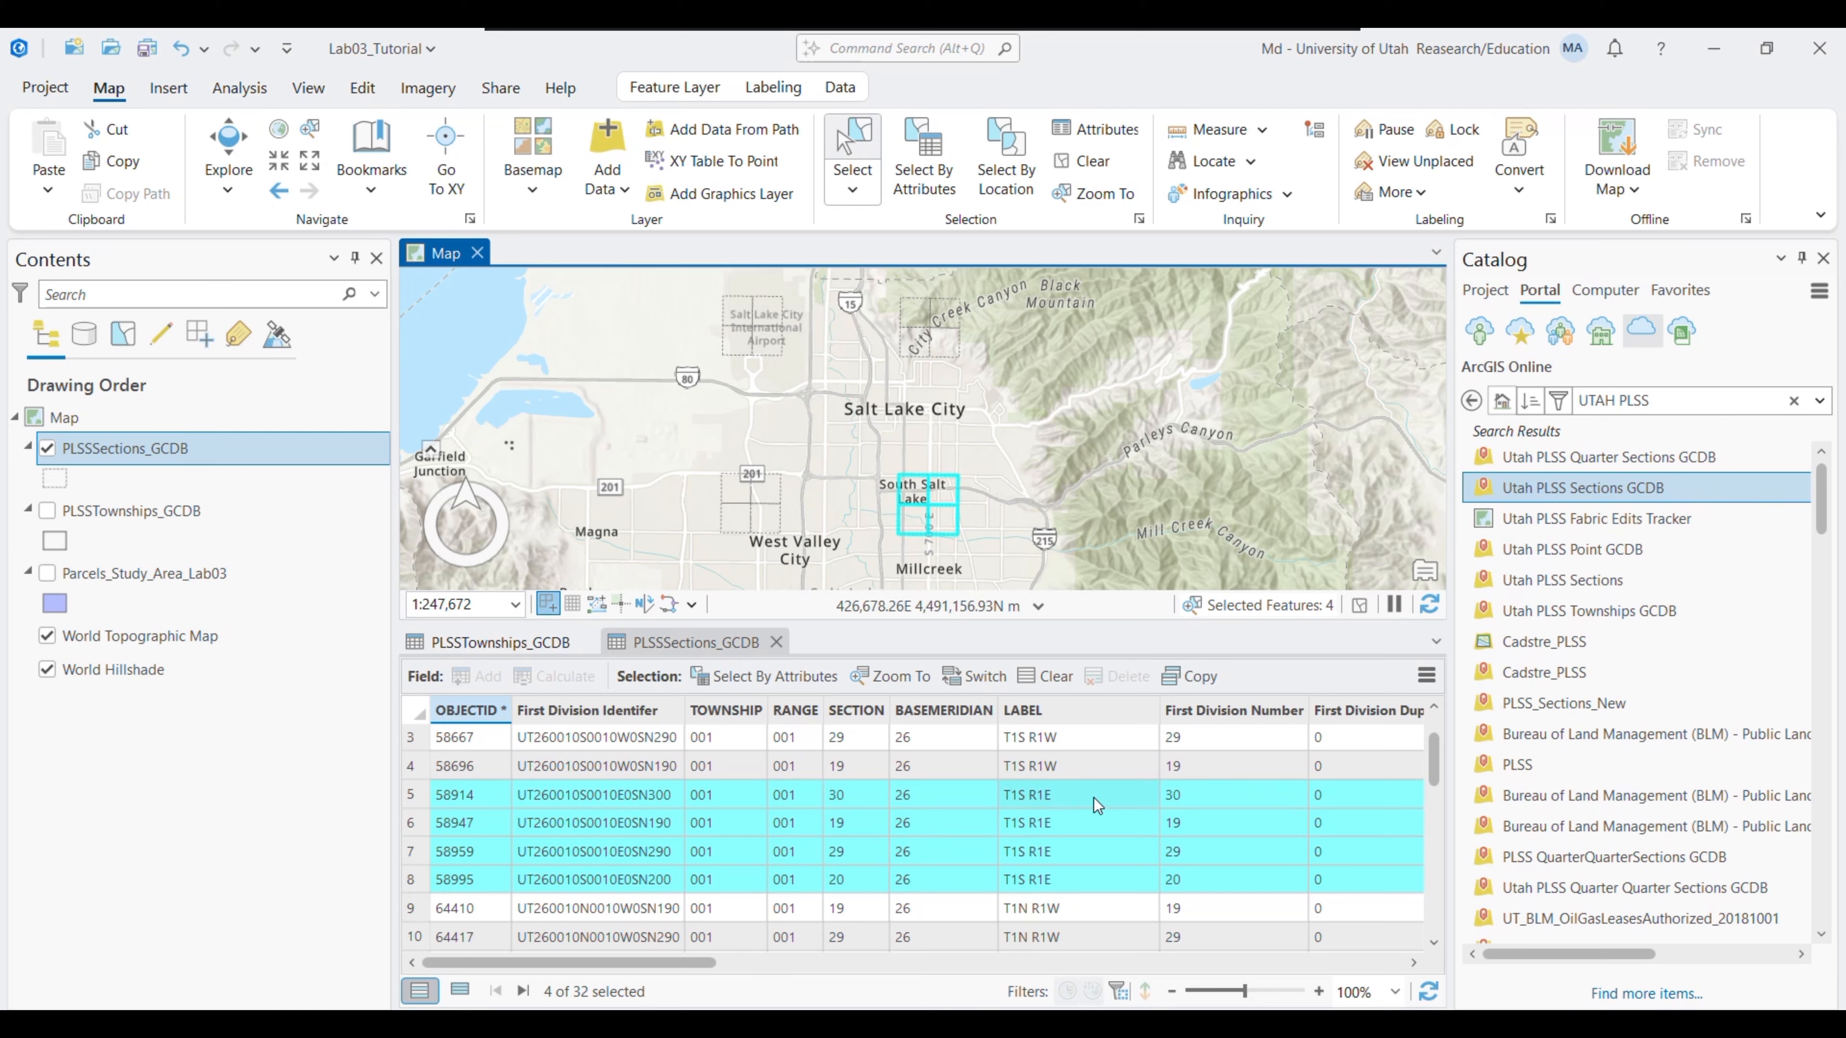
pyautogui.moveTo(573, 716)
pyautogui.moveTo(629, 963); pyautogui.dragTo(790, 966)
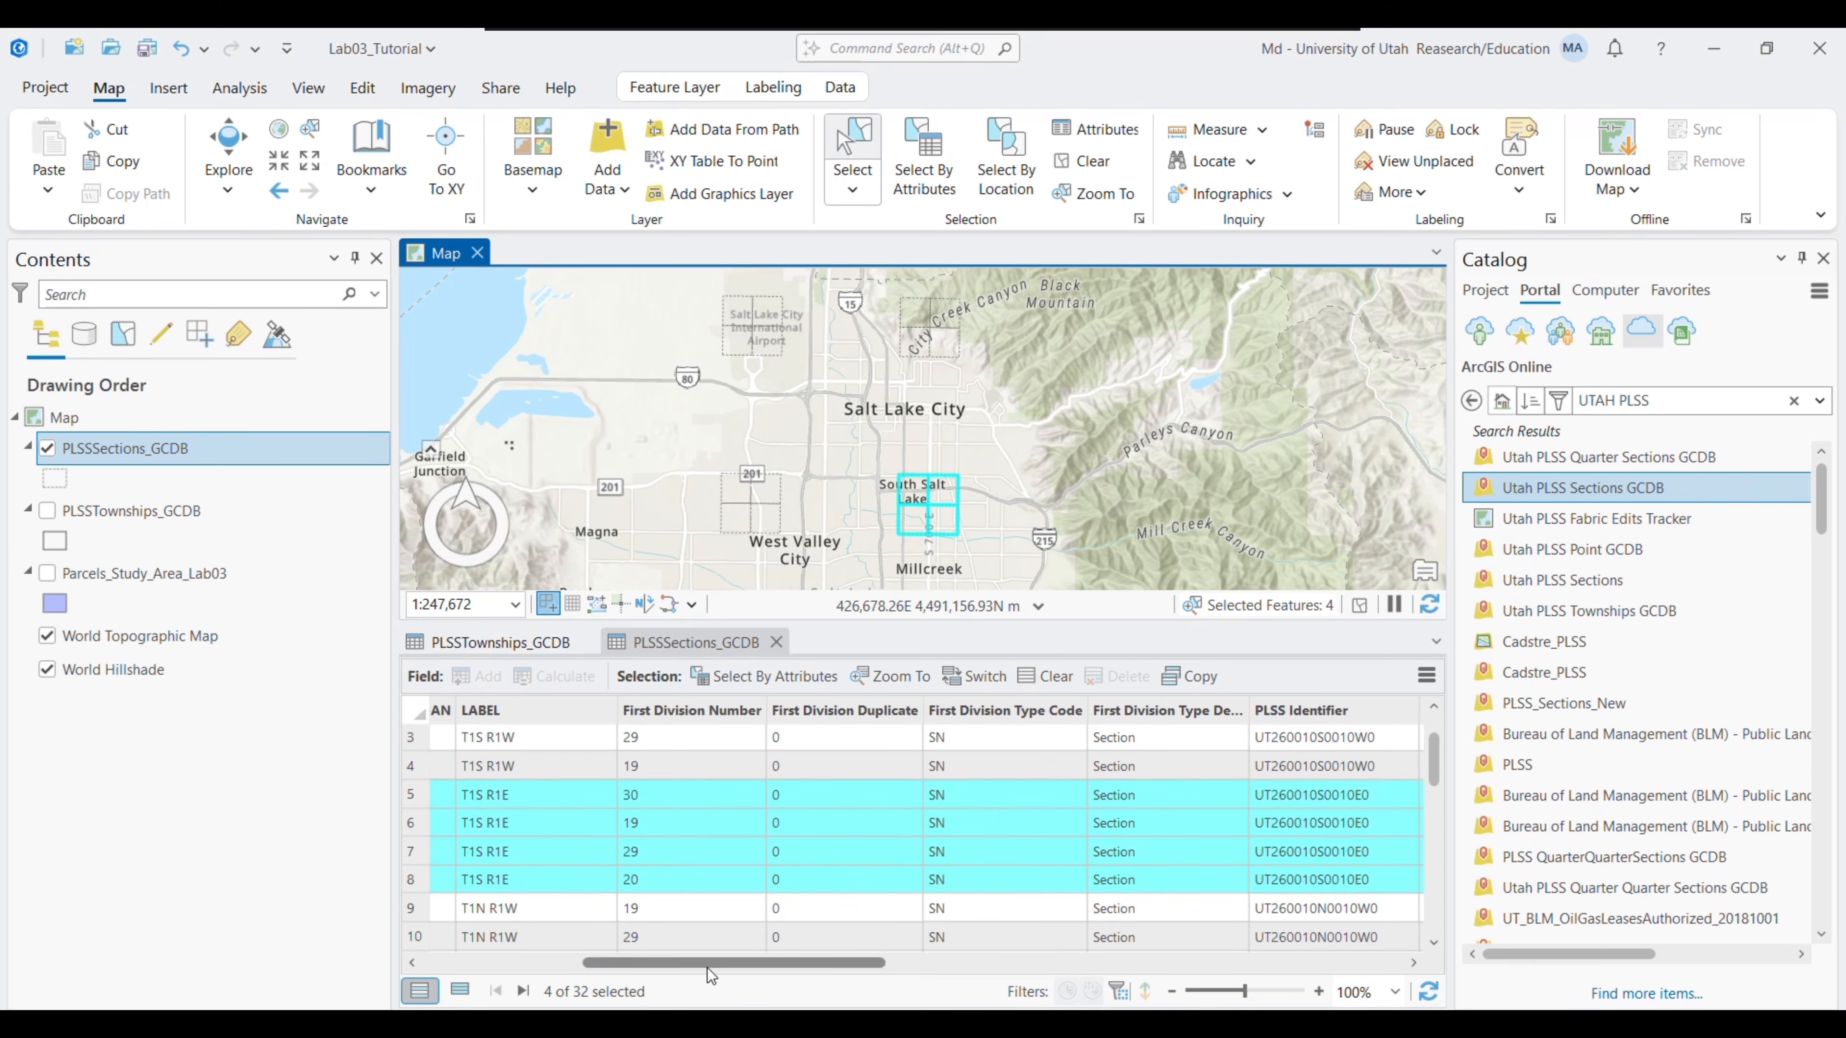
pyautogui.moveTo(665, 964); pyautogui.dragTo(504, 964)
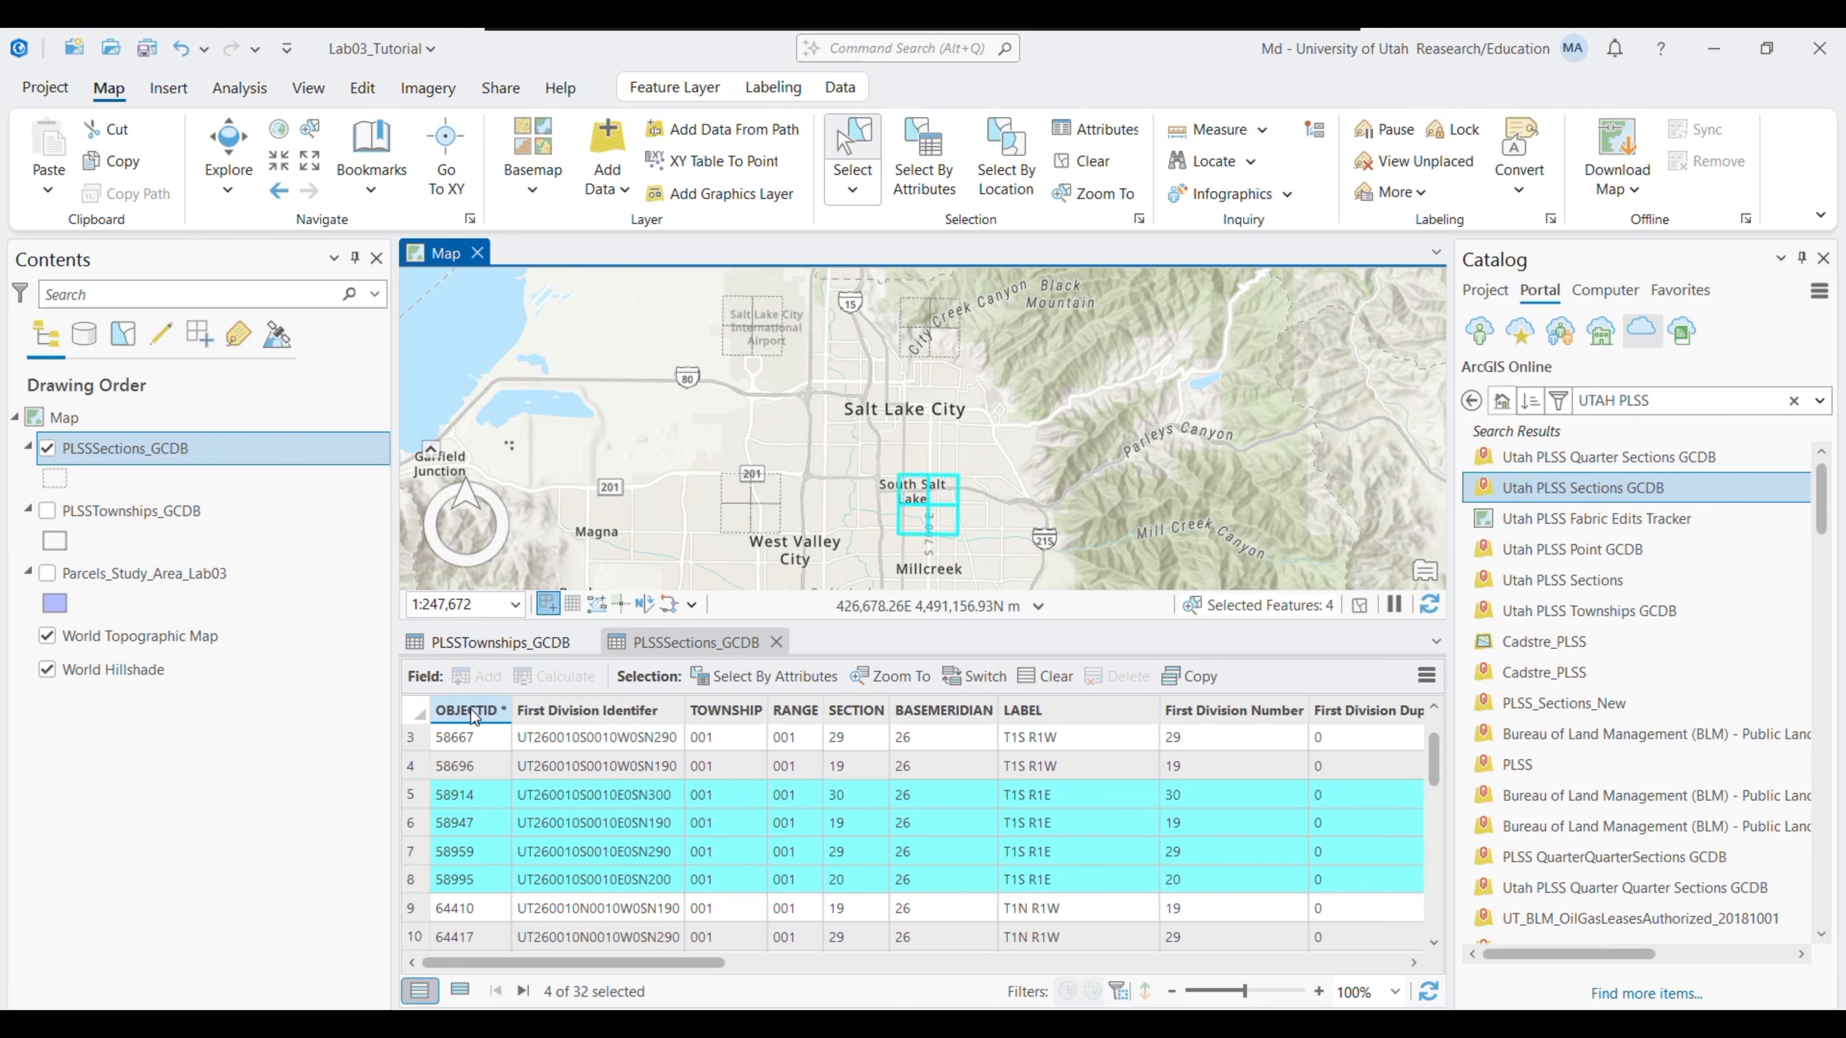
pyautogui.moveTo(485, 720)
pyautogui.click(489, 802)
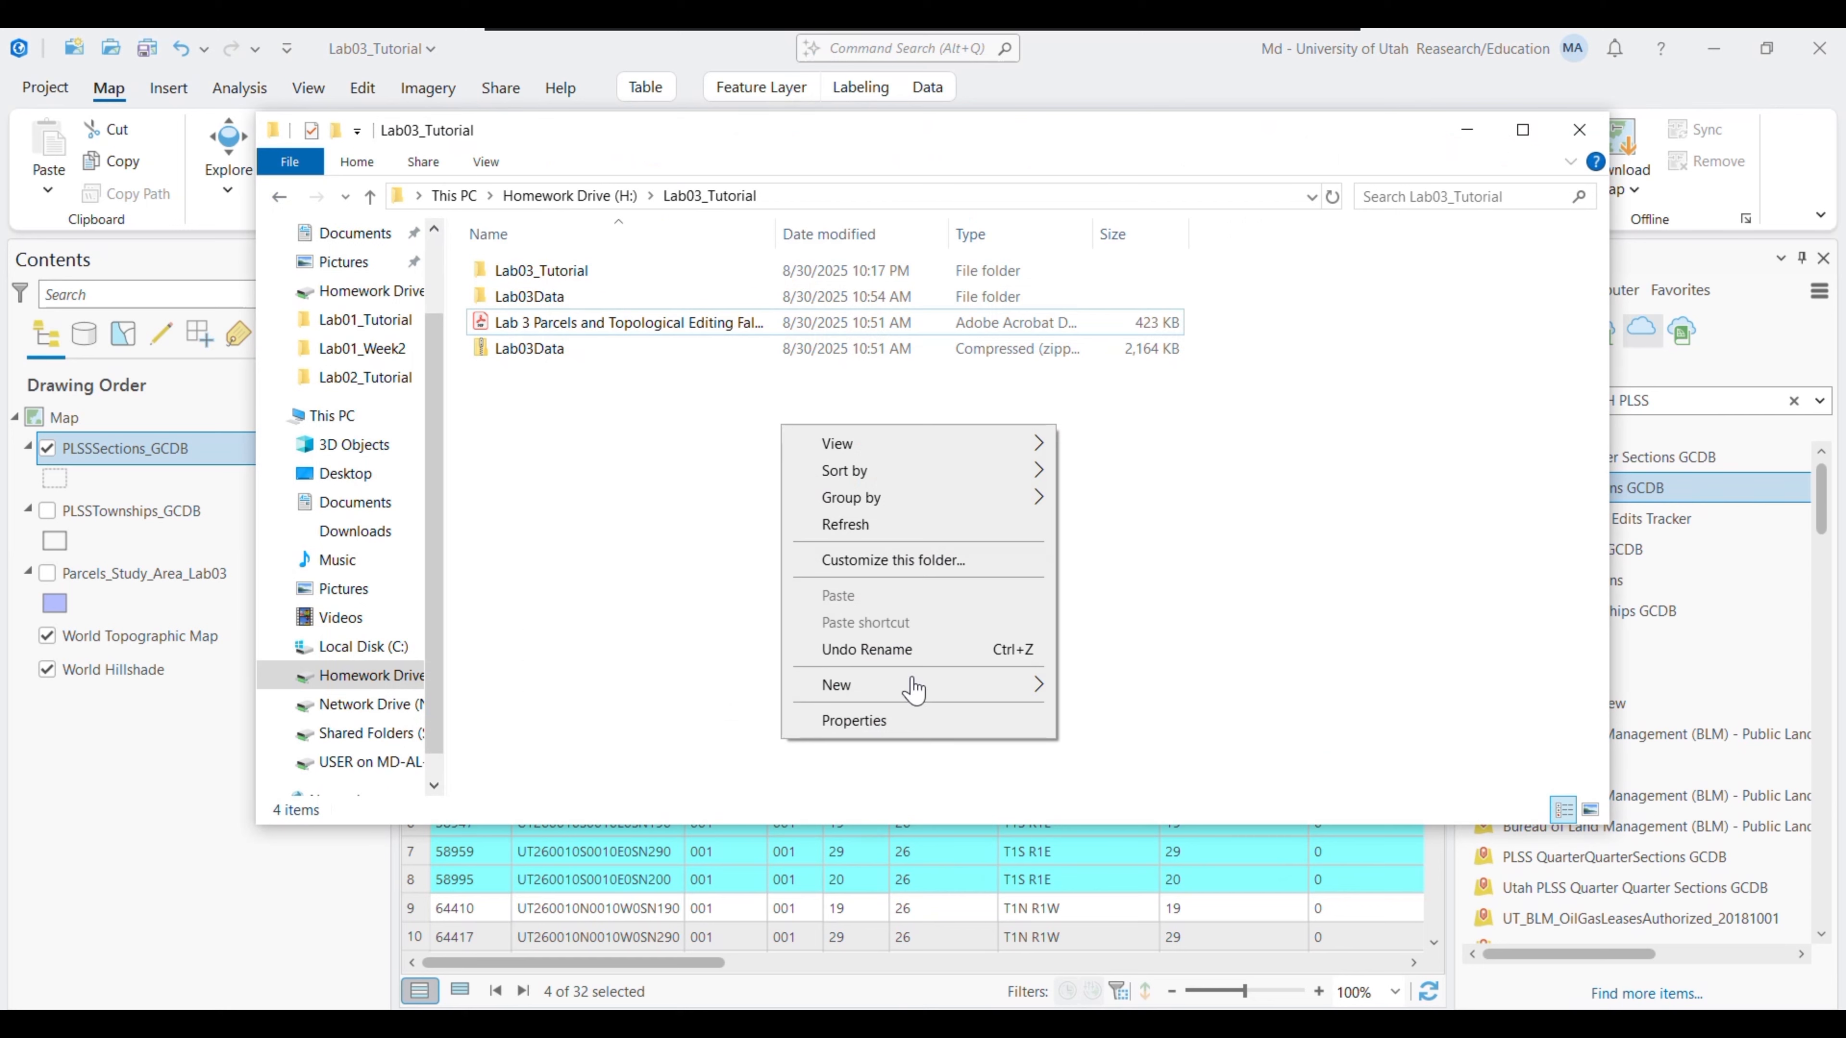
# Create a Word document named NOTE in the Lab03_Tutorial folder and open it in Word
pyautogui.moveTo(1024, 690)
pyautogui.click(1156, 804)
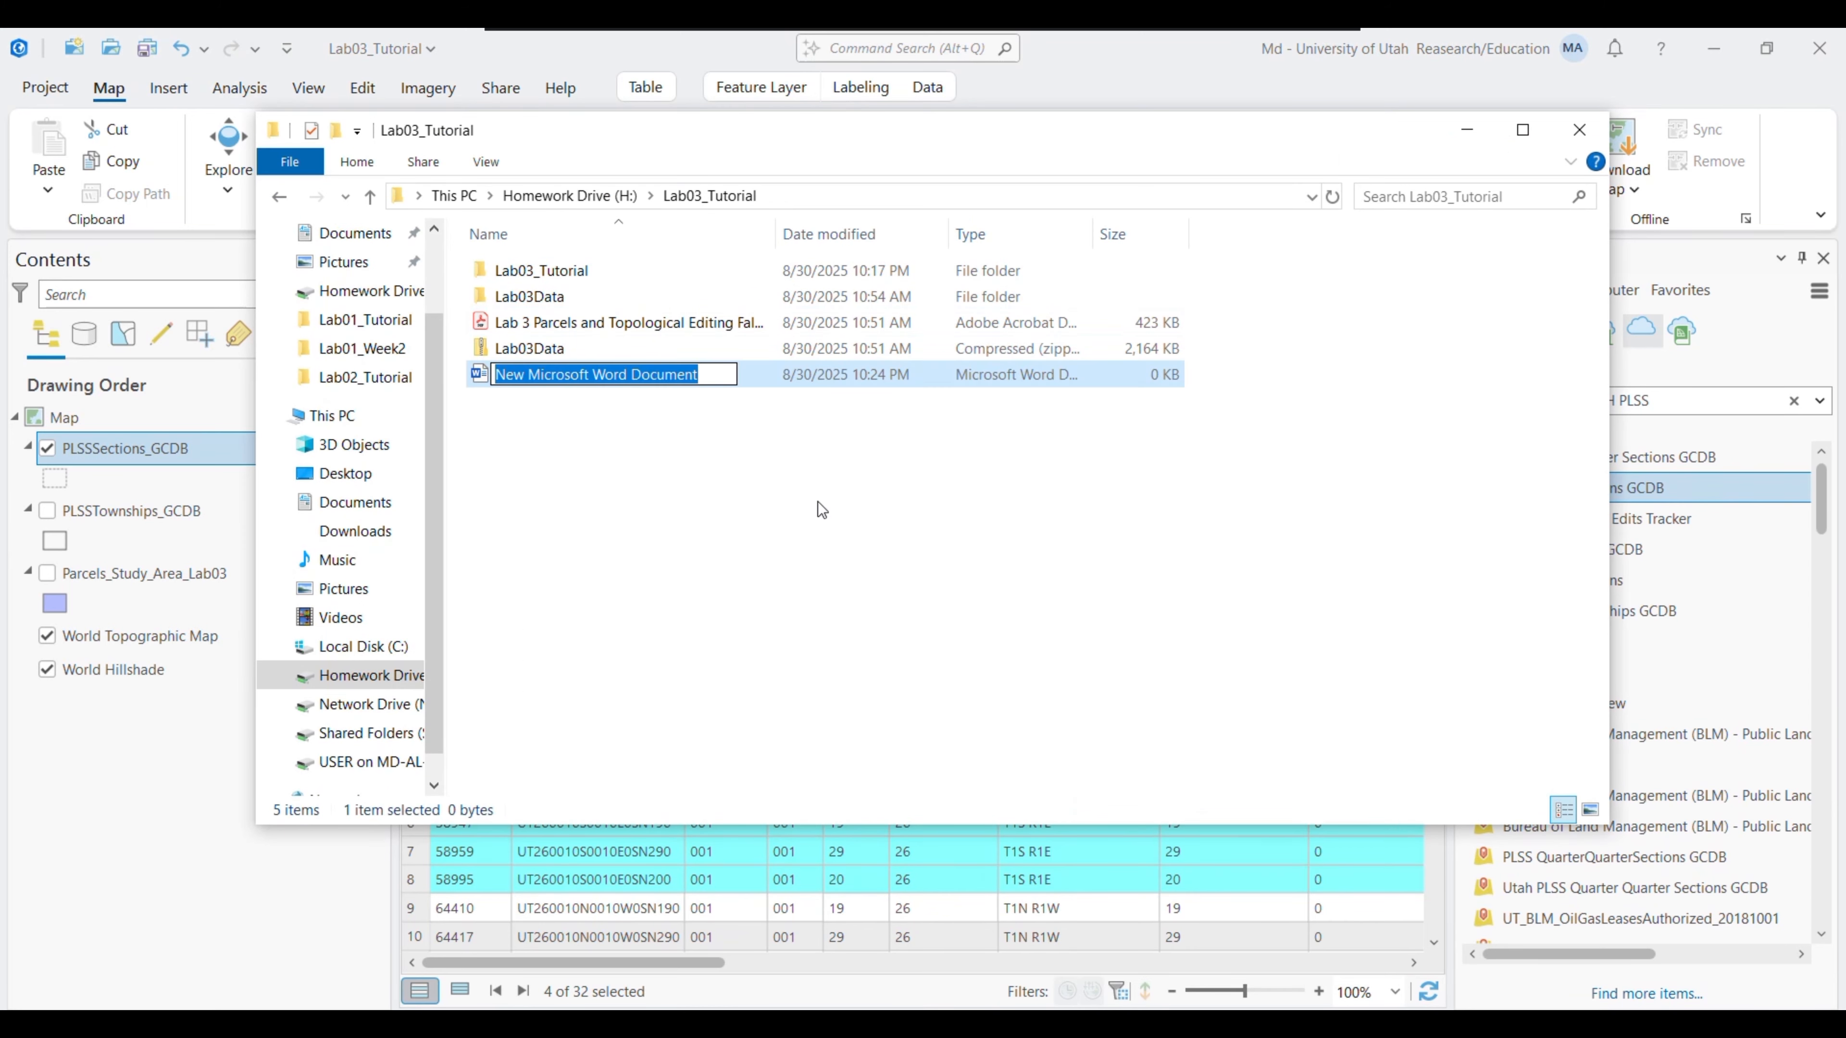
pyautogui.write('n')
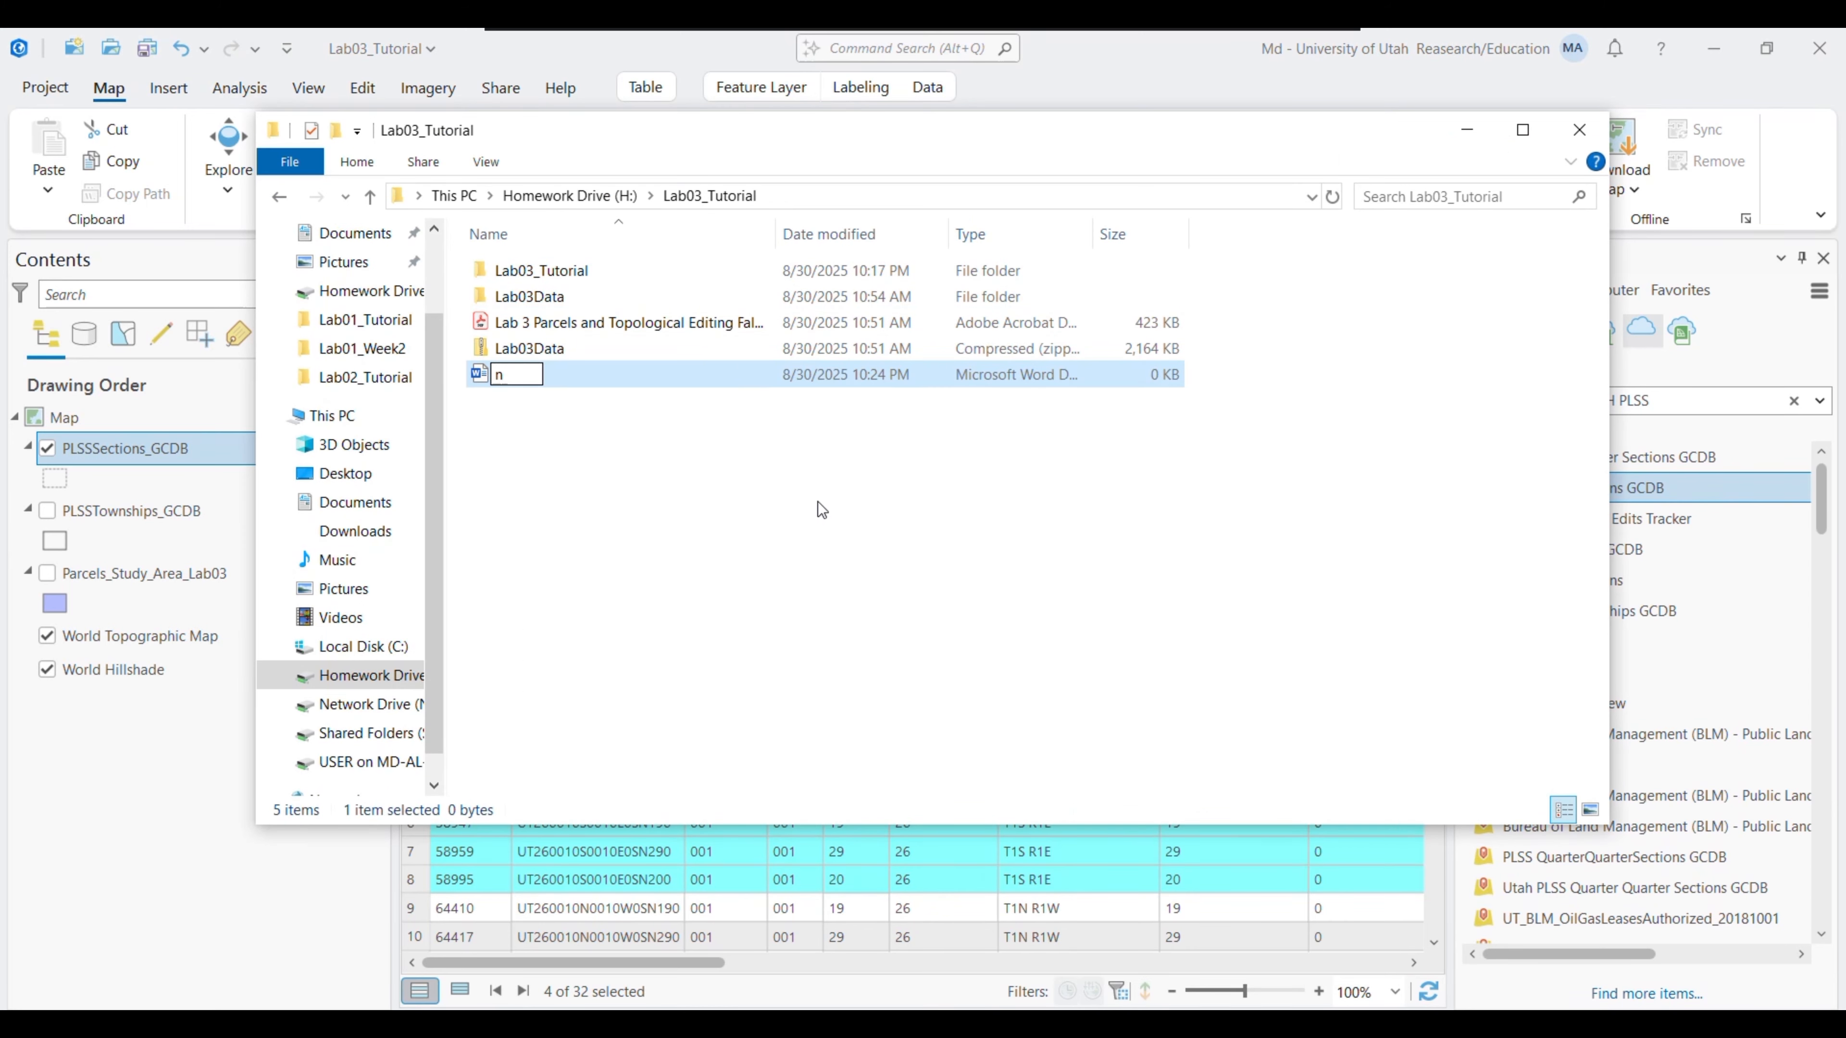
pyautogui.press('BackSpace')
pyautogui.write('NOTE')
pyautogui.press('Return')
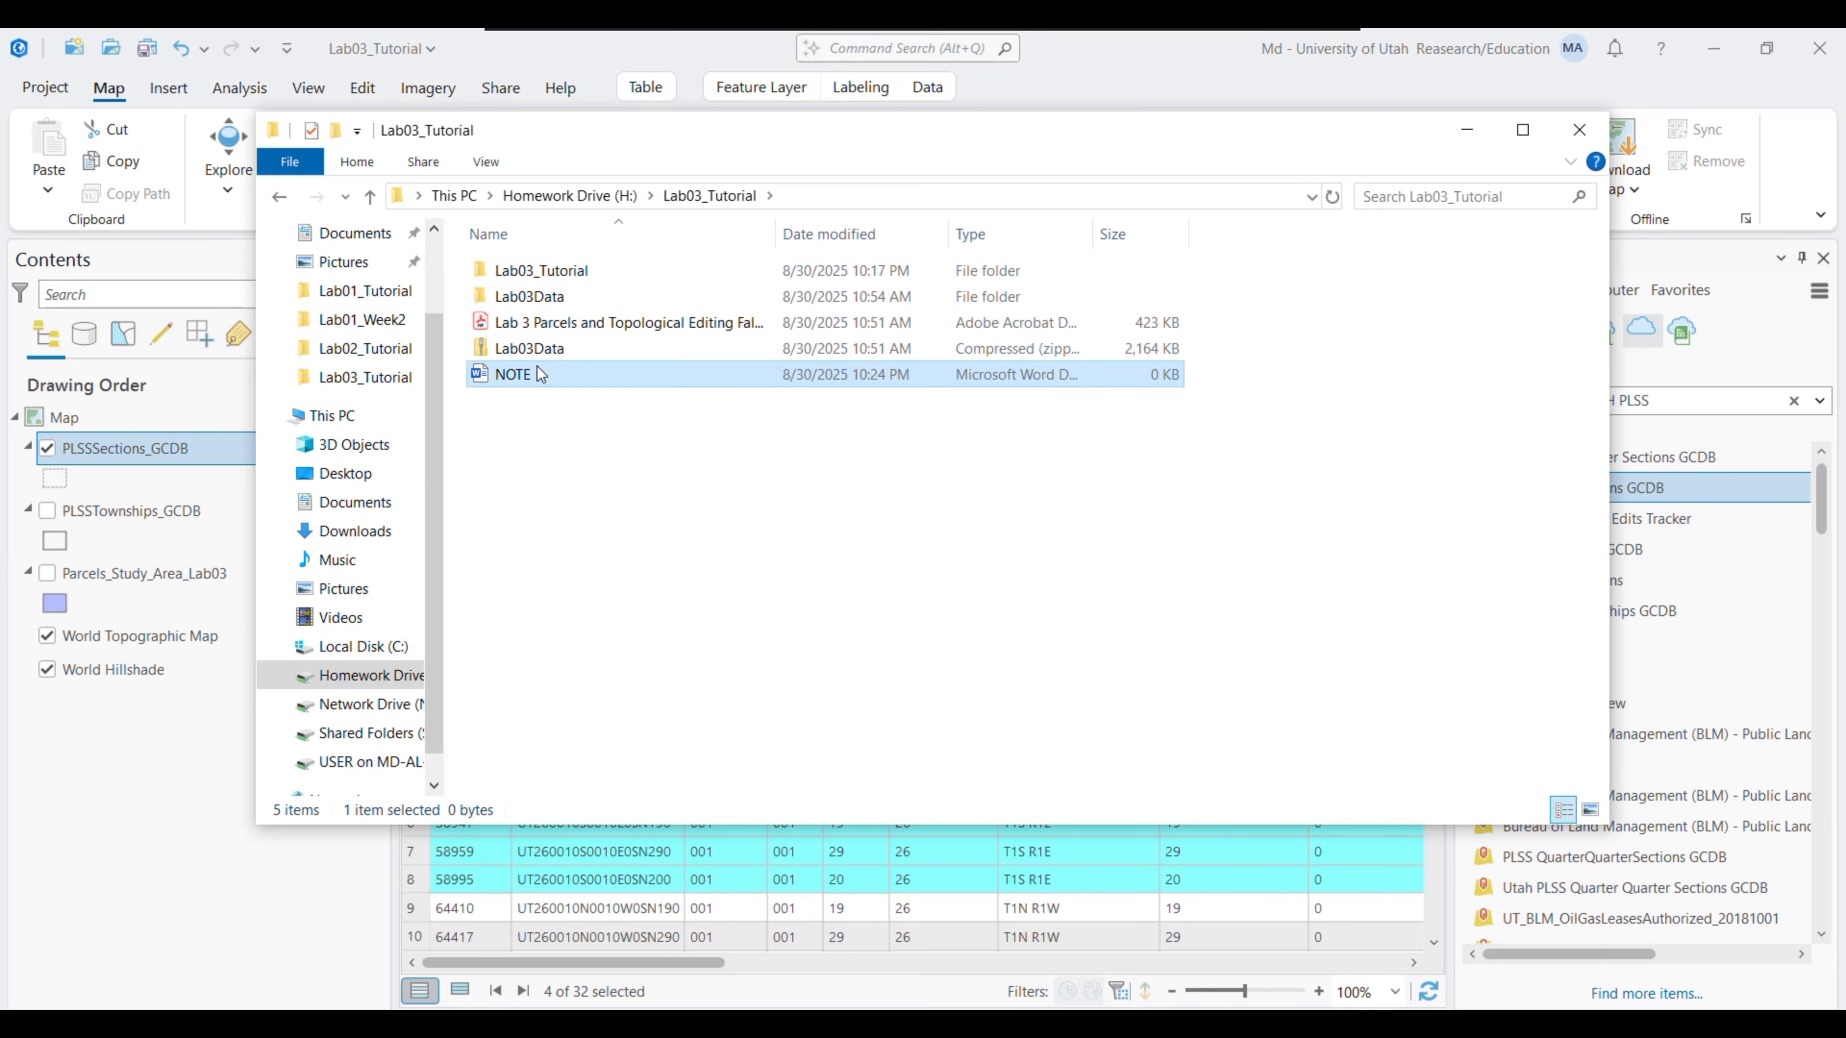
pyautogui.doubleClick(538, 374)
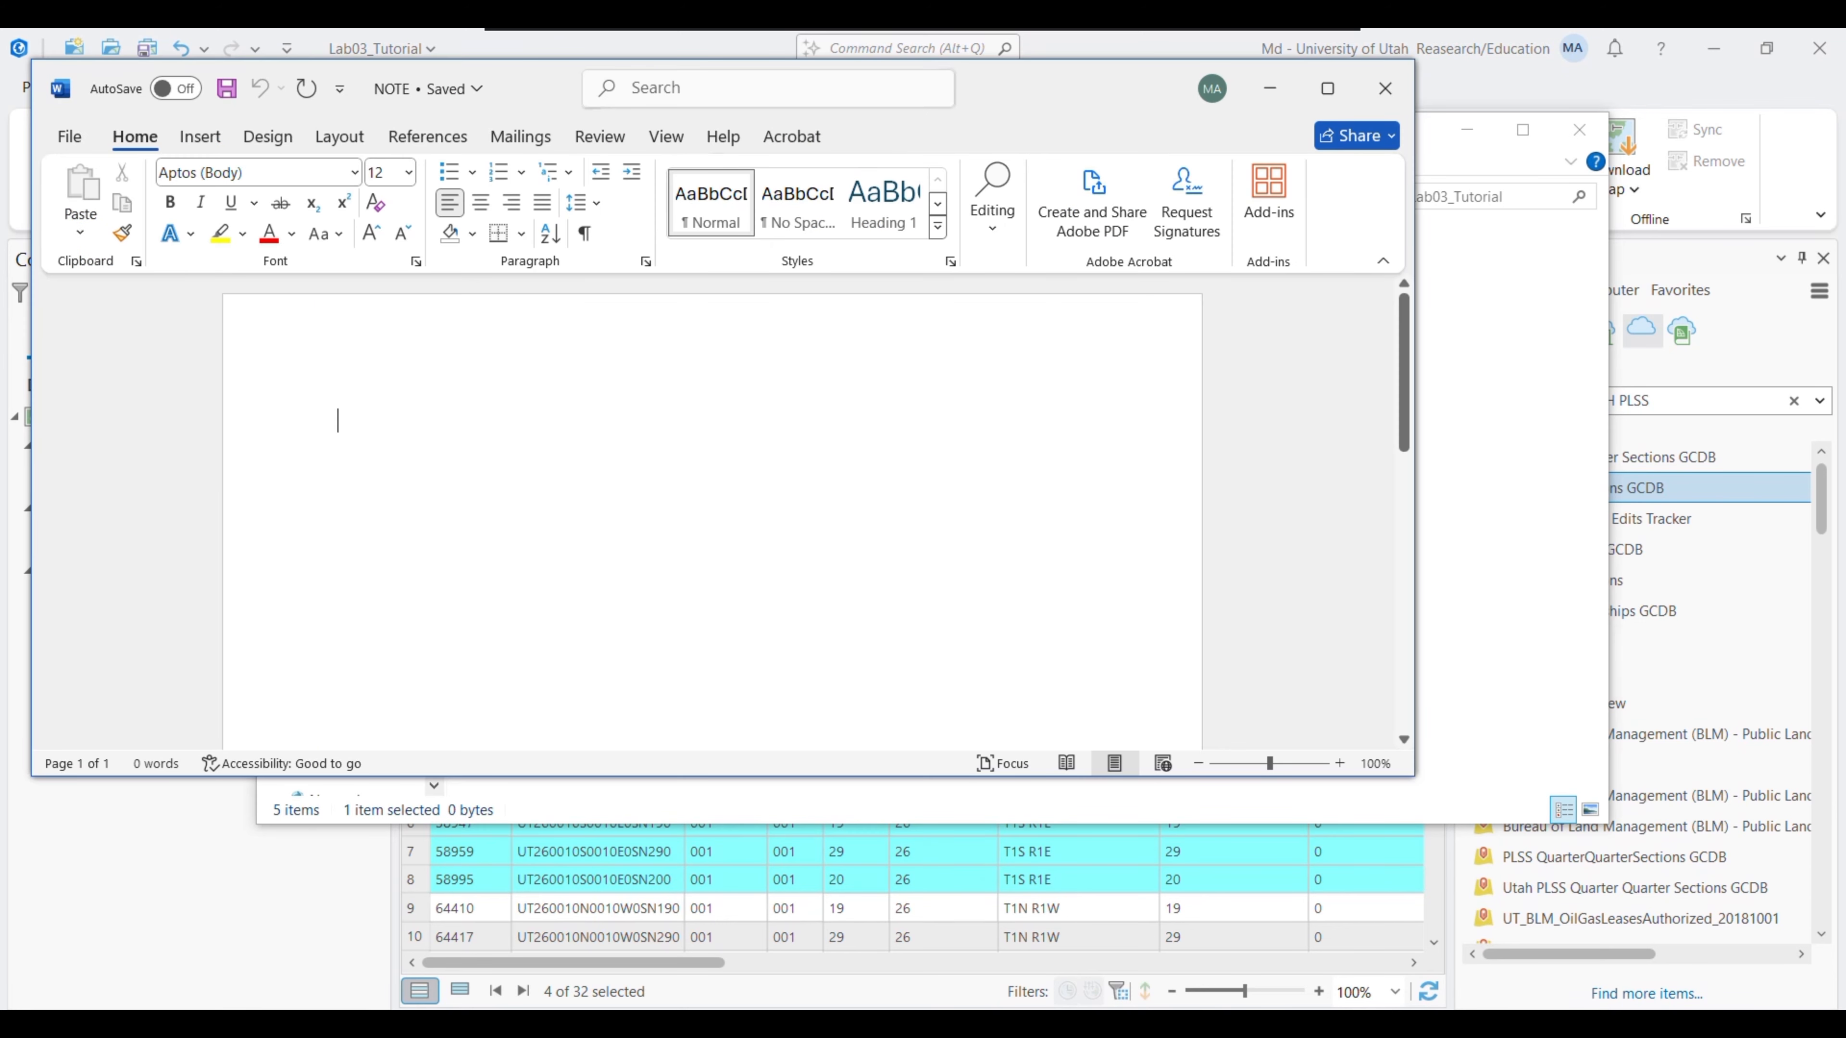
# Copy the First Division Identifier UT260010S0010E0SN300 from the selected section 30 record in ArcGIS Pro into the NOTE Word document
pyautogui.moveTo(918, 1024)
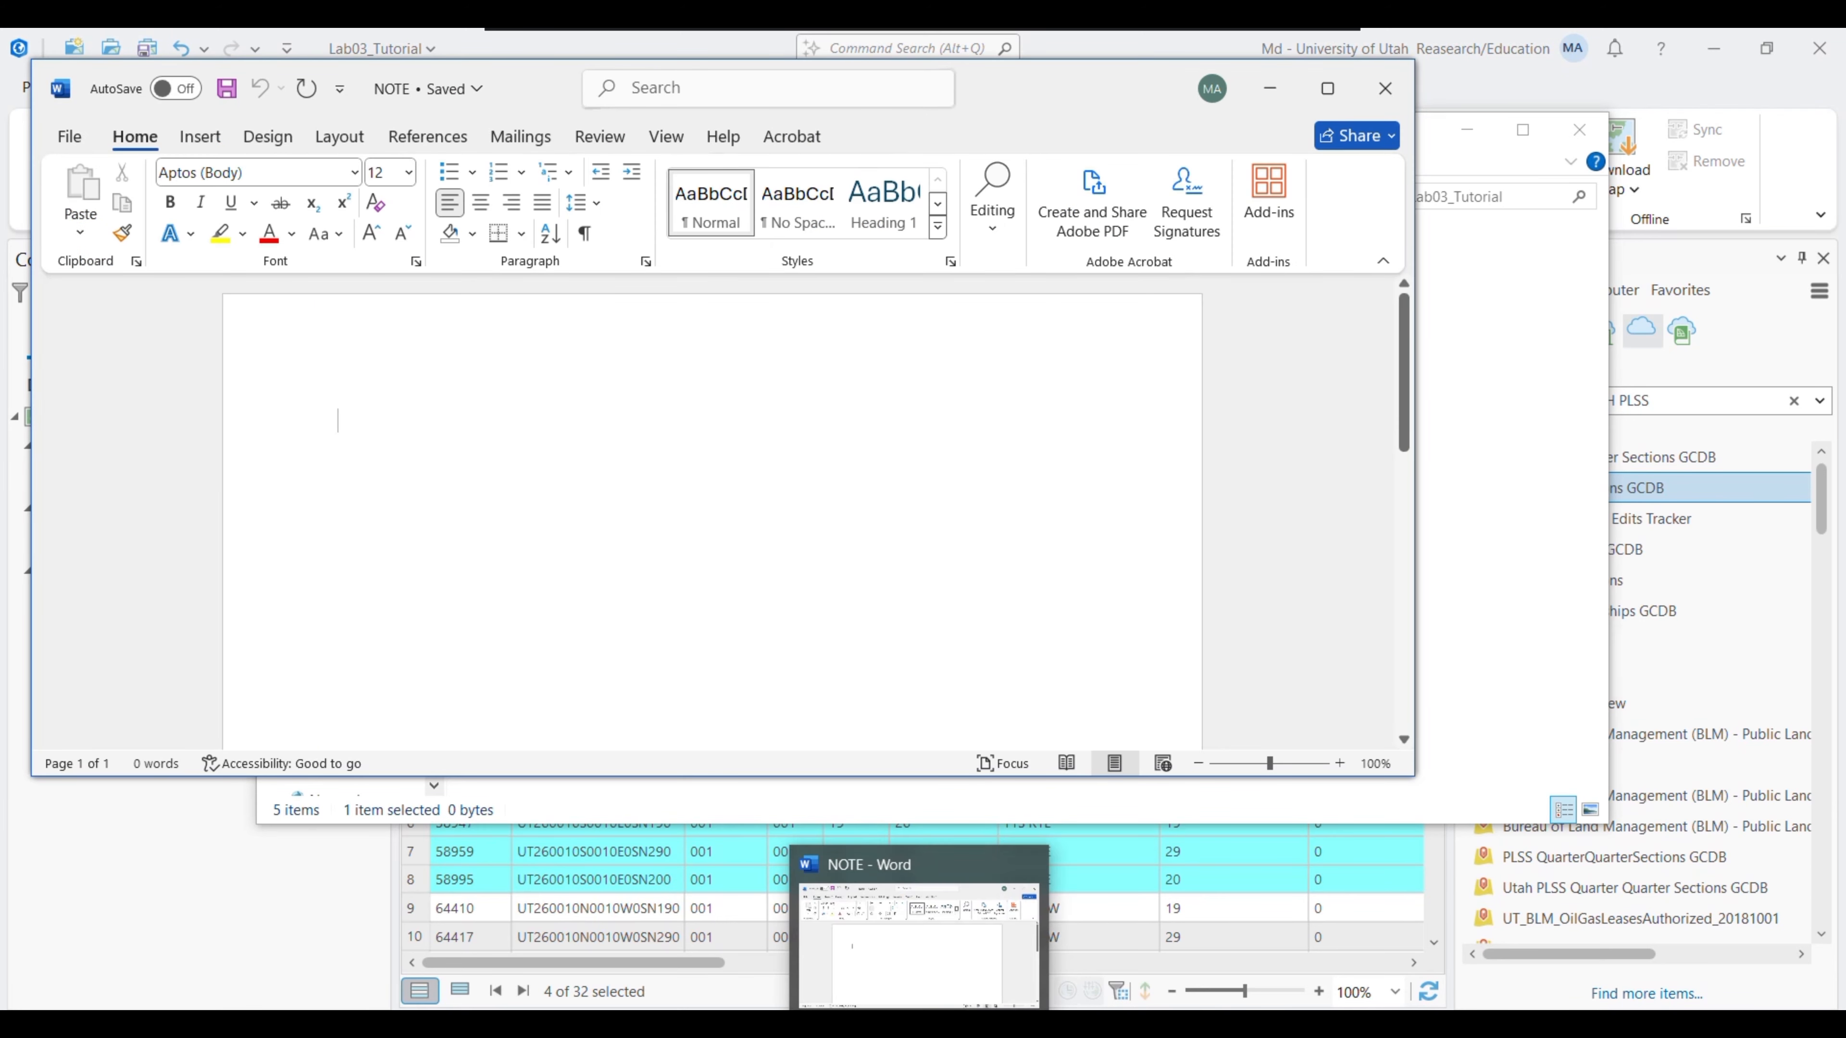
pyautogui.moveTo(740, 1024)
pyautogui.click(734, 972)
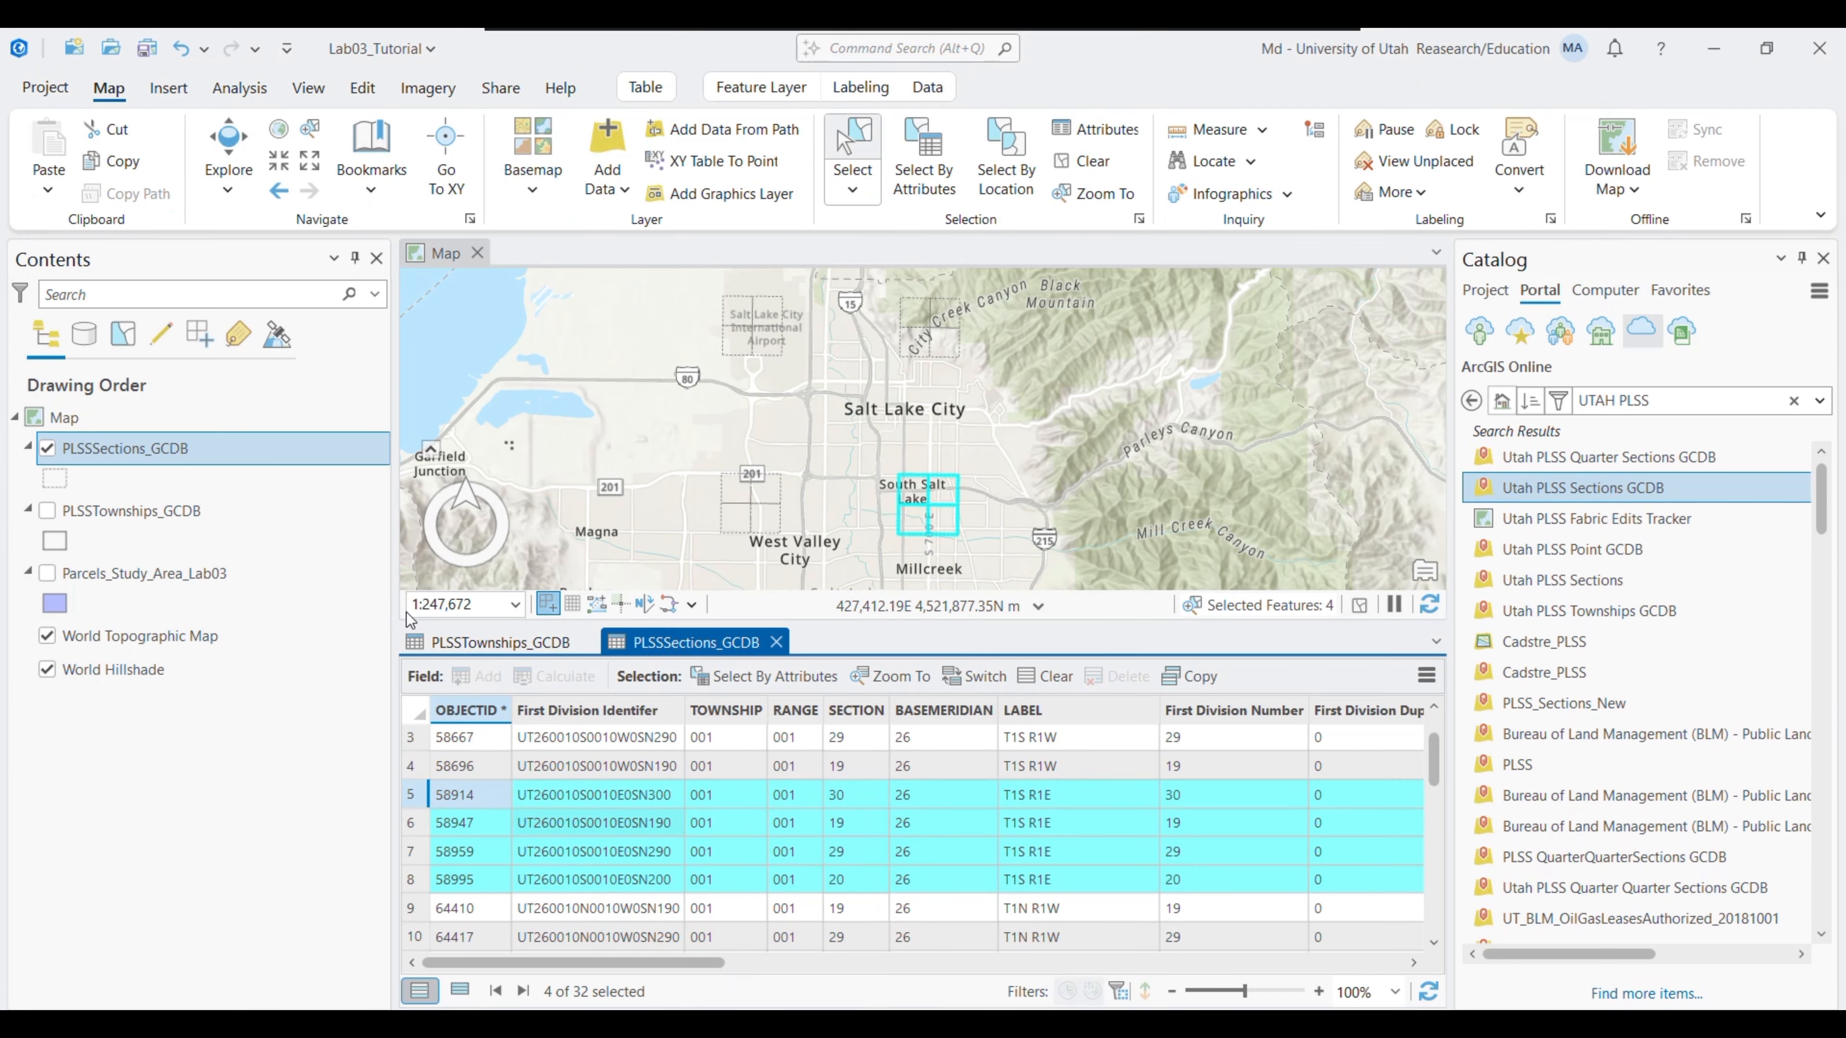
pyautogui.click(602, 796)
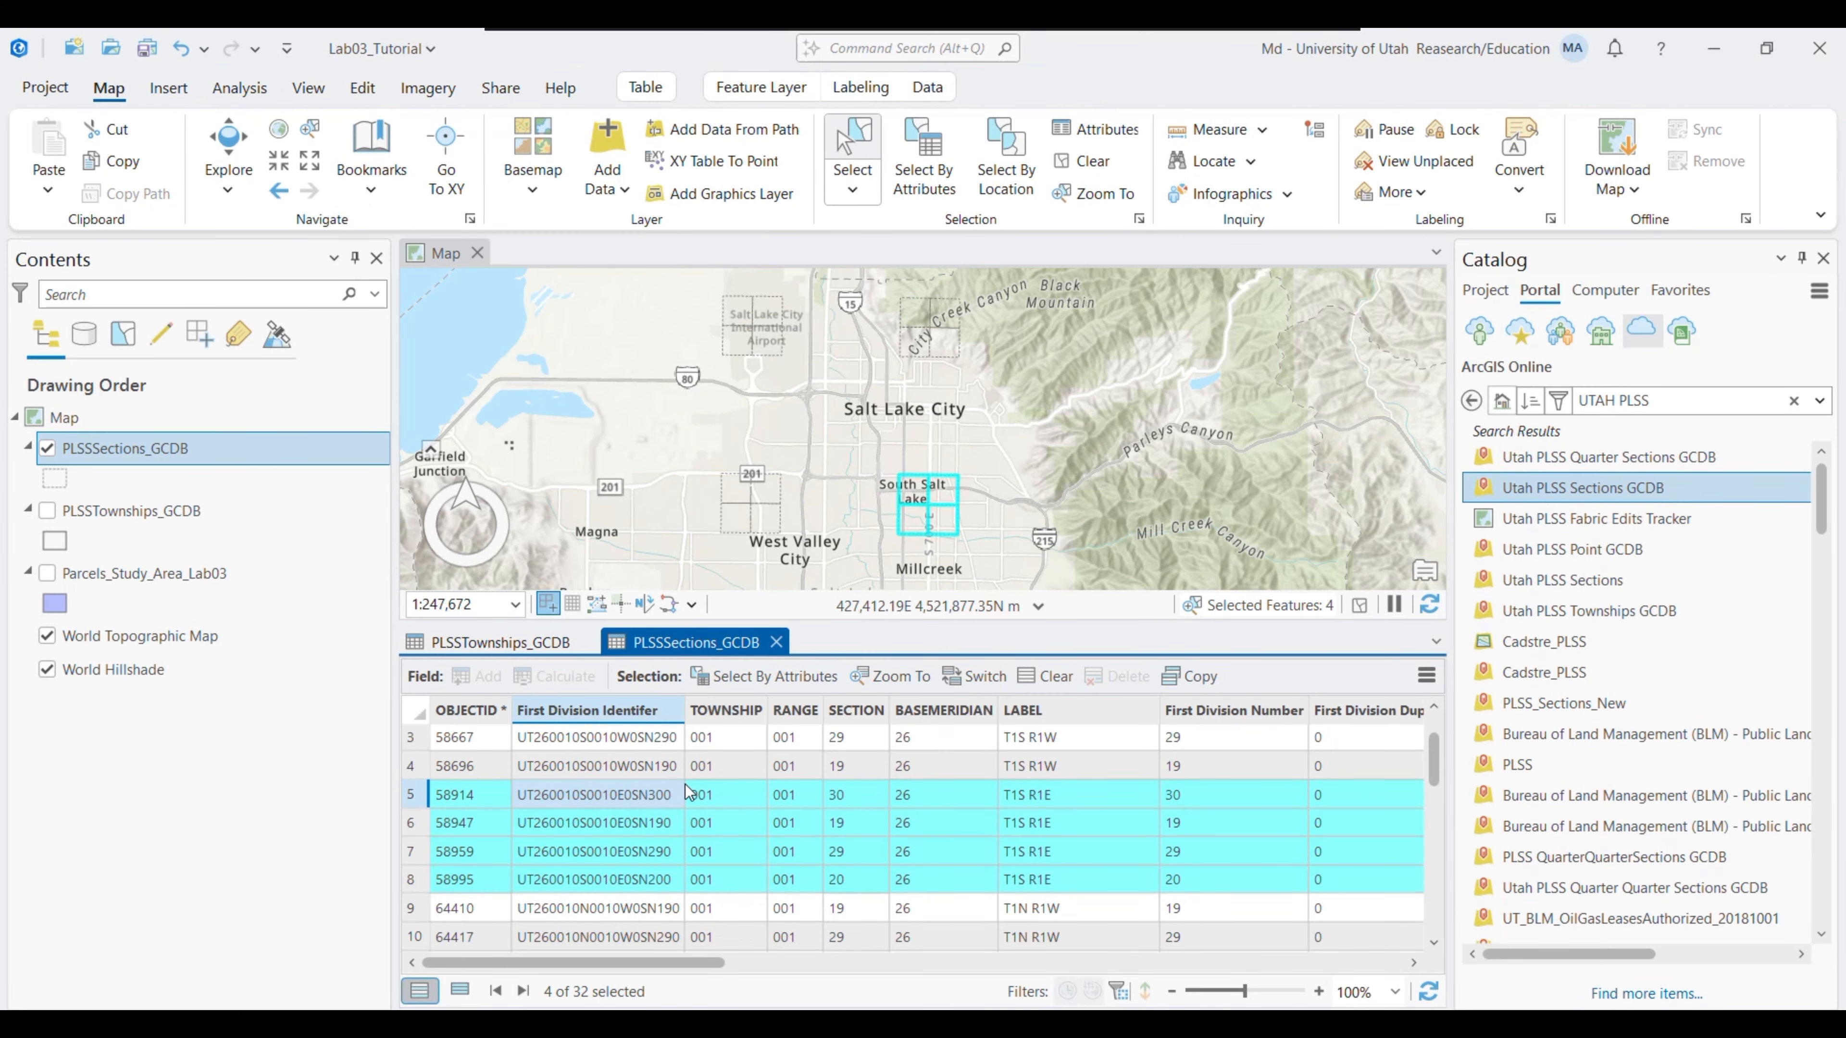
pyautogui.click(981, 1024)
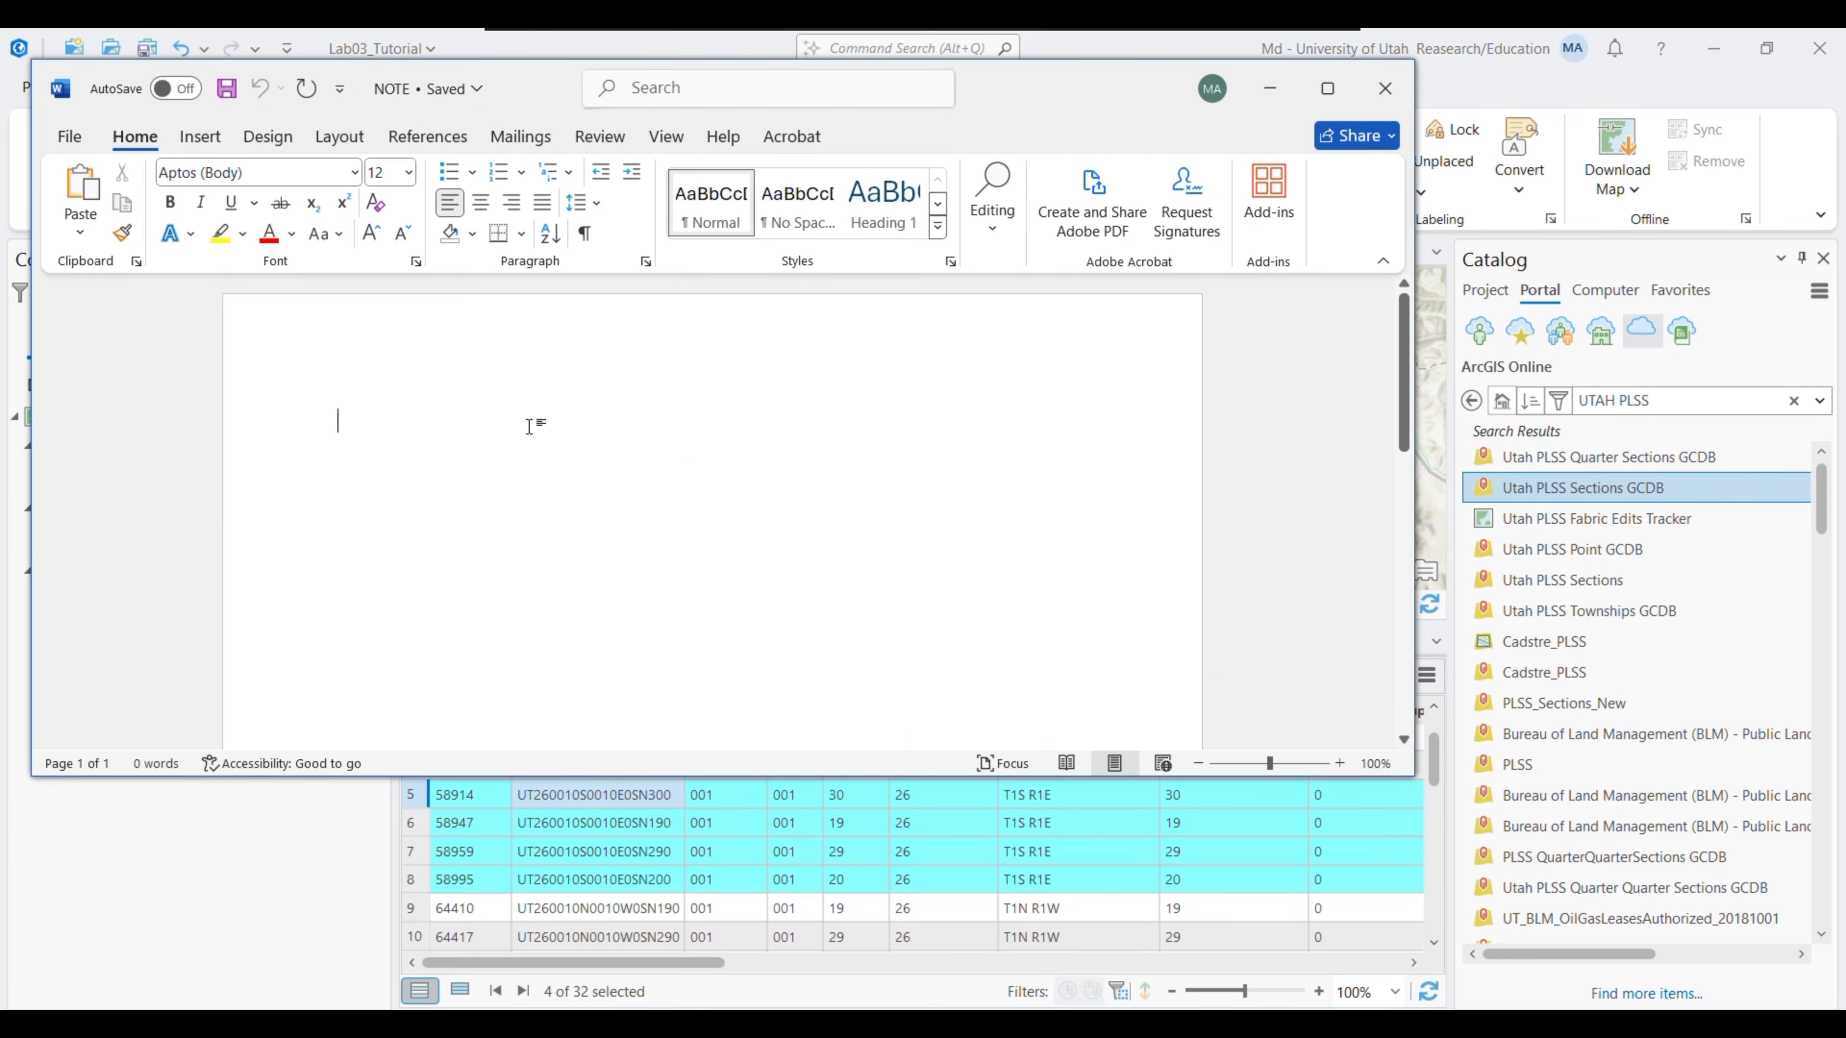
pyautogui.write('UT260010S0010E0SN300')
# Copy the First Division Identifer UT260010S0010E0SN190 from the selected section 19 record in ArcGIS Pro into the NOTE Word document
pyautogui.rightClick(588, 827)
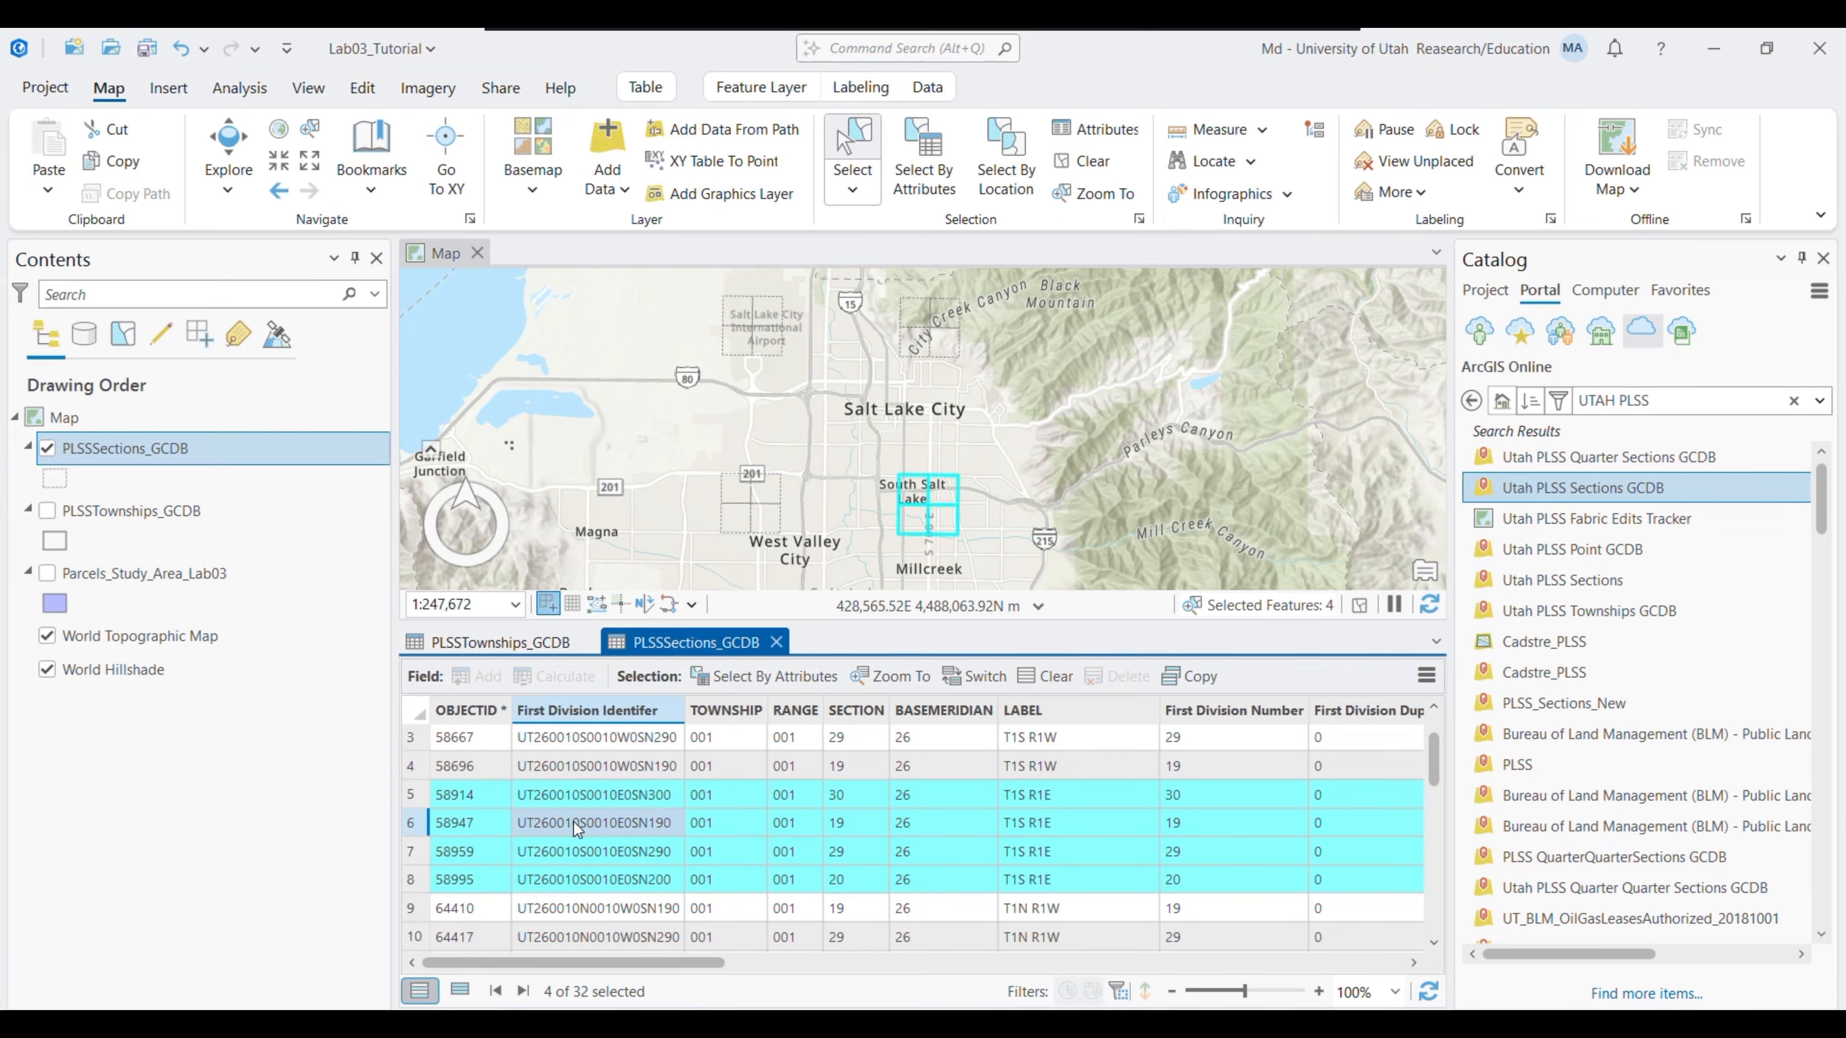
pyautogui.click(603, 808)
pyautogui.click(922, 1024)
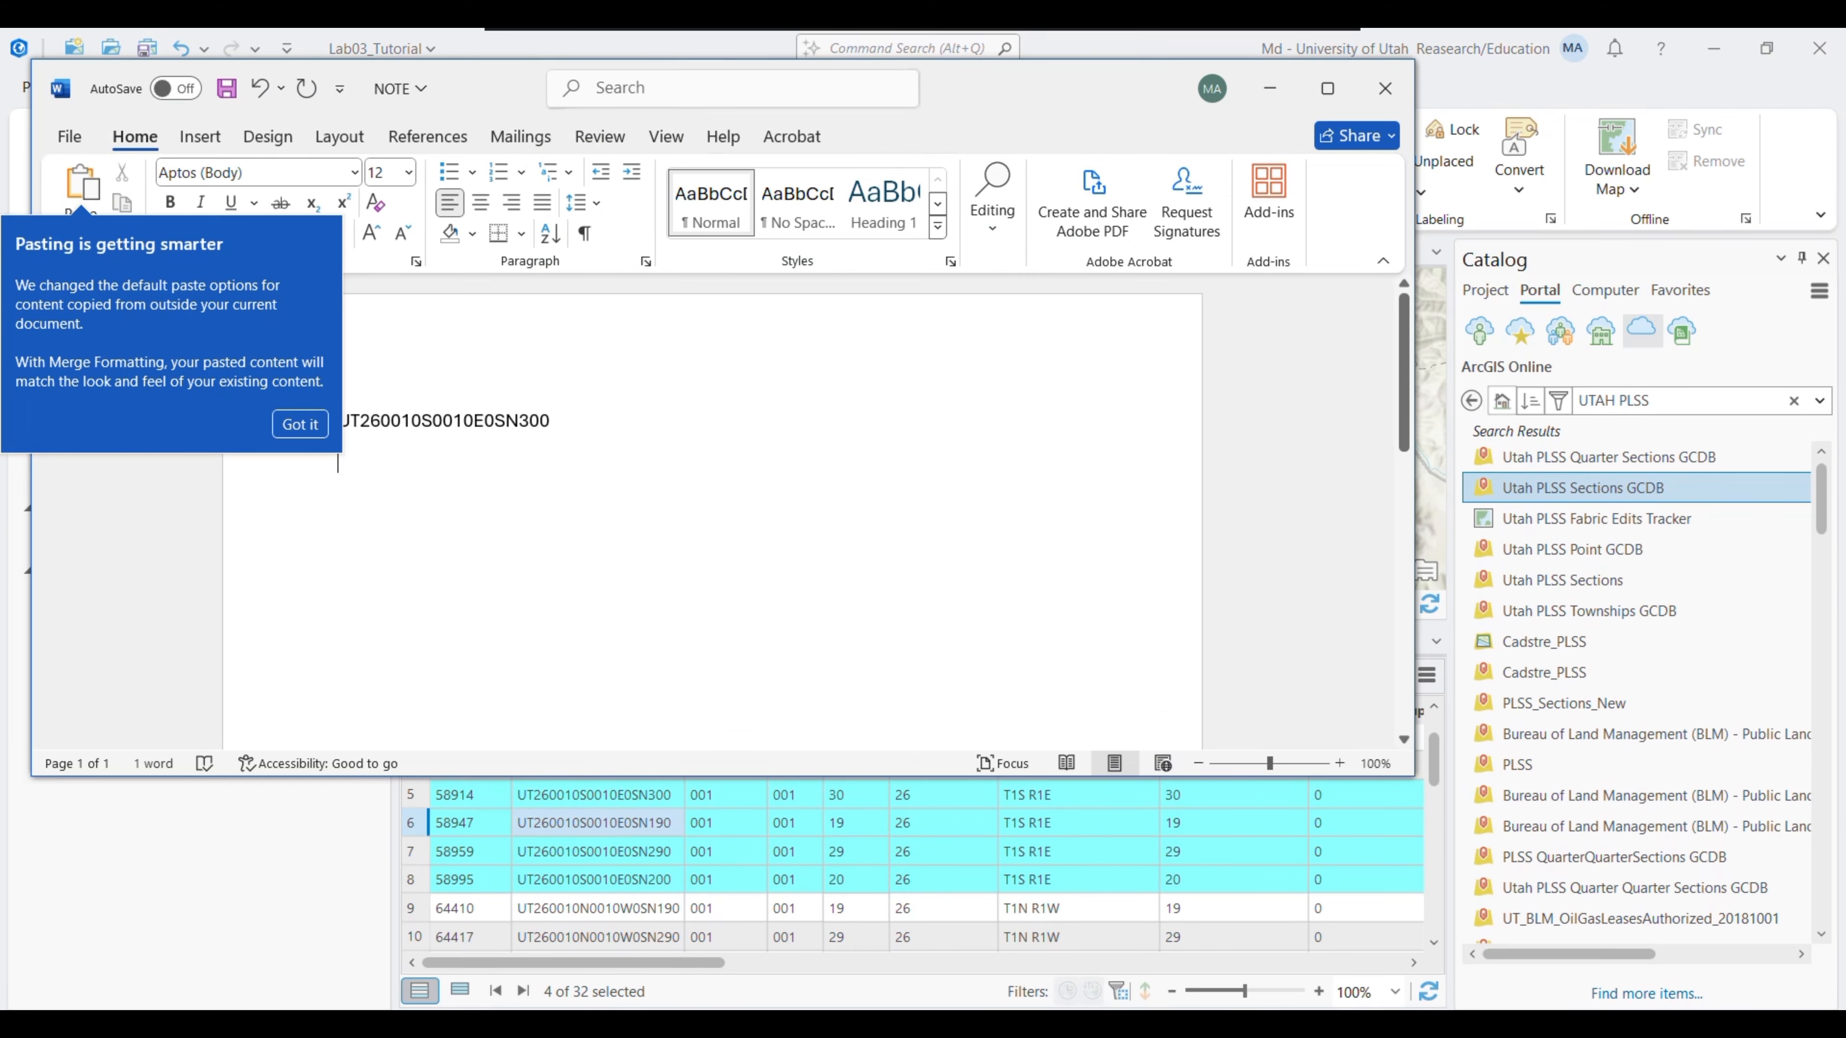
pyautogui.hotkey('ctrl', 'v')
# Copy the First Division Identifer UT260010S0010E0SN290 from the selected section 29 record onto a new line of the NOTE document
pyautogui.click(608, 849)
pyautogui.rightClick(609, 850)
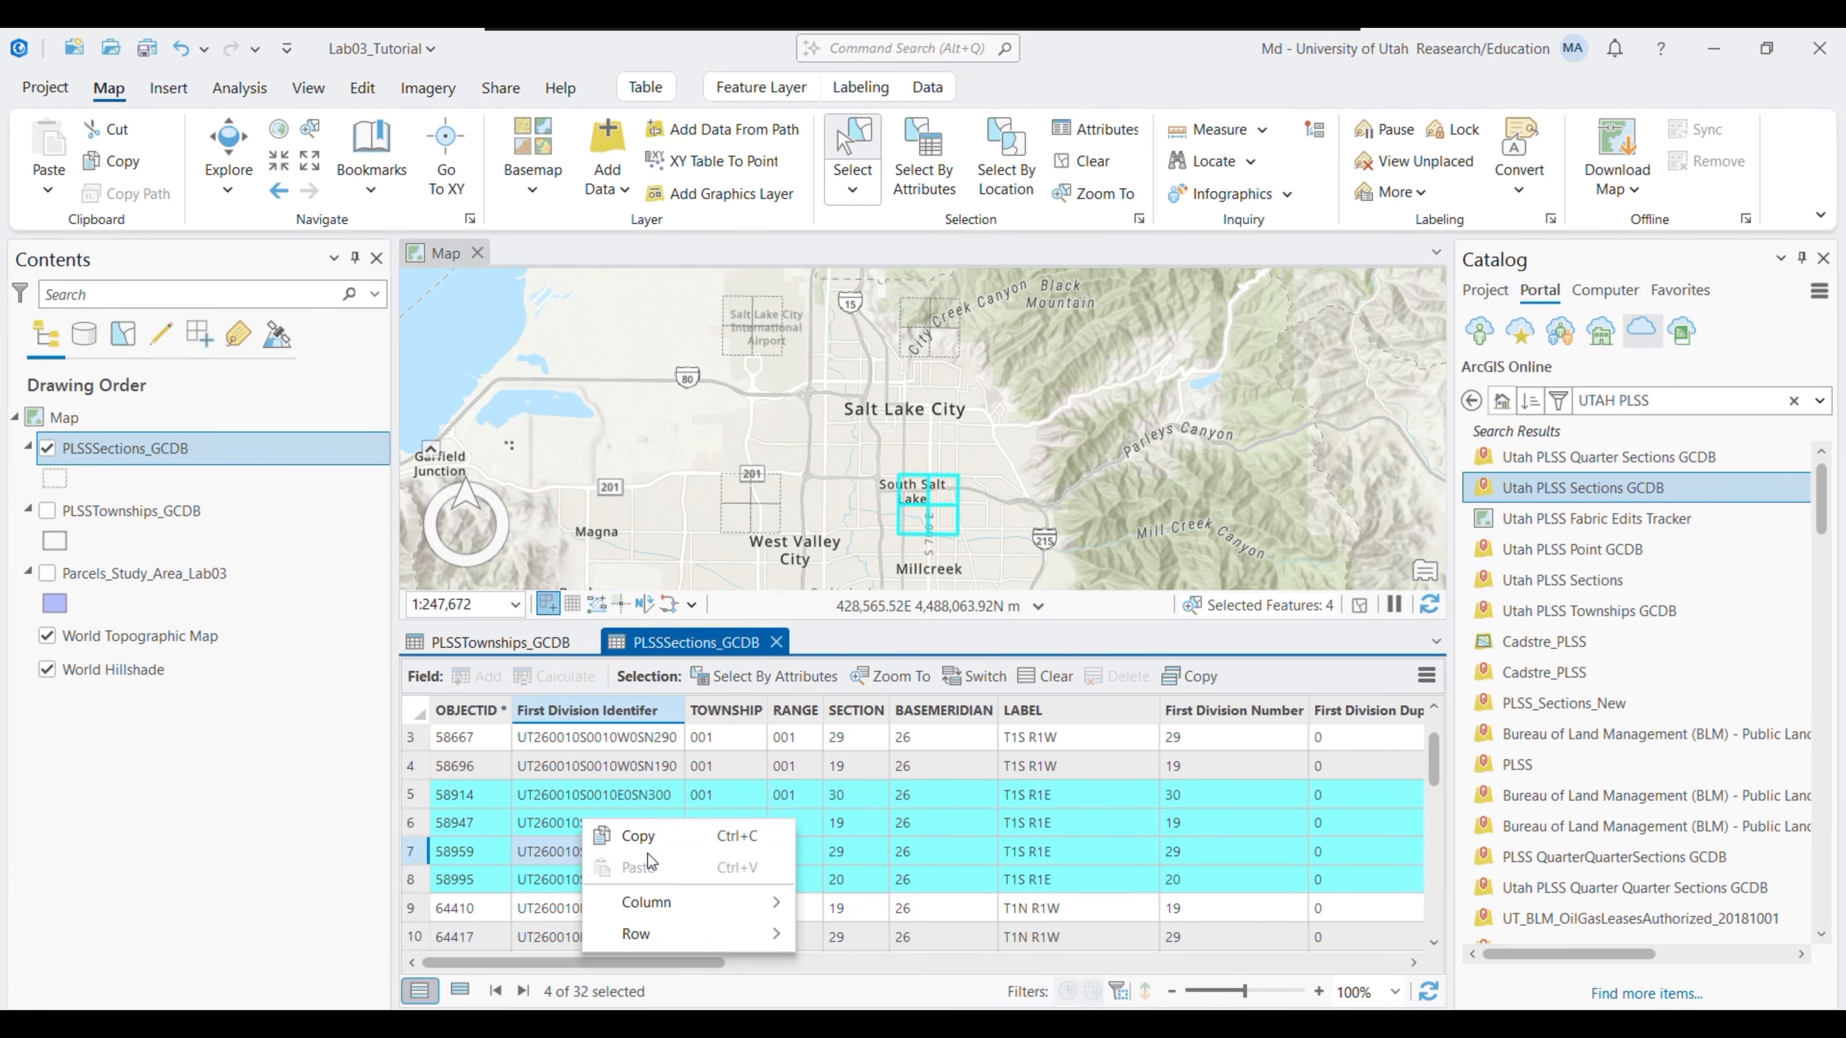
pyautogui.click(639, 835)
pyautogui.click(922, 1024)
pyautogui.click(401, 516)
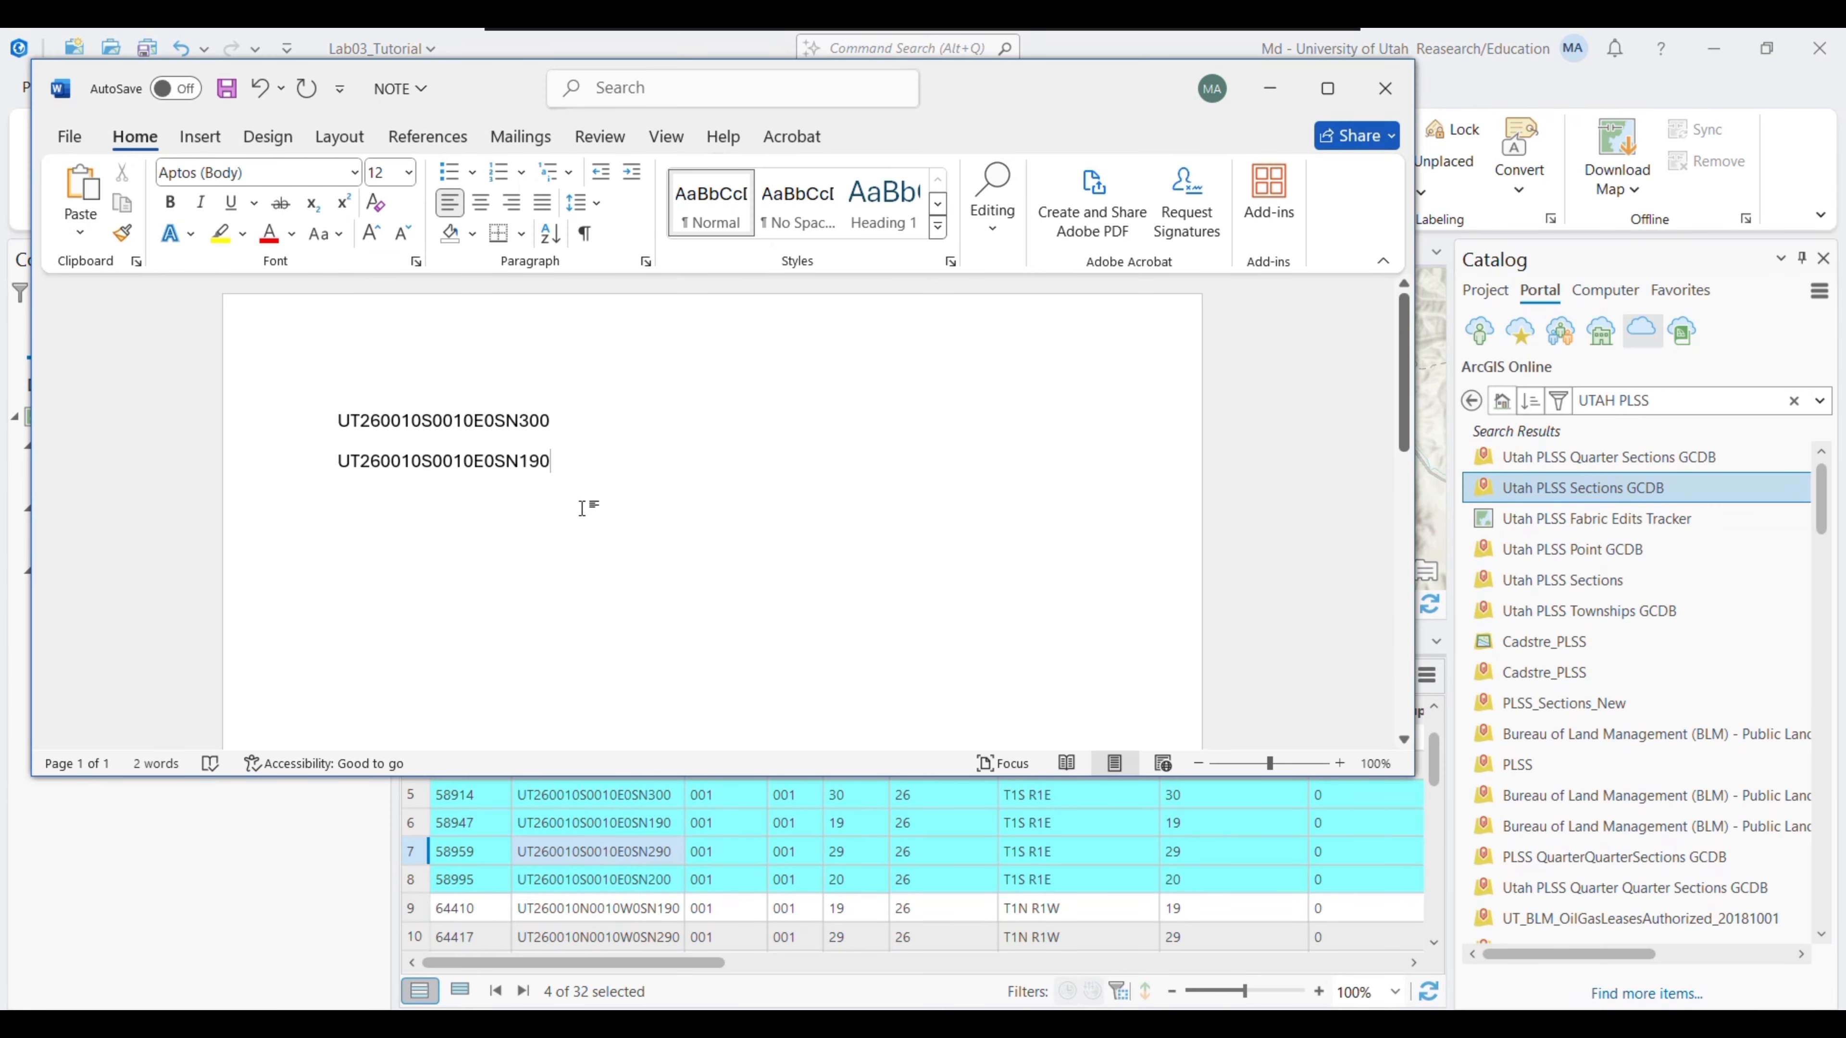
pyautogui.press('Return')
pyautogui.hotkey('ctrl', 'v')
pyautogui.click(921, 1024)
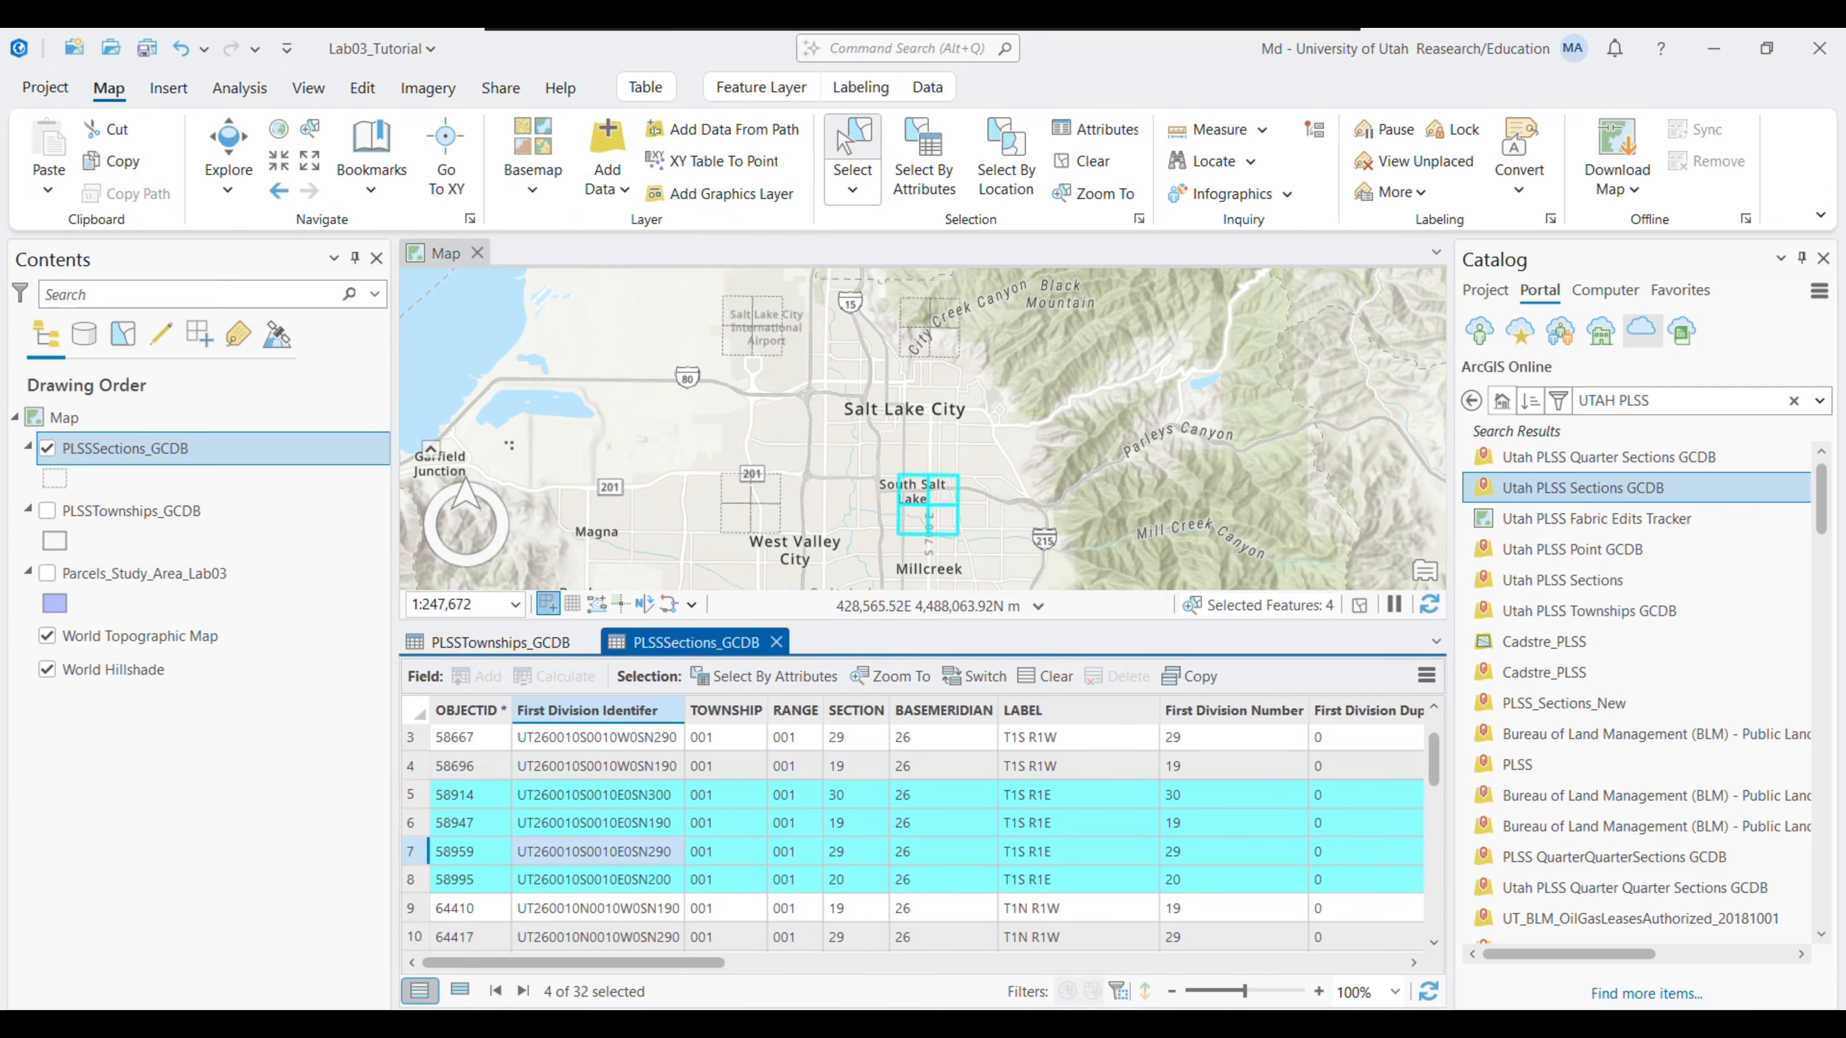
# Copy the First Division Identifer UT260010S0010E0SN200 from the selected section 20 record onto a new line of the NOTE document
pyautogui.click(922, 1024)
pyautogui.click(600, 878)
pyautogui.rightClick(600, 878)
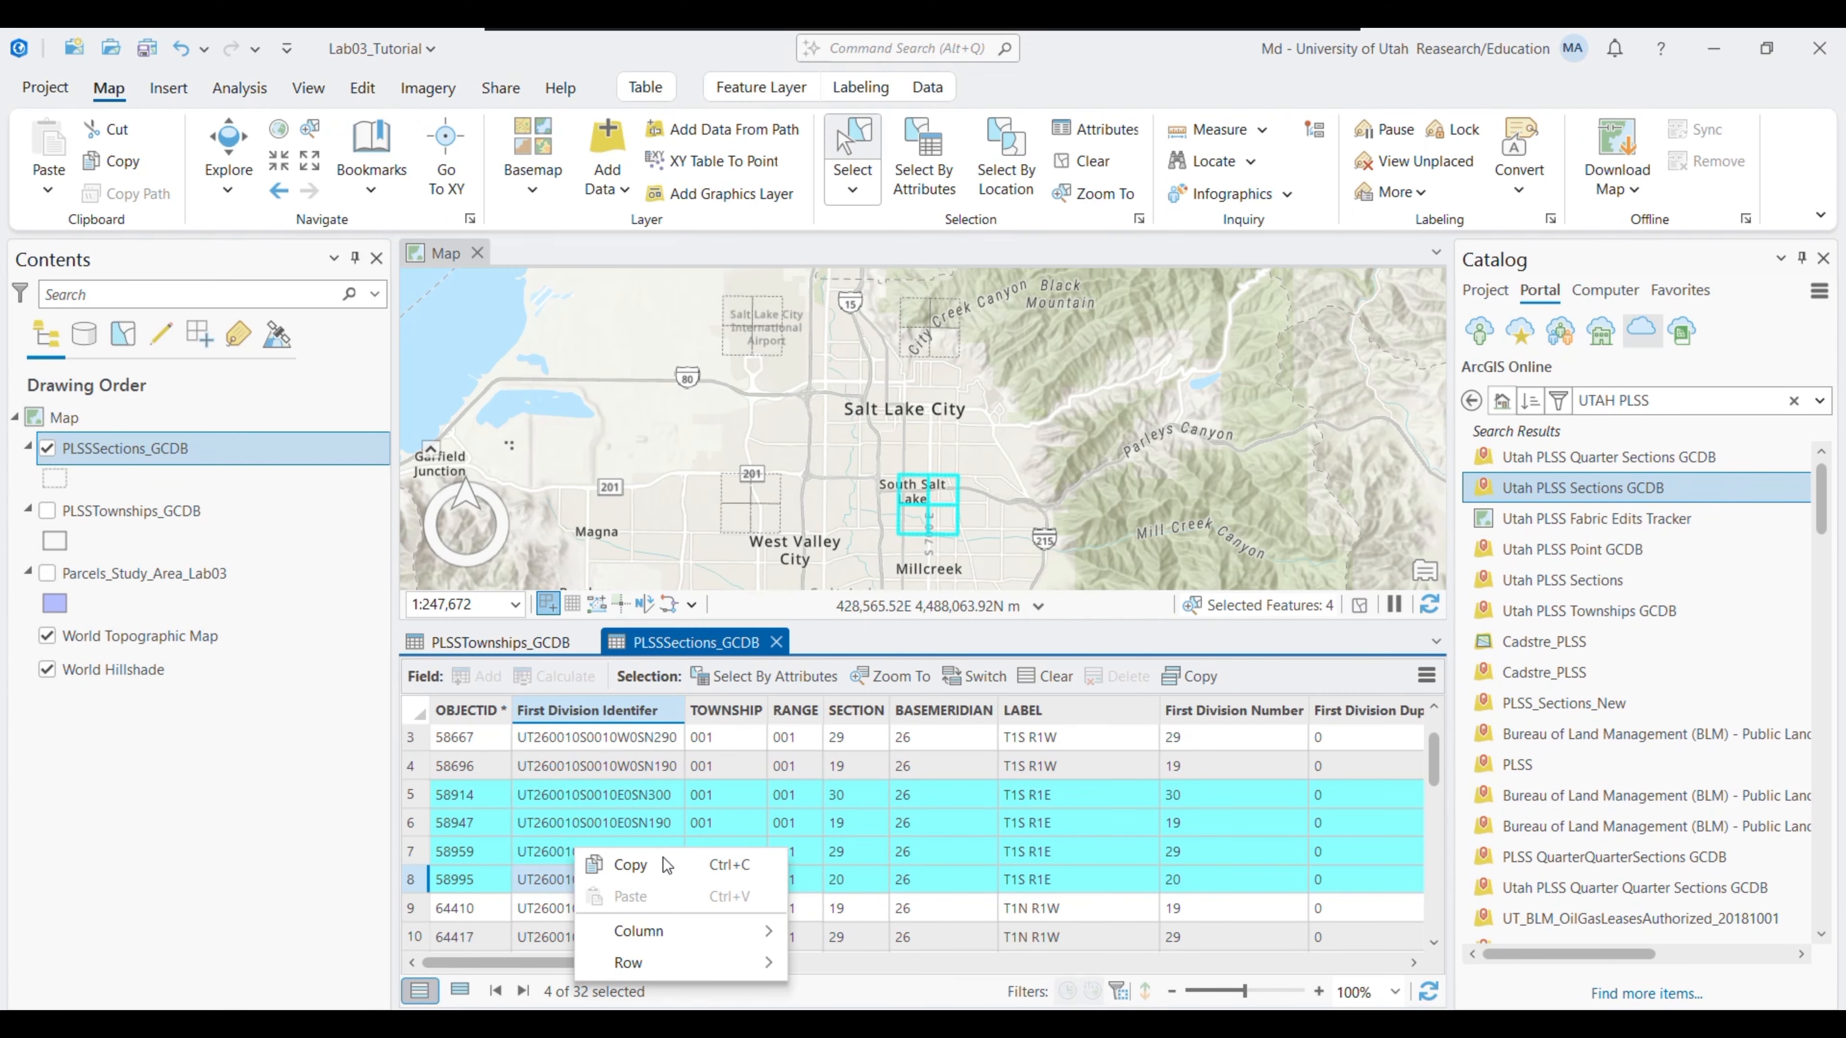
pyautogui.click(664, 861)
pyautogui.click(922, 1024)
pyautogui.press('Return')
pyautogui.hotkey('ctrl', 'v')
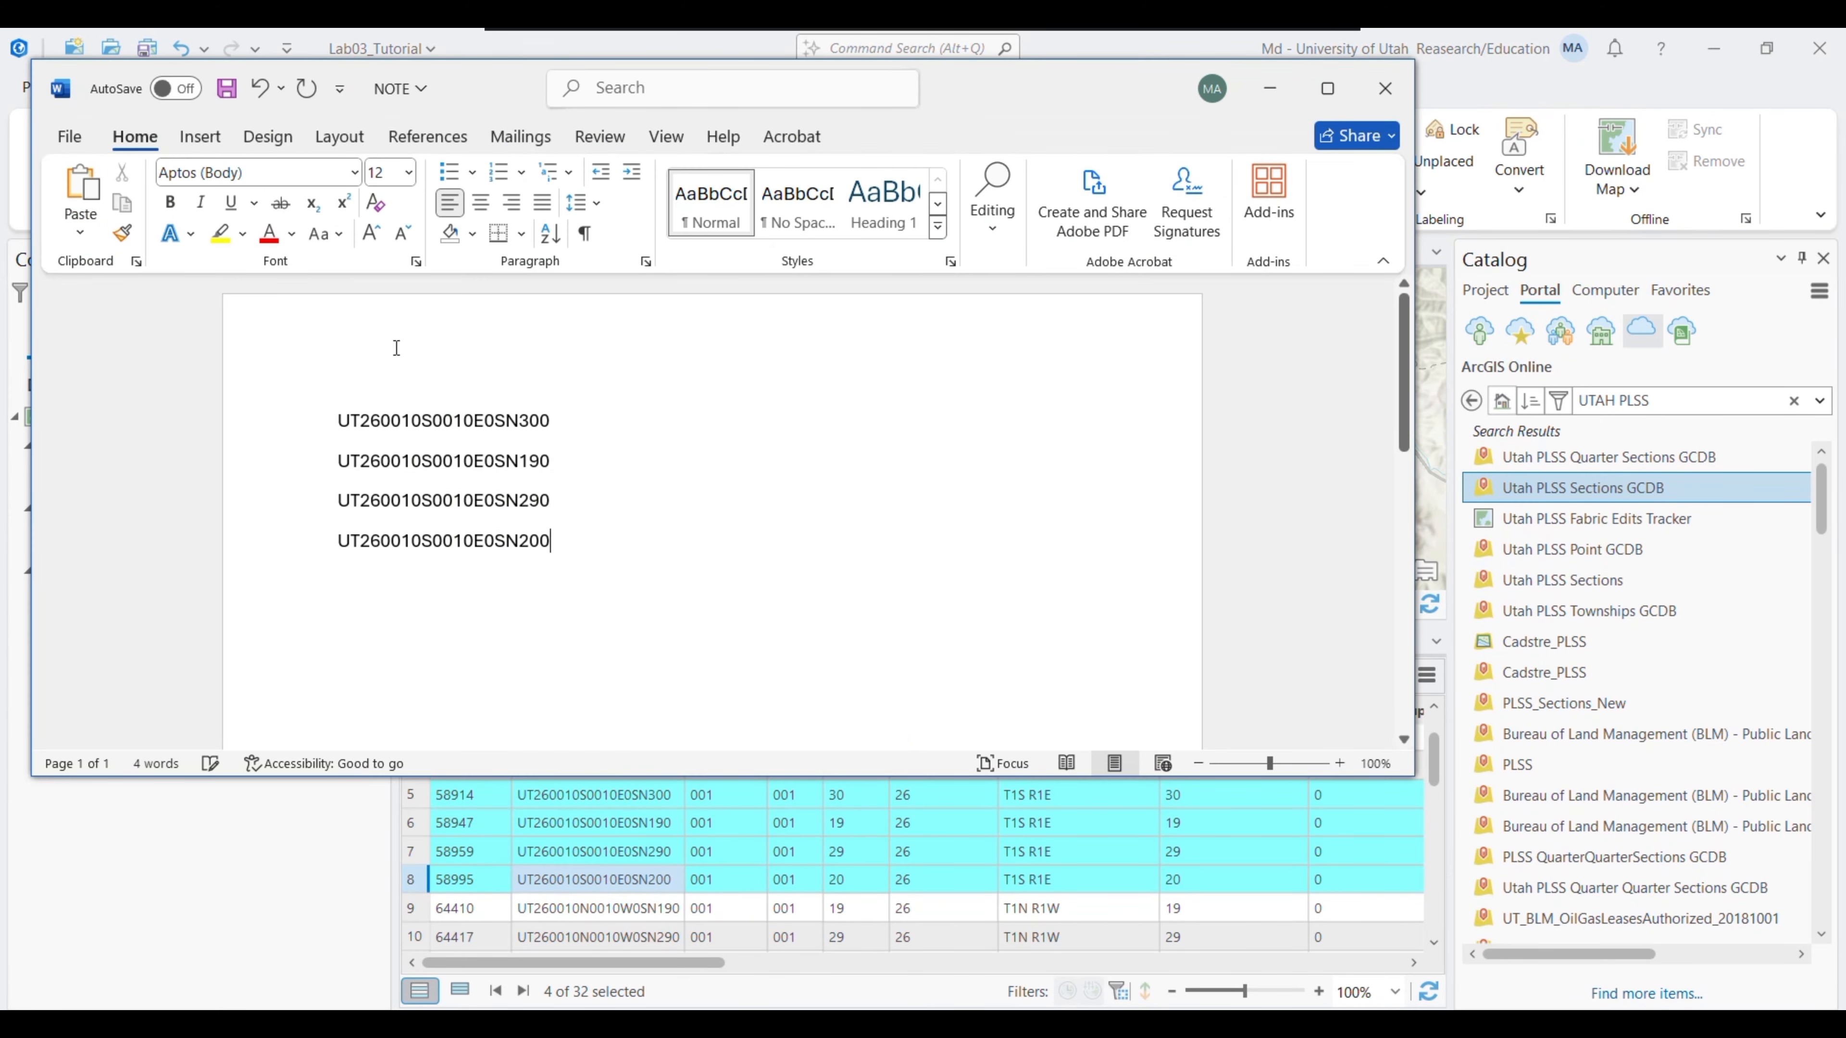
# In ArcGIS Pro, add an And clause with First Division Identifer and the includes operator to Query 1 of the PLSSSections_GCDB layer
pyautogui.click(614, 983)
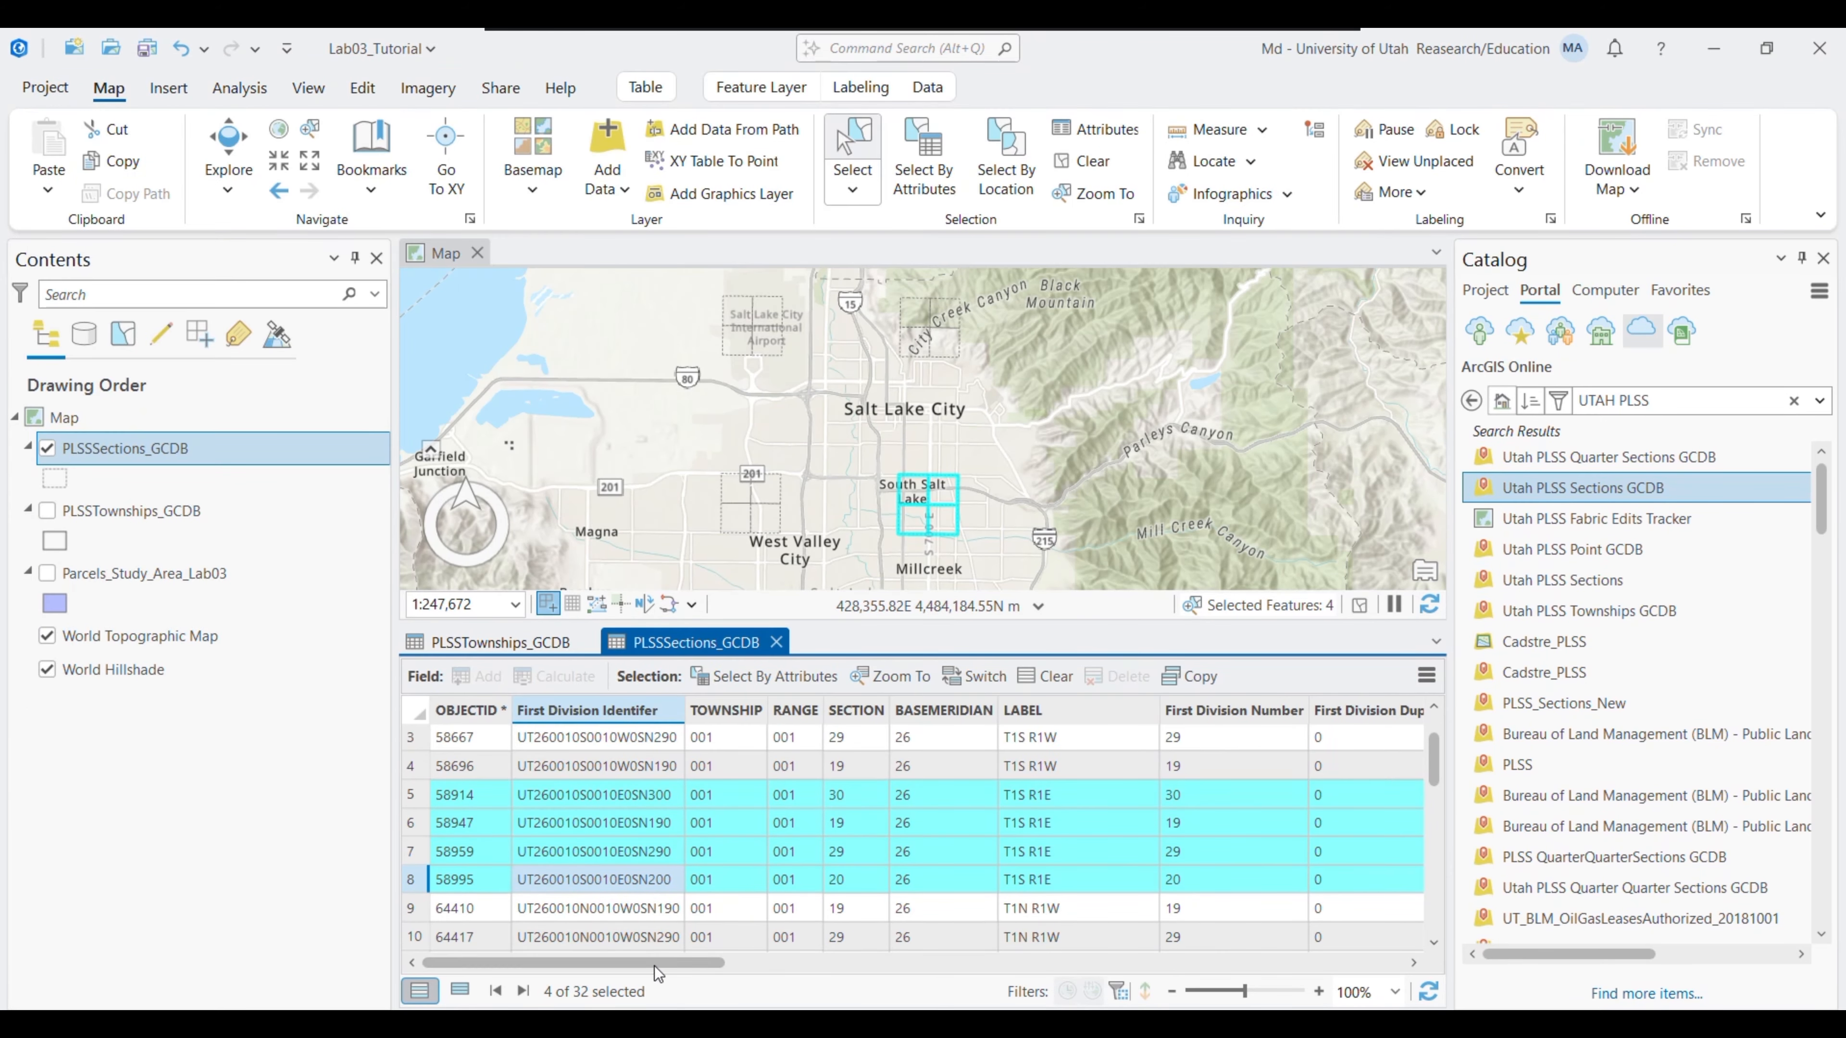
pyautogui.moveTo(657, 973); pyautogui.dragTo(976, 973)
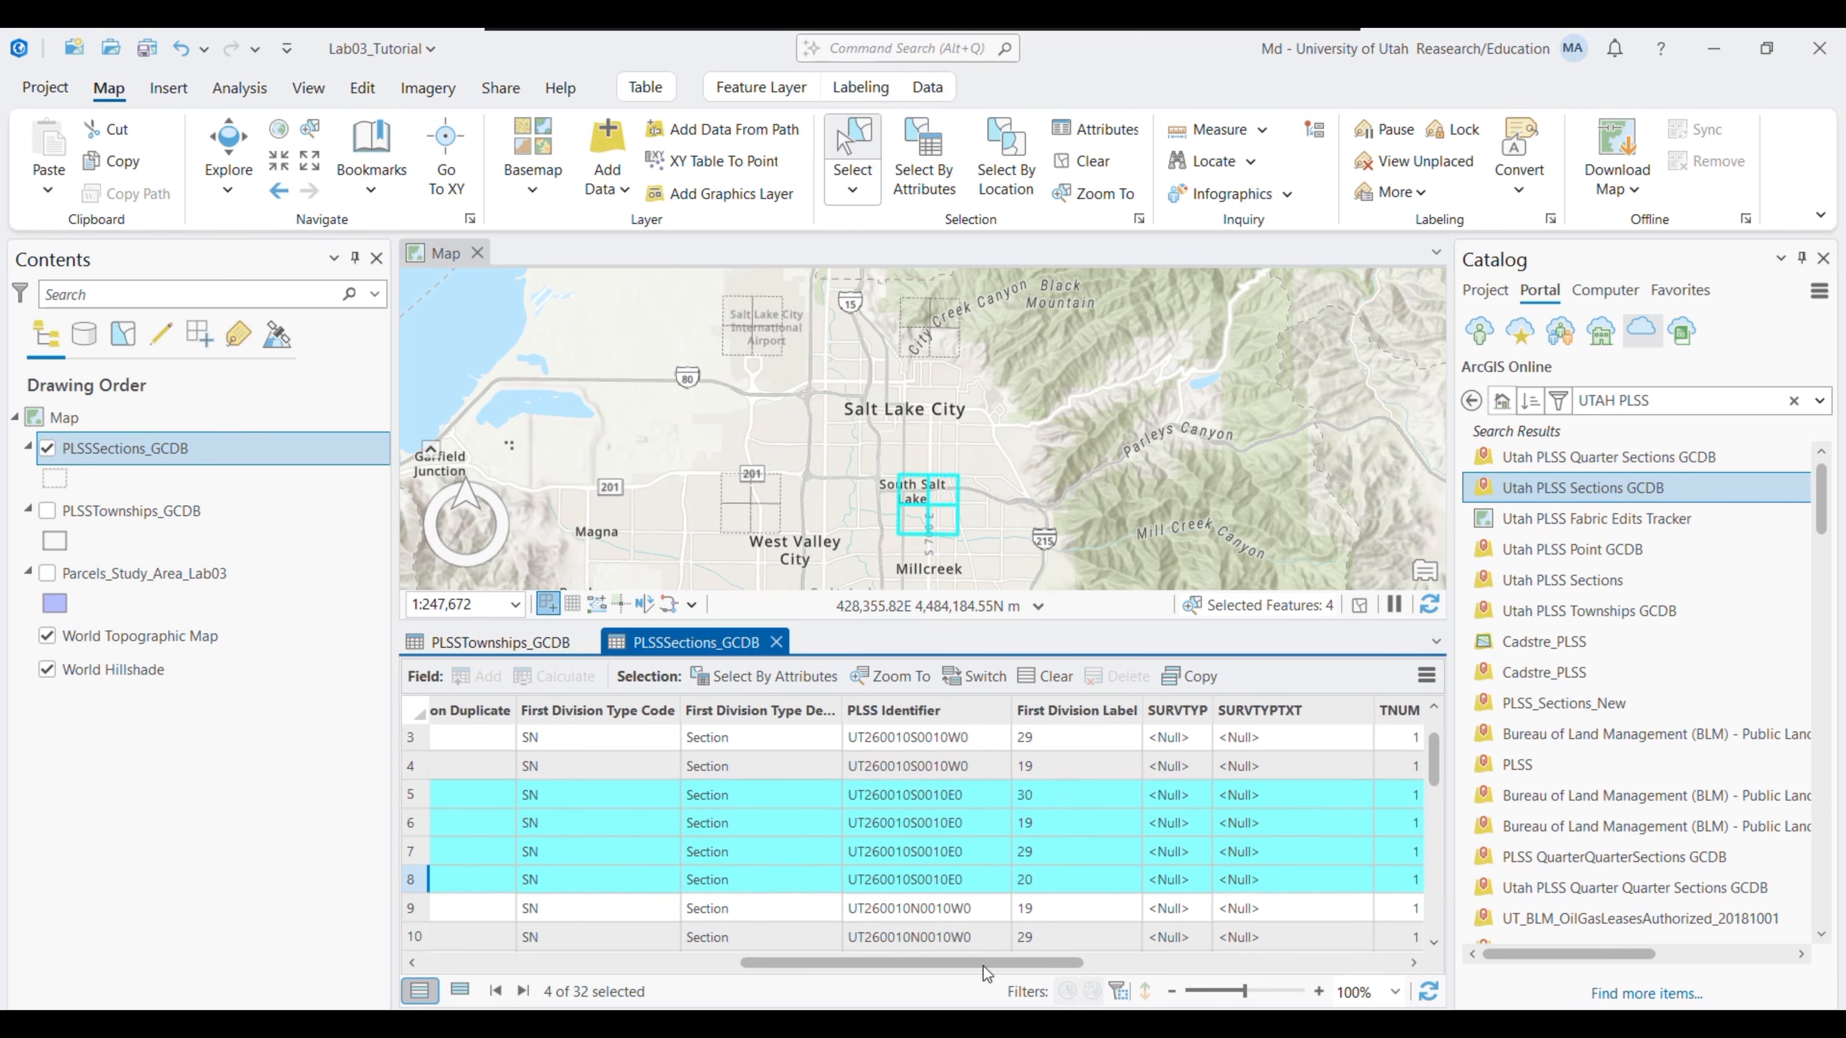
pyautogui.moveTo(984, 967); pyautogui.dragTo(663, 967)
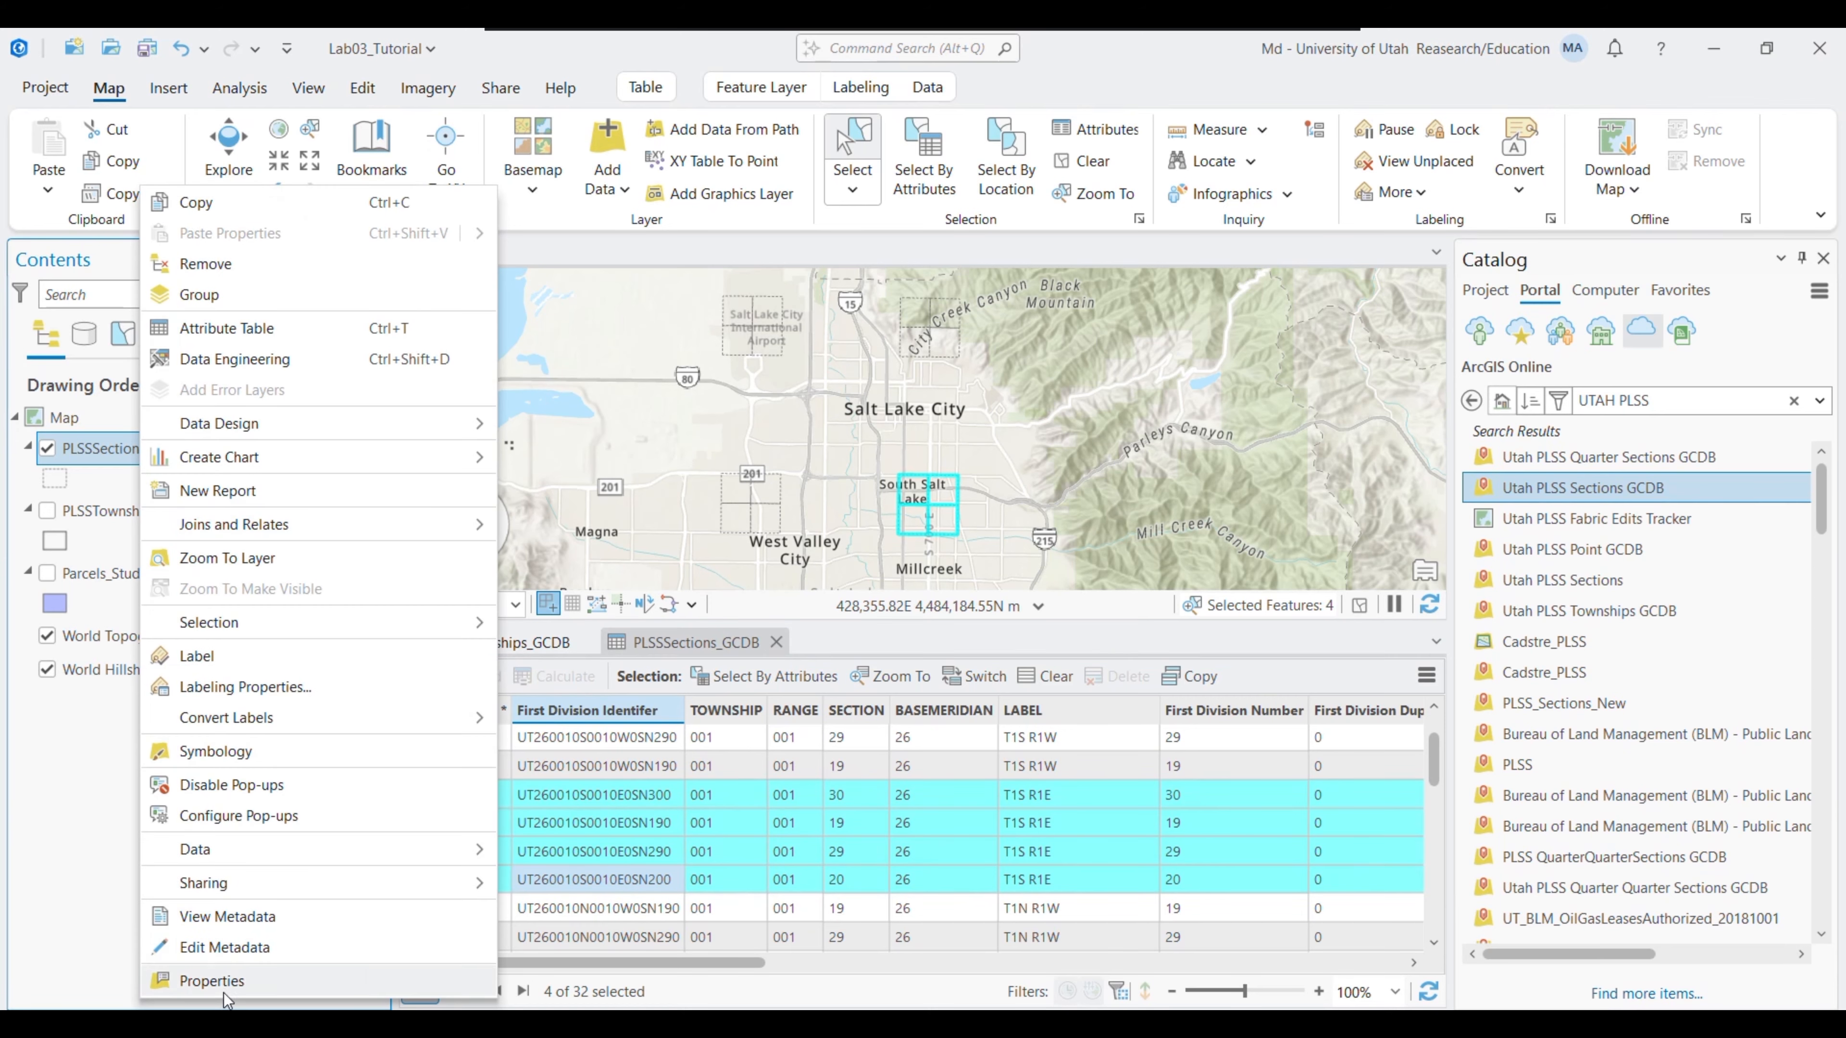
pyautogui.click(212, 981)
pyautogui.click(1311, 469)
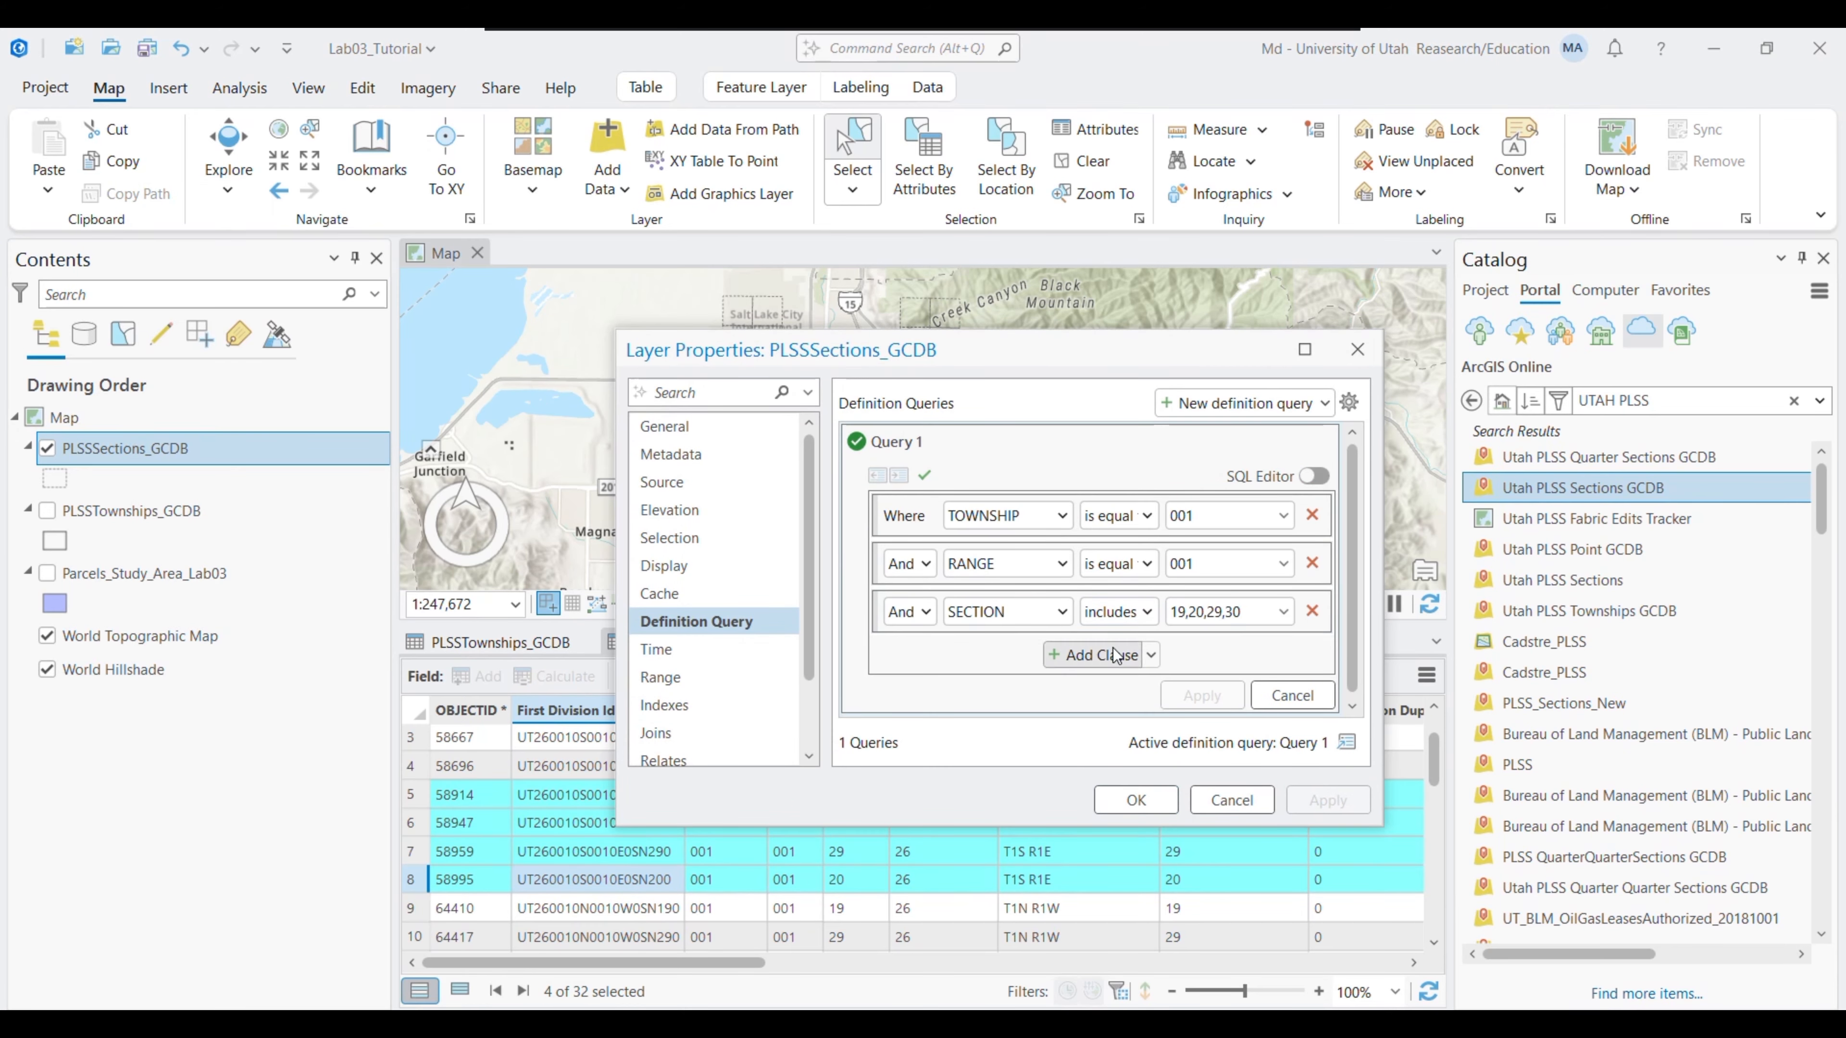
pyautogui.click(1098, 654)
pyautogui.click(1014, 661)
pyautogui.click(1019, 712)
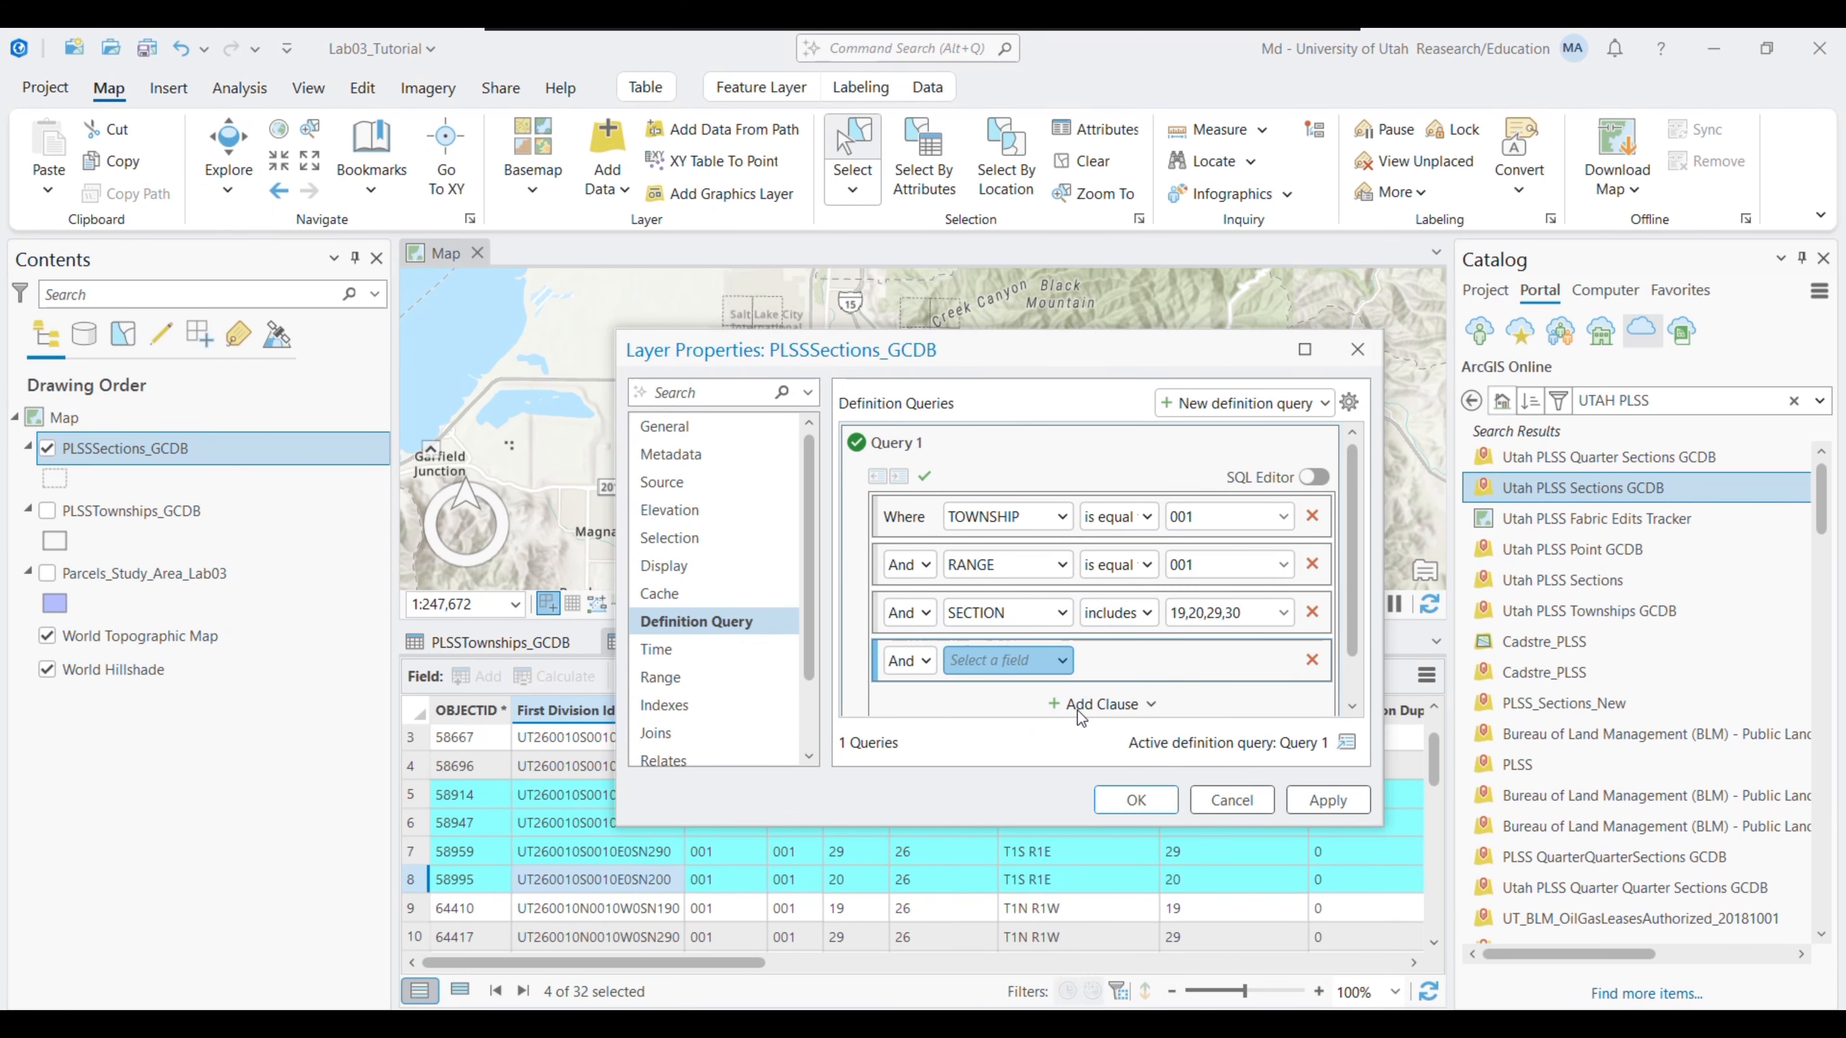
pyautogui.click(1119, 660)
pyautogui.click(1187, 844)
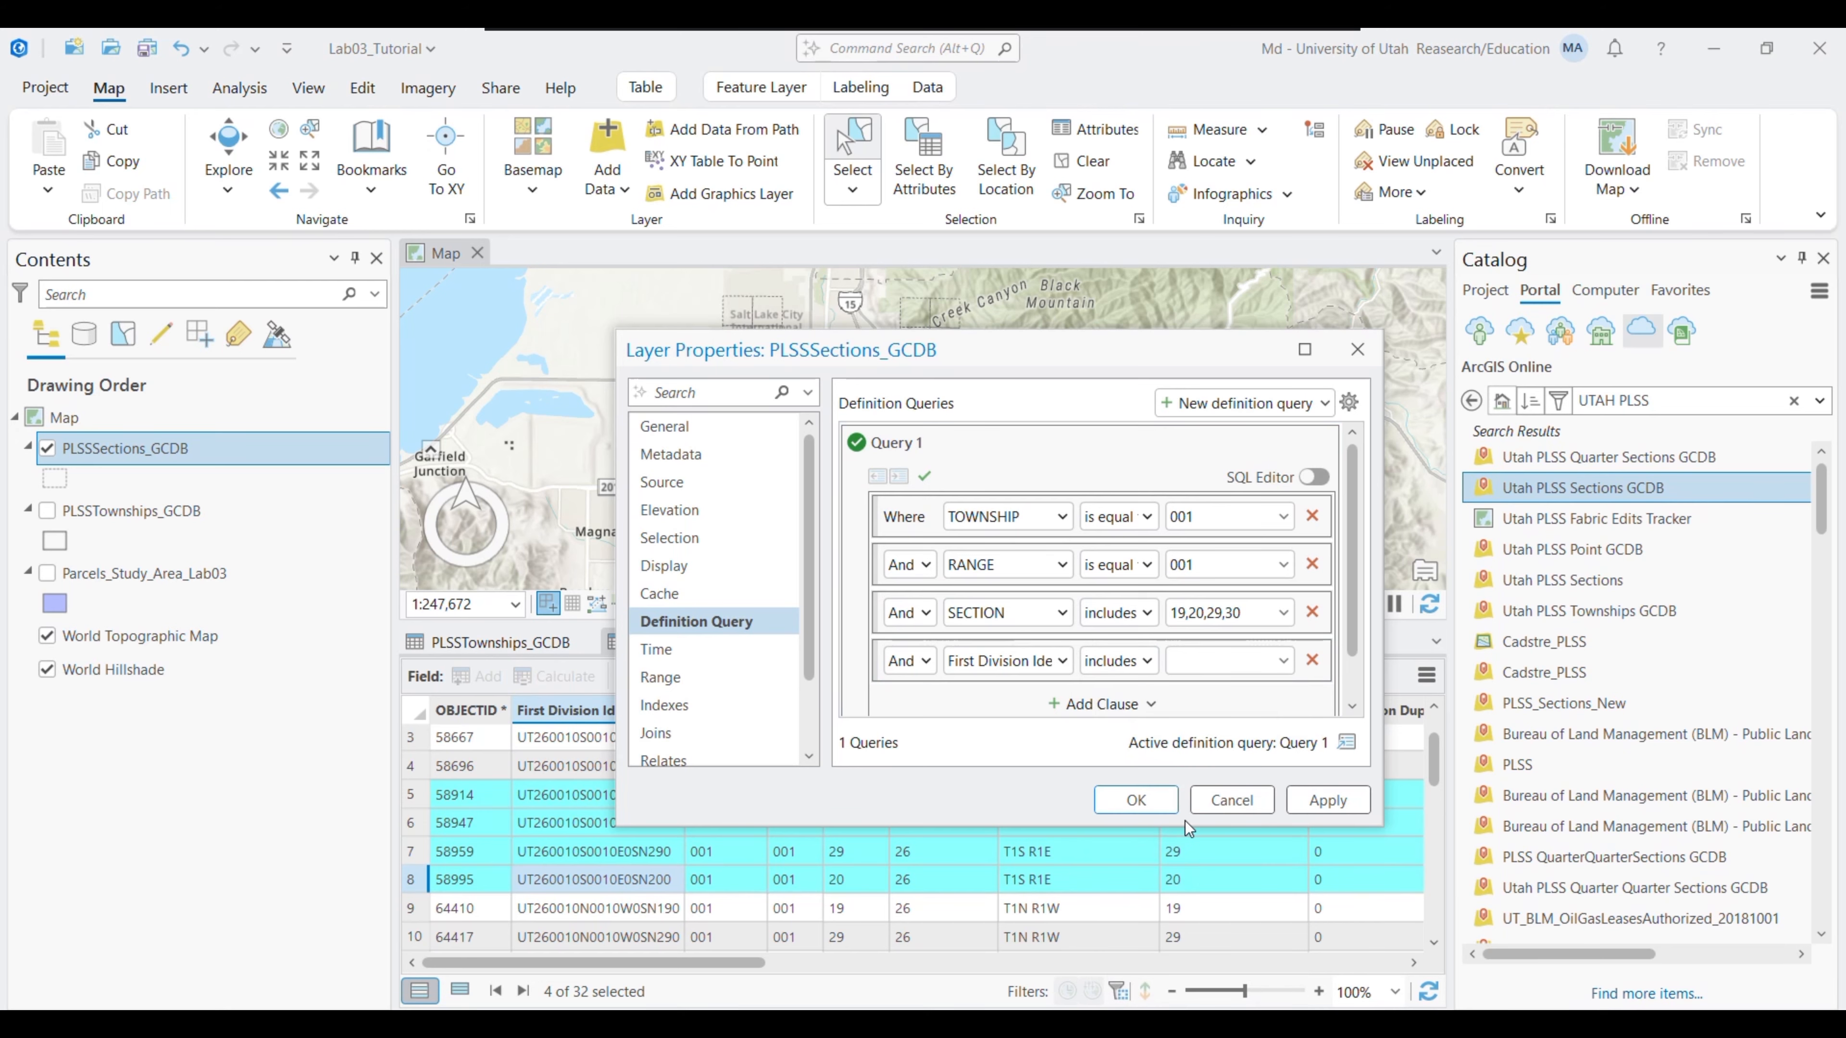
# In the NOTE Word document, join the four section identifiers into one comma-separated list without line breaks
pyautogui.hotkey('alt', 'Tab')
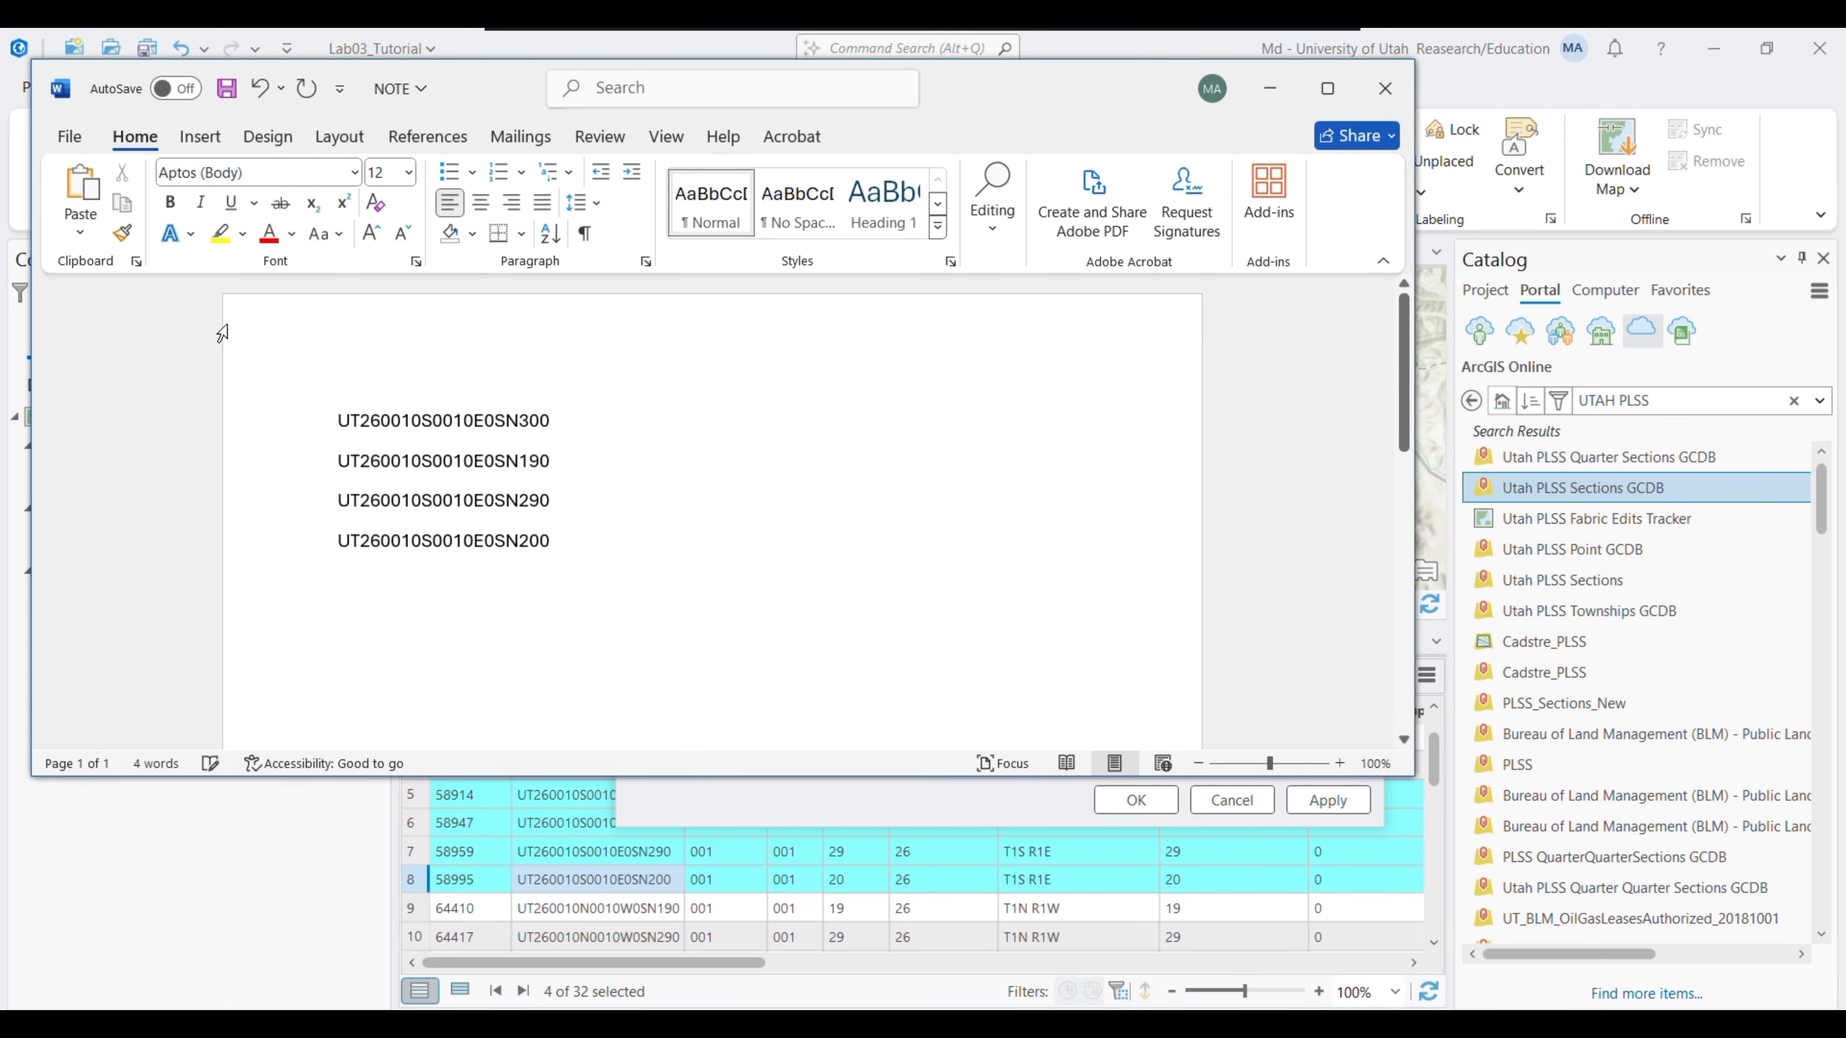
pyautogui.press('BackSpace')
pyautogui.write(',UT260010S0010E0SN190')
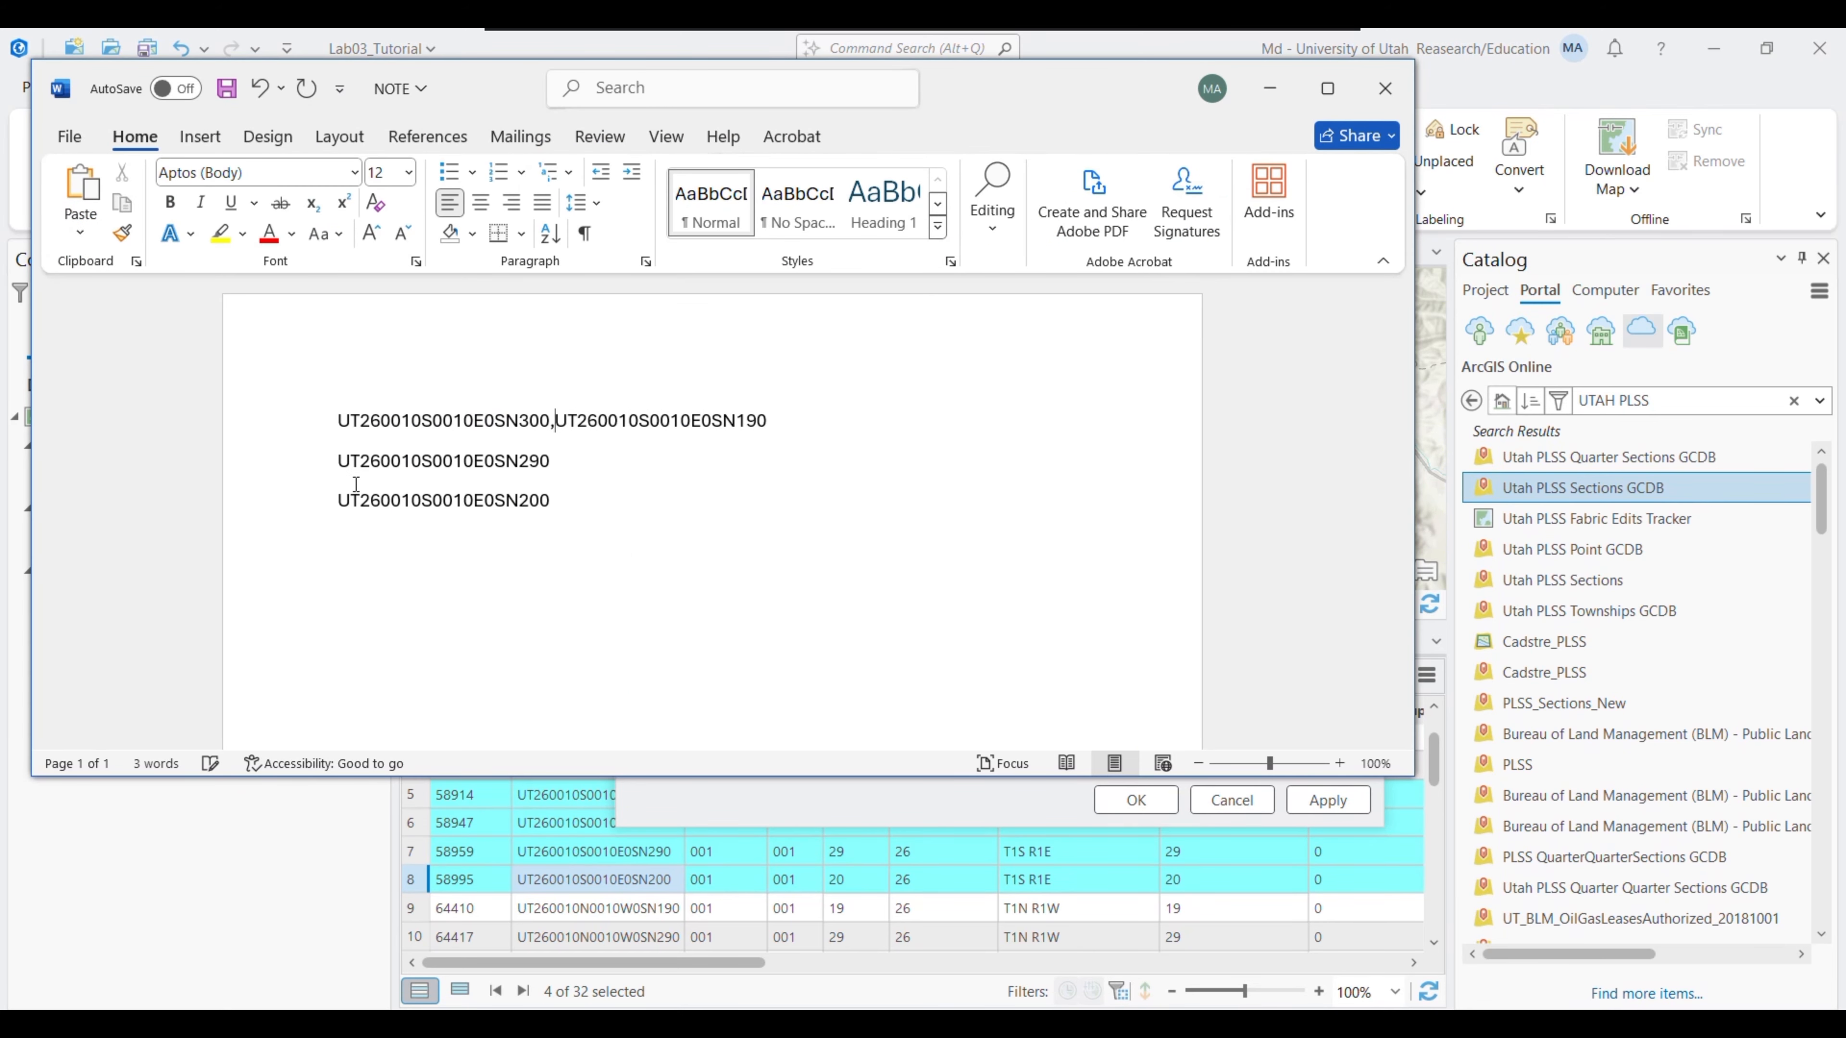
pyautogui.press('BackSpace')
pyautogui.write(',UT260010S0010E0SN290')
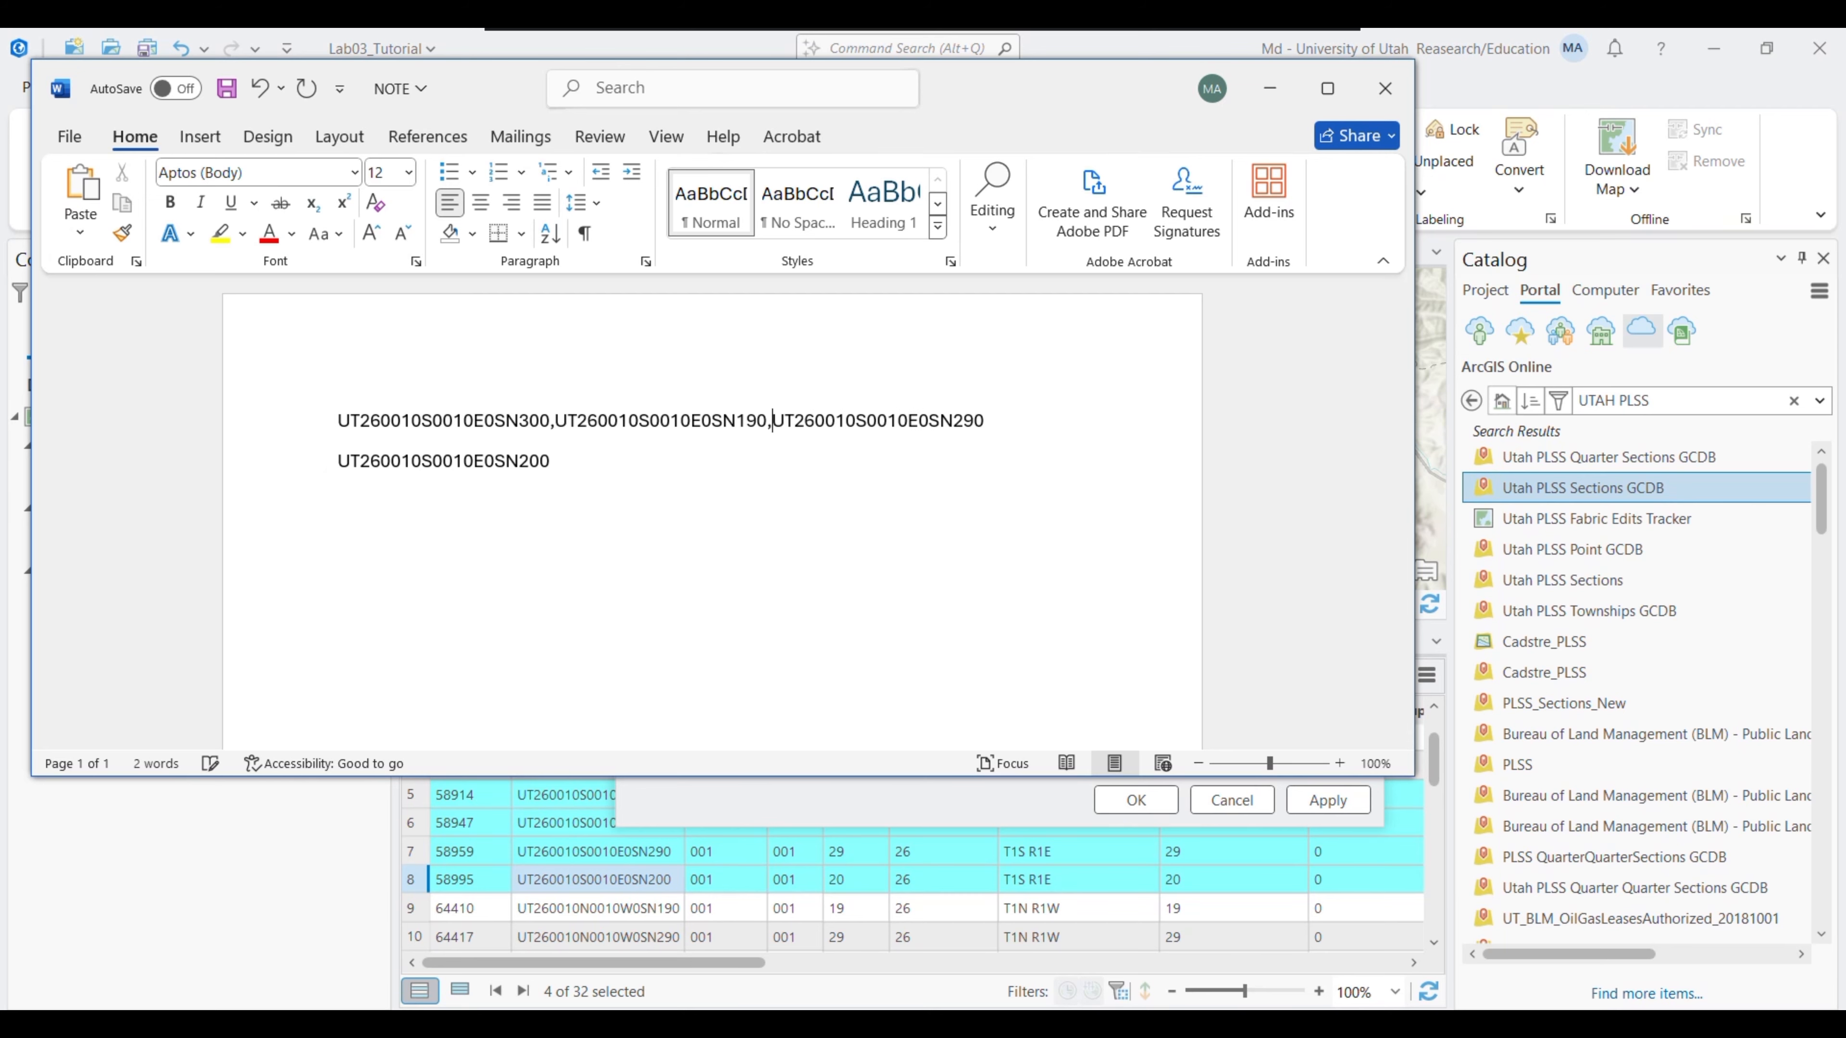
pyautogui.press('BackSpace')
pyautogui.write(',UT260010S0010E0SN200')
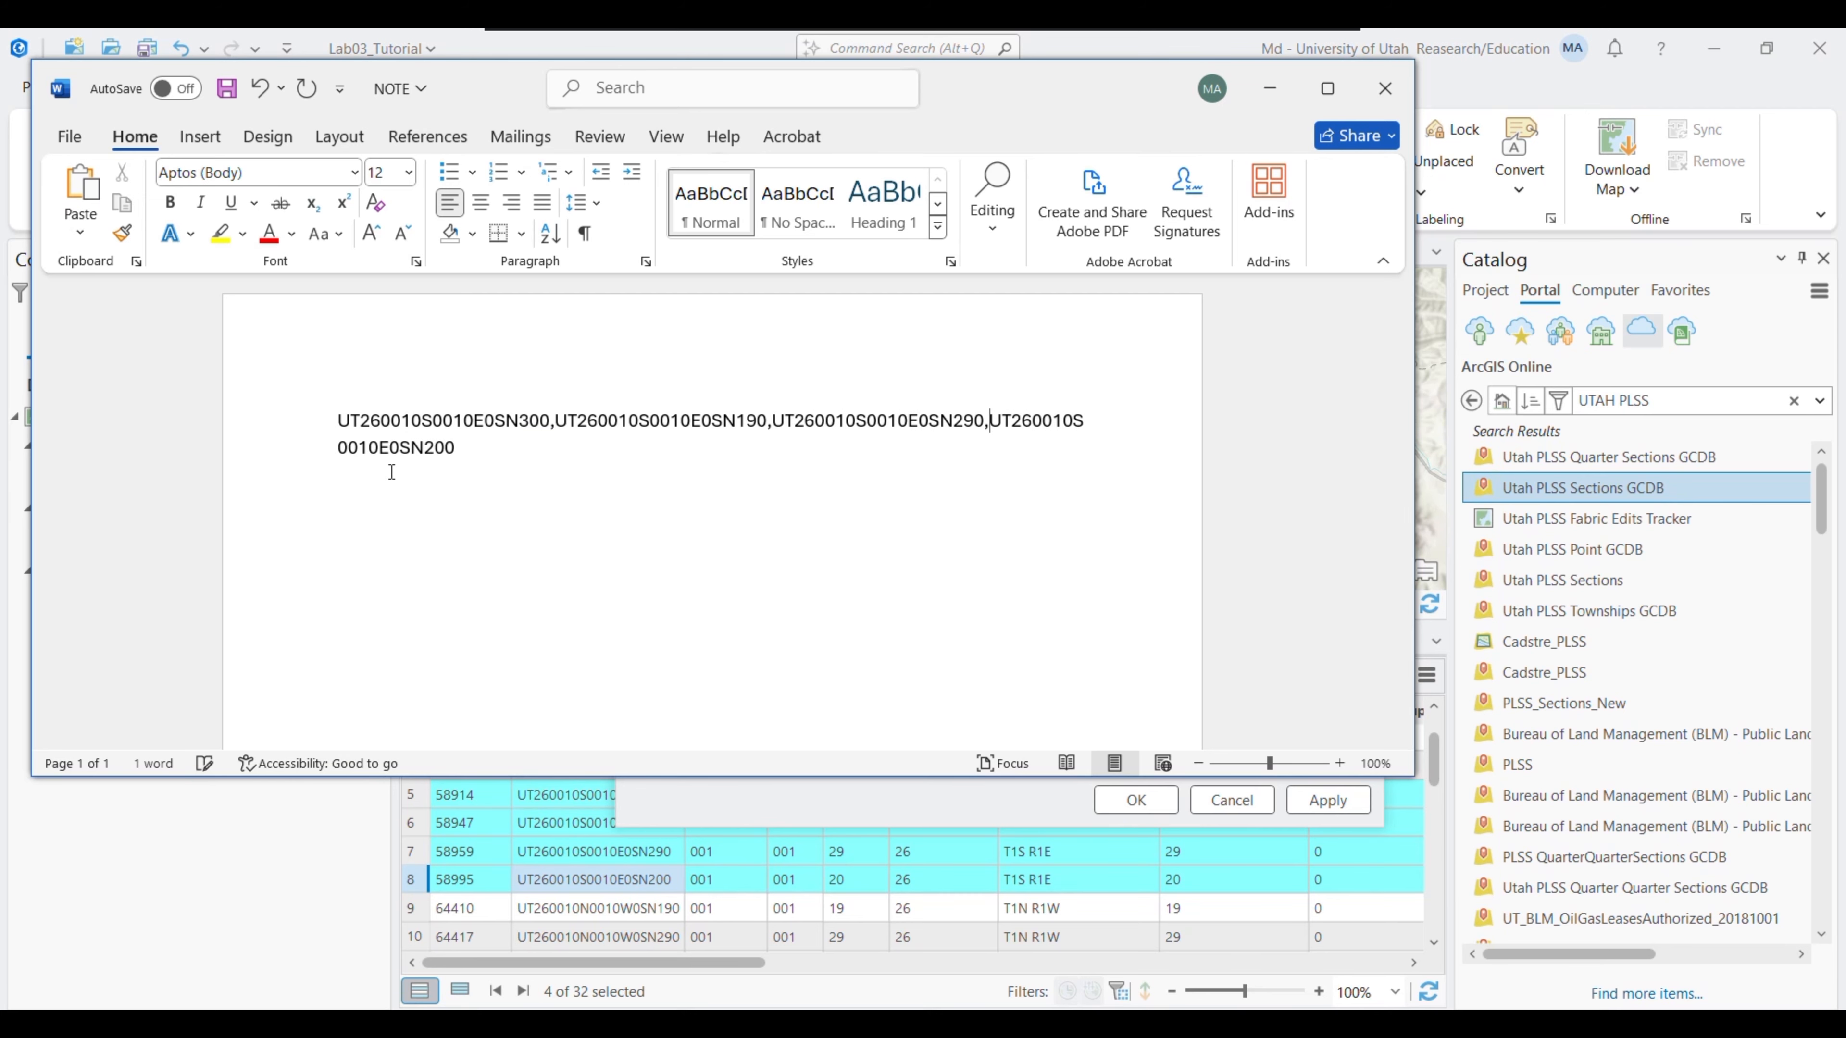
# Copy the comma-separated identifier list from Word into the First Division Identifer clause in ArcGIS Pro and apply the definition query
pyautogui.moveTo(391, 472); pyautogui.dragTo(321, 418)
pyautogui.hotkey('ctrl', 'c')
pyautogui.click(1269, 88)
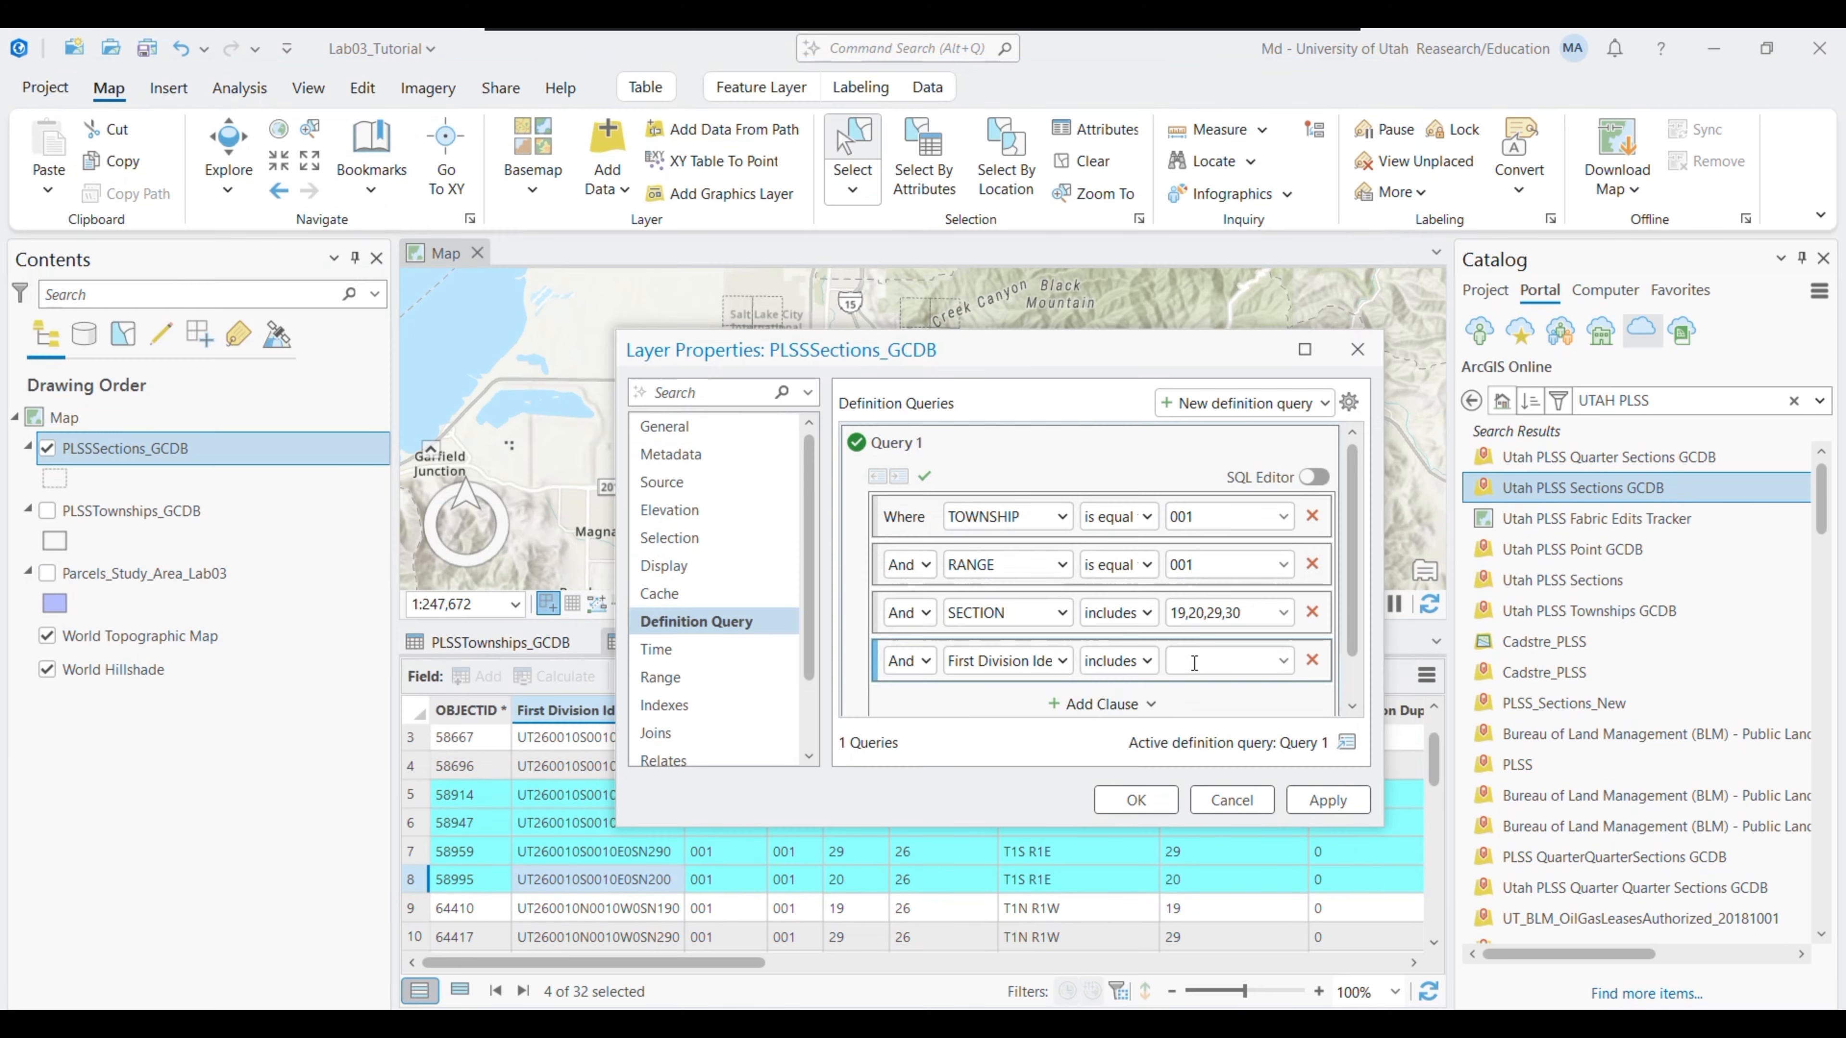
pyautogui.hotkey('ctrl', 'v')
pyautogui.click(1291, 799)
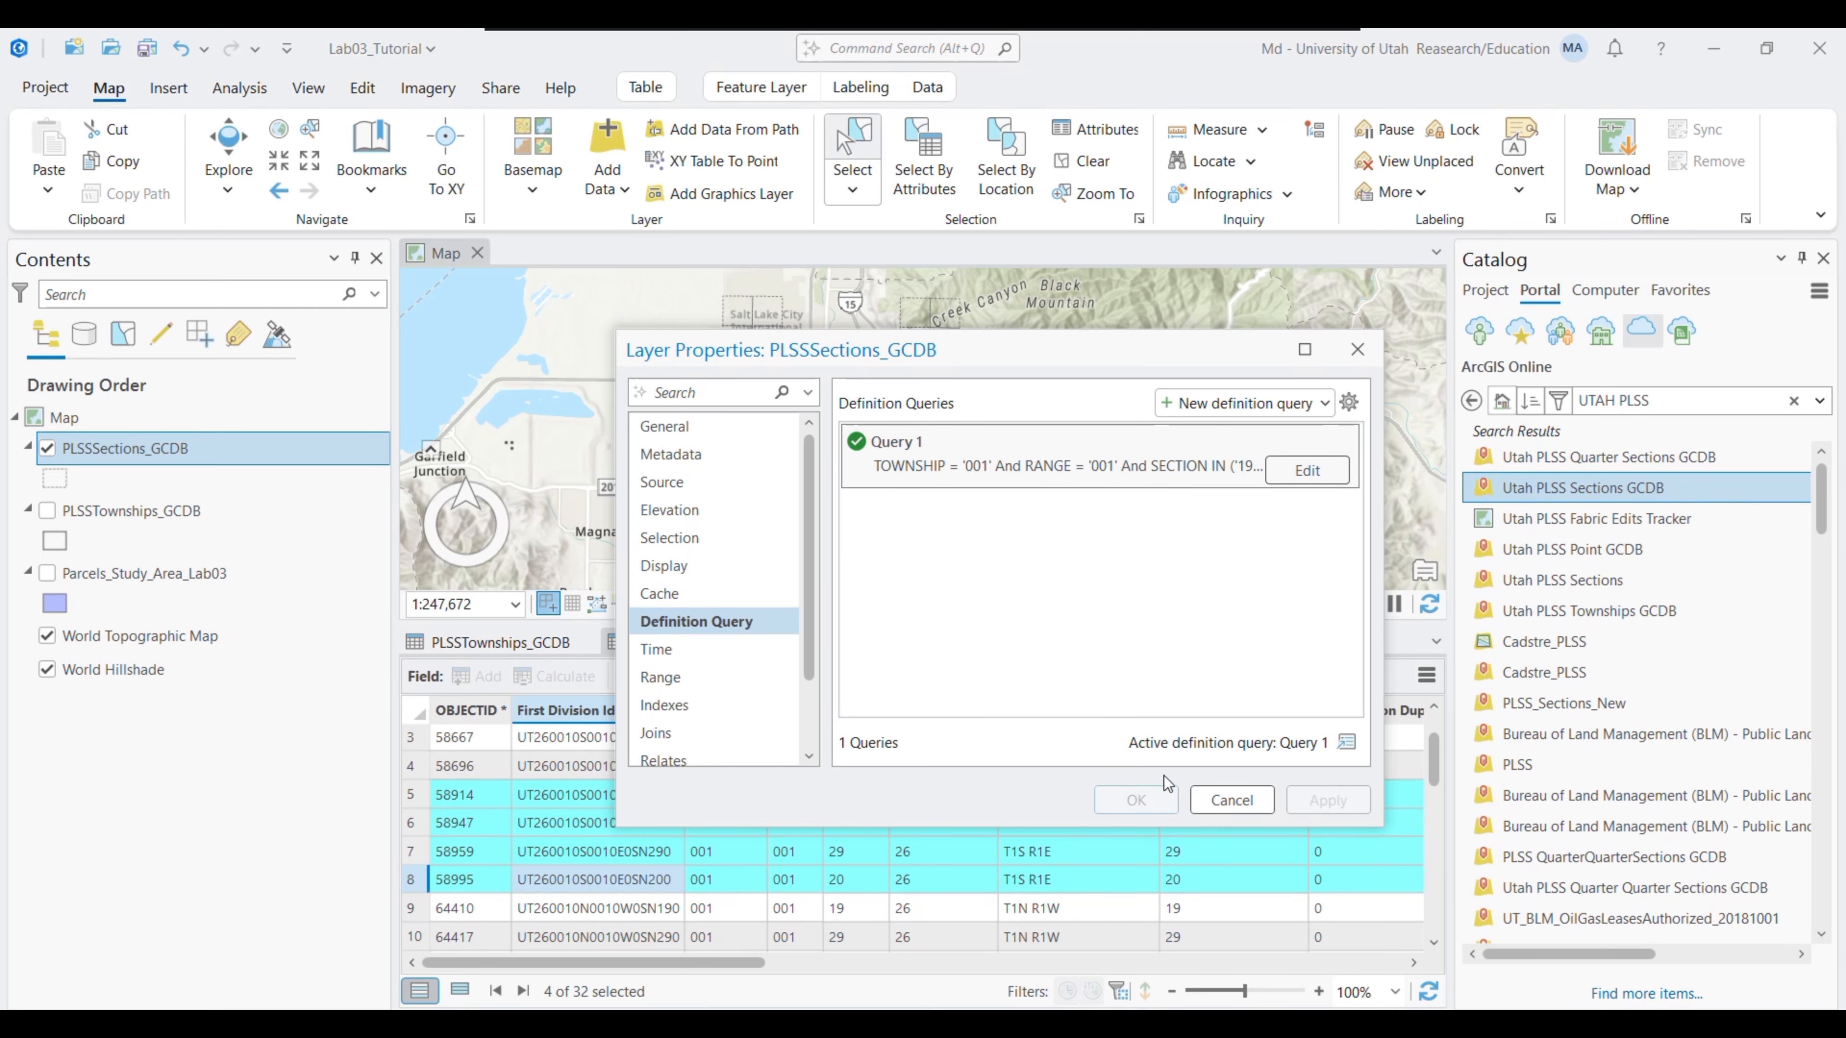
pyautogui.click(1136, 800)
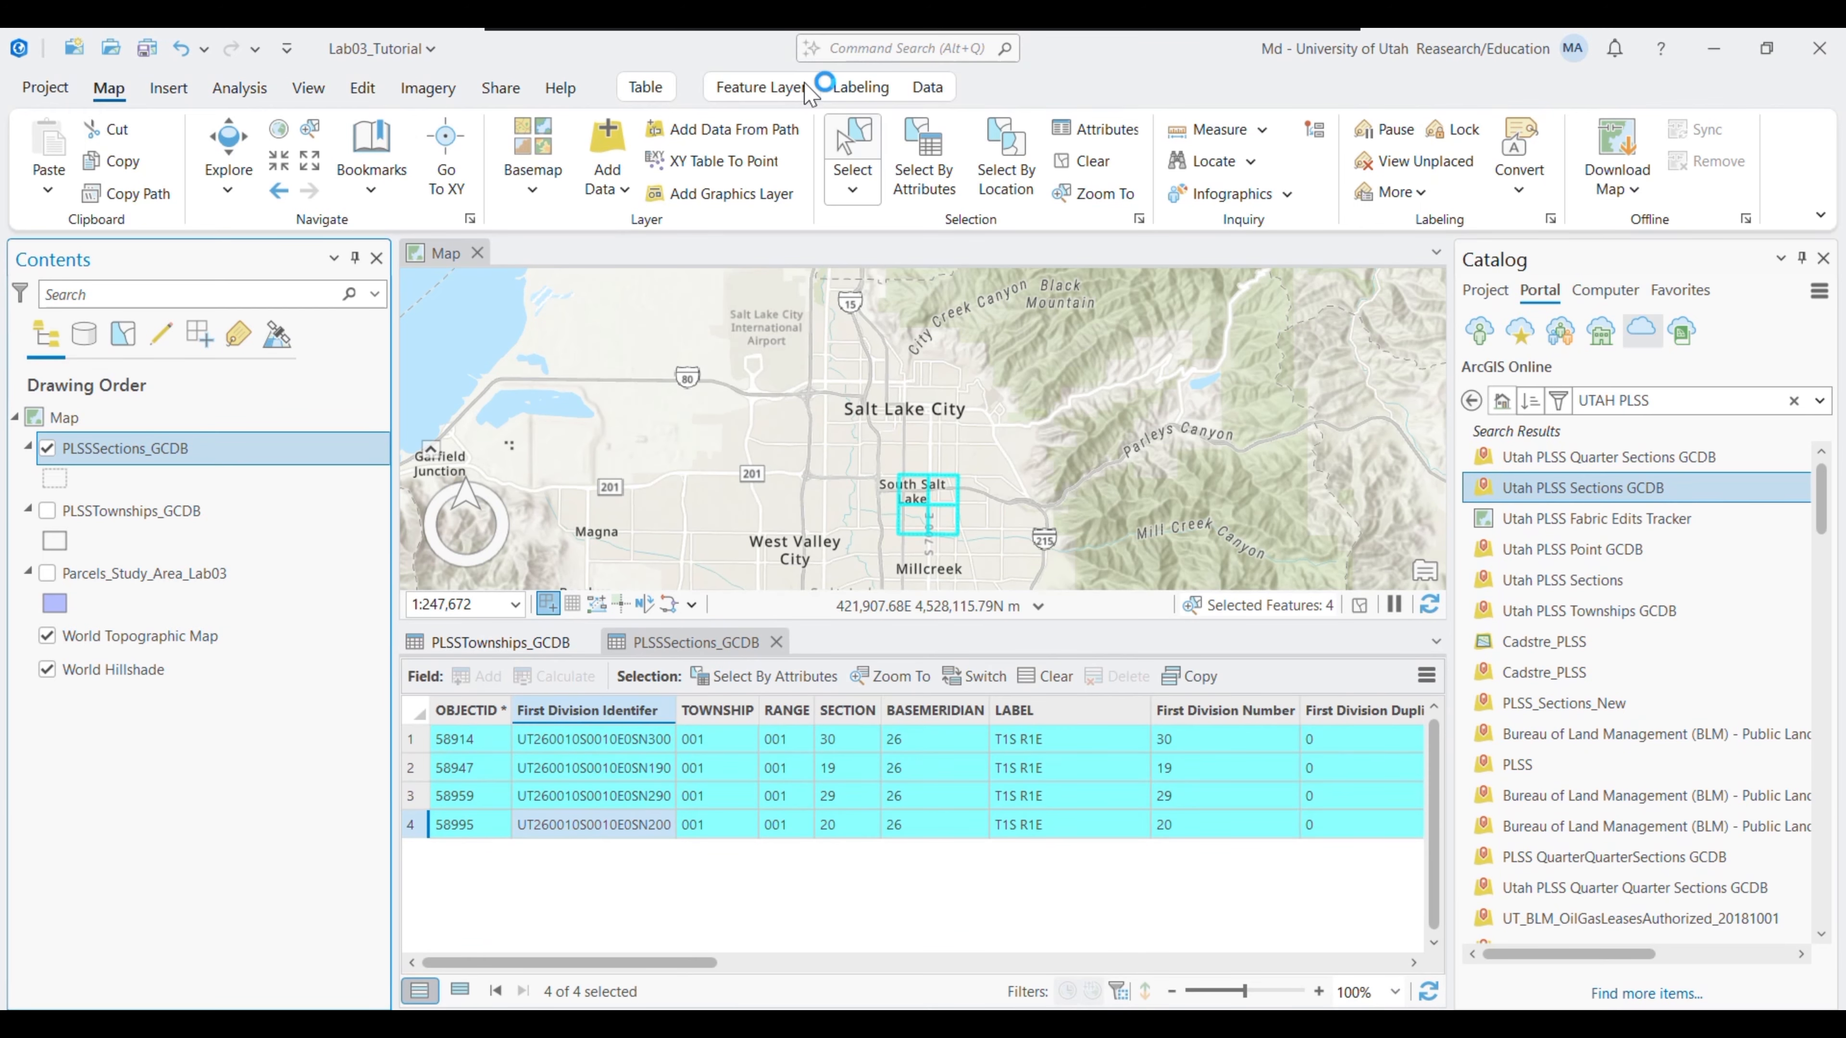
# Add the Utah PLSS Quarter Sections GCDB layer from the portal search results to the map and center on the selected sections
pyautogui.moveTo(1615, 467)
pyautogui.moveTo(1615, 468); pyautogui.dragTo(979, 382)
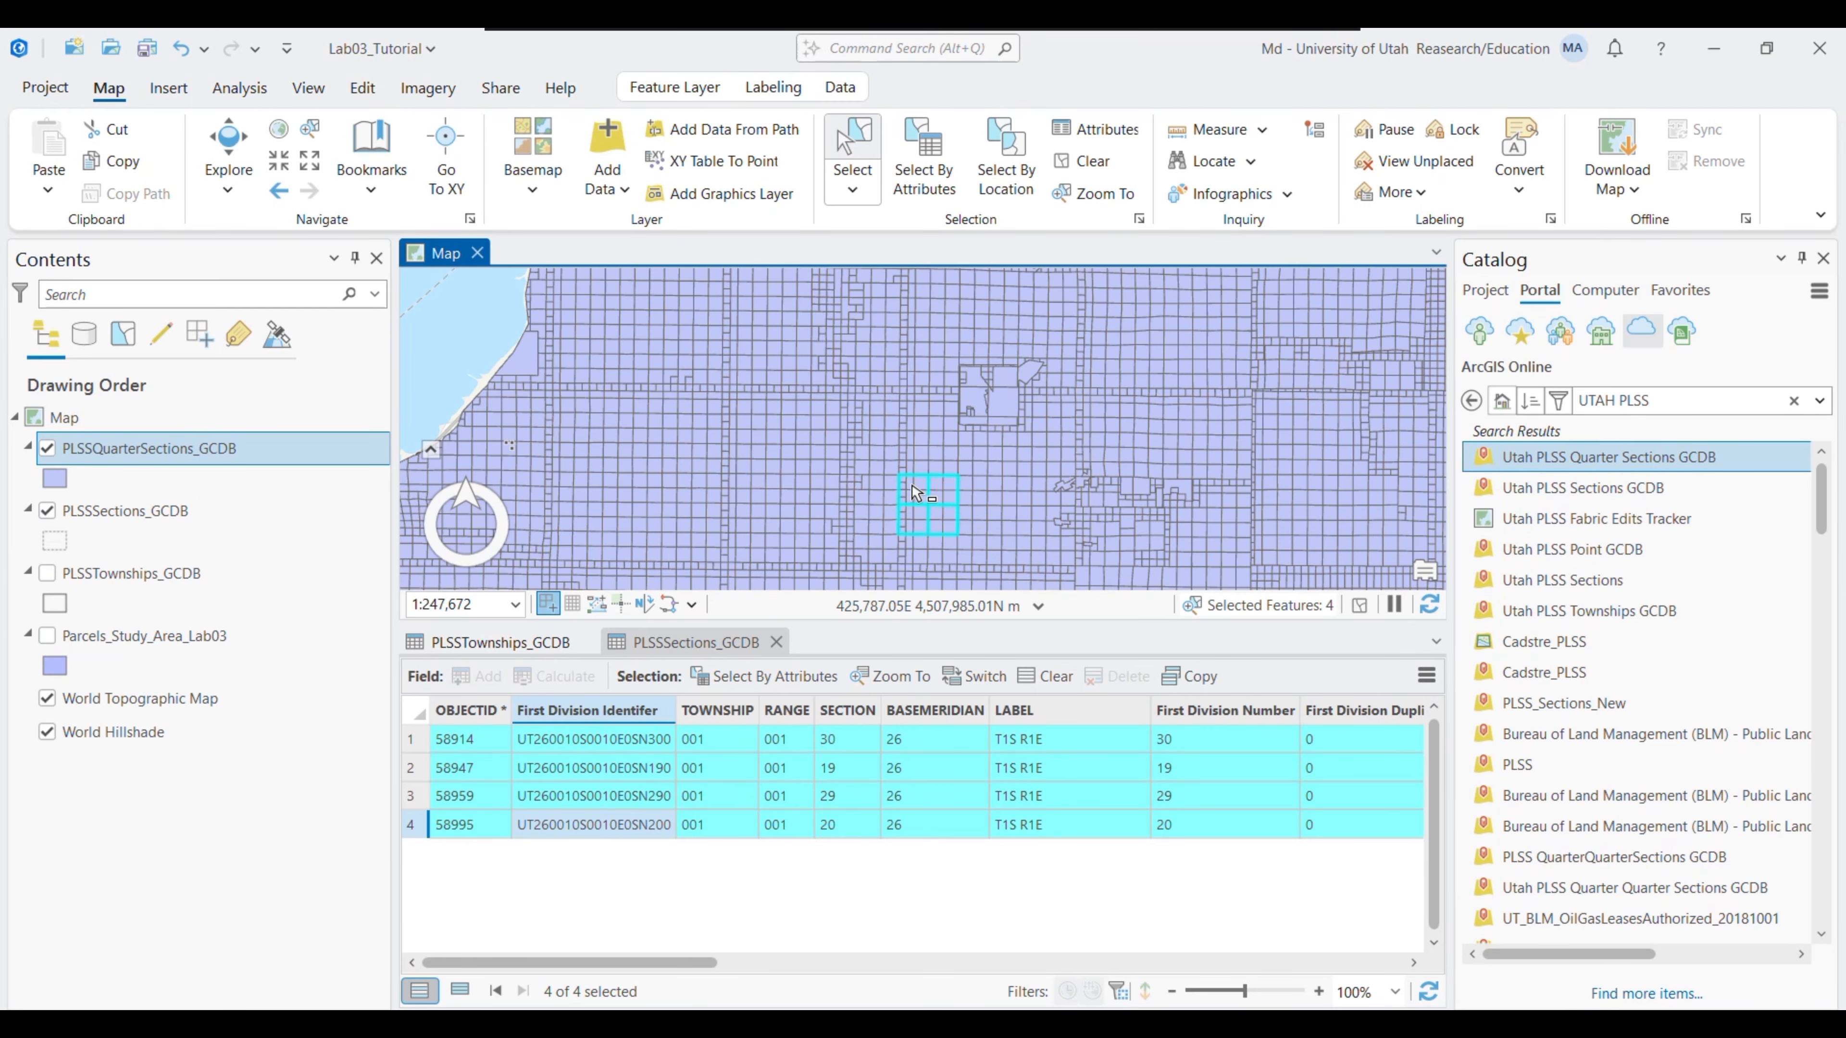
pyautogui.scroll(3, 914, 494)
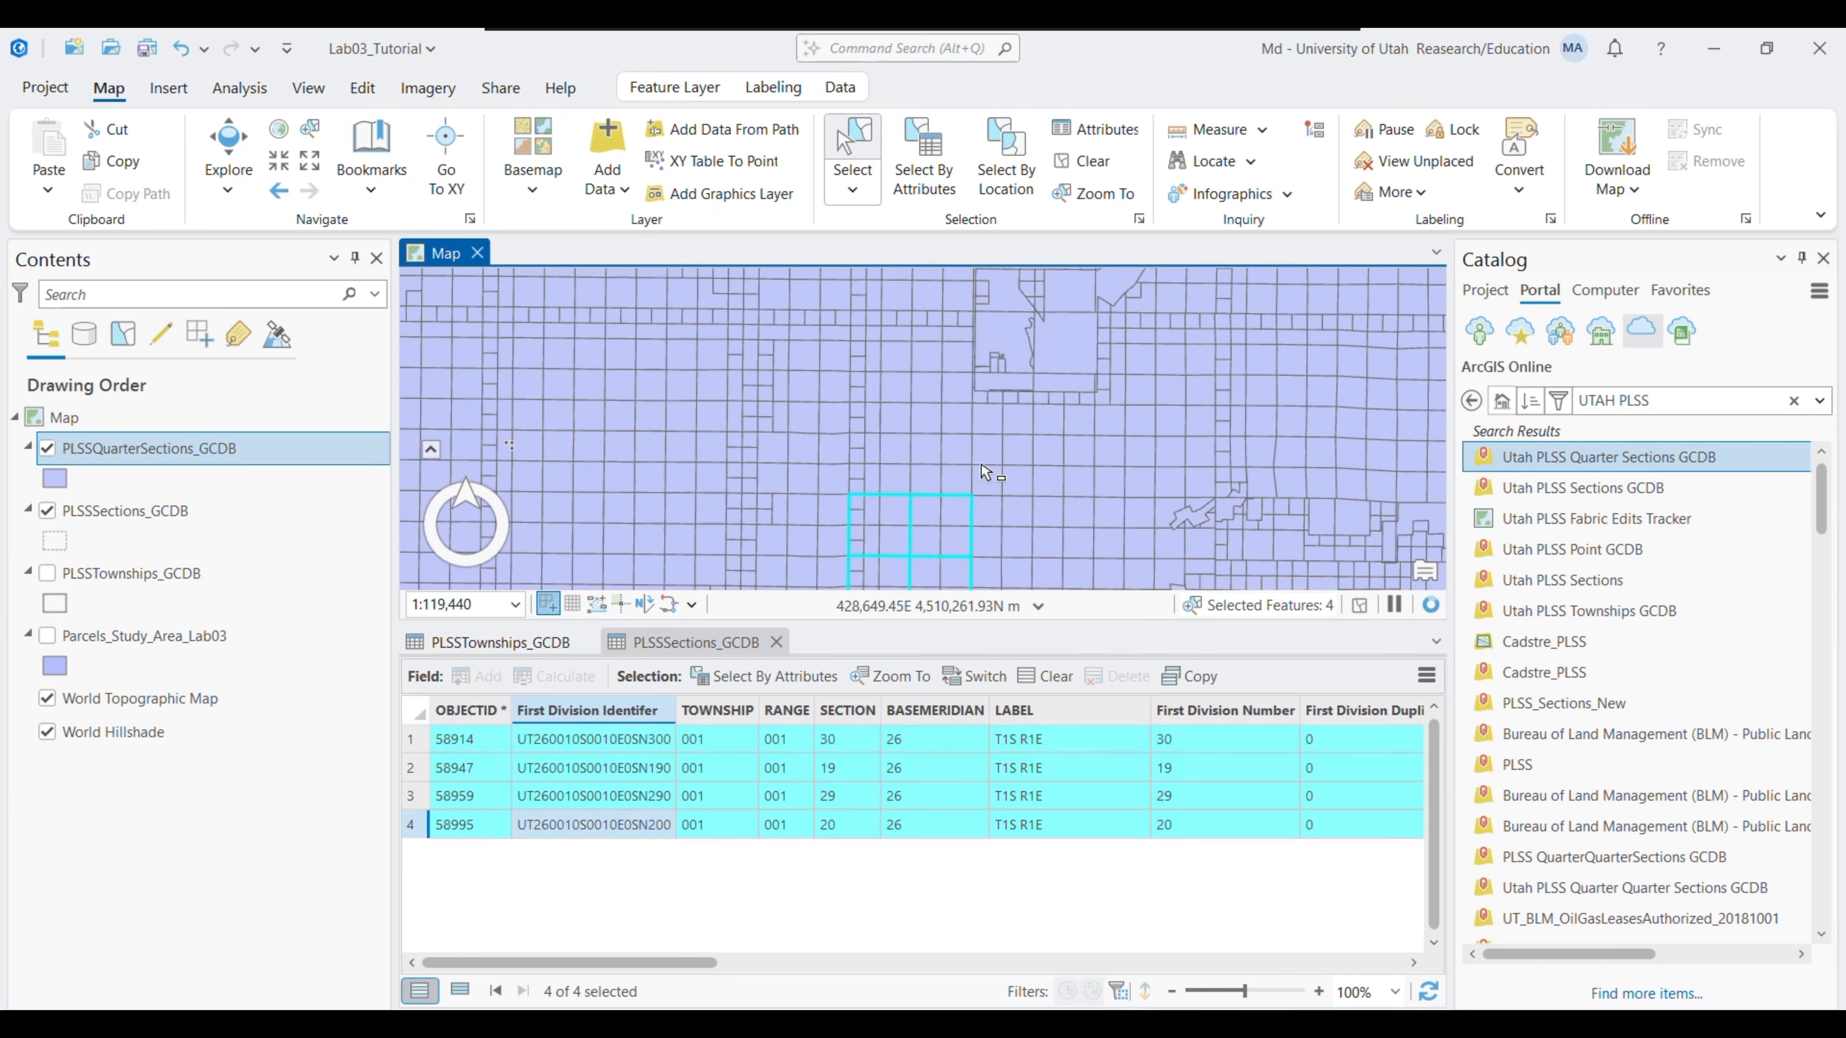
pyautogui.moveTo(982, 470); pyautogui.dragTo(967, 330)
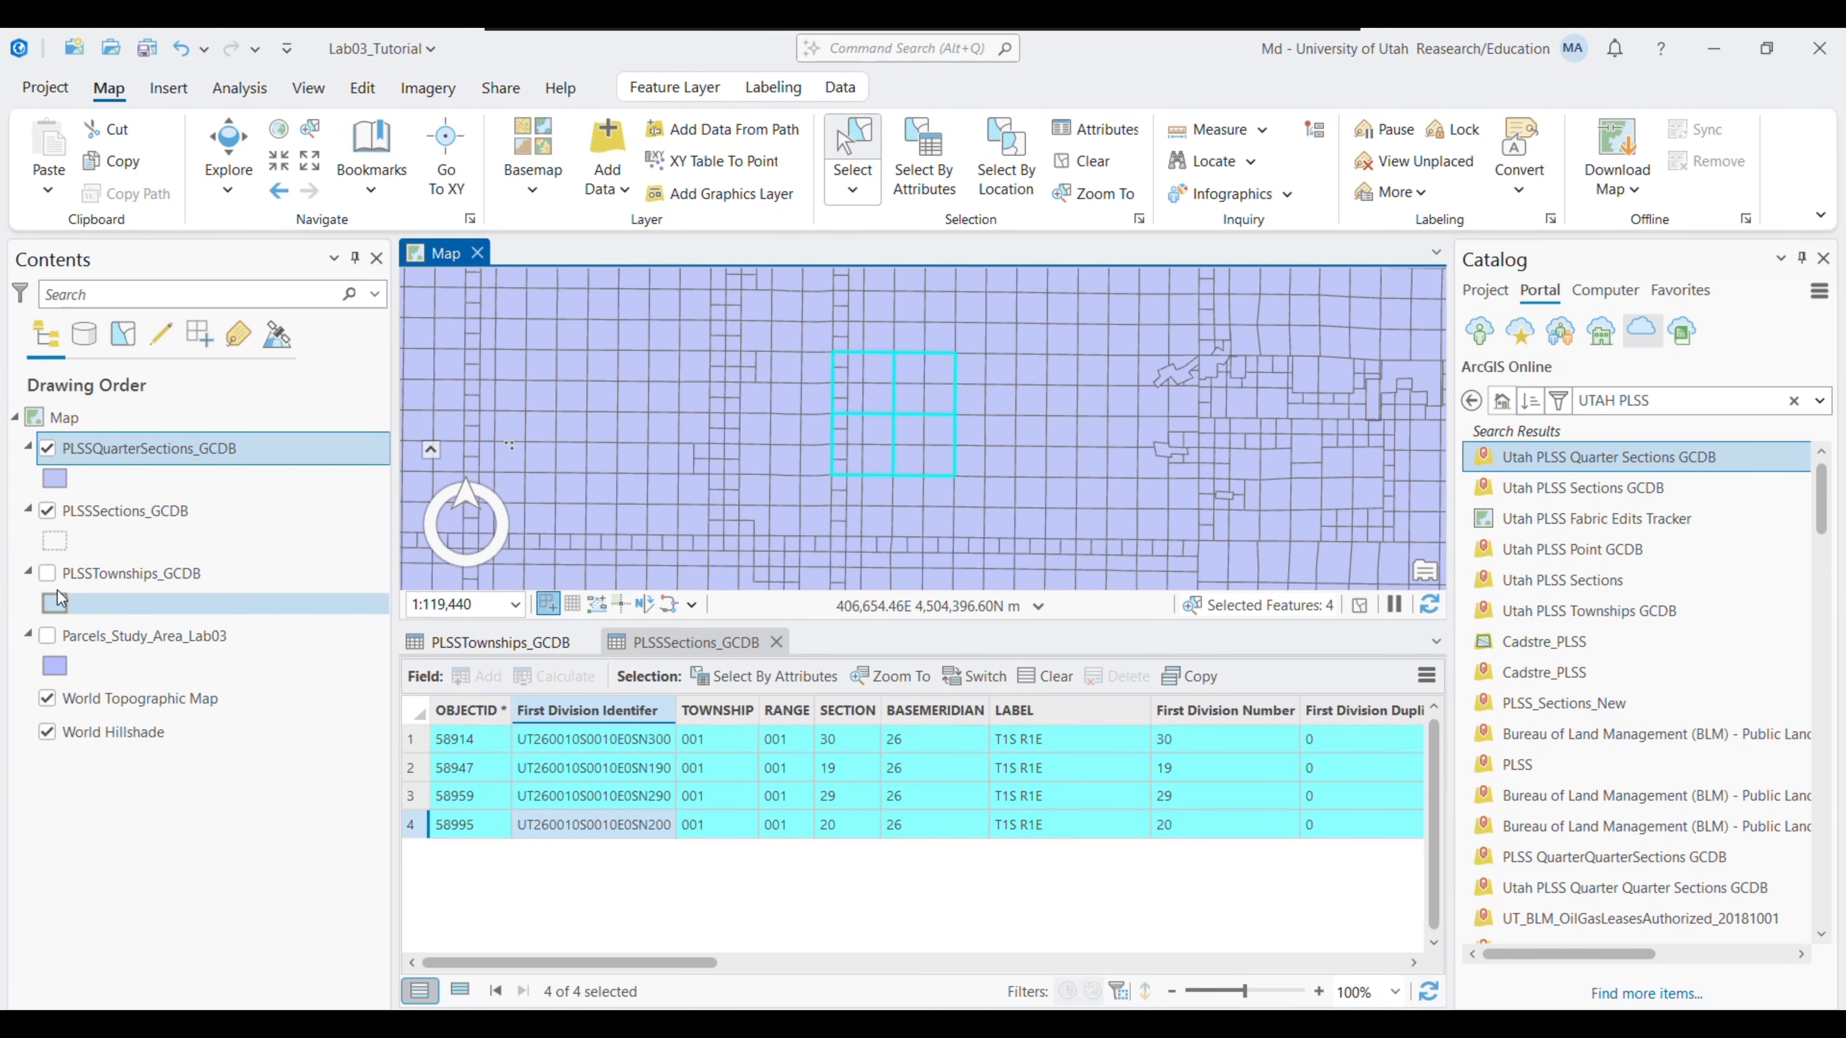
# Show the Parcels_Study_Area_Lab03 layer and give the PLSSQuarterSections_GCDB layer the Black Outline symbol
pyautogui.click(45, 637)
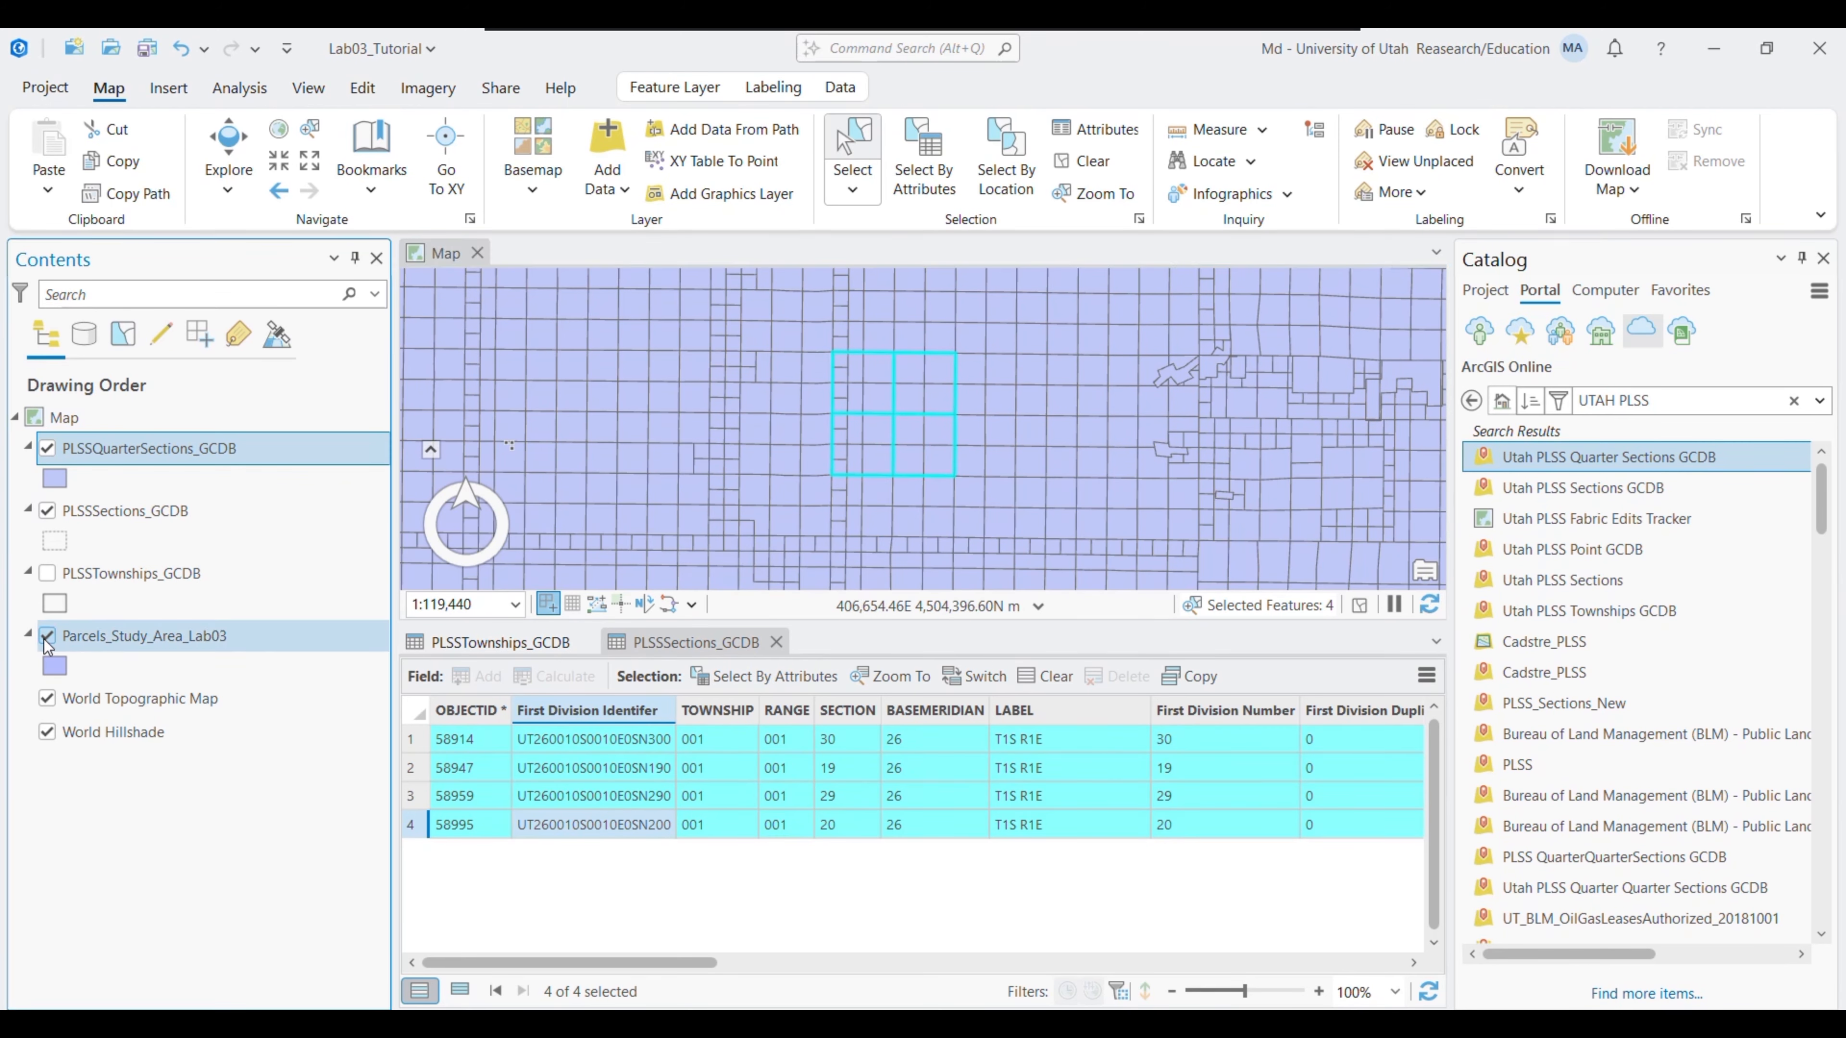
pyautogui.click(54, 478)
pyautogui.click(1517, 502)
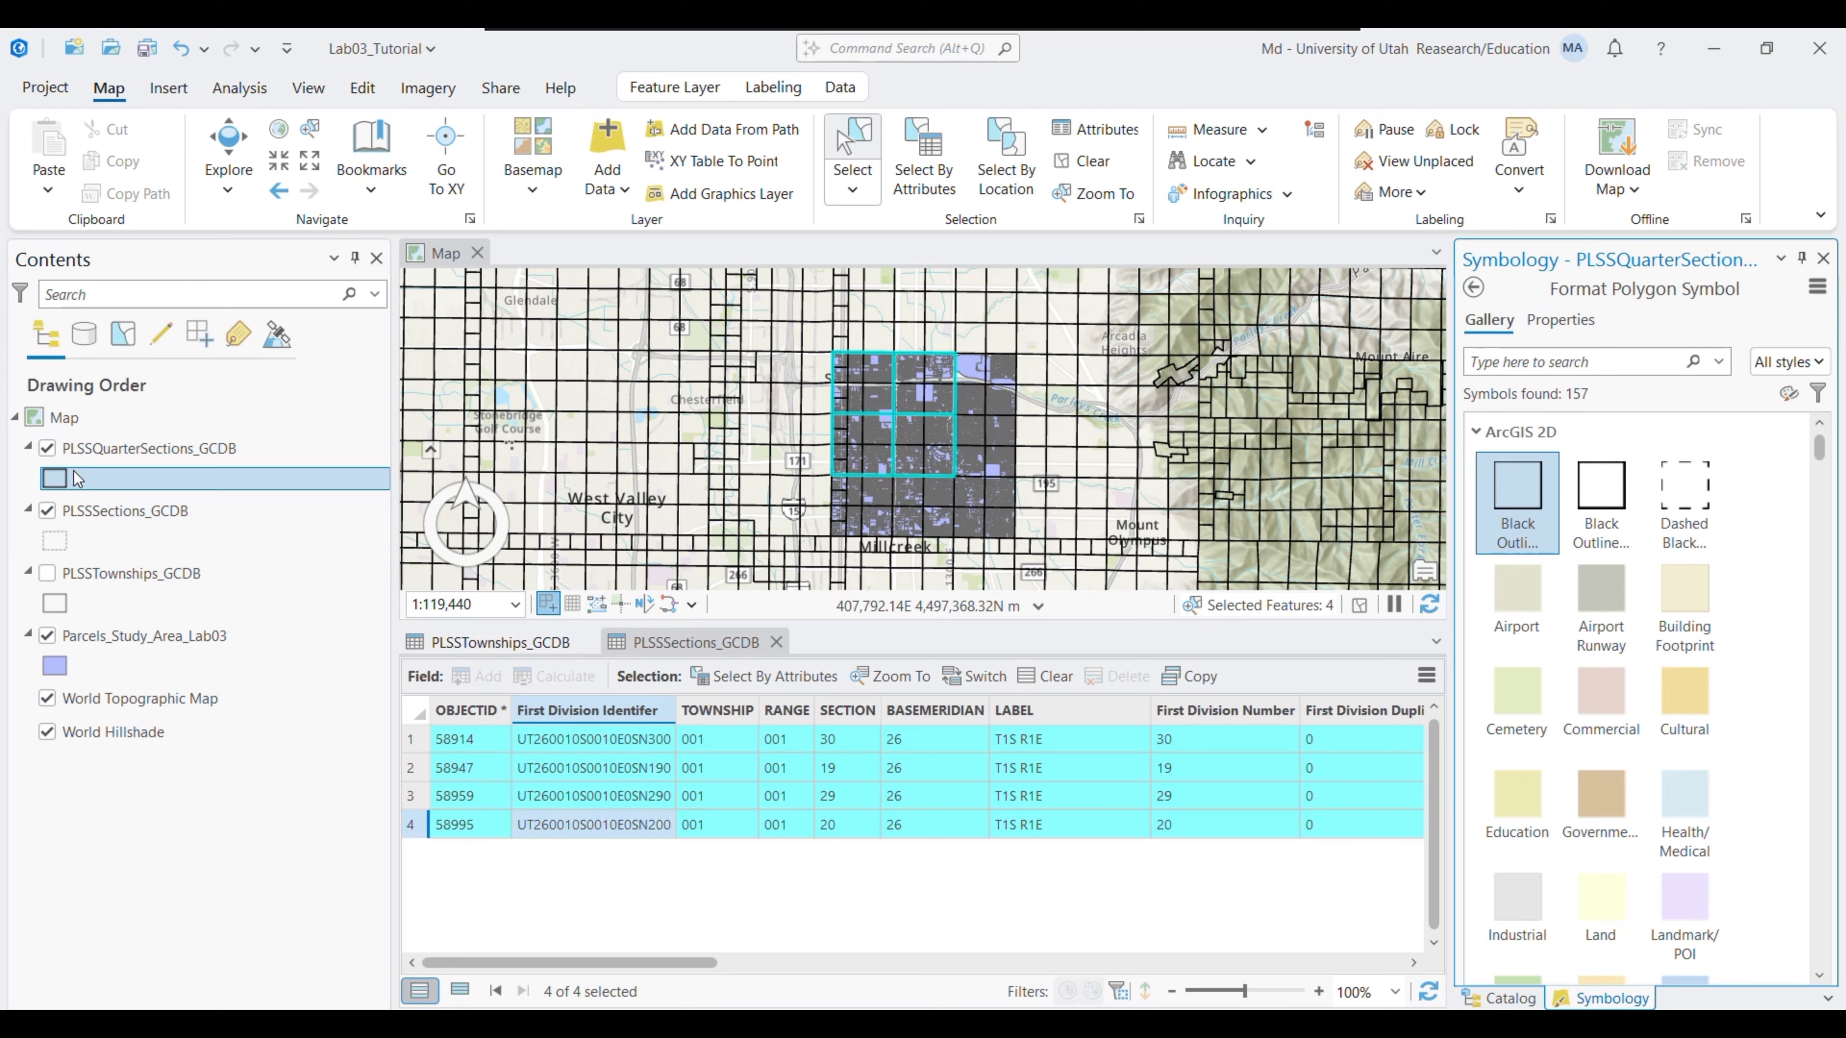
# Select the 2-by-2 block of quarter sections just southeast of South Salt Lake and hide the sections and parcels study area layers
pyautogui.click(279, 161)
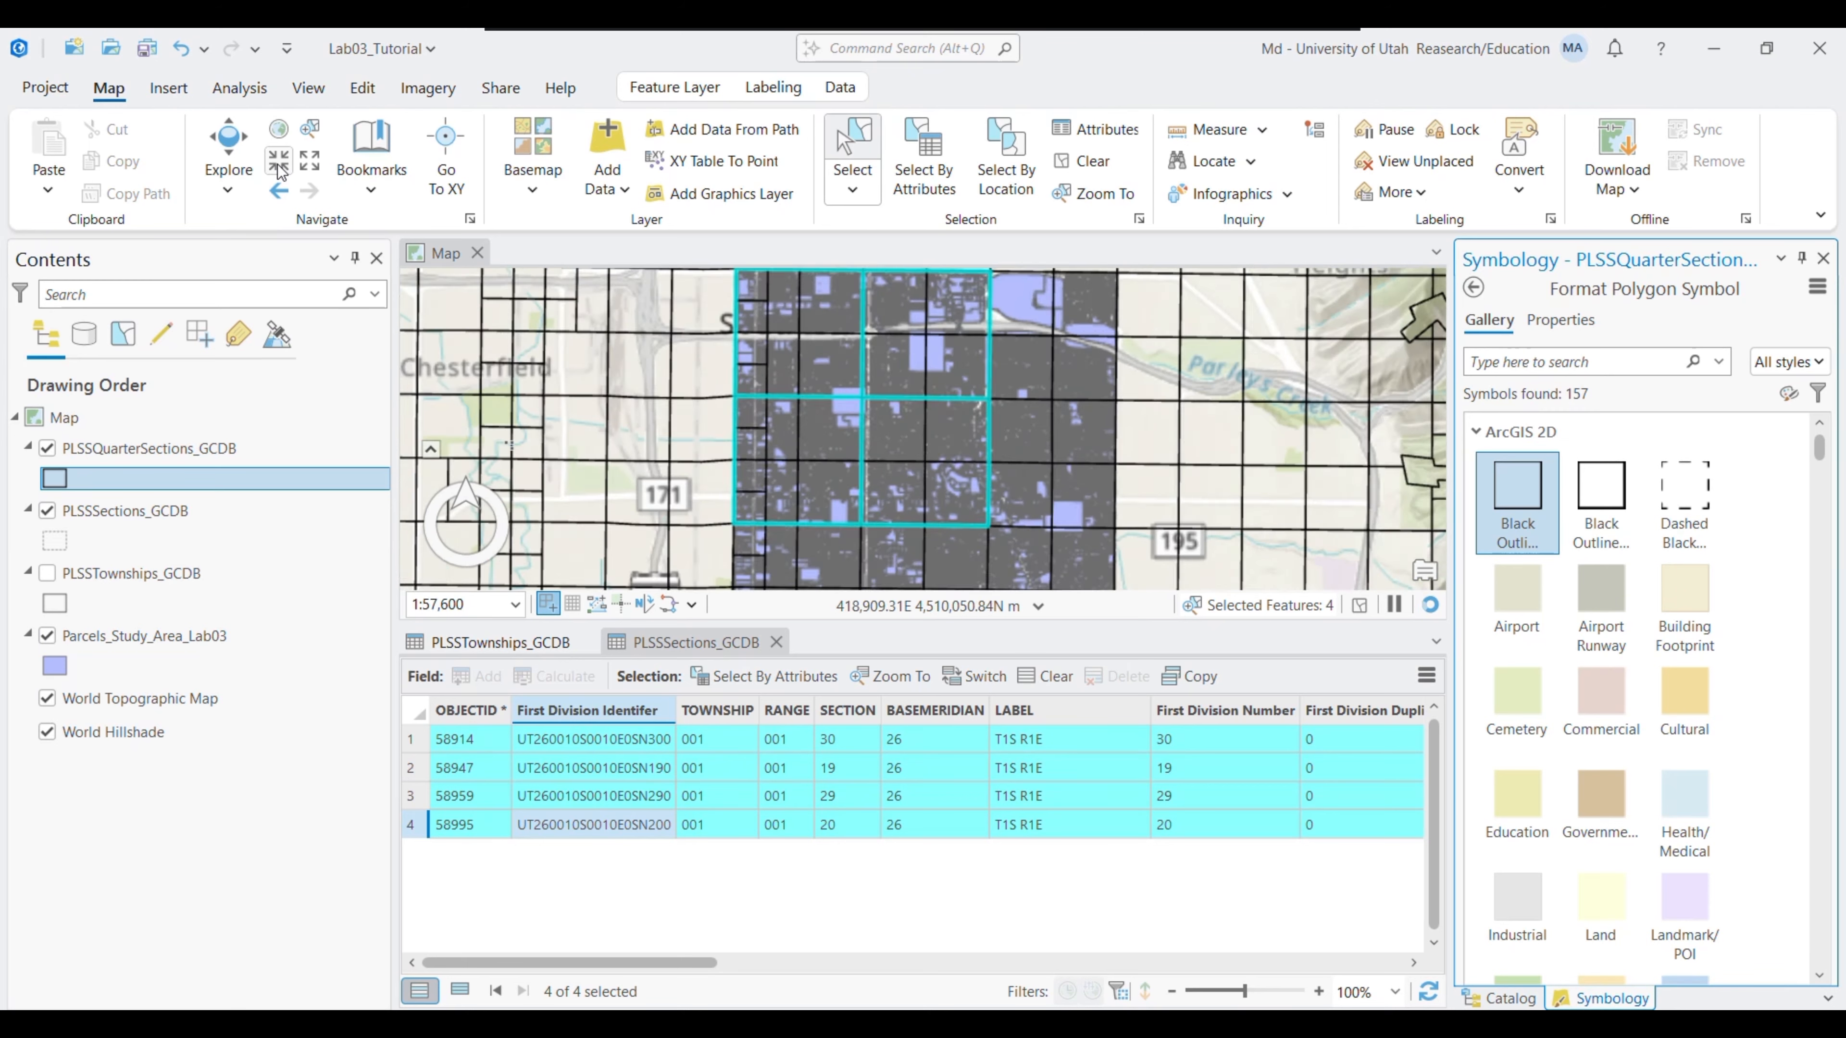
pyautogui.scroll(1, 865, 386)
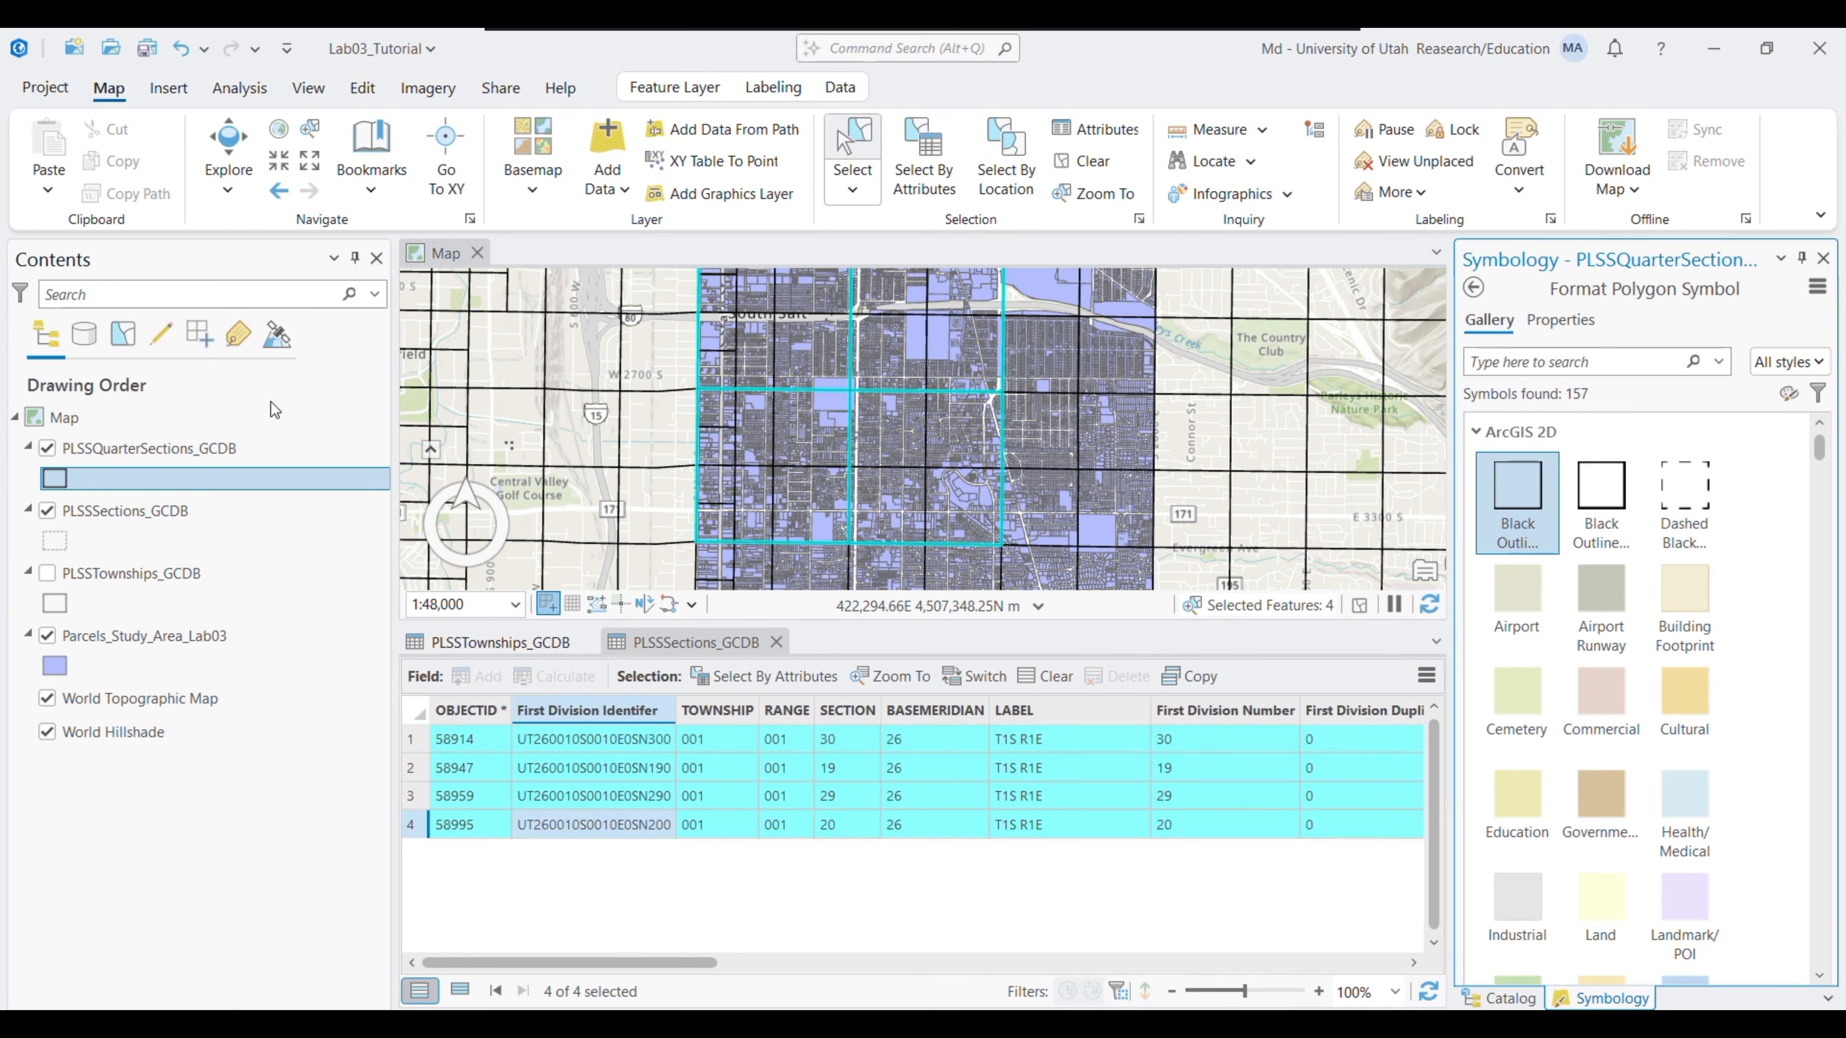
pyautogui.click(48, 512)
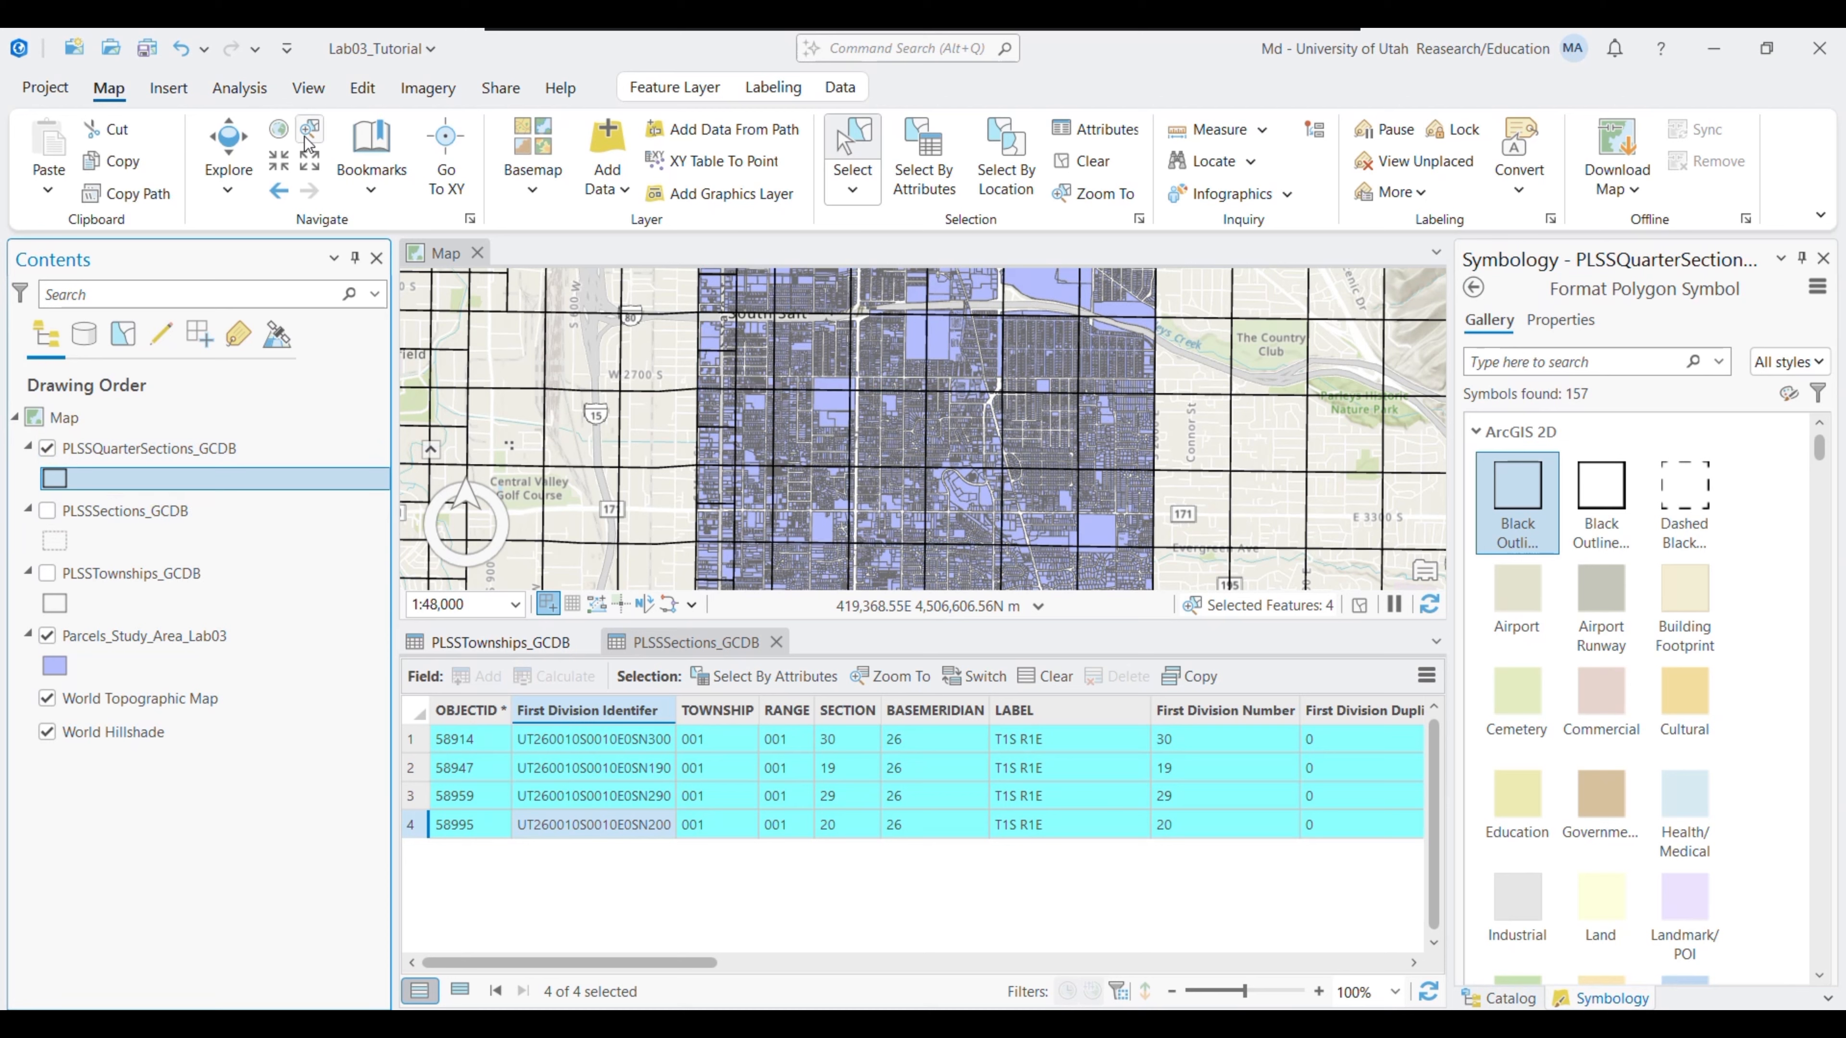
pyautogui.moveTo(815, 360); pyautogui.dragTo(886, 420)
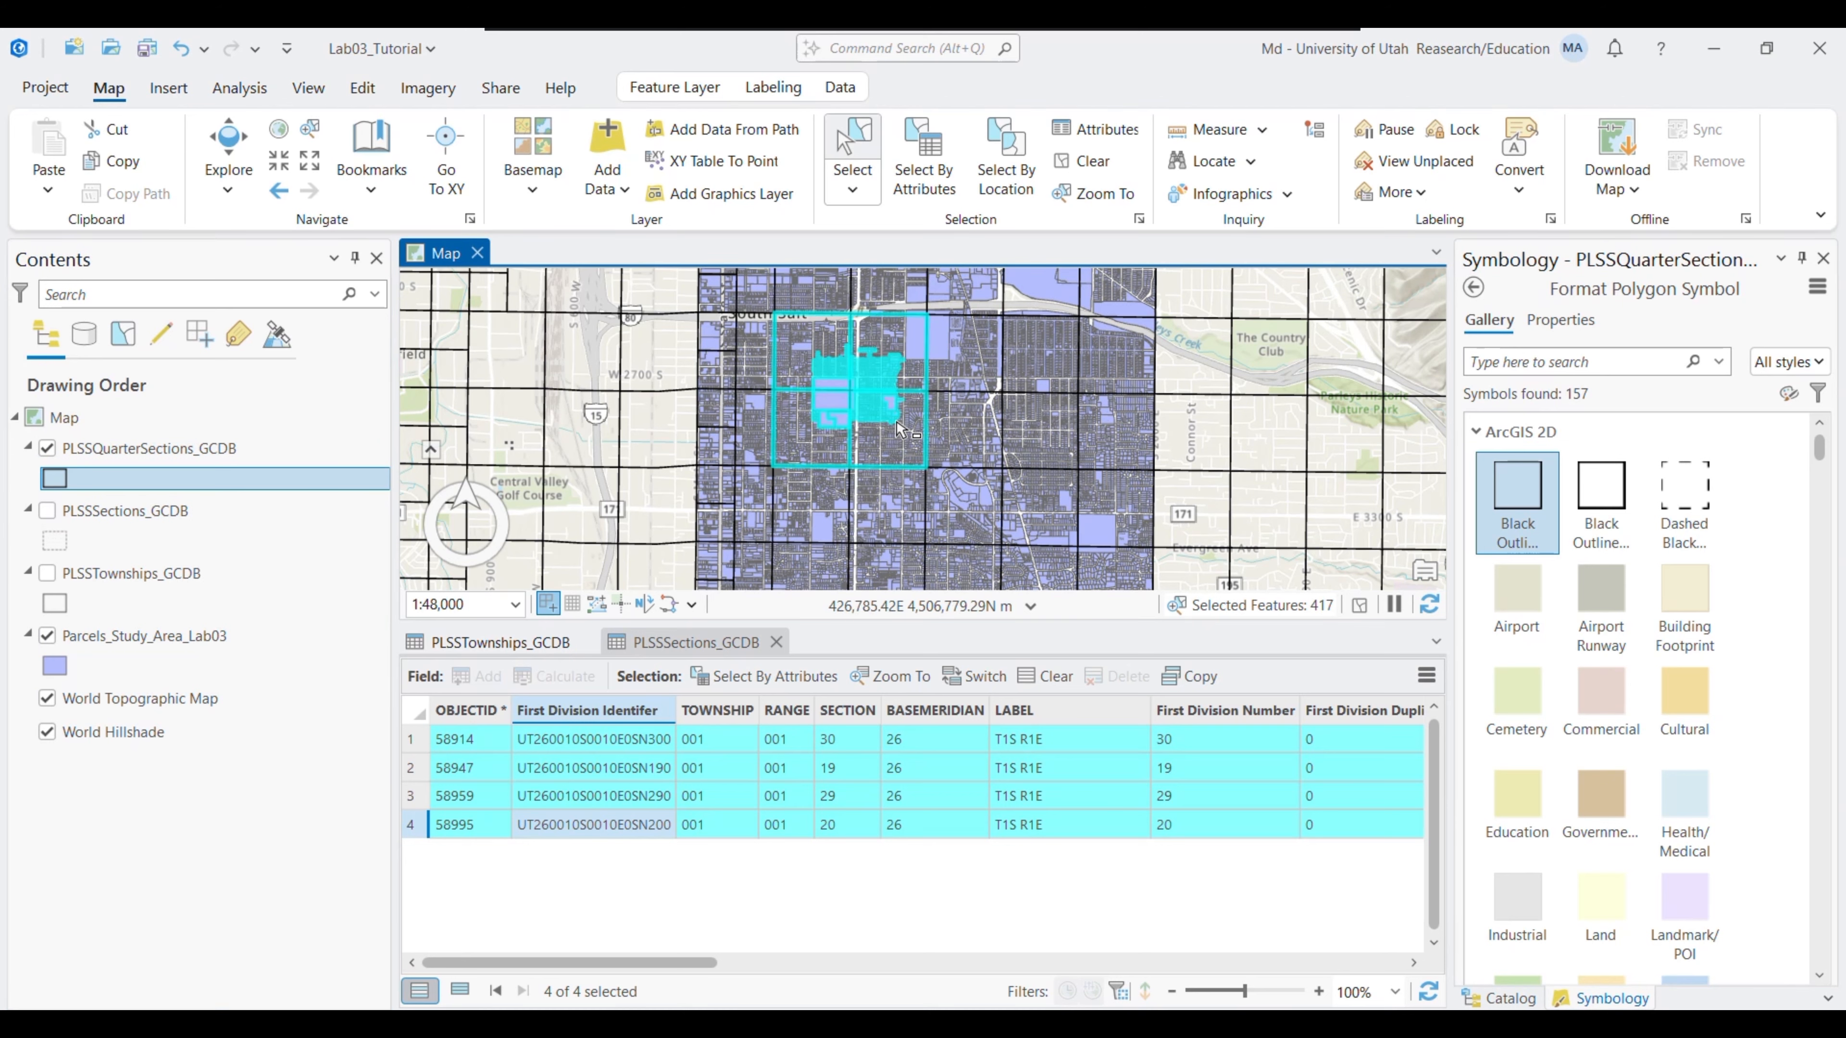
pyautogui.click(48, 637)
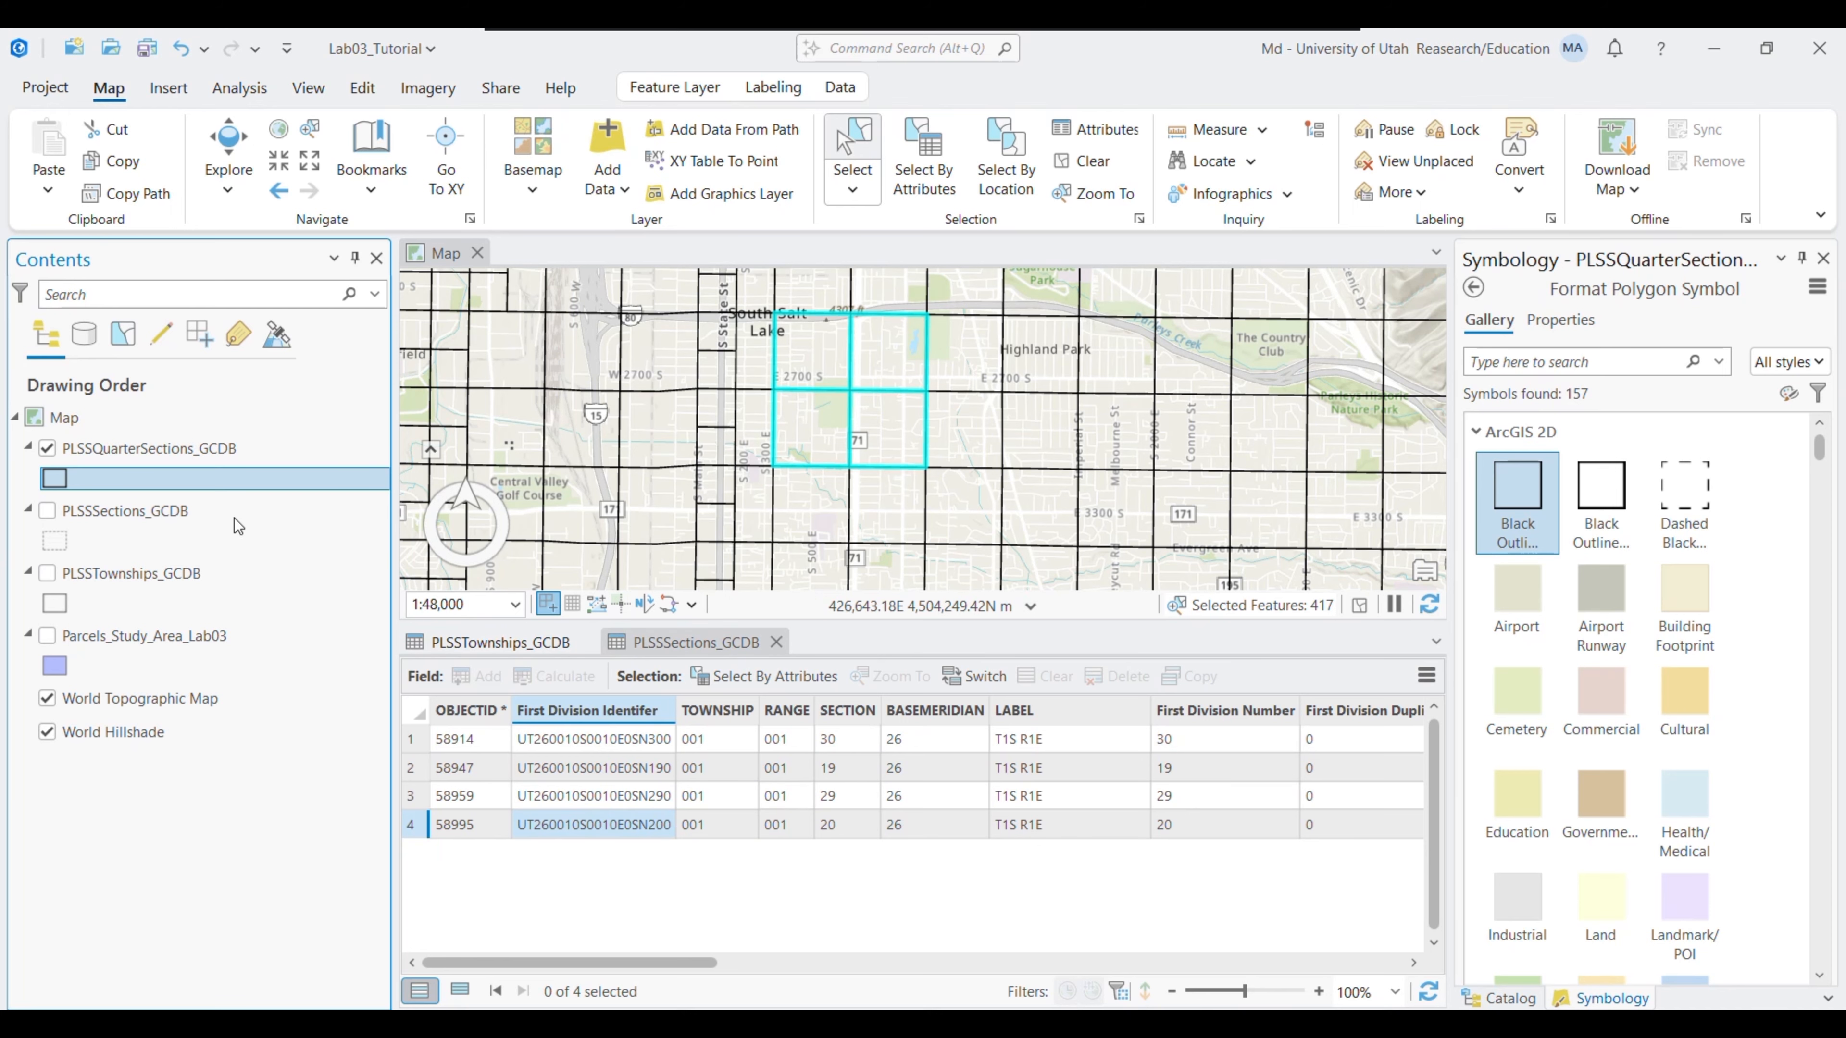
# Open the PLSSQuarterSections_GCDB attribute table with only selected records shown and examine their Reference Grid Number and Quarter Section values
pyautogui.click(122, 450)
pyautogui.rightClick(122, 450)
pyautogui.click(222, 306)
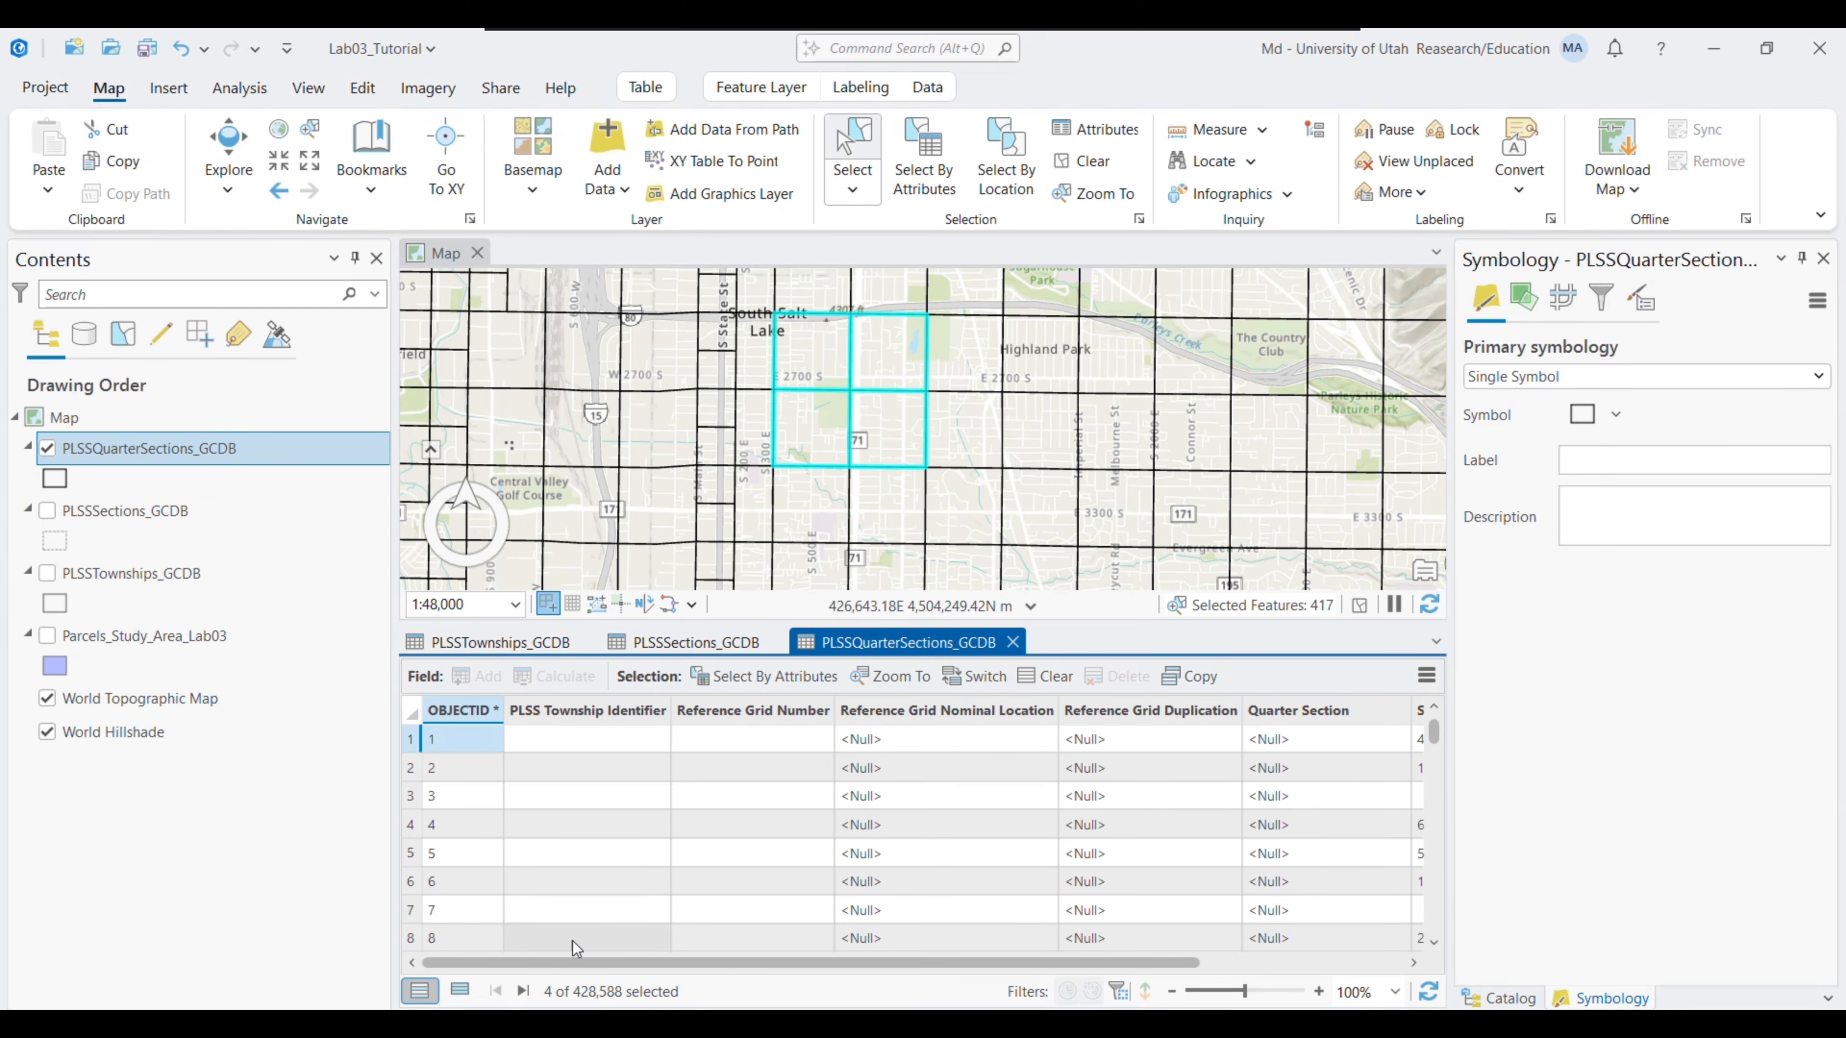
pyautogui.click(459, 991)
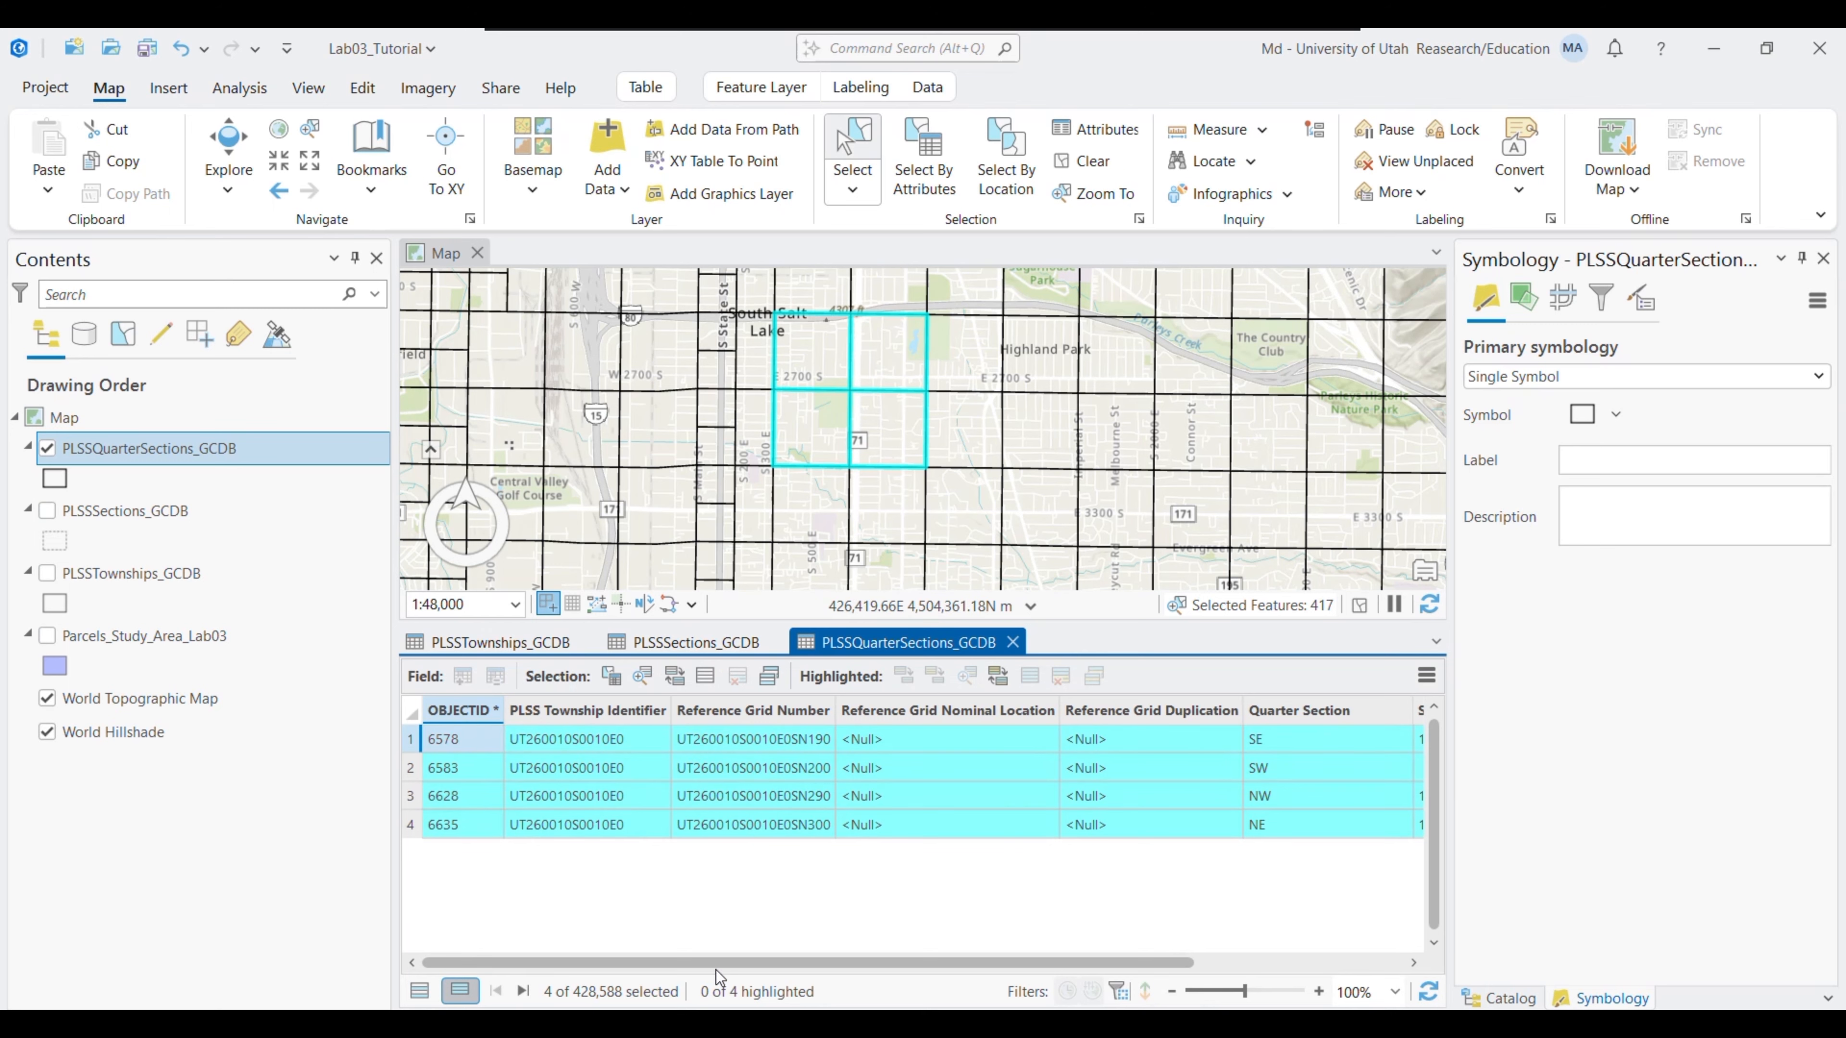
pyautogui.moveTo(715, 969); pyautogui.dragTo(989, 965)
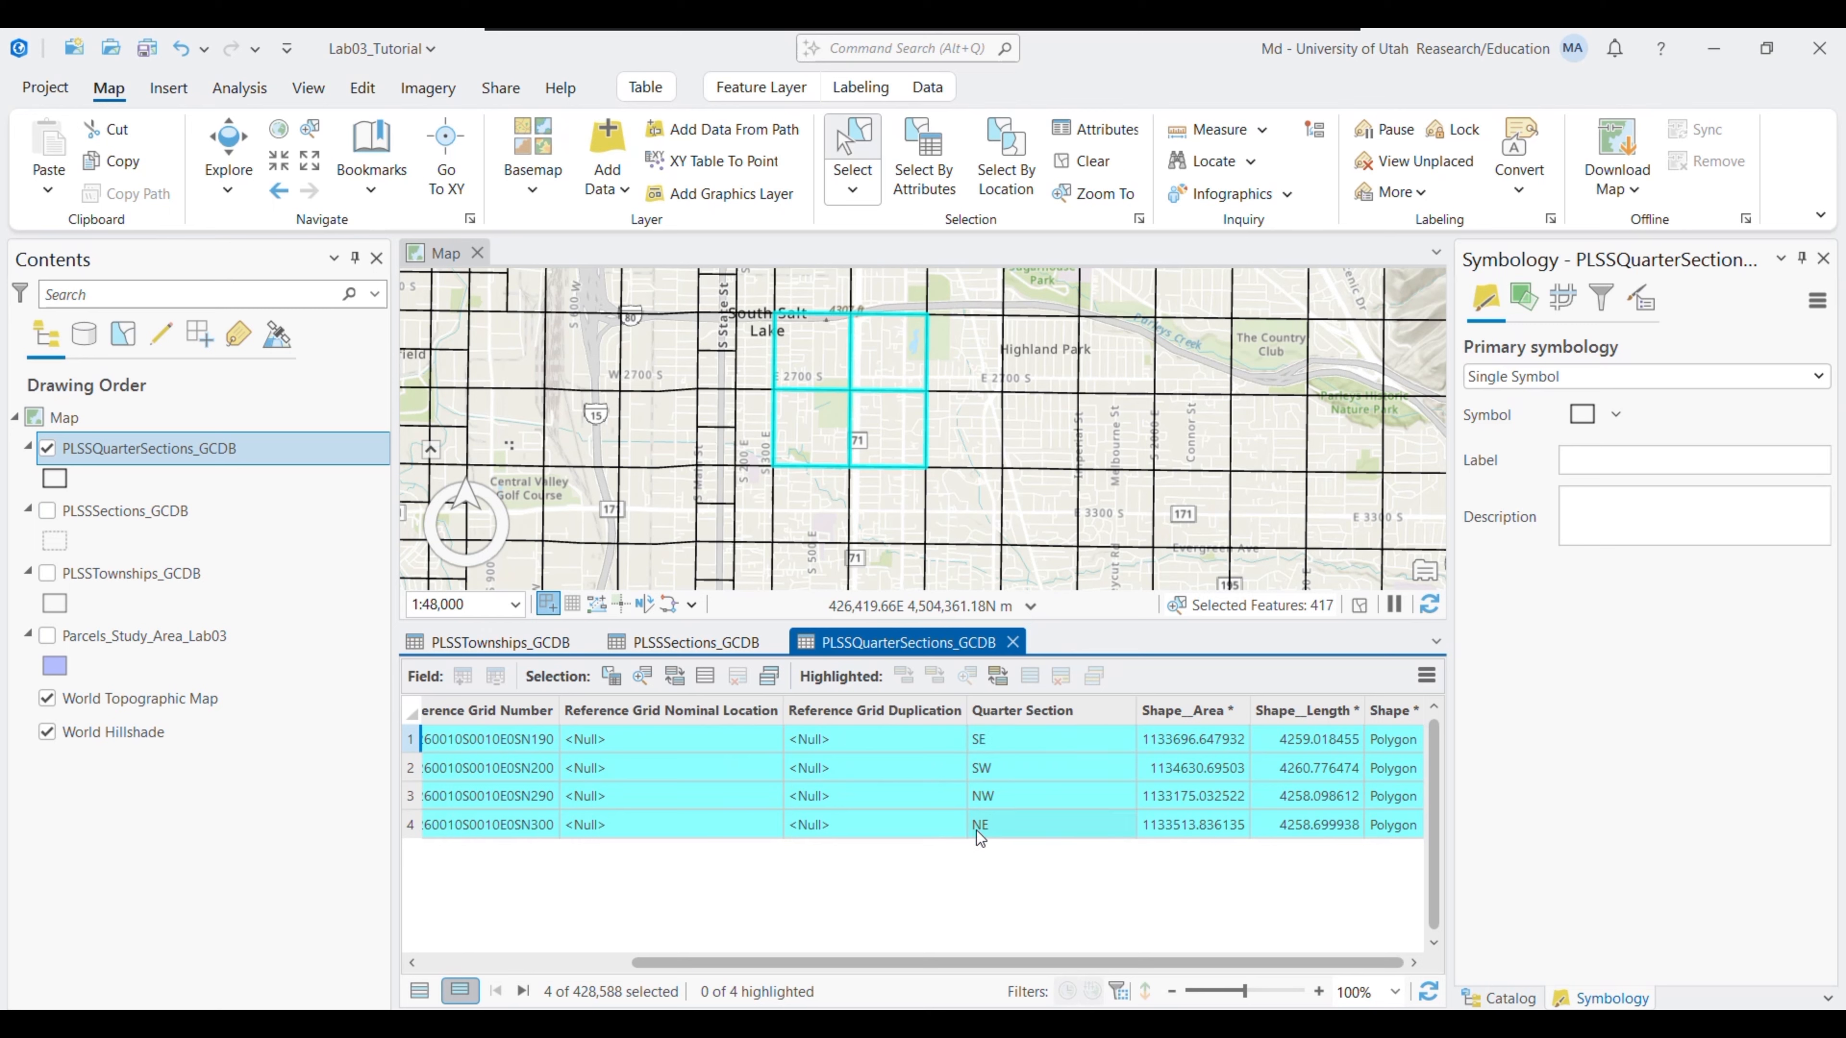
# Select only the single quarter section diagonally southeast of the previously selected block on the map
pyautogui.click(982, 442)
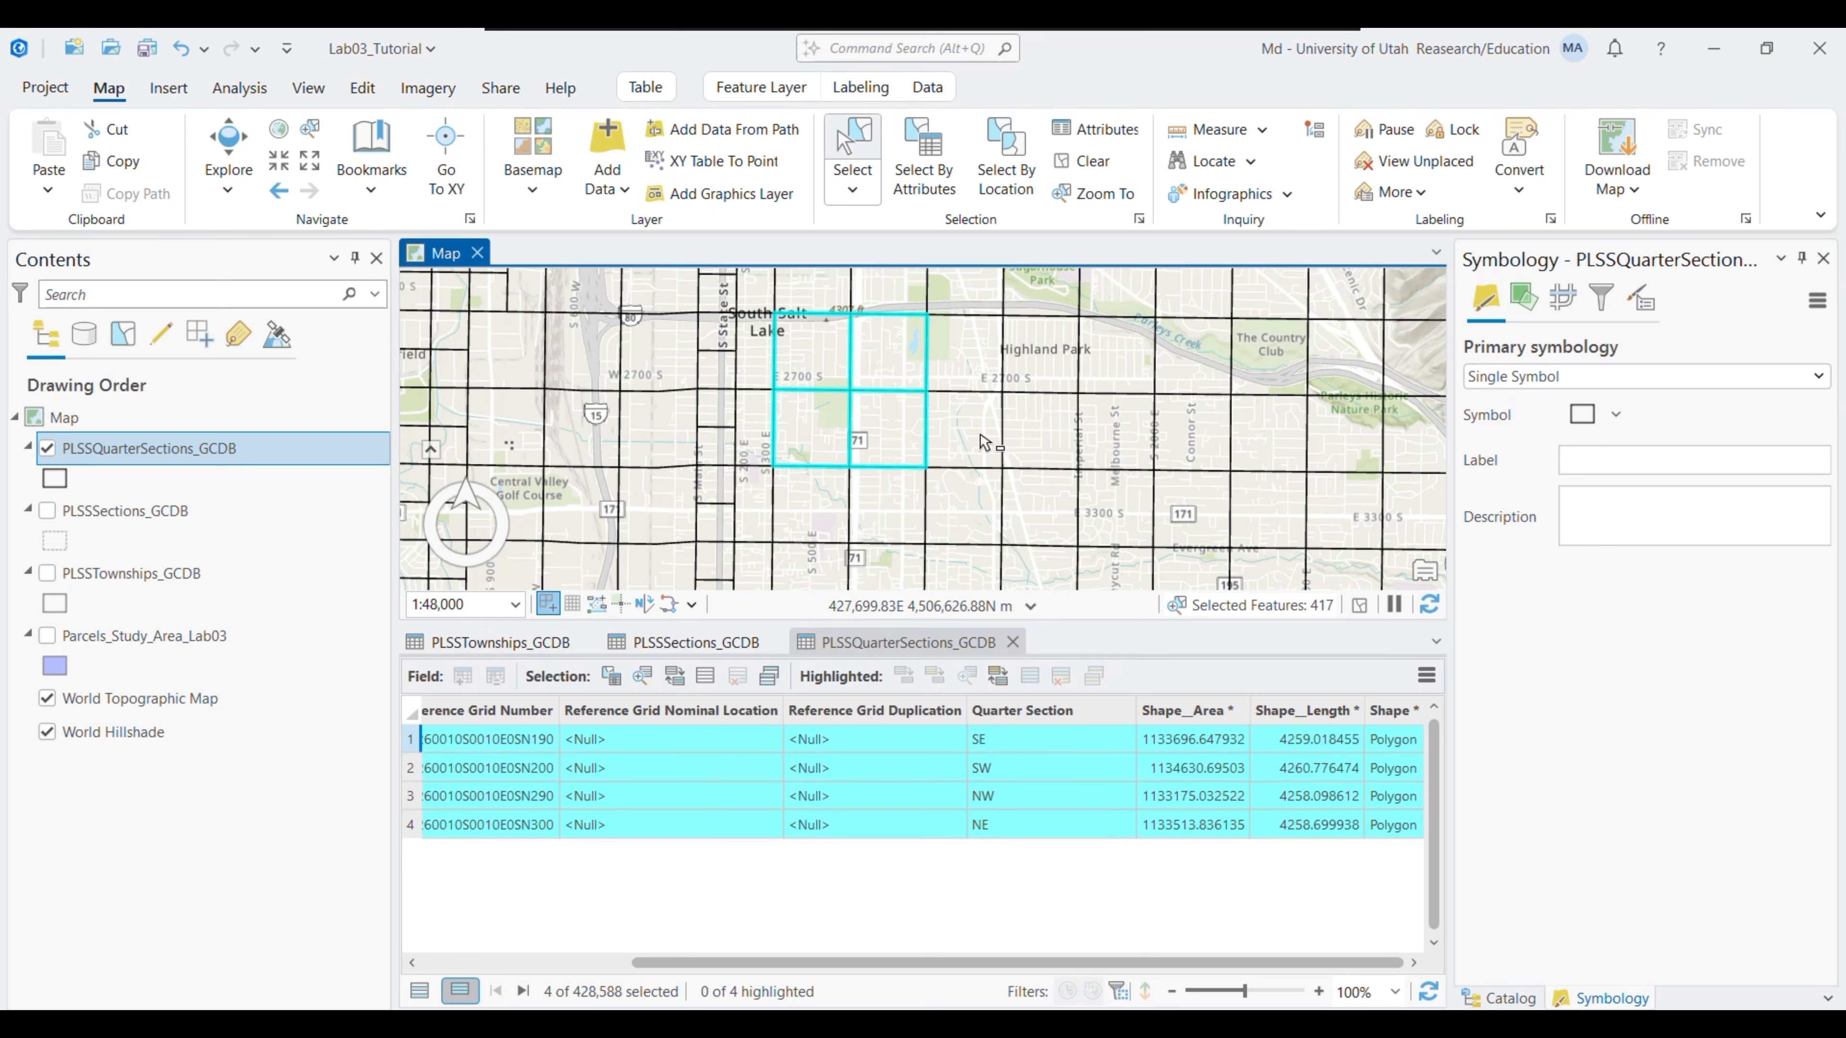
pyautogui.click(985, 493)
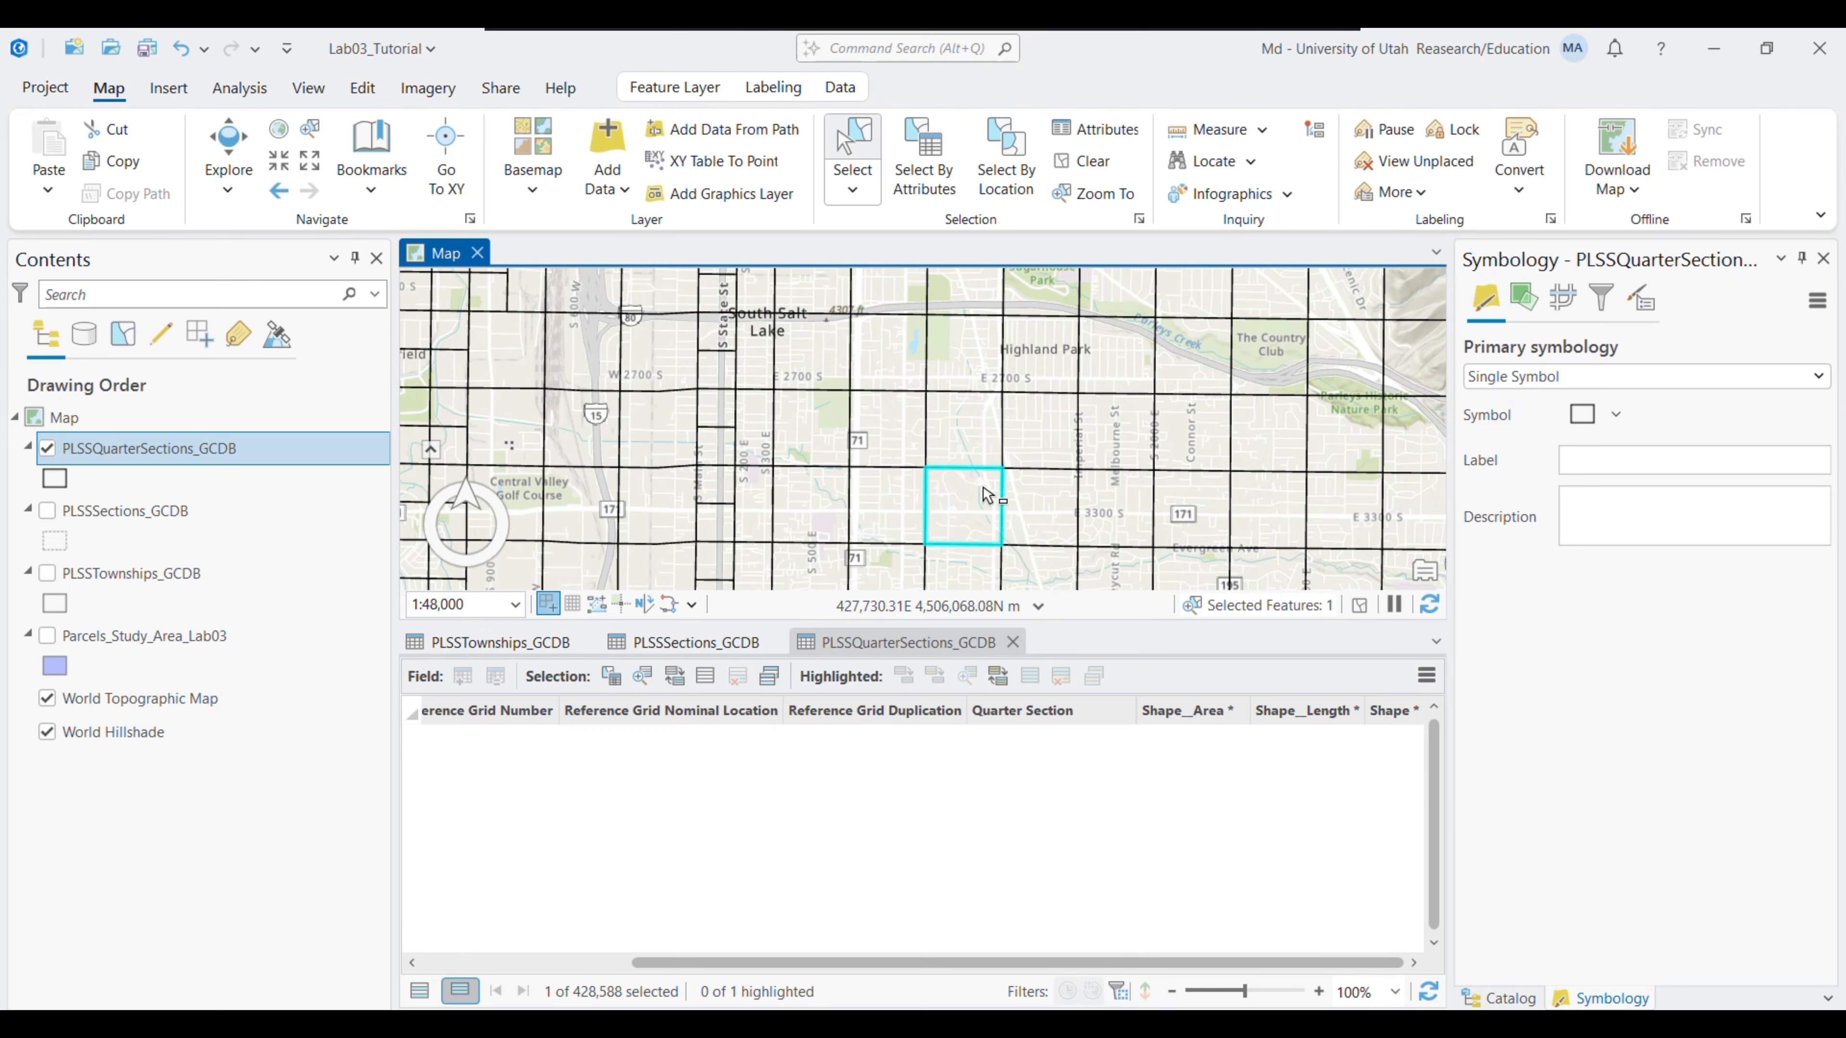
# Select only the quarter section immediately west of the currently selected one on the map
pyautogui.click(913, 500)
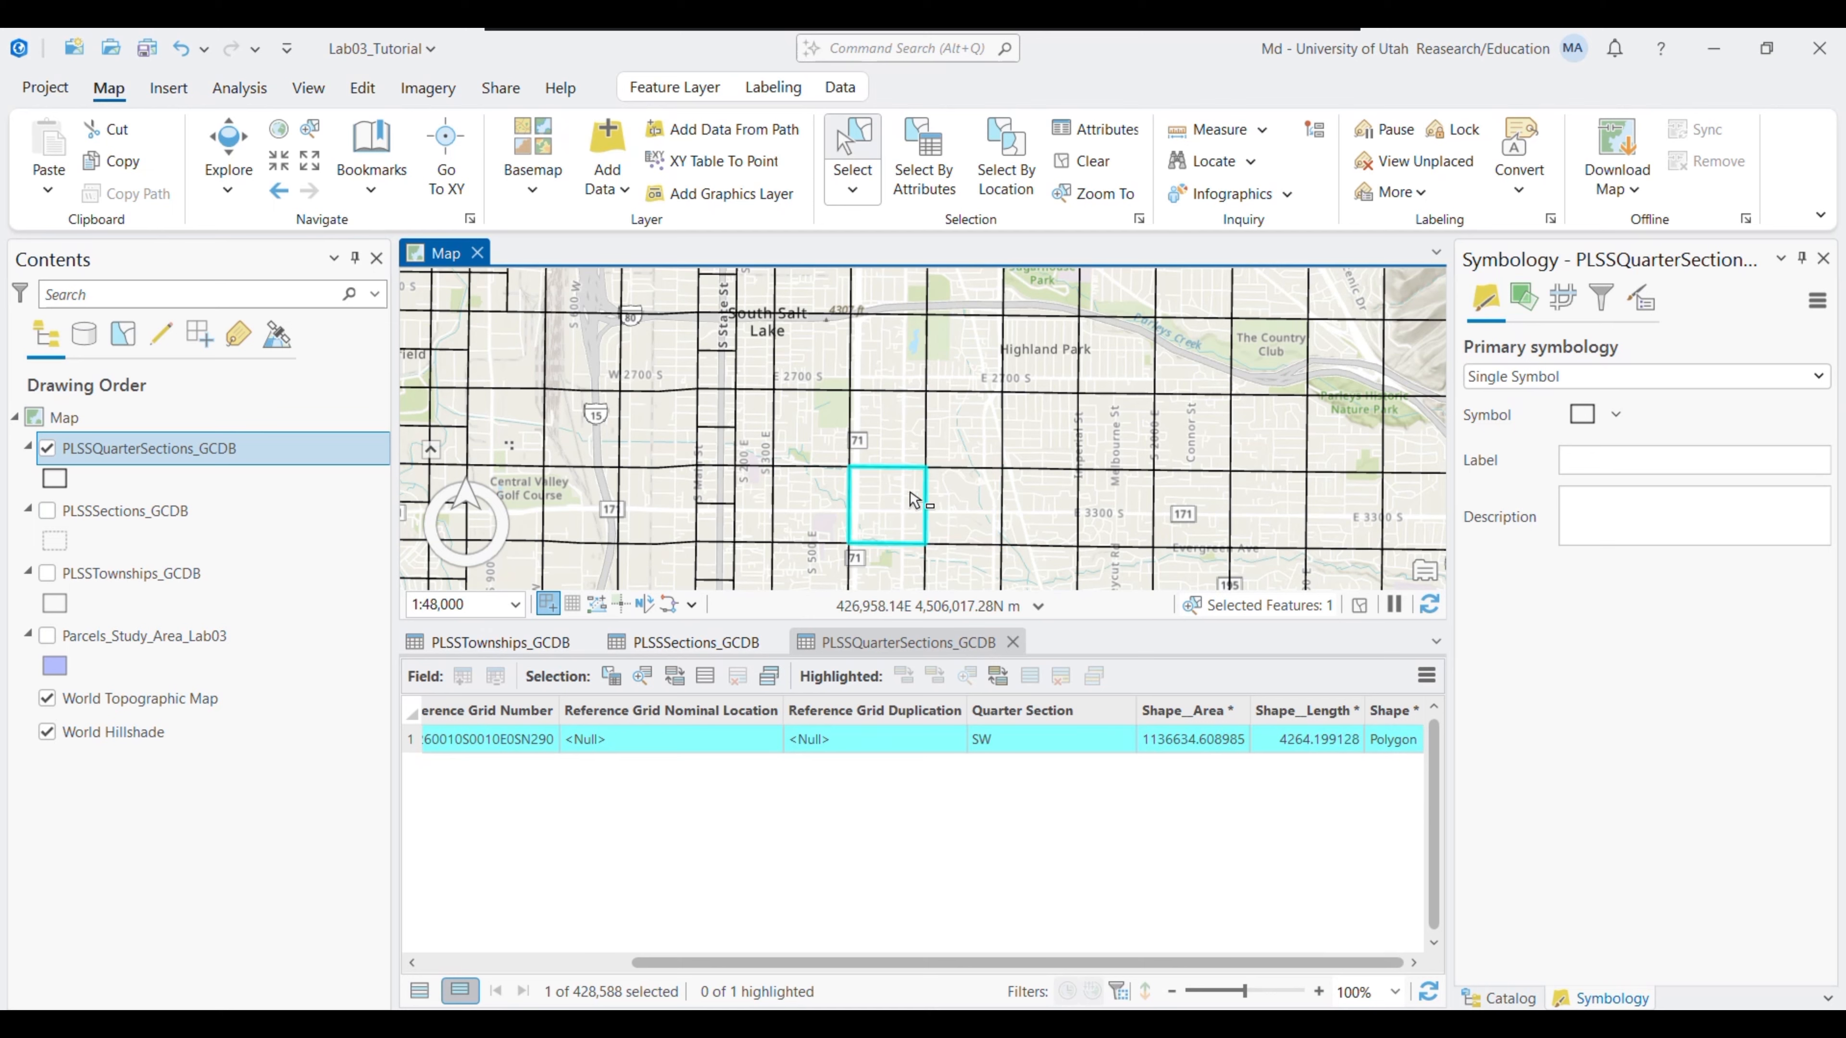
# Show PLSSSections_GCDB, hide PLSSQuarterSections_GCDB, and give the sections layer the heavier Black Outline symbol
pyautogui.click(49, 513)
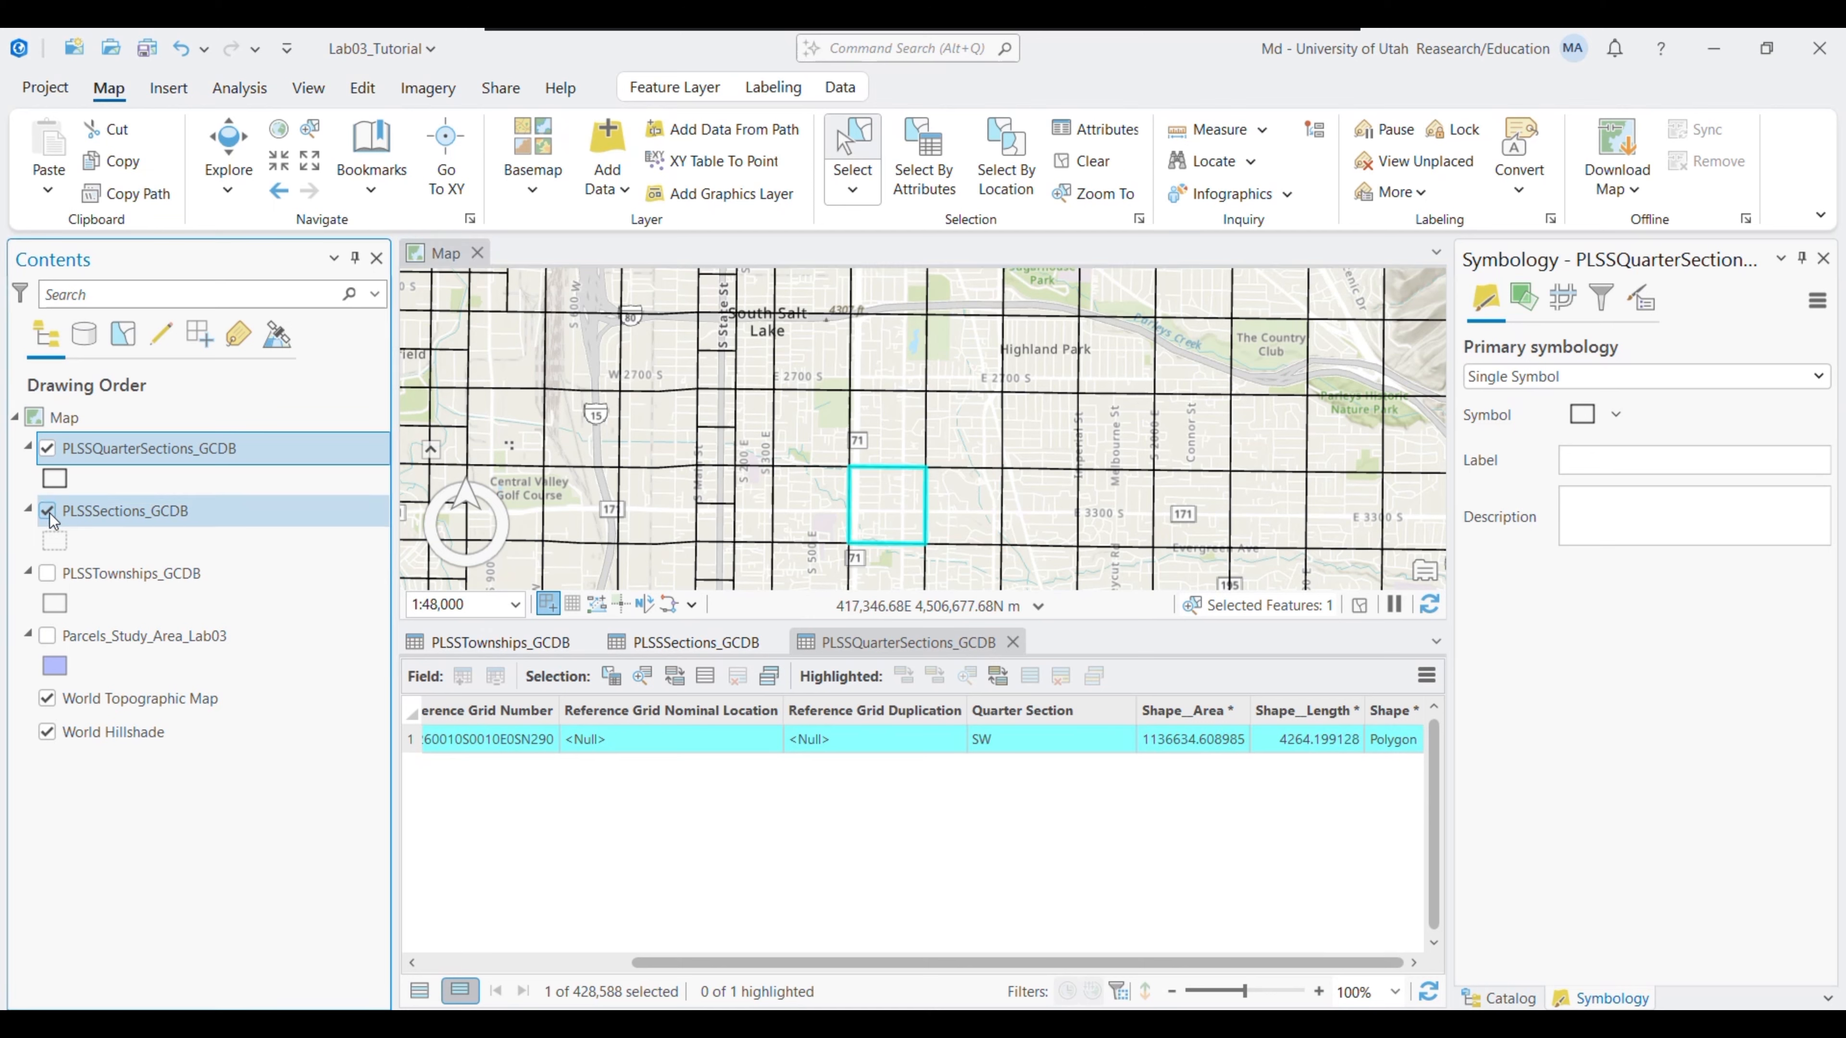
pyautogui.click(51, 449)
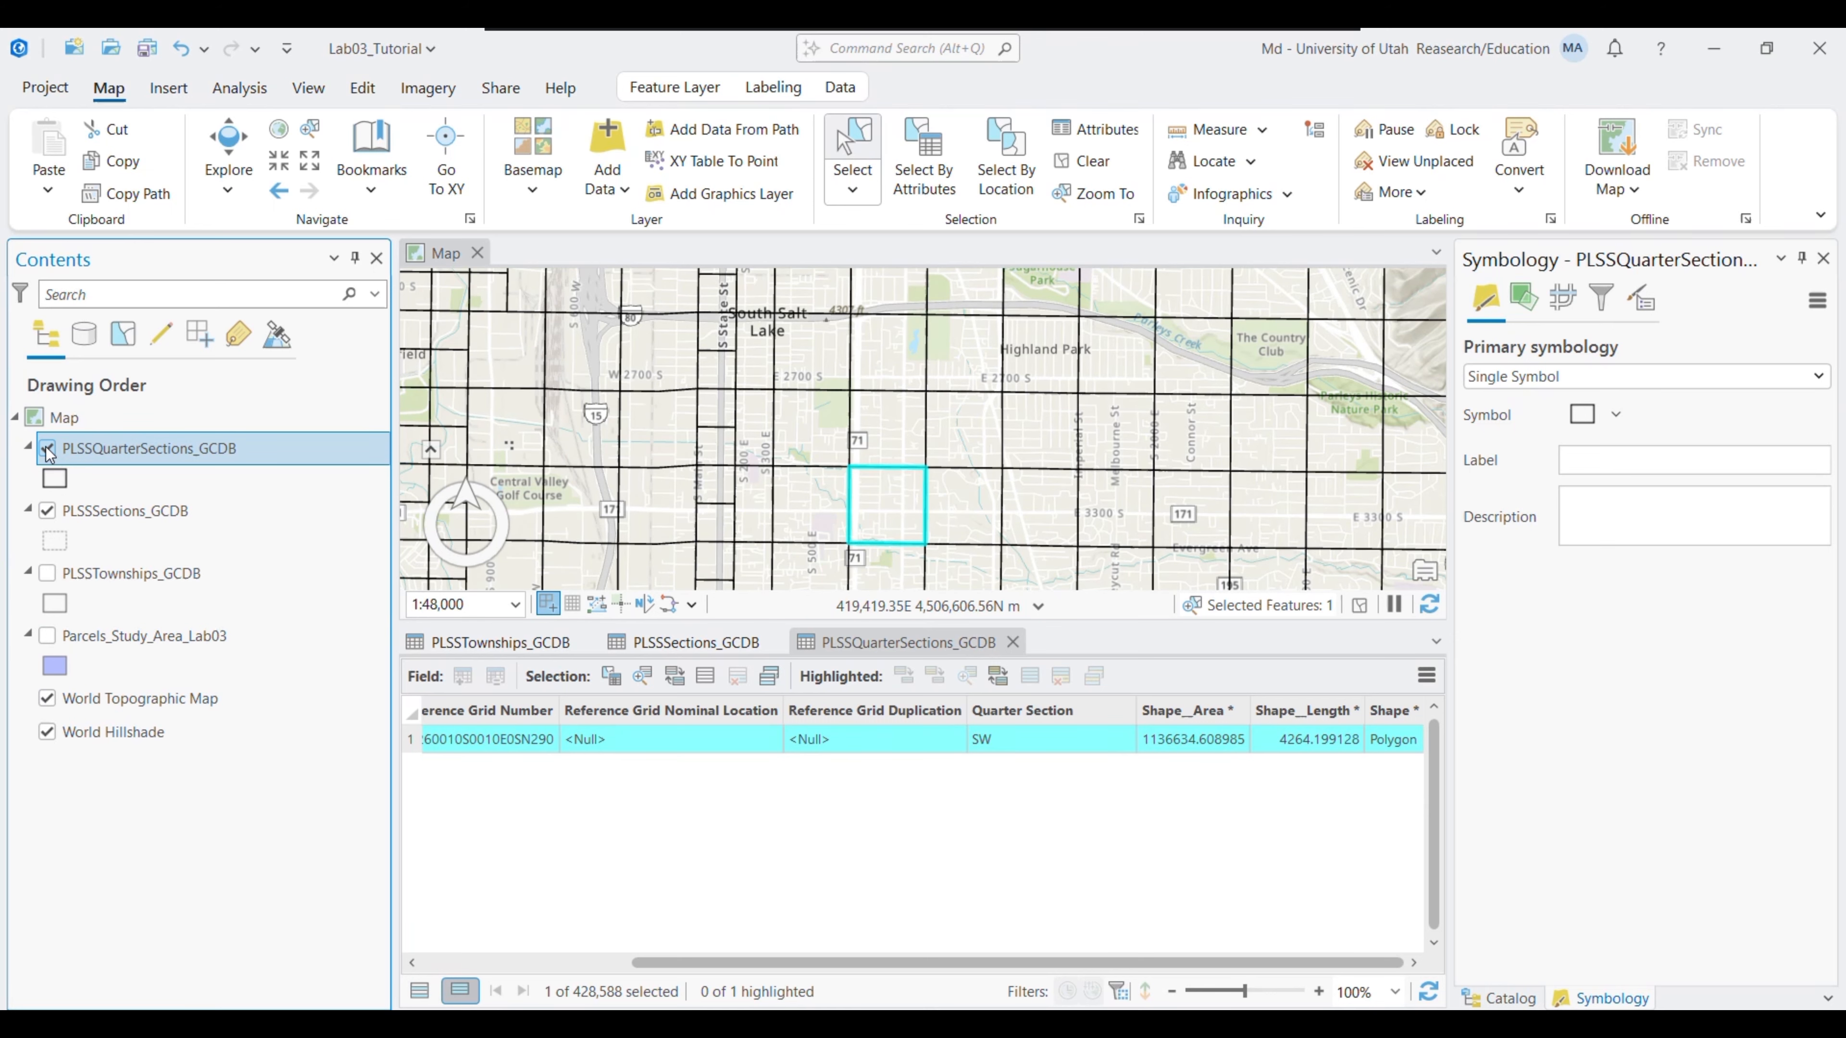
pyautogui.click(48, 513)
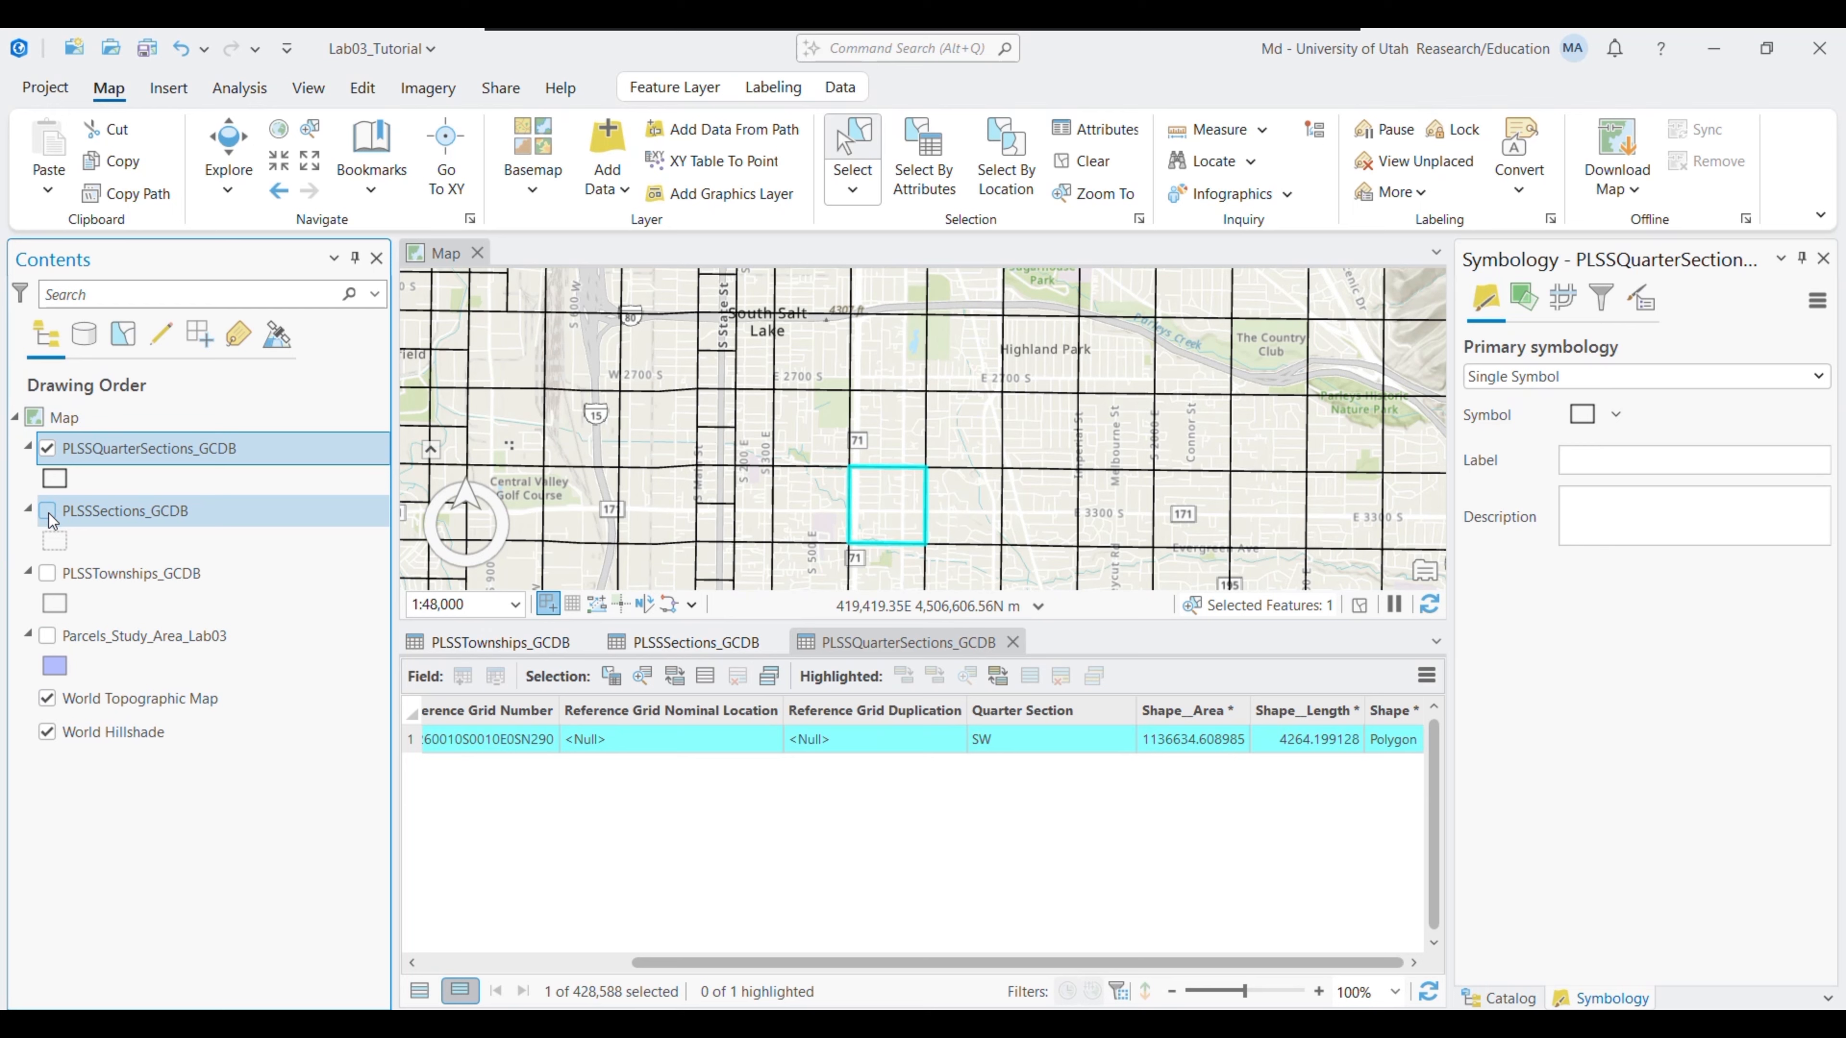
pyautogui.click(48, 449)
pyautogui.click(56, 541)
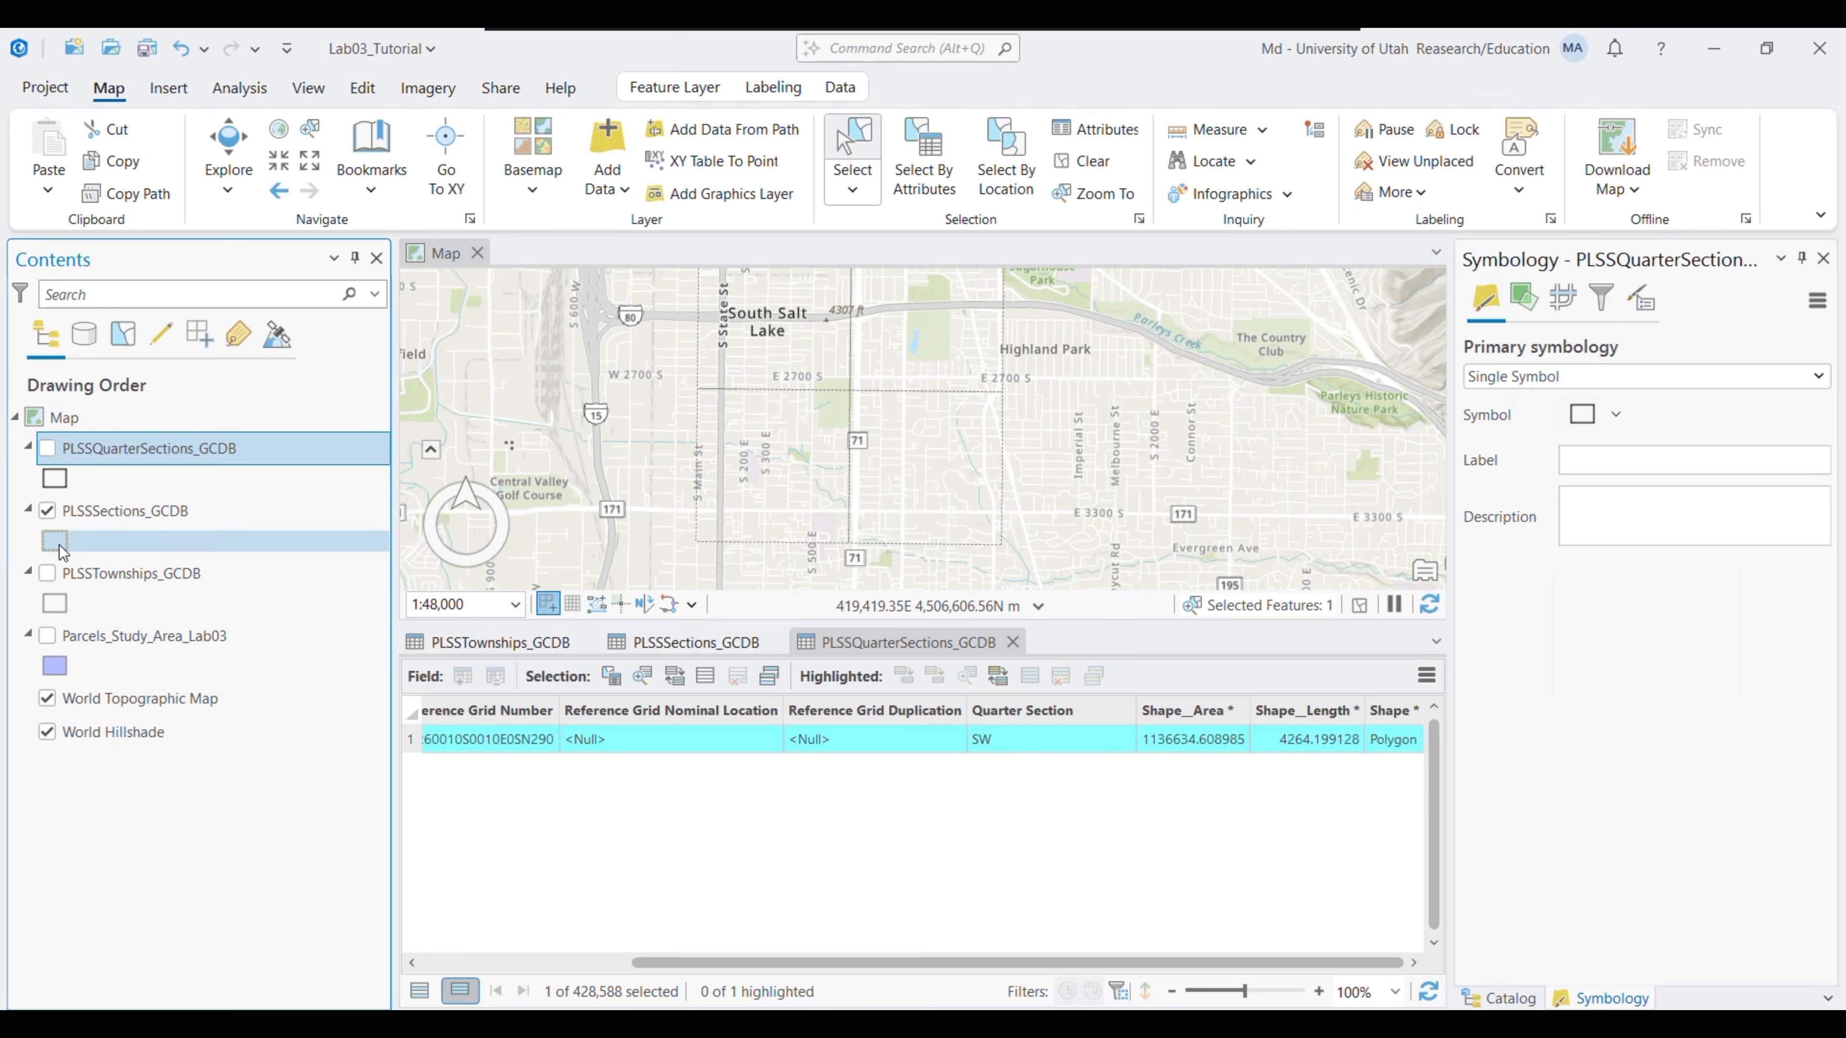
pyautogui.click(1601, 502)
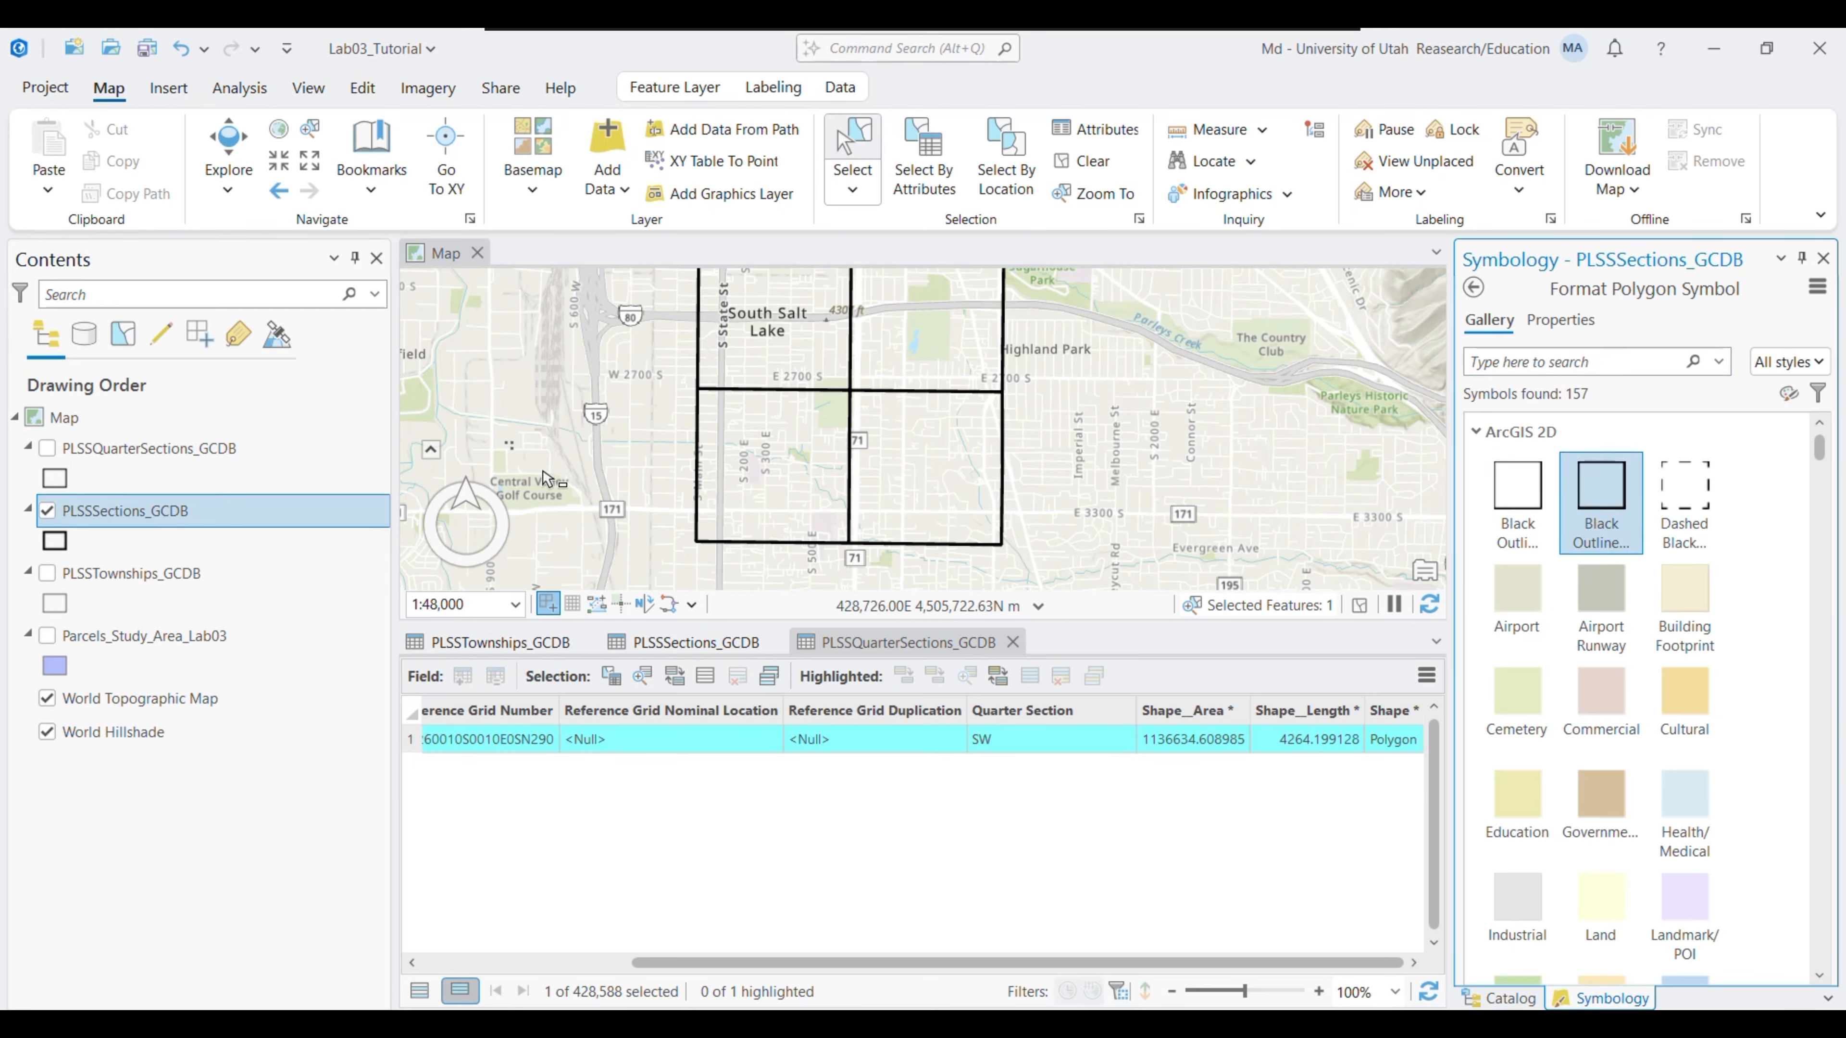
# Compare the quarter section grid with the bold section outlines and check the legal descriptions in the Lab 3 PDF
pyautogui.click(48, 450)
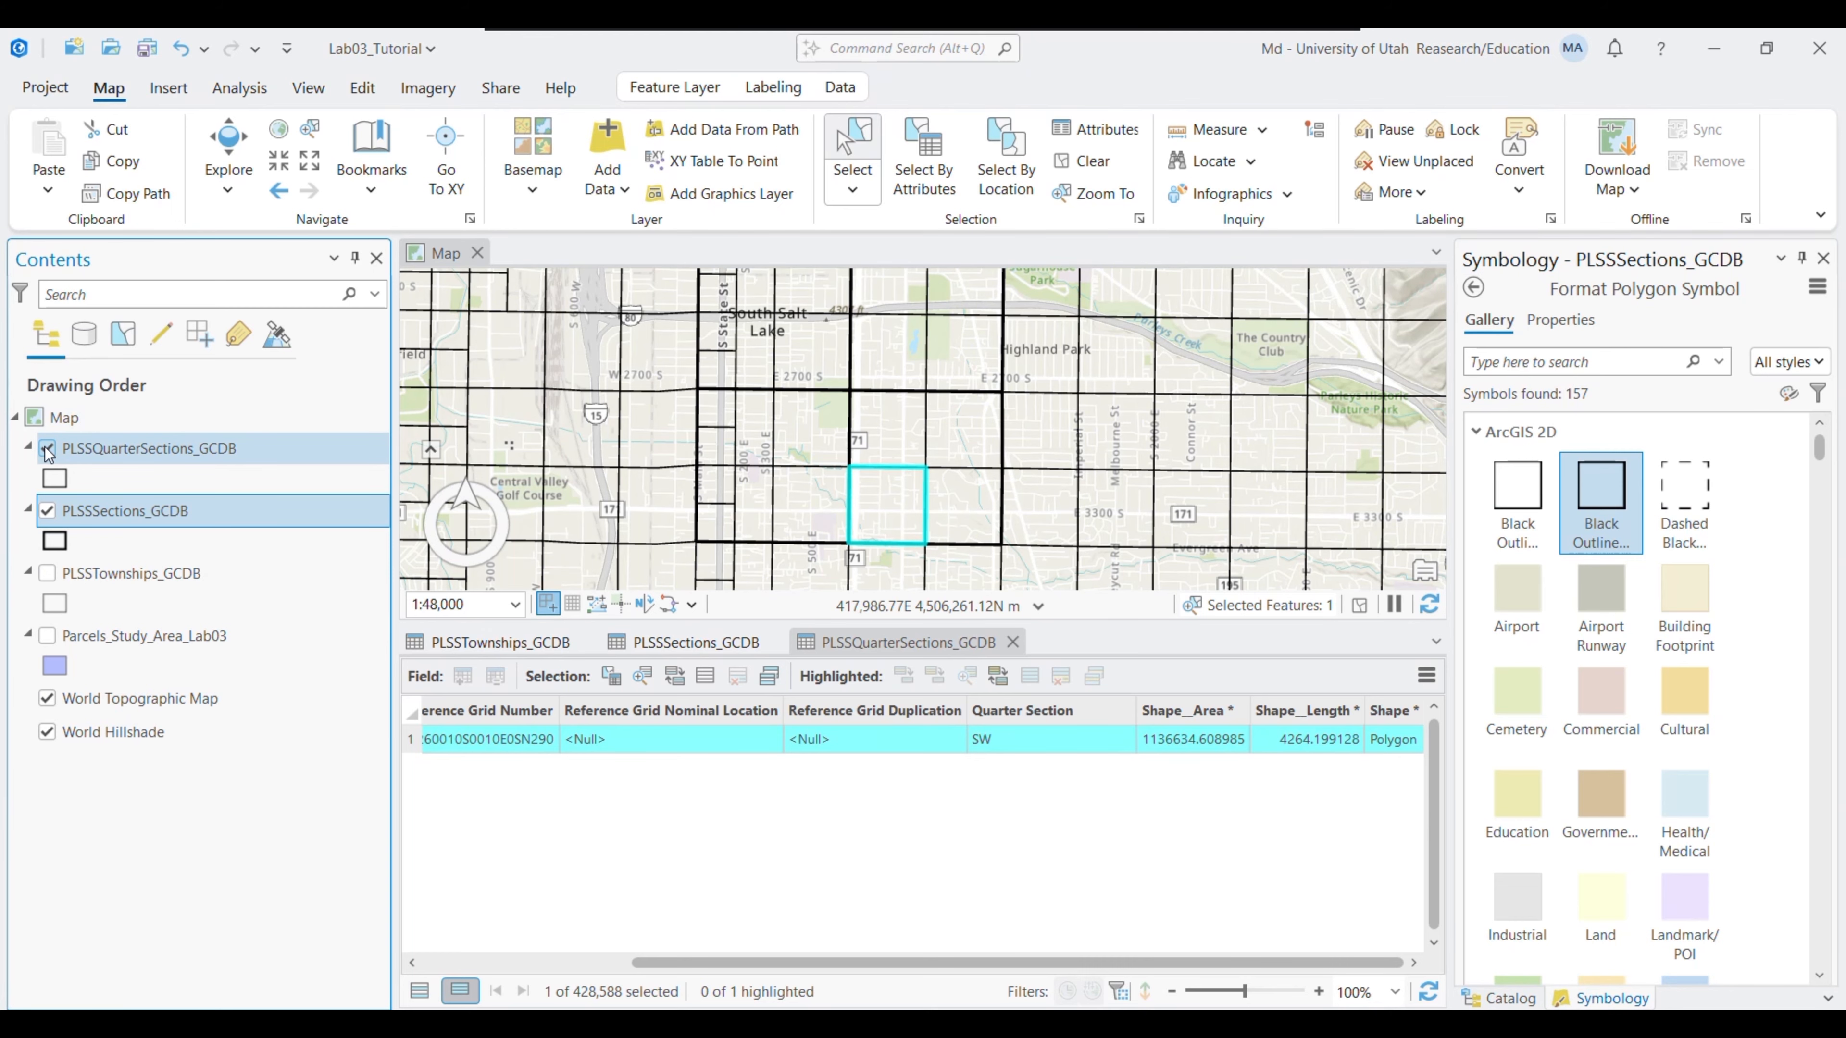
pyautogui.click(48, 449)
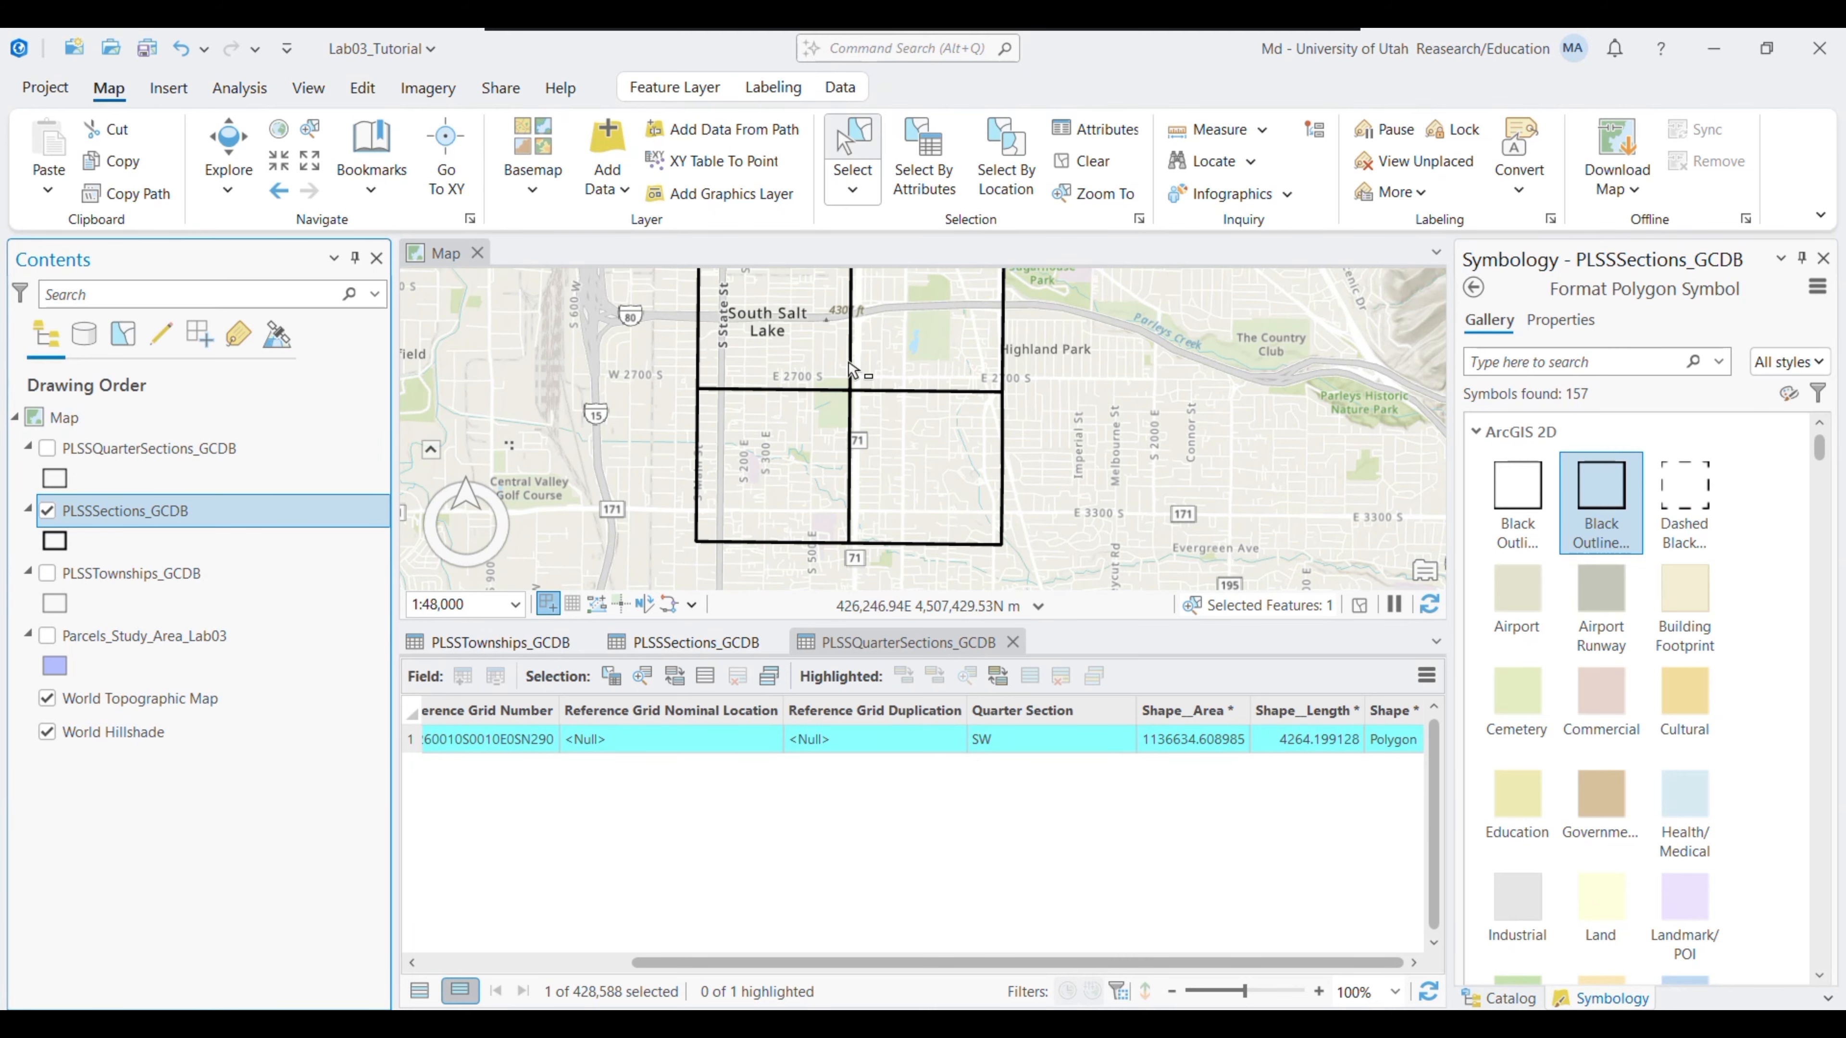
pyautogui.hotkey('alt', 'Tab')
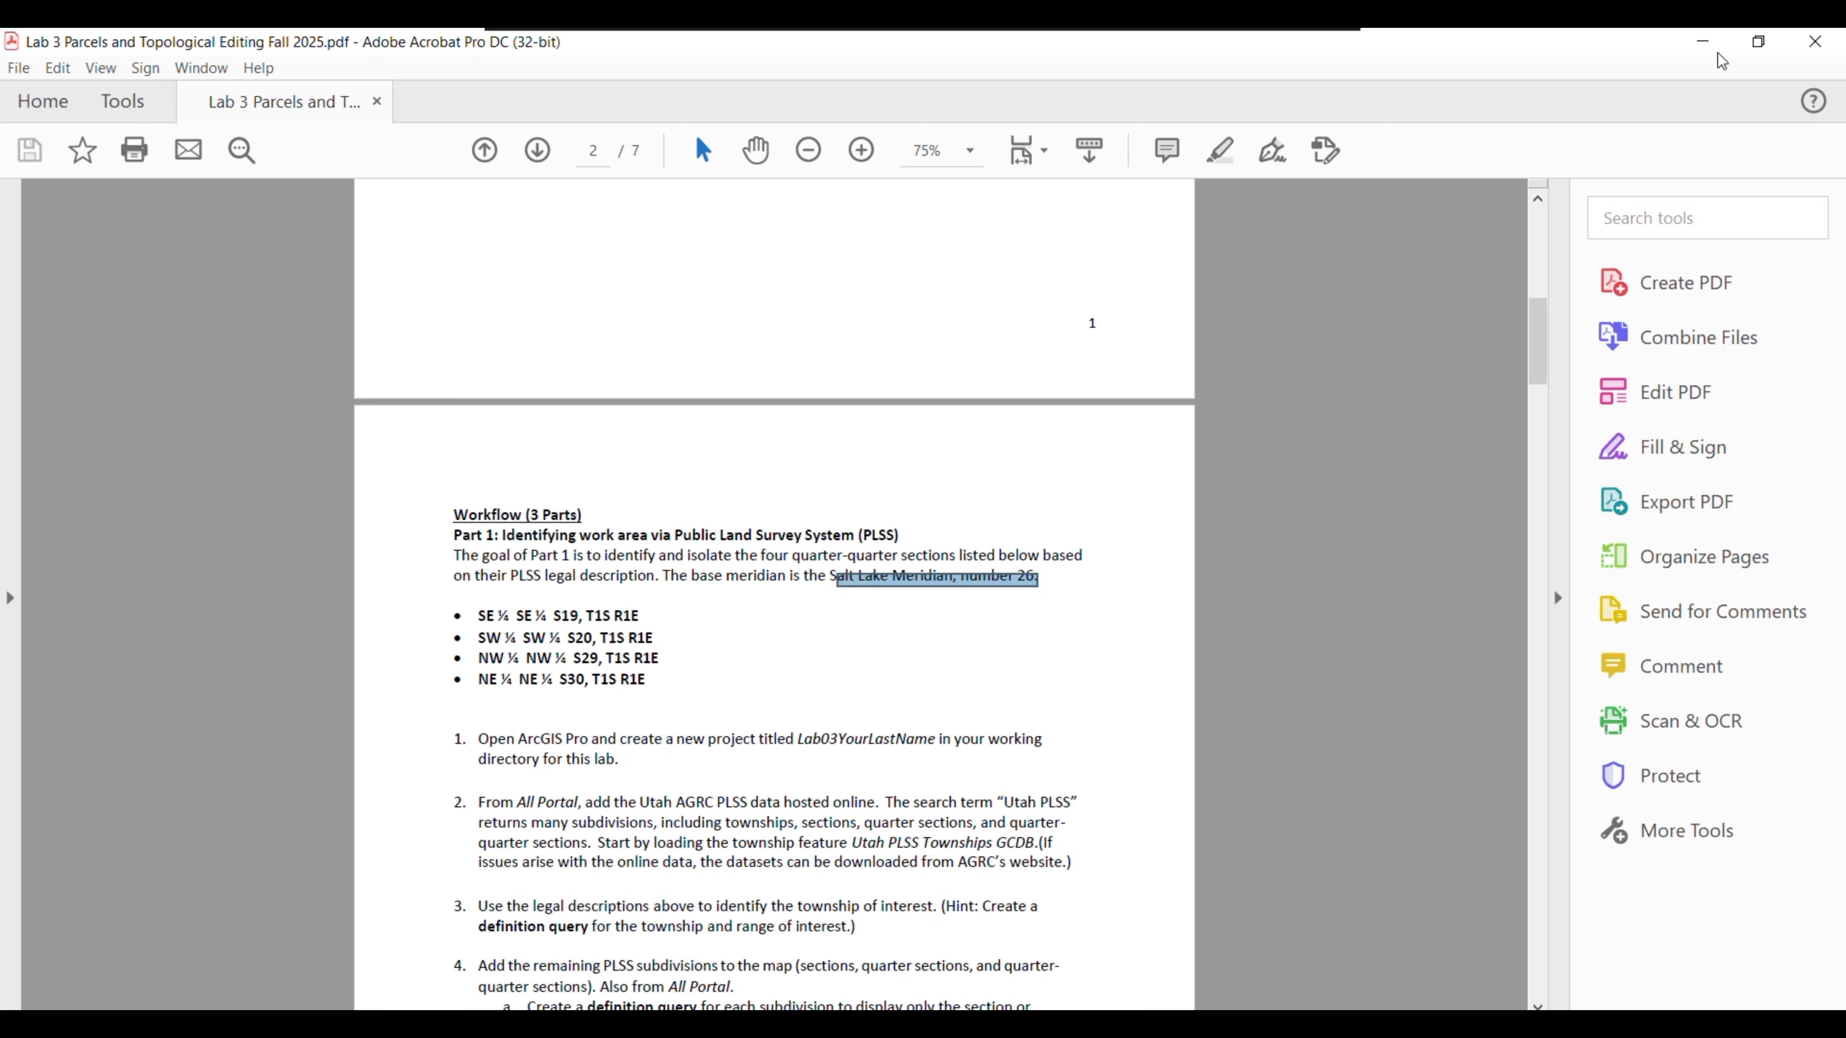
pyautogui.hotkey('alt', 'Tab')
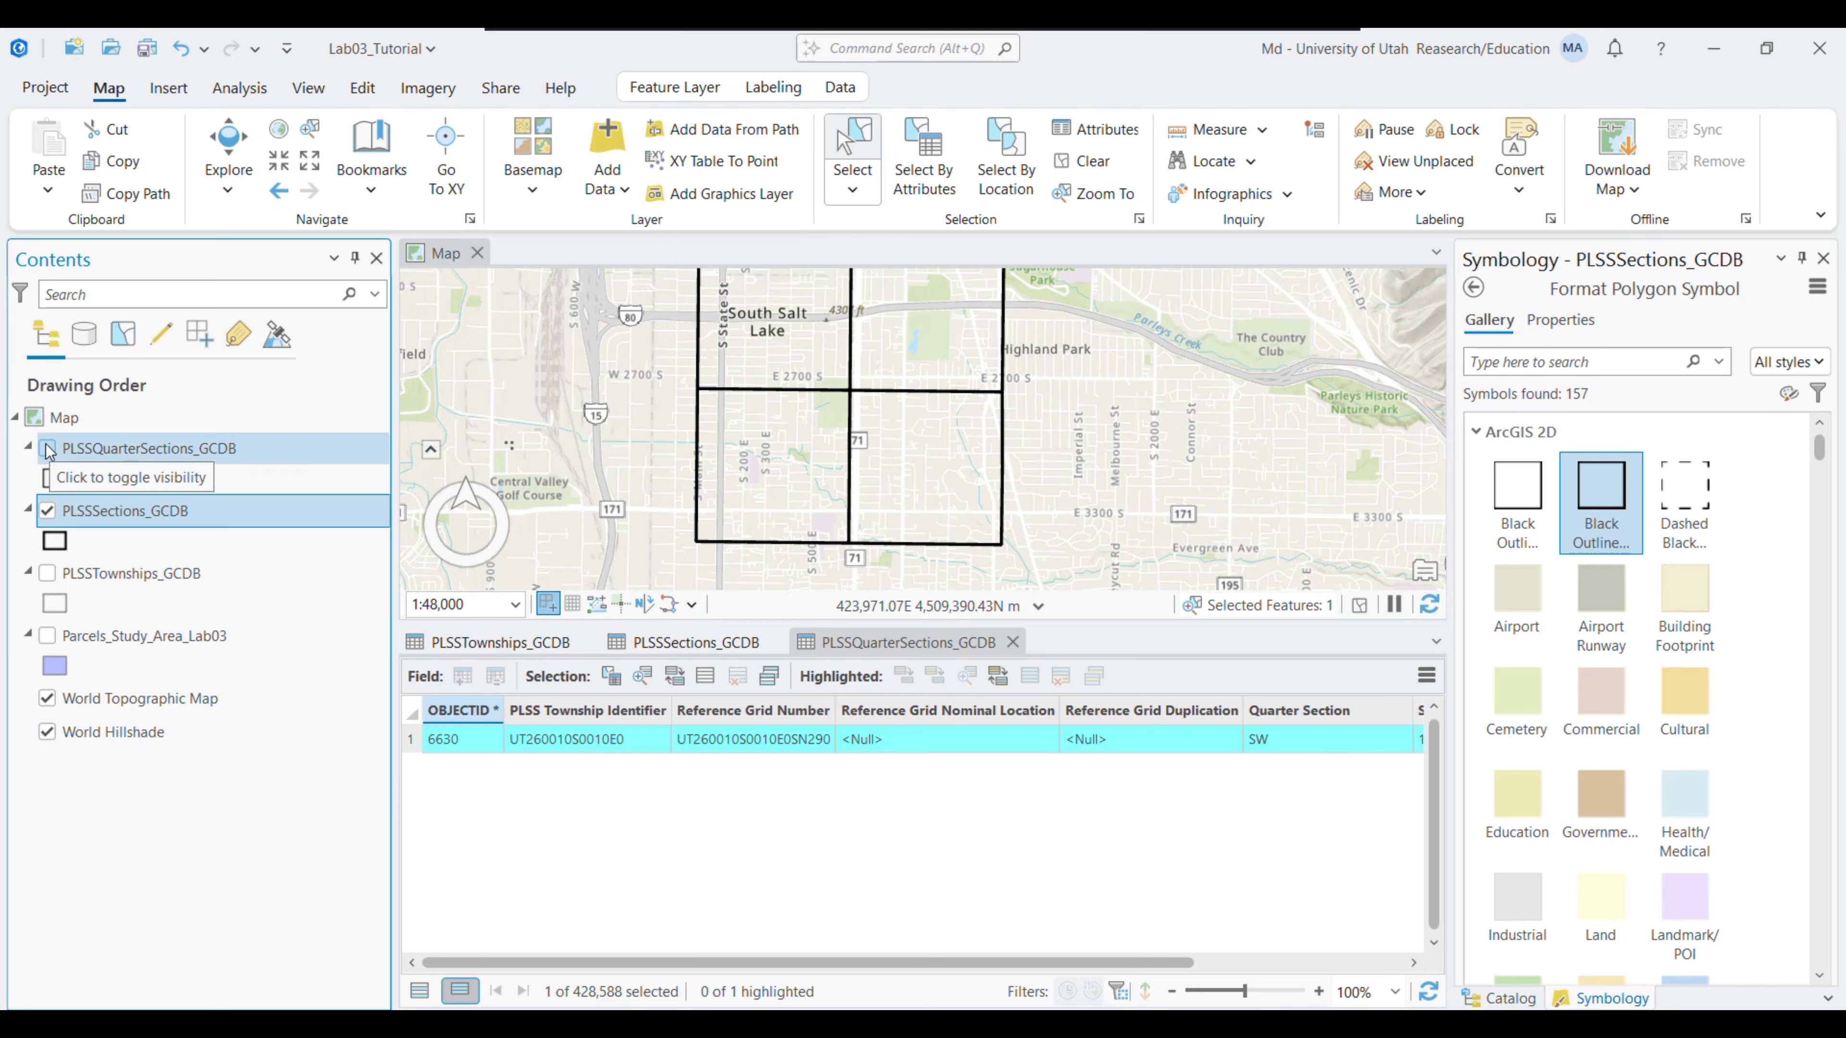
pyautogui.click(48, 449)
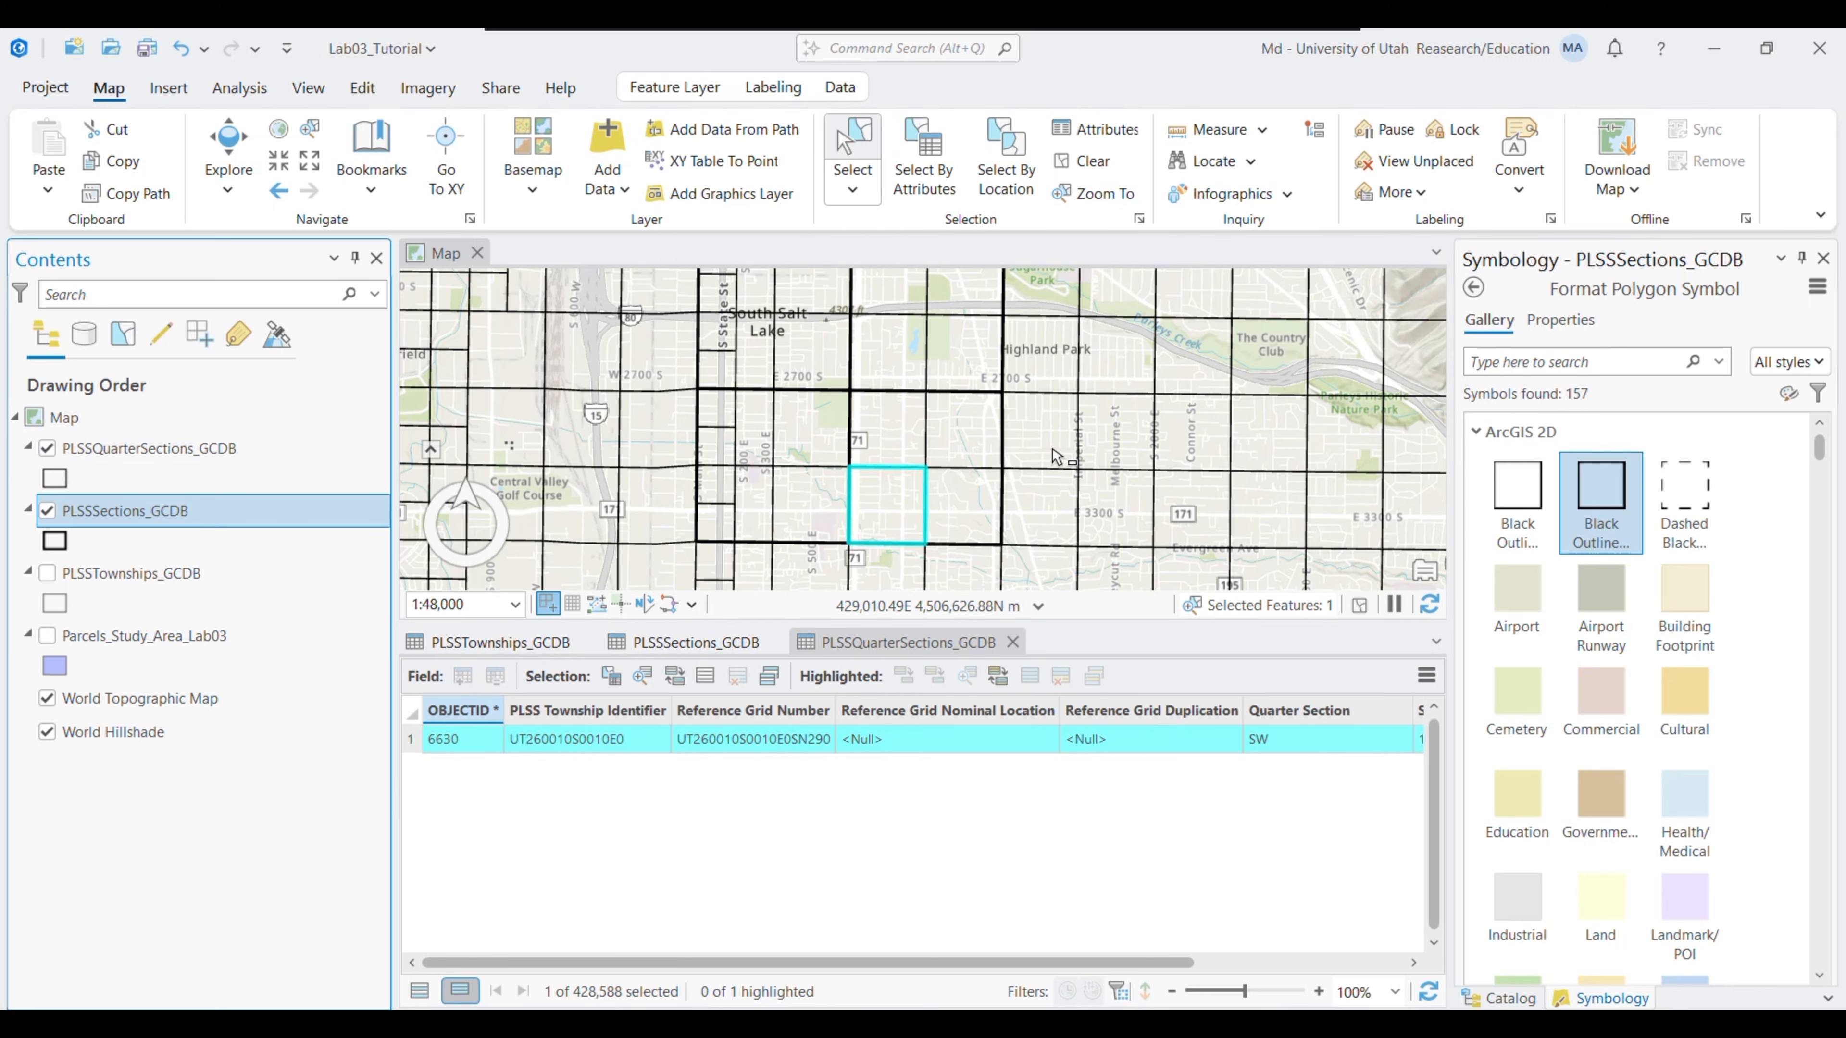
pyautogui.click(48, 449)
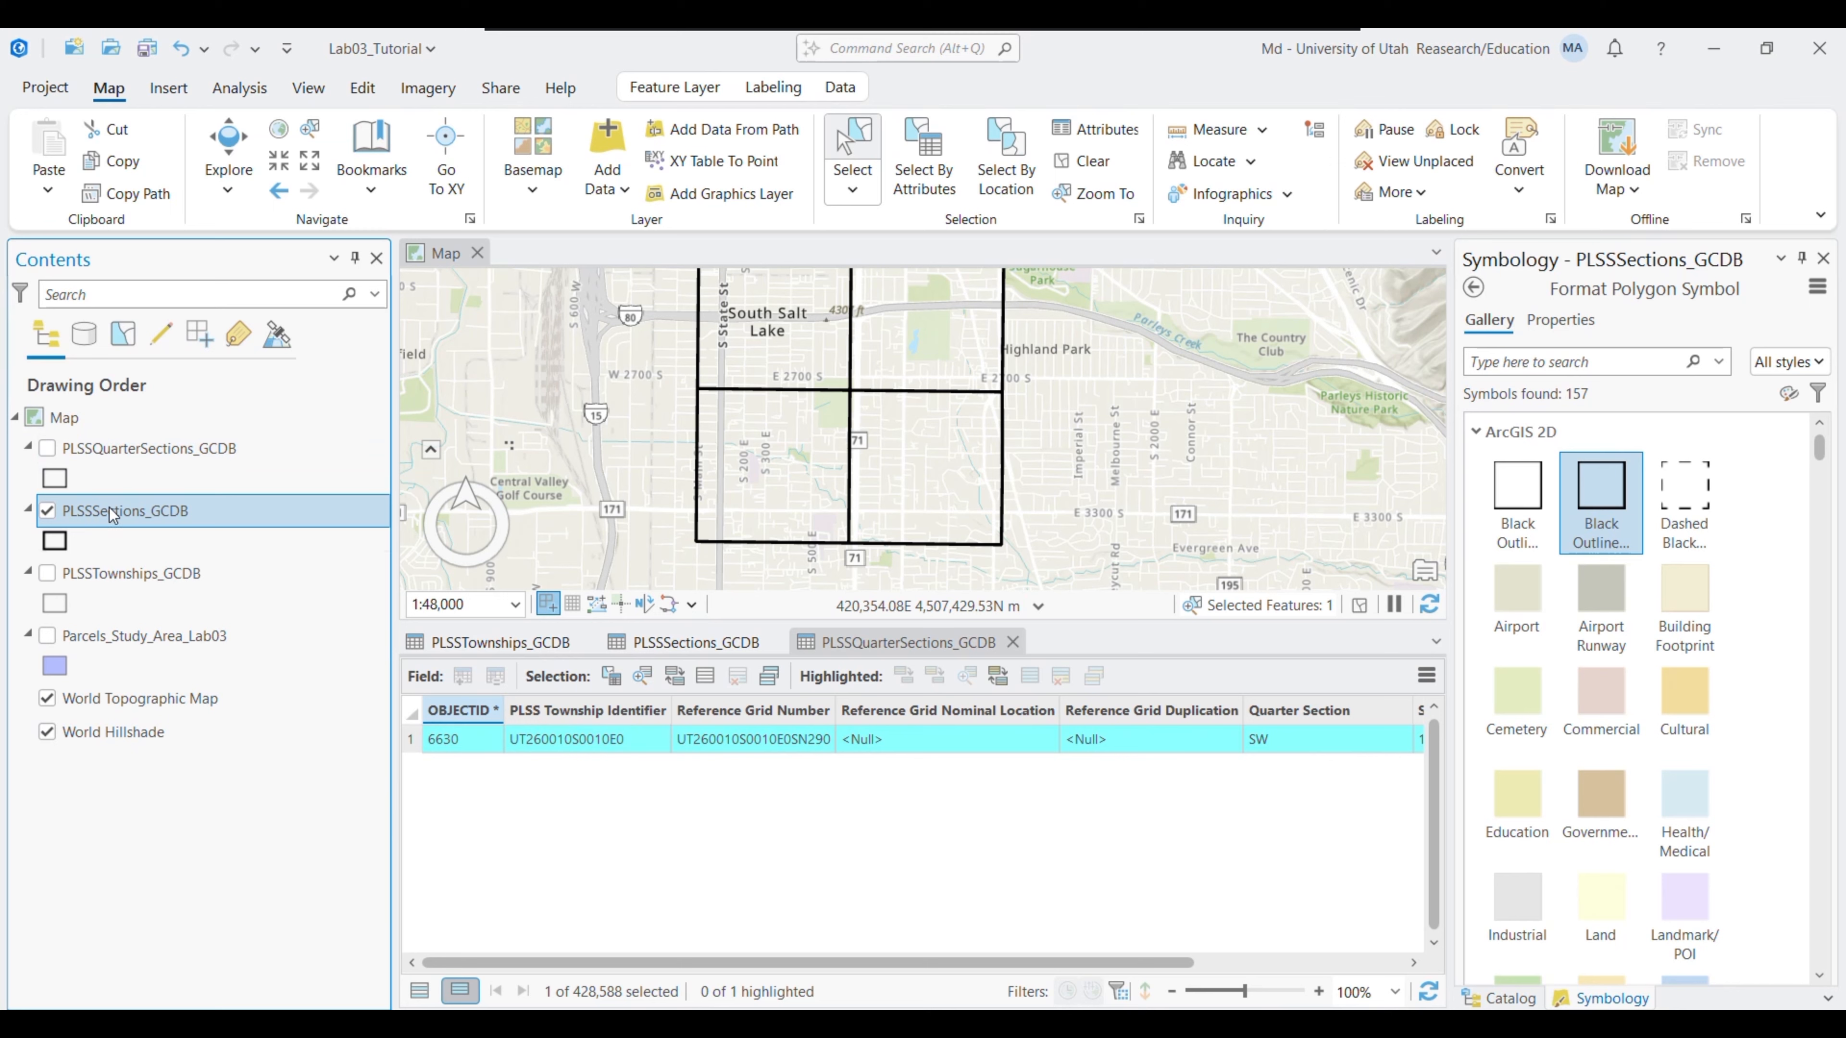
# Compare the First Division Identifier field of PLSSSections_GCDB with the Reference Grid Number field in the full PLSSQuarterSections_GCDB table, alongside both layers on the map
pyautogui.click(703, 646)
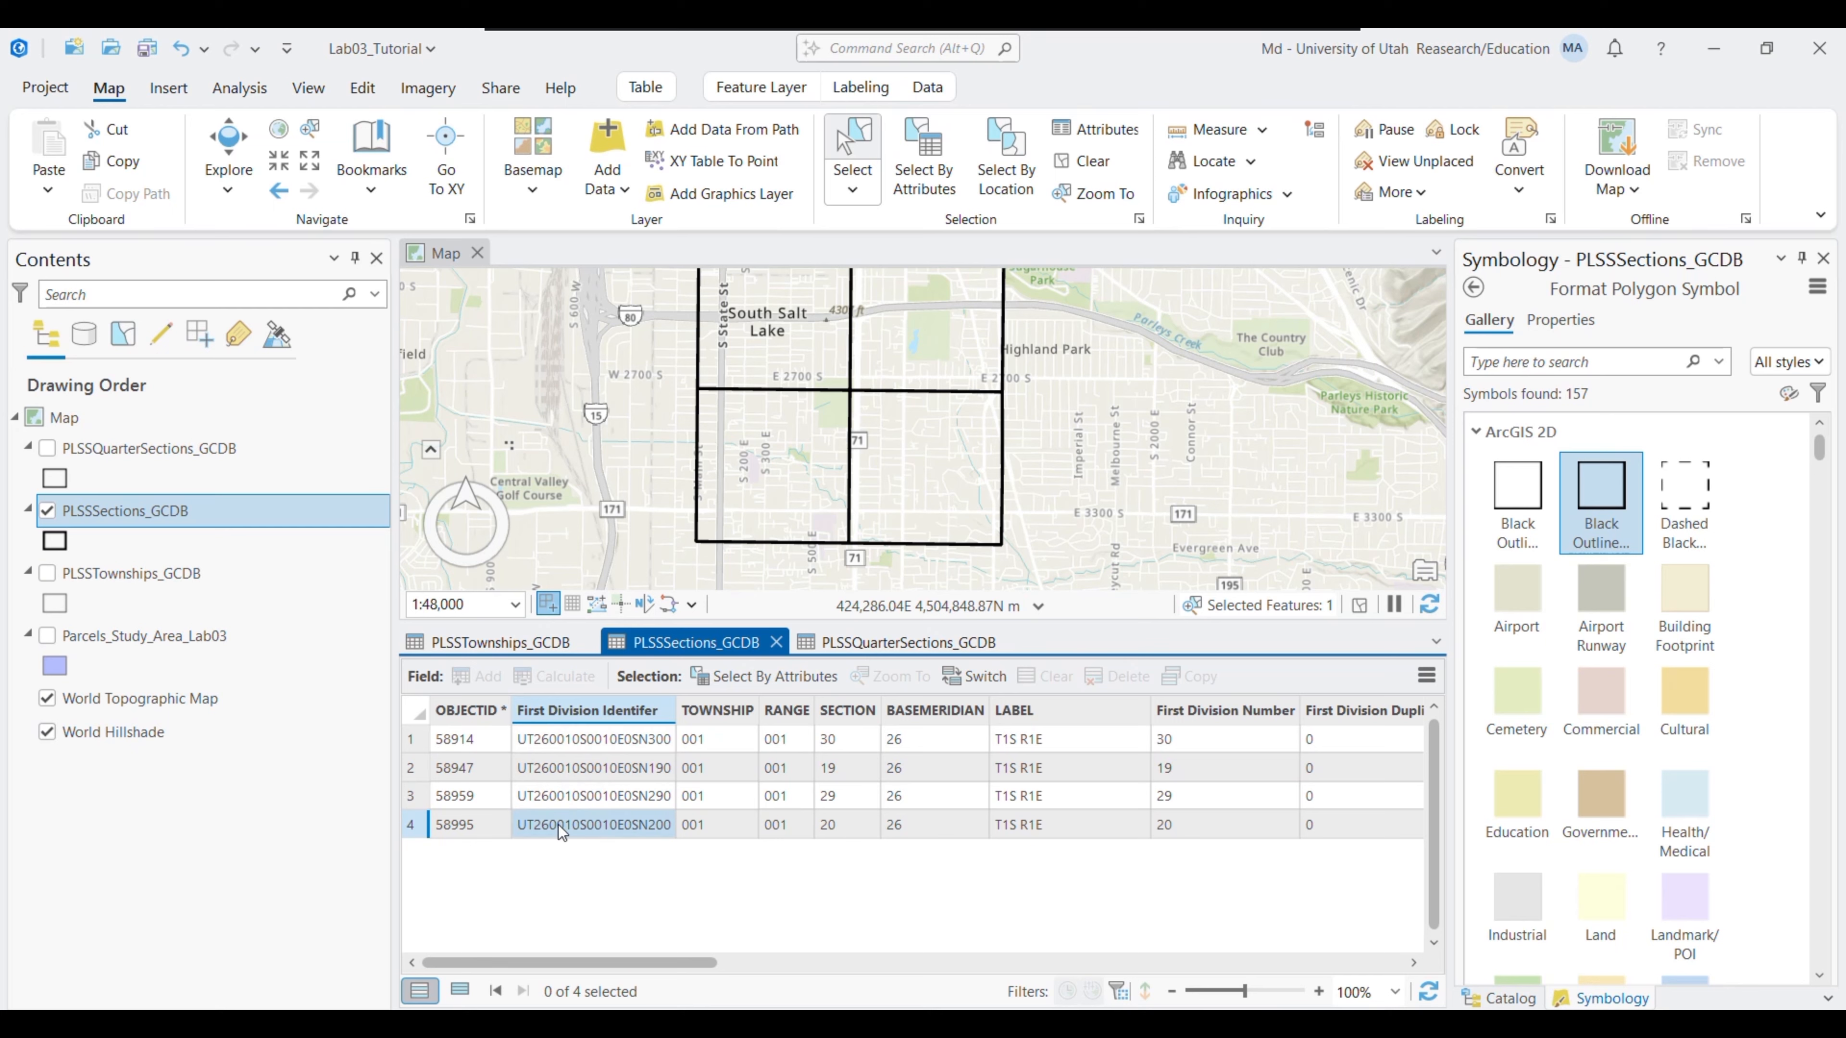
pyautogui.click(46, 448)
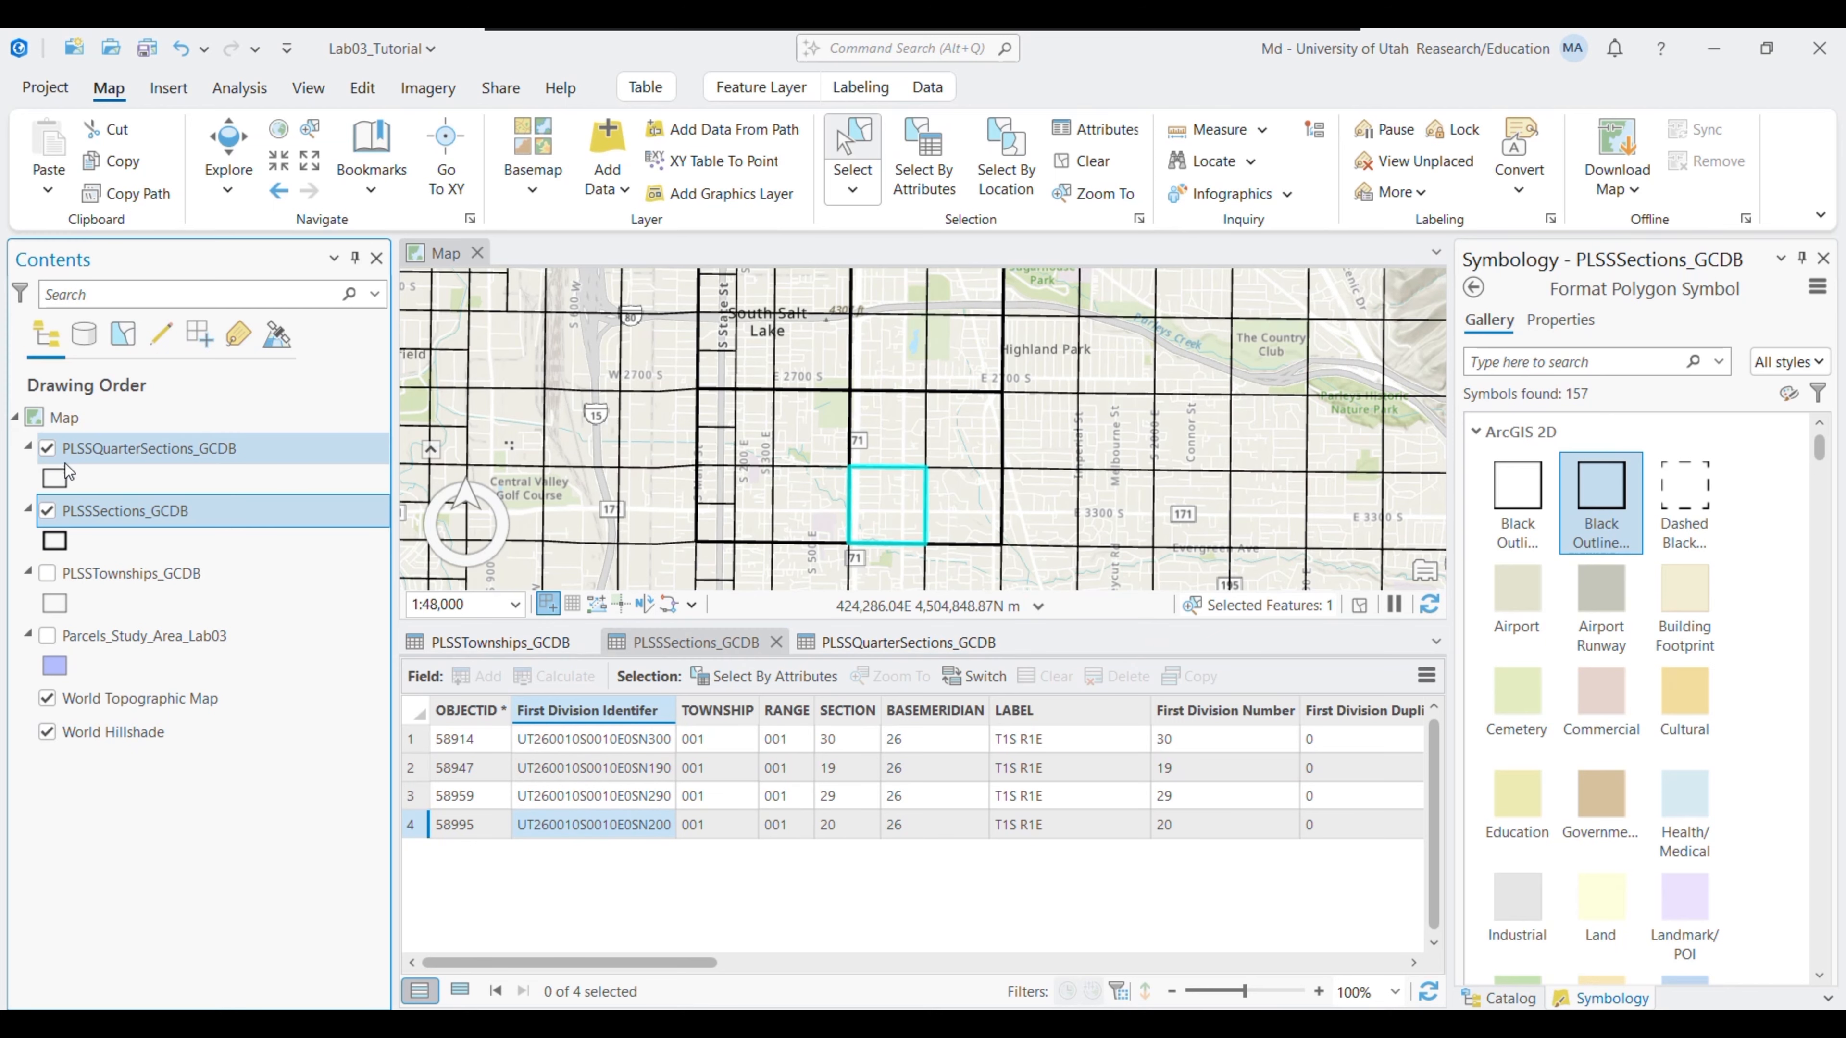
pyautogui.click(853, 644)
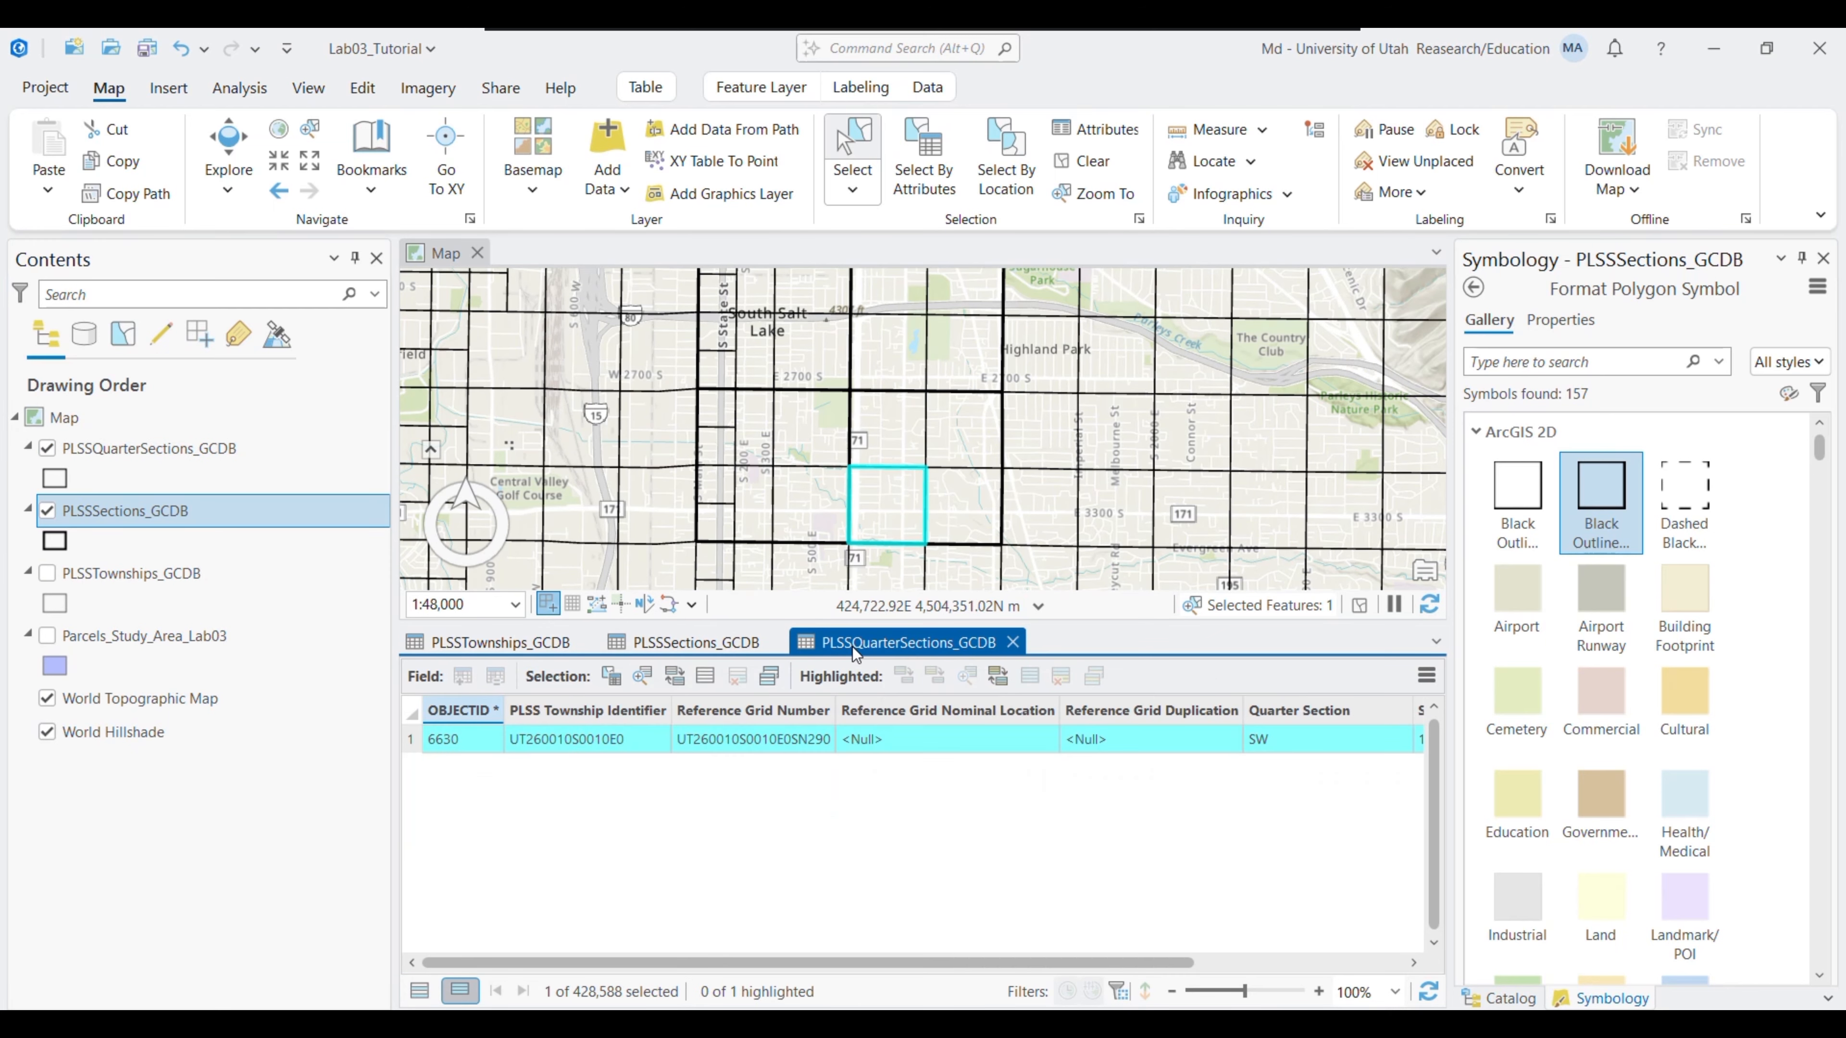
pyautogui.click(420, 991)
pyautogui.click(752, 712)
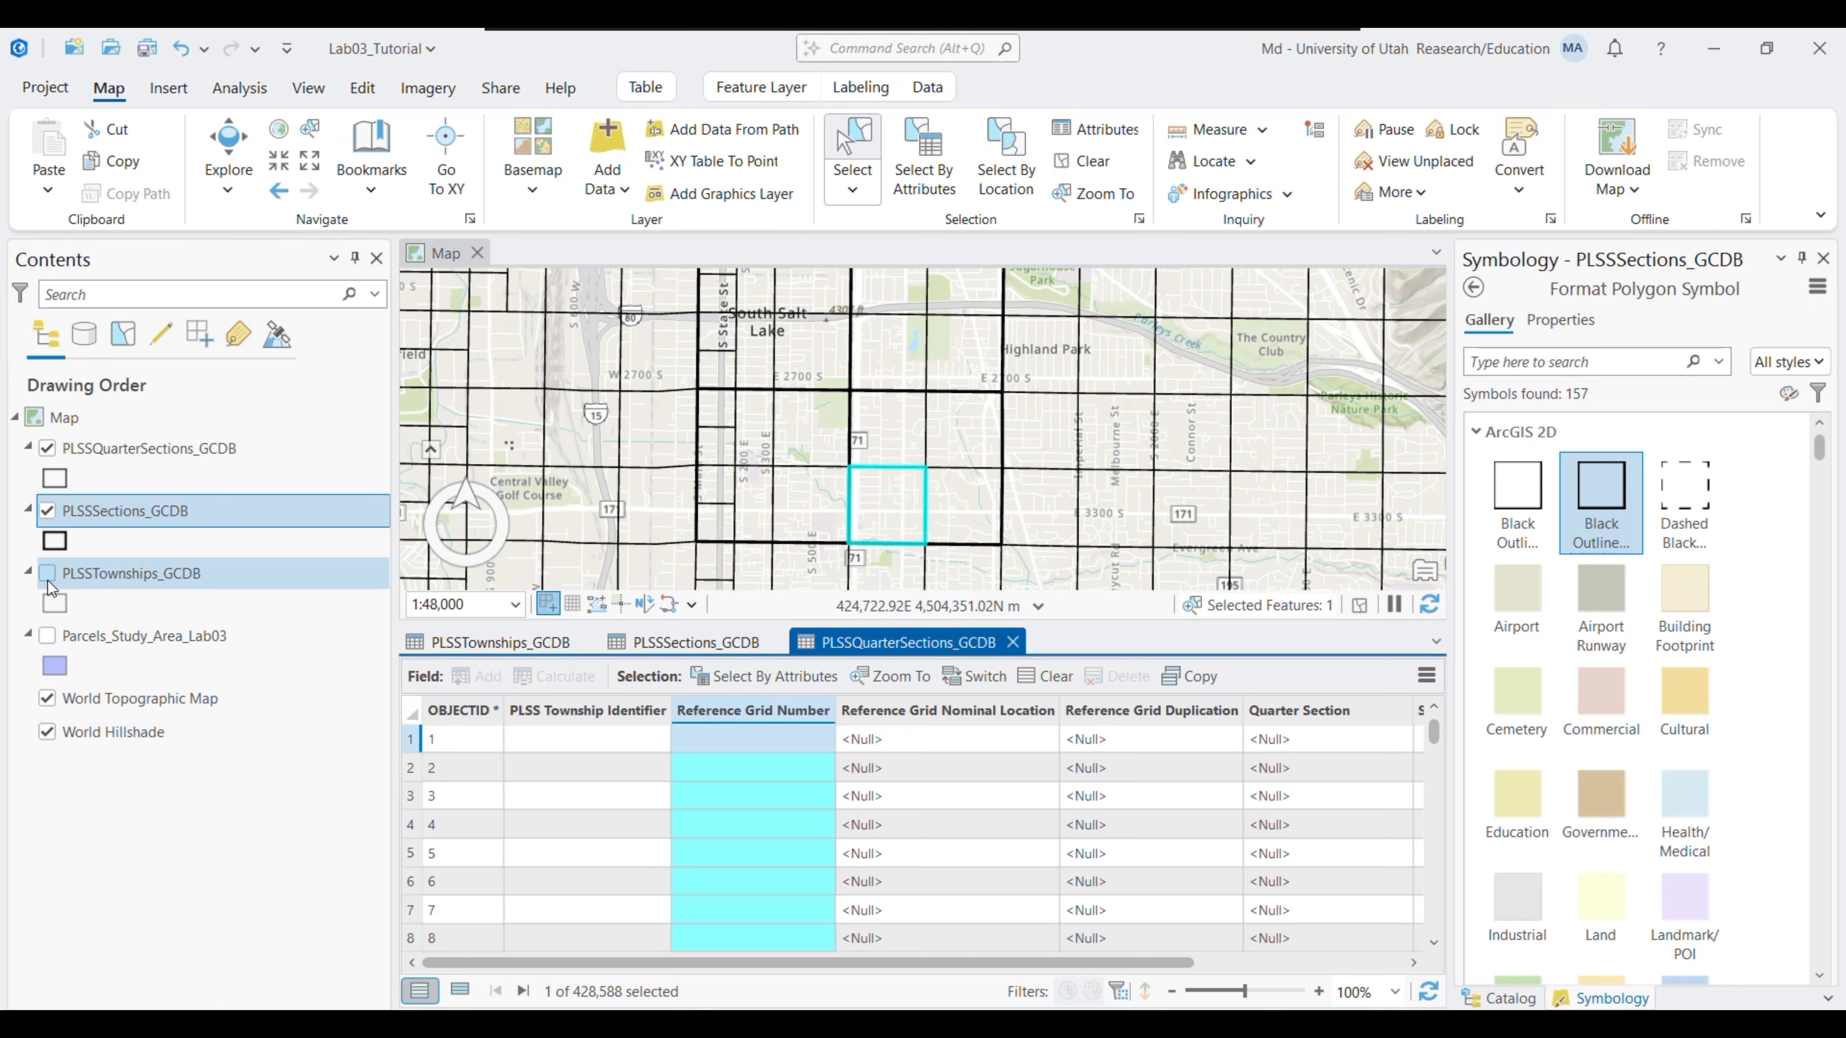
pyautogui.click(48, 448)
pyautogui.click(696, 642)
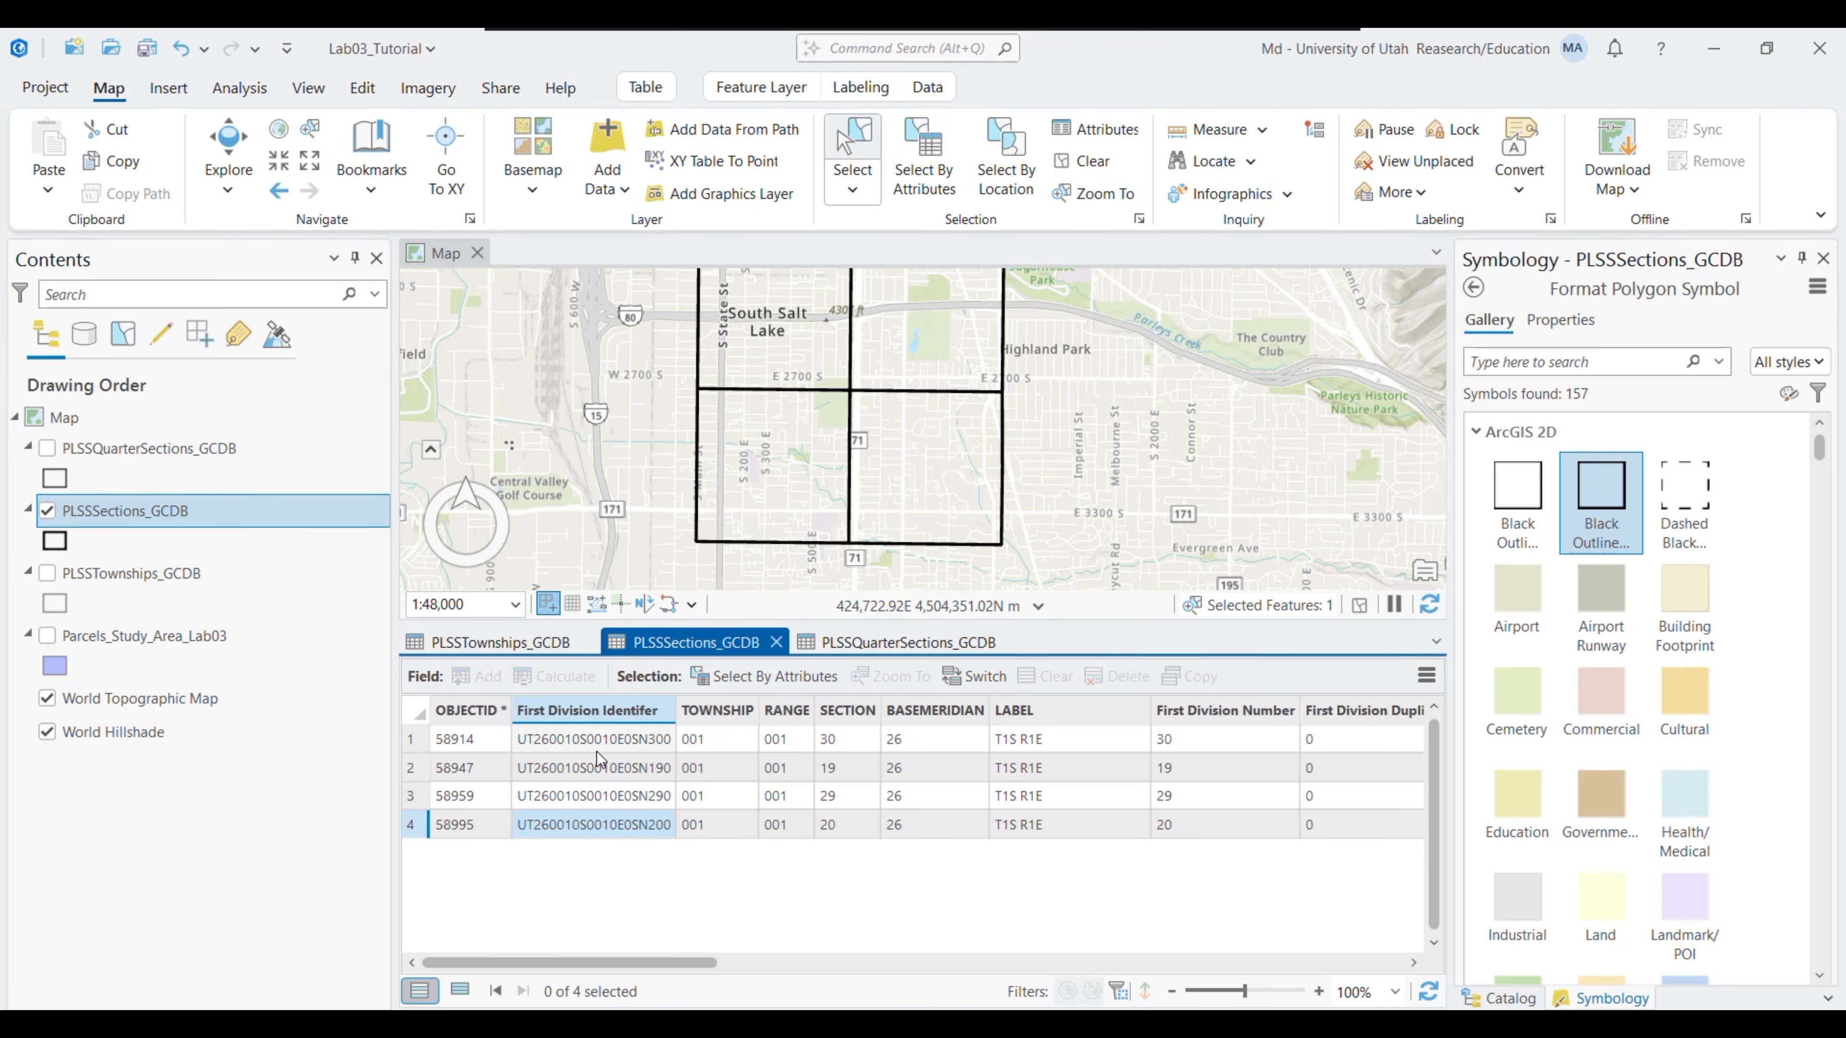
pyautogui.click(47, 448)
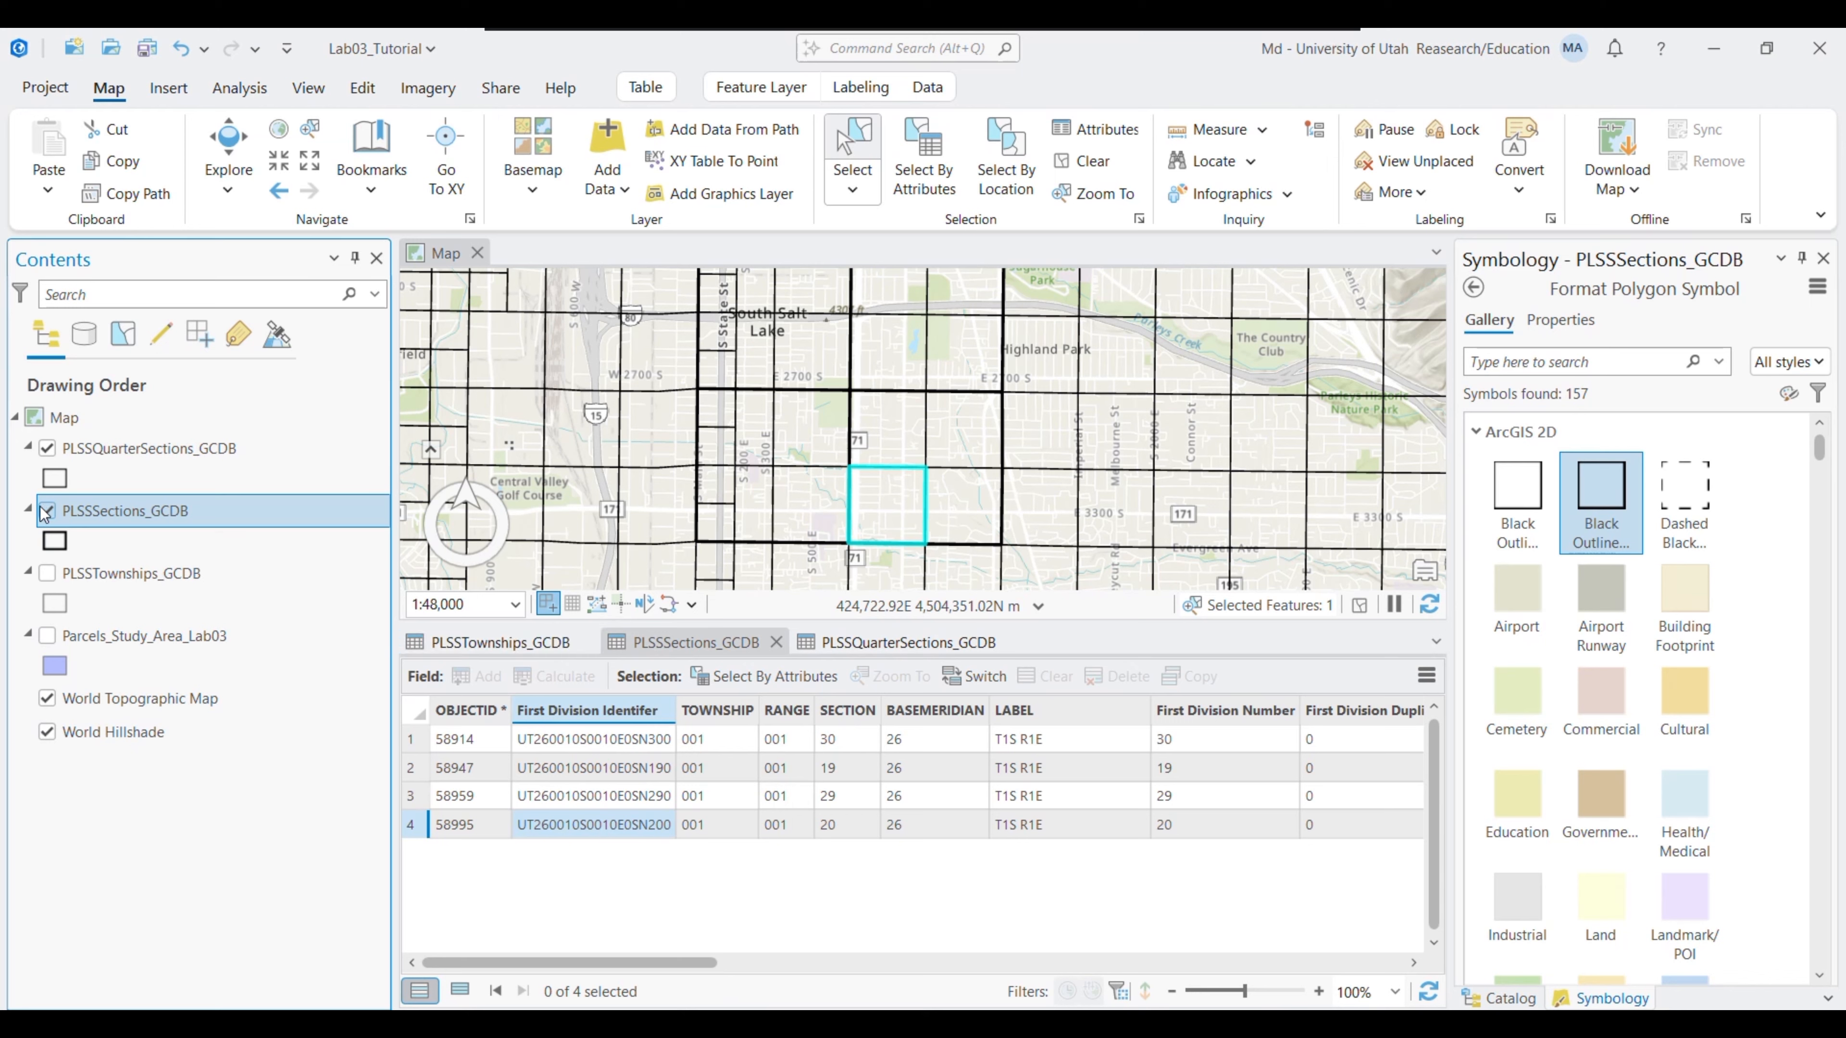
pyautogui.click(47, 511)
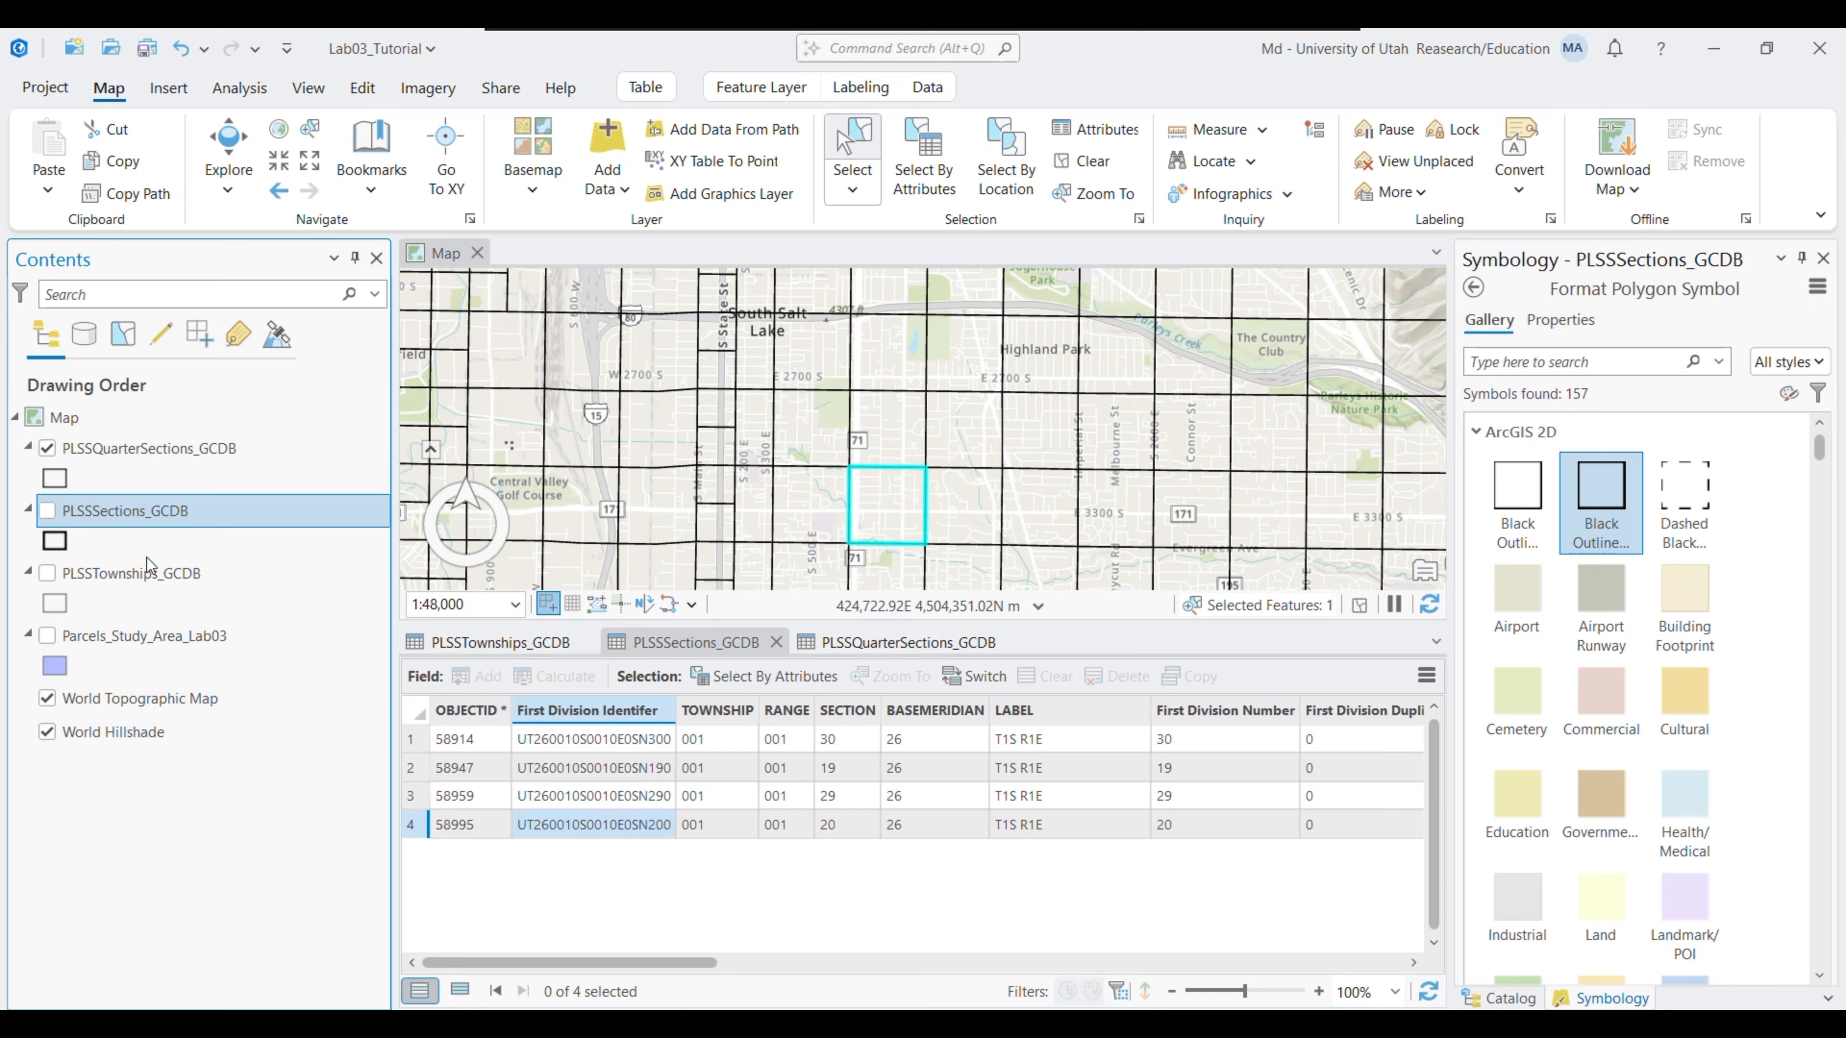
pyautogui.click(805, 642)
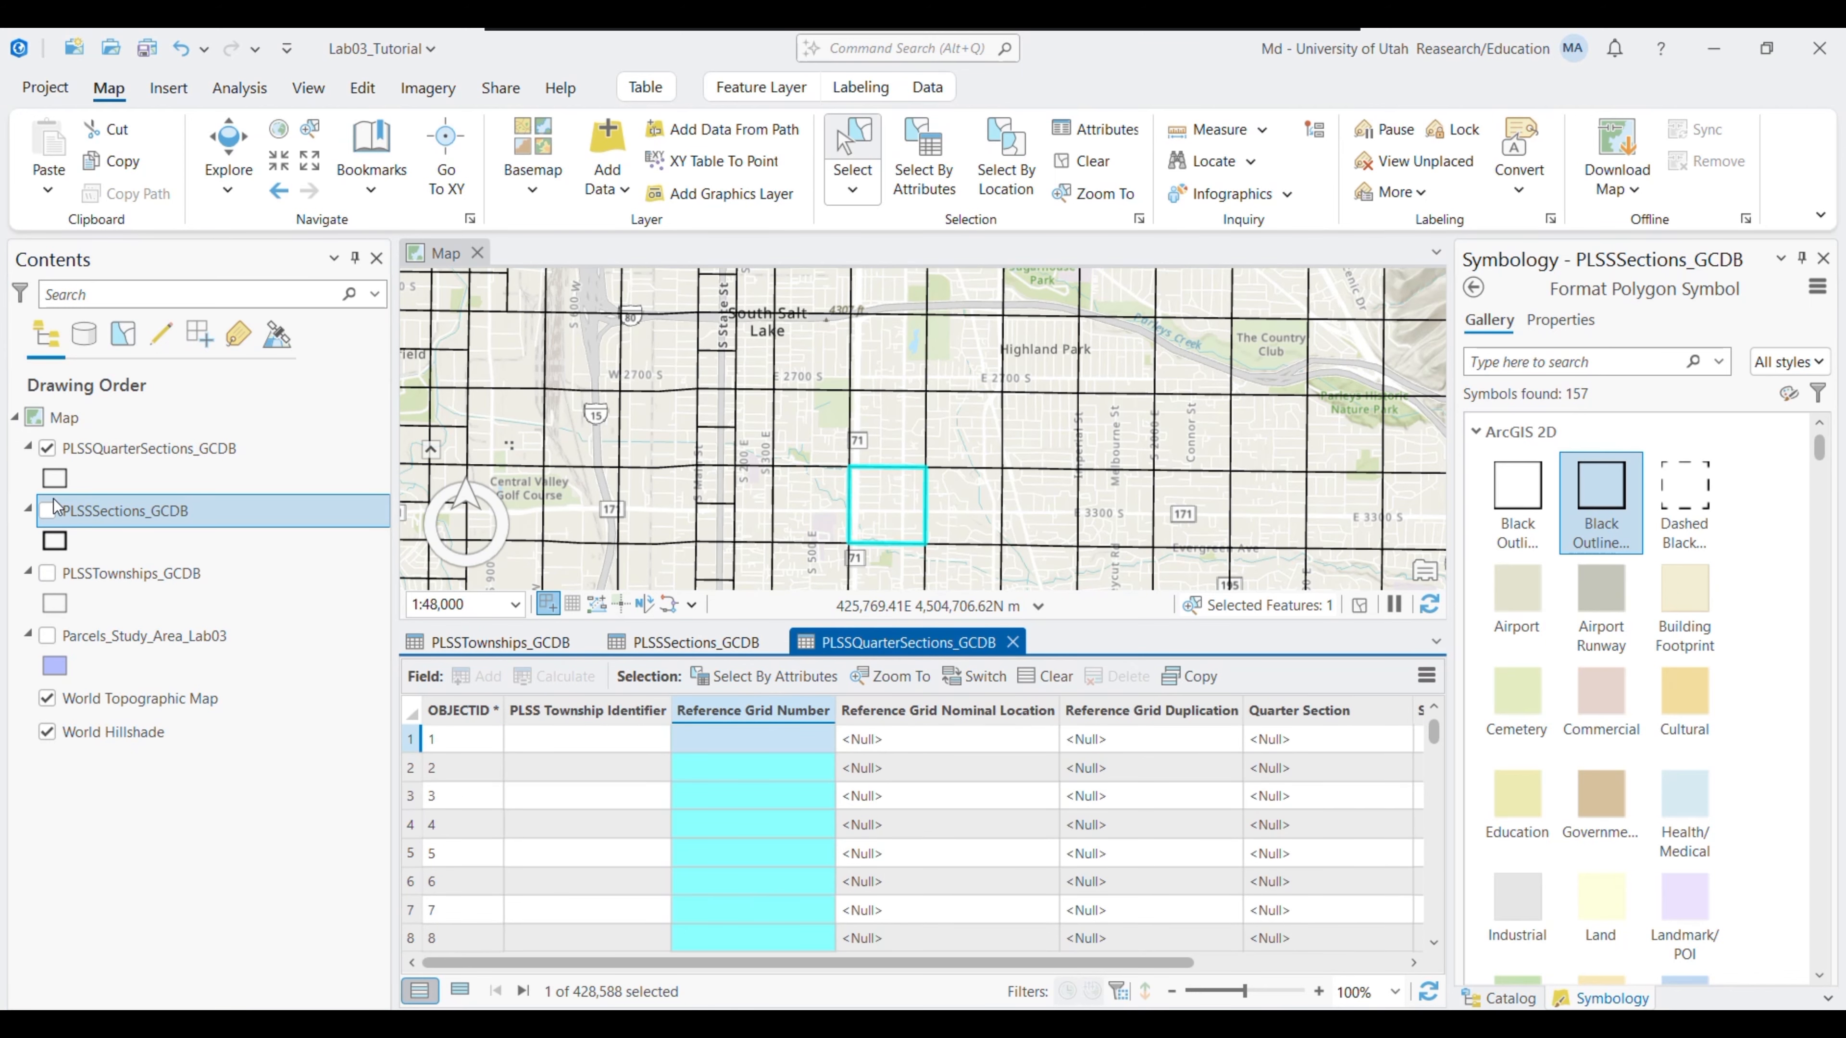
pyautogui.click(47, 511)
# Start a definition query on PLSSQuarterSections_GCDB with the condition Reference Grid Number includes the value(s)
pyautogui.rightClick(65, 451)
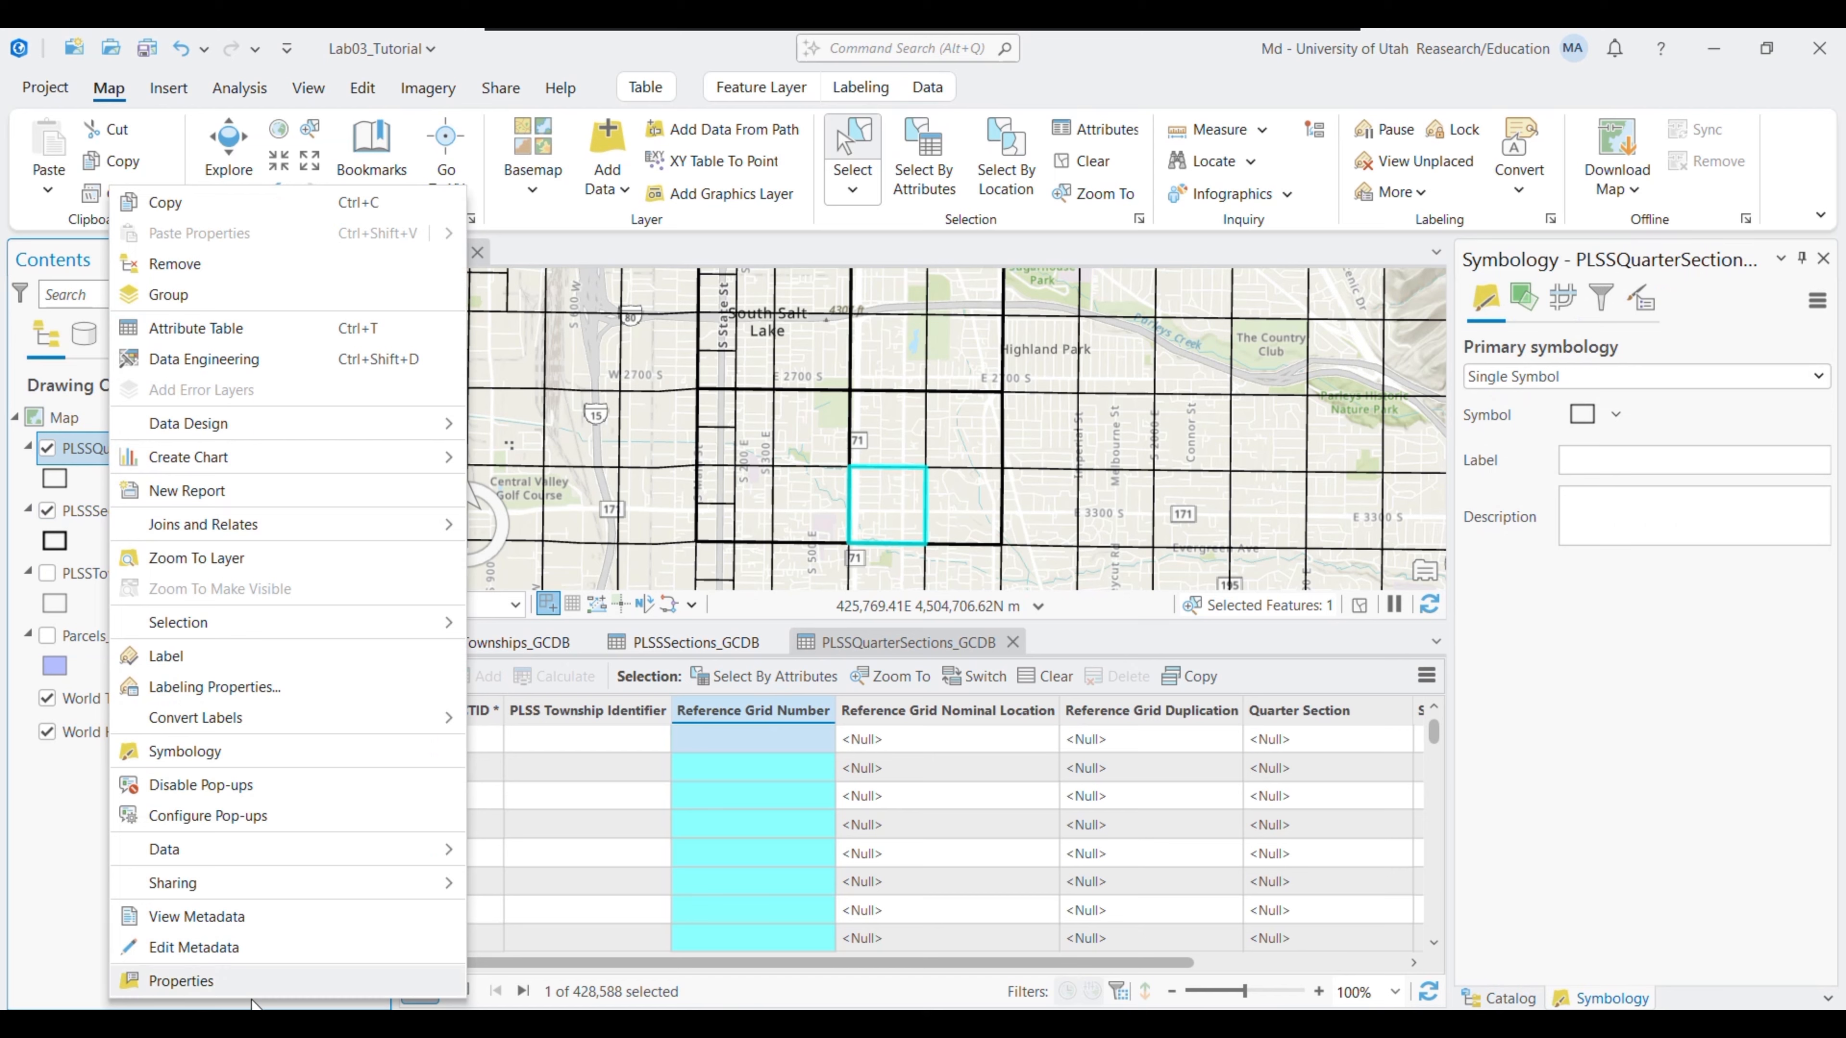
pyautogui.click(237, 975)
pyautogui.click(1097, 586)
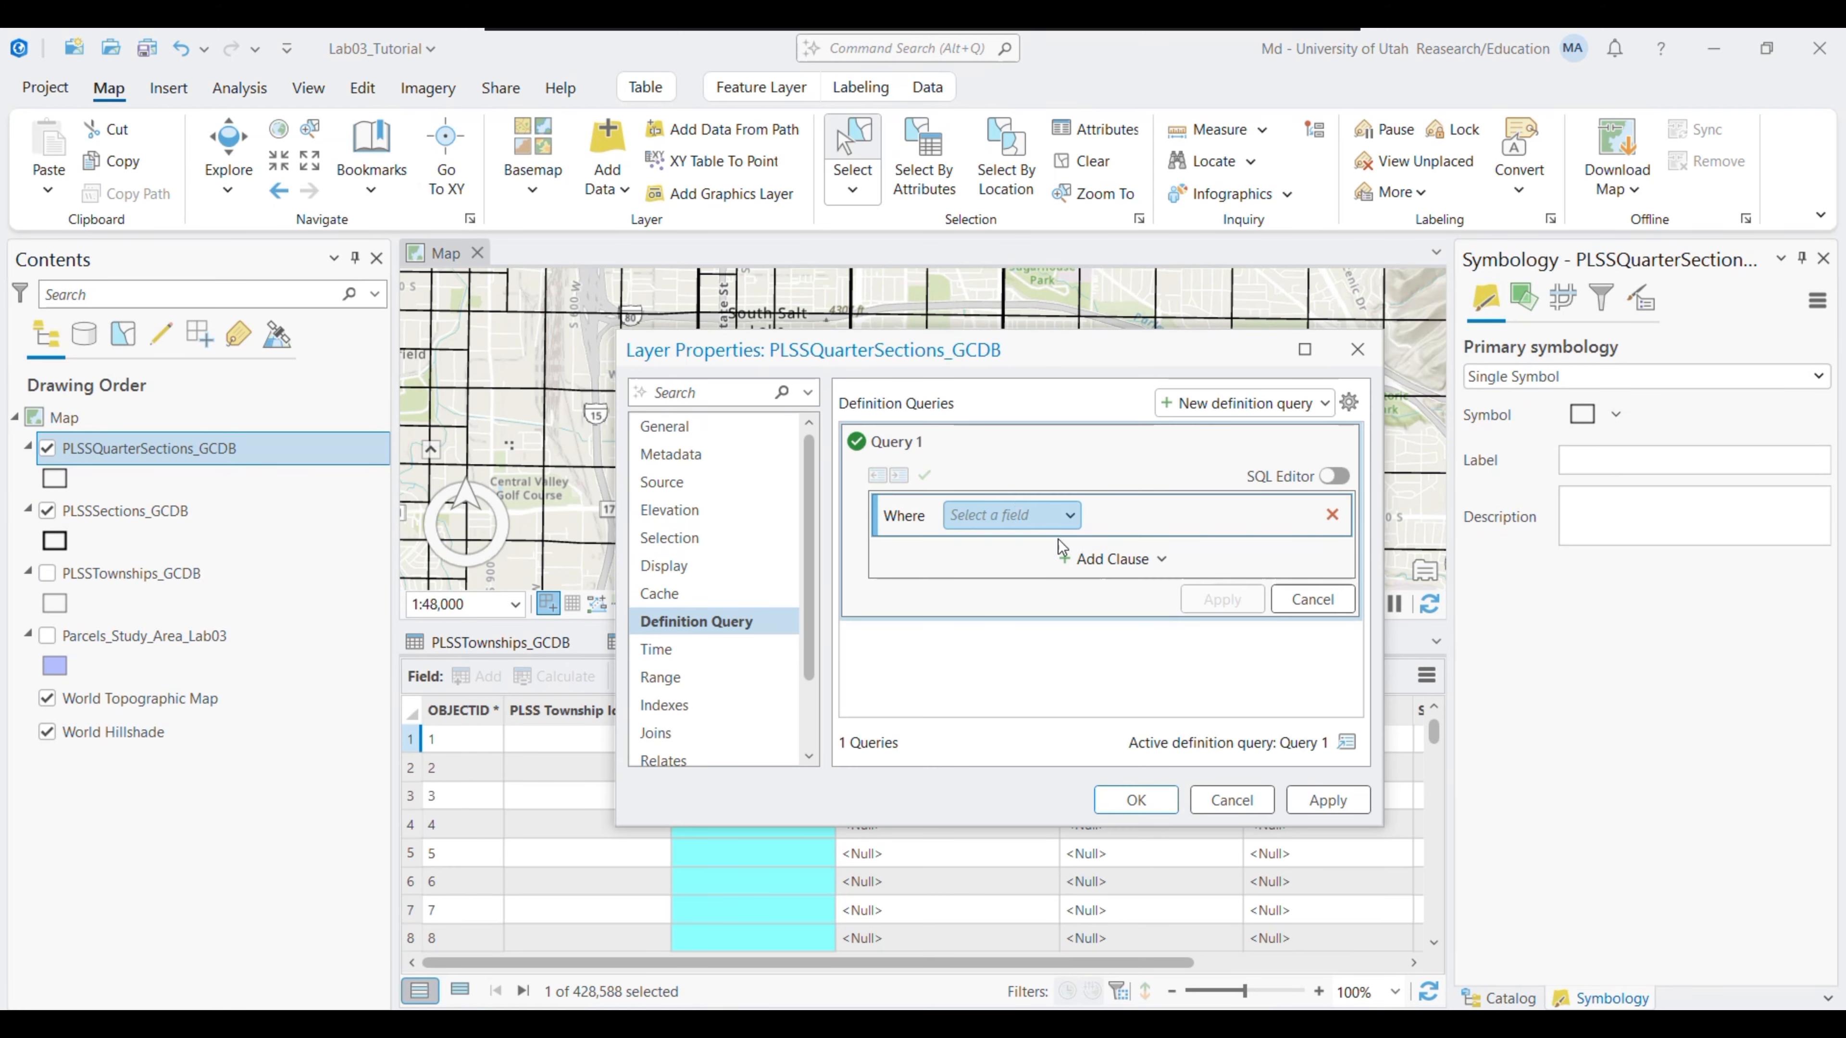
pyautogui.click(1047, 516)
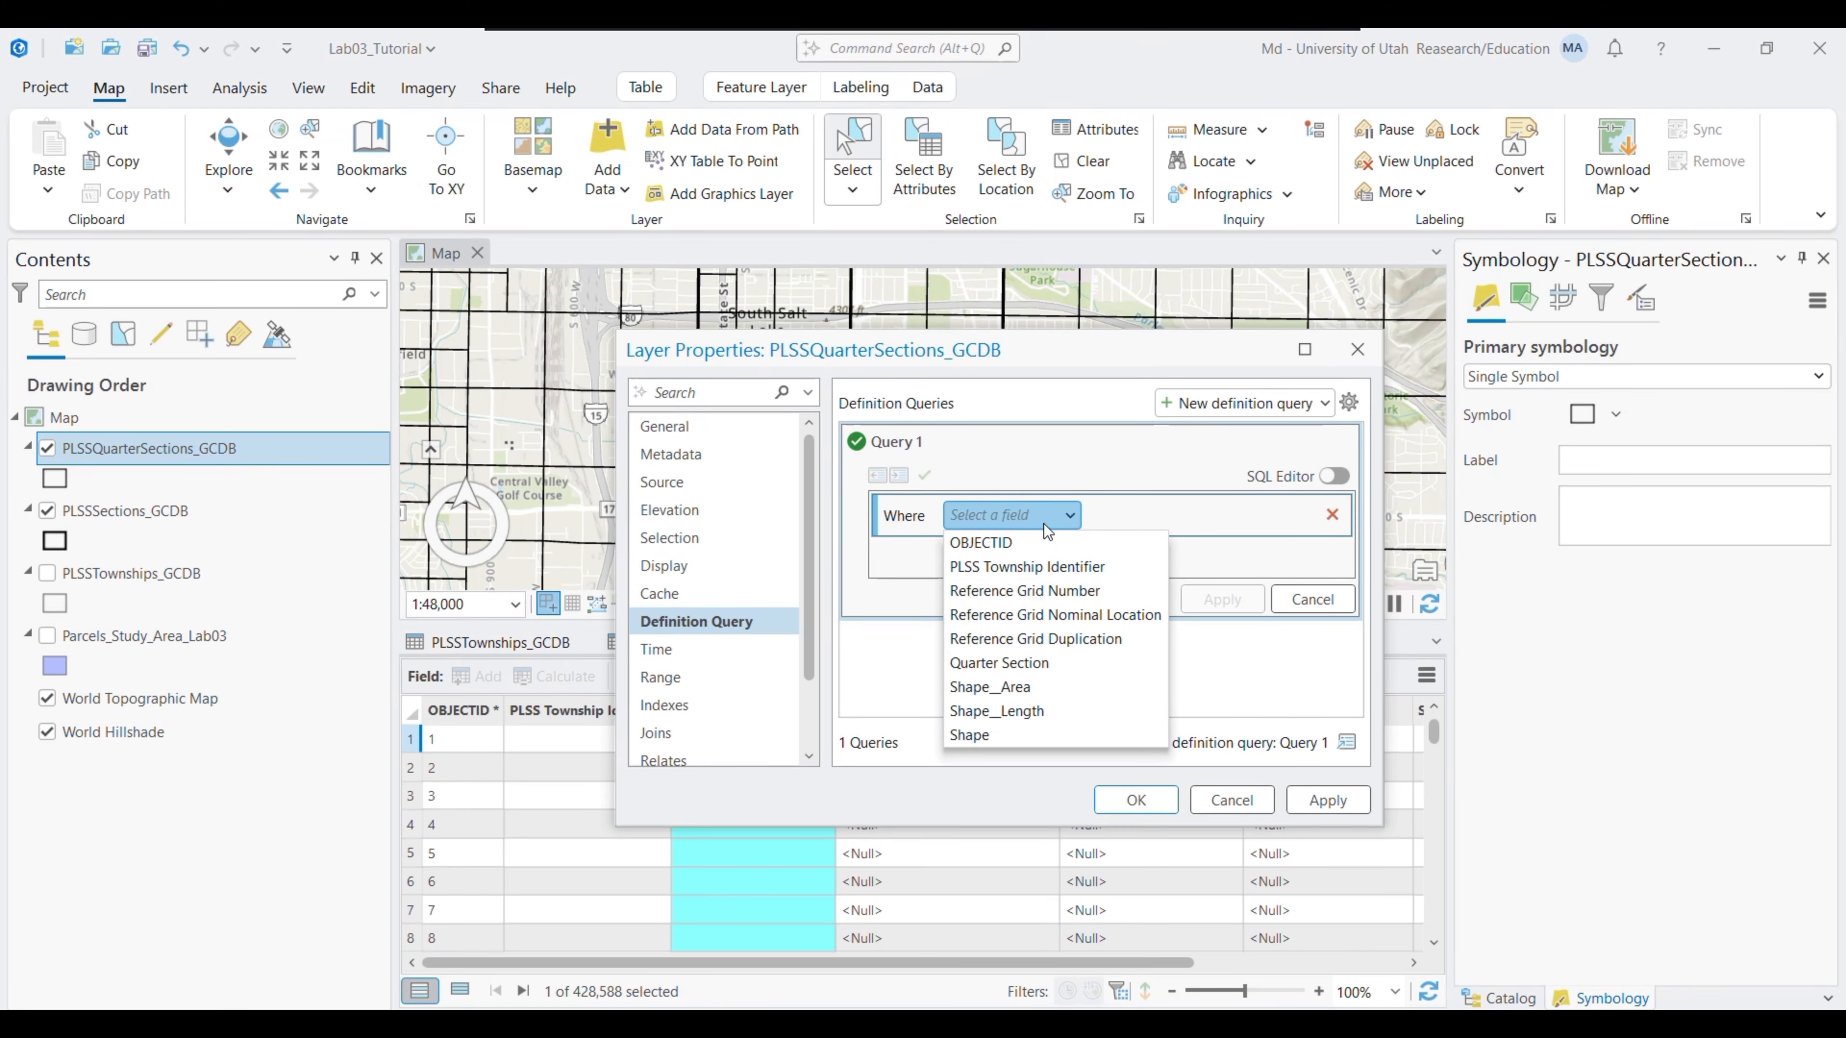
pyautogui.click(1045, 602)
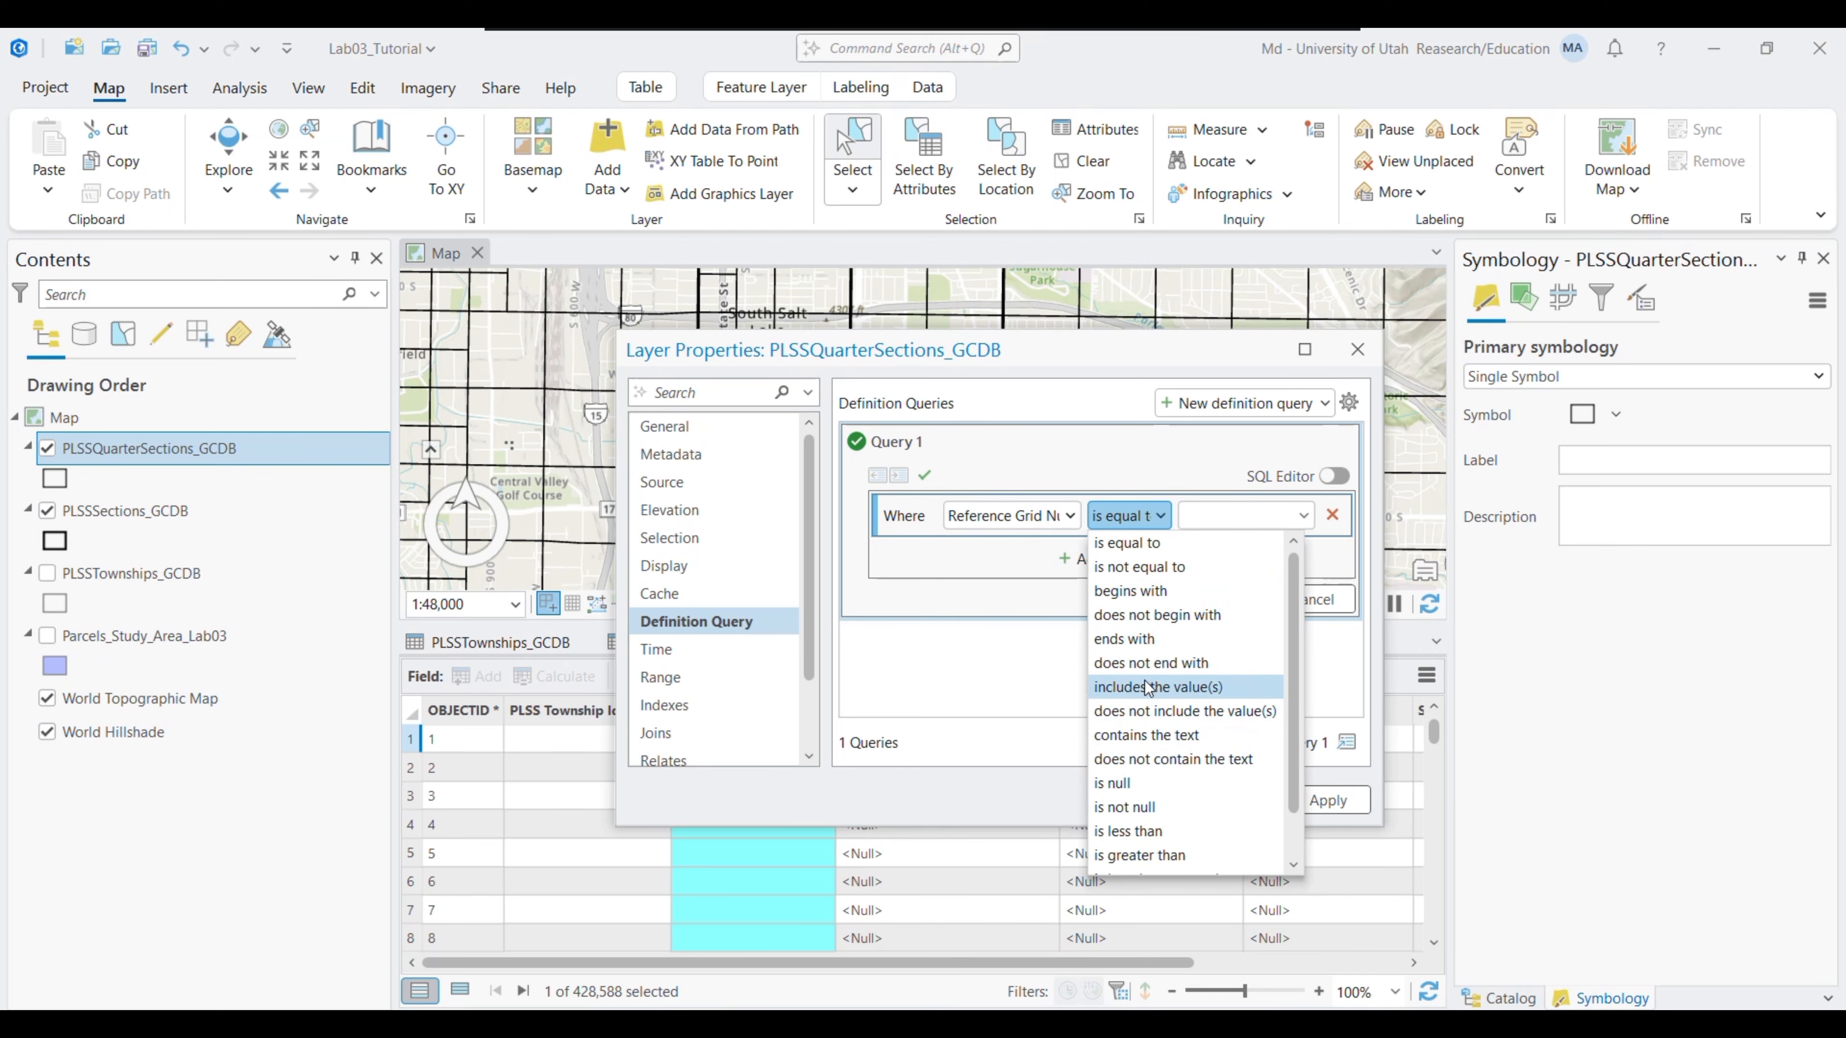
pyautogui.click(1146, 687)
# Copy the four section identifiers ending in SN300, SN190, SN290 and SN200 from the Word note into the query values and apply the definition query
pyautogui.hotkey('alt', 'Tab')
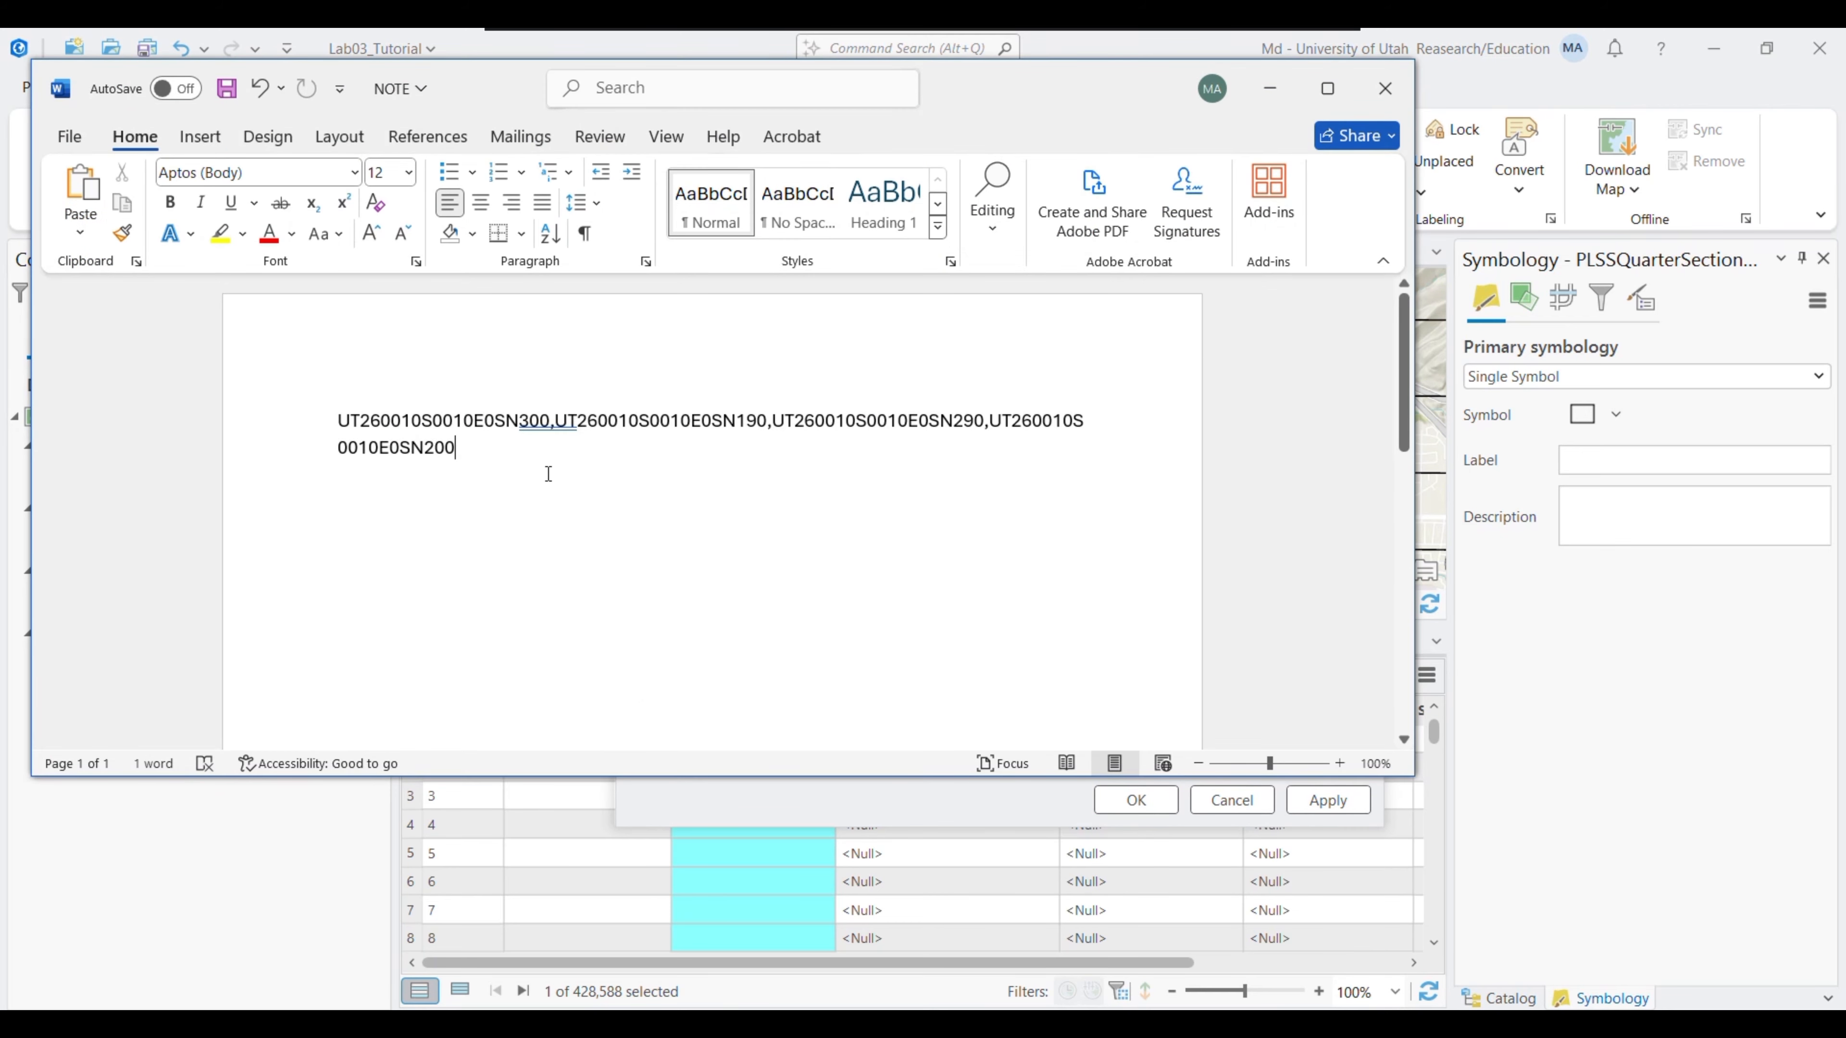
pyautogui.moveTo(548, 474); pyautogui.dragTo(351, 363)
pyautogui.hotkey('ctrl', 'c')
pyautogui.click(1271, 88)
pyautogui.hotkey('ctrl', 'v')
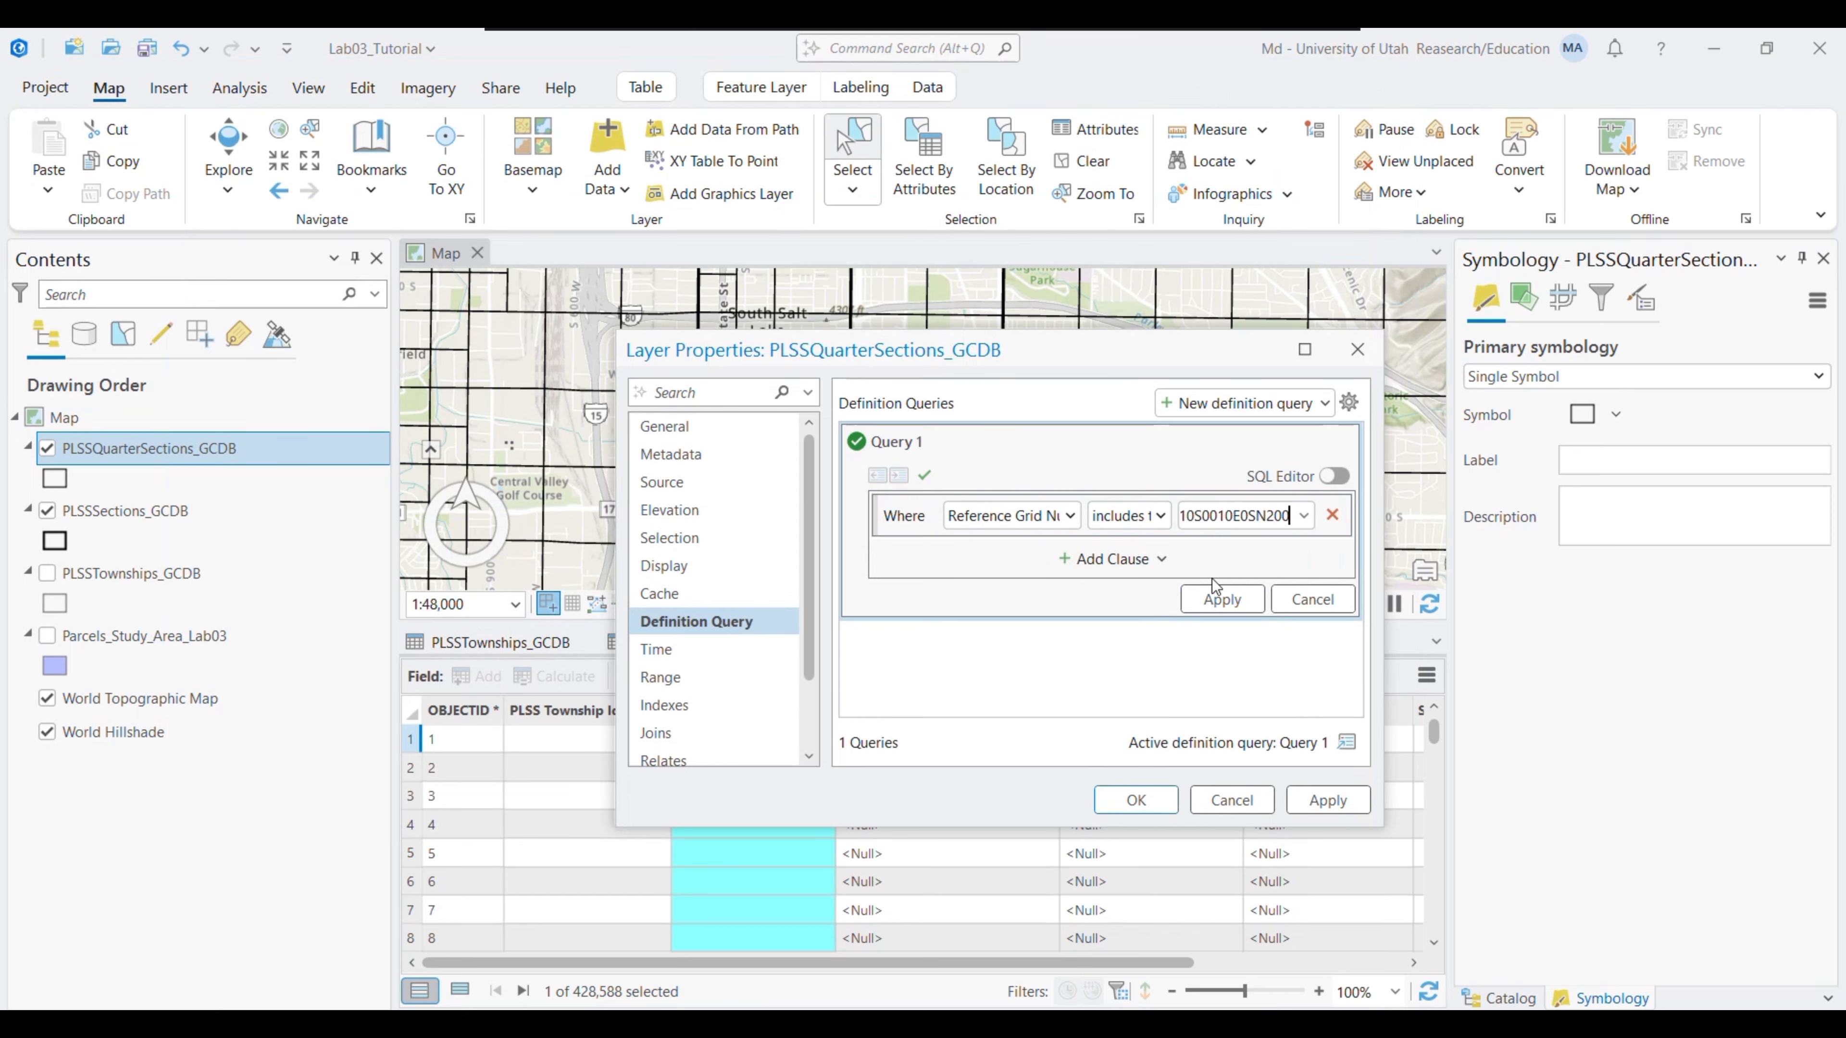
pyautogui.click(1222, 599)
pyautogui.click(1145, 803)
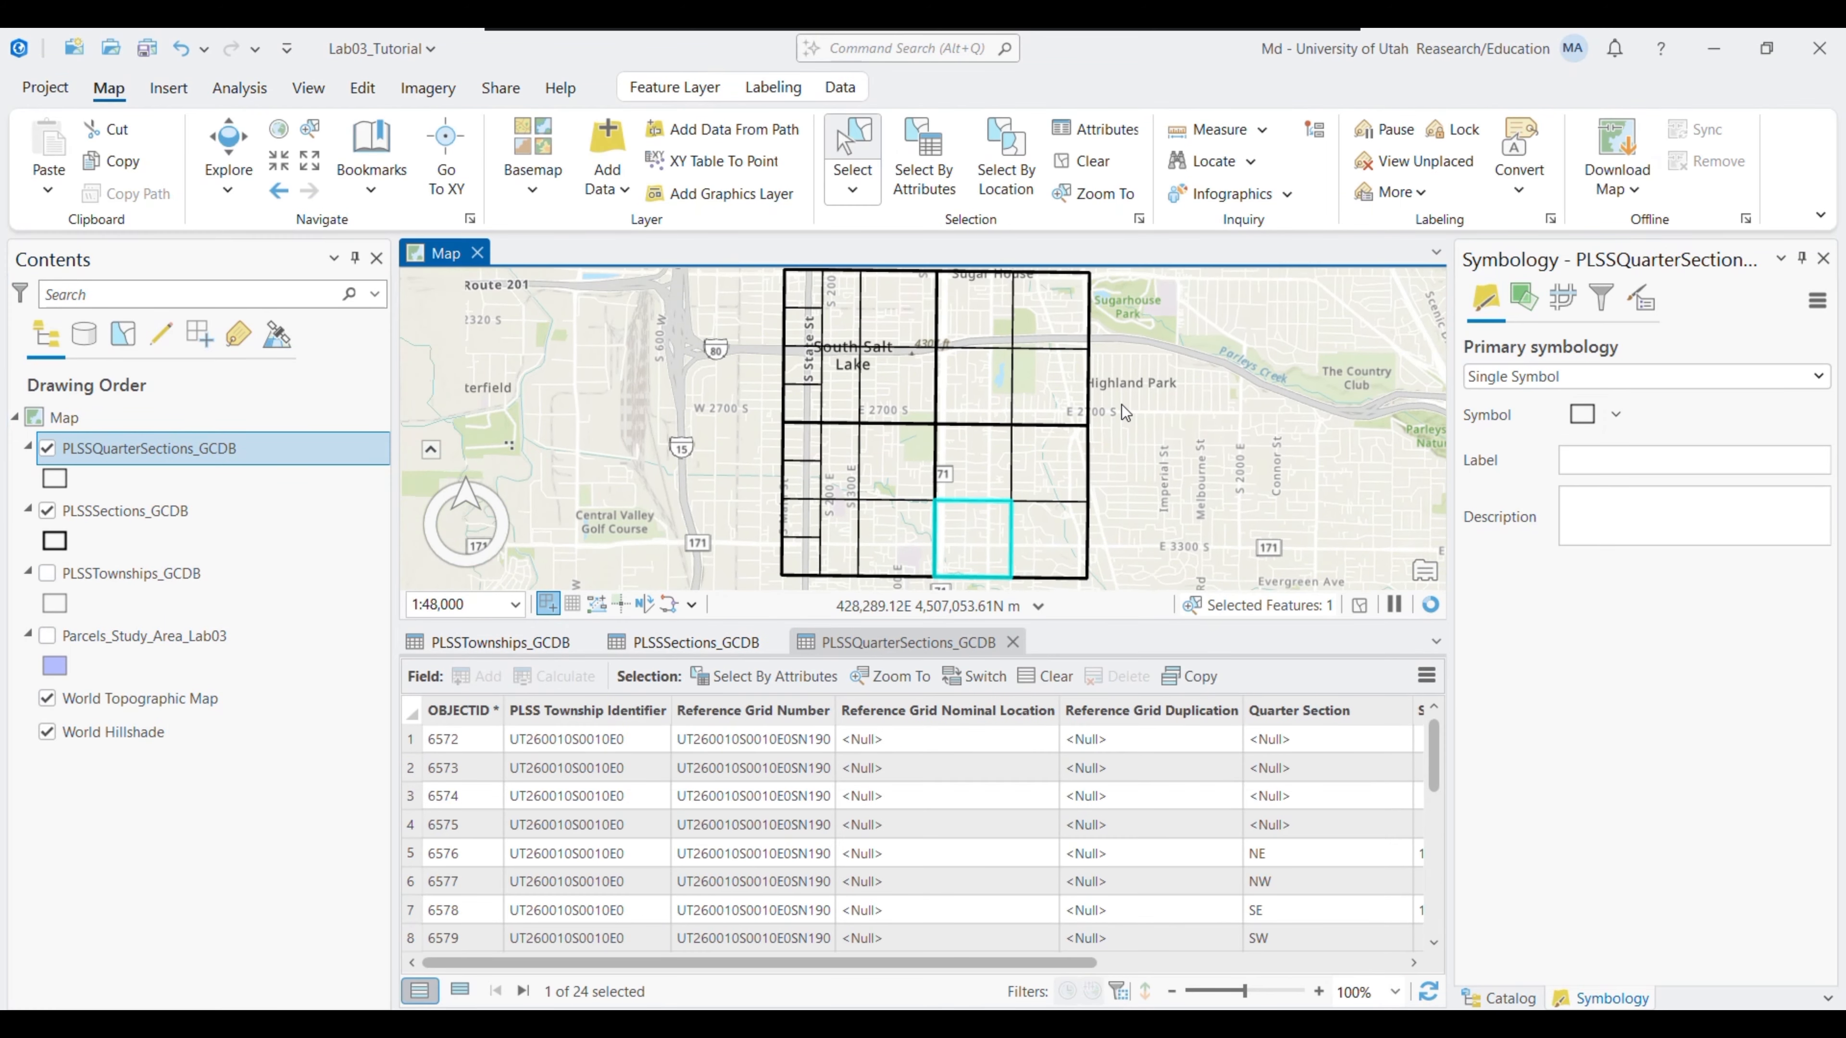
# Hide PLSSSections_GCDB and switch PLSSQuarterSections_GCDB off and on to check the filtered quarter sections
pyautogui.click(47, 511)
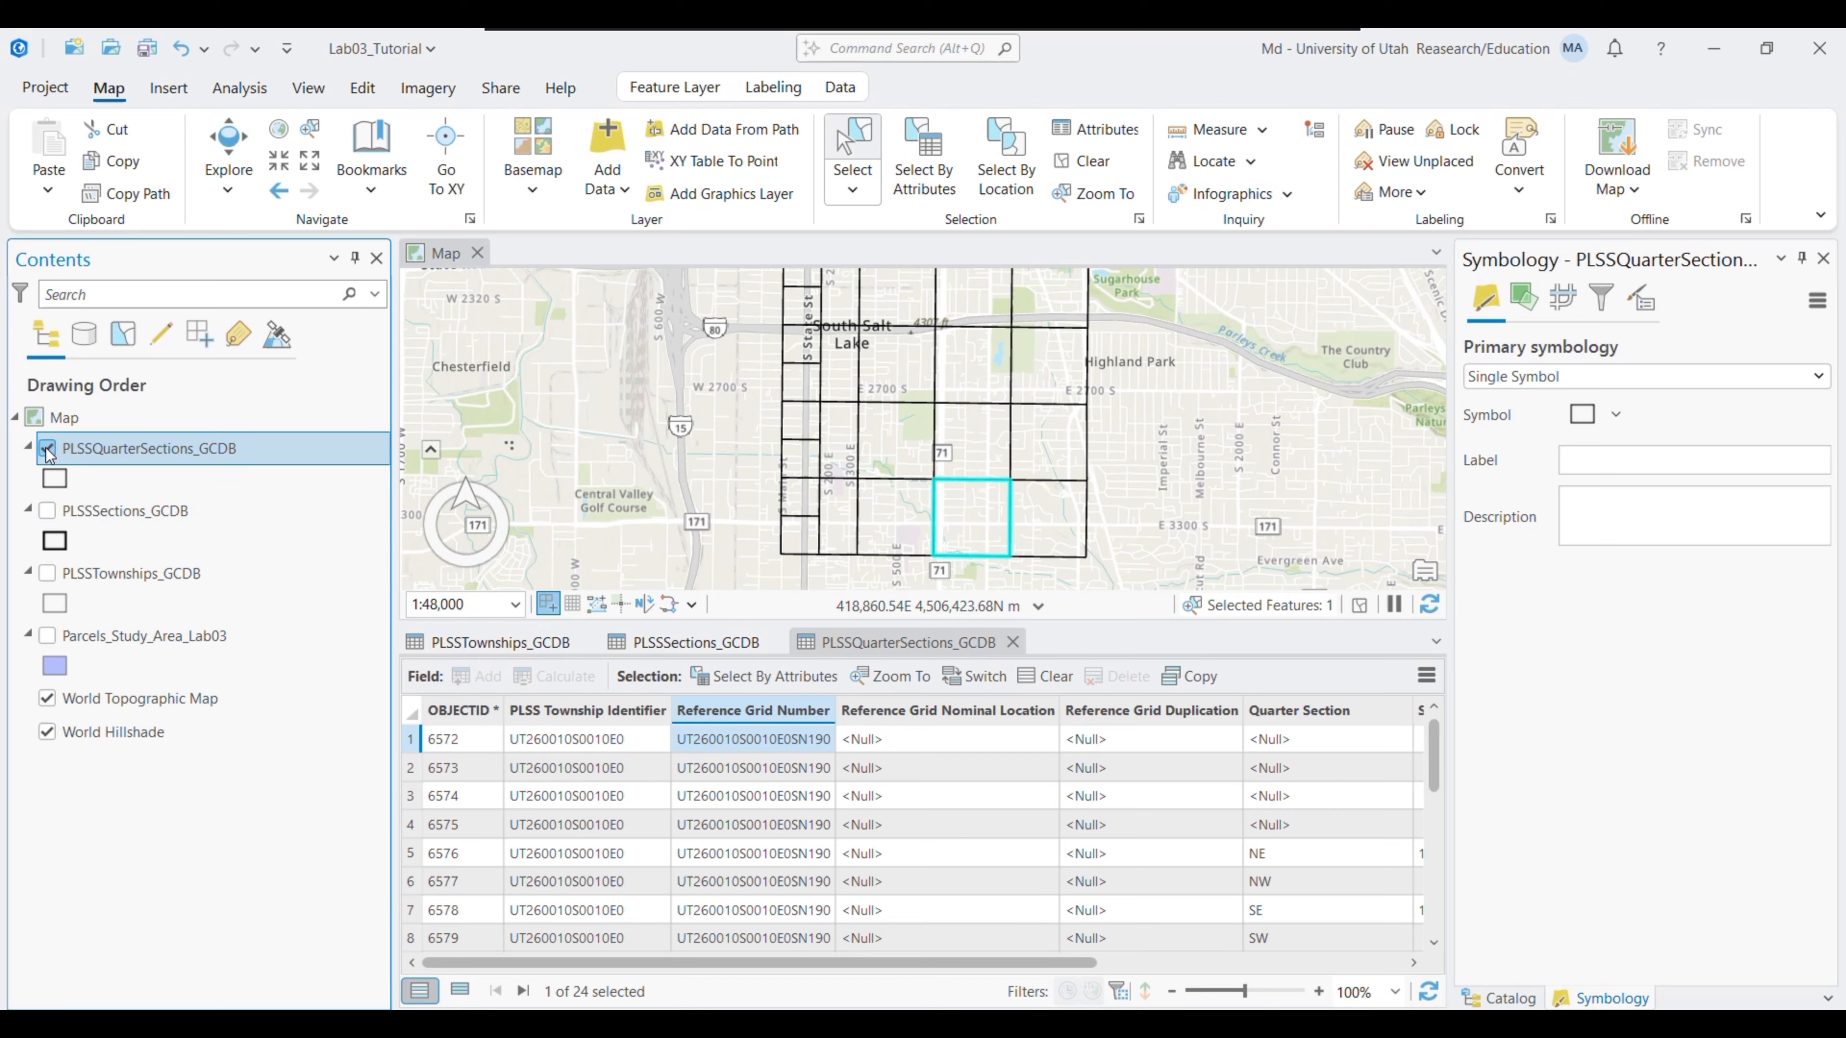
pyautogui.click(47, 448)
pyautogui.click(47, 448)
pyautogui.click(47, 449)
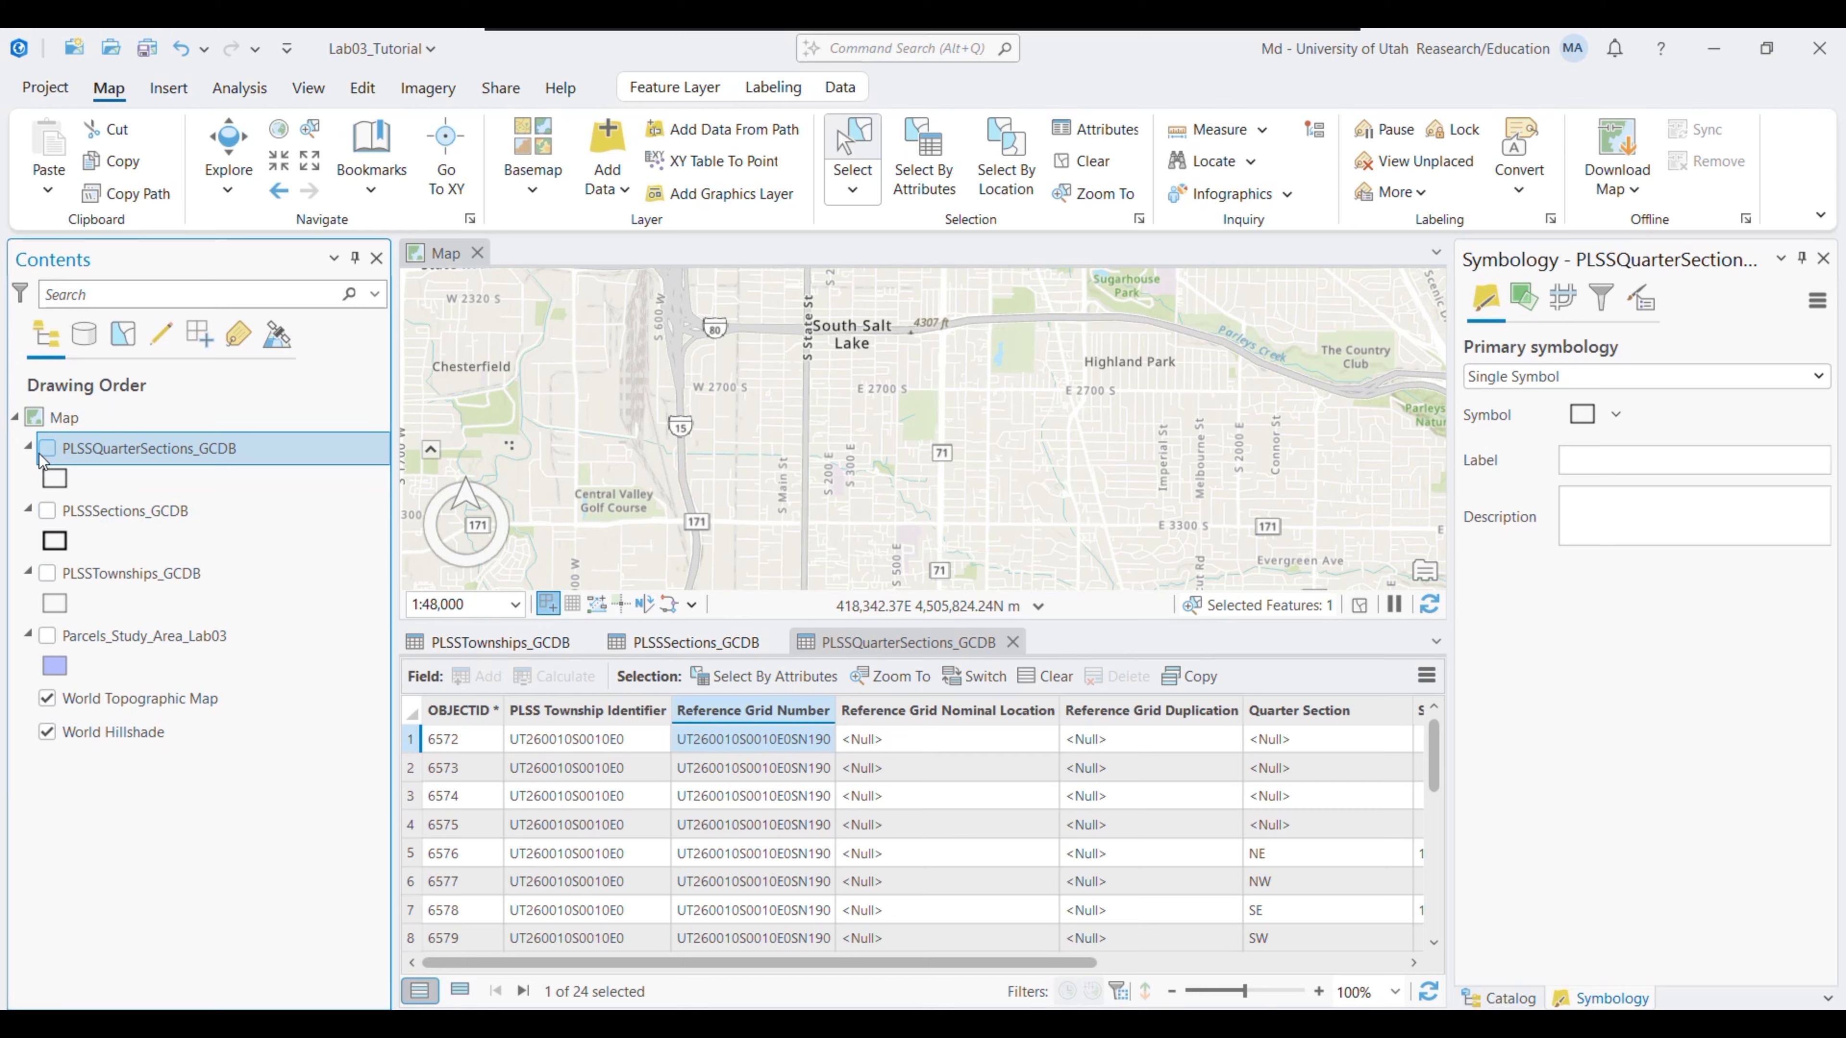
pyautogui.click(45, 448)
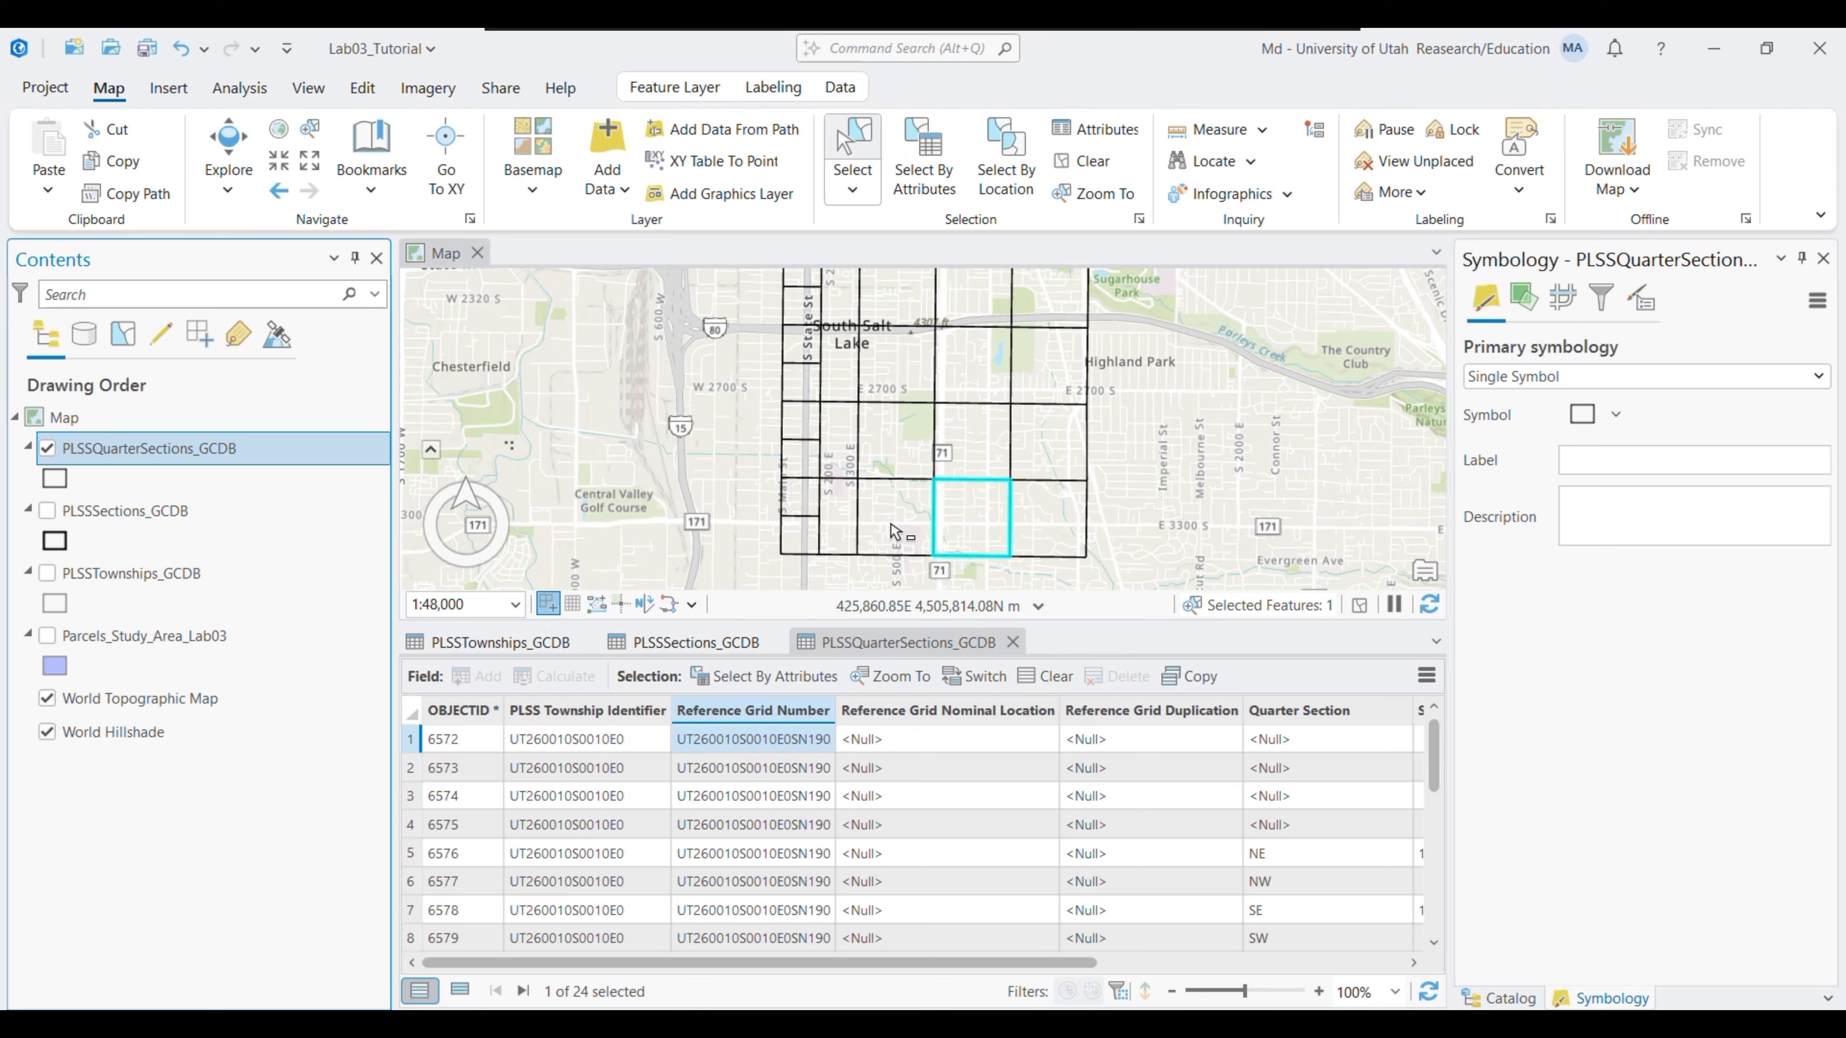
# Select individual filtered quarter sections on the map, ending with the southwest quarter of section 29, and show only selected records in the table
pyautogui.click(1036, 519)
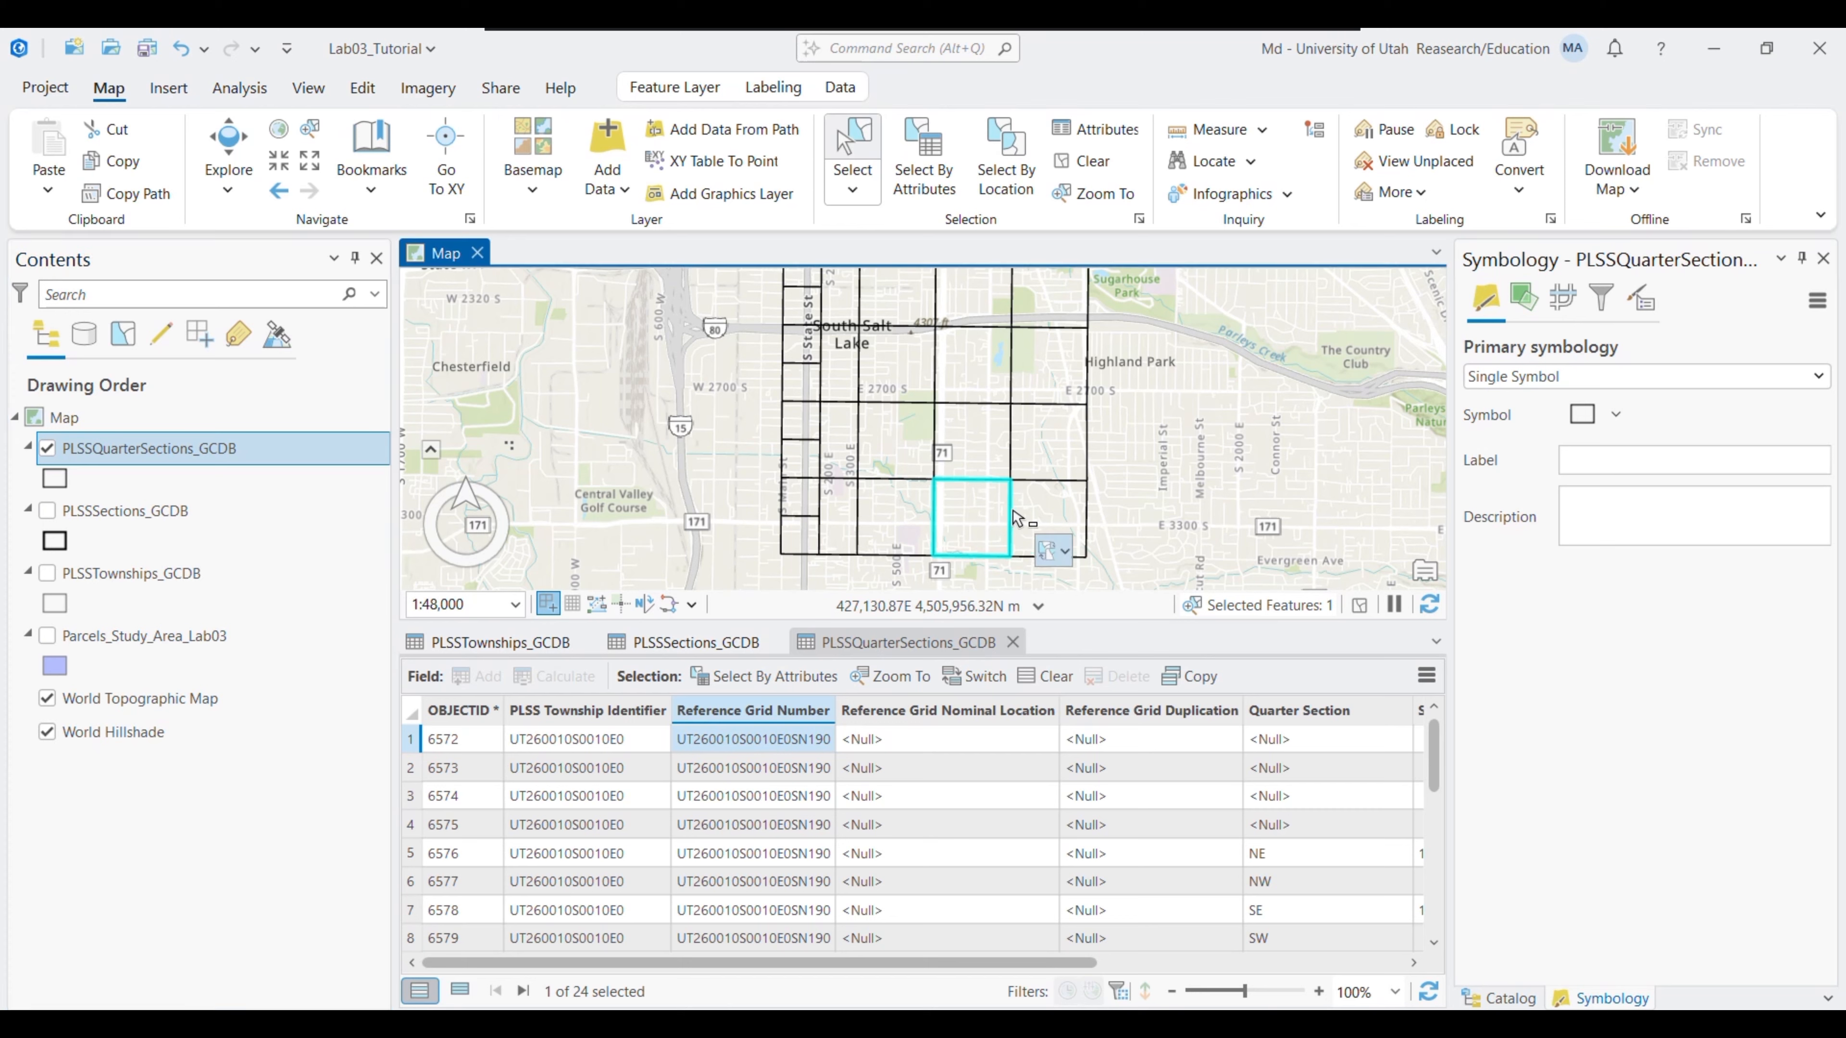
pyautogui.click(1061, 436)
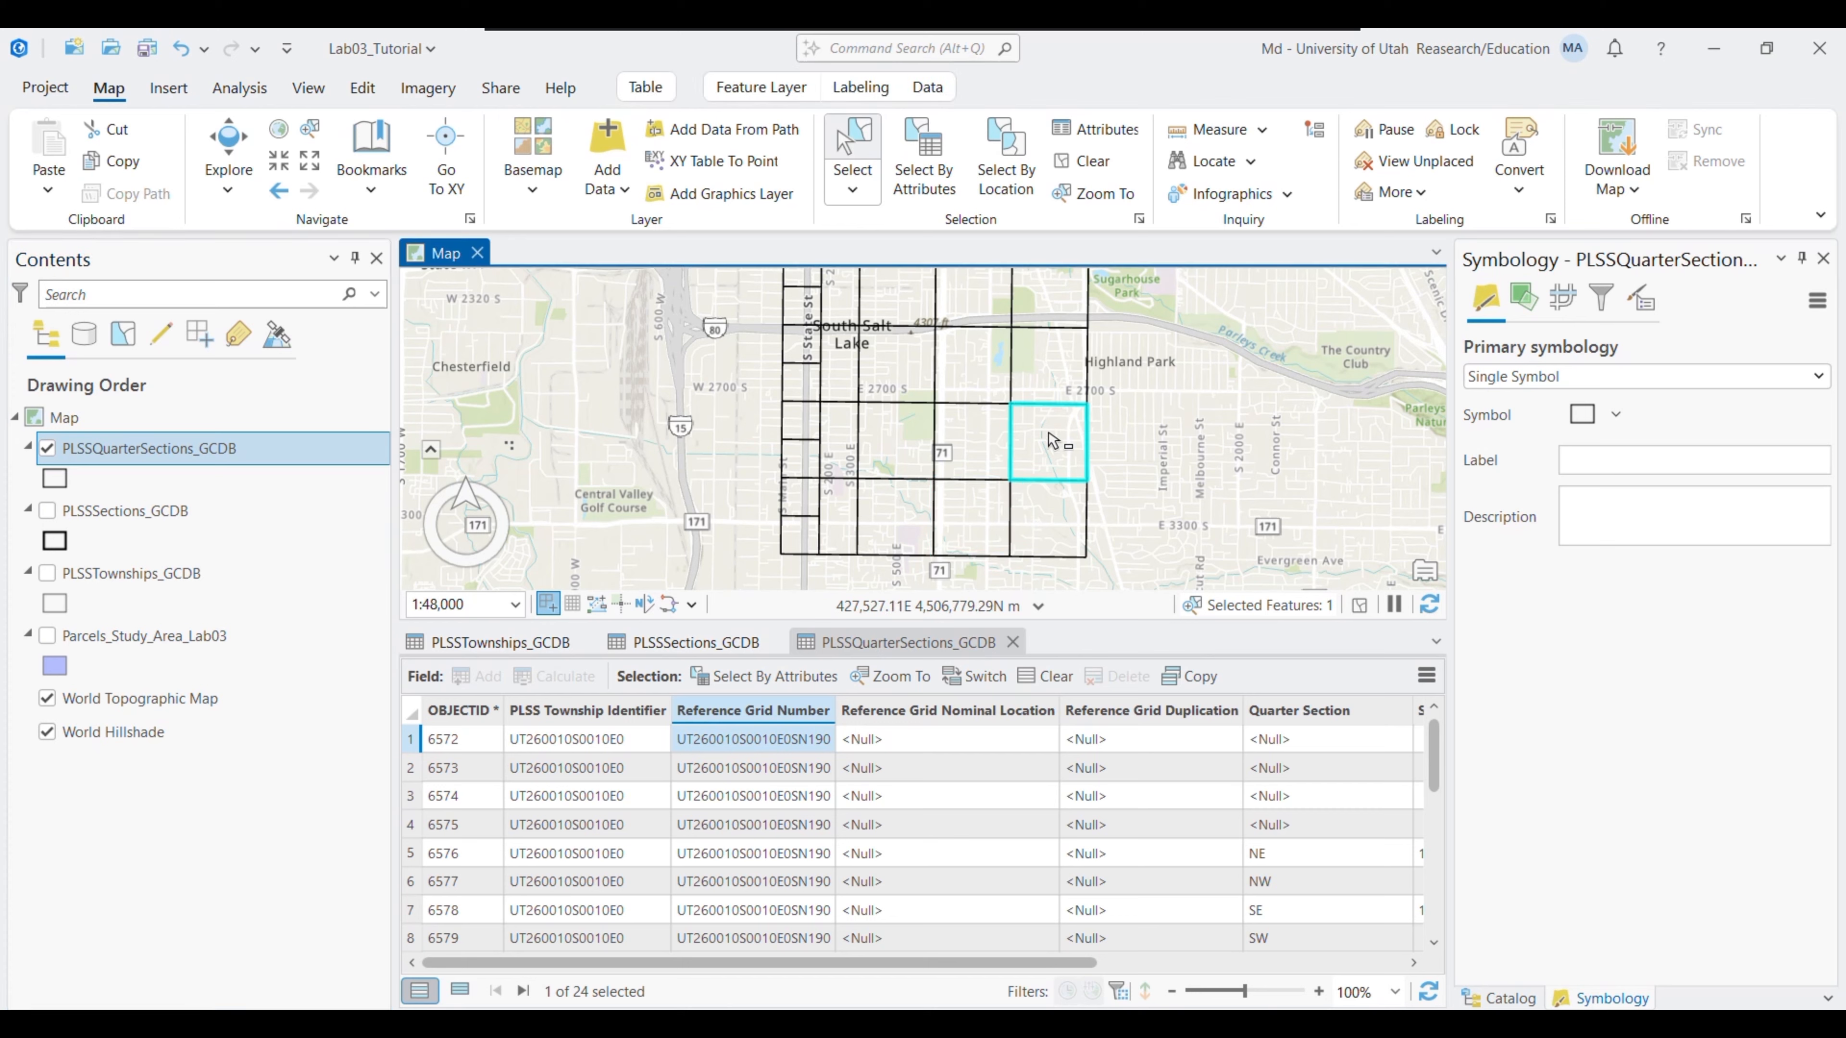
pyautogui.click(1047, 369)
pyautogui.click(981, 537)
pyautogui.click(460, 991)
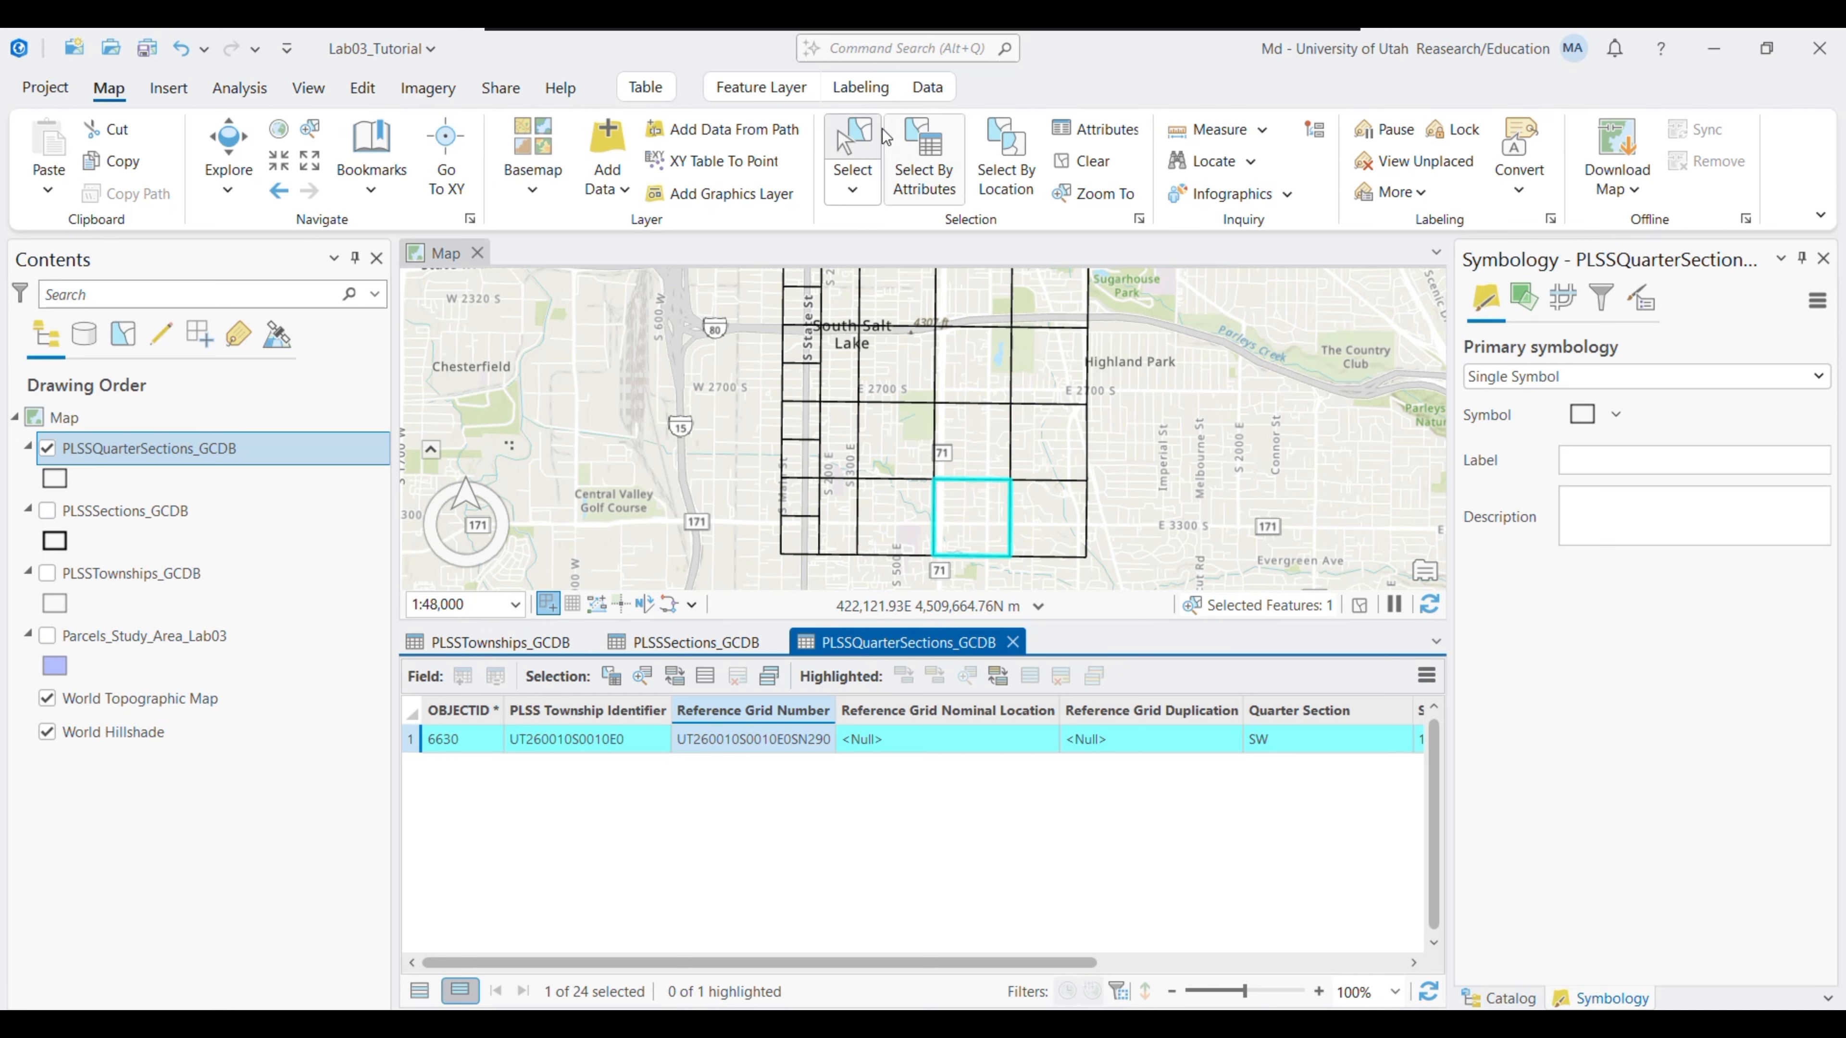
# Select the 2-by-2 block of quarter sections where the four sections meet and examine their Reference Grid Number and Quarter Section values
pyautogui.moveTo(891, 361); pyautogui.dragTo(978, 434)
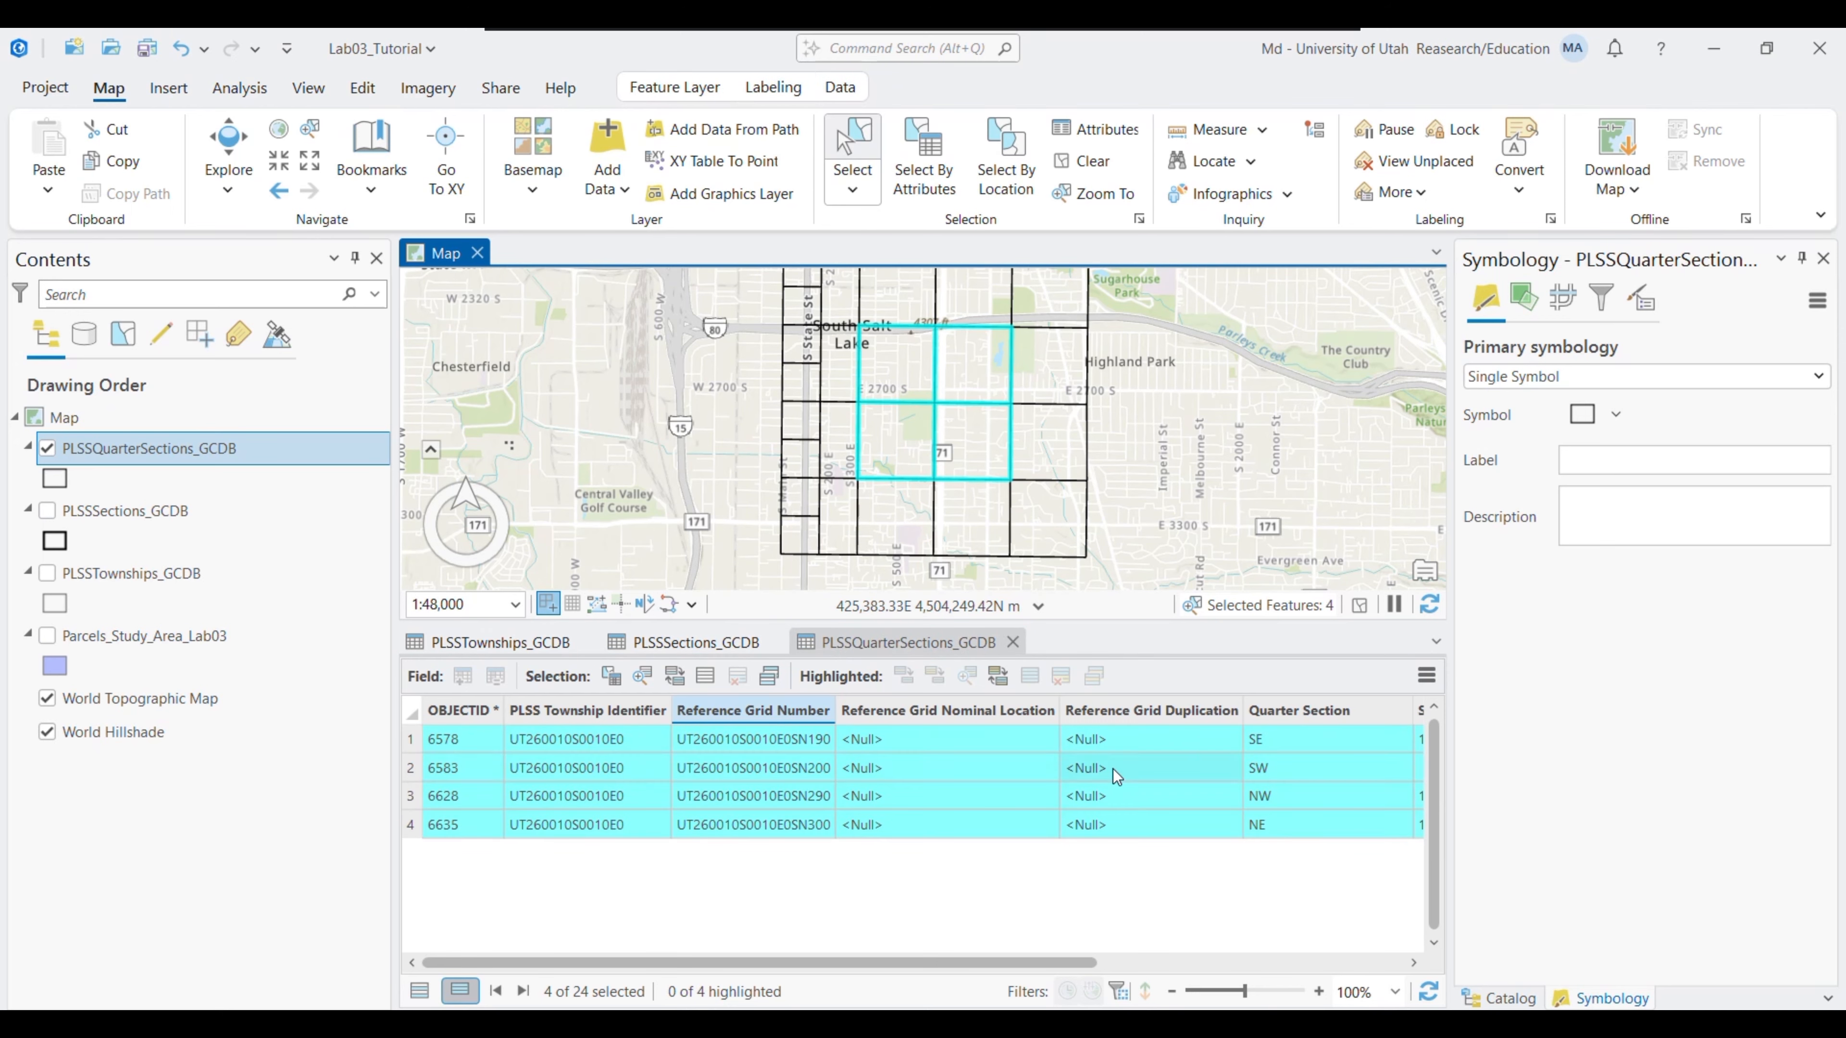
pyautogui.moveTo(730, 966); pyautogui.dragTo(668, 961)
# Select only the quarter section immediately east of the block's southeast quarter section
pyautogui.click(1027, 459)
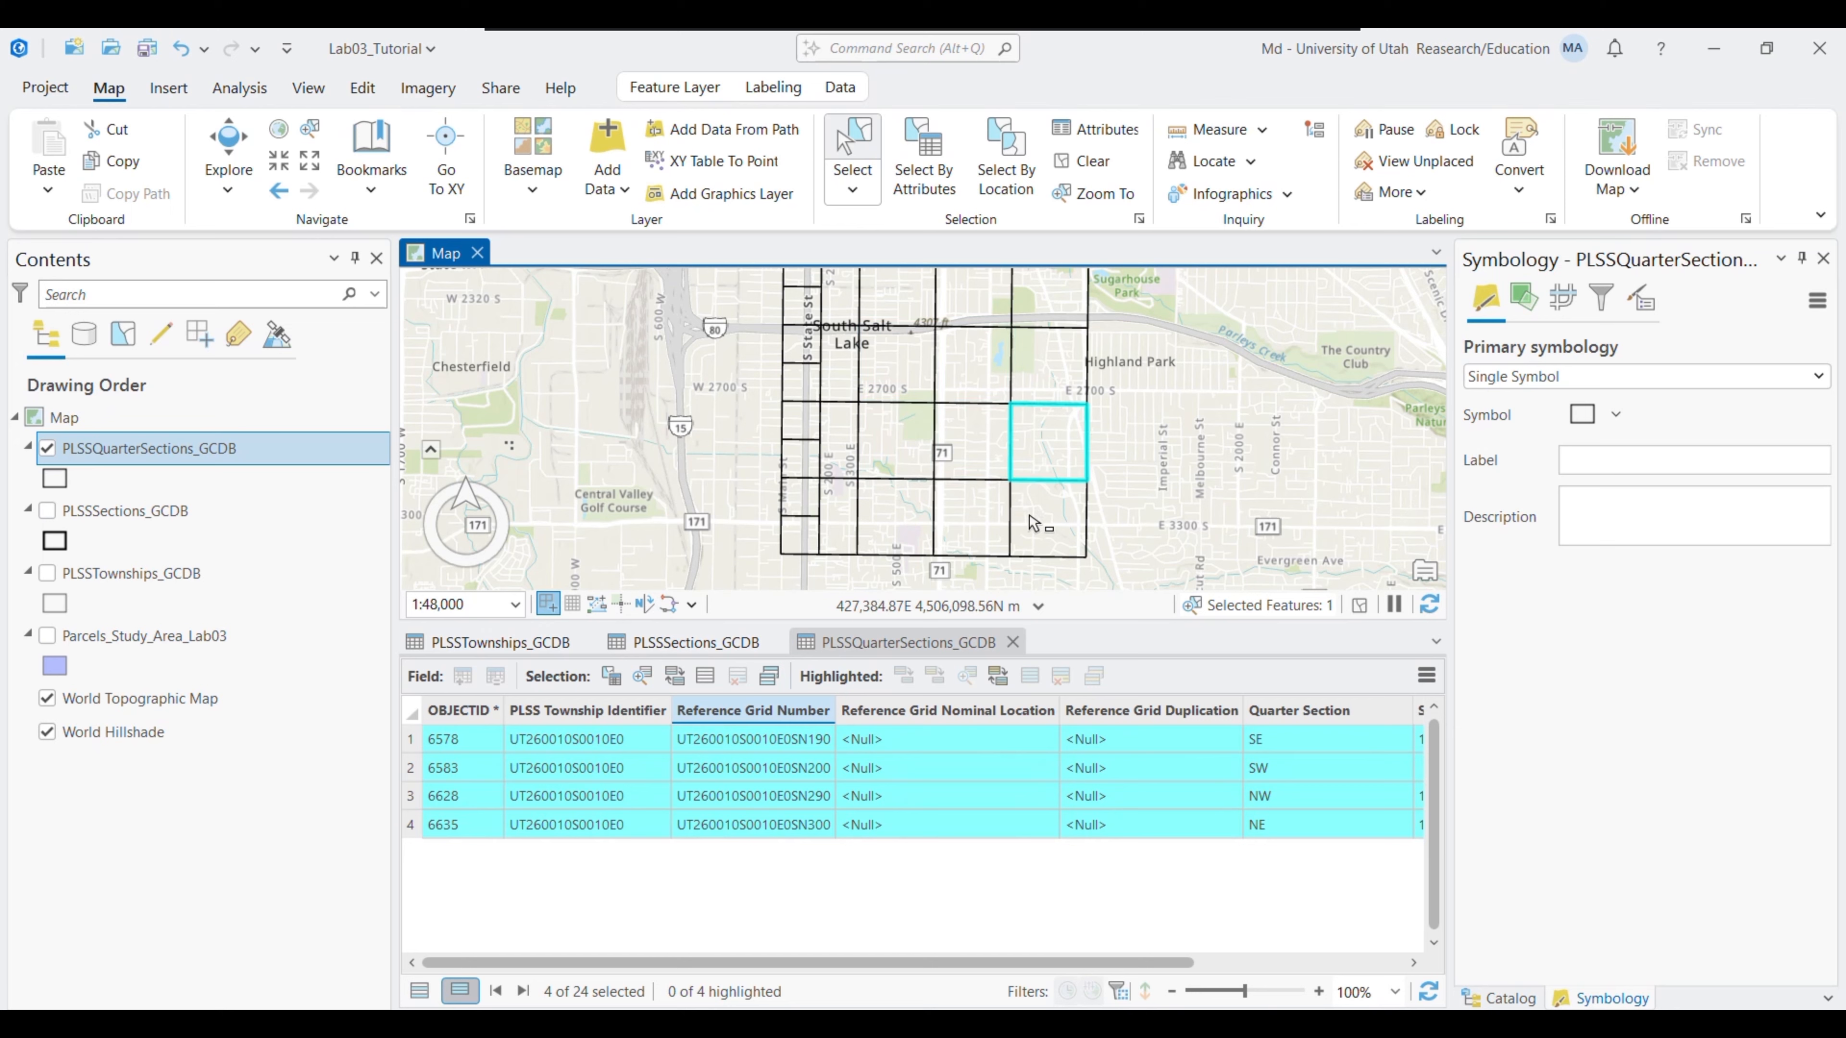
# Select the quarter sections directly south of the 2-by-2 block one at a time
pyautogui.click(1029, 518)
pyautogui.click(976, 519)
pyautogui.click(879, 520)
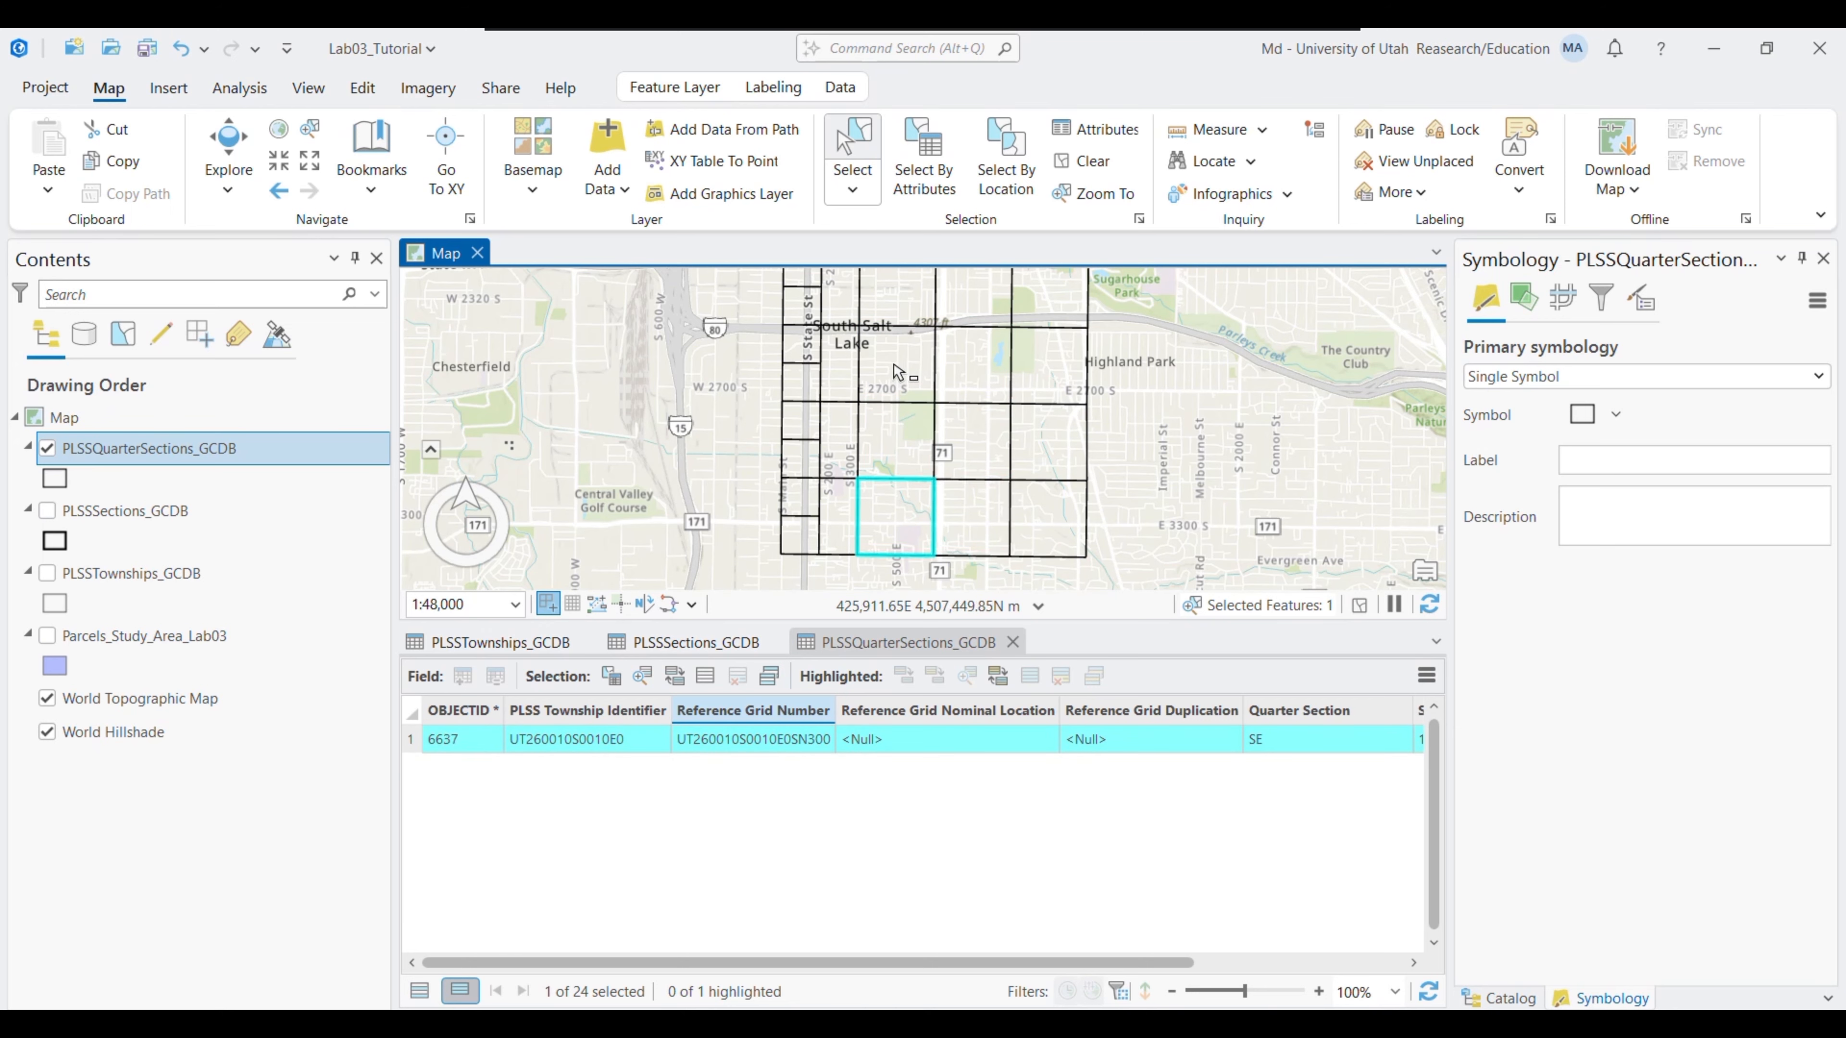
# Reselect the 2-by-2 block of quarter sections where the four sections meet and examine their remaining attribute fields
pyautogui.moveTo(901, 372); pyautogui.dragTo(985, 445)
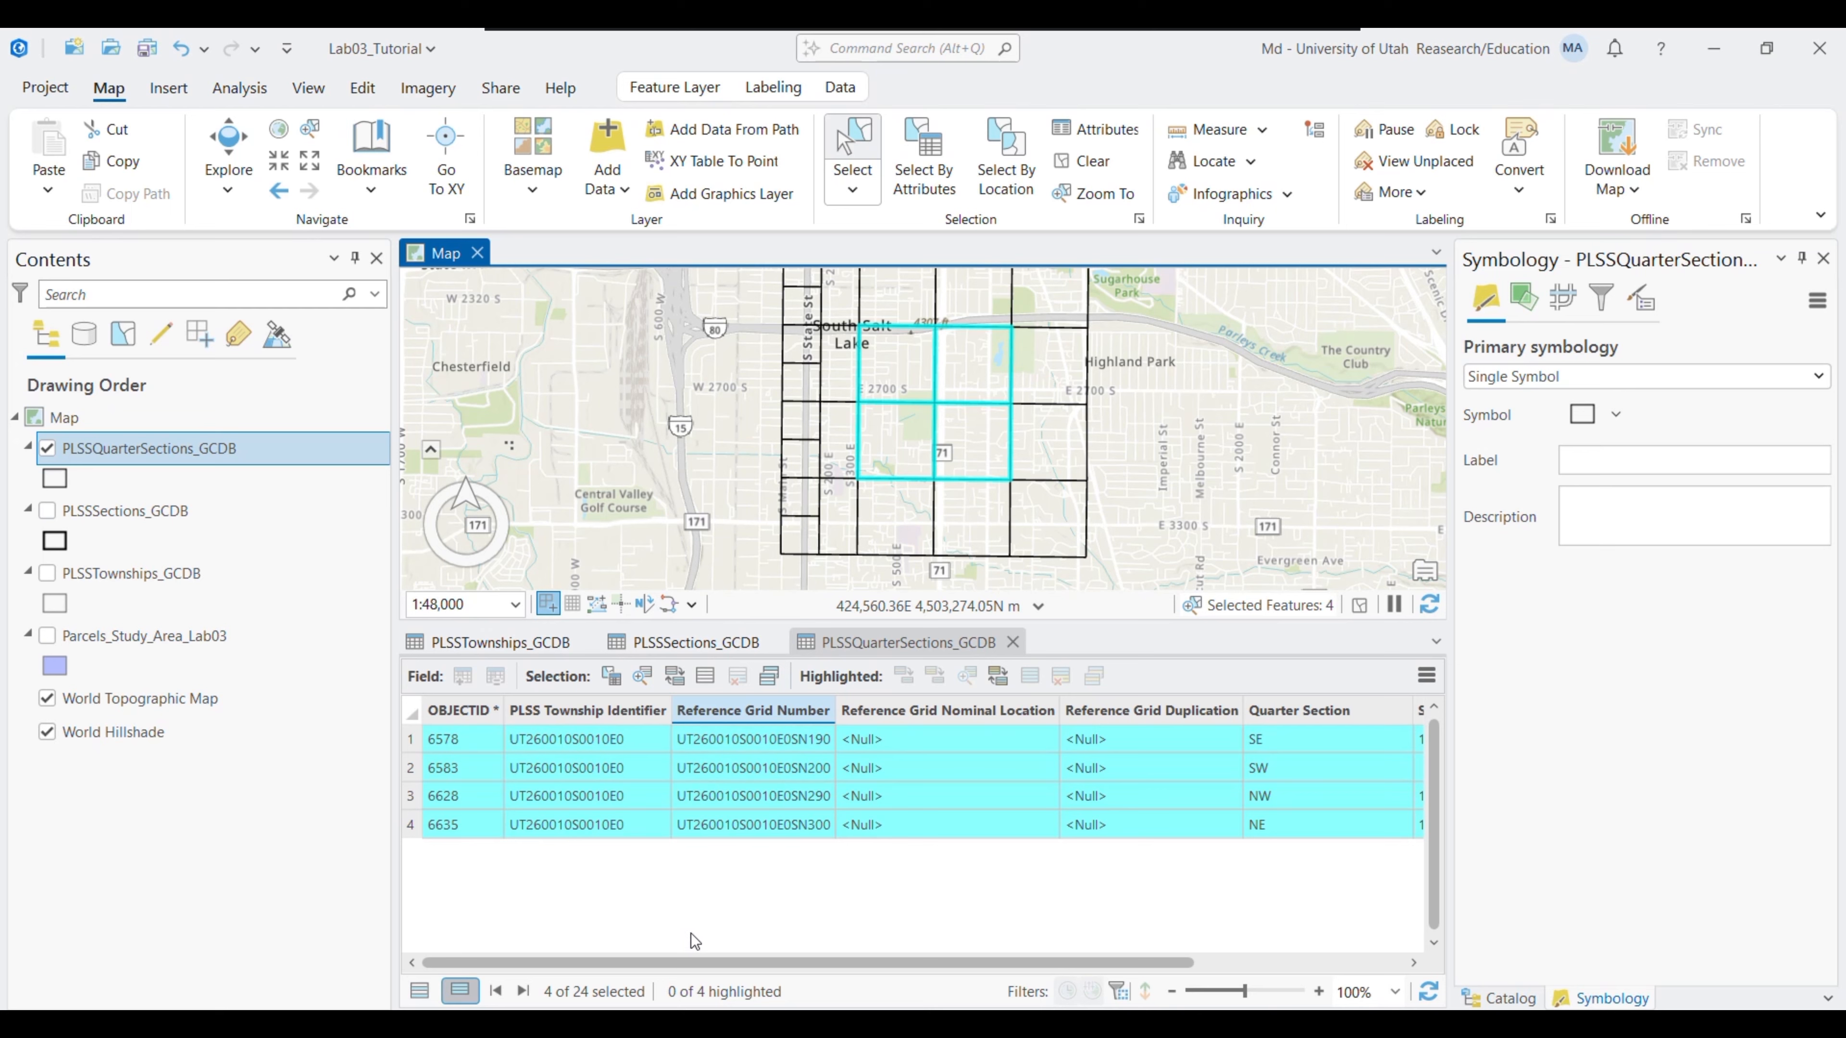
pyautogui.moveTo(698, 962); pyautogui.dragTo(967, 962)
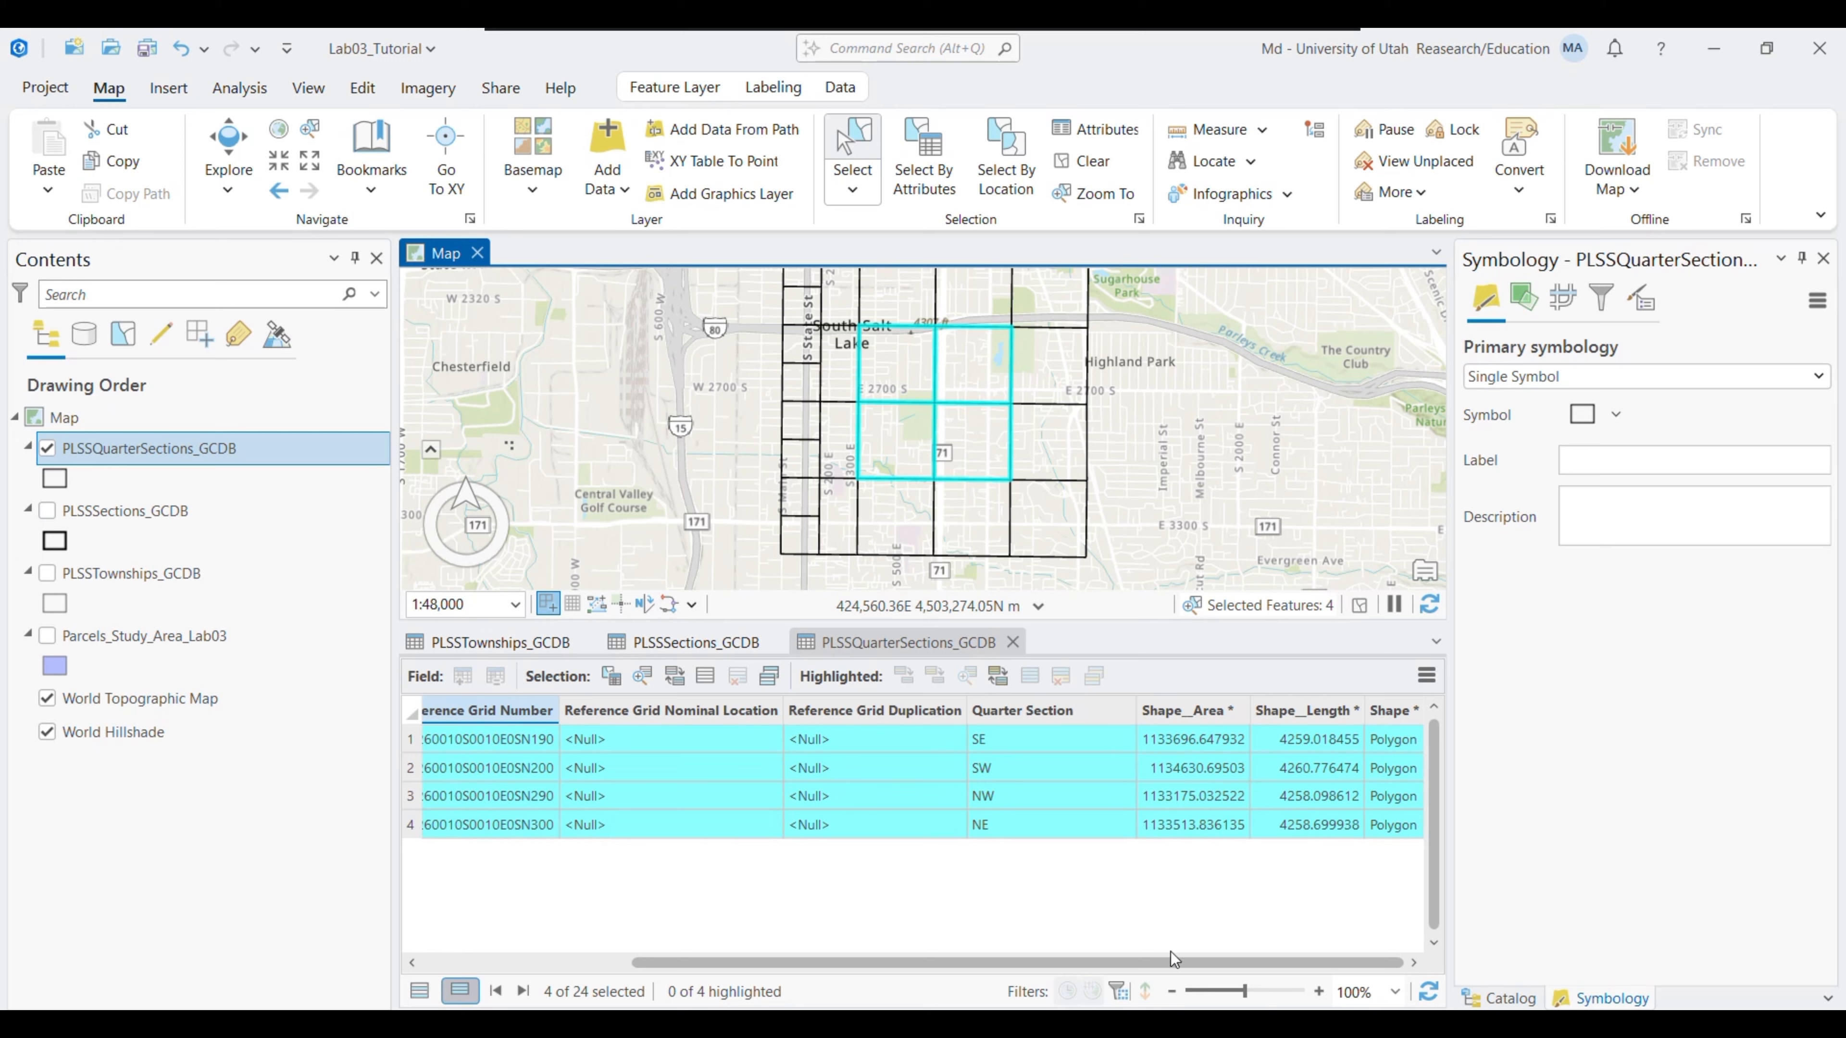
pyautogui.moveTo(1161, 967); pyautogui.dragTo(869, 936)
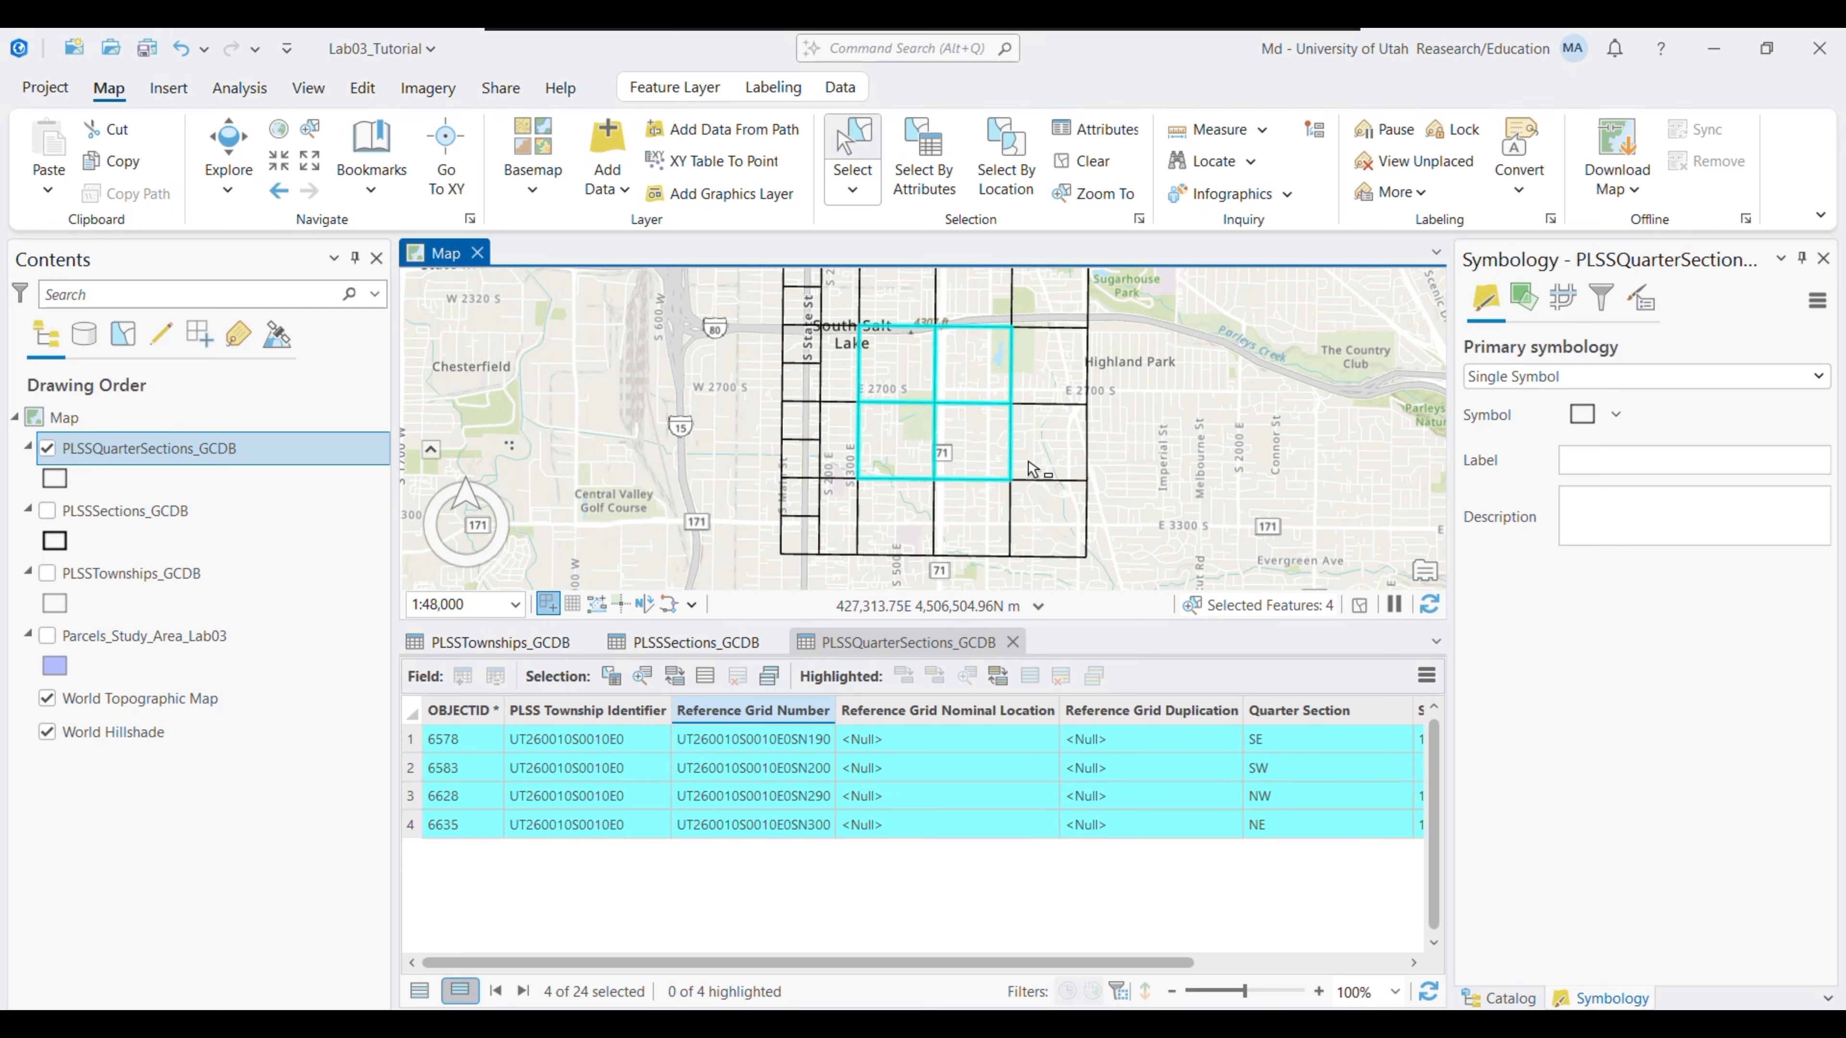
# Browse all PLSSQuarterSections_GCDB records, reselect the central 2-by-2 block on the map and show only the selected records
pyautogui.click(419, 991)
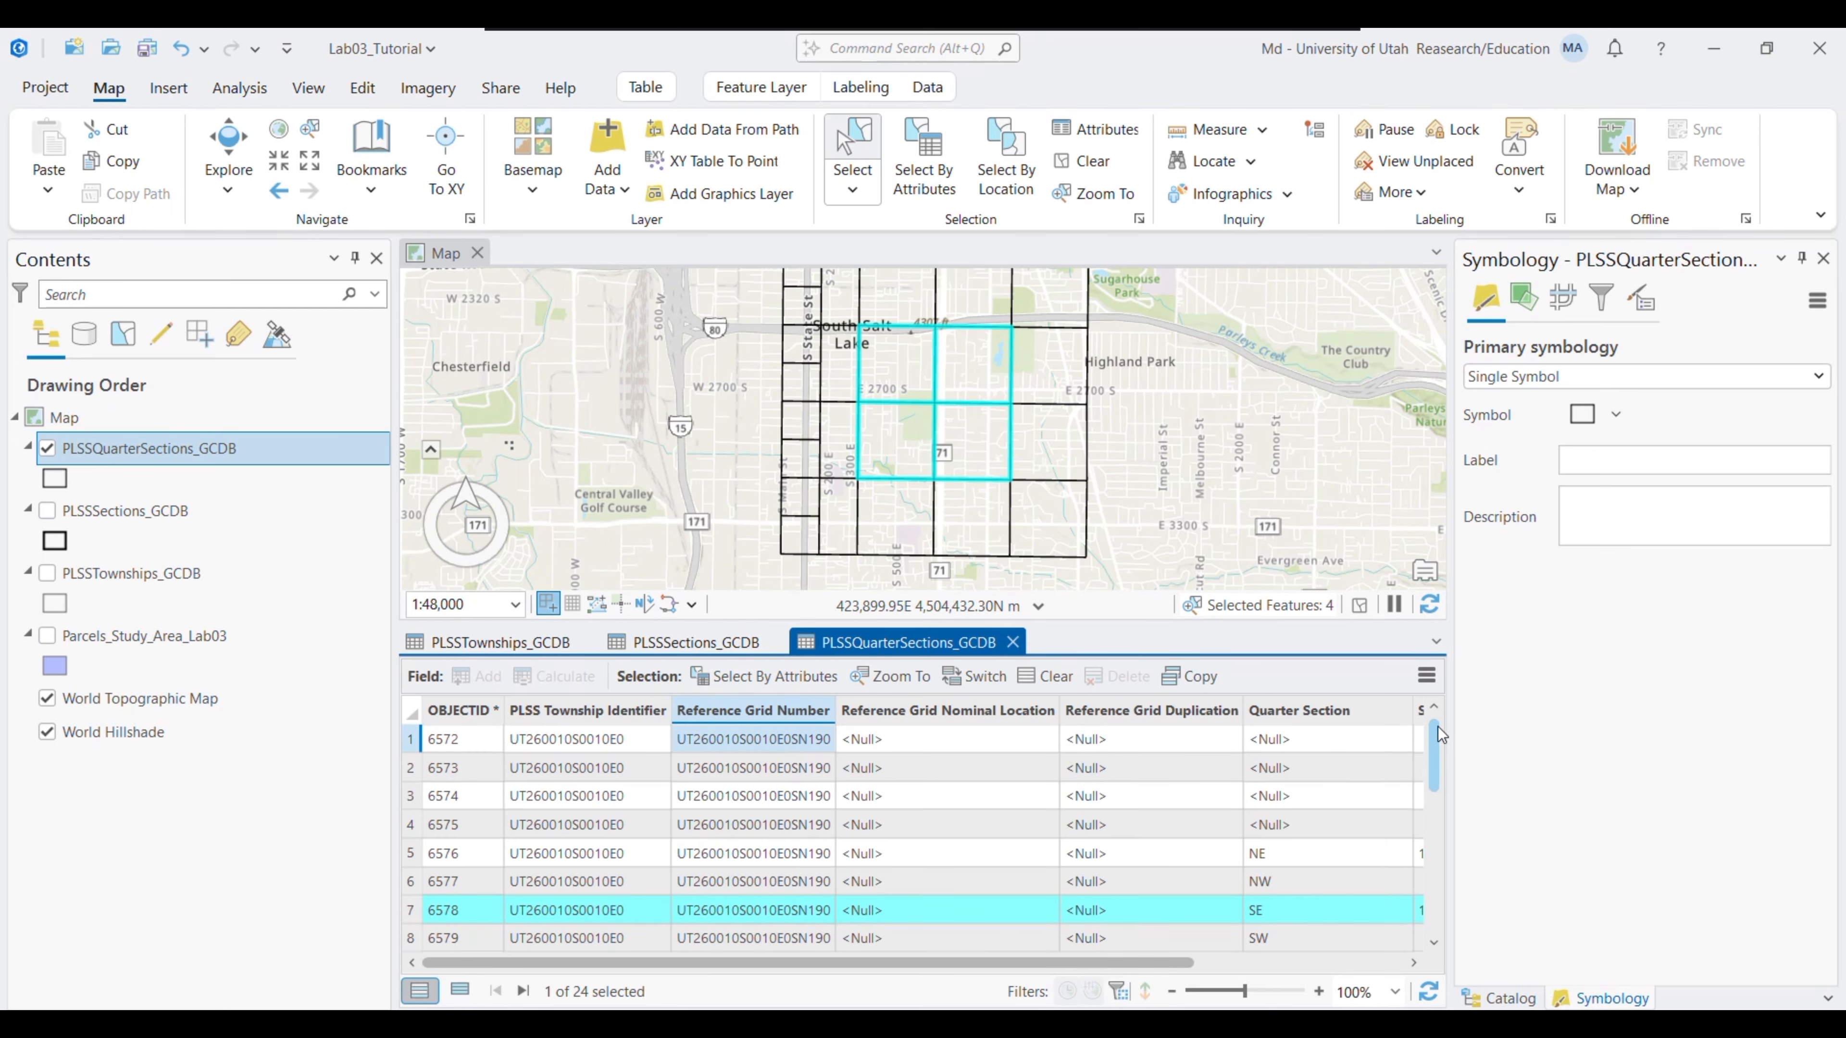
pyautogui.moveTo(1439, 729); pyautogui.dragTo(1430, 896)
pyautogui.moveTo(1424, 929); pyautogui.dragTo(1454, 727)
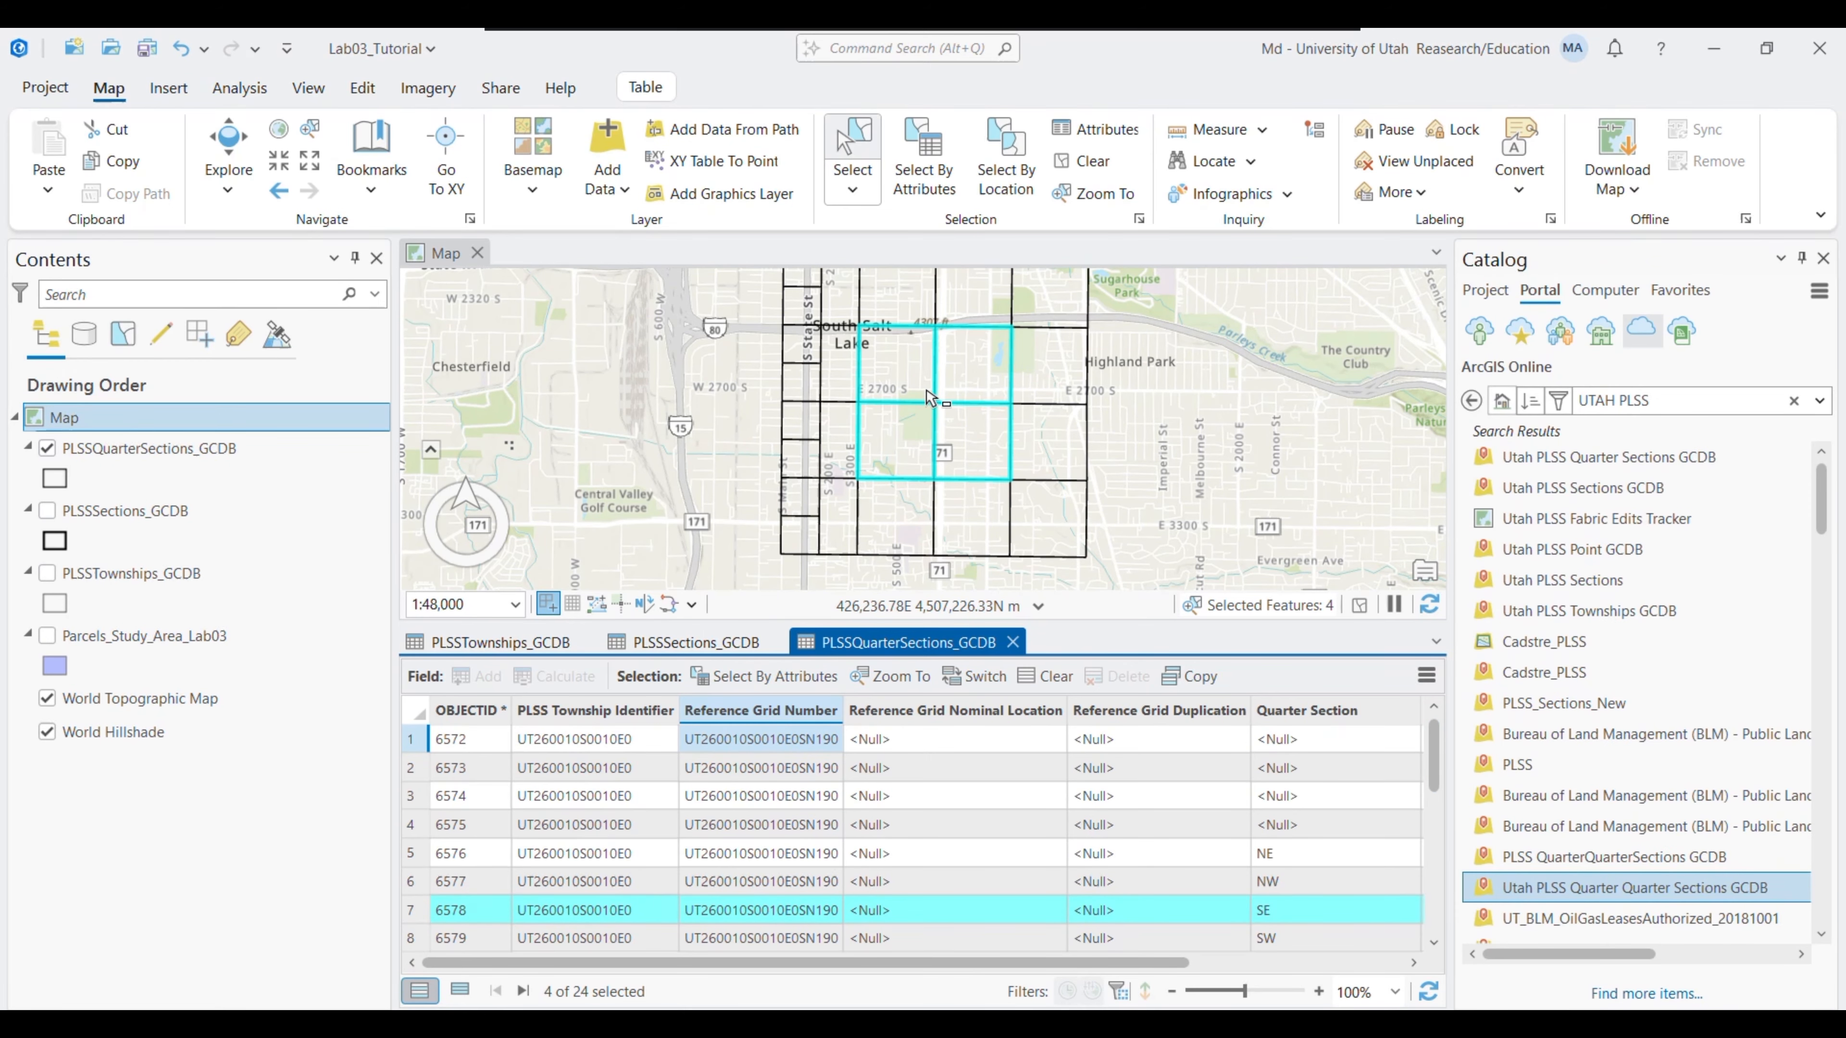
pyautogui.moveTo(926, 391); pyautogui.dragTo(970, 432)
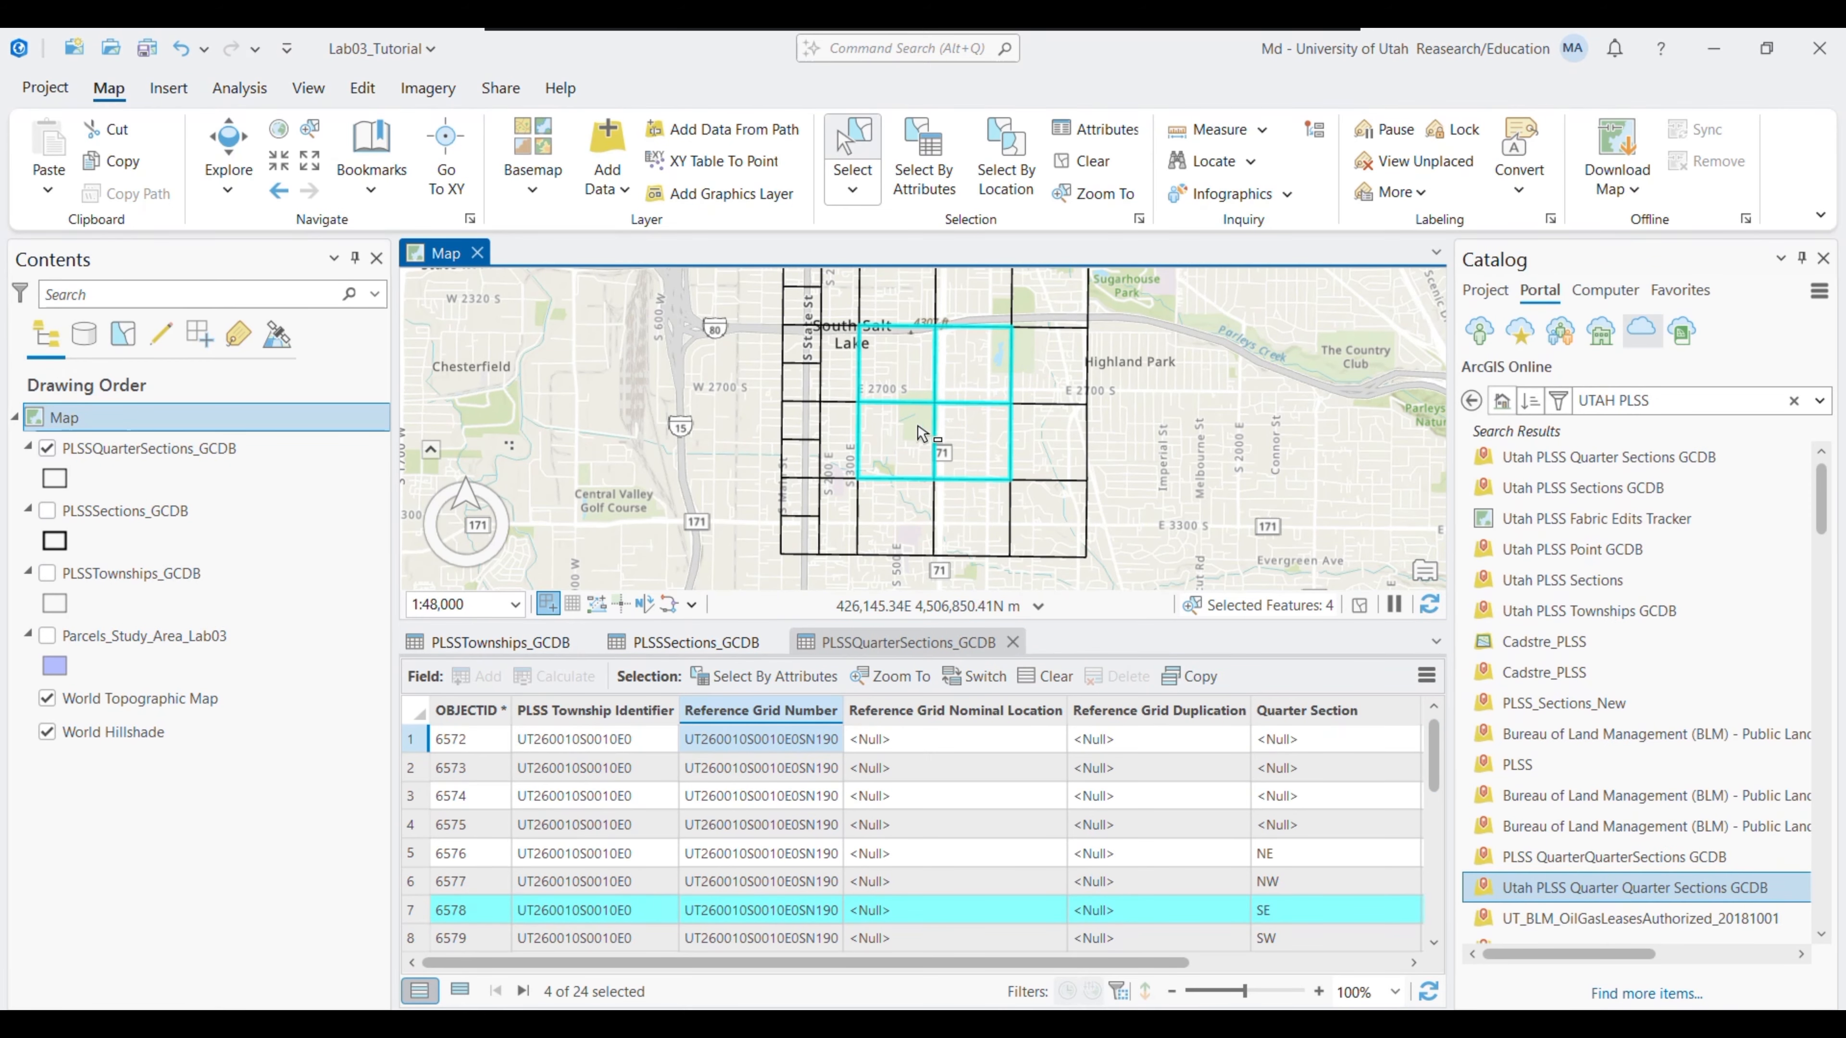
pyautogui.click(459, 991)
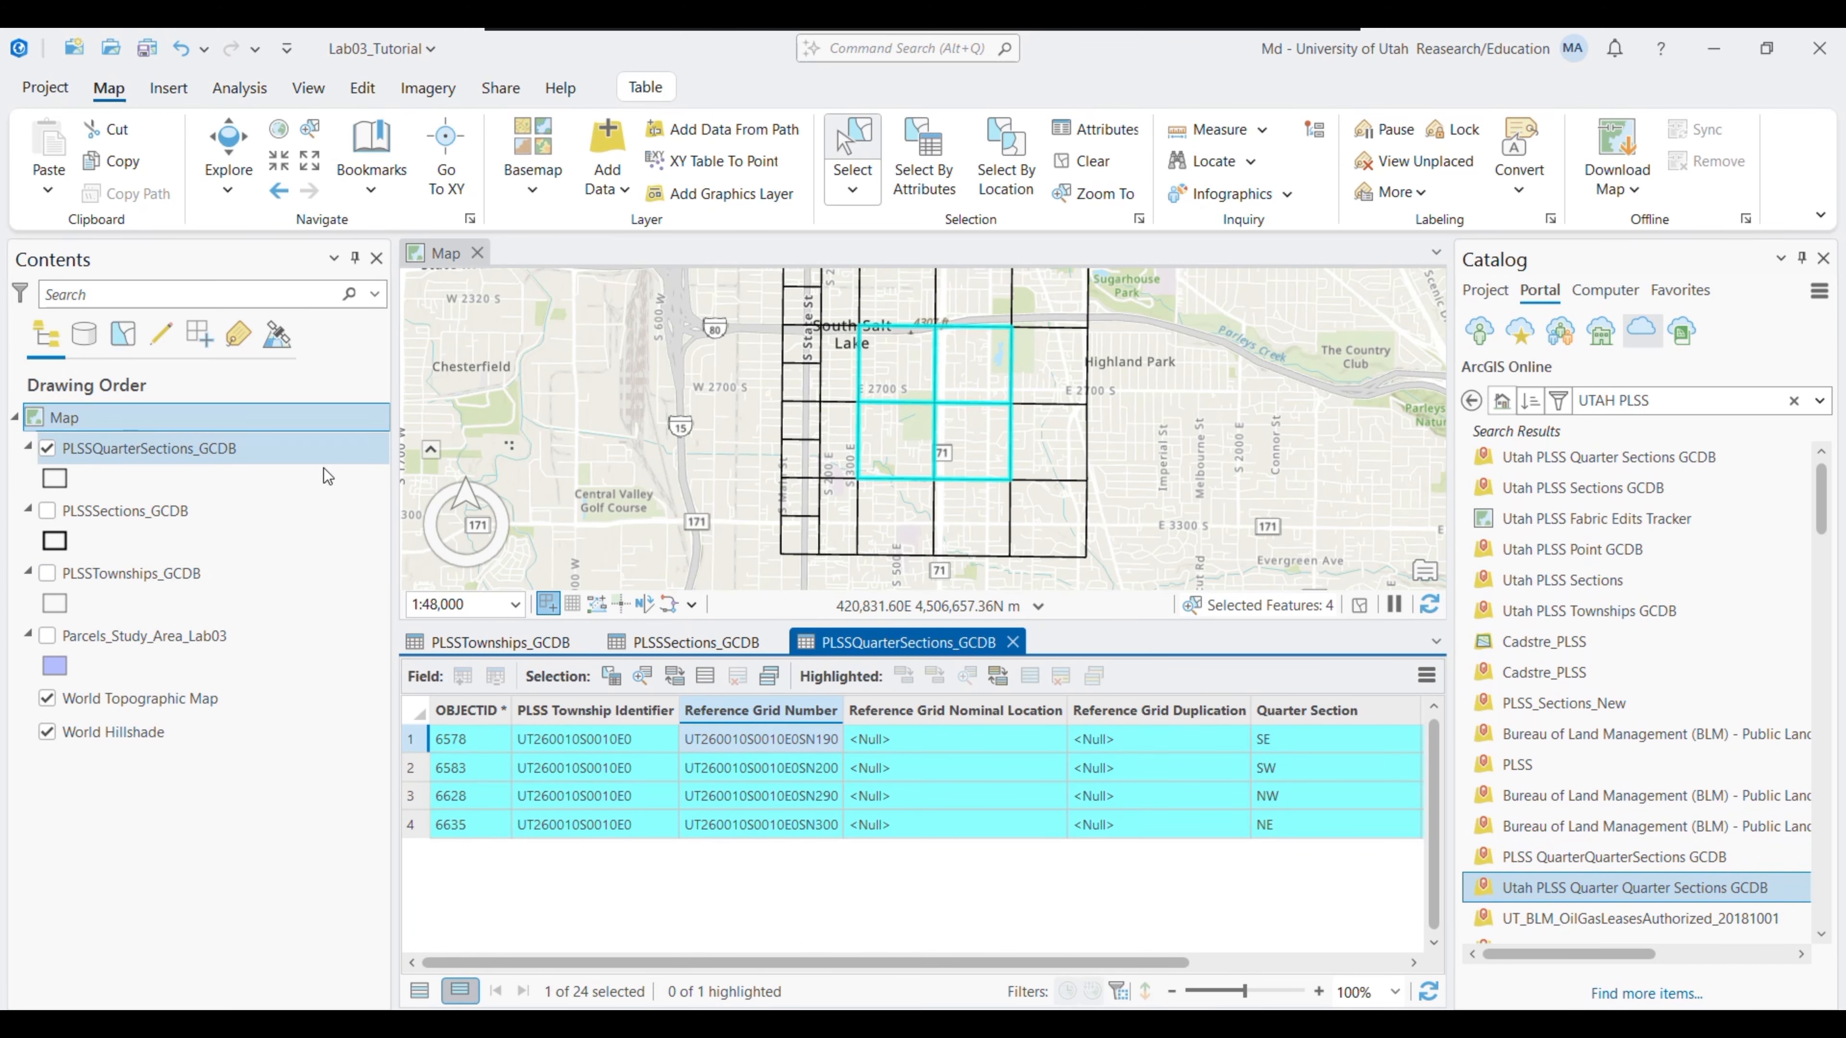
# Export the selected quarter sections from PLSSQuarterSections_GCDB to a new feature layer and remove the original layer from the map
pyautogui.rightClick(133, 451)
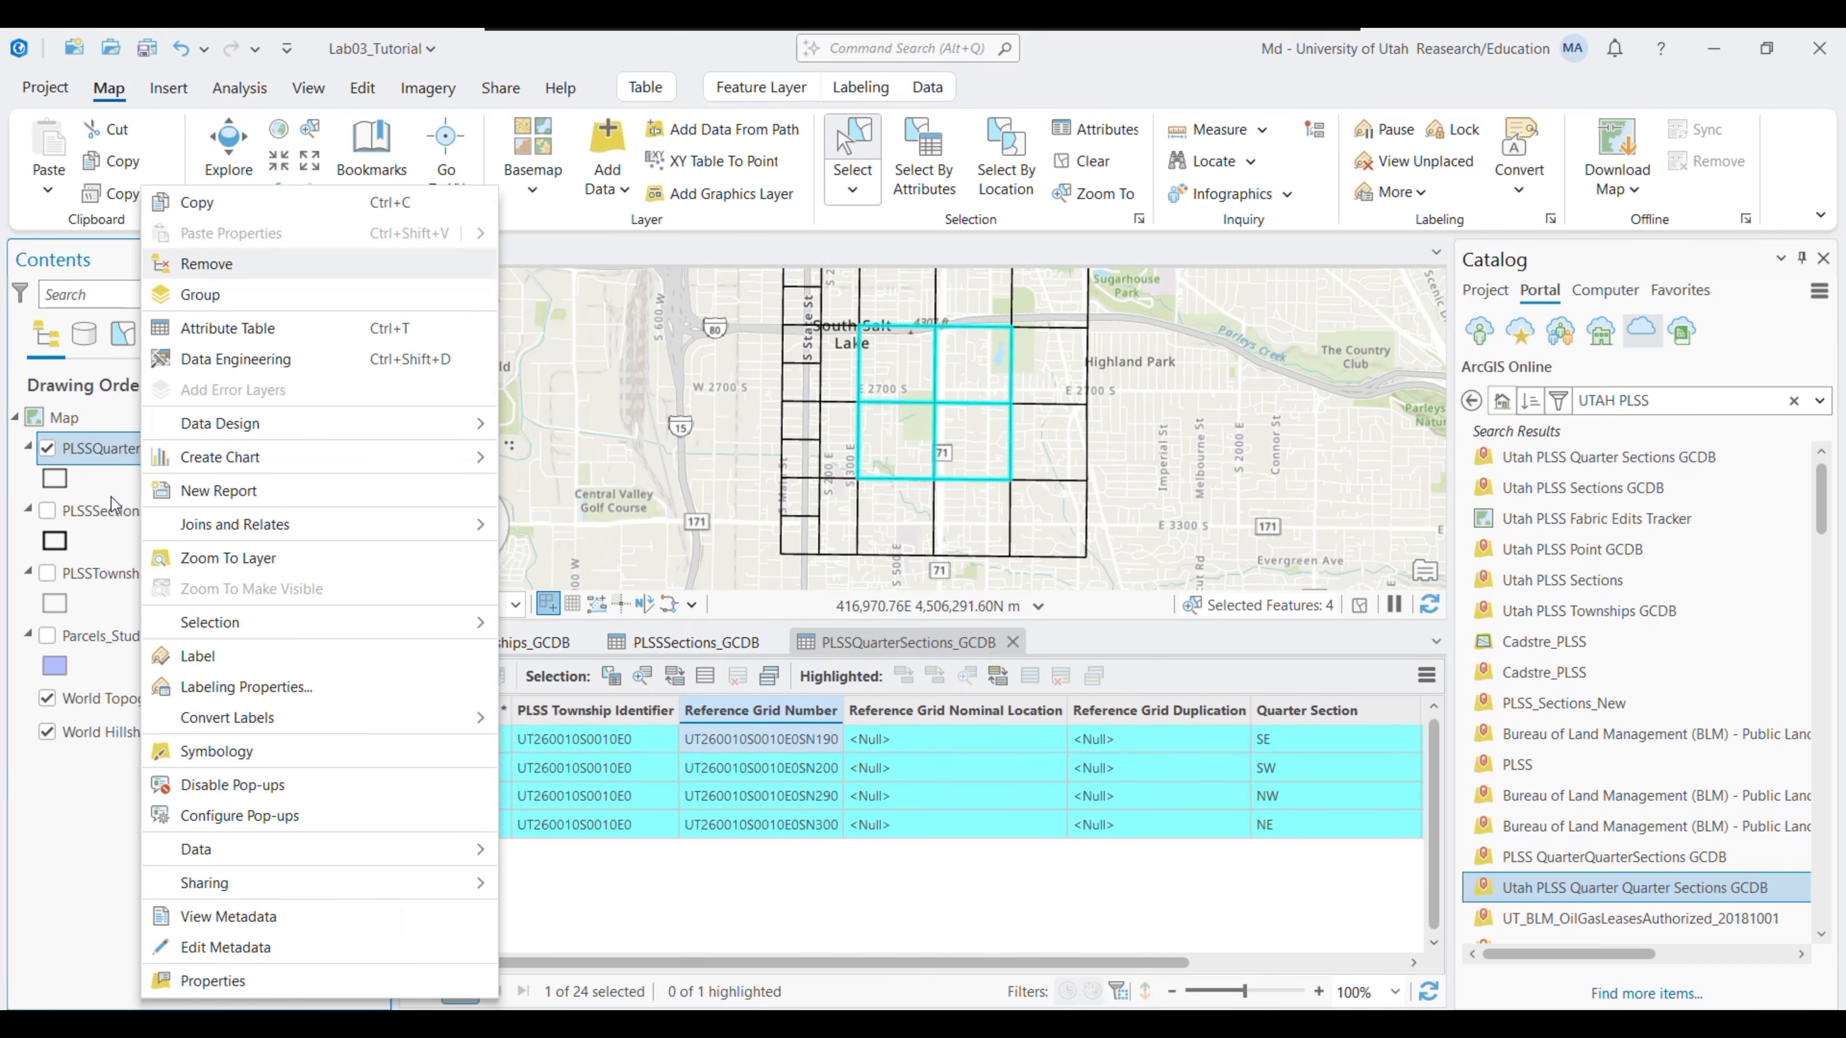
pyautogui.moveTo(300, 844)
pyautogui.click(614, 854)
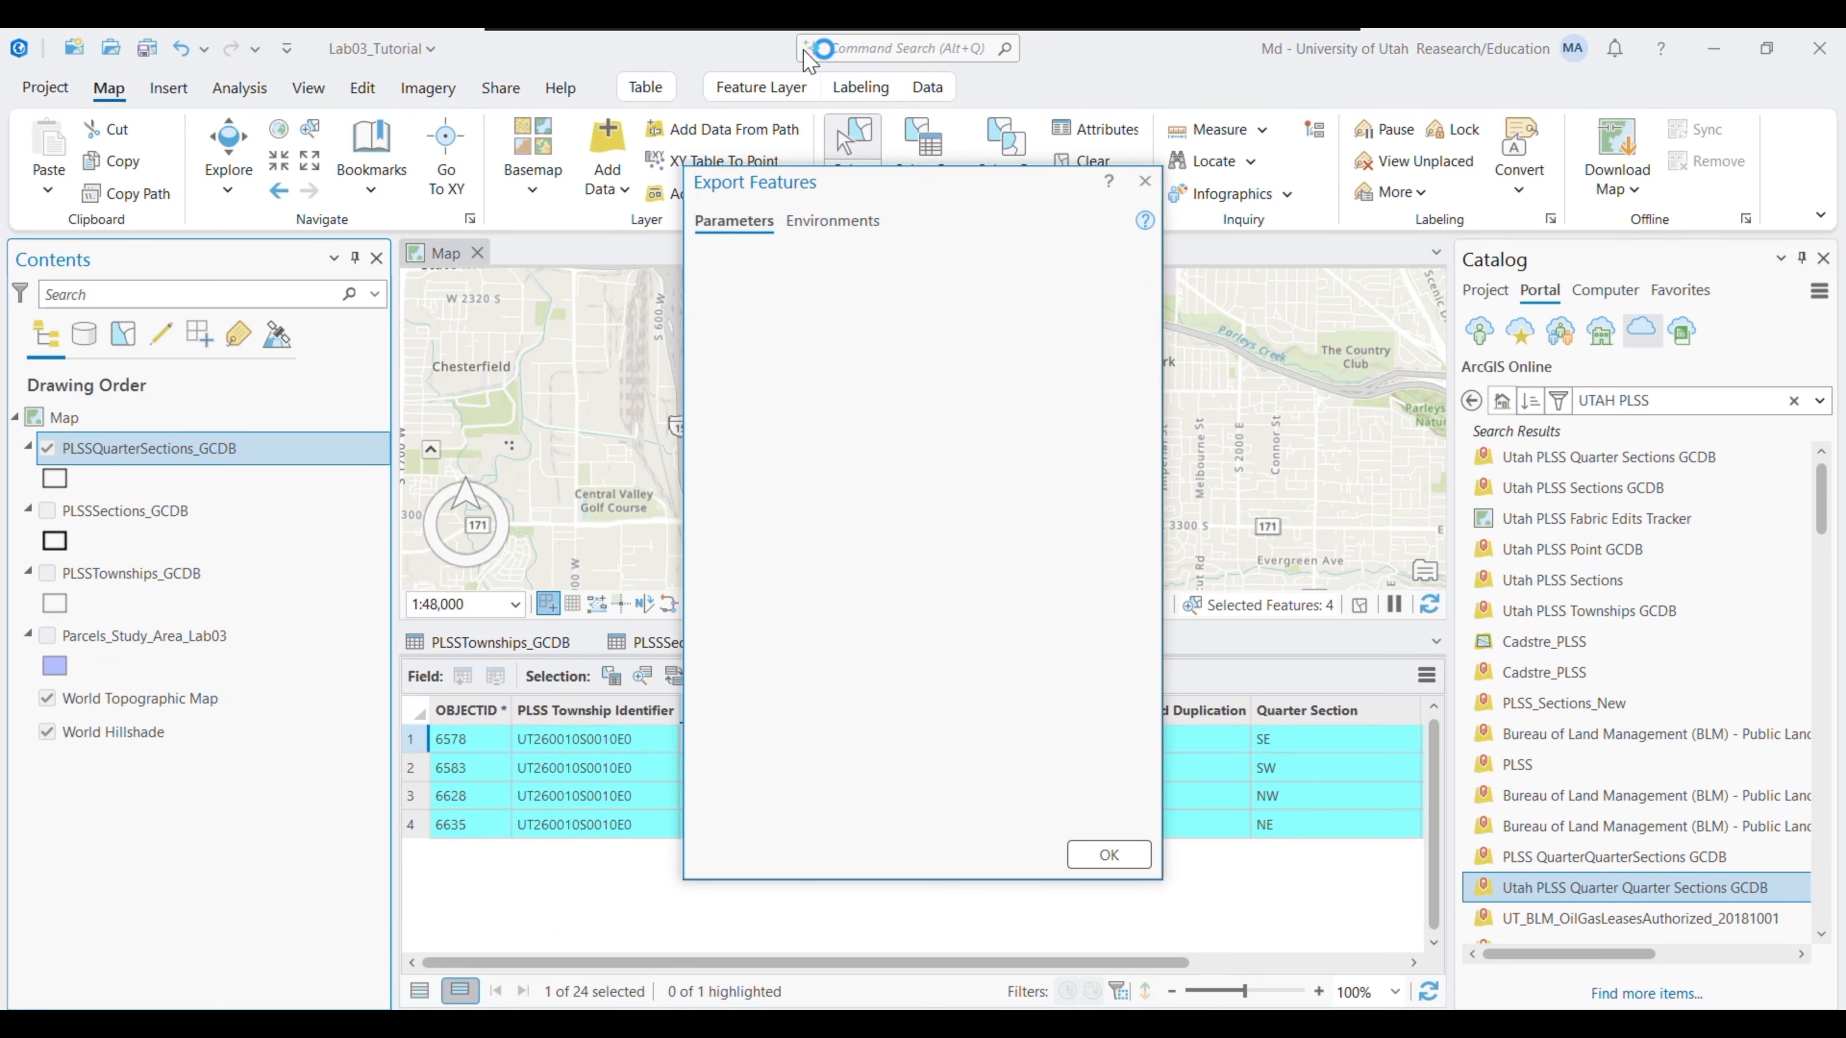
pyautogui.click(1108, 856)
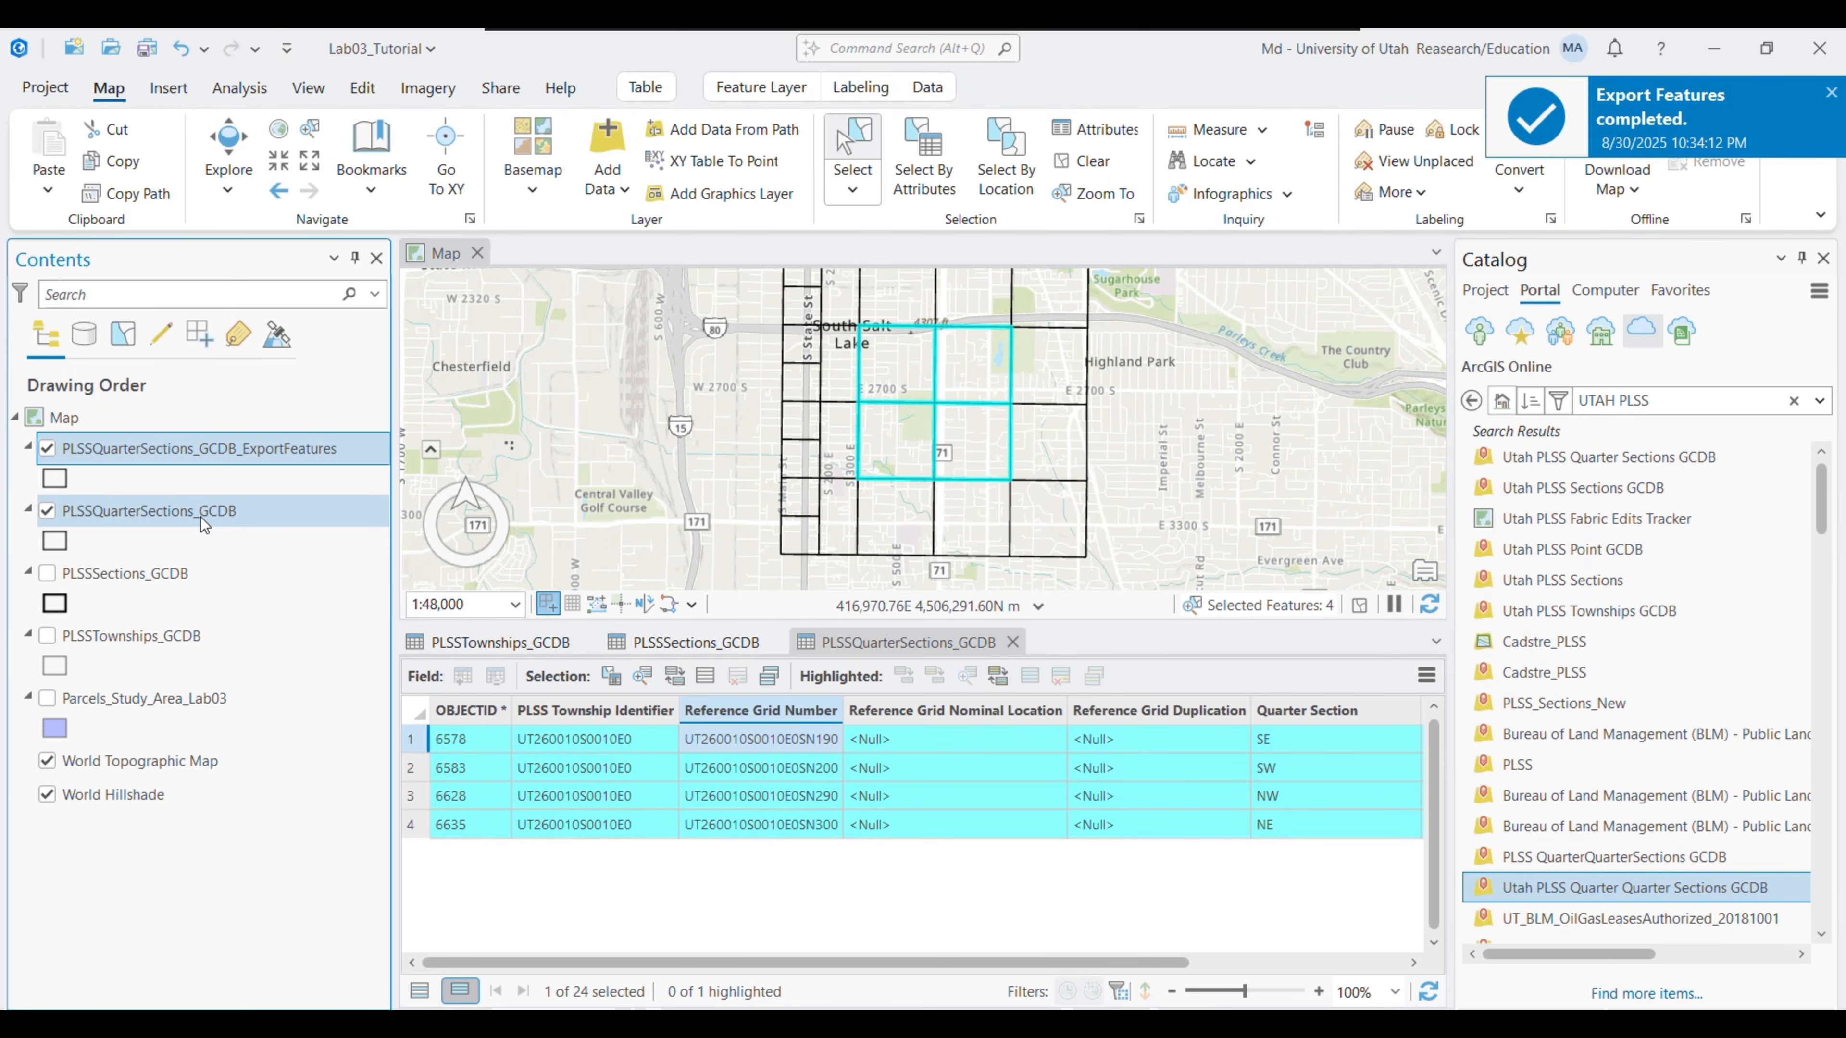
pyautogui.rightClick(200, 517)
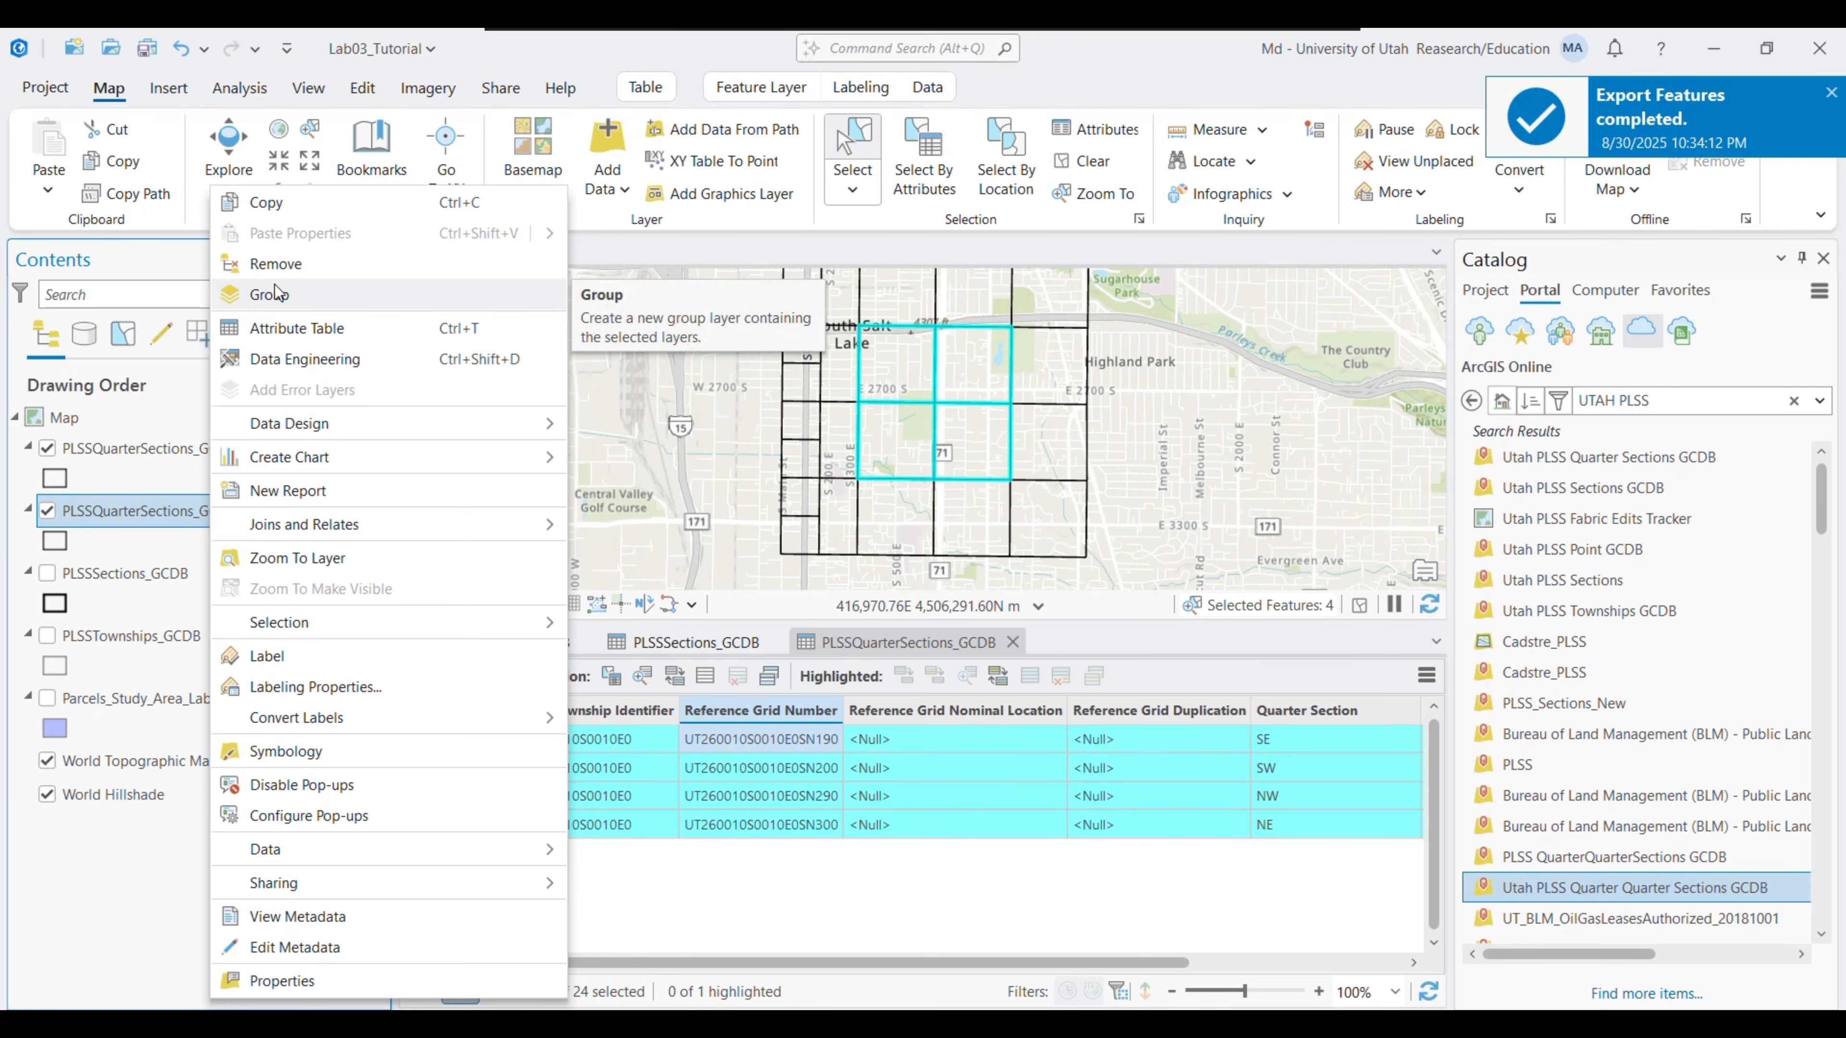
pyautogui.click(275, 263)
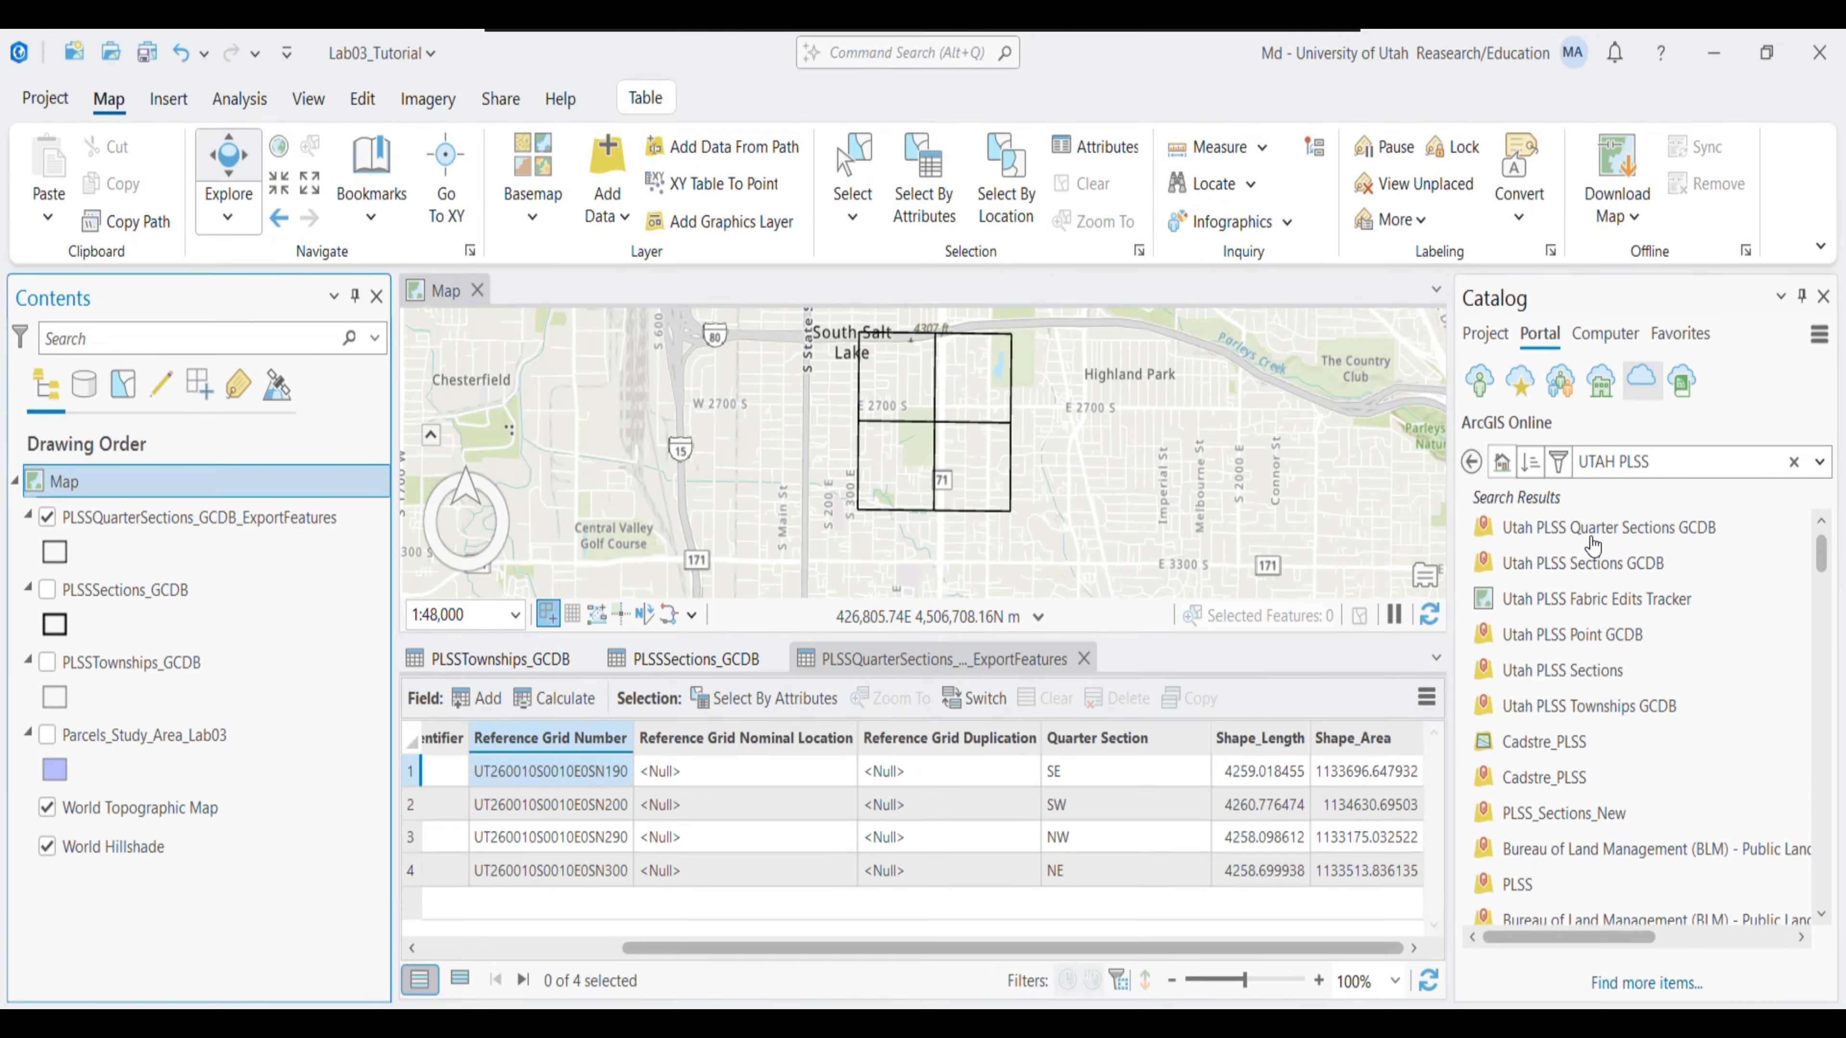
# Add Utah PLSS Quarter Quarter Sections GCDB from ArcGIS Online to the map and give it the thinner solid black outline symbol
pyautogui.click(1636, 884)
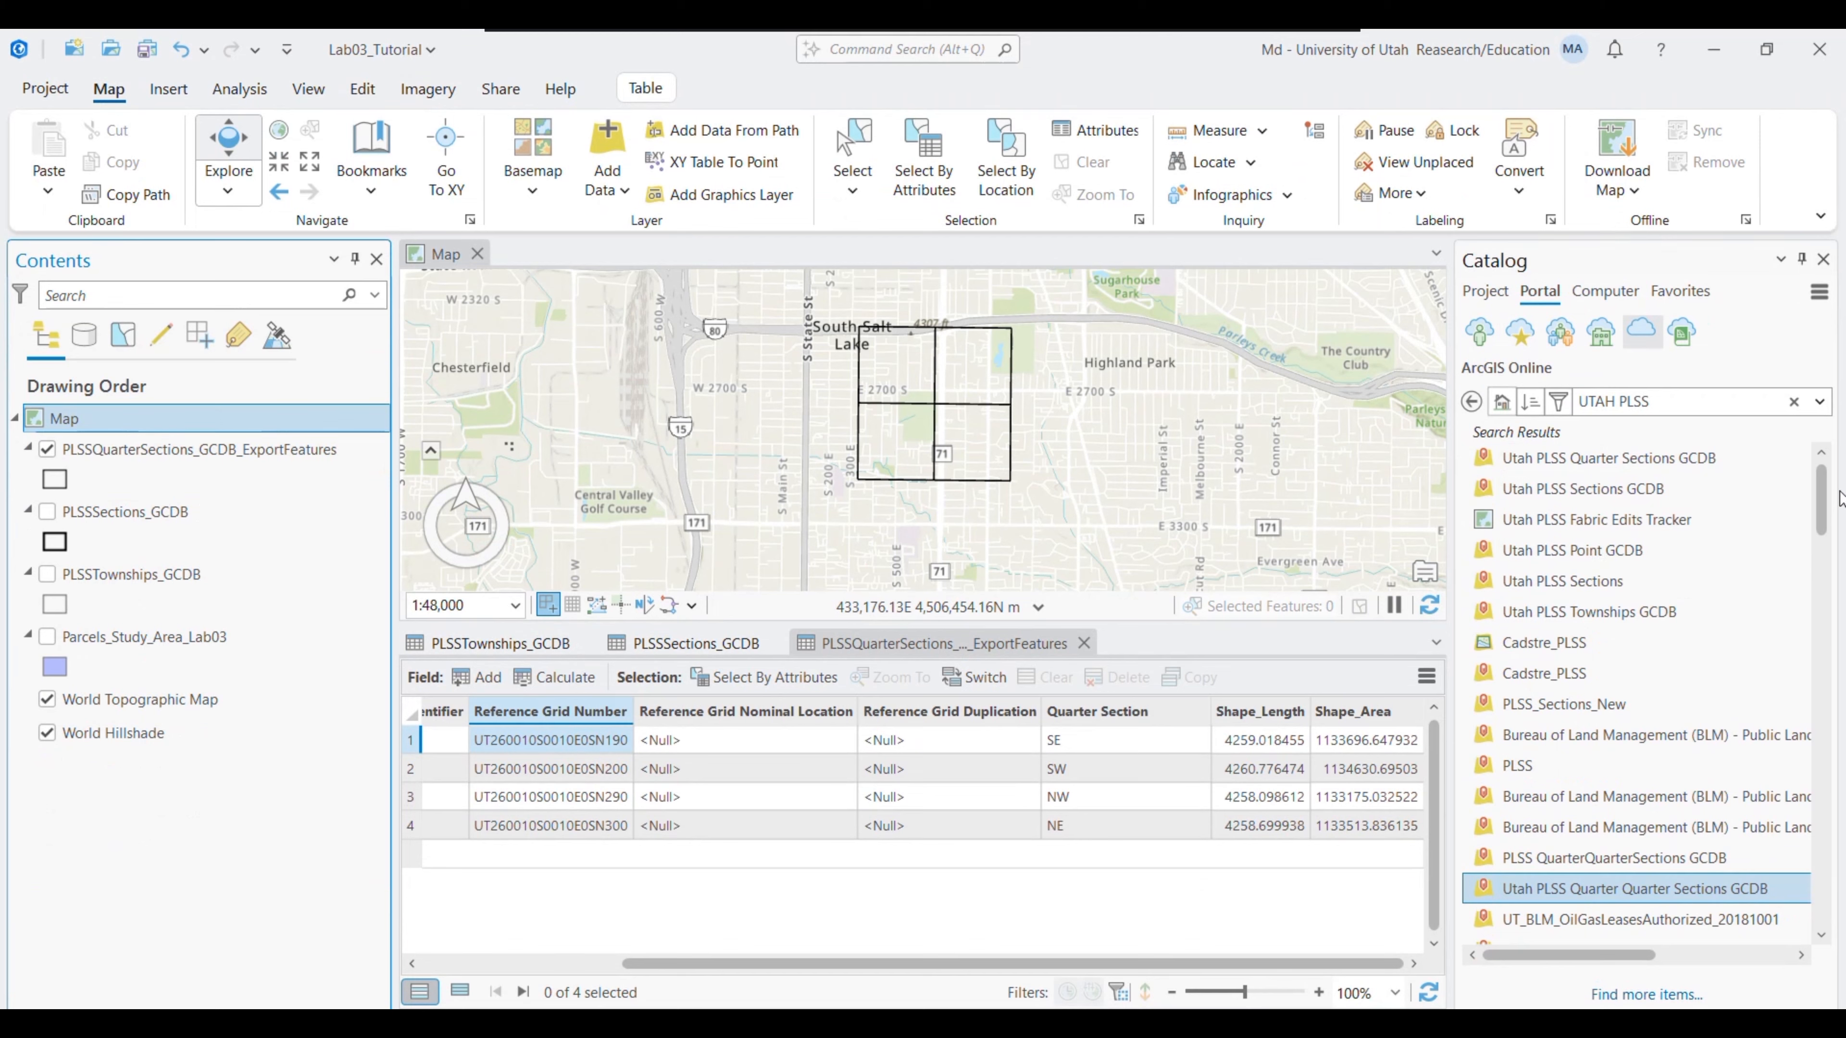
pyautogui.scroll(-1, 1828, 518)
pyautogui.scroll(-1, 1827, 518)
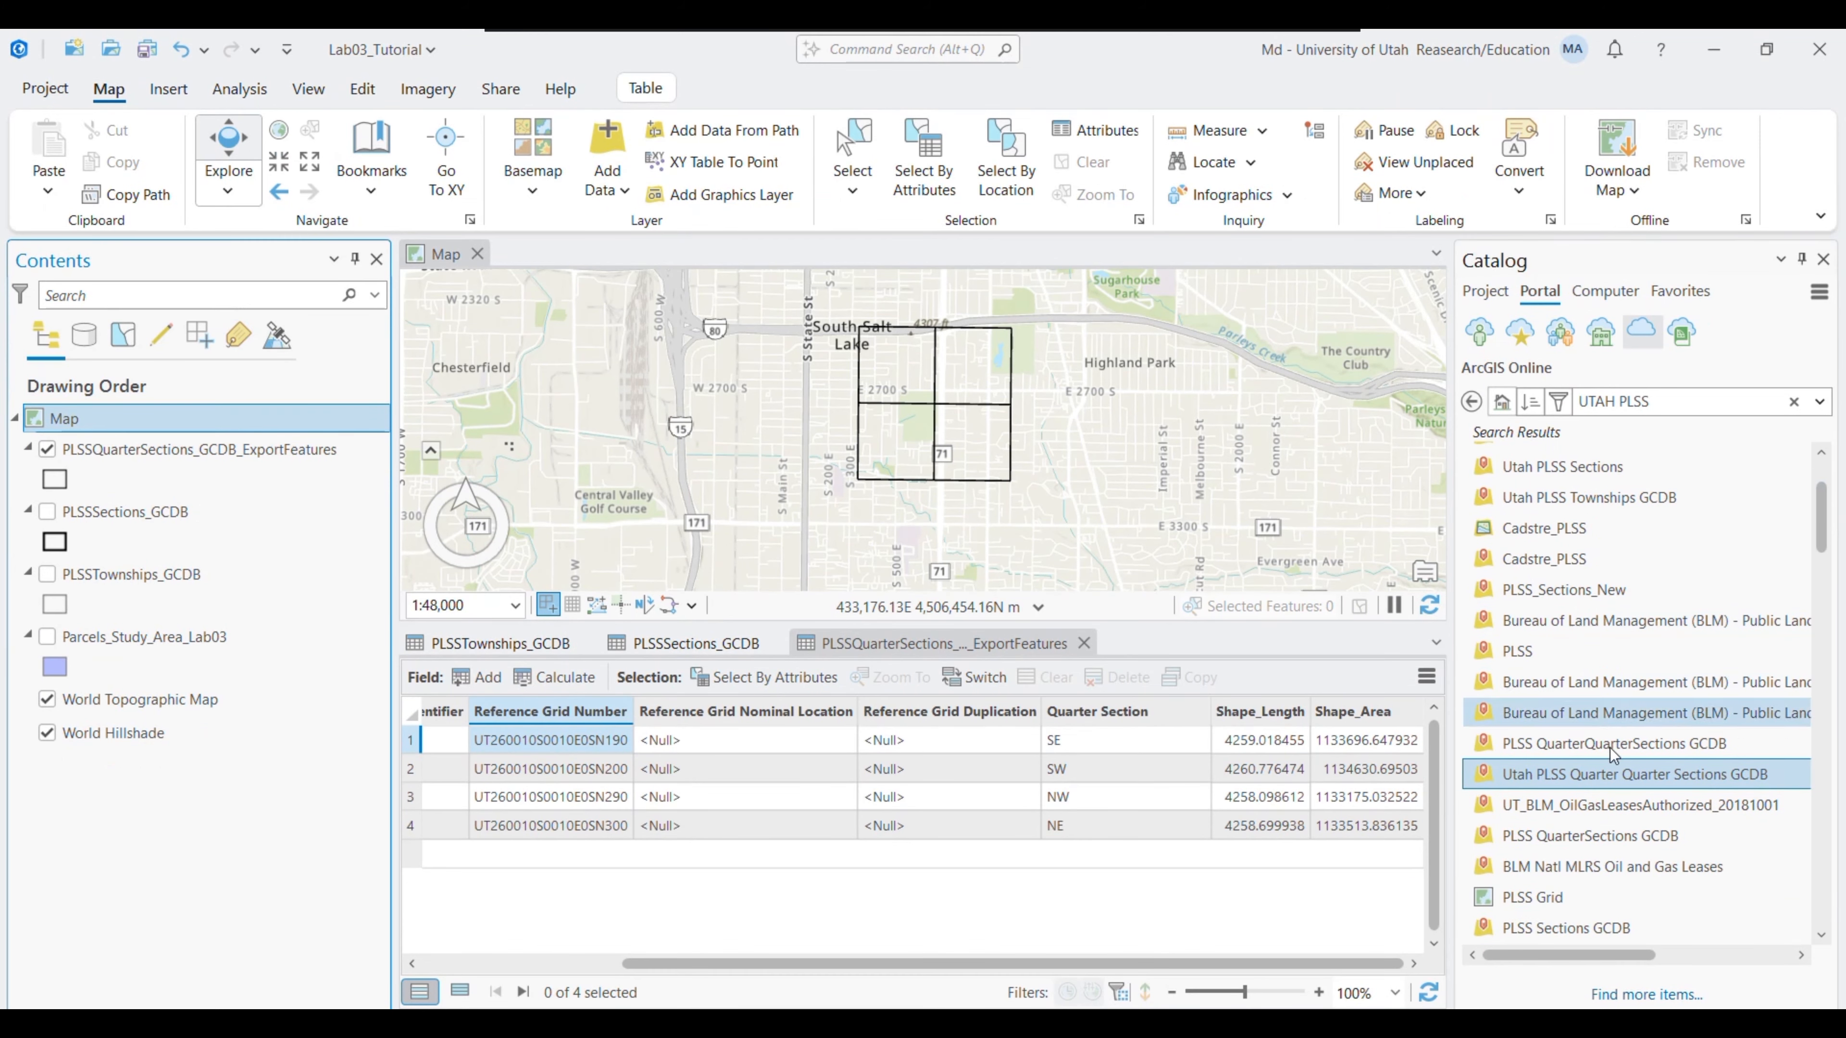
pyautogui.click(1159, 565)
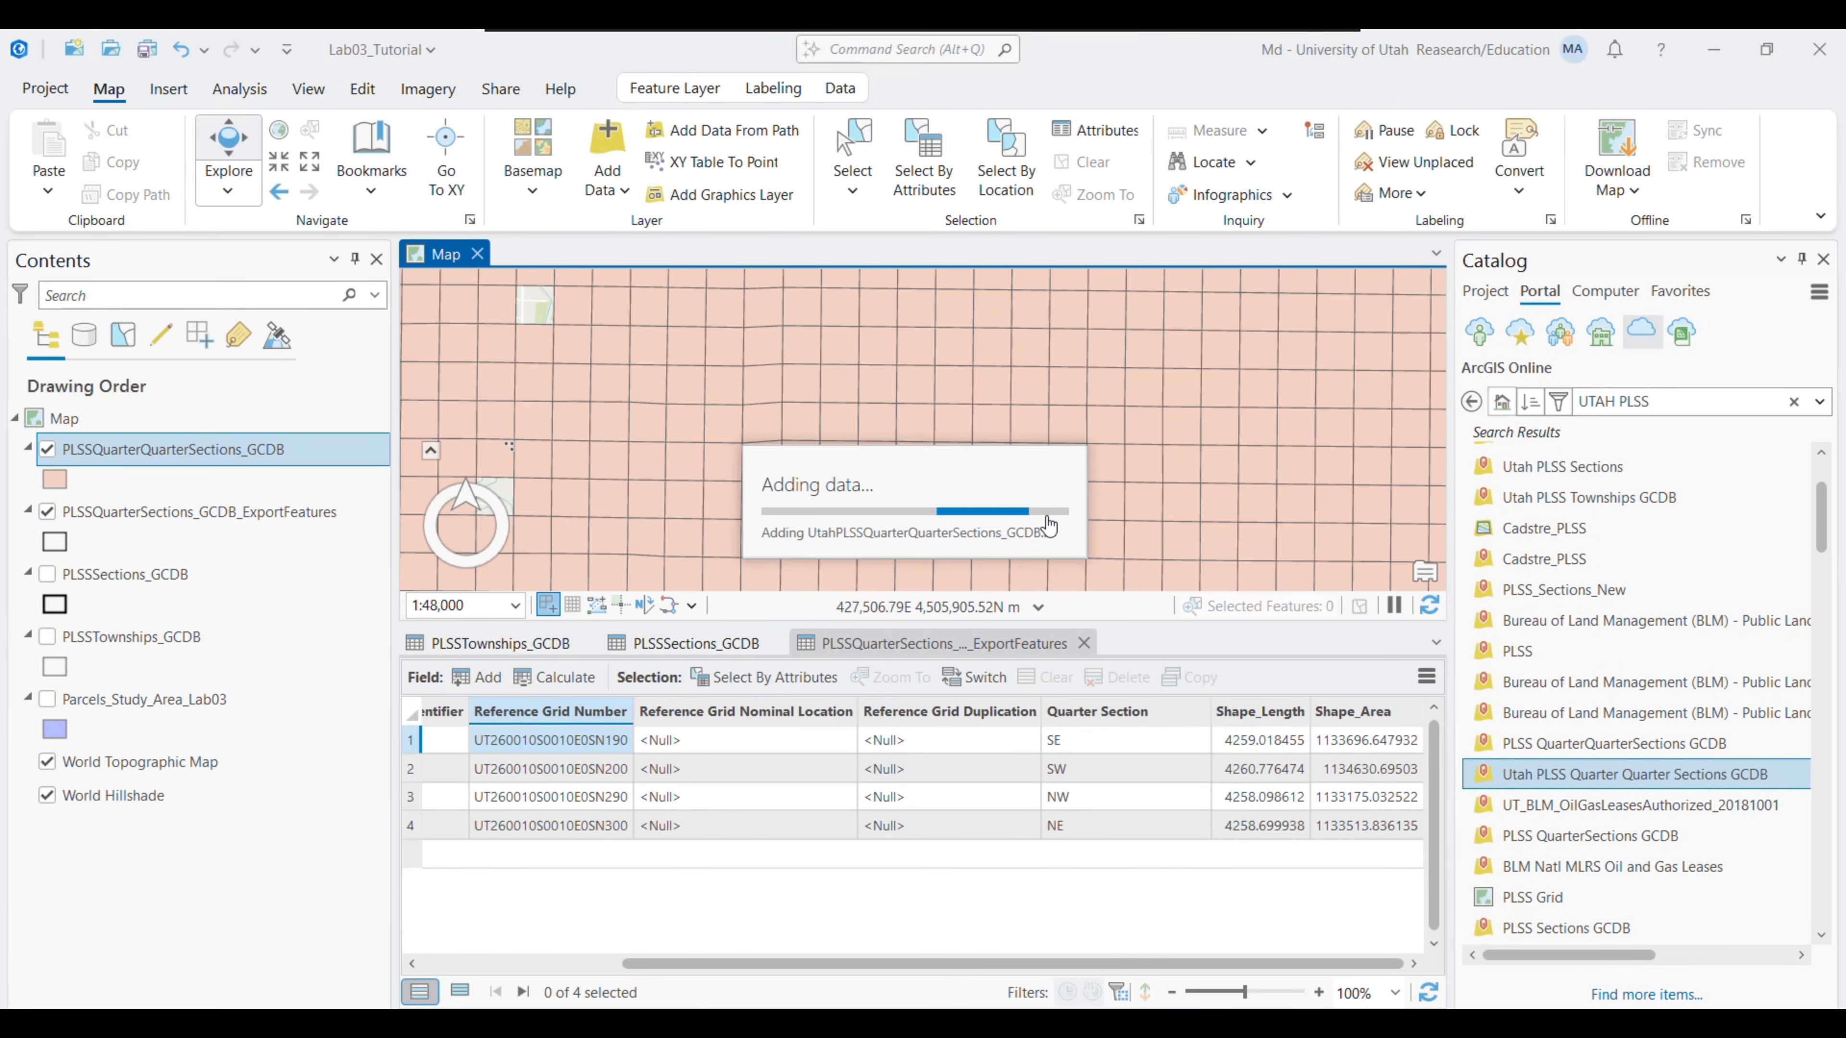
pyautogui.click(50, 485)
pyautogui.click(1534, 493)
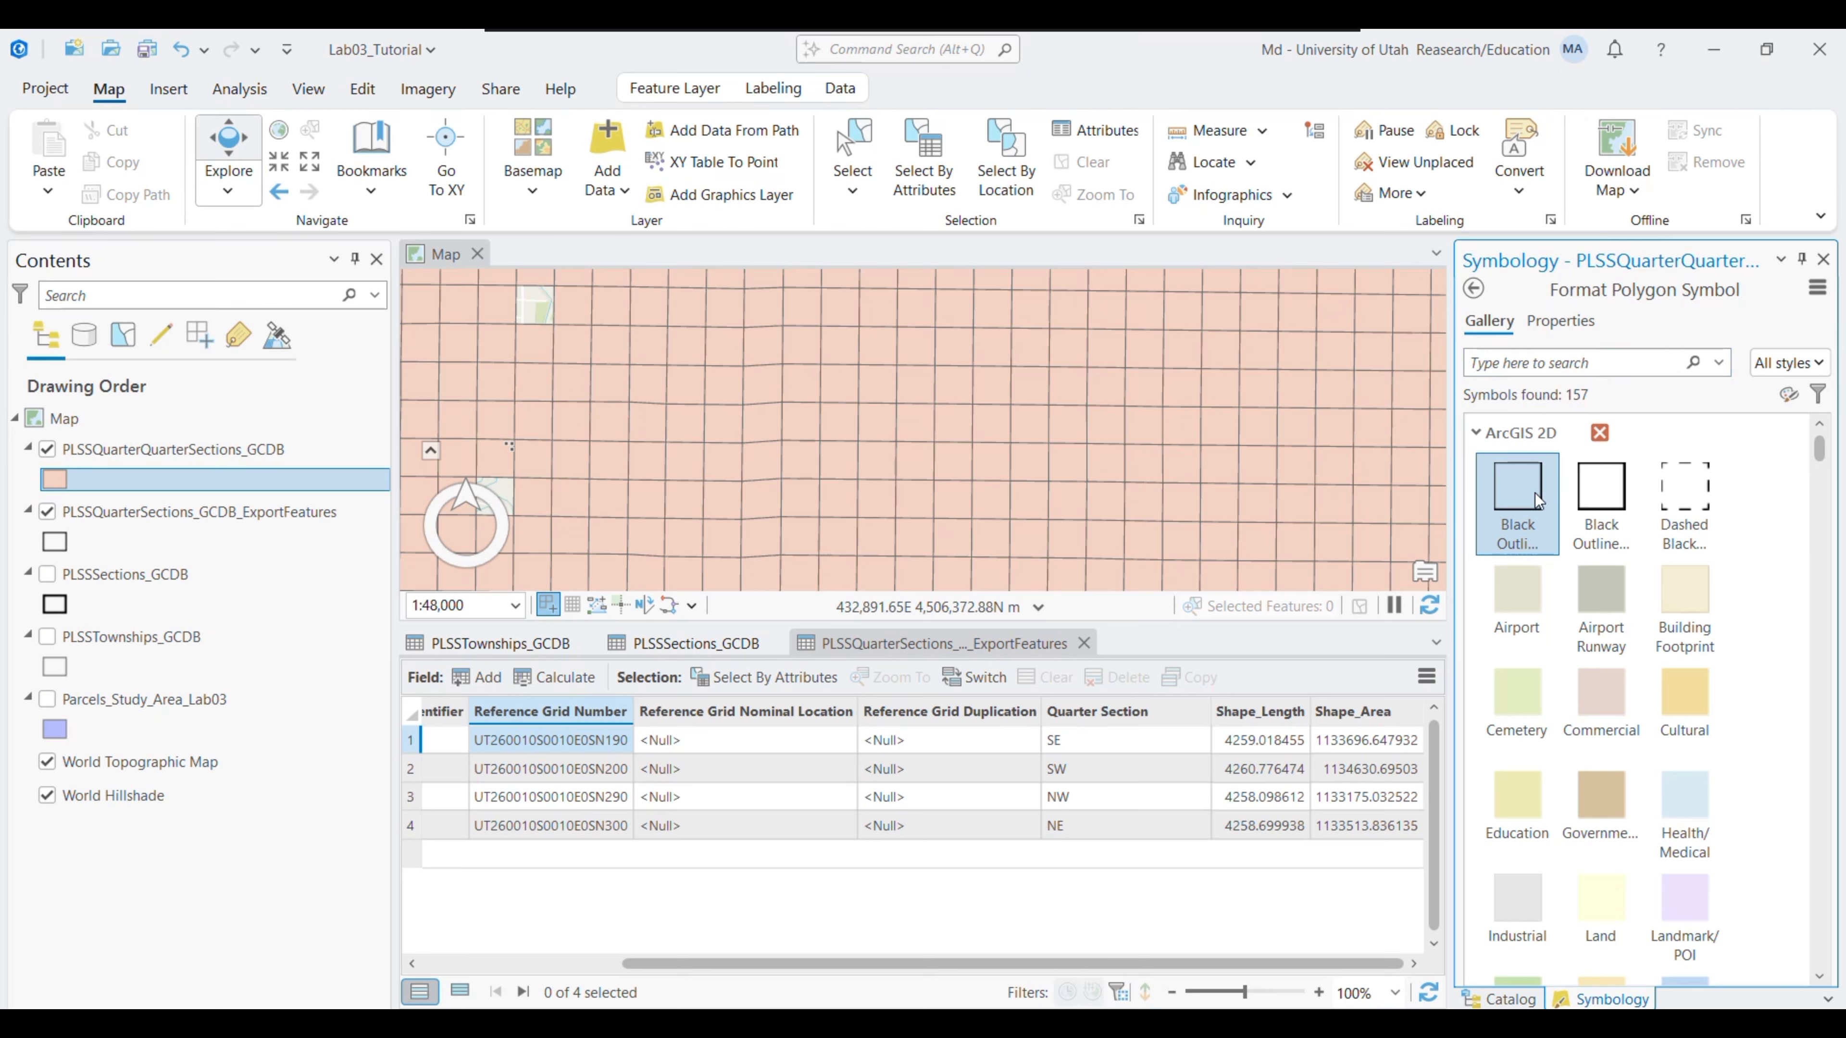
# Switch PLSSQuarterQuarterSections_GCDB off and on to compare its grid with the exported quarter sections, and inspect their shared corner up close
pyautogui.click(47, 450)
pyautogui.click(47, 450)
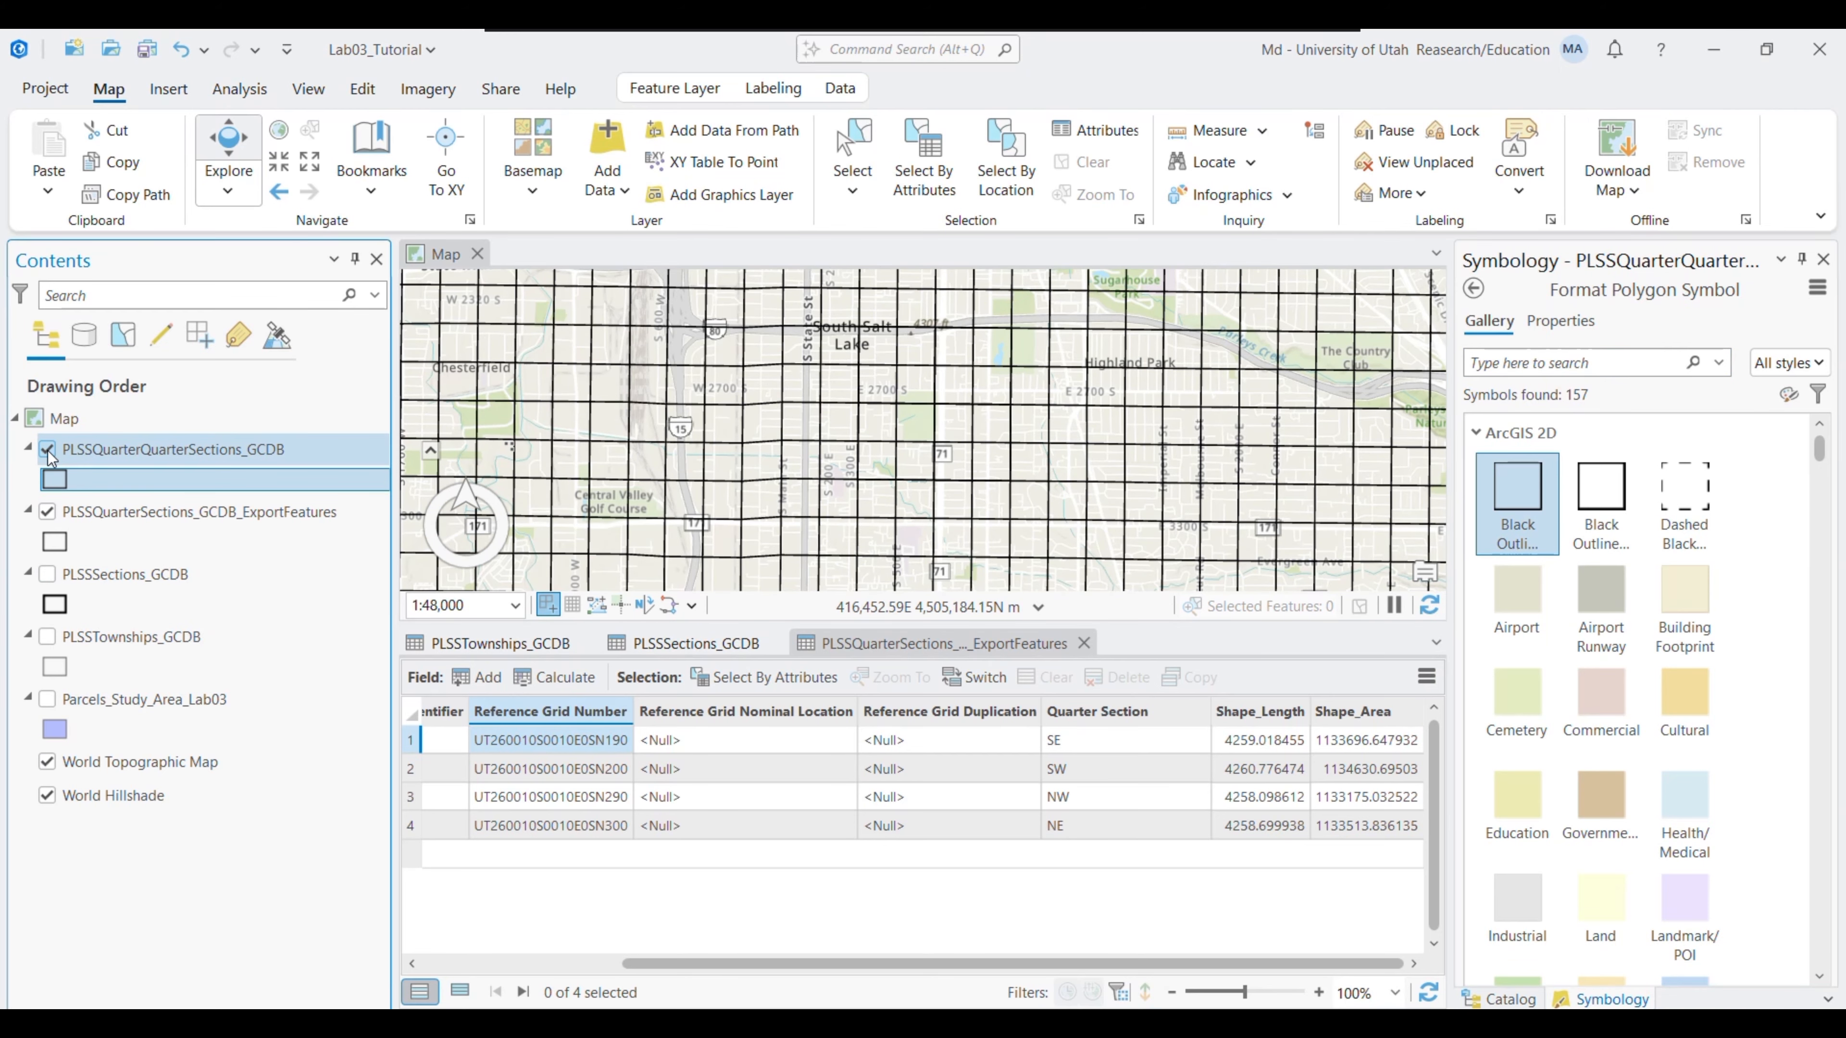
pyautogui.click(47, 450)
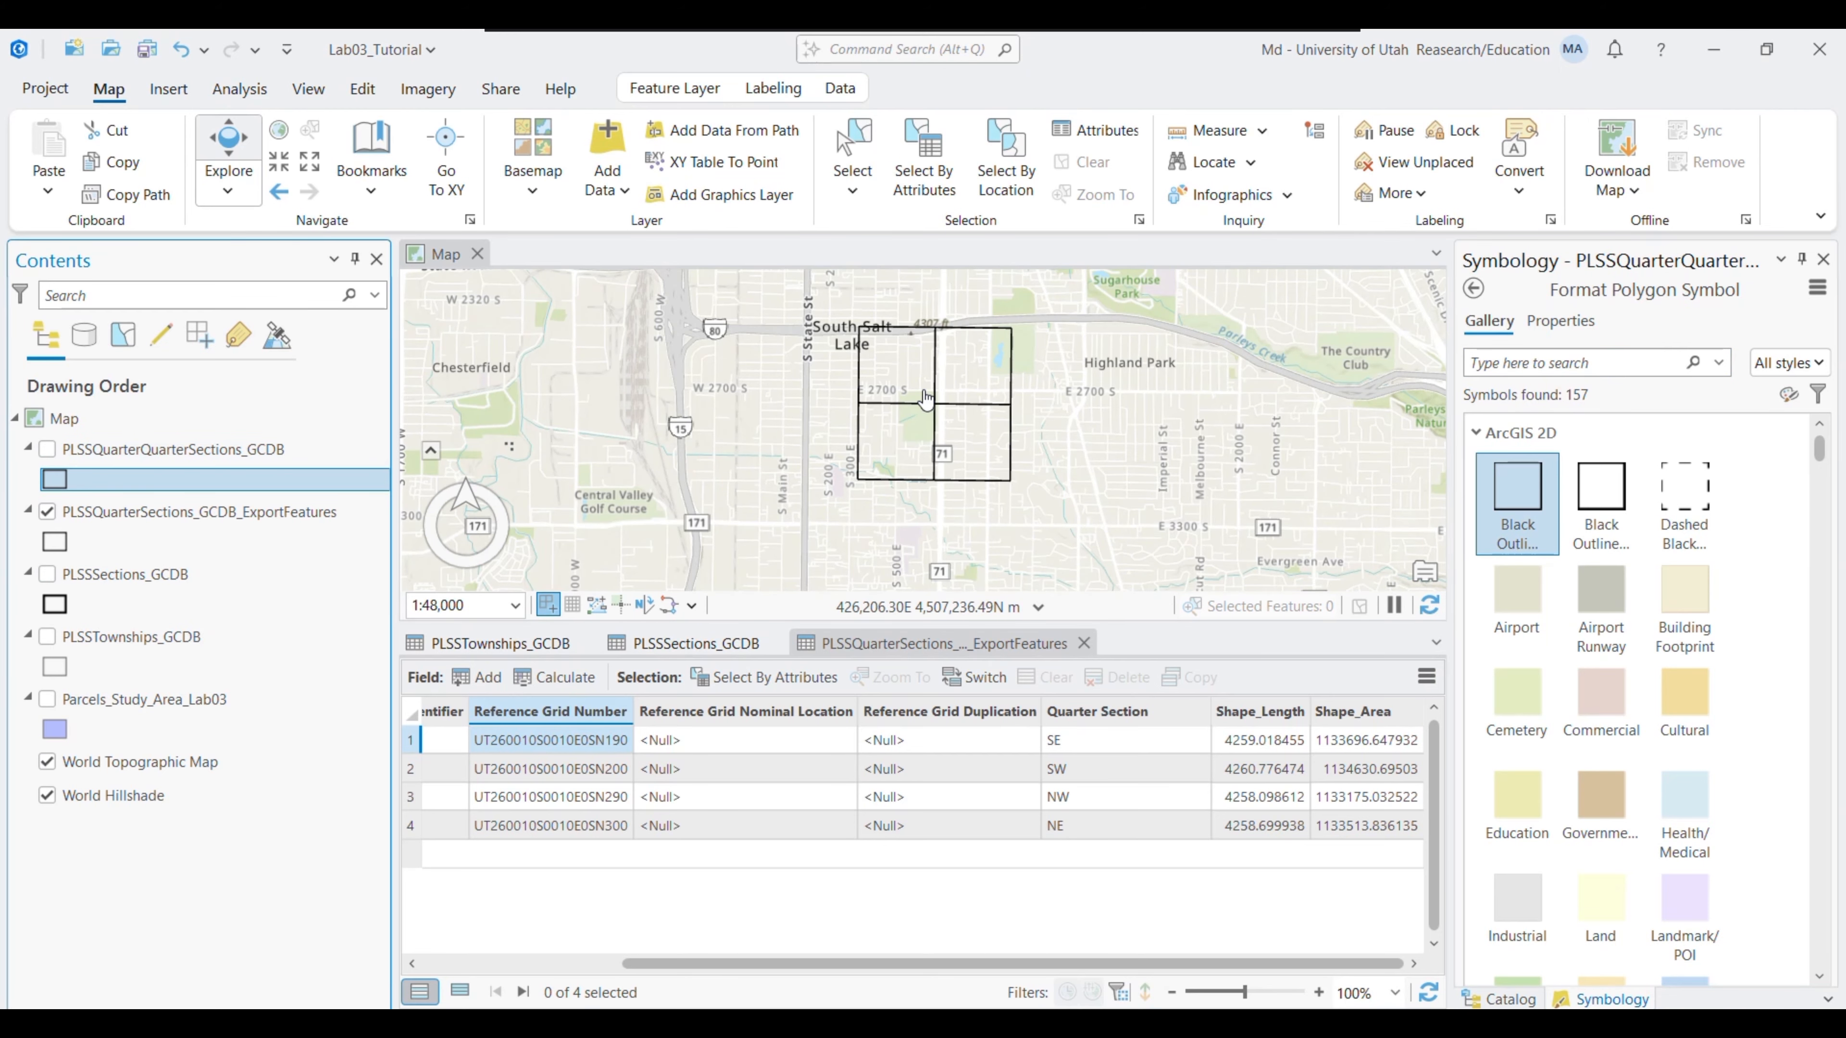
pyautogui.click(48, 450)
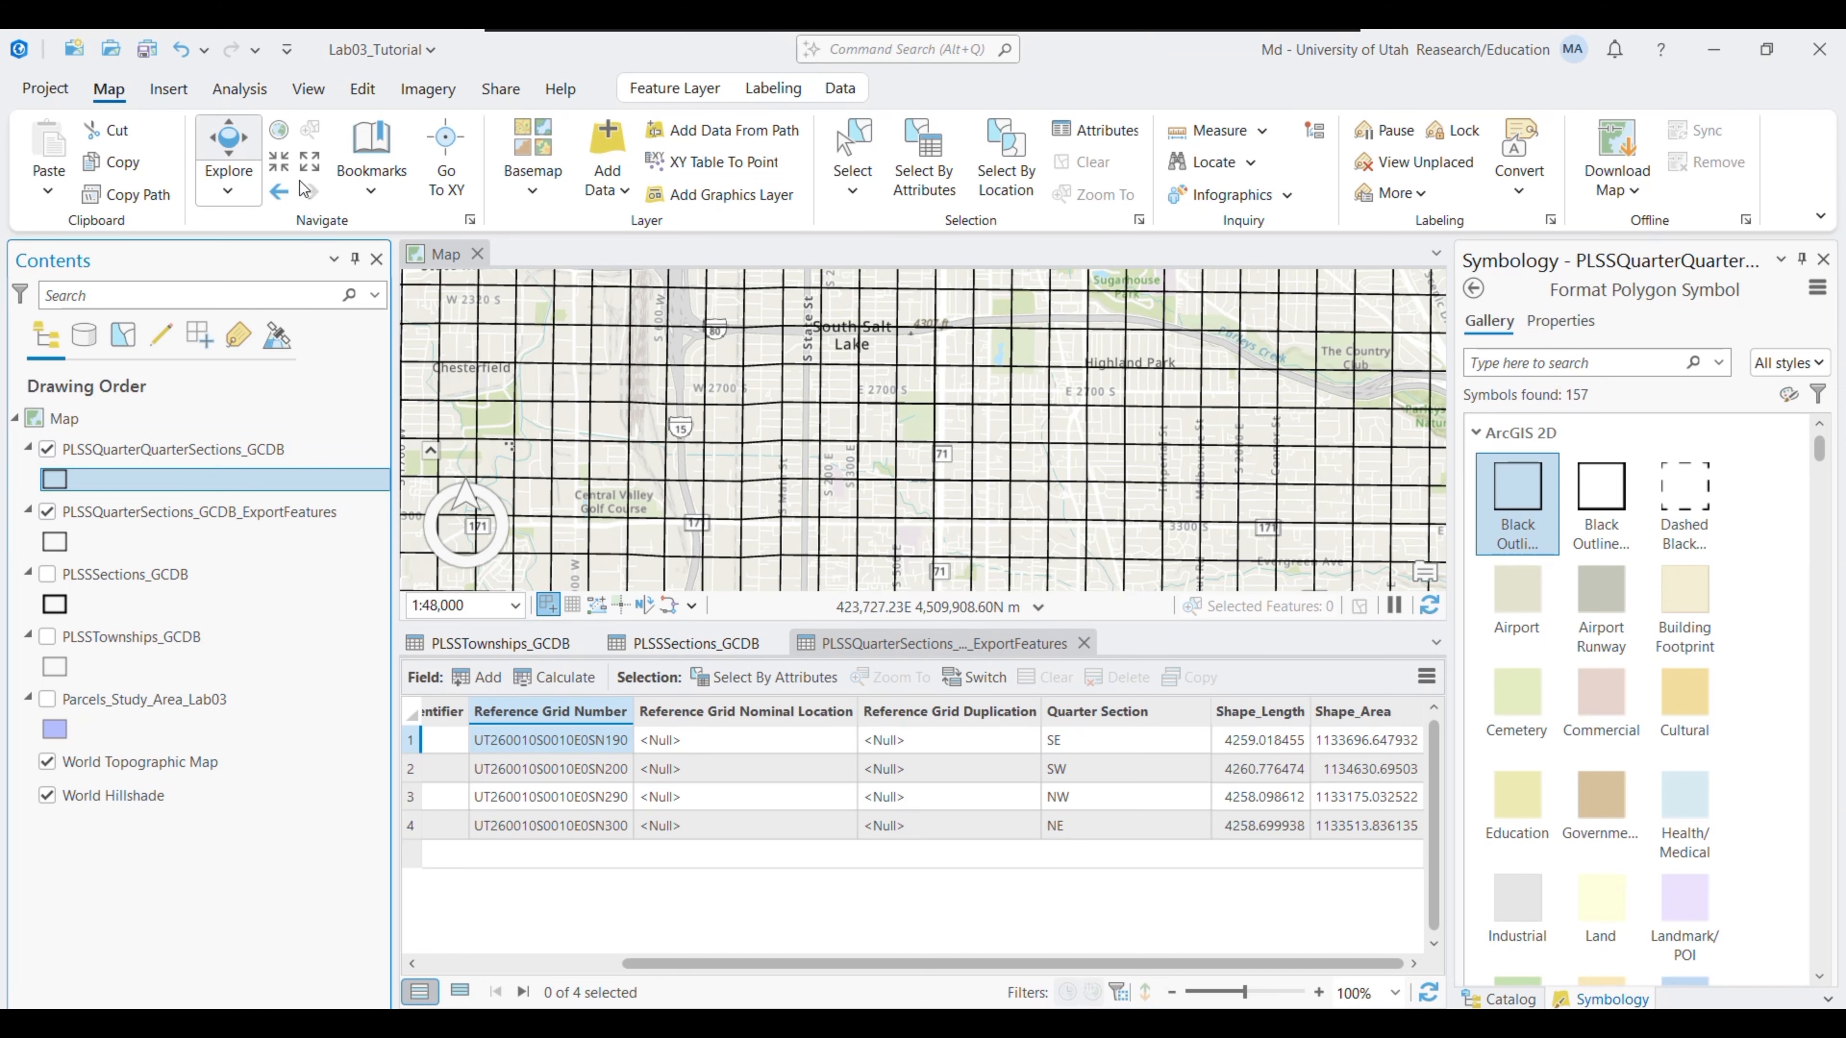
pyautogui.scroll(5, 869, 440)
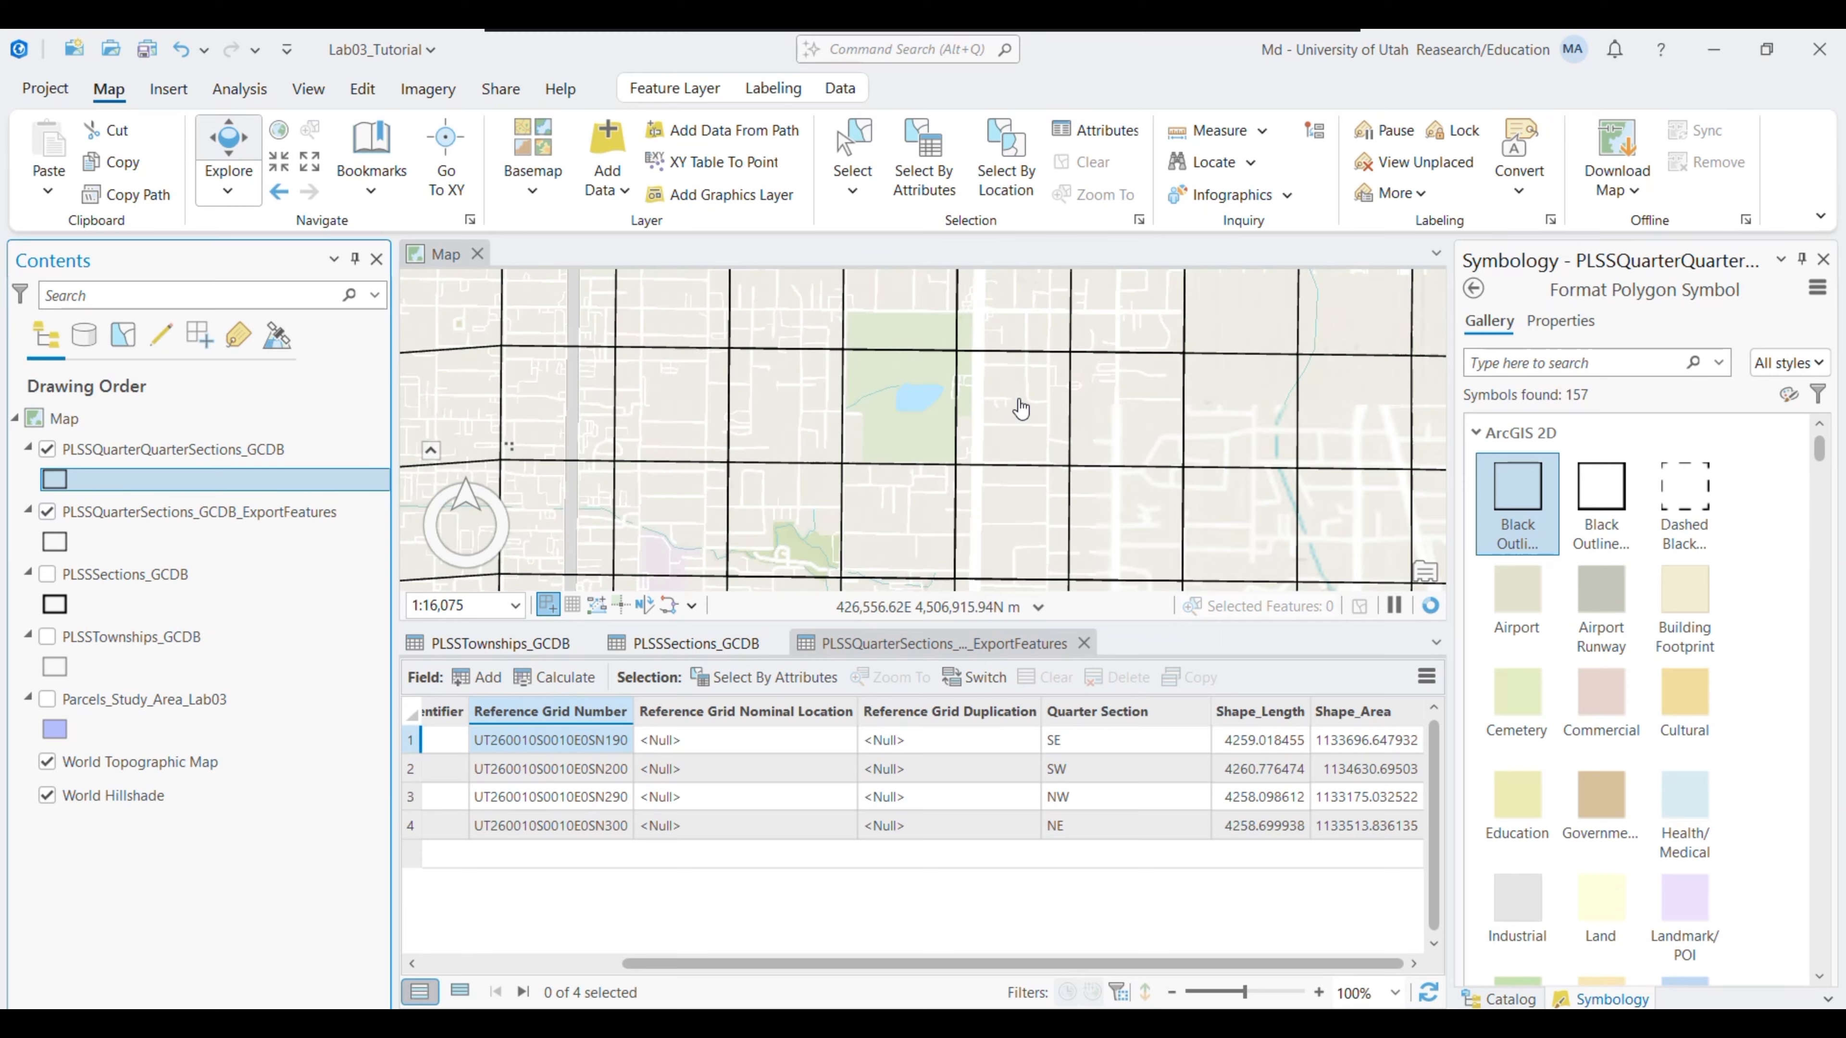
pyautogui.moveTo(1022, 407); pyautogui.dragTo(877, 459)
# Give the exported quarter sections layer a red 2 pt outline with no fill
pyautogui.click(56, 543)
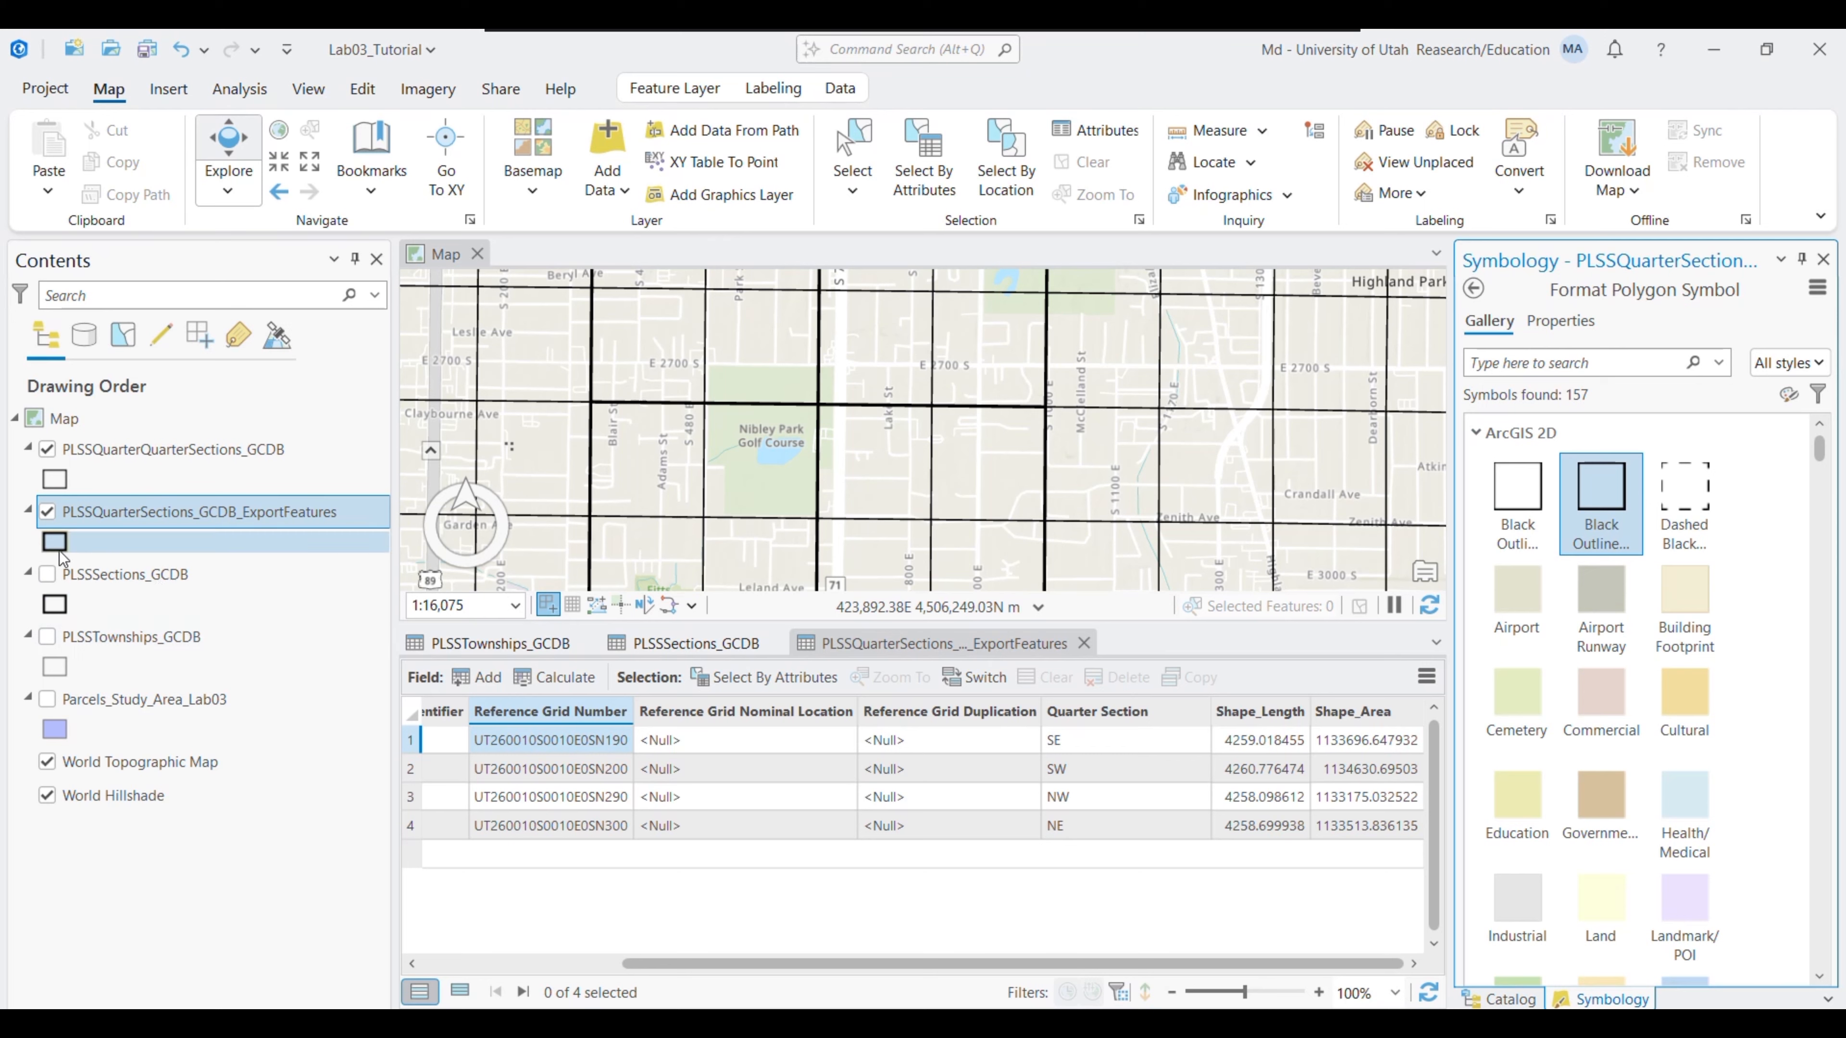
pyautogui.click(1568, 331)
pyautogui.click(1821, 476)
pyautogui.click(1572, 587)
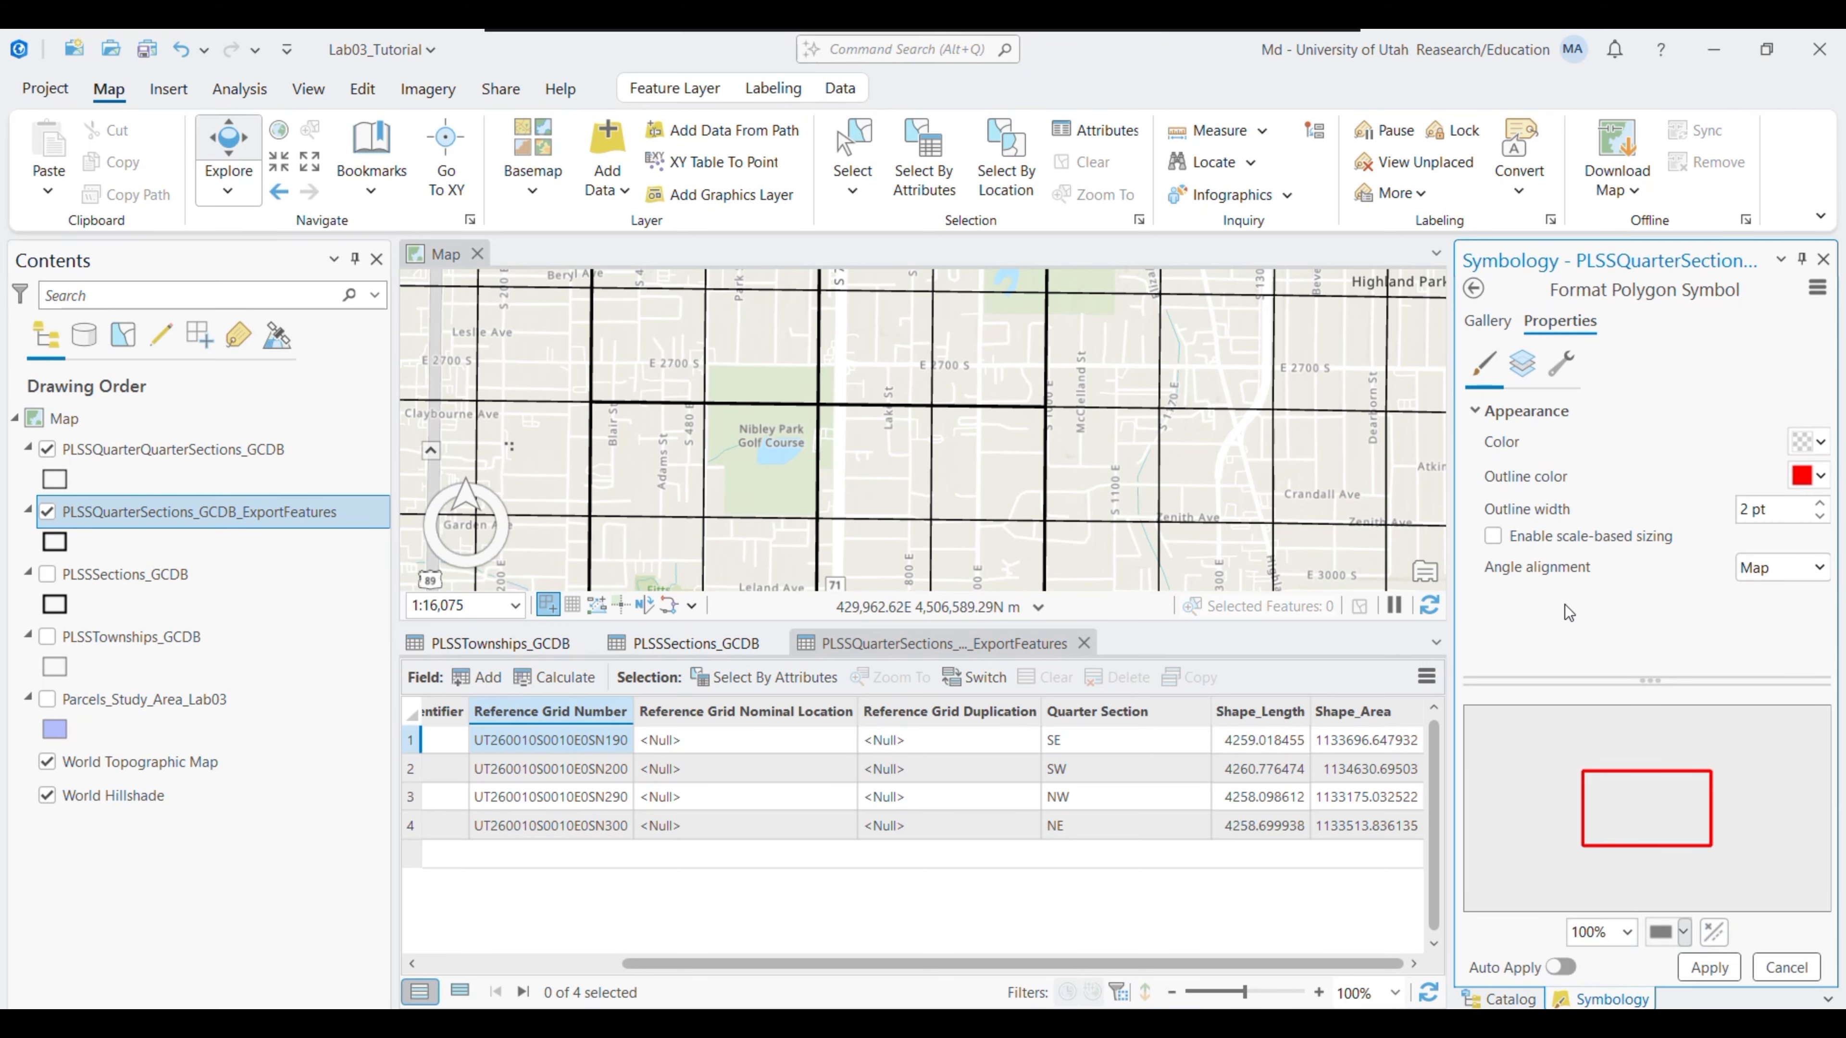
pyautogui.click(1710, 967)
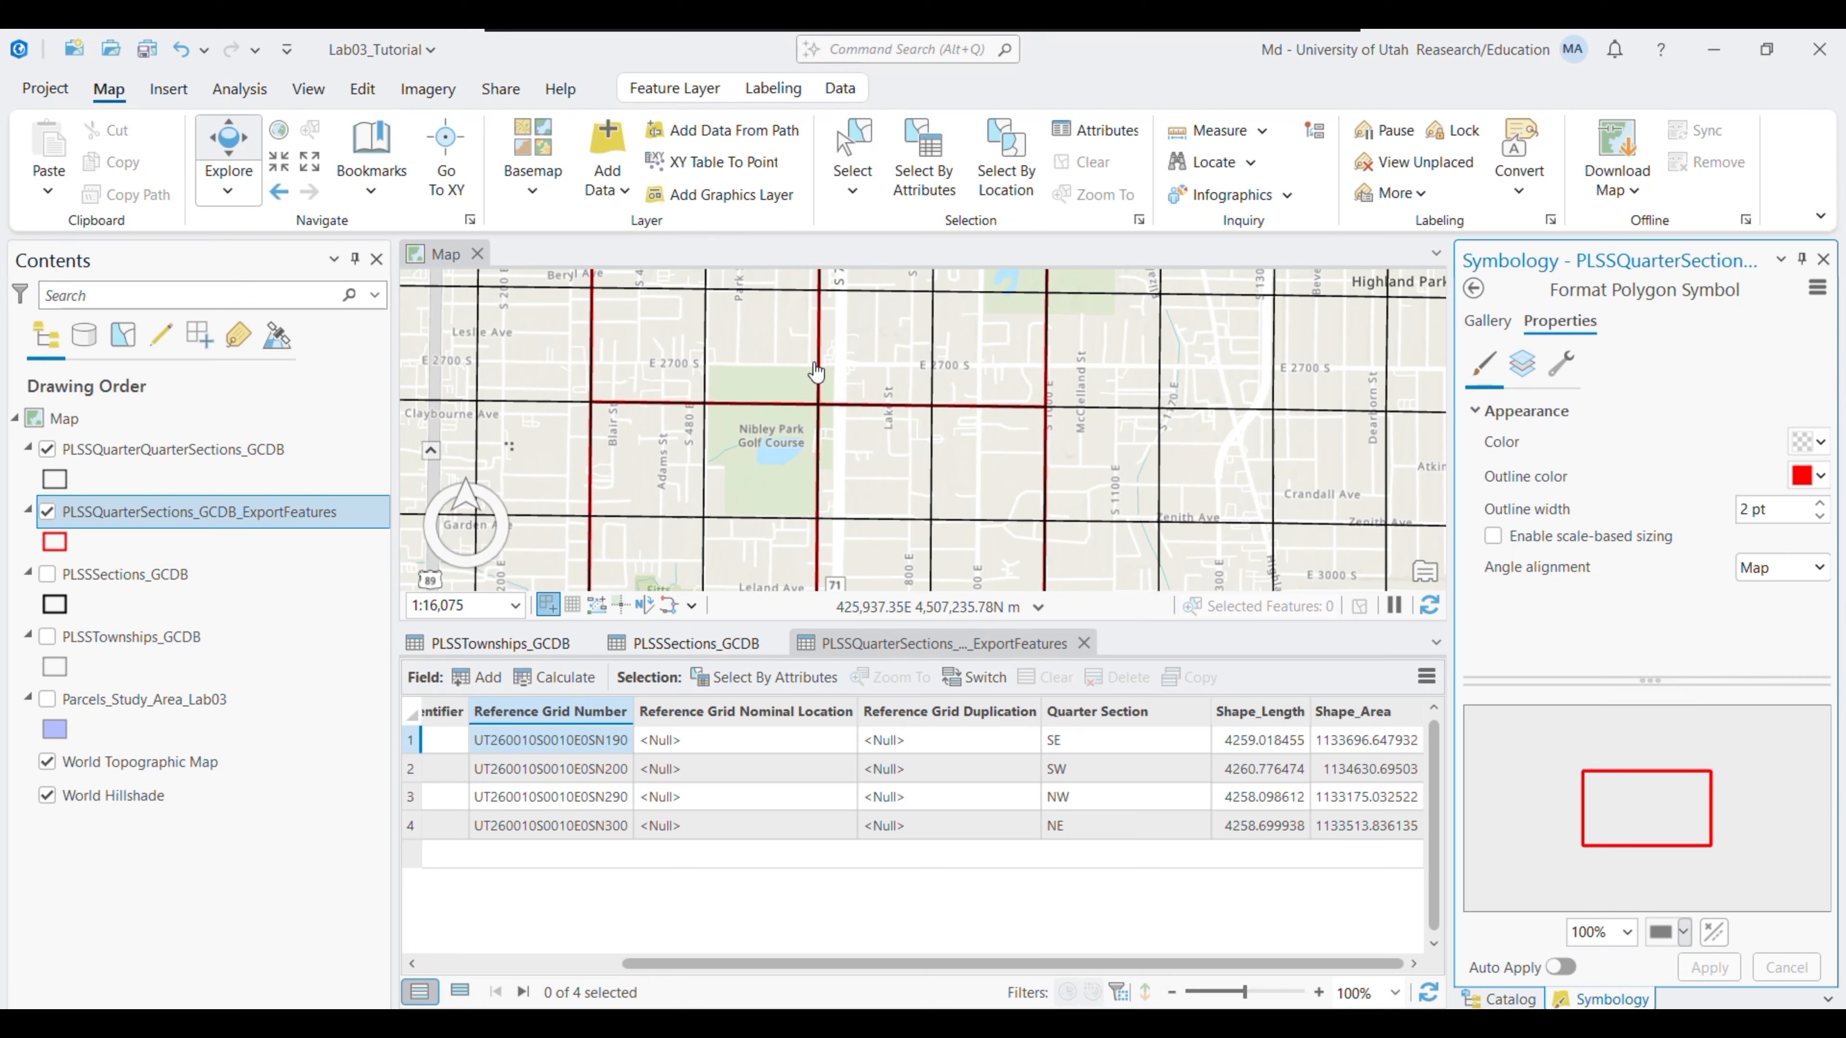
# Hide the exported quarter sections layer and select the 2-by-2 block of quarter-quarter sections around their shared centre corner
pyautogui.click(313, 161)
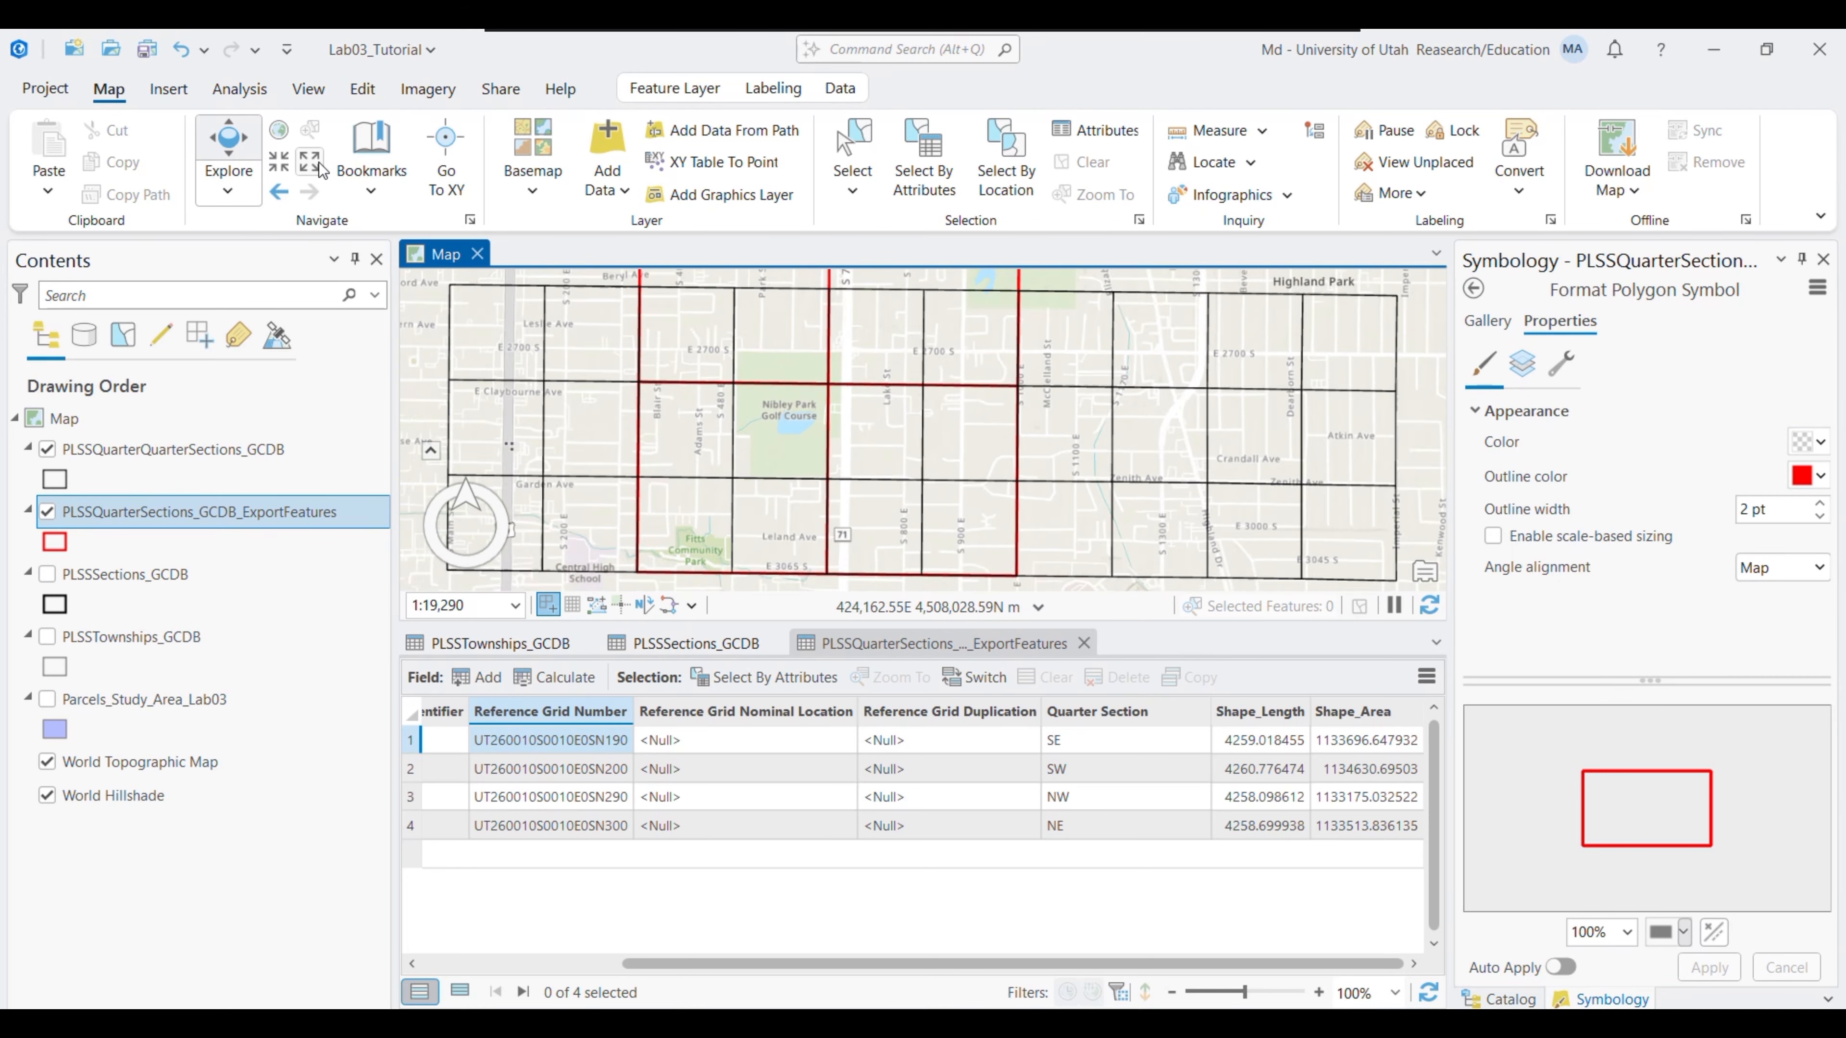
pyautogui.click(312, 163)
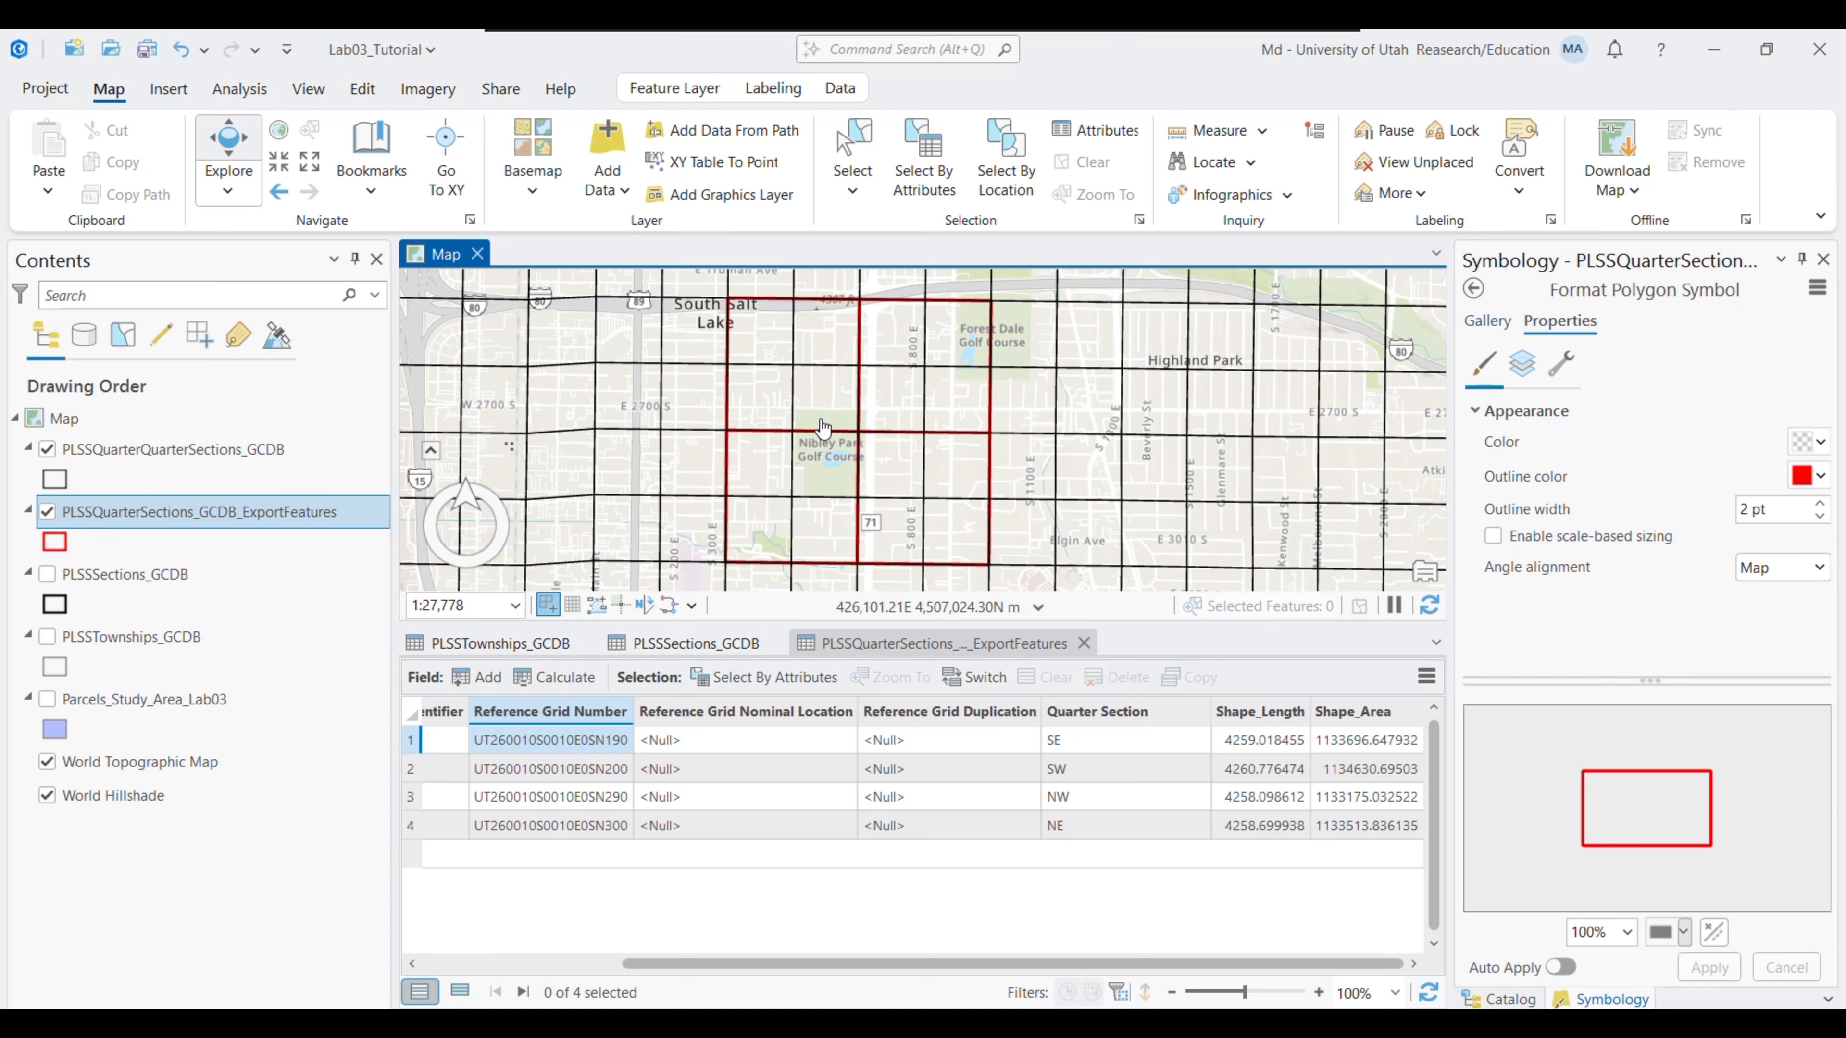
pyautogui.click(47, 512)
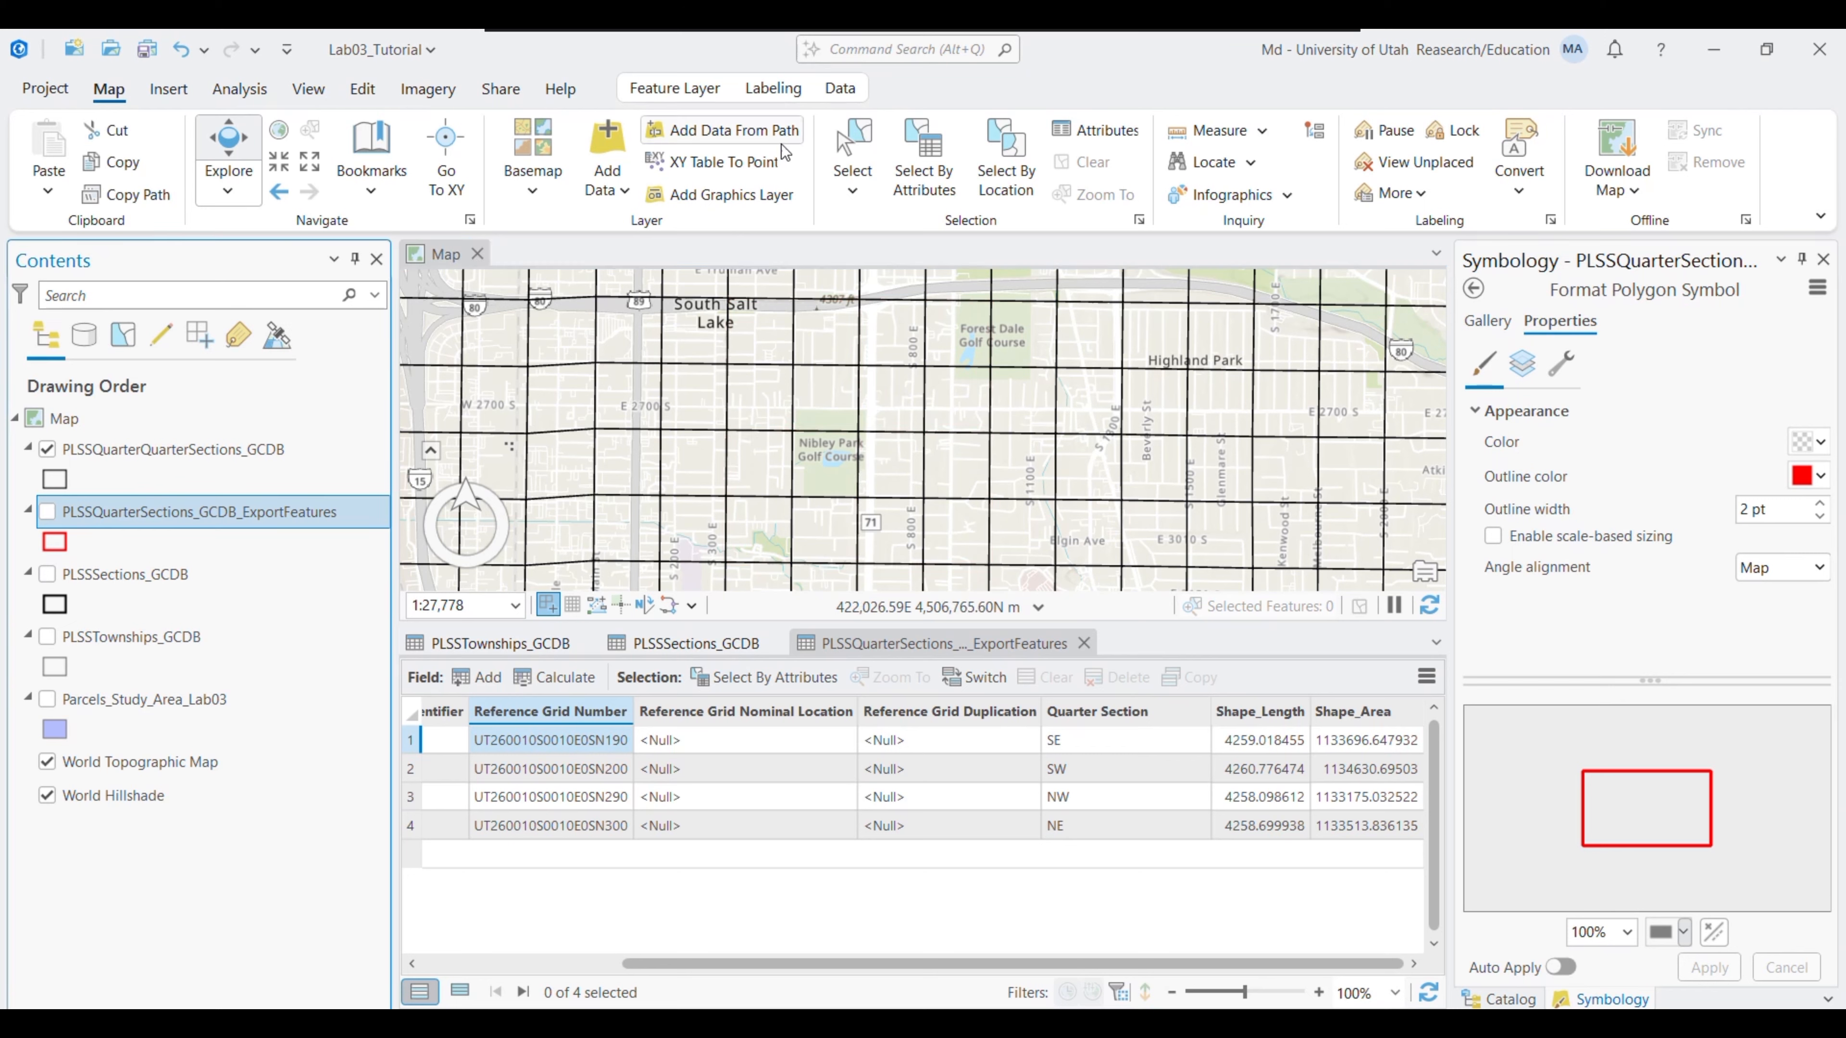
pyautogui.click(852, 160)
pyautogui.moveTo(831, 410); pyautogui.dragTo(878, 455)
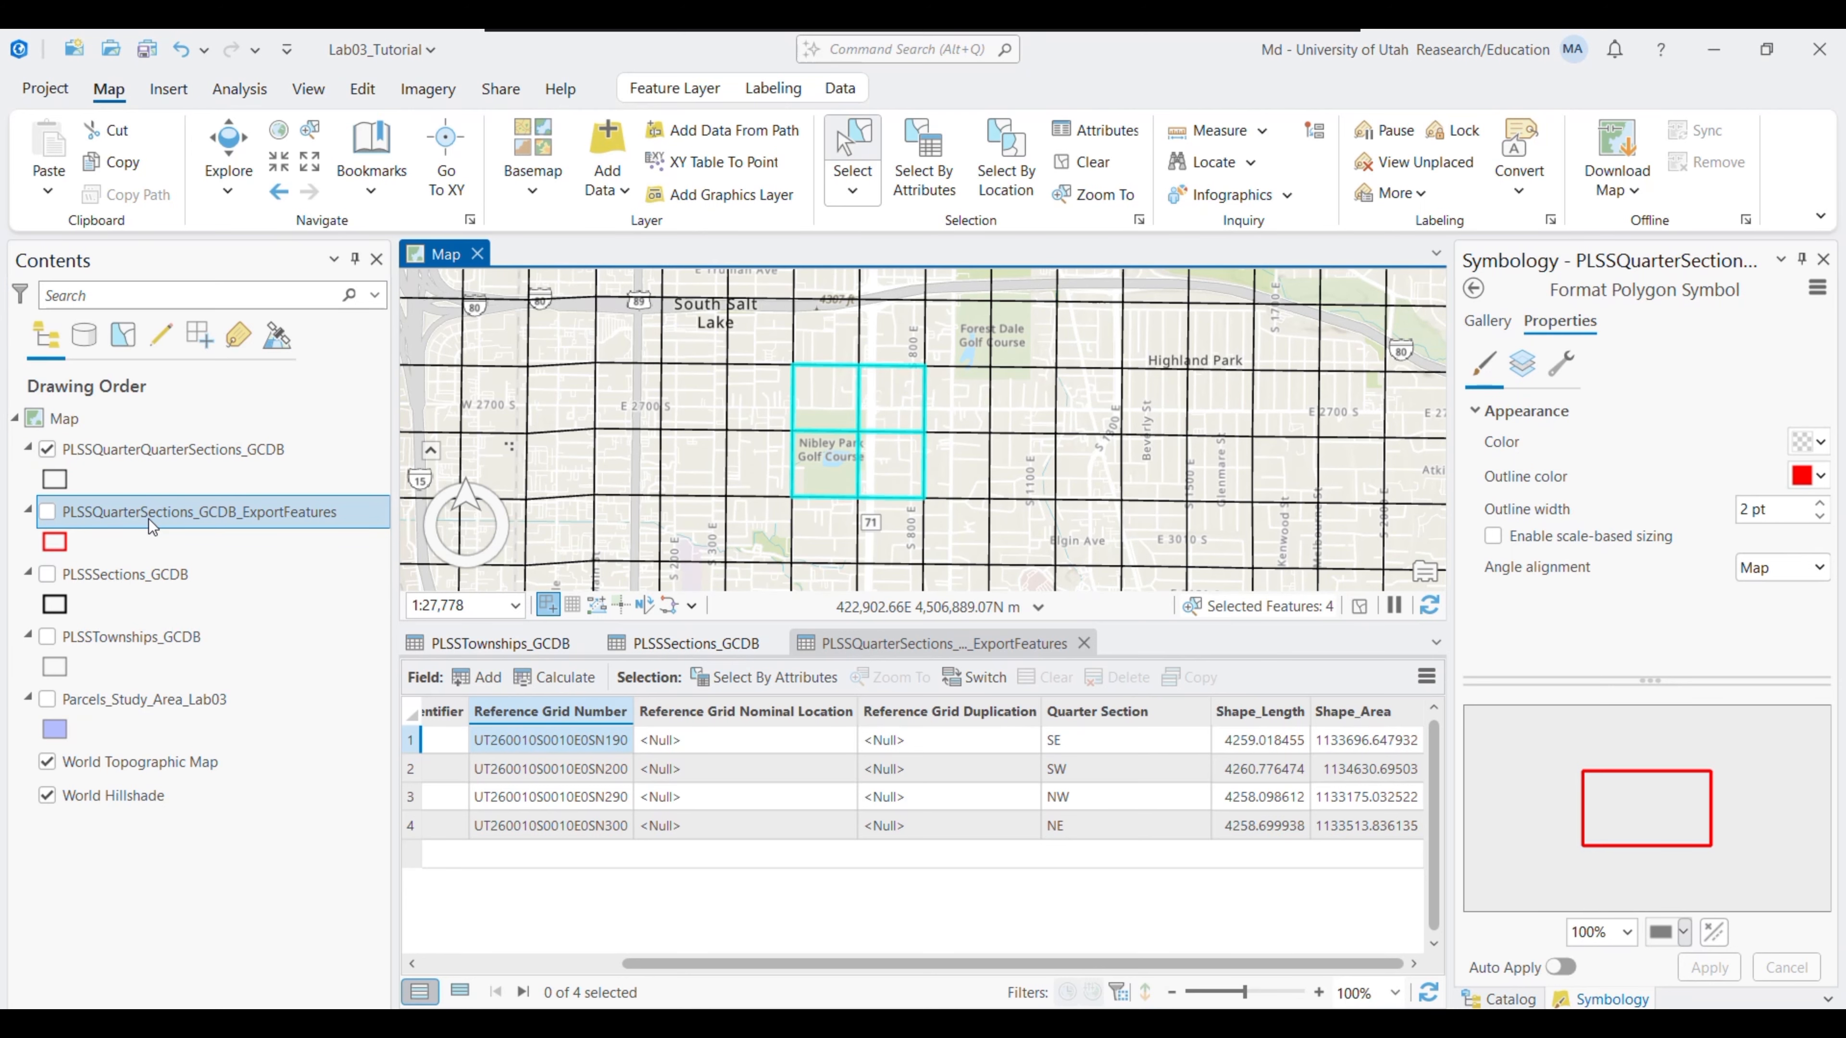
# Export the selected quarter-quarter sections from PLSSQuarterQuarterSections_GCDB to a new feature layer
pyautogui.rightClick(167, 449)
pyautogui.click(638, 852)
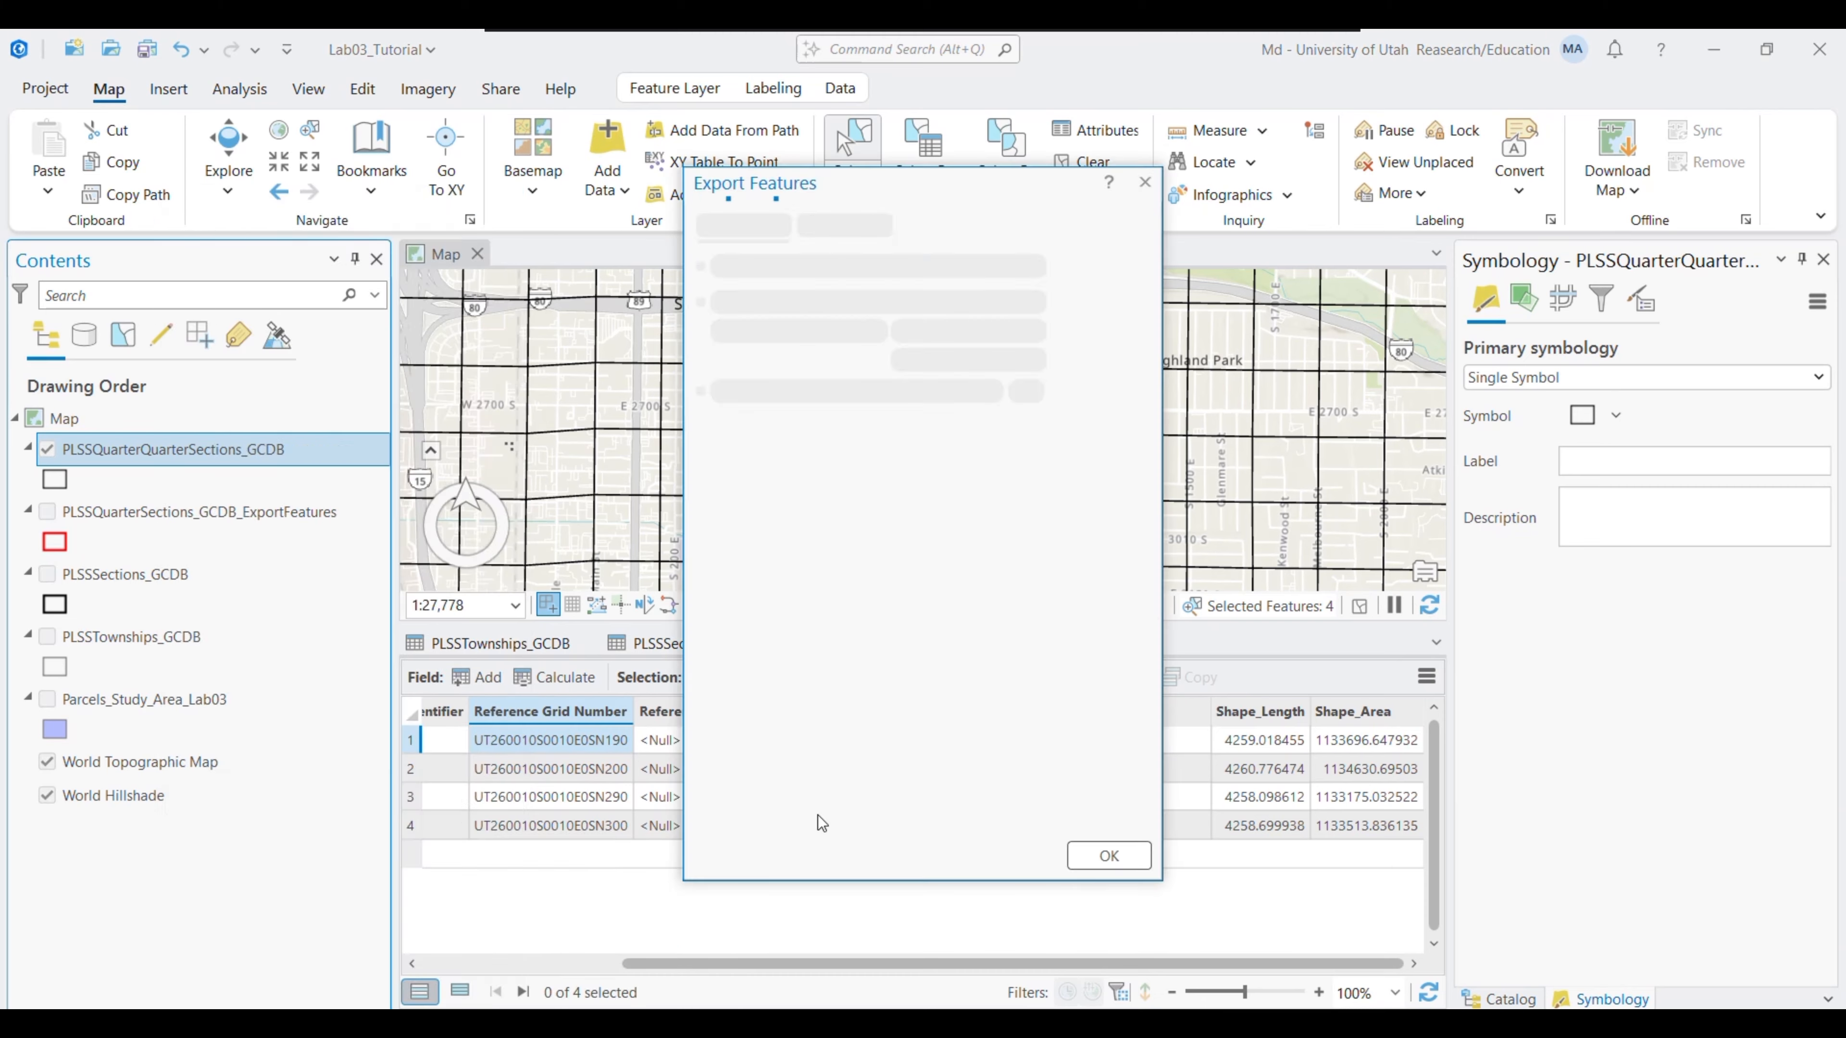
pyautogui.click(1116, 863)
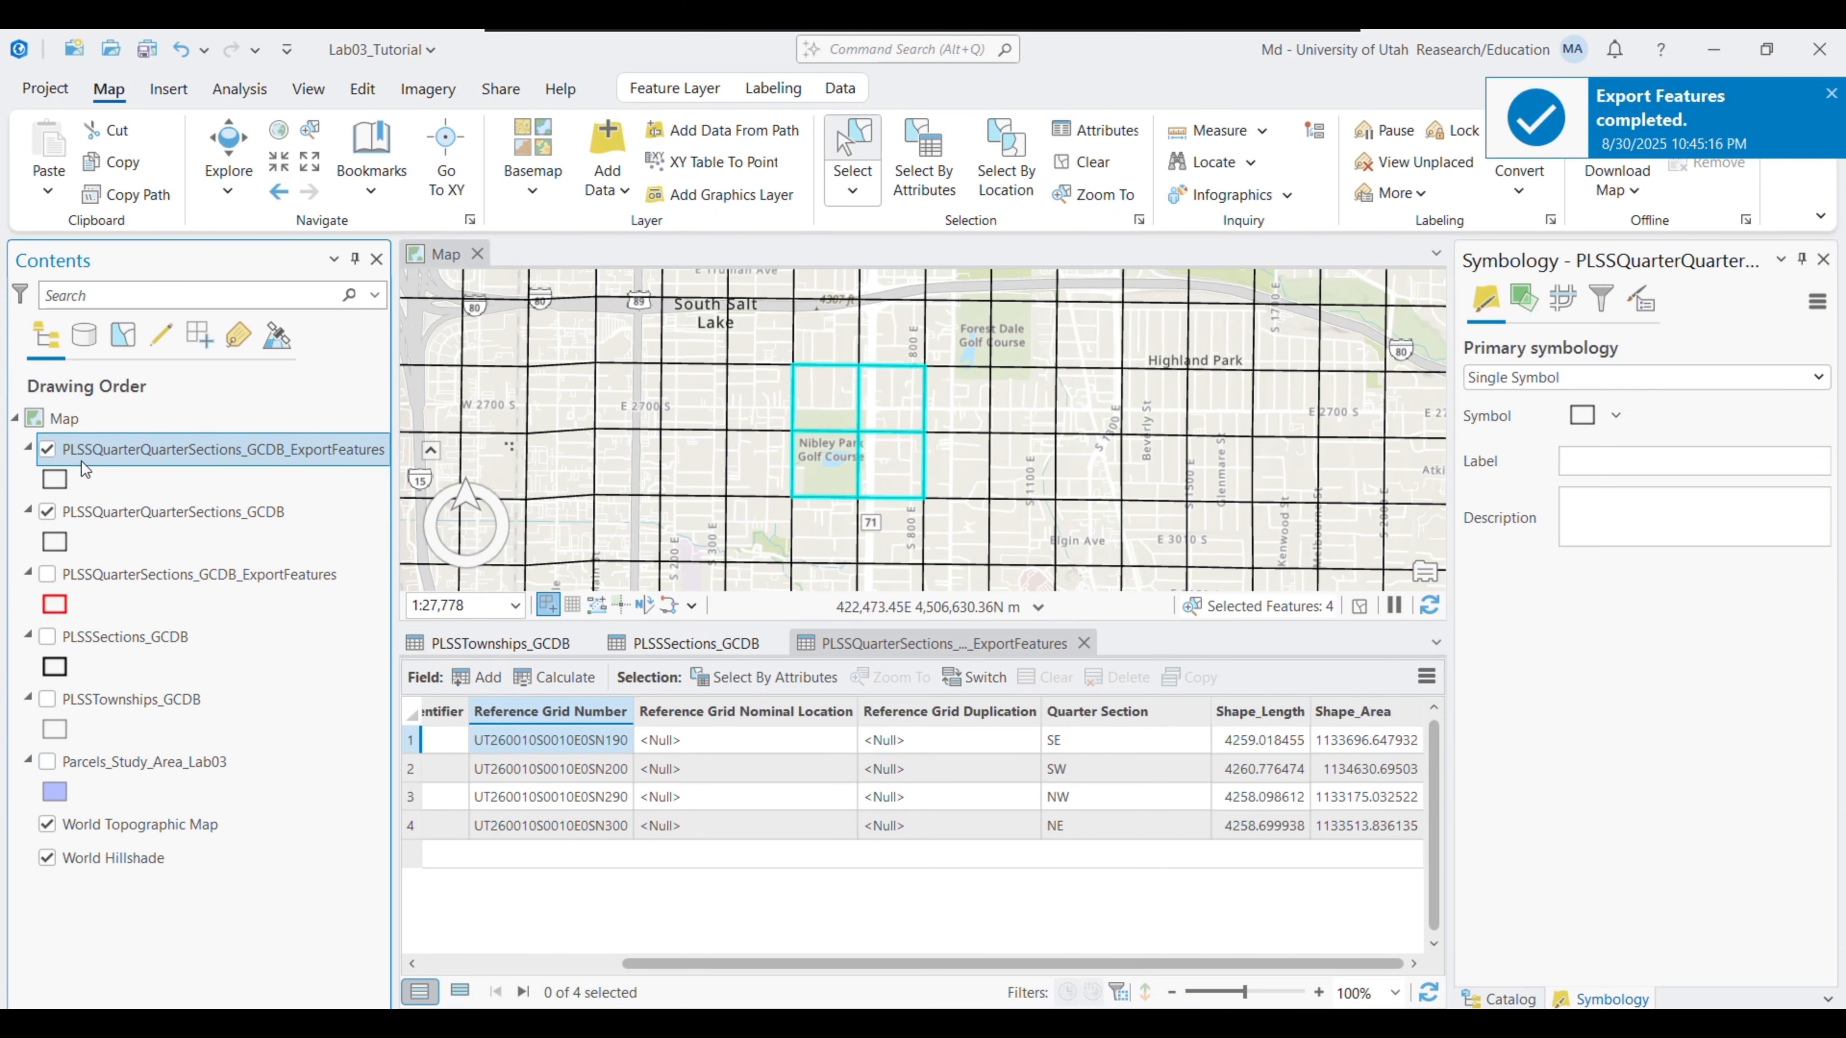
# Hide the original PLSSQuarterQuarterSections_GCDB layer, leaving it in the map
pyautogui.rightClick(188, 528)
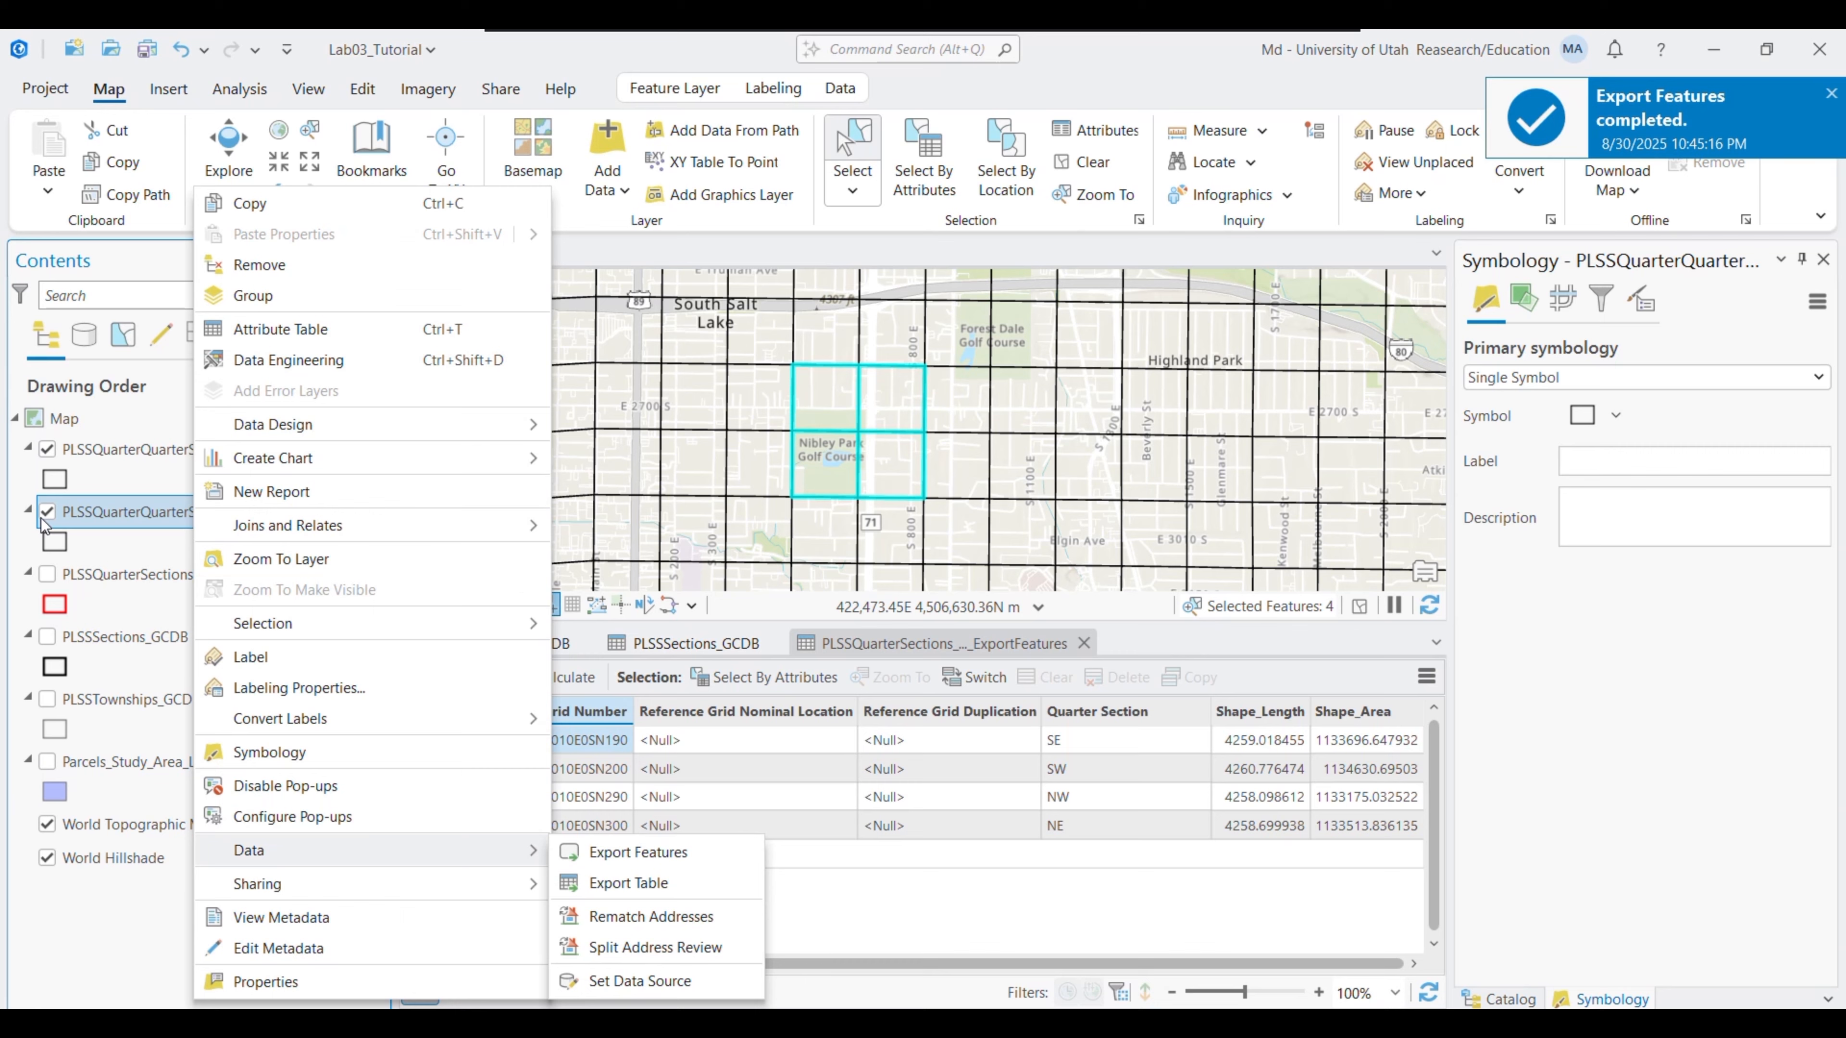
pyautogui.click(46, 512)
pyautogui.rightClick(175, 513)
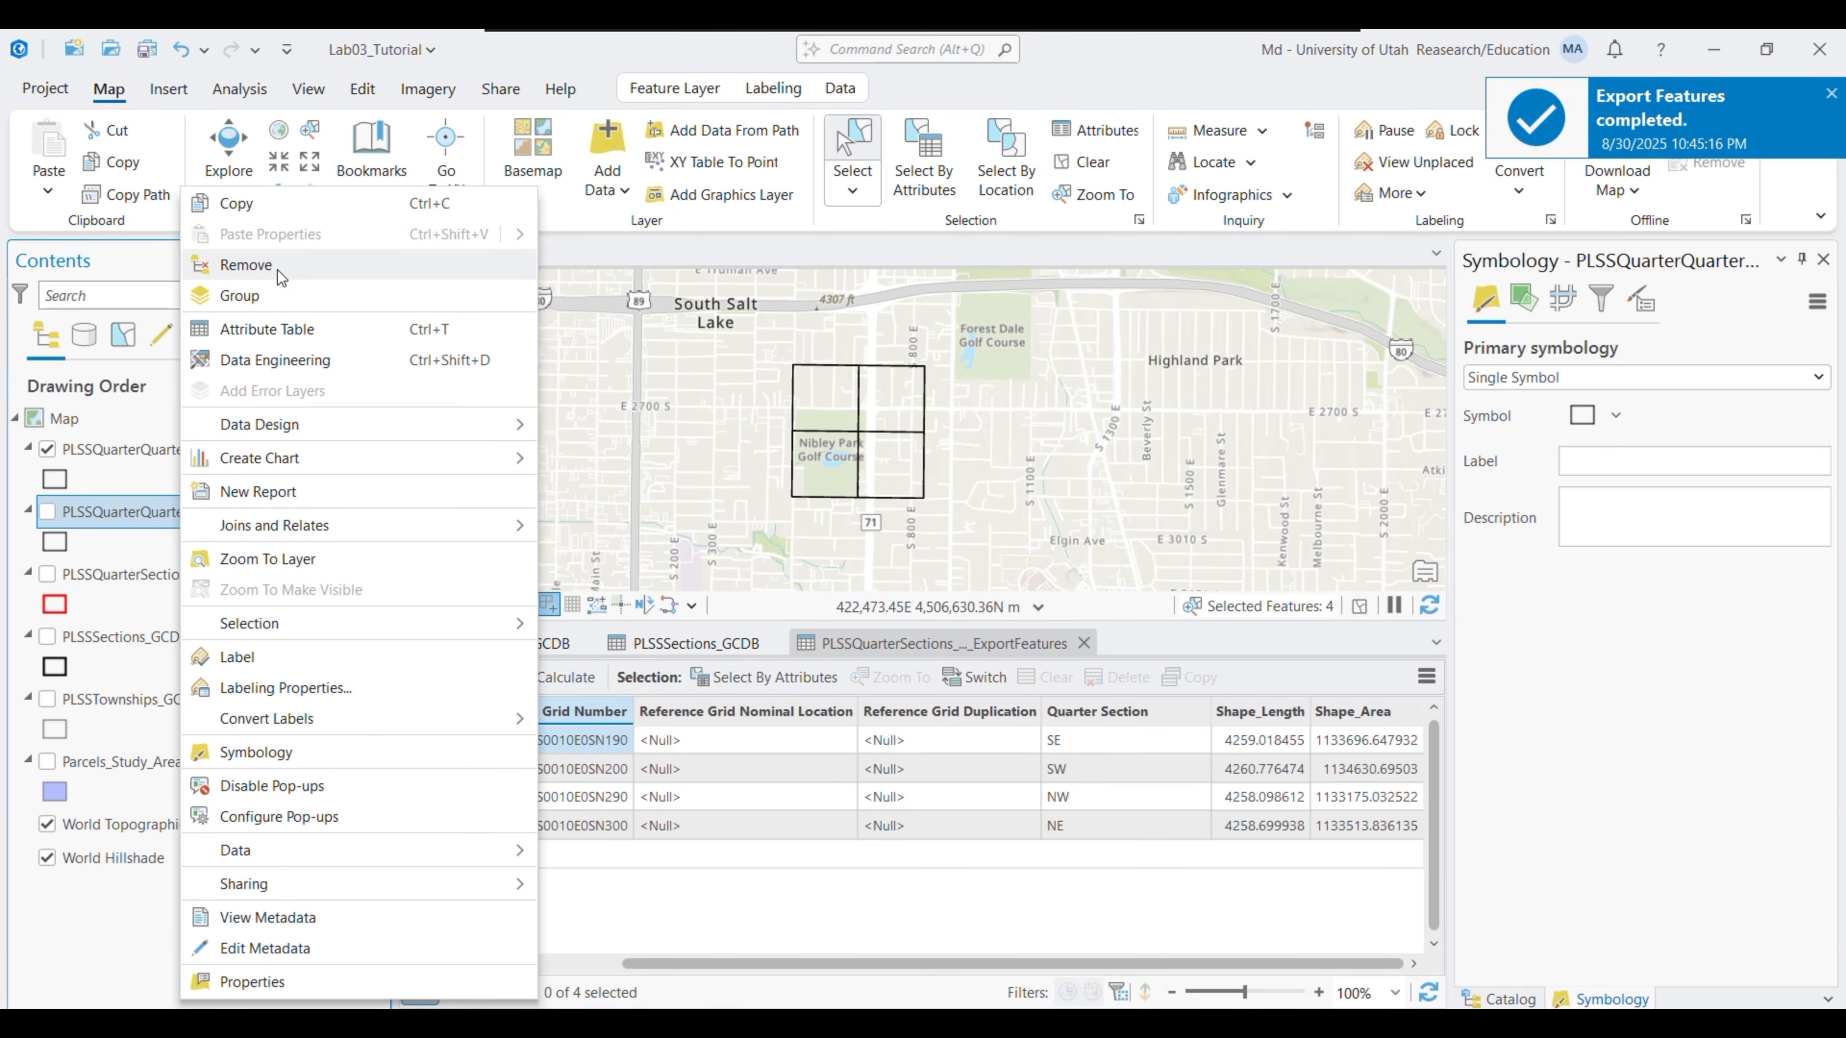
pyautogui.click(597, 914)
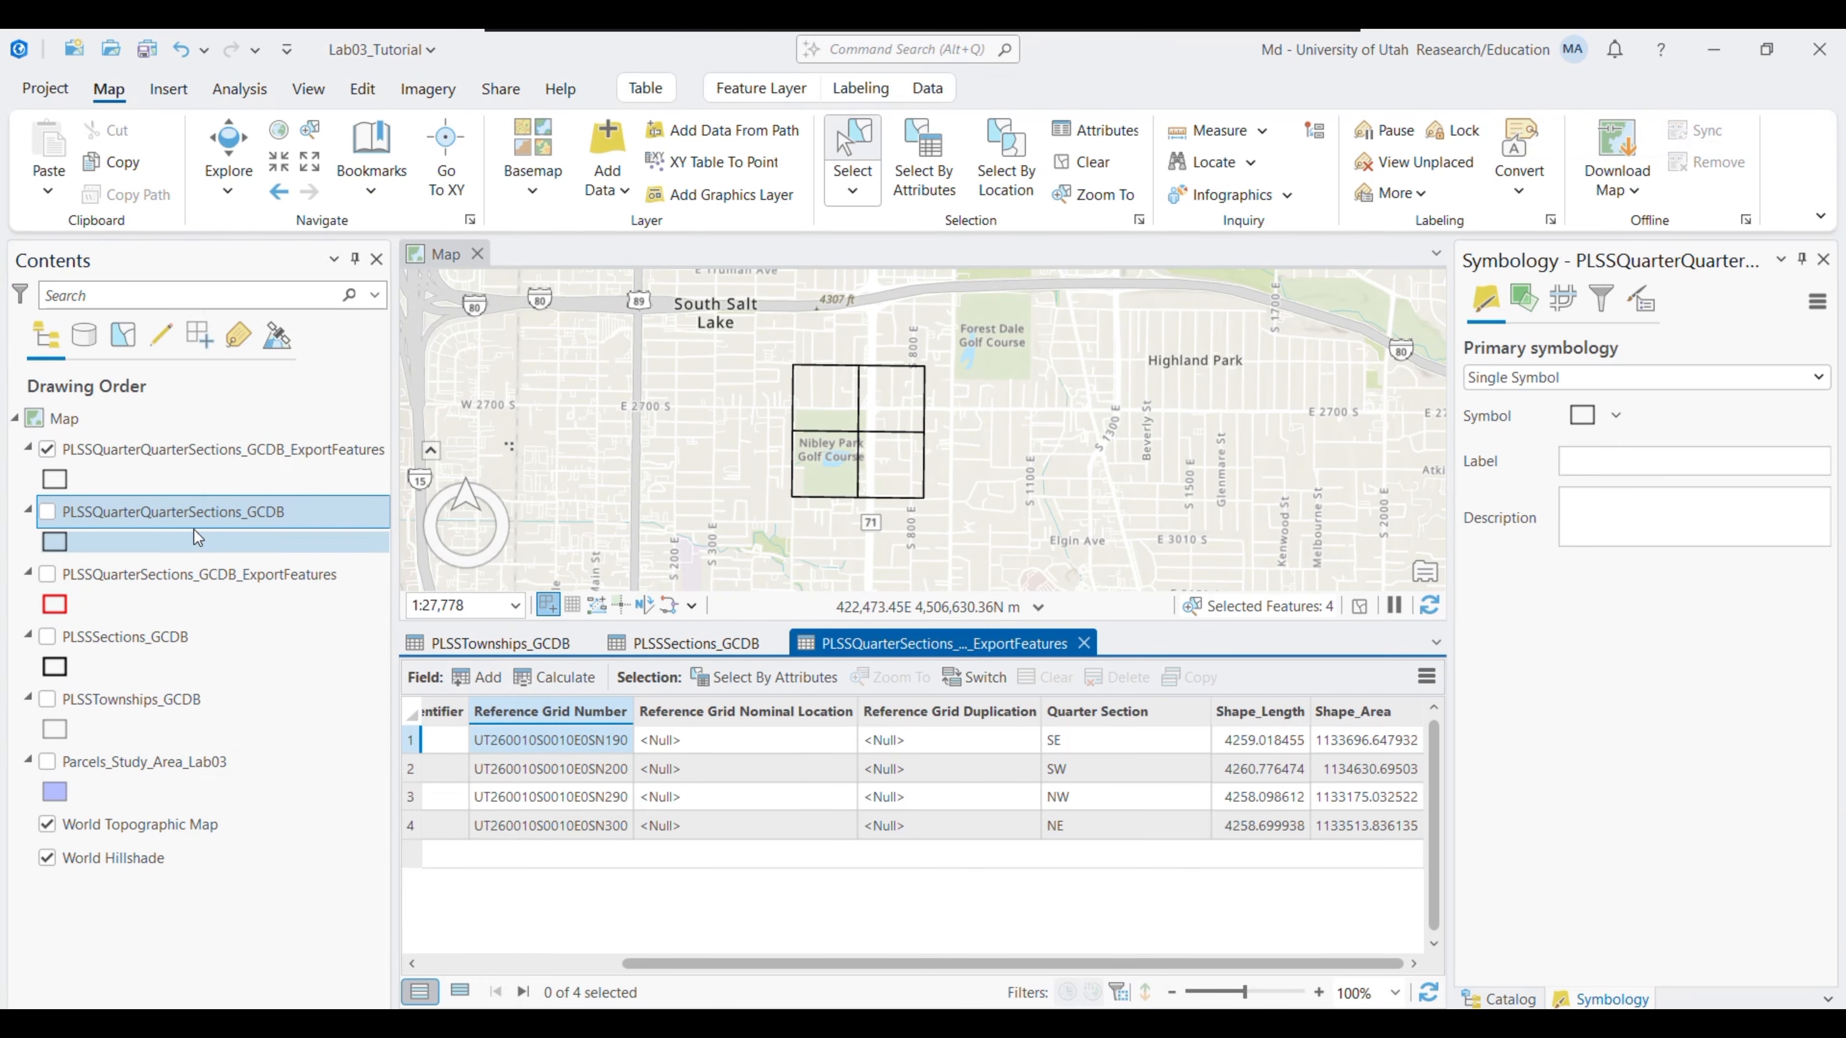
# Open the attribute table of PLSSQuarterQuarterSections_GCDB and pick out the Second Division Identifier field
pyautogui.rightClick(182, 514)
pyautogui.click(291, 331)
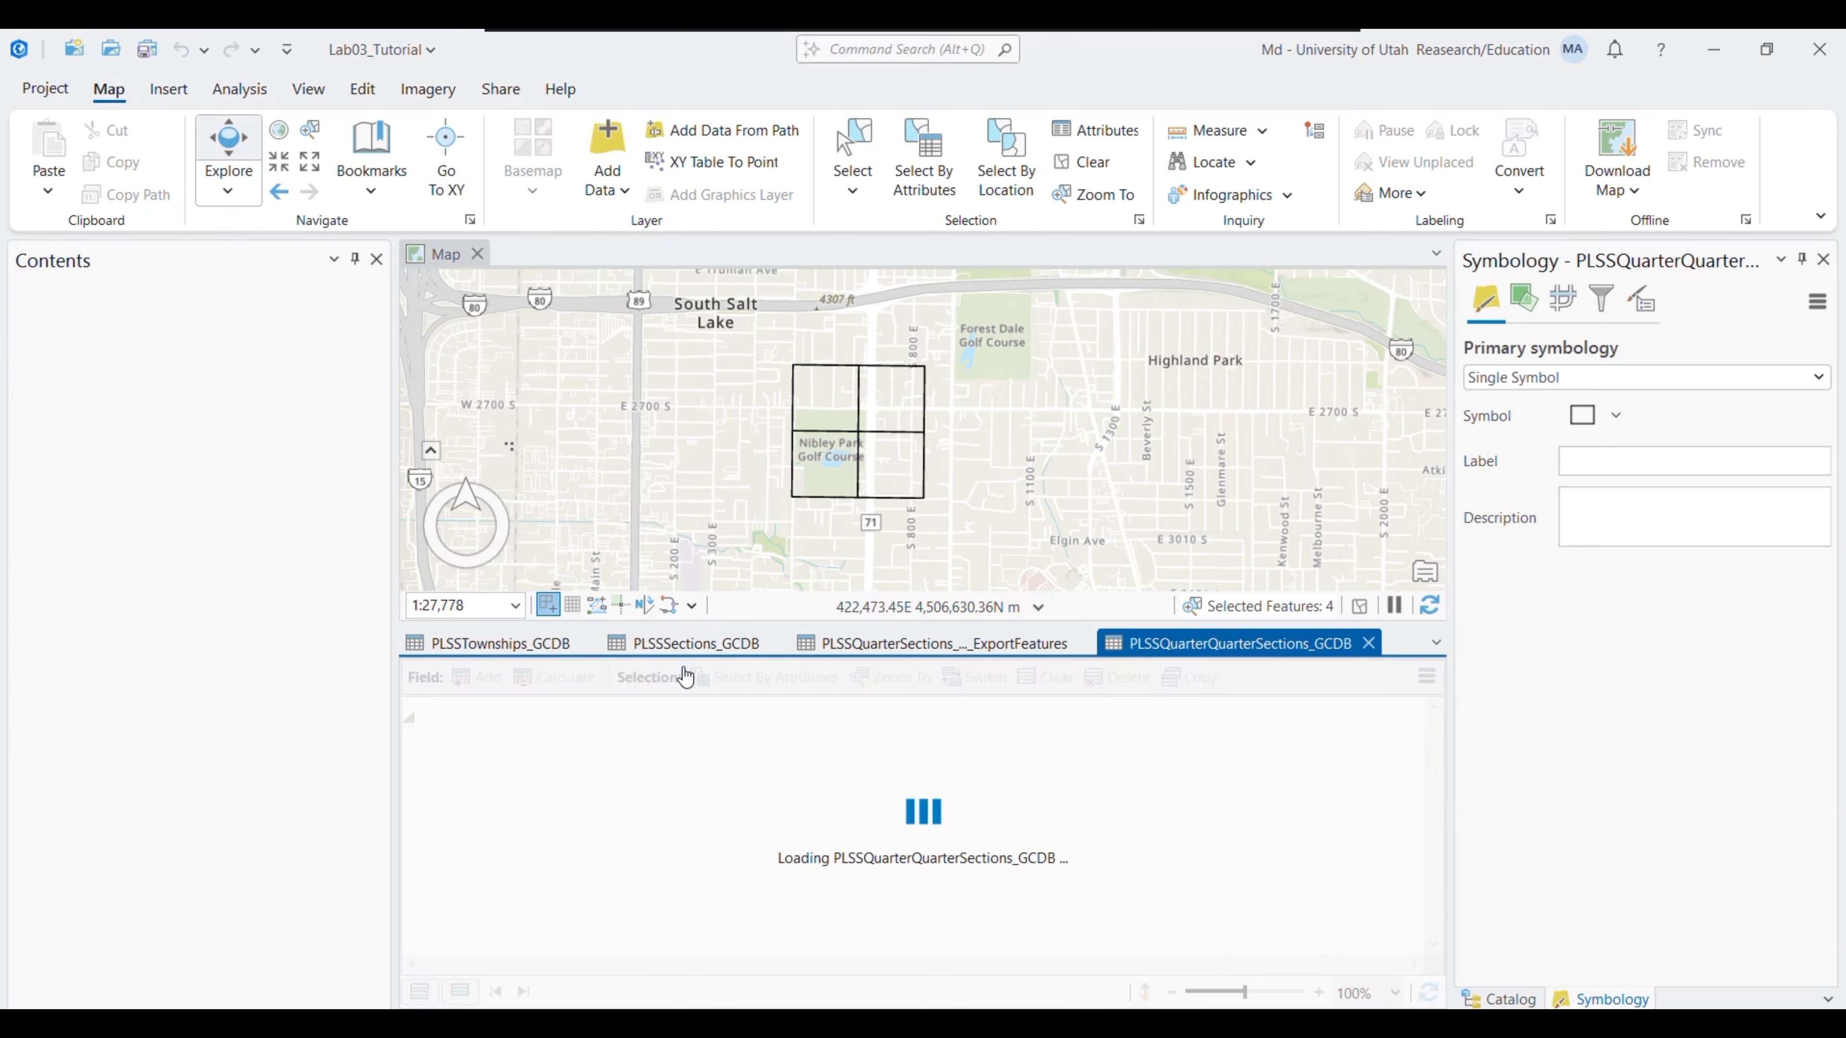
pyautogui.click(571, 717)
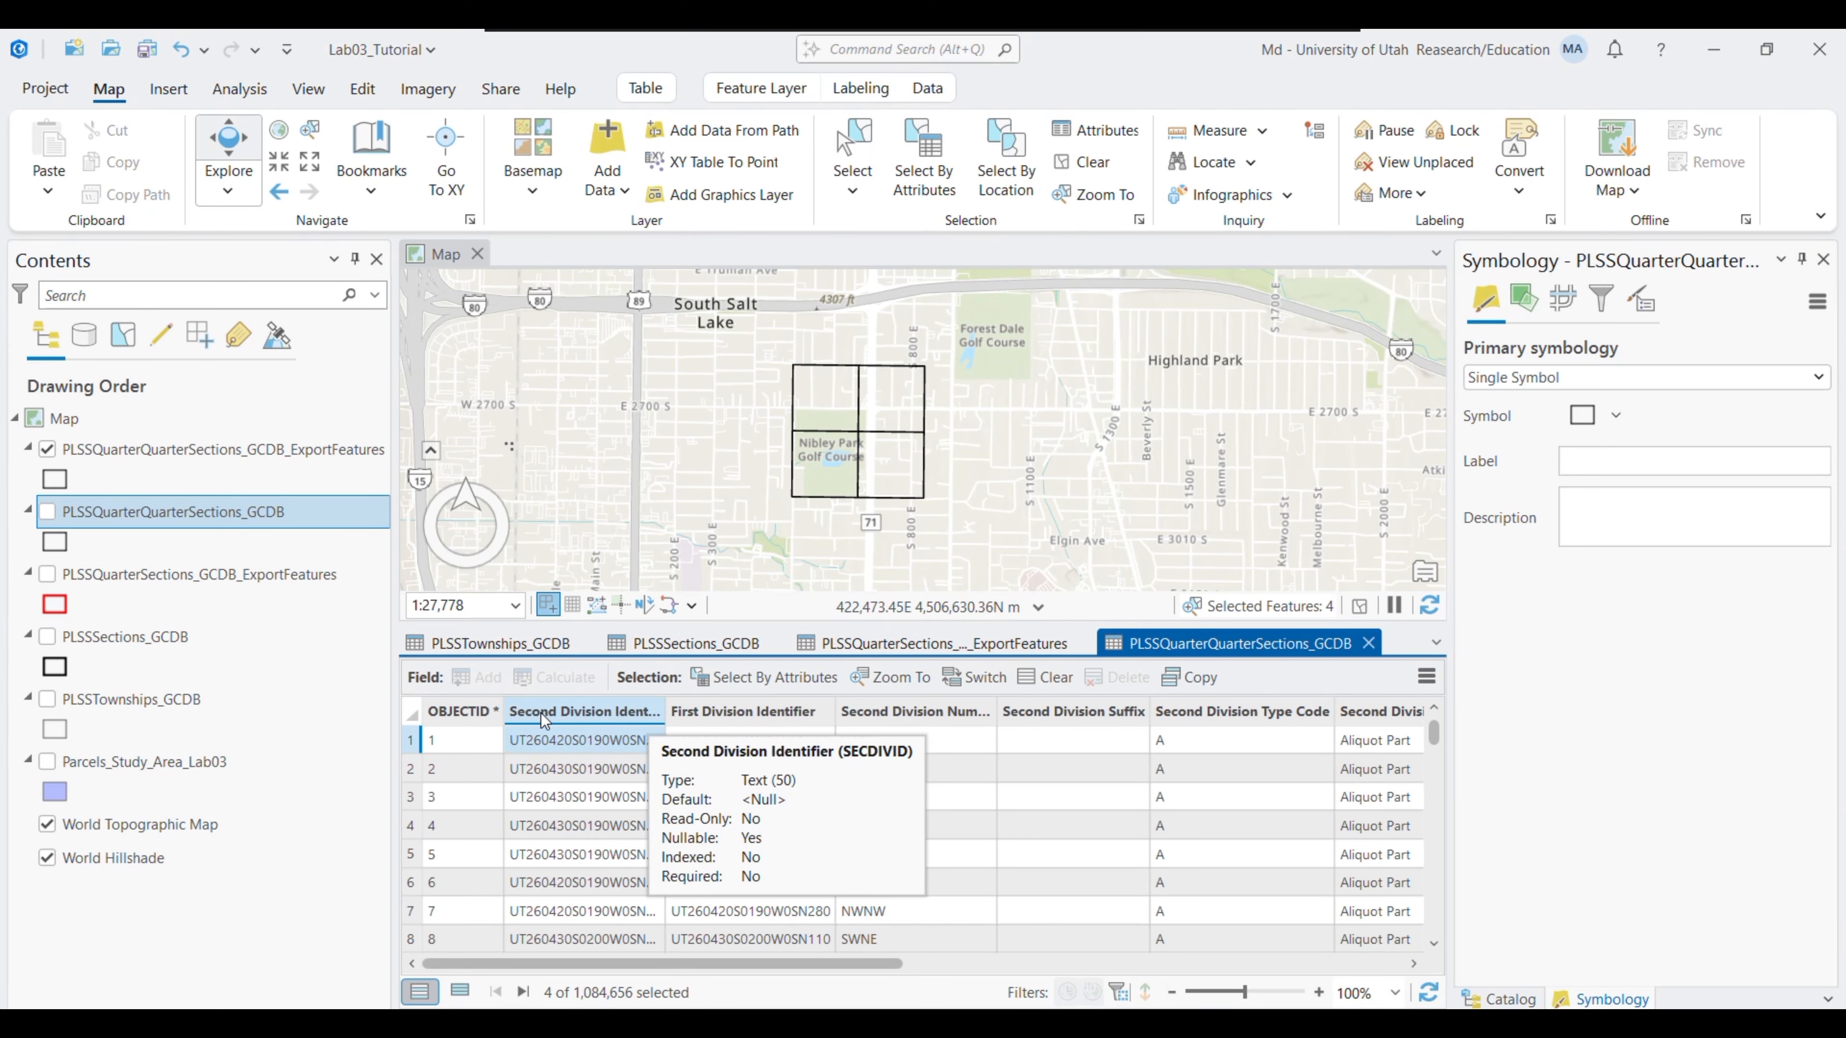
# Compare the First Division Identifier field of PLSSQuarterQuarterSections_GCDB with the attribute table of PLSSQuarterSections_GCDB_ExportFeatures
pyautogui.click(755, 716)
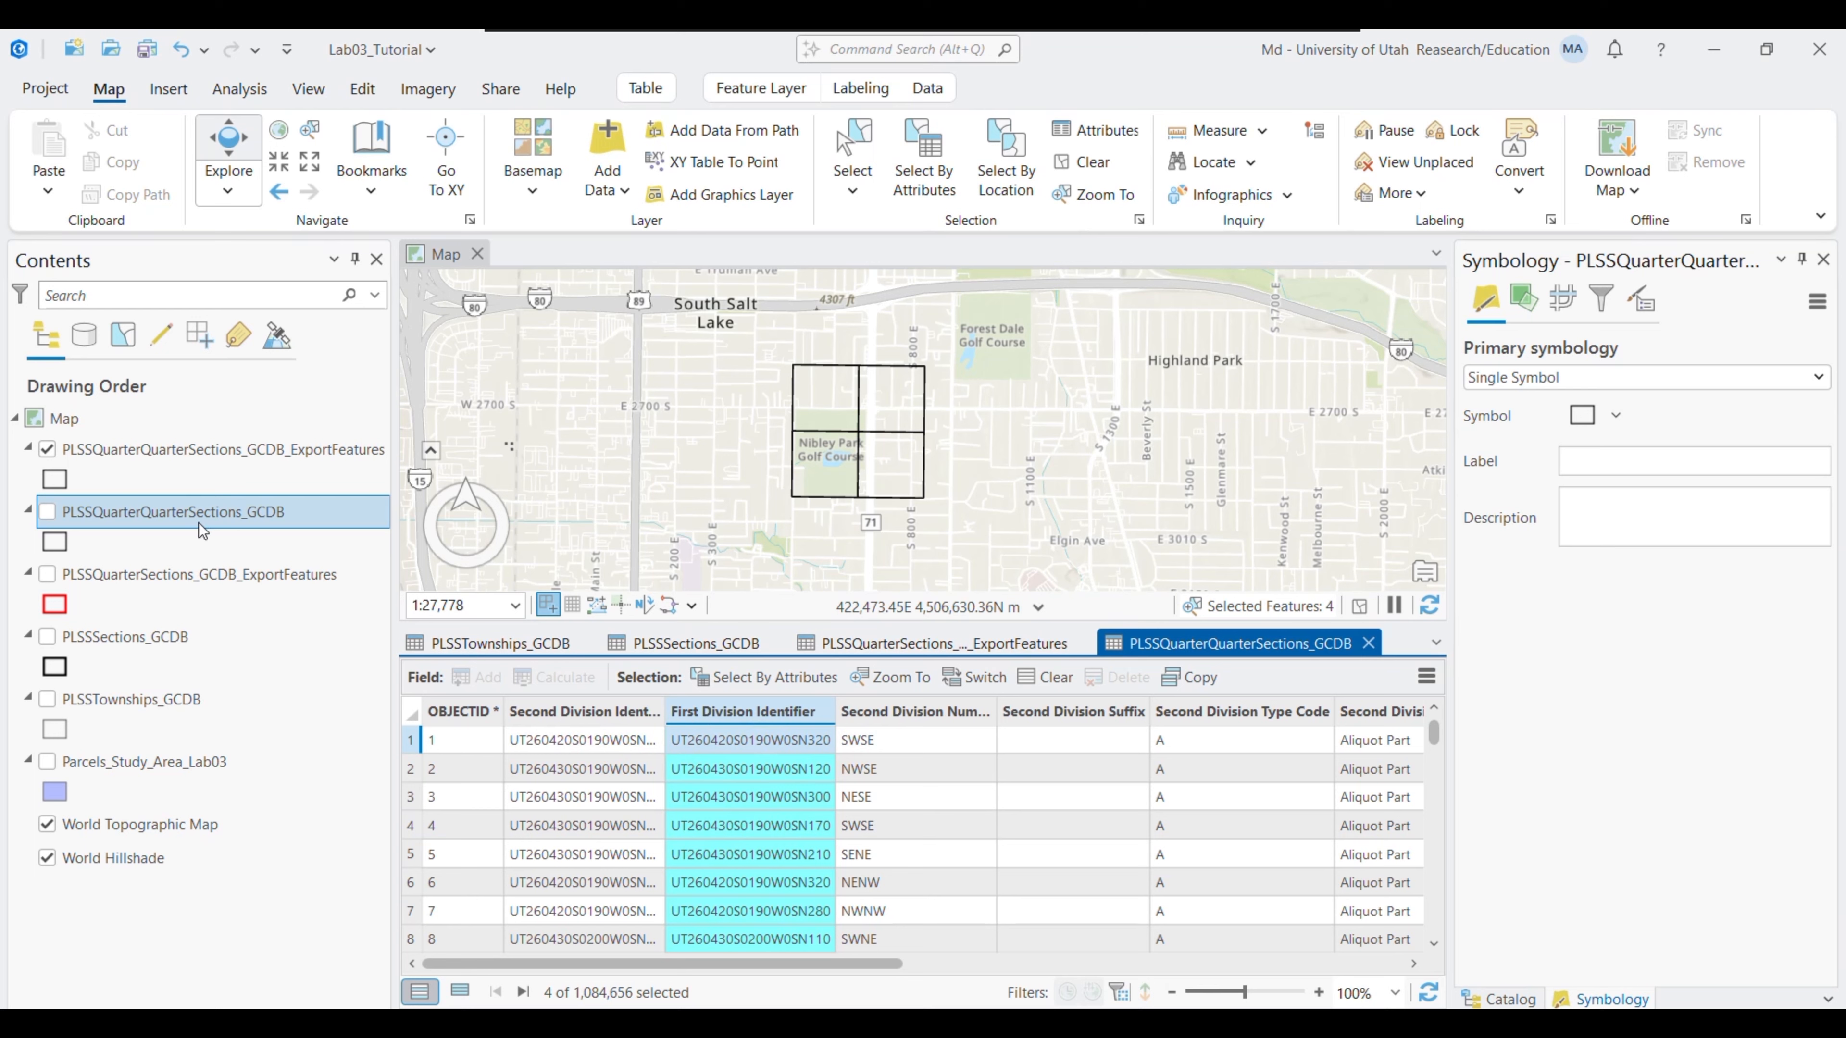
pyautogui.click(152, 575)
pyautogui.rightClick(163, 574)
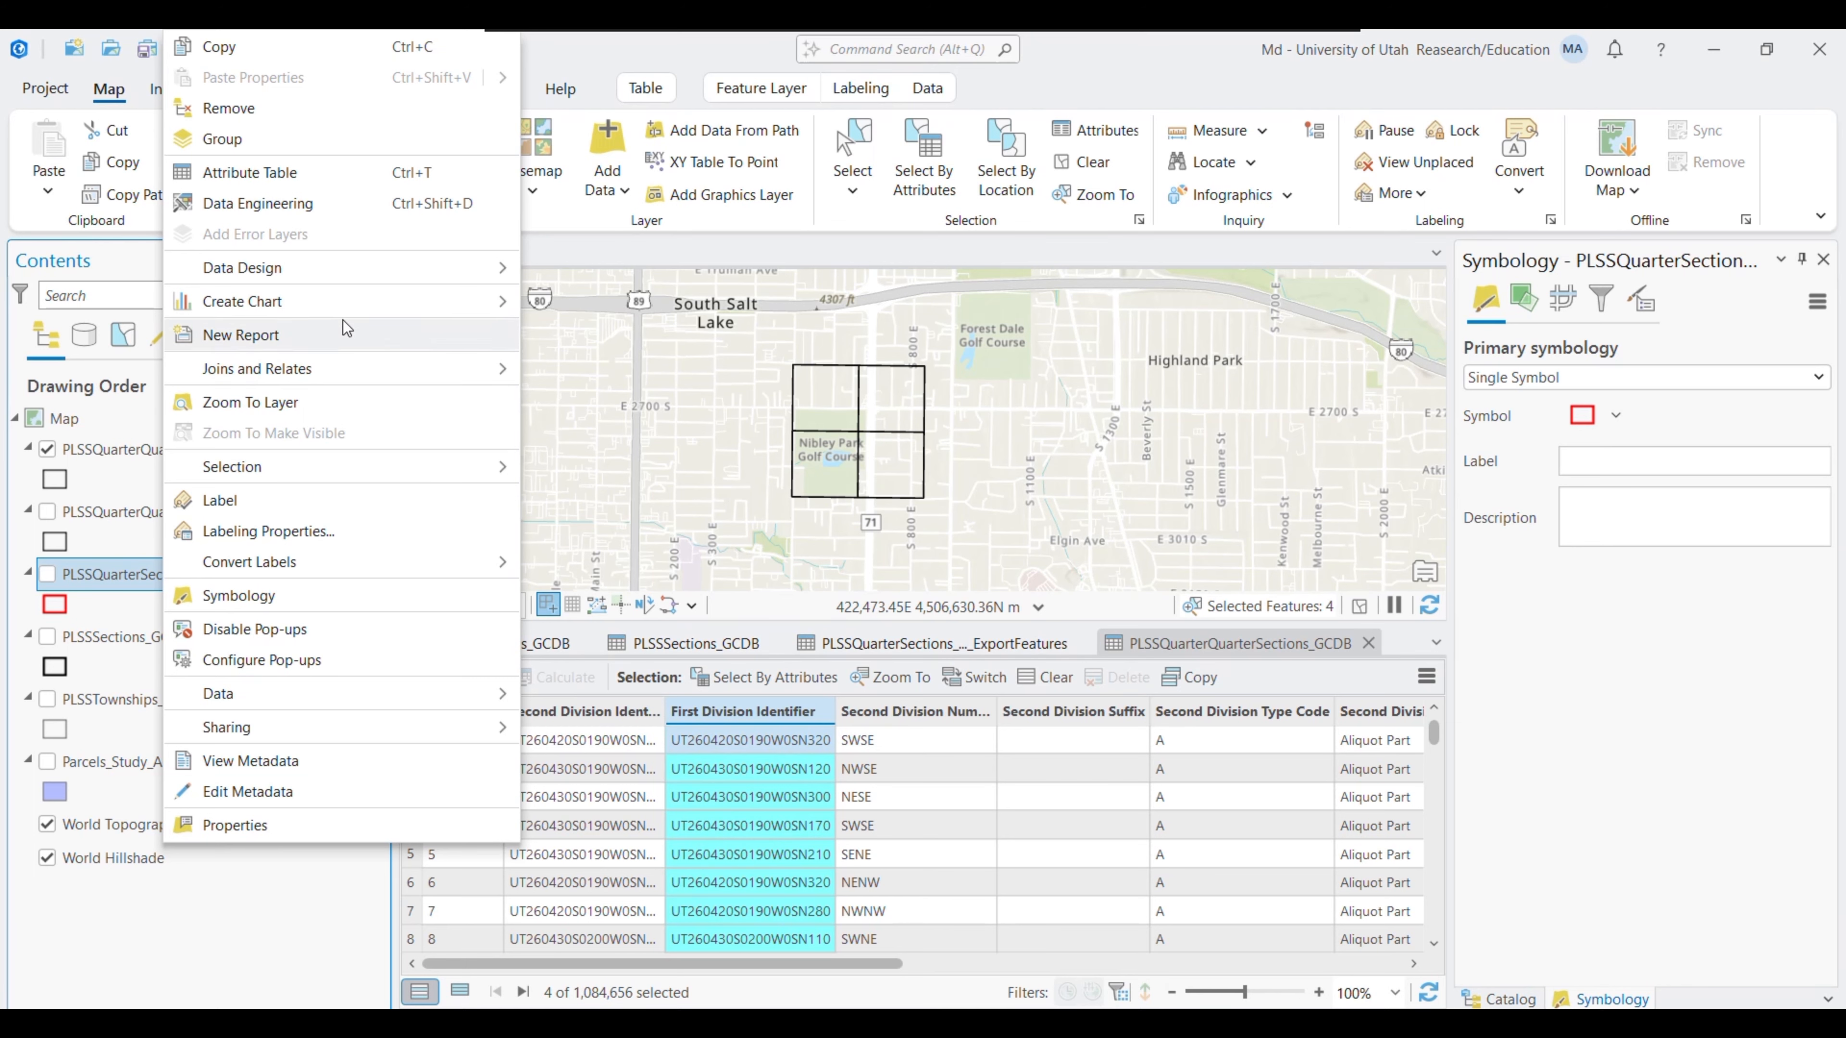
pyautogui.click(249, 172)
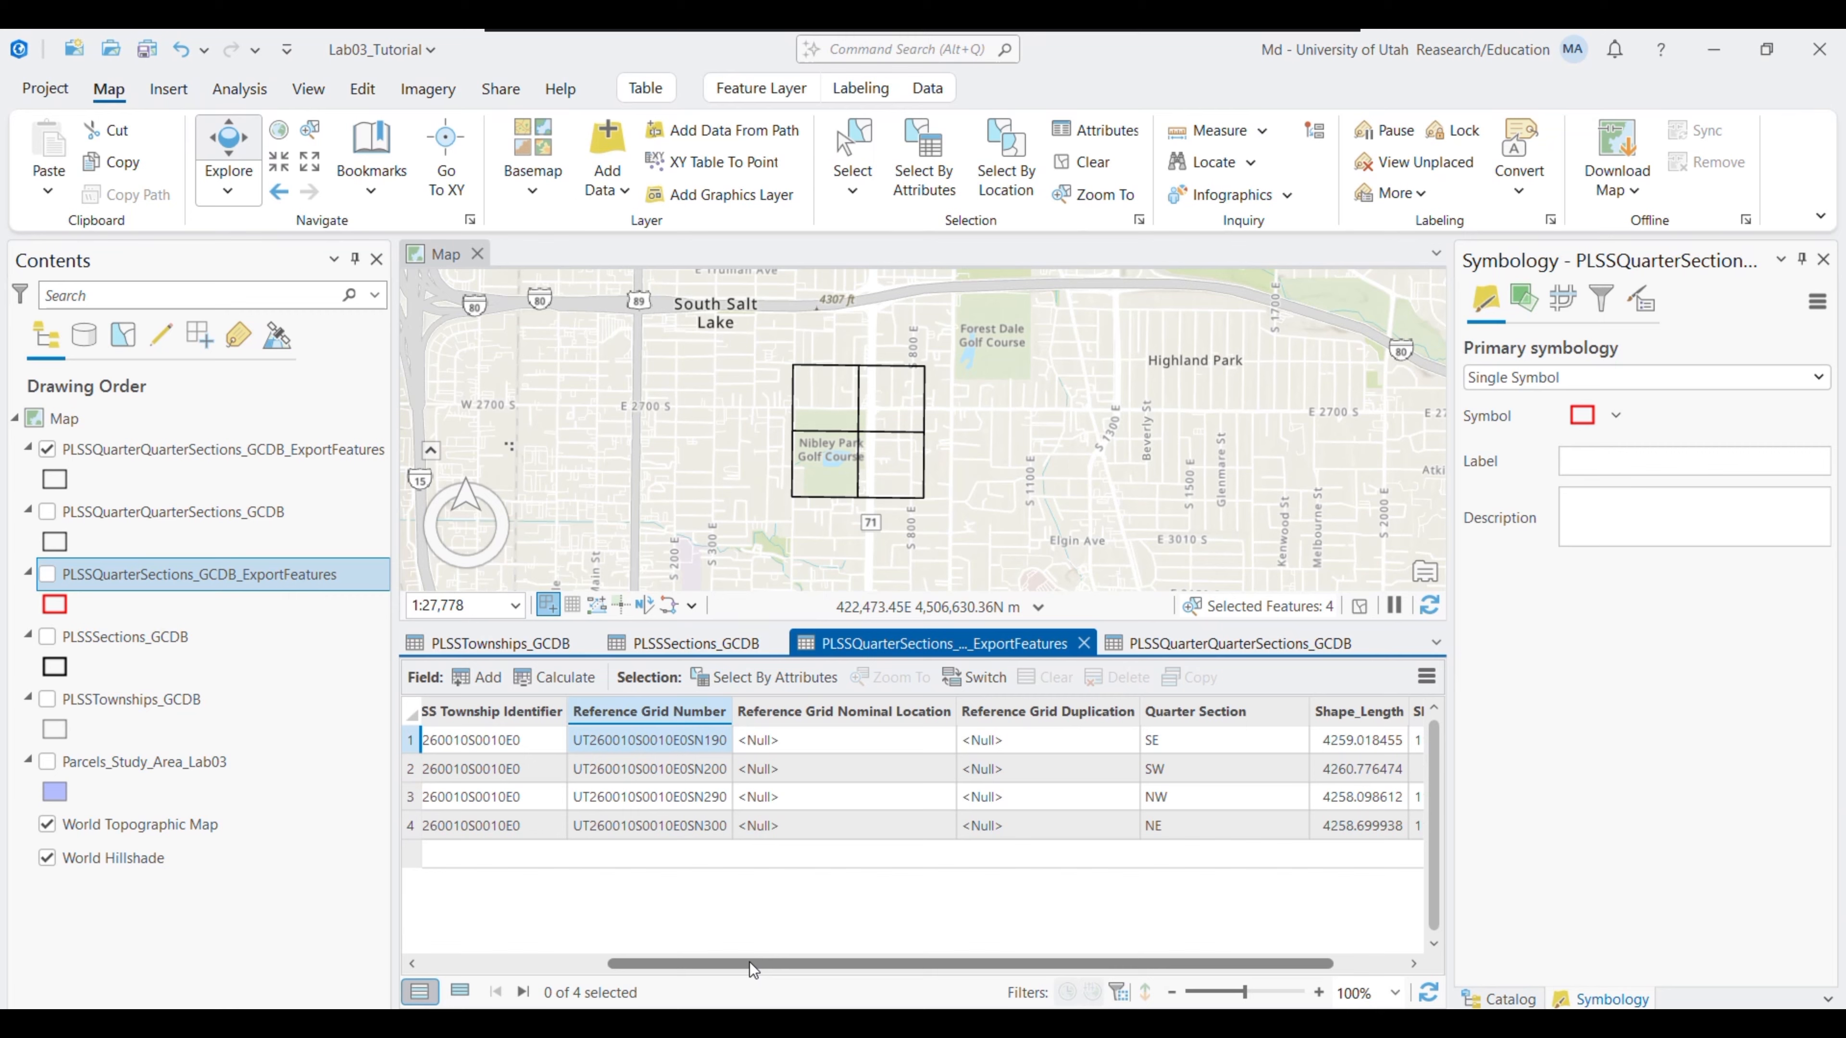
pyautogui.moveTo(752, 969); pyautogui.dragTo(479, 963)
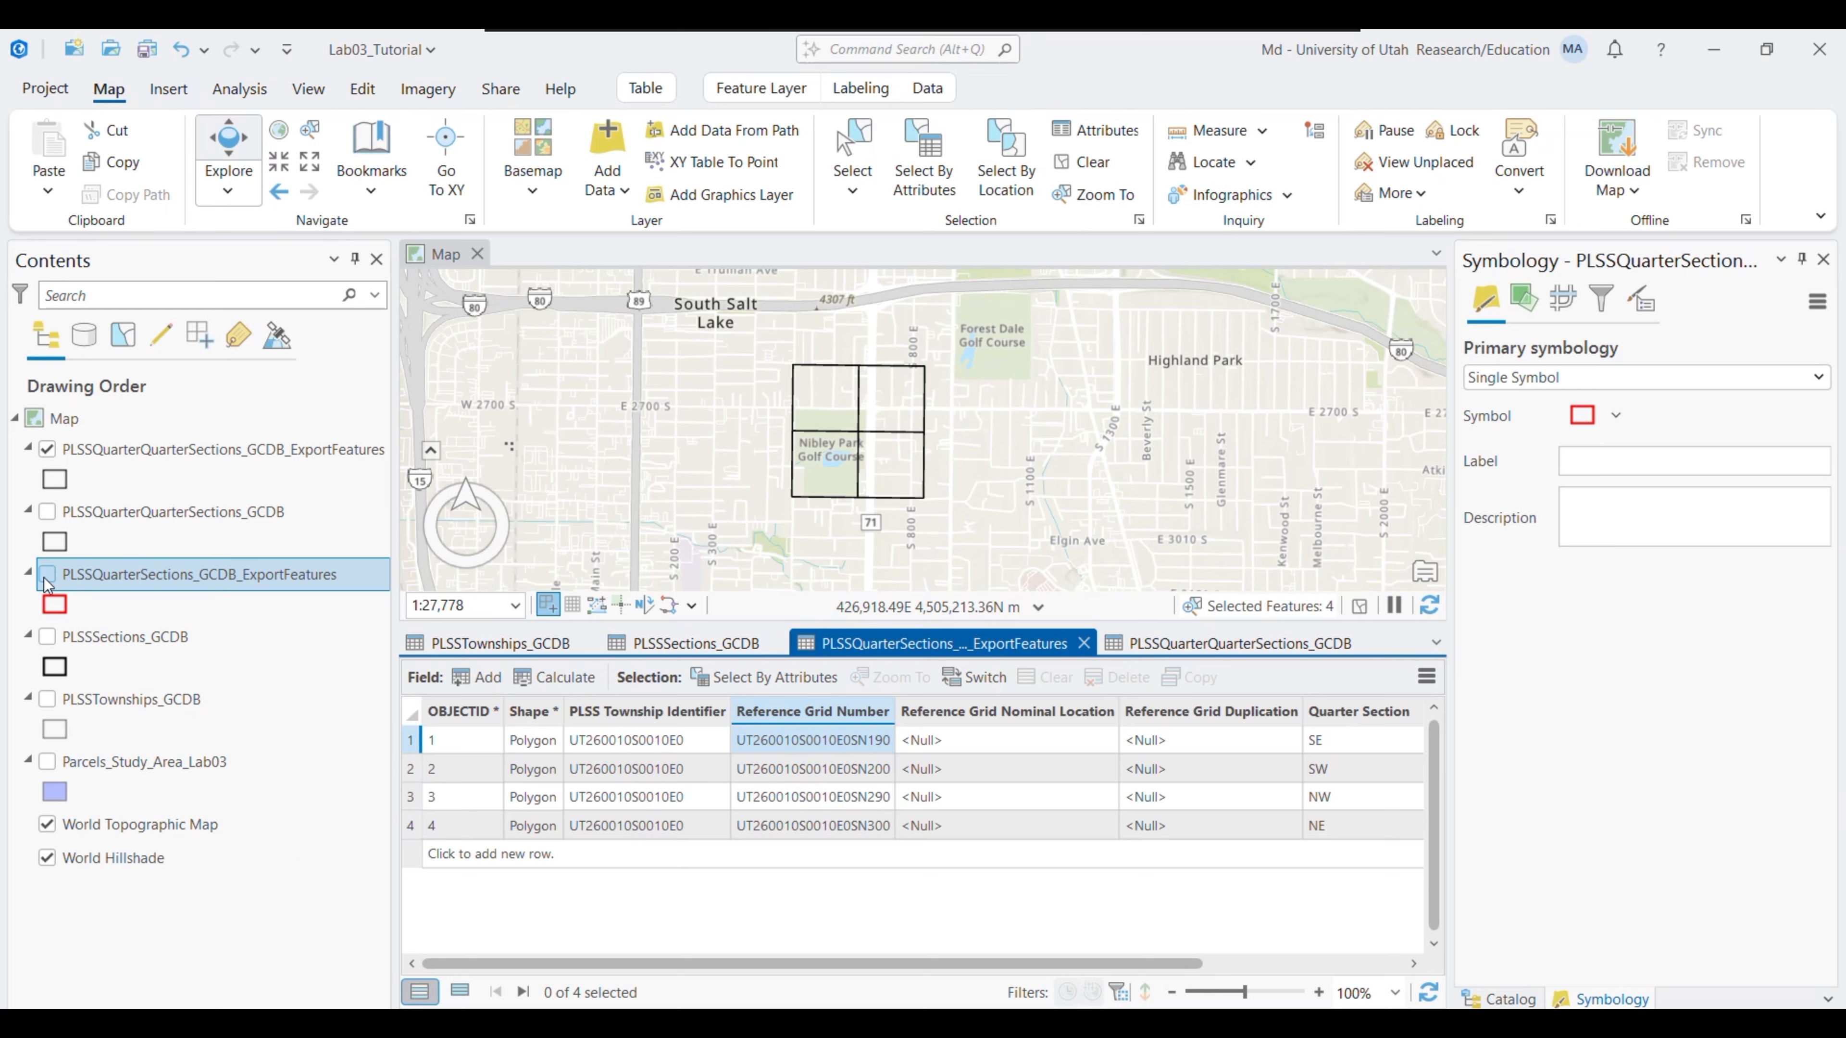
pyautogui.click(1240, 643)
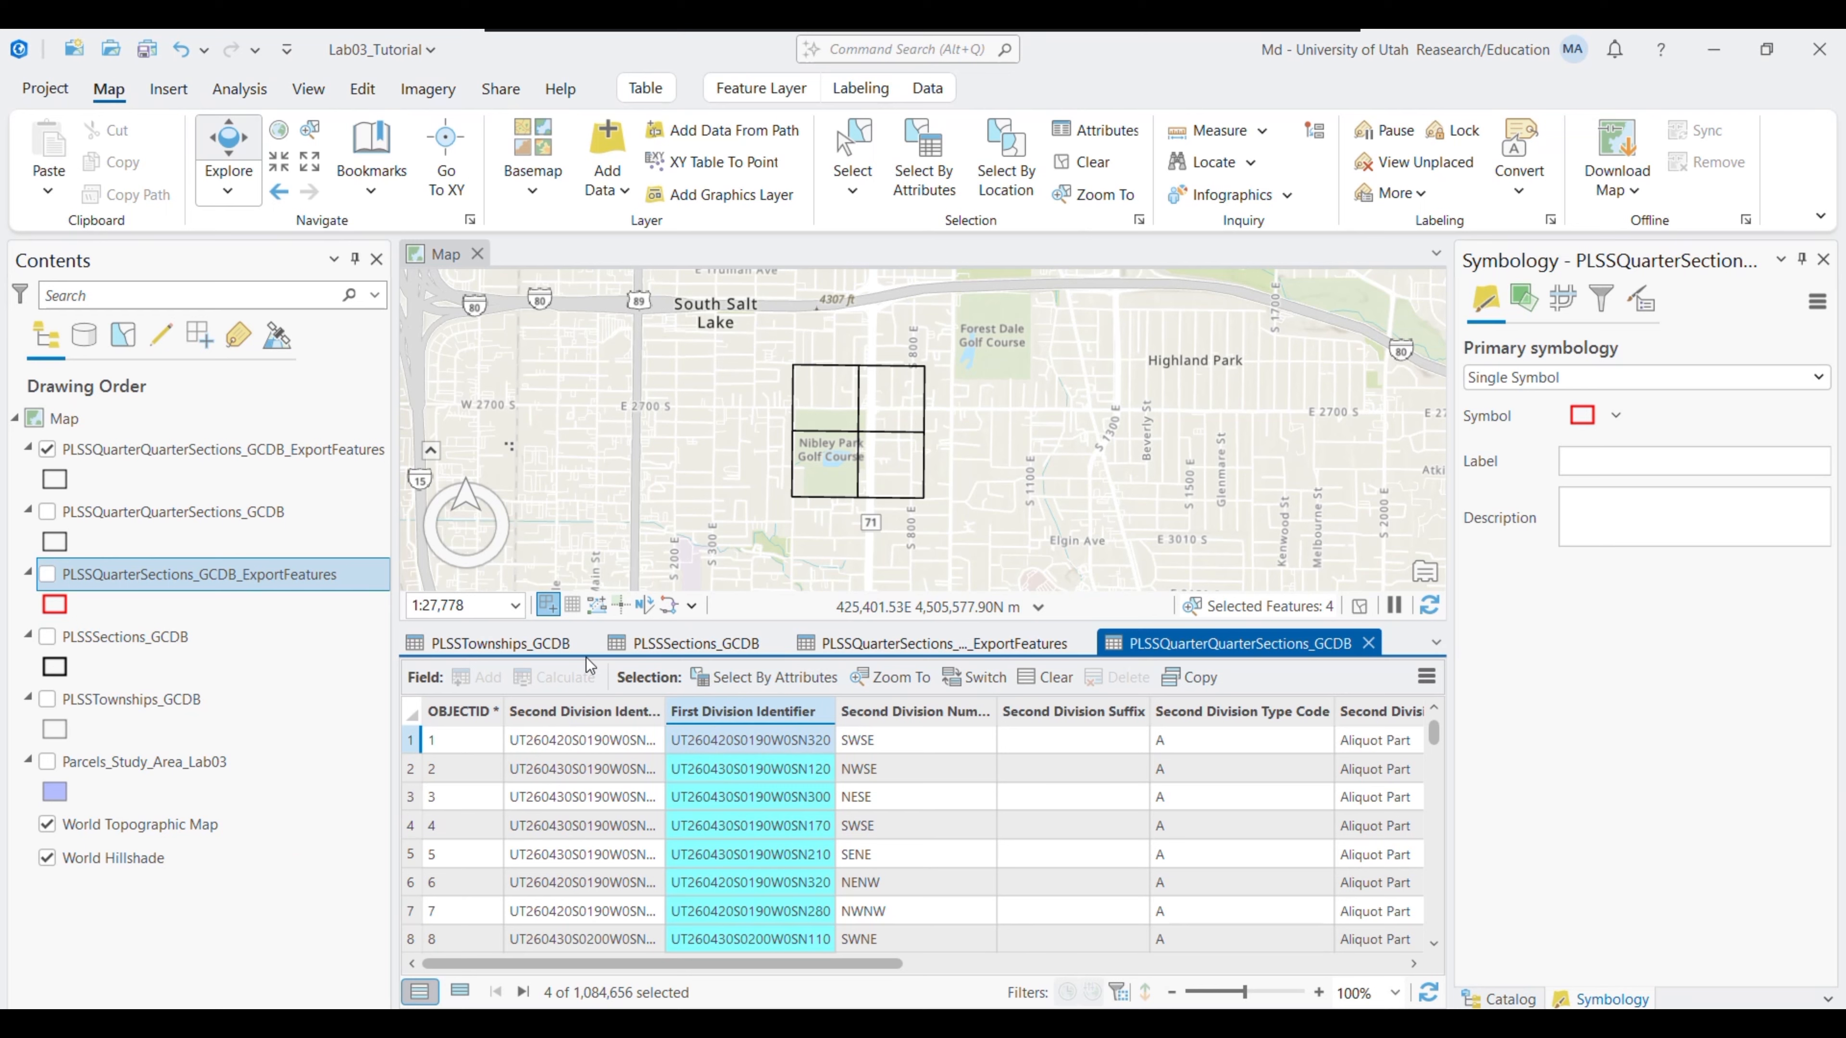
# Try to select the four central quarter-quarter sections and list only the selected records in the original quarter-quarter and exported quarter section tables
pyautogui.click(851, 157)
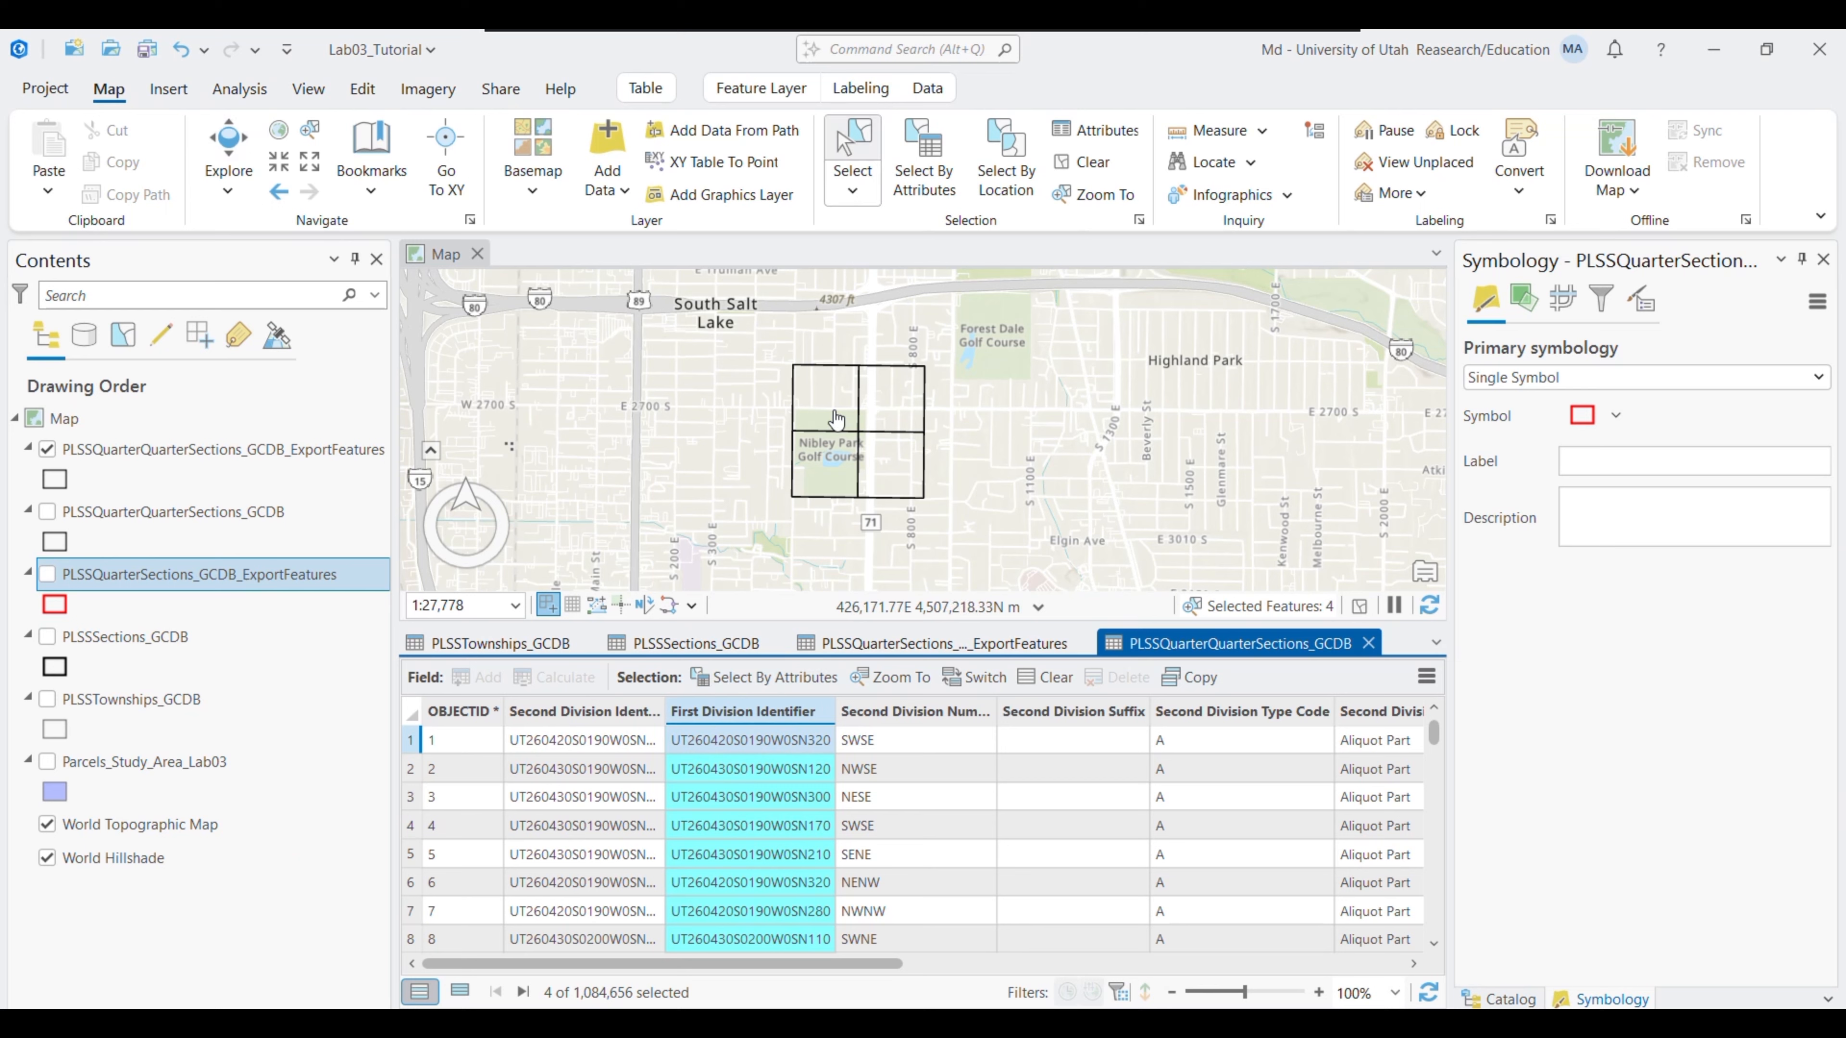
pyautogui.moveTo(834, 415); pyautogui.dragTo(880, 454)
pyautogui.click(460, 991)
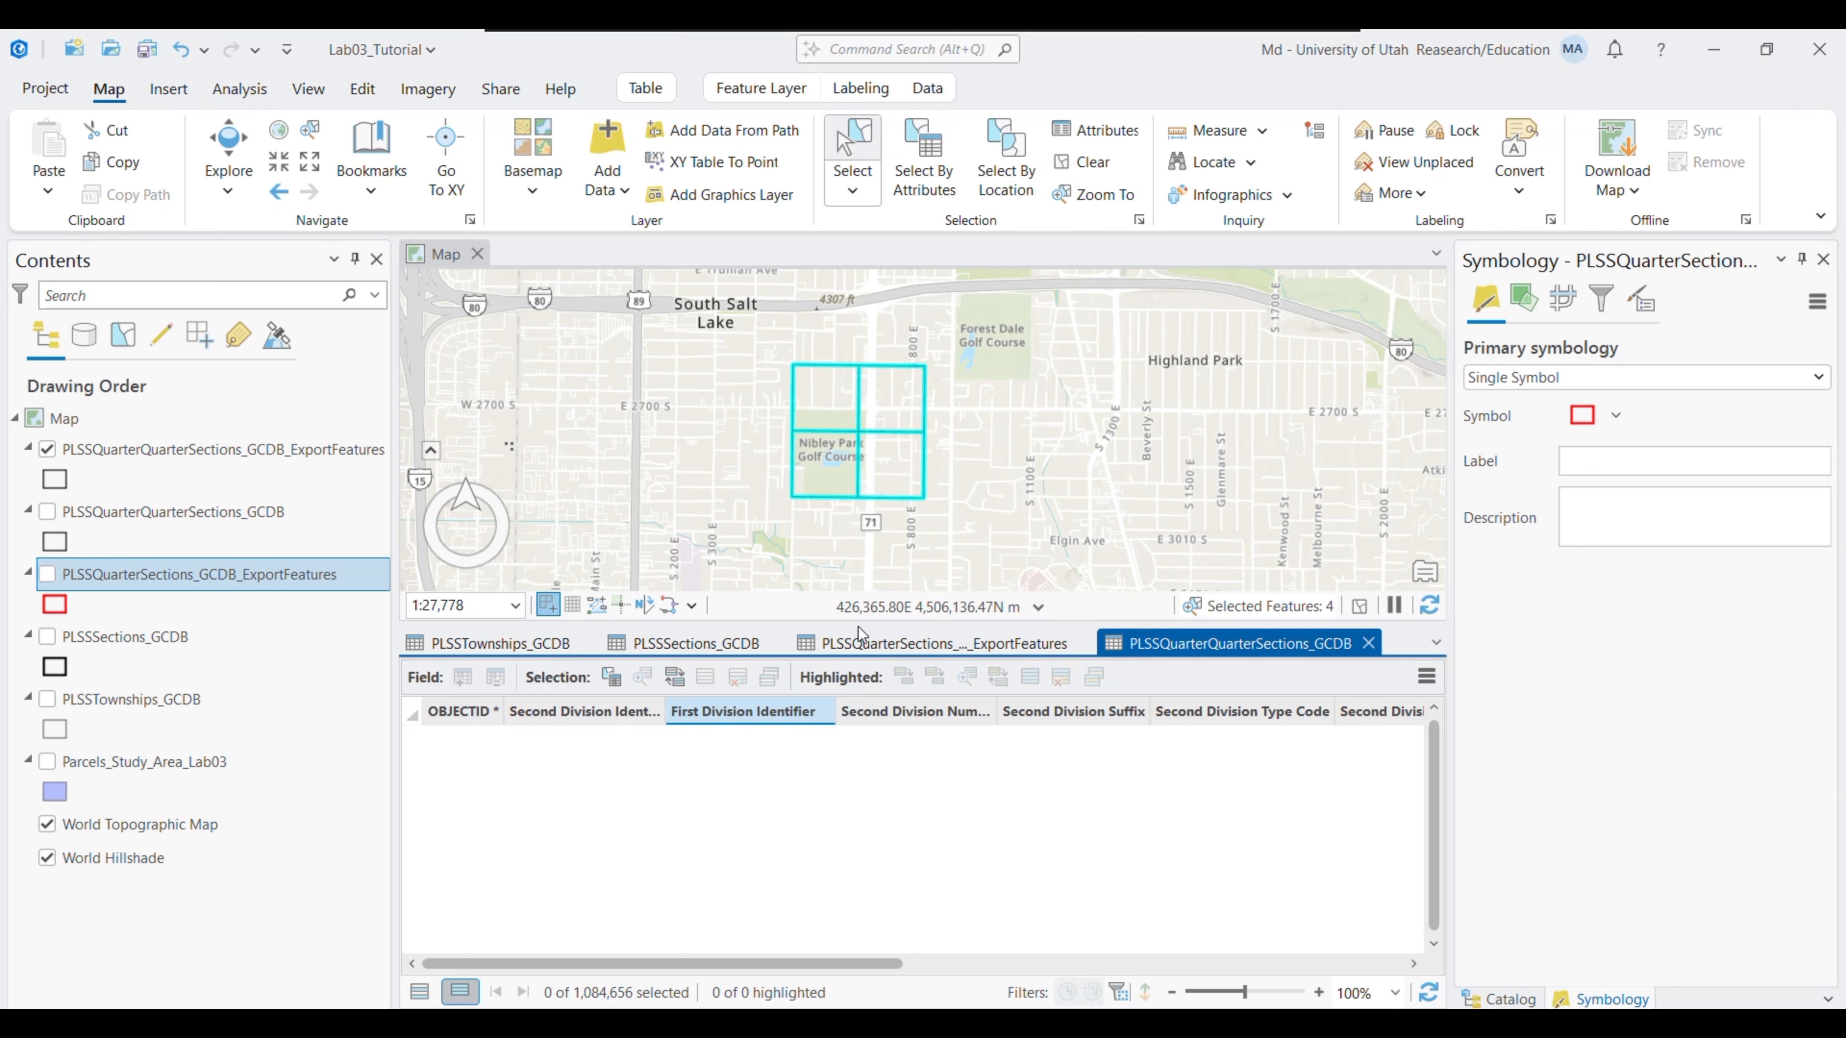
pyautogui.click(871, 644)
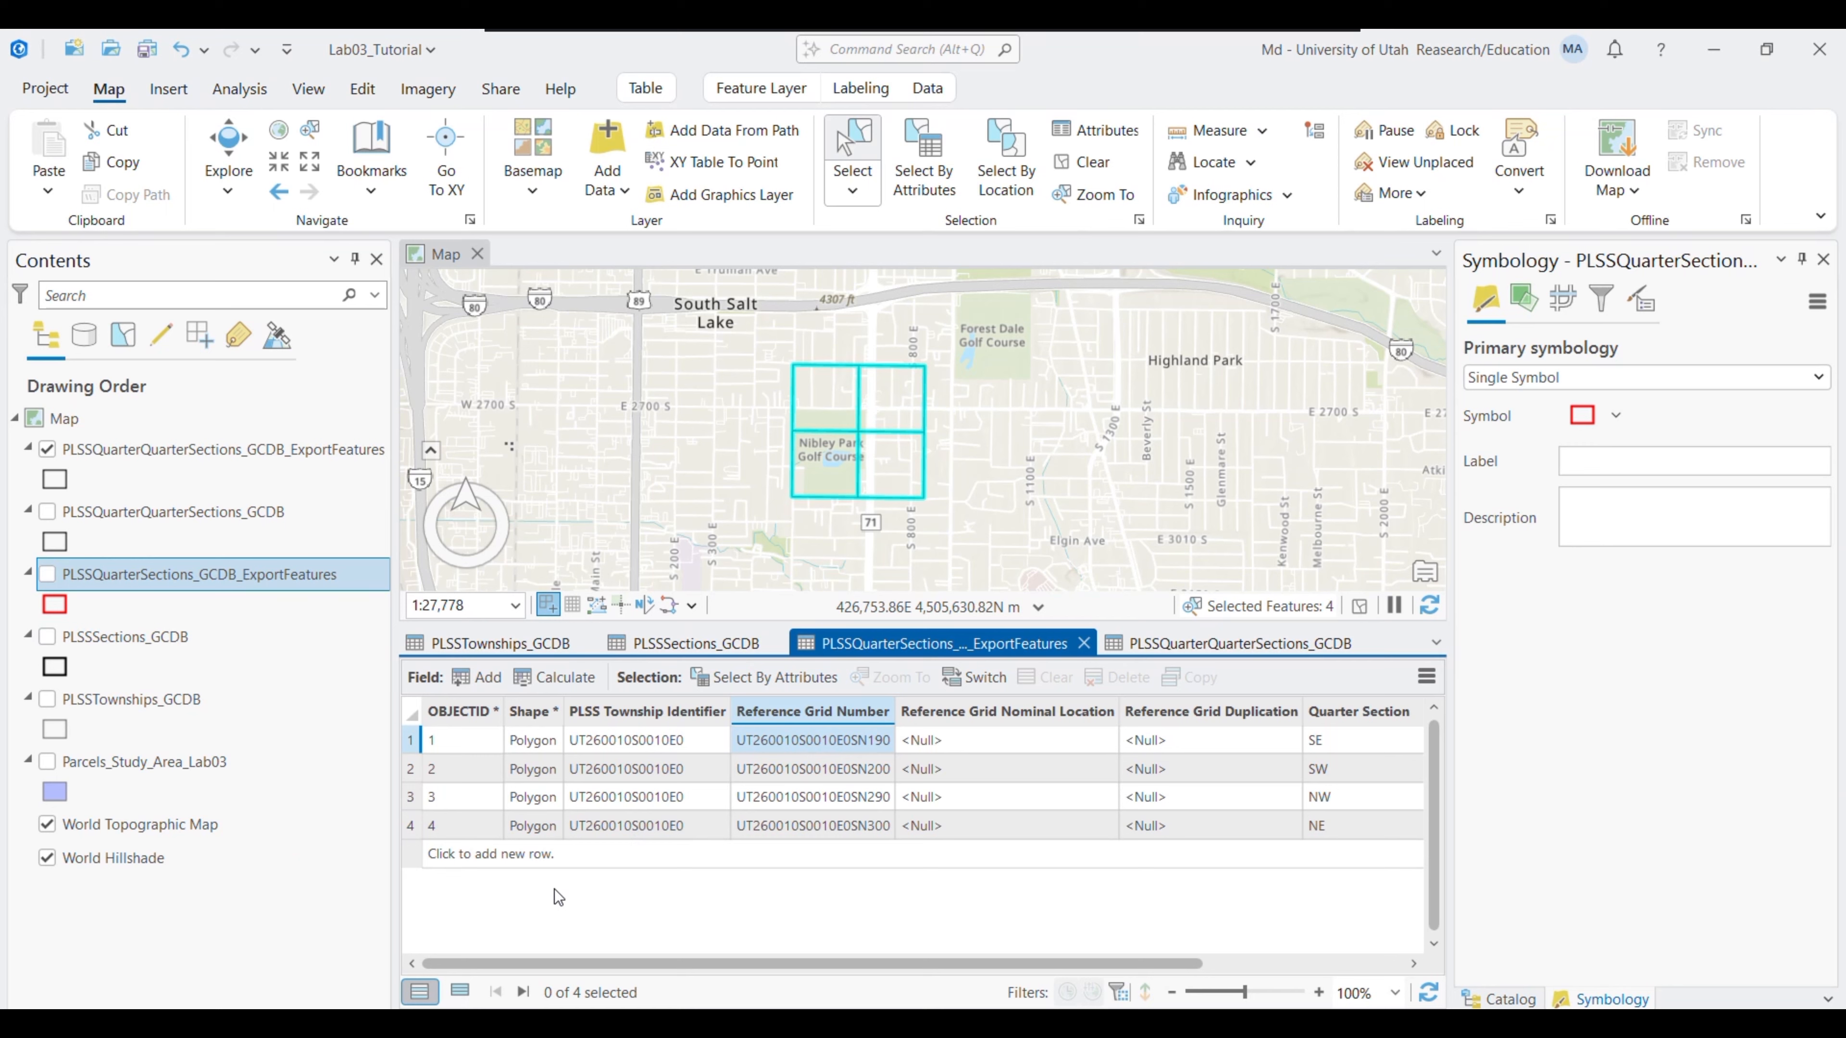
pyautogui.click(474, 993)
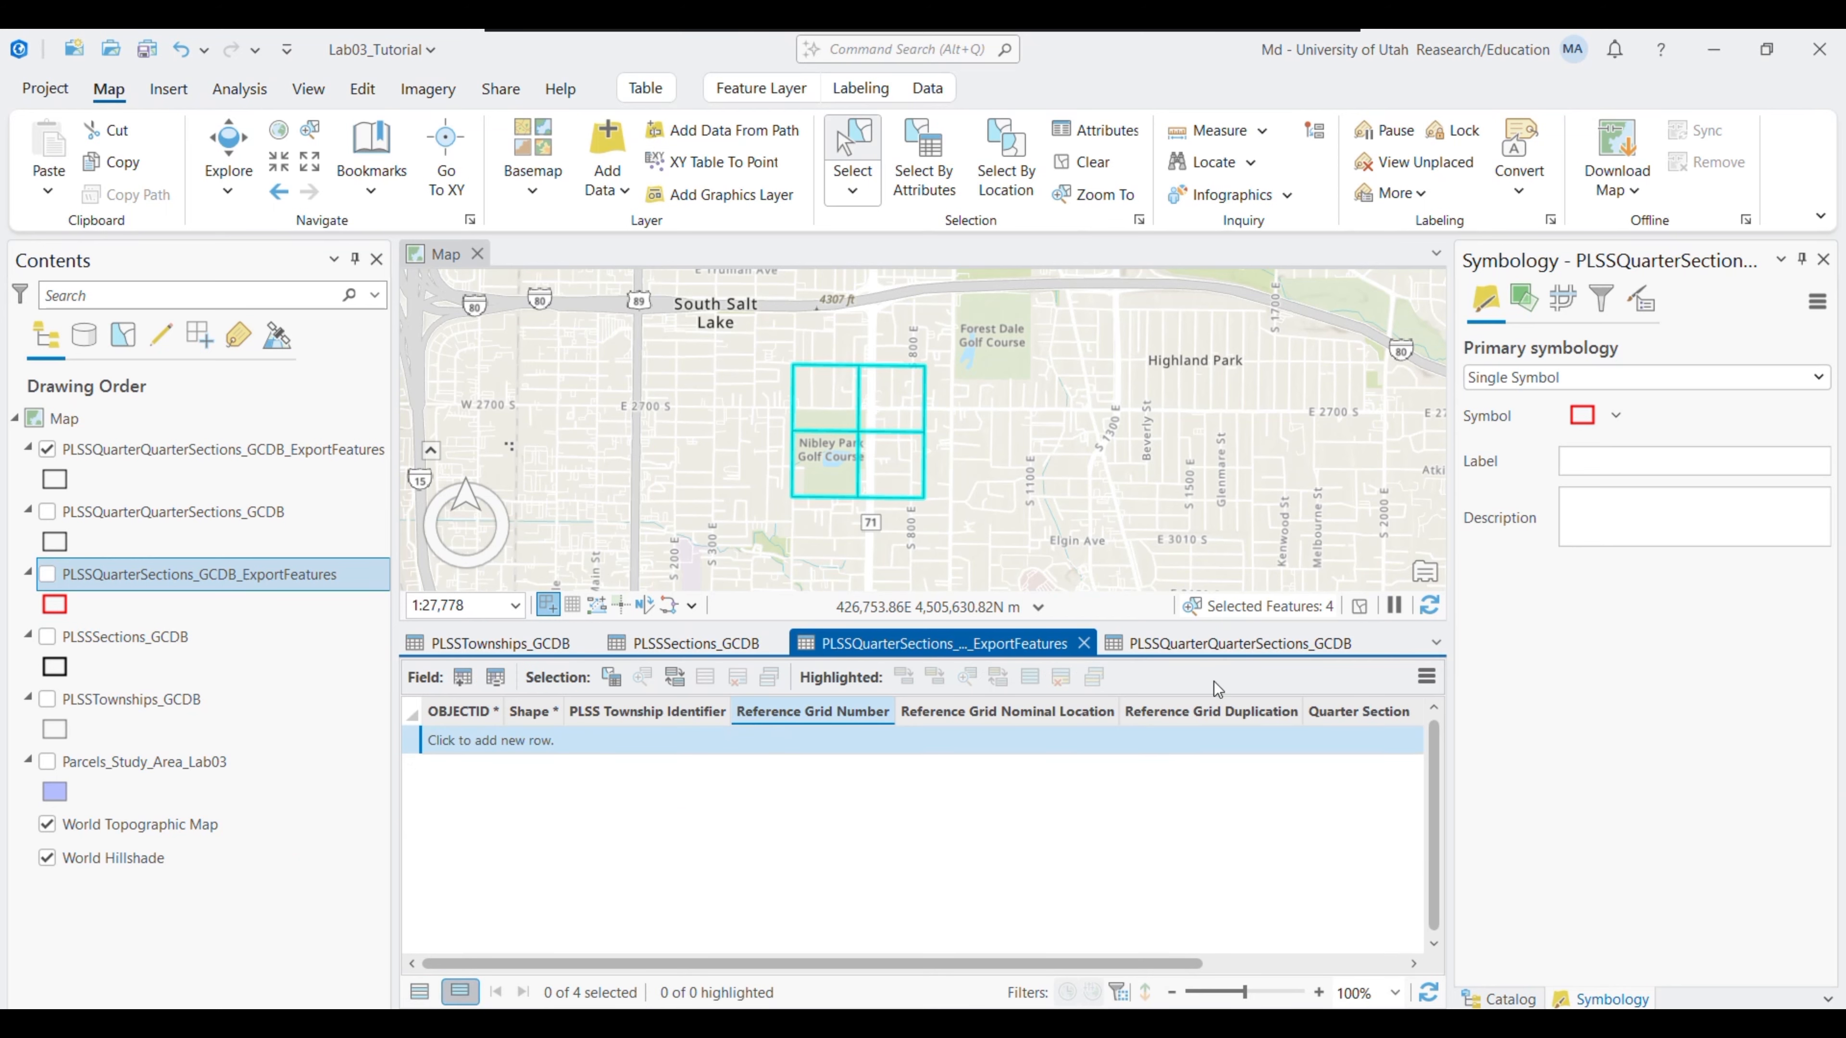
pyautogui.click(1221, 644)
pyautogui.click(433, 996)
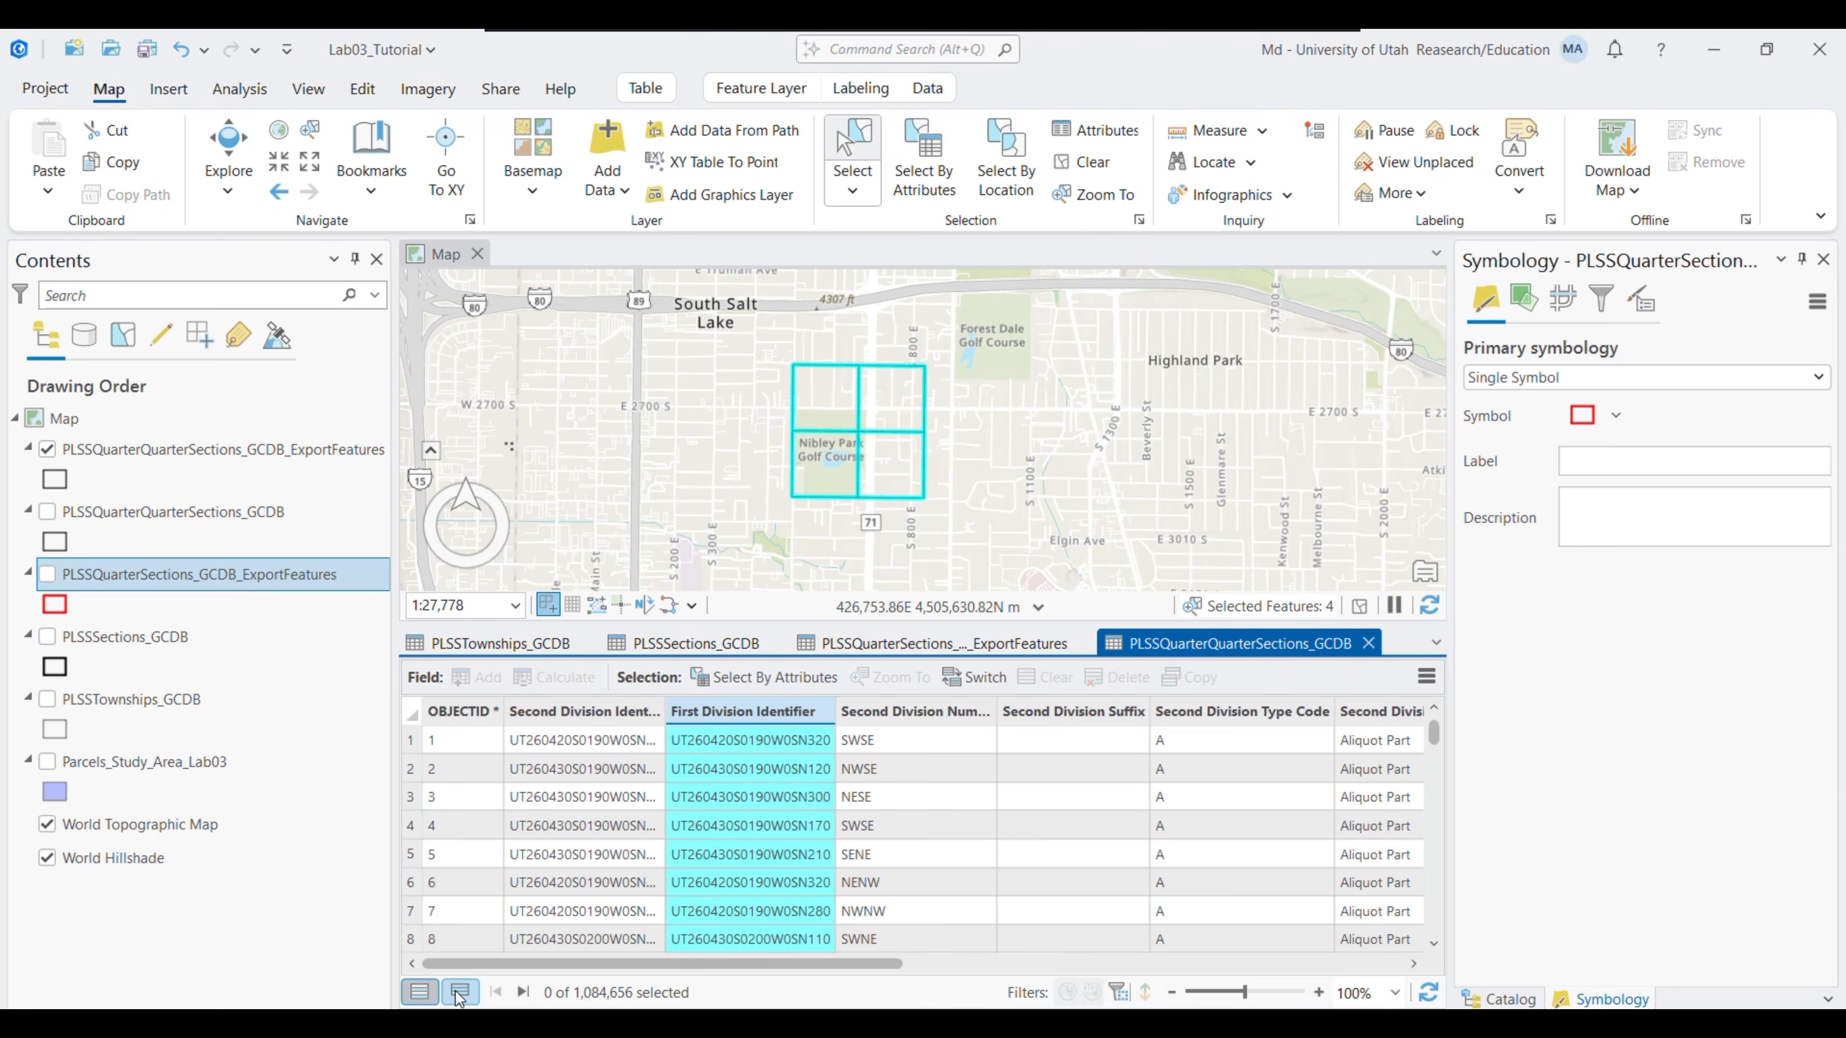
pyautogui.click(463, 993)
pyautogui.click(419, 991)
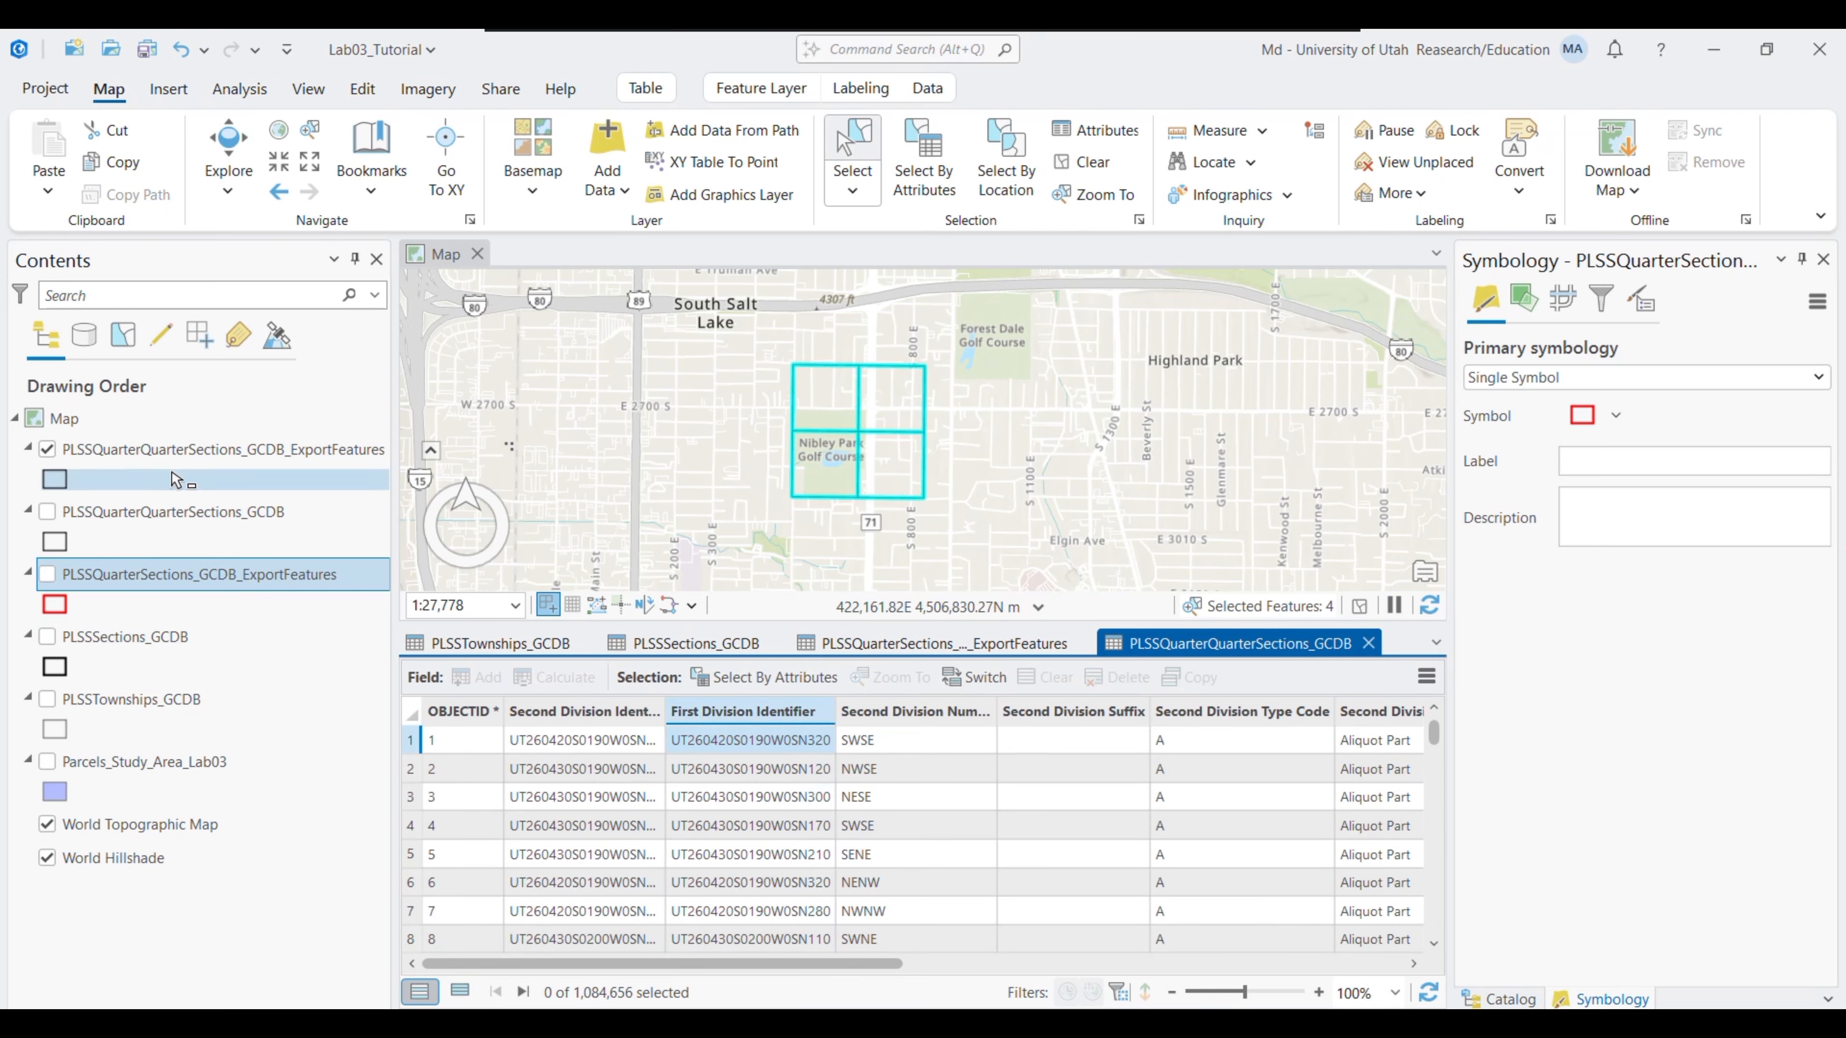
# Open the attribute table of PLSSQuarterQuarterSections_GCDB_ExportFeatures to examine its records
pyautogui.click(154, 457)
pyautogui.rightClick(153, 457)
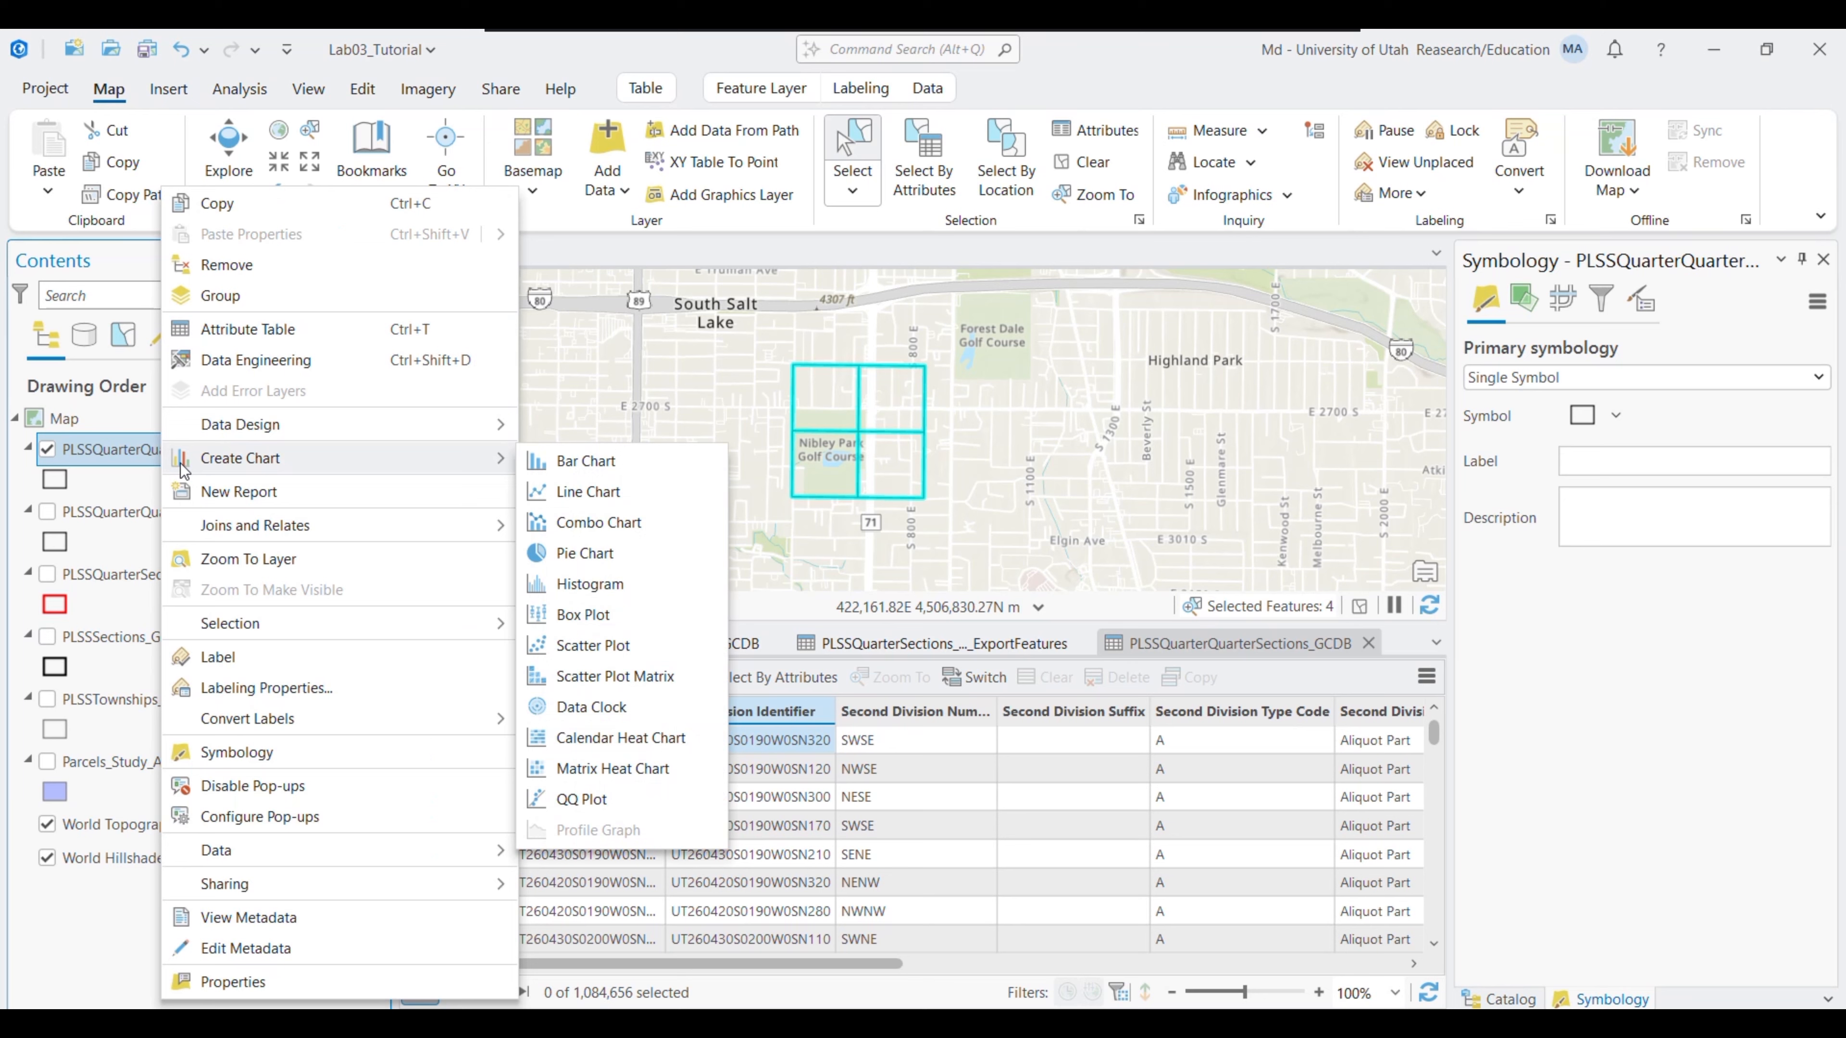
pyautogui.click(270, 336)
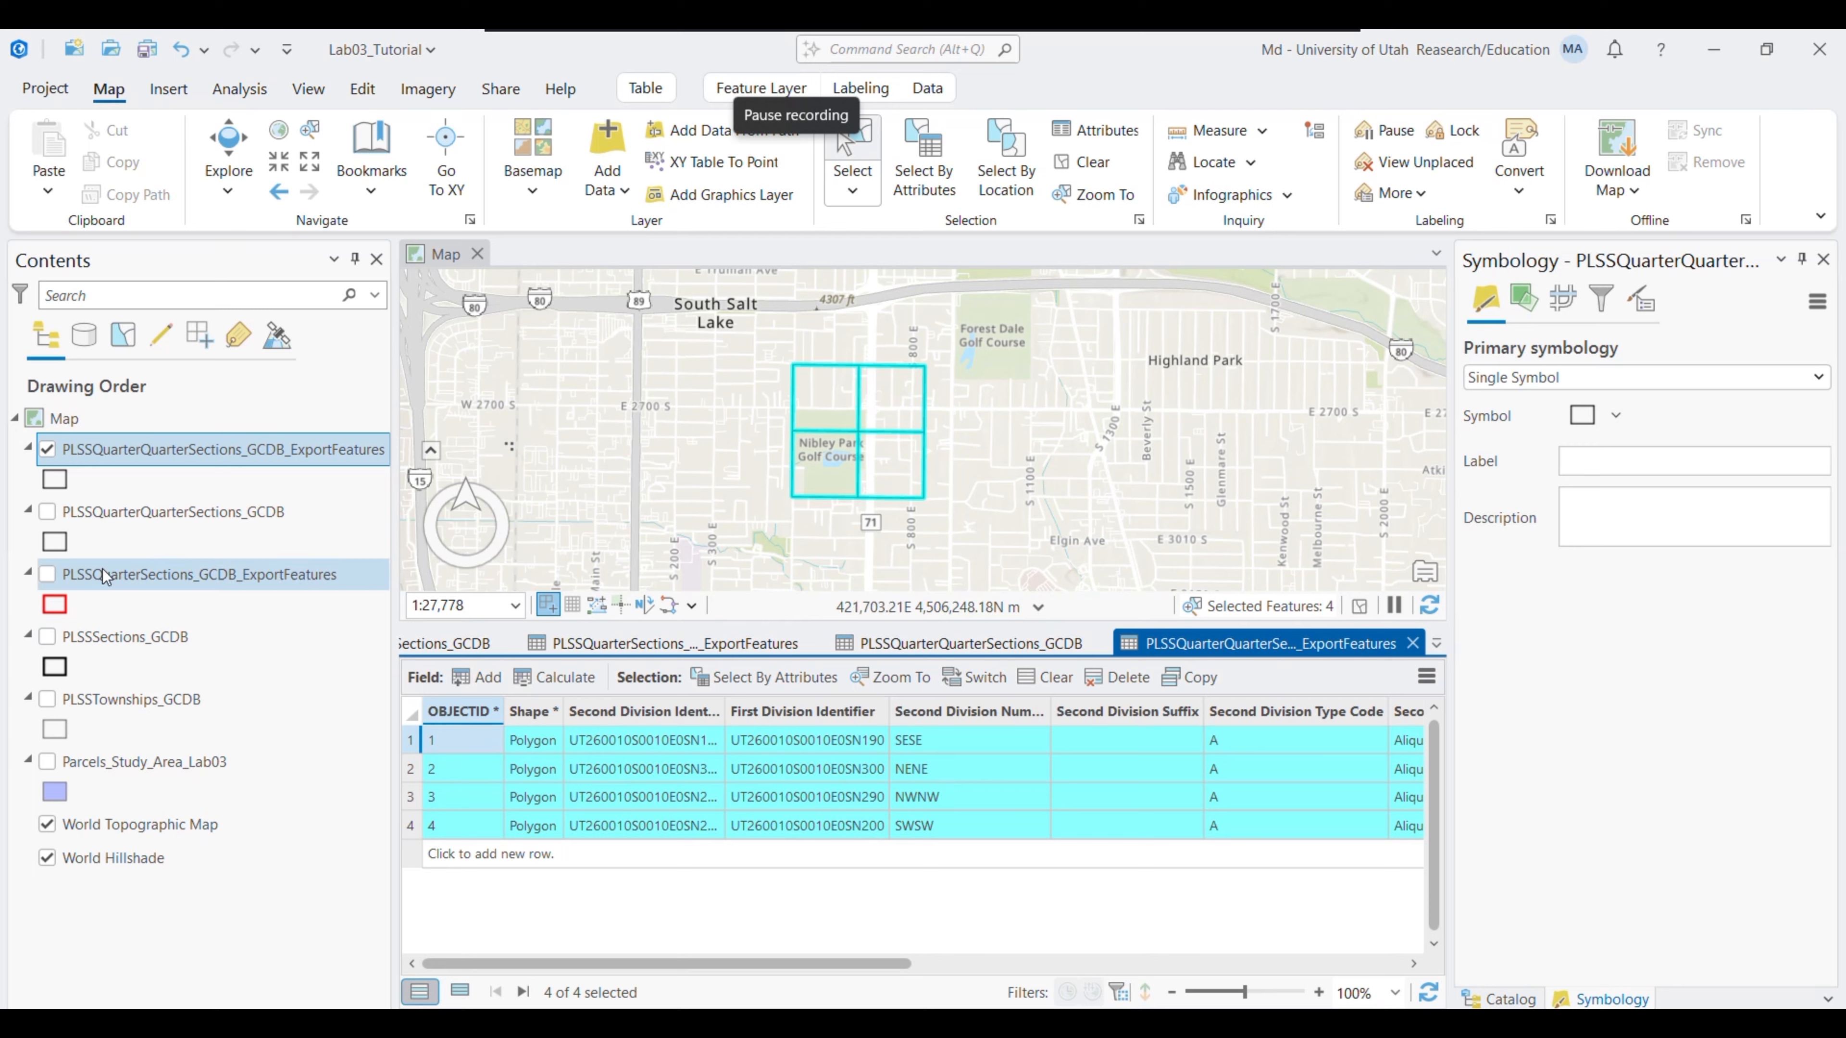
# Show the original PLSSQuarterQuarterSections_GCDB layer and close every open attribute table except PLSSTownships_GCDB
pyautogui.click(48, 513)
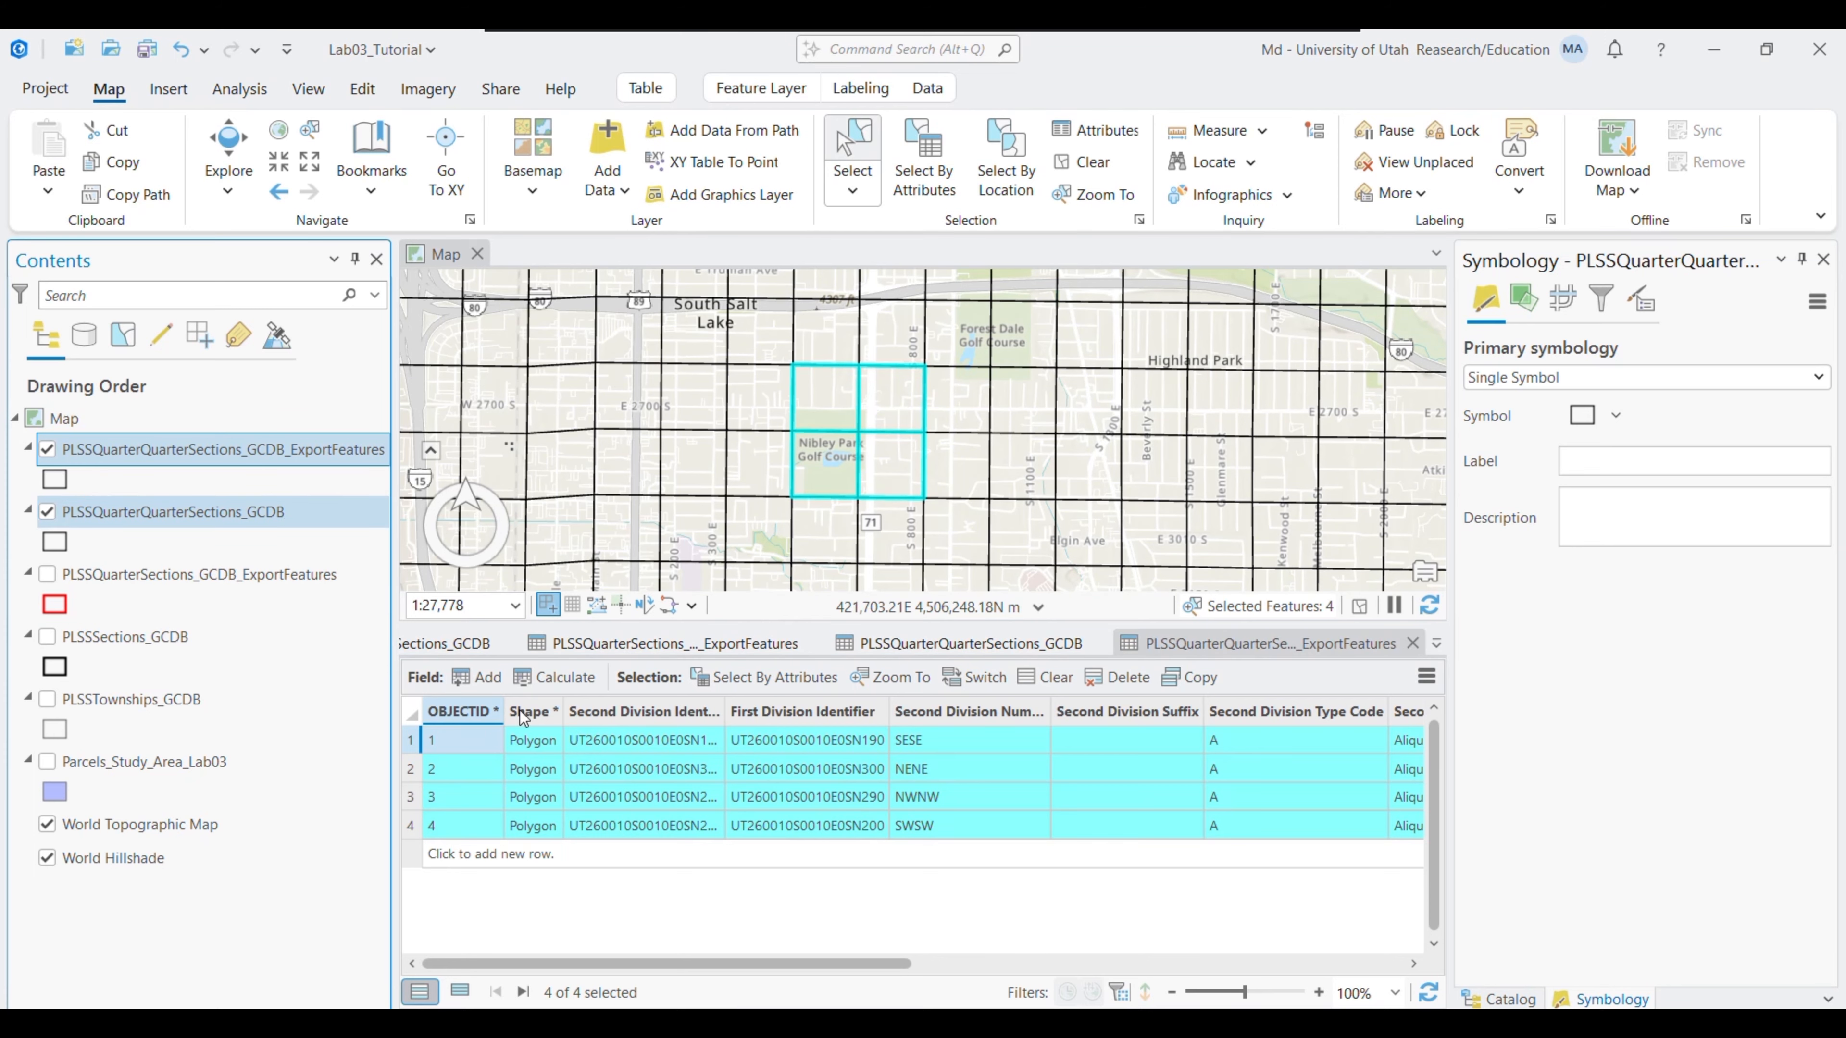
pyautogui.click(1084, 643)
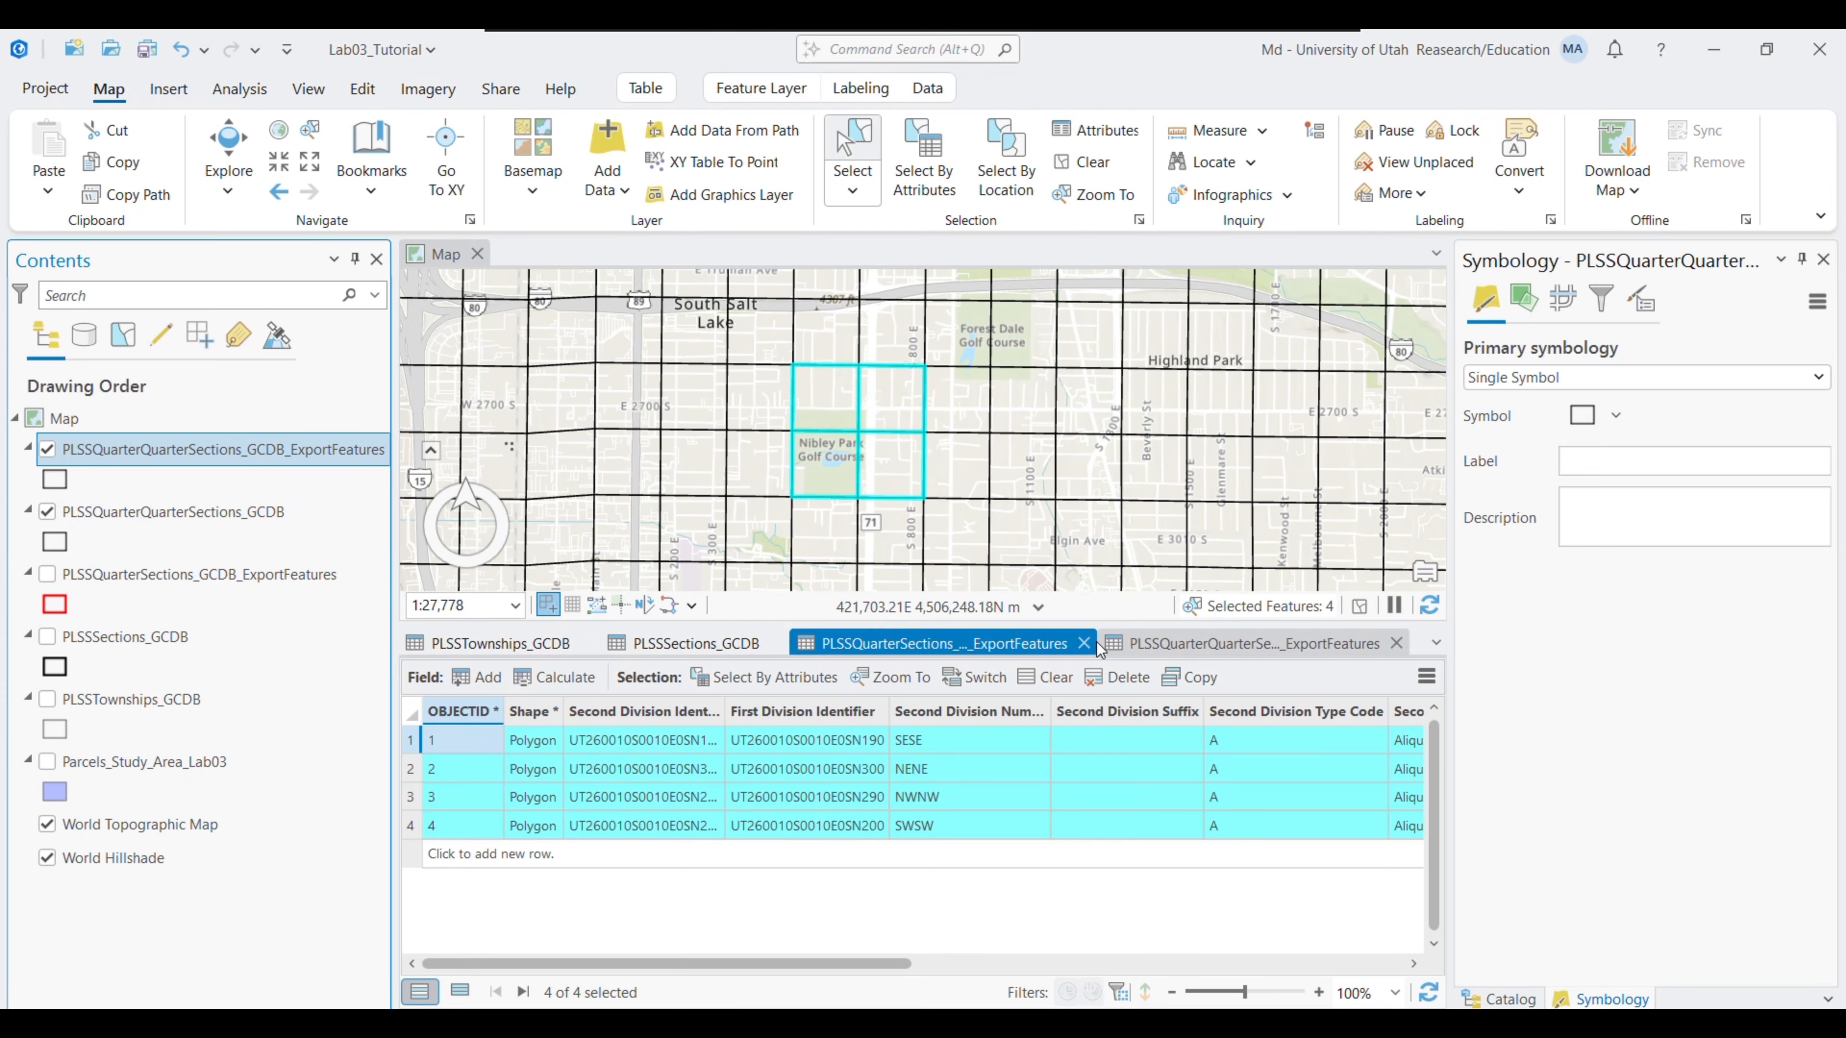
pyautogui.click(1084, 643)
pyautogui.click(1084, 643)
pyautogui.click(775, 643)
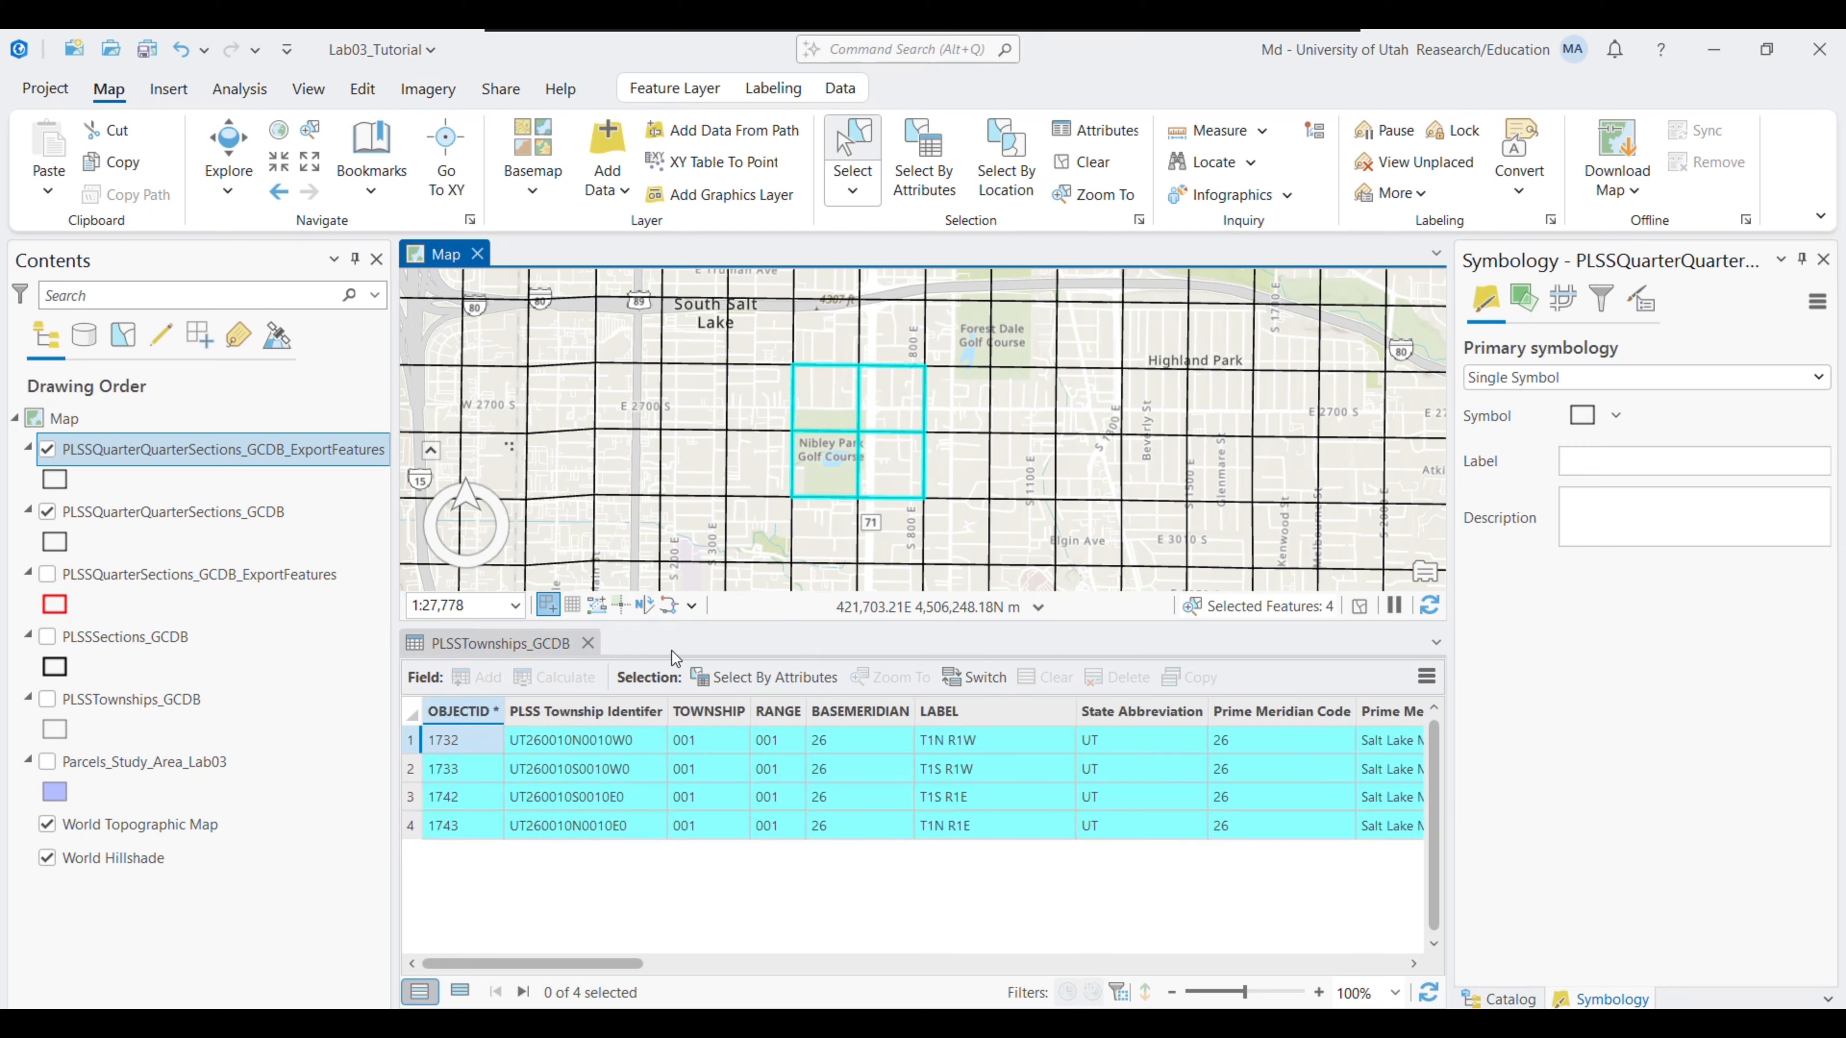
# With the exported copy hidden, select the central 2-by-2 block in PLSSQuarterQuarterSections_GCDB and list only the selected records in its attribute table
pyautogui.rightClick(169, 525)
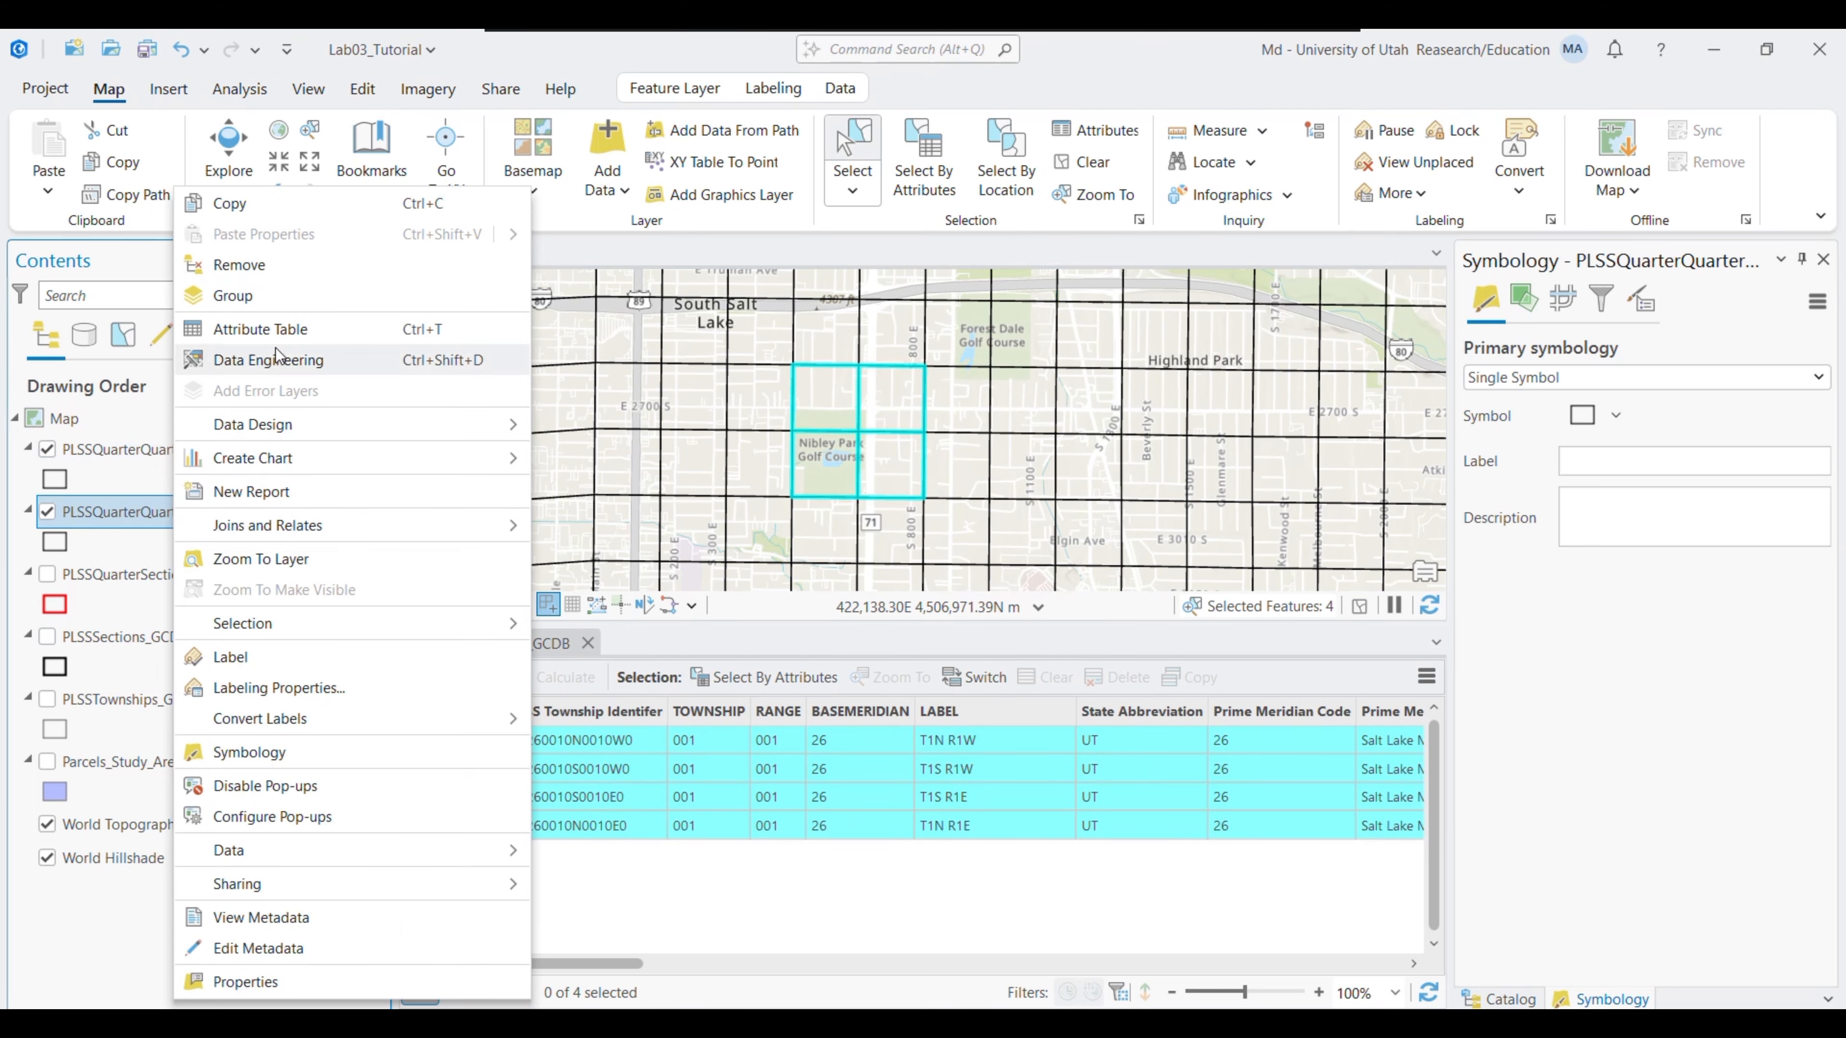
pyautogui.click(218, 323)
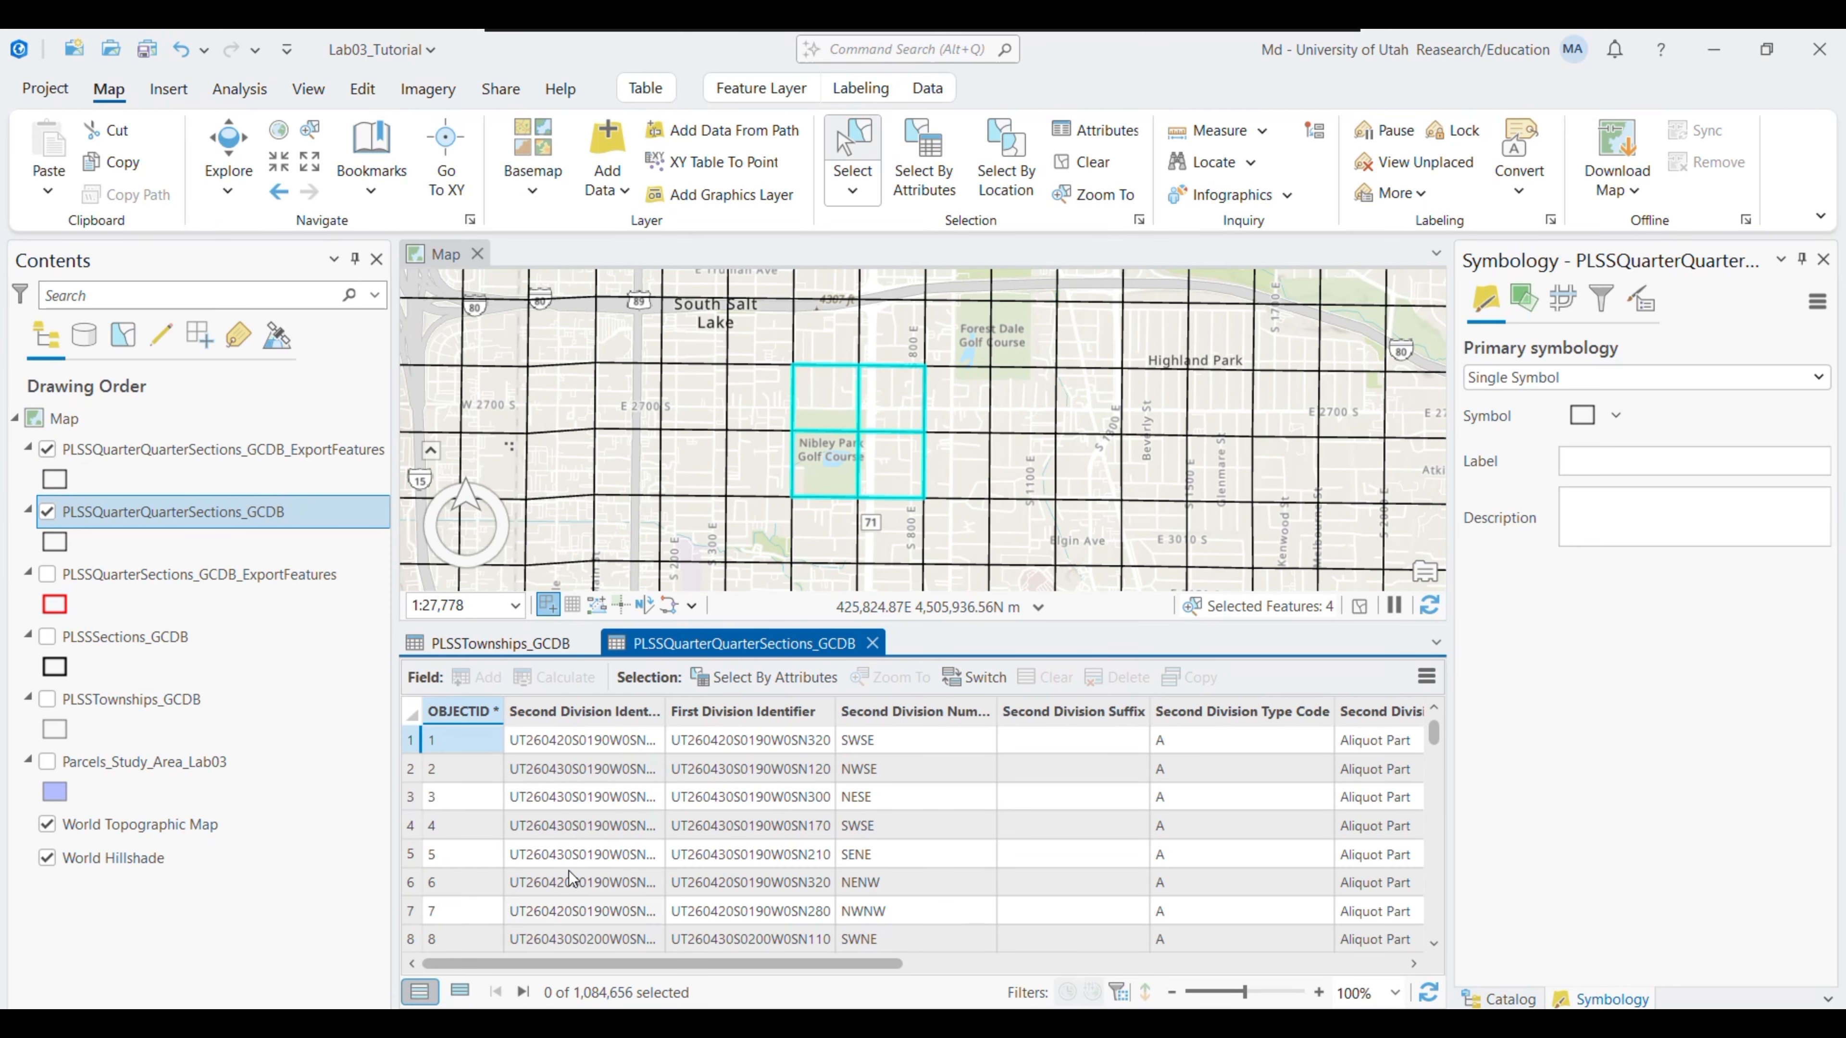
pyautogui.click(51, 451)
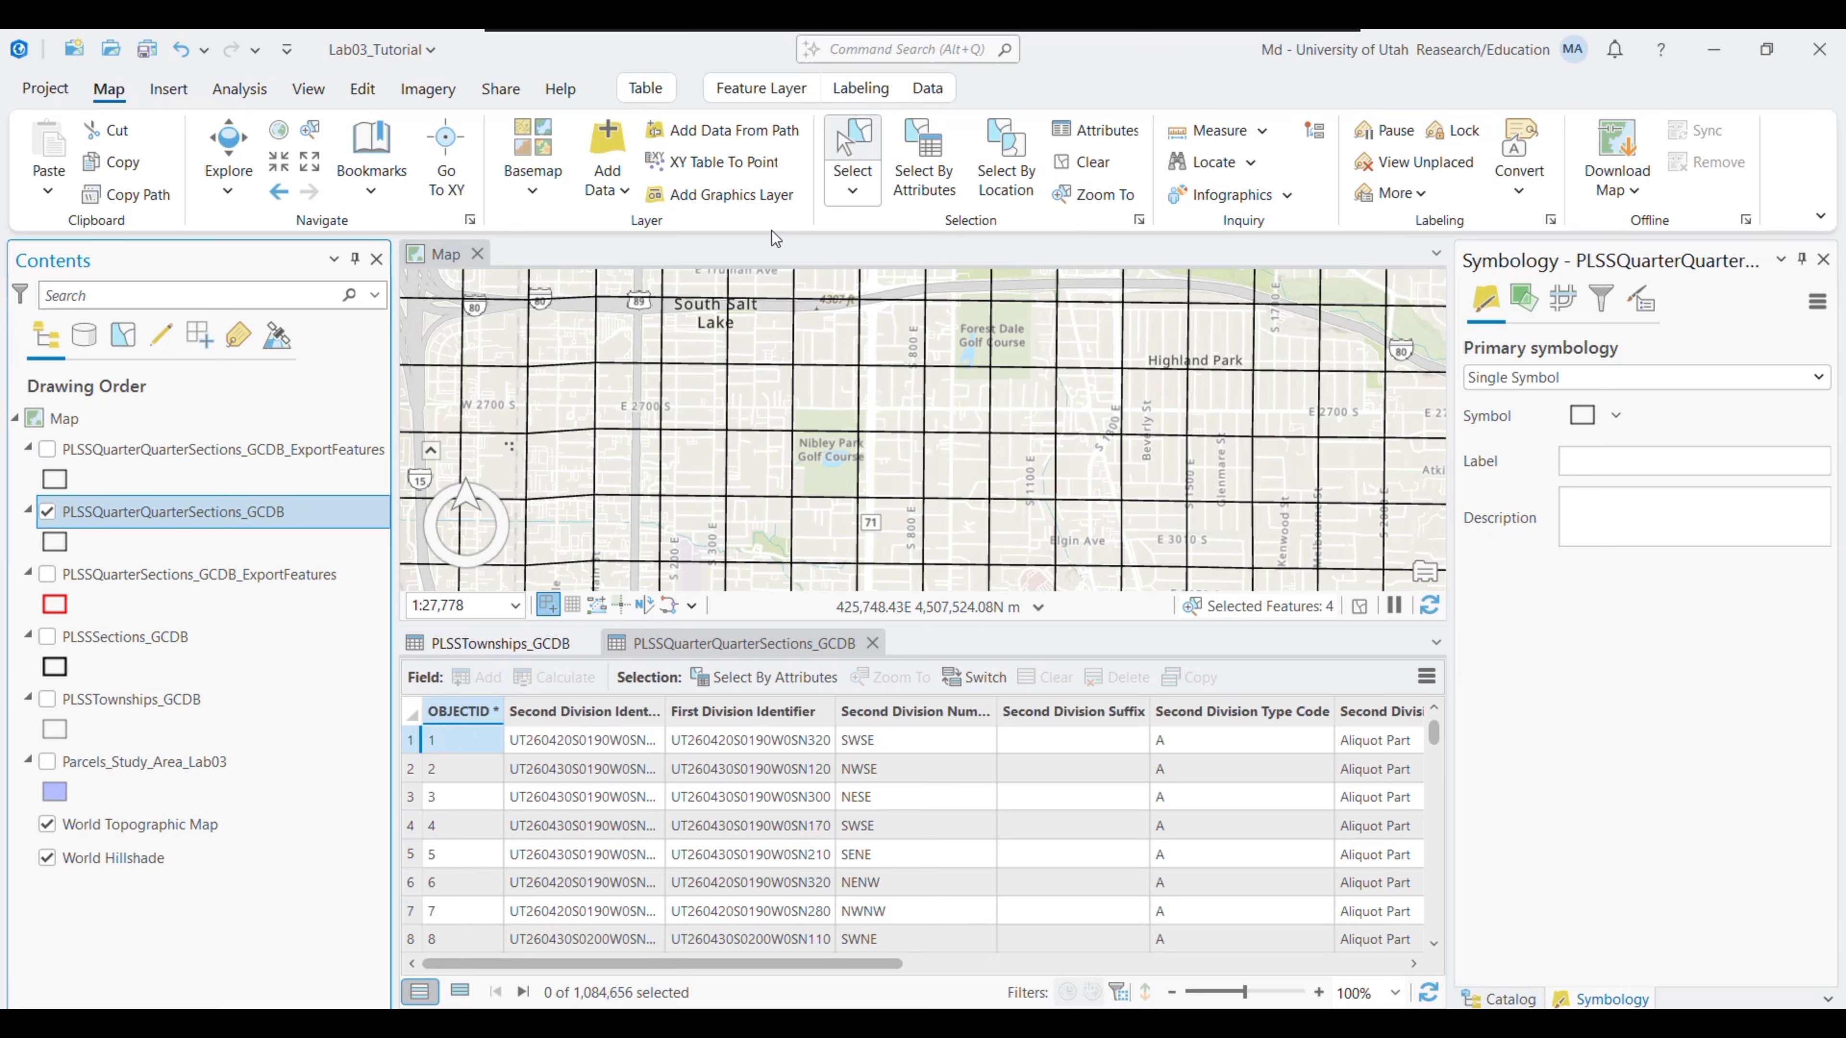
pyautogui.moveTo(825, 416); pyautogui.dragTo(887, 446)
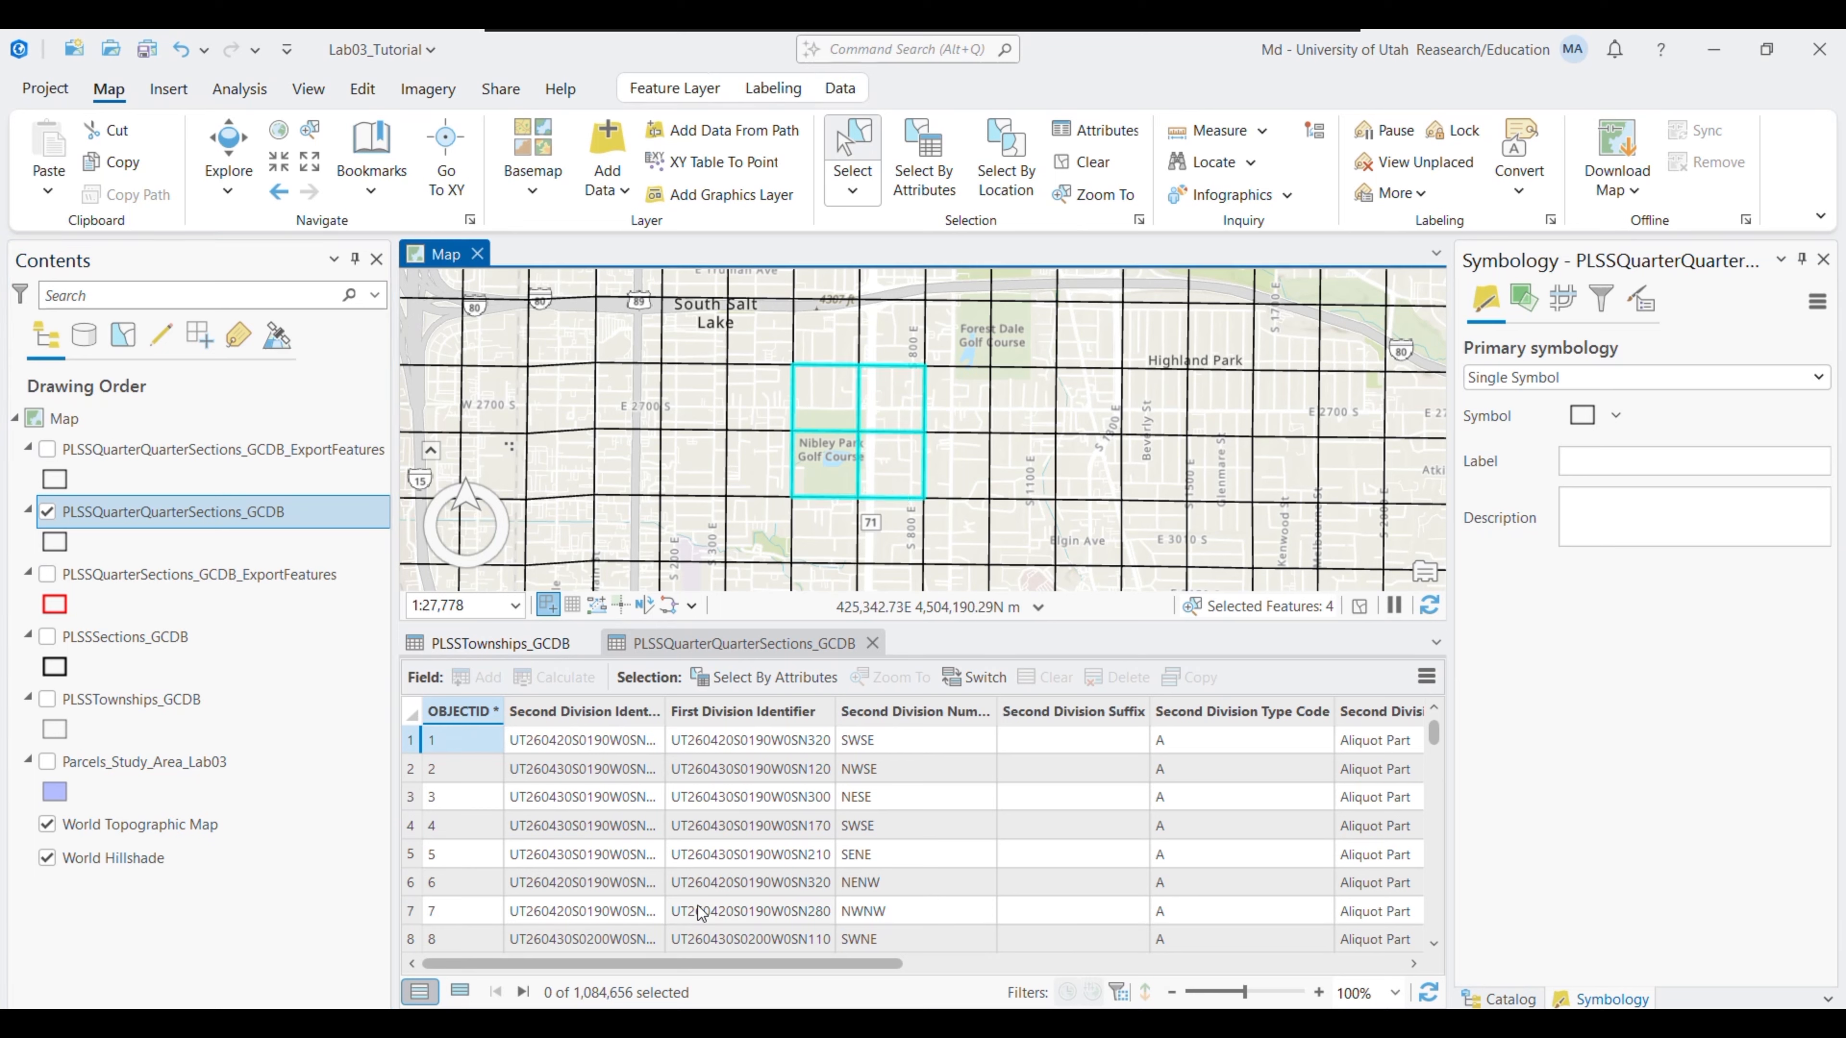
pyautogui.click(469, 993)
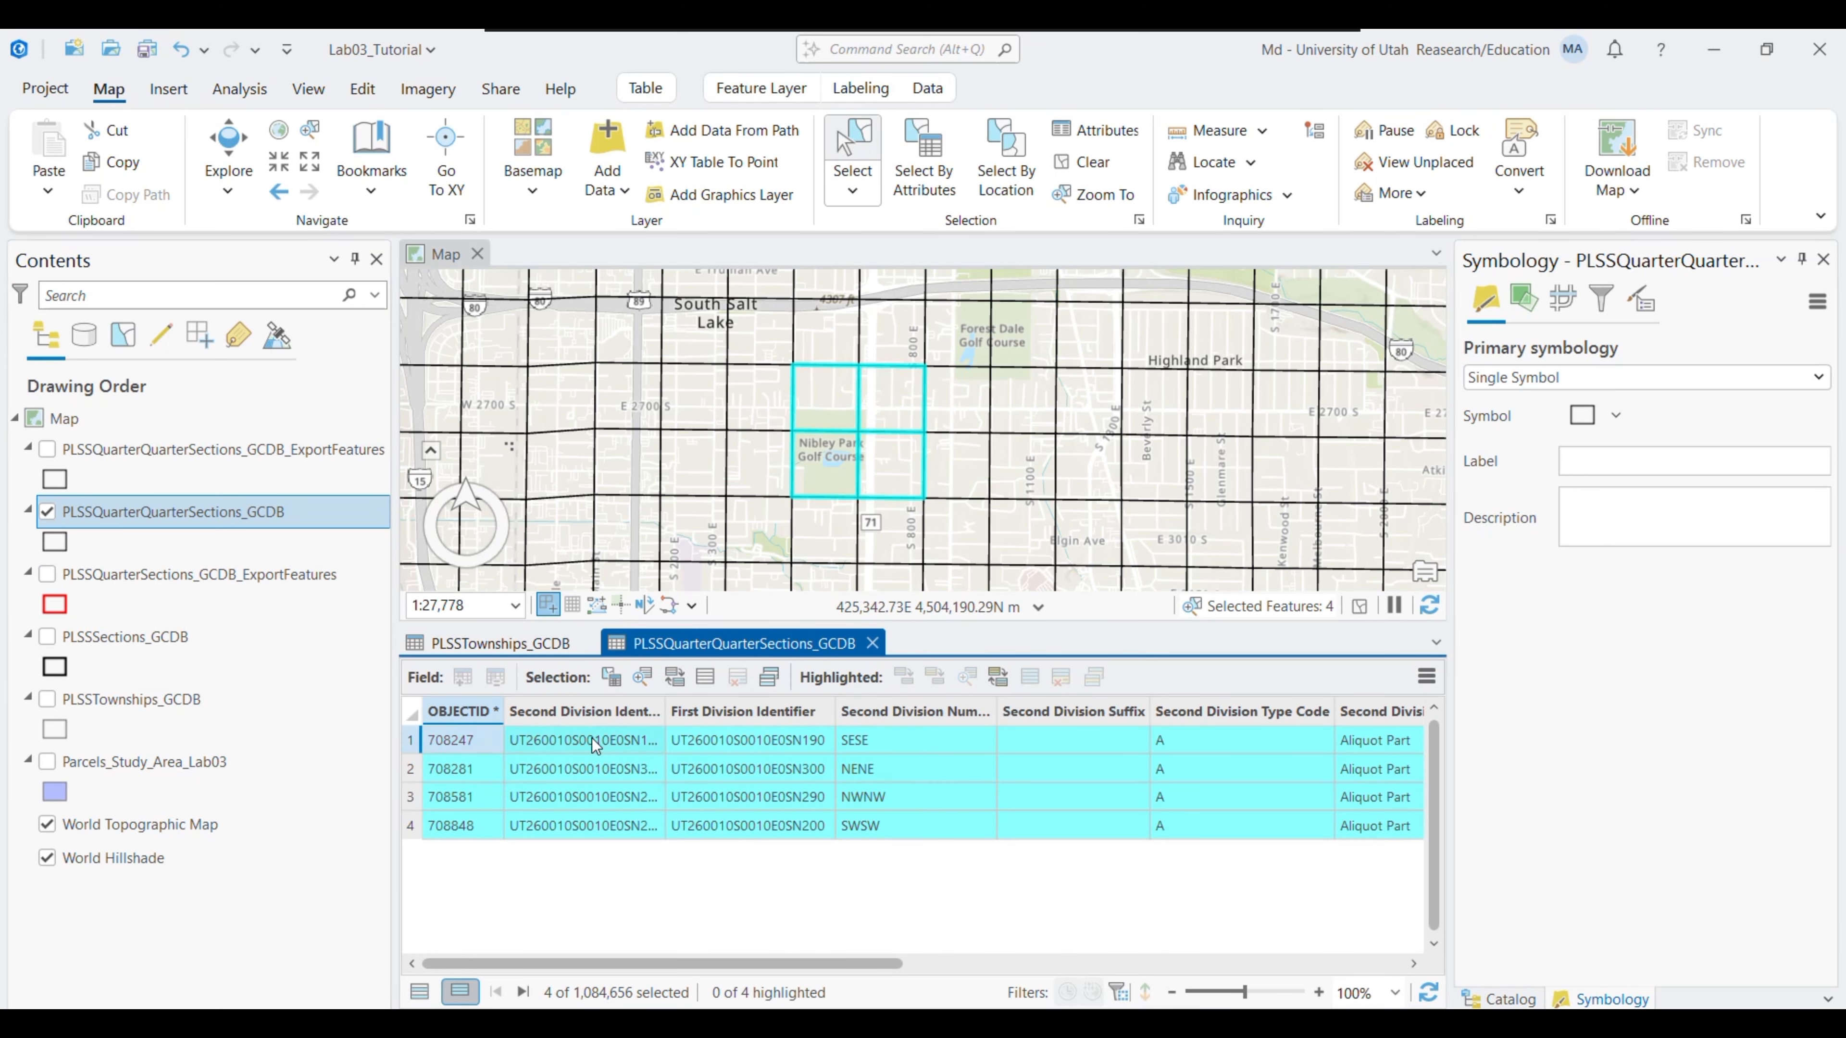
# Copy the SESE row's Second Division Identifier, UT260010S0010E0SN190ASESE, onto a new line below the existing list in the Word document NOTE
pyautogui.click(620, 742)
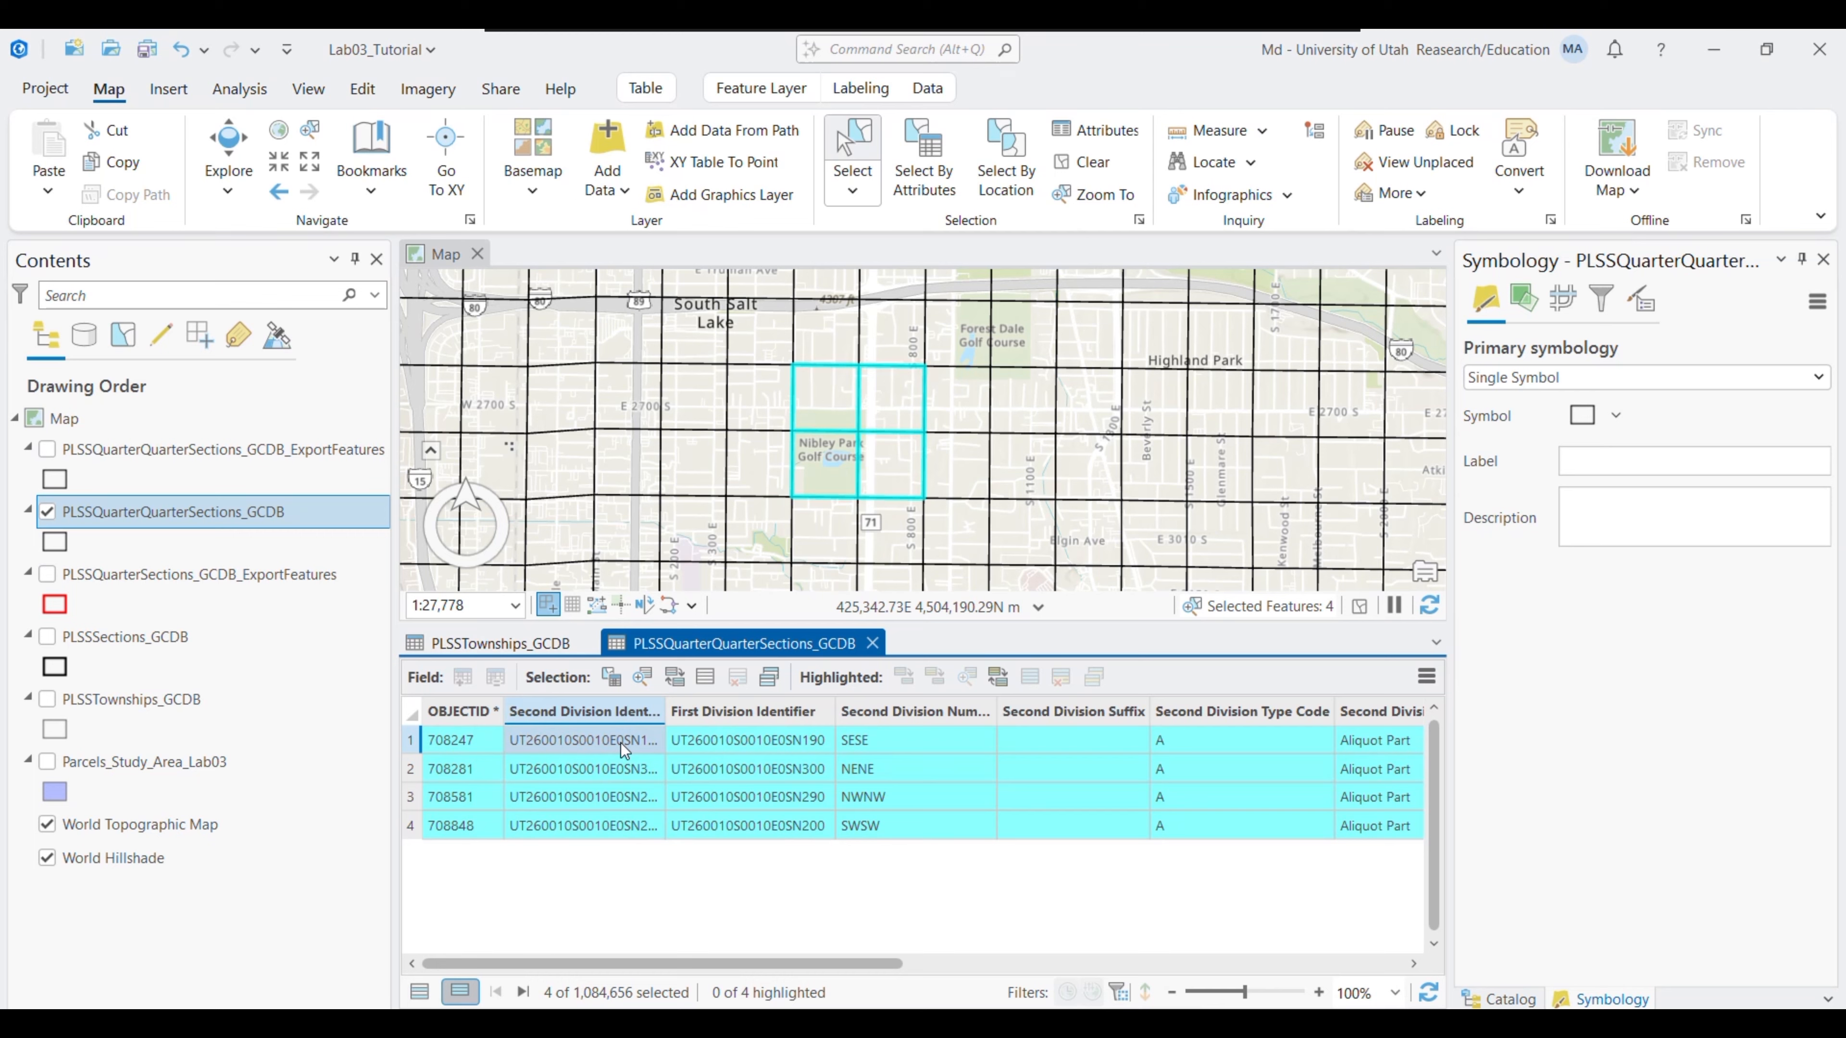
pyautogui.rightClick(620, 743)
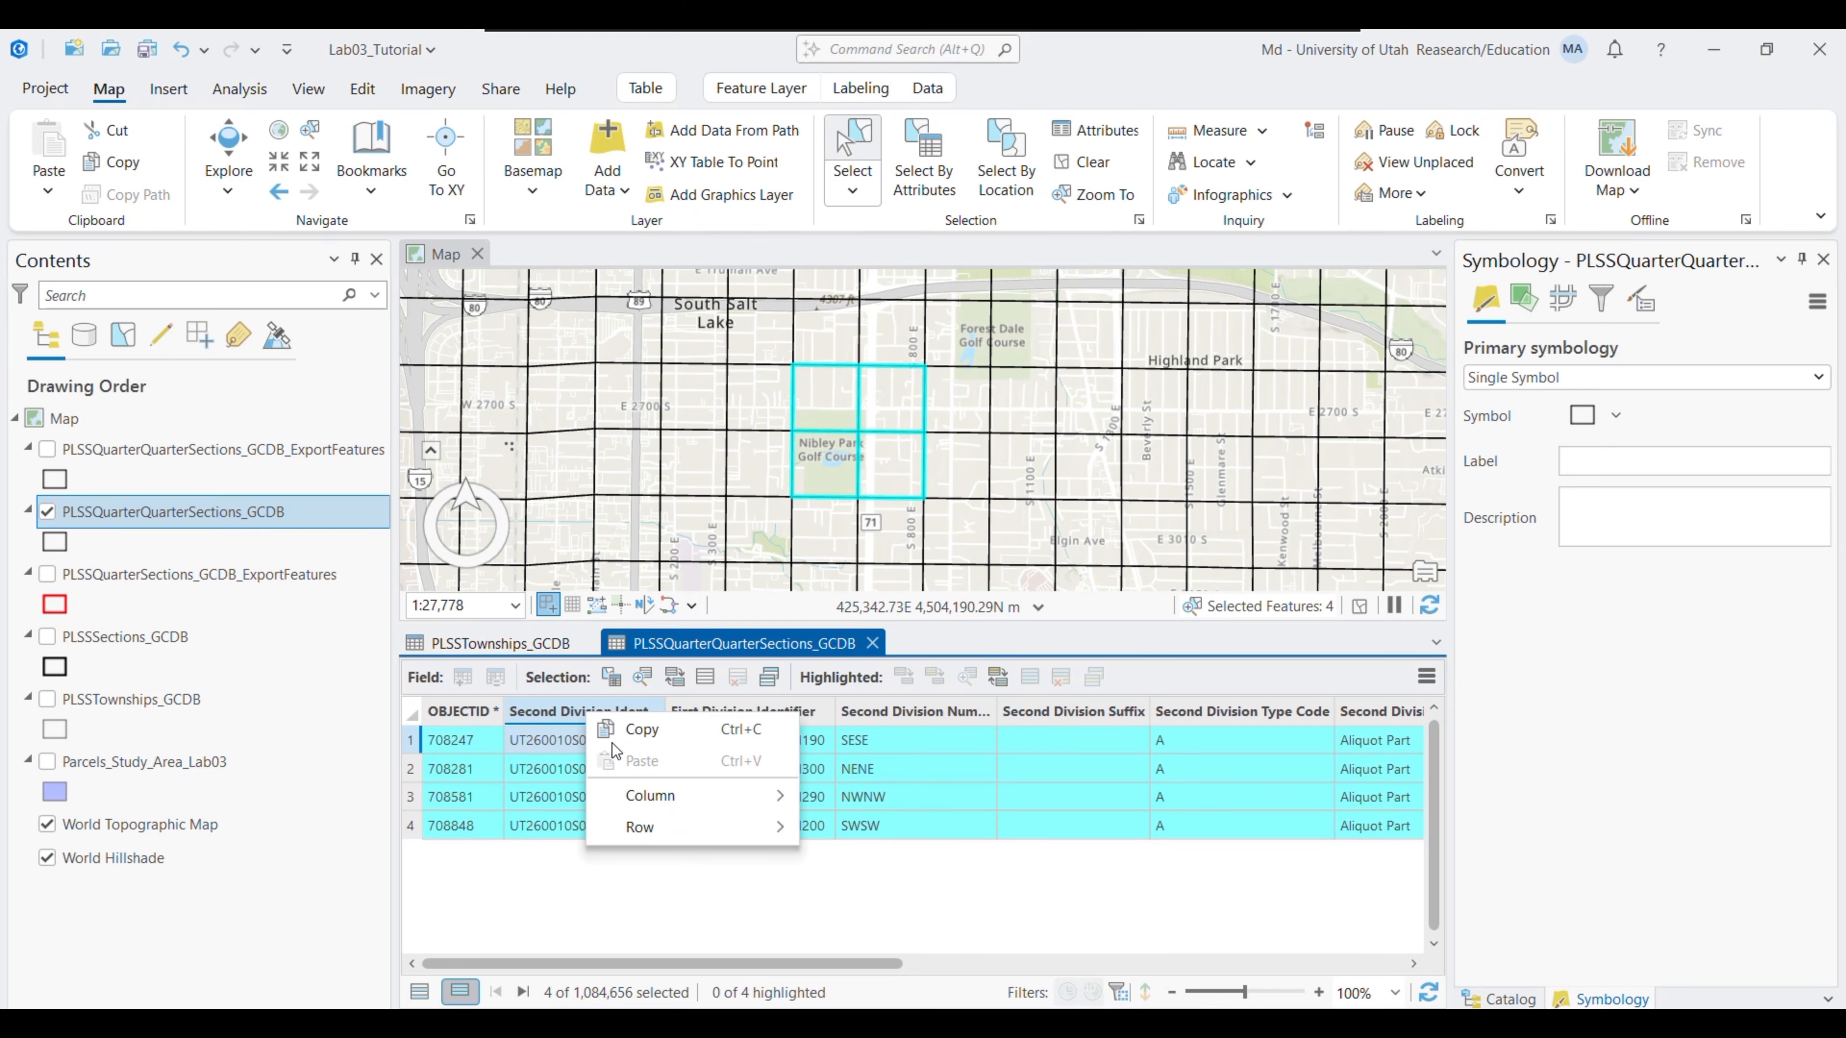
pyautogui.click(612, 739)
pyautogui.hotkey('alt', 'Tab')
pyautogui.click(720, 537)
pyautogui.press('Return')
pyautogui.press('Return')
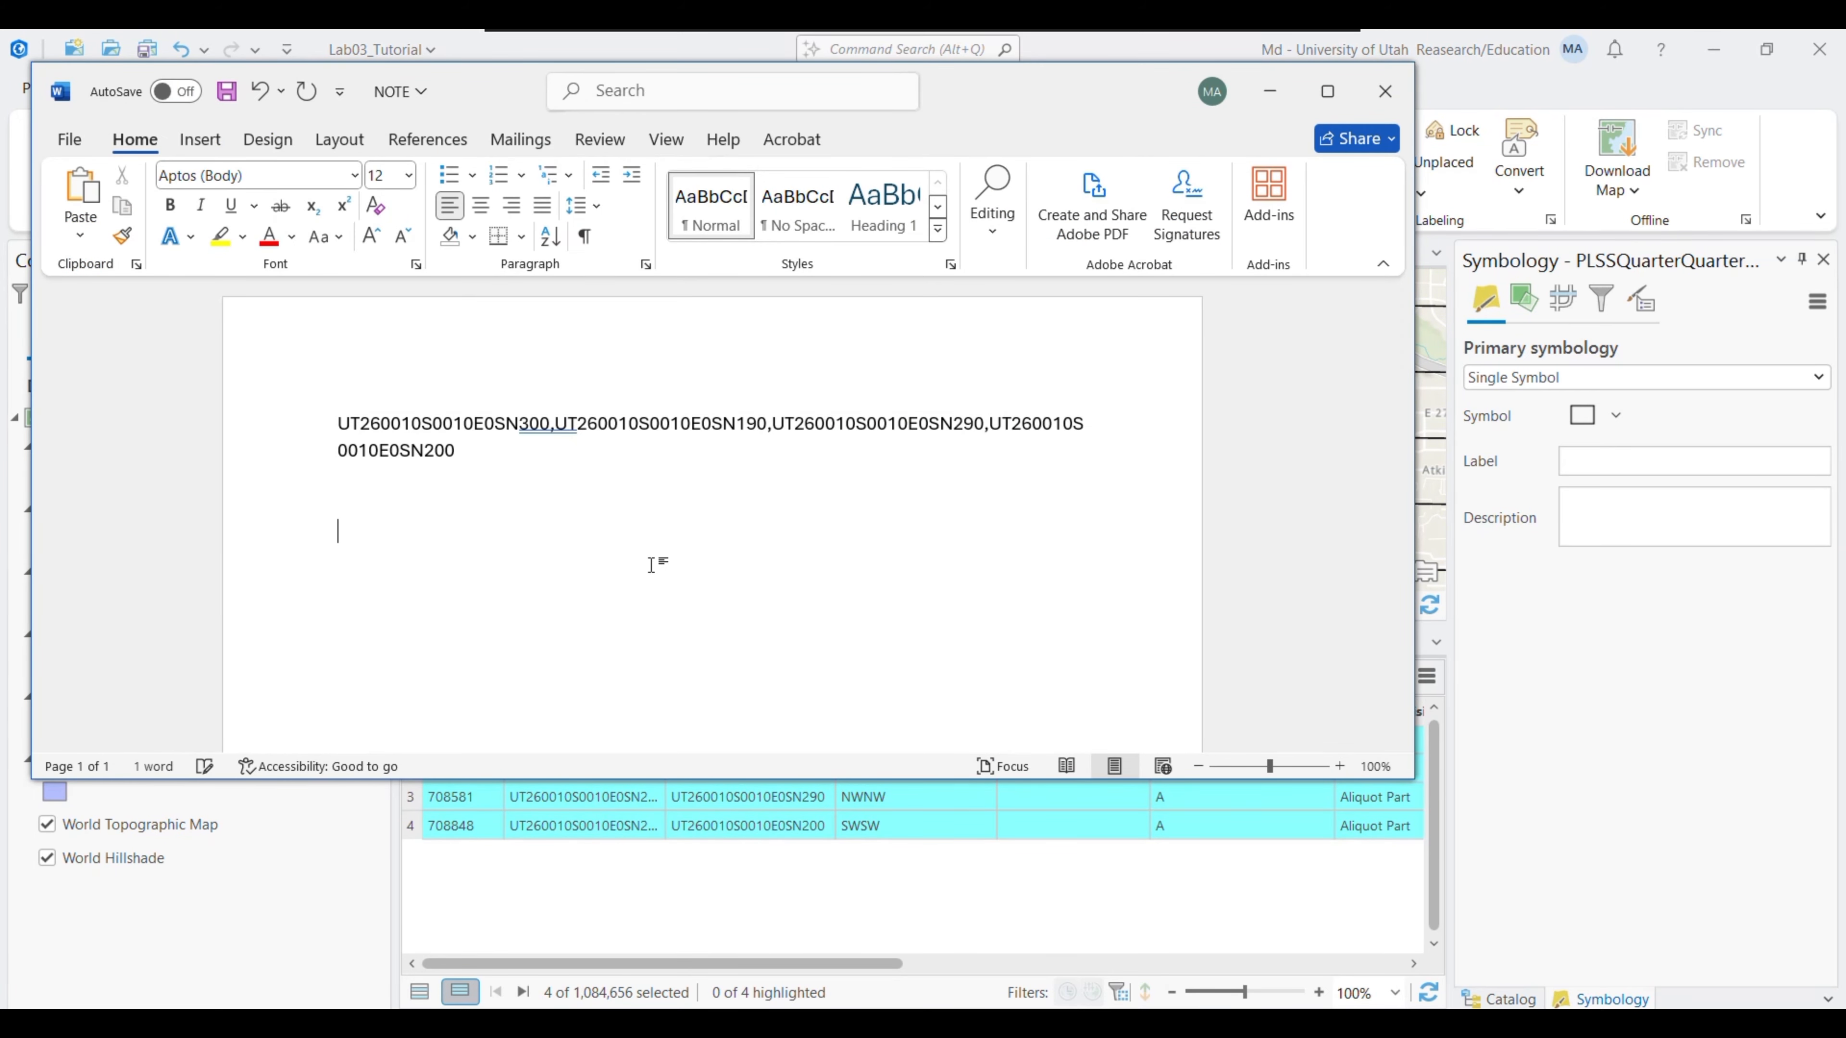
pyautogui.hotkey('ctrl', 'v')
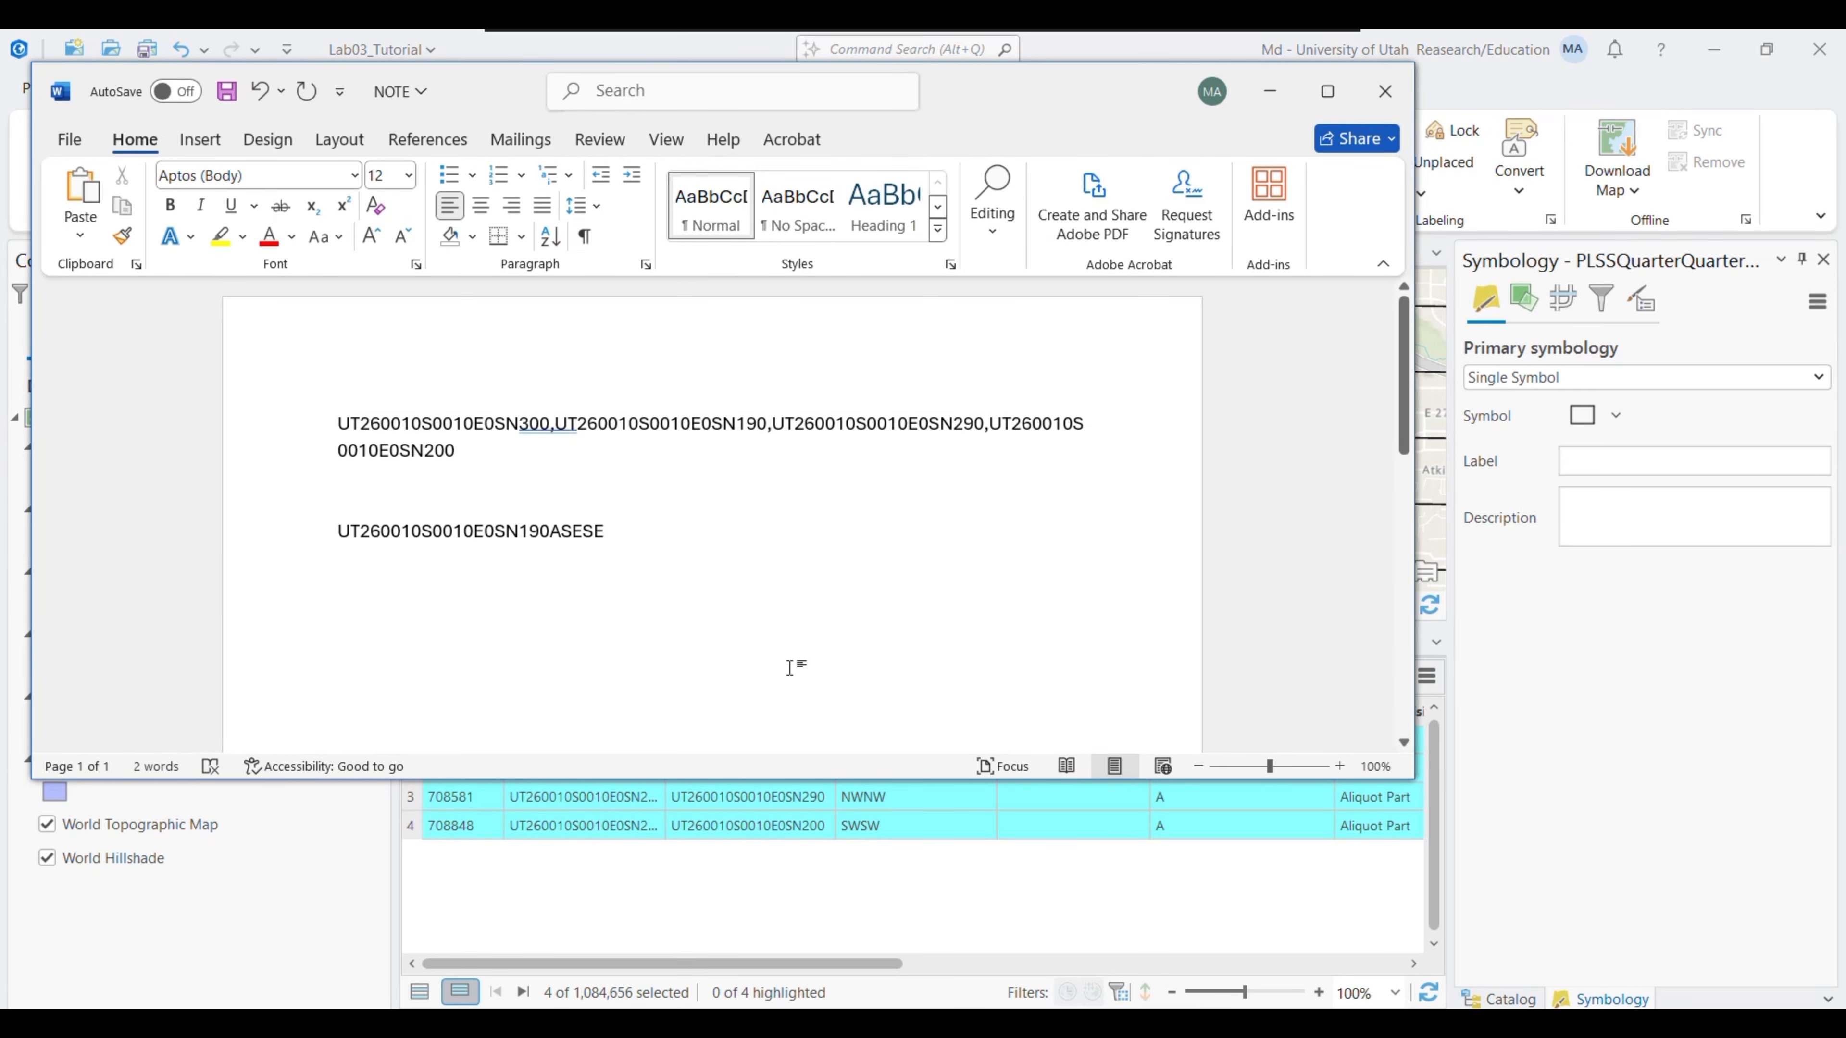
# Copy the NENE row's Second Division Identifier, UT260010S0010E0SN300ANENE, and append it to the new Word list after a comma
pyautogui.click(743, 903)
pyautogui.click(552, 771)
pyautogui.rightClick(553, 771)
pyautogui.click(561, 760)
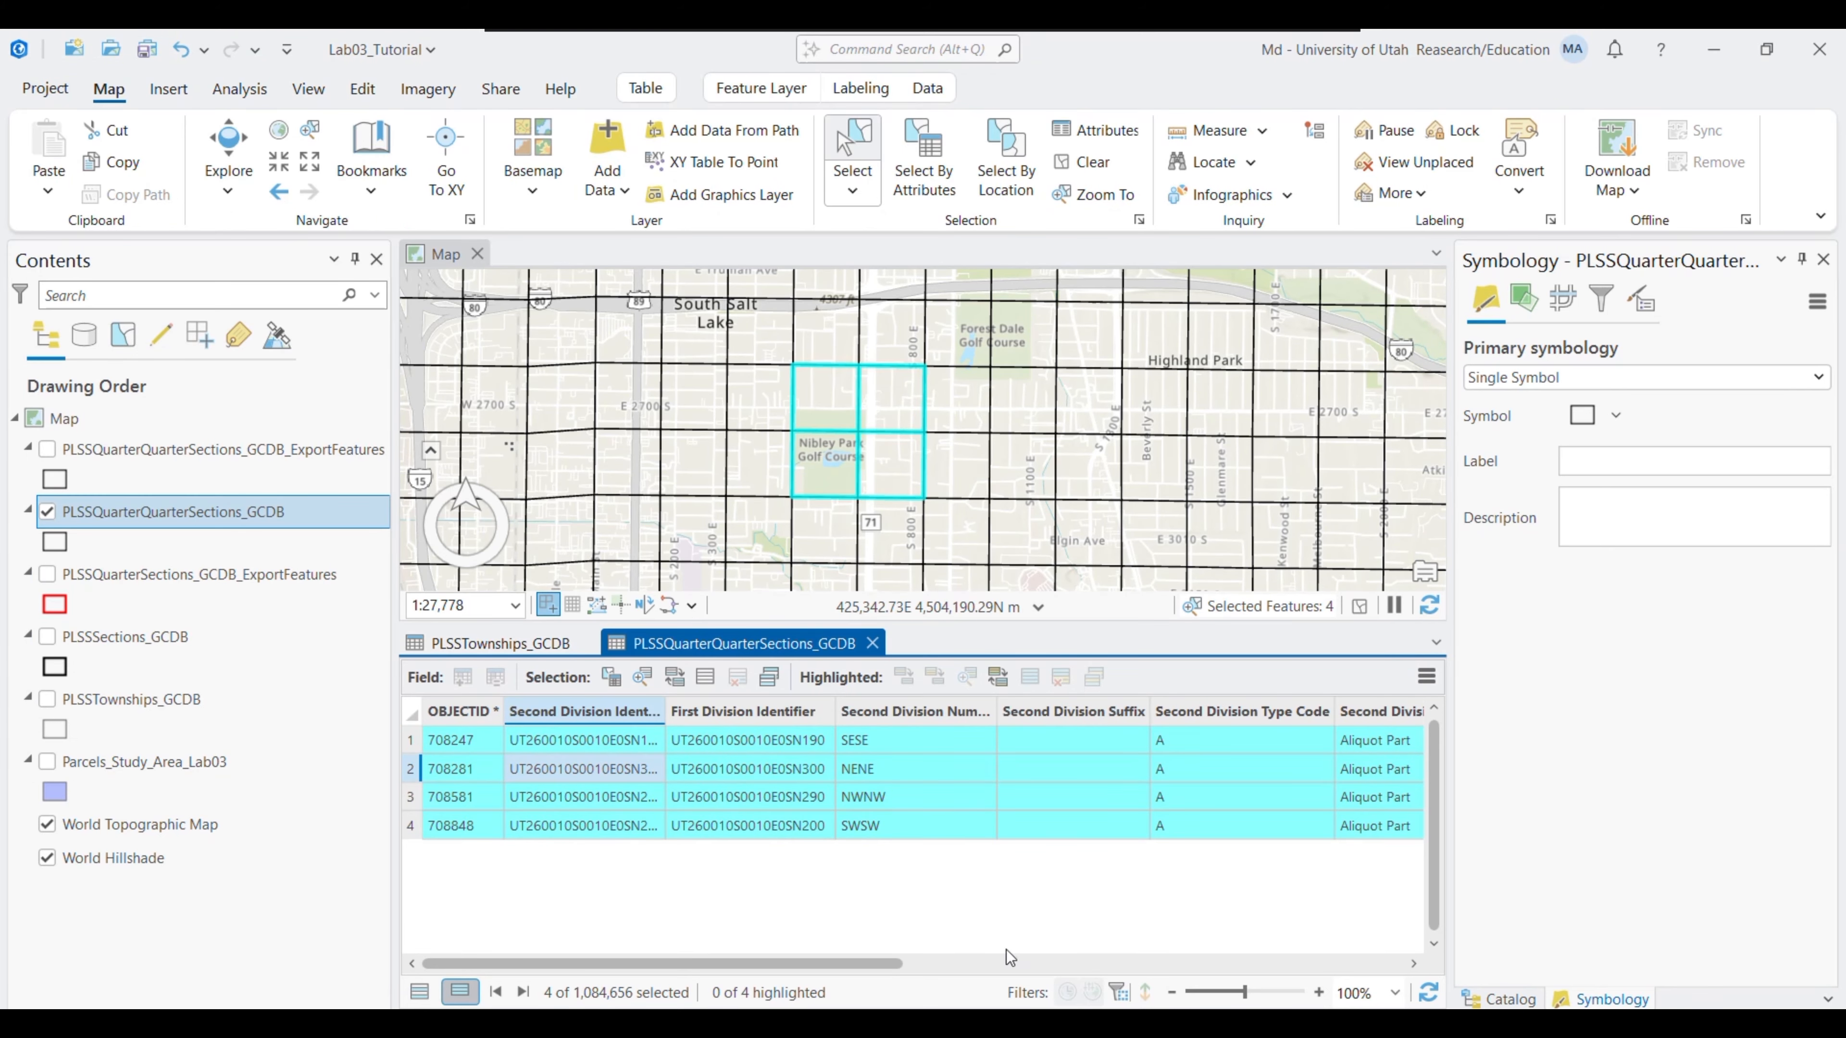
pyautogui.click(967, 1019)
pyautogui.write(',')
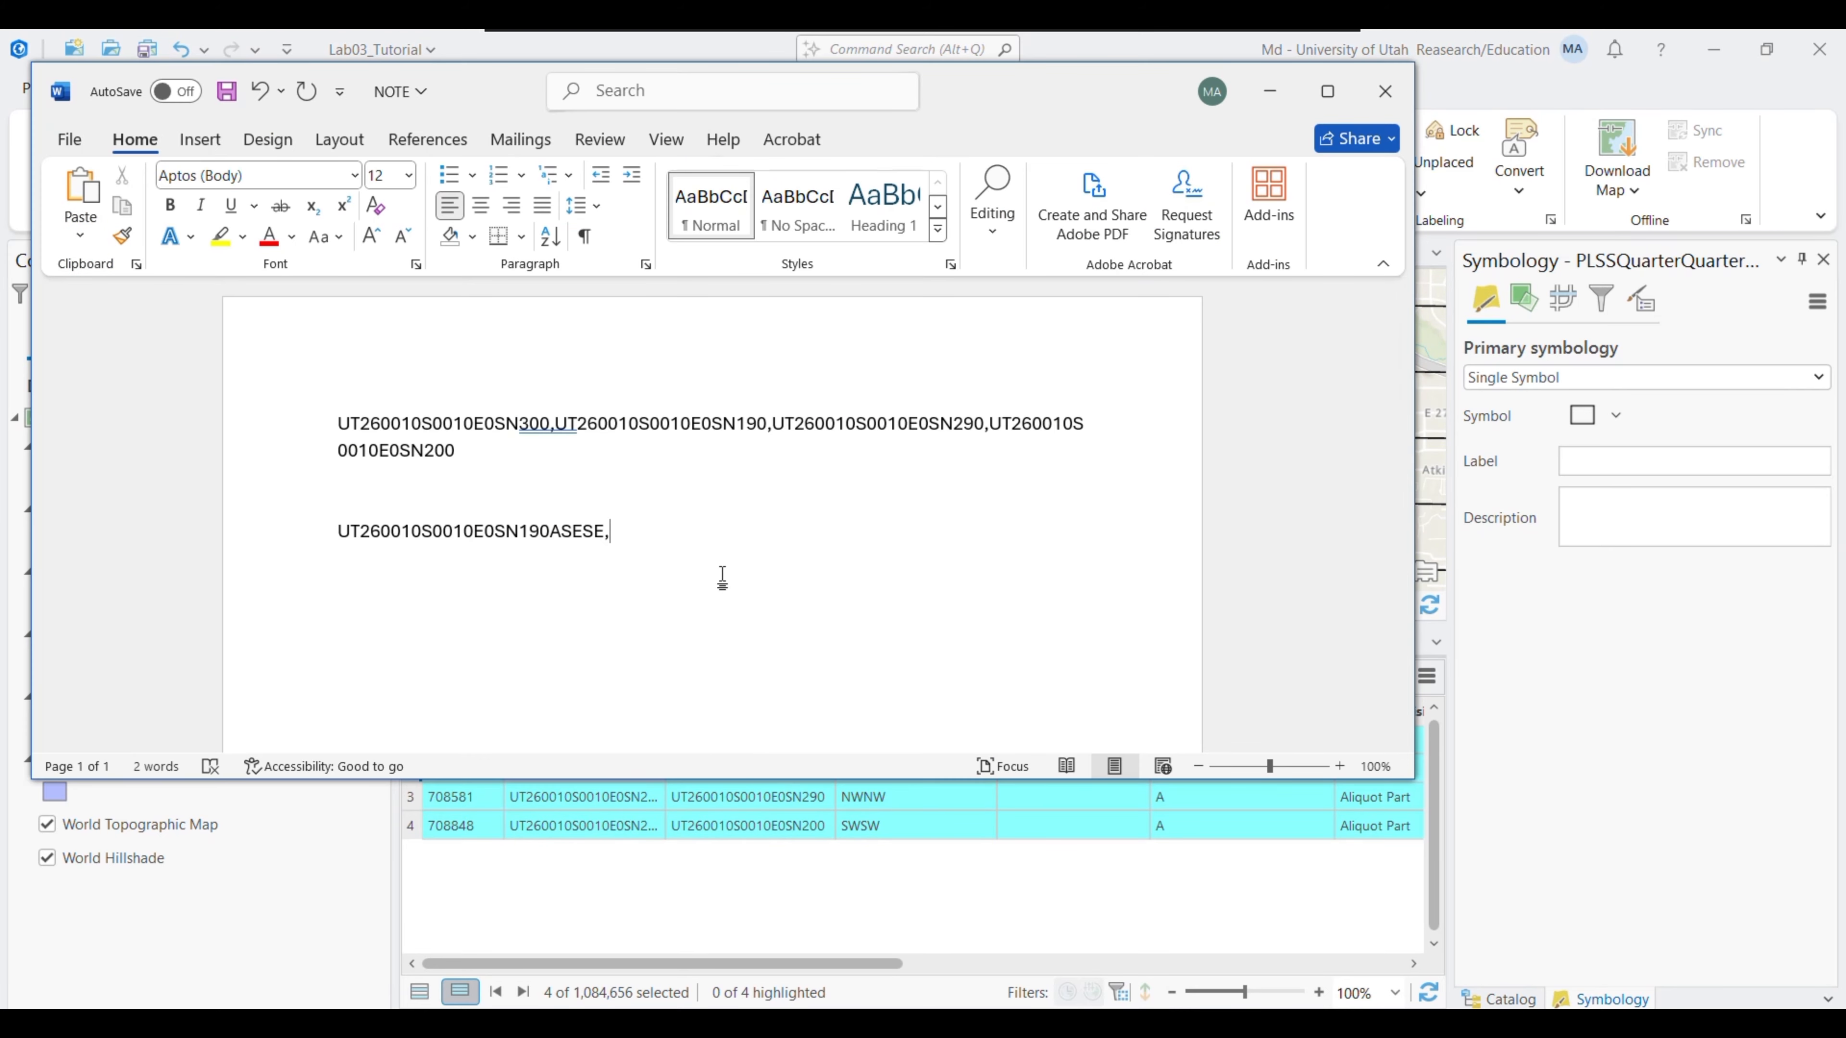
pyautogui.hotkey('ctrl', 'v')
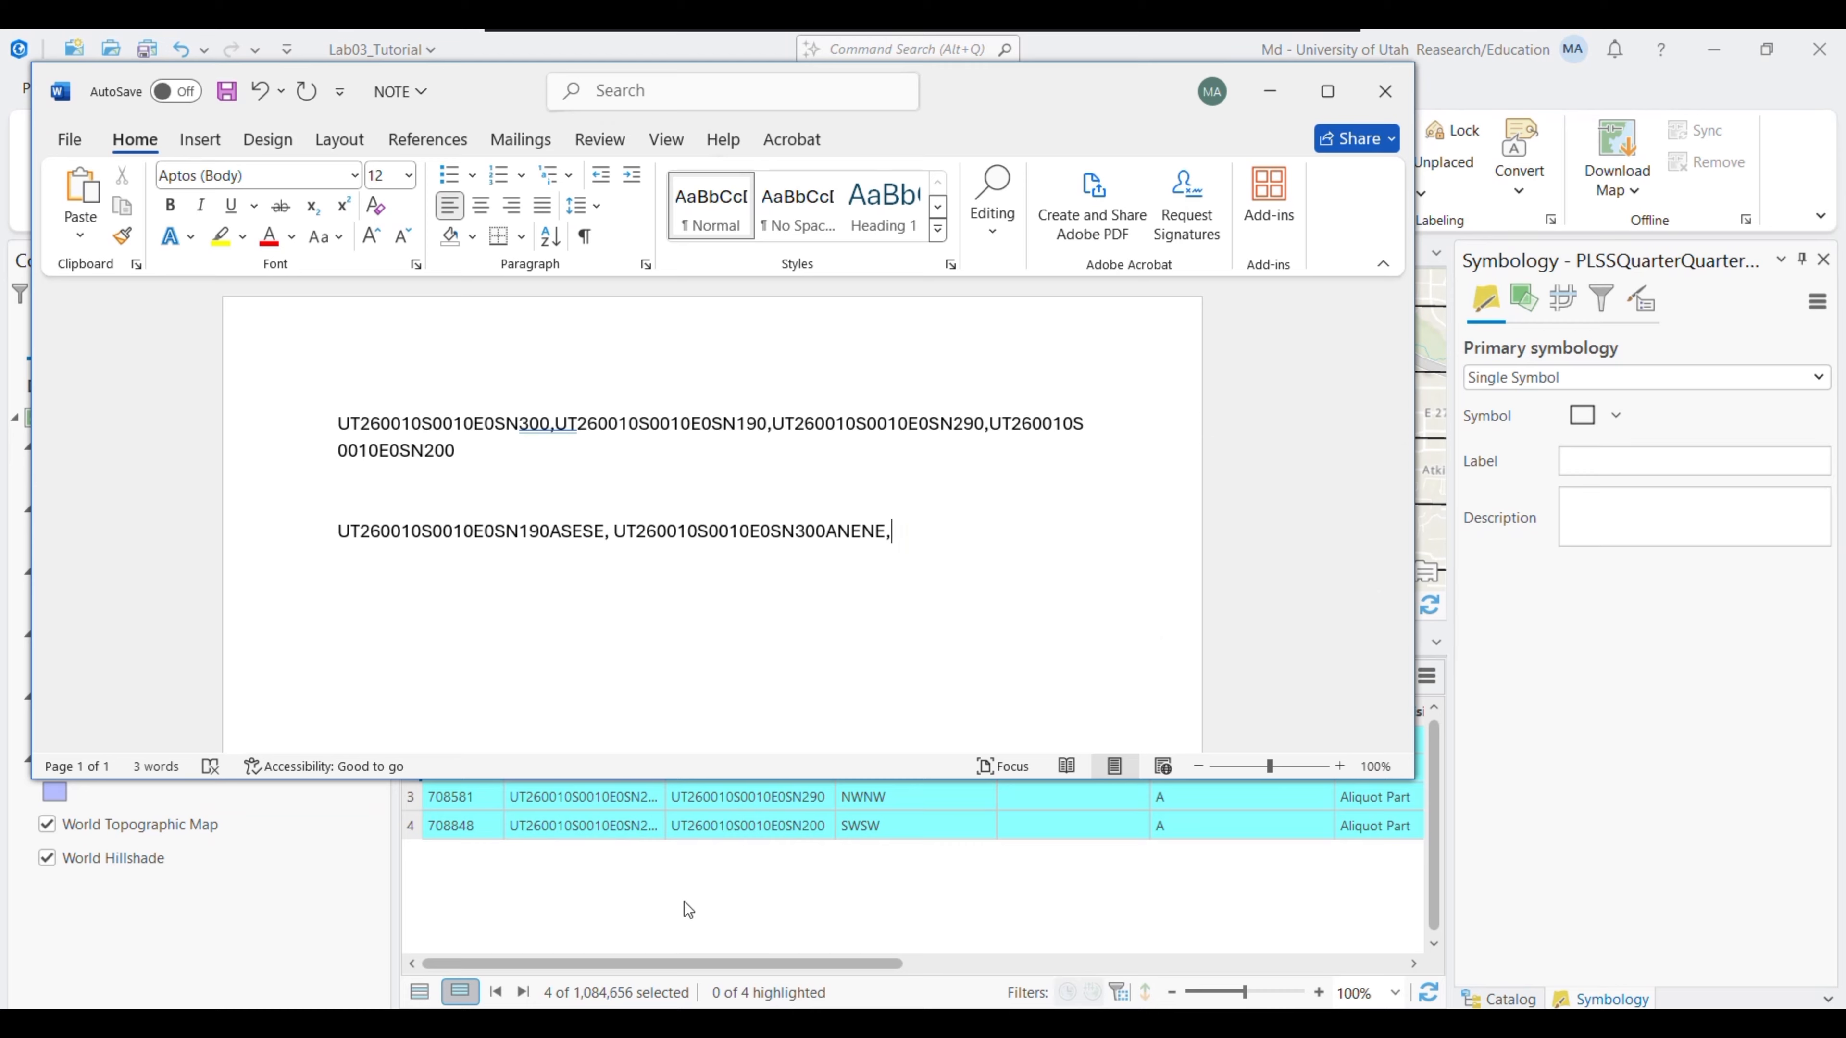
# Copy the NWNW record's second division identifier into the Word note, adding UT260010S0010E0SN290ANWNW and a comma to the second list
pyautogui.click(684, 901)
pyautogui.rightClick(605, 786)
pyautogui.click(635, 773)
pyautogui.hotkey('alt', 'Tab')
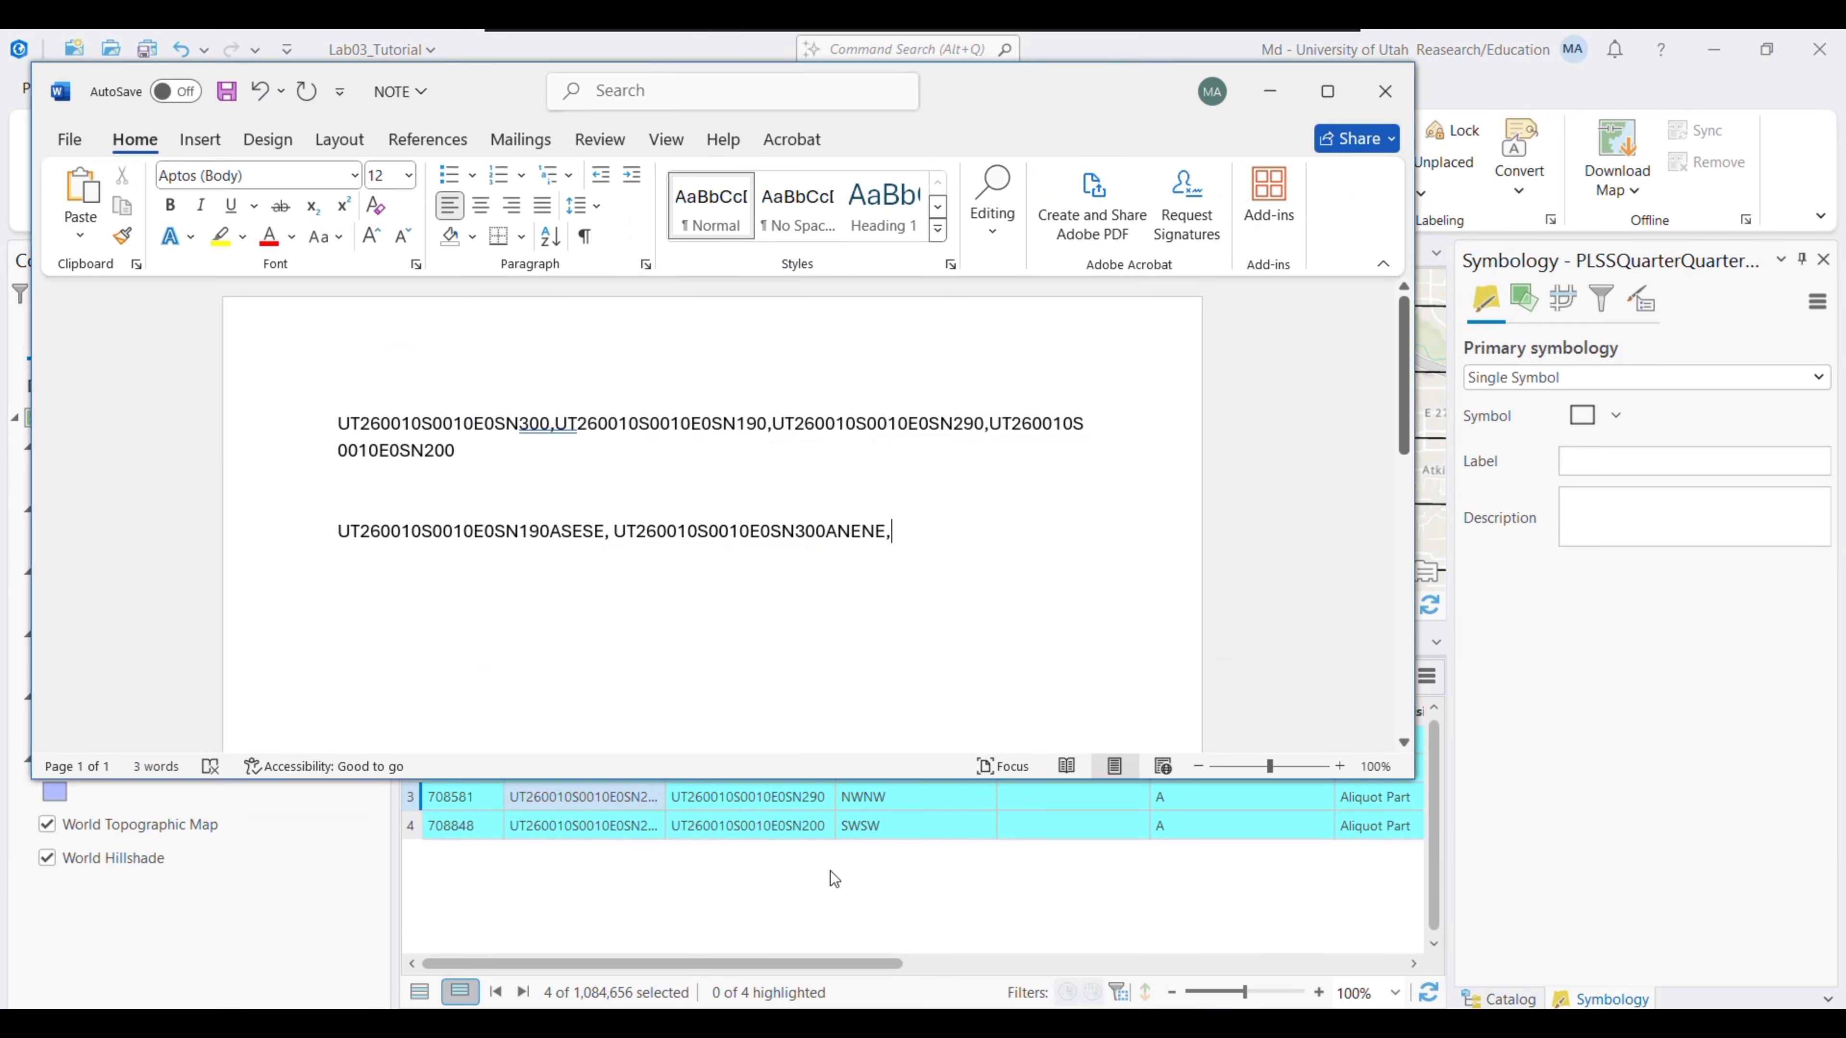
pyautogui.hotkey('ctrl', 'v')
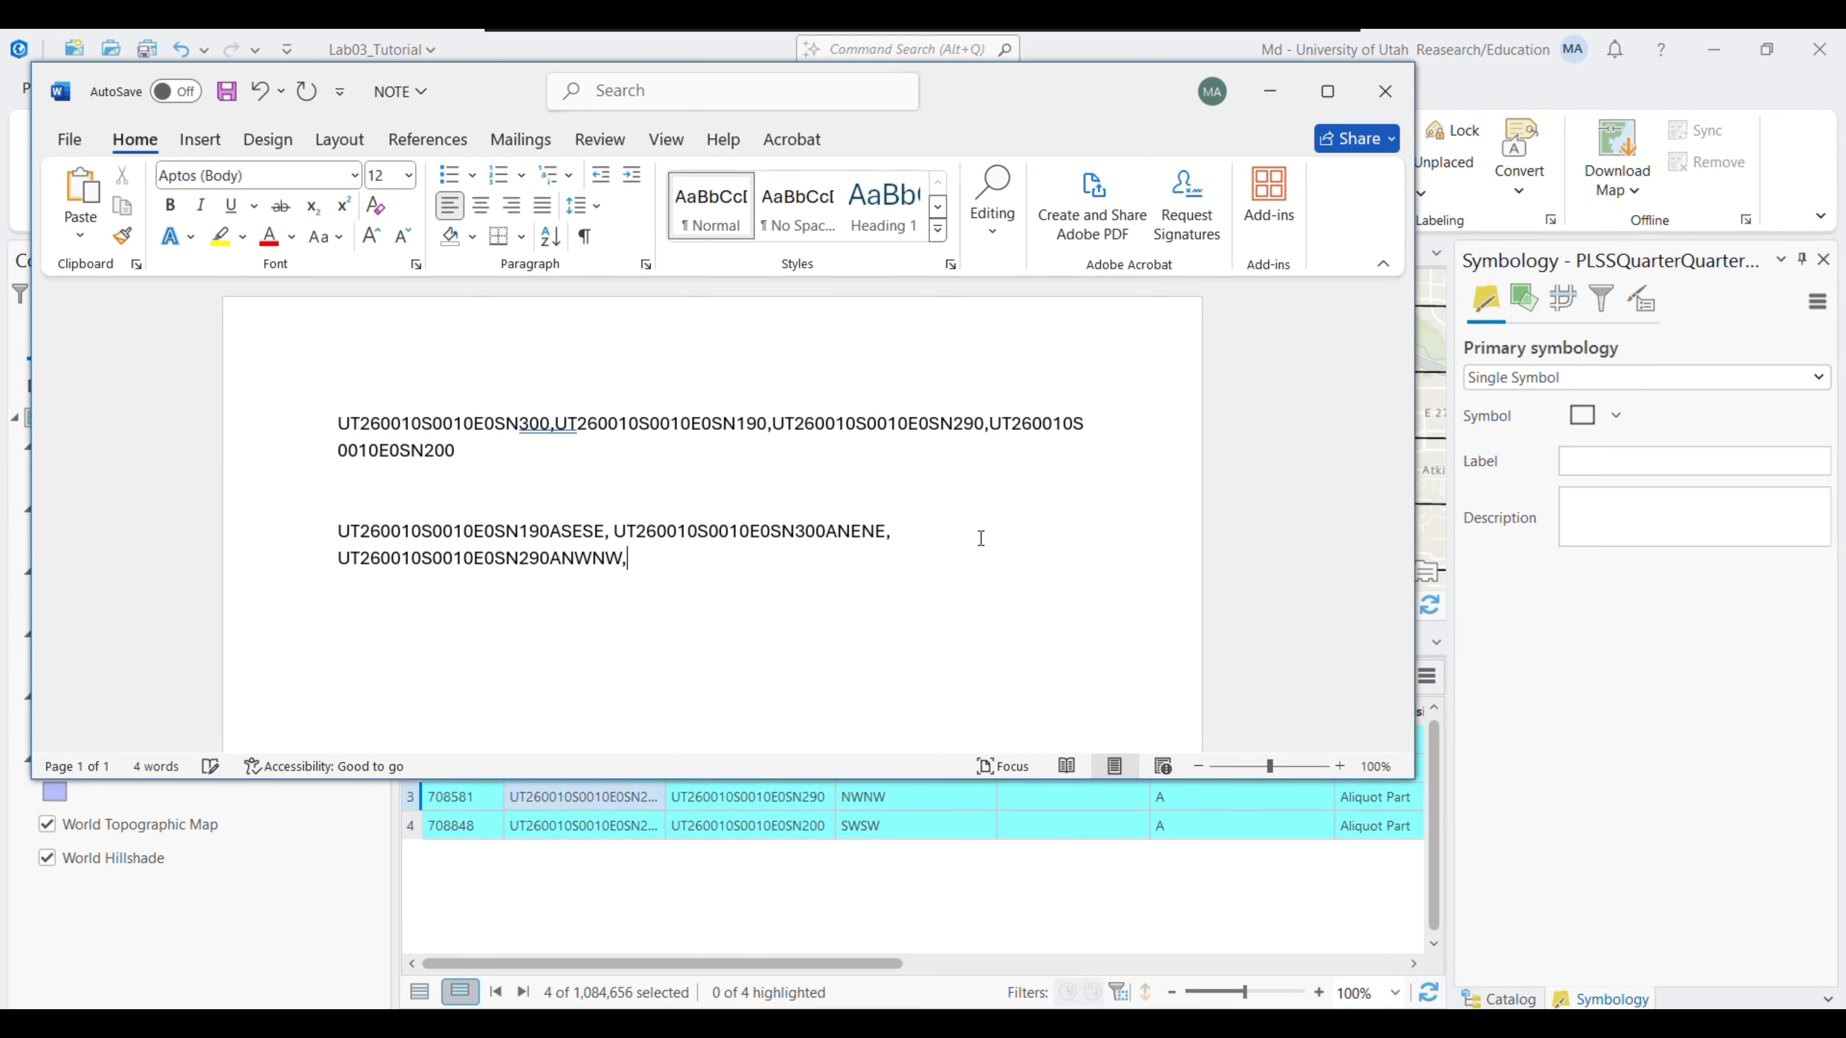
# Append the SWSW record's second division identifier, UT260010S0010E0SN200ASWSW, to the end of the second list in the Word note
pyautogui.click(585, 858)
pyautogui.rightClick(587, 829)
pyautogui.hotkey('alt', 'Tab')
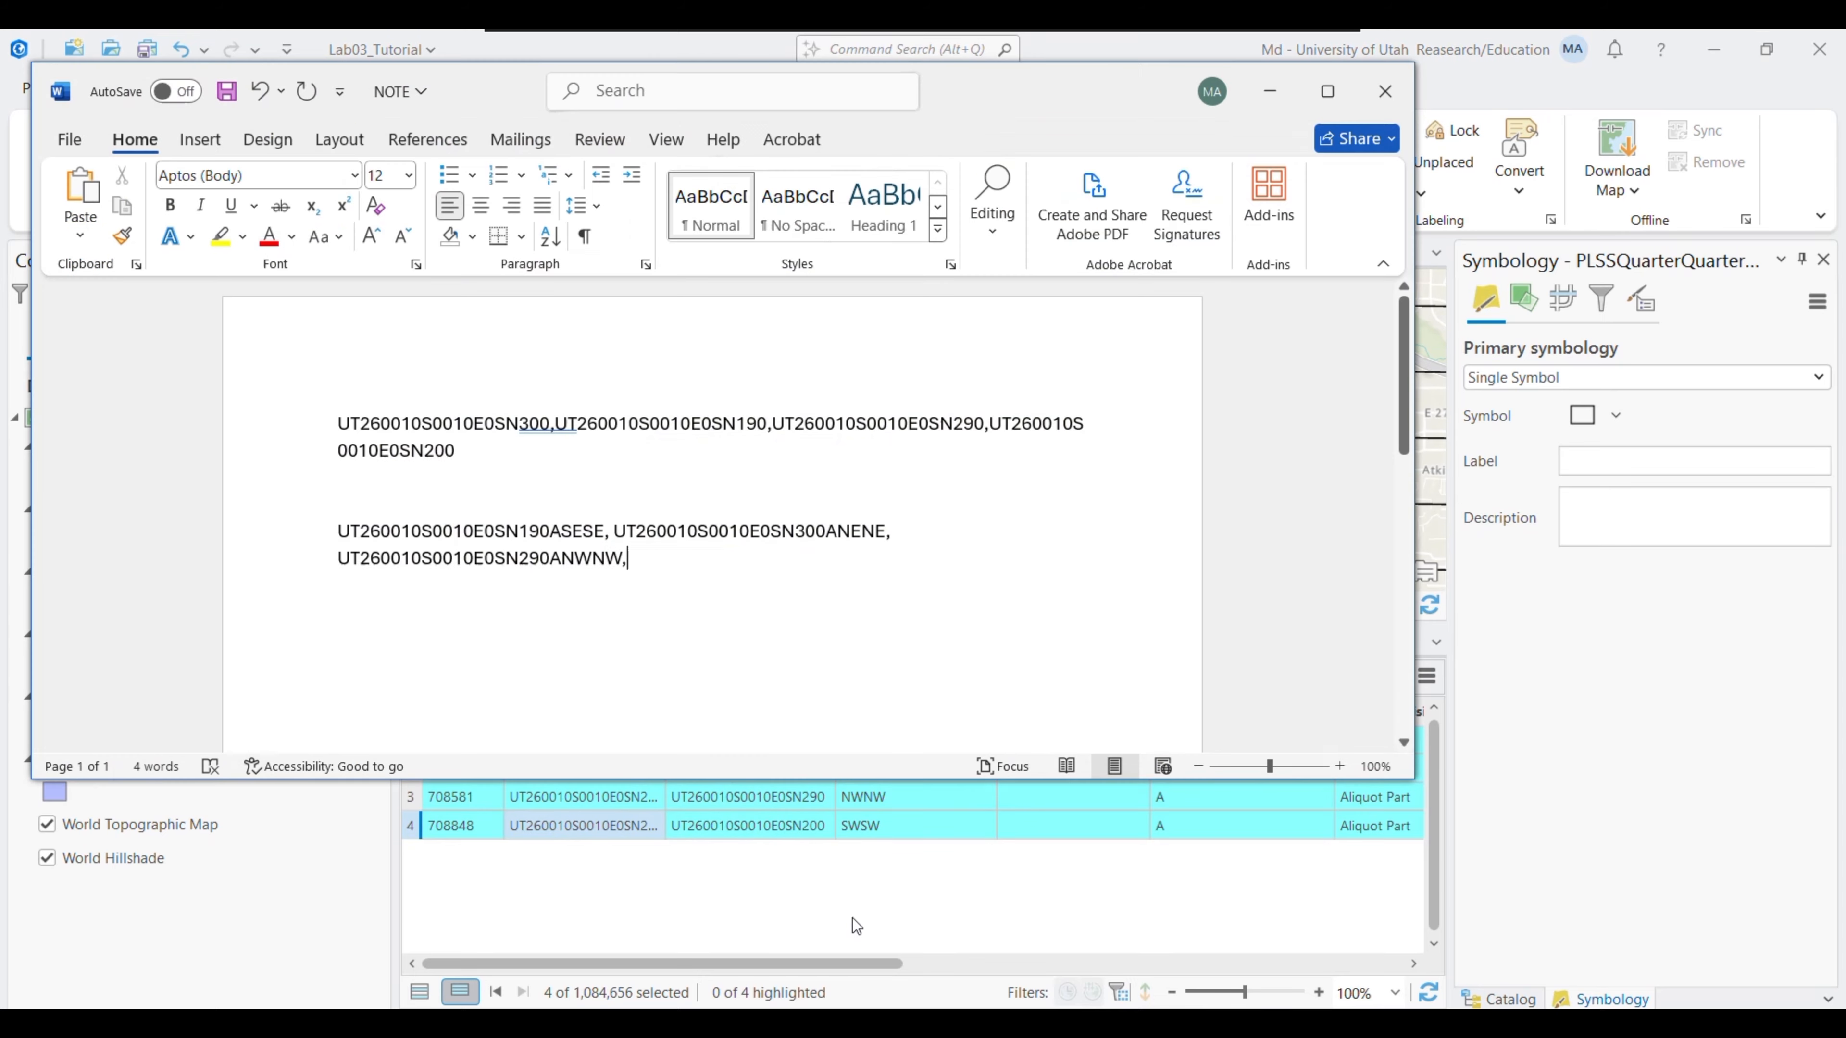
pyautogui.hotkey('ctrl', 'v')
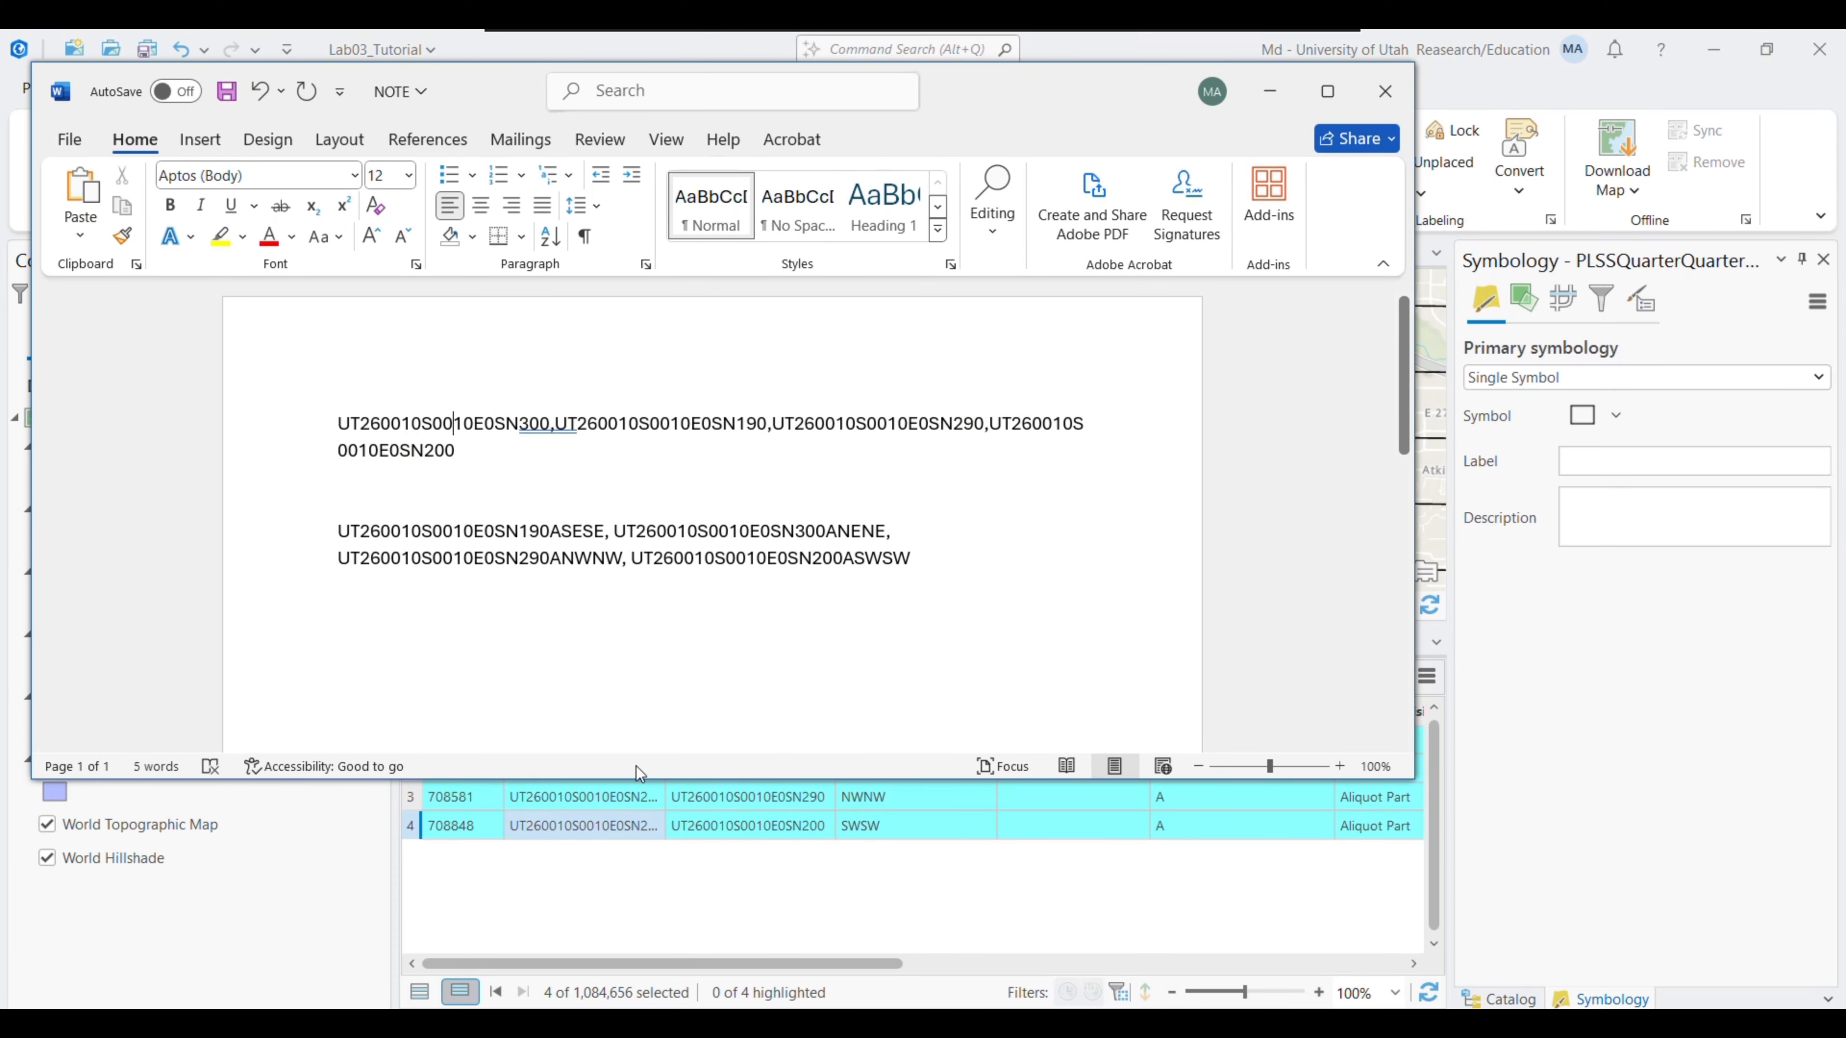
# Compare the quarter-quarter suffixes of the identifiers in the Word note with the legal descriptions listed in the Lab 3 PDF
pyautogui.hotkey('alt', 'Tab')
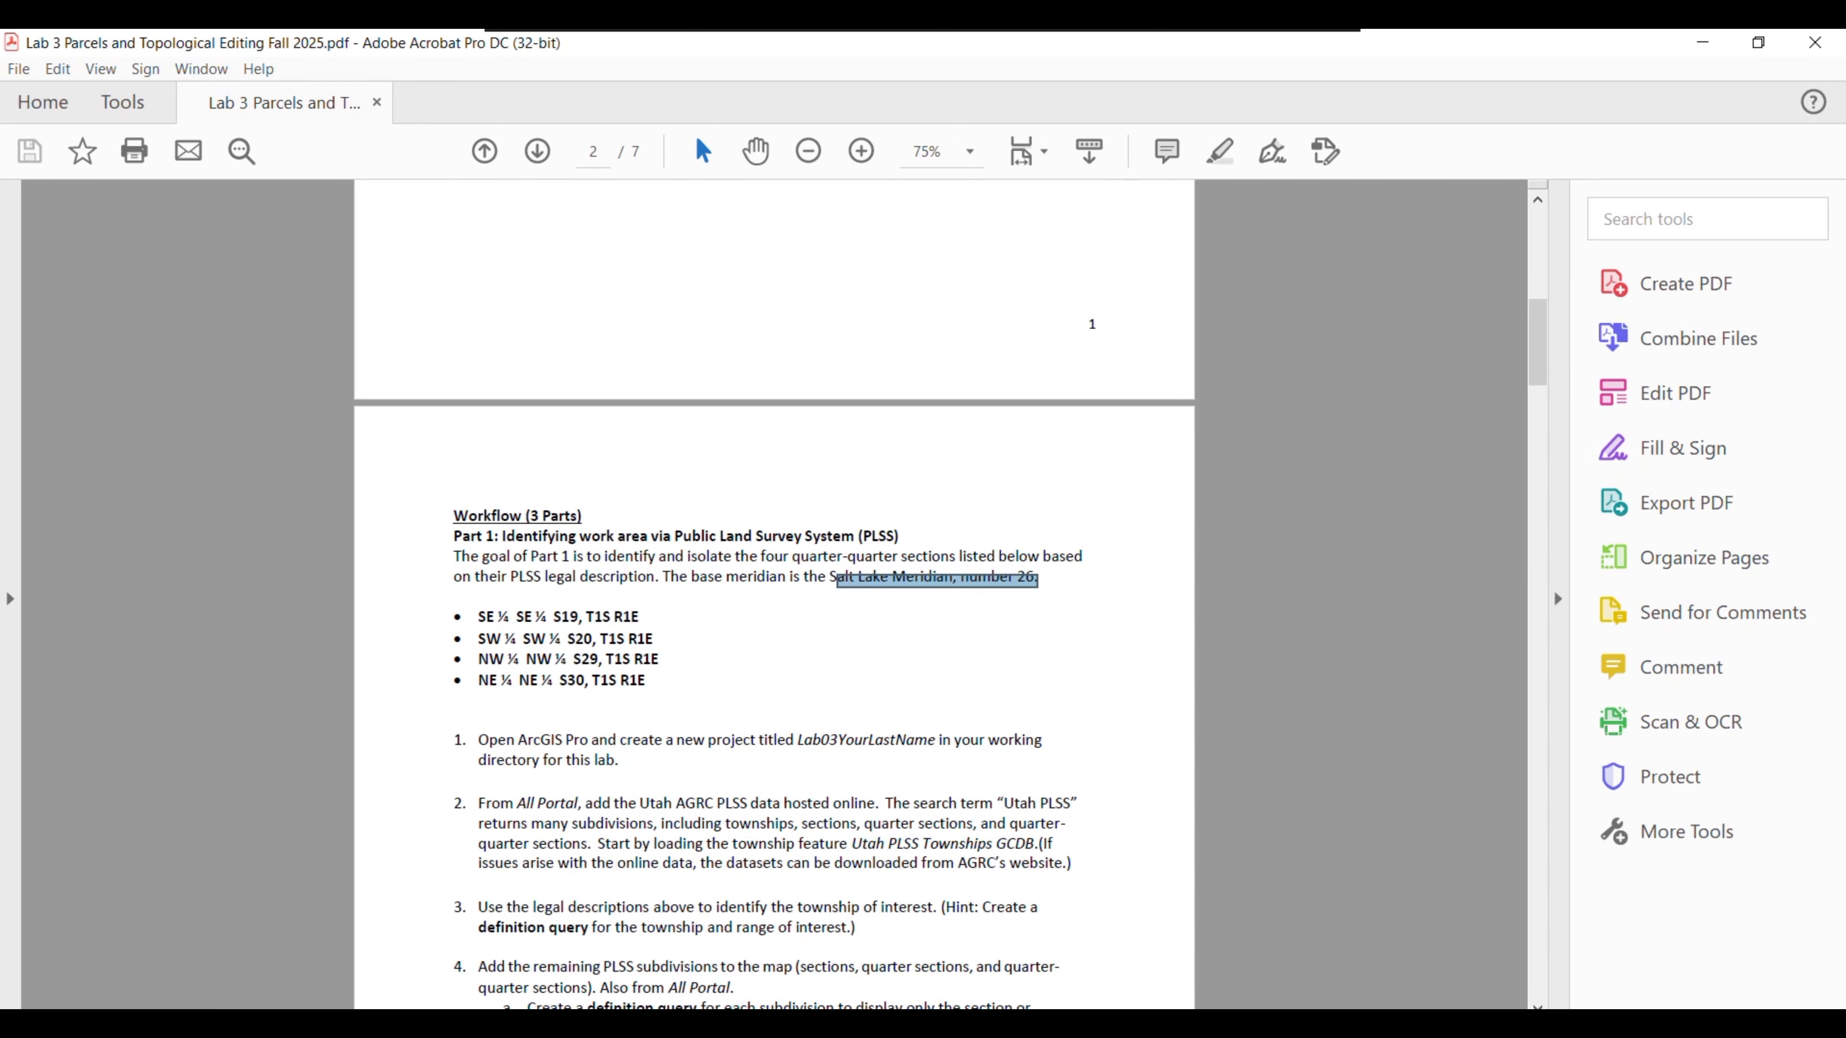
pyautogui.moveTo(476, 618); pyautogui.dragTo(494, 643)
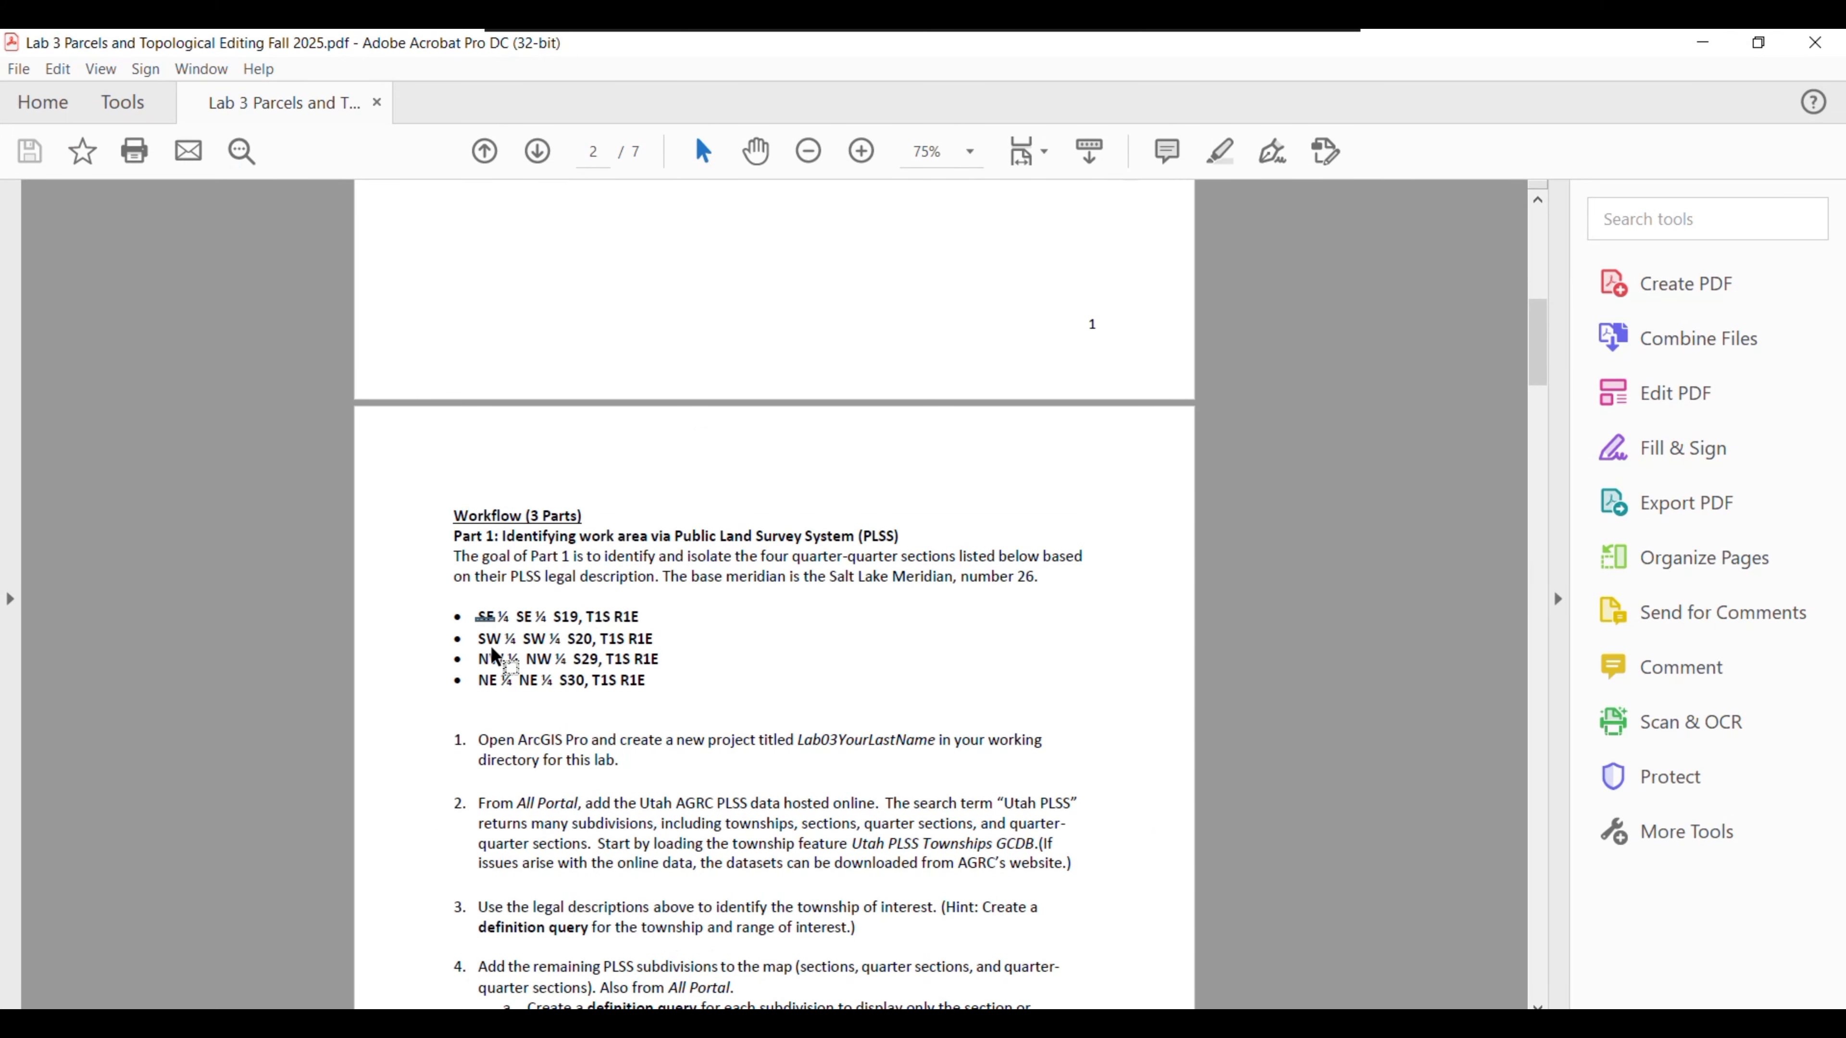
pyautogui.hotkey('alt', 'Tab')
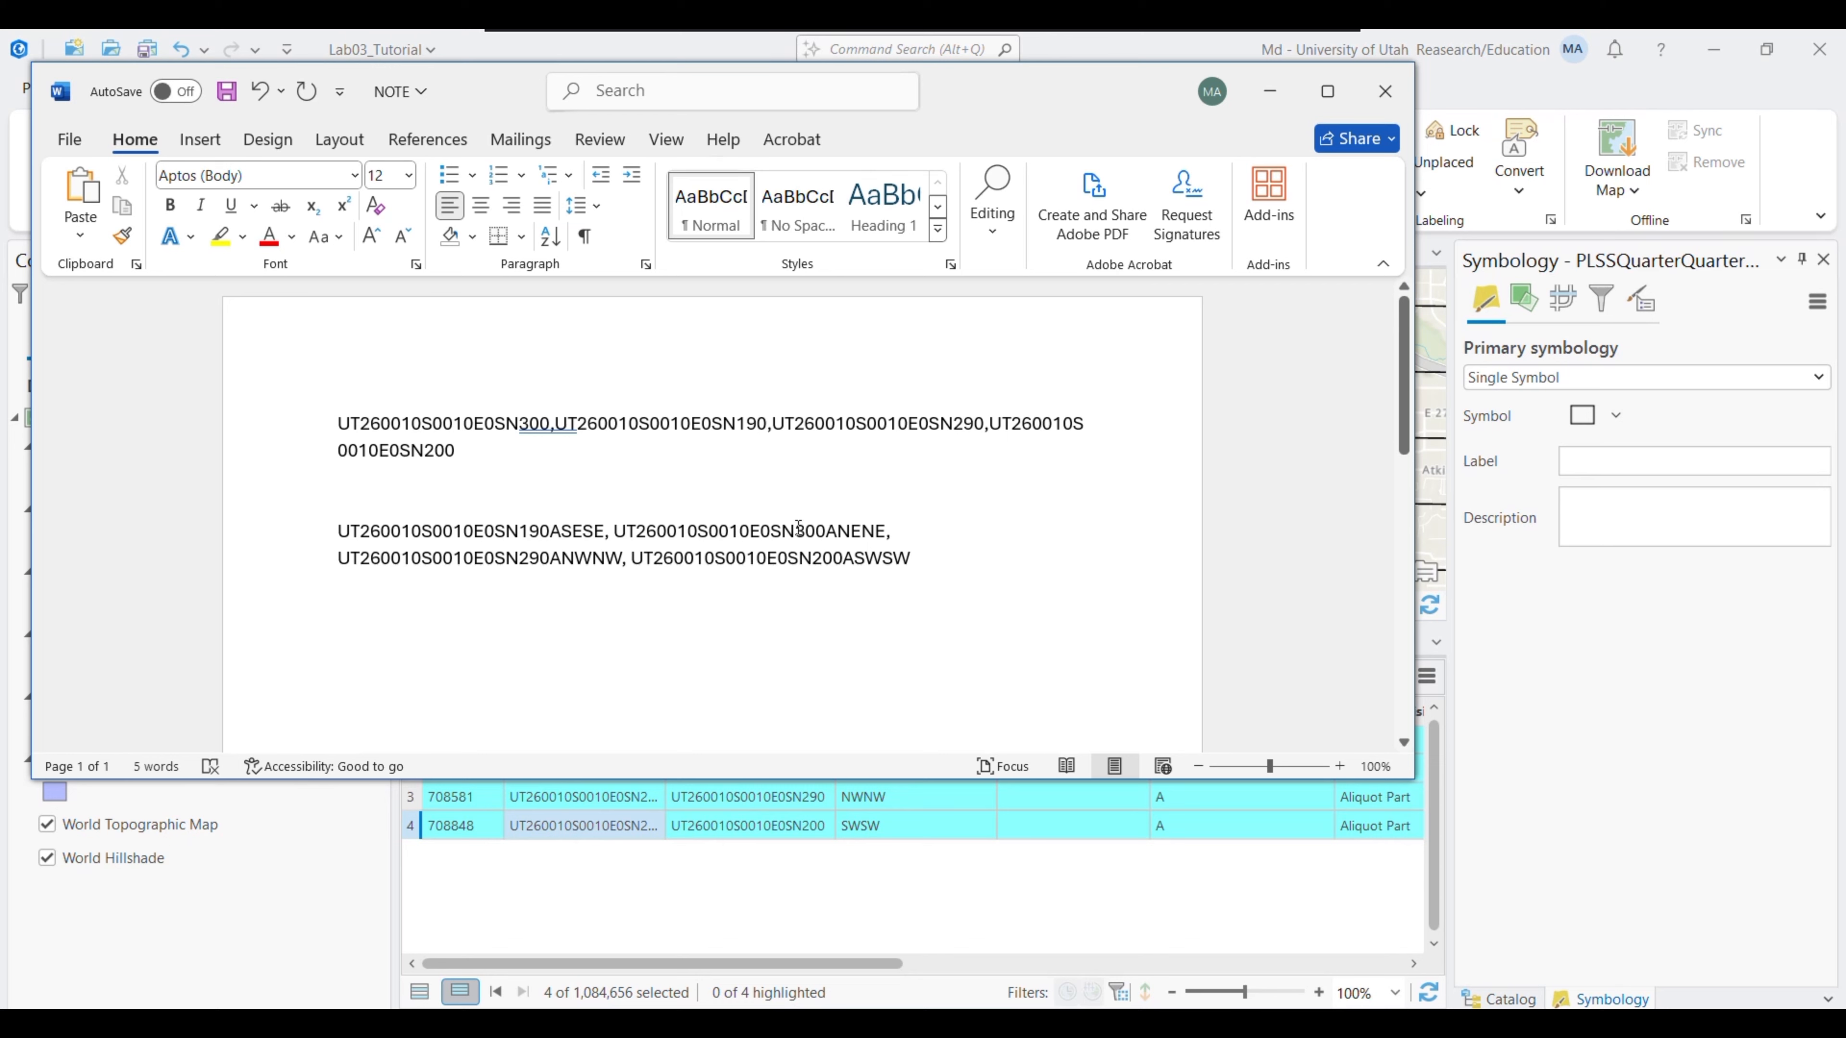
pyautogui.moveTo(798, 529); pyautogui.dragTo(907, 560)
pyautogui.click(678, 531)
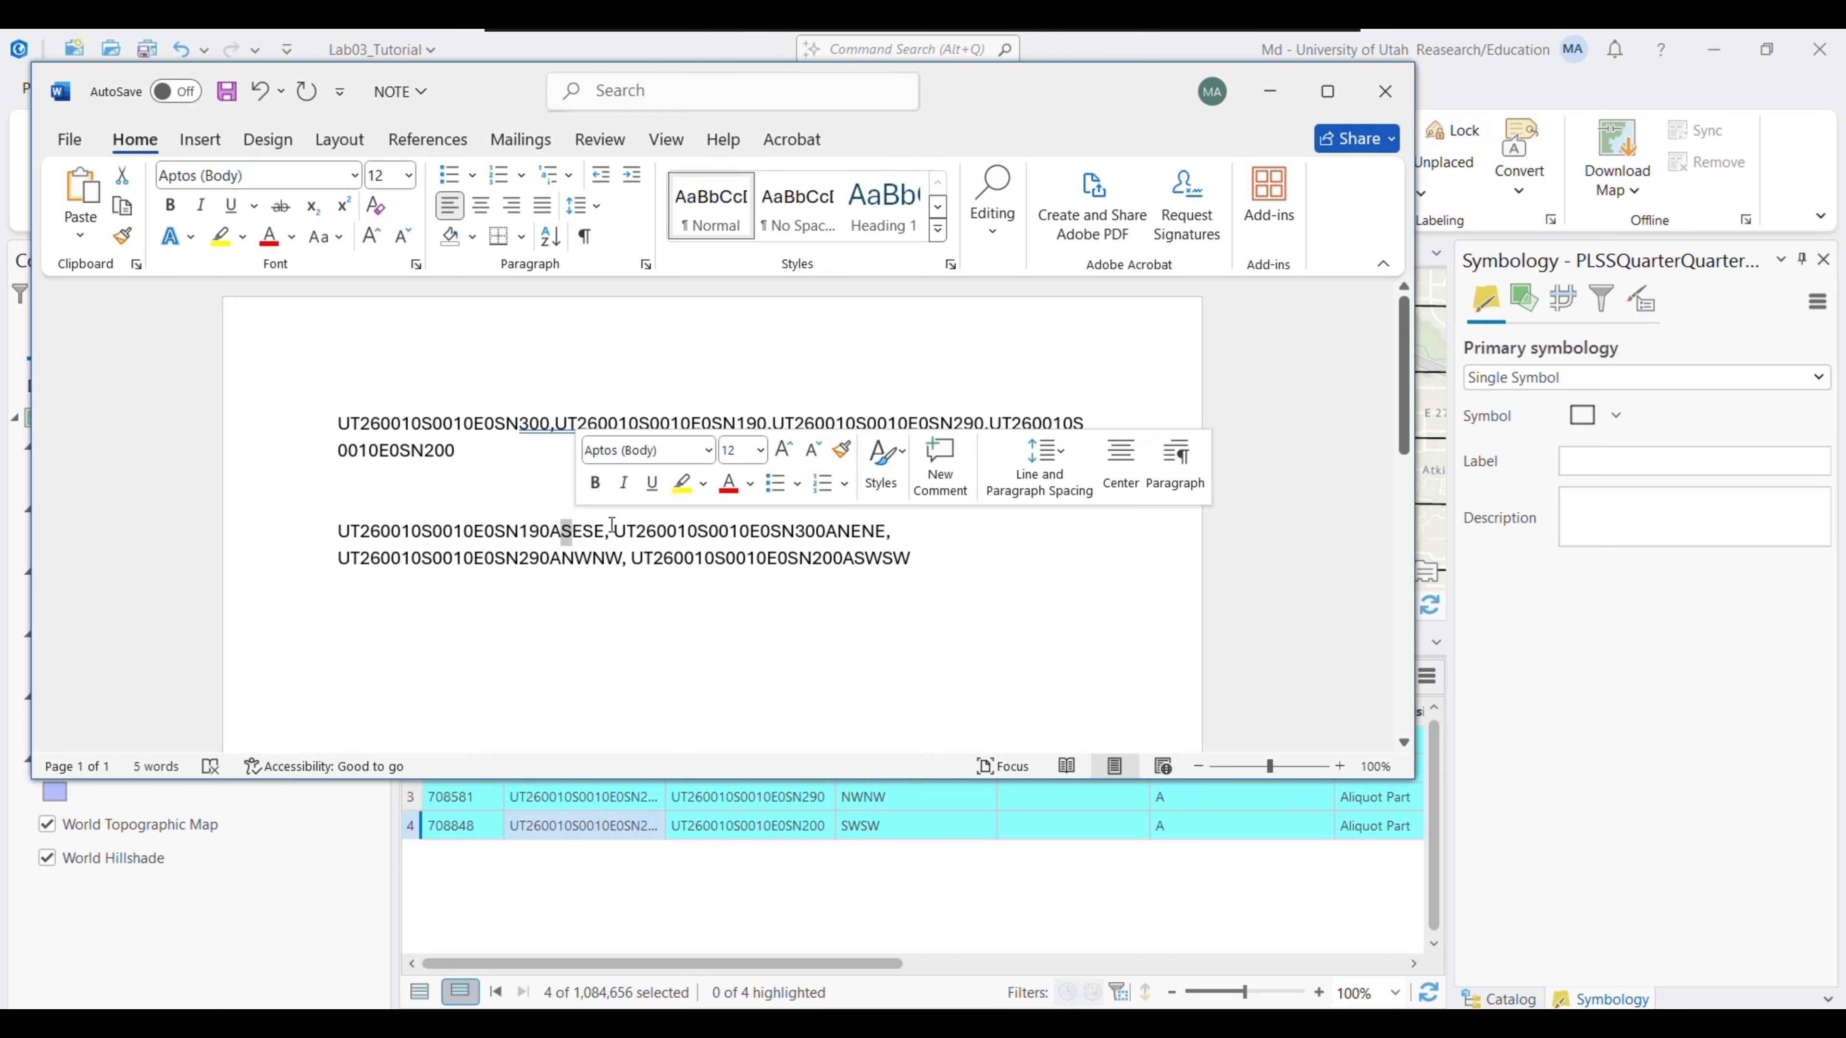
pyautogui.moveTo(612, 527)
pyautogui.mouseDown()
pyautogui.moveTo(564, 526)
pyautogui.moveTo(626, 558)
pyautogui.mouseUp()
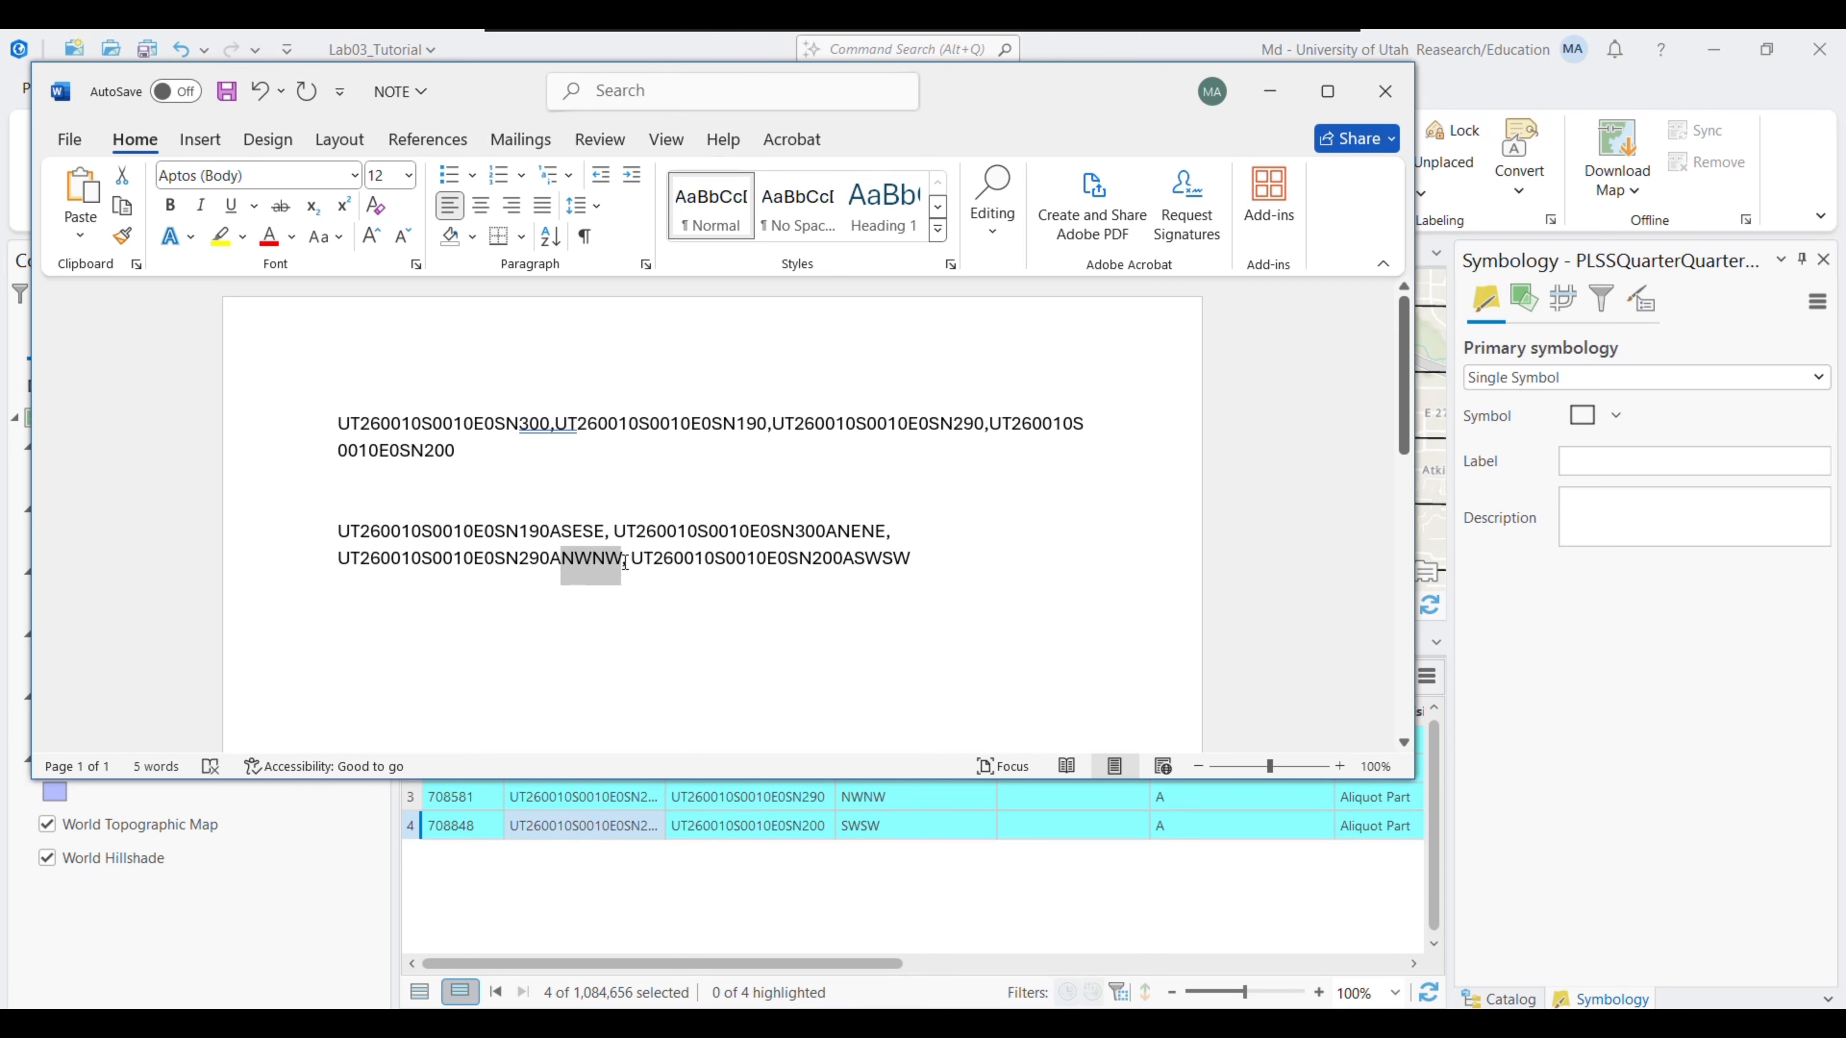
pyautogui.click(911, 571)
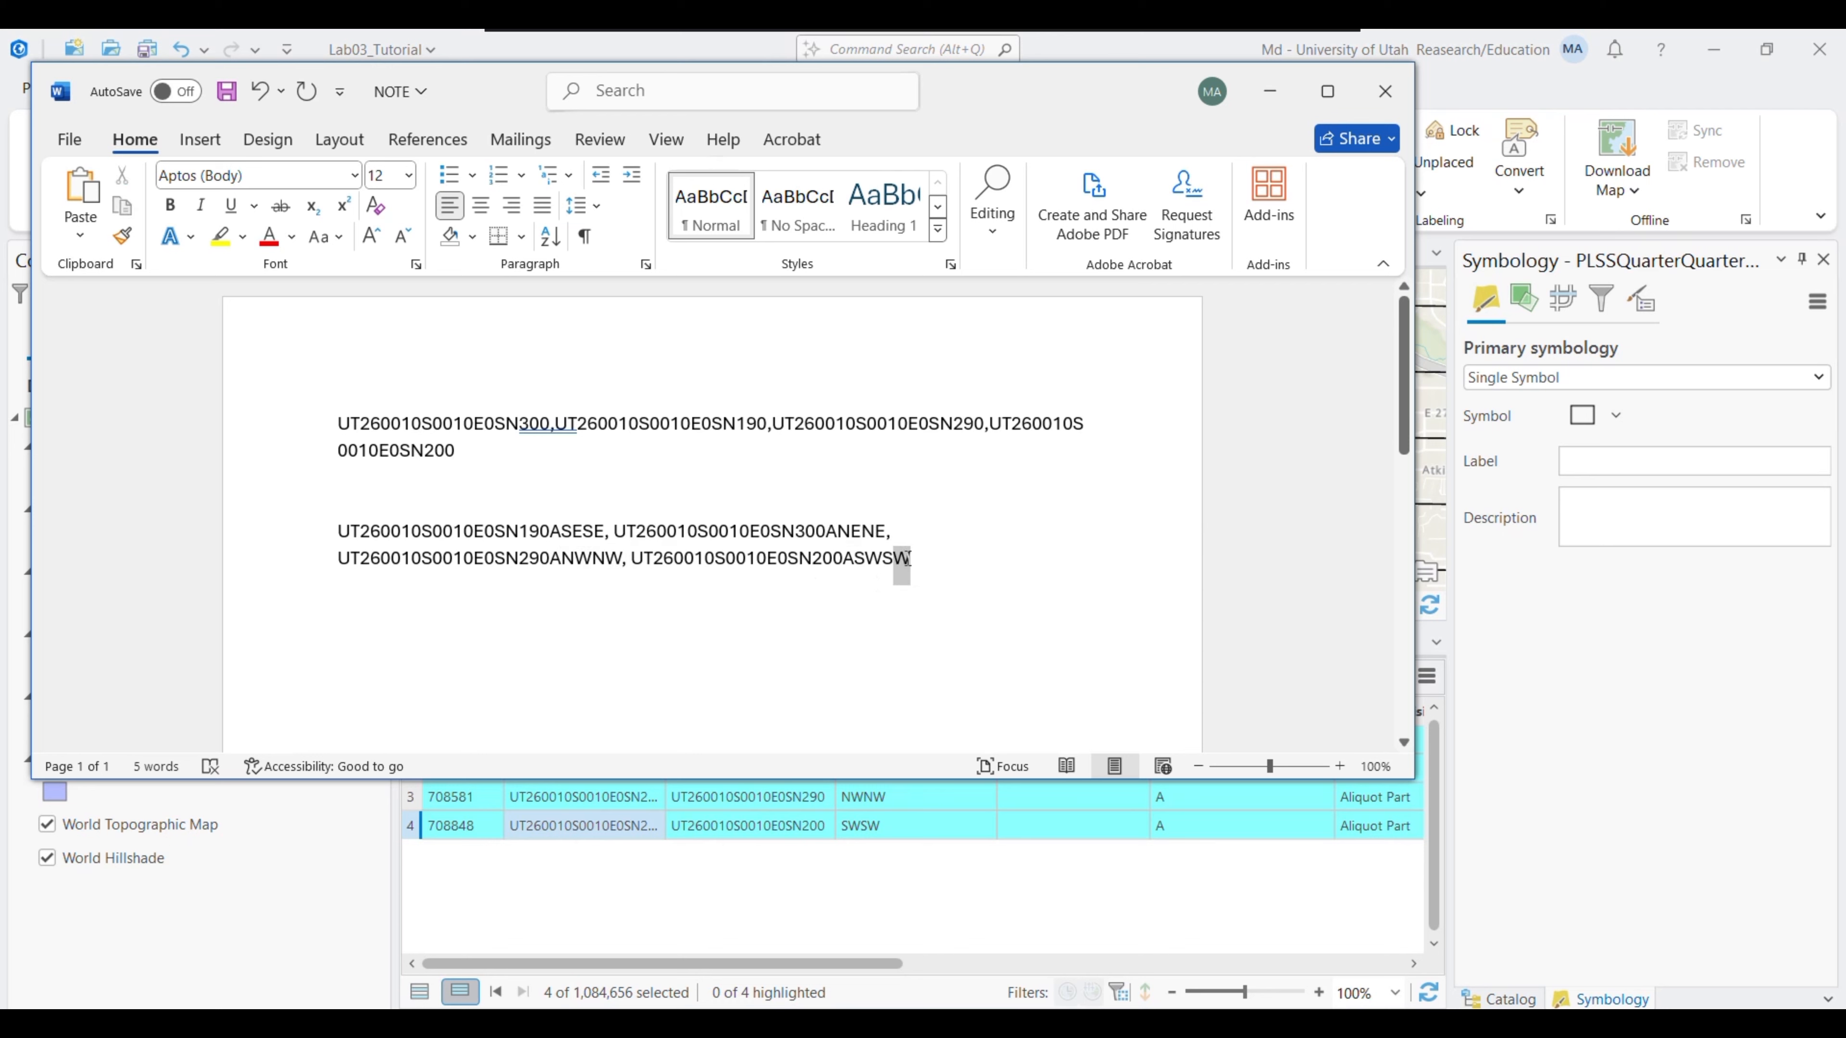
pyautogui.moveTo(907, 560); pyautogui.dragTo(443, 492)
pyautogui.click(843, 531)
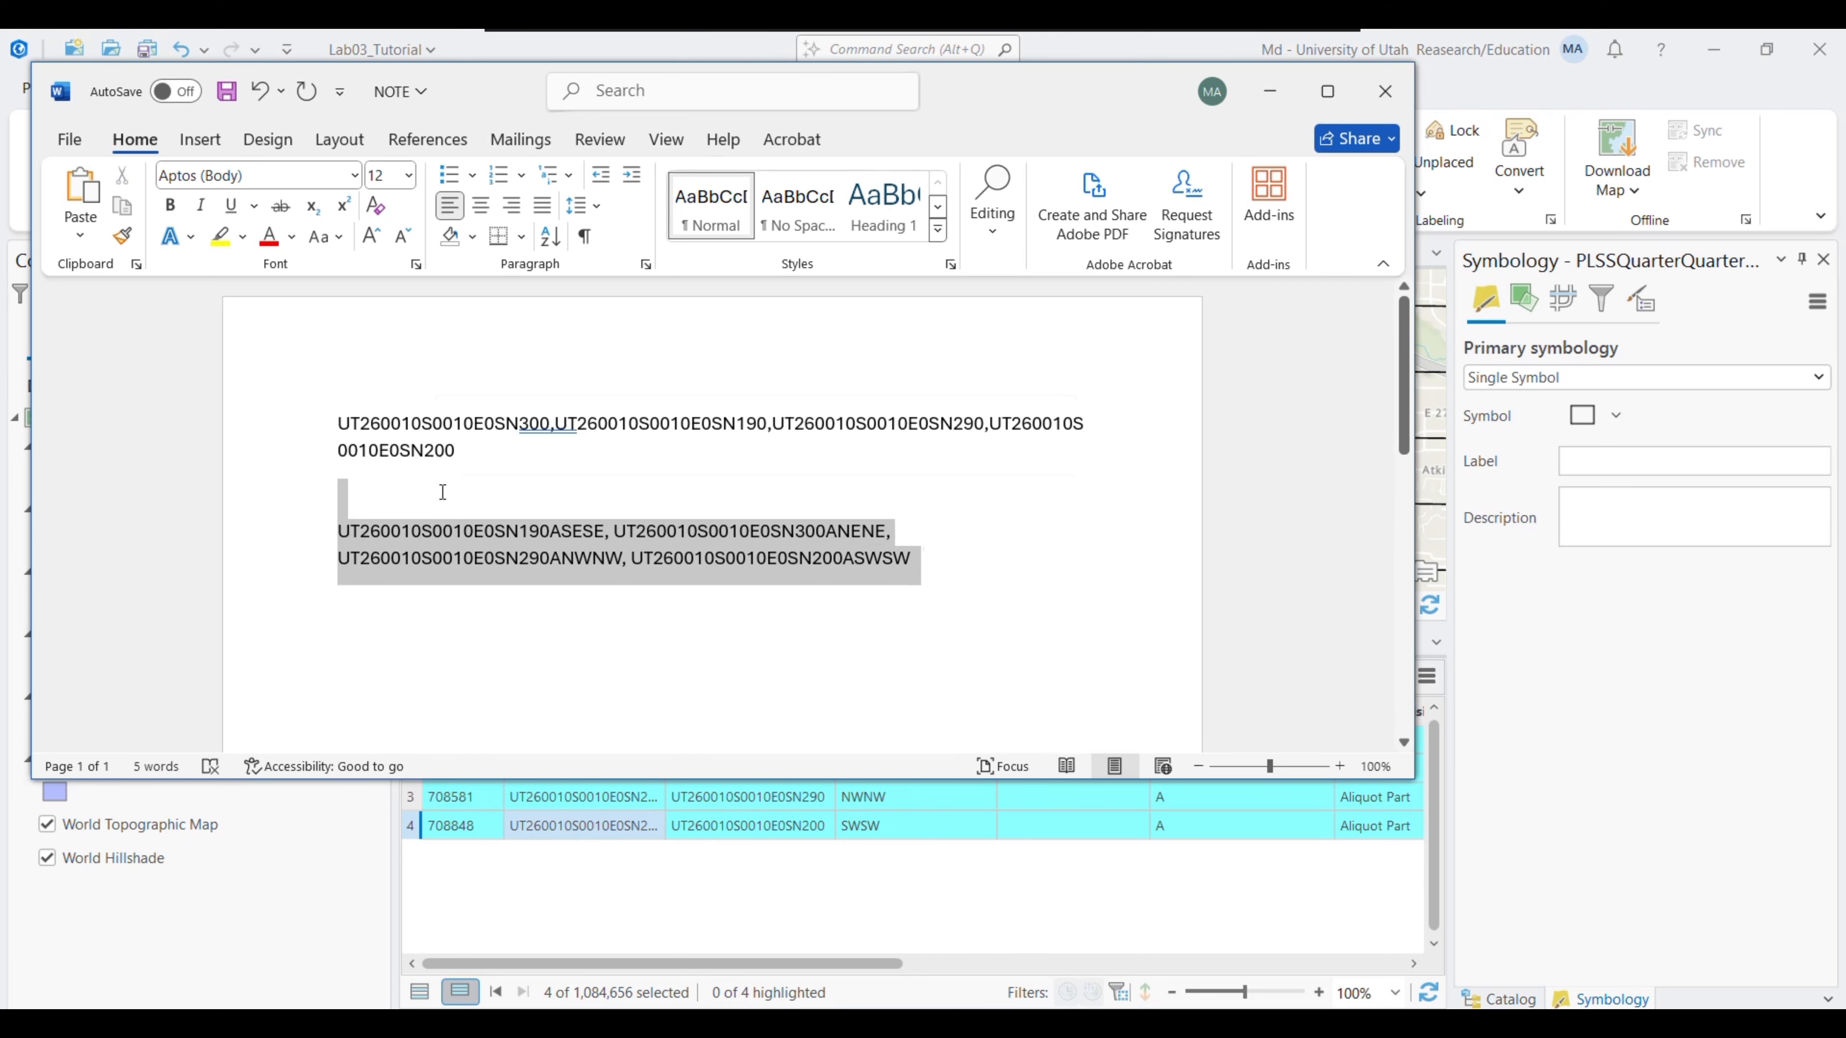
# In ArcGIS Pro, start a definition query on PLSSQuarterQuarterSections_GCDB where Second Division Identifier includes the value(s)
pyautogui.click(1273, 95)
pyautogui.rightClick(181, 513)
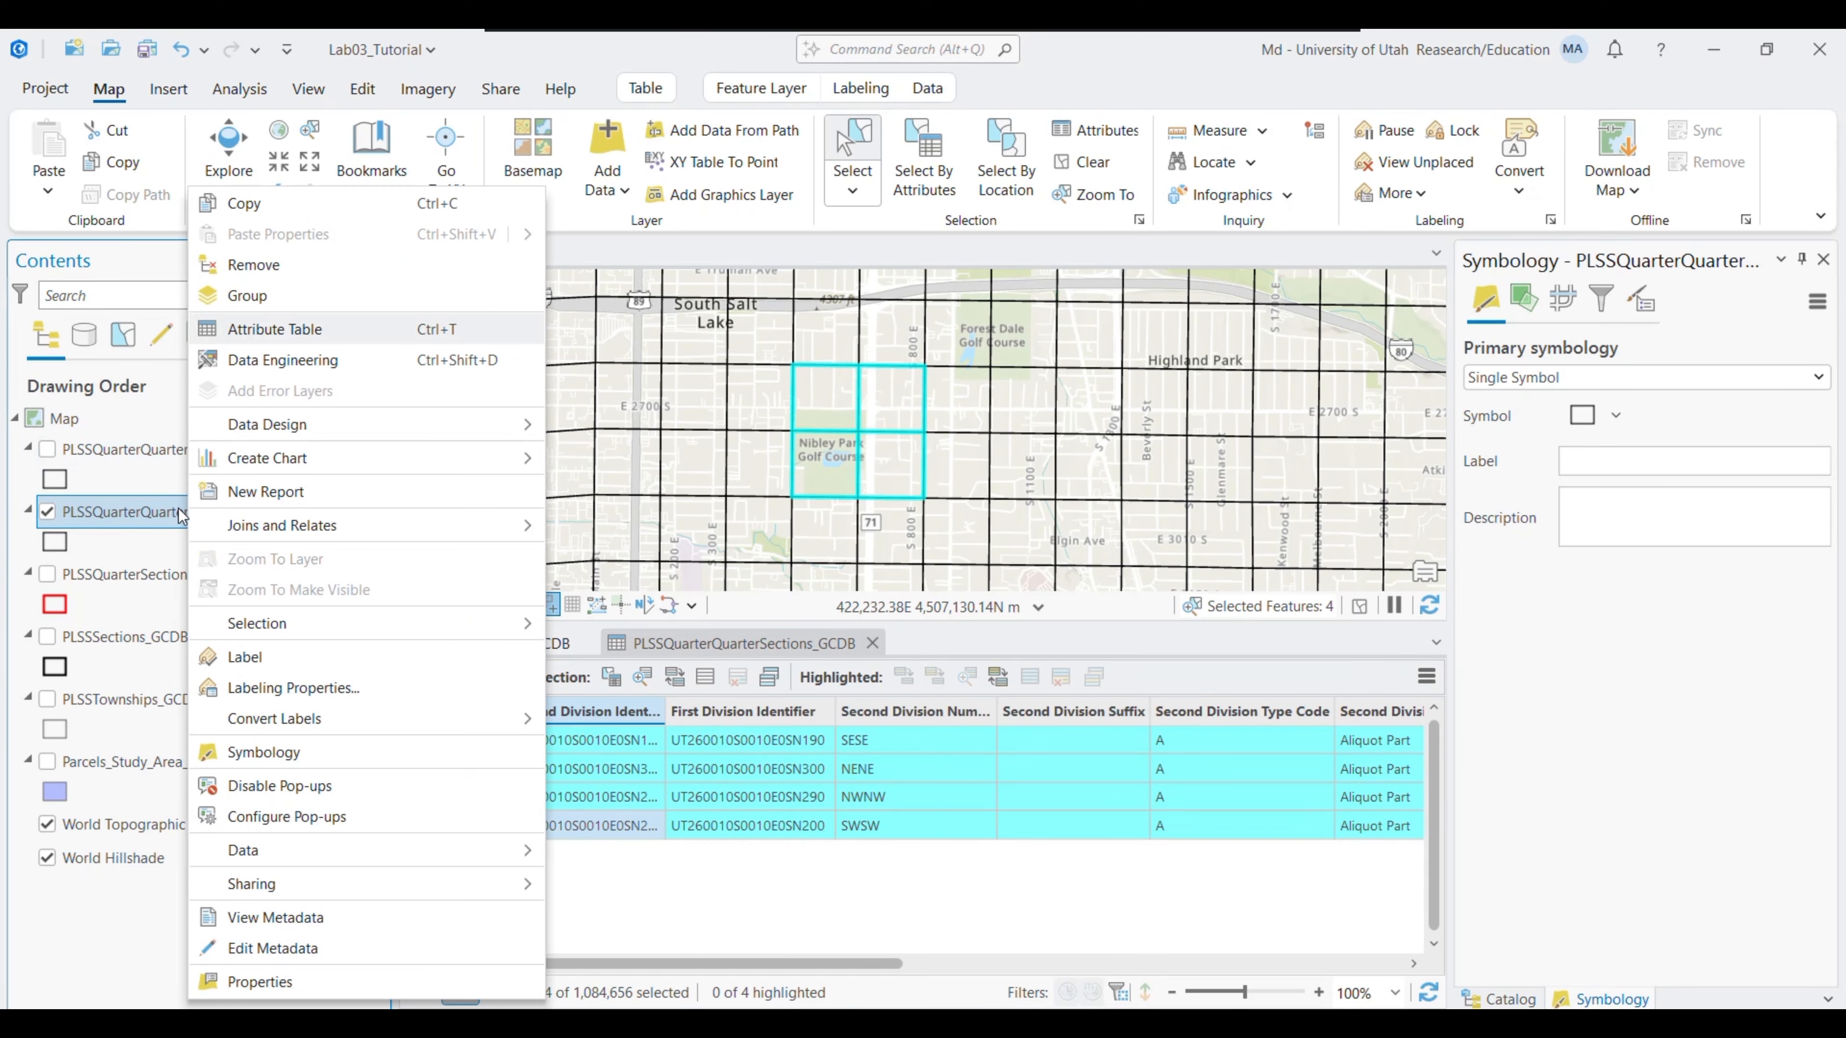
pyautogui.click(259, 981)
pyautogui.click(1061, 588)
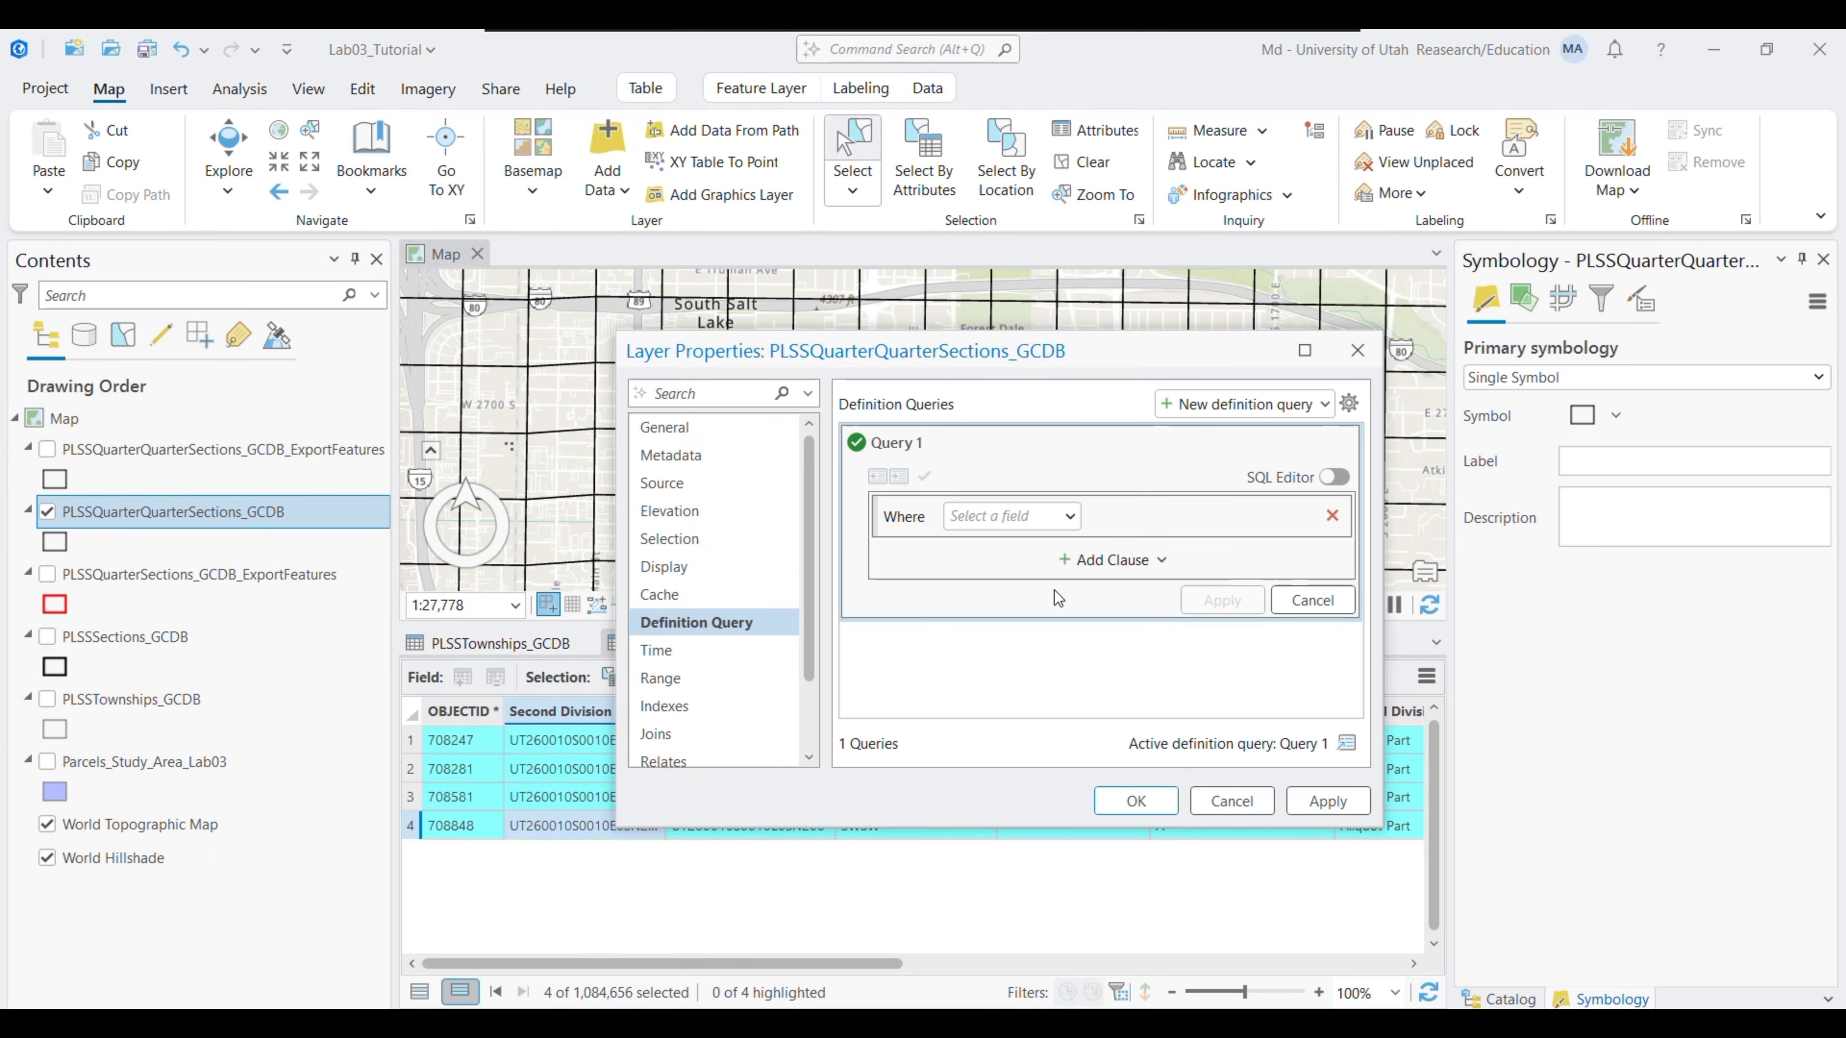
pyautogui.click(1039, 516)
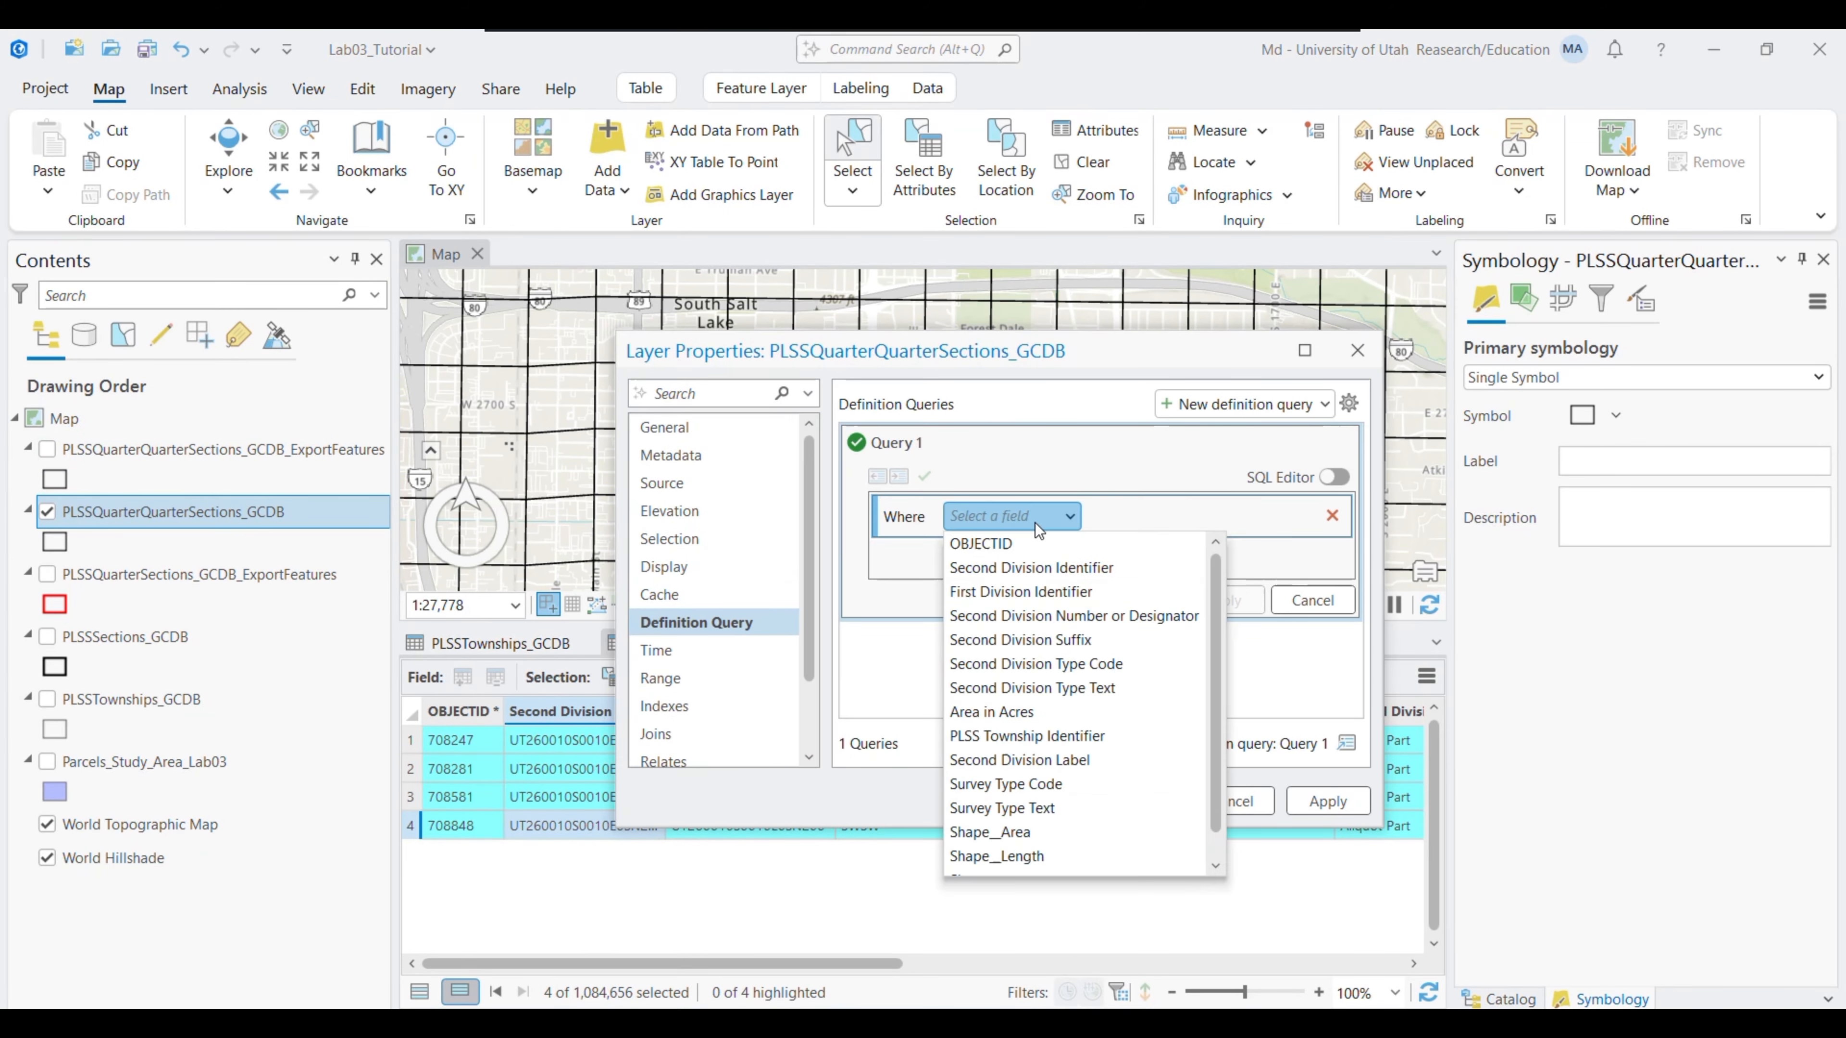
pyautogui.click(1018, 566)
pyautogui.click(1128, 516)
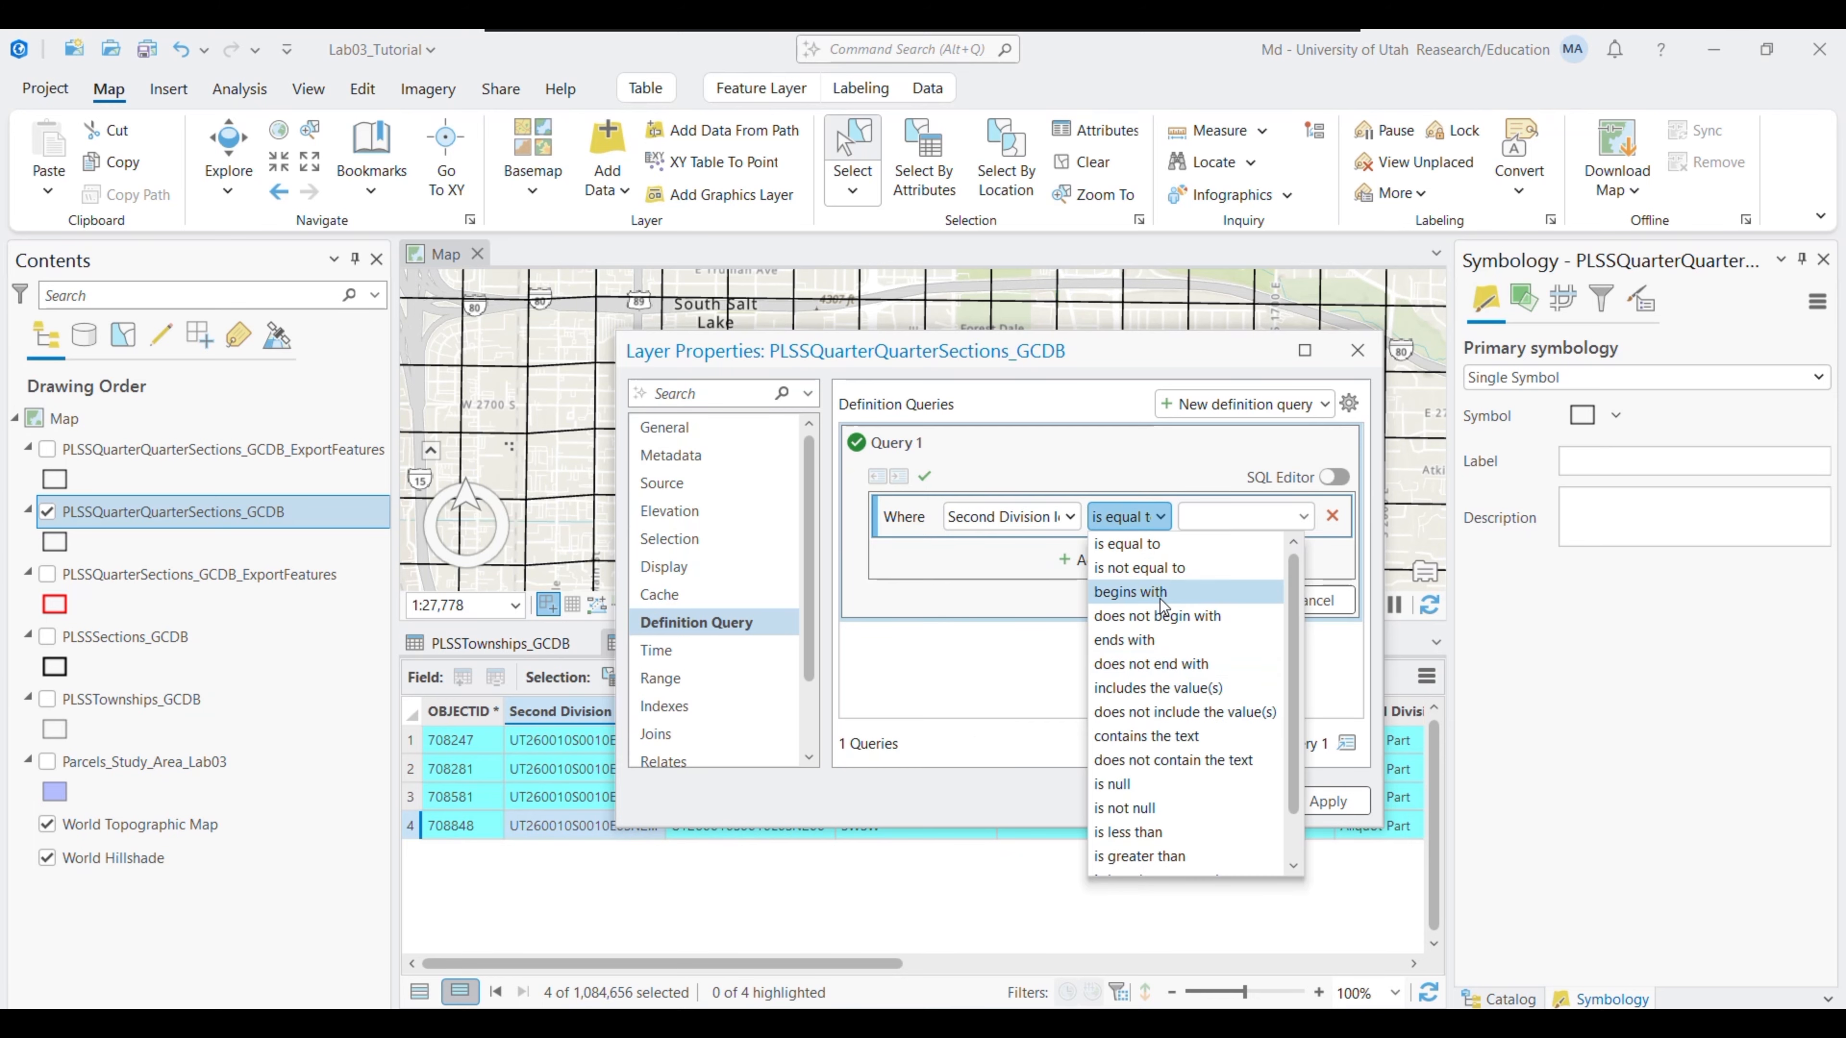
pyautogui.click(1162, 688)
pyautogui.click(1223, 514)
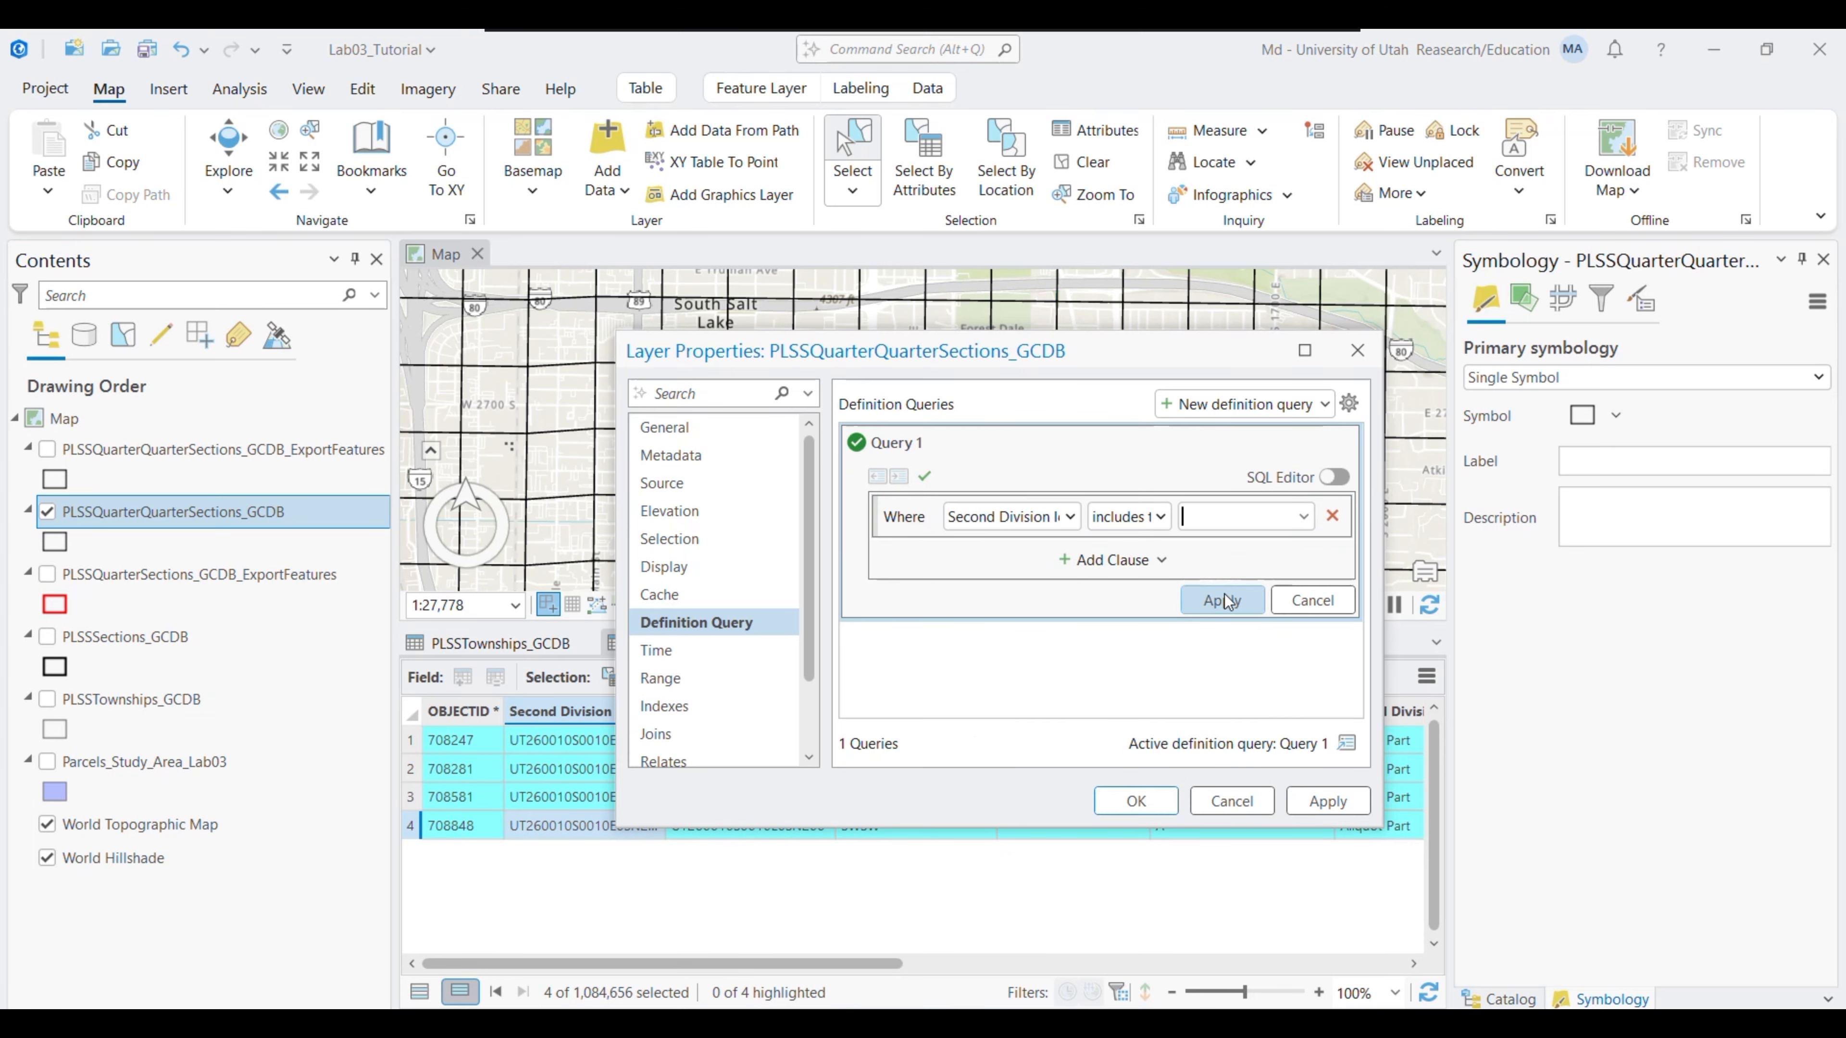
# Copy the four quarter-quarter identifiers from the Word note into the query's value and apply the definition query to the layer
pyautogui.hotkey('alt', 'Tab')
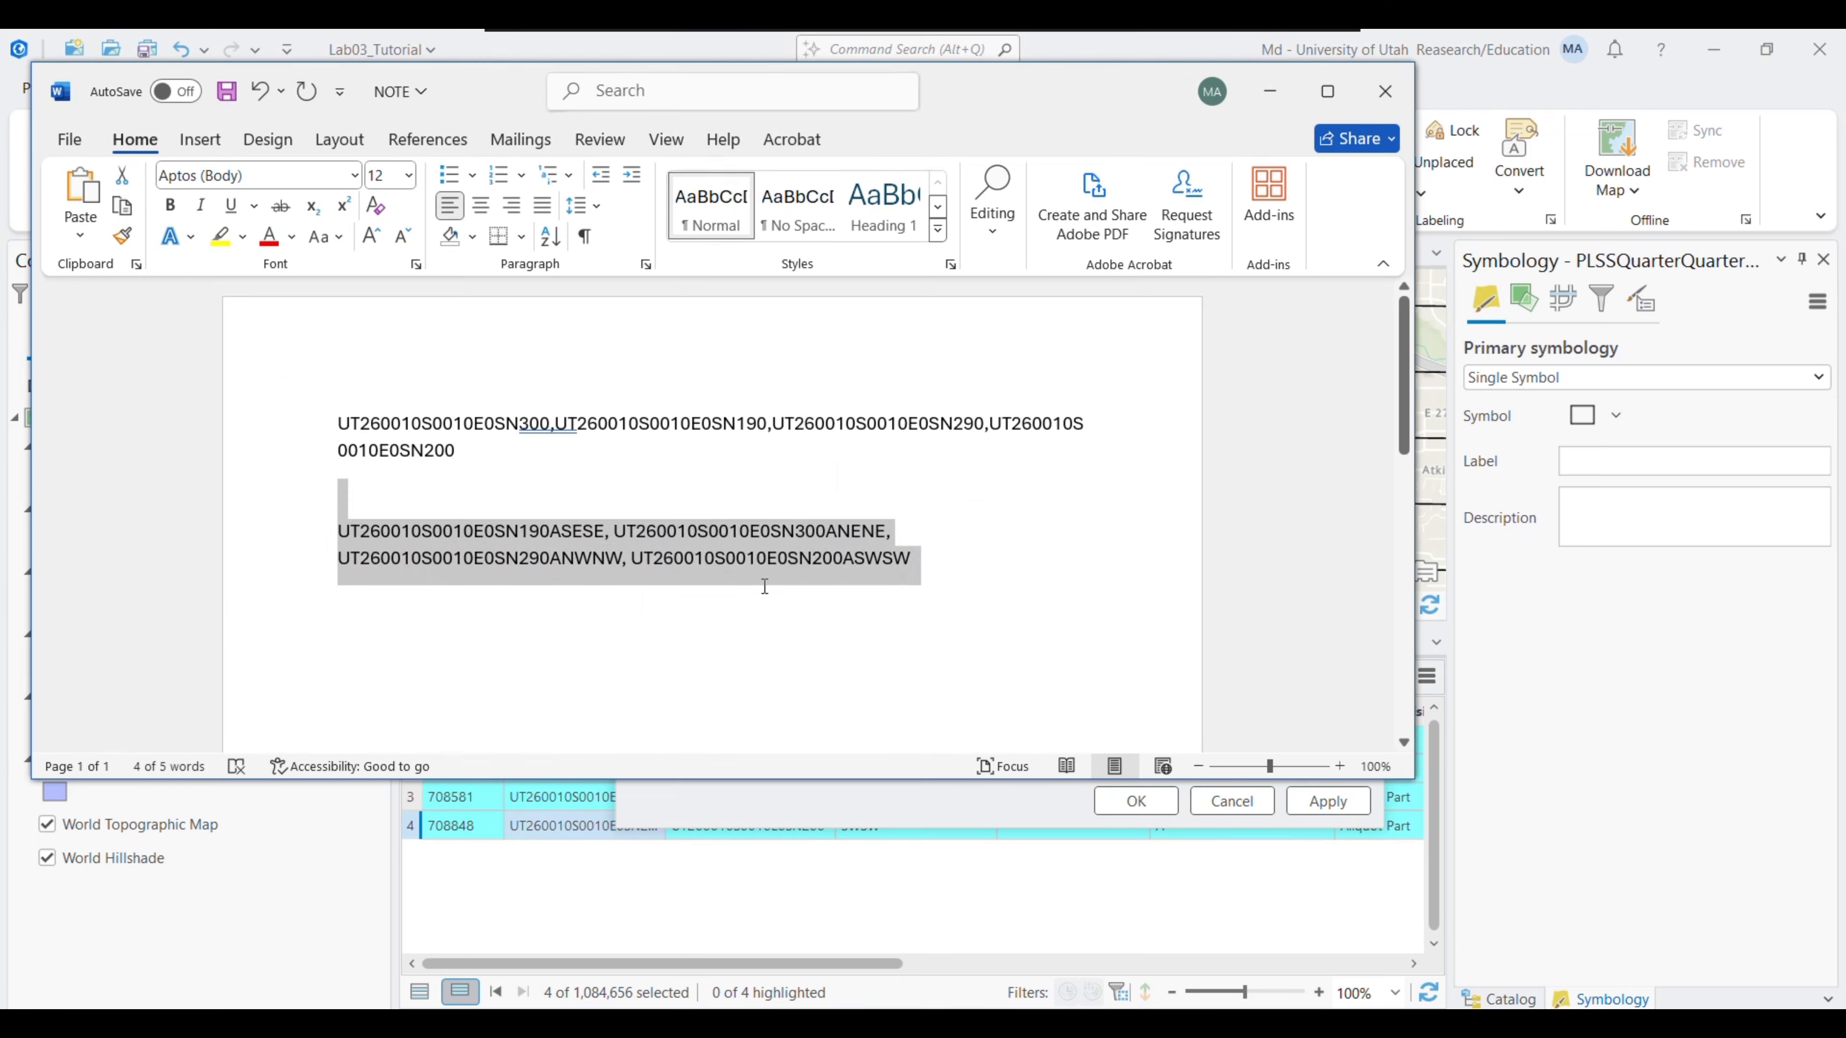
pyautogui.moveTo(912, 558); pyautogui.dragTo(267, 524)
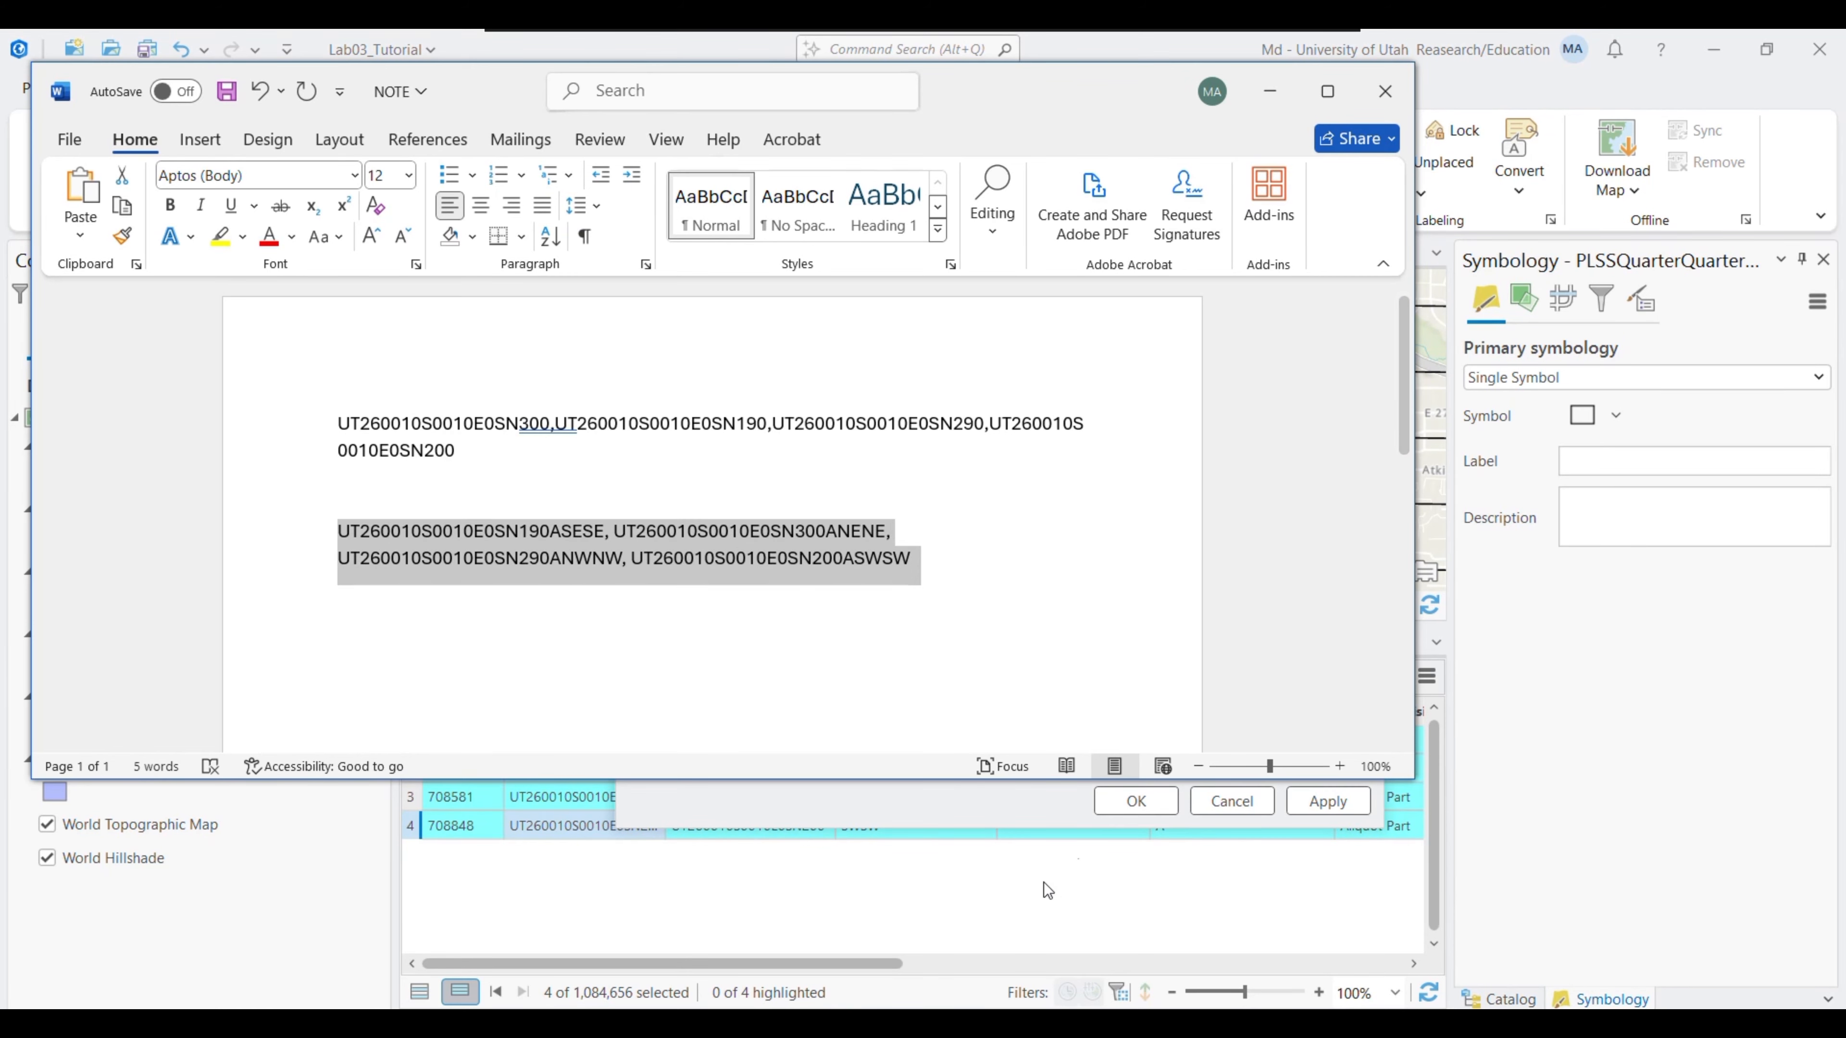
pyautogui.hotkey('alt', 'Tab')
pyautogui.hotkey('ctrl', 'v')
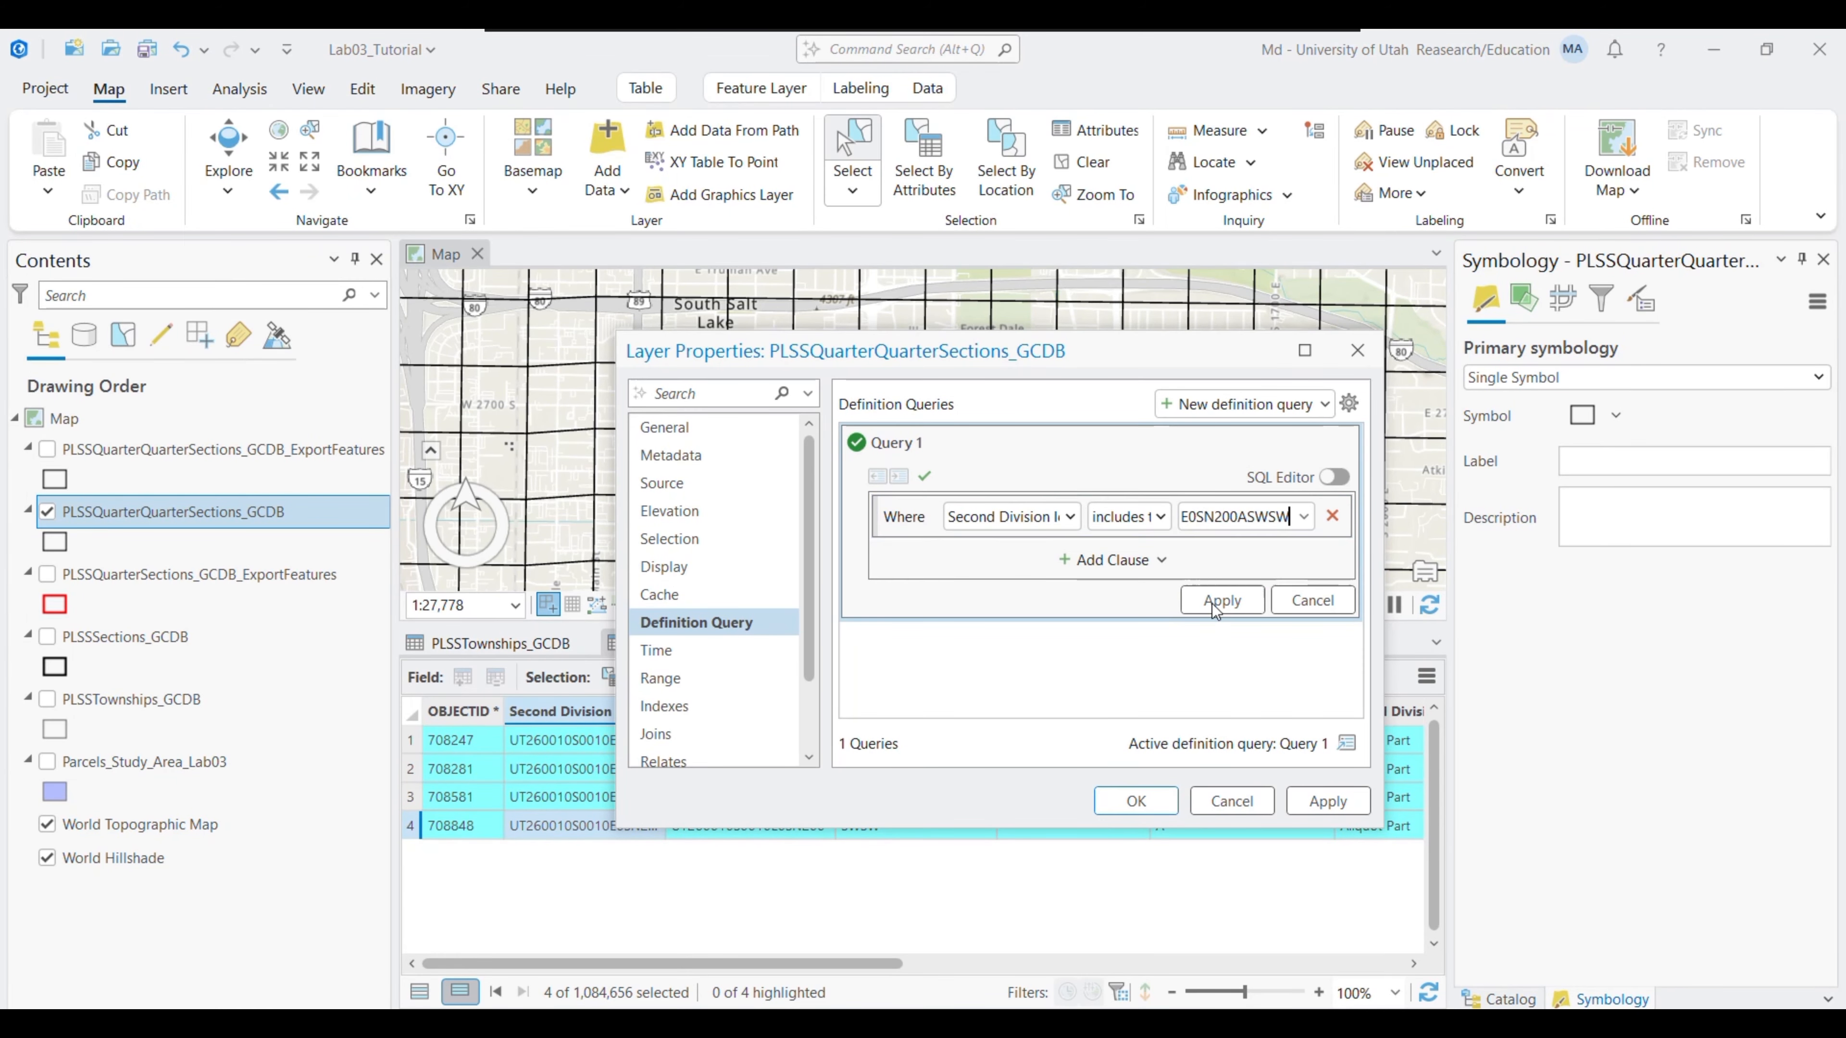
pyautogui.click(1221, 600)
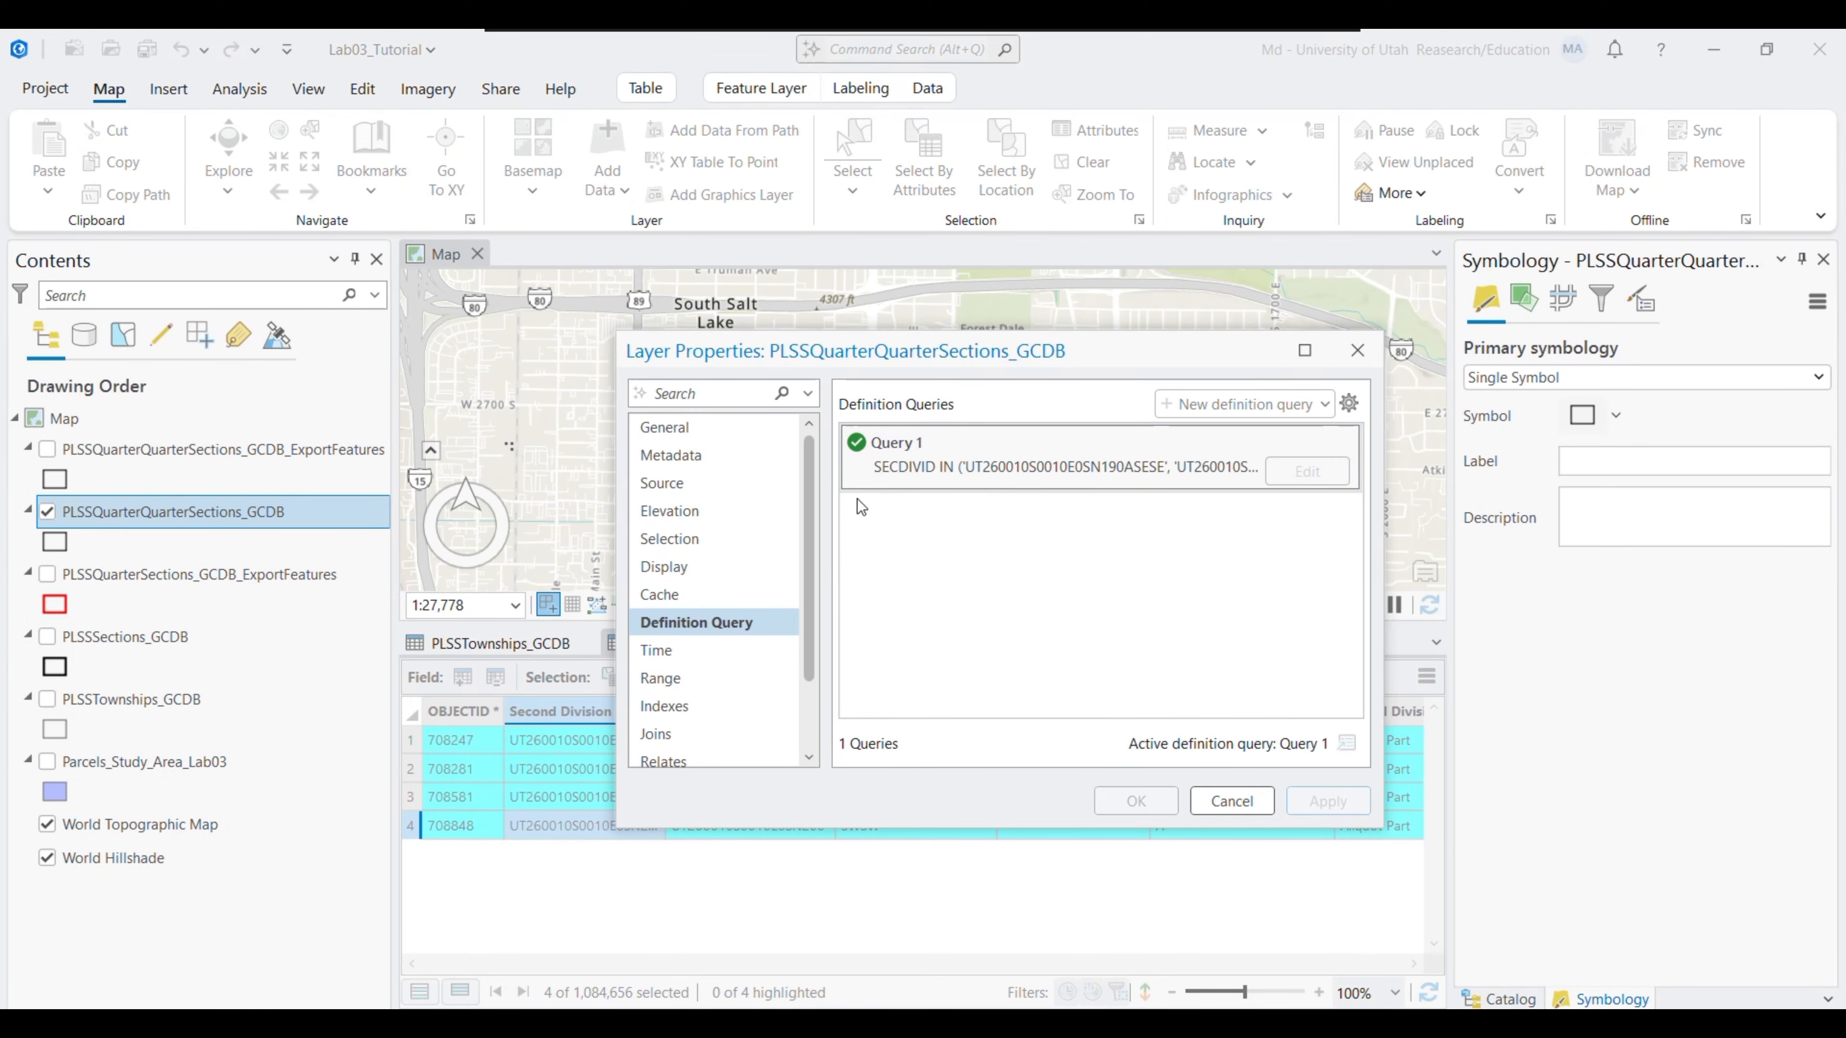
pyautogui.click(1136, 801)
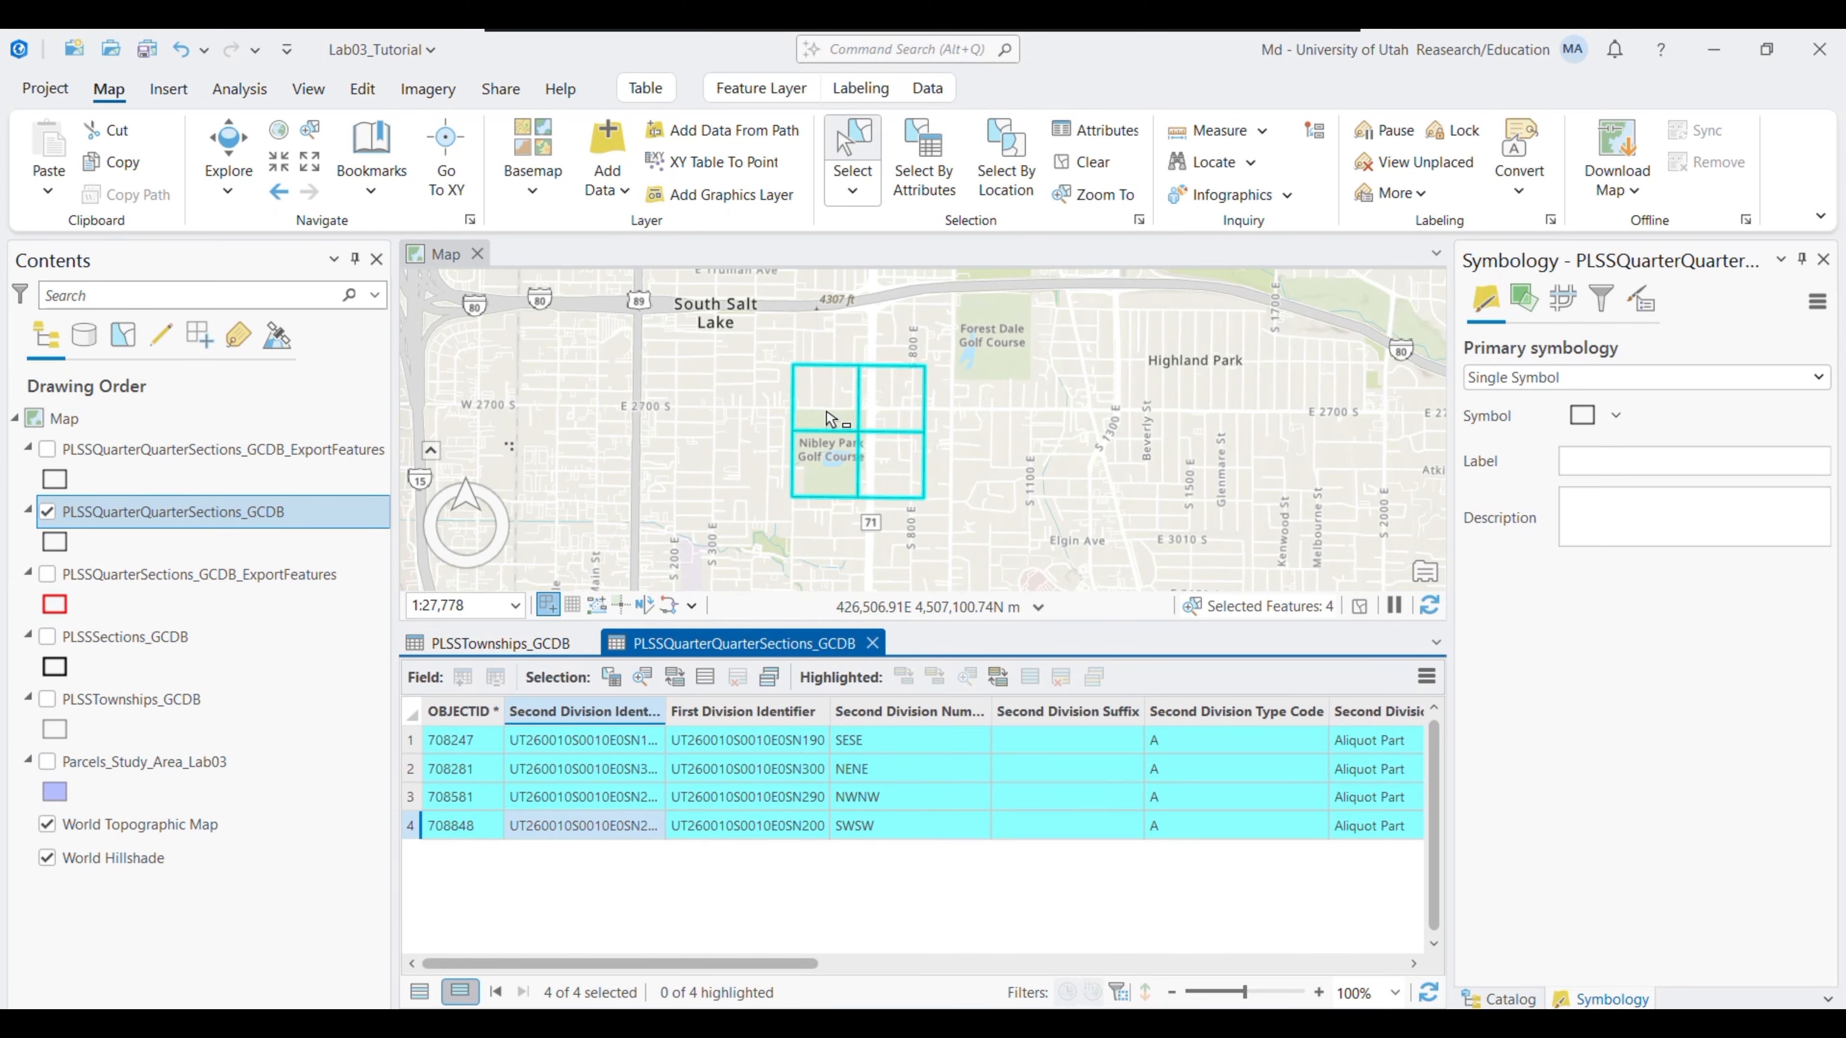
# Make both ExportFeatures layers, PLSSSections_GCDB and PLSSTownships_GCDB visible along with the quarter-quarter sections, and zoom to the townships layer
pyautogui.click(47, 573)
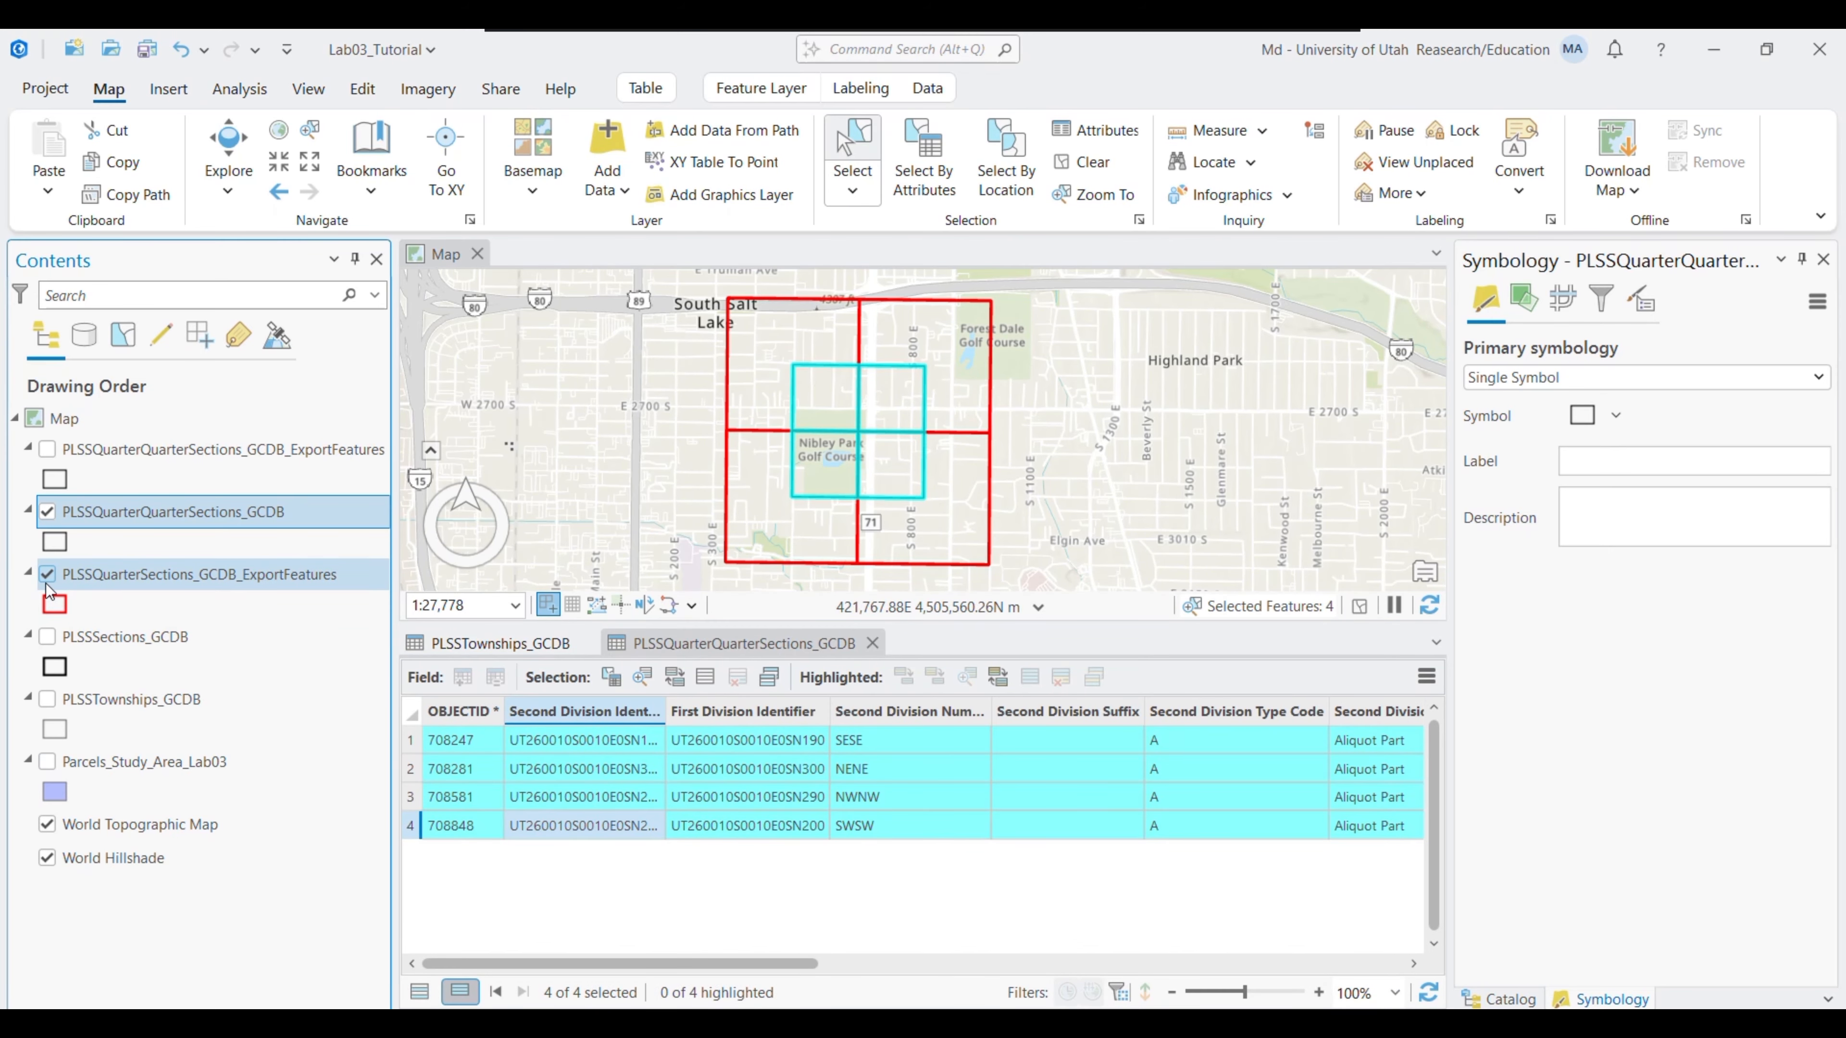
pyautogui.click(47, 449)
pyautogui.click(47, 511)
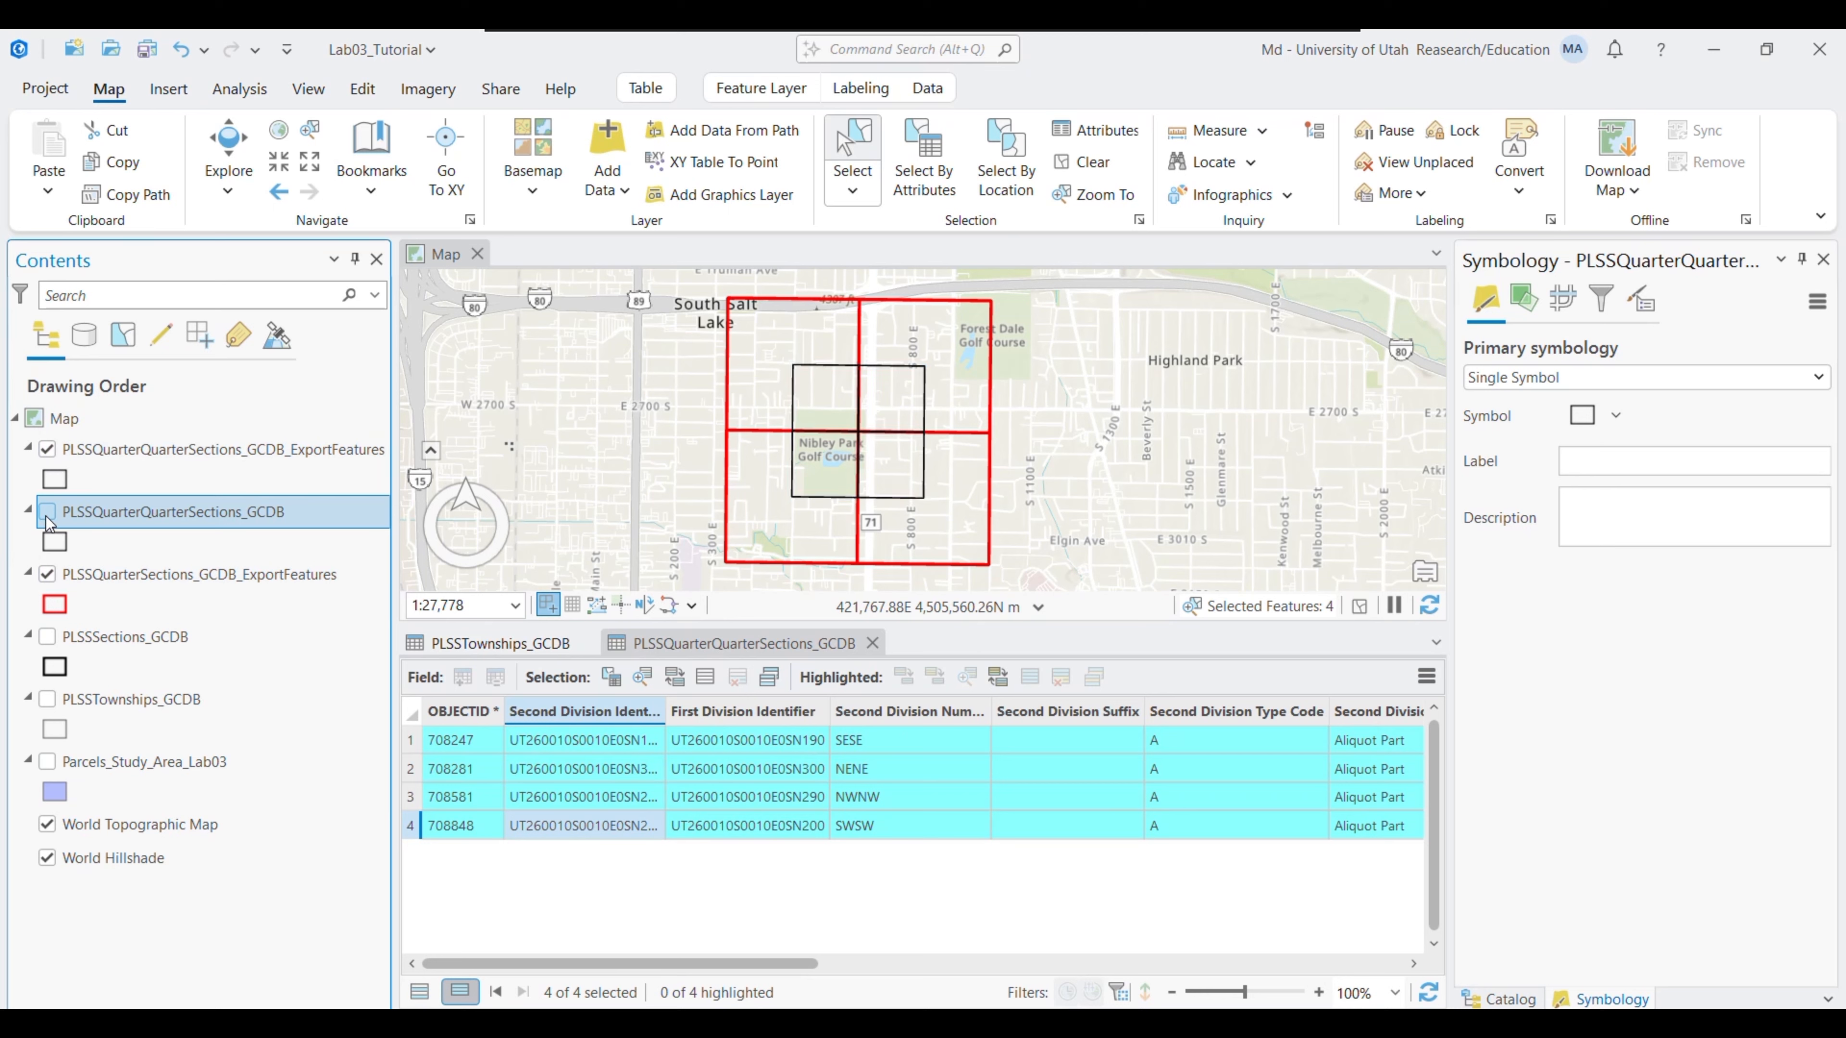
pyautogui.click(47, 512)
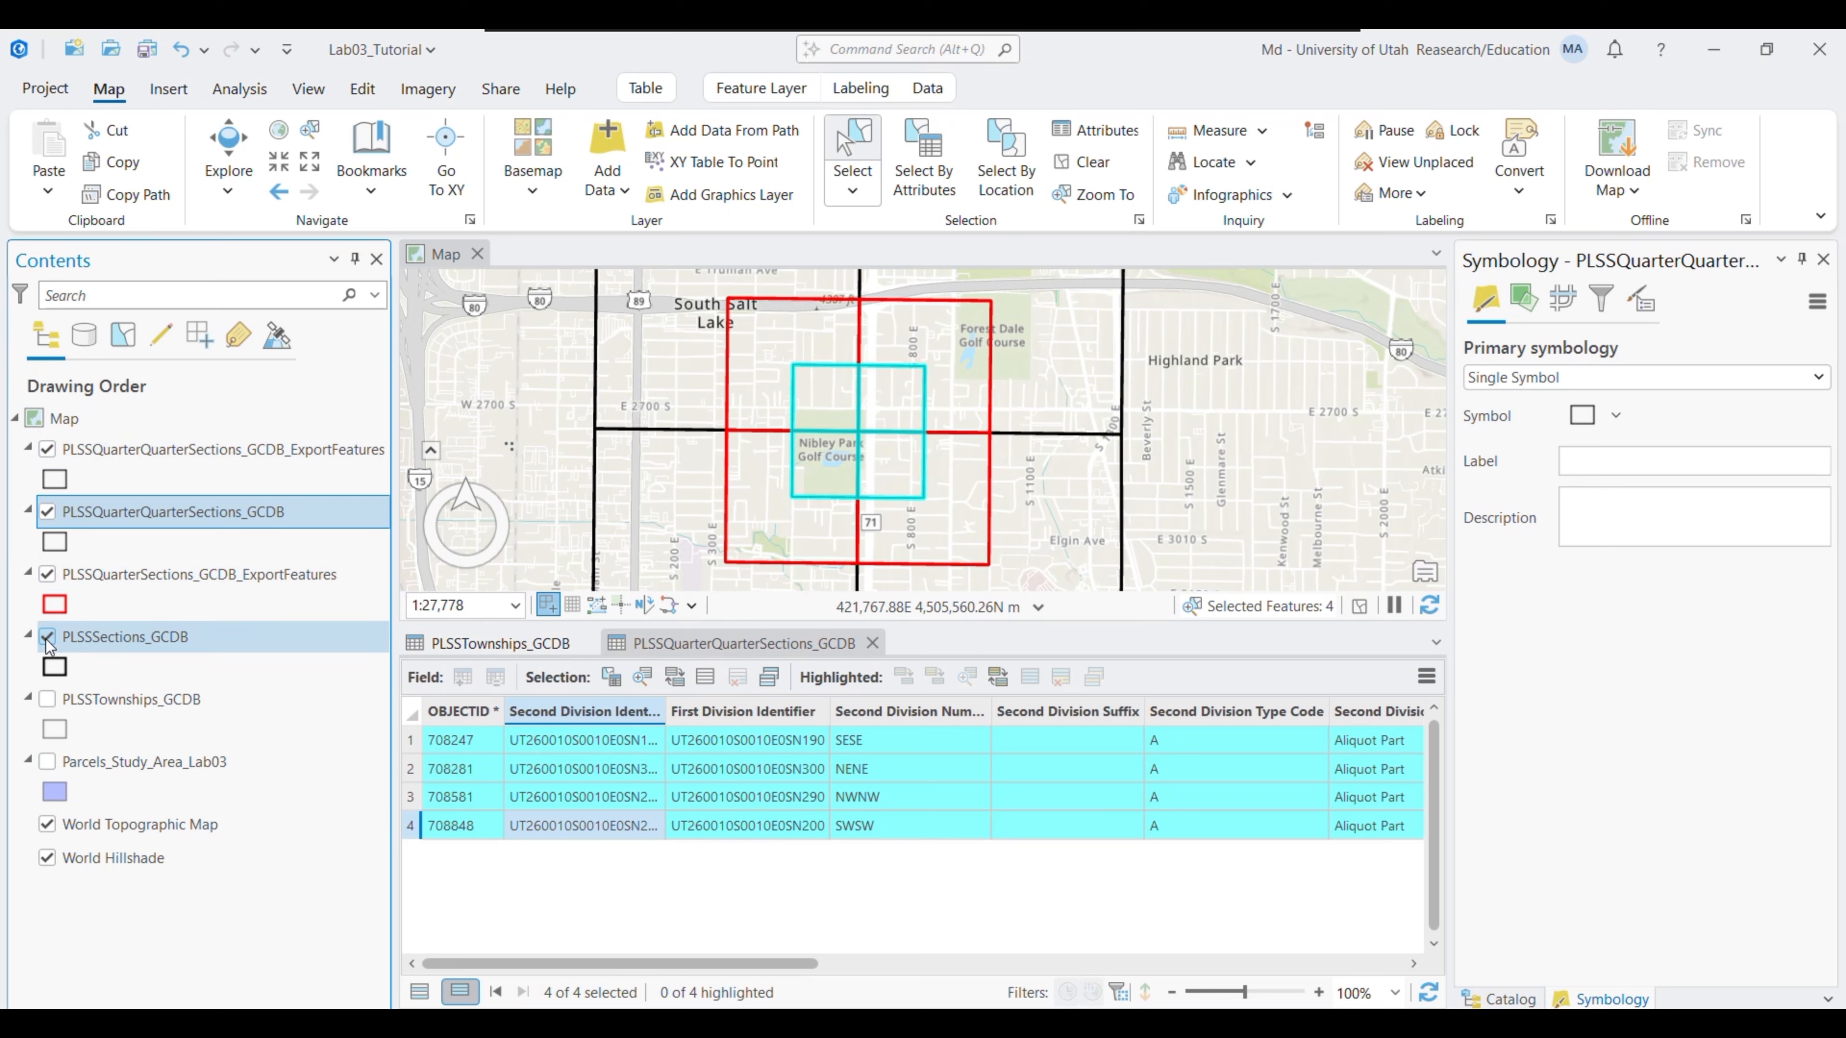
pyautogui.click(47, 699)
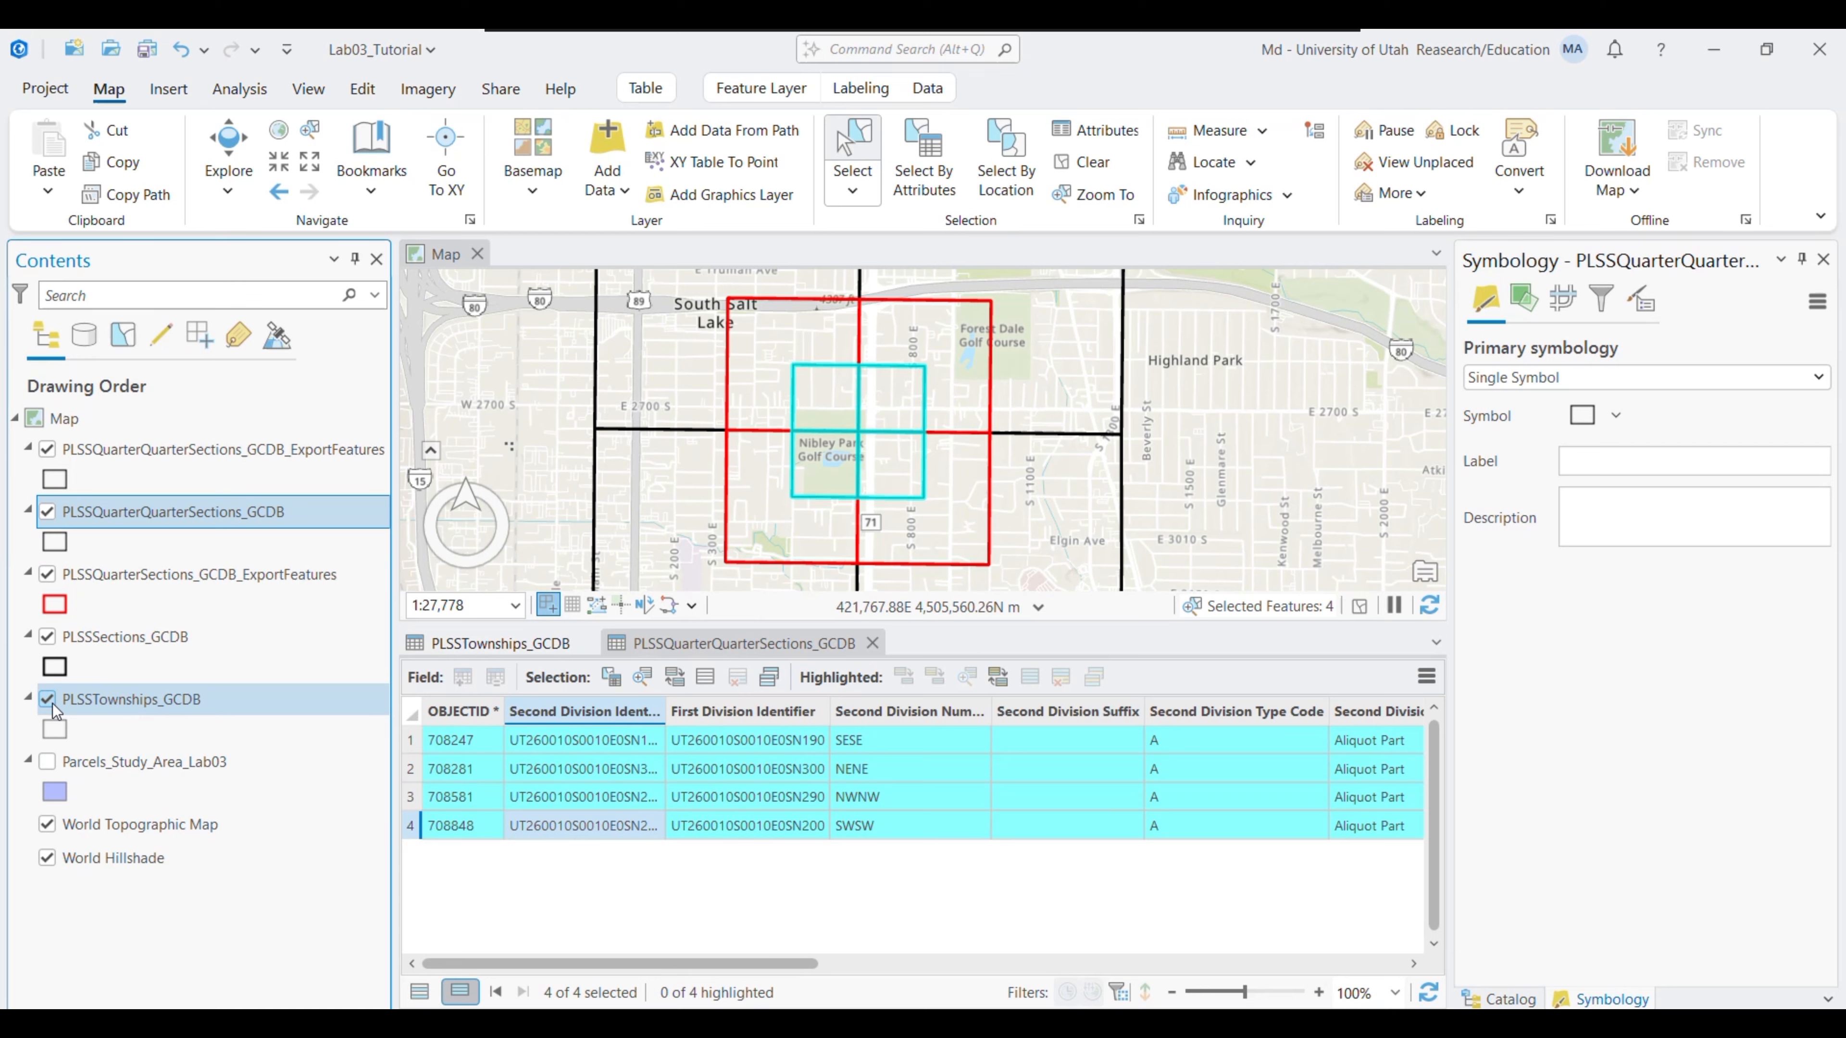
pyautogui.rightClick(91, 699)
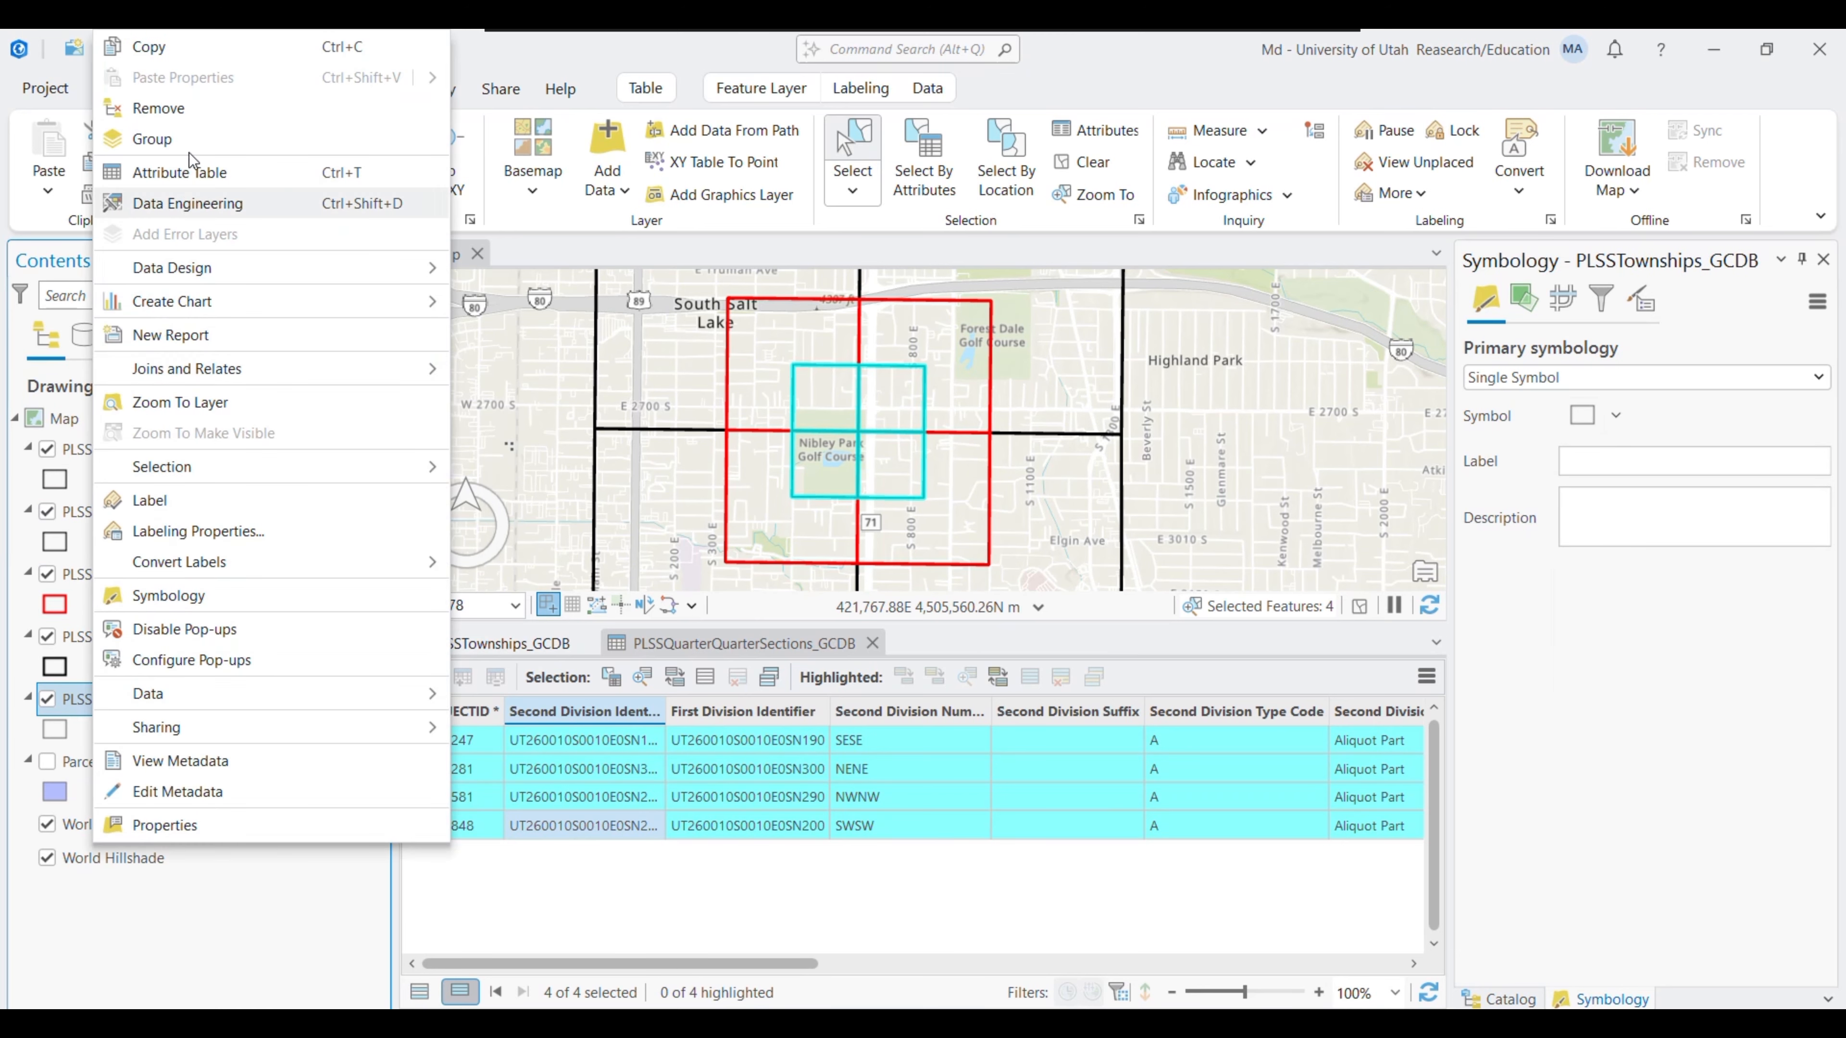
pyautogui.click(179, 401)
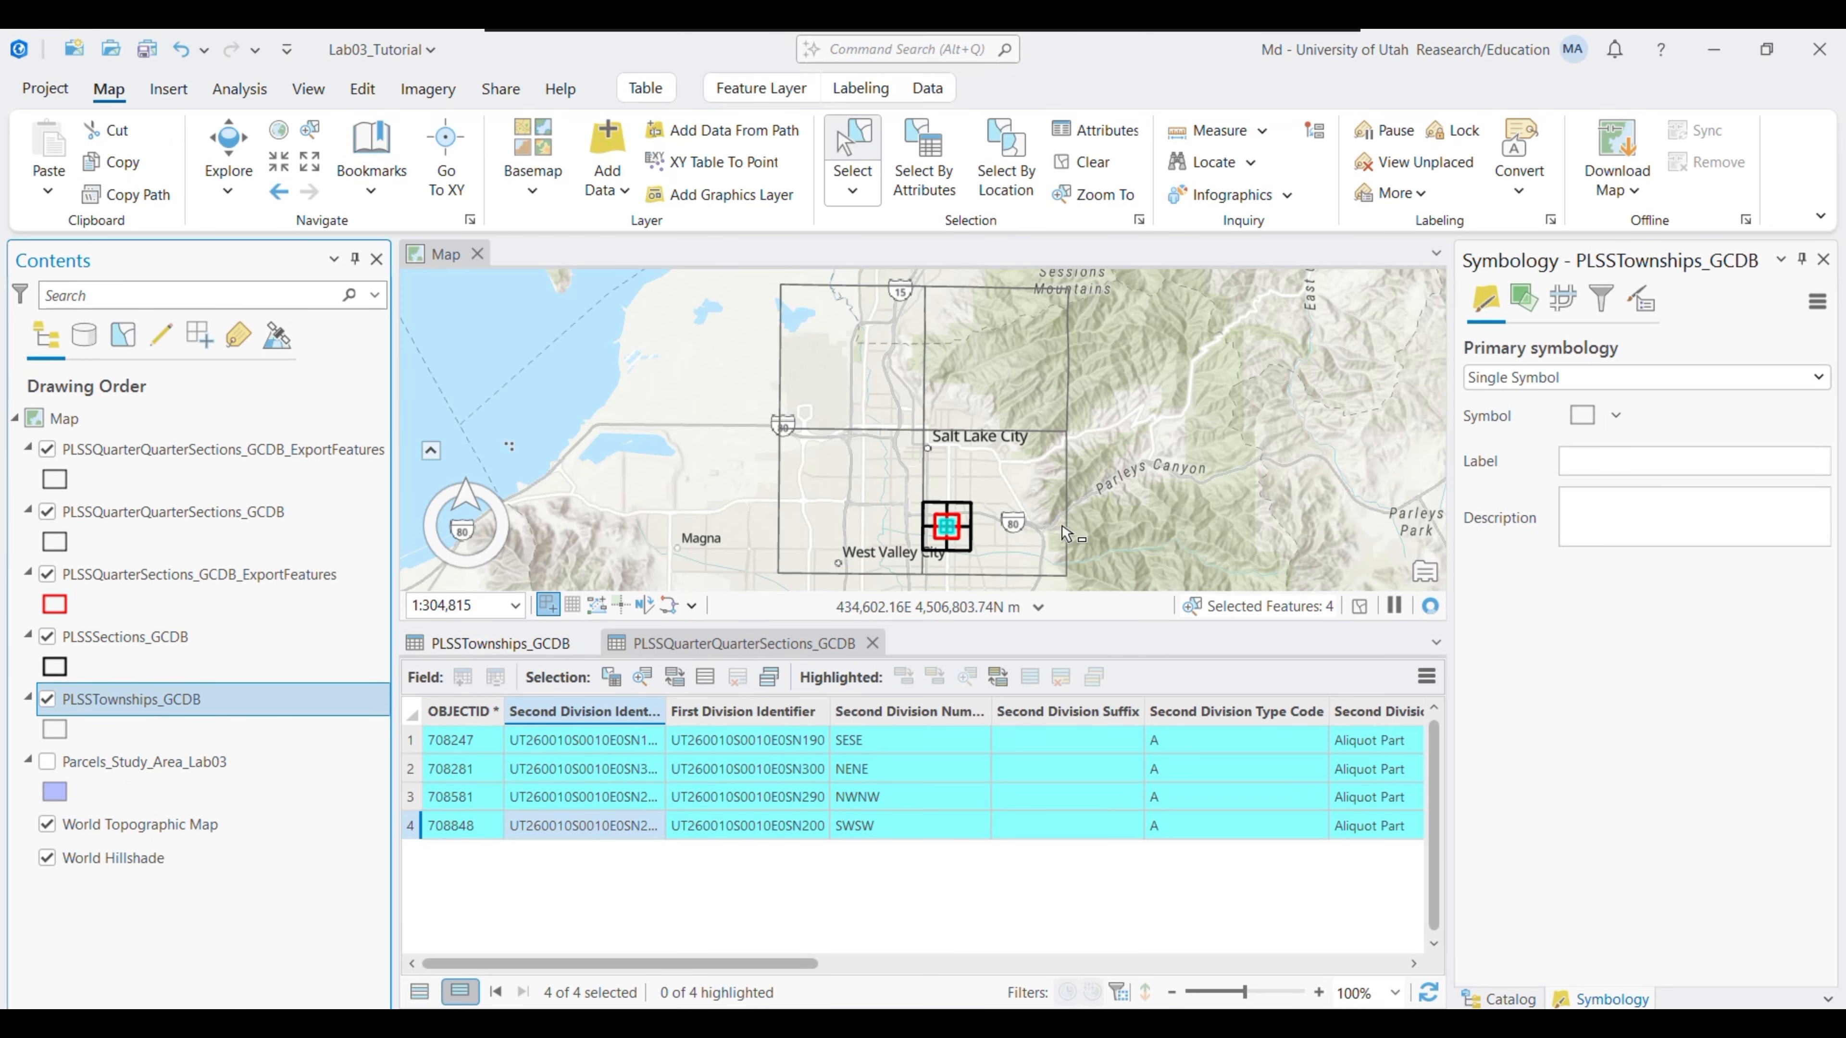
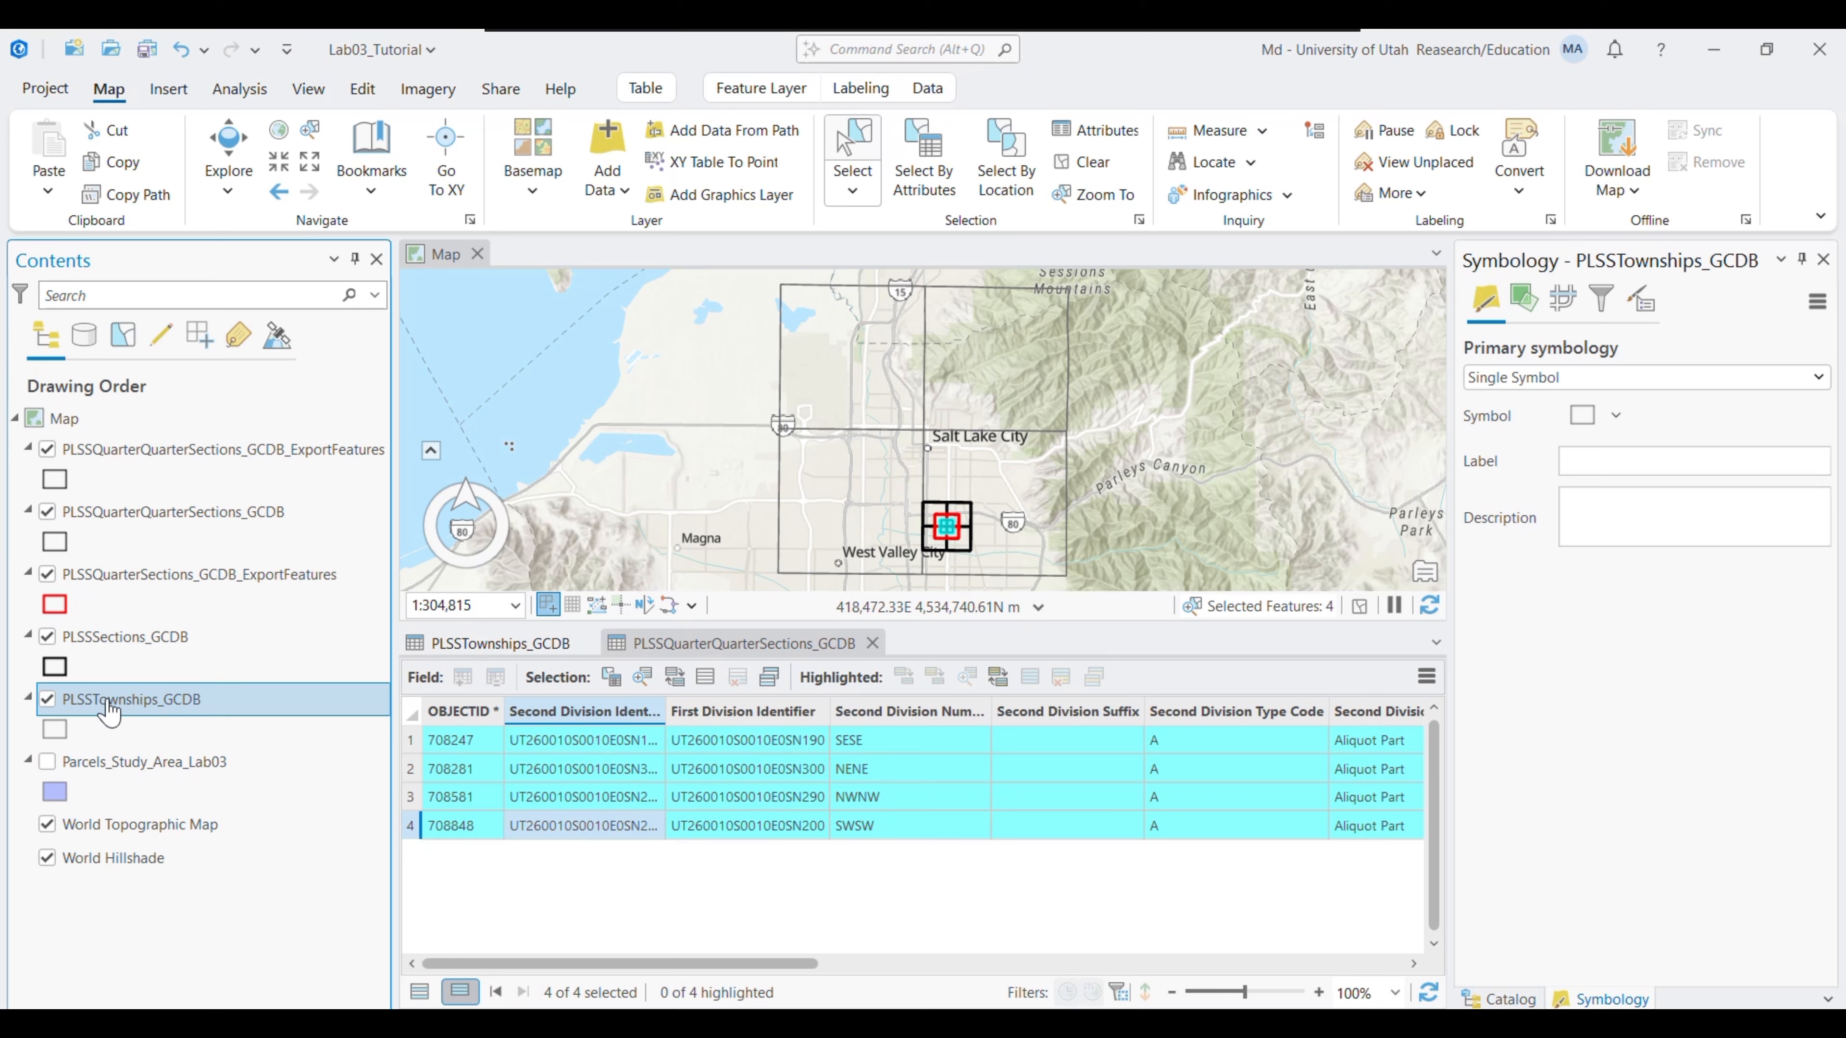
# Hide the sections layer, the quarter sections export and both quarter-quarter section layers, leaving PLSSTownships_GCDB as the only visible PLSS layer
pyautogui.click(47, 636)
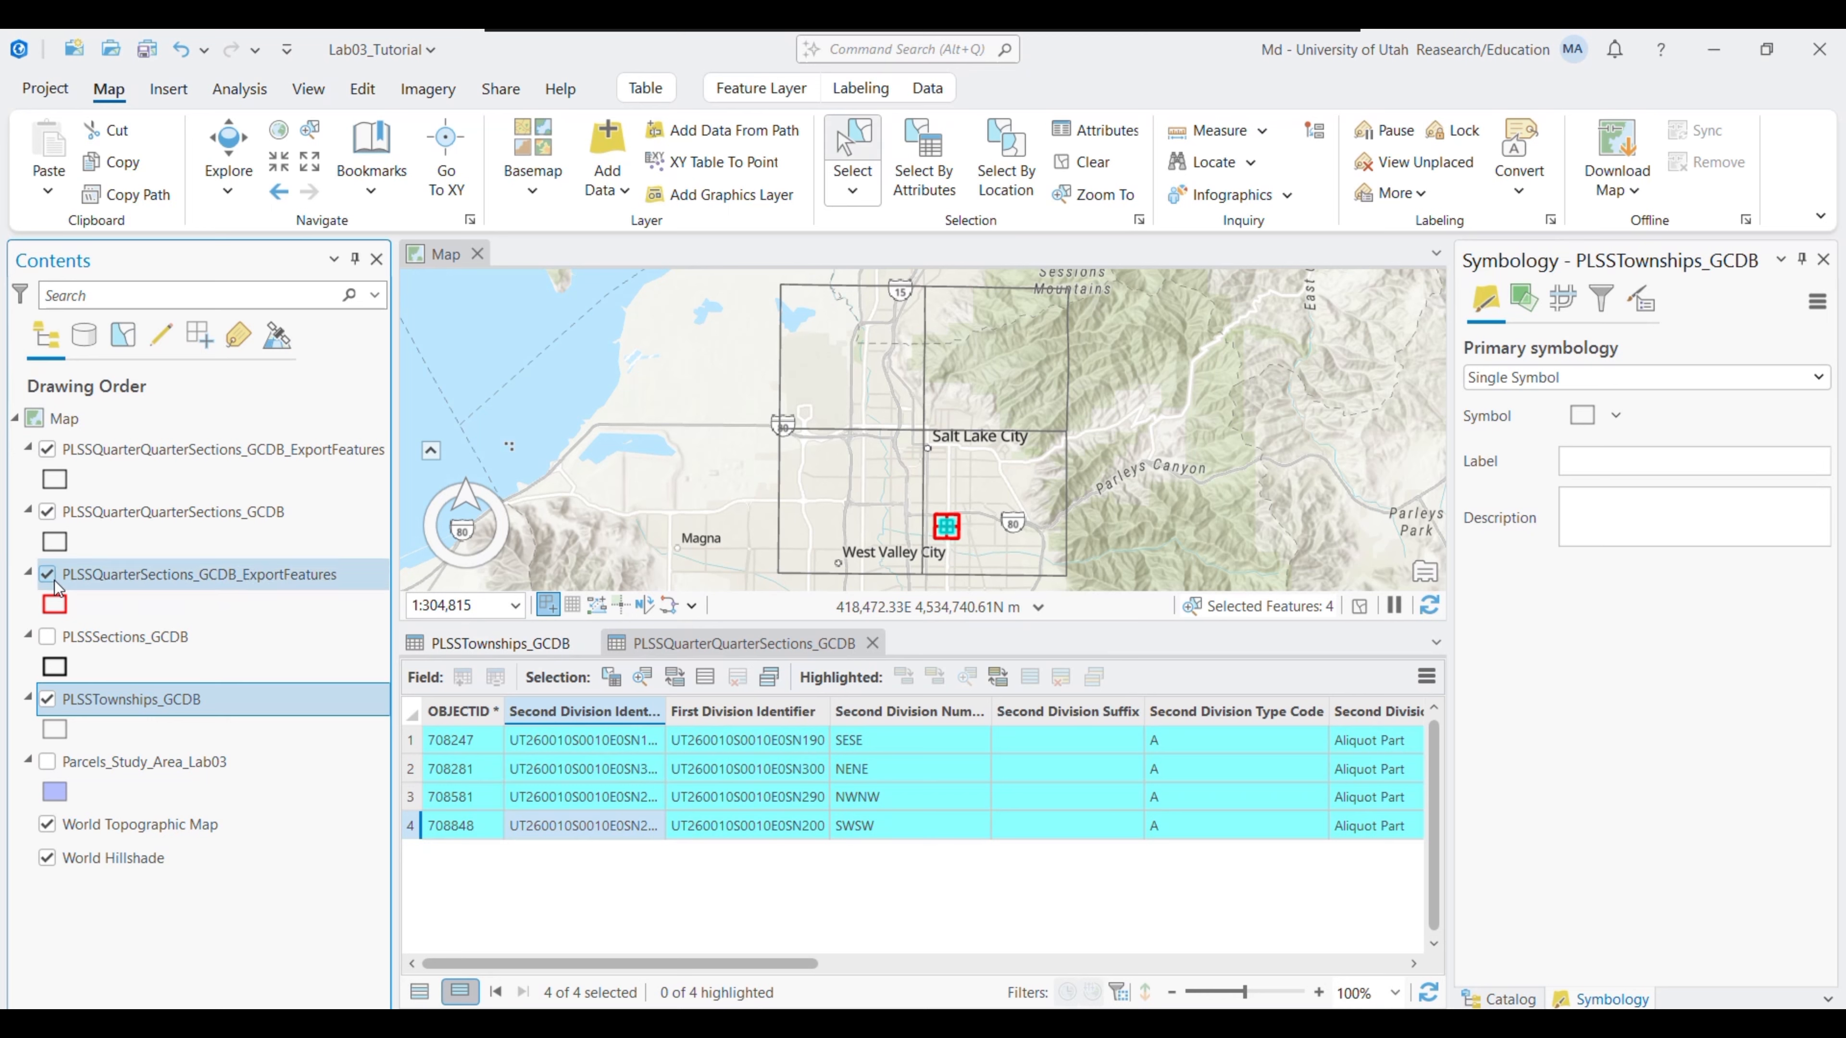
pyautogui.click(47, 574)
pyautogui.click(47, 511)
pyautogui.click(48, 449)
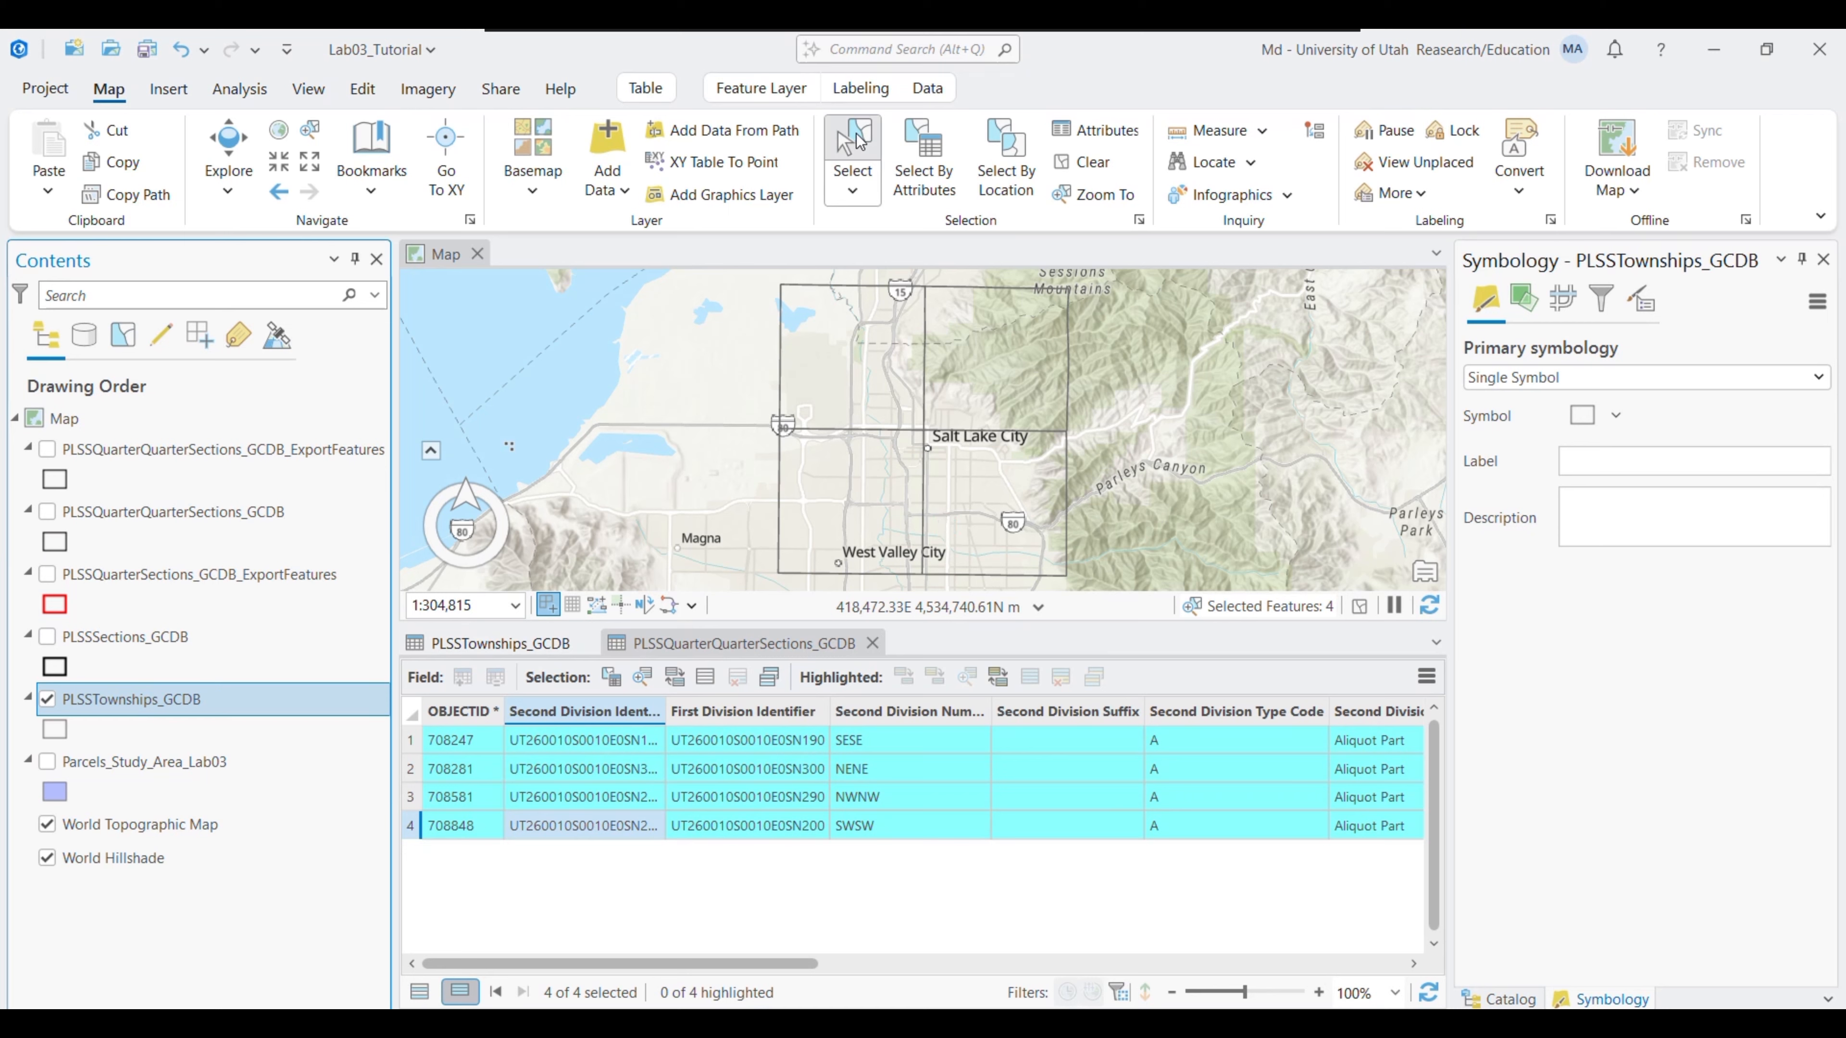
# Select the southeastern township on the map, show its record in the PLSSTownships_GCDB table, and copy its PLSS Township Identifier
pyautogui.click(974, 501)
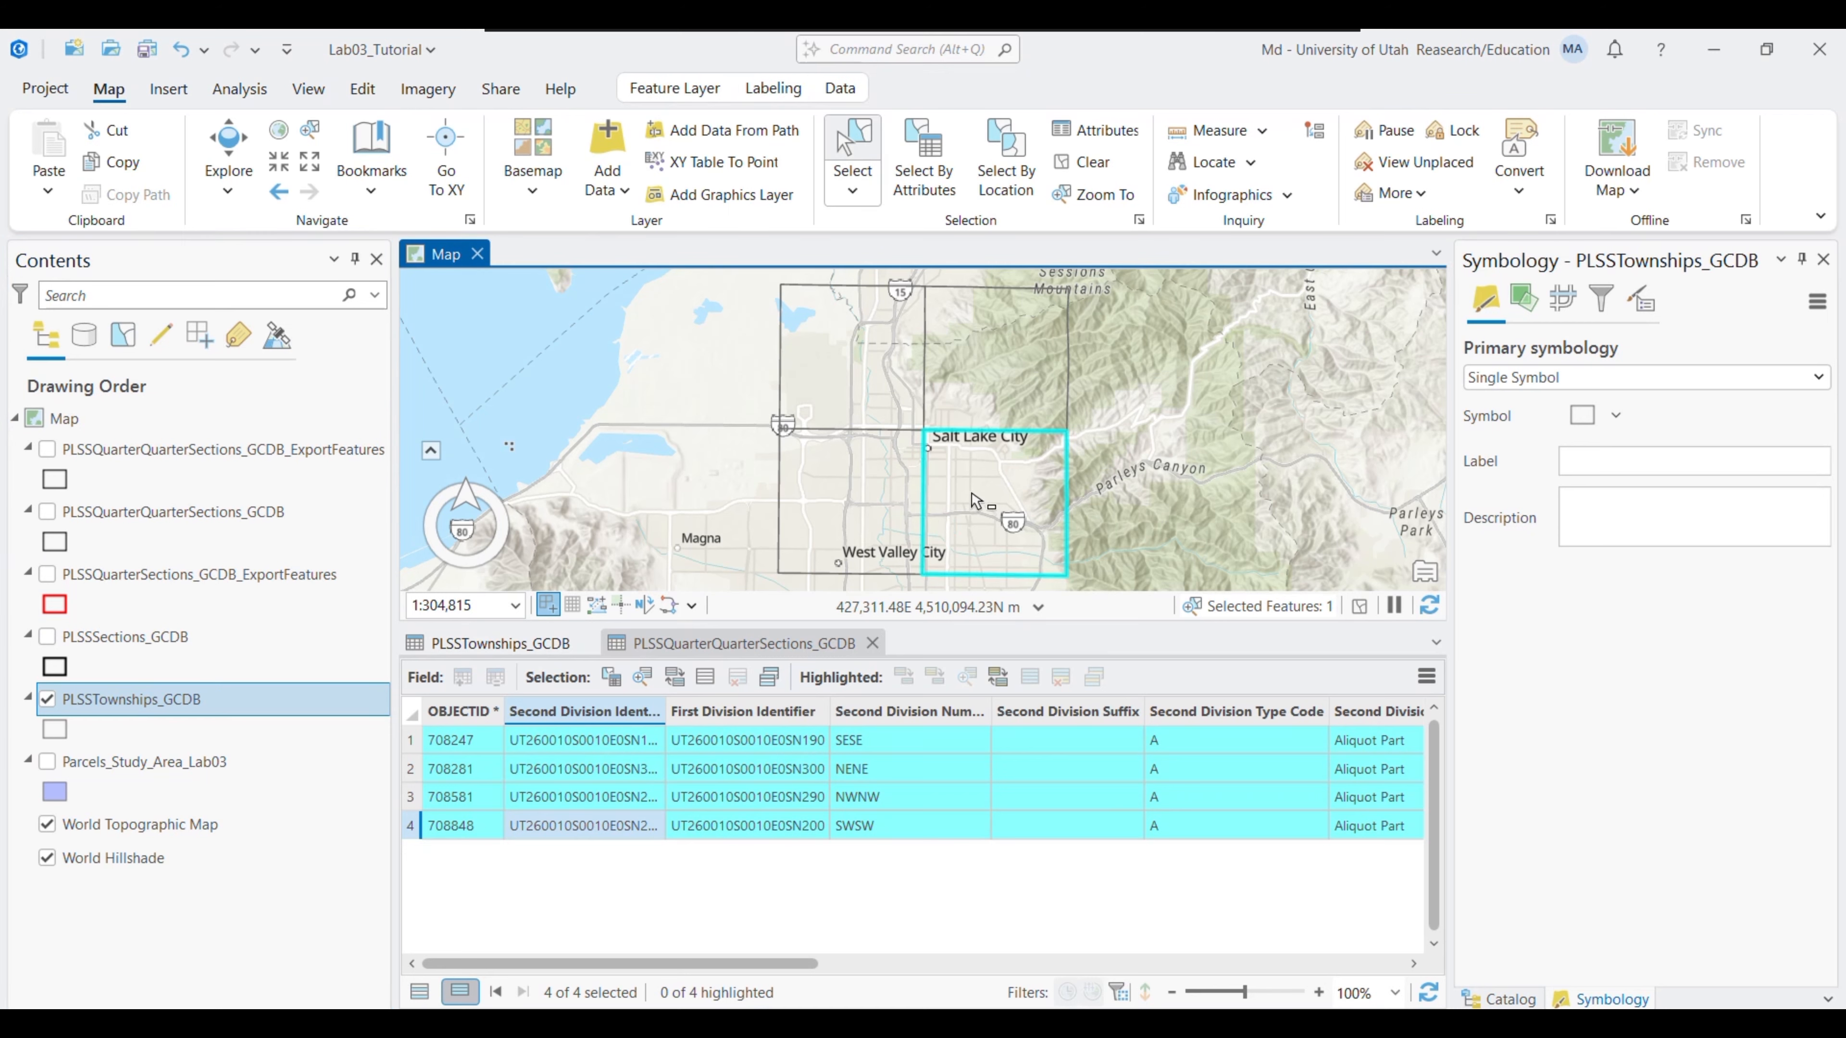
pyautogui.click(474, 651)
pyautogui.click(459, 992)
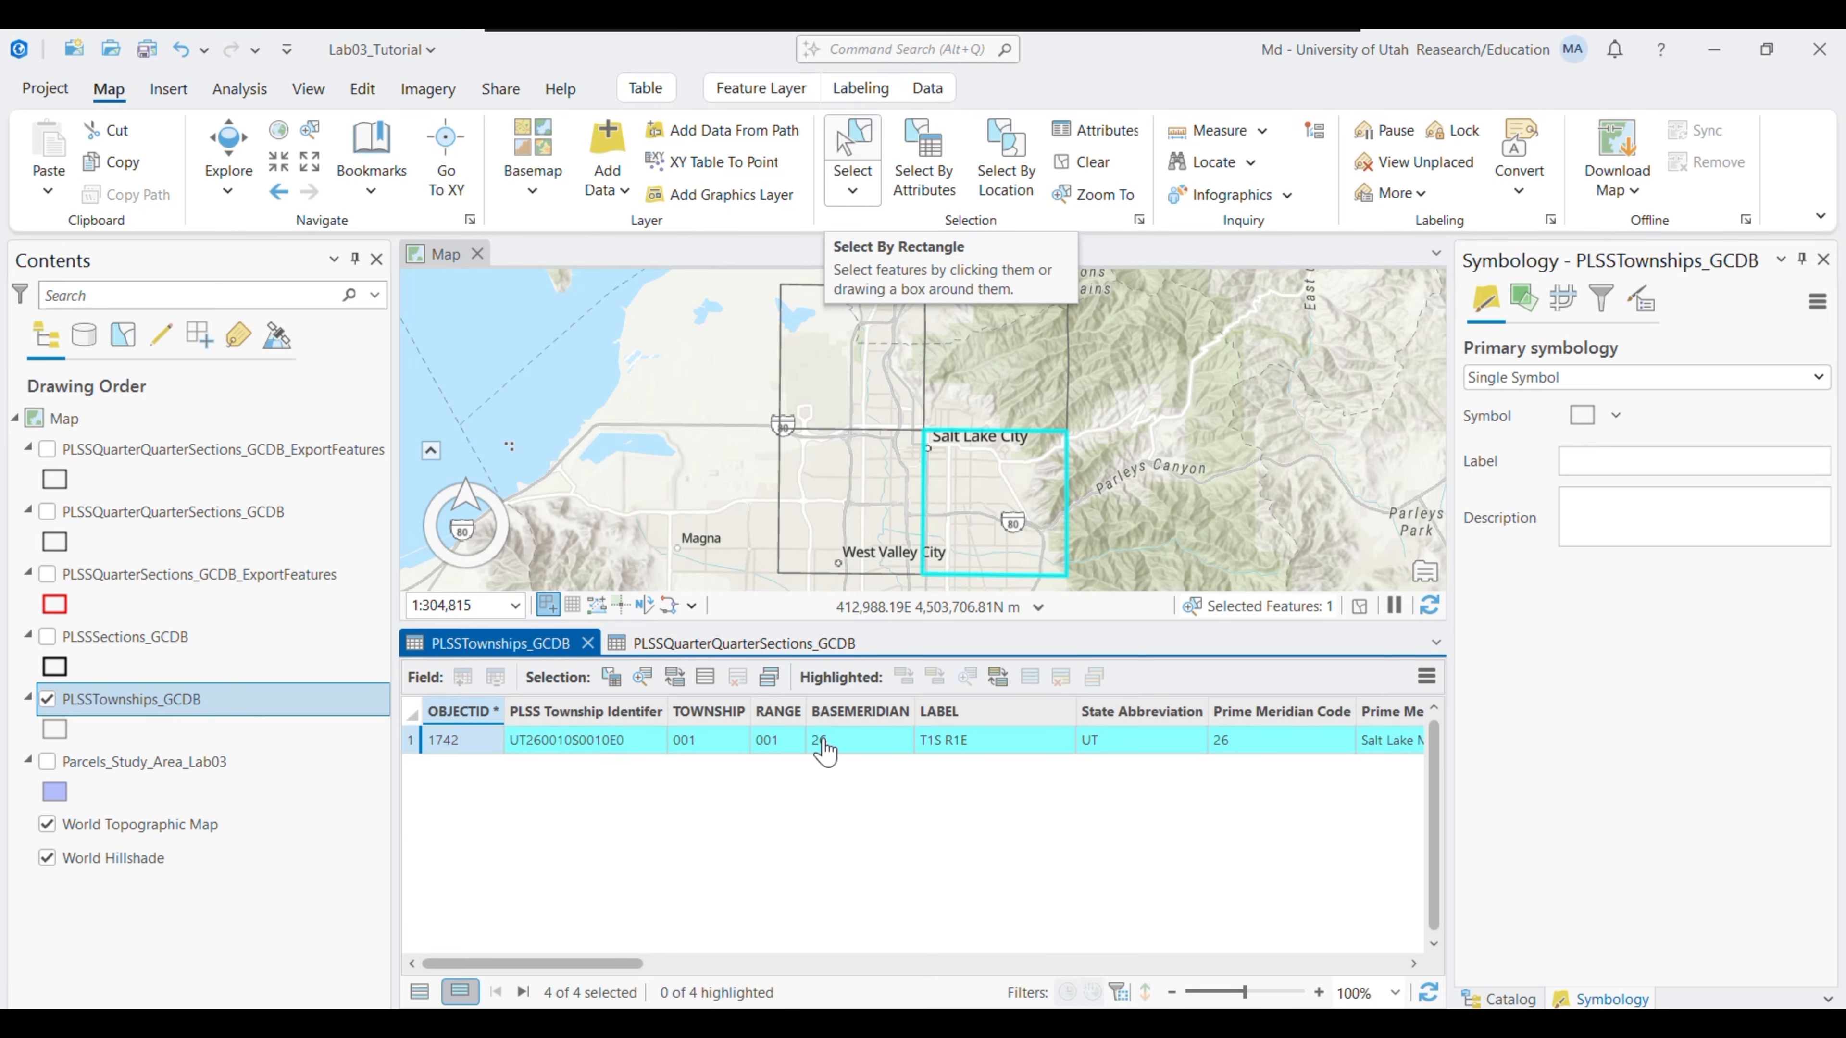
pyautogui.rightClick(632, 739)
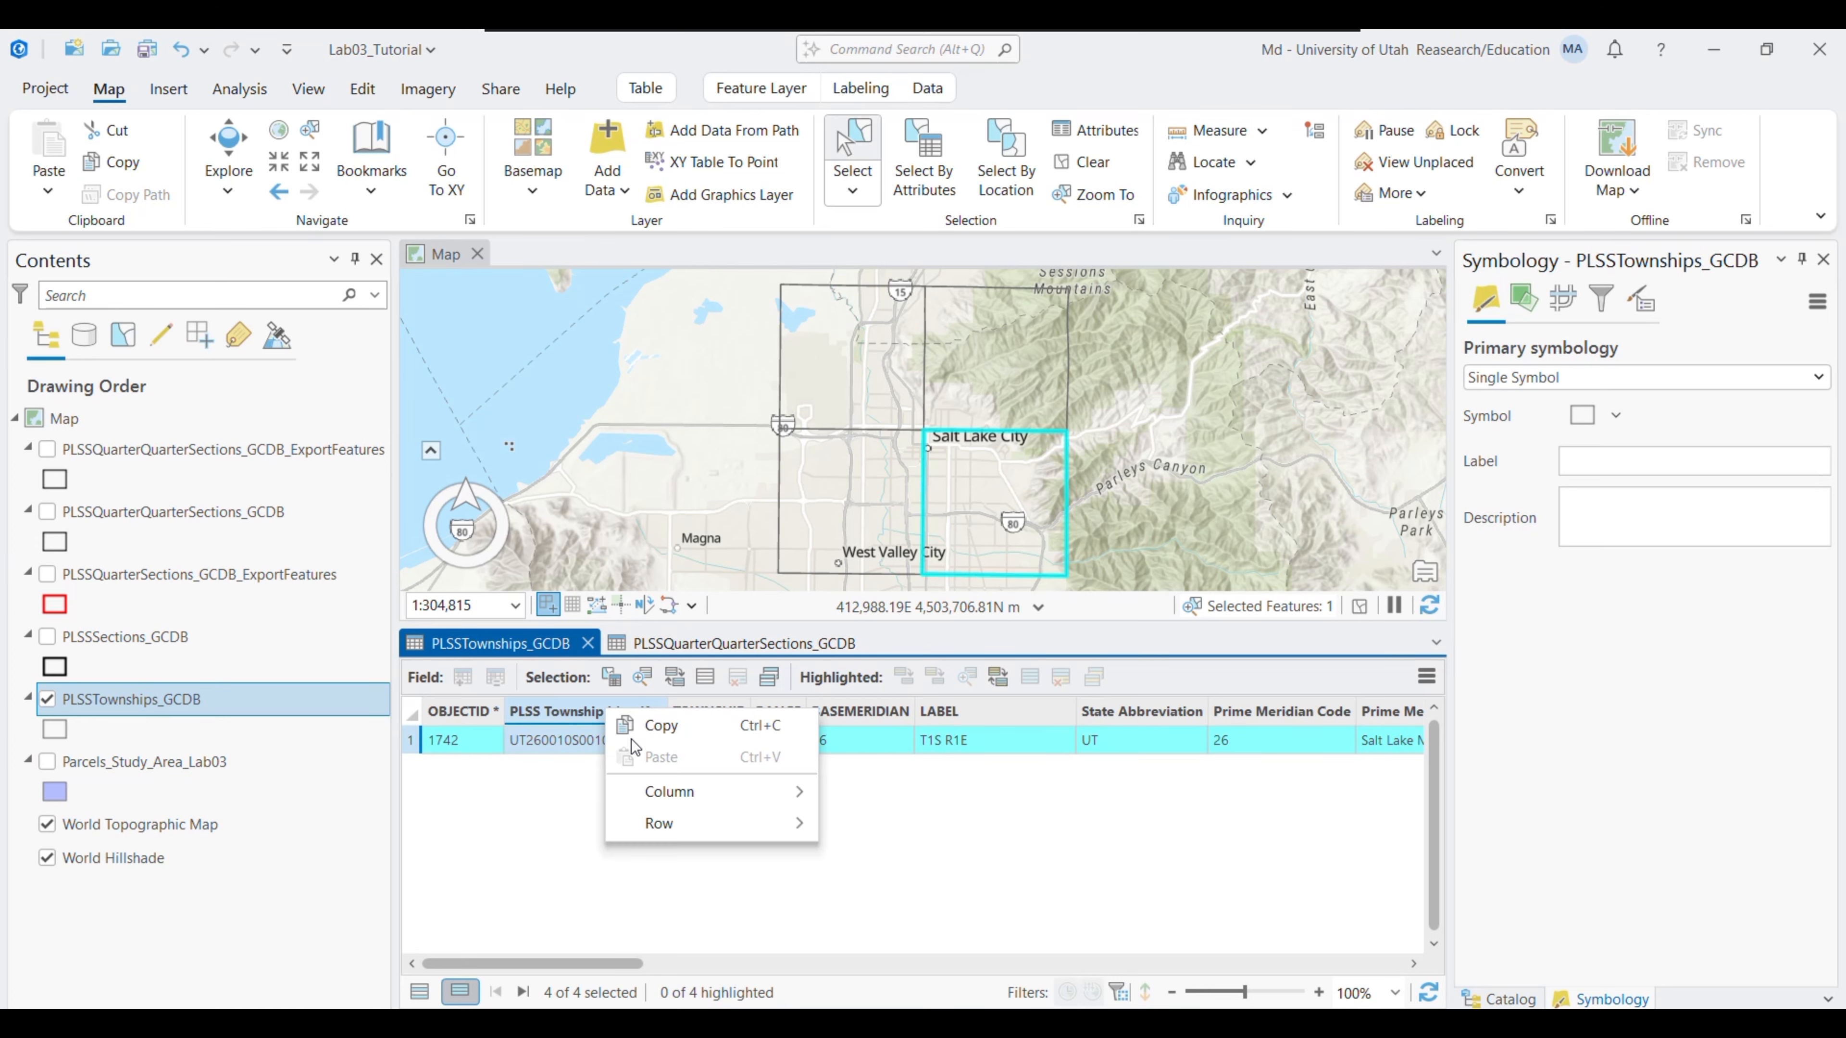
pyautogui.click(674, 745)
# Try to add a PLSS Township Identifier clause to the existing definition query of PLSSTownships_GCDB and apply it
pyautogui.doubleClick(168, 704)
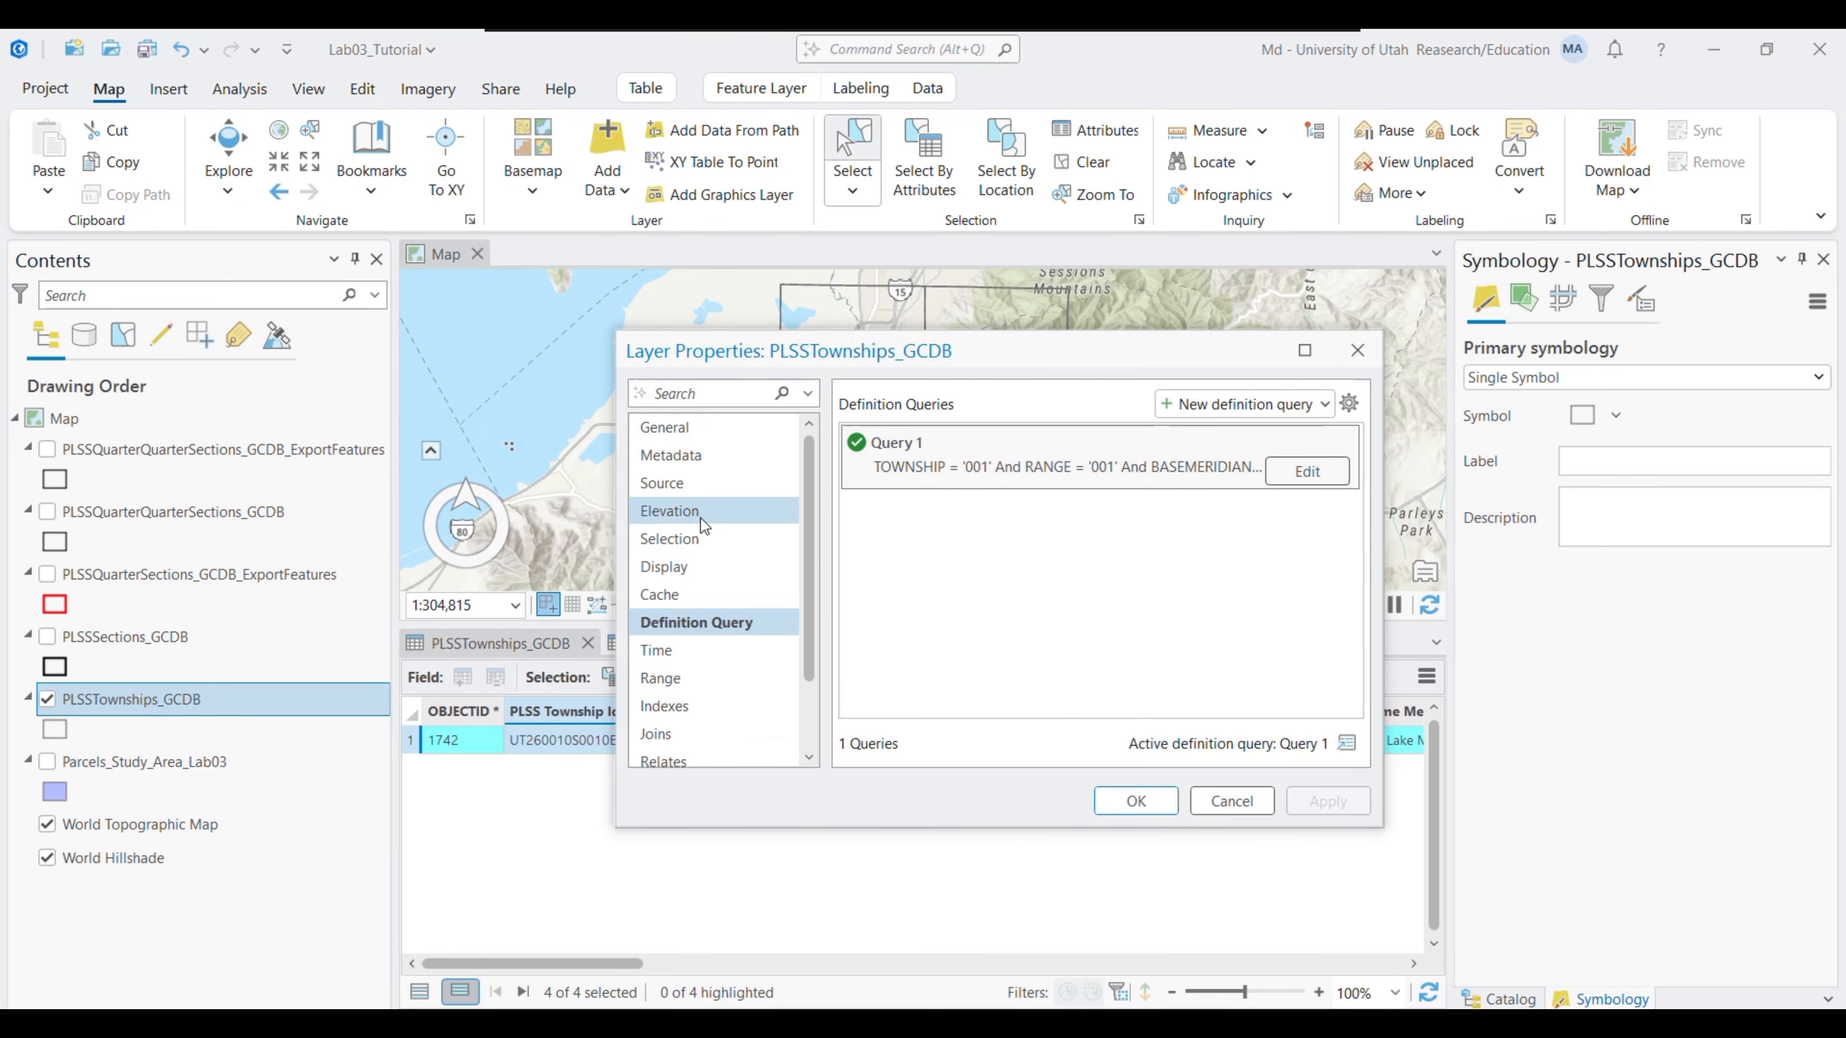
pyautogui.click(1306, 471)
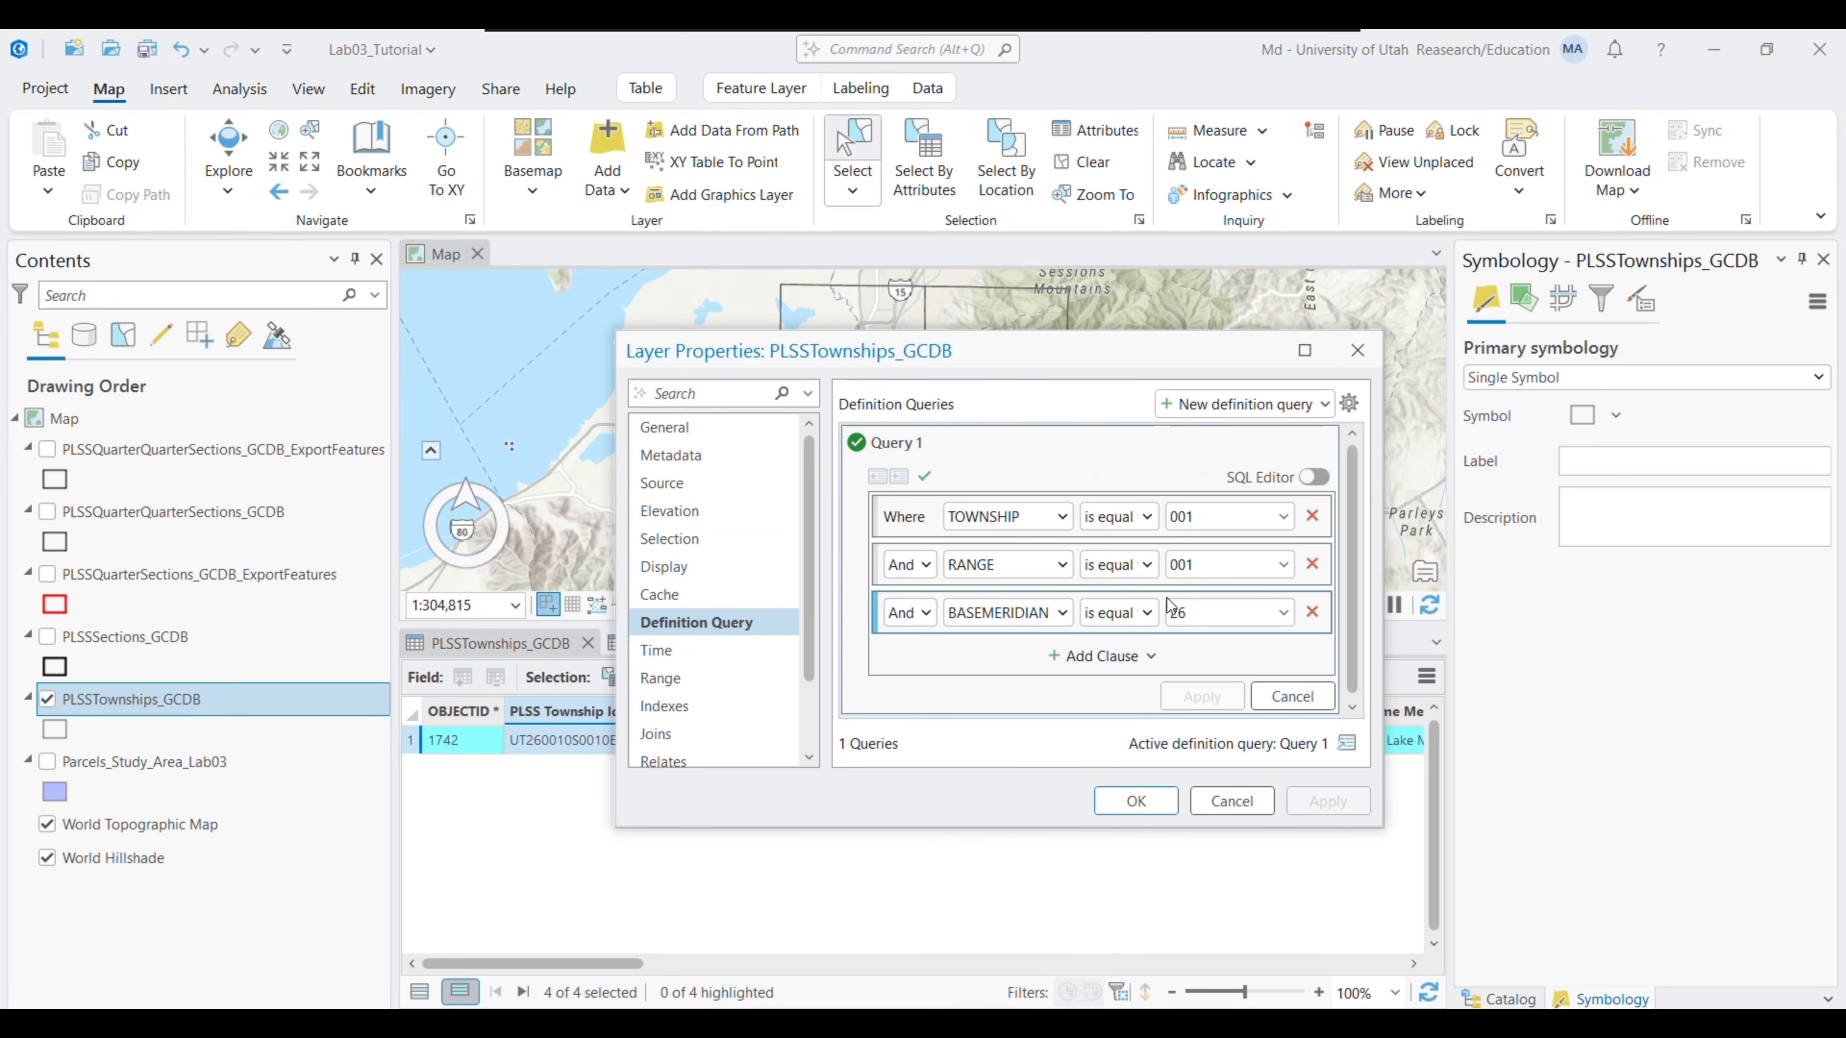
pyautogui.click(1090, 656)
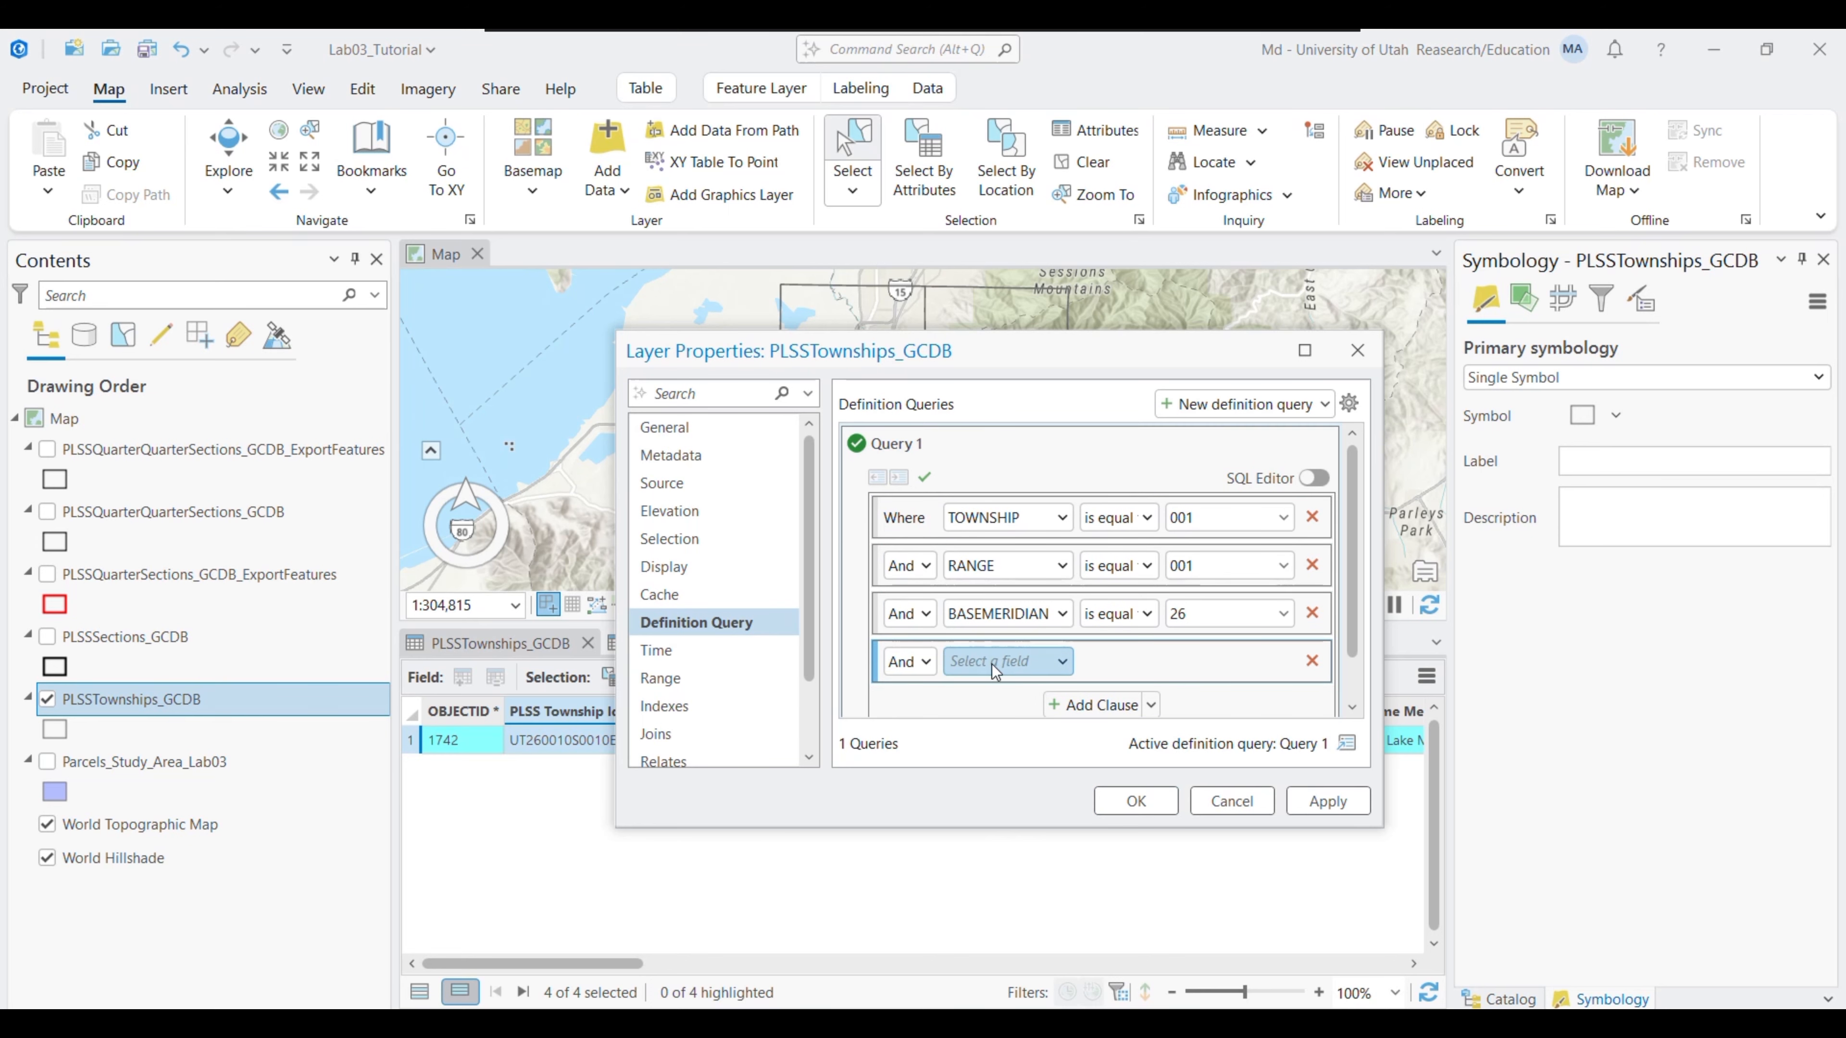
pyautogui.click(992, 661)
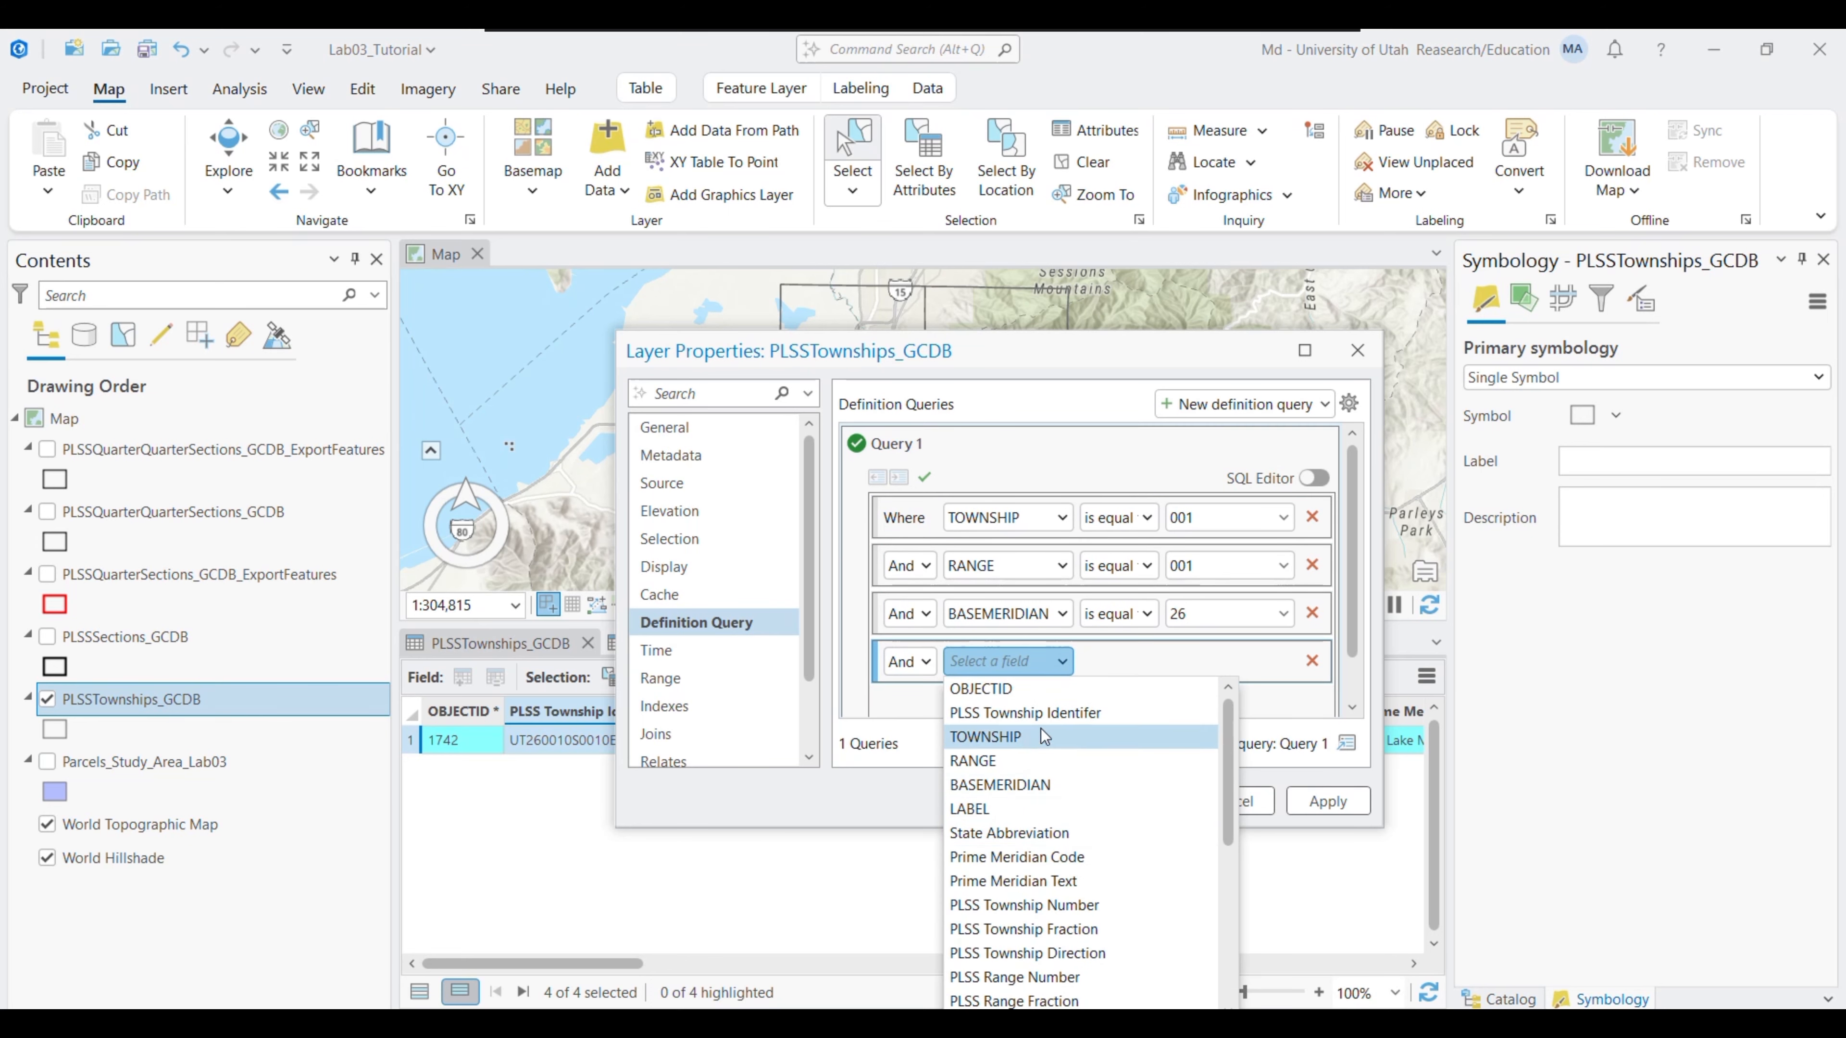
pyautogui.moveTo(1238, 804)
pyautogui.mouseDown()
pyautogui.moveTo(1212, 984)
pyautogui.moveTo(1208, 880)
pyautogui.moveTo(1205, 987)
pyautogui.moveTo(1239, 784)
pyautogui.mouseUp()
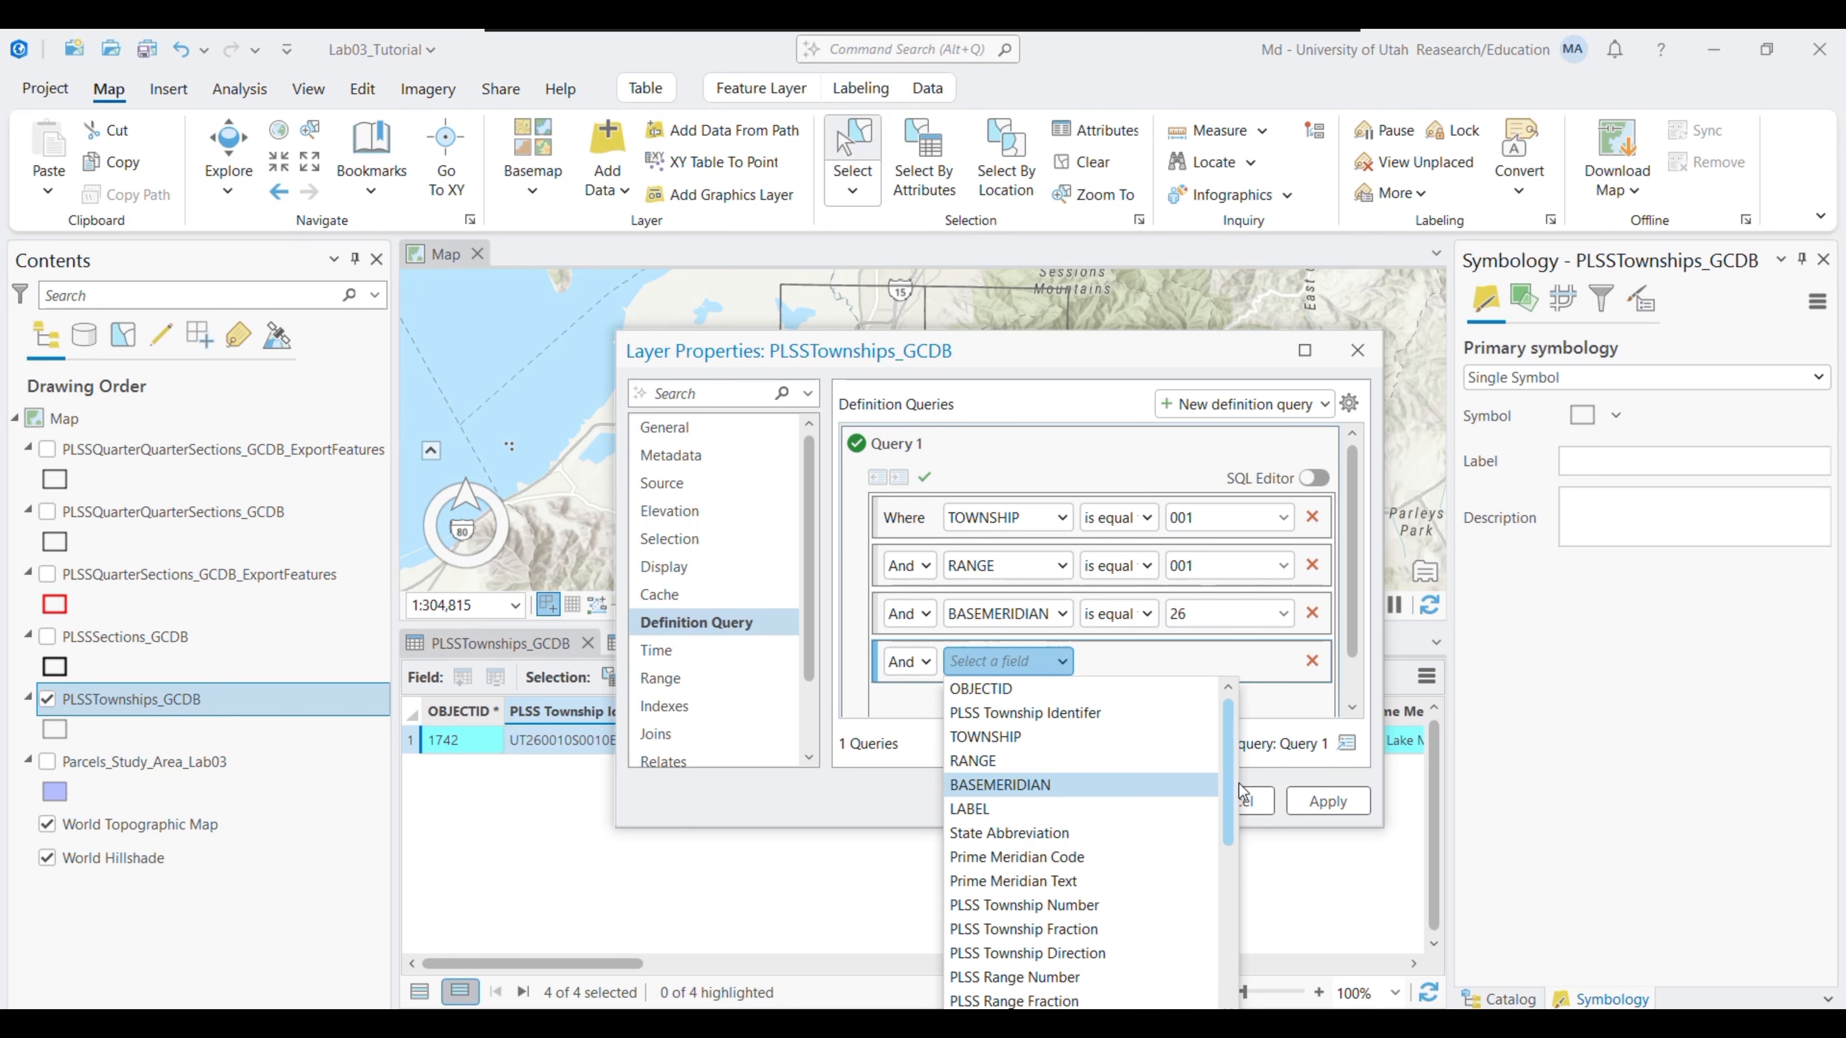
pyautogui.click(1077, 727)
pyautogui.click(1002, 670)
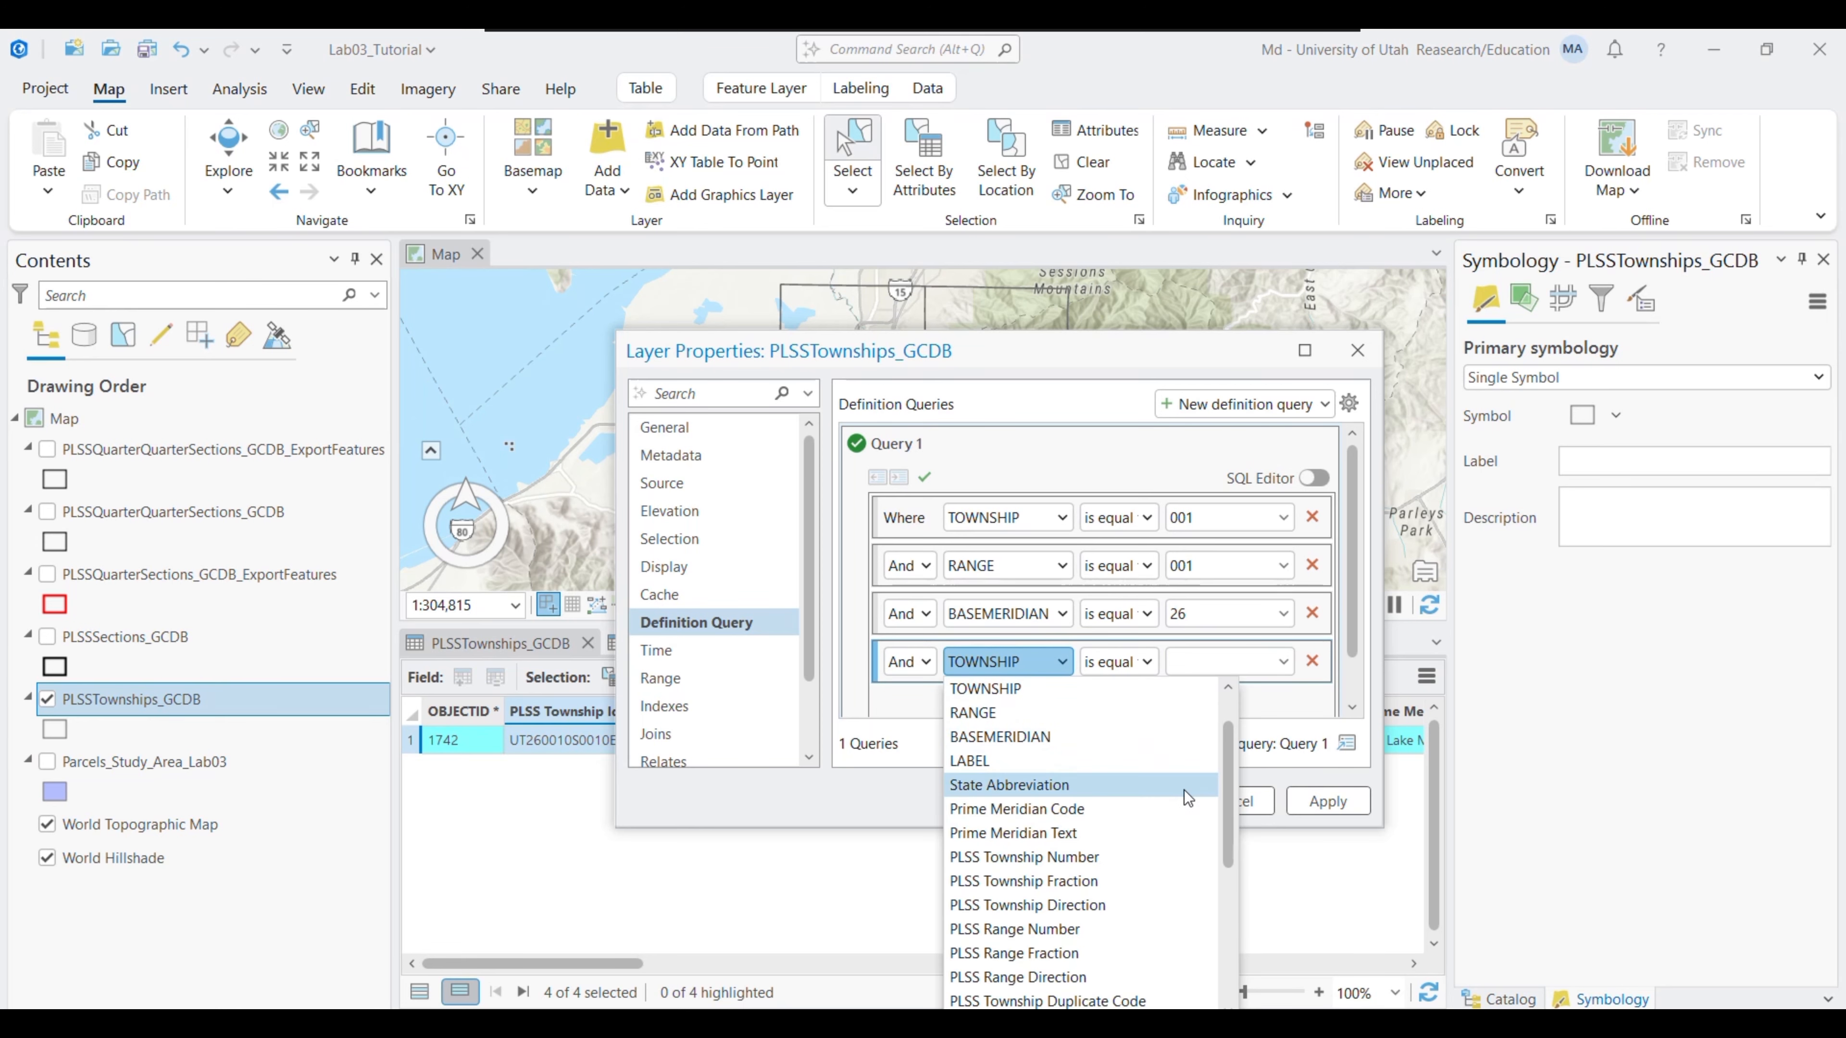
pyautogui.click(994, 720)
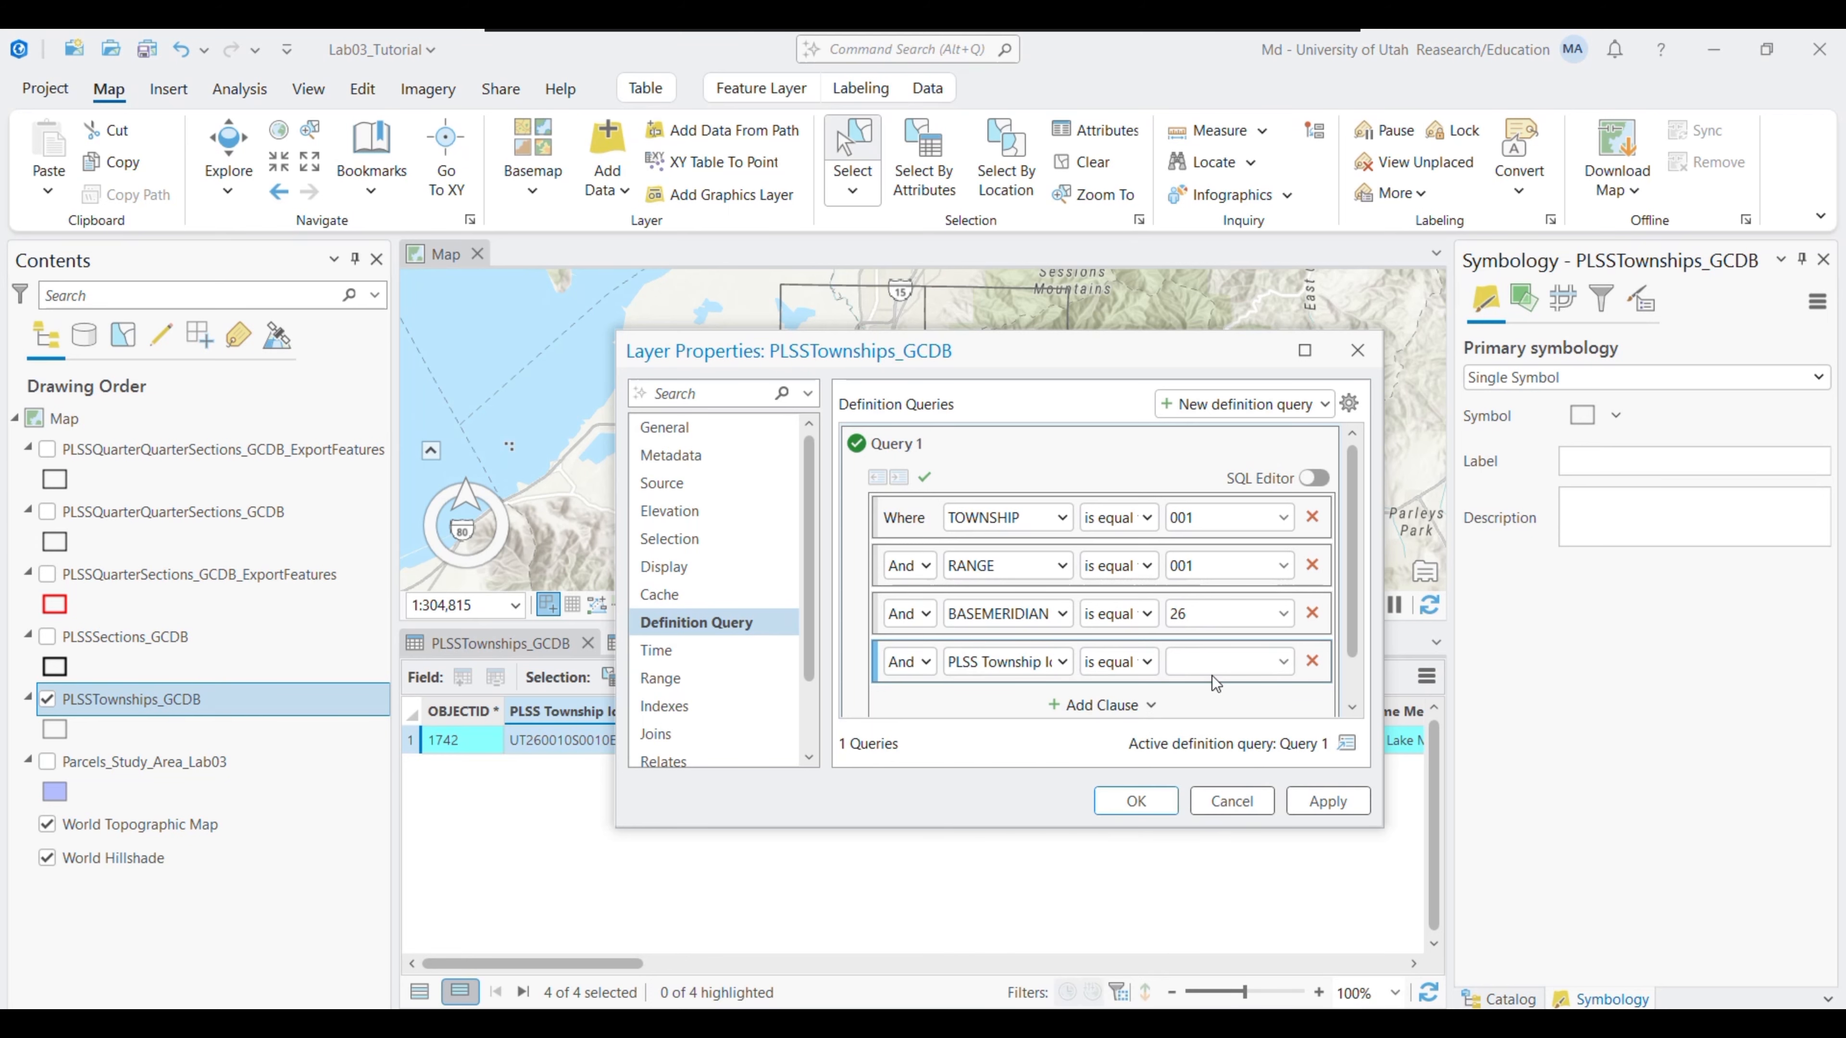
pyautogui.click(1211, 665)
pyautogui.write('0SN200ASWSW')
pyautogui.click(1328, 800)
pyautogui.click(1136, 801)
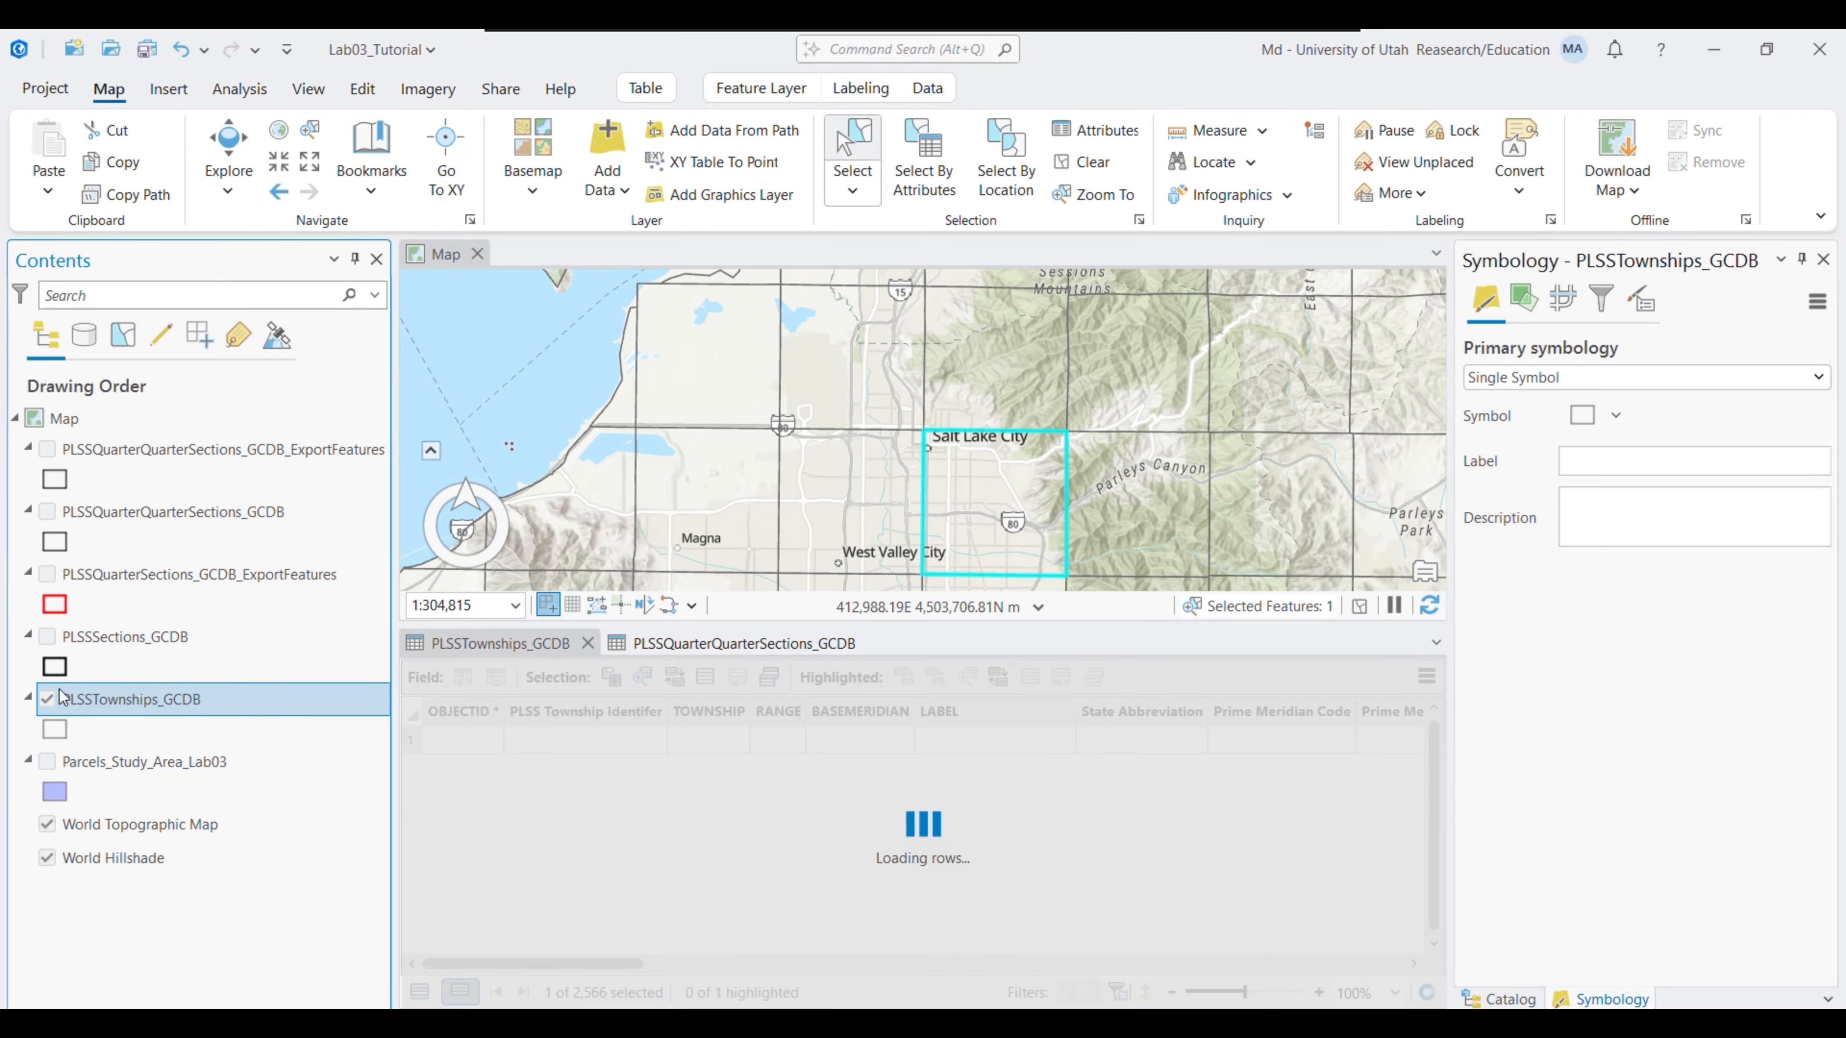
# Create a definition query on PLSSTownships_GCDB with TOWNSHIP 001, RANGE 001 and PLSS Township Identifier UT260010S0010E0, and apply it
pyautogui.rightClick(78, 709)
pyautogui.click(167, 829)
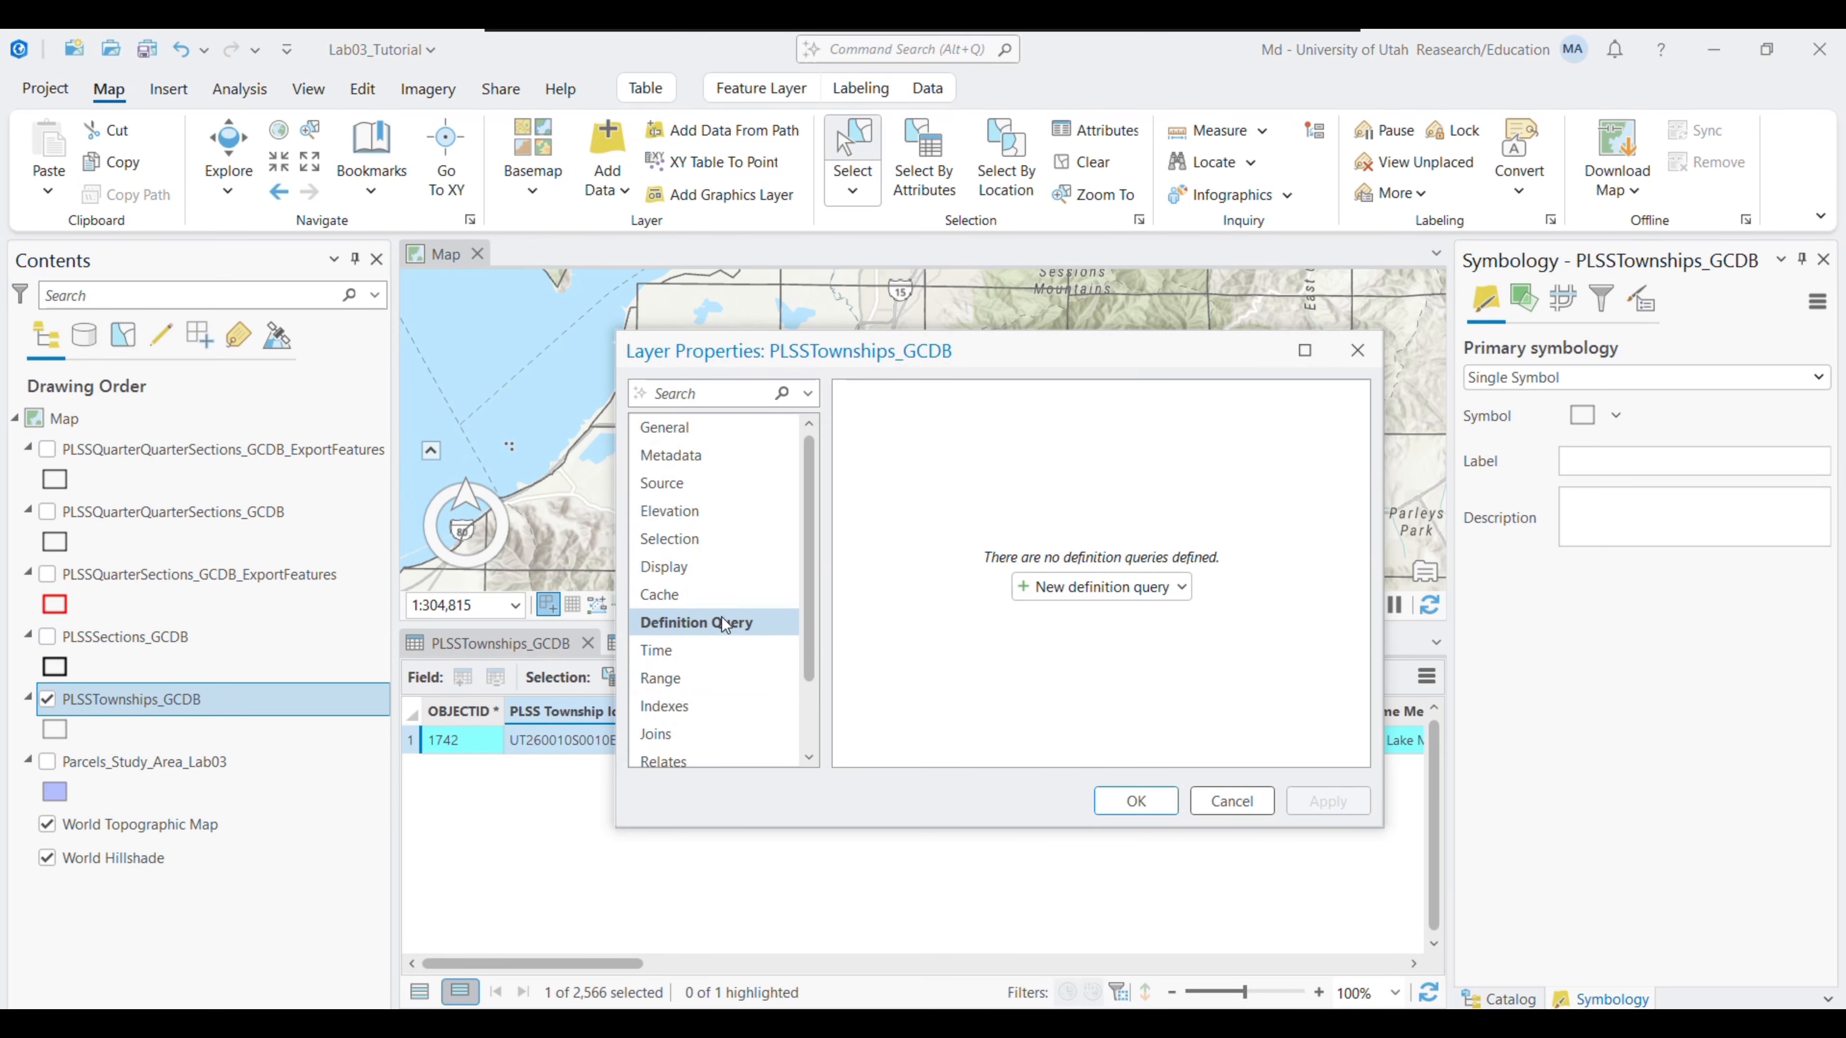
pyautogui.click(1102, 585)
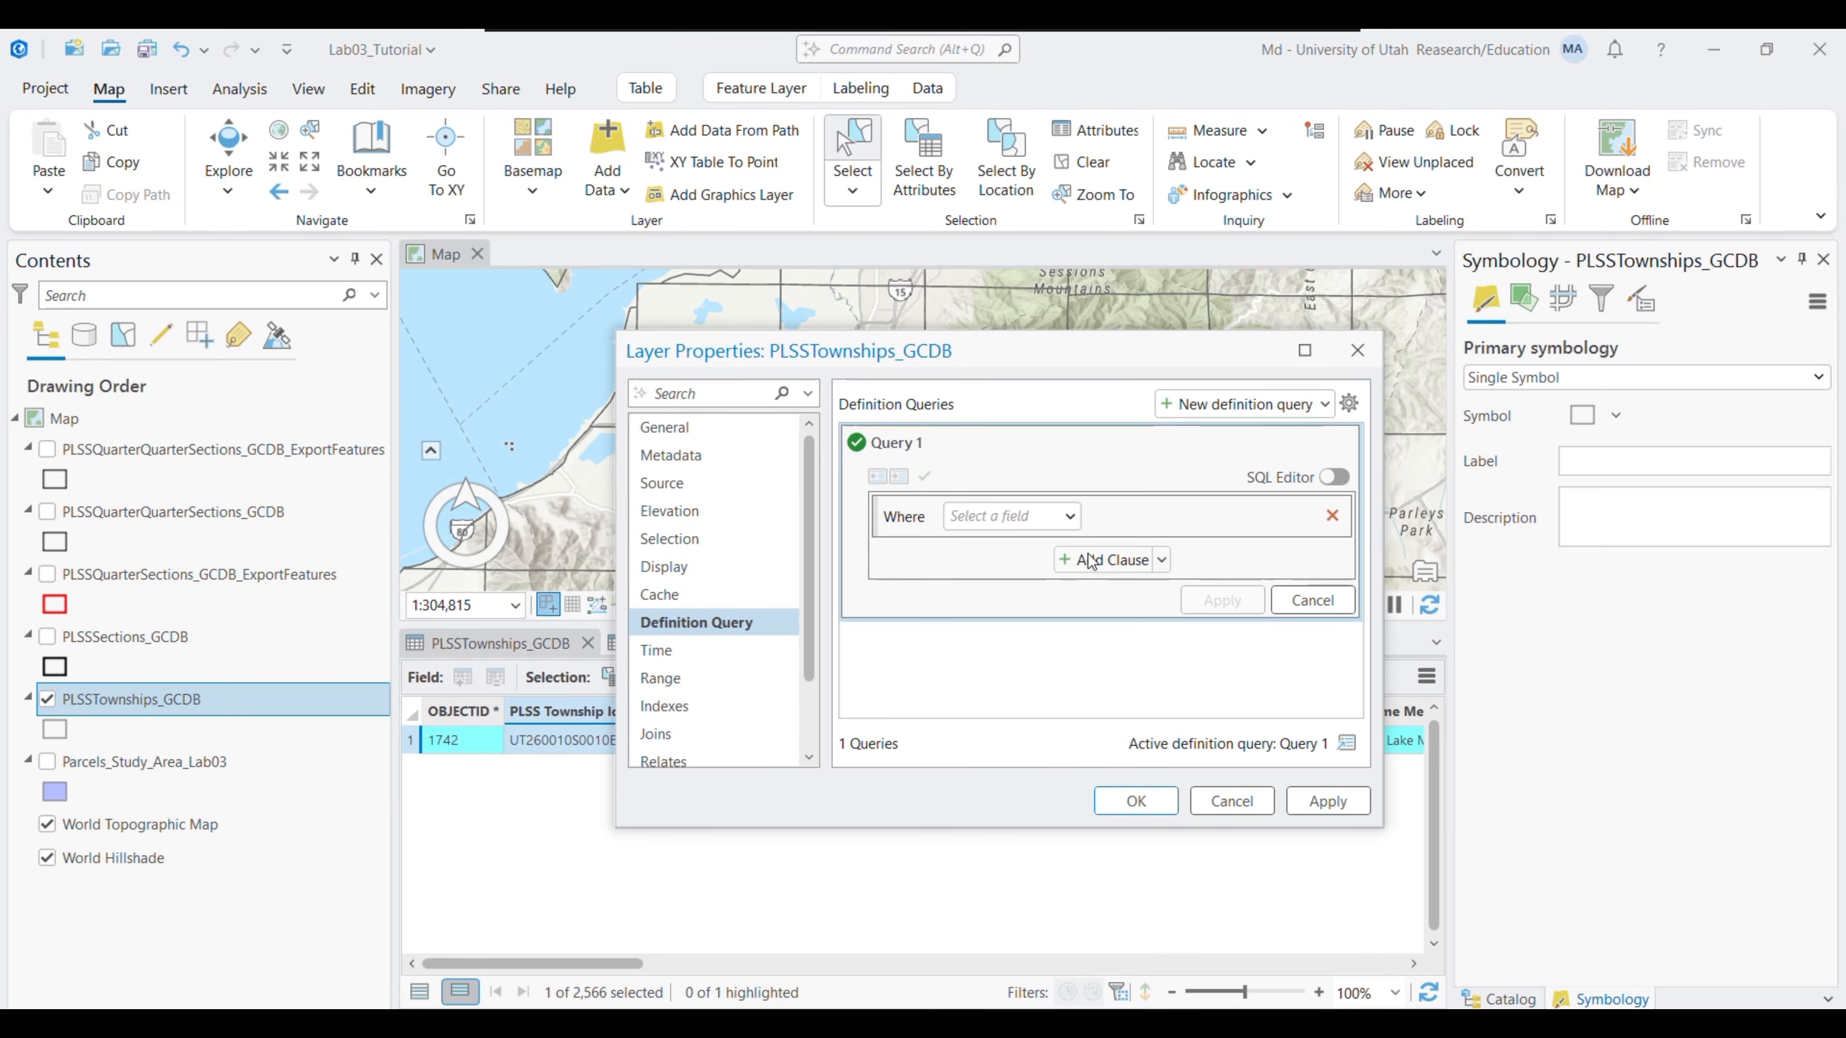
pyautogui.click(1018, 517)
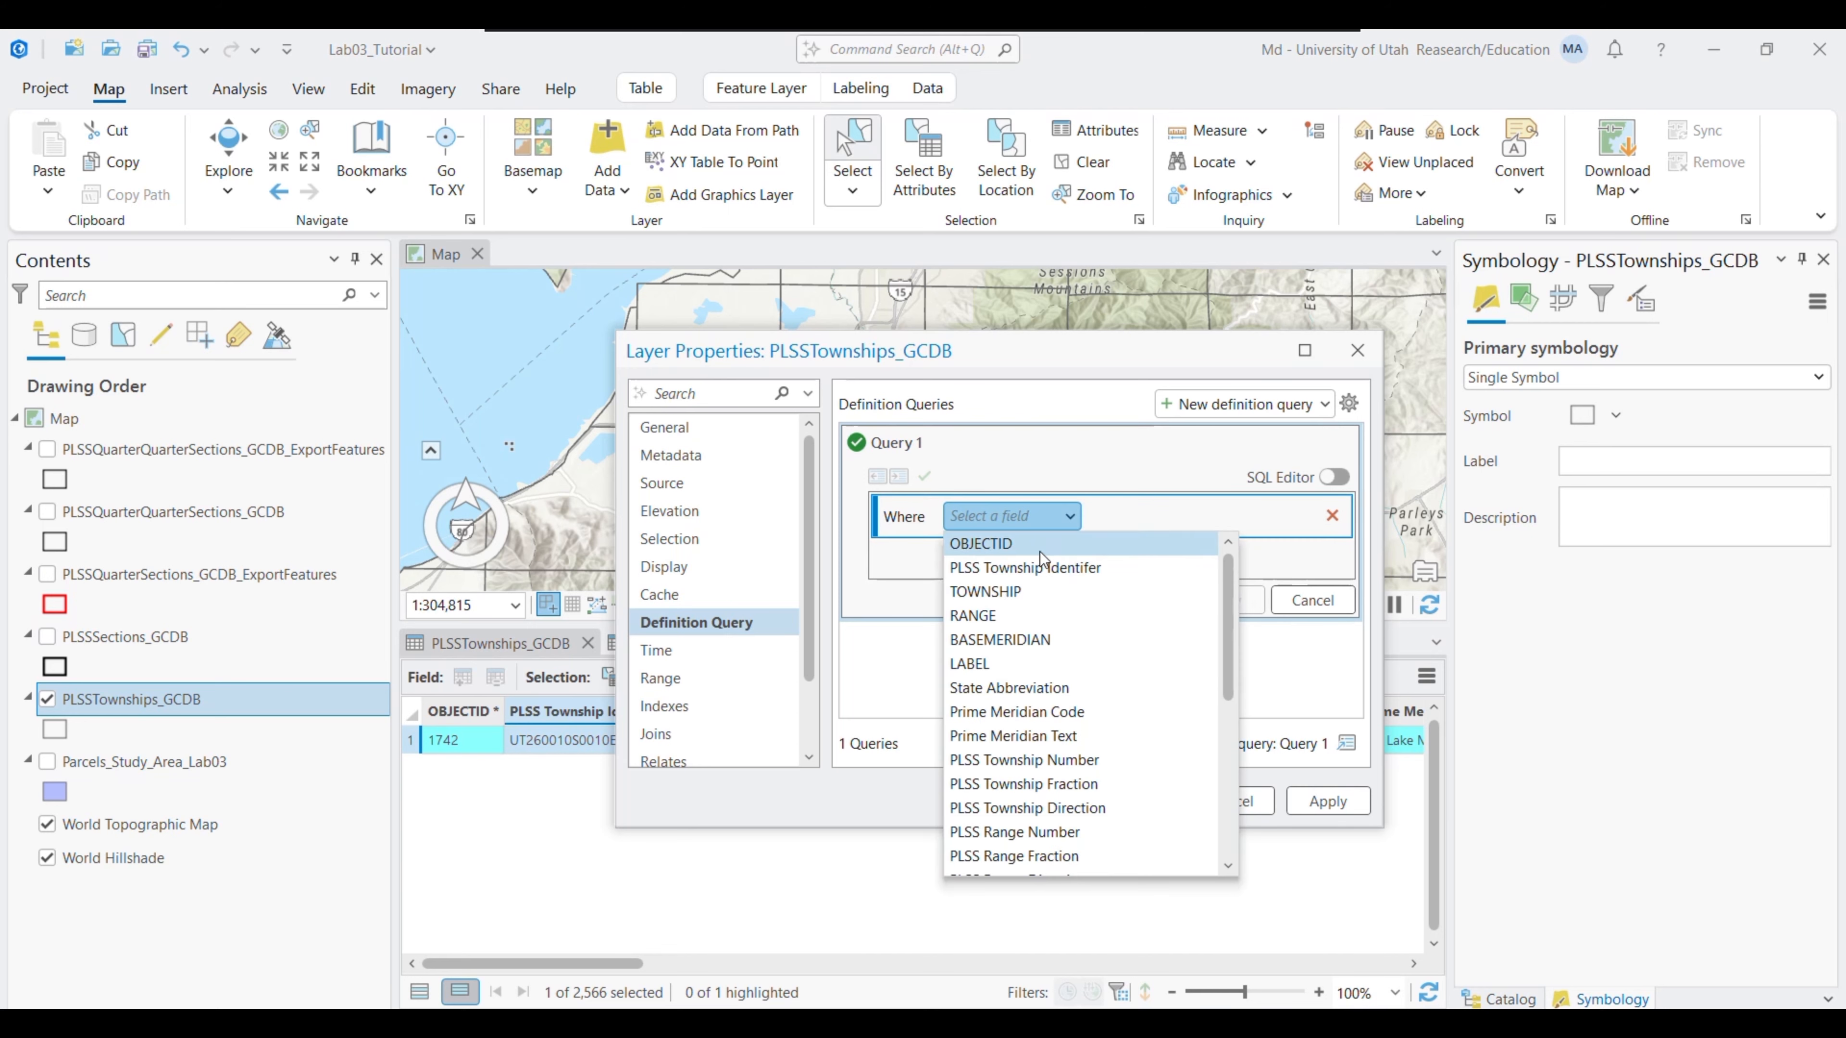
pyautogui.click(995, 587)
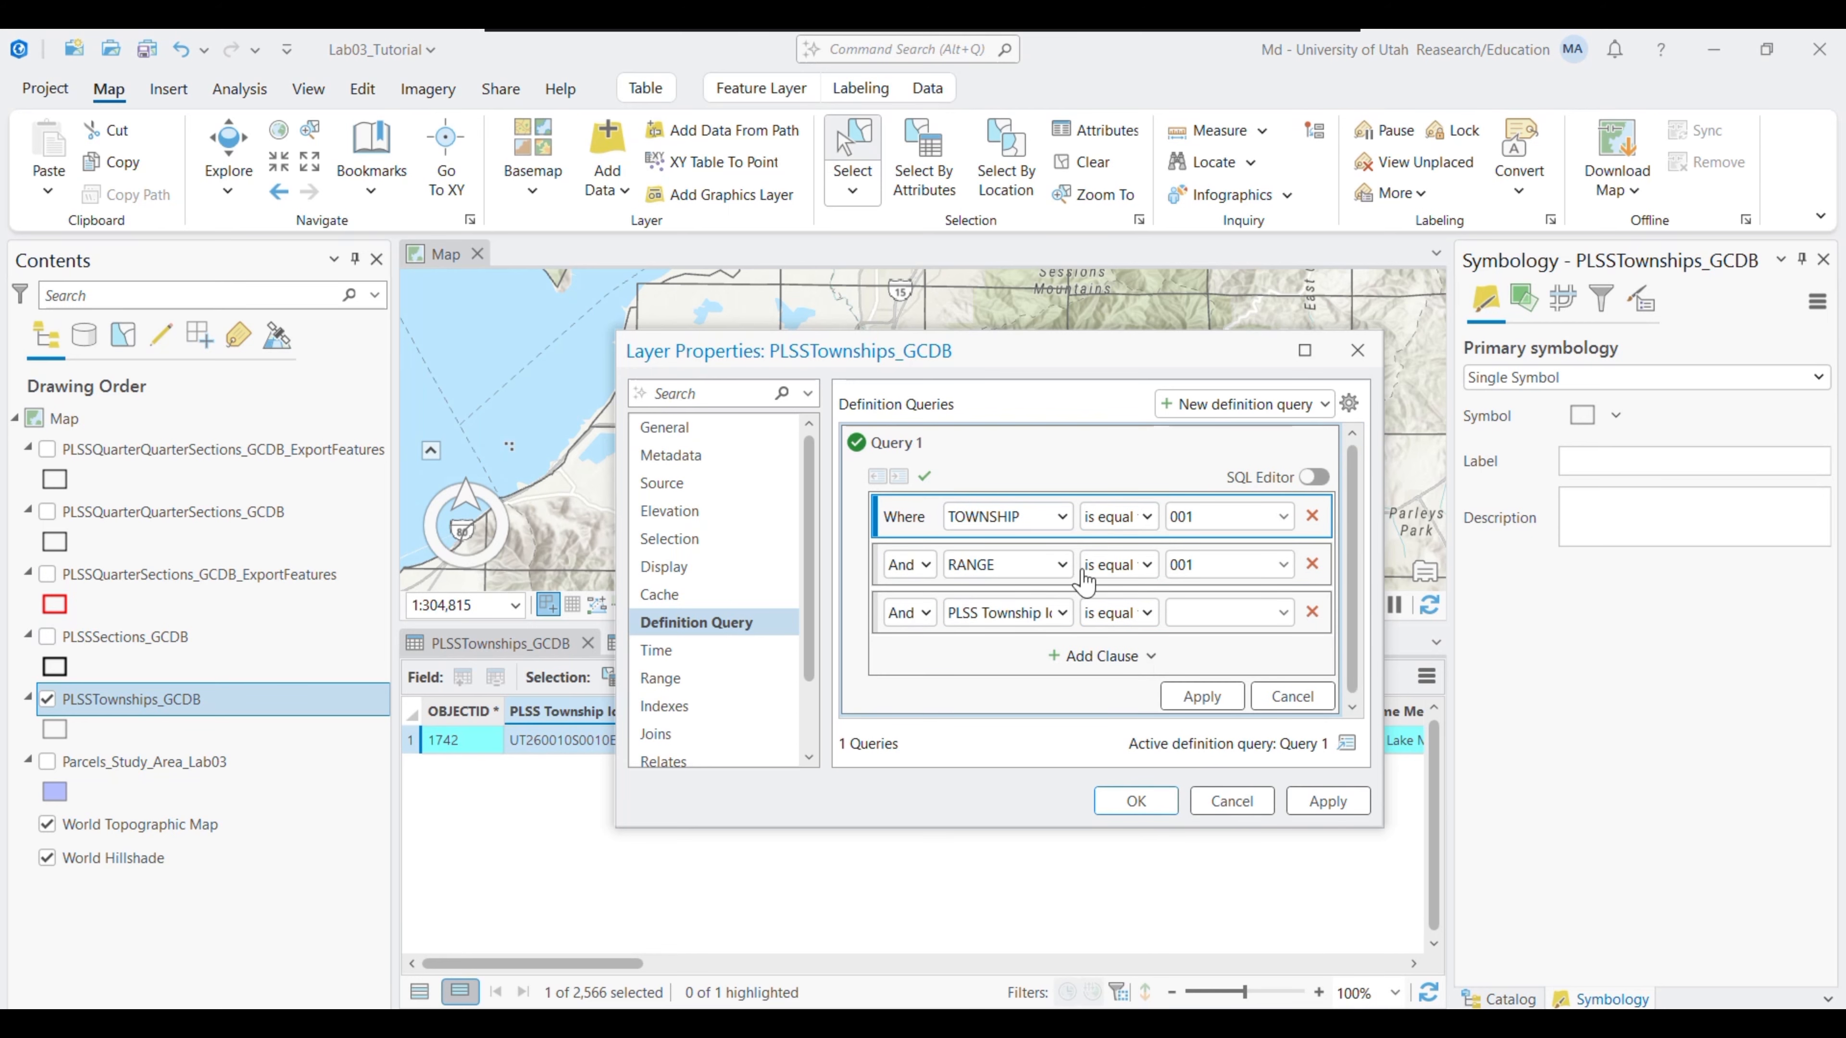
pyautogui.click(1203, 696)
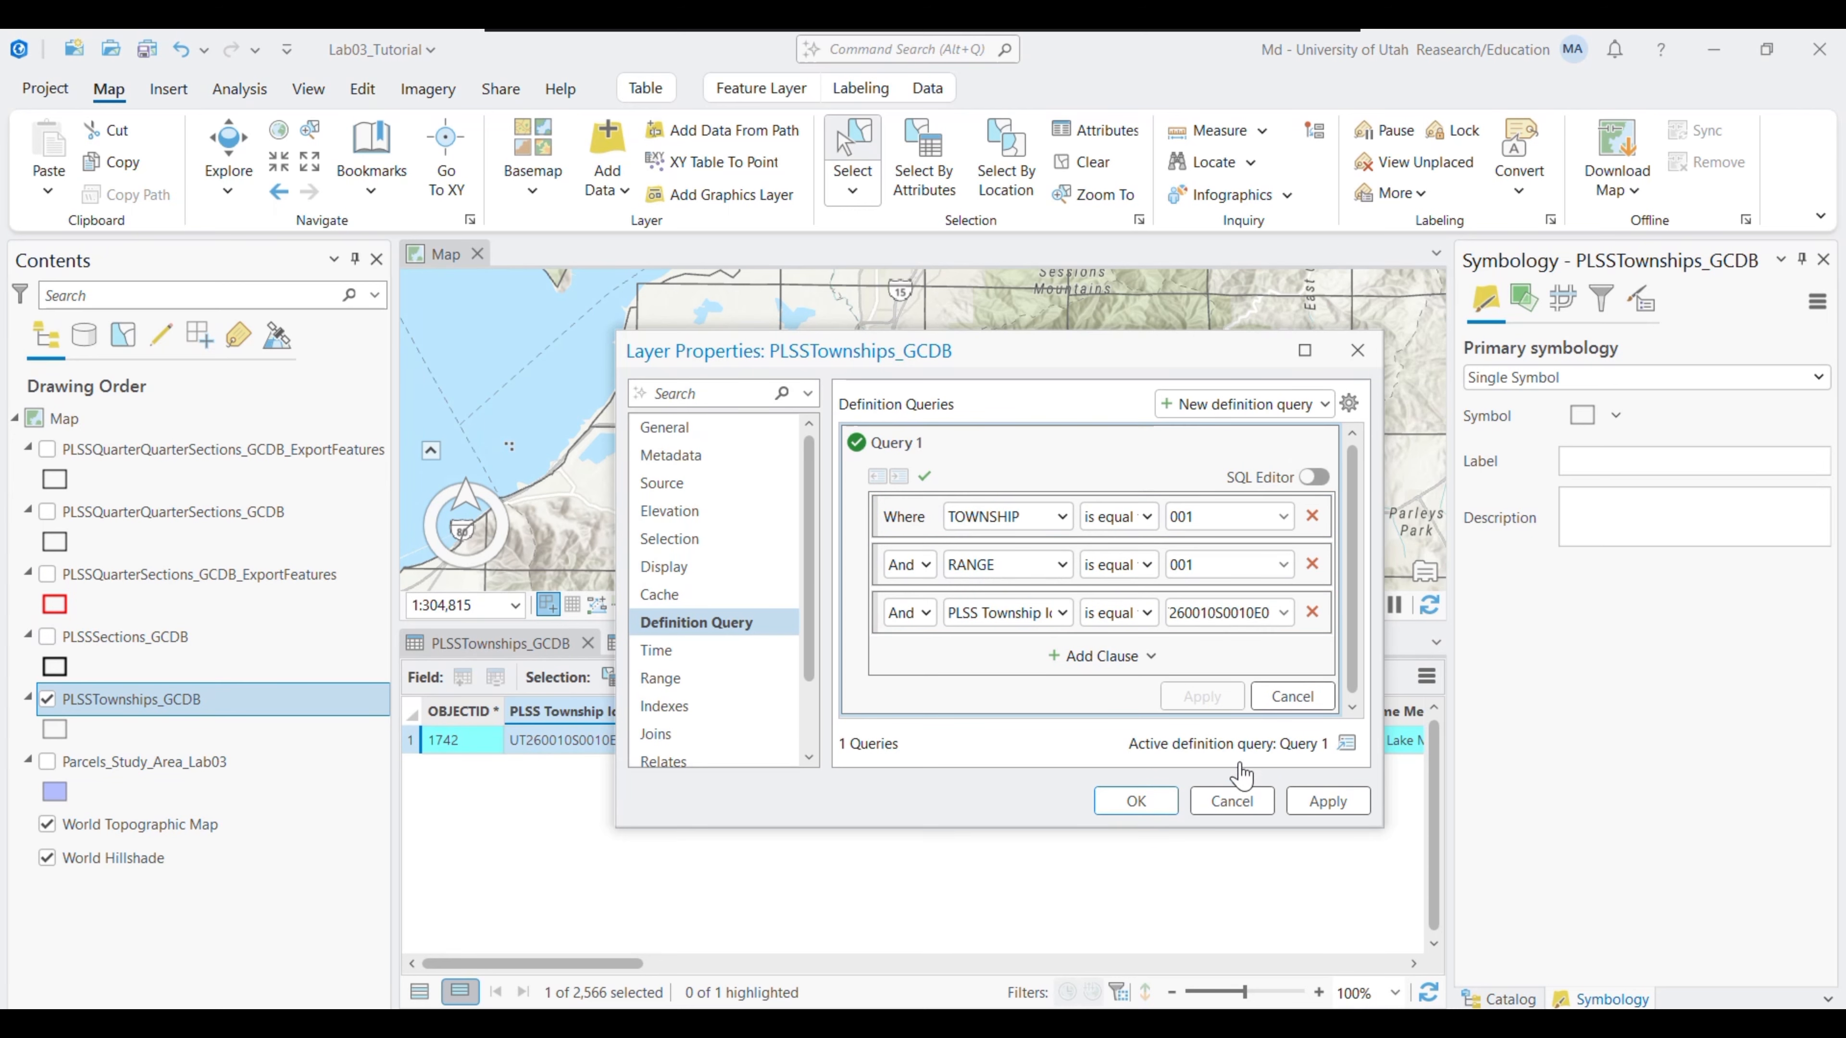
pyautogui.click(1136, 802)
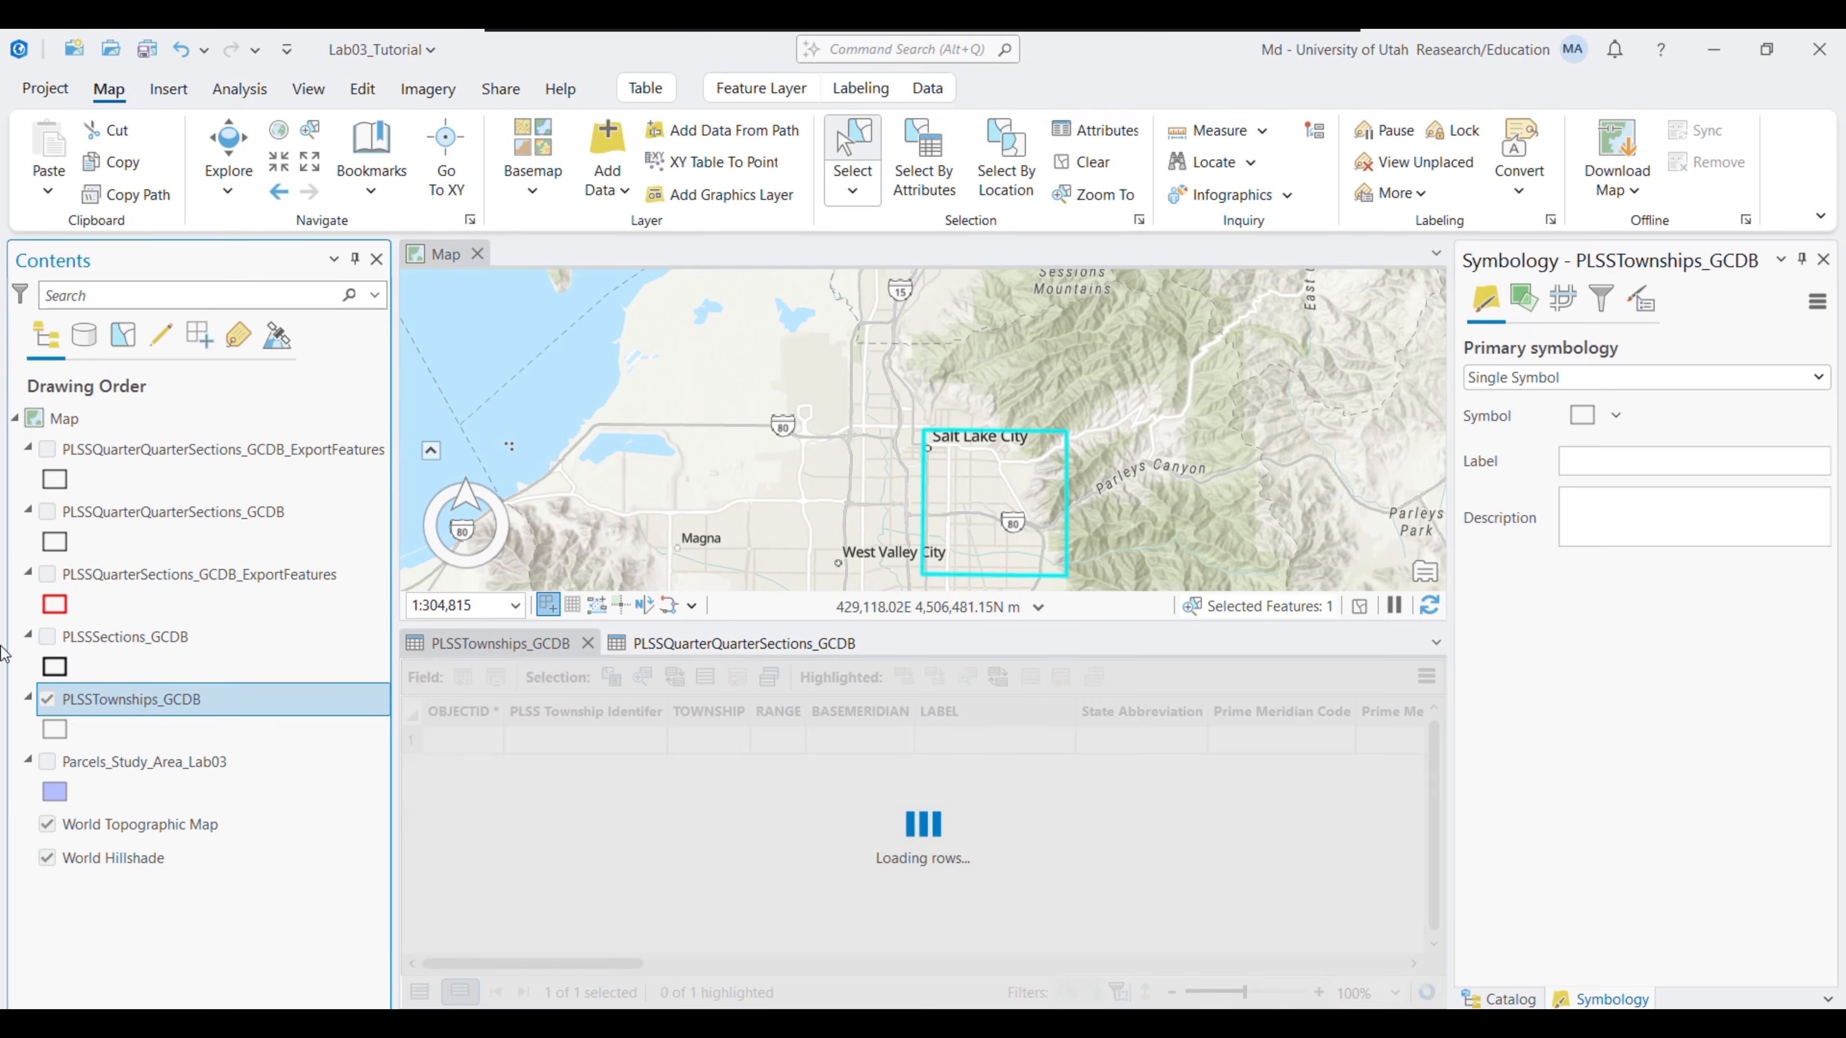
# Make PLSSSections_GCDB, the quarter sections export and the quarter-quarter sections export visible together with the township
pyautogui.click(49, 640)
pyautogui.click(47, 573)
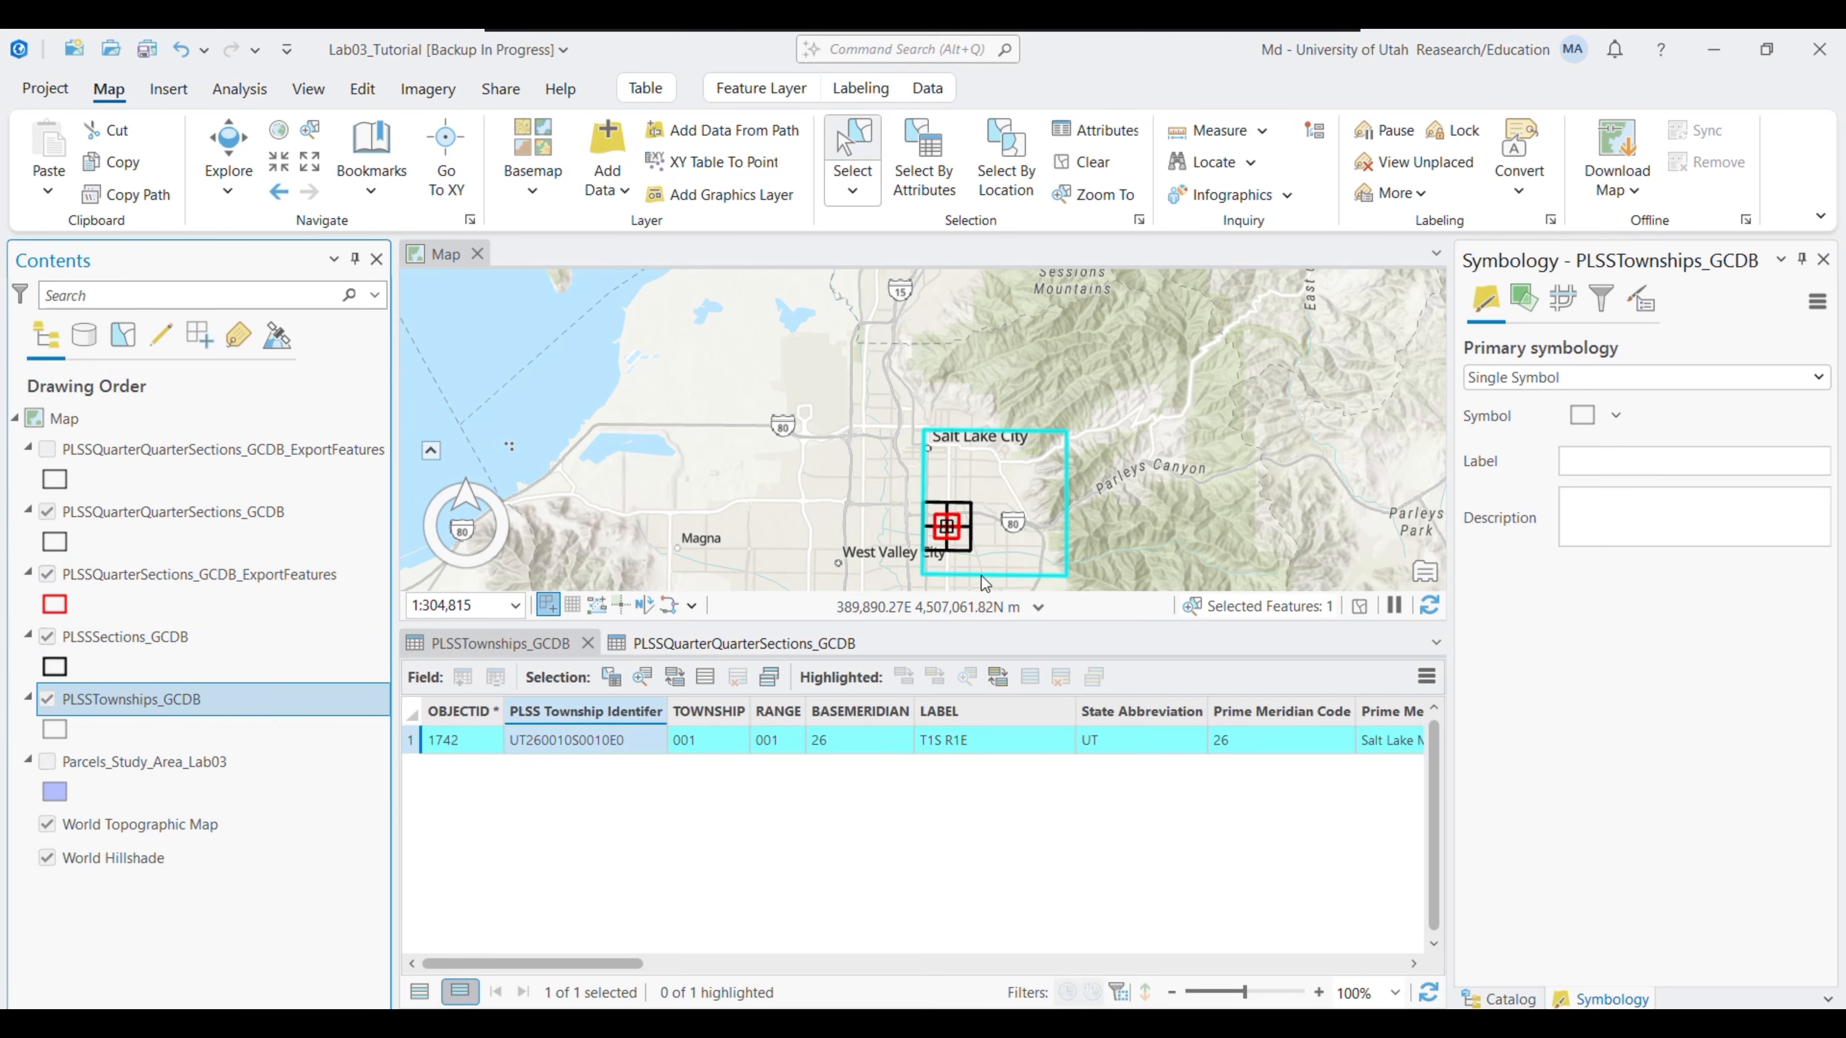
pyautogui.click(47, 458)
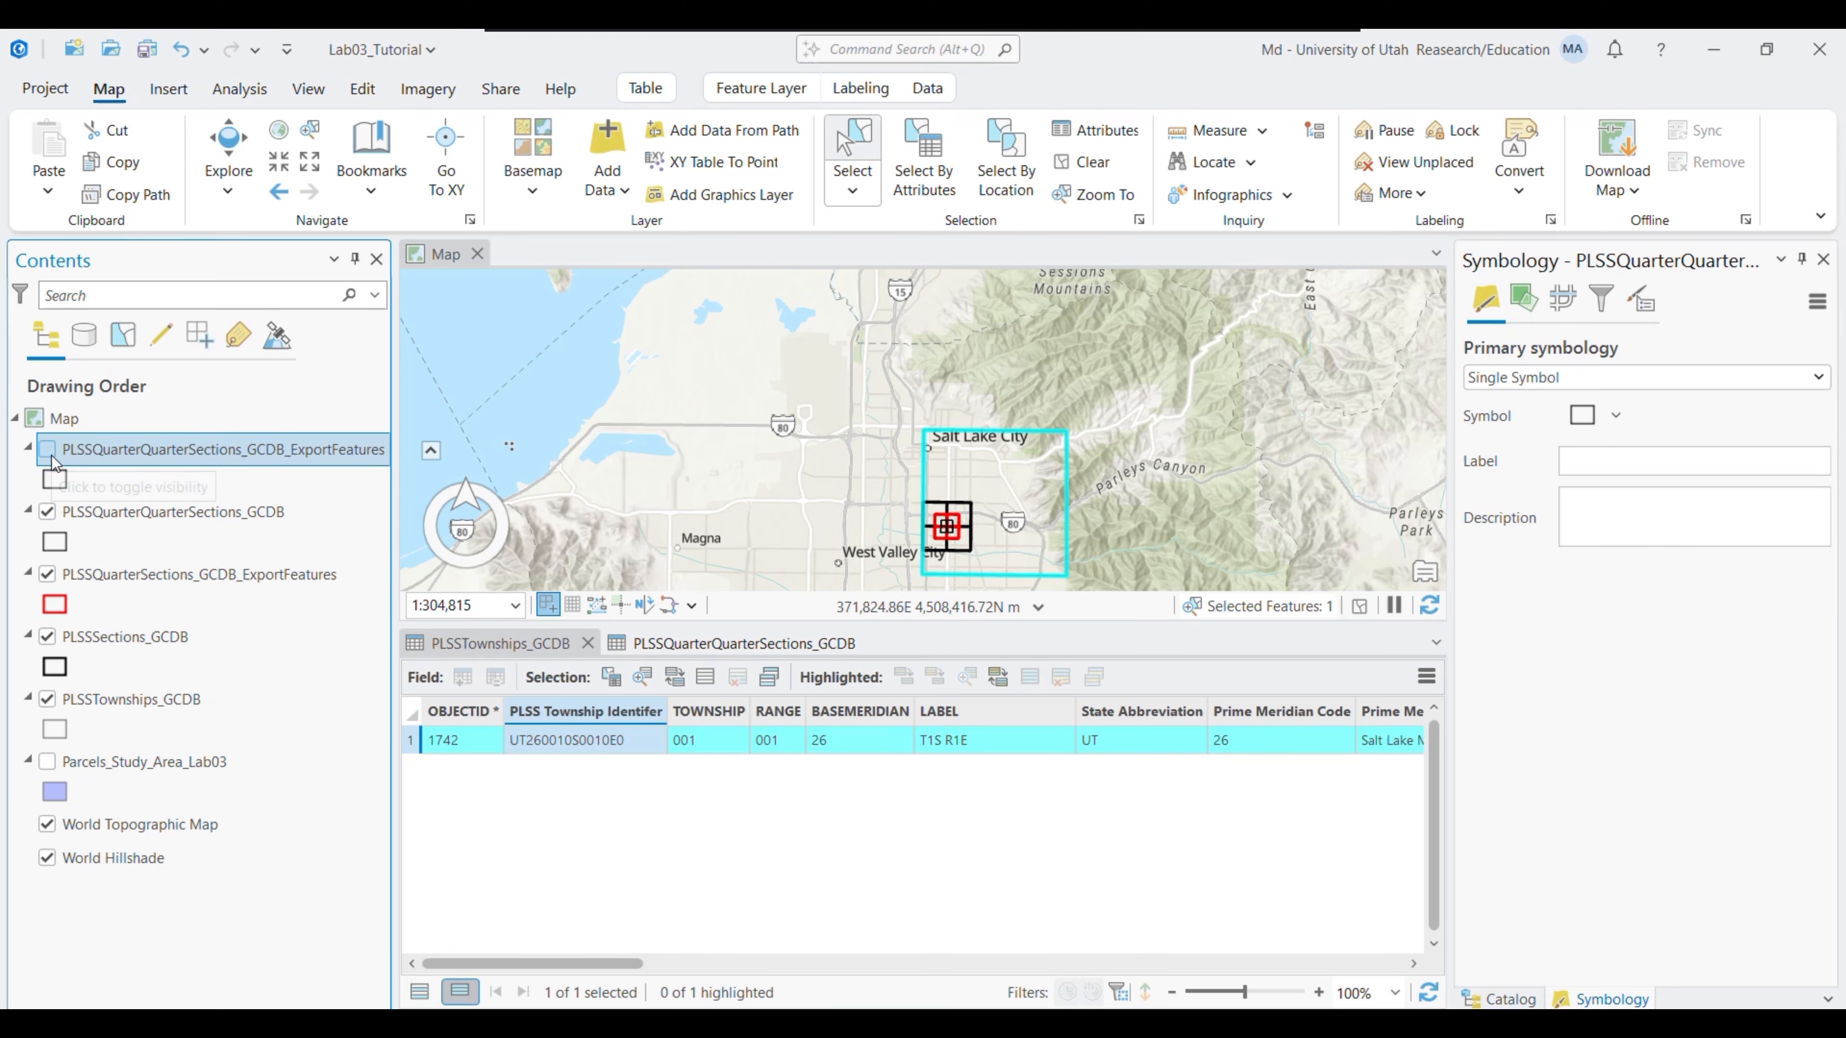
pyautogui.click(51, 456)
# Hide the original PLSSQuarterQuarterSections_GCDB layer and remove it from the map
pyautogui.click(53, 509)
pyautogui.rightClick(106, 514)
pyautogui.click(187, 276)
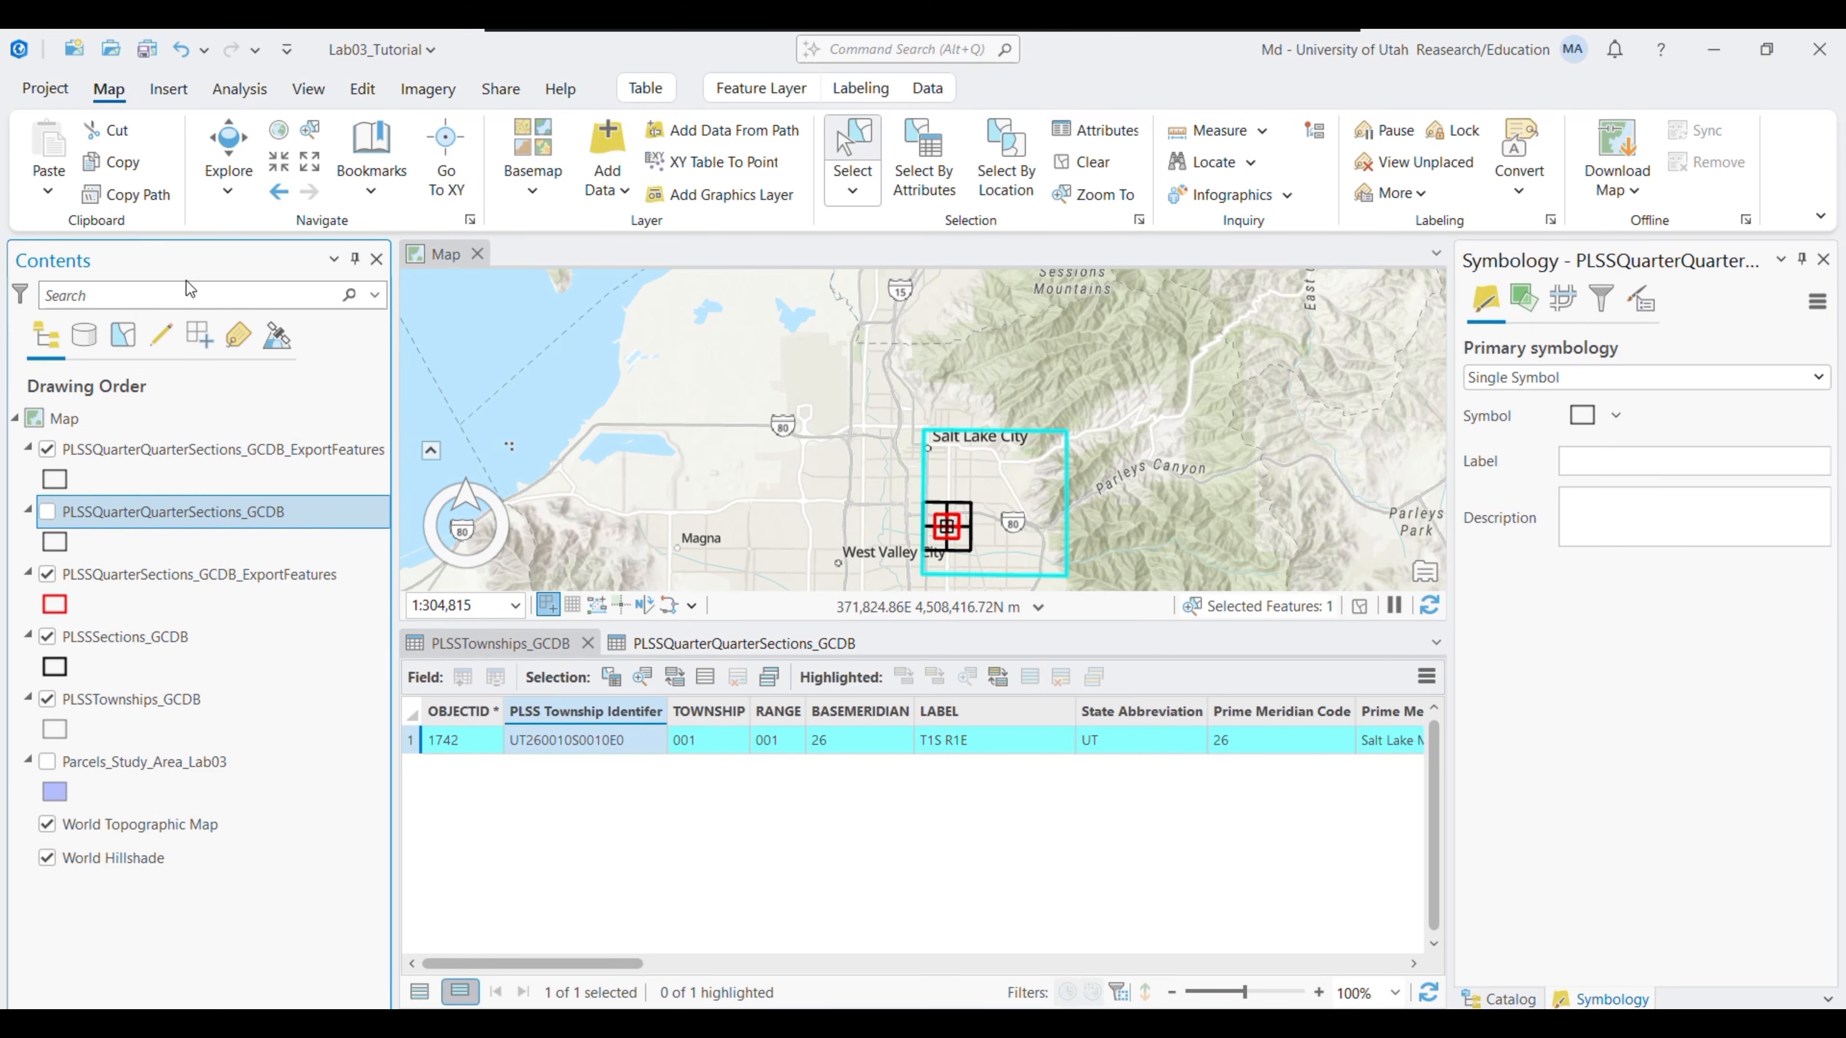
# Switch to the Lab 3 PDF in Adobe Acrobat, examine the example figure for Part 1, and return to ArcGIS Pro
pyautogui.click(904, 1021)
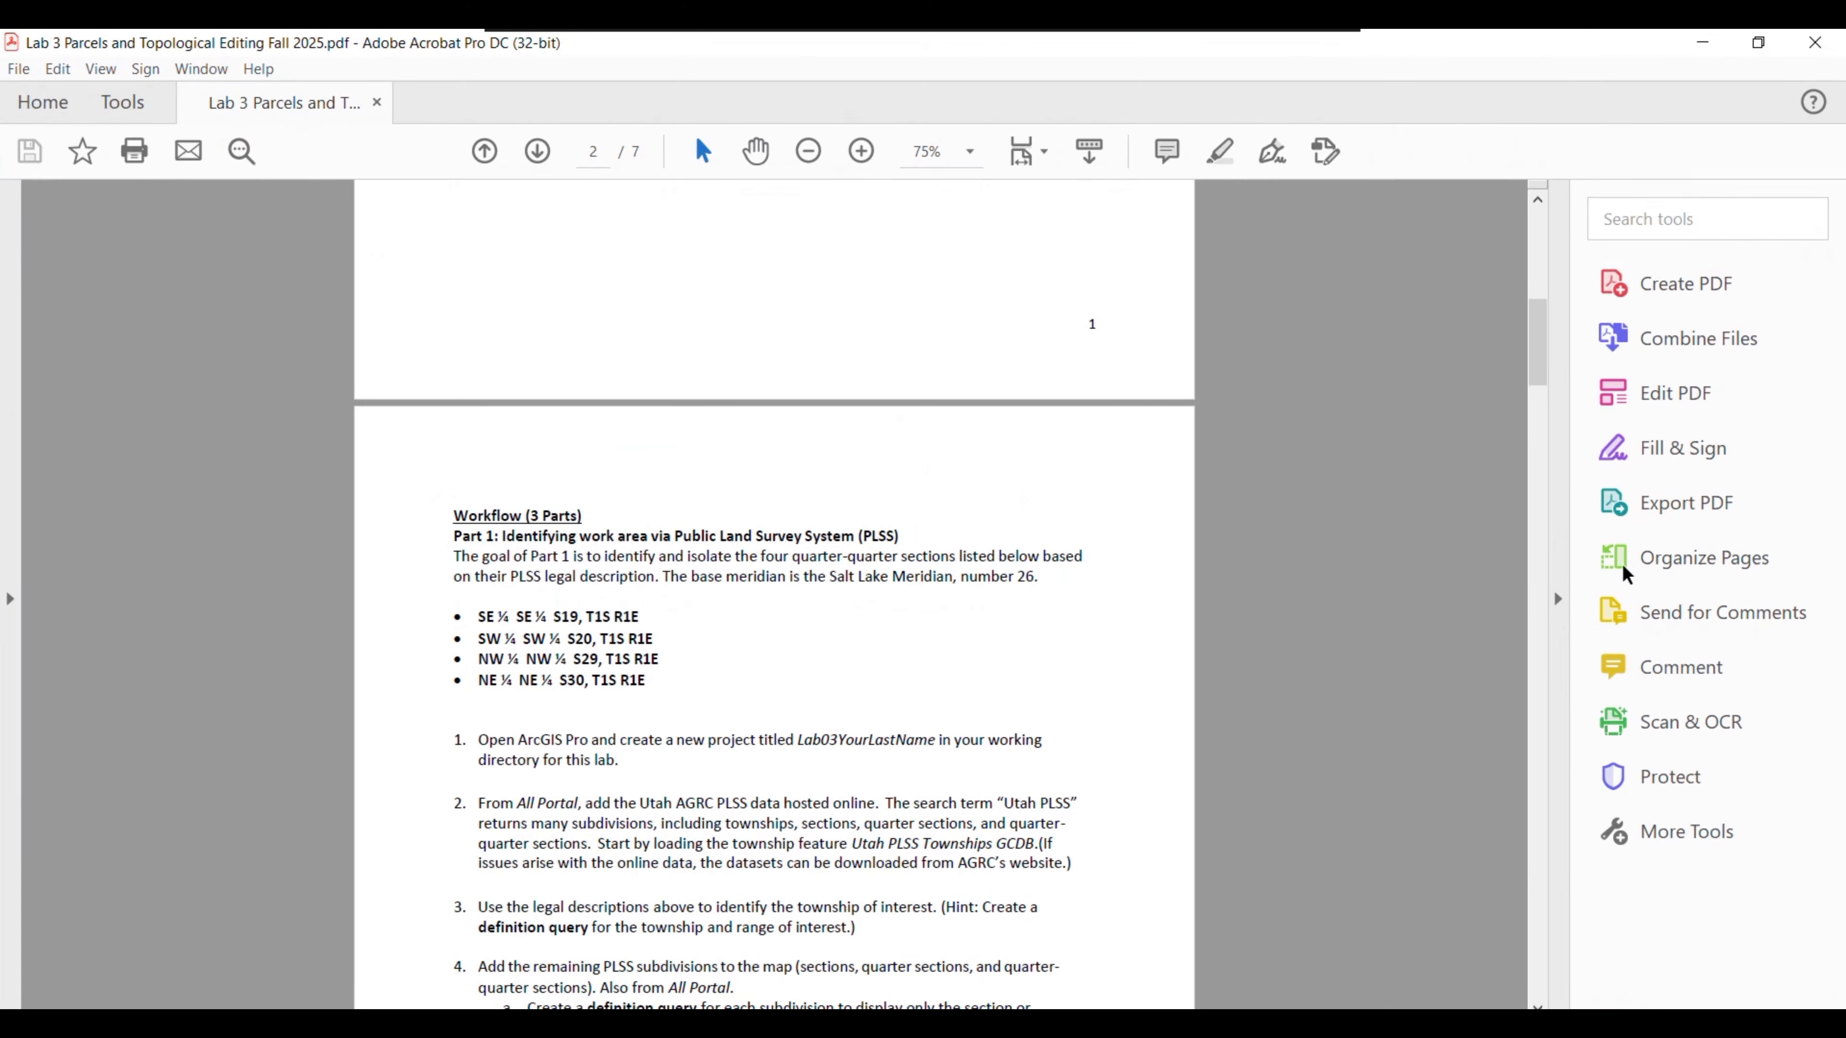
pyautogui.moveTo(1541, 341); pyautogui.dragTo(1553, 467)
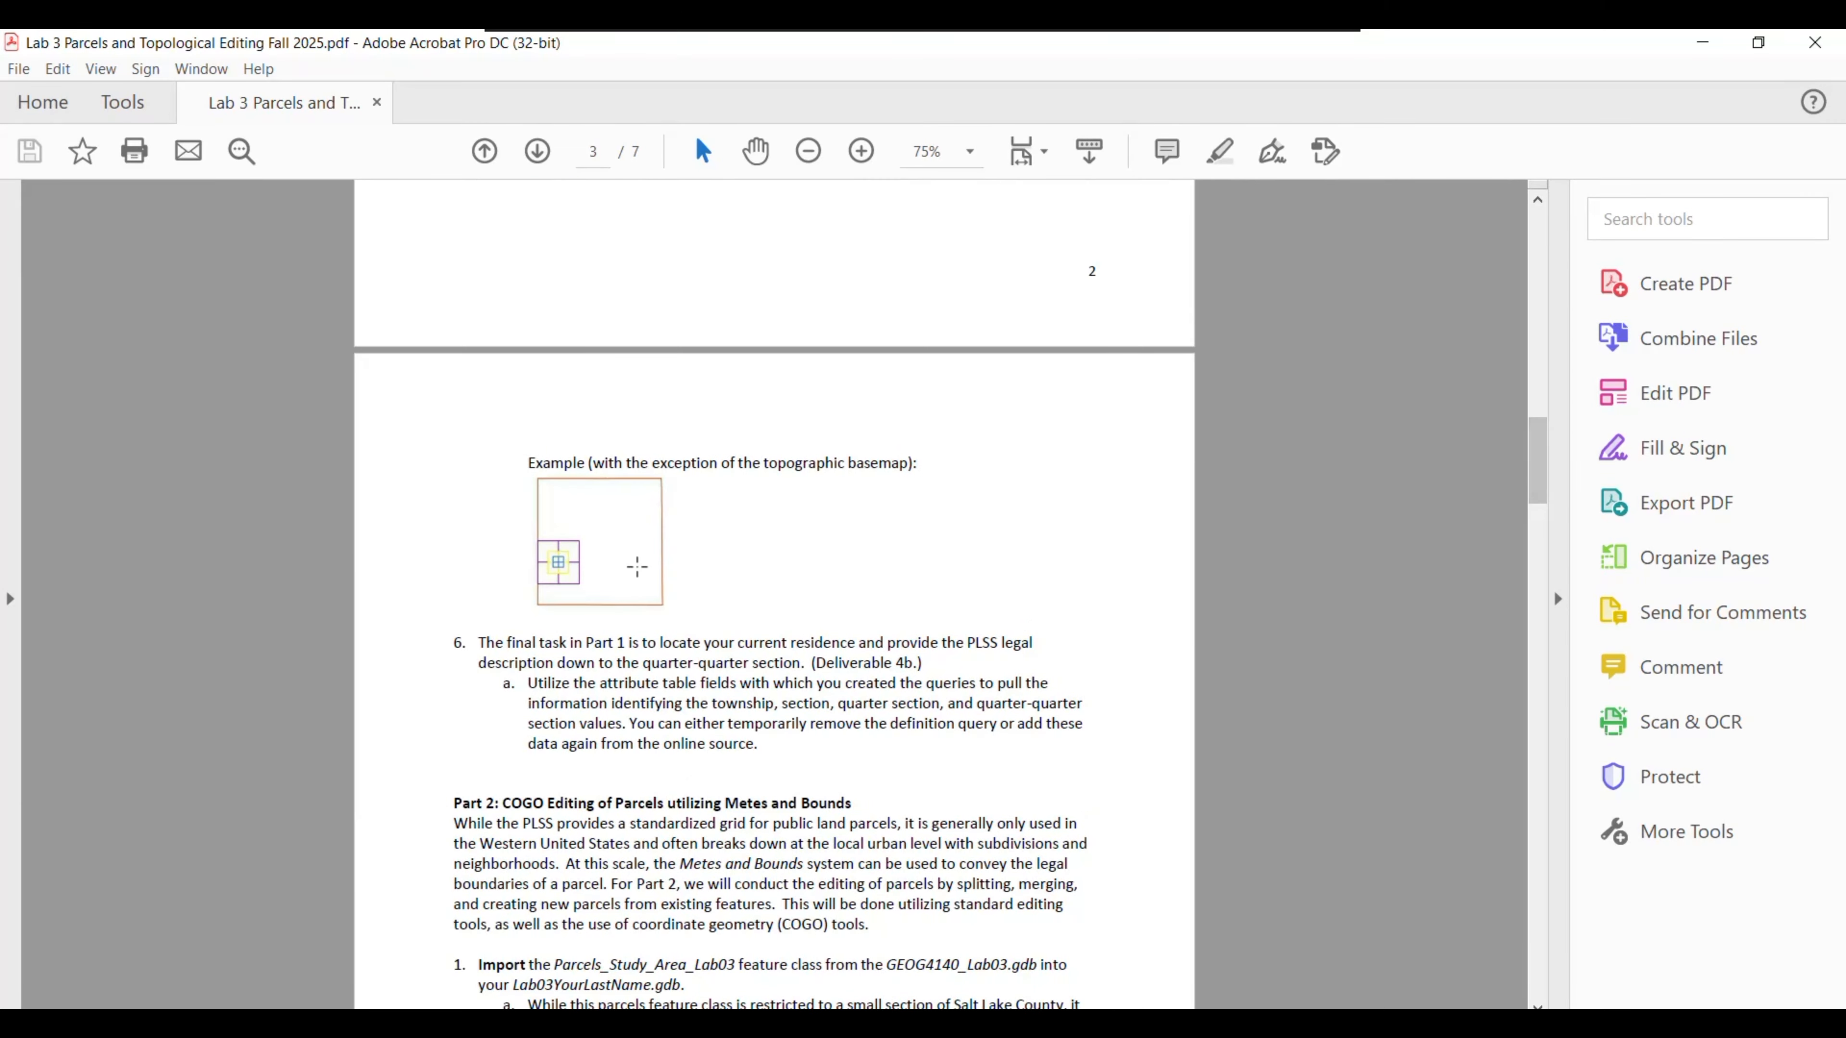
pyautogui.click(1702, 42)
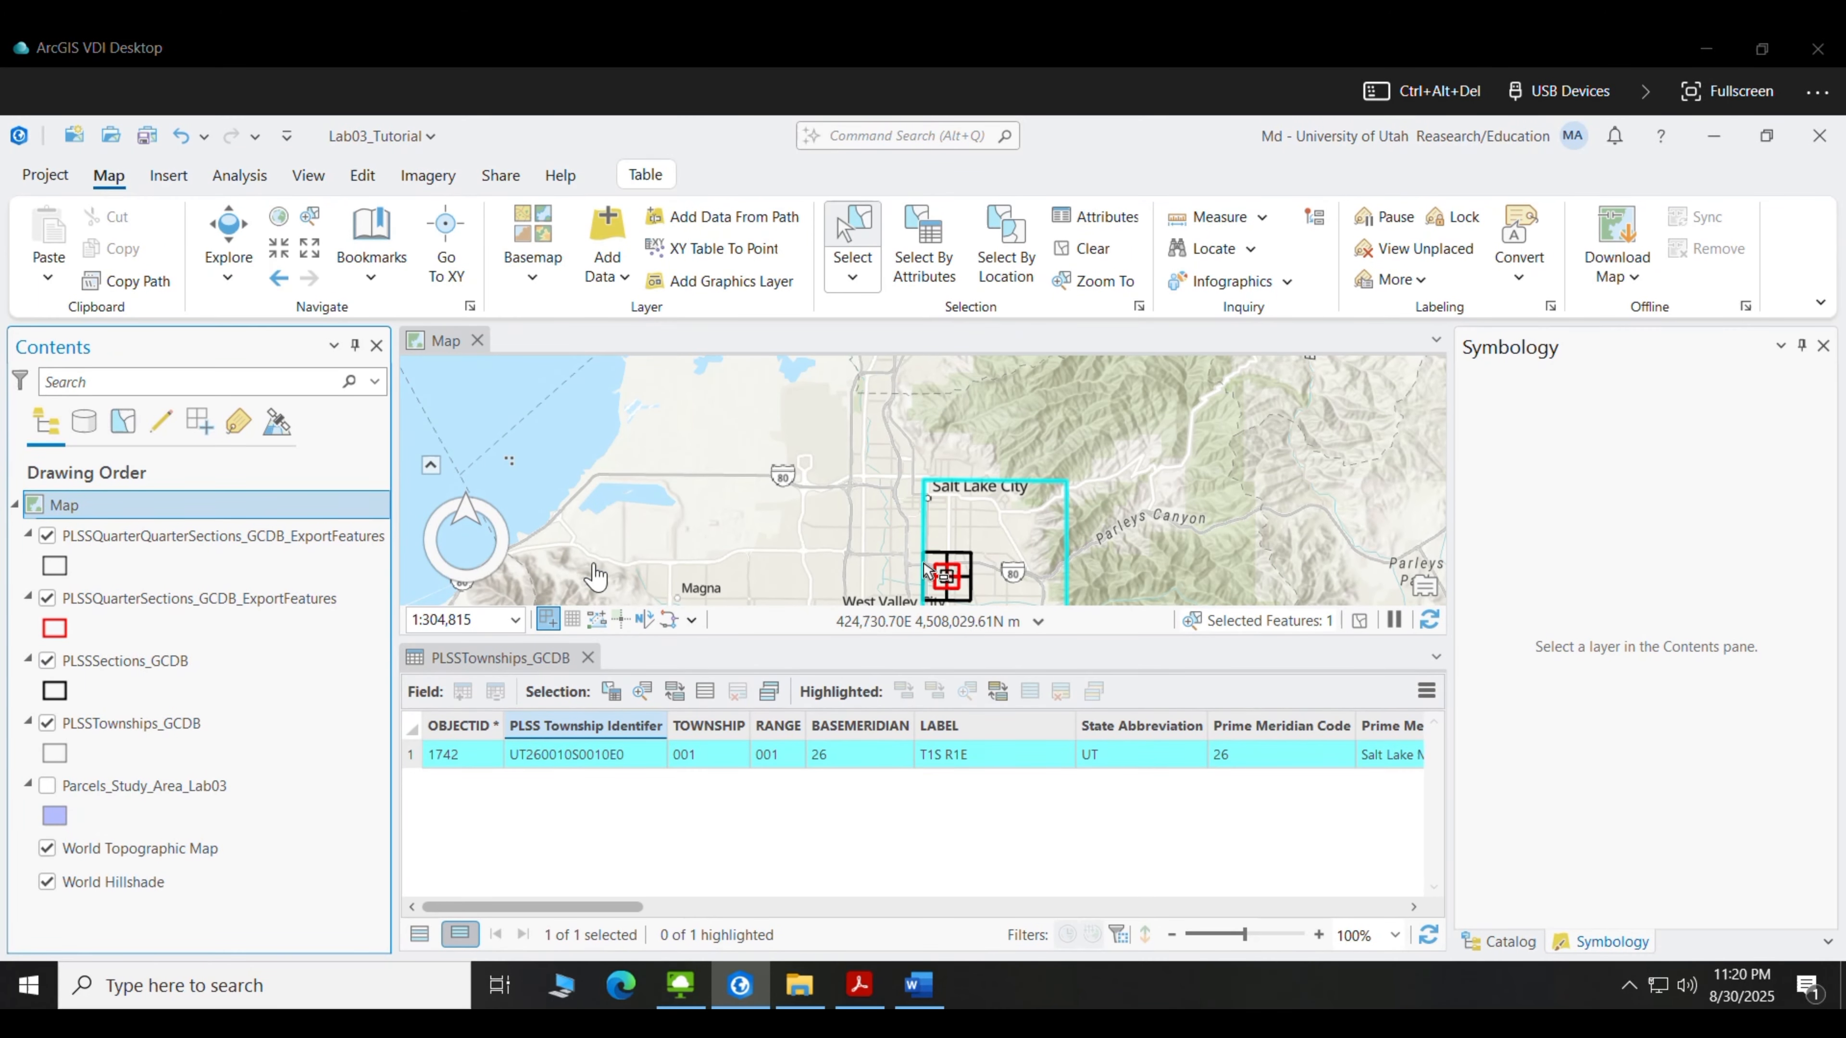
# Hide the quarter sections export, sections and townships layers, and zoom to the PLSSQuarterQuarterSections_GCDB_ExportFeatures layer
pyautogui.click(1823, 346)
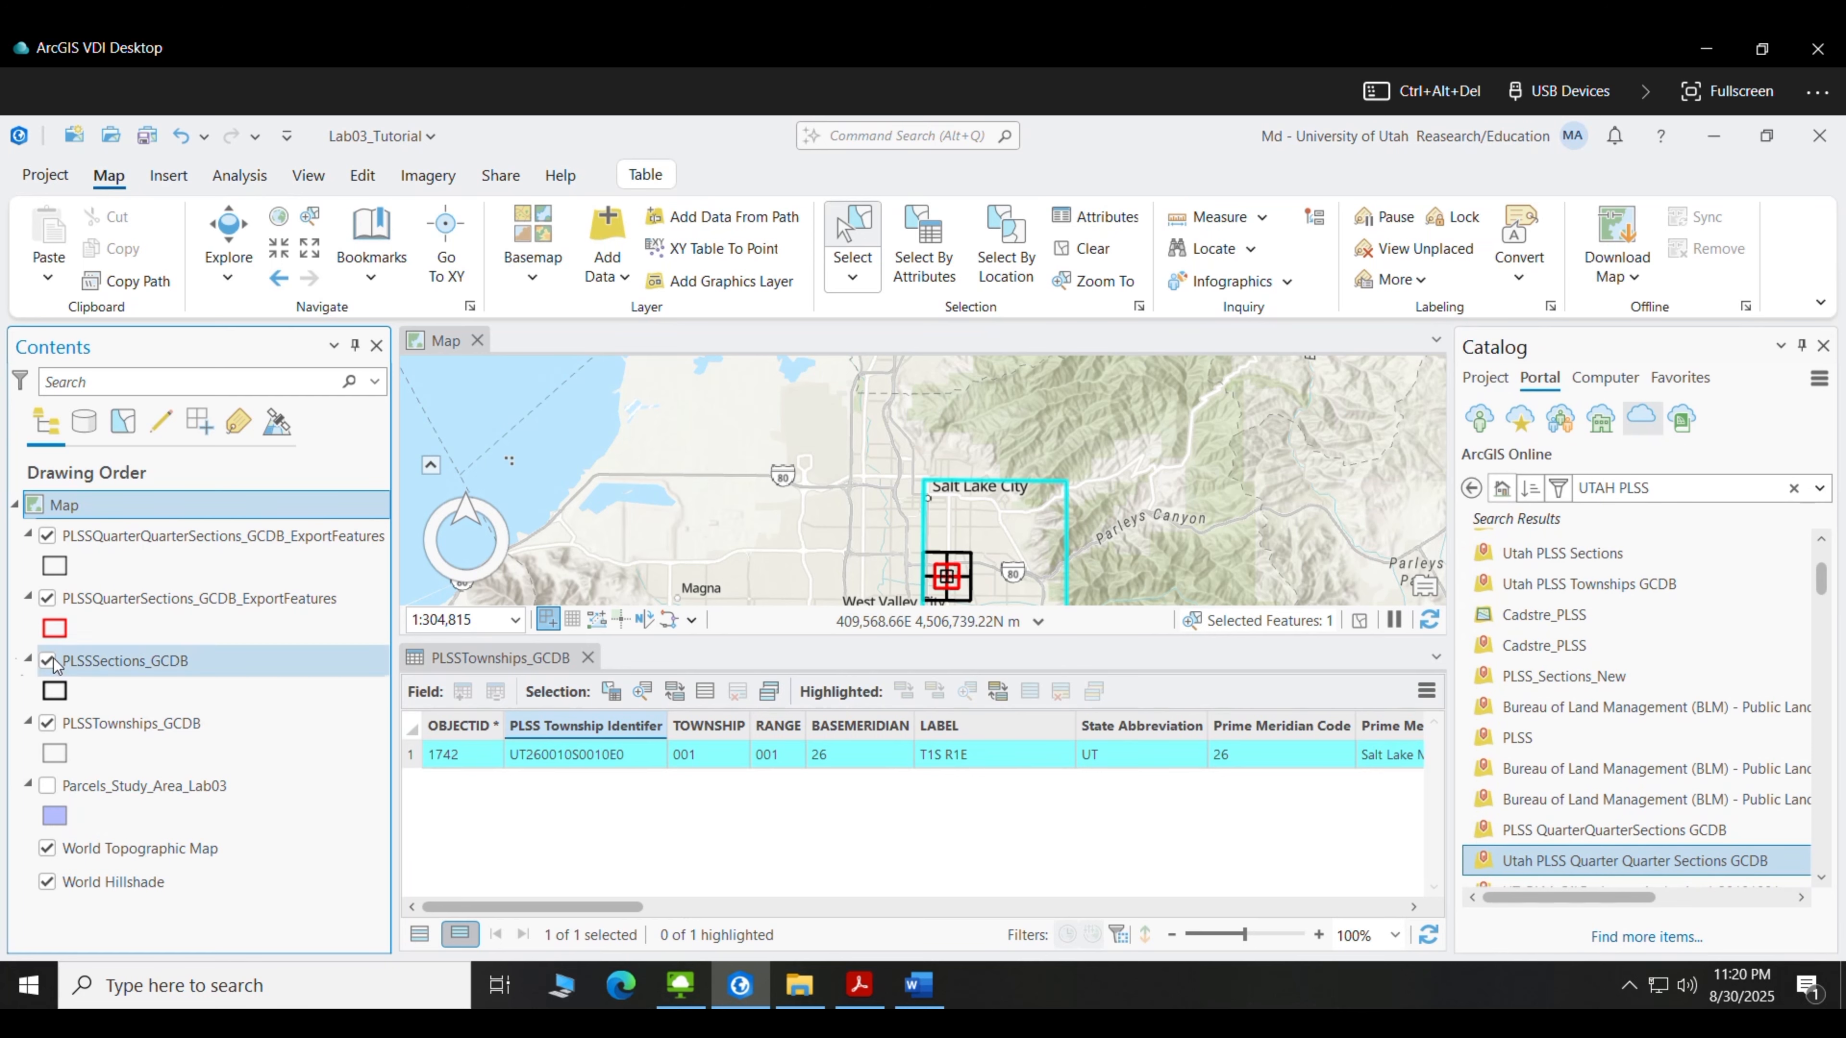
pyautogui.click(47, 597)
pyautogui.click(47, 660)
pyautogui.click(47, 723)
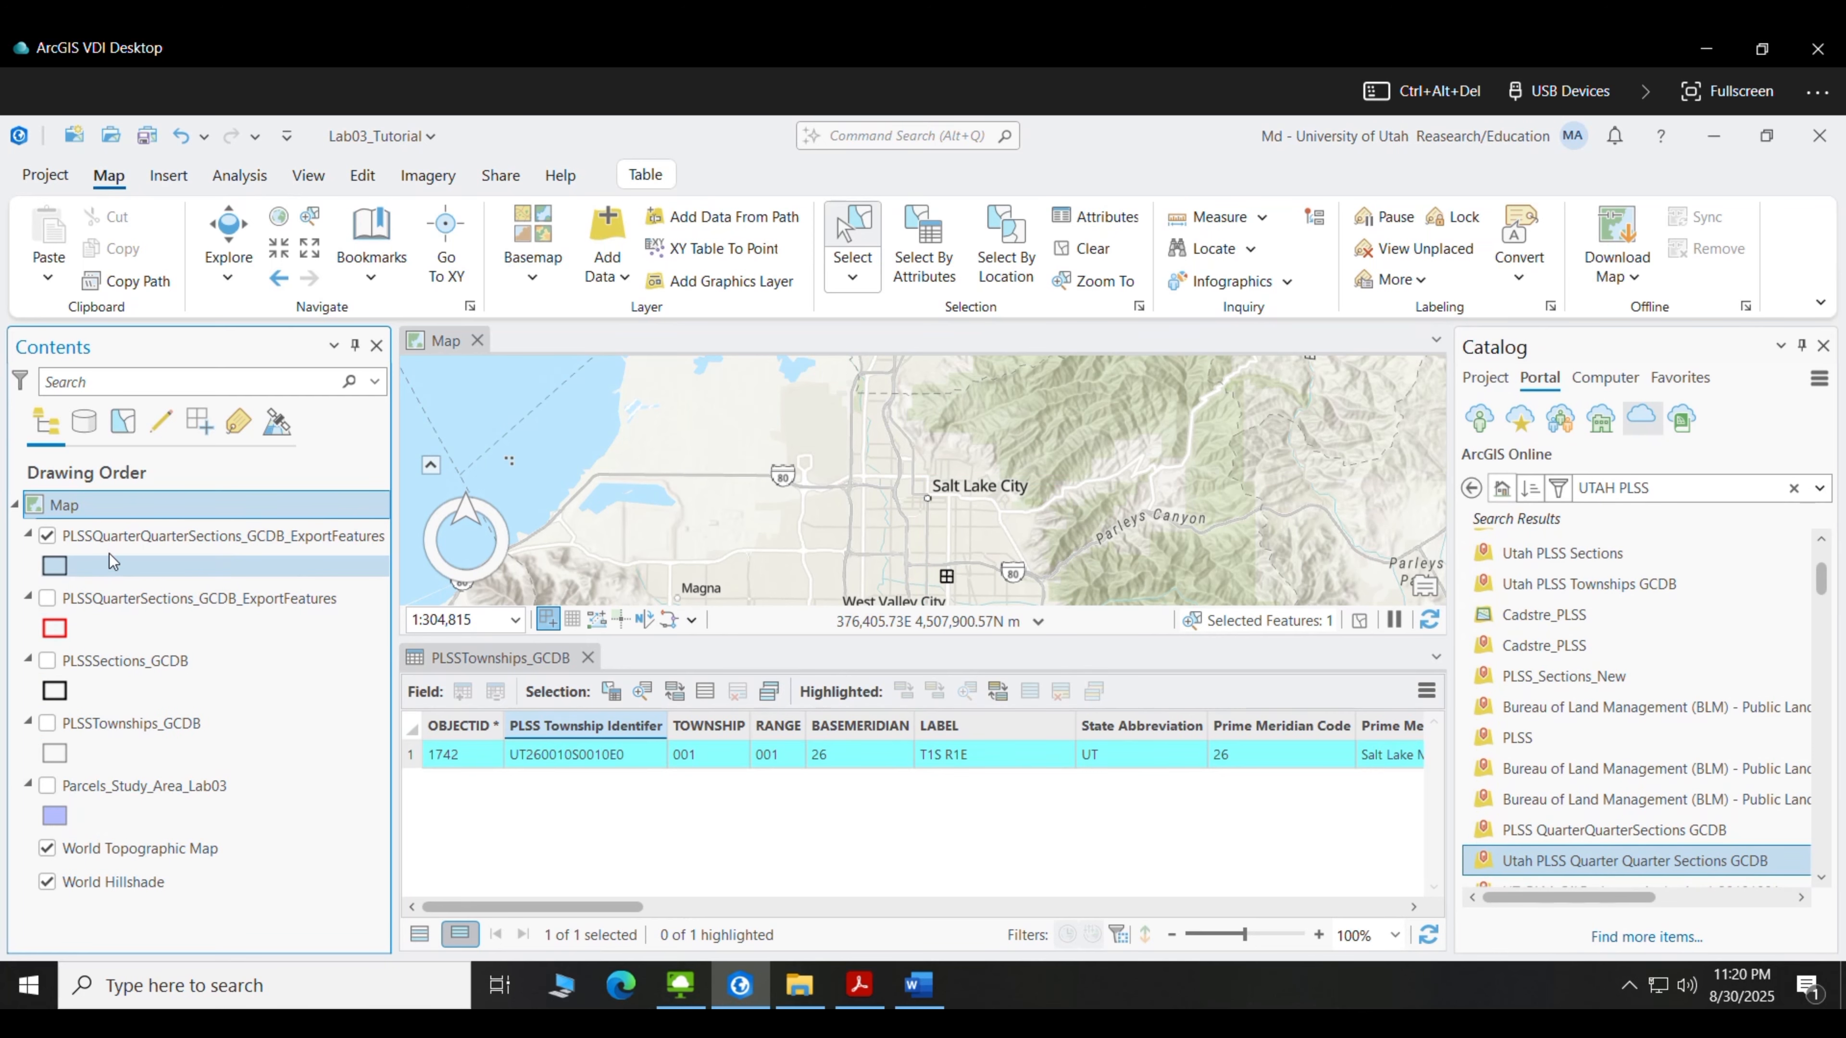
pyautogui.rightClick(119, 542)
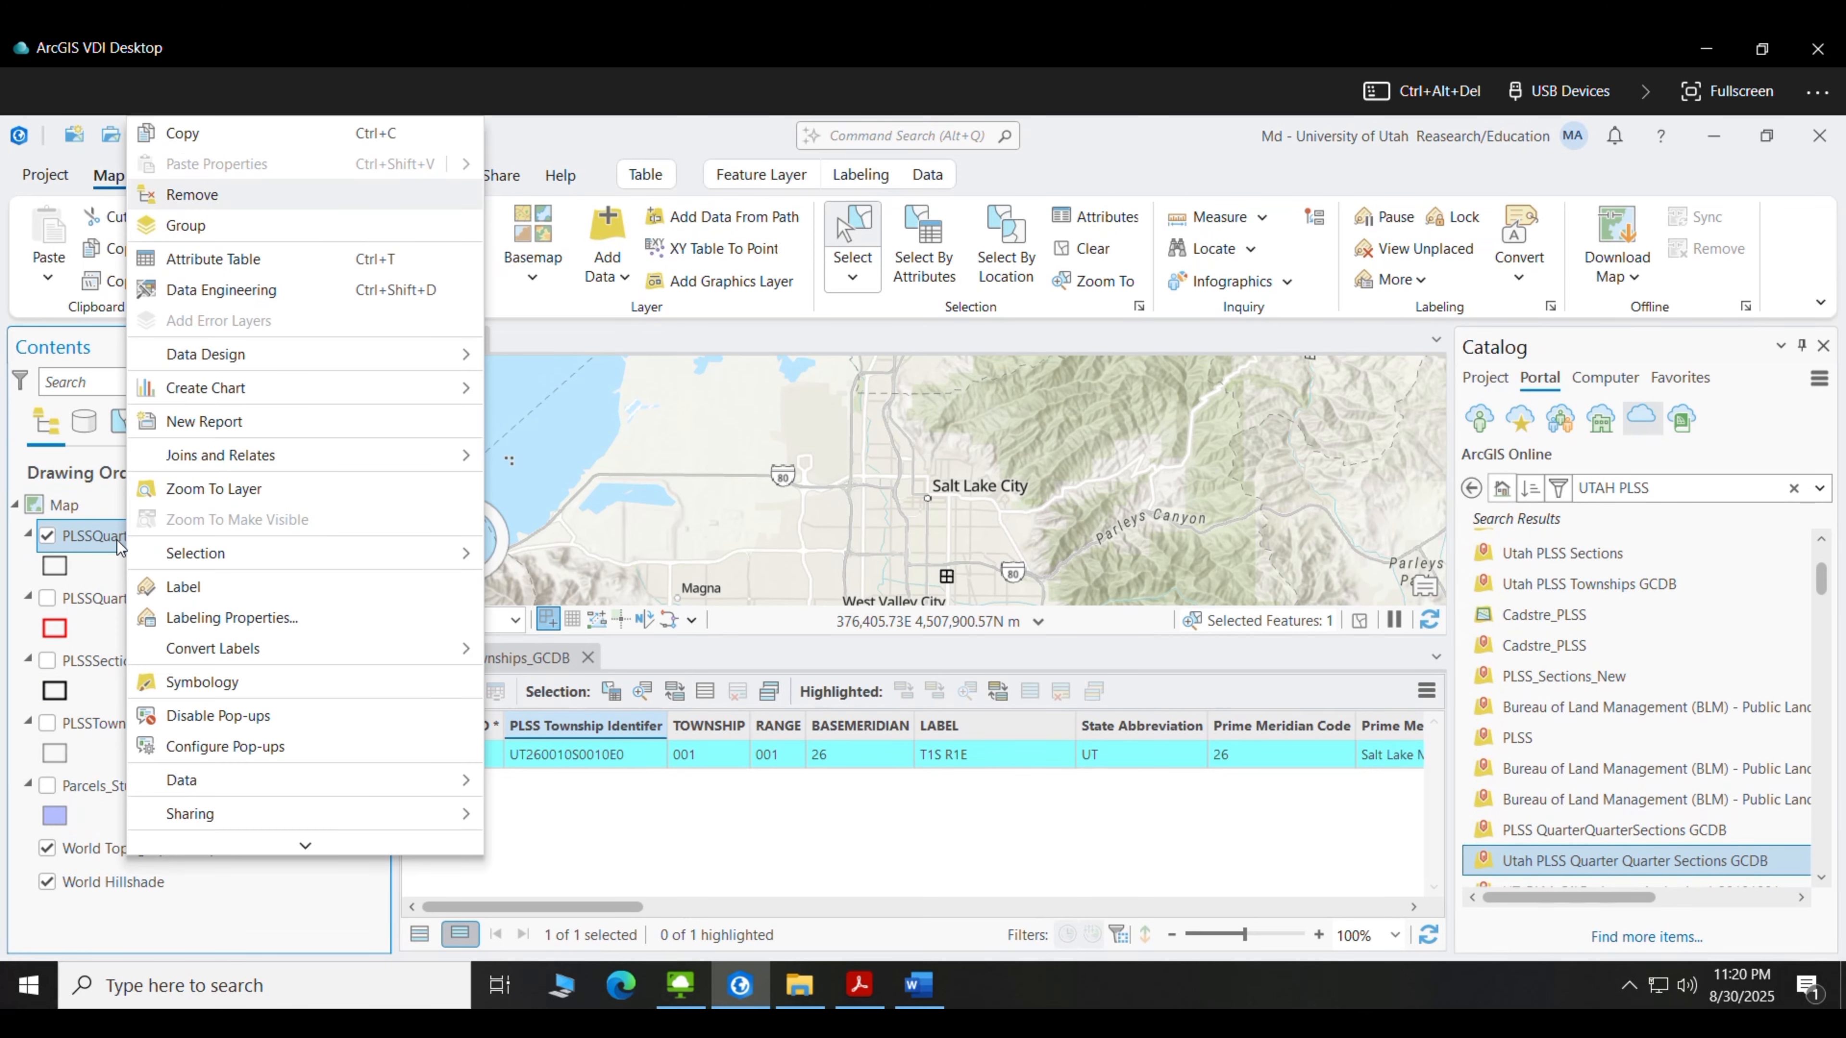
pyautogui.click(210, 488)
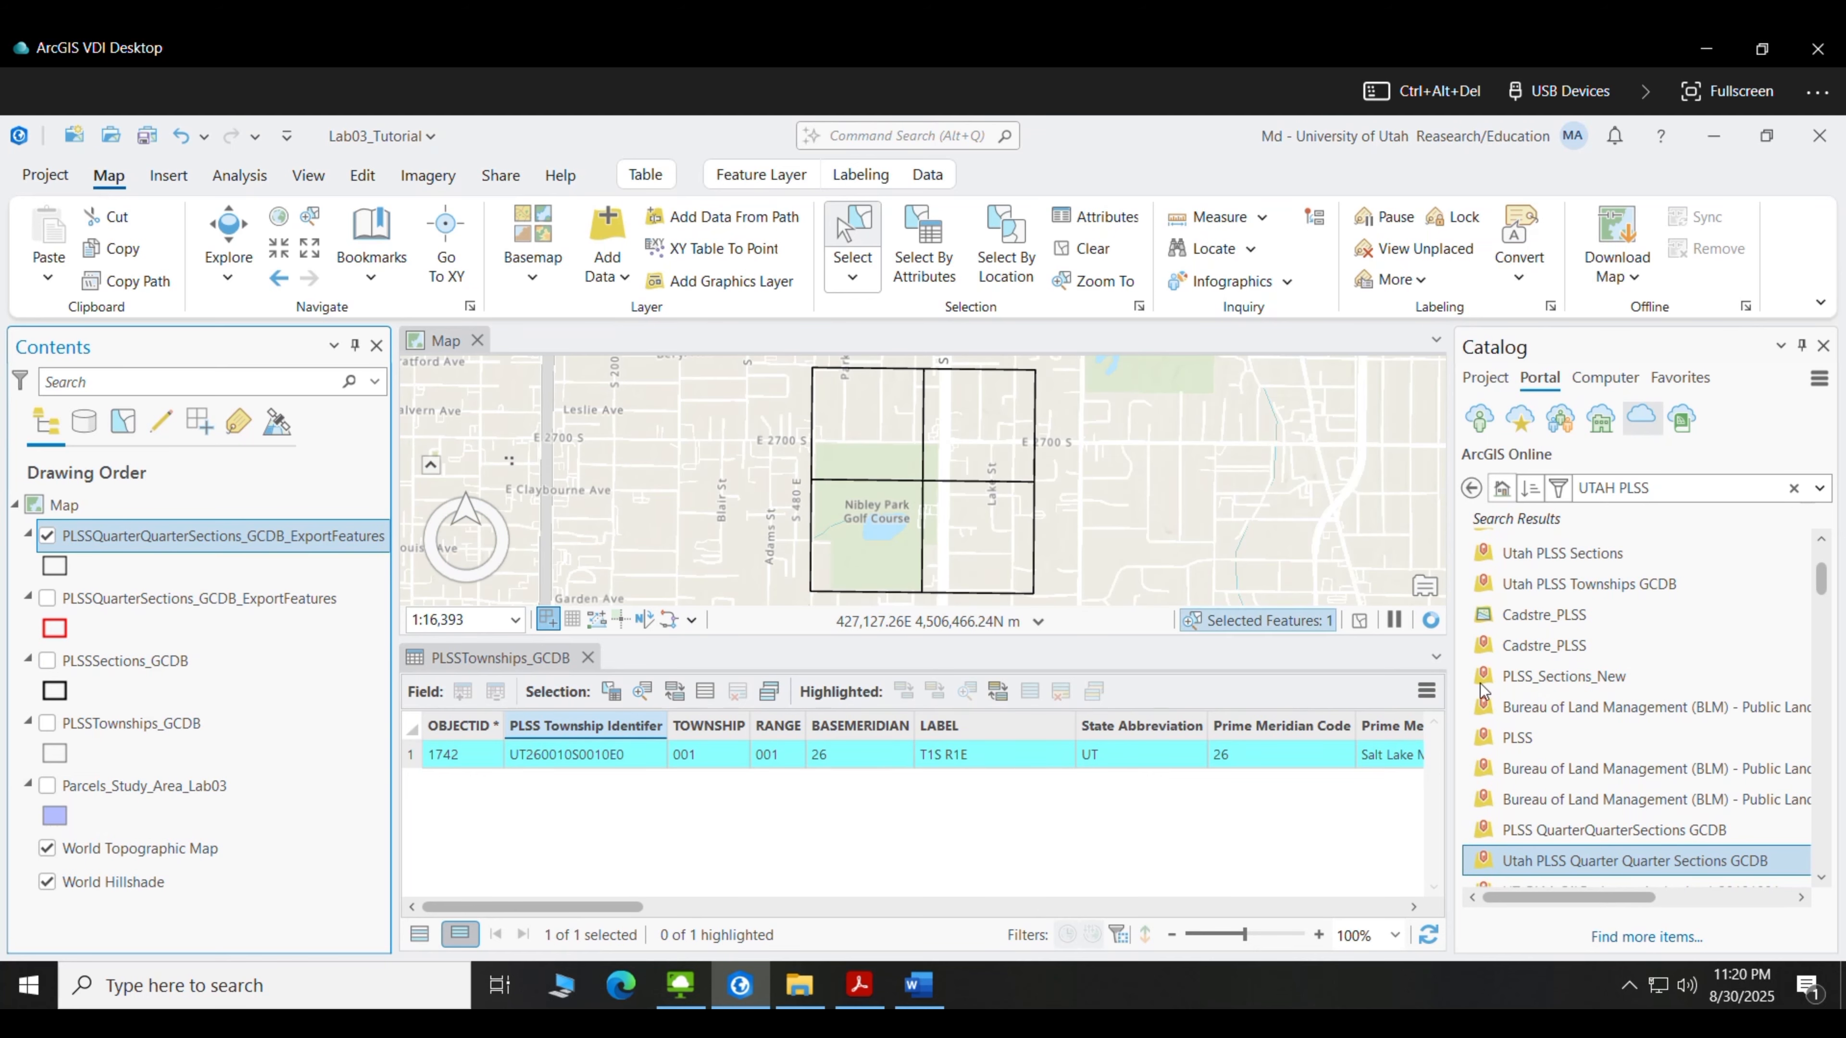
# Show the project's contents in the Catalog pane and locate Parcels_Study_Area_Lab03 inside GEOG4140_Lab03.gdb
pyautogui.click(1823, 347)
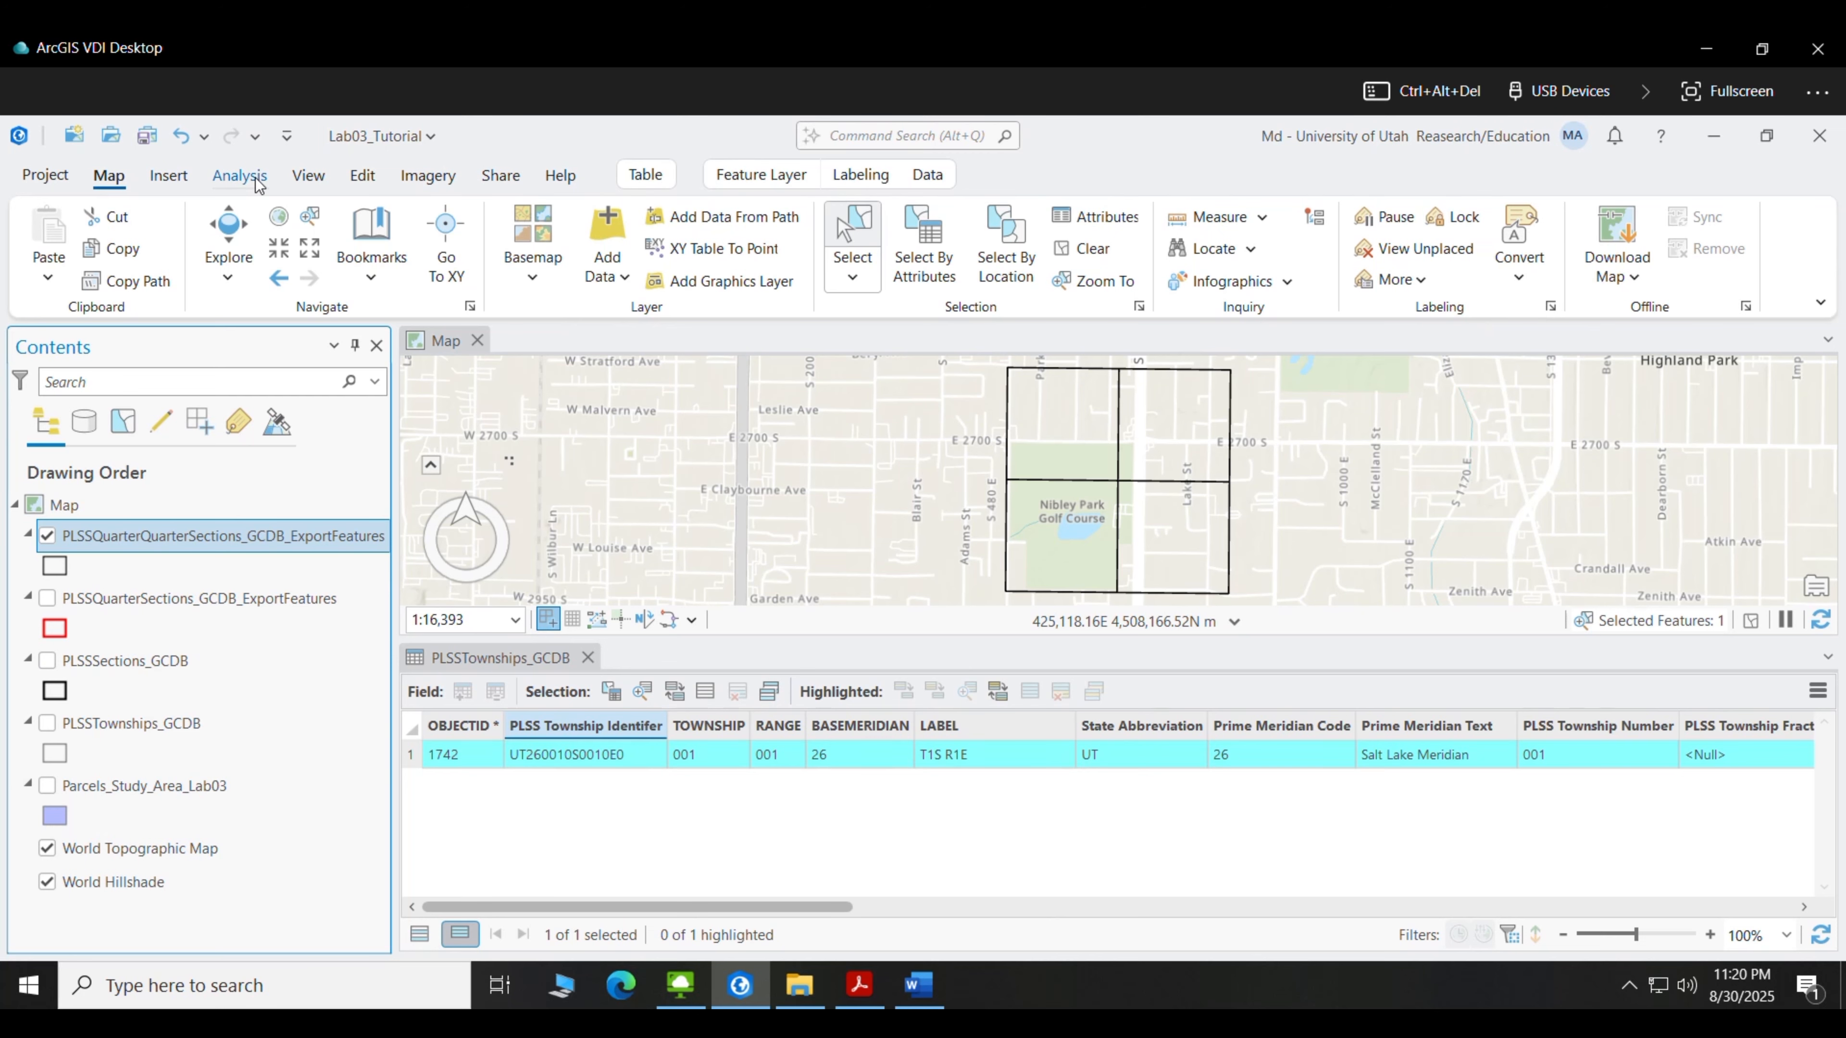
pyautogui.click(307, 176)
pyautogui.click(509, 219)
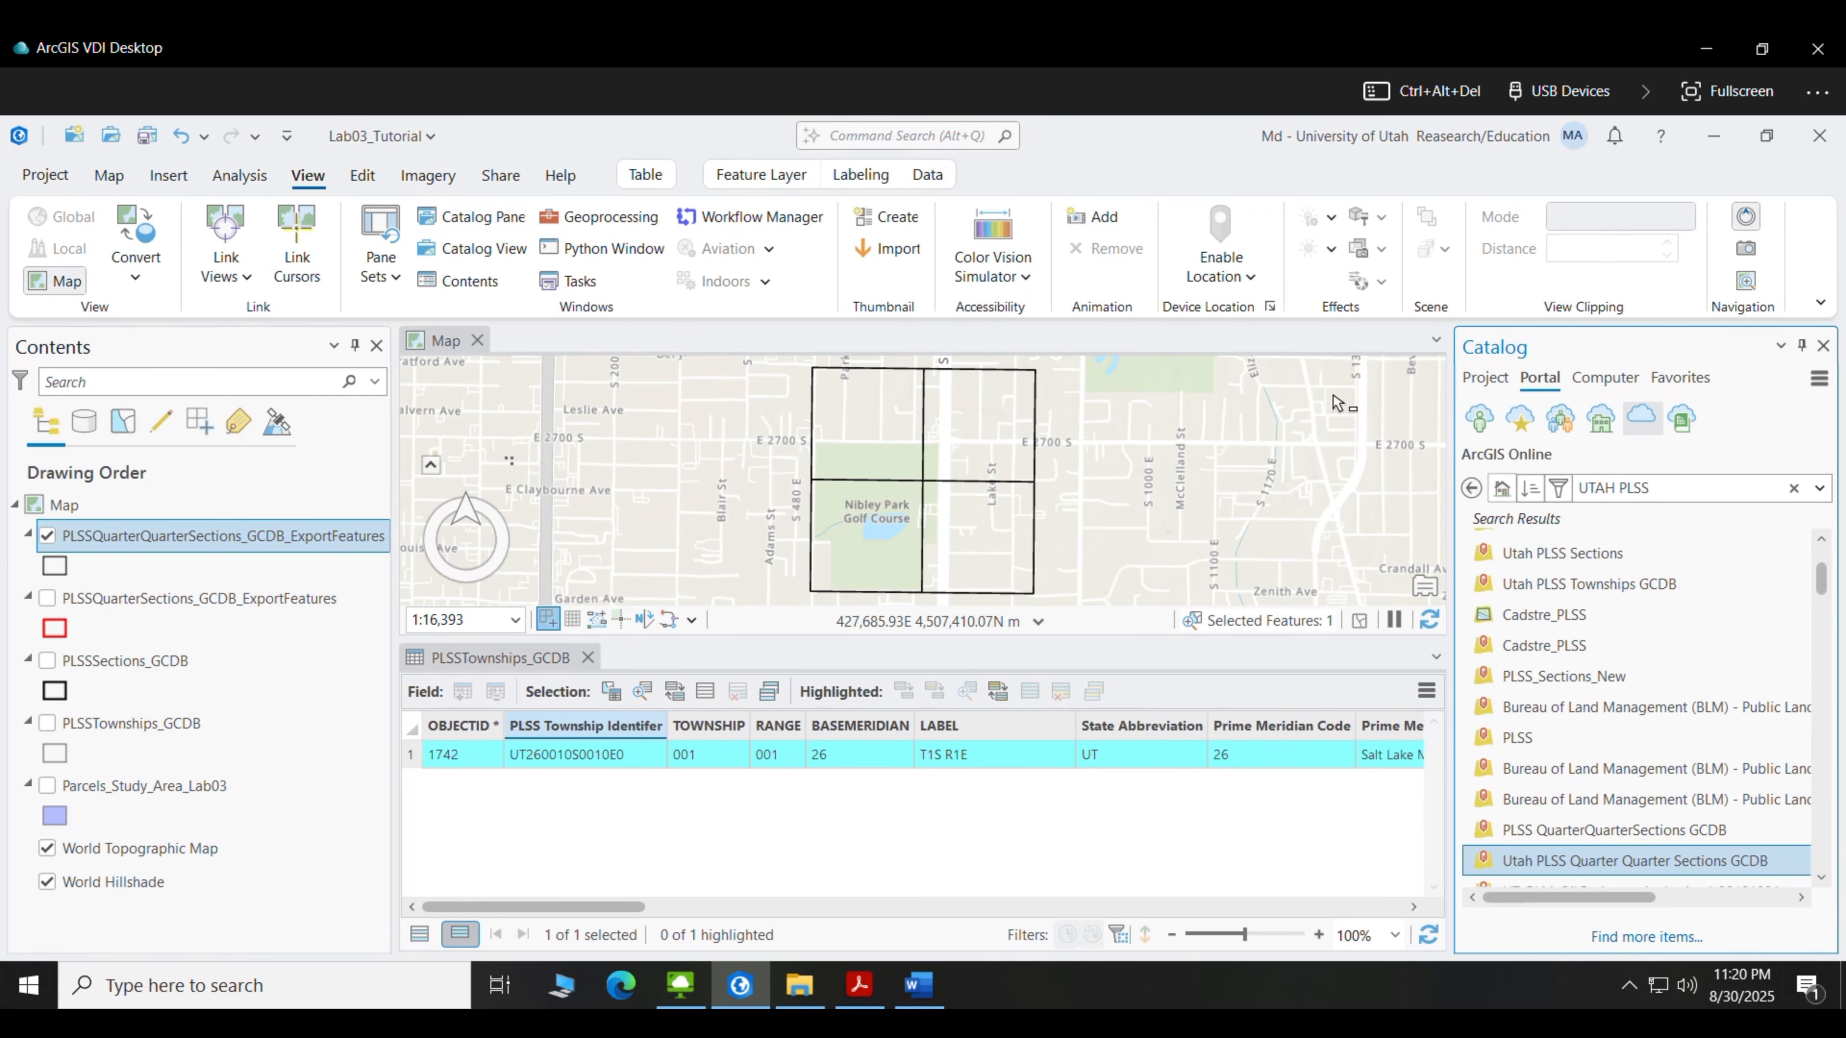
pyautogui.click(1487, 380)
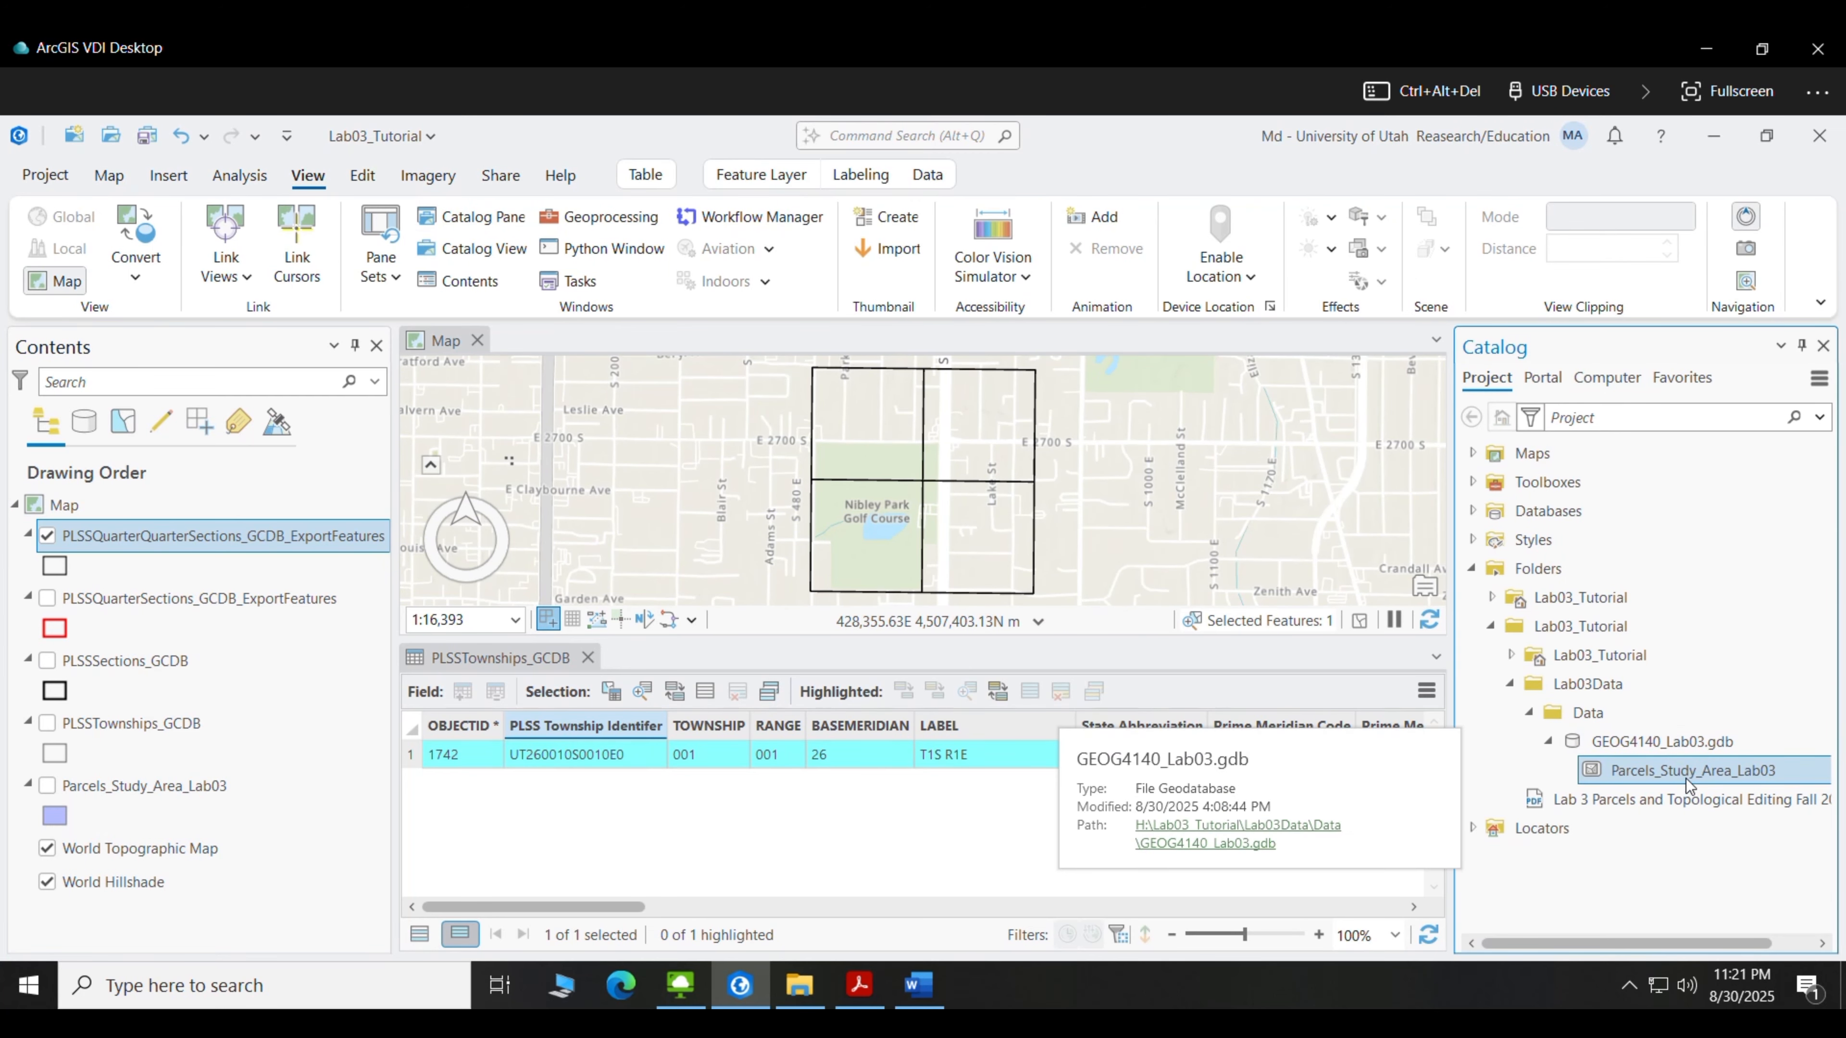
pyautogui.click(1603, 770)
pyautogui.press('Return')
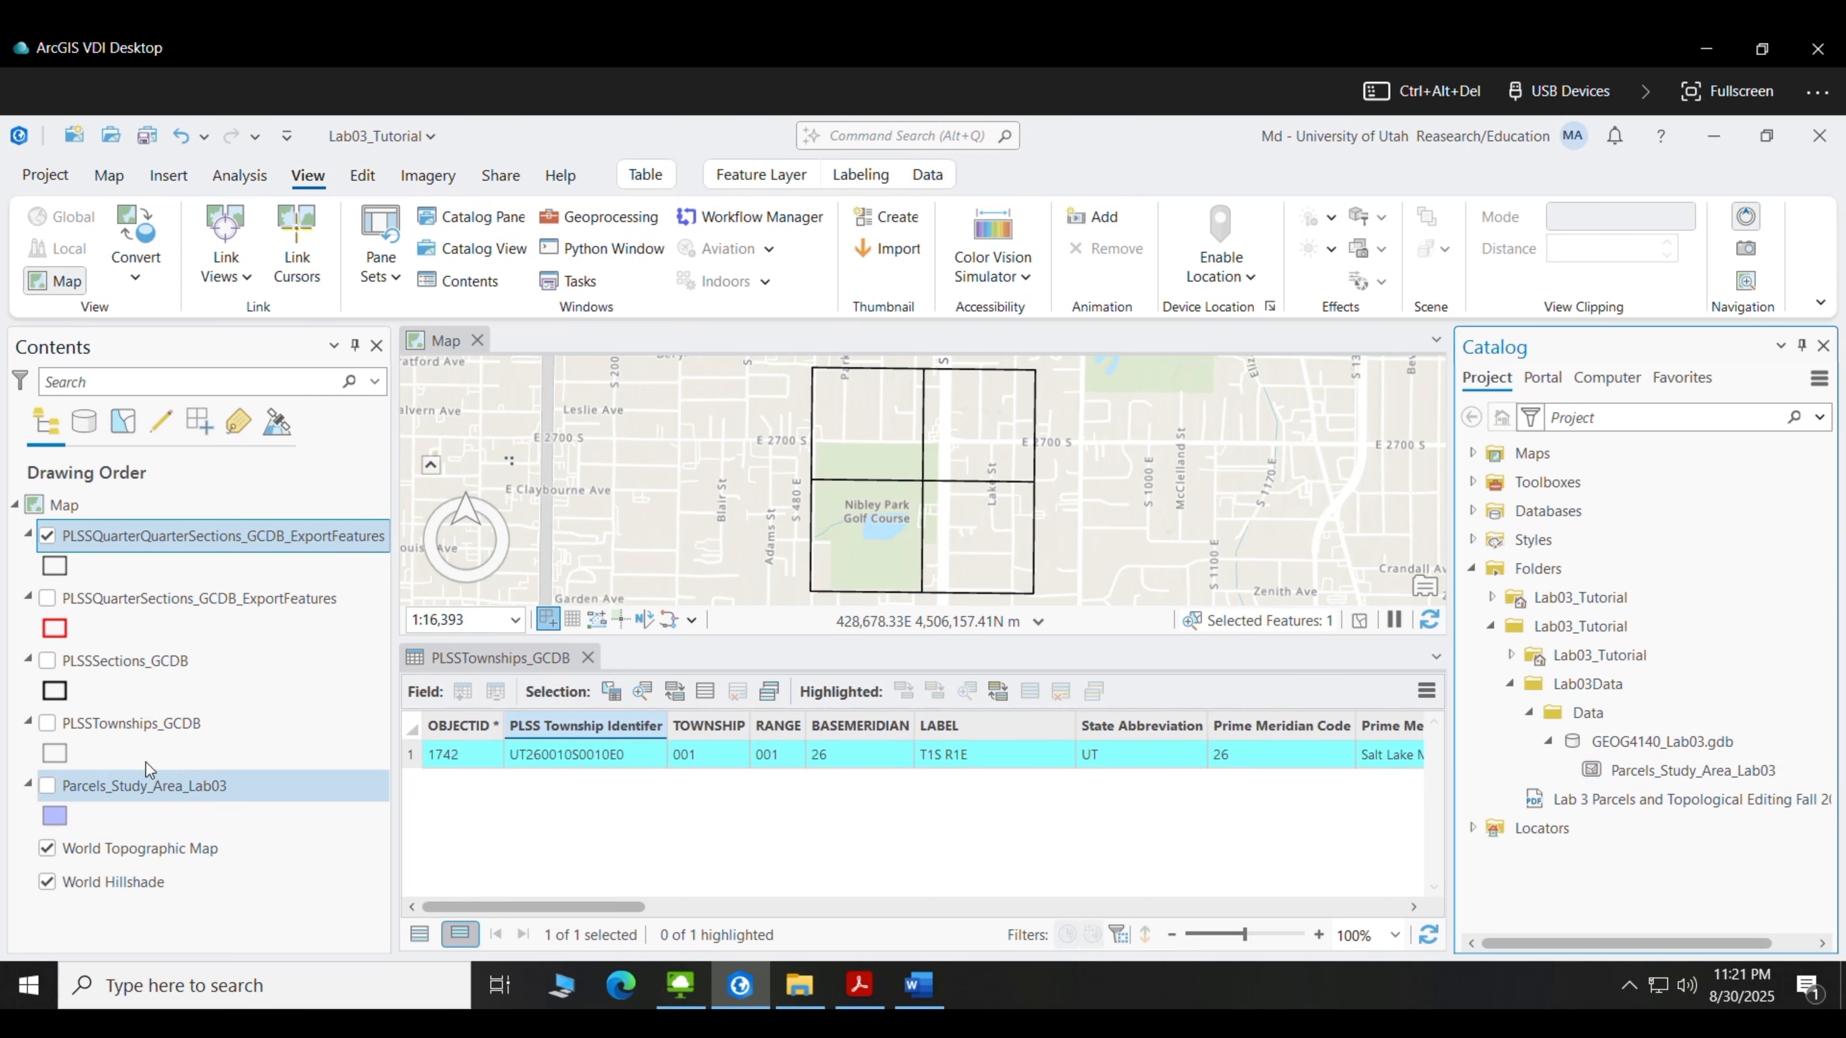
# Make the Parcels_Study_Area_Lab03 layer visible and zoom the map out around the quarter-quarter sections
pyautogui.click(47, 785)
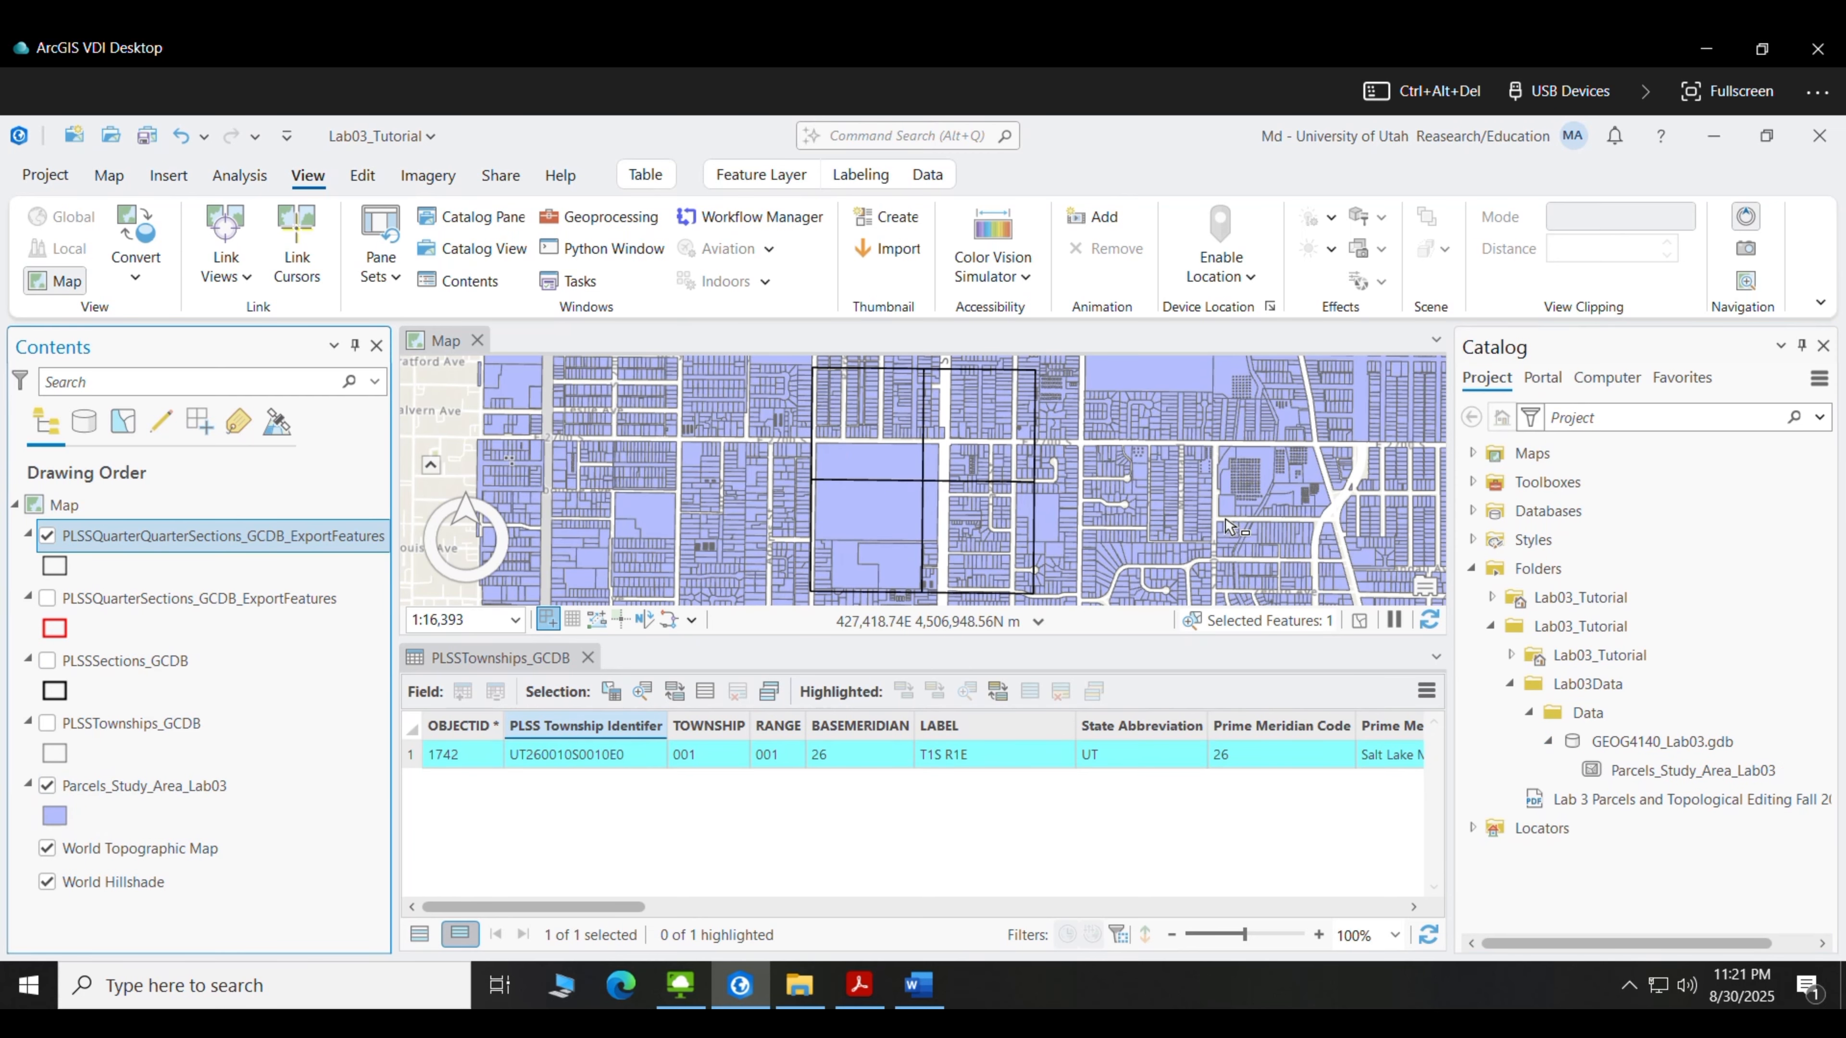
pyautogui.click(108, 176)
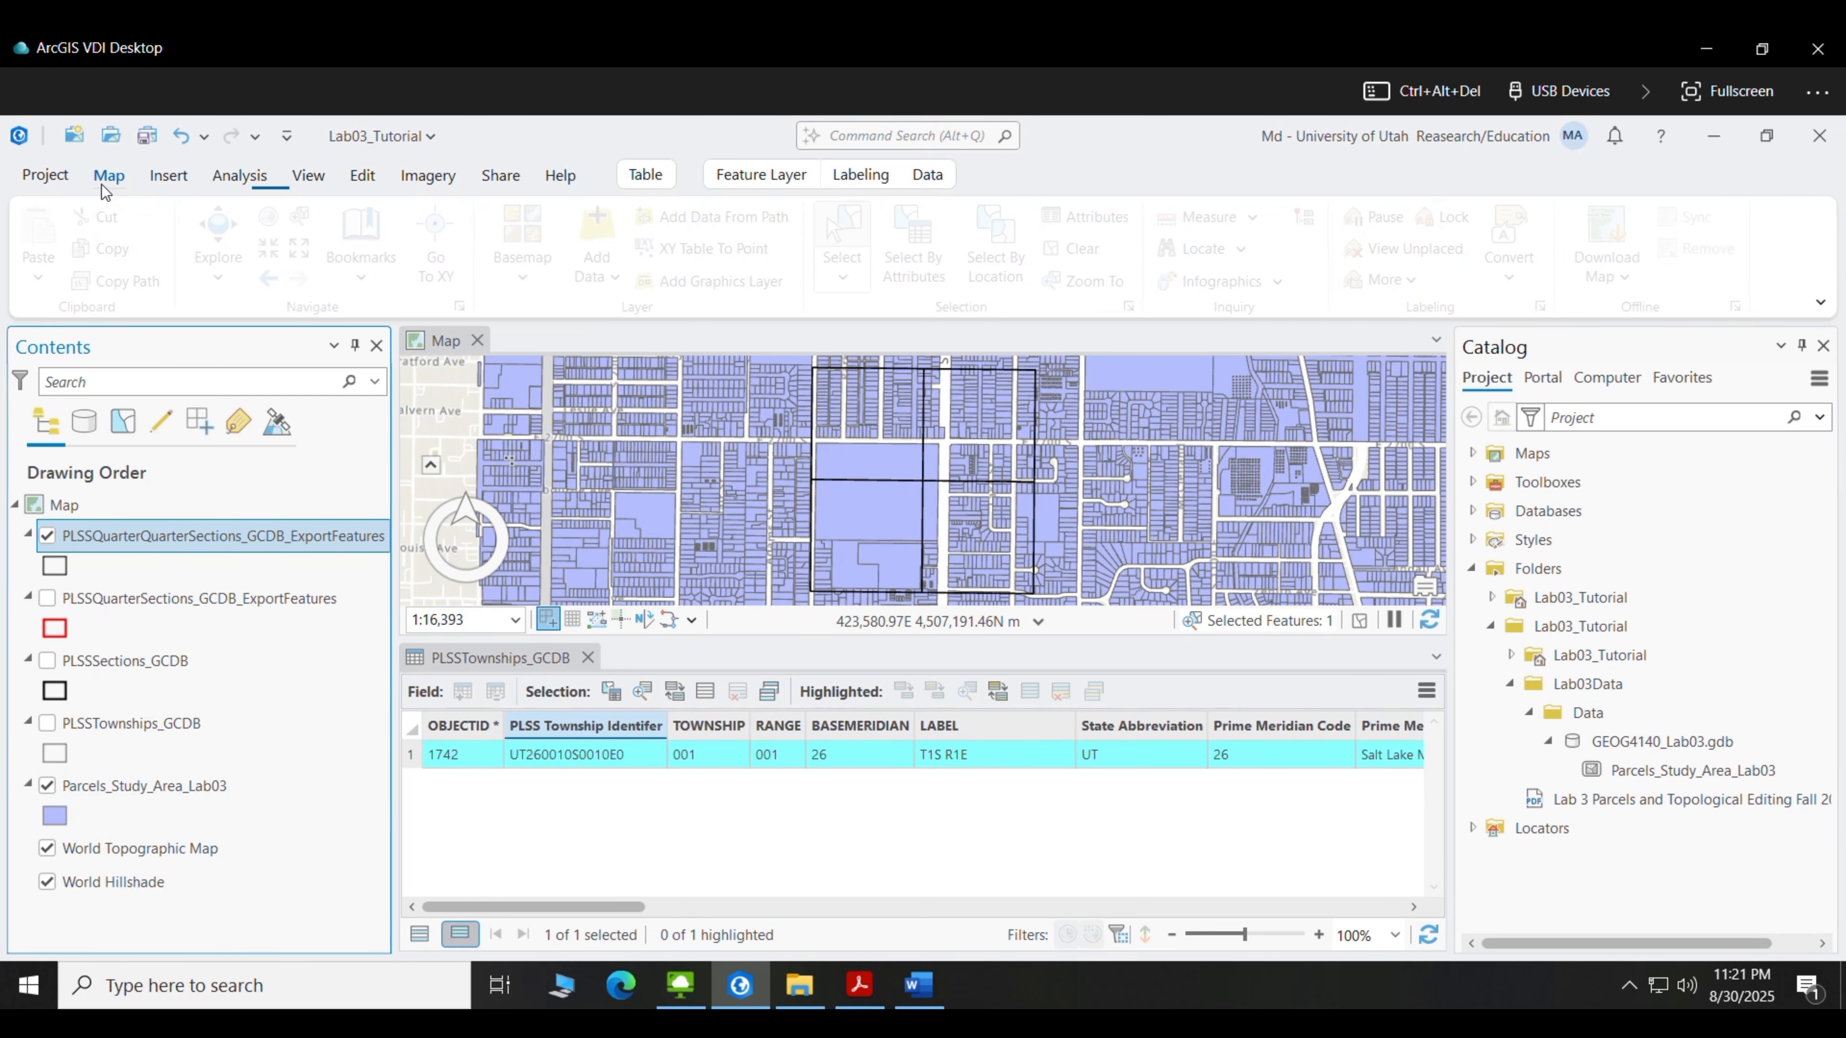
pyautogui.click(311, 254)
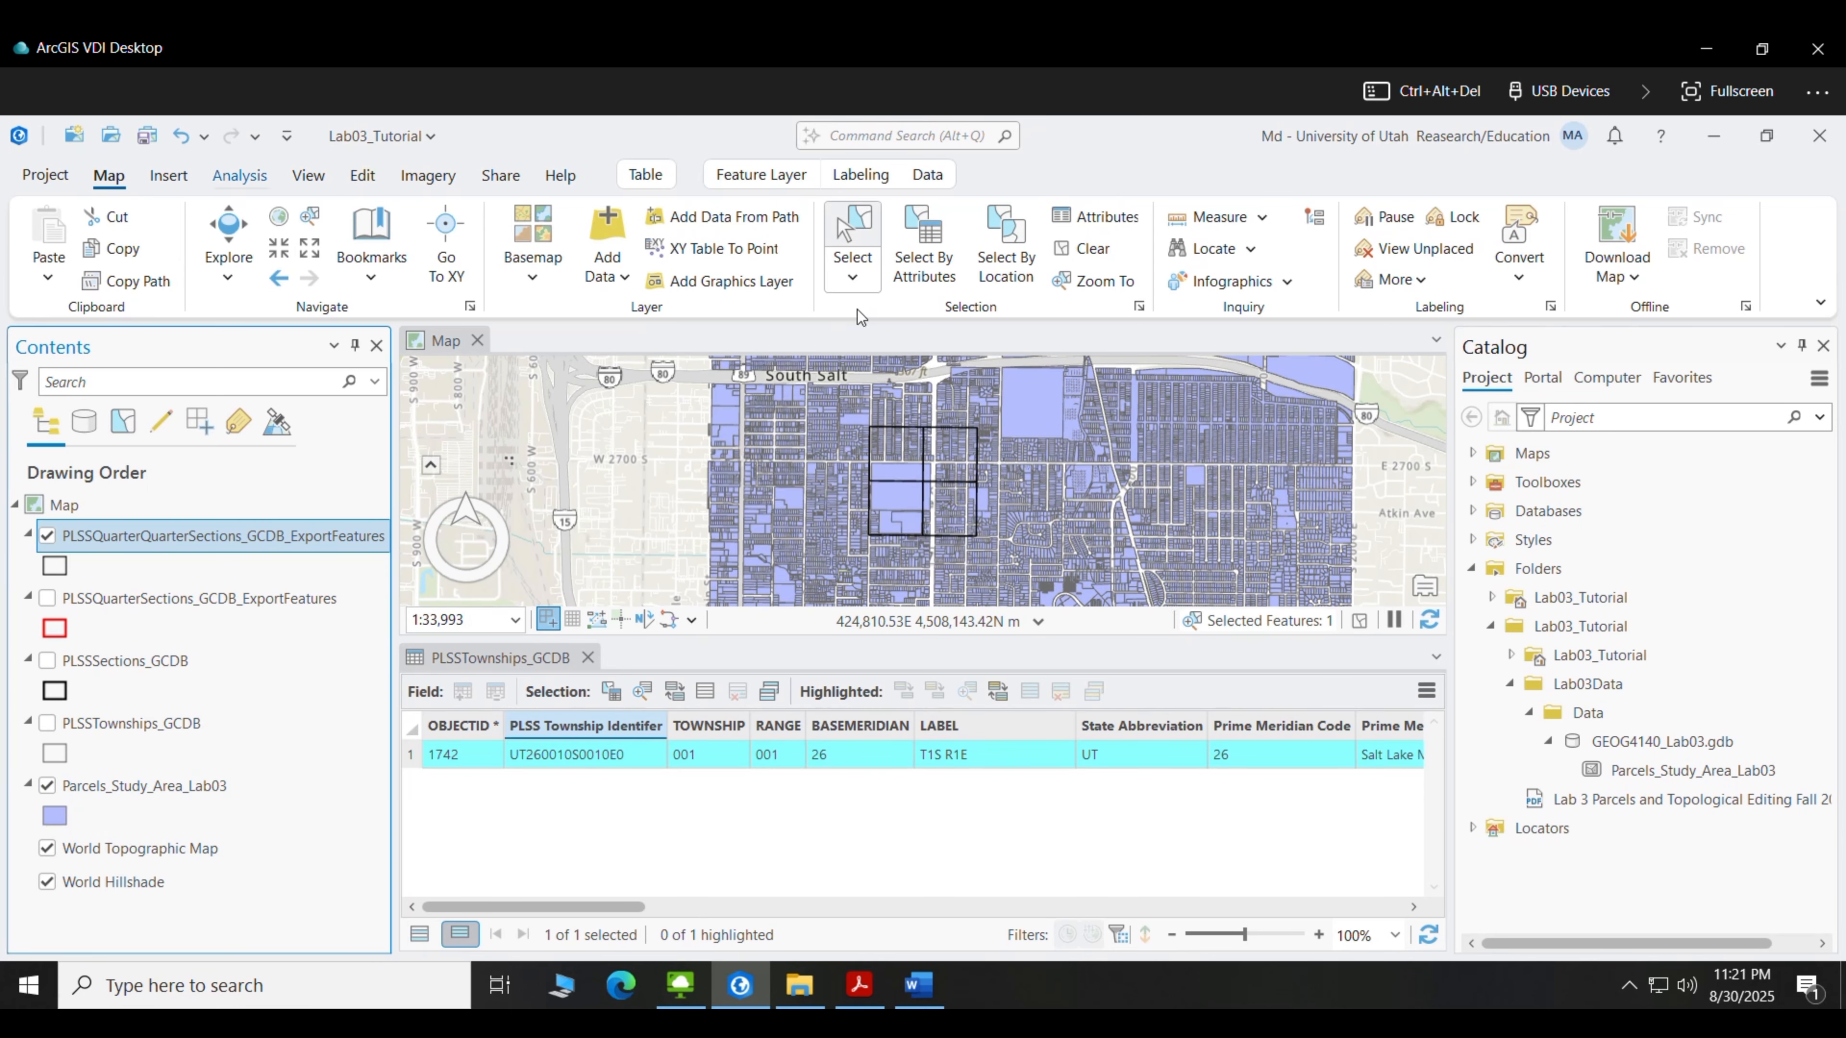
# Find and open the Dissolve tool from Data Management Tools
pyautogui.click(240, 176)
pyautogui.click(329, 243)
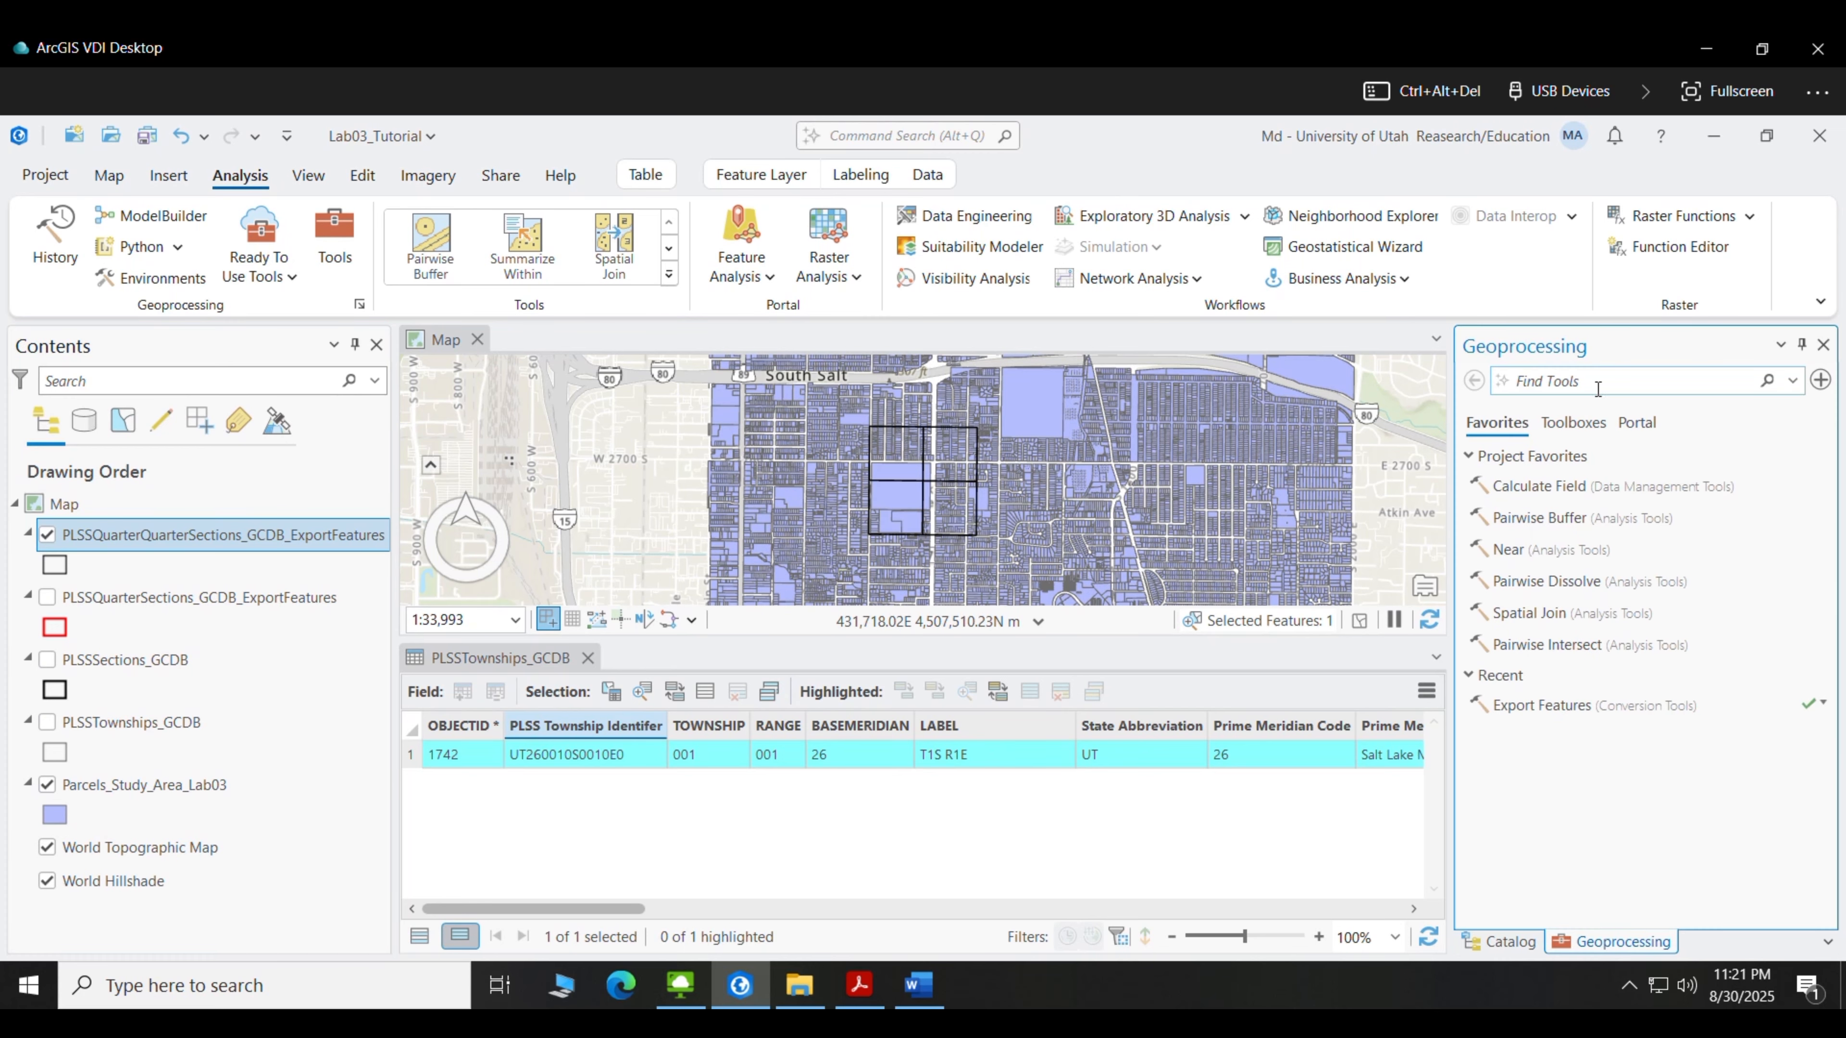
pyautogui.write('dissolve')
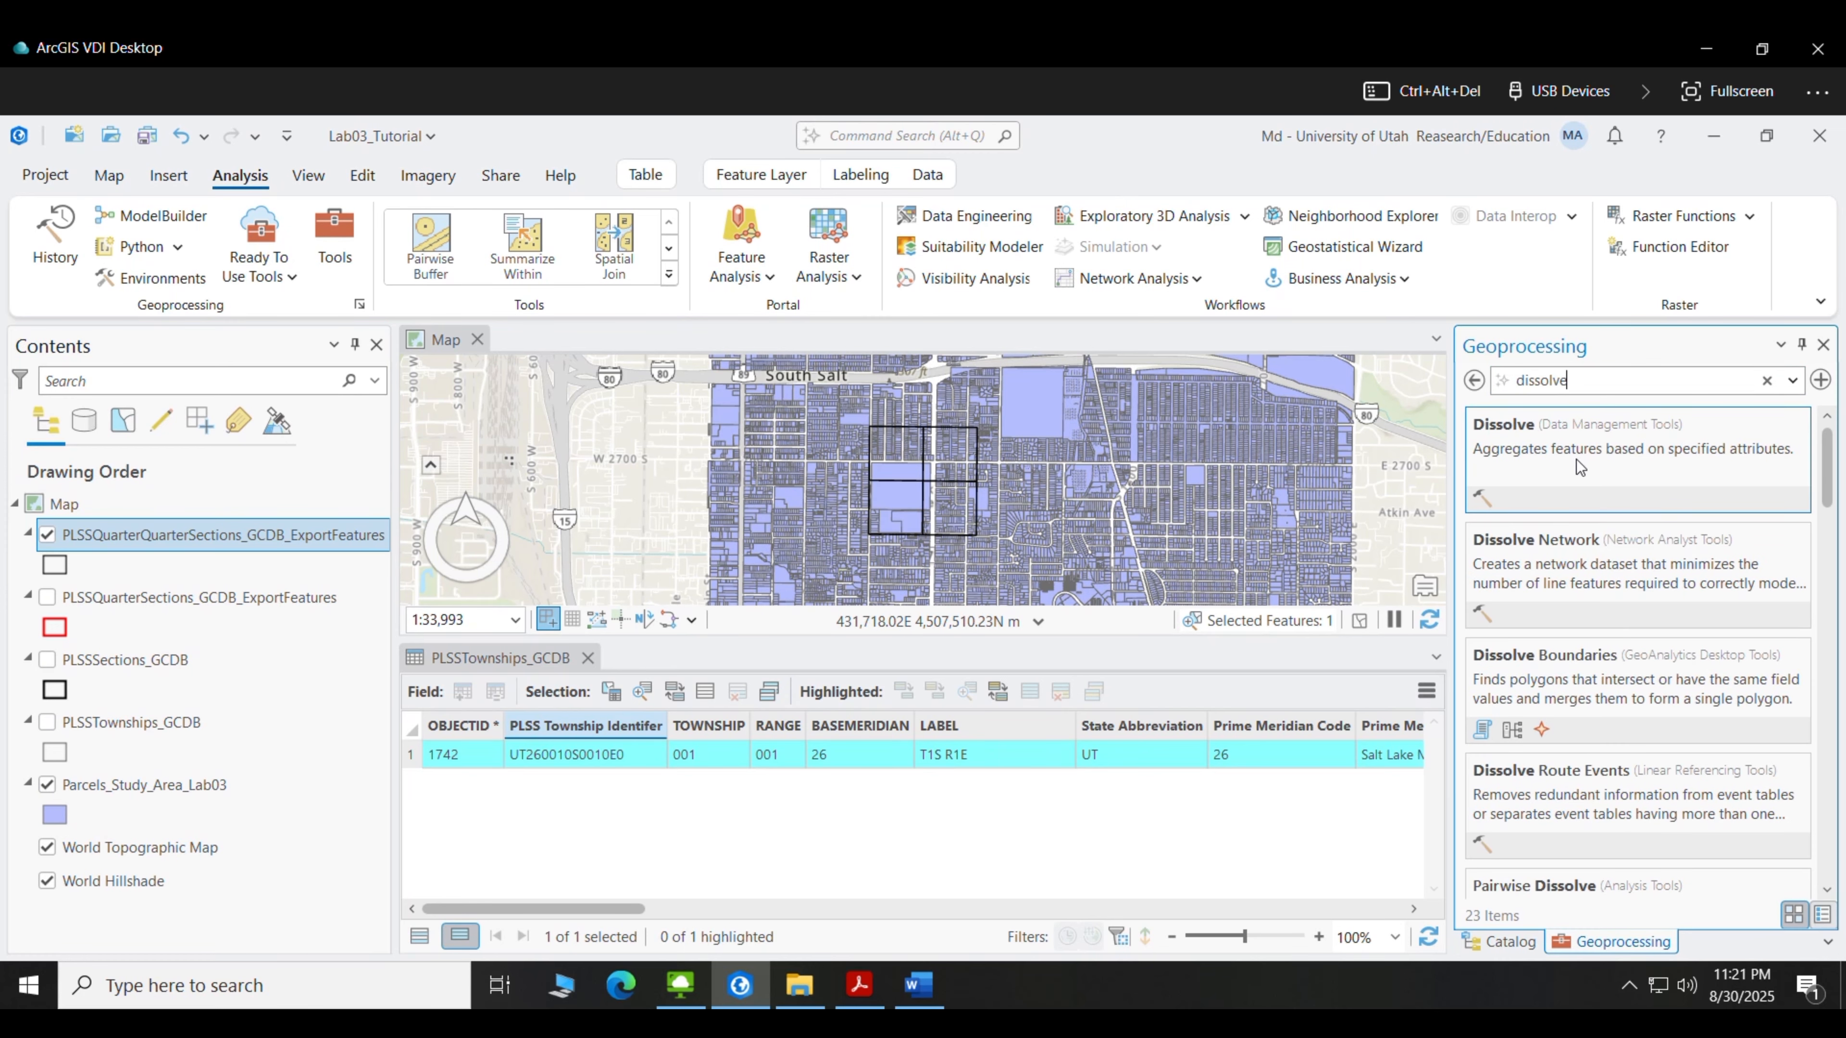
pyautogui.click(1577, 466)
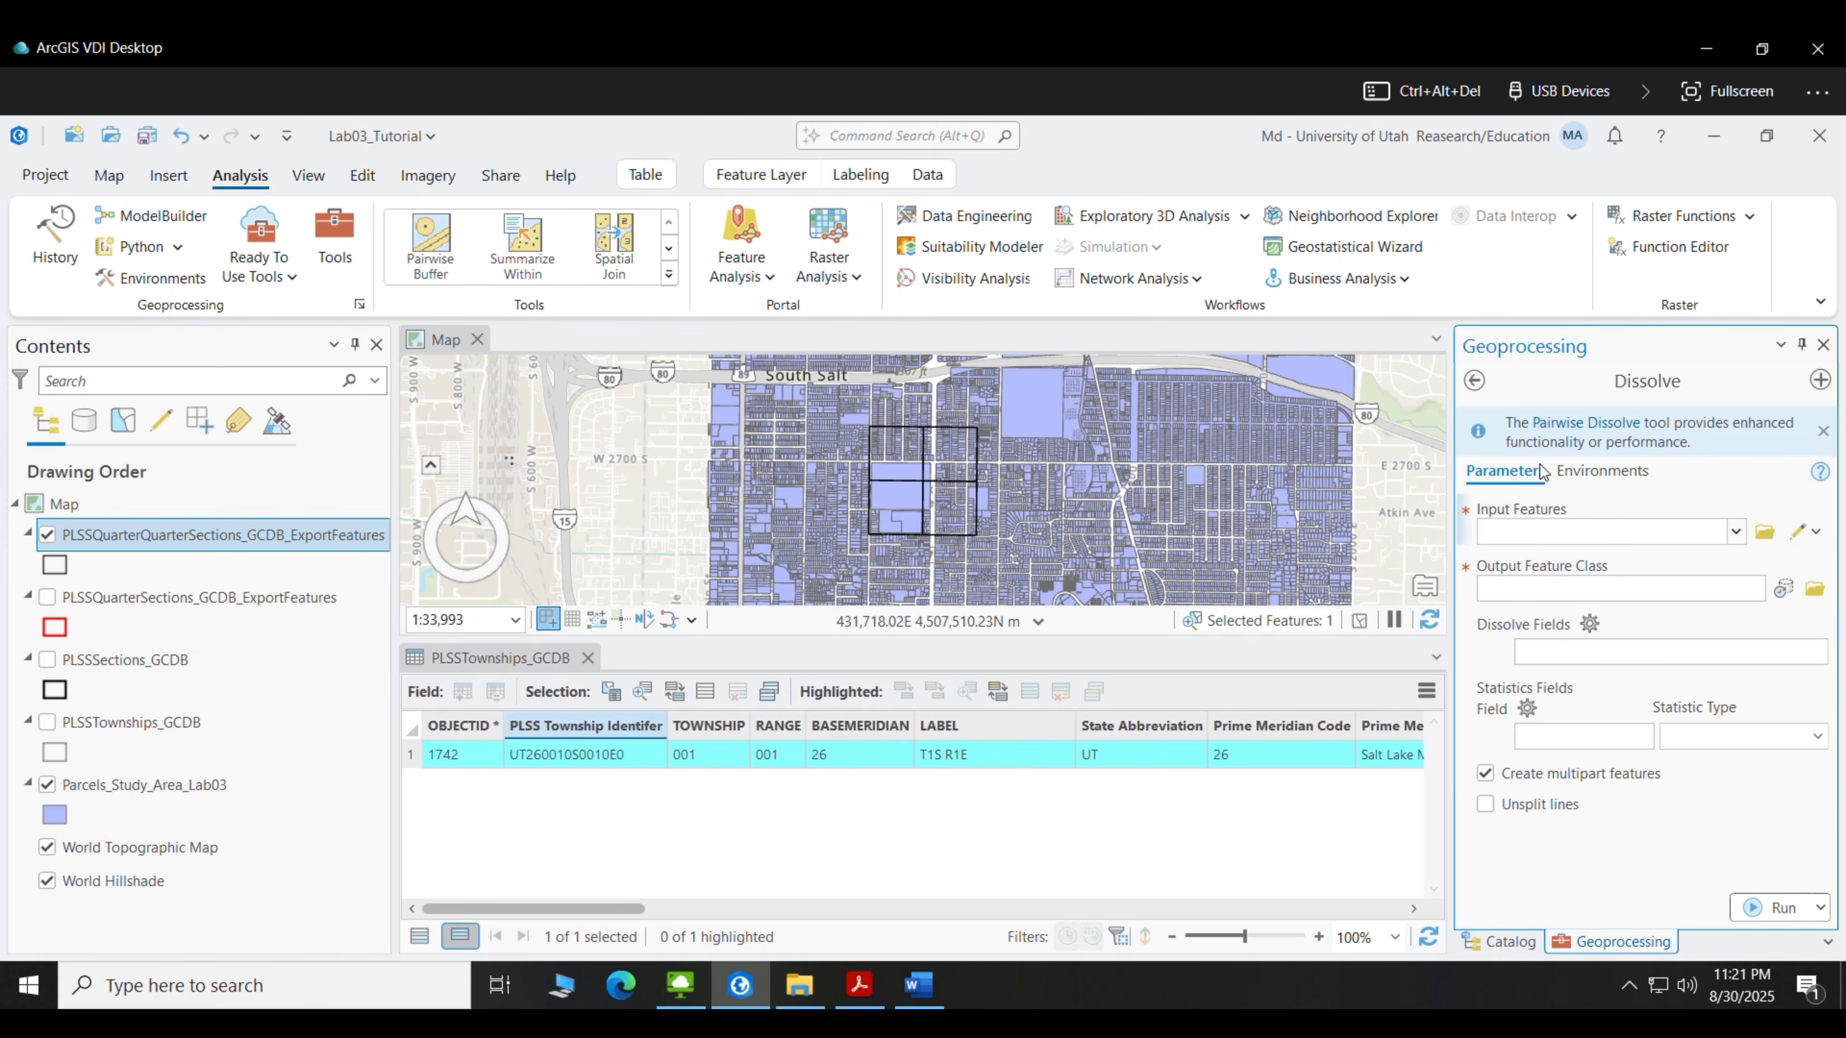
# Dissolve PLSSQuarterSections_GCDB_ExportFeatures into PLSSQuarterSections_Dissolve and hide the resulting layer
pyautogui.click(1734, 532)
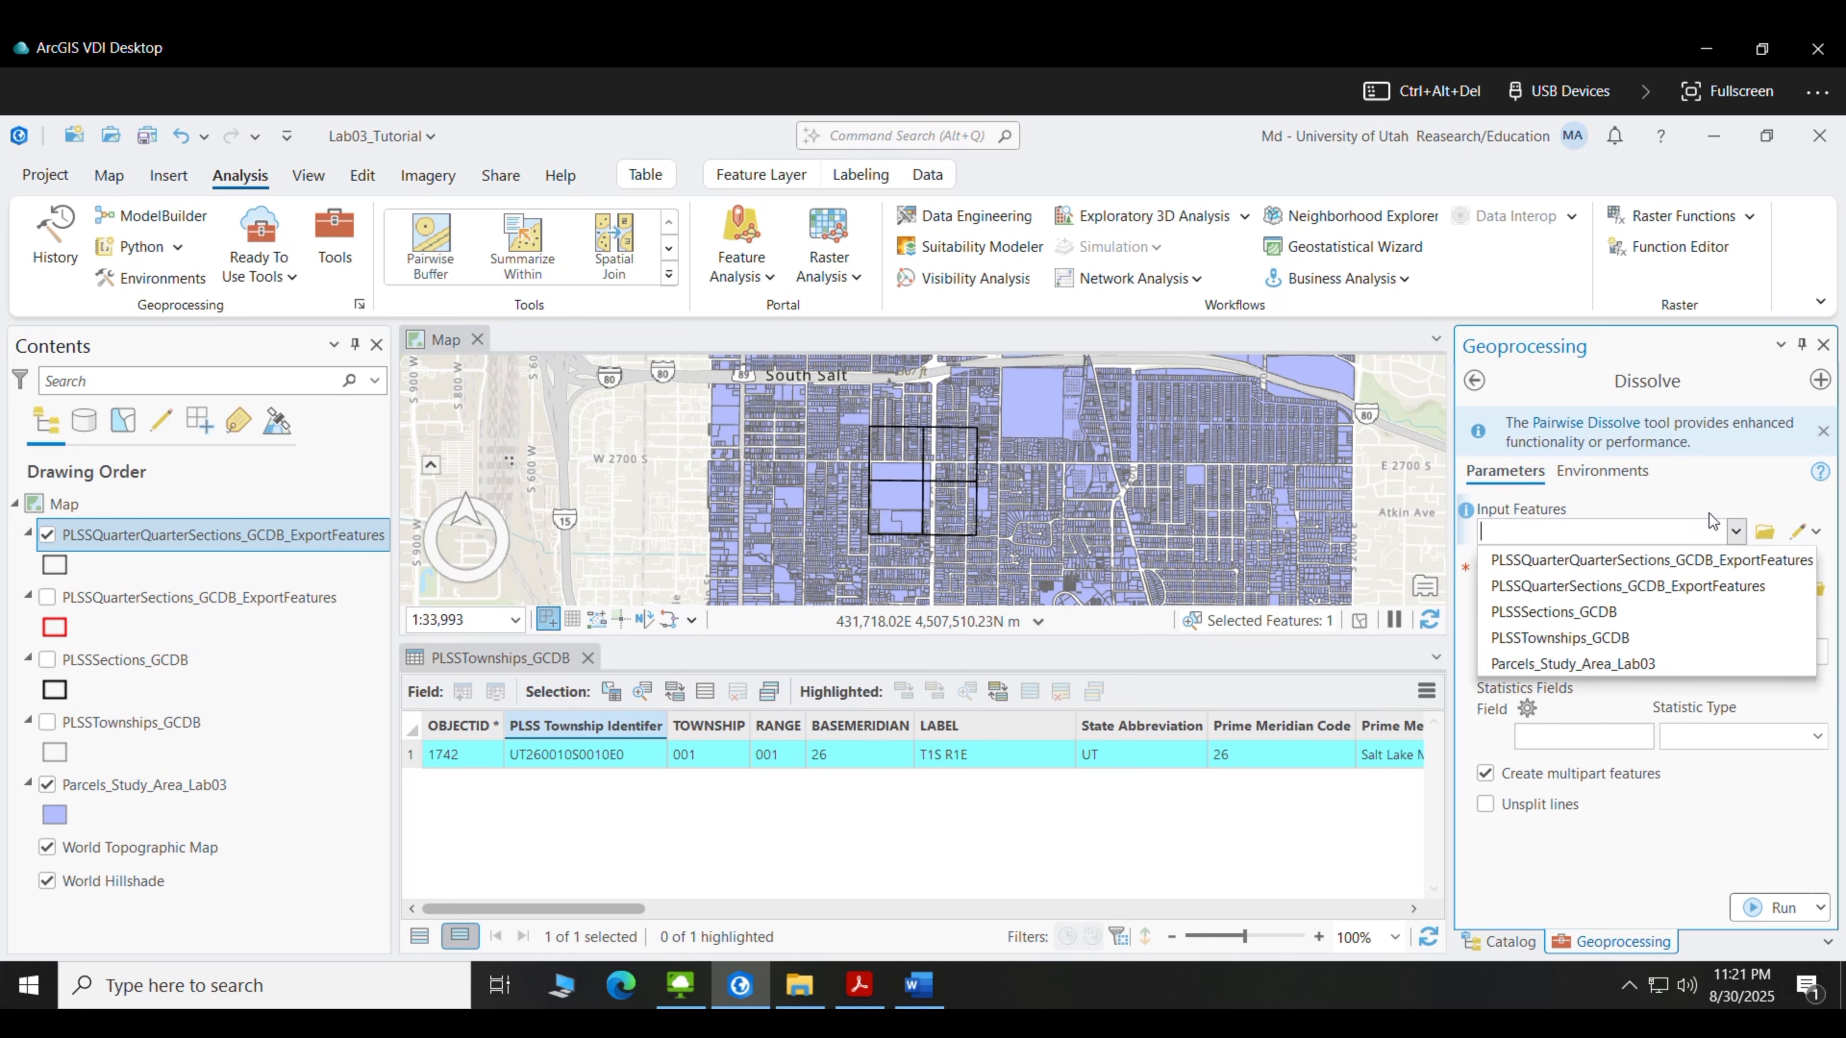
pyautogui.click(1663, 586)
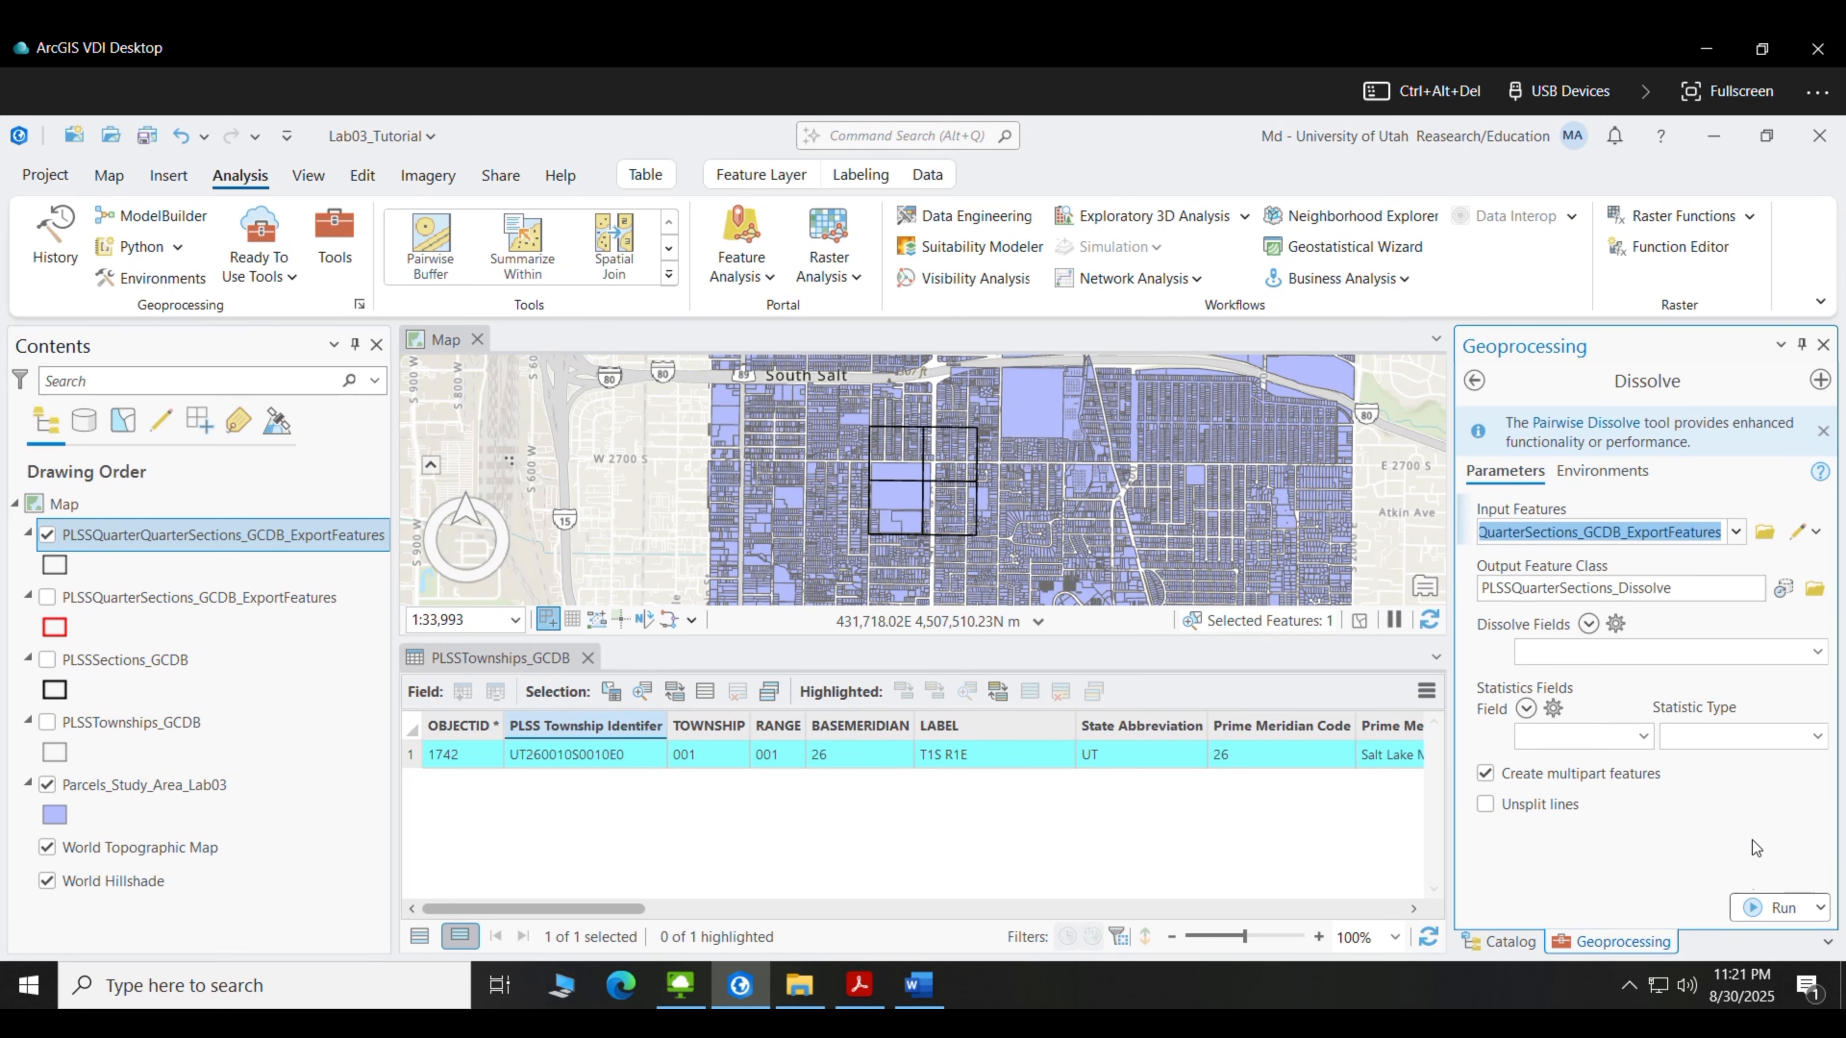
pyautogui.click(1776, 908)
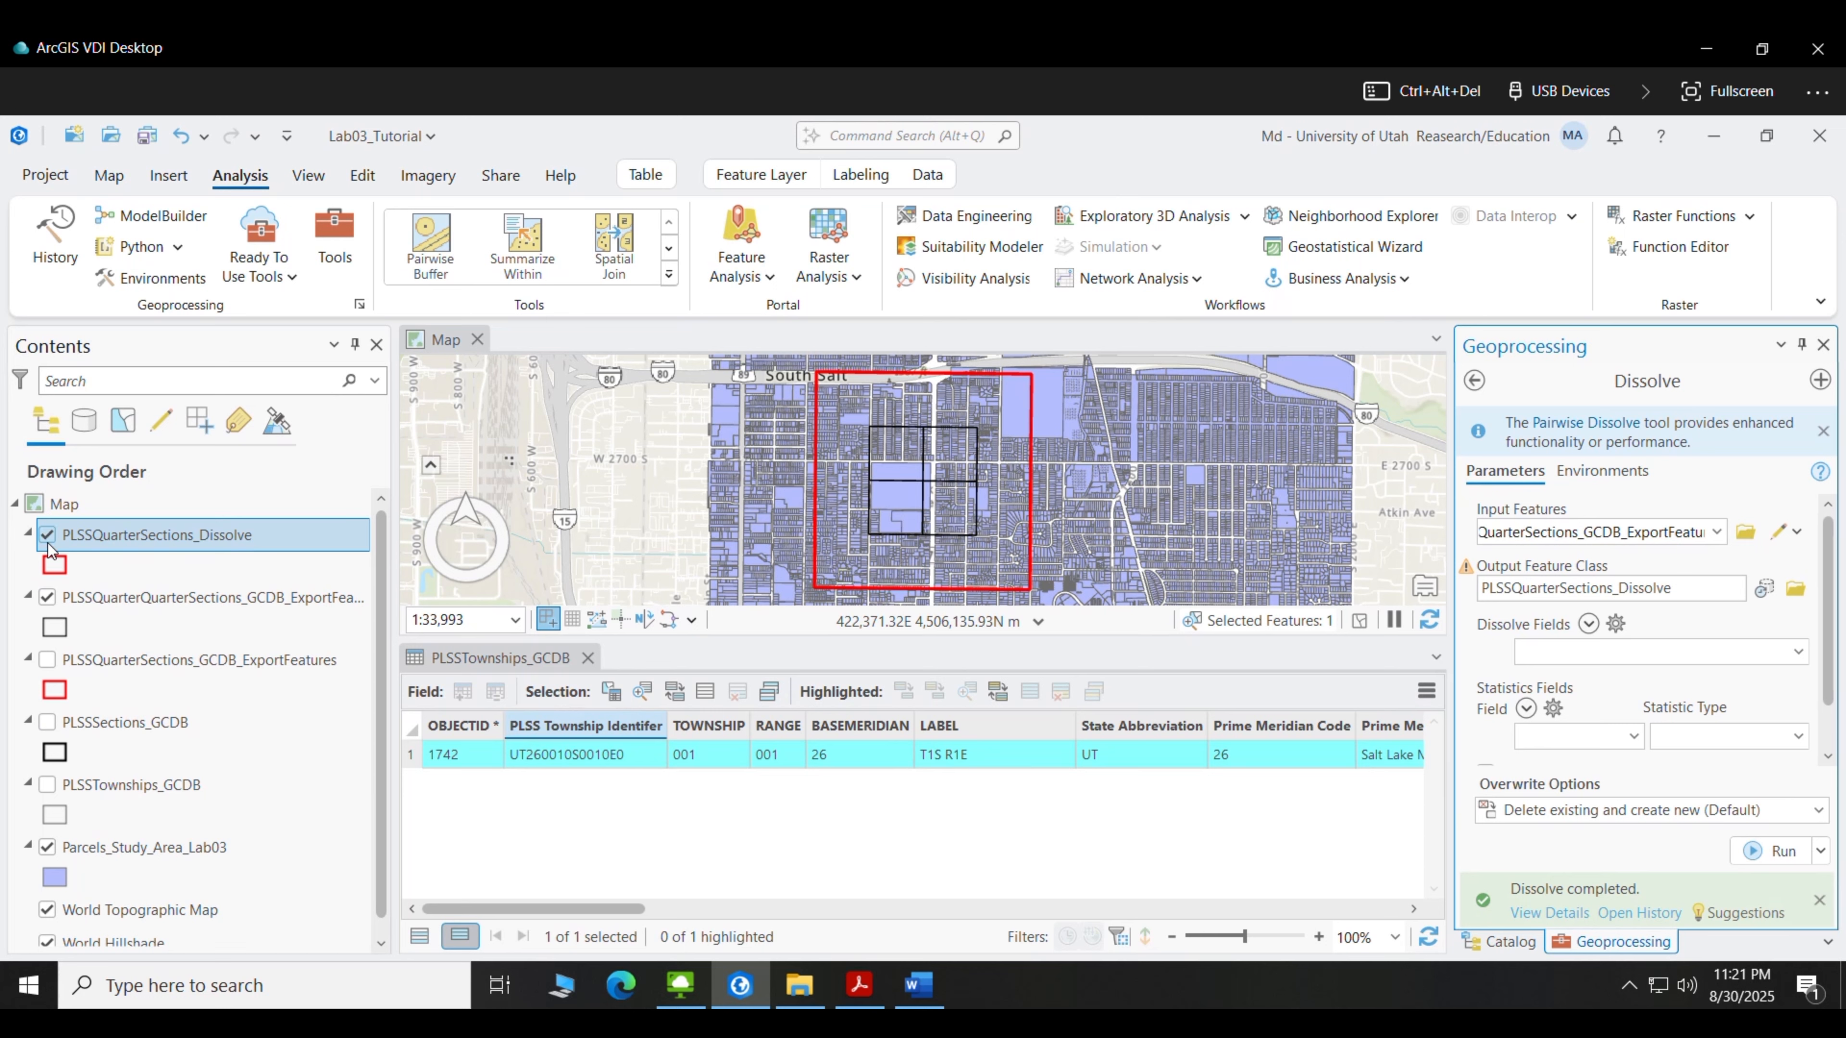
pyautogui.click(48, 536)
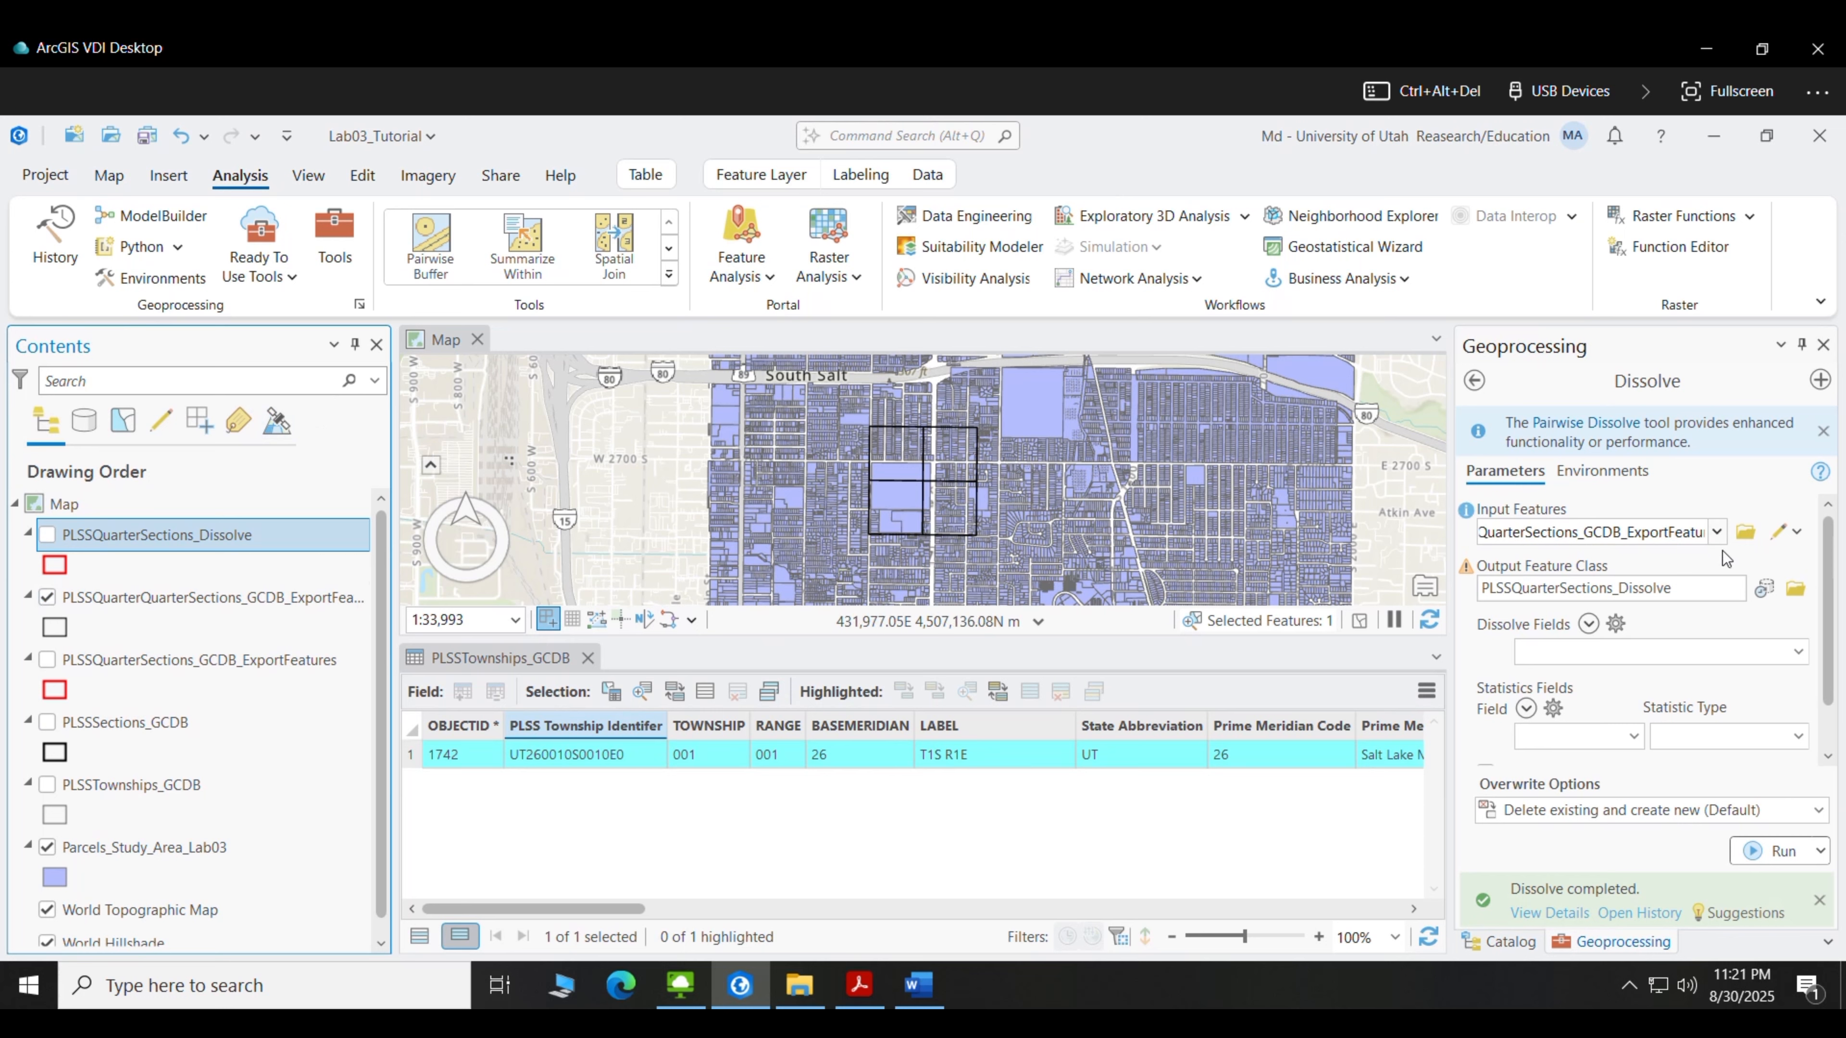
# Dissolve PLSSQuarterQuarterSections_GCDB_ExportFeatures into PLSSQuarterSections_Dissolve, overwriting the existing output, and hide the quarter-quarter sections layer
pyautogui.click(1717, 533)
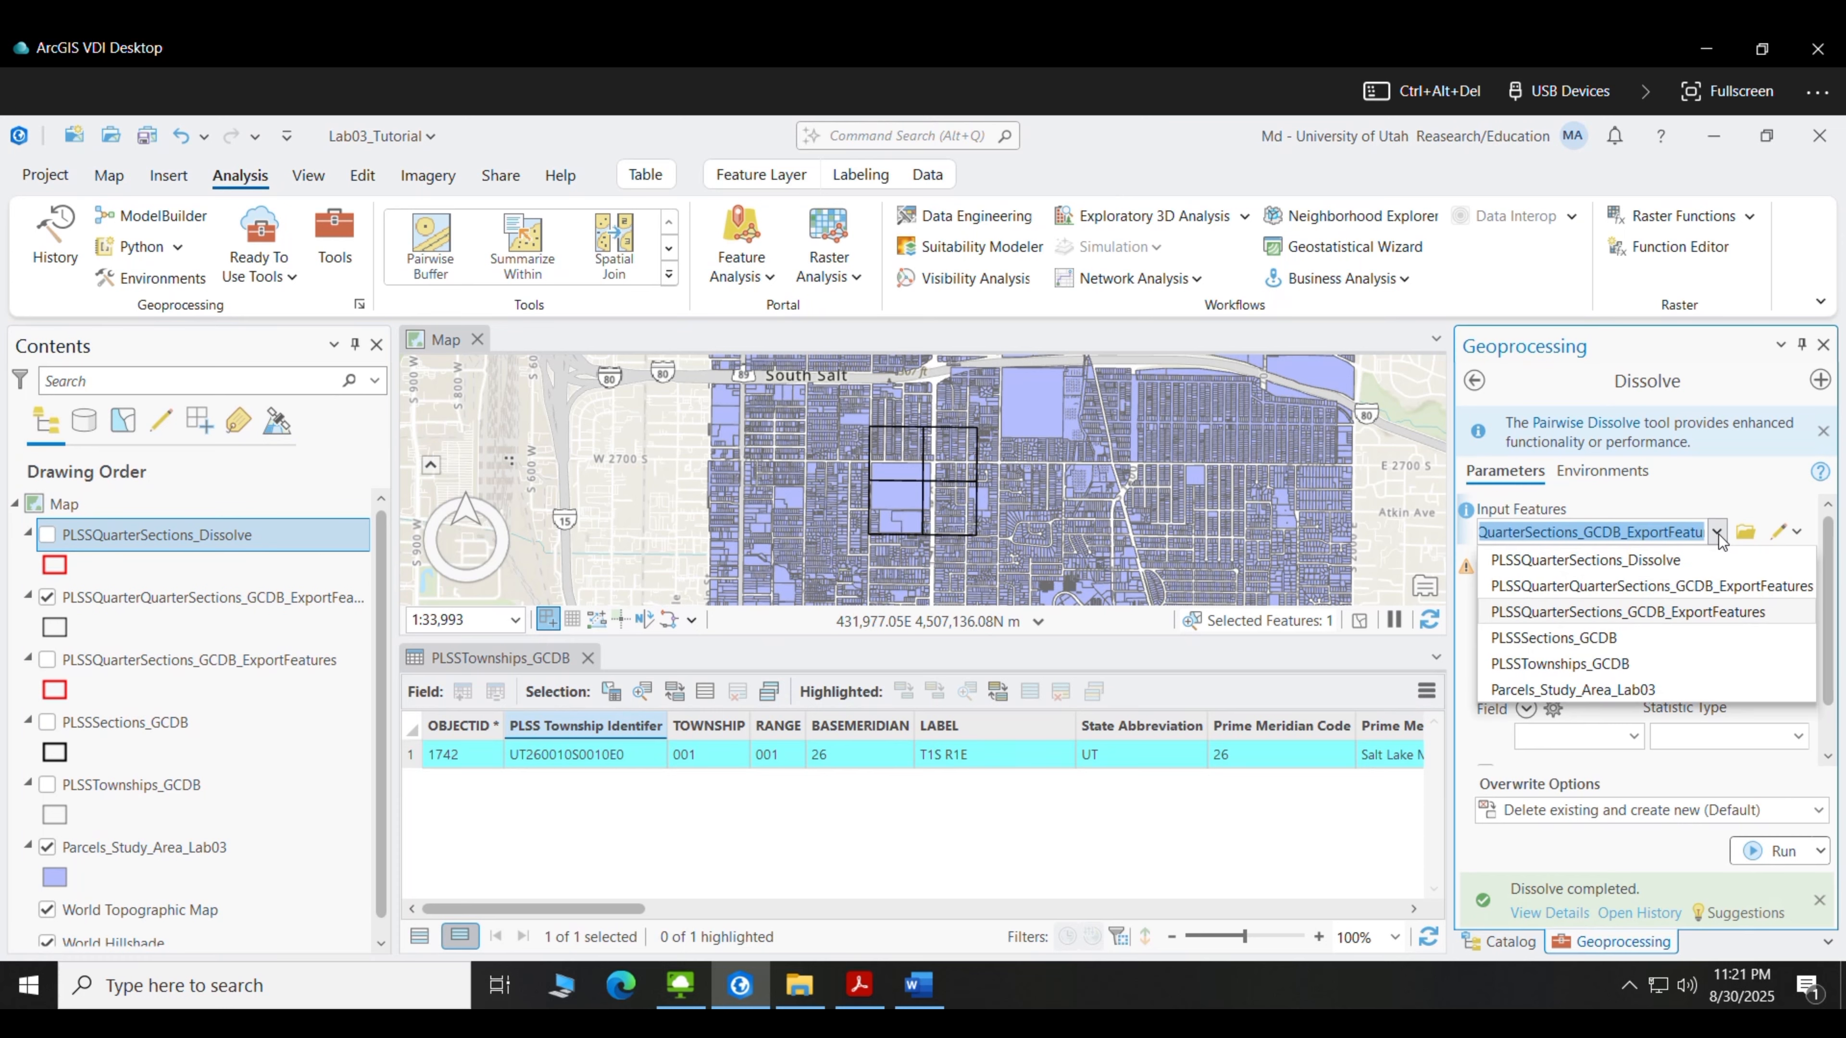
pyautogui.click(1675, 600)
pyautogui.click(1774, 899)
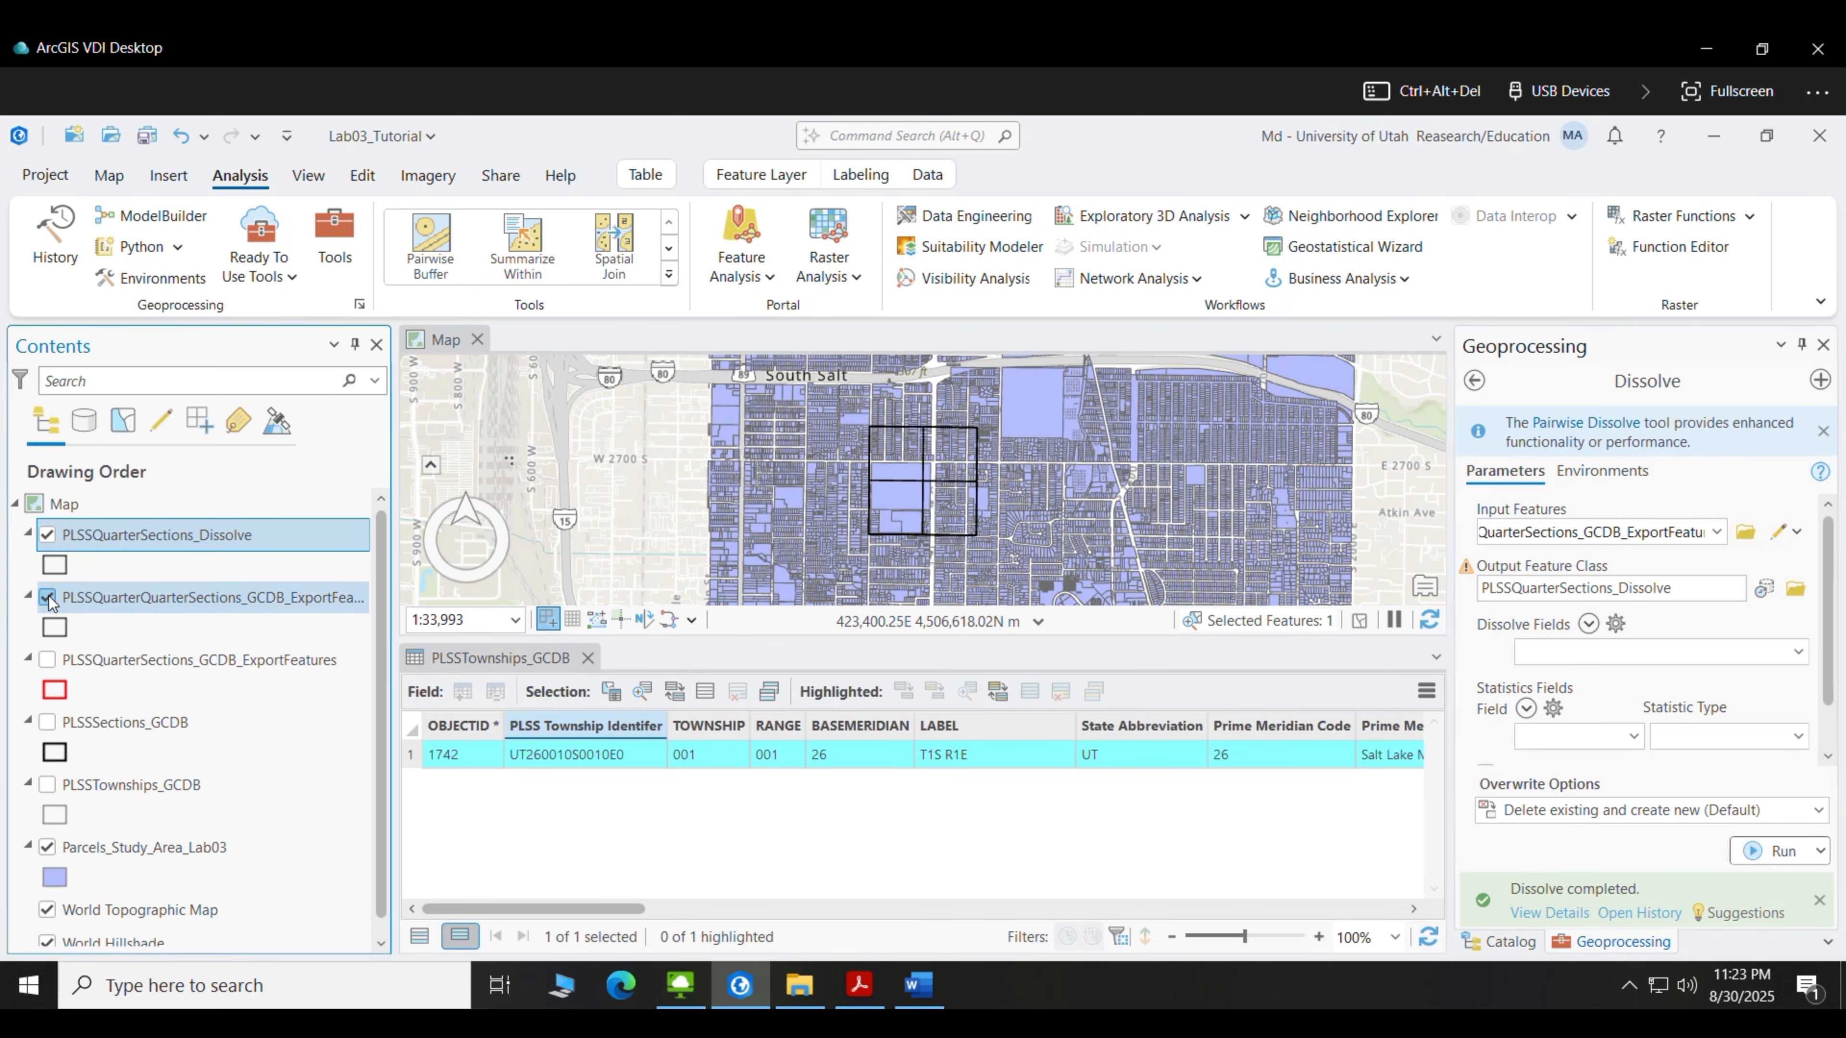
pyautogui.click(51, 598)
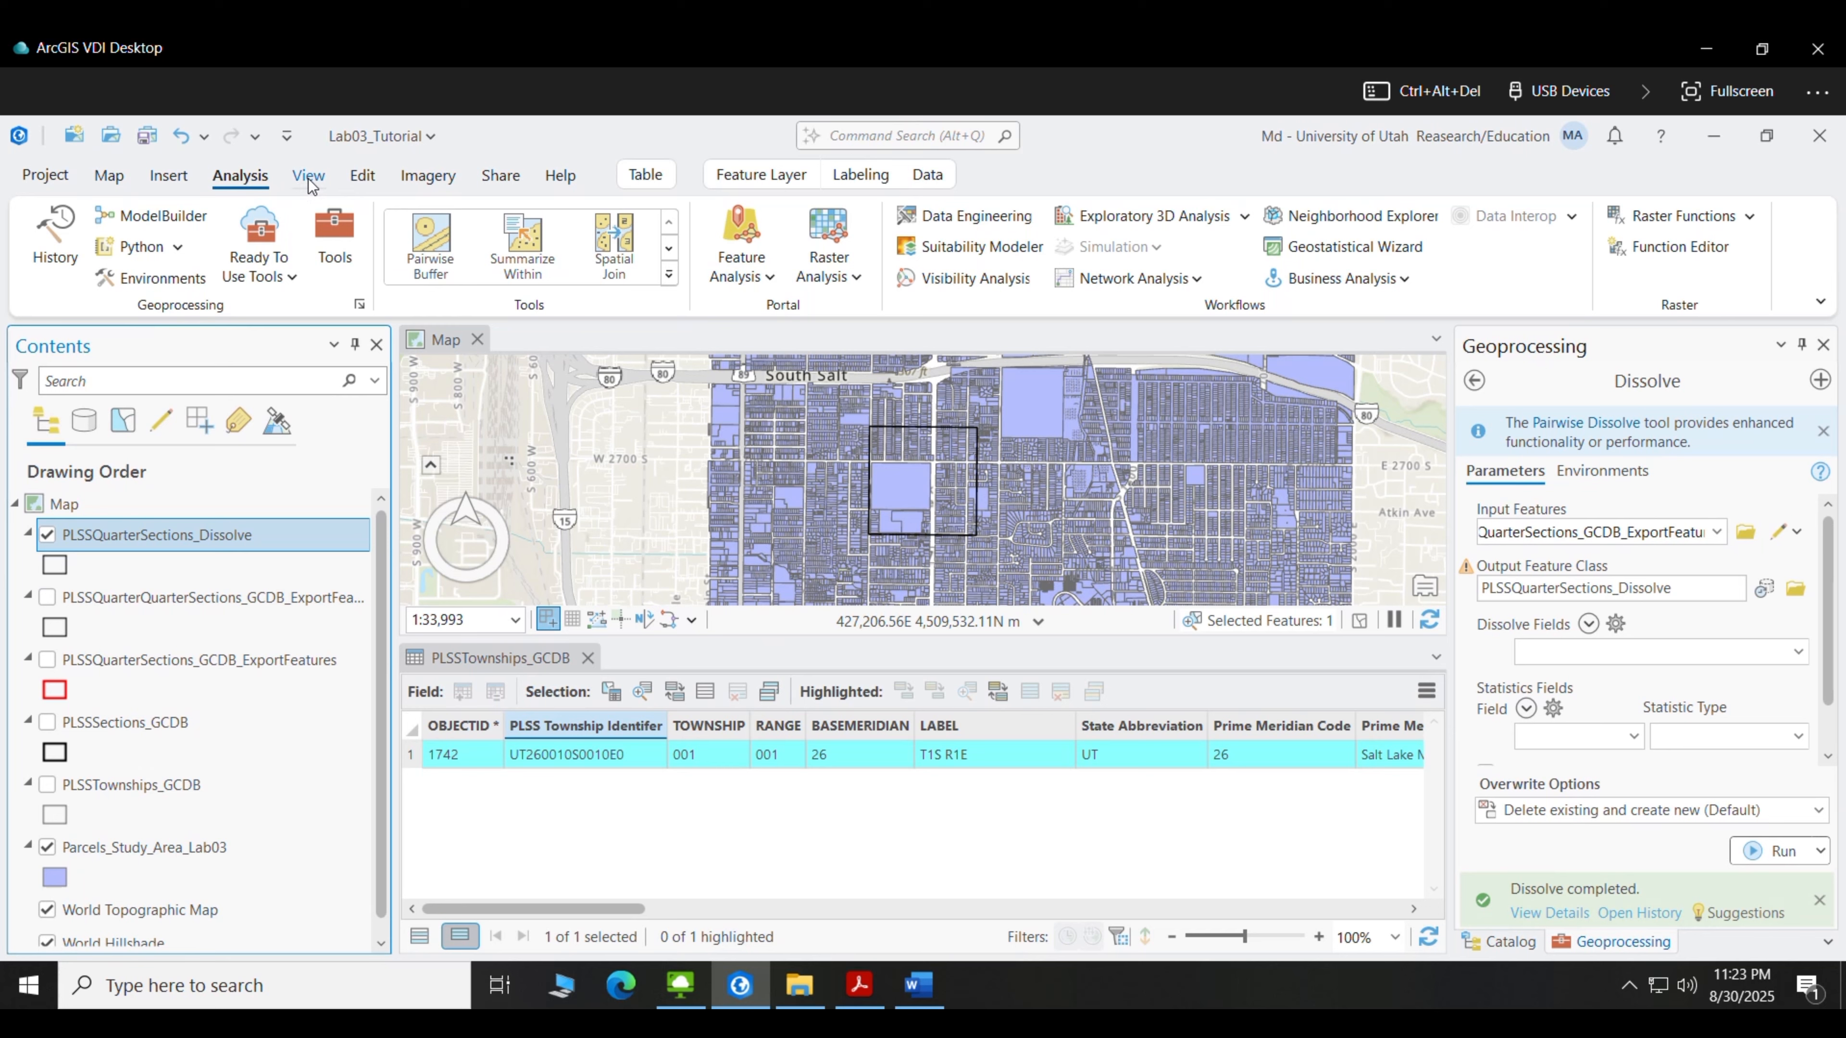
# Clip Parcels_Study_Area_Lab03 to PLSSQuarterSections_Dissolve with the Clip tool, saving the output as Parcels_Study_Area_Lab0_Clip
pyautogui.click(1474, 381)
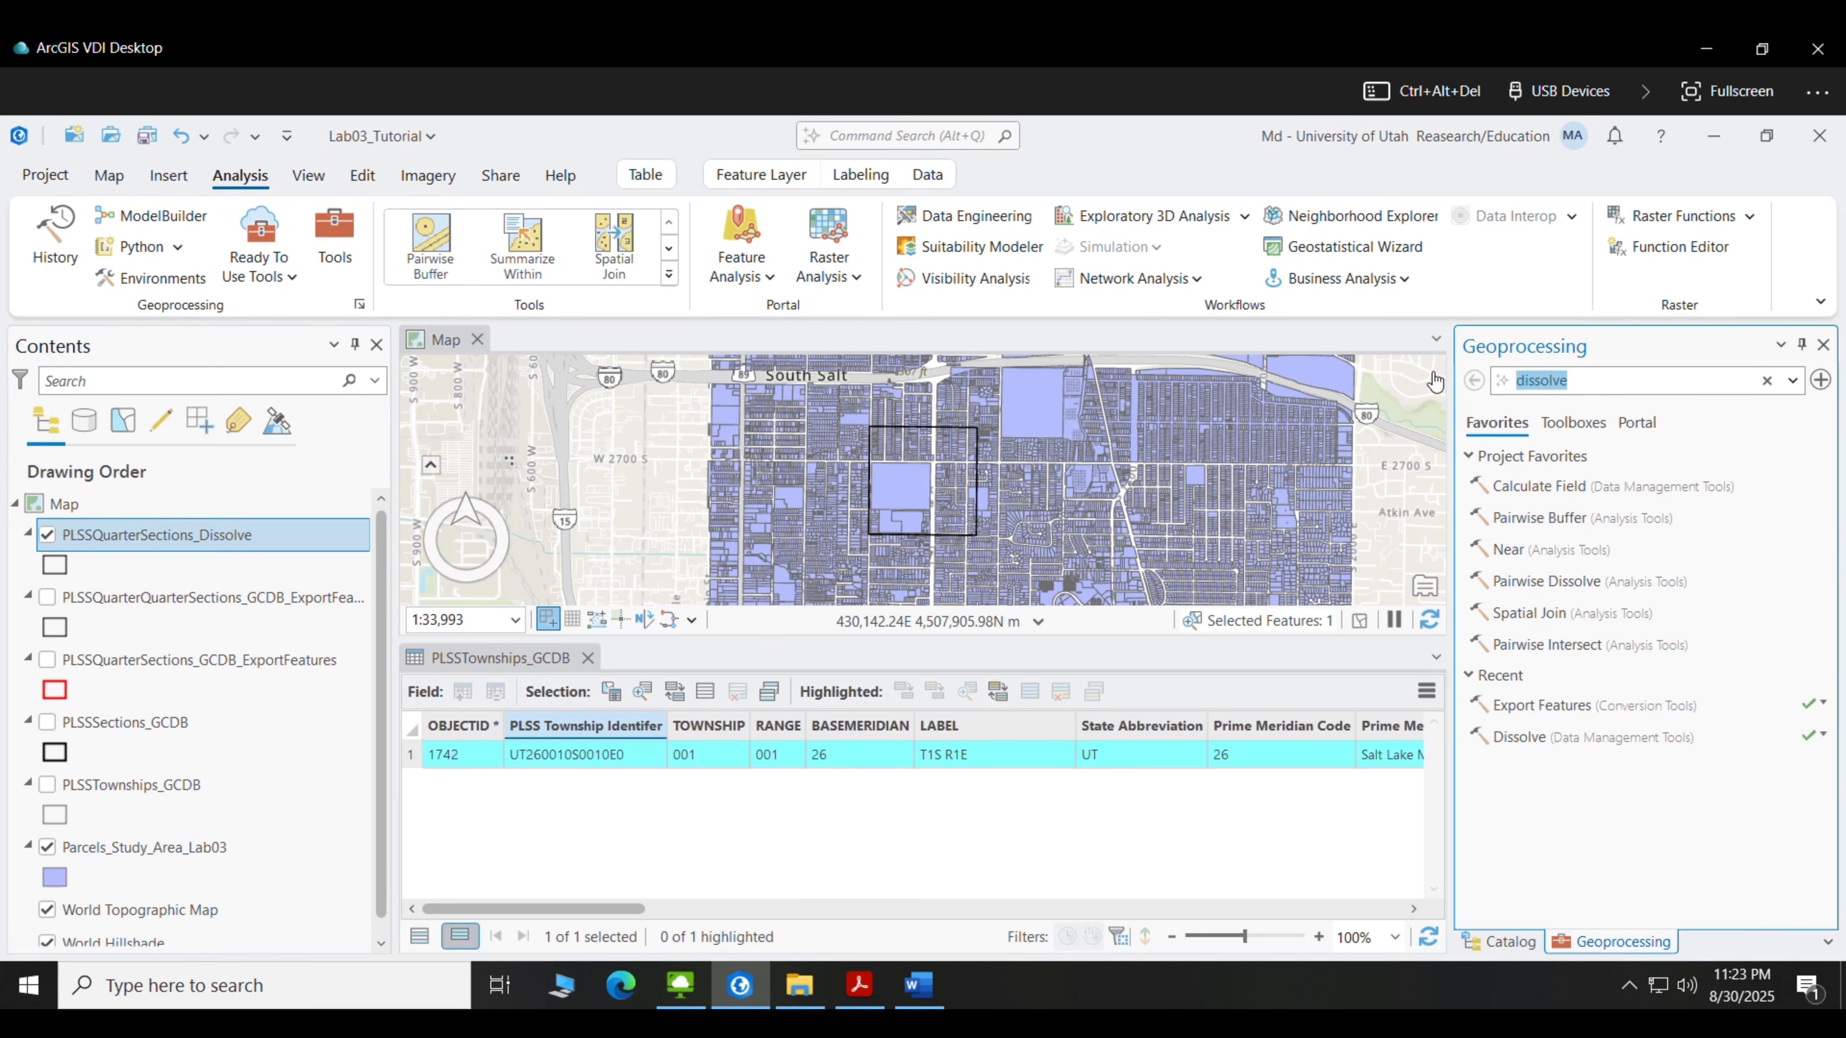
pyautogui.write('clip')
pyautogui.press('Down')
pyautogui.press('Return')
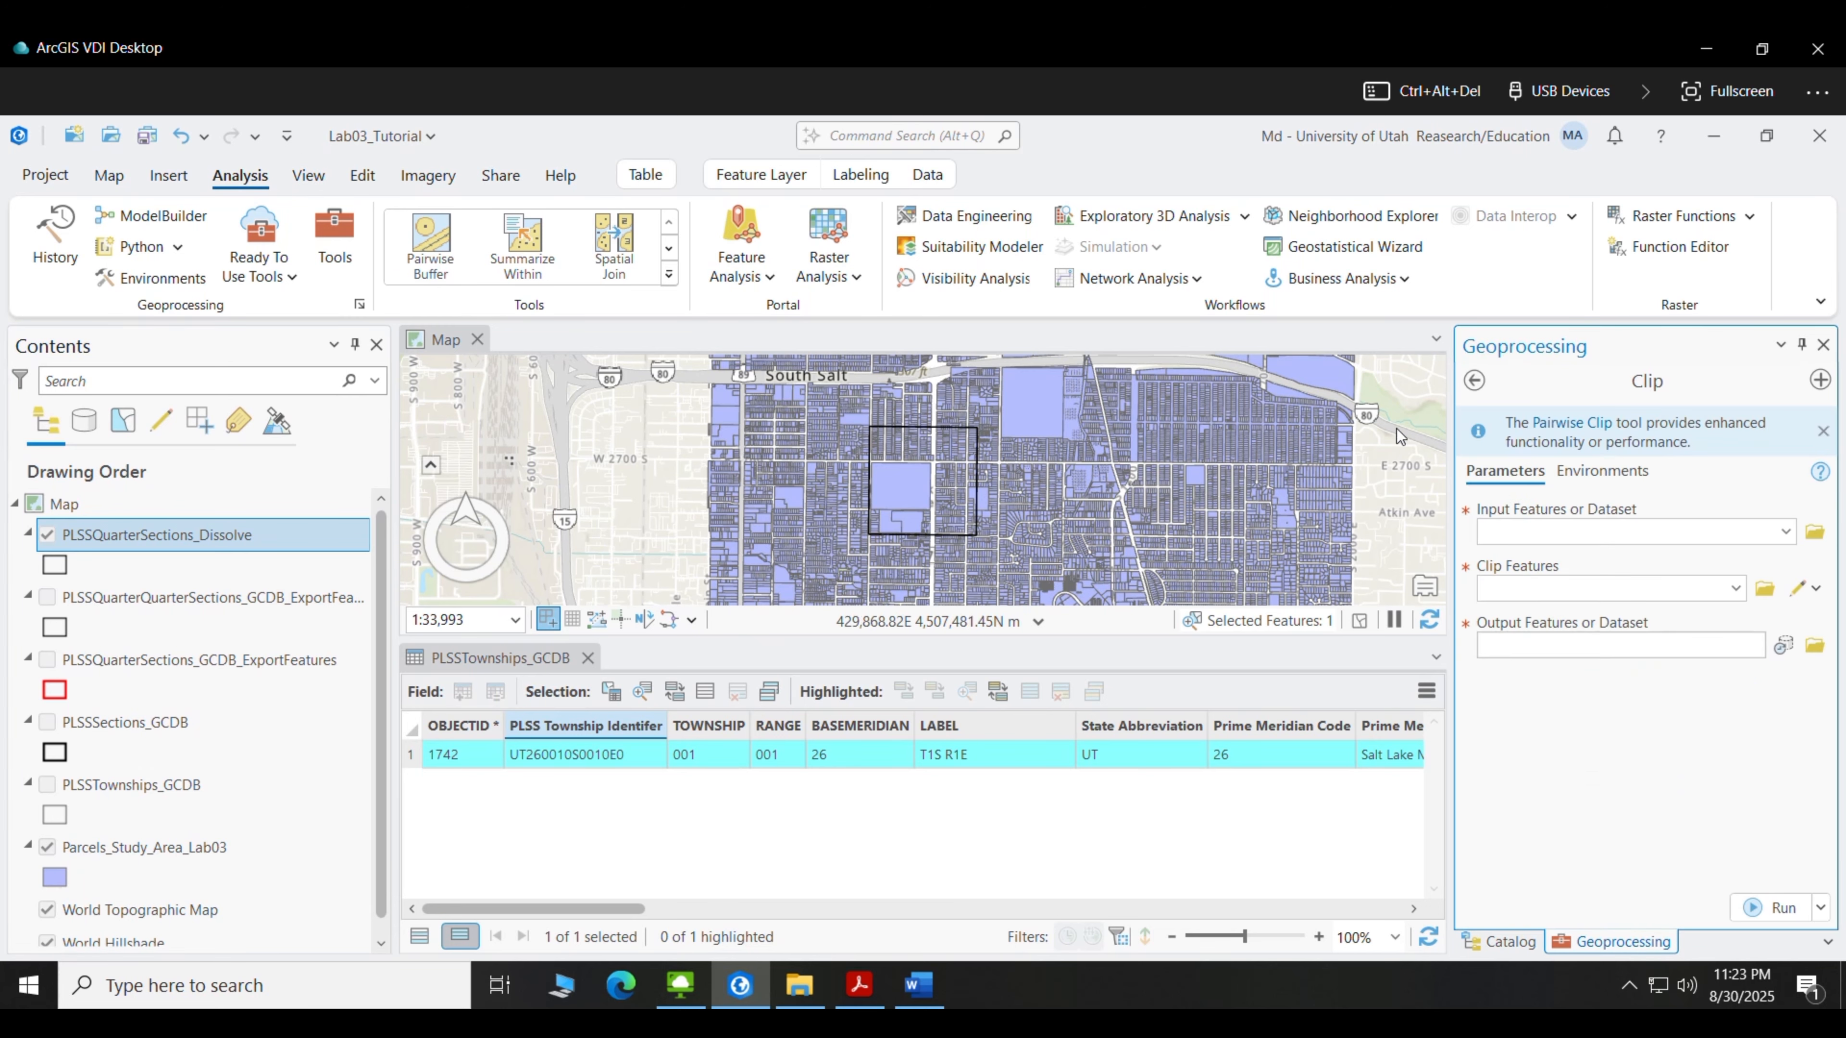
pyautogui.click(1747, 535)
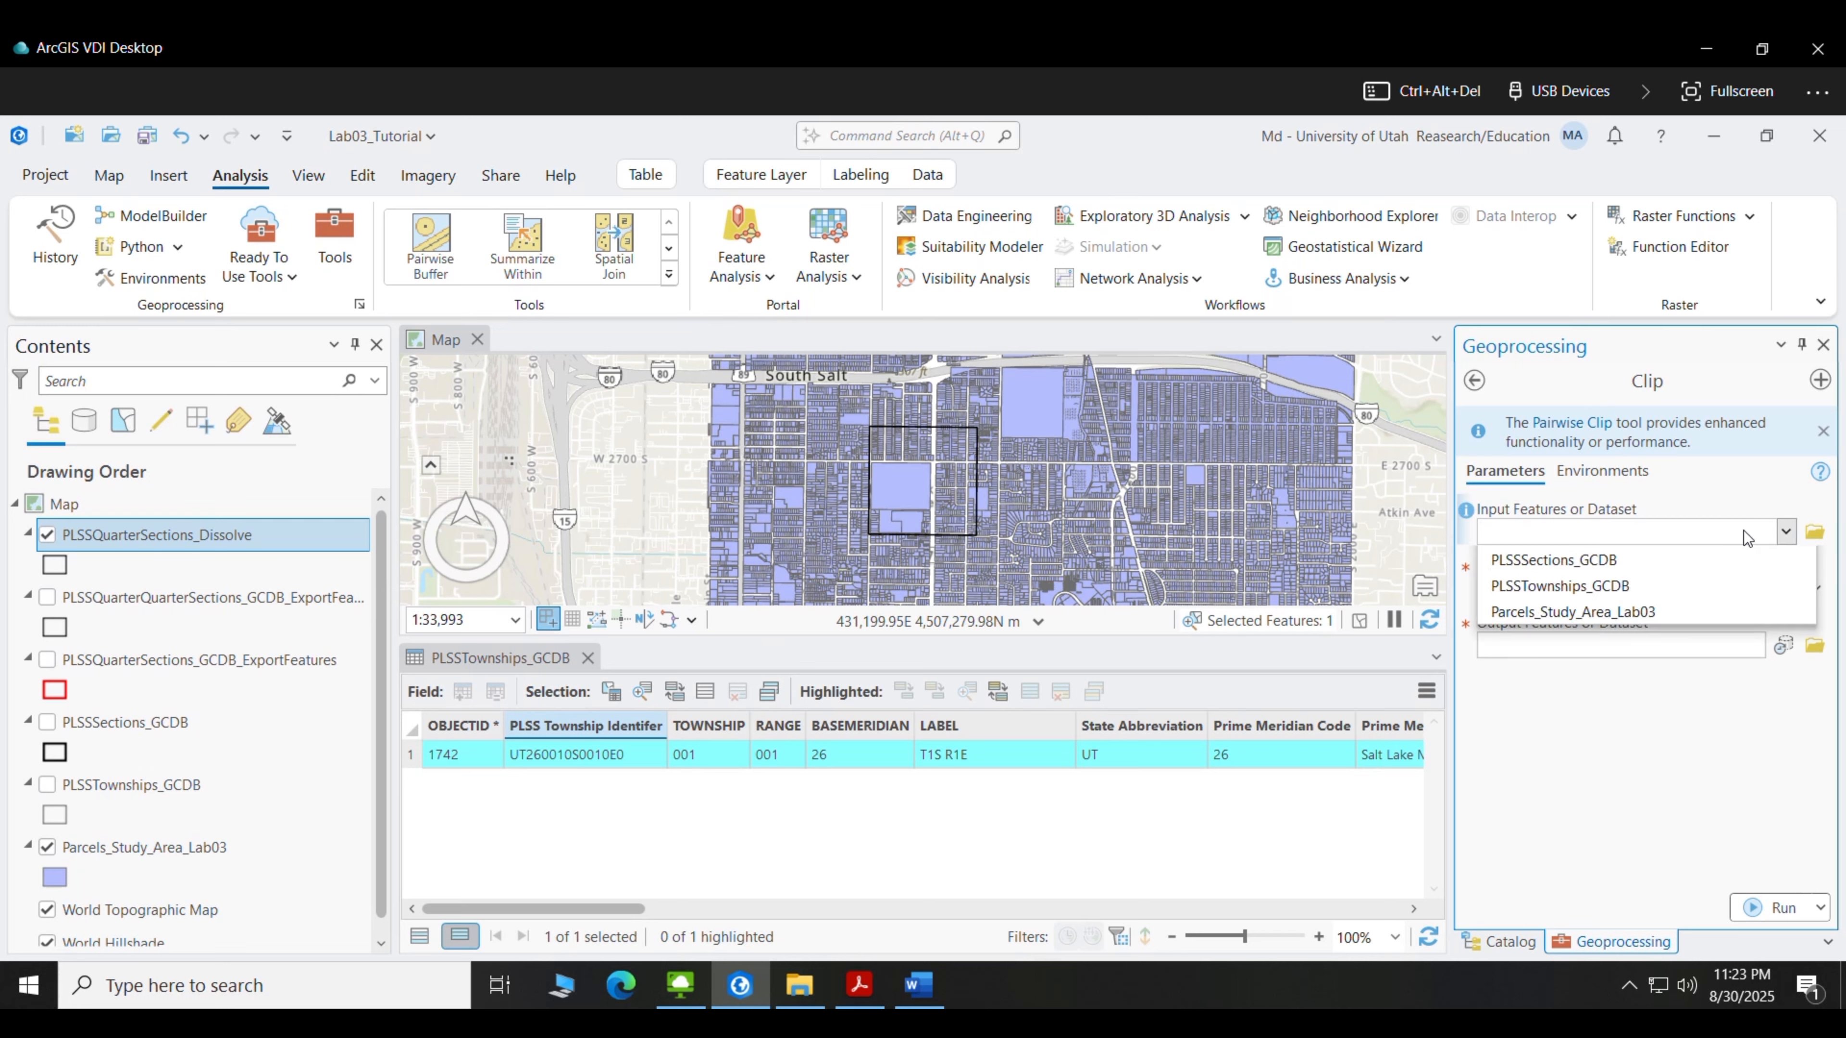
pyautogui.click(1572, 612)
pyautogui.click(1690, 591)
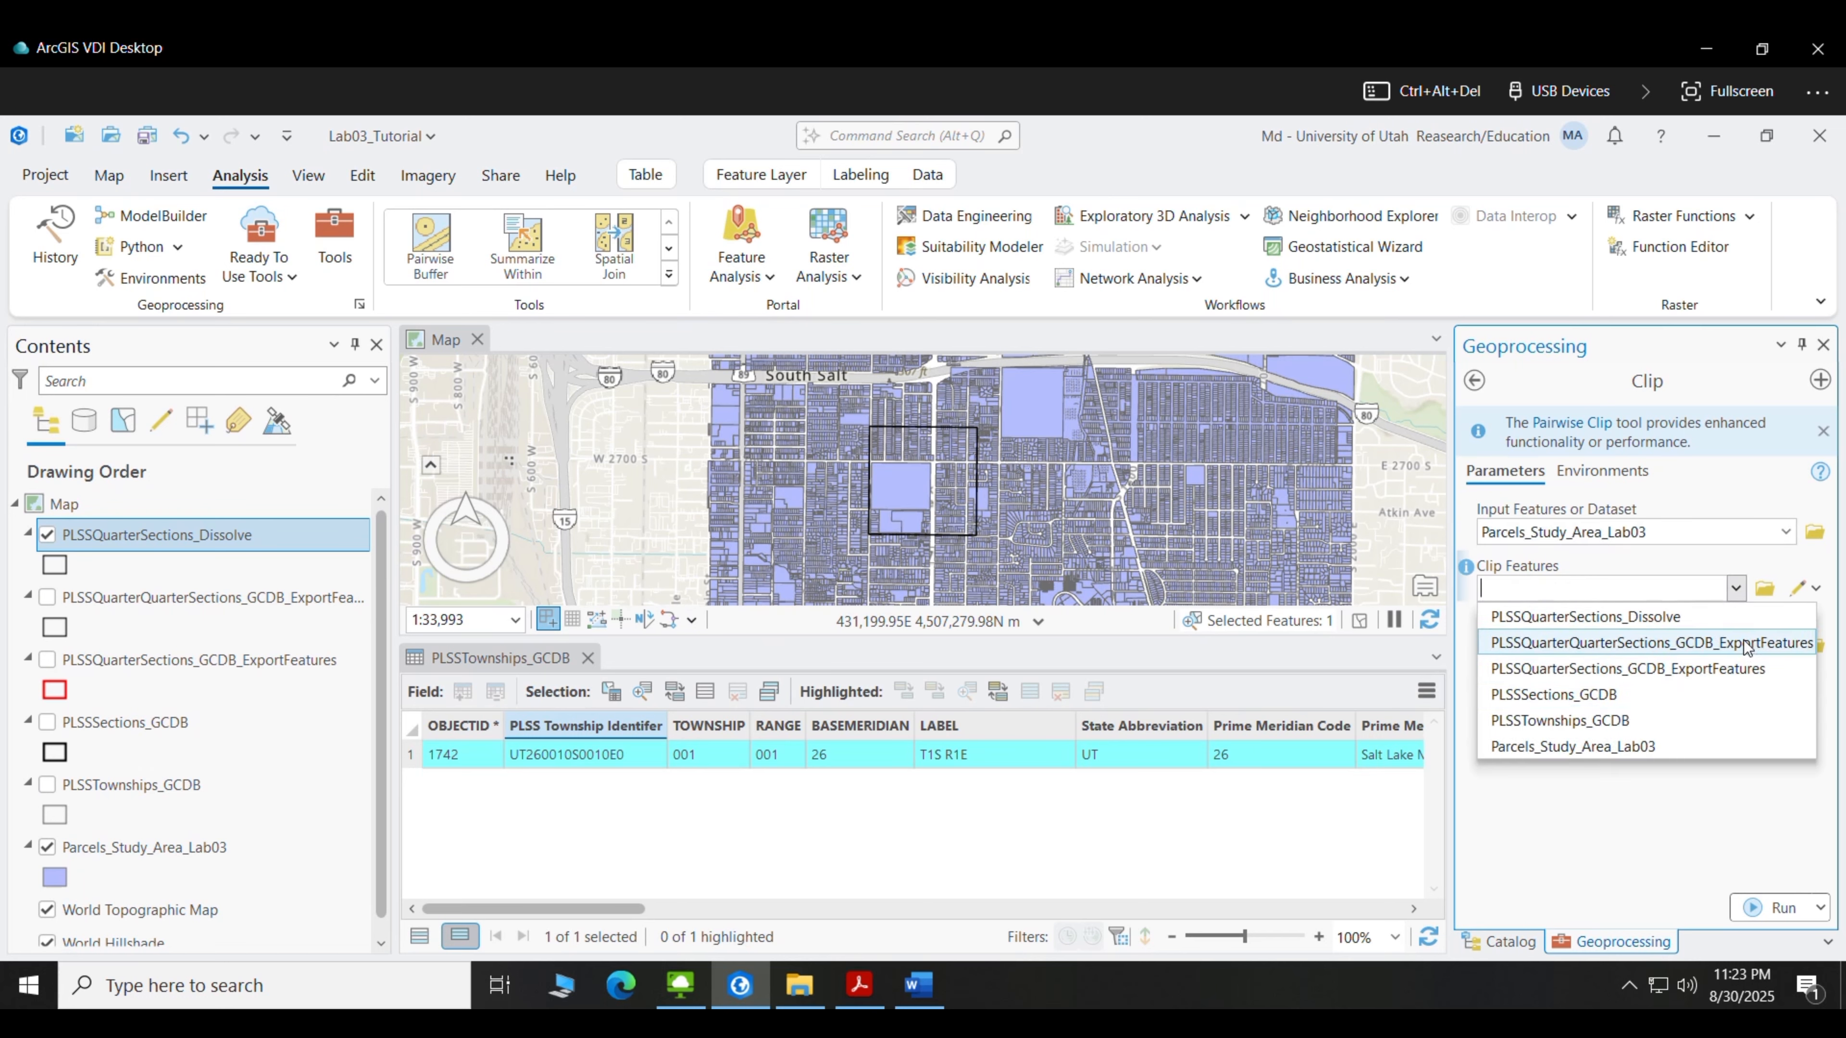
pyautogui.click(1654, 623)
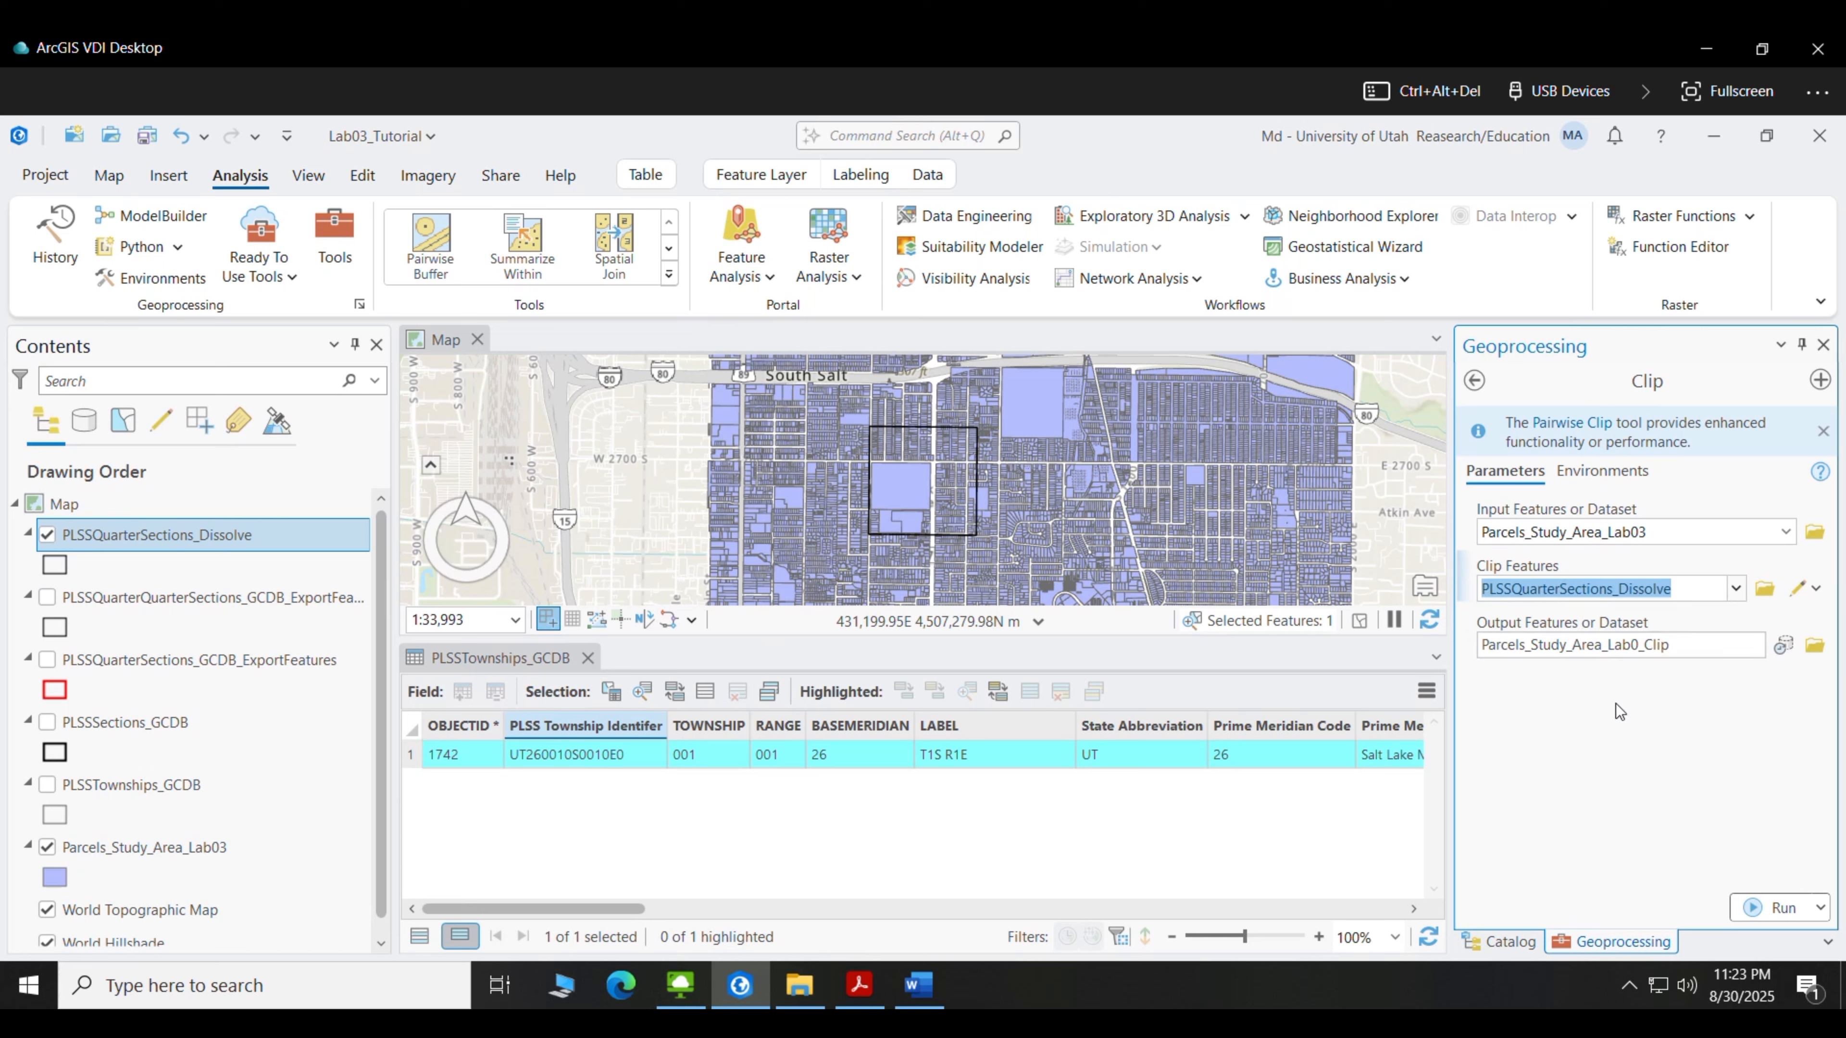
pyautogui.click(1773, 917)
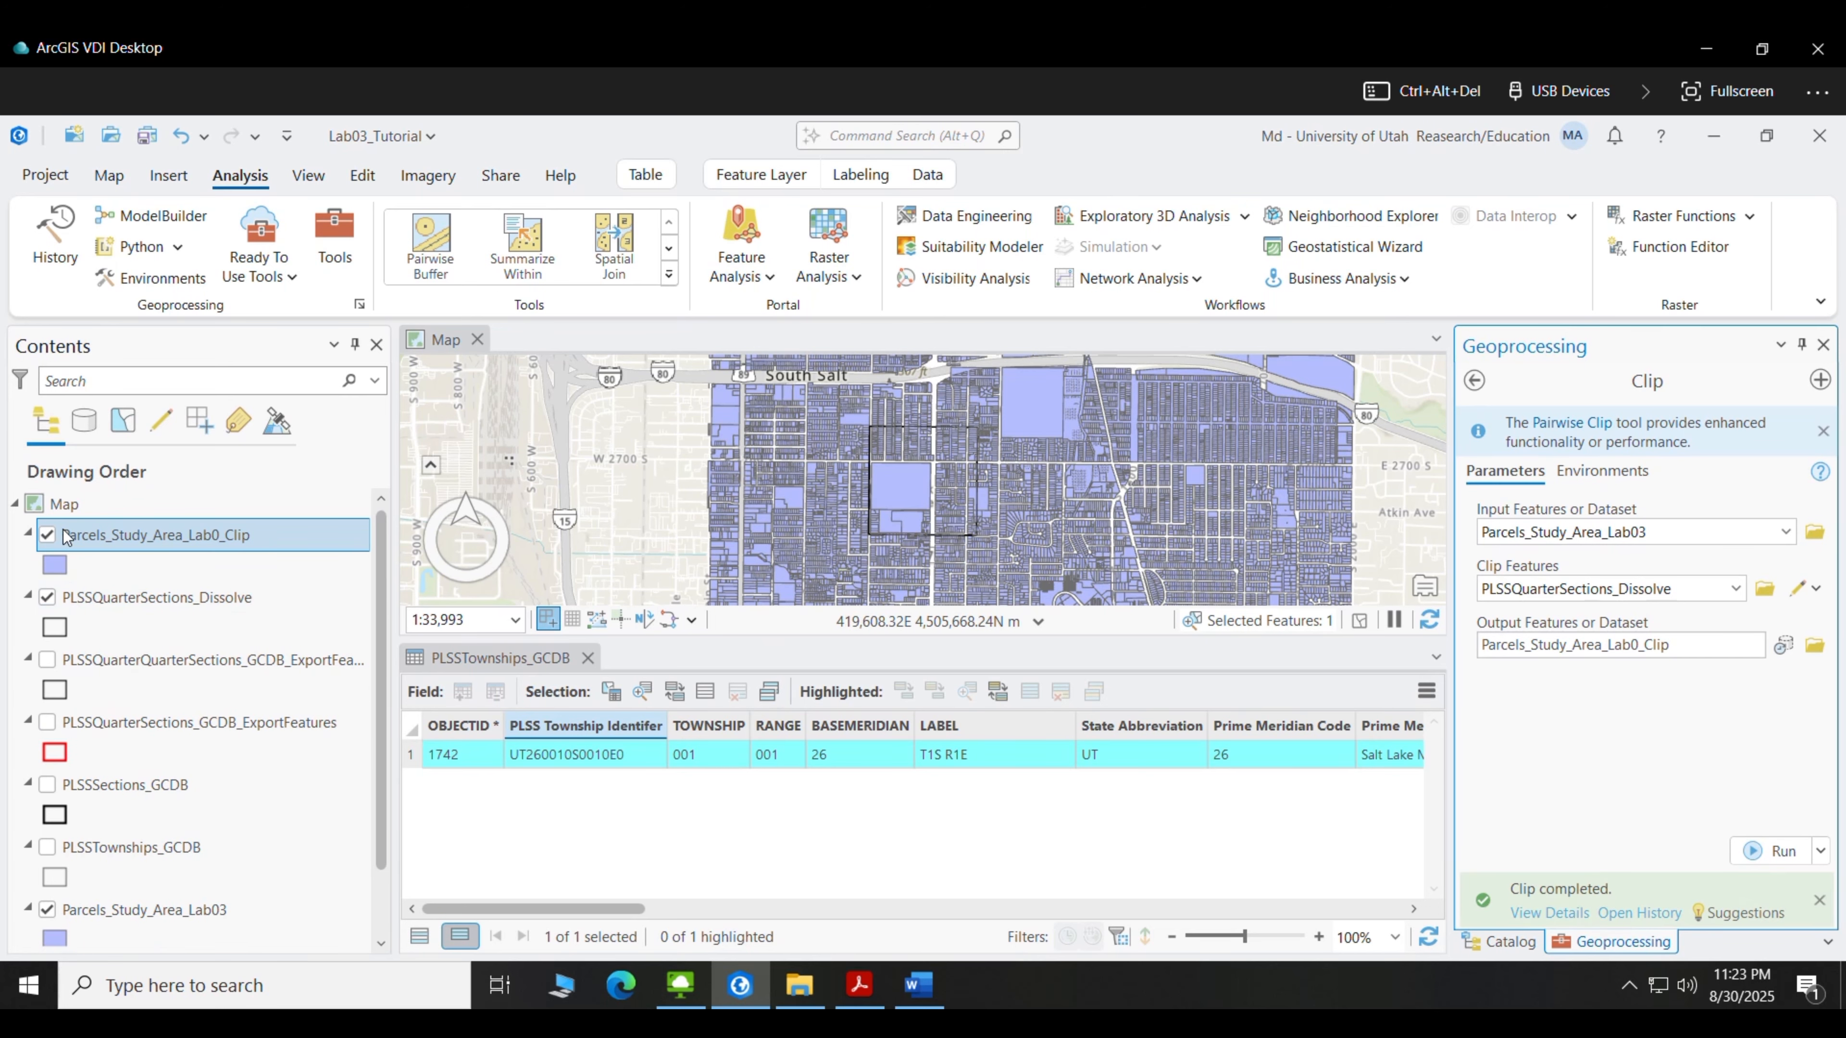
# Hide the Parcels_Study_Area_Lab03 layer and zoom to the Parcels_Study_Area_Lab0_Clip layer
pyautogui.click(47, 909)
pyautogui.rightClick(124, 536)
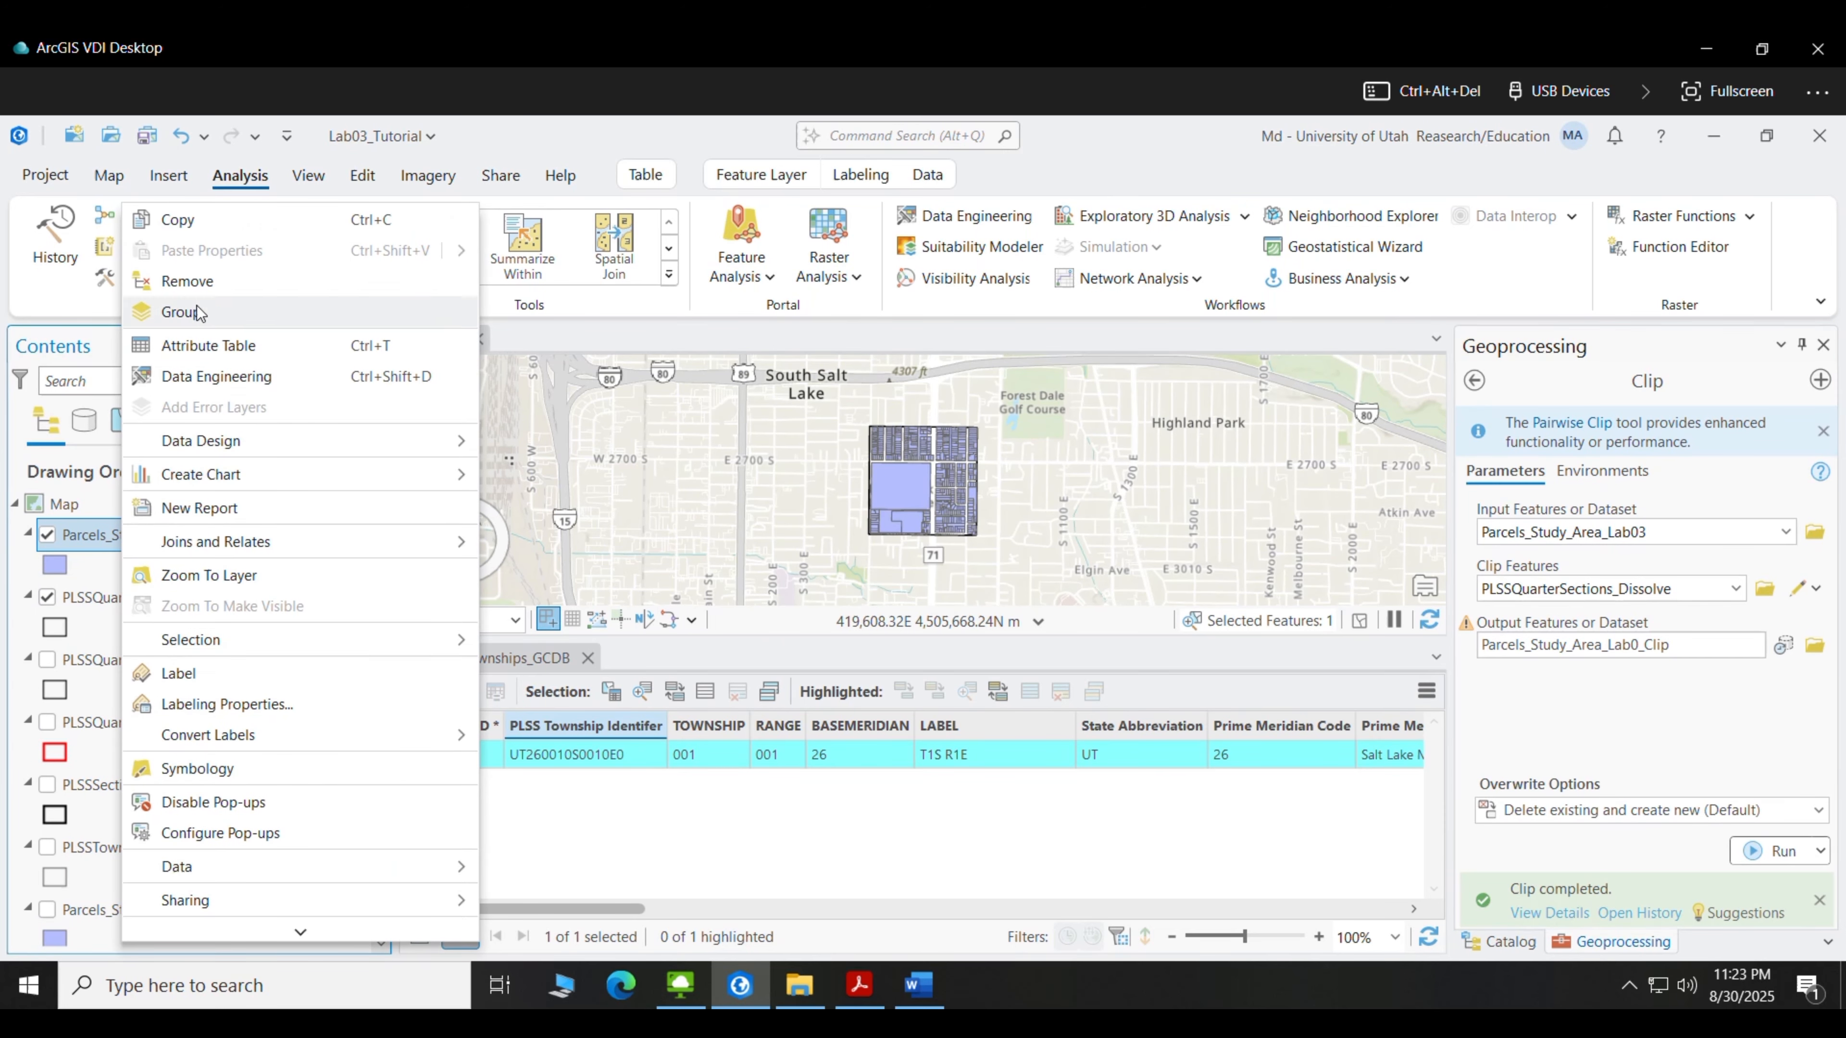
pyautogui.click(218, 575)
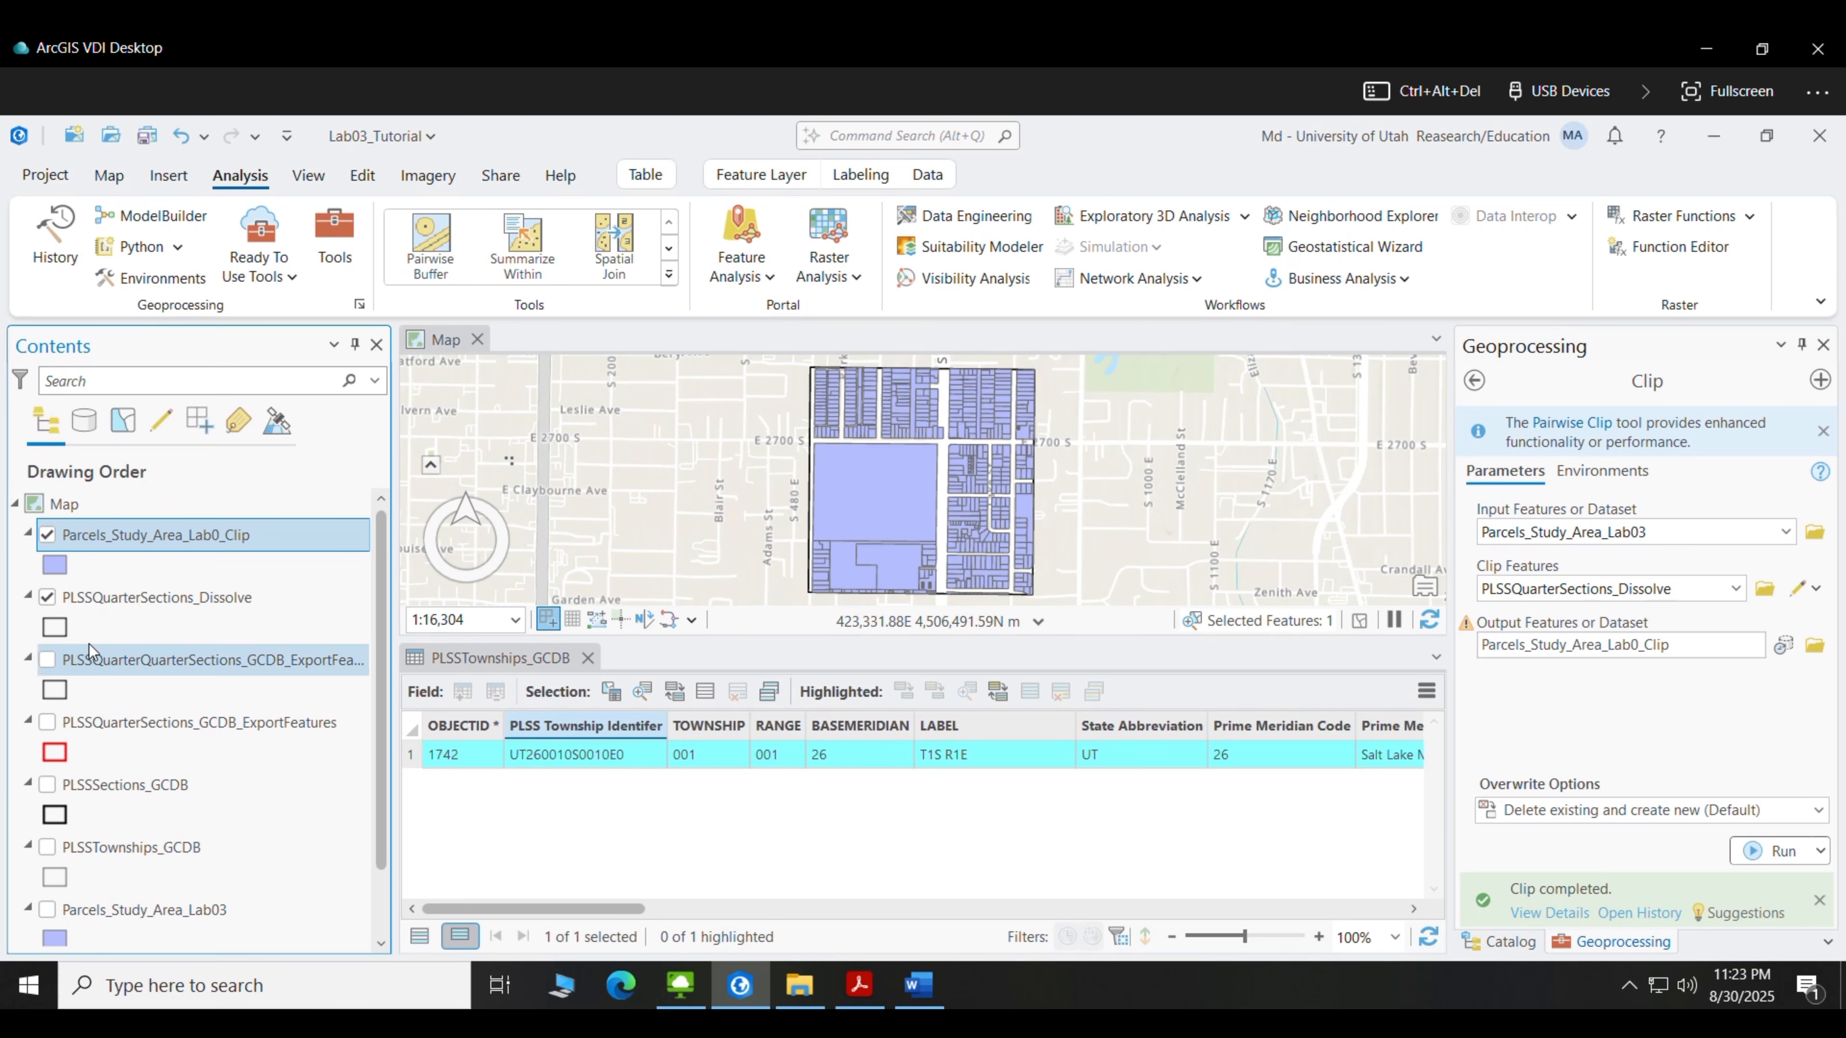
# Hide the PLSSQuarterSections_Dissolve layer and select only the large square parcel and the two larger parcels directly south of it
pyautogui.click(169, 181)
pyautogui.click(116, 180)
pyautogui.click(852, 248)
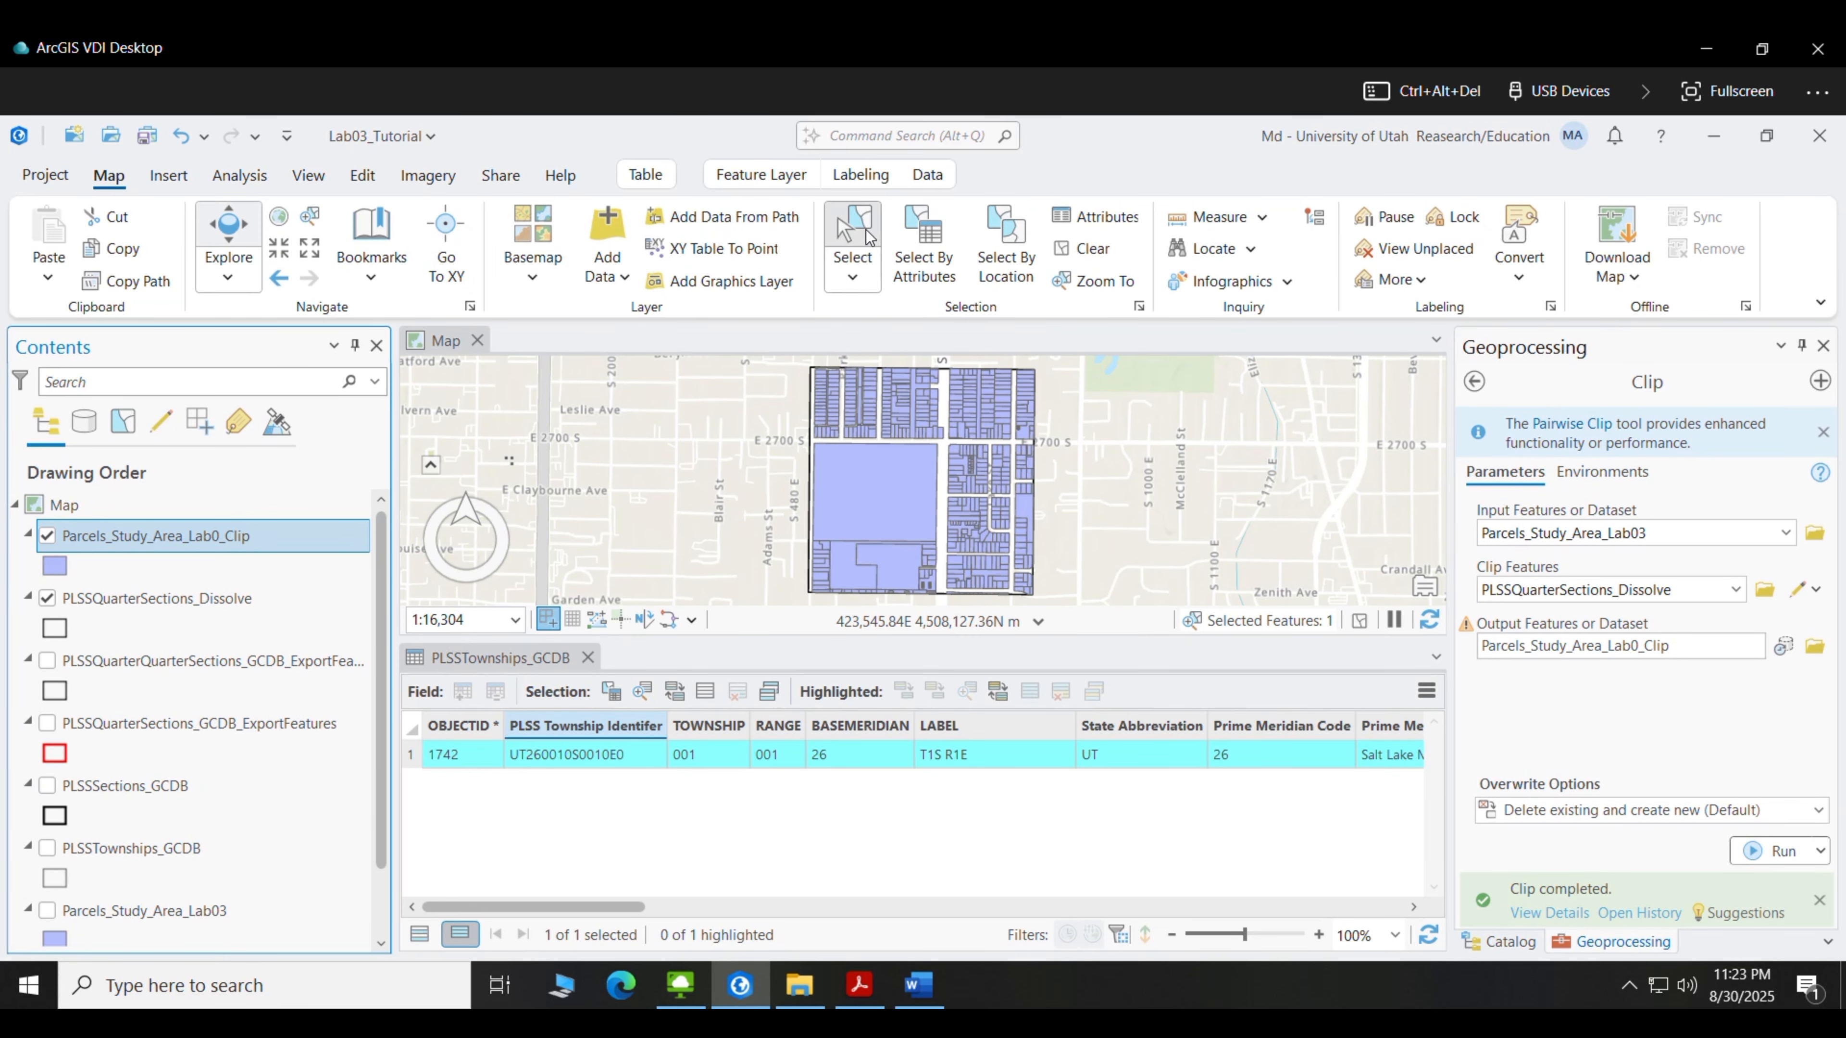
pyautogui.click(862, 517)
pyautogui.moveTo(845, 521); pyautogui.dragTo(875, 560)
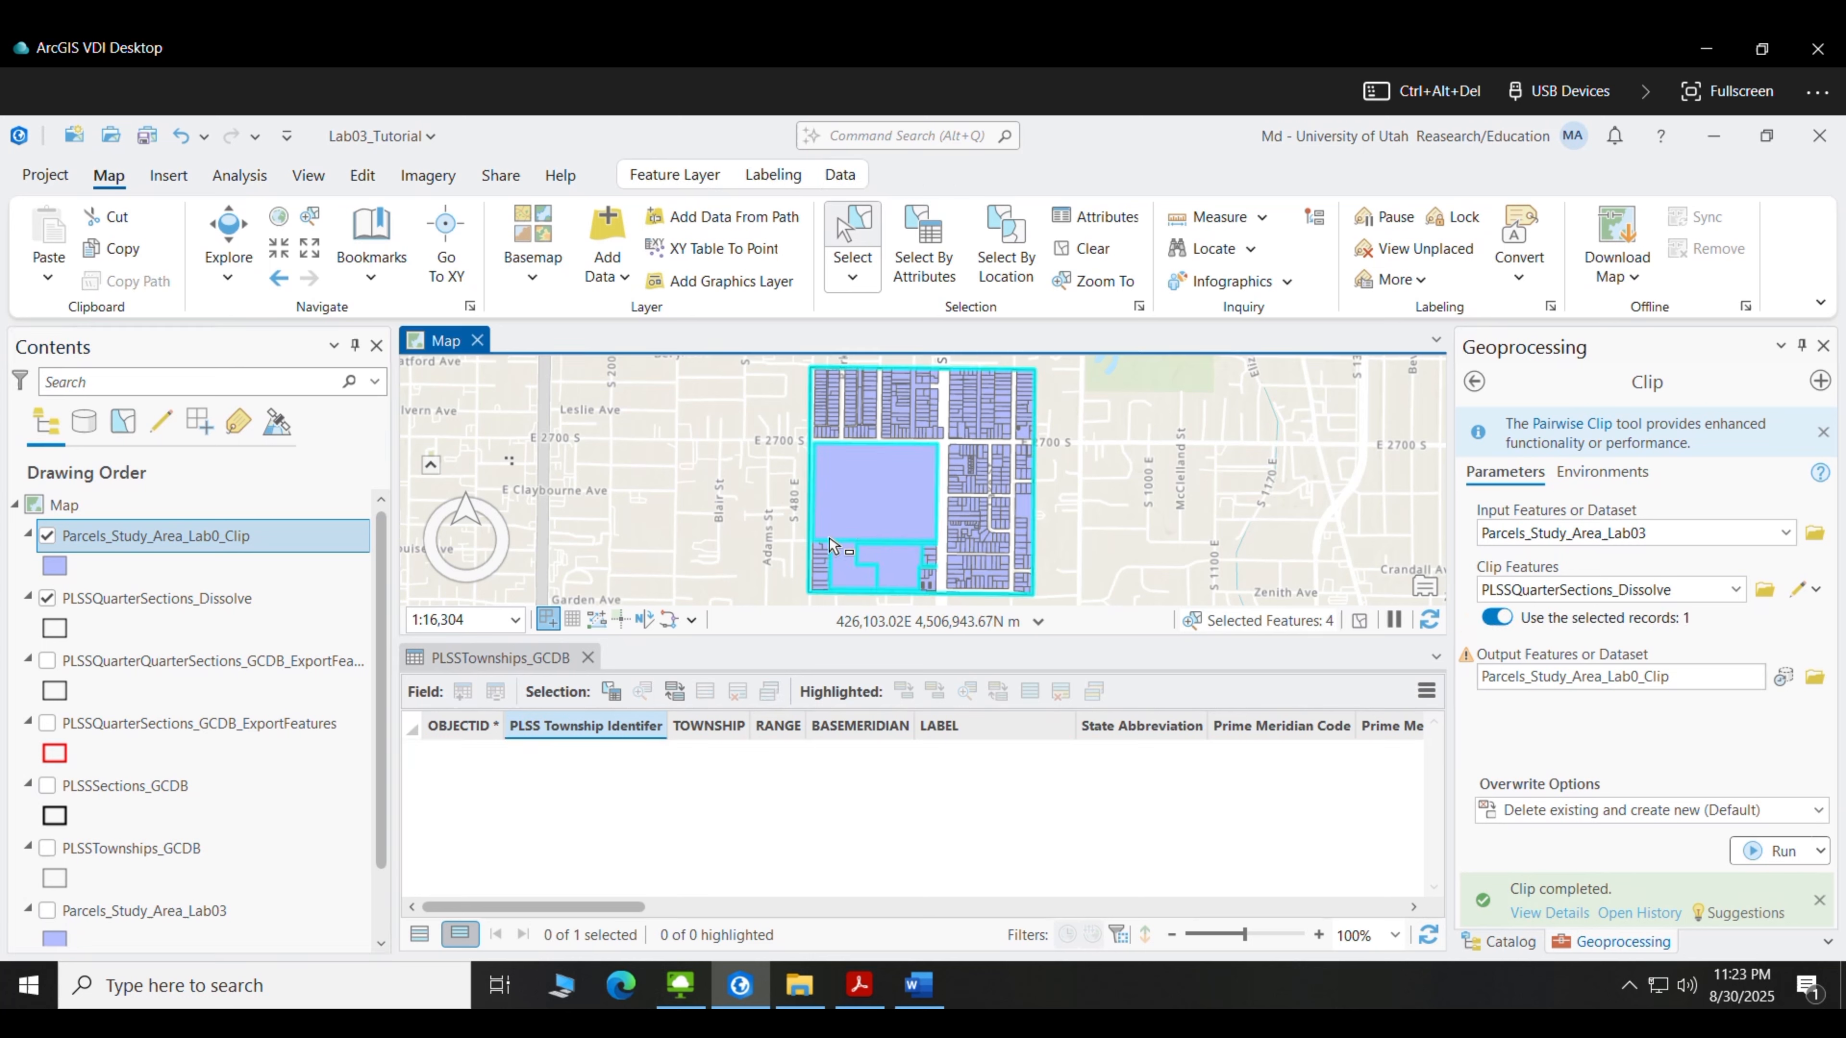
pyautogui.click(47, 597)
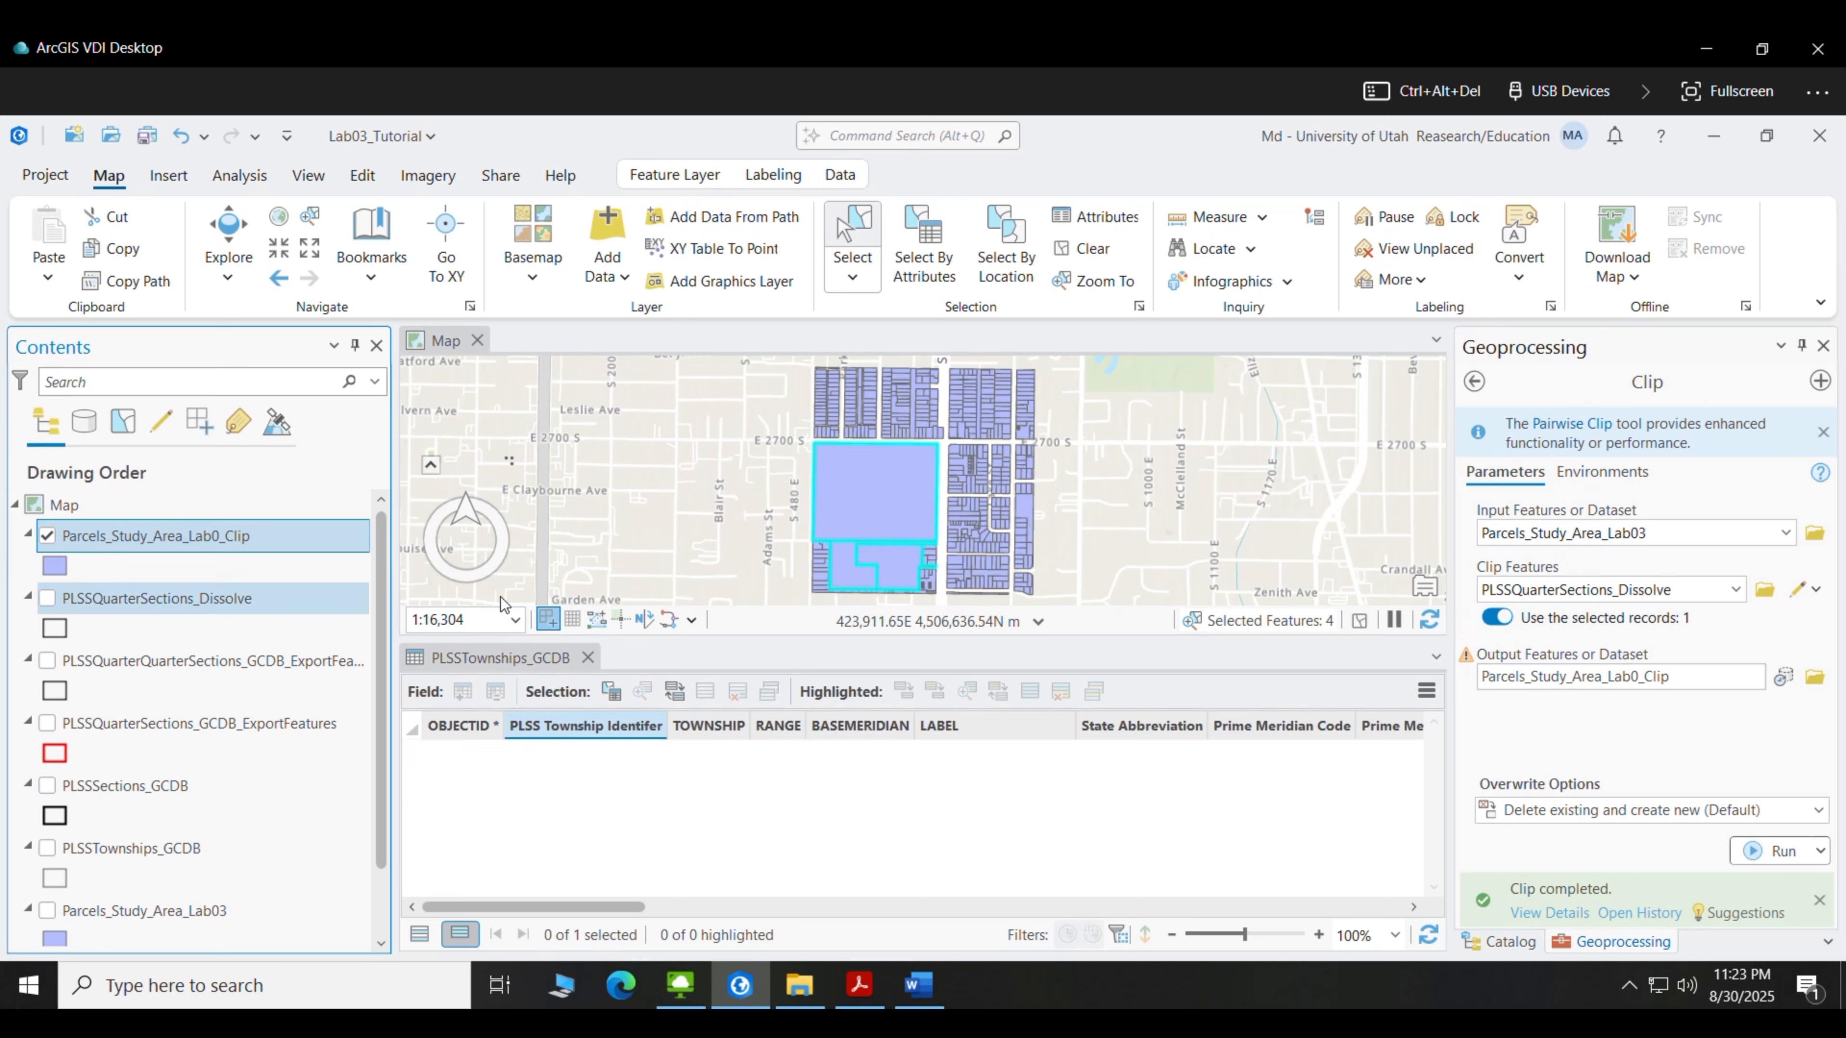
pyautogui.click(881, 521)
pyautogui.moveTo(843, 520); pyautogui.dragTo(869, 561)
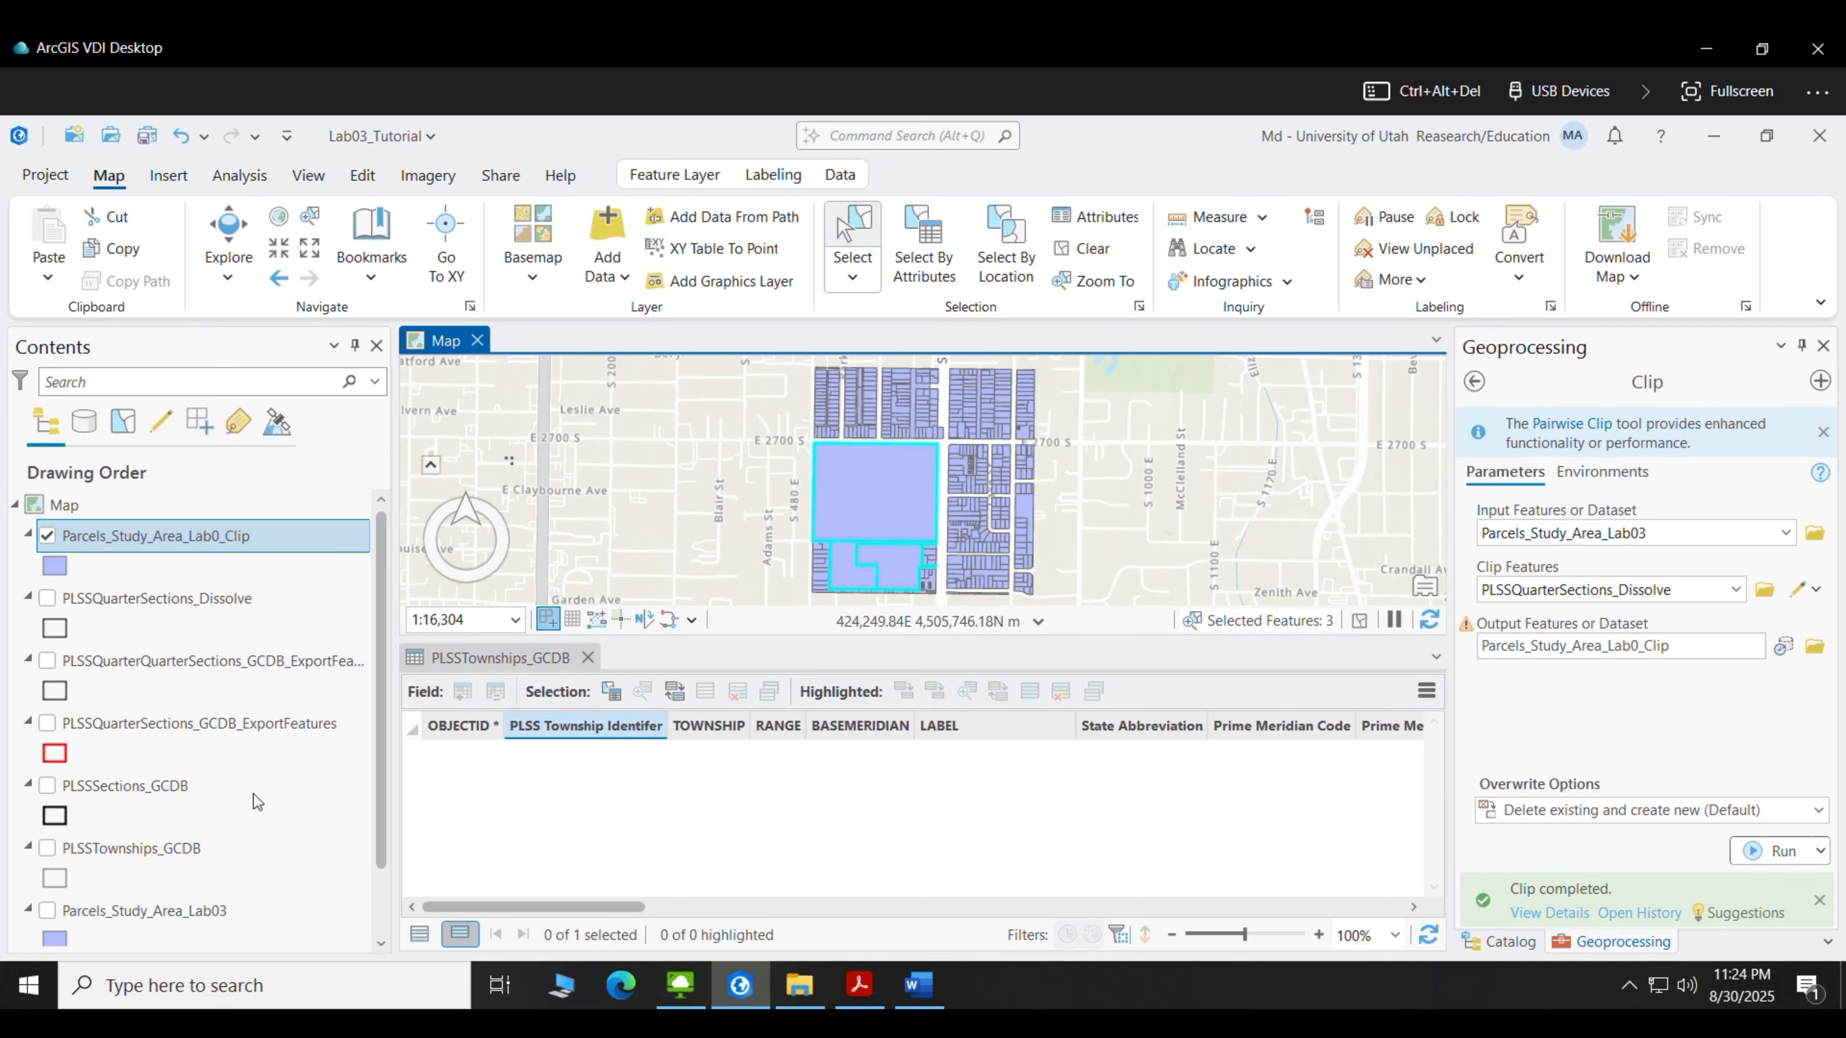
# Export the selected parcels of Parcels_Study_Area_Lab0_Clip to the feature class Parcels_Study_Area_Lab0_Clip_ExportFeatures
pyautogui.rightClick(130, 538)
pyautogui.moveTo(238, 779)
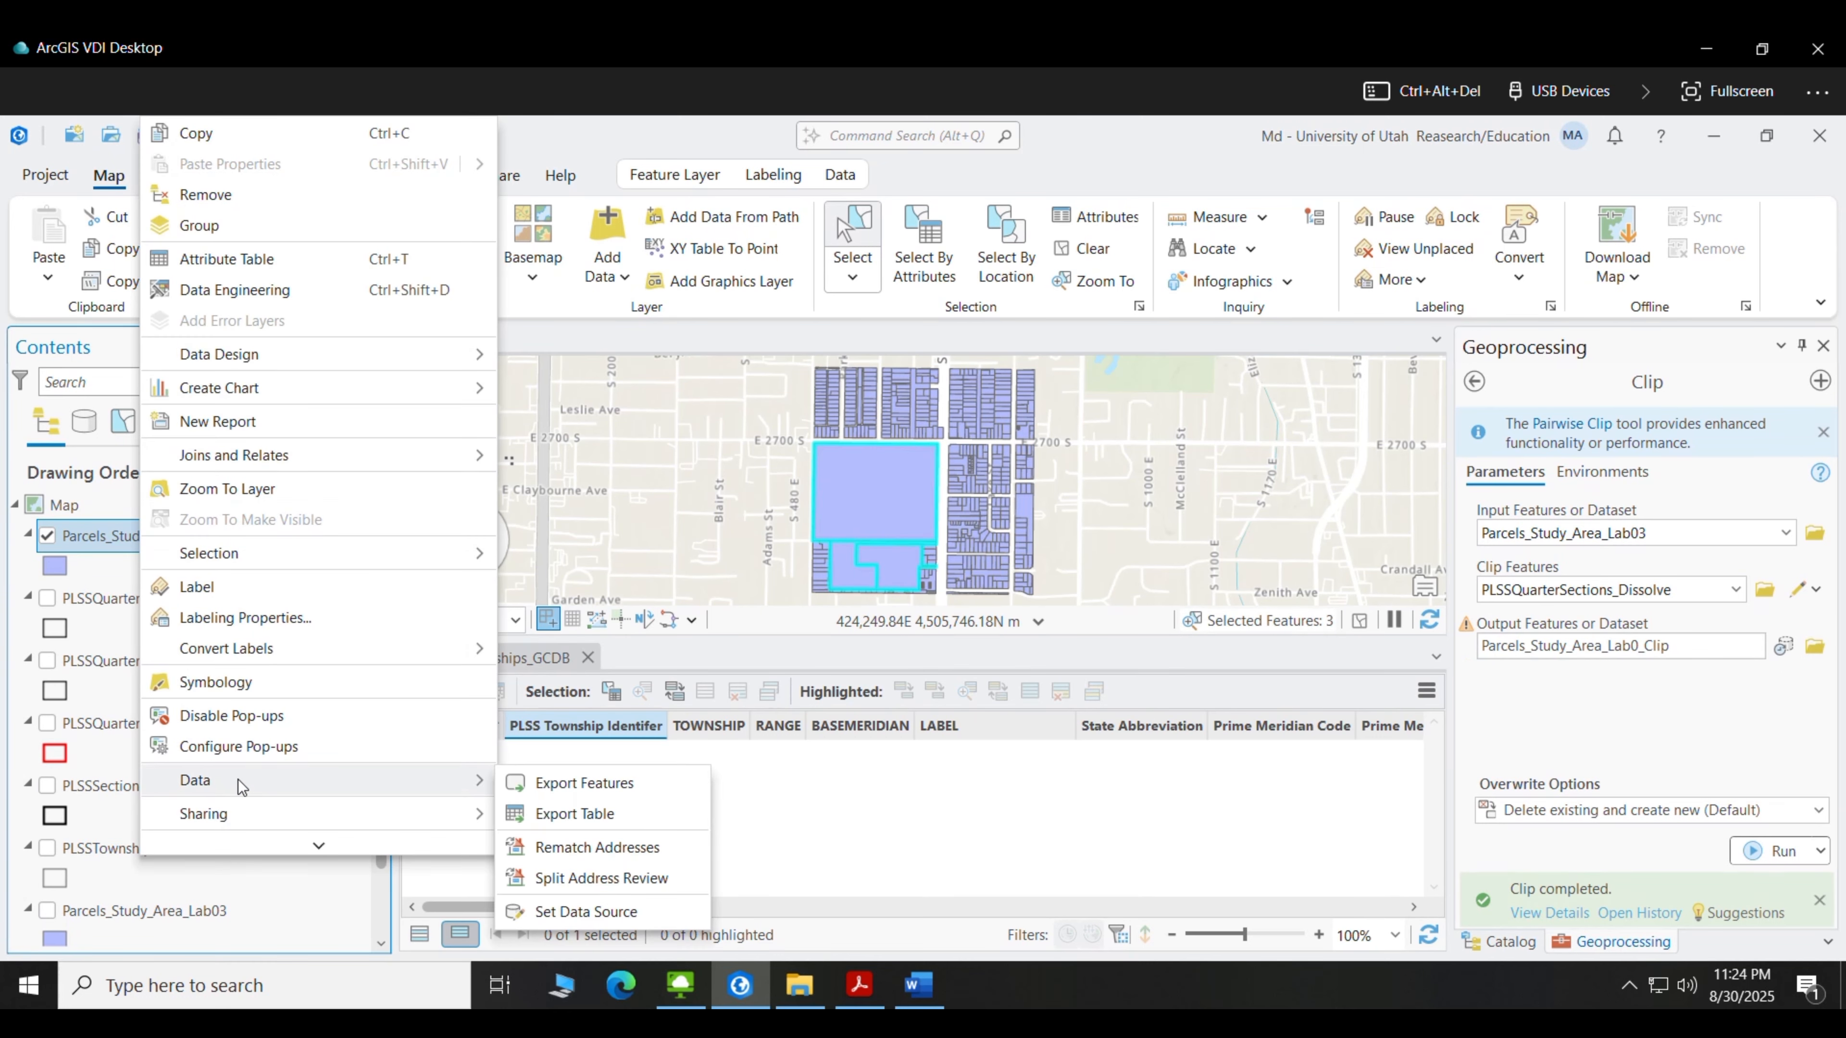
pyautogui.click(580, 787)
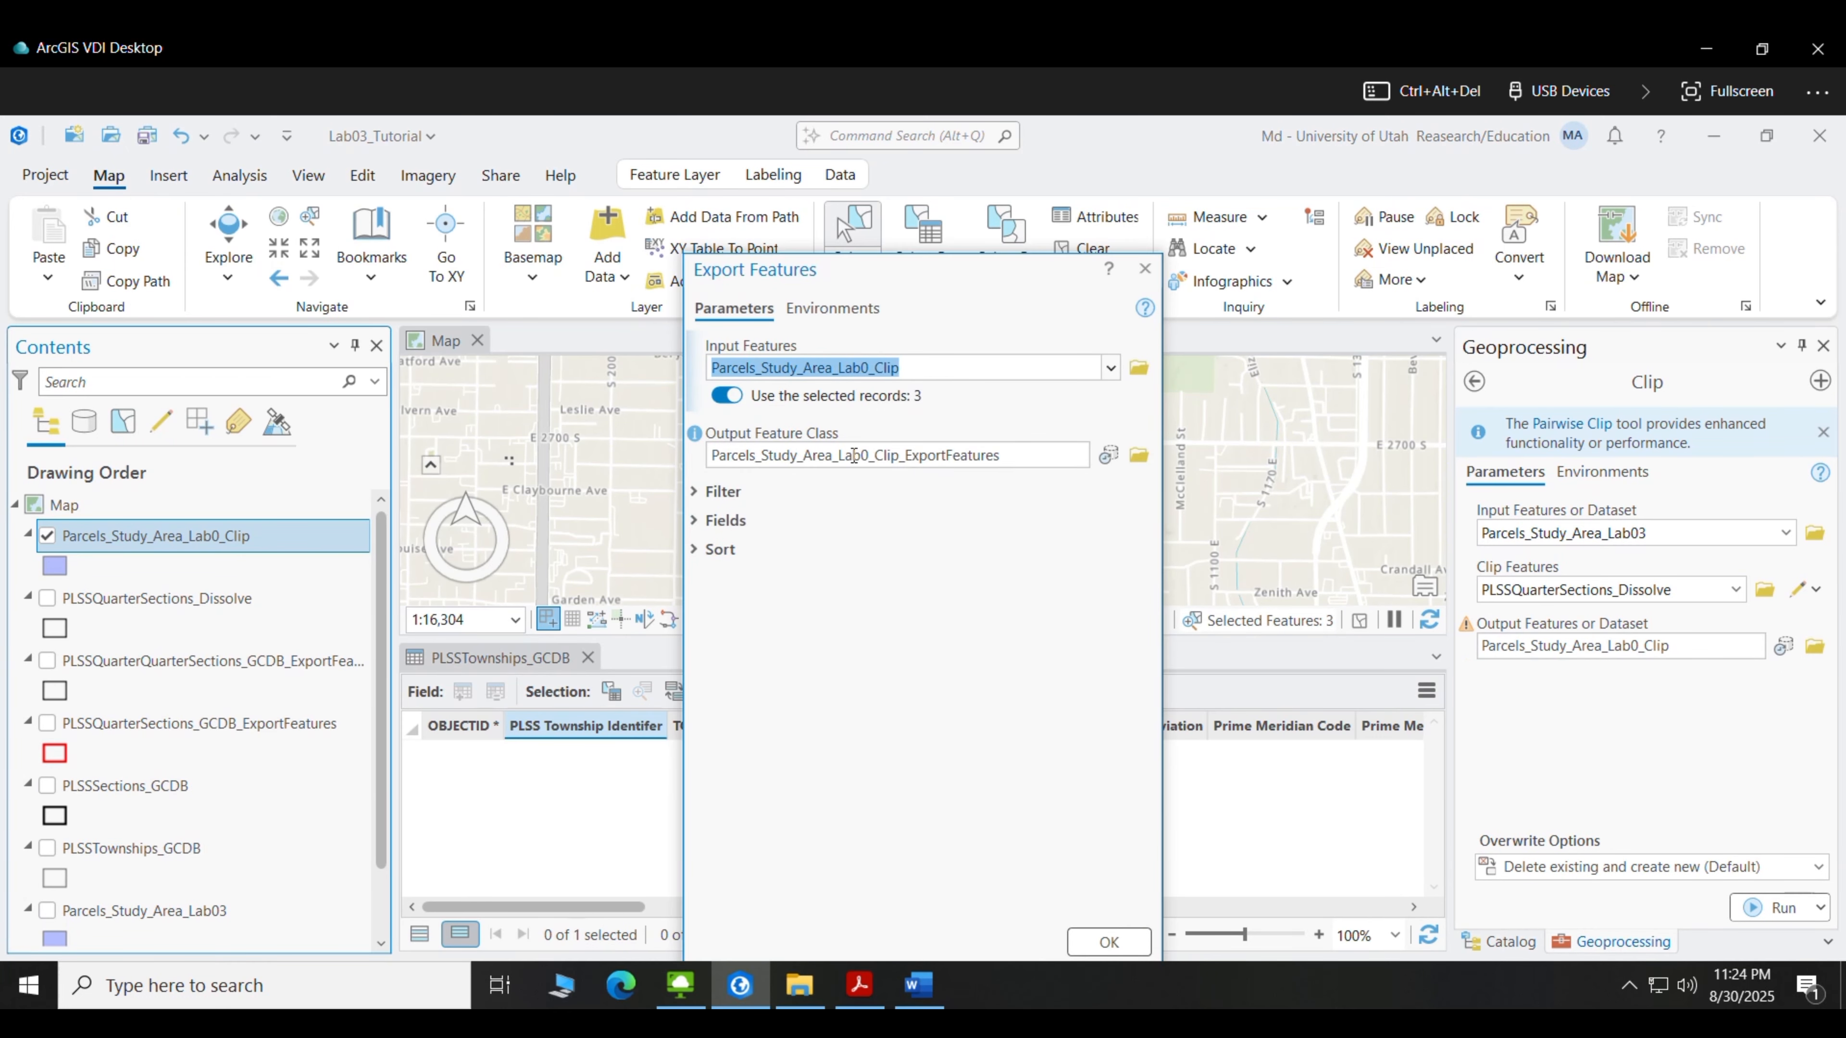
pyautogui.click(1094, 945)
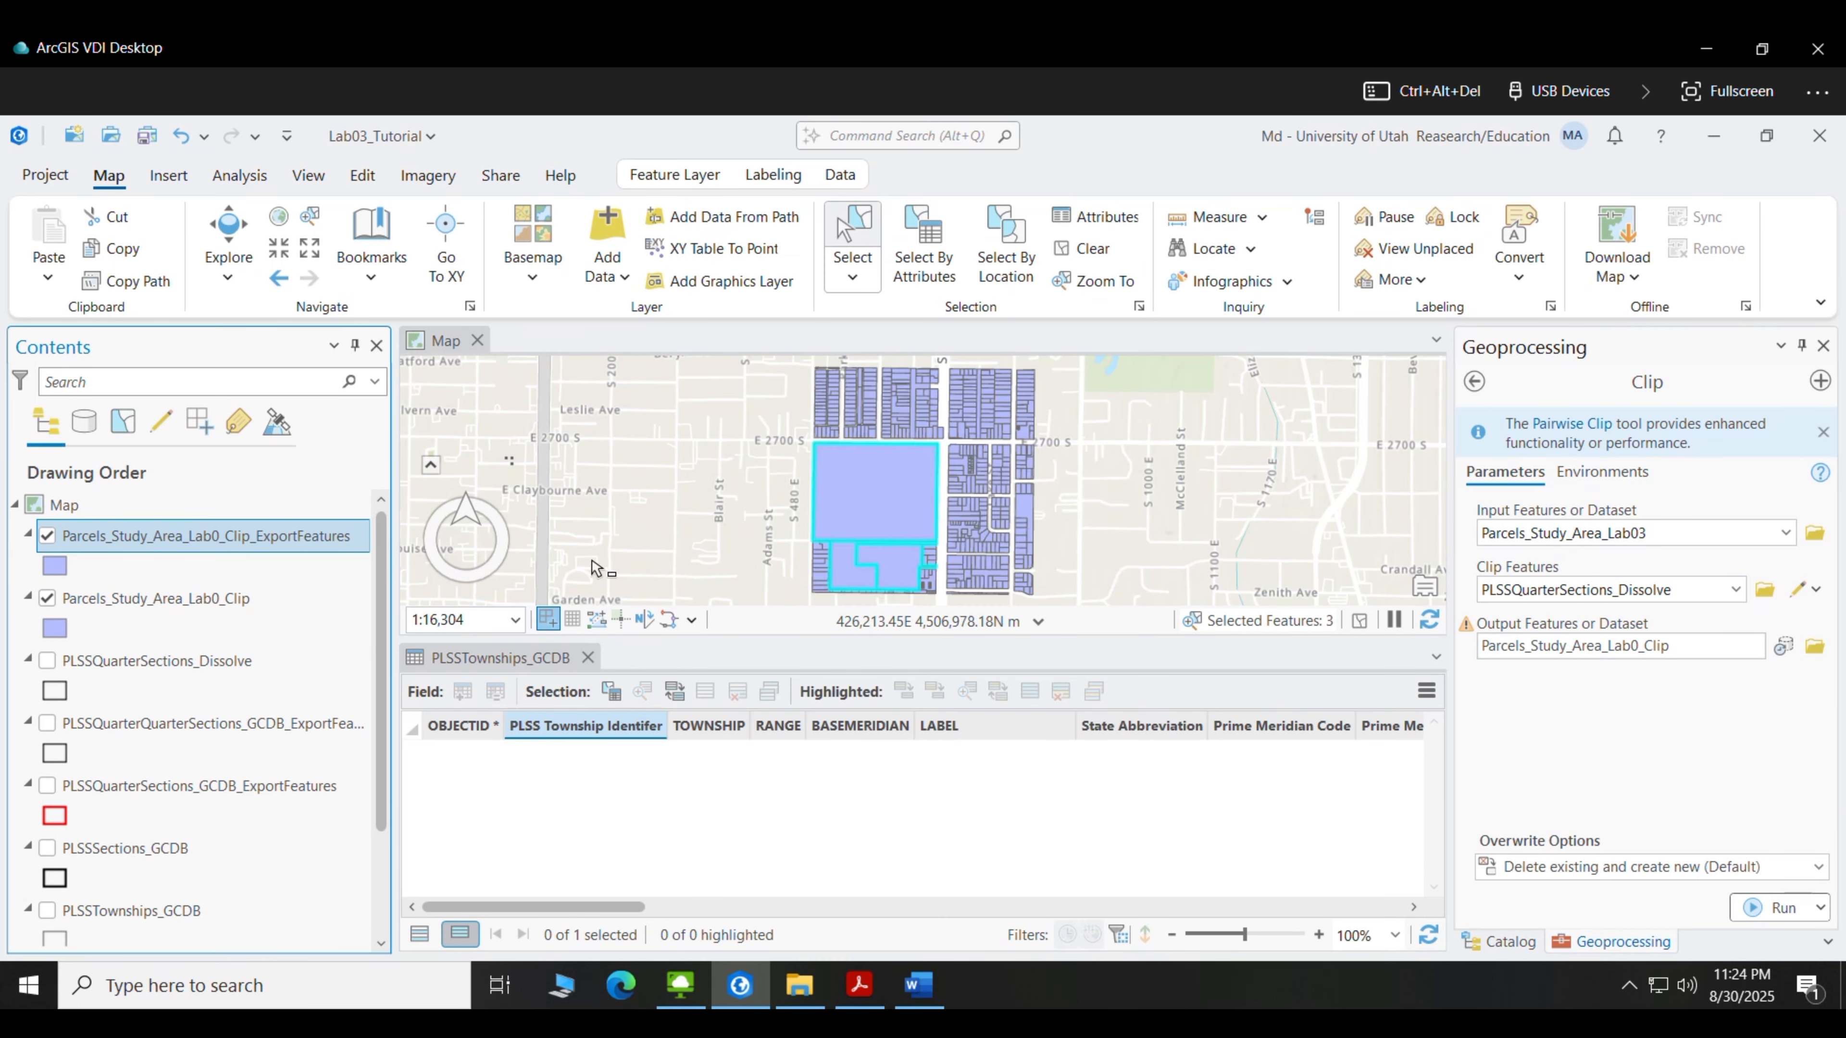
# Hide the Parcels_Study_Area_Lab0_Clip layer and zoom to the exported parcels layer
pyautogui.click(44, 598)
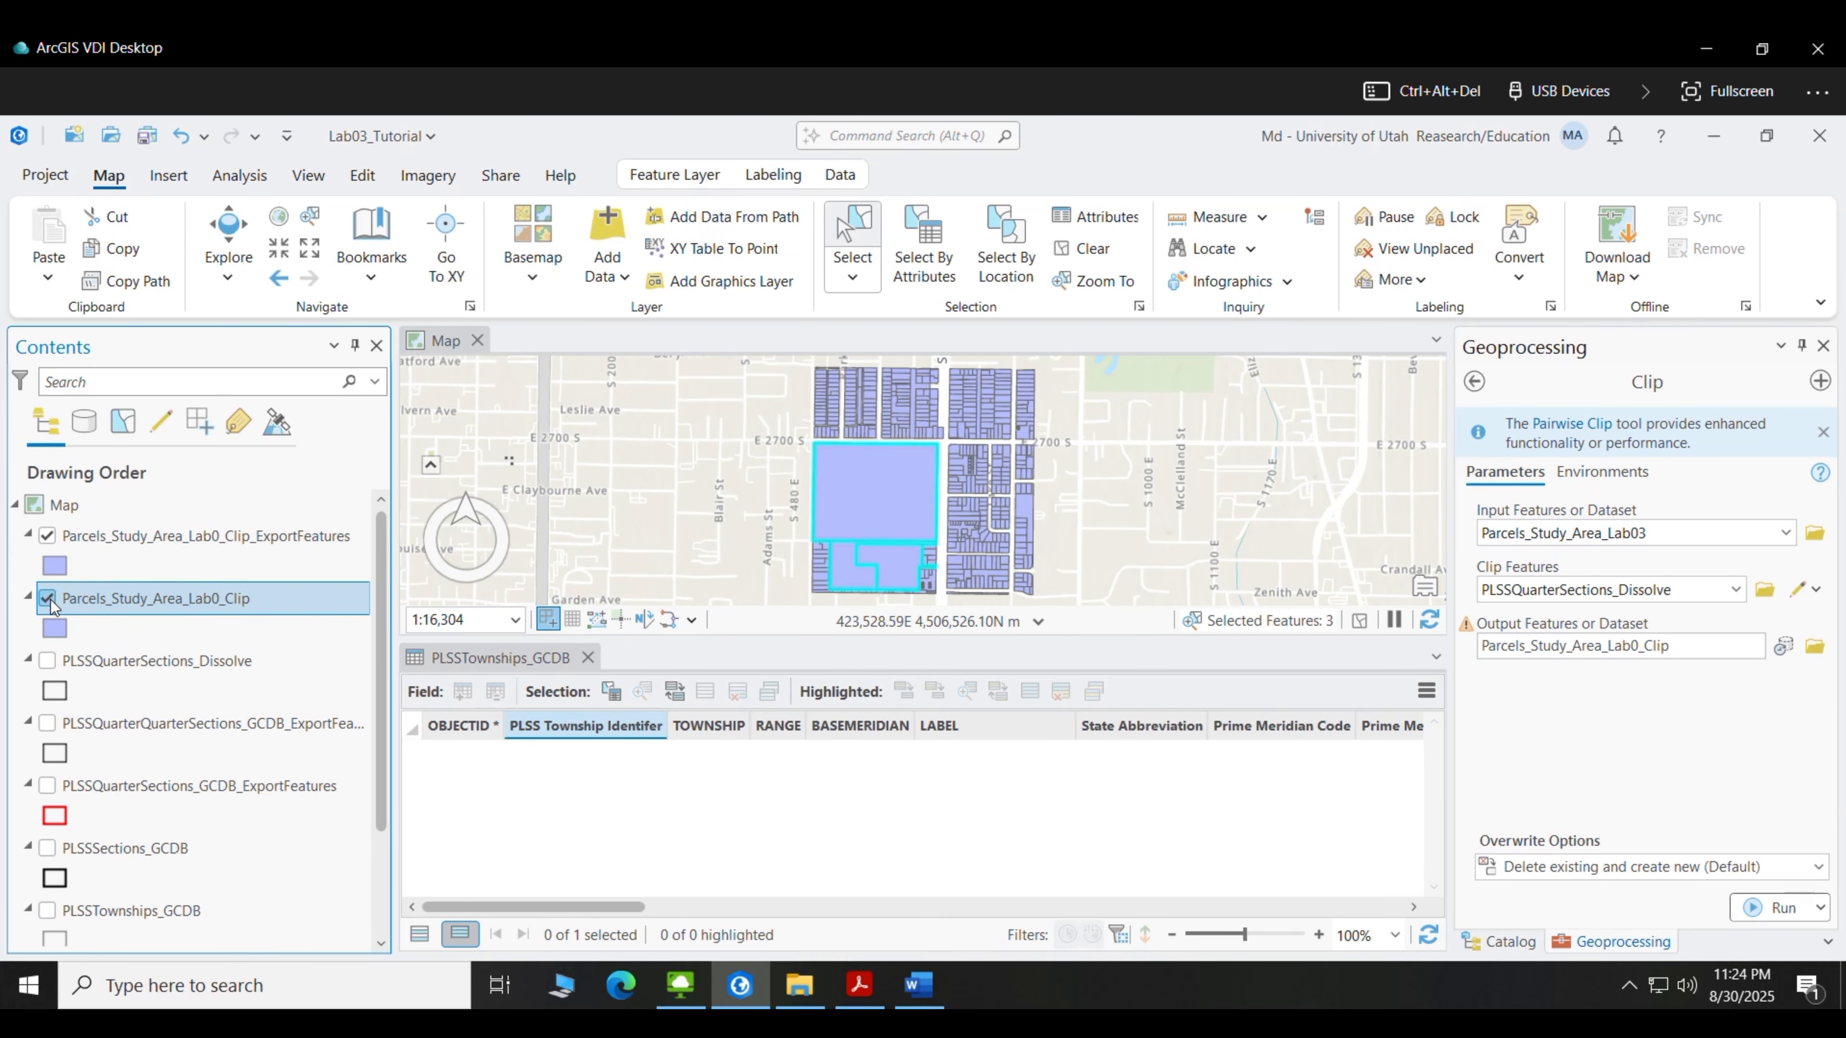
pyautogui.rightClick(129, 547)
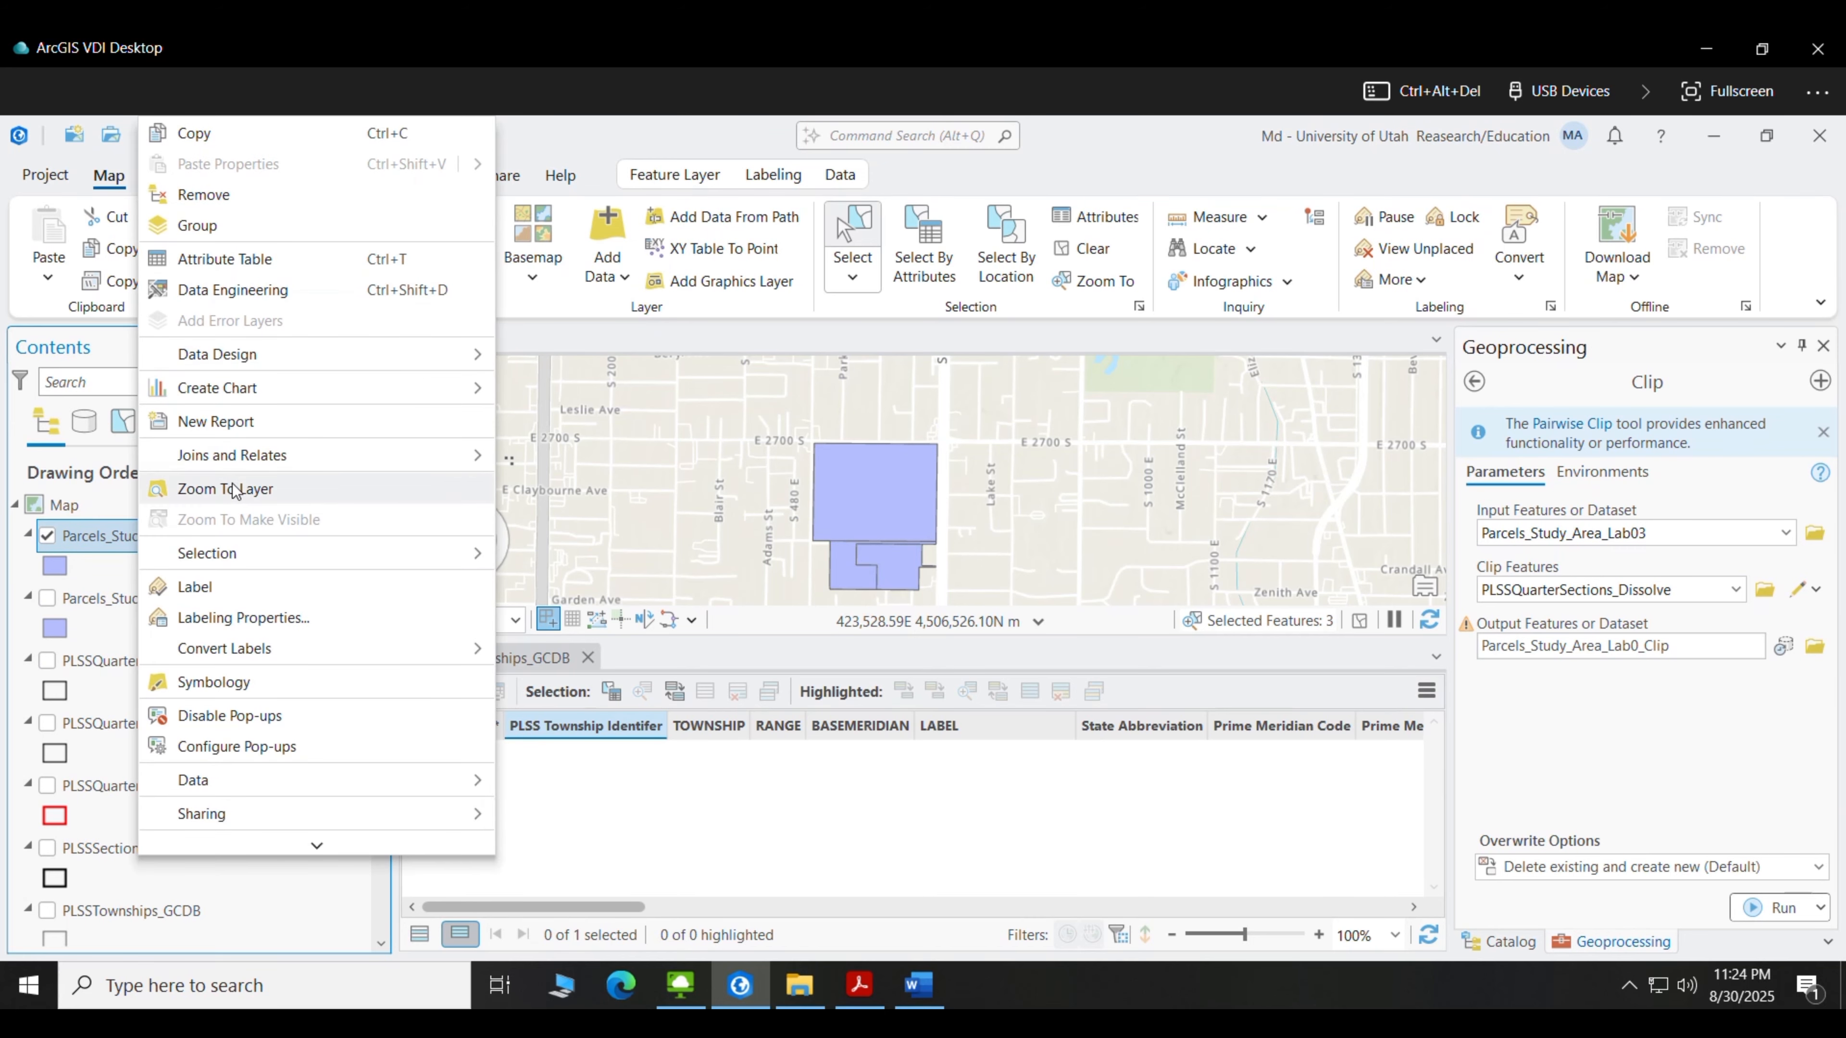
pyautogui.click(248, 489)
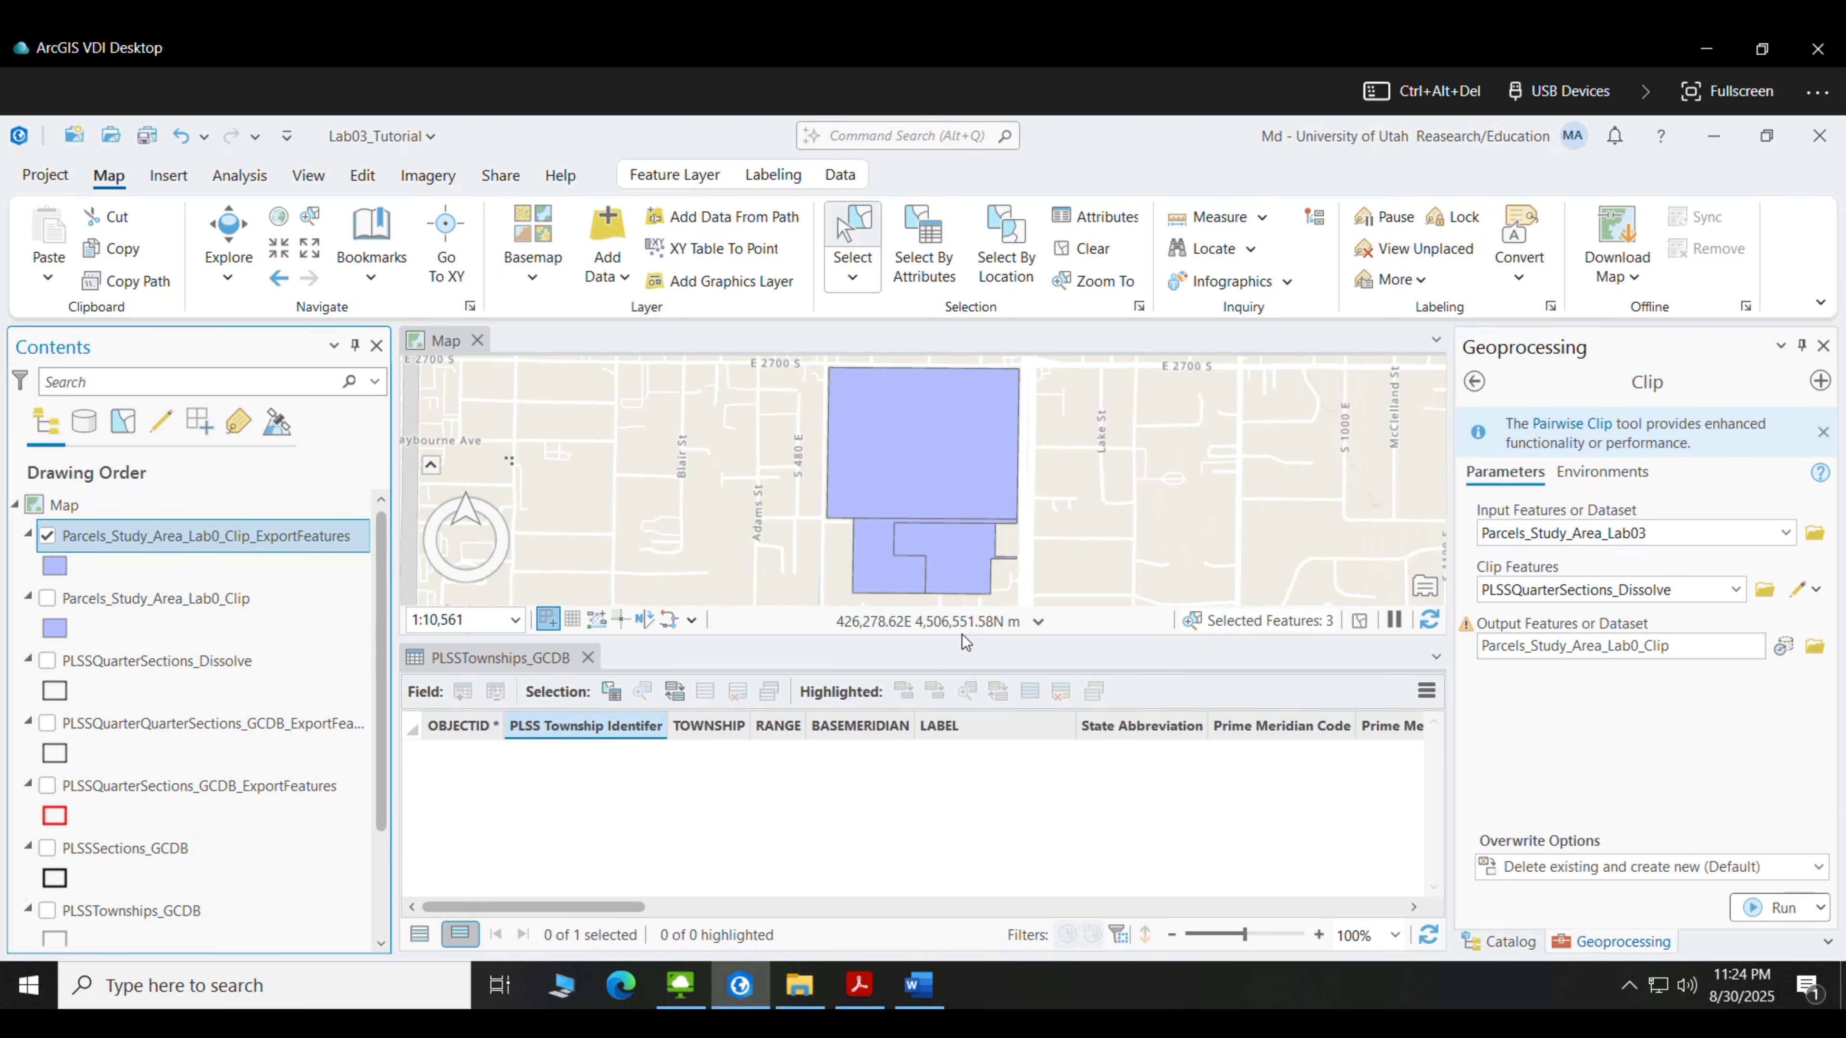
# Close the PLSSTownships_GCDB attribute table and the Geoprocessing pane
pyautogui.moveTo(962, 635); pyautogui.dragTo(959, 819)
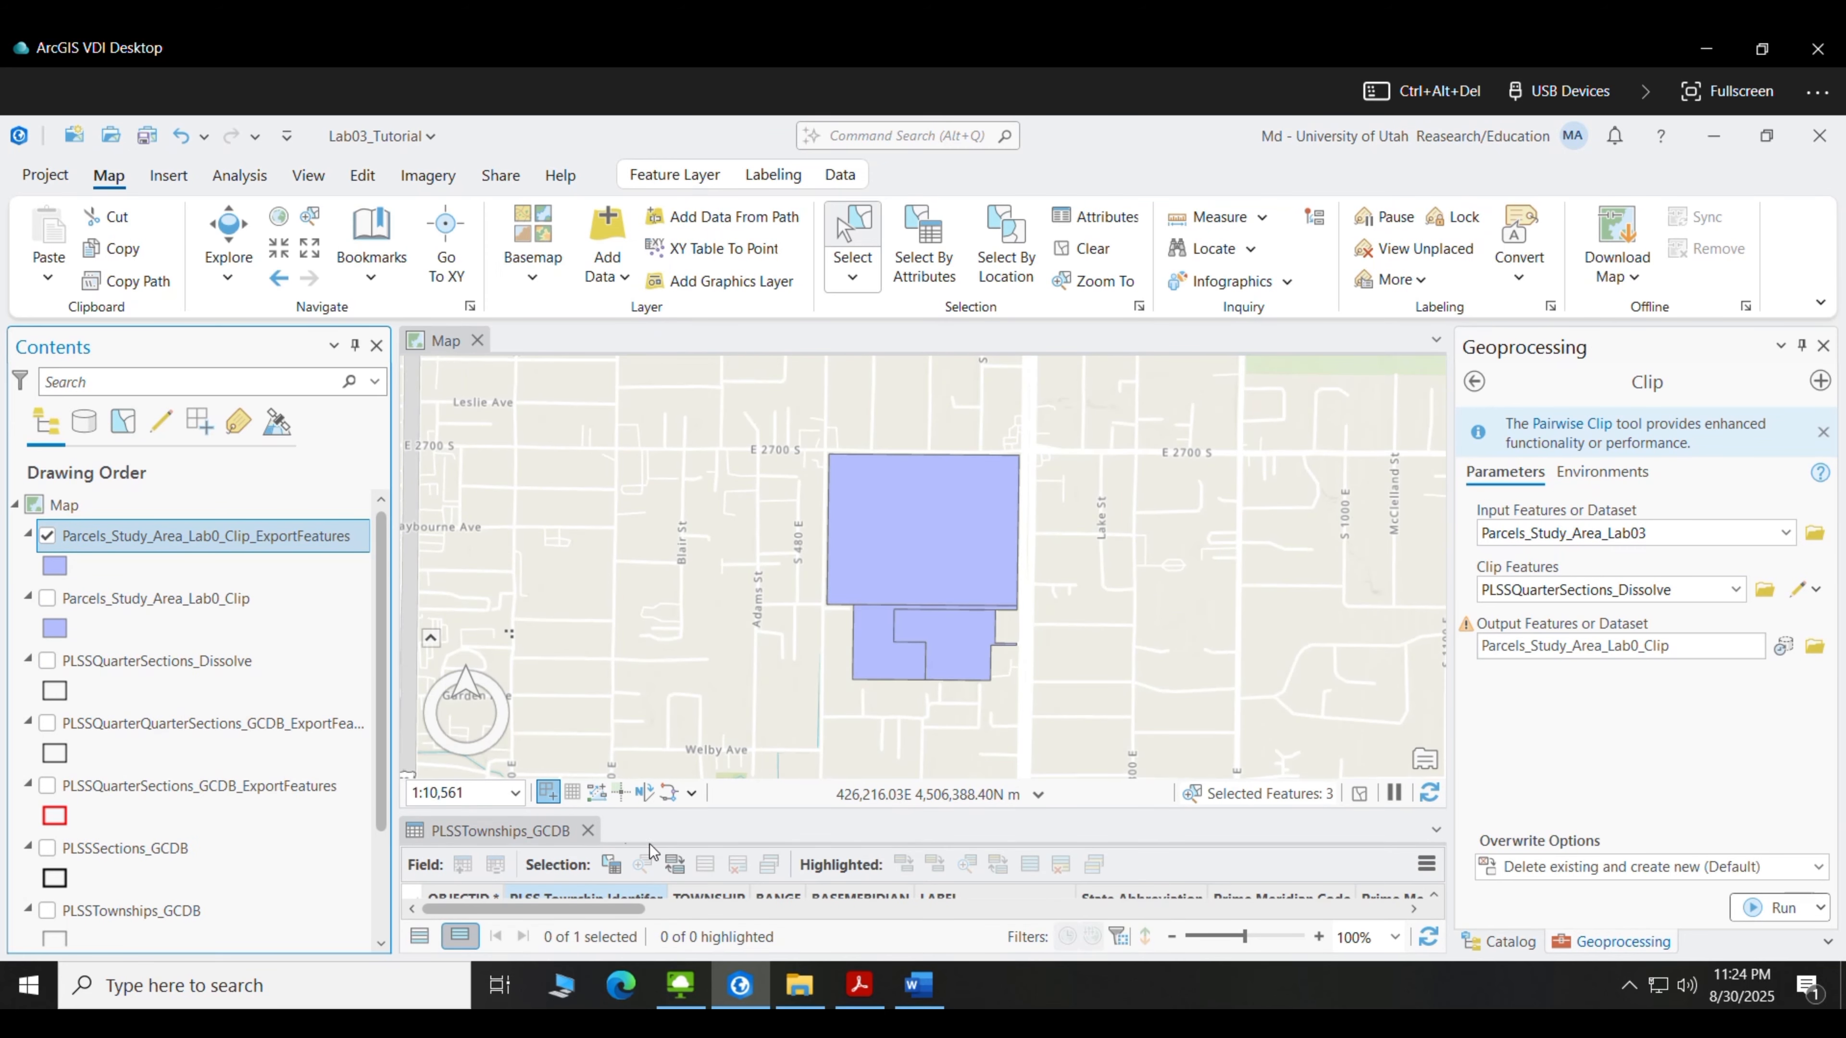
pyautogui.click(588, 831)
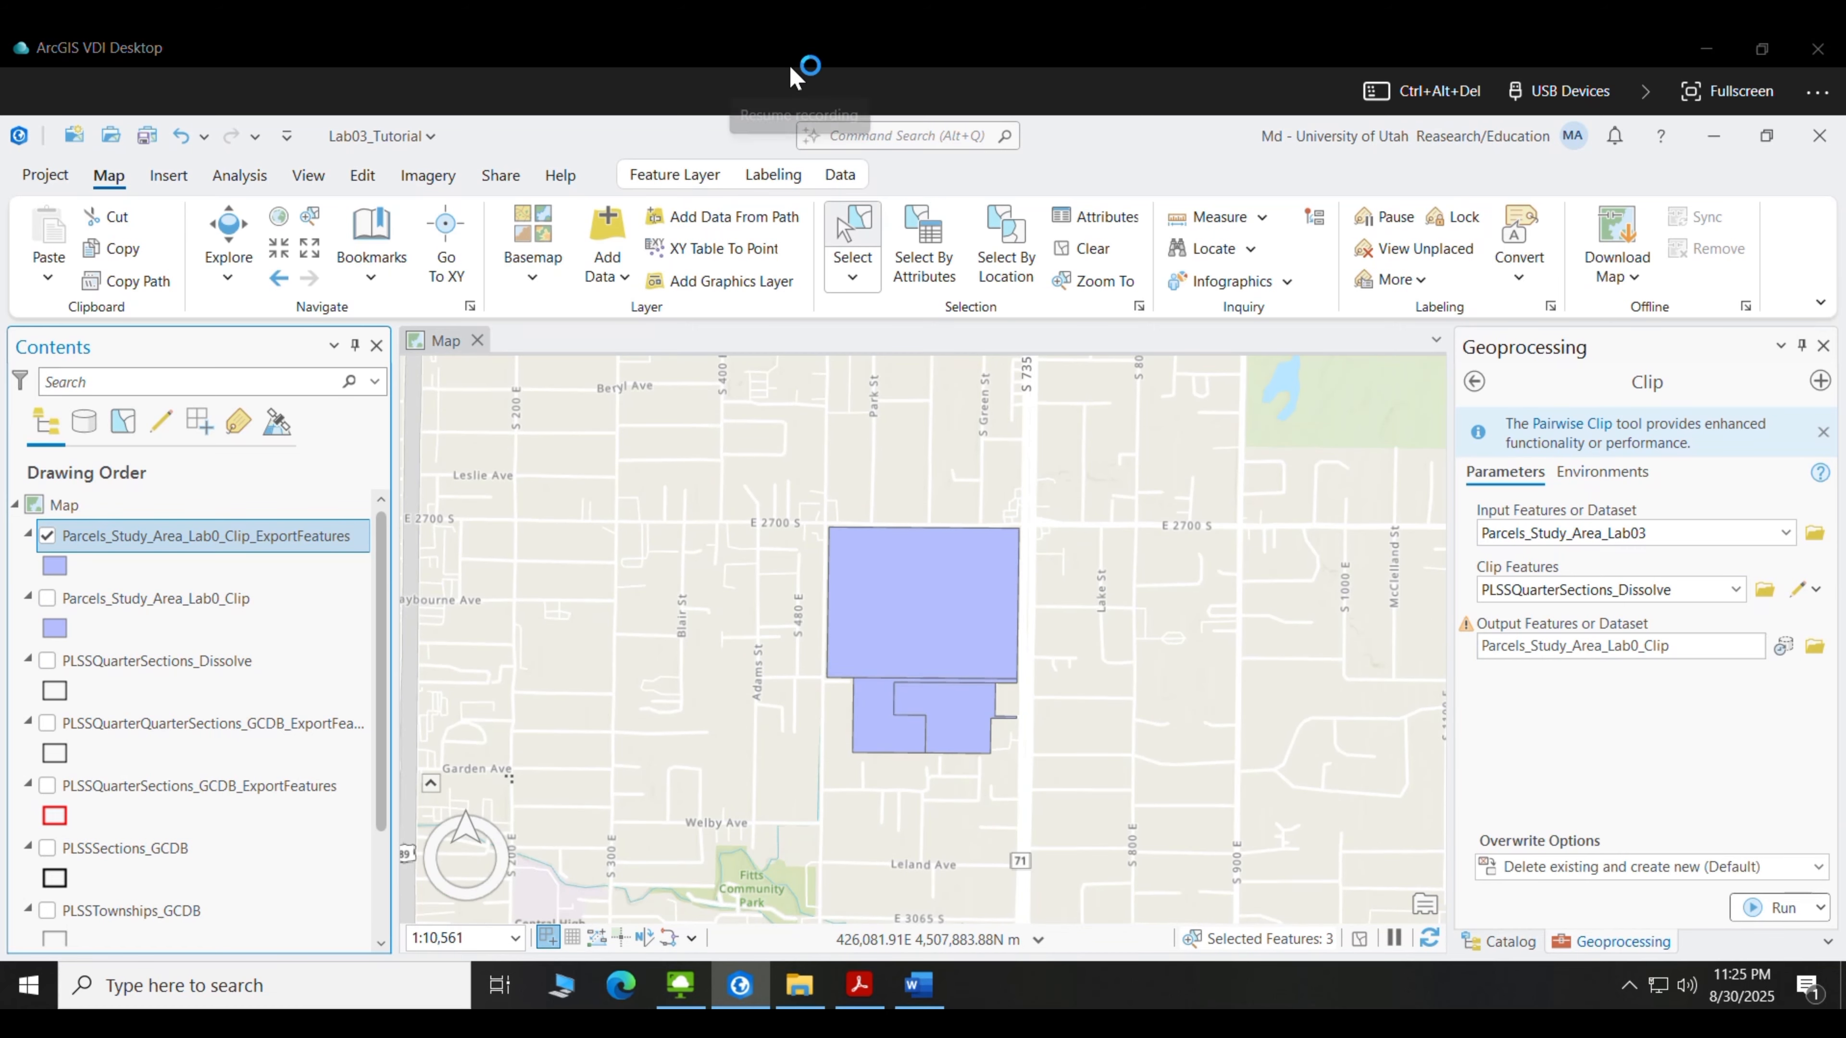
pyautogui.click(1823, 346)
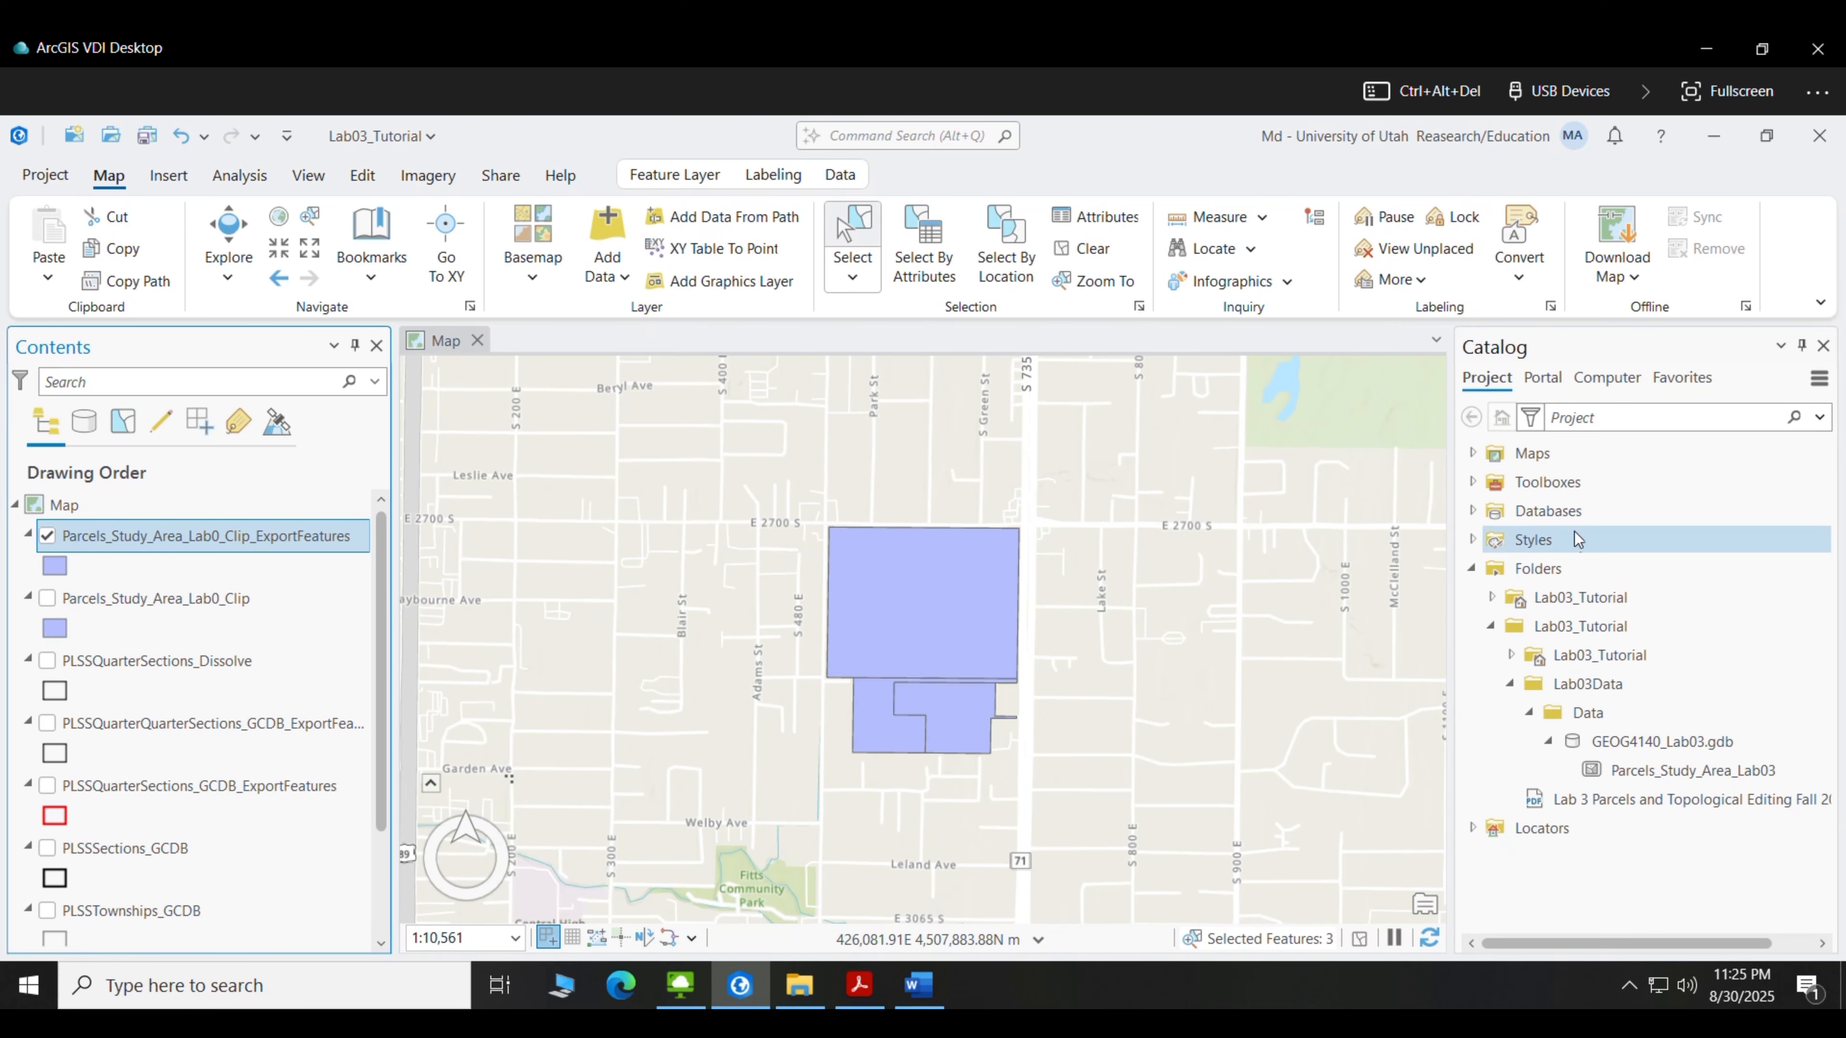
# Create a line feature class named Lab03_COGO with alias COGO in Lab03_Tutorial.gdb, keeping the default fields, coordinate system and tolerances
pyautogui.click(1491, 597)
pyautogui.rightClick(1583, 635)
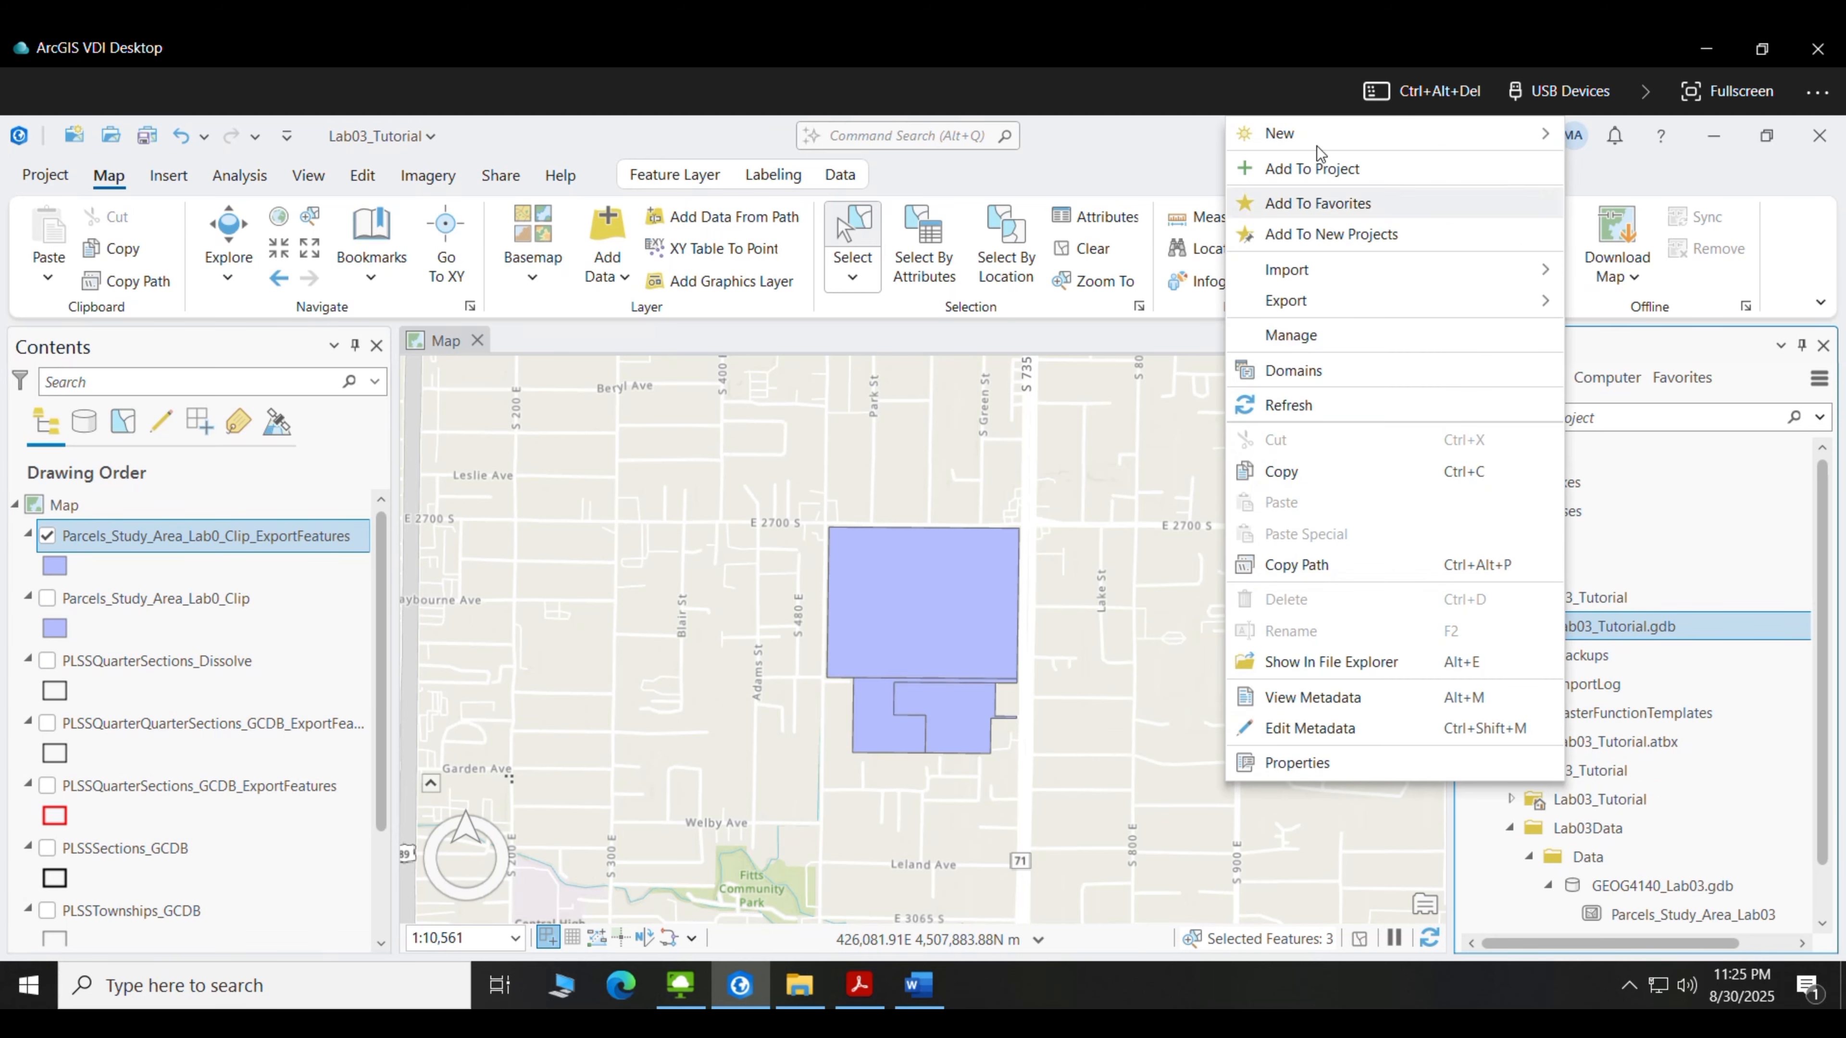
pyautogui.moveTo(1271, 148)
pyautogui.click(1641, 168)
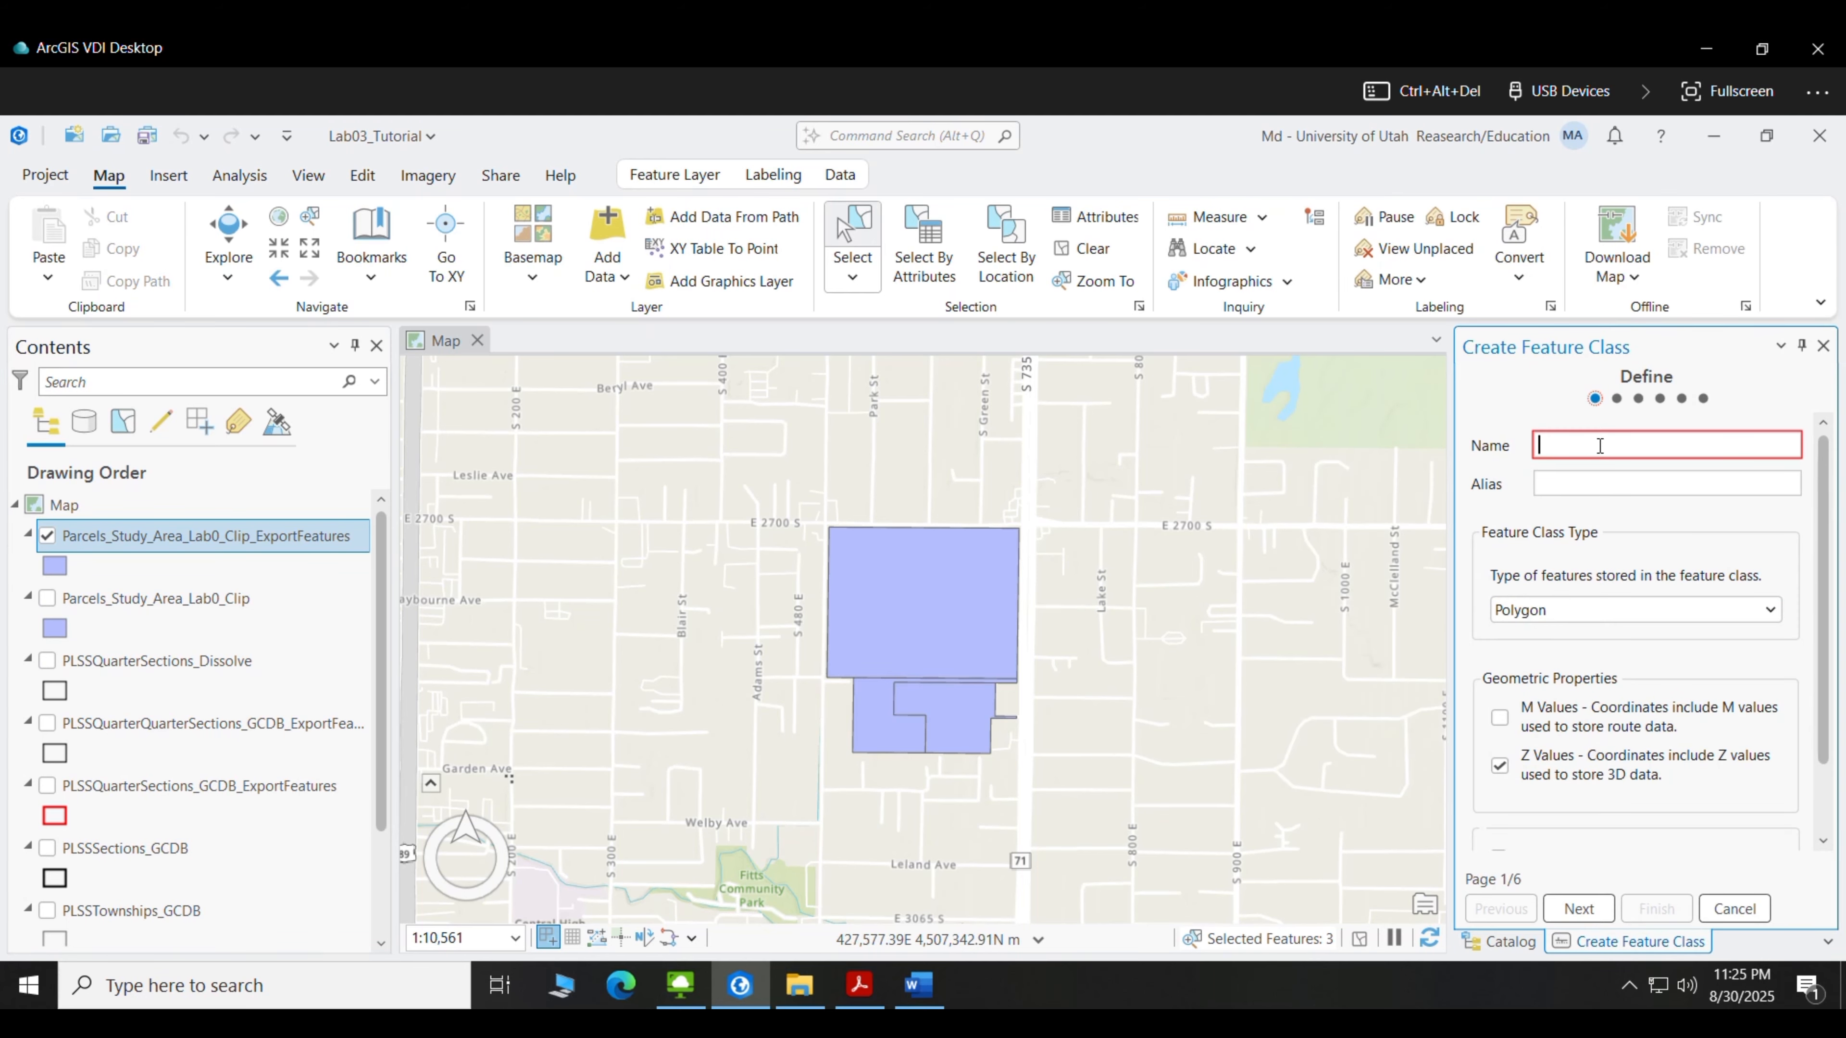
pyautogui.write('Lab03_COGO')
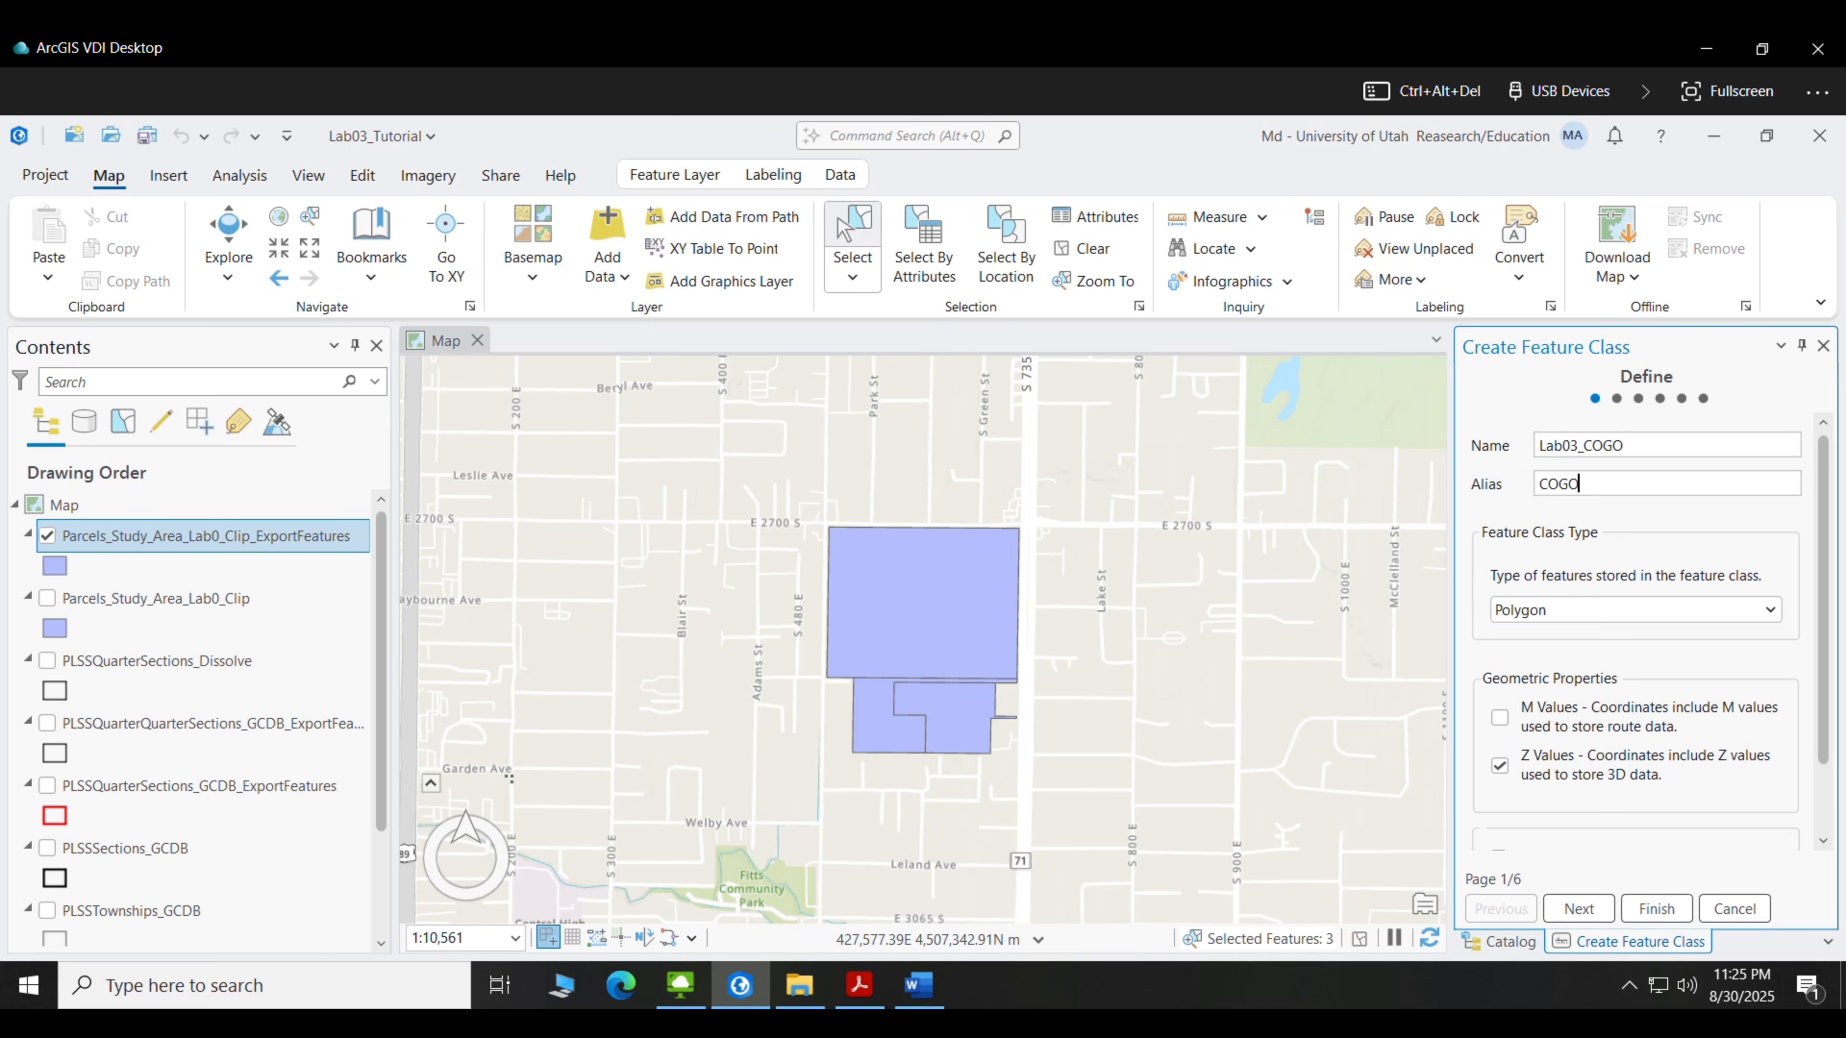
pyautogui.click(1766, 611)
pyautogui.click(1563, 662)
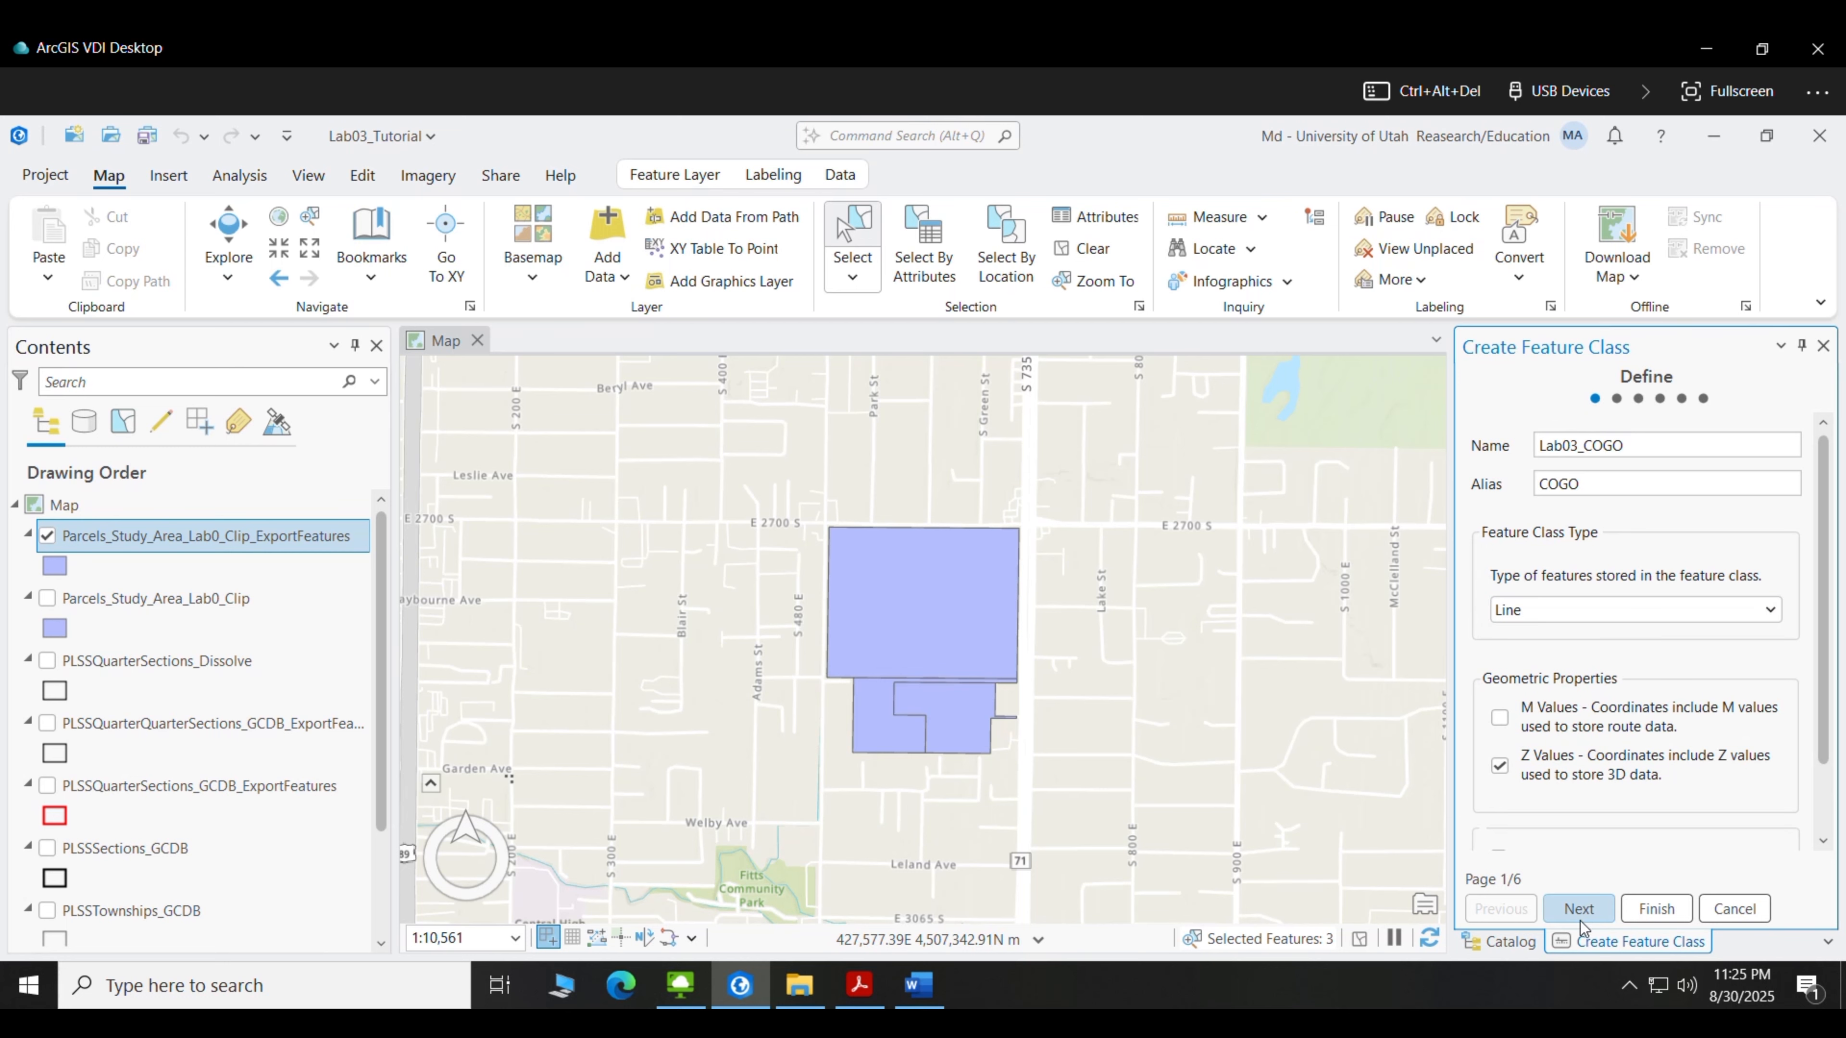
pyautogui.click(1579, 909)
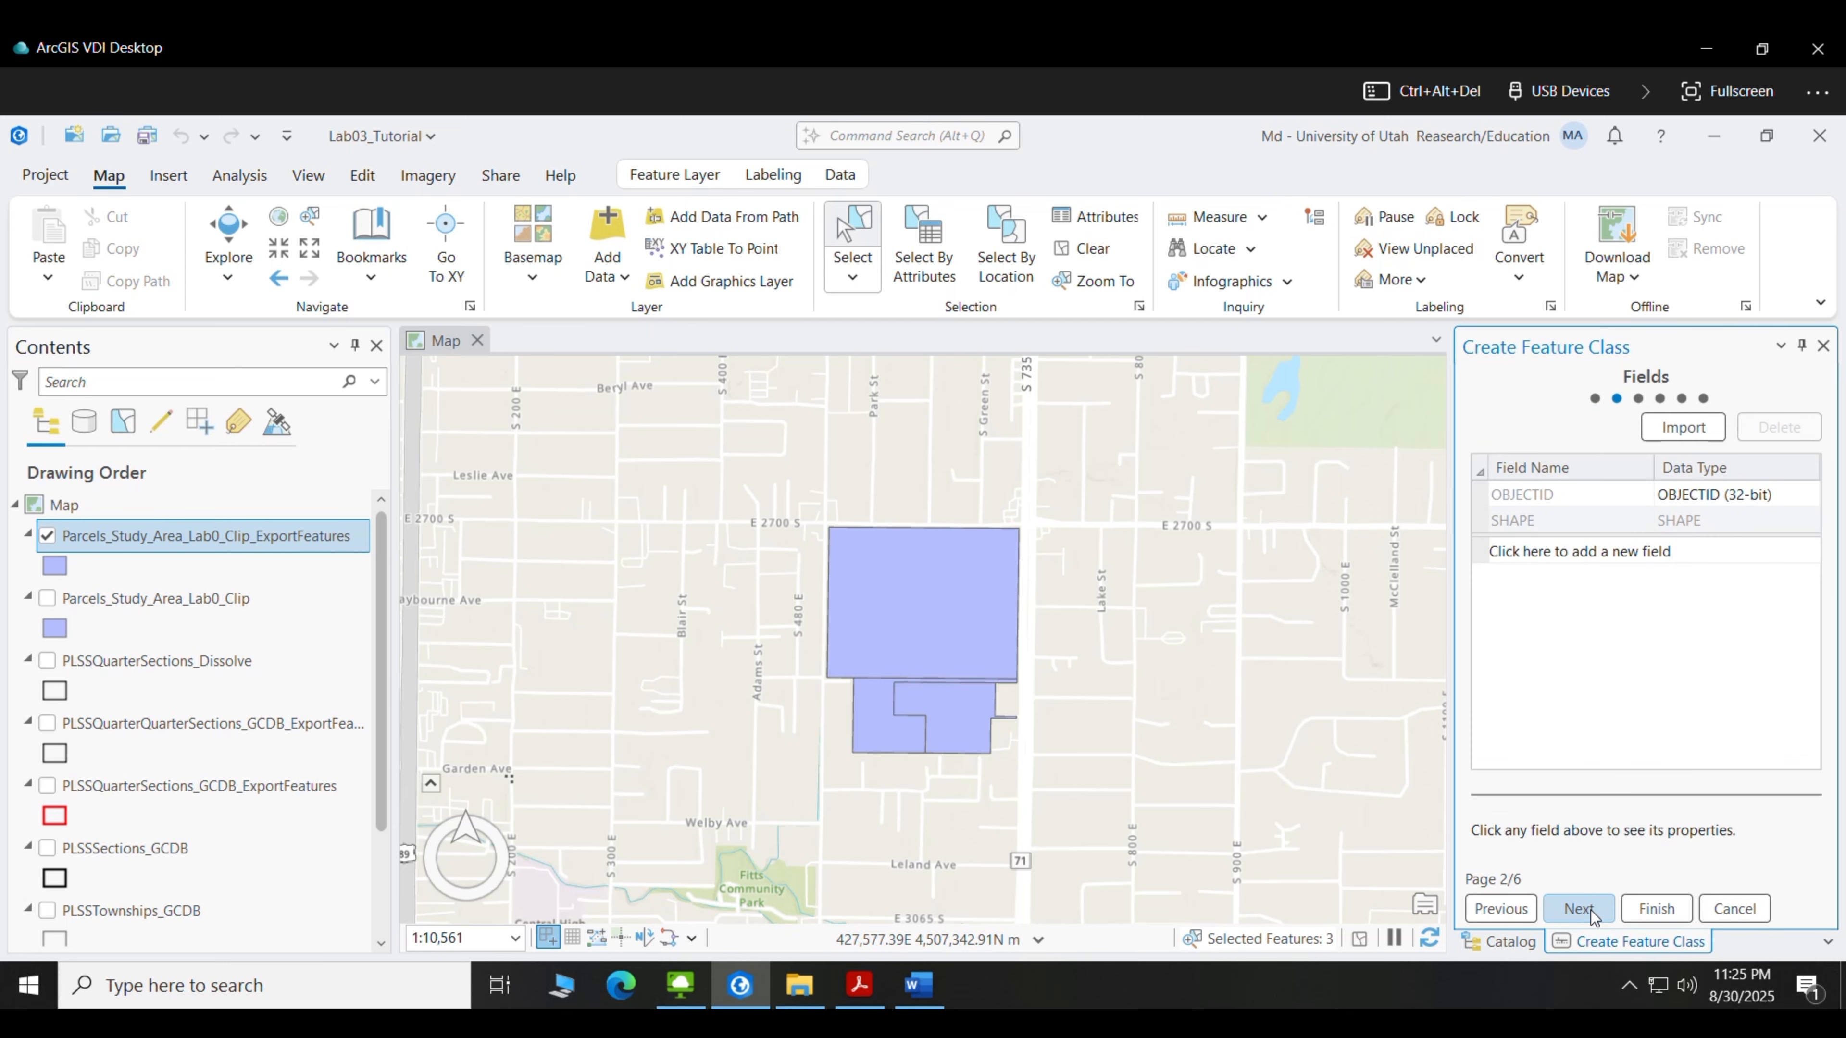
pyautogui.click(1578, 909)
pyautogui.click(1579, 909)
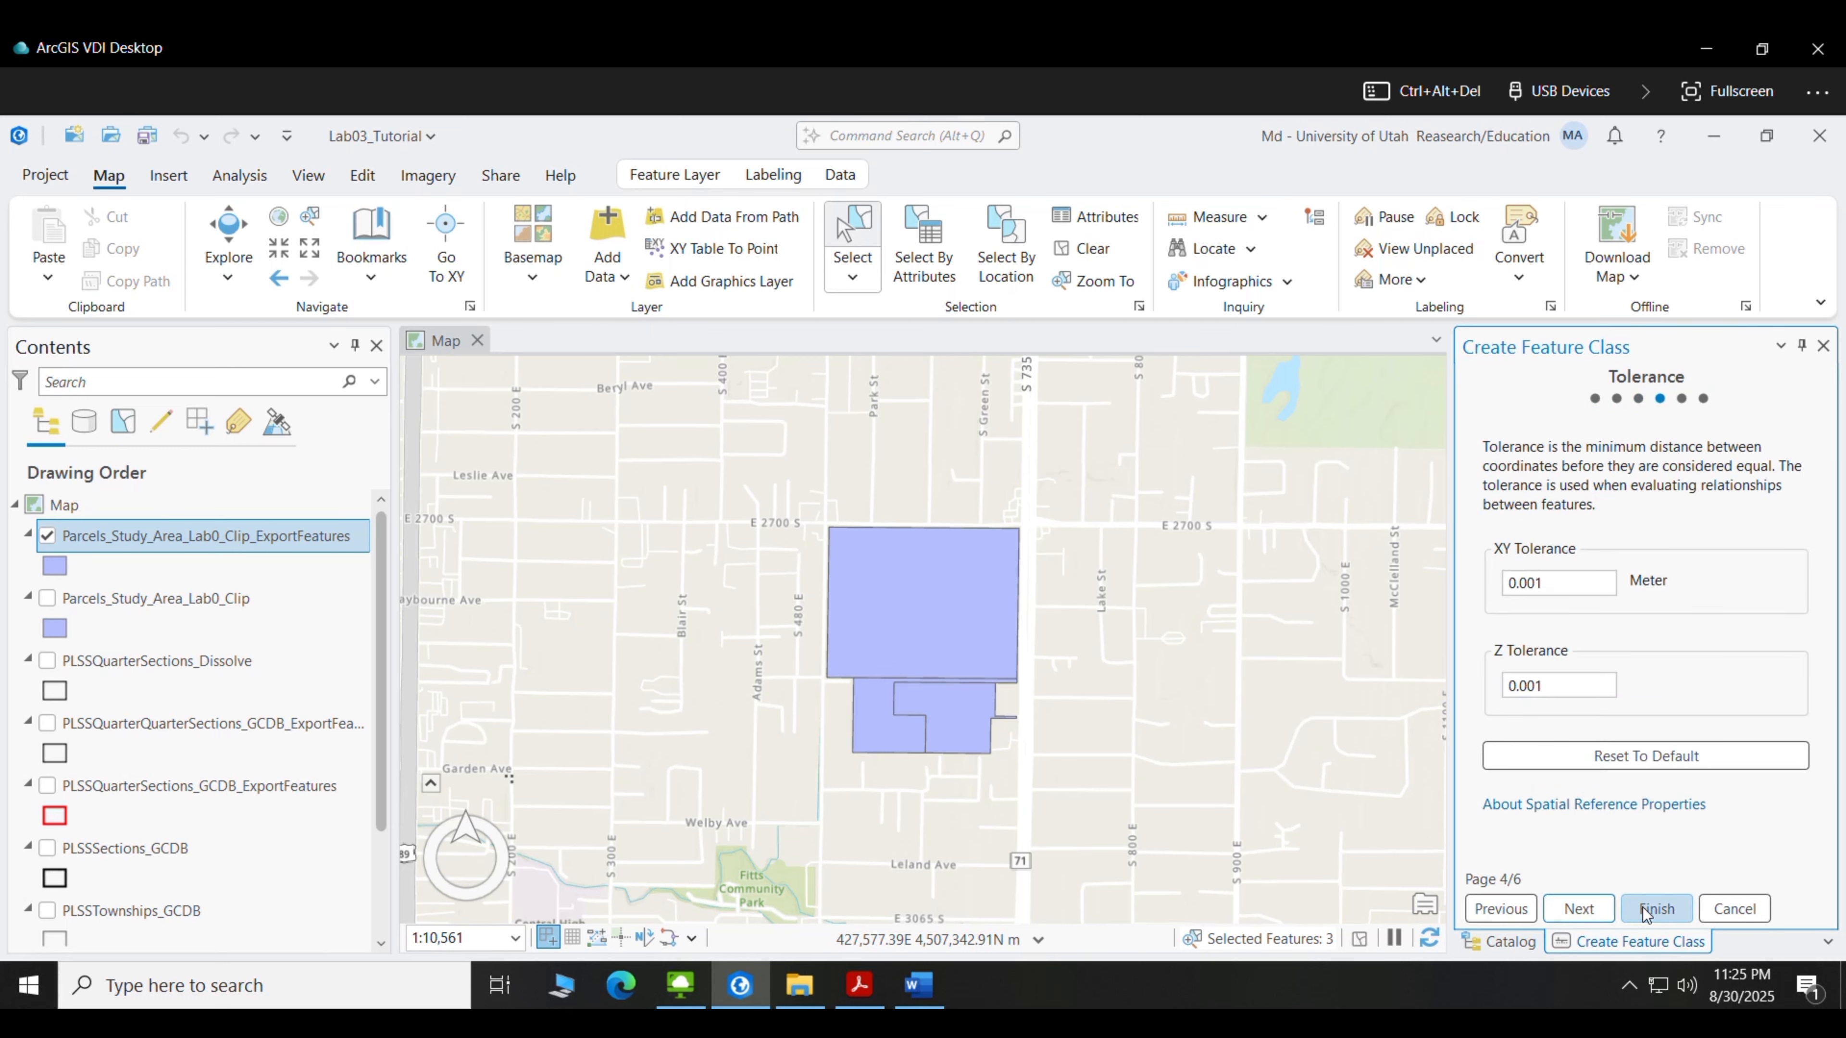
pyautogui.click(1656, 909)
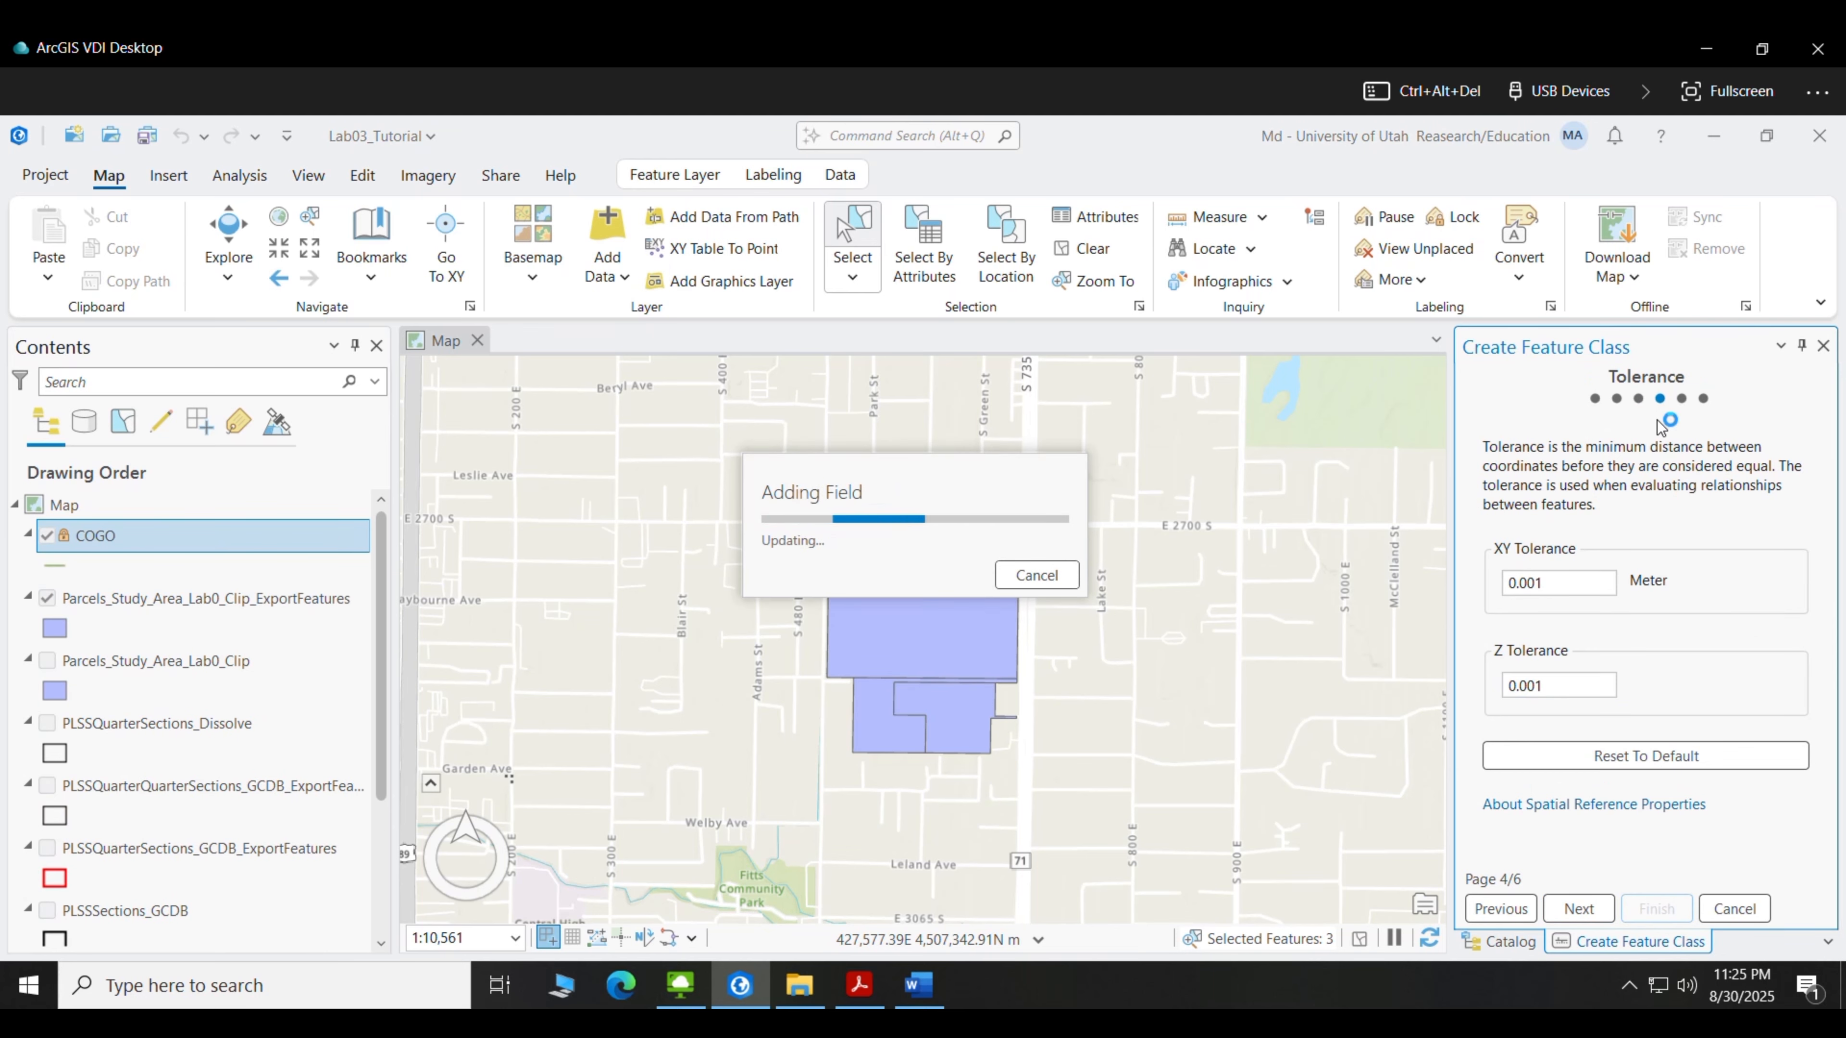
# Find the Enable COGO geoprocessing tool and run it with the COGO layer as the input line features
pyautogui.click(240, 175)
pyautogui.click(334, 240)
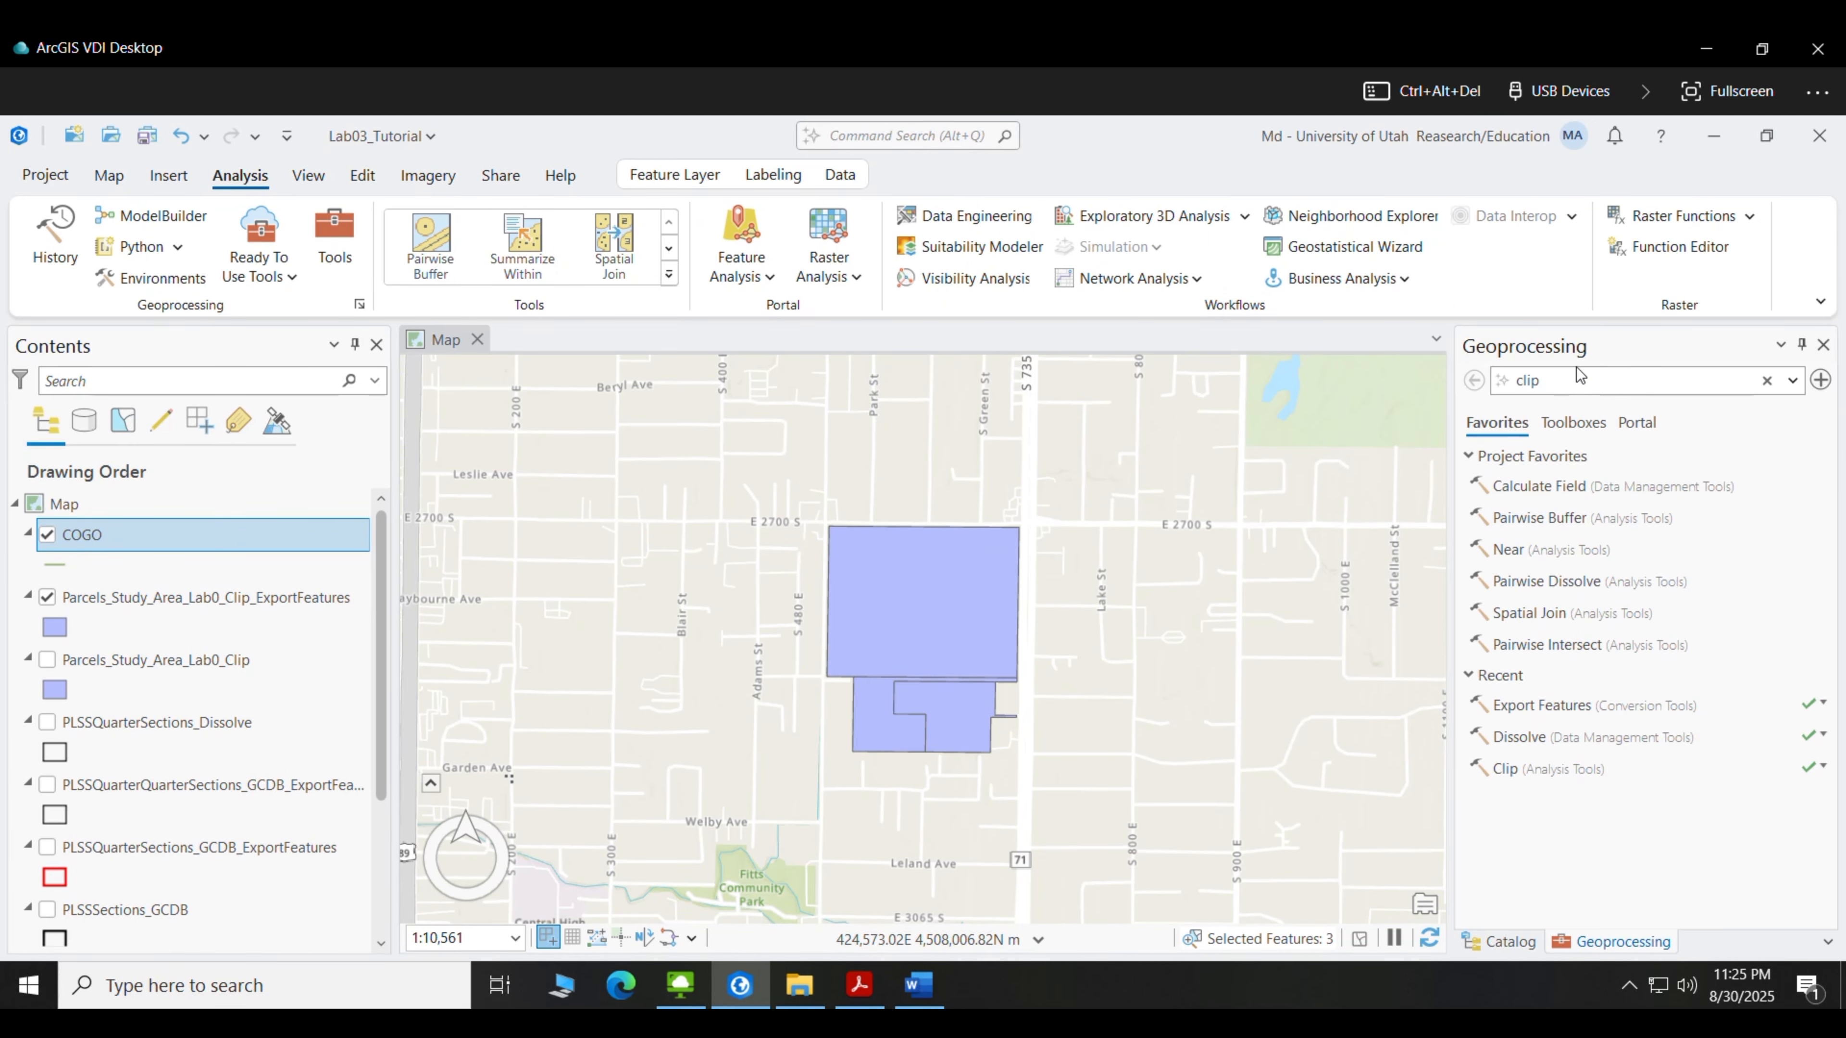
pyautogui.doubleClick(1577, 374)
pyautogui.write('COG')
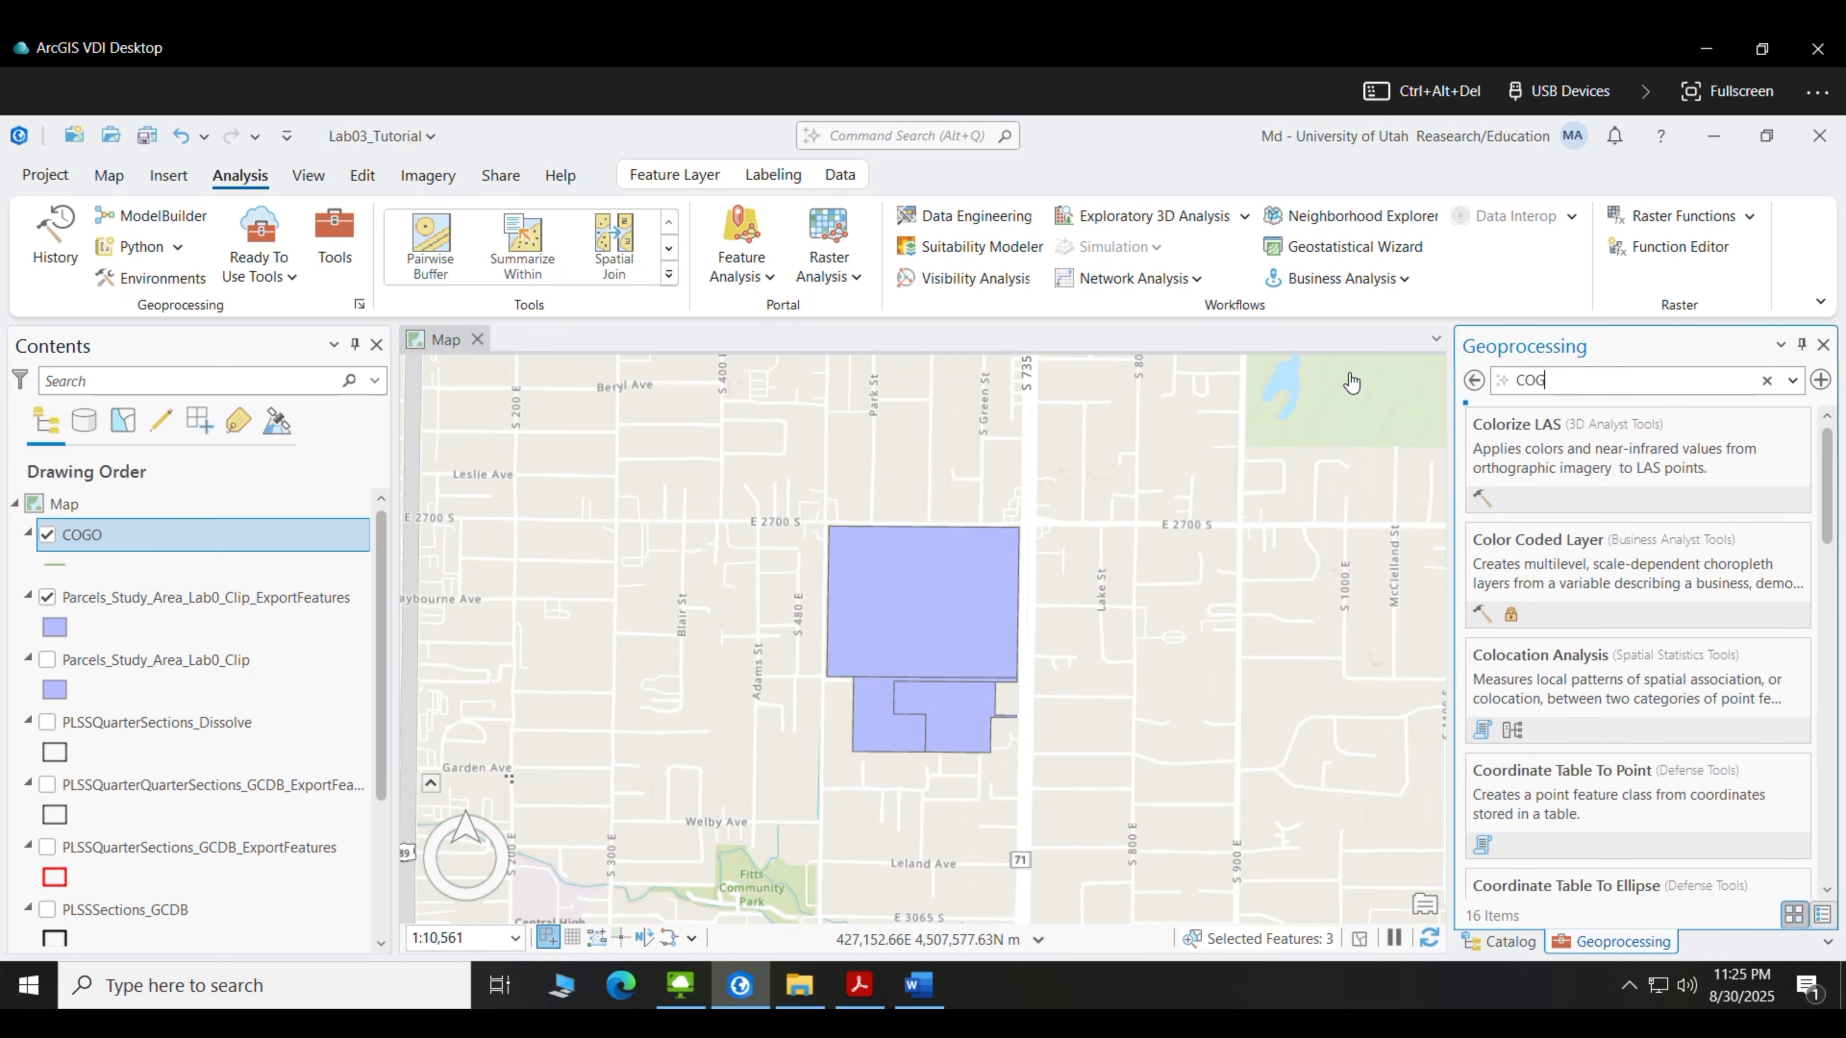
pyautogui.write('O')
pyautogui.click(1515, 444)
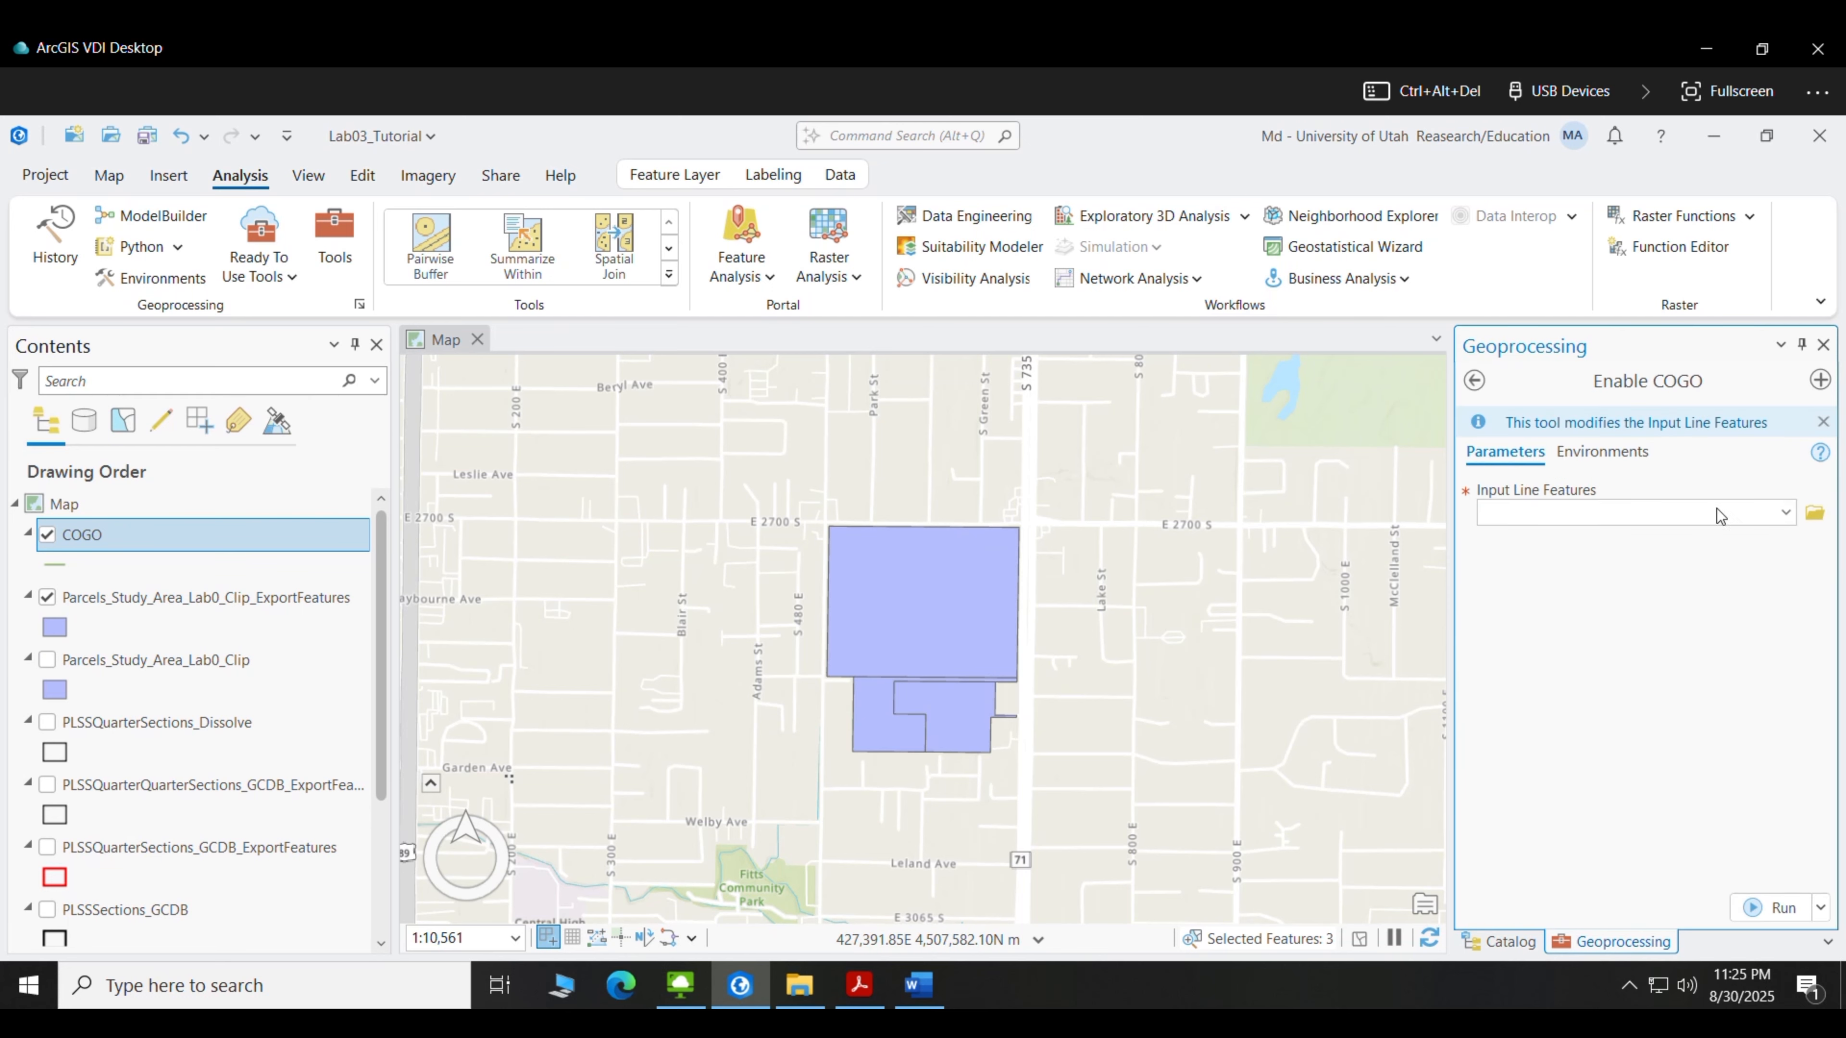
pyautogui.click(1785, 511)
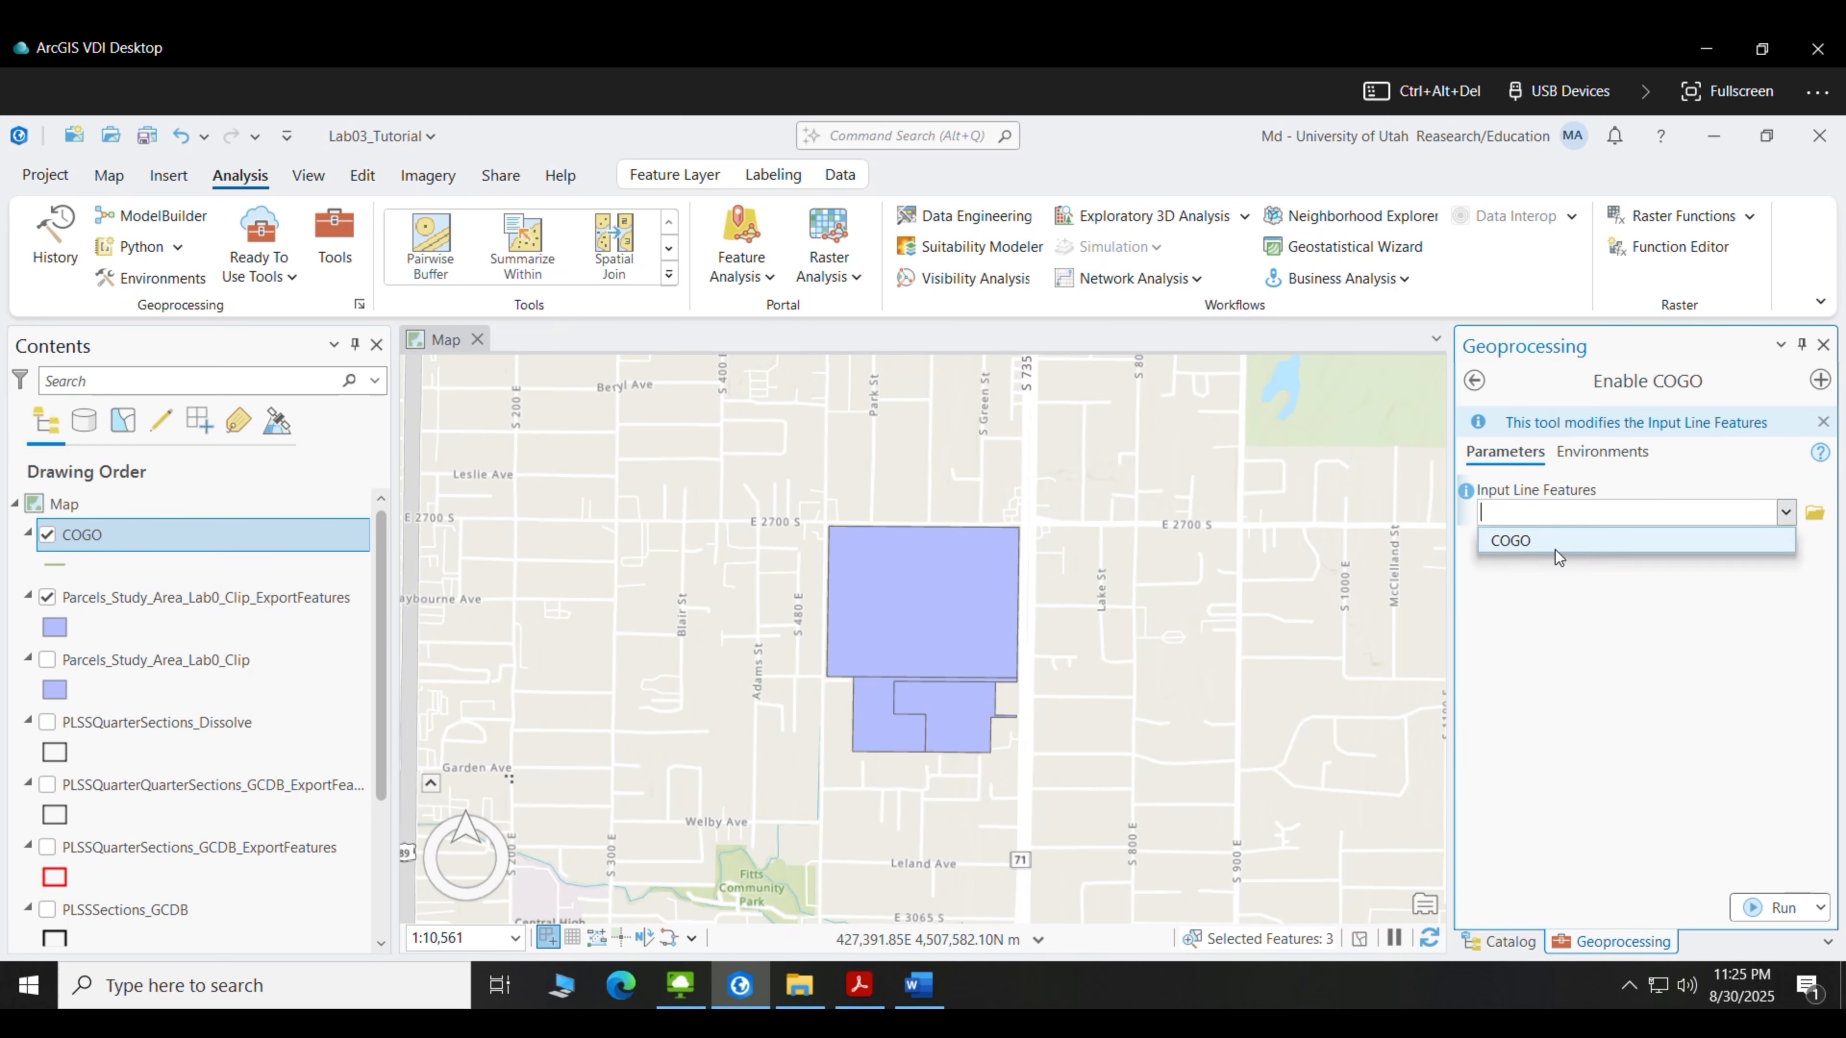
pyautogui.click(1556, 546)
pyautogui.click(1767, 907)
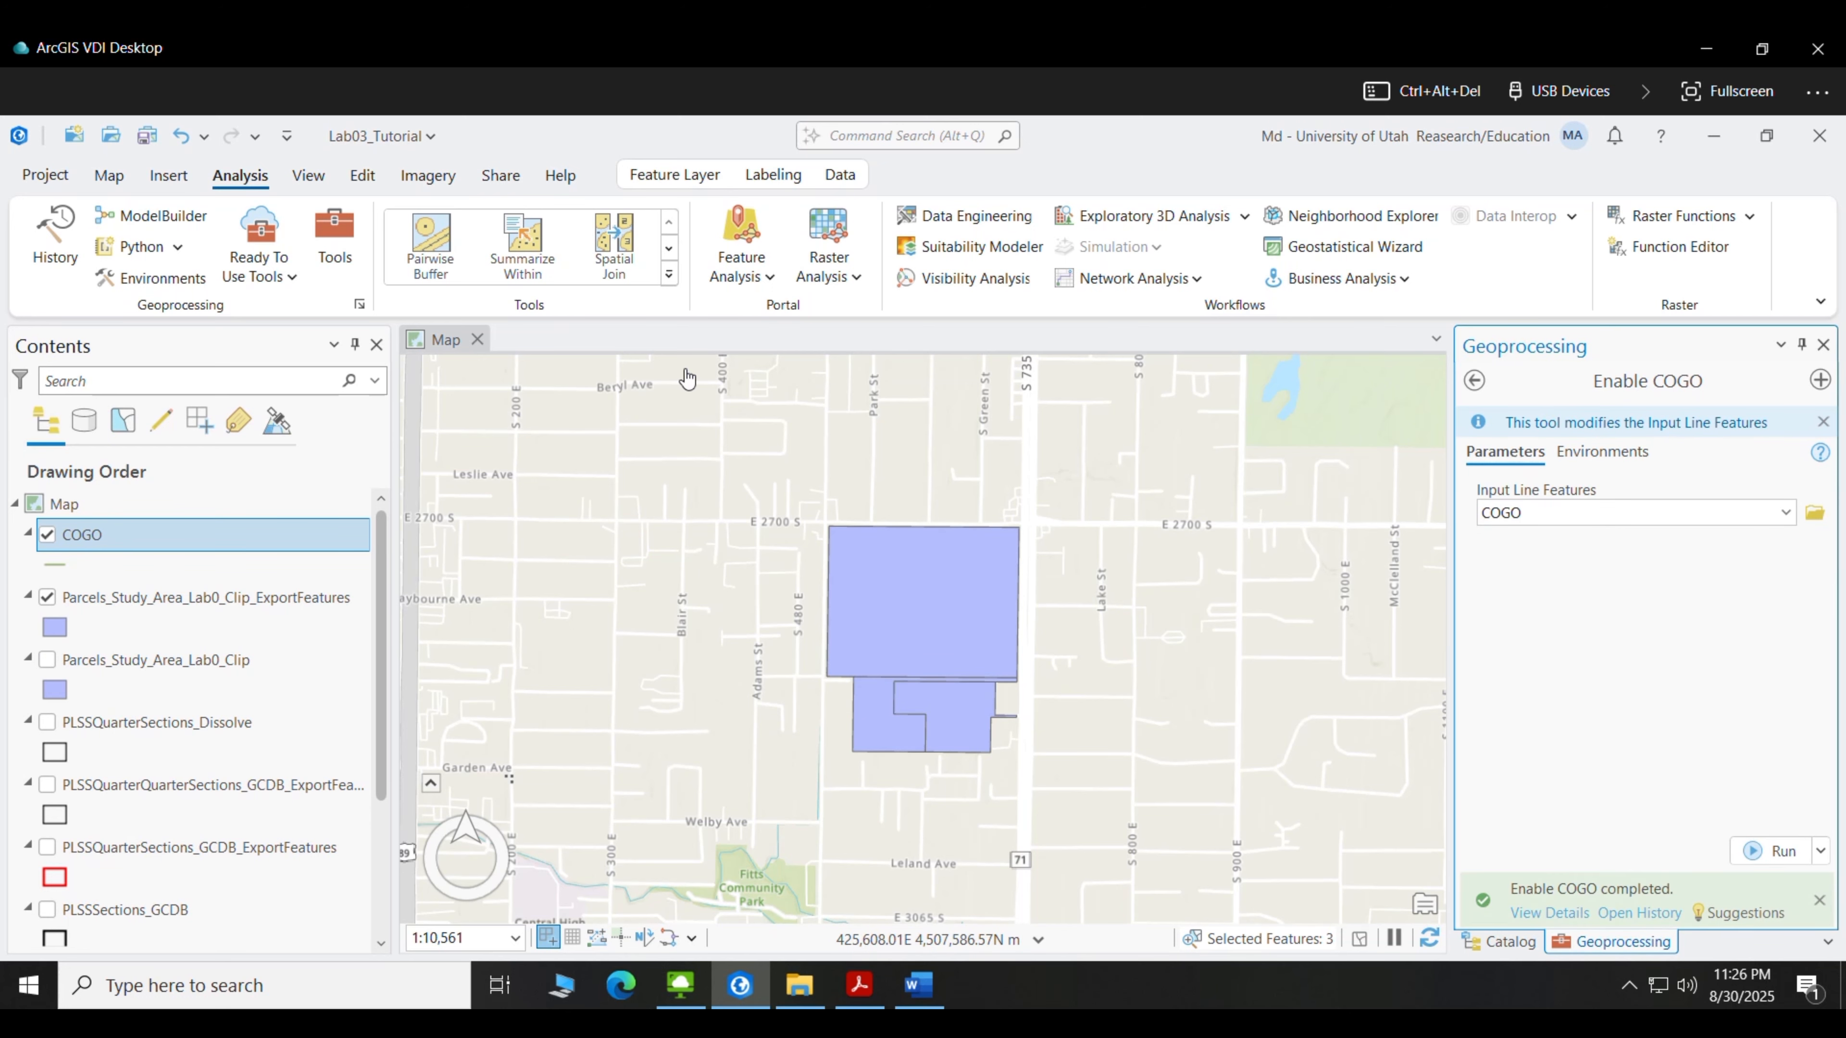
# Turn on snapping and open the Traverse tool for the COGO layer
pyautogui.click(364, 176)
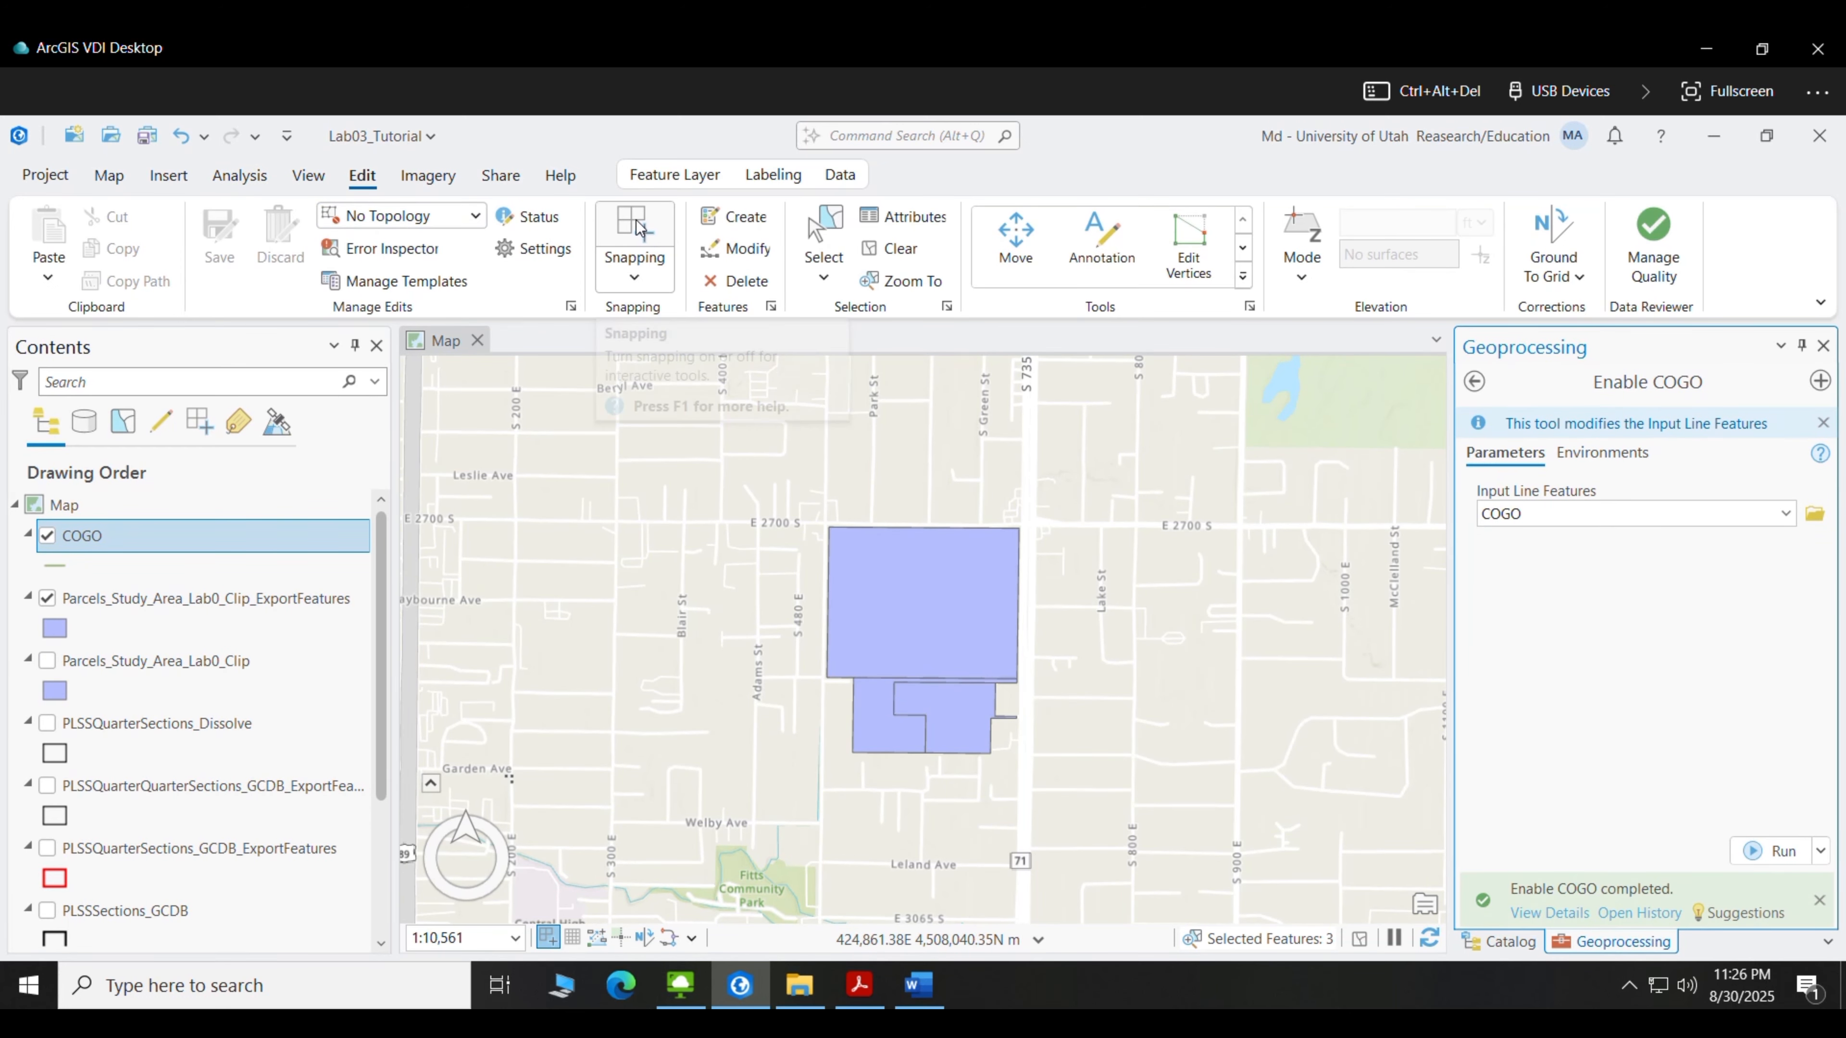
pyautogui.click(631, 234)
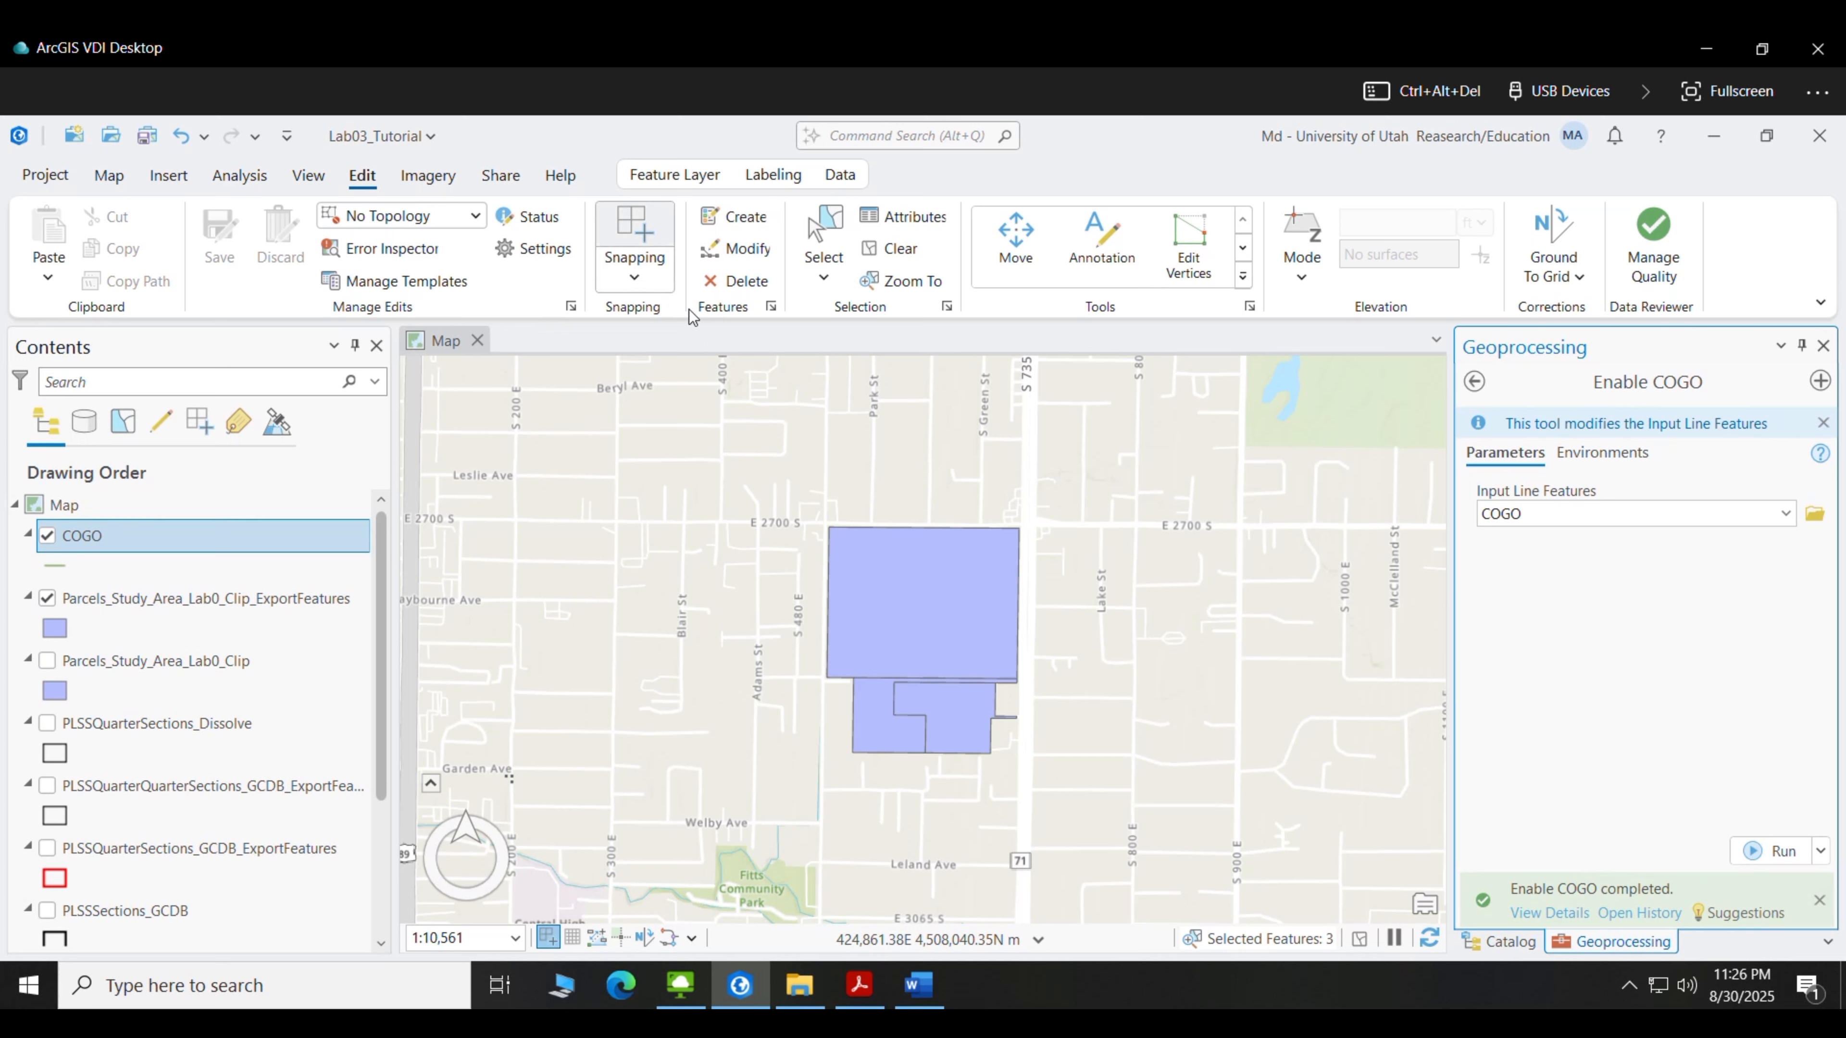
pyautogui.click(741, 248)
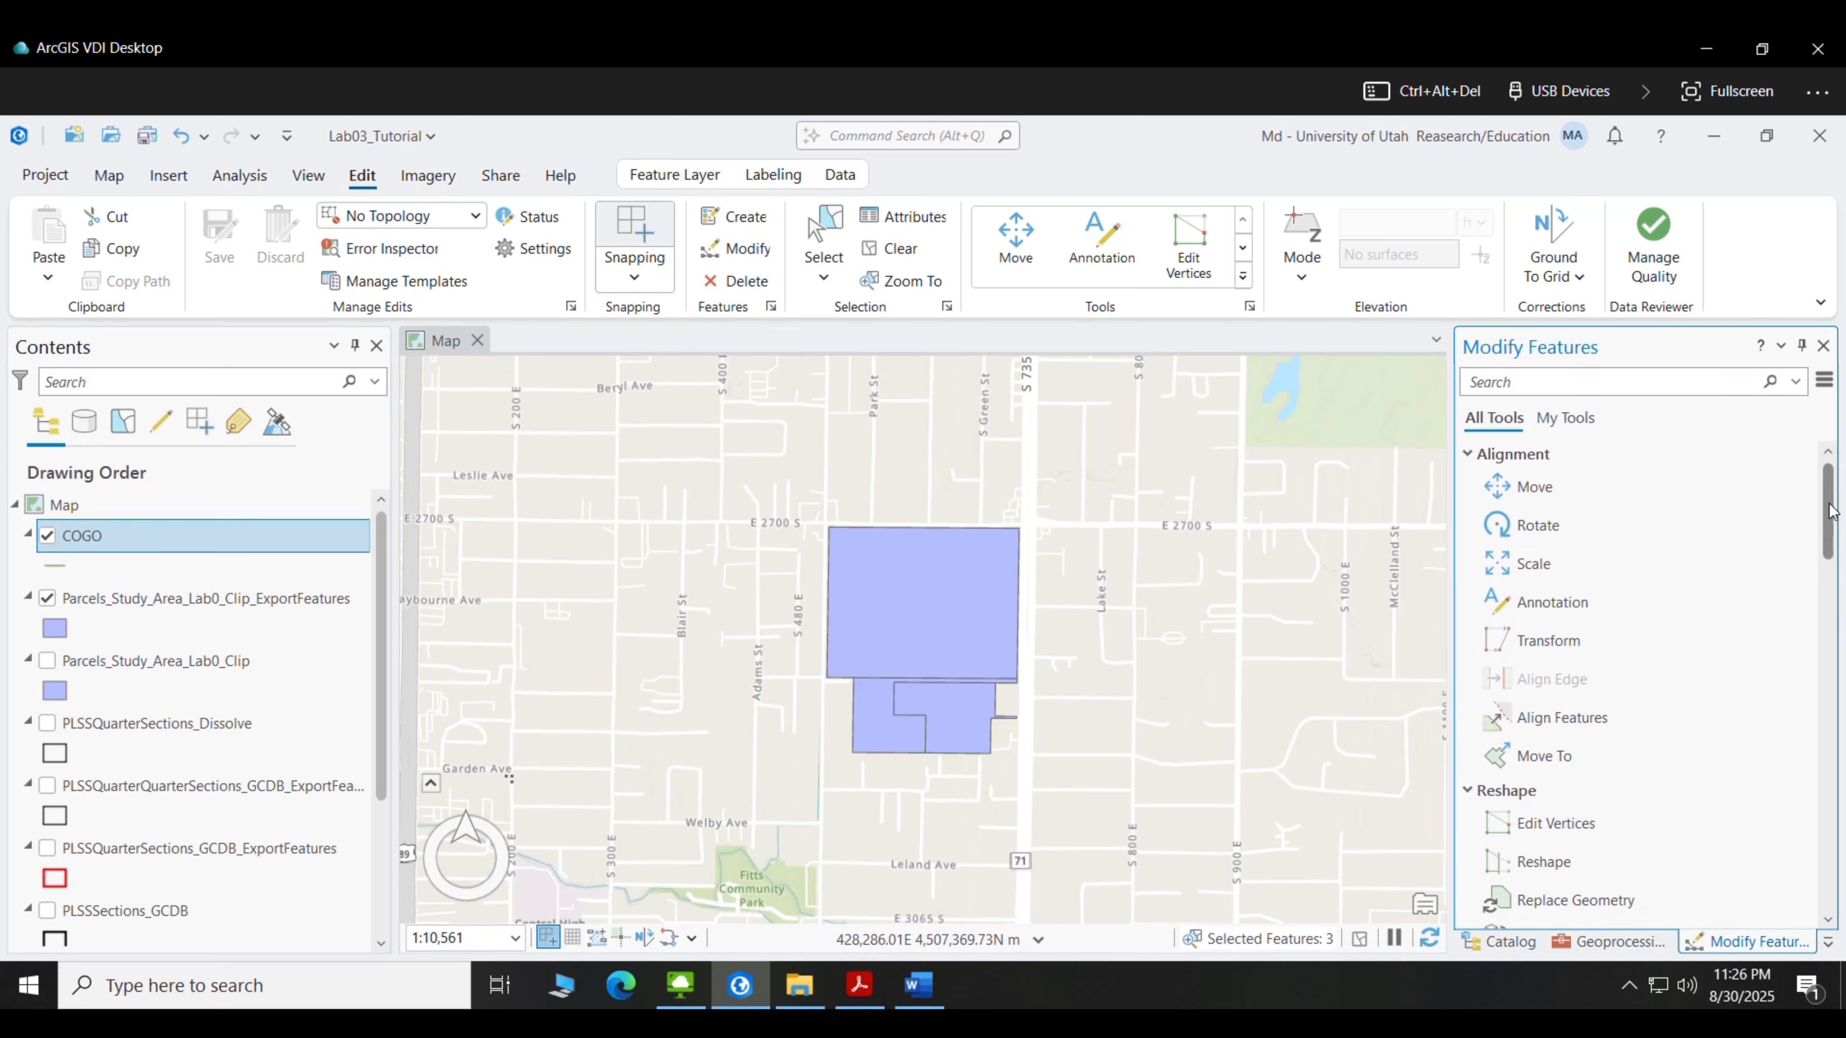
pyautogui.moveTo(1831, 511); pyautogui.dragTo(1830, 472)
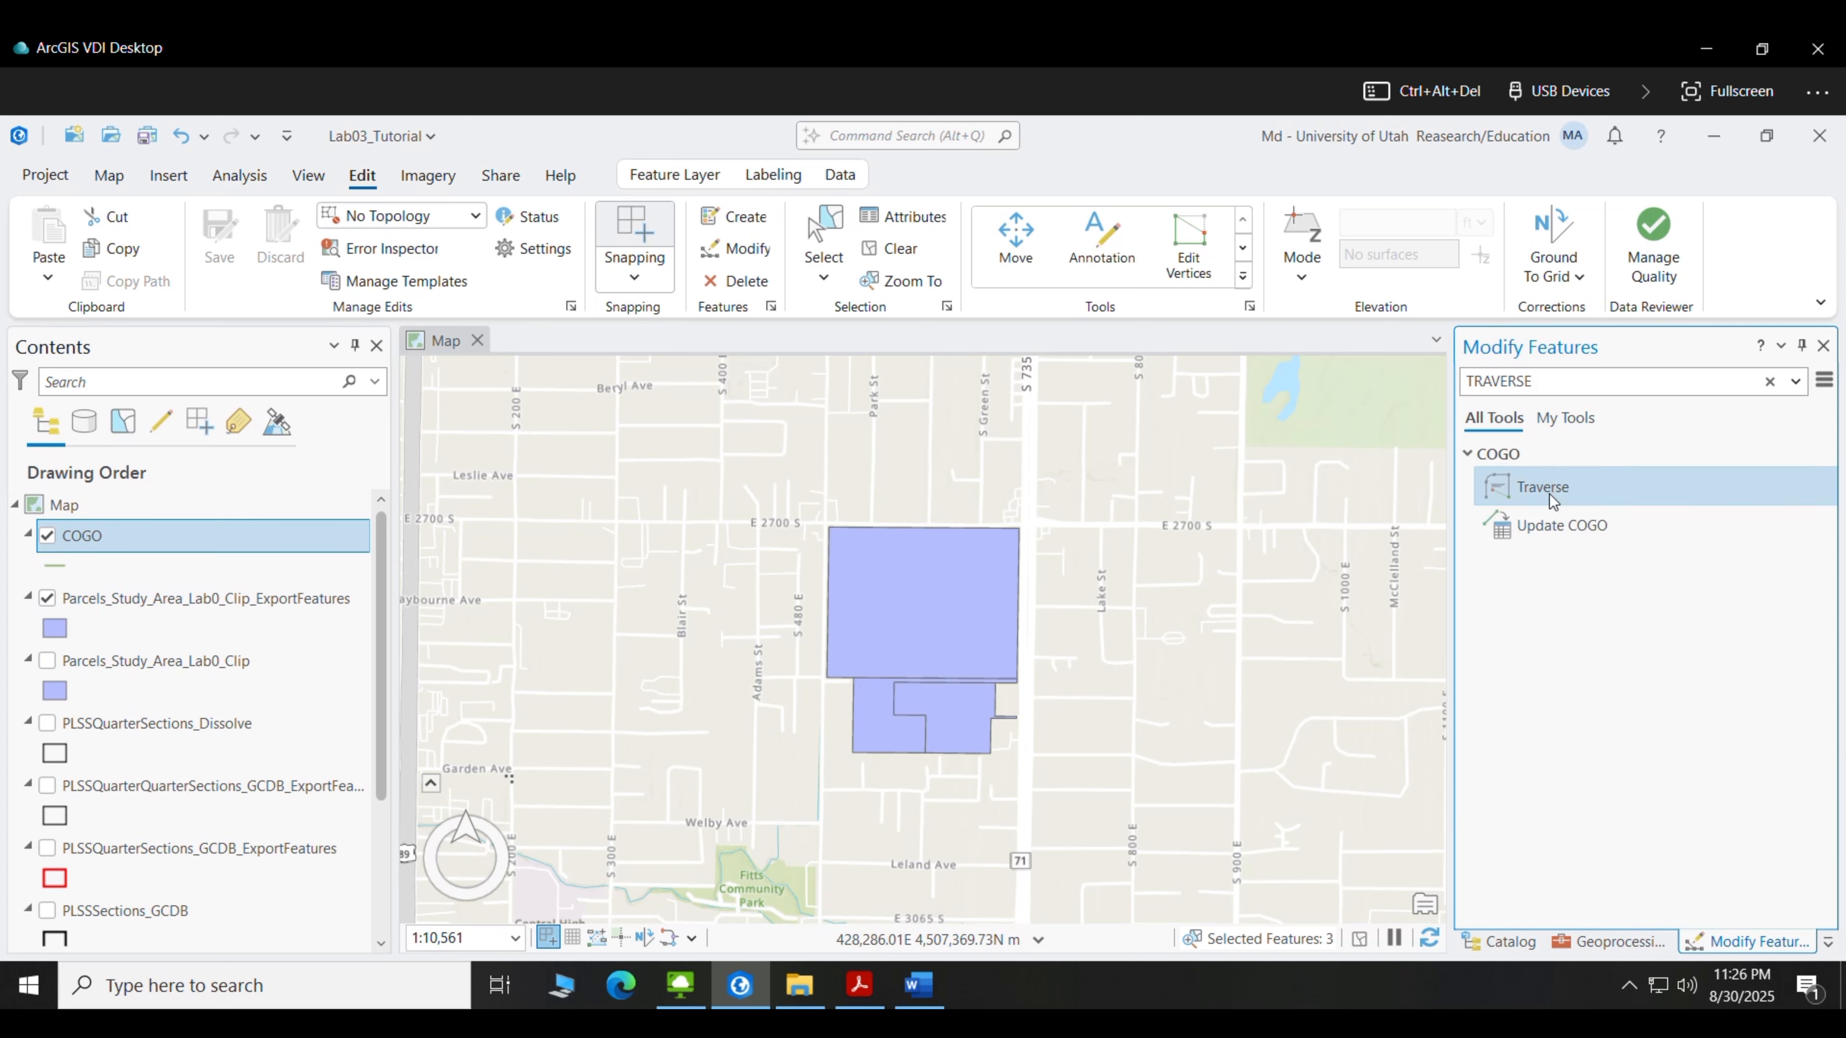
pyautogui.click(1606, 506)
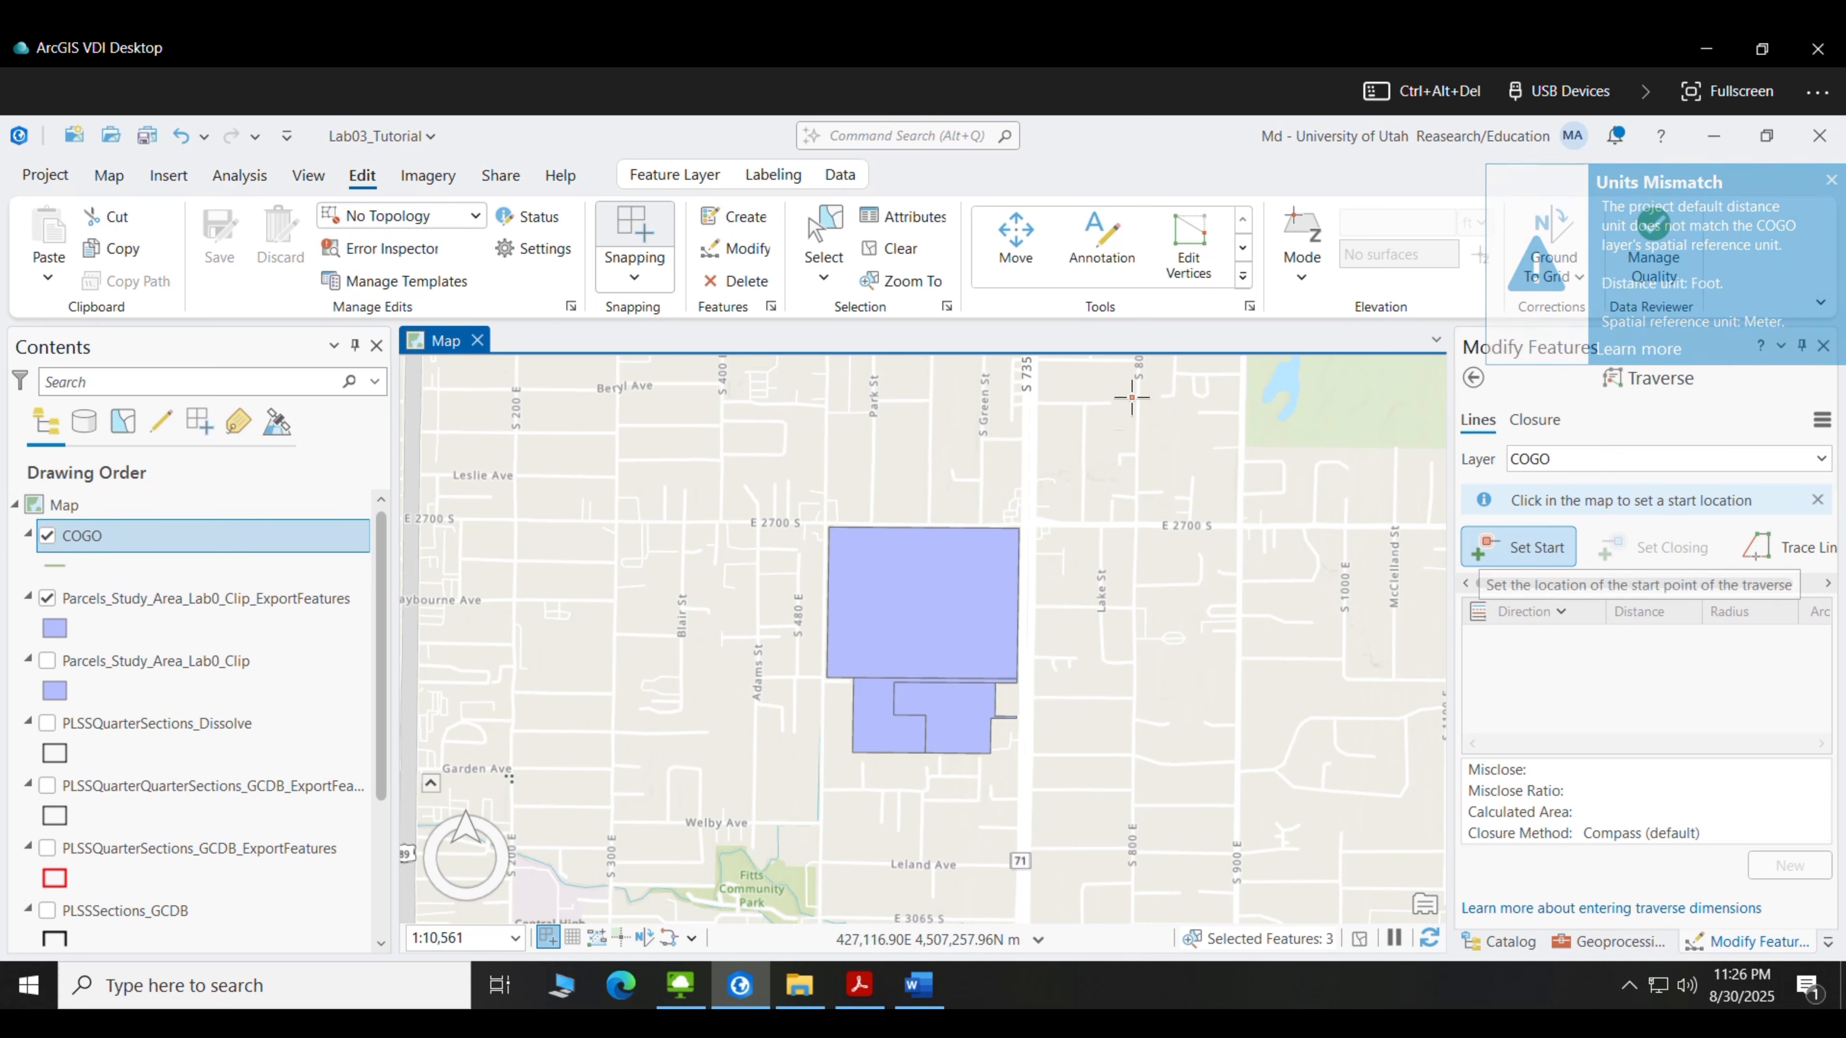
# Set the traverse start point at the northeast corner of the large square parcel and widen the Modify Features pane
pyautogui.click(1526, 543)
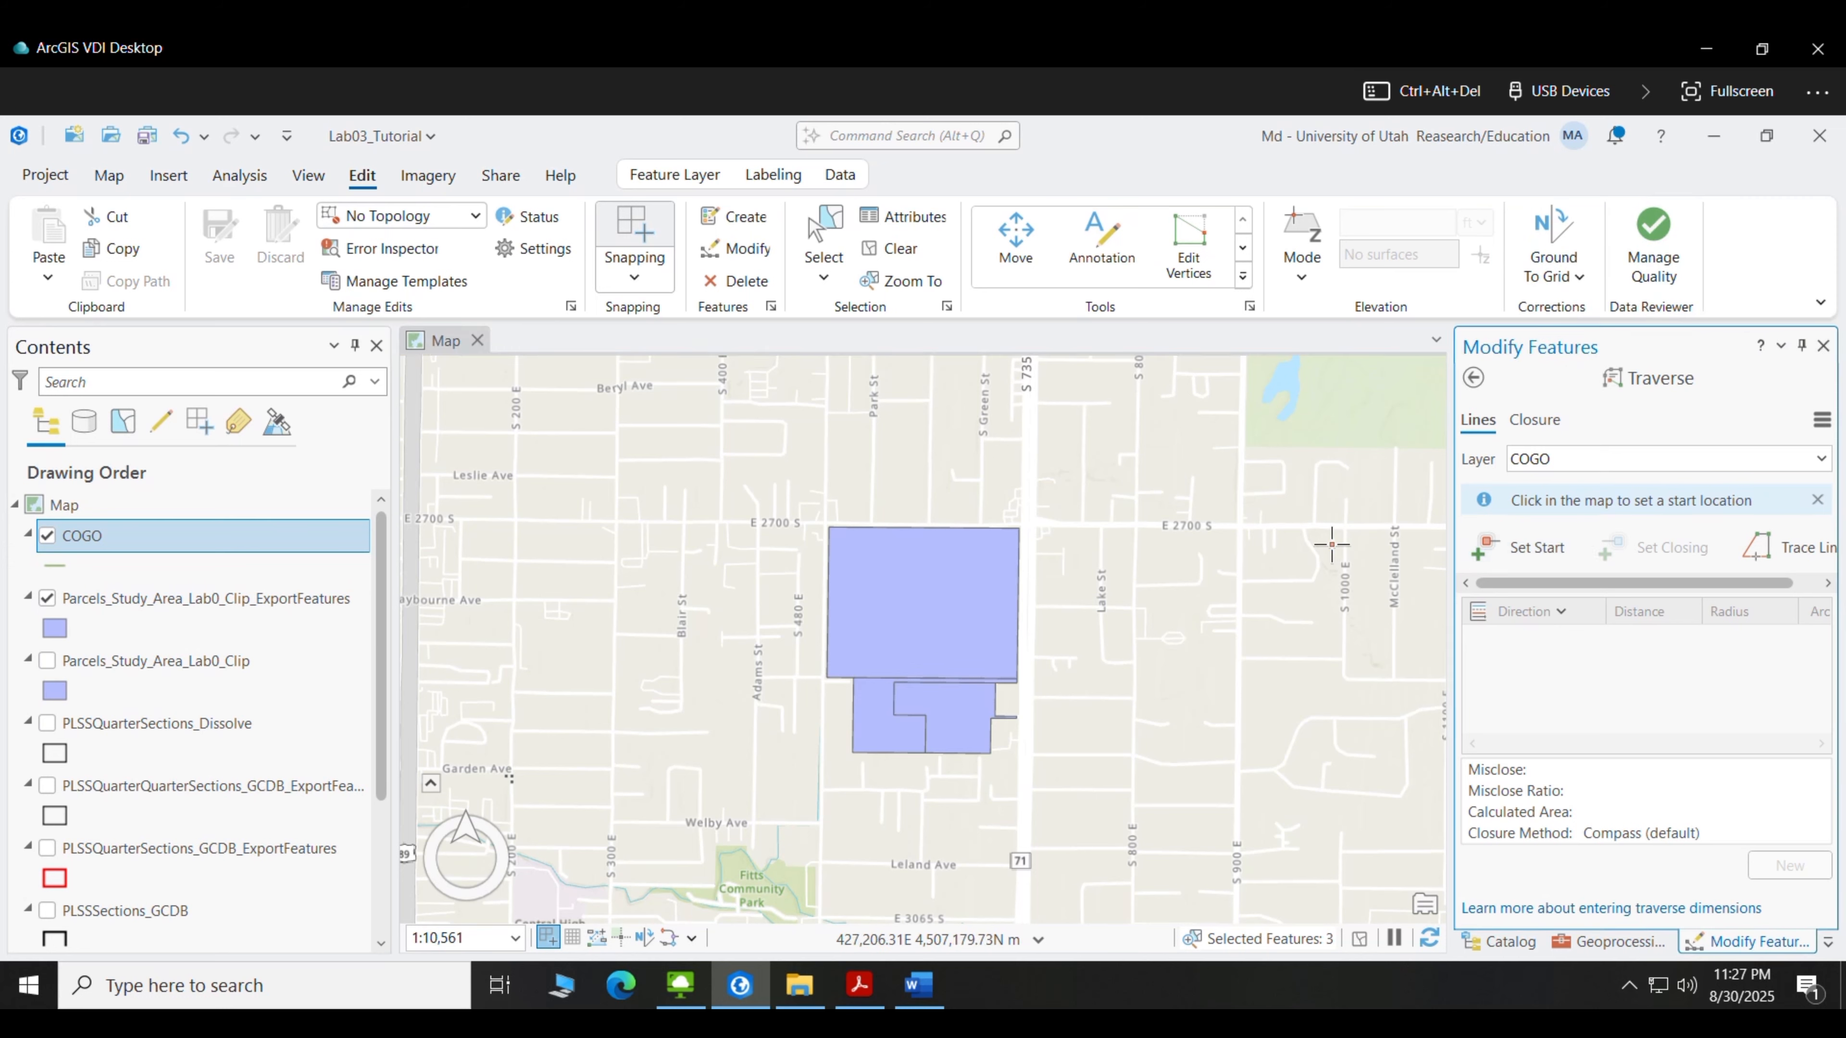
pyautogui.click(1019, 529)
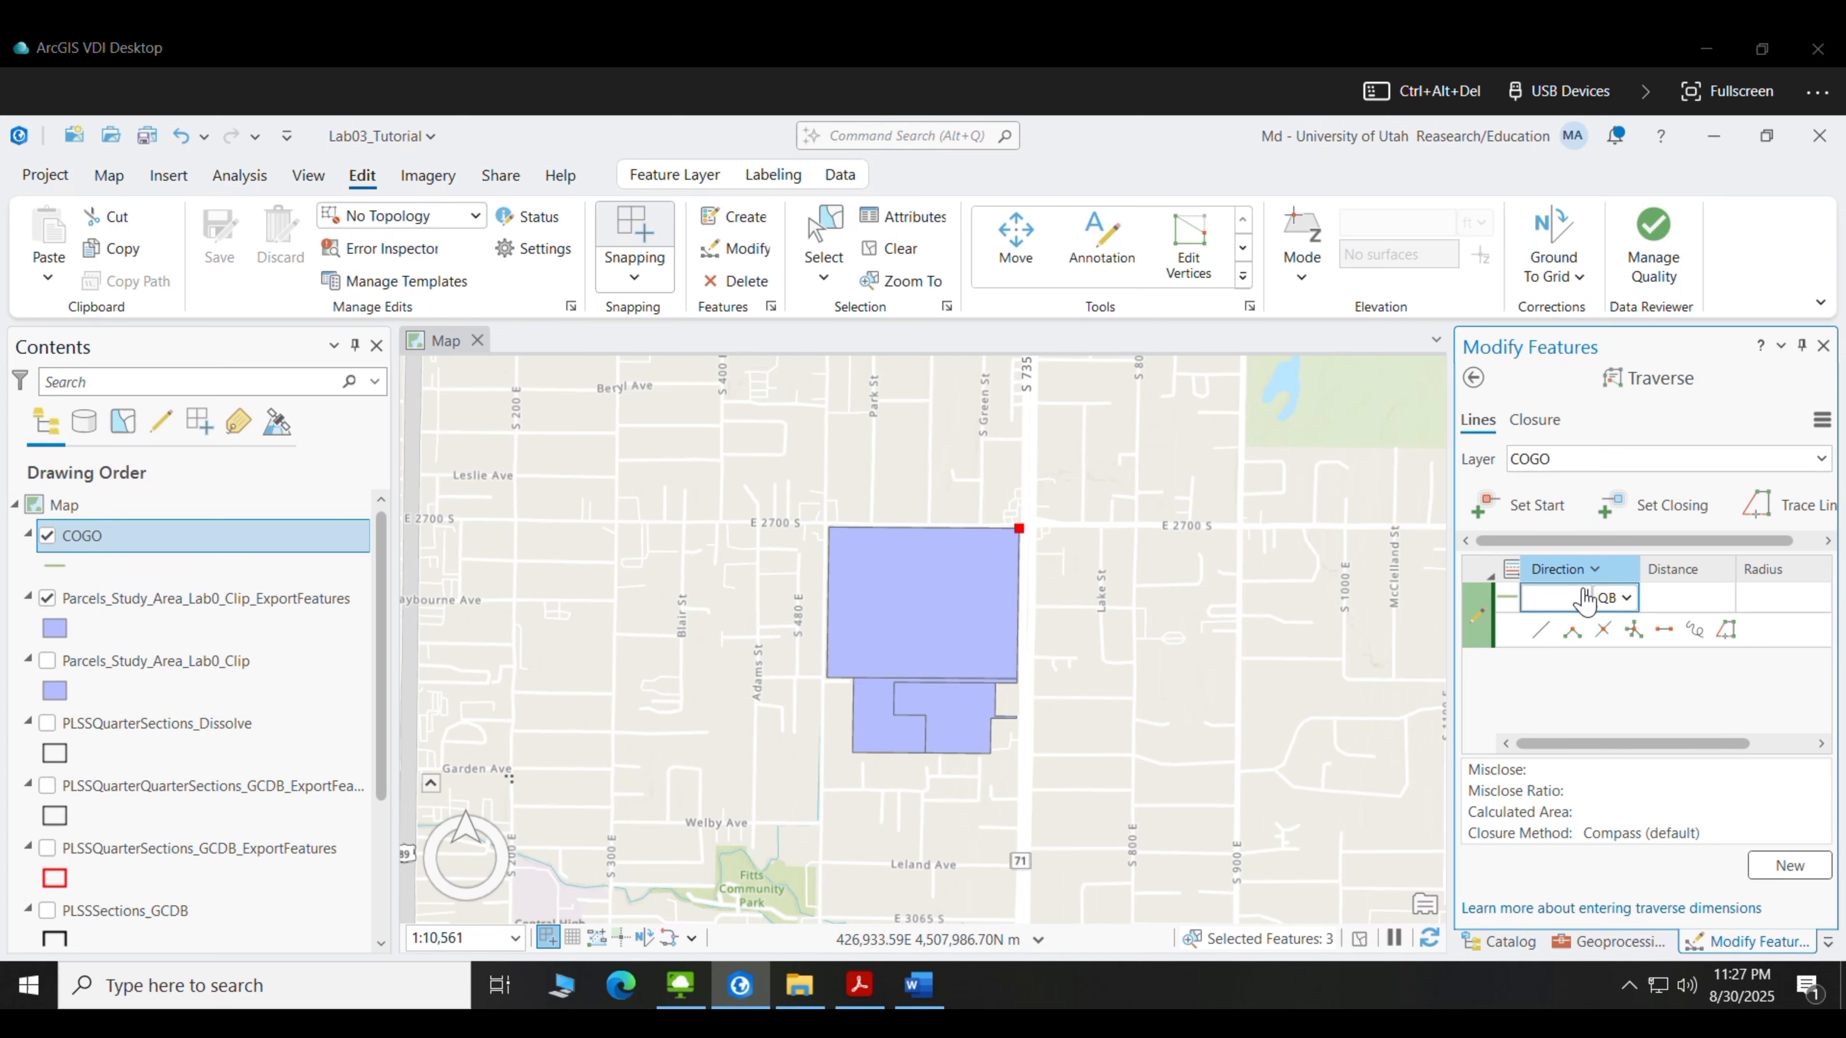
pyautogui.moveTo(1451, 481); pyautogui.dragTo(1417, 478)
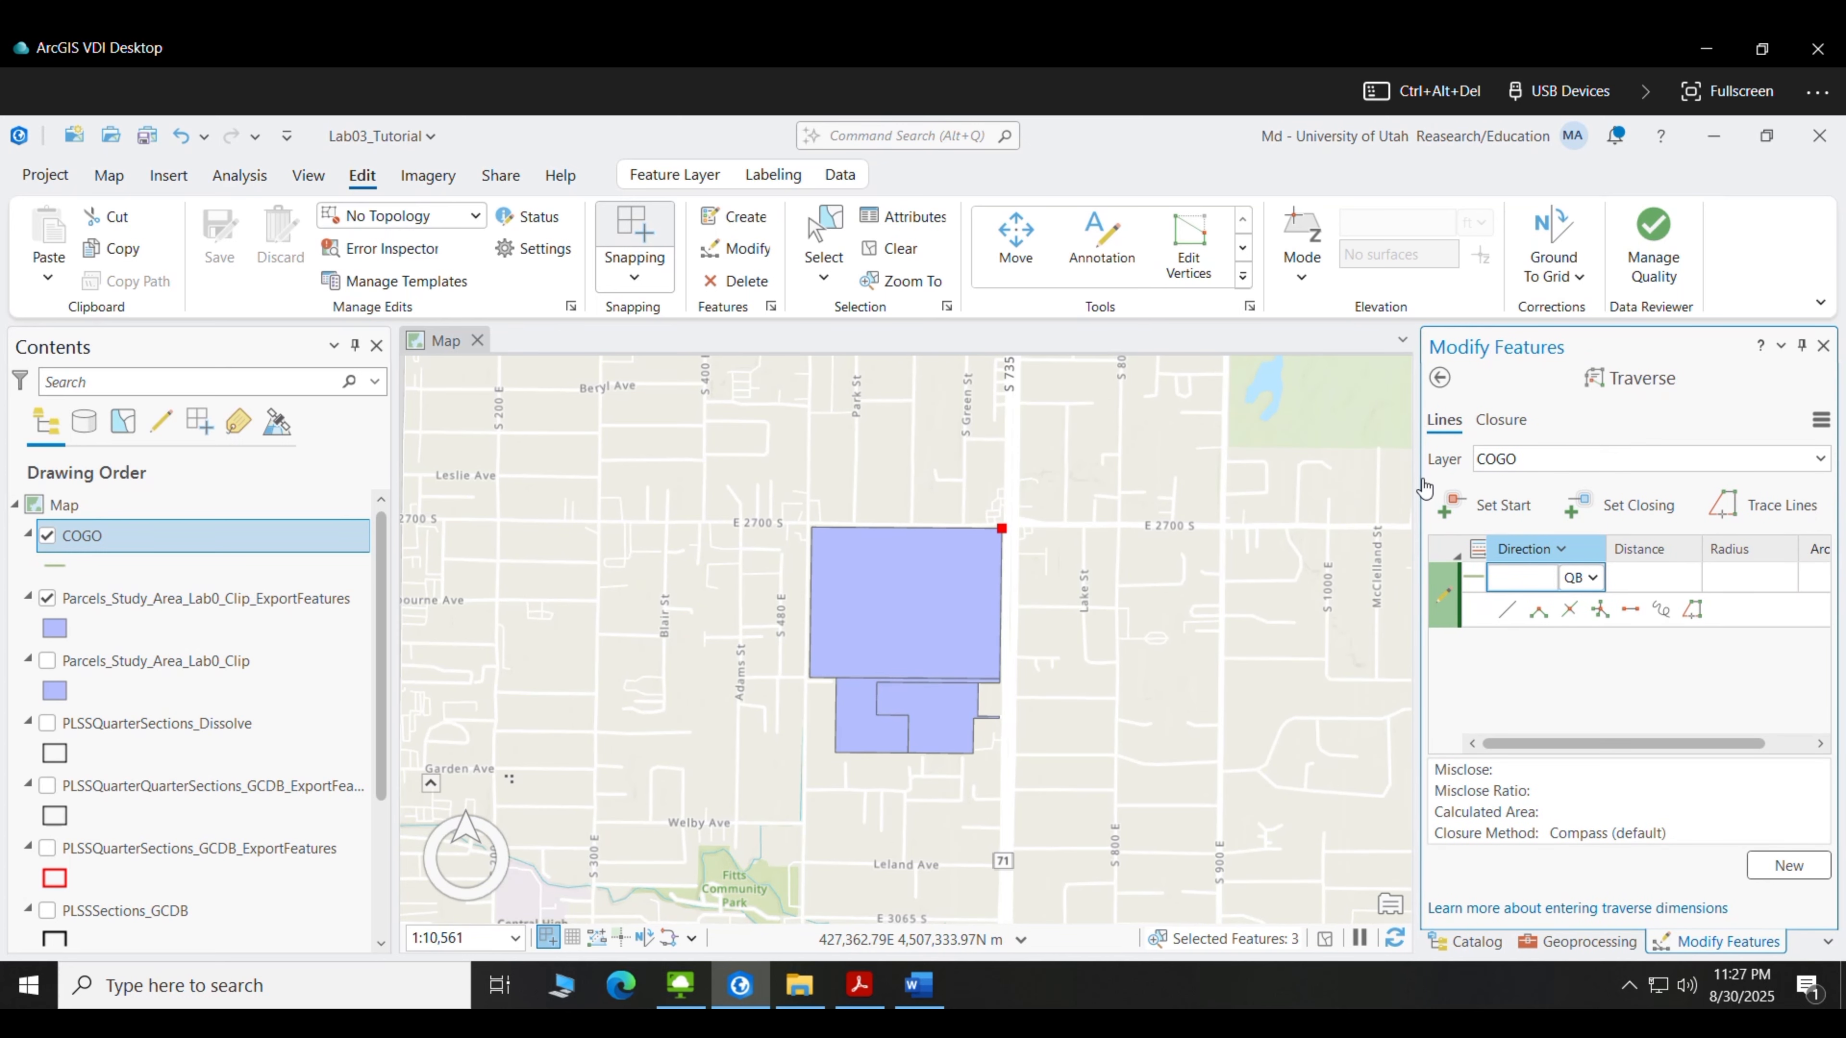
pyautogui.moveTo(1422, 497); pyautogui.dragTo(1364, 496)
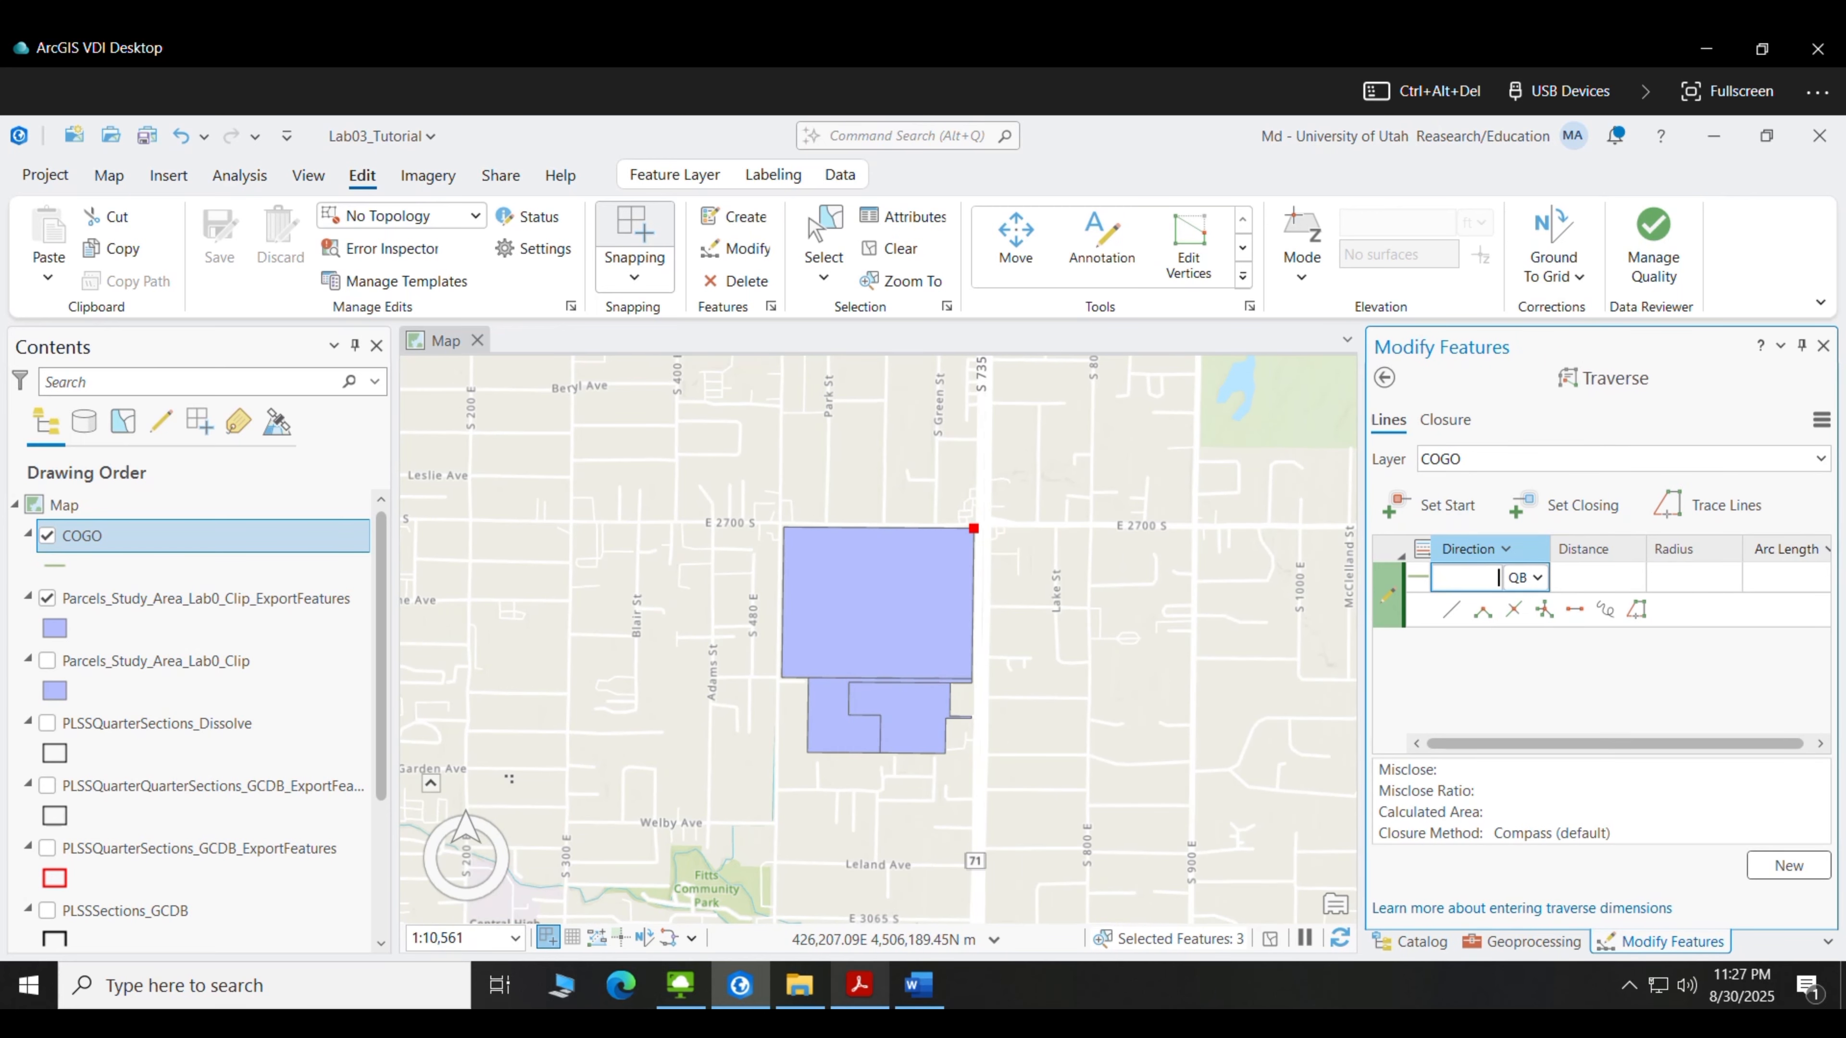
# Switch to the Lab 3 PDF in Acrobat, make the remote desktop full screen, and review the traverse directions for Parcels 1 to 4
pyautogui.moveTo(859, 985)
pyautogui.click(870, 887)
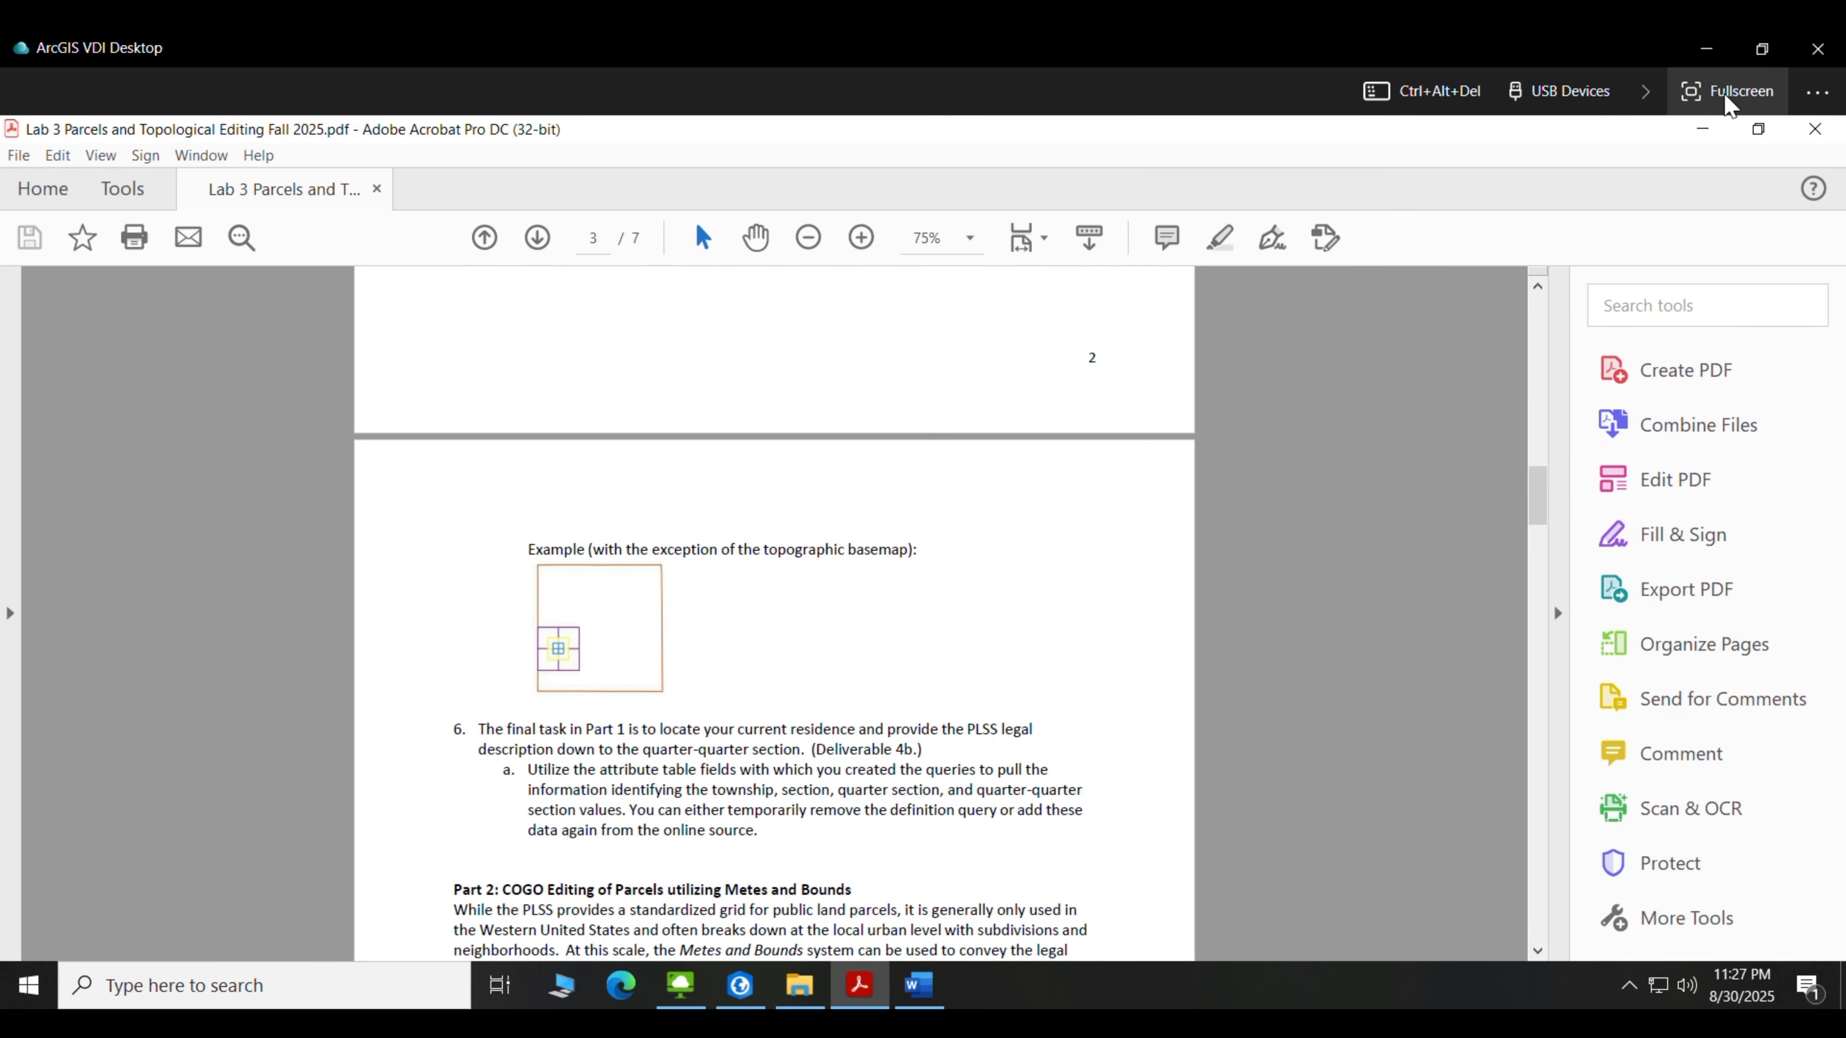
pyautogui.click(1730, 91)
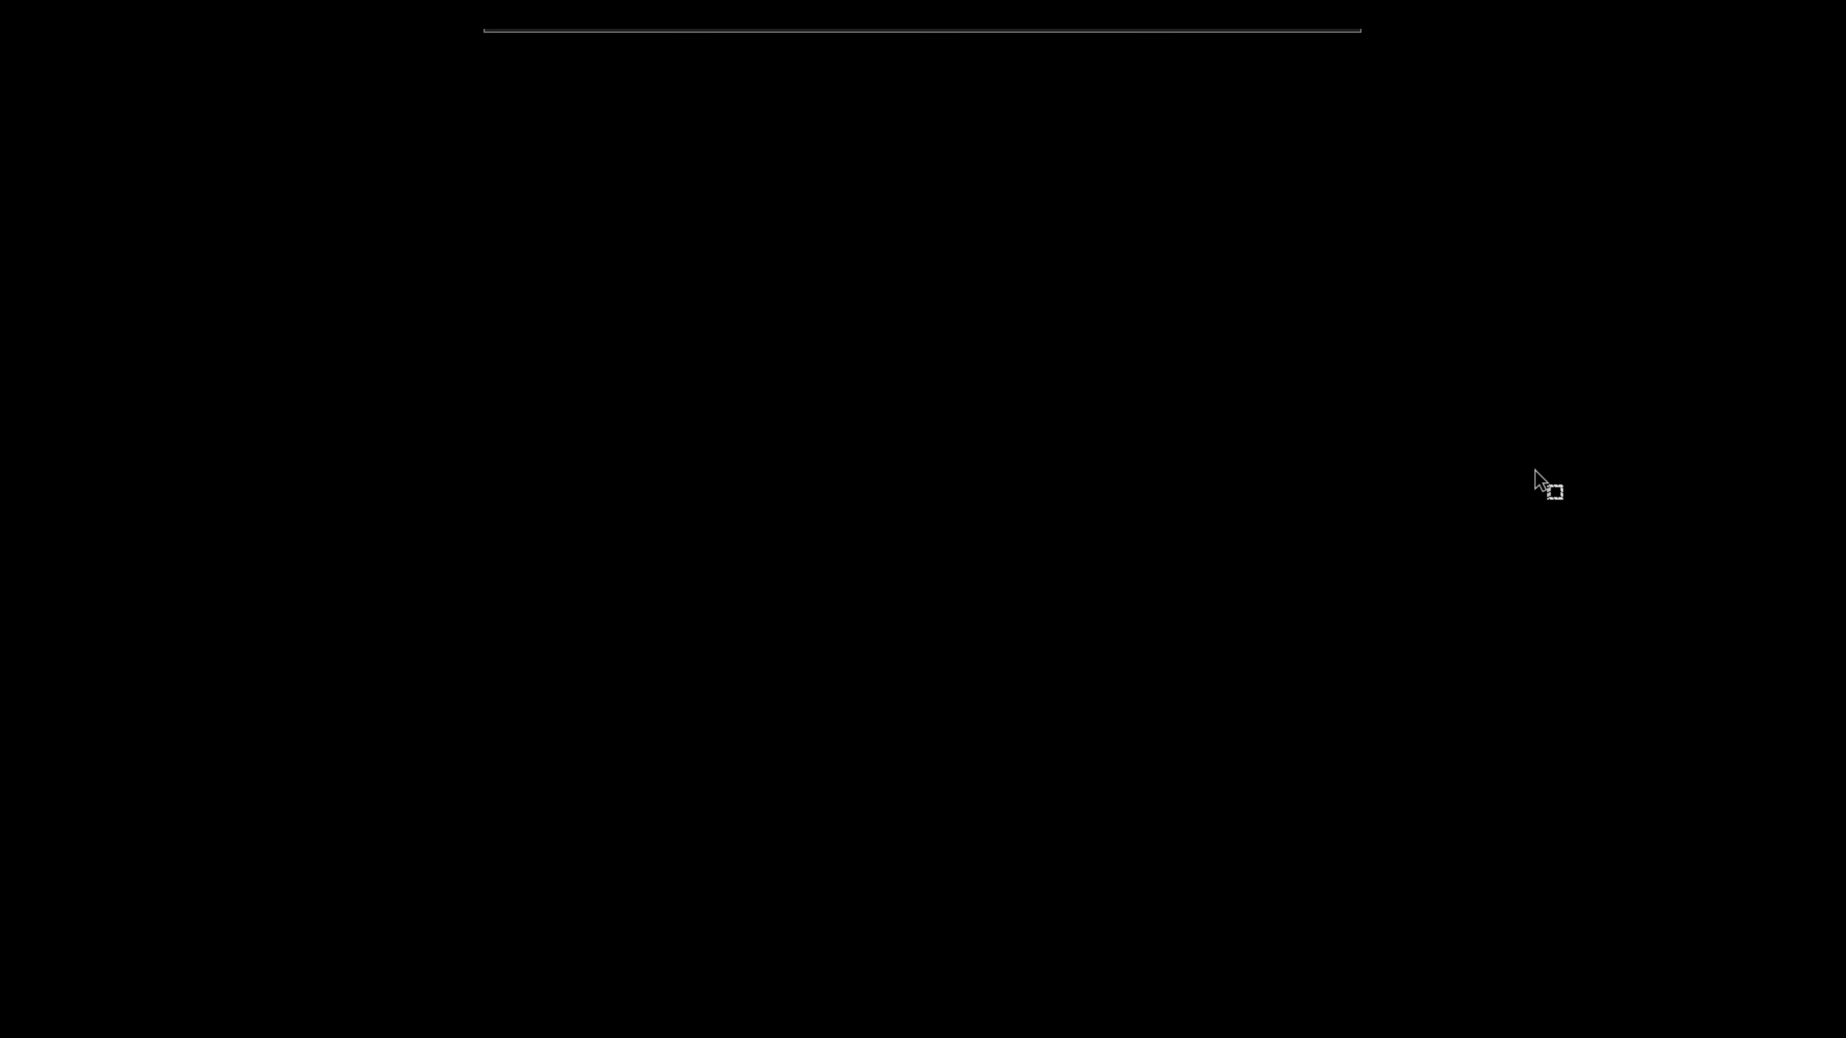
pyautogui.moveTo(1534, 471); pyautogui.dragTo(1479, 722)
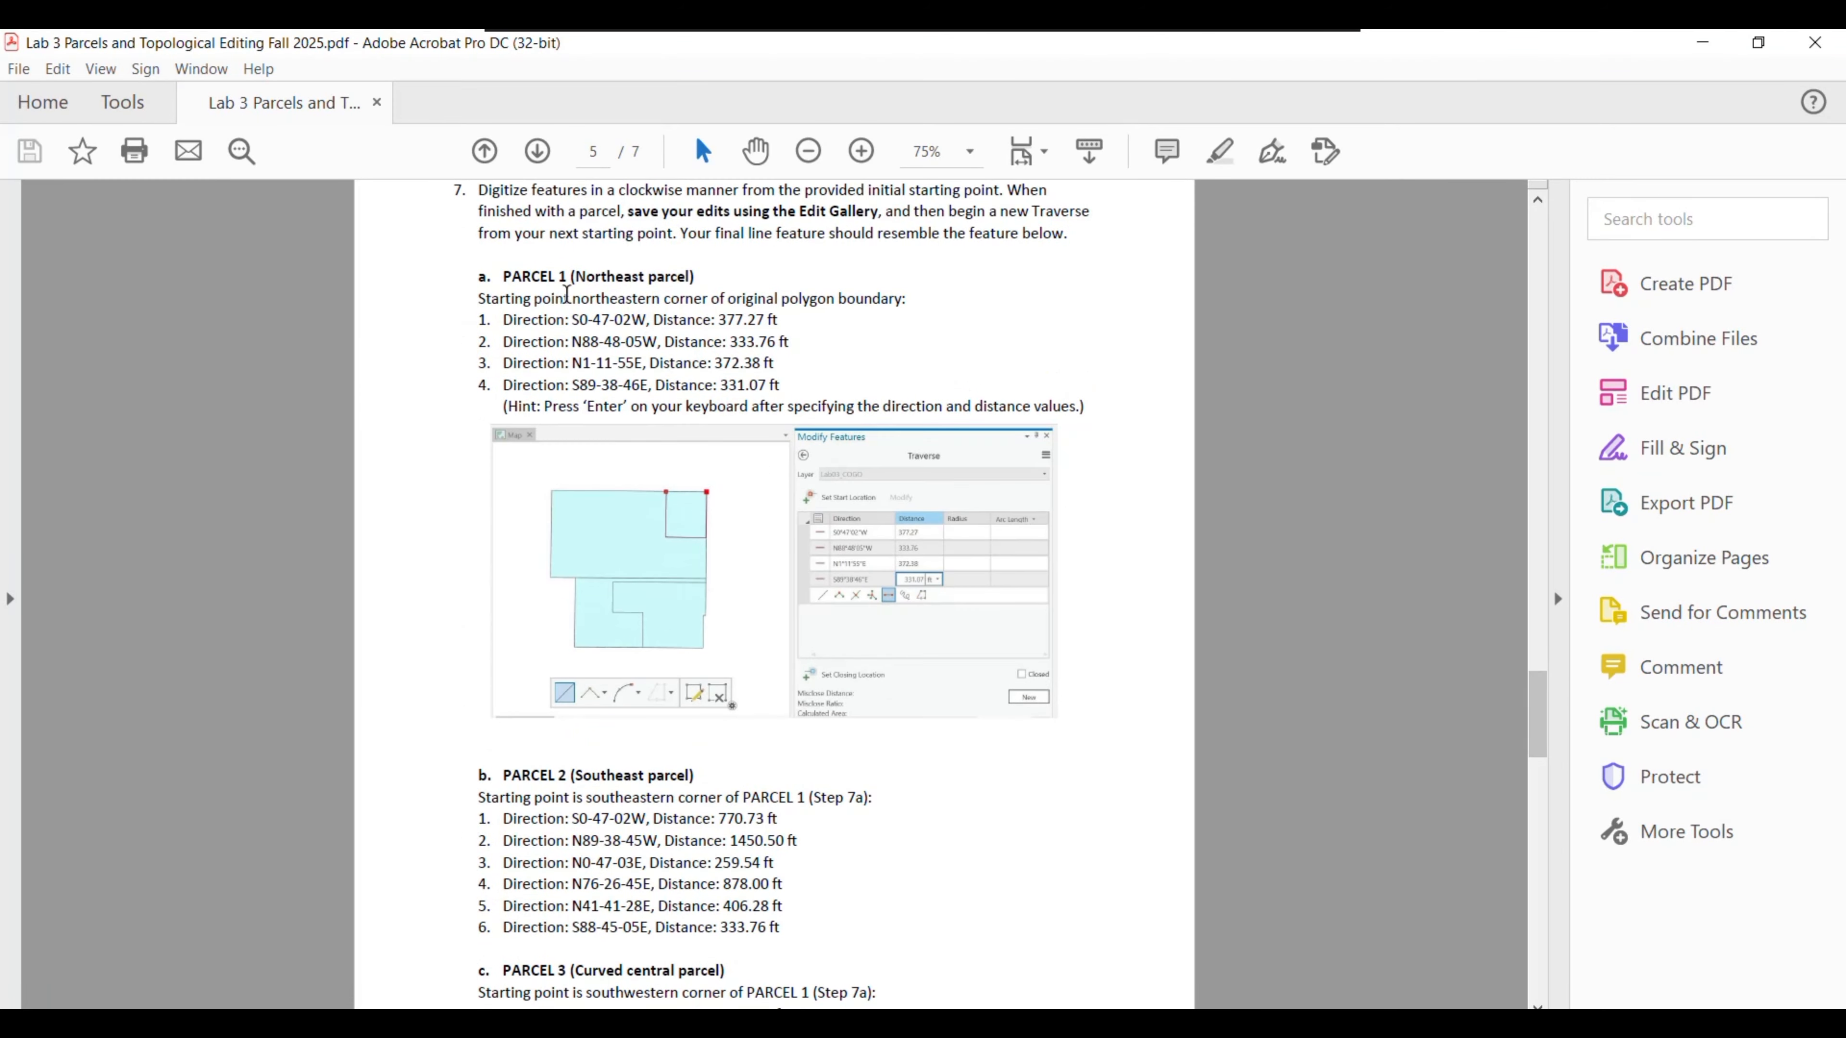
pyautogui.moveTo(503, 277); pyautogui.dragTo(704, 277)
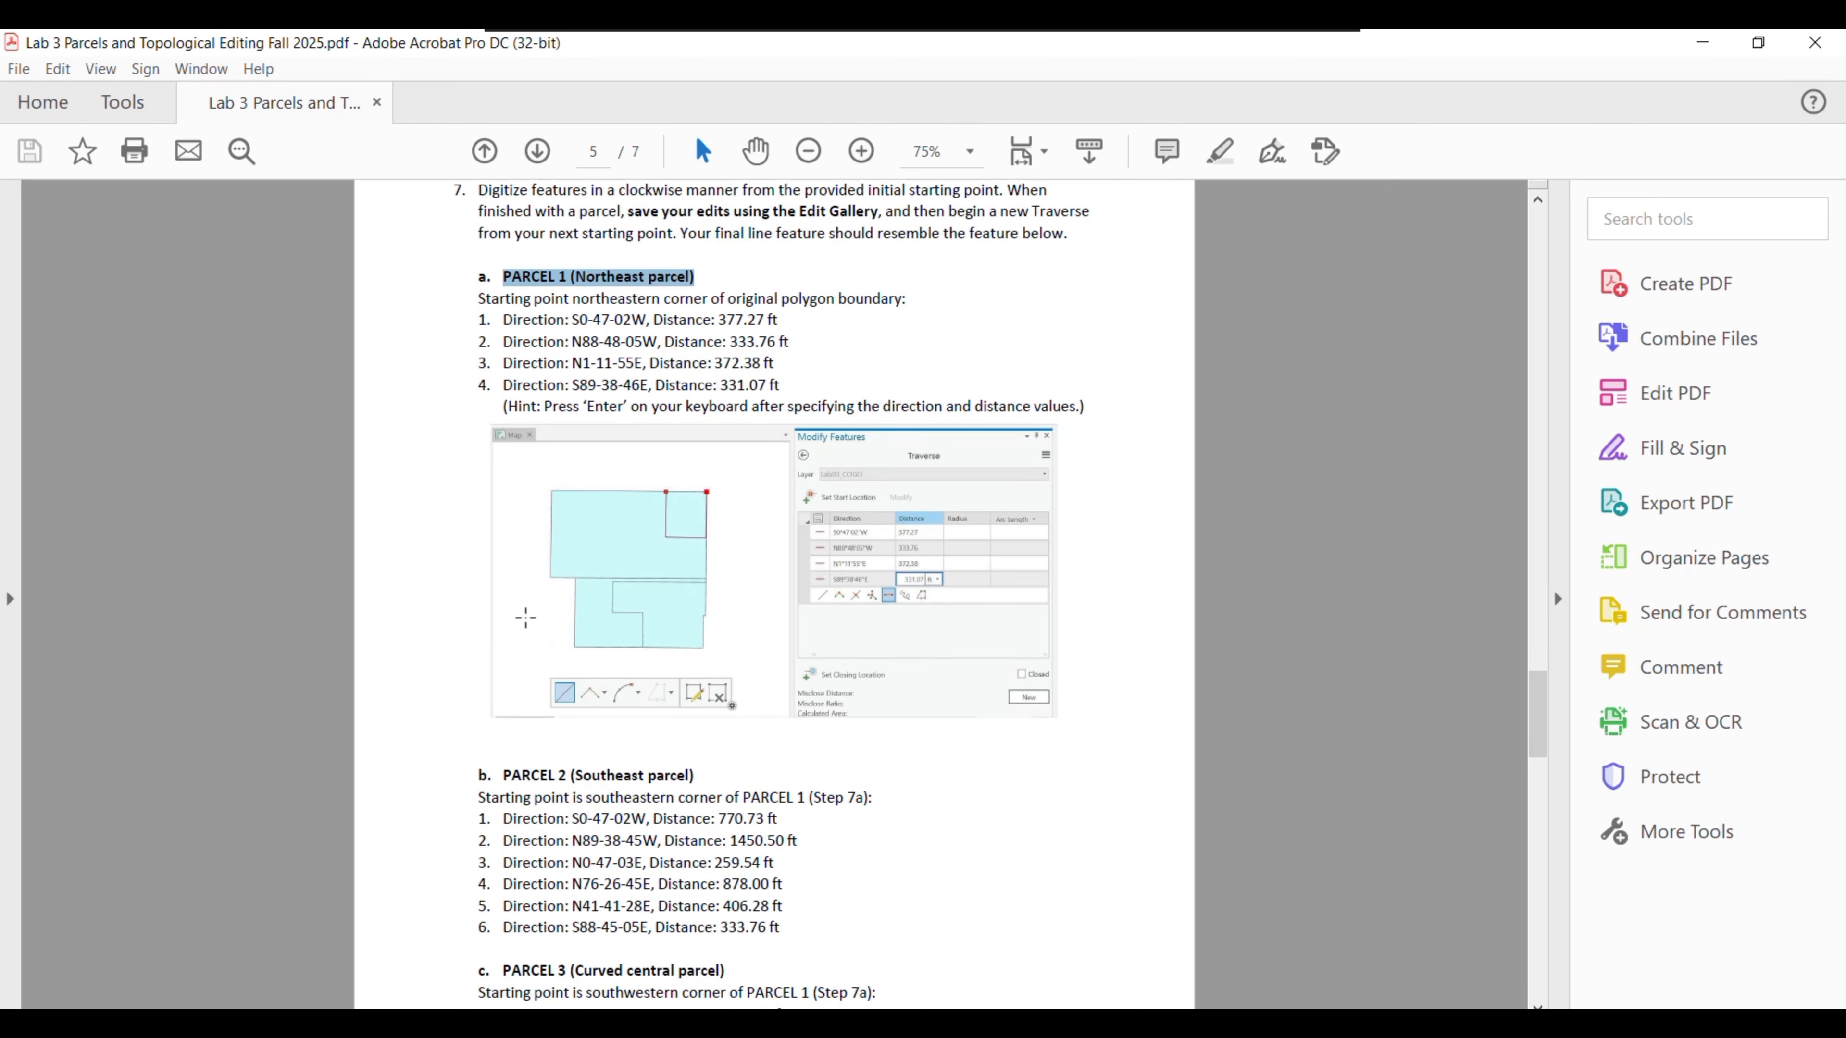
pyautogui.click(539, 789)
pyautogui.moveTo(503, 776); pyautogui.dragTo(719, 798)
pyautogui.moveTo(504, 971); pyautogui.dragTo(763, 963)
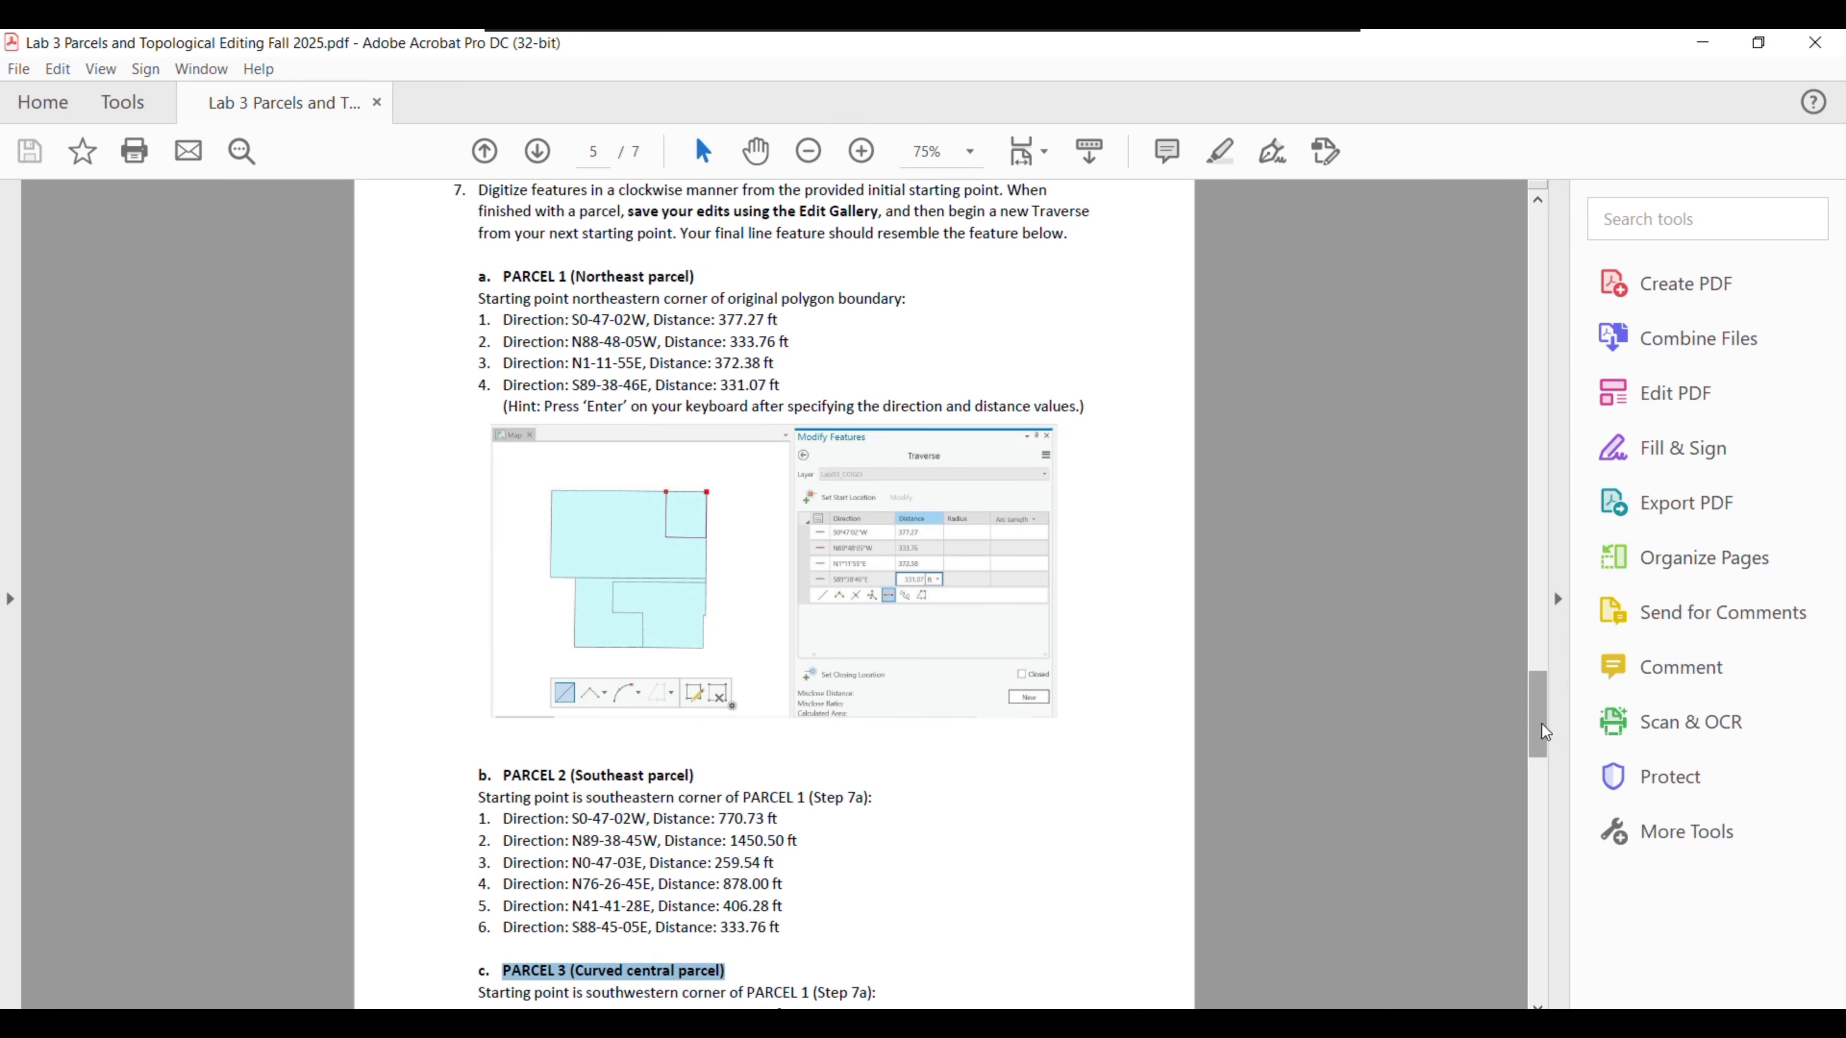
pyautogui.moveTo(1536, 731); pyautogui.dragTo(857, 729)
pyautogui.moveTo(503, 754); pyautogui.dragTo(695, 755)
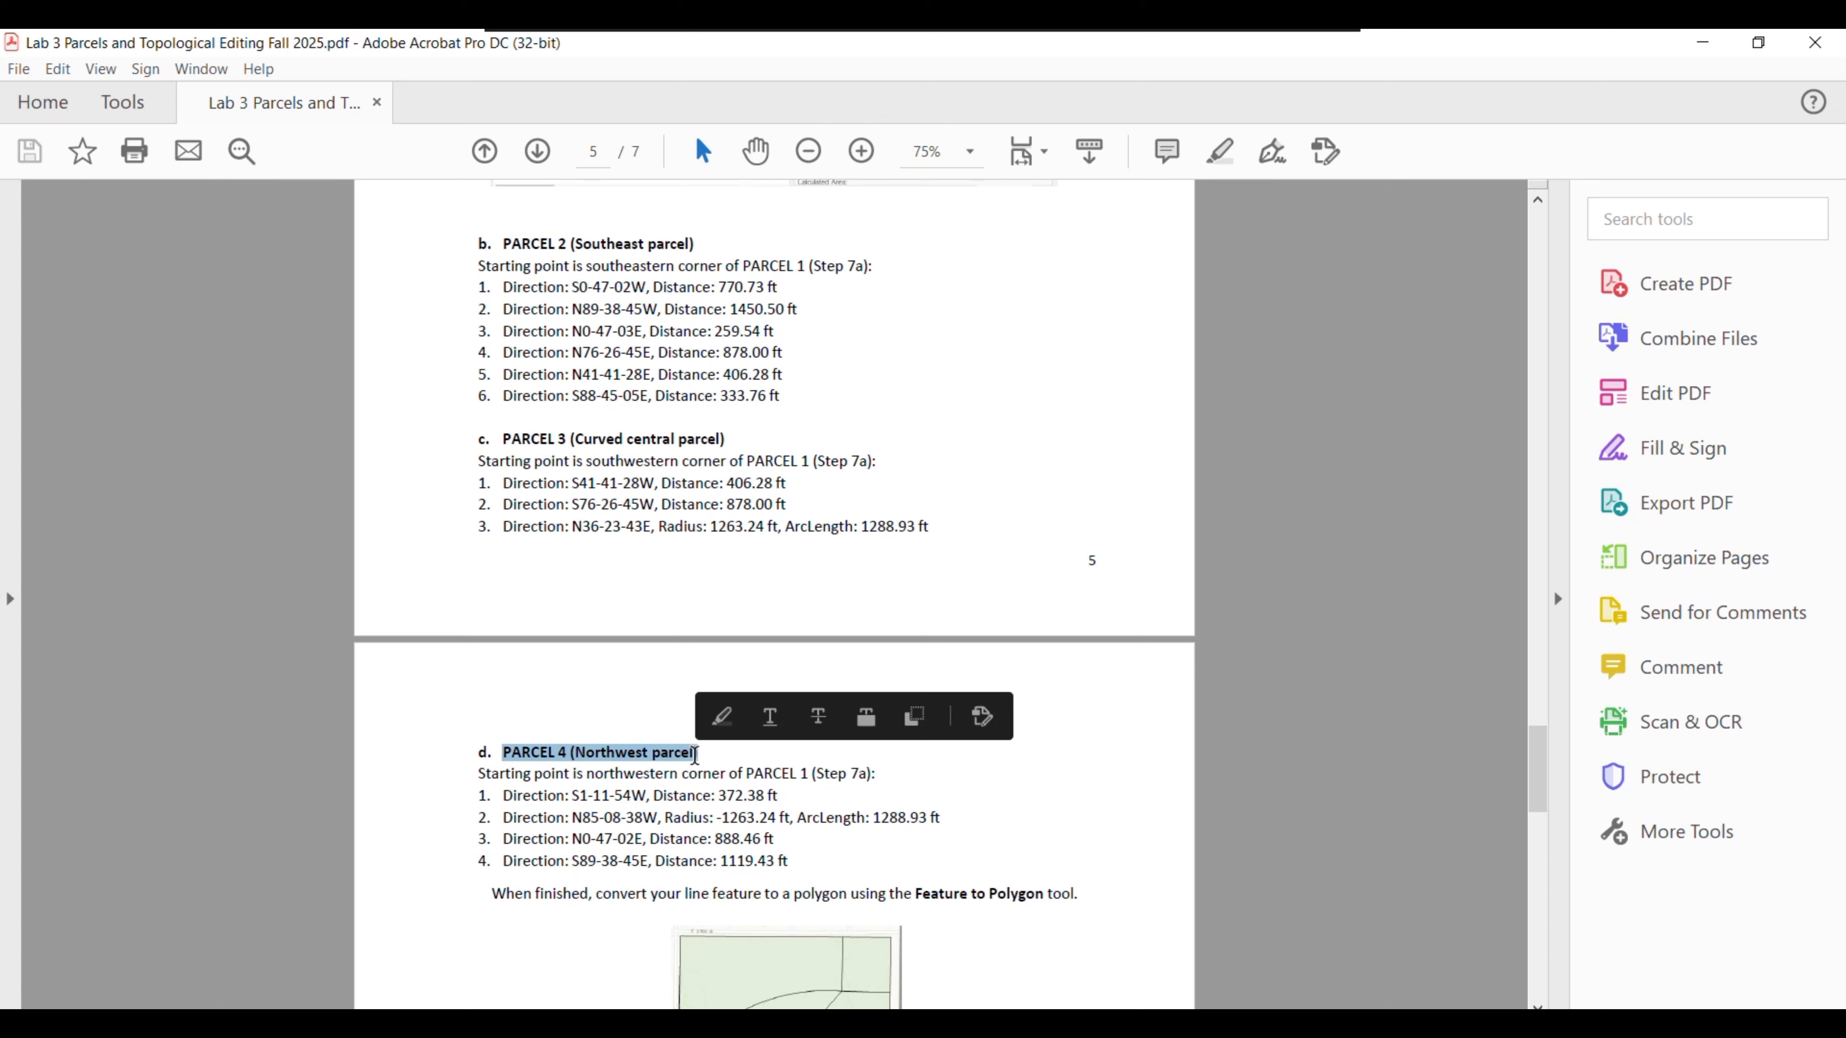
pyautogui.click(1703, 44)
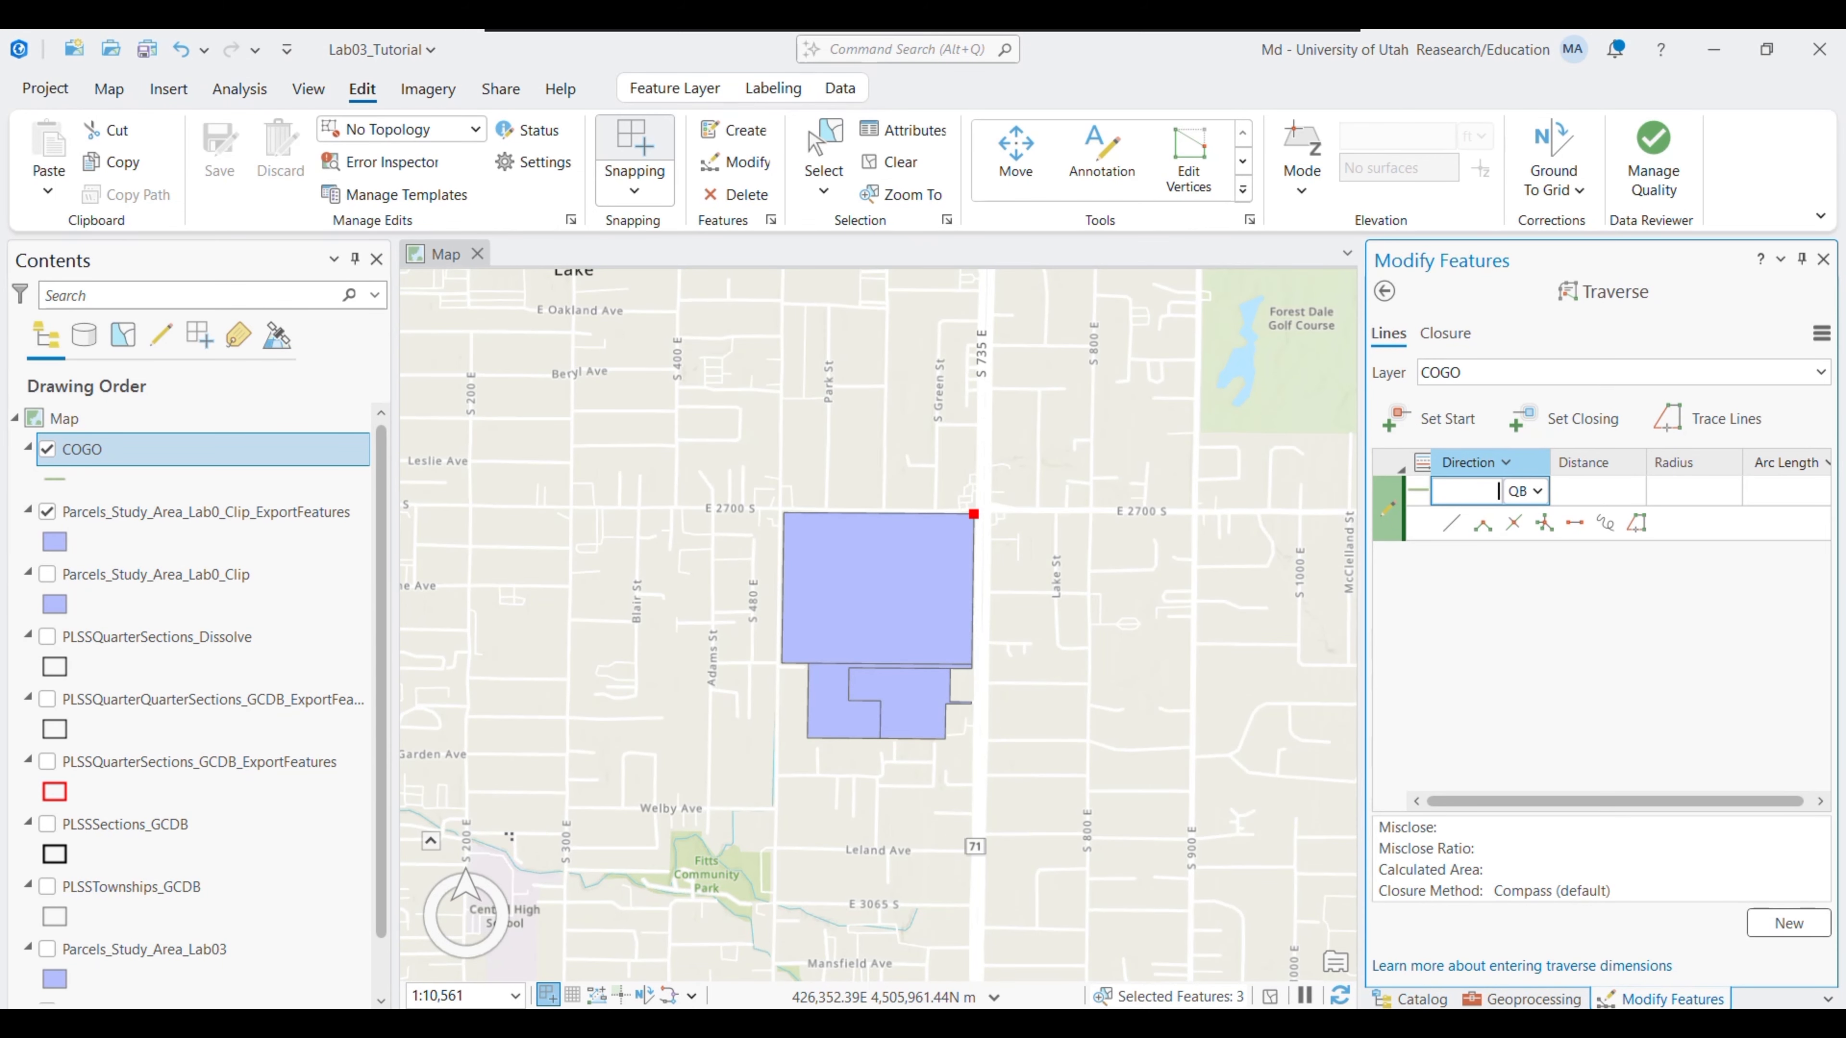
# Copy Parcel 1's first direction, S0-47-02W, from the lab PDF and enter it as the first traverse line's direction in ArcGIS Pro
pyautogui.hotkey('alt', 'Tab')
pyautogui.hotkey('alt', 'Tab')
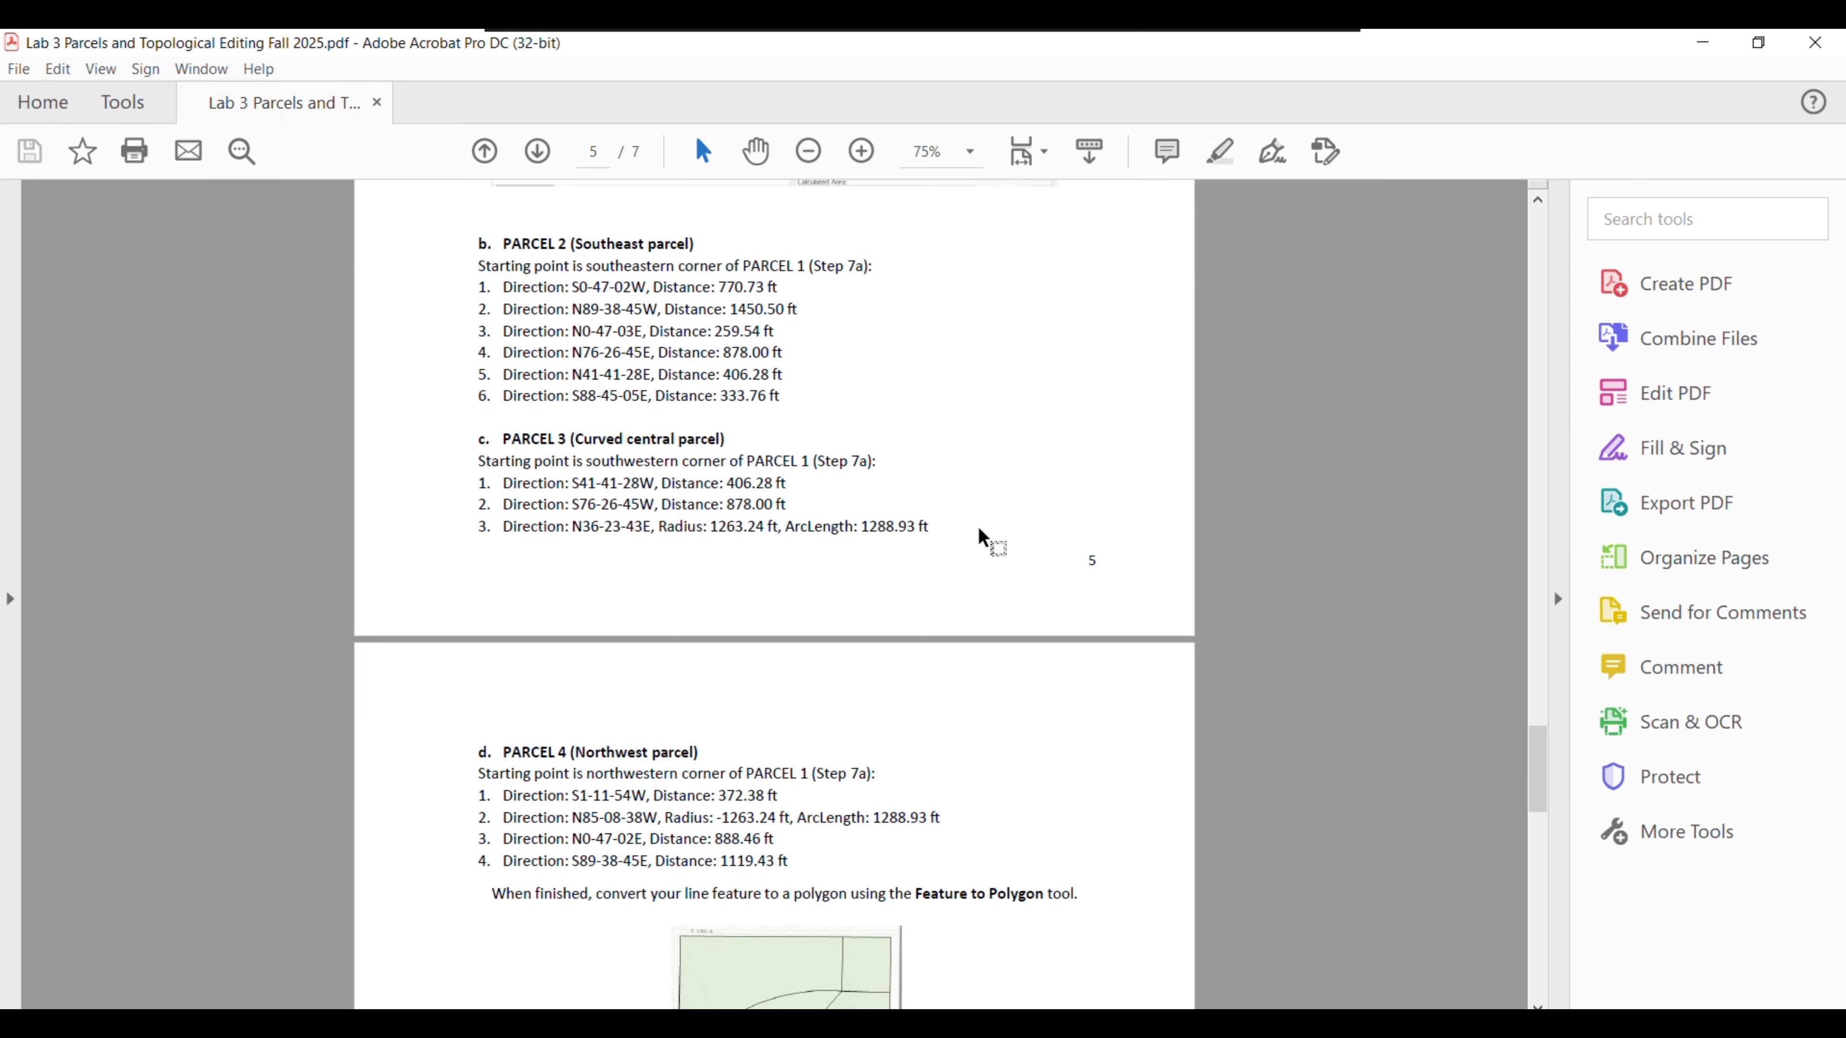
pyautogui.scroll(10, 669, 352)
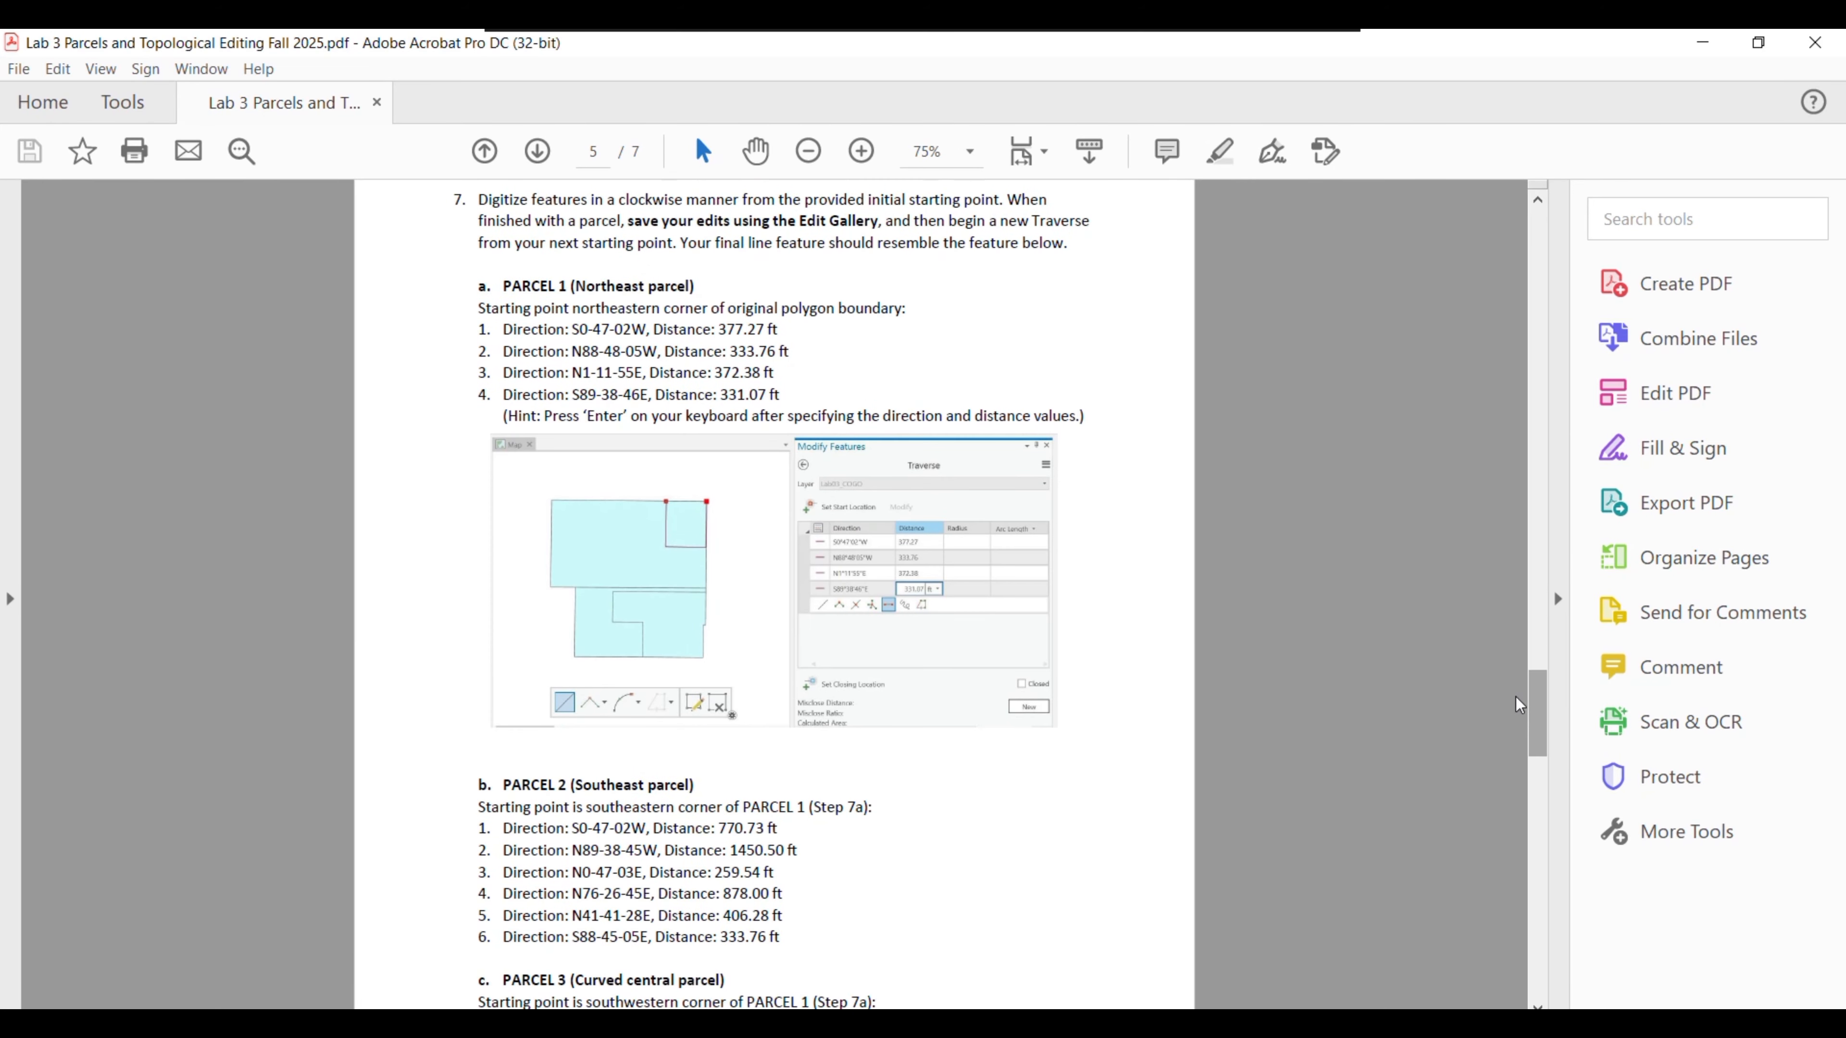
pyautogui.moveTo(572, 329); pyautogui.dragTo(645, 330)
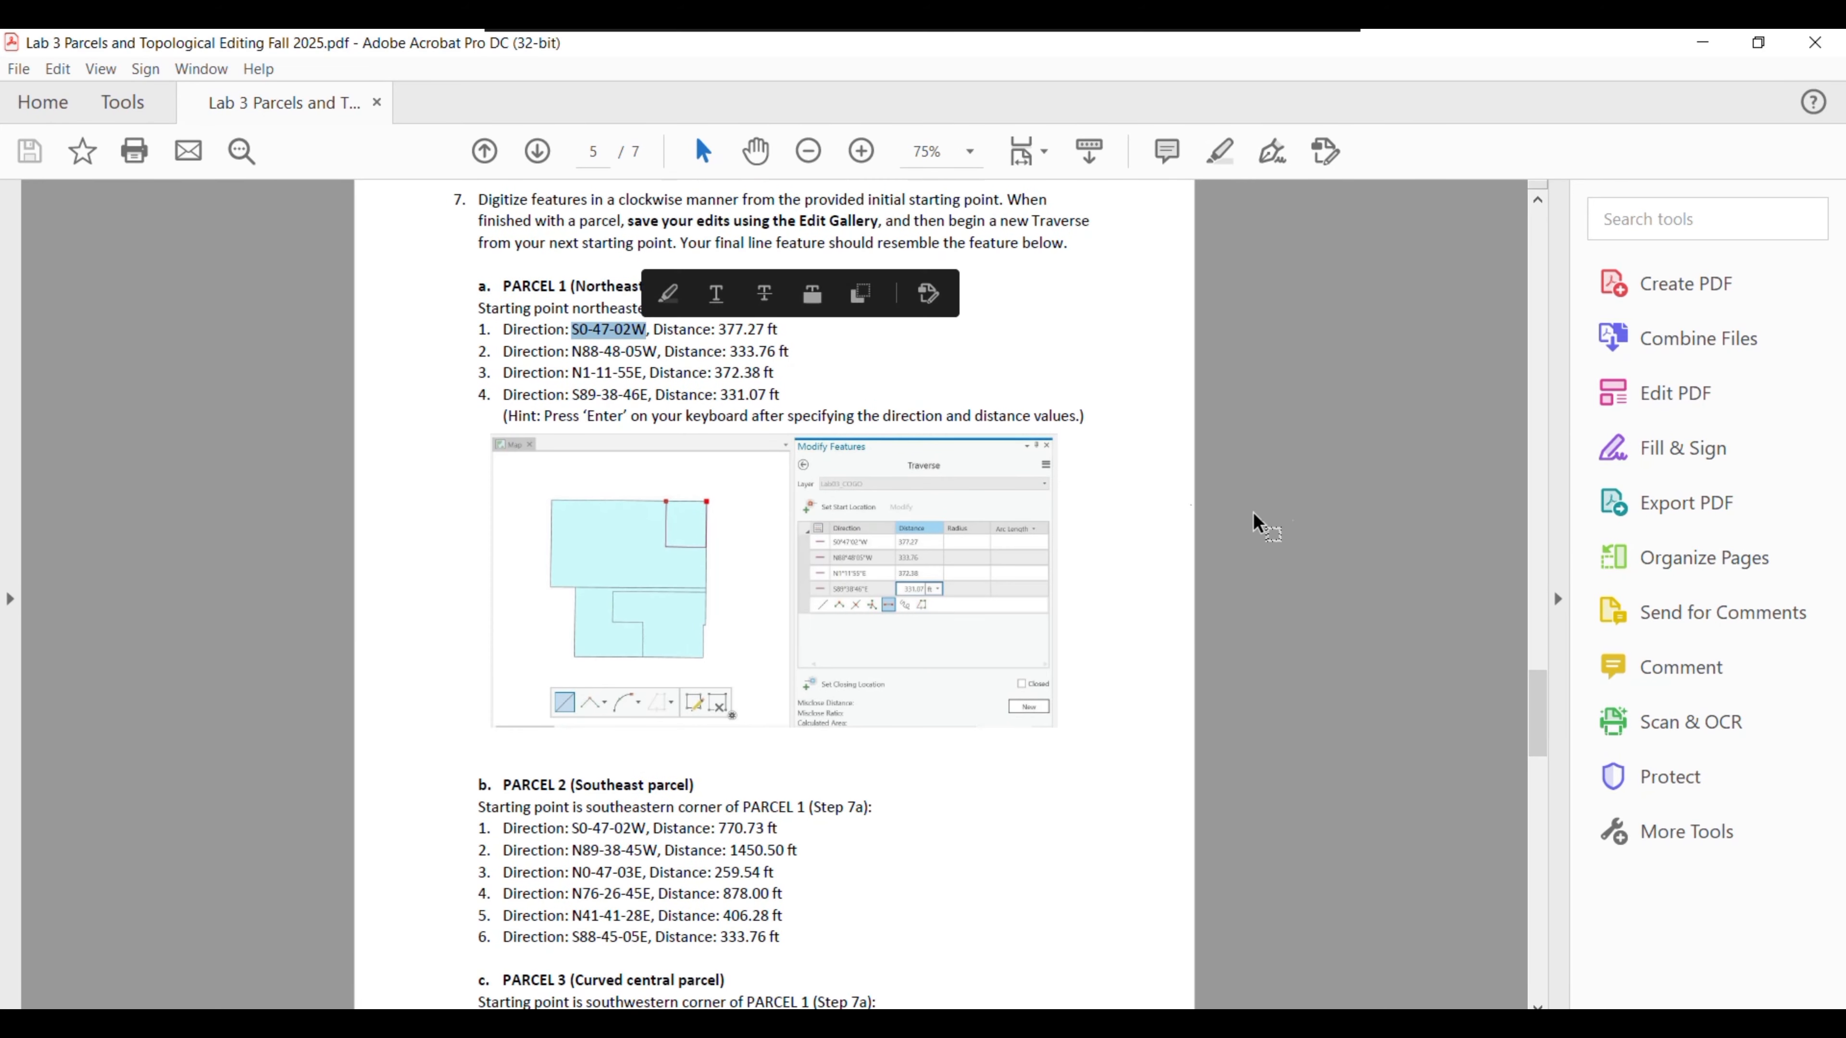
pyautogui.hotkey('alt', 'Tab')
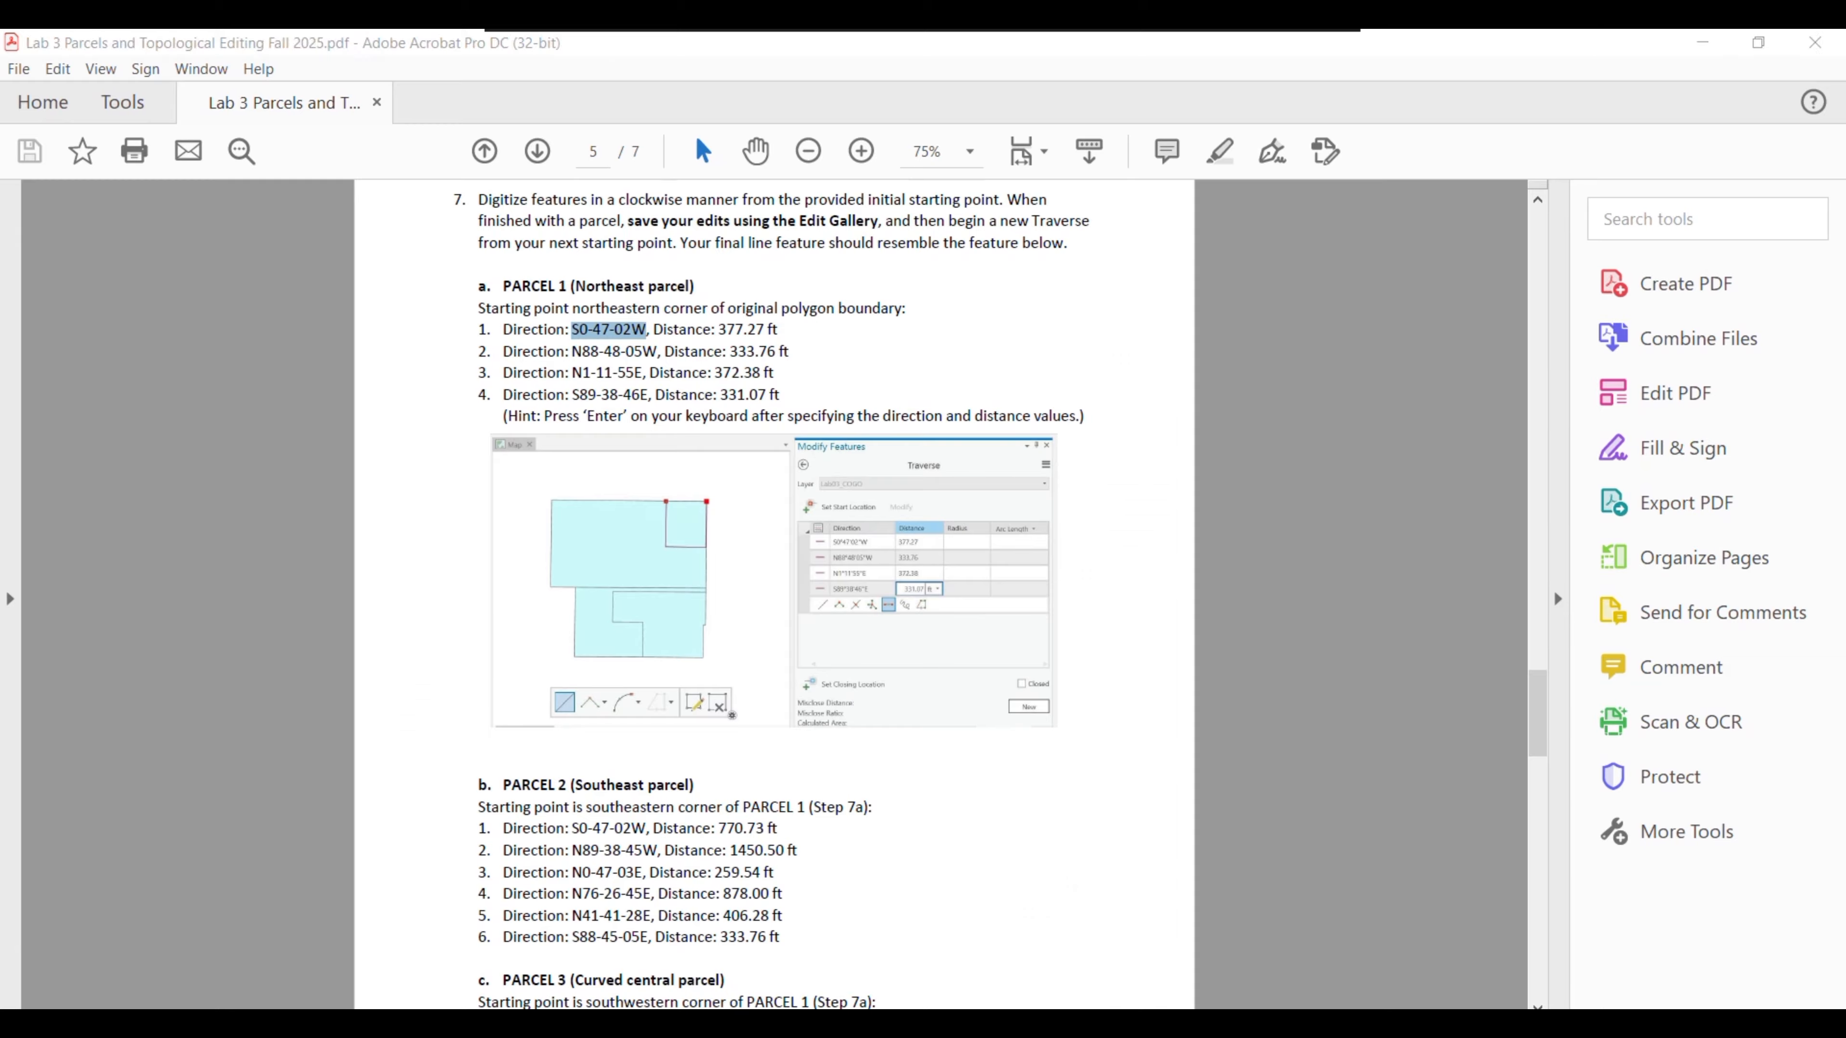
pyautogui.press('Tab')
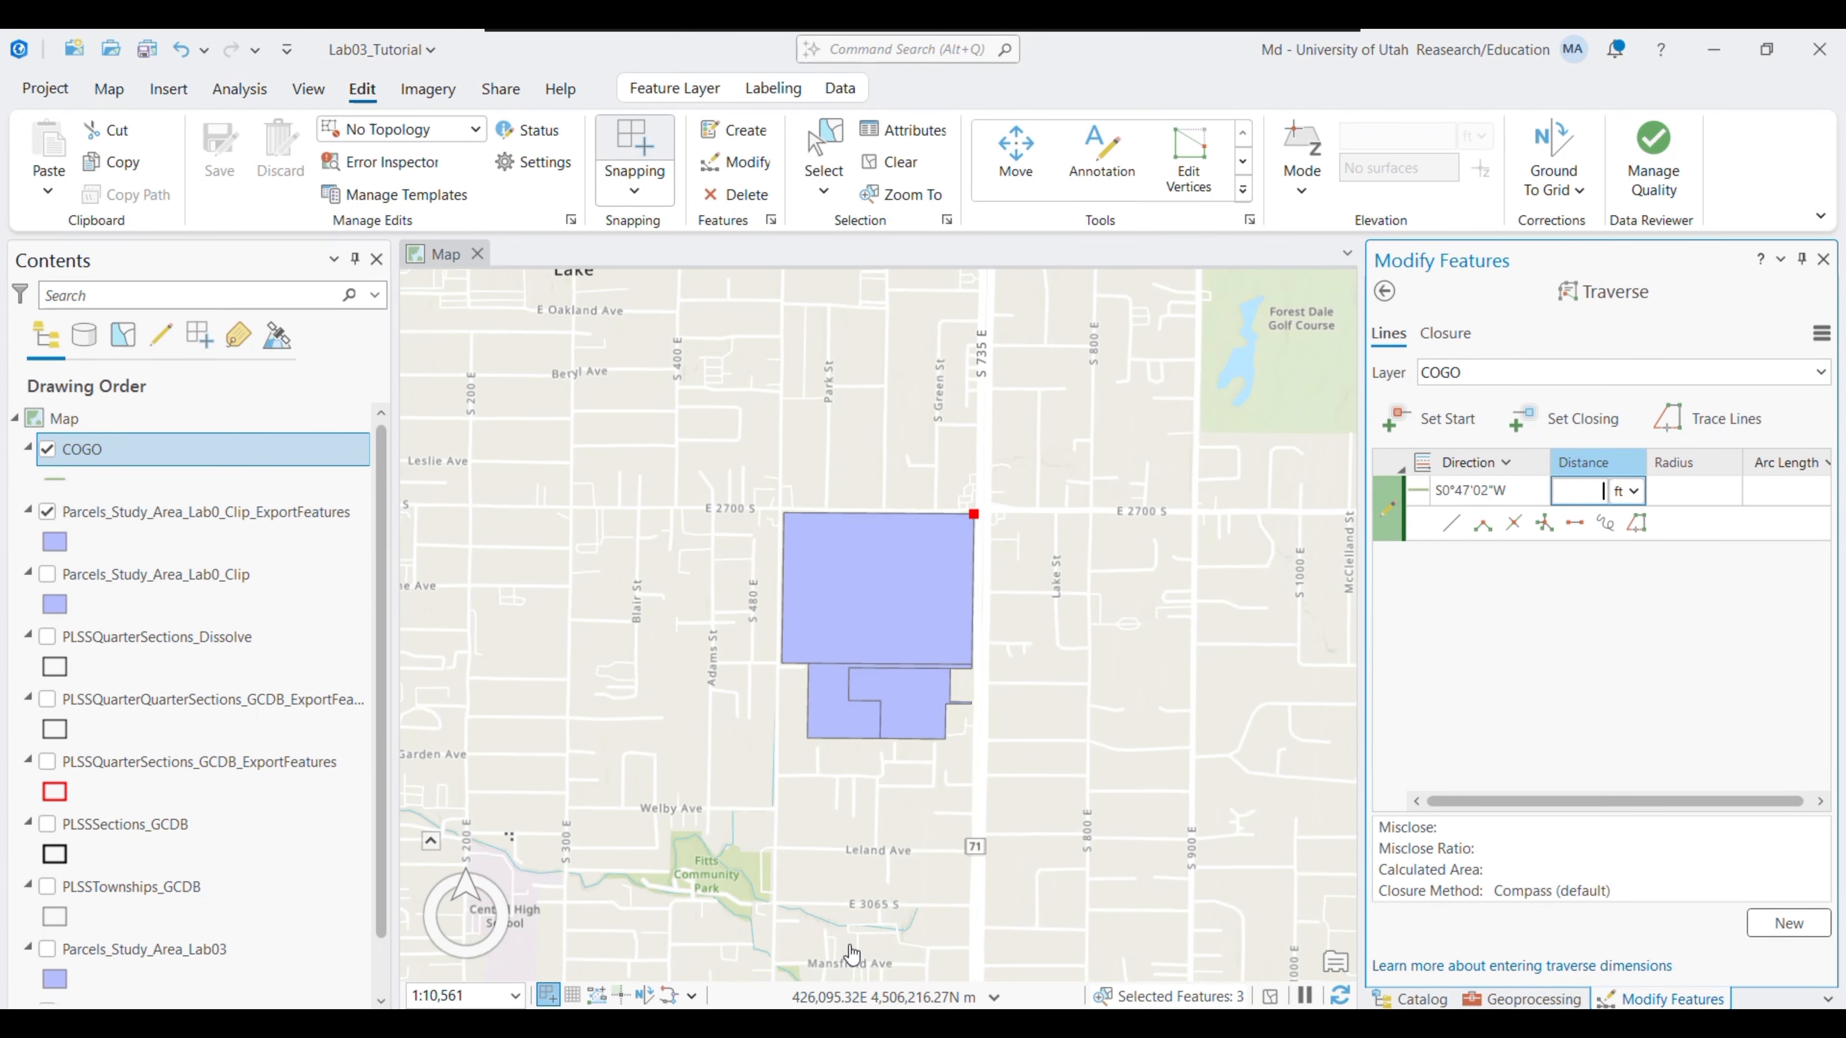
# Copy Parcel 1's first distance, 377.27 ft, from the lab PDF and enter it as the first traverse line's distance in ArcGIS Pro
pyautogui.hotkey('alt', 'Tab')
pyautogui.doubleClick(723, 329)
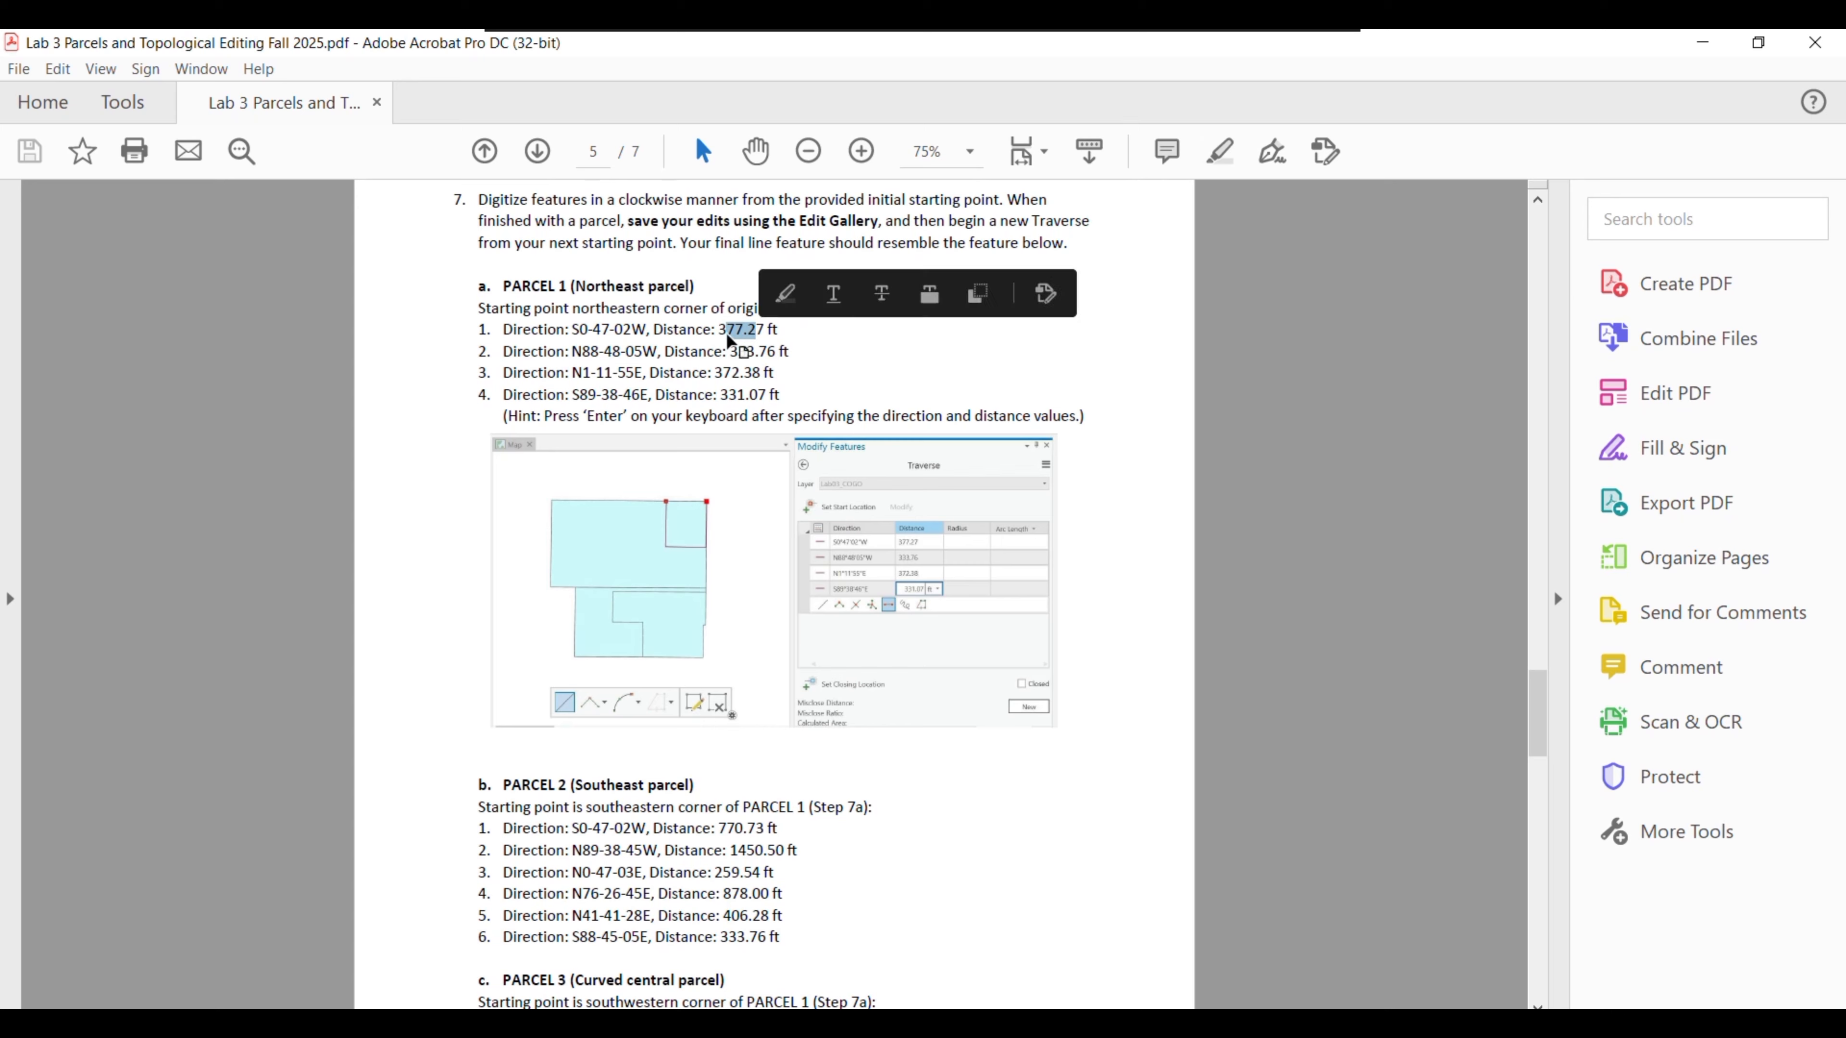
pyautogui.moveTo(719, 330); pyautogui.dragTo(766, 330)
pyautogui.hotkey('ctrl', 'c')
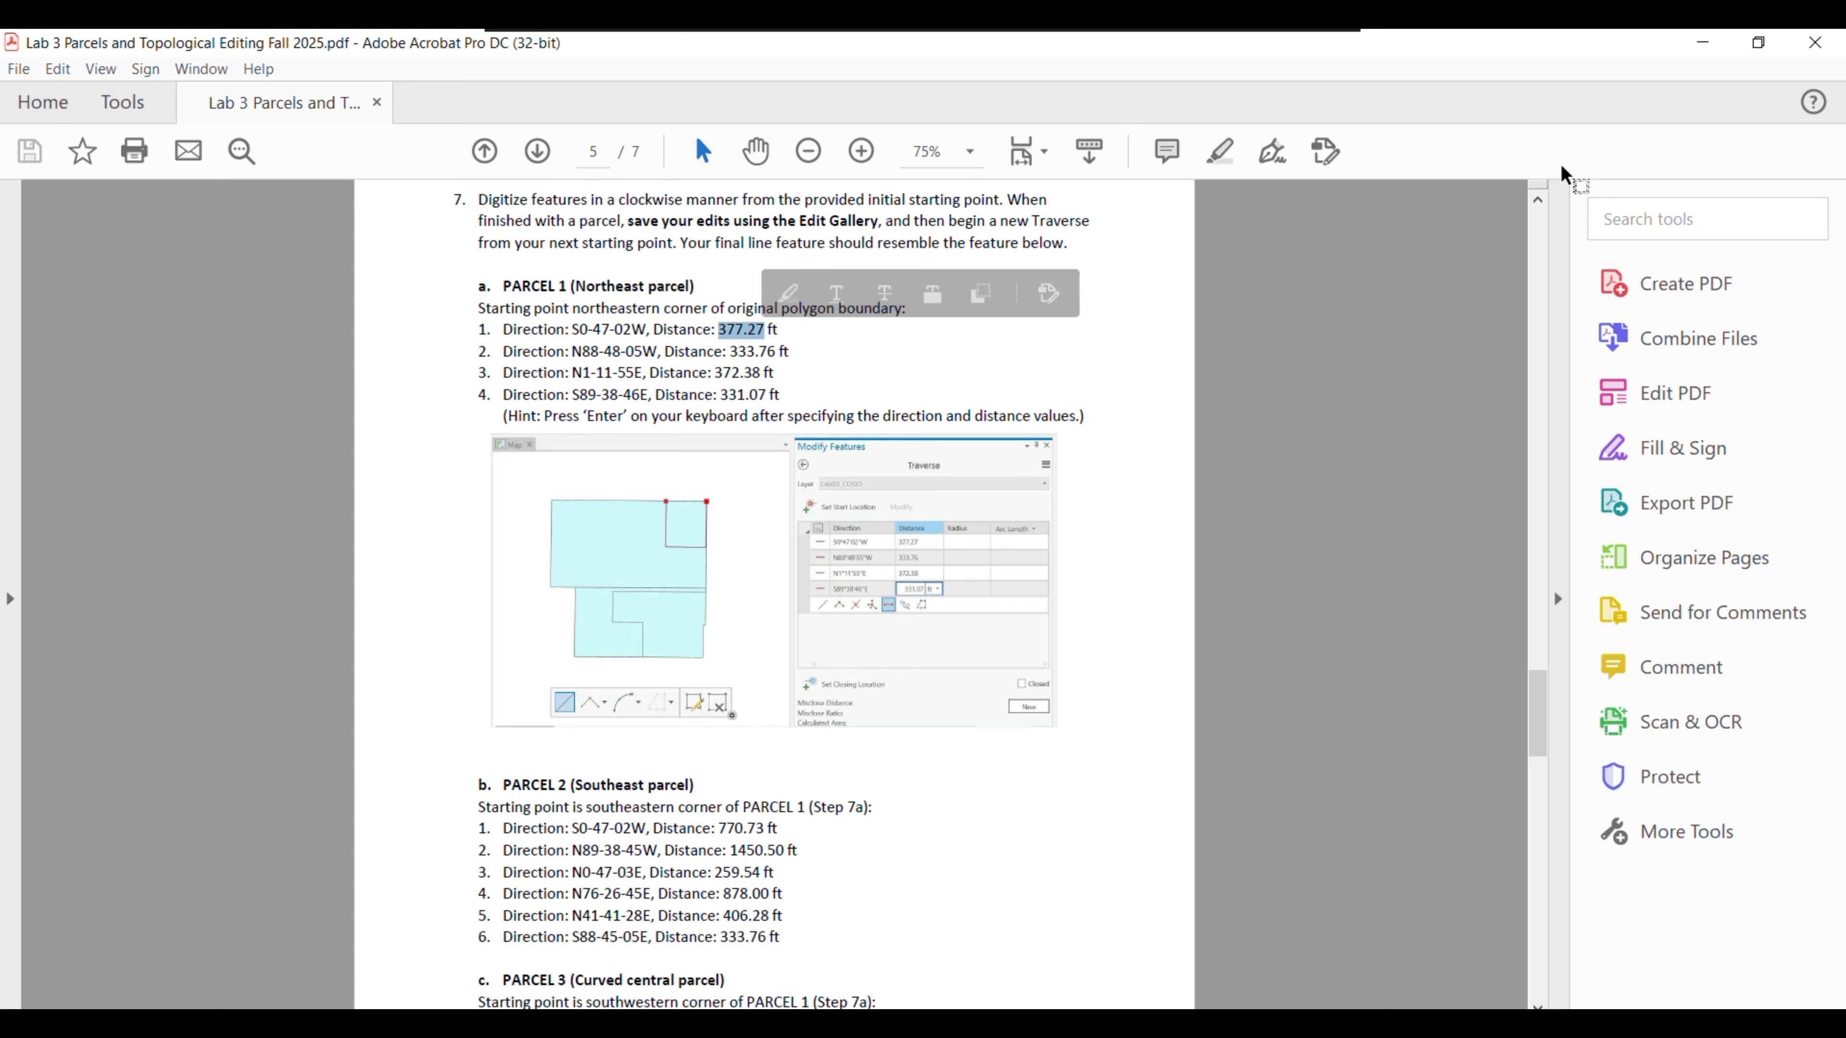
pyautogui.click(1702, 42)
pyautogui.hotkey('ctrl', 'v')
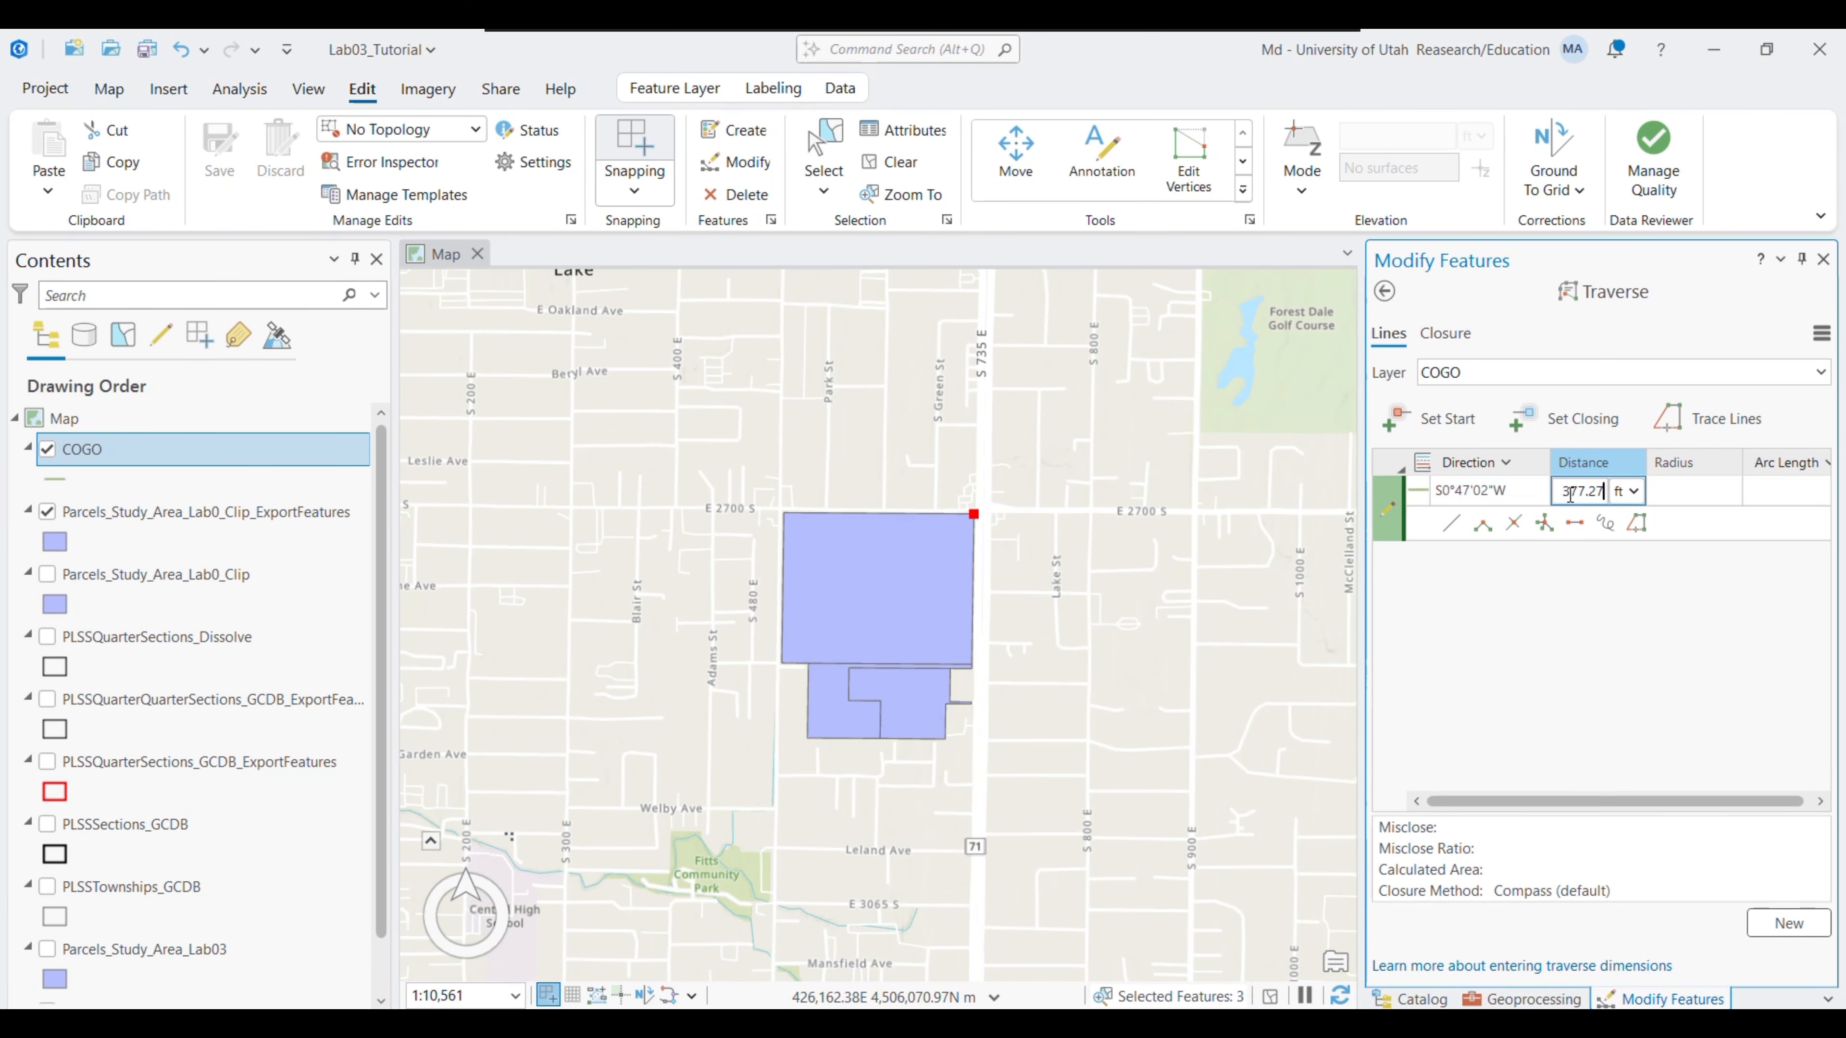
pyautogui.press('Return')
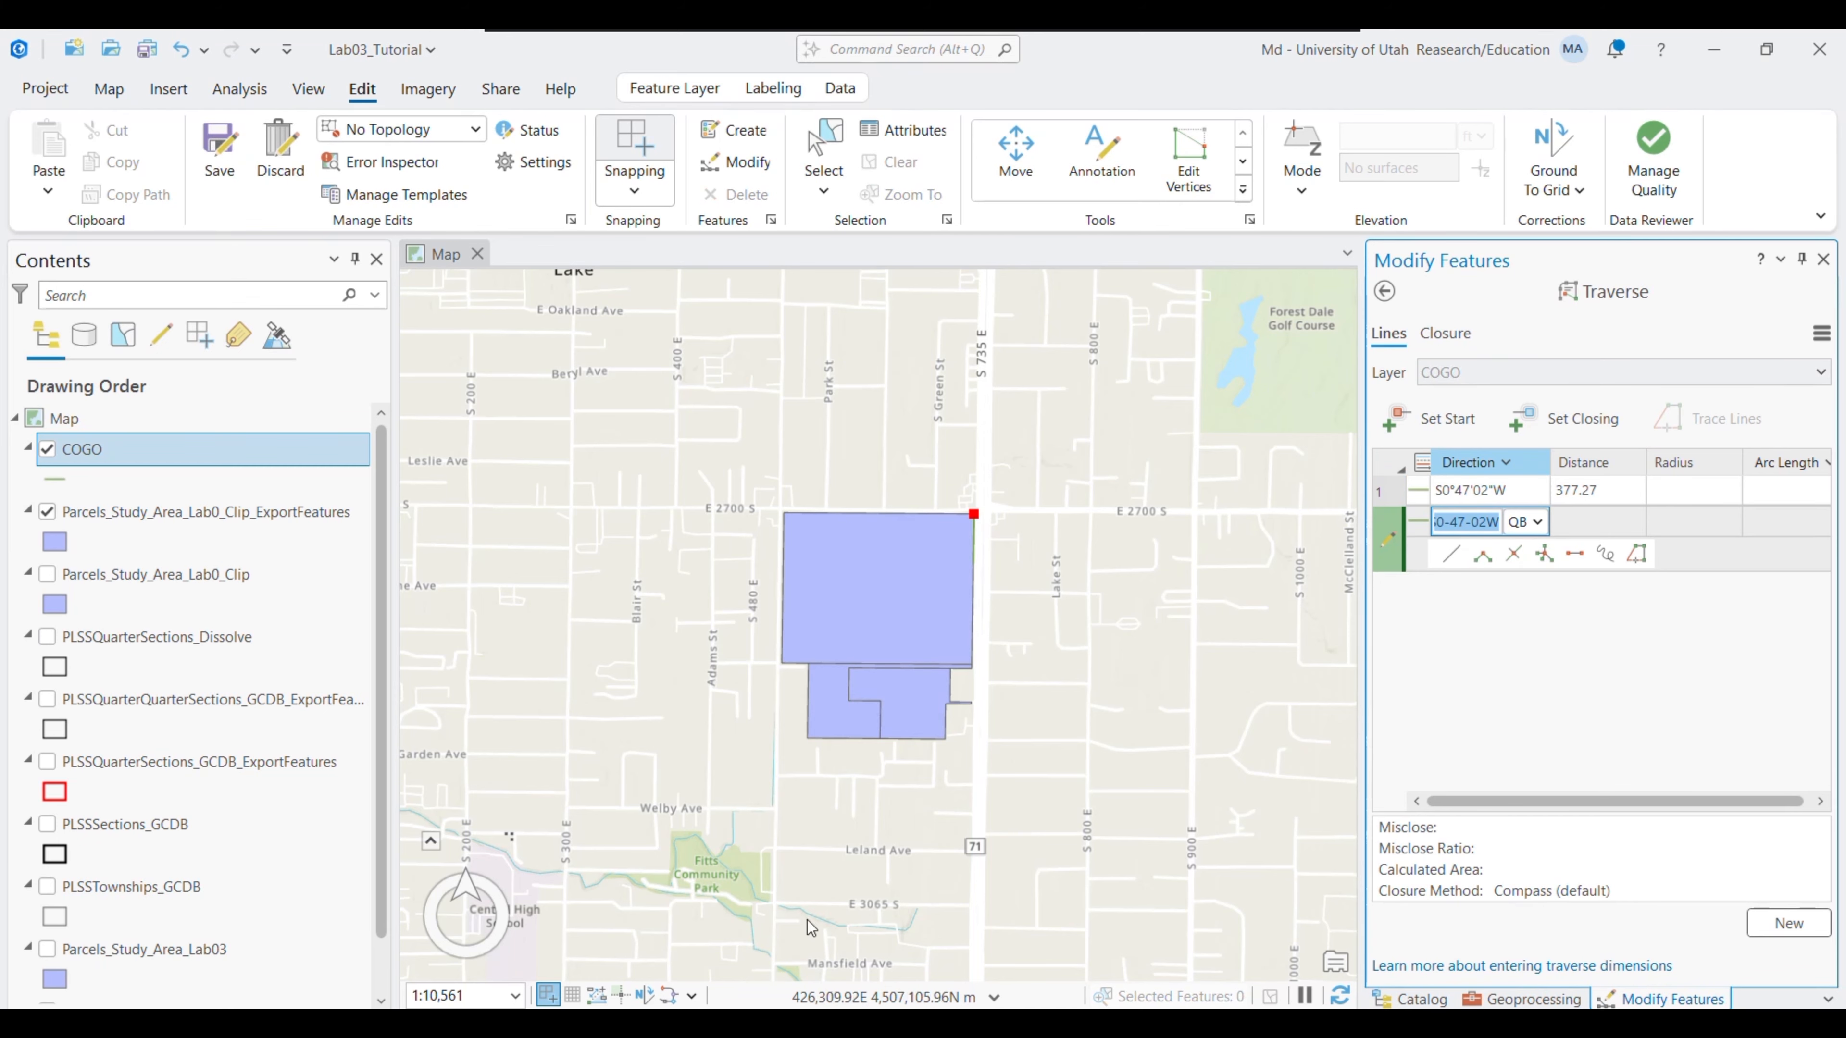
# Copy Parcel 1's second direction, N88-48-05W, from the lab PDF and enter it as the second traverse line's direction in ArcGIS Pro
pyautogui.hotkey('alt', 'Tab')
pyautogui.moveTo(571, 352); pyautogui.dragTo(656, 355)
pyautogui.hotkey('ctrl', 'c')
pyautogui.hotkey('alt', 'Tab')
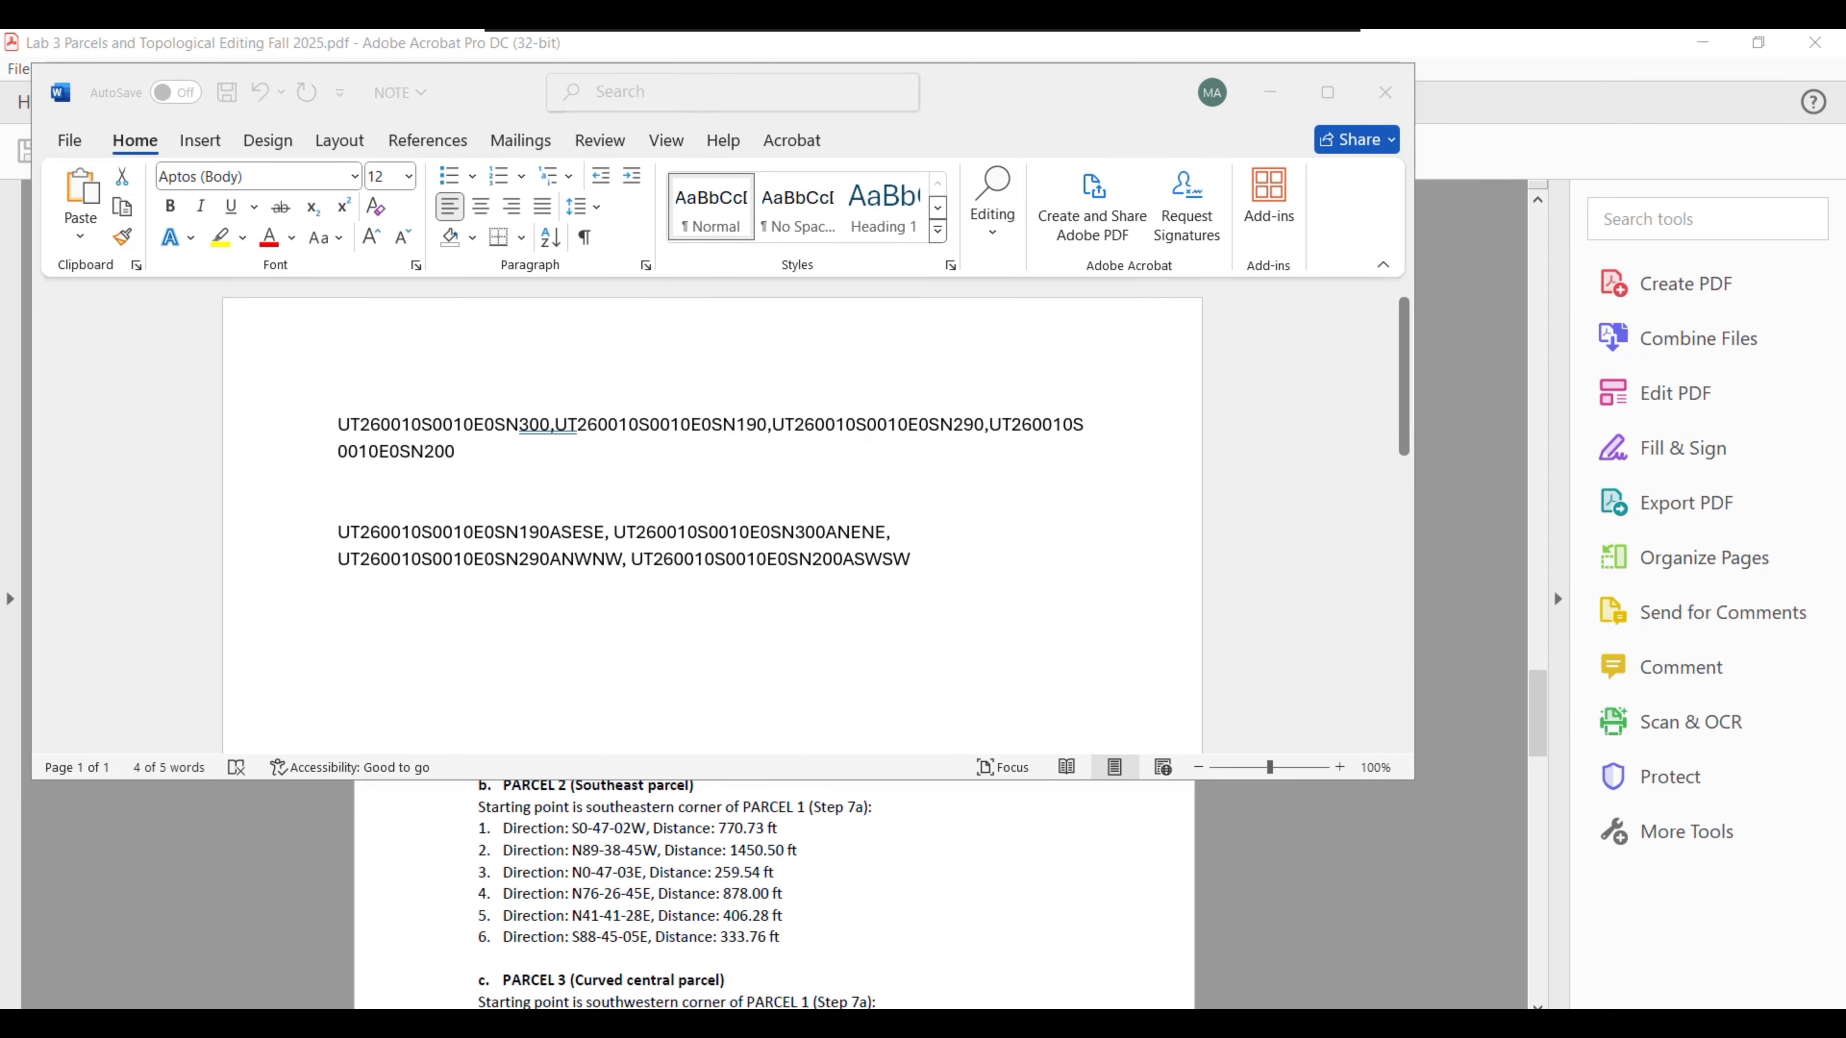
pyautogui.hotkey('alt', 'Tab')
pyautogui.click(1500, 524)
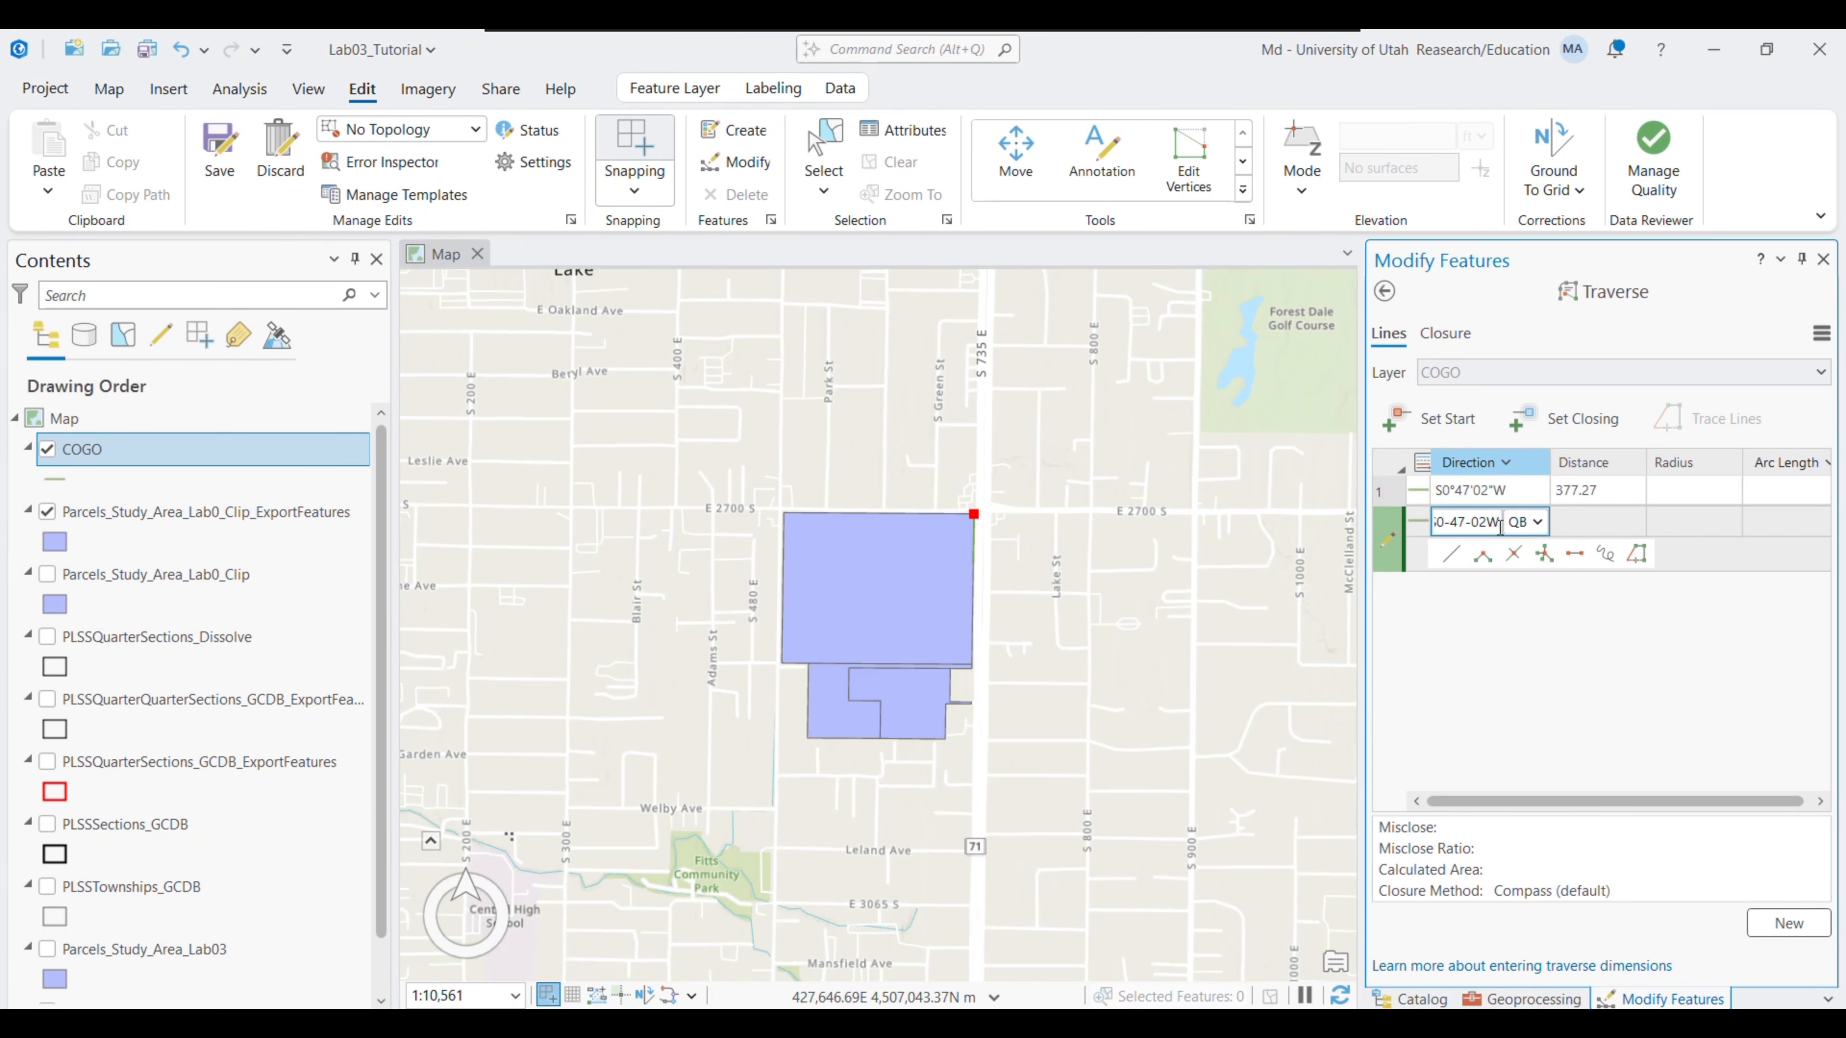
pyautogui.hotkey('ctrl', 'a')
pyautogui.hotkey('ctrl', 'v')
pyautogui.click(1584, 519)
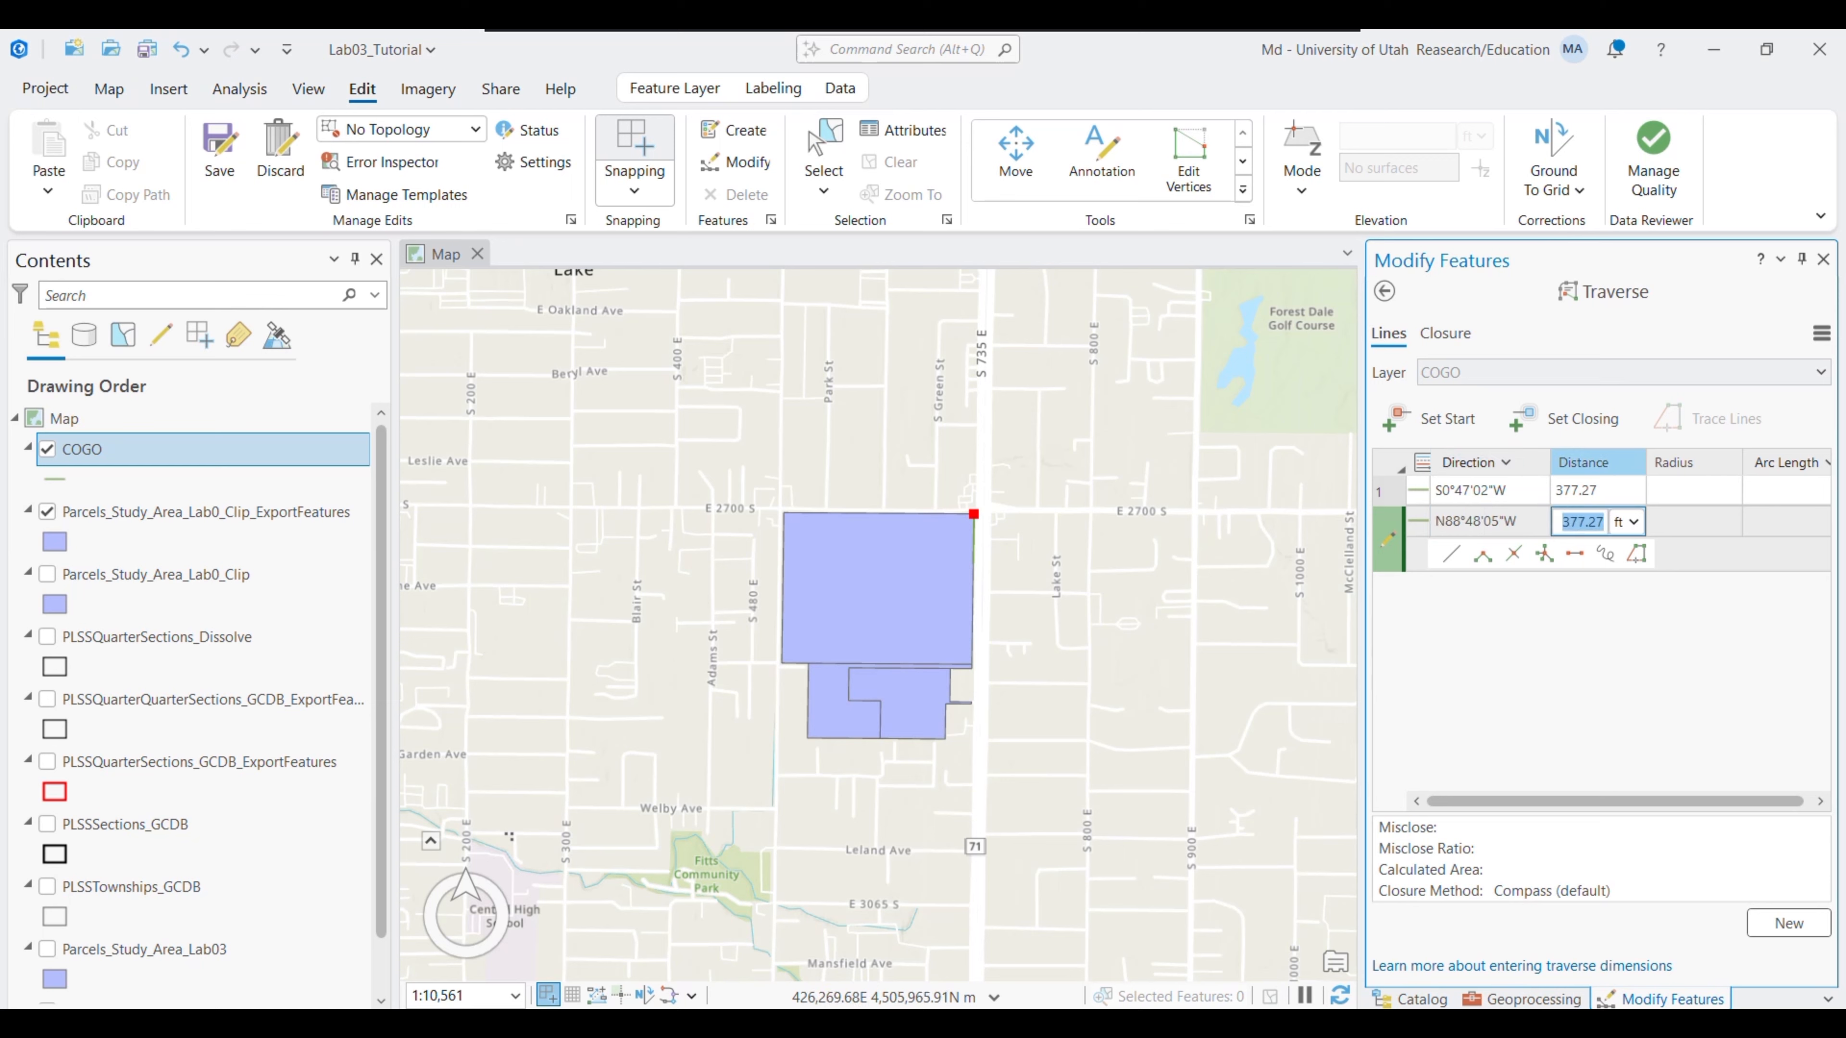
# Copy the second distance, 333.76 ft, from the lab PDF and enter it to complete the second traverse line
pyautogui.click(861, 1023)
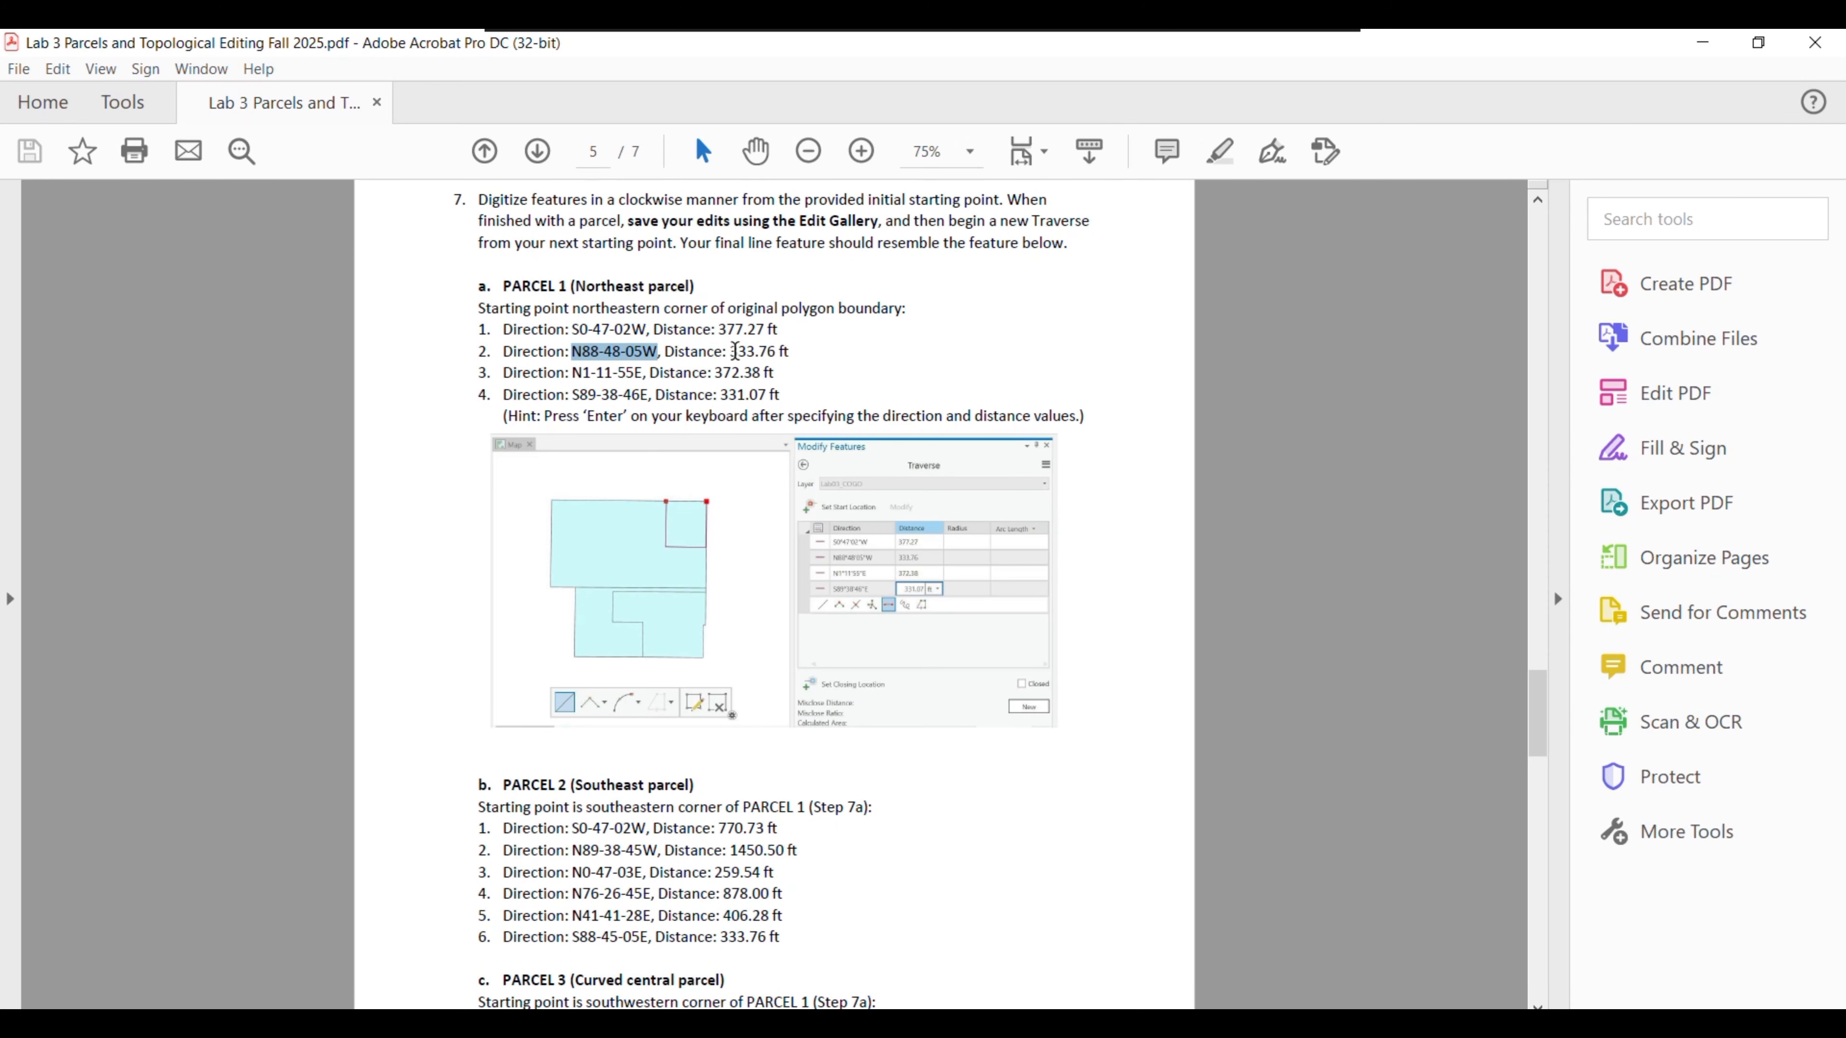
pyautogui.moveTo(731, 352); pyautogui.dragTo(775, 353)
pyautogui.hotkey('ctrl', 'c')
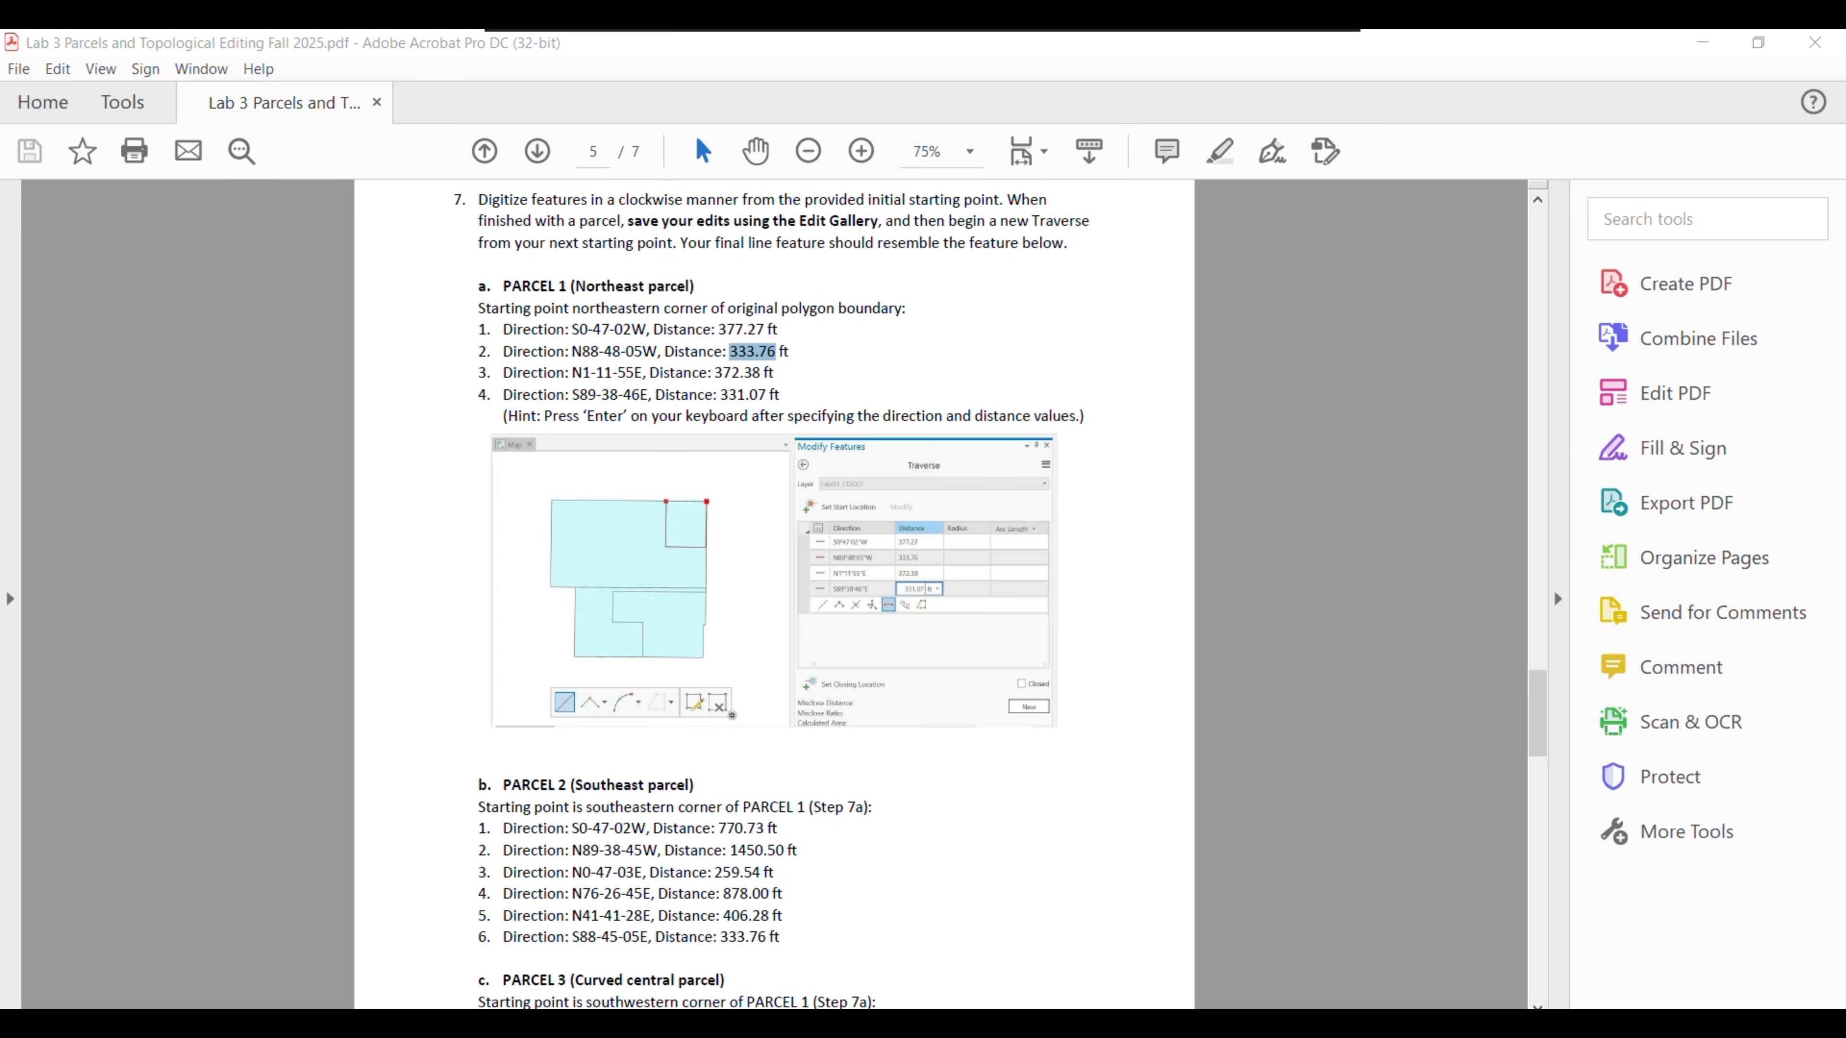
pyautogui.hotkey('alt', 'Tab')
pyautogui.click(1587, 523)
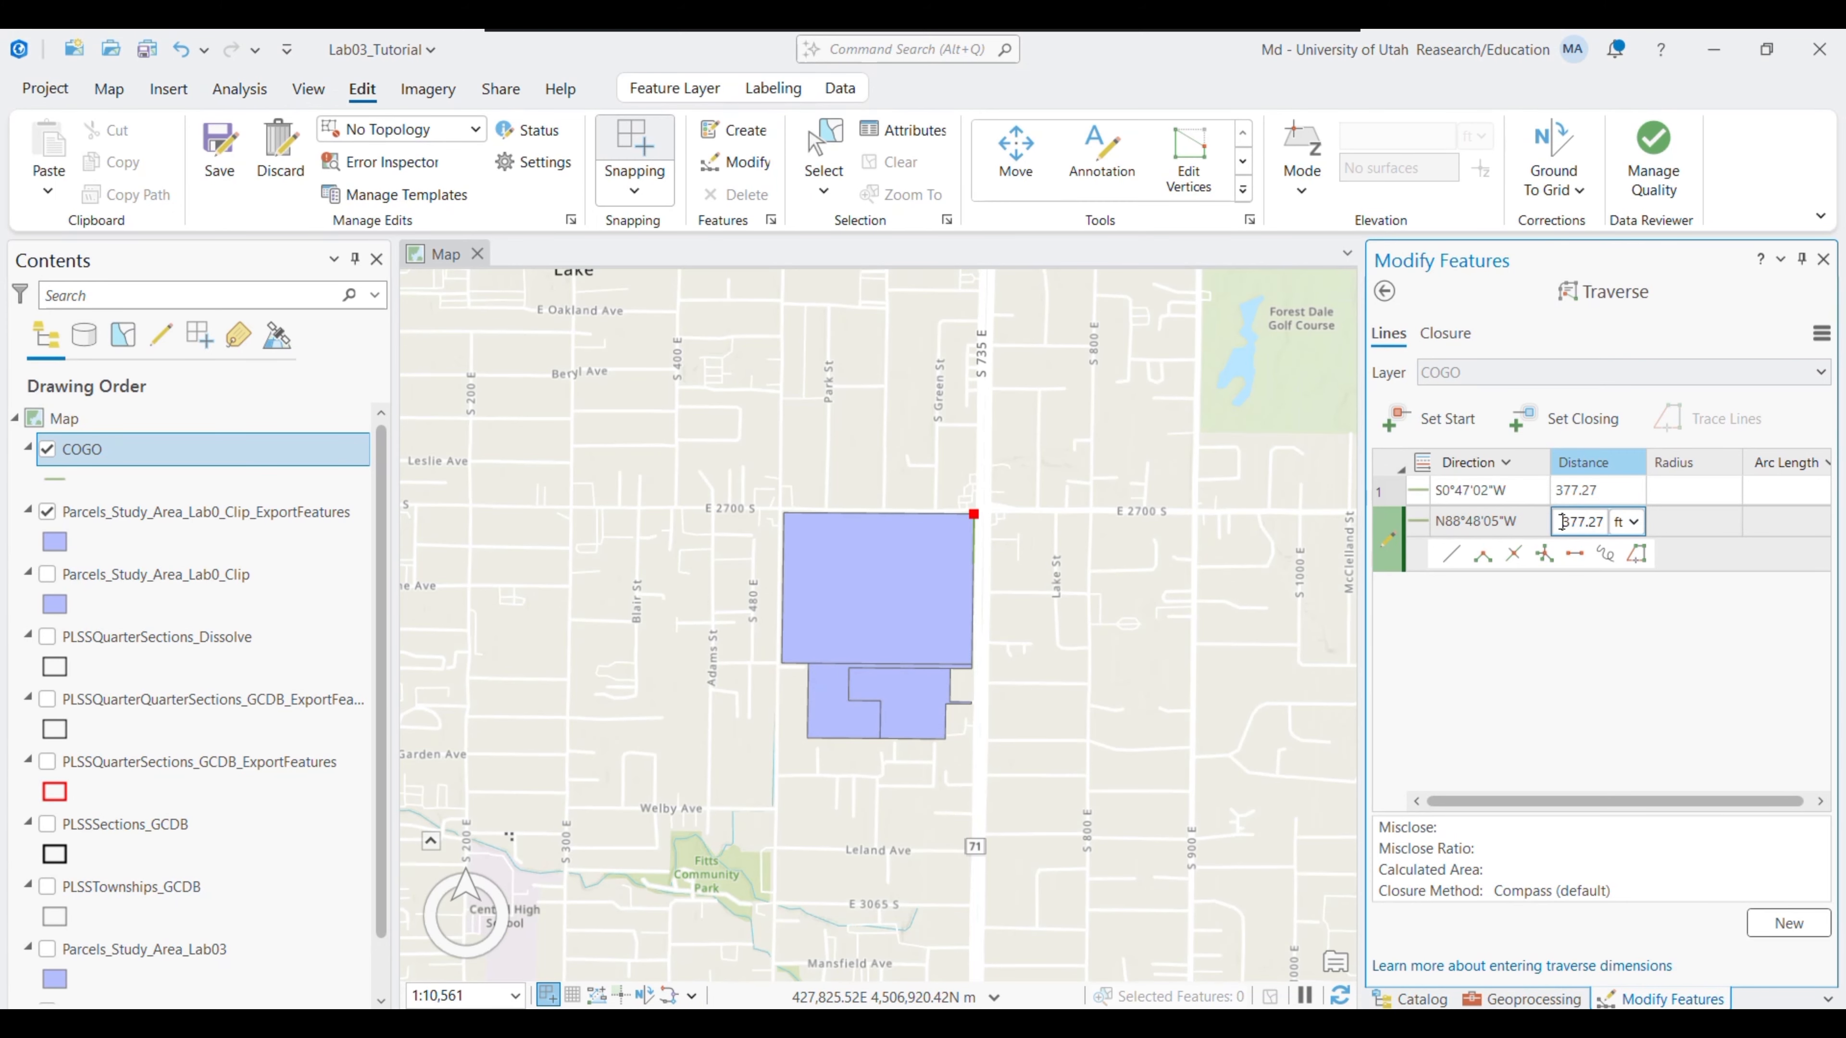
pyautogui.moveTo(1562, 522); pyautogui.dragTo(1620, 528)
pyautogui.hotkey('ctrl', 'v')
pyautogui.press('Return')
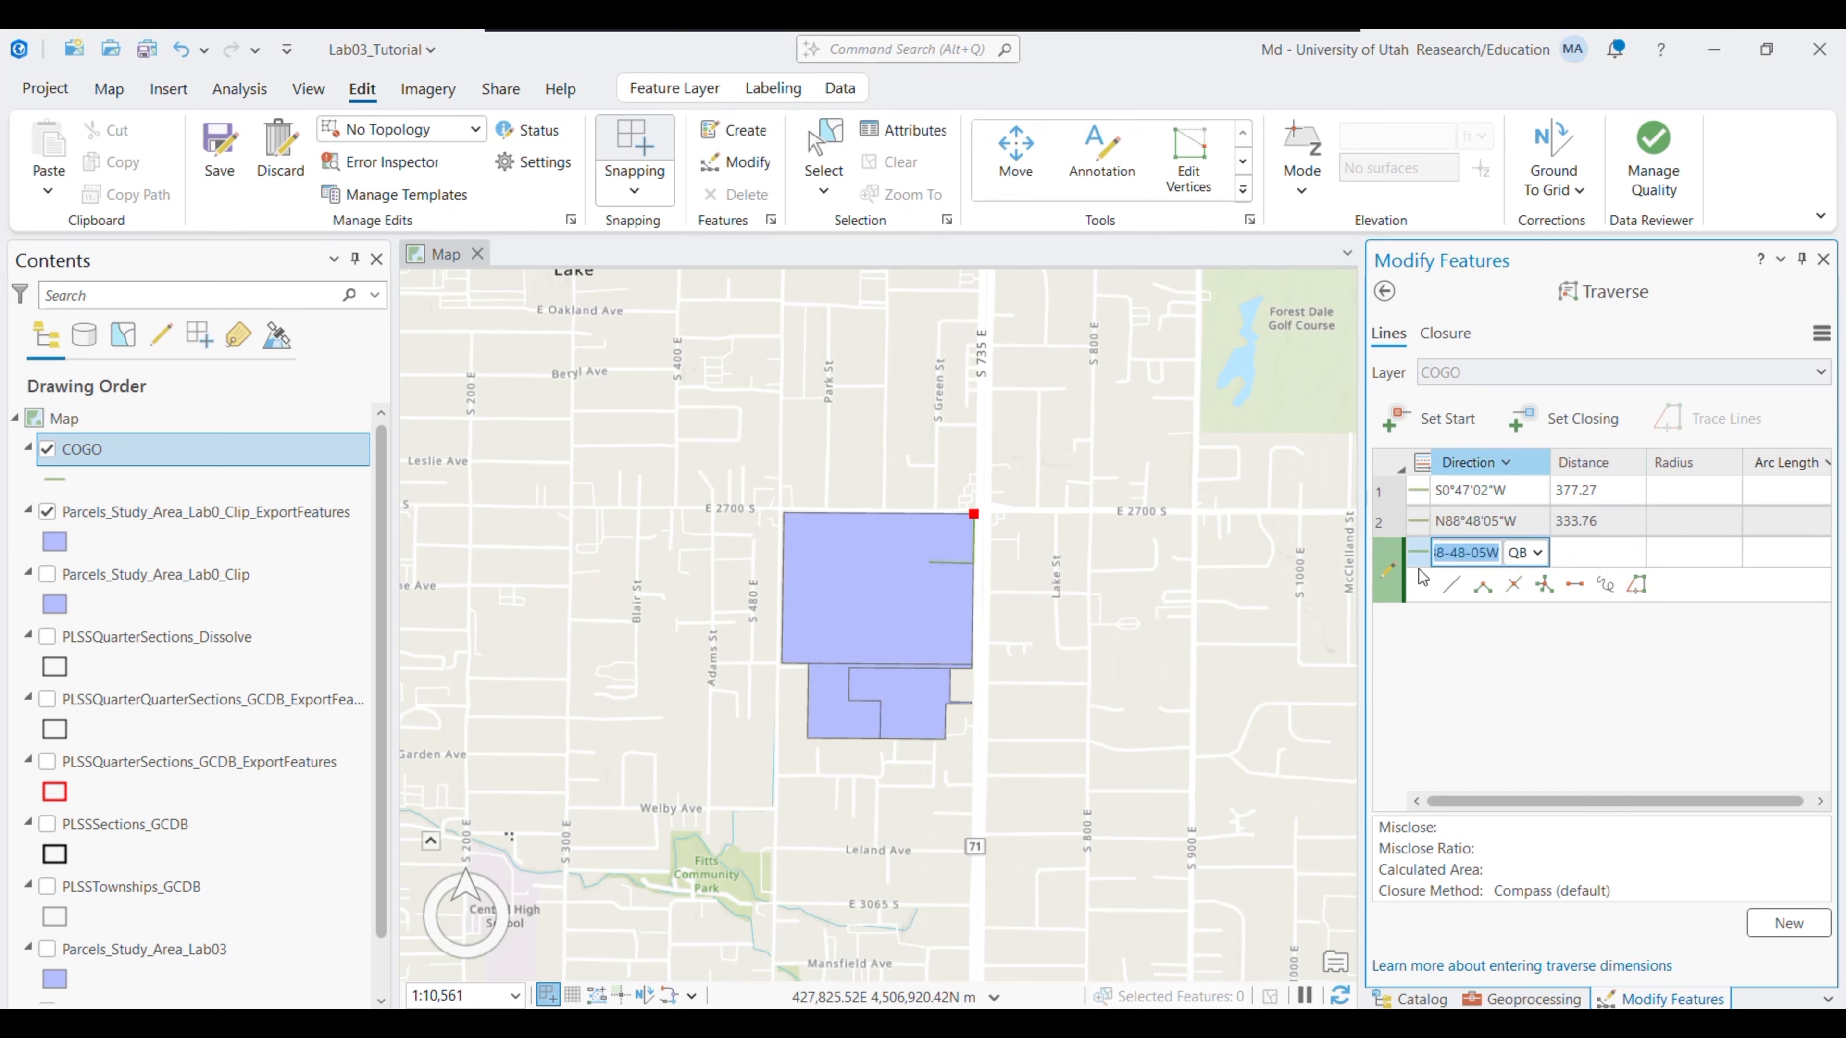
# Copy Parcel 1's third direction, N1-11-55E, from the lab PDF and enter it for the third traverse line
pyautogui.hotkey('alt', 'Tab')
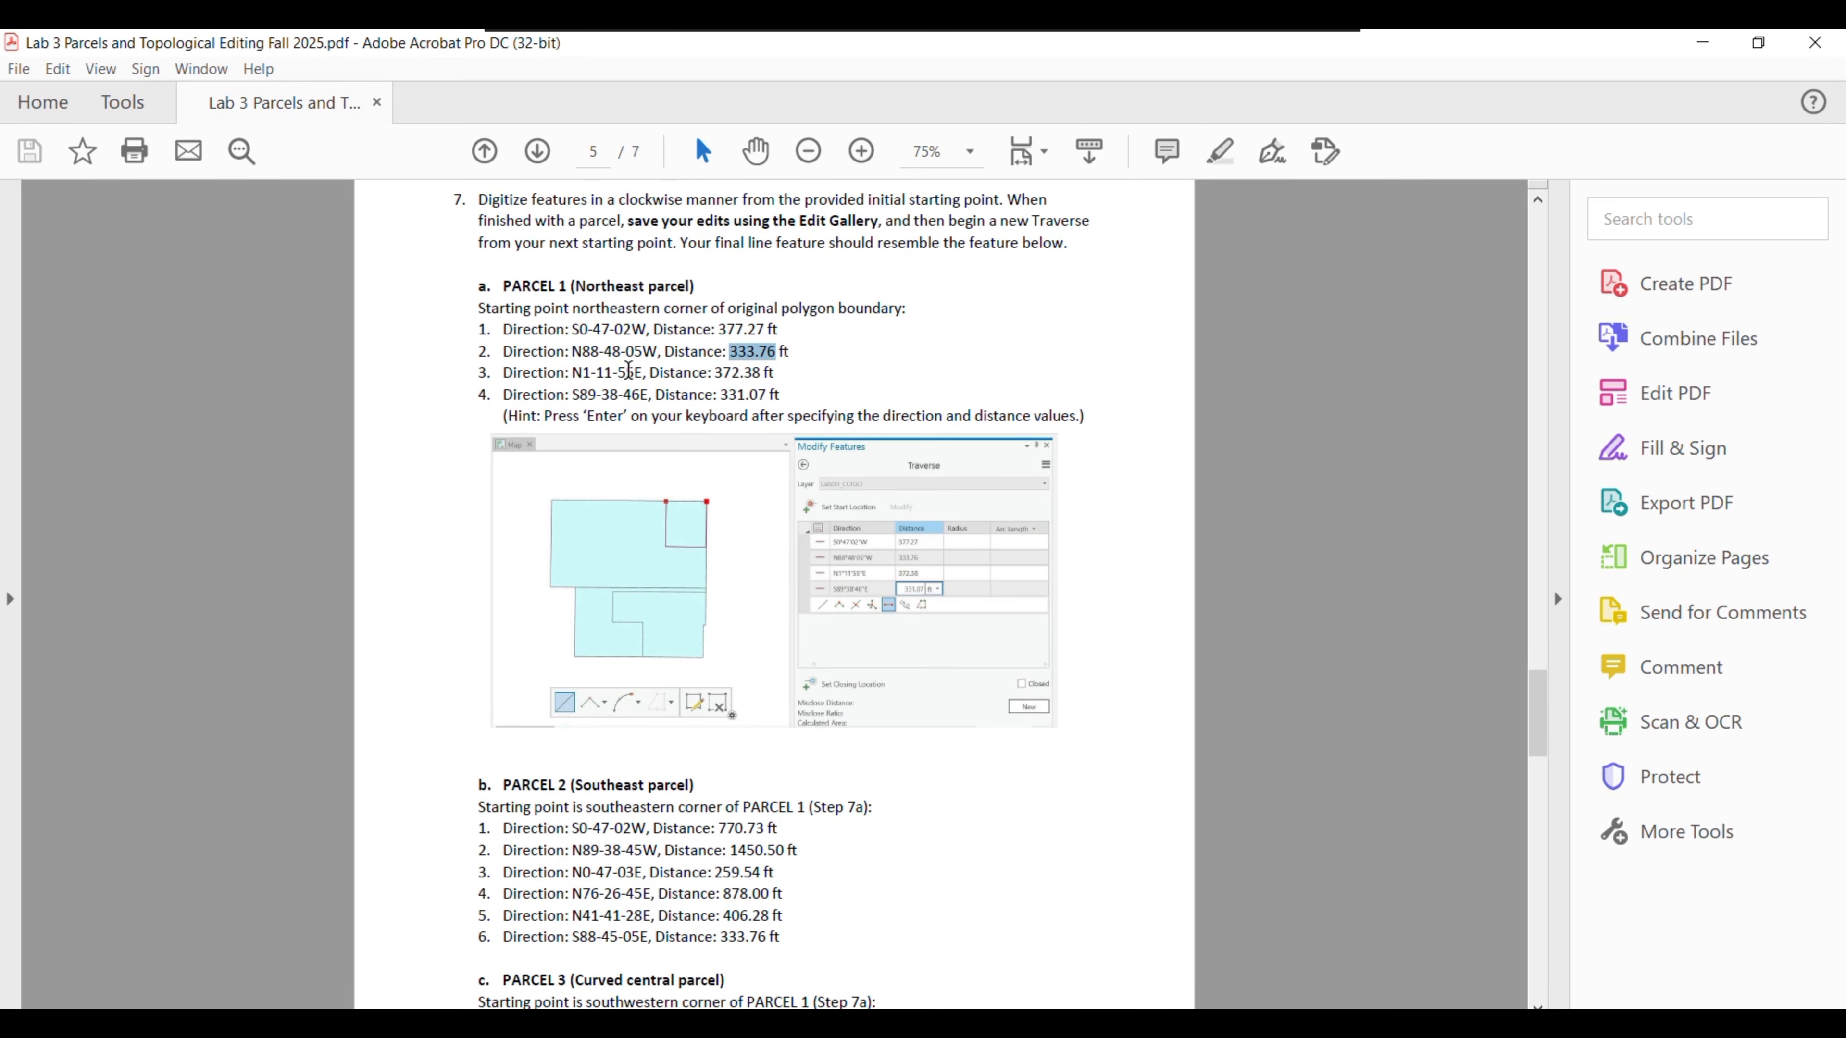
pyautogui.moveTo(574, 374); pyautogui.dragTo(640, 374)
pyautogui.hotkey('ctrl', 'c')
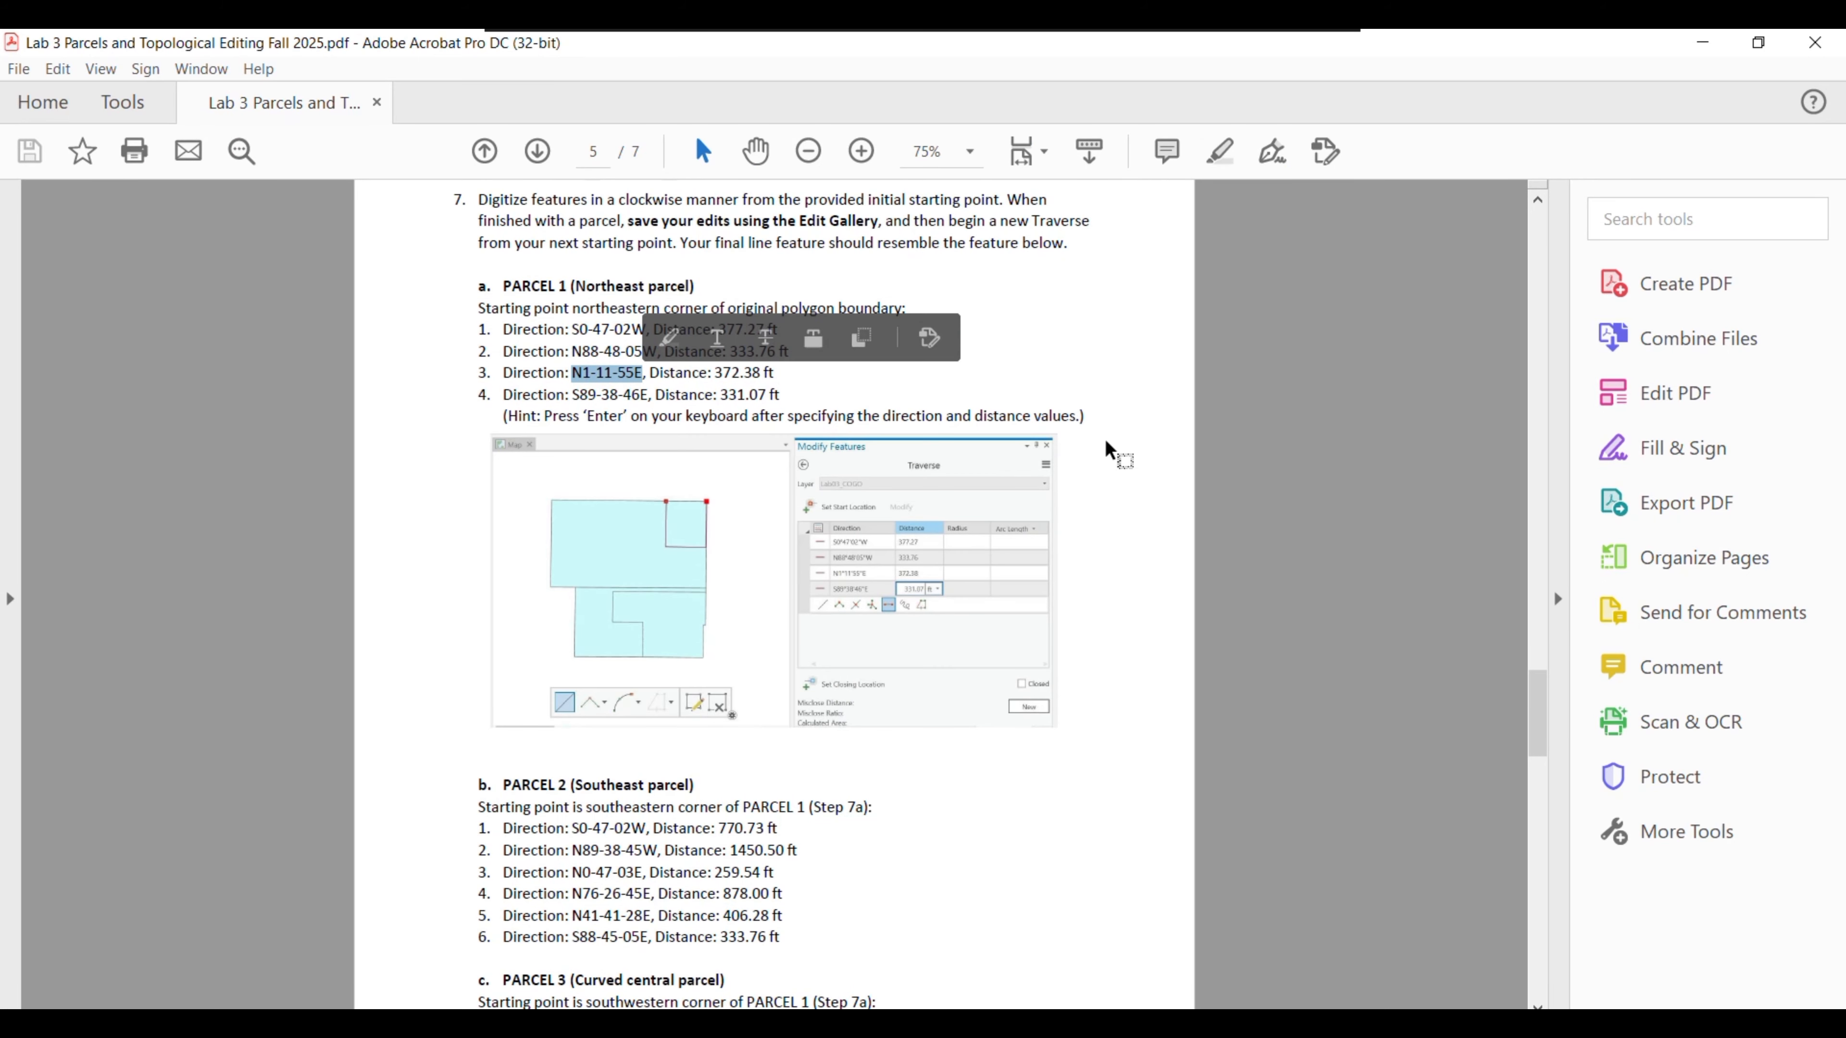
pyautogui.click(917, 1023)
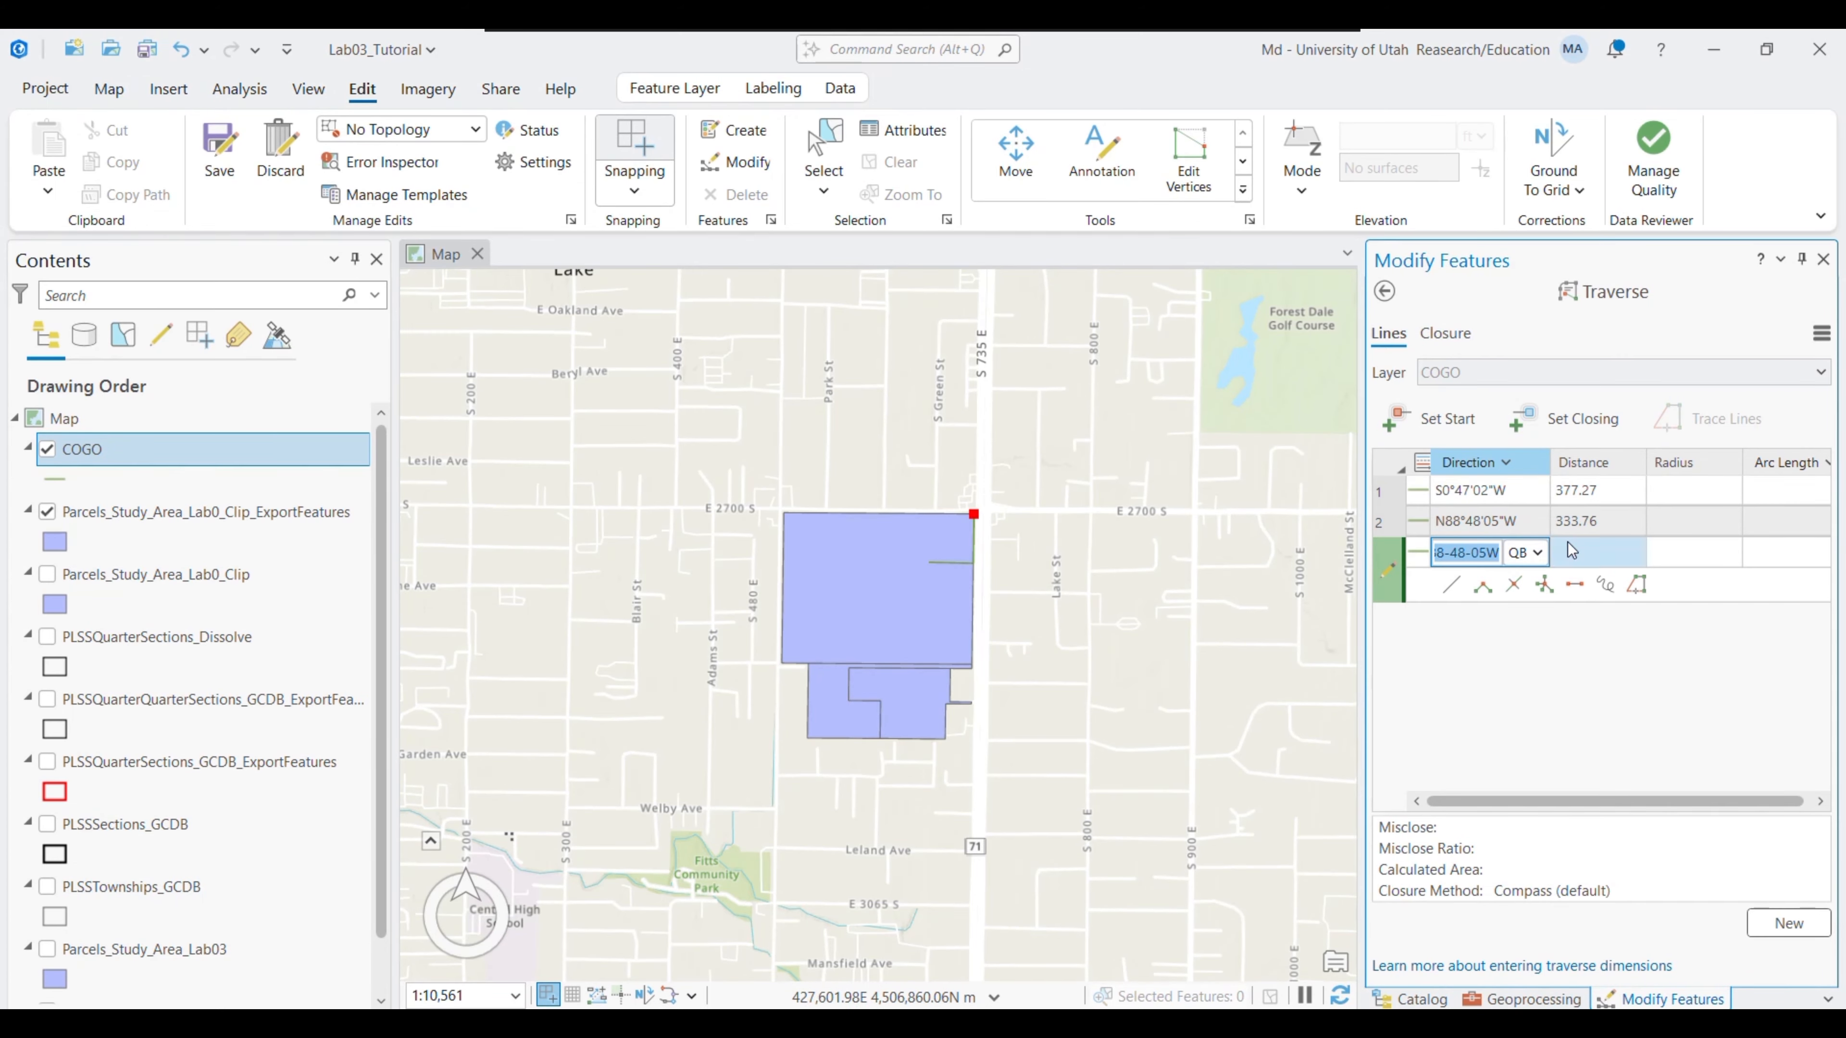
pyautogui.hotkey('ctrl', 'v')
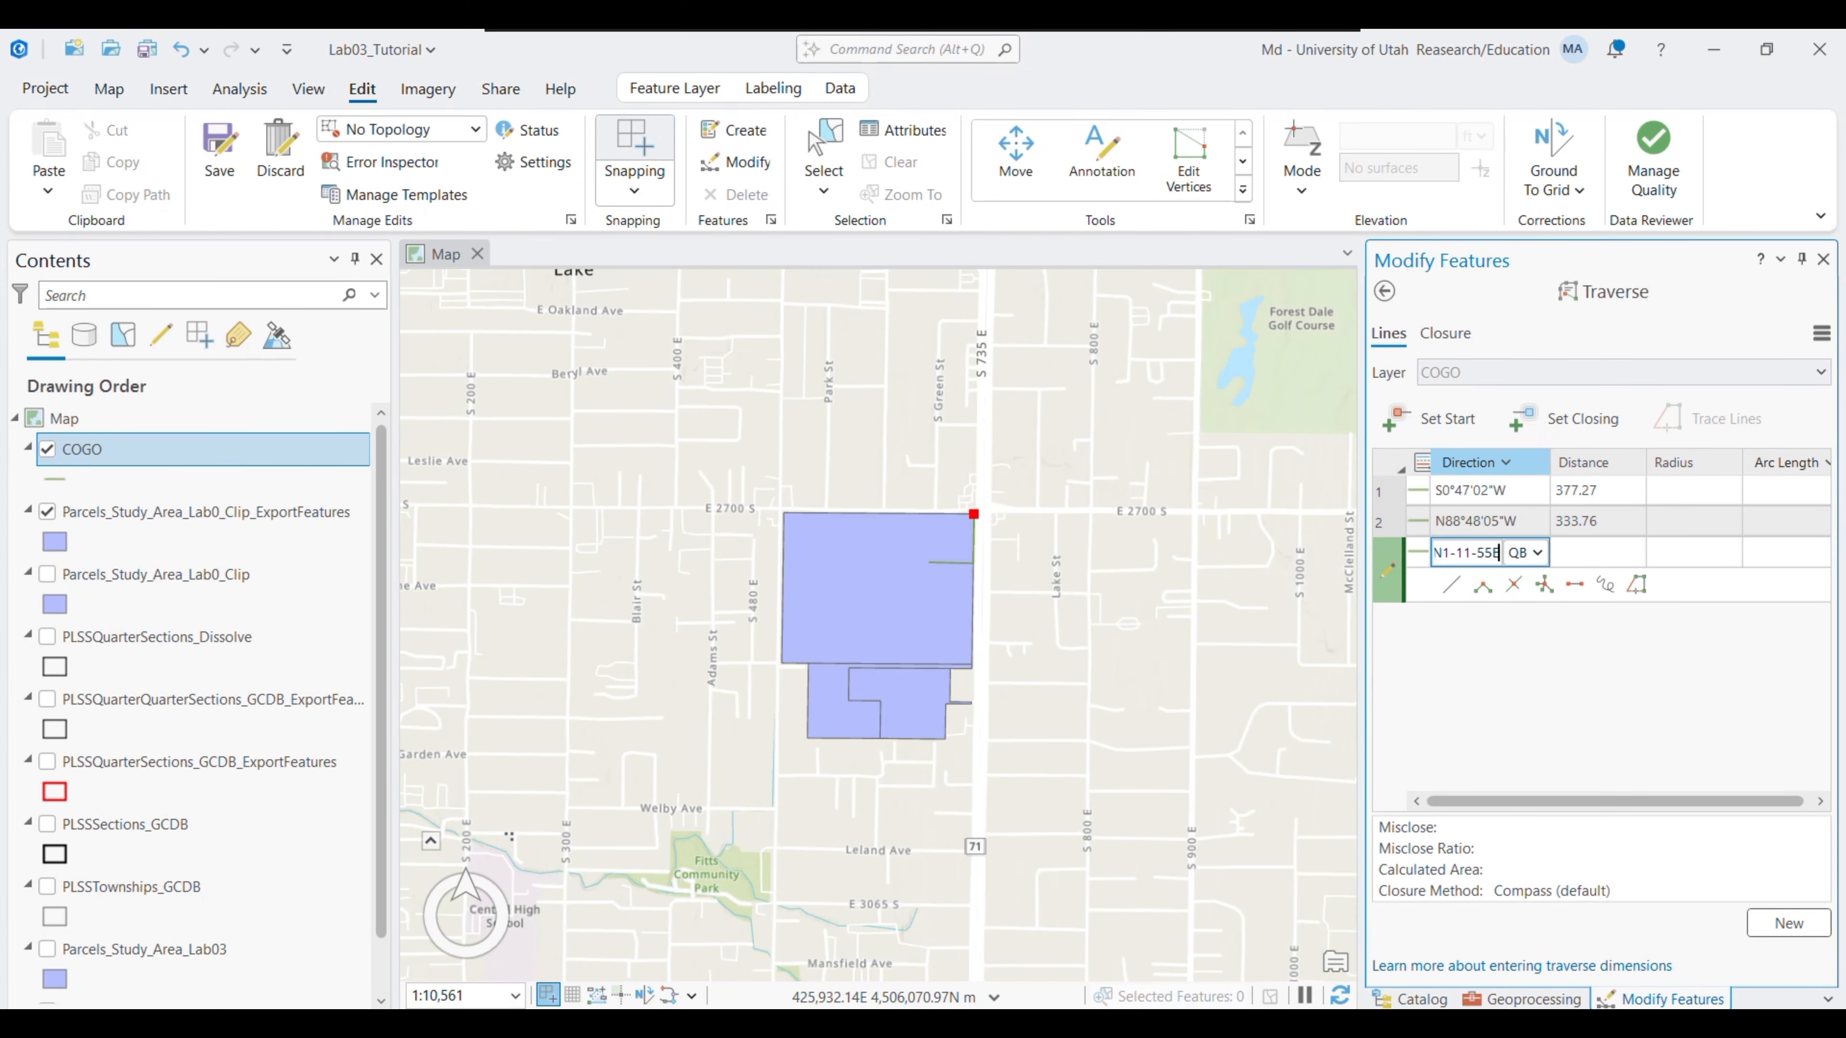
# Copy the third distance, 372.38 ft, from the lab PDF and enter it to complete the third traverse line
pyautogui.click(878, 1023)
pyautogui.moveTo(715, 369); pyautogui.dragTo(760, 373)
pyautogui.hotkey('ctrl', 'c')
pyautogui.click(721, 376)
pyautogui.click(714, 369)
pyautogui.click(716, 378)
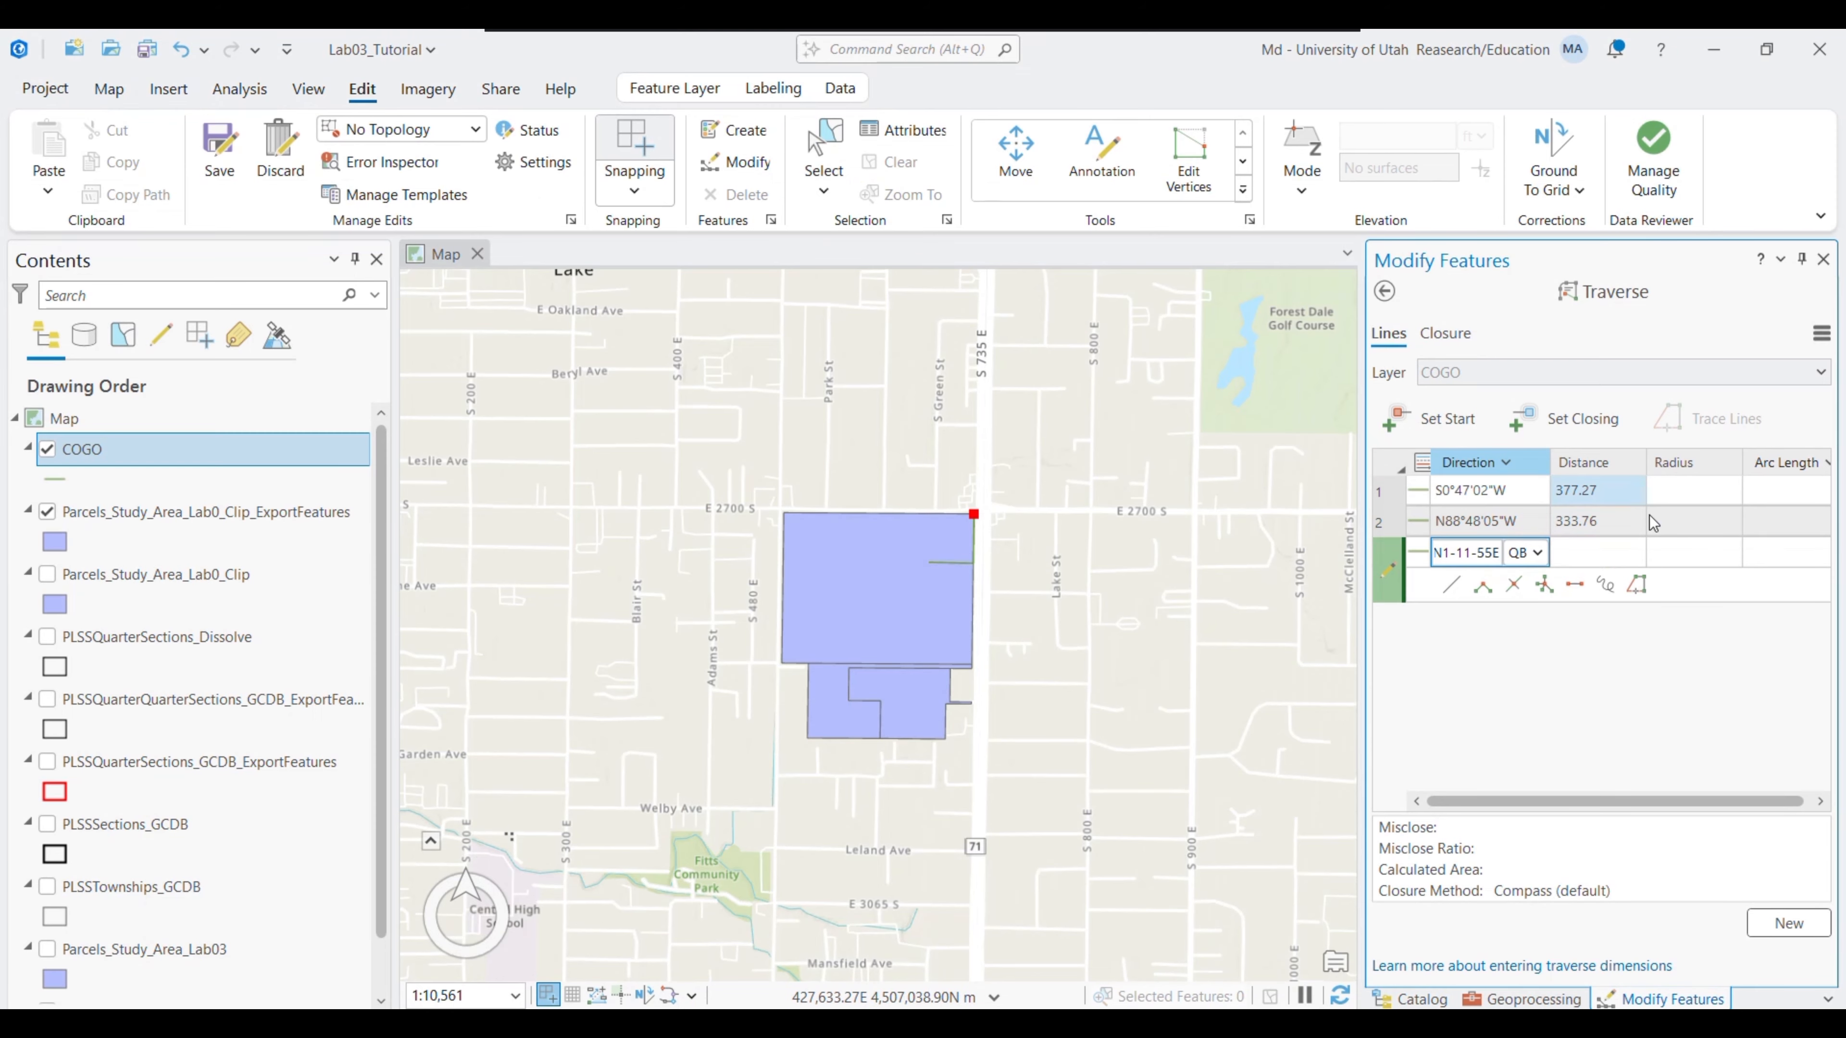
pyautogui.click(1598, 554)
pyautogui.hotkey('ctrl', 'v')
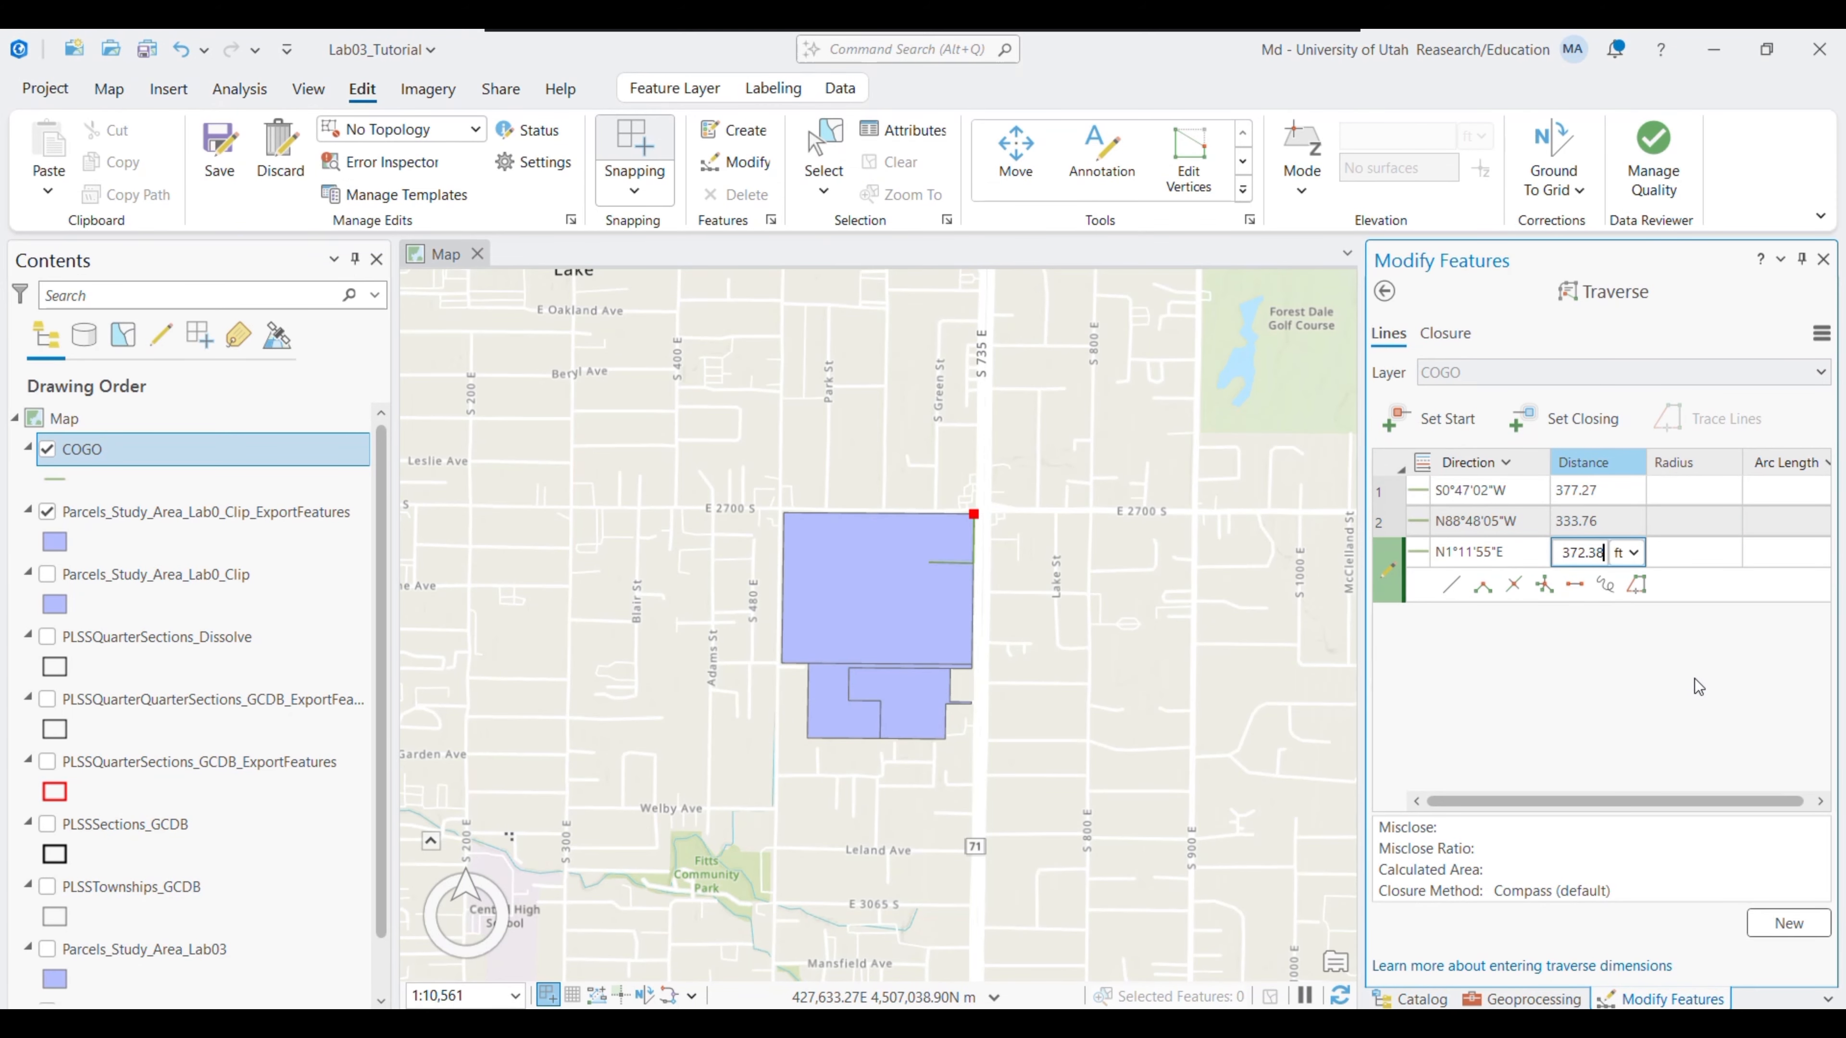
pyautogui.press('Return')
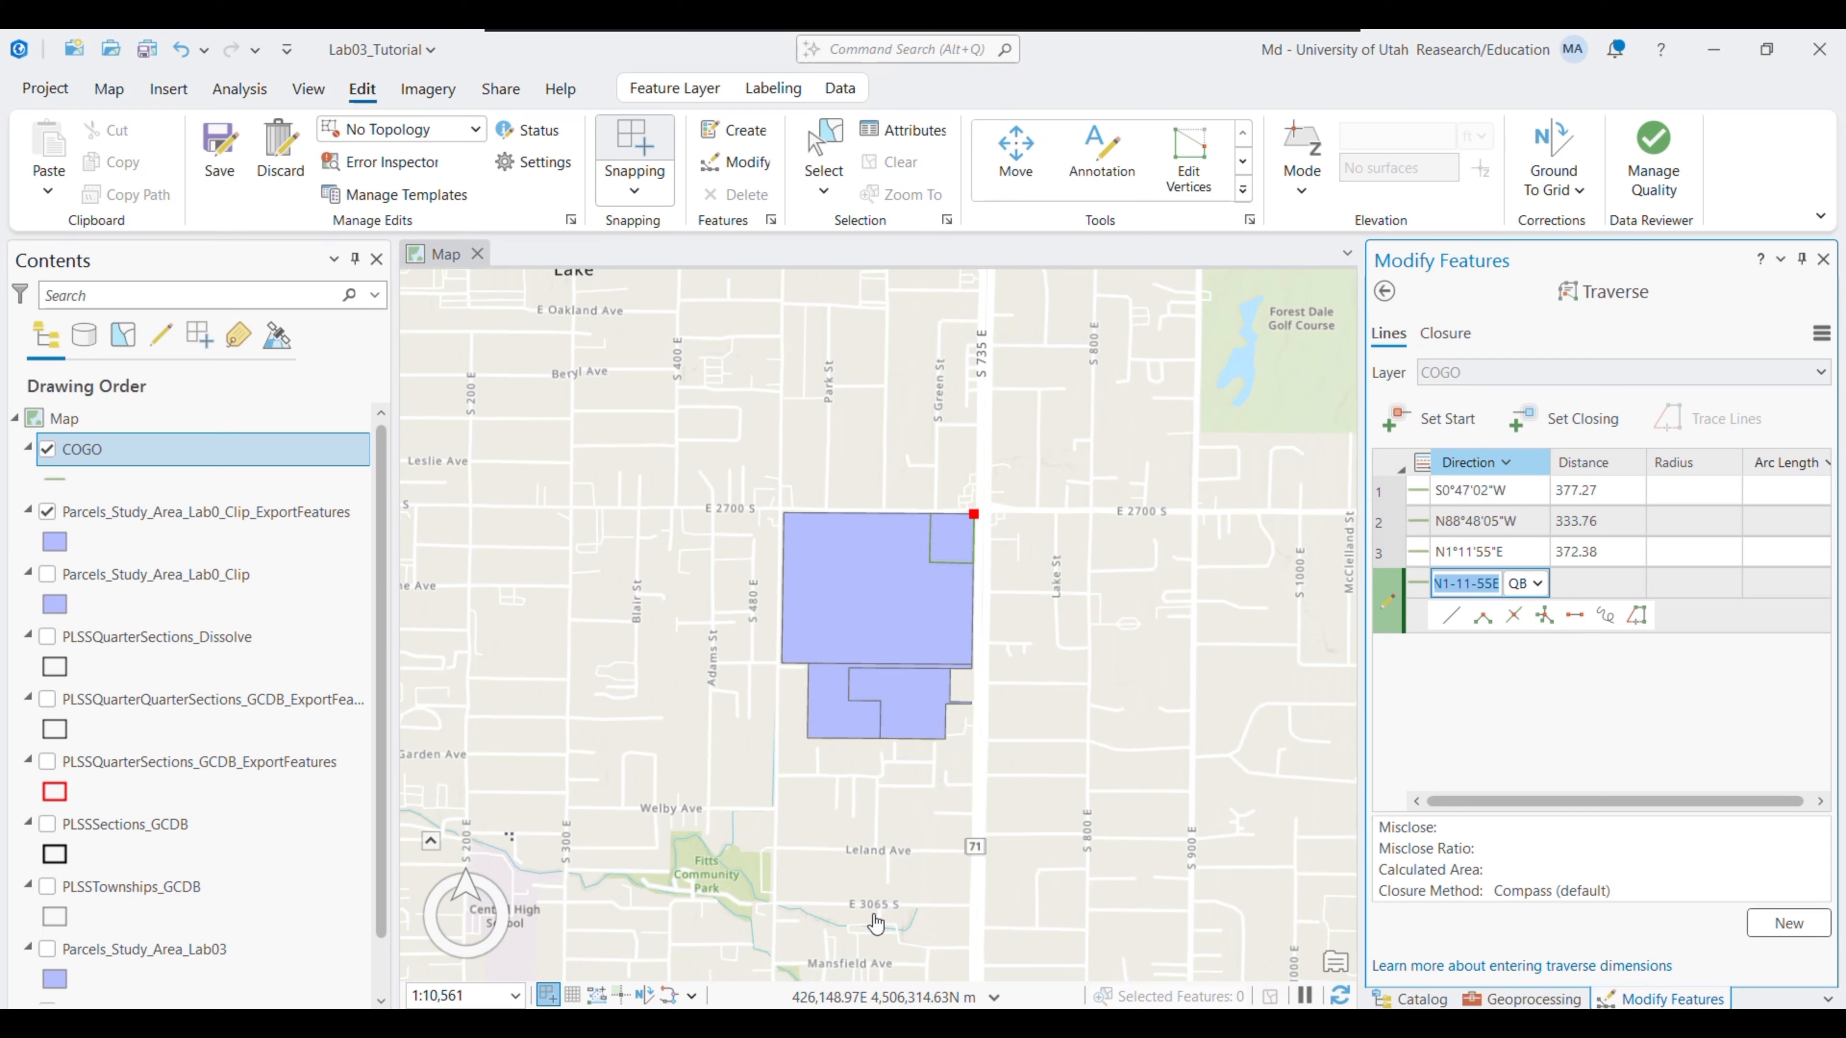
# Copy Parcel 1's fourth direction, S89-38-46E, from the lab PDF and enter it for the fourth traverse line
pyautogui.click(860, 1024)
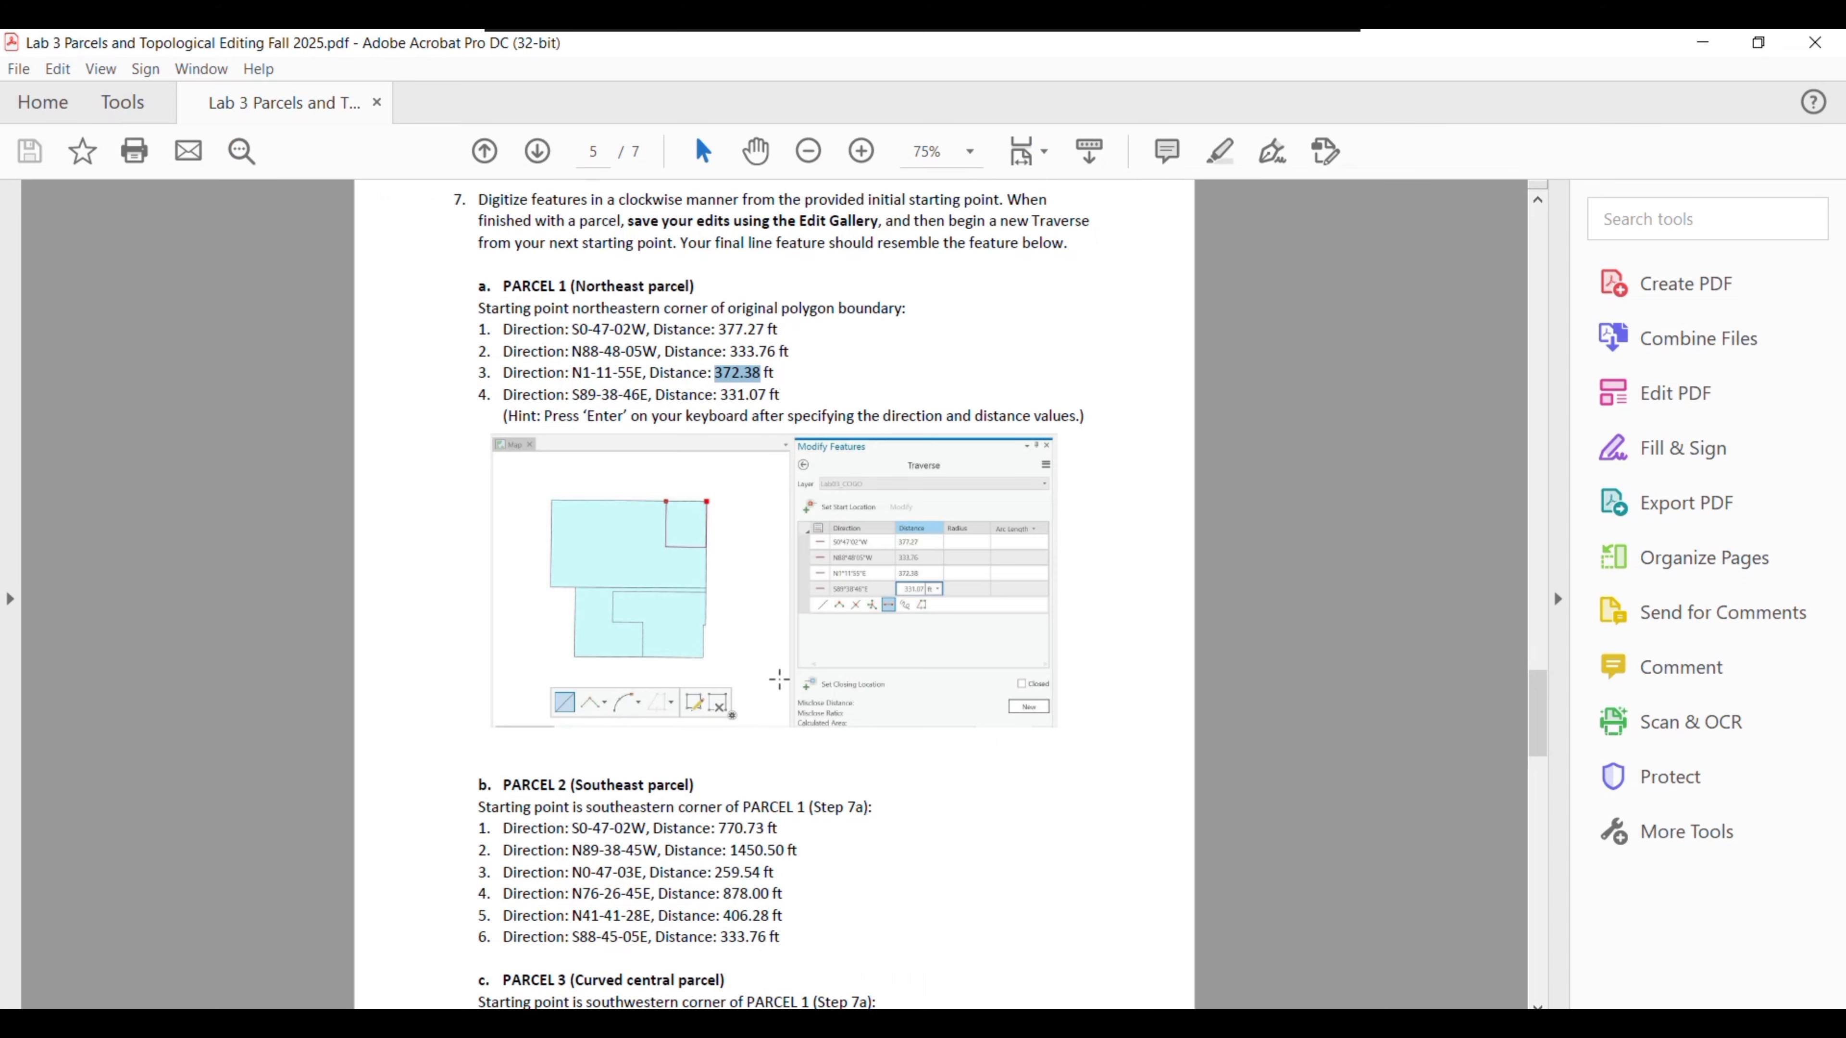
pyautogui.moveTo(571, 397); pyautogui.dragTo(624, 397)
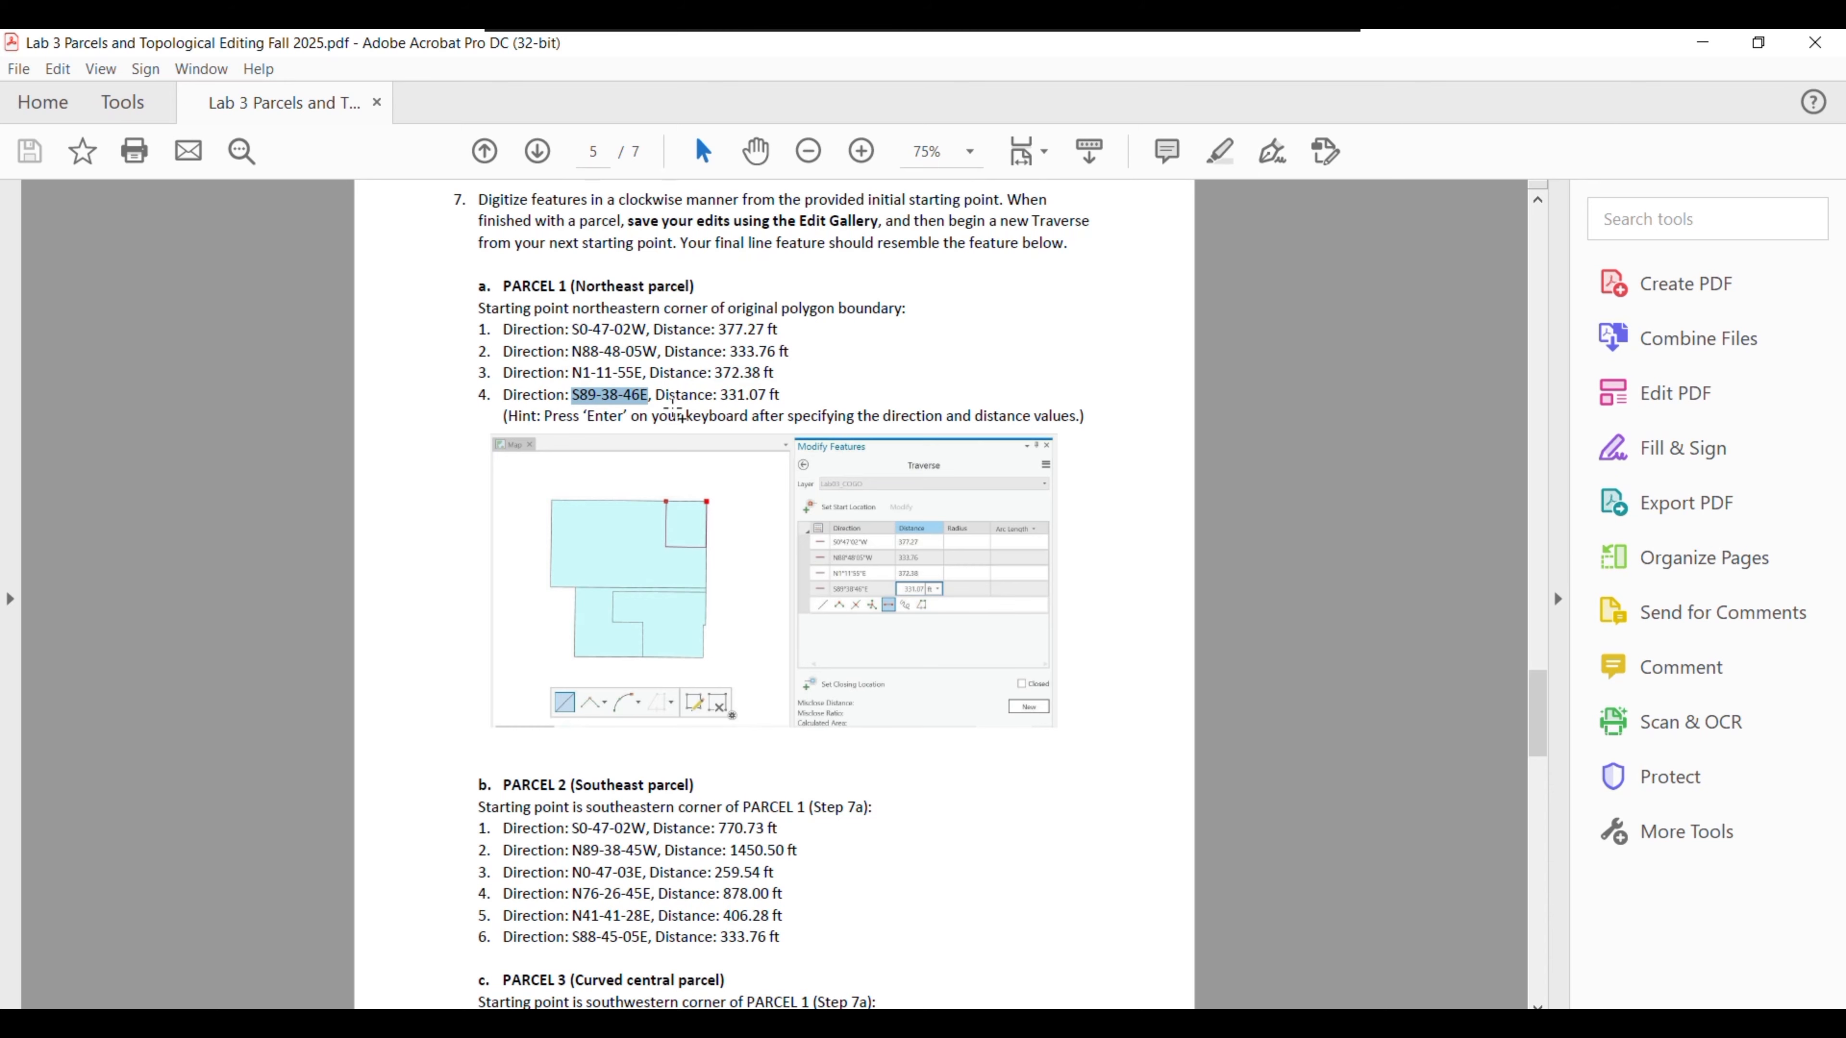
pyautogui.click(741, 1024)
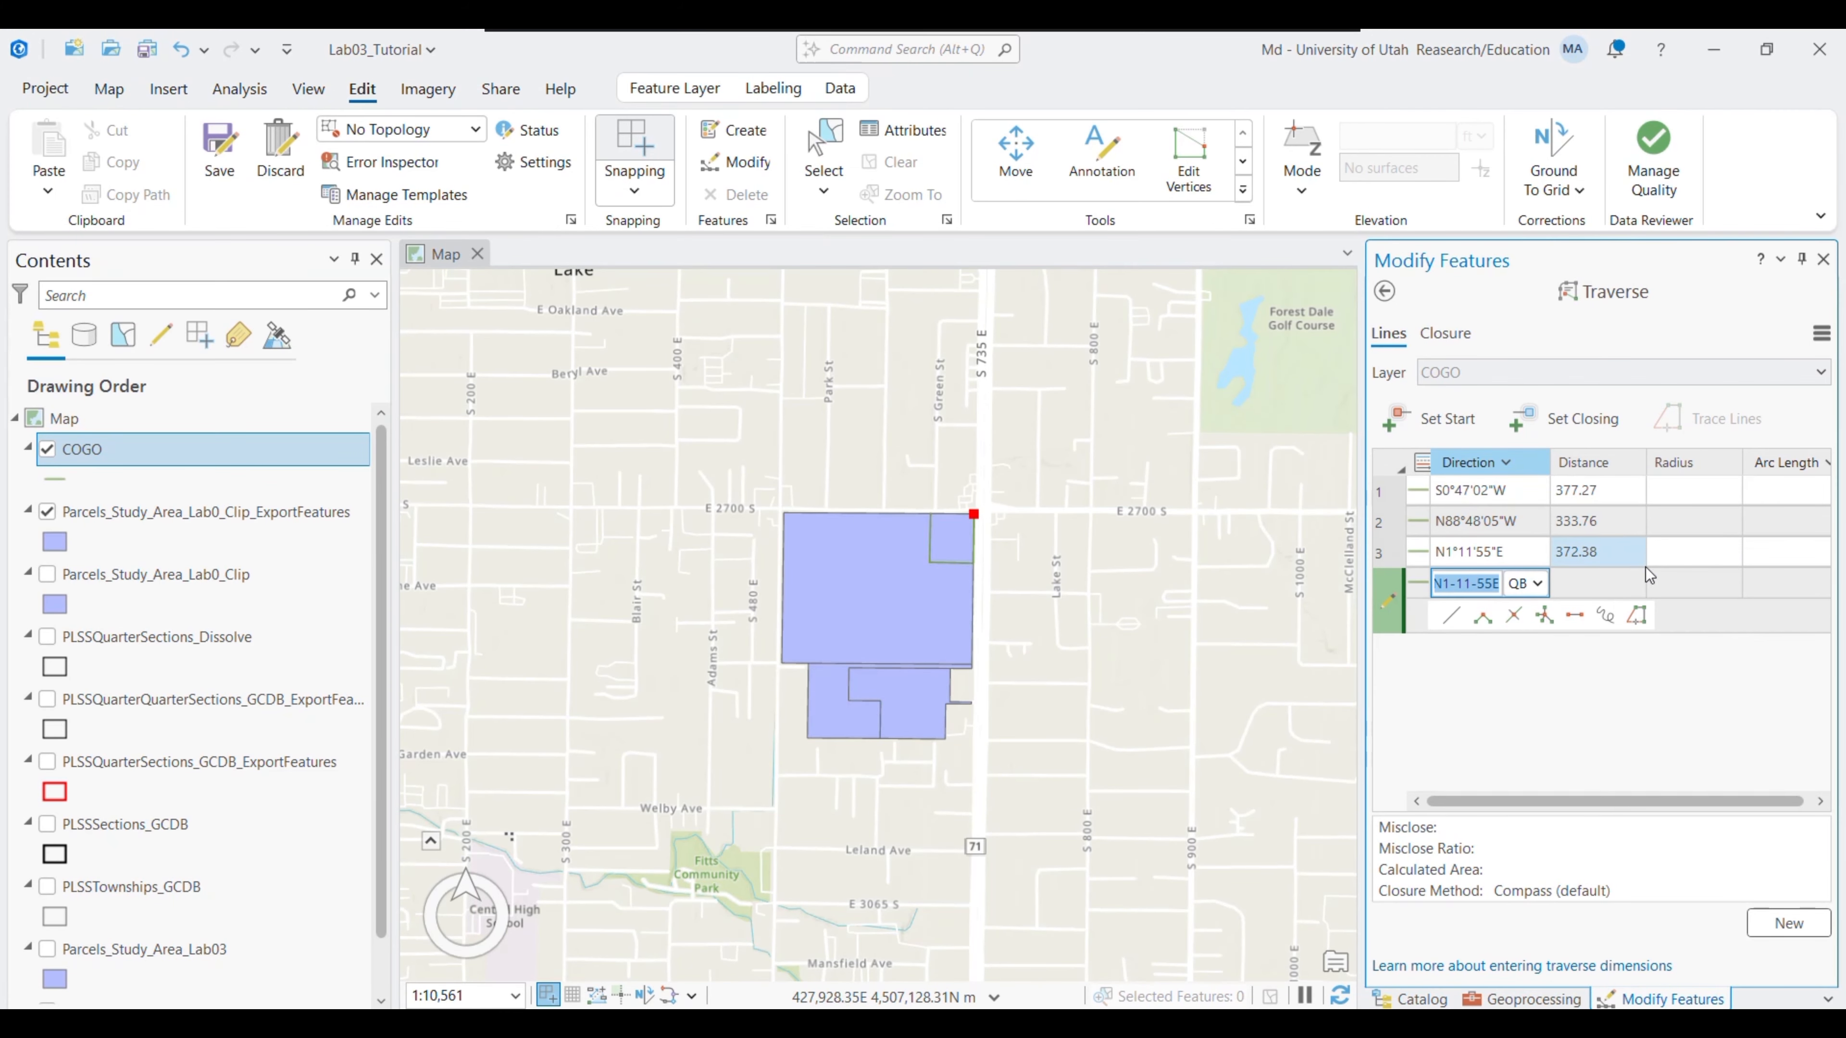
pyautogui.write('S89-38-46E')
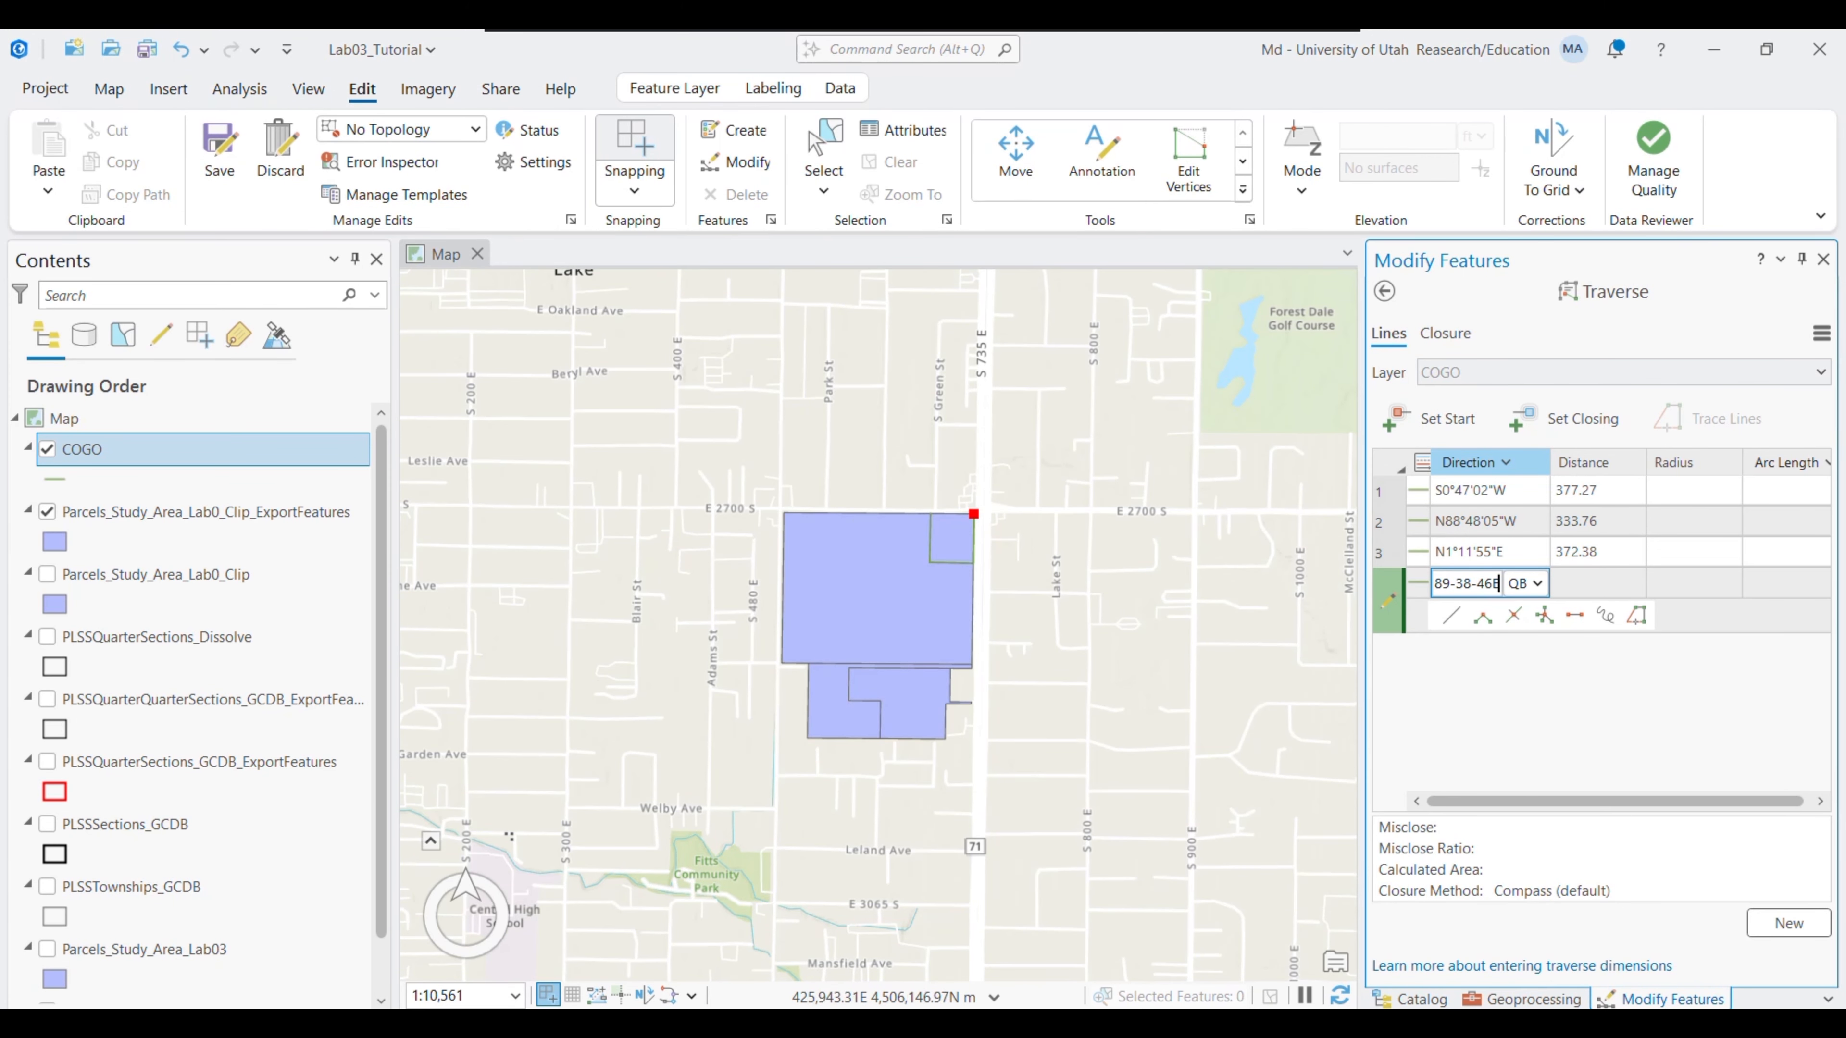
# Copy the fourth distance, 331.07 ft, from the lab PDF and enter it to complete Parcel 1's closing traverse line
pyautogui.click(865, 1024)
pyautogui.moveTo(719, 397); pyautogui.dragTo(771, 397)
pyautogui.hotkey('ctrl', 'c')
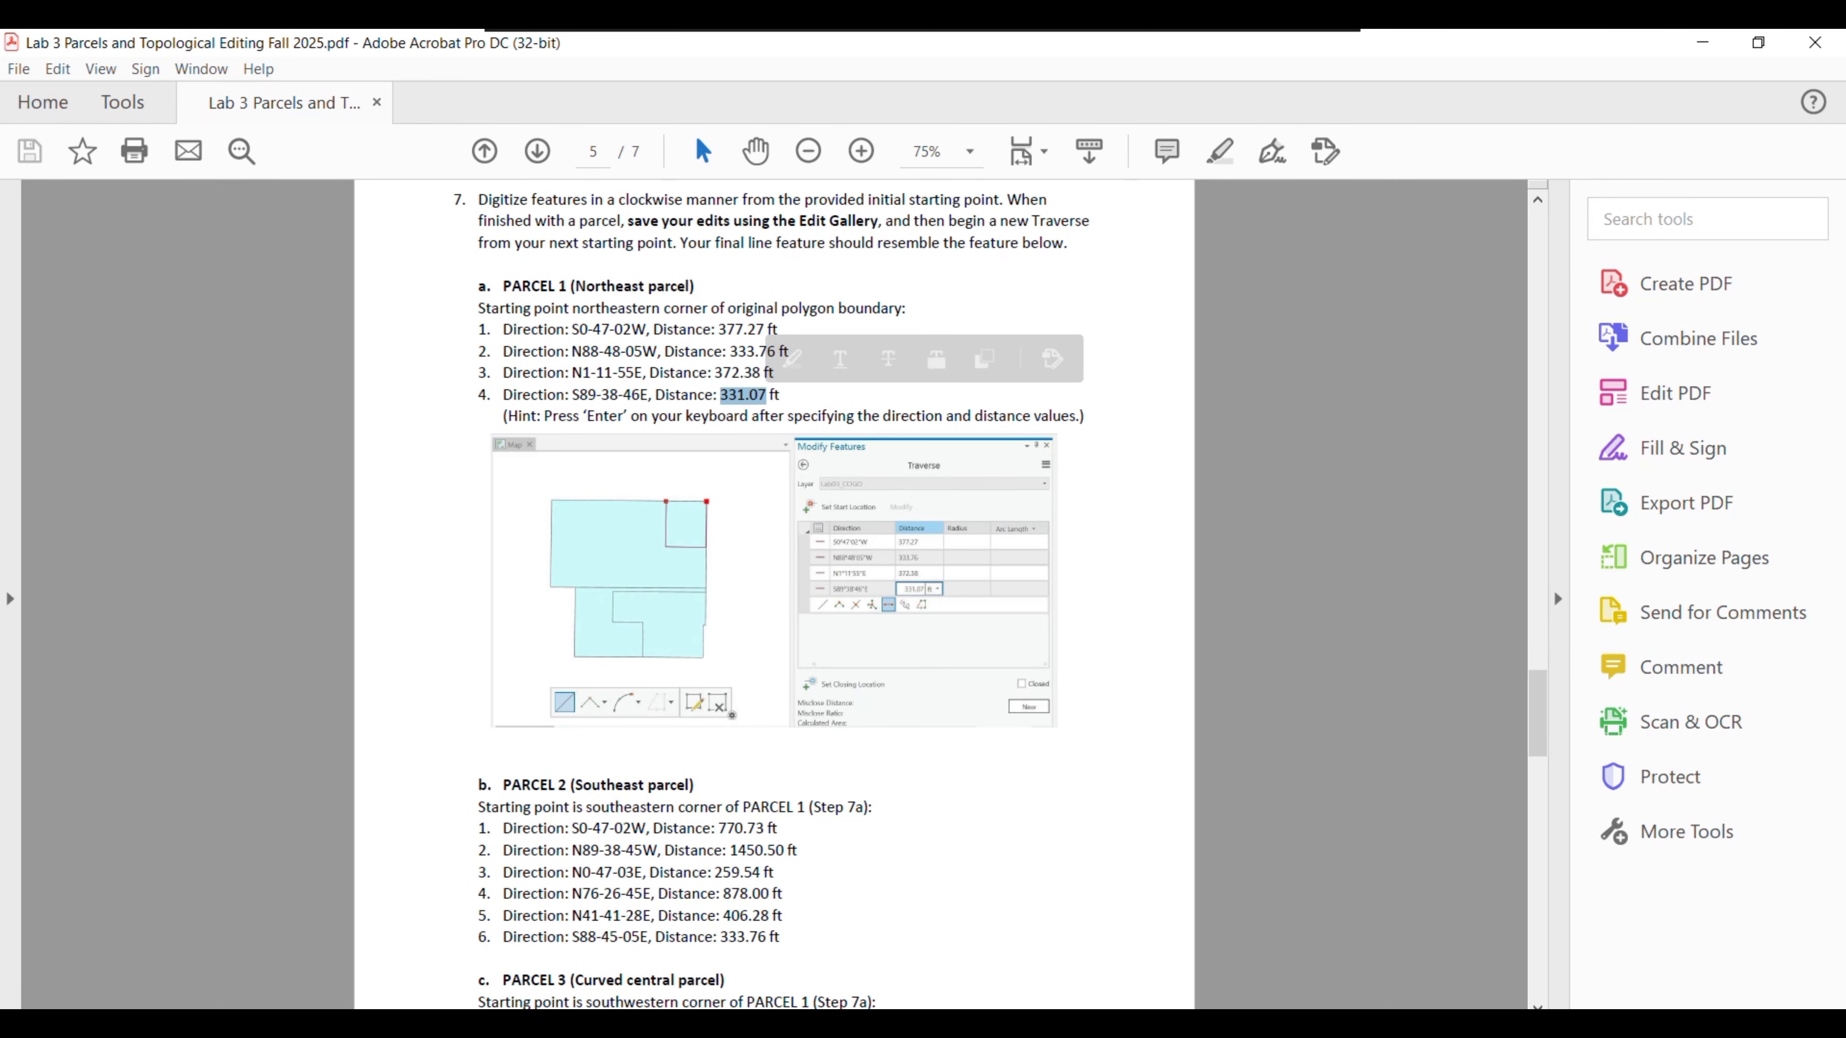
pyautogui.click(806, 1024)
pyautogui.press('Tab')
pyautogui.hotkey('ctrl', 'v')
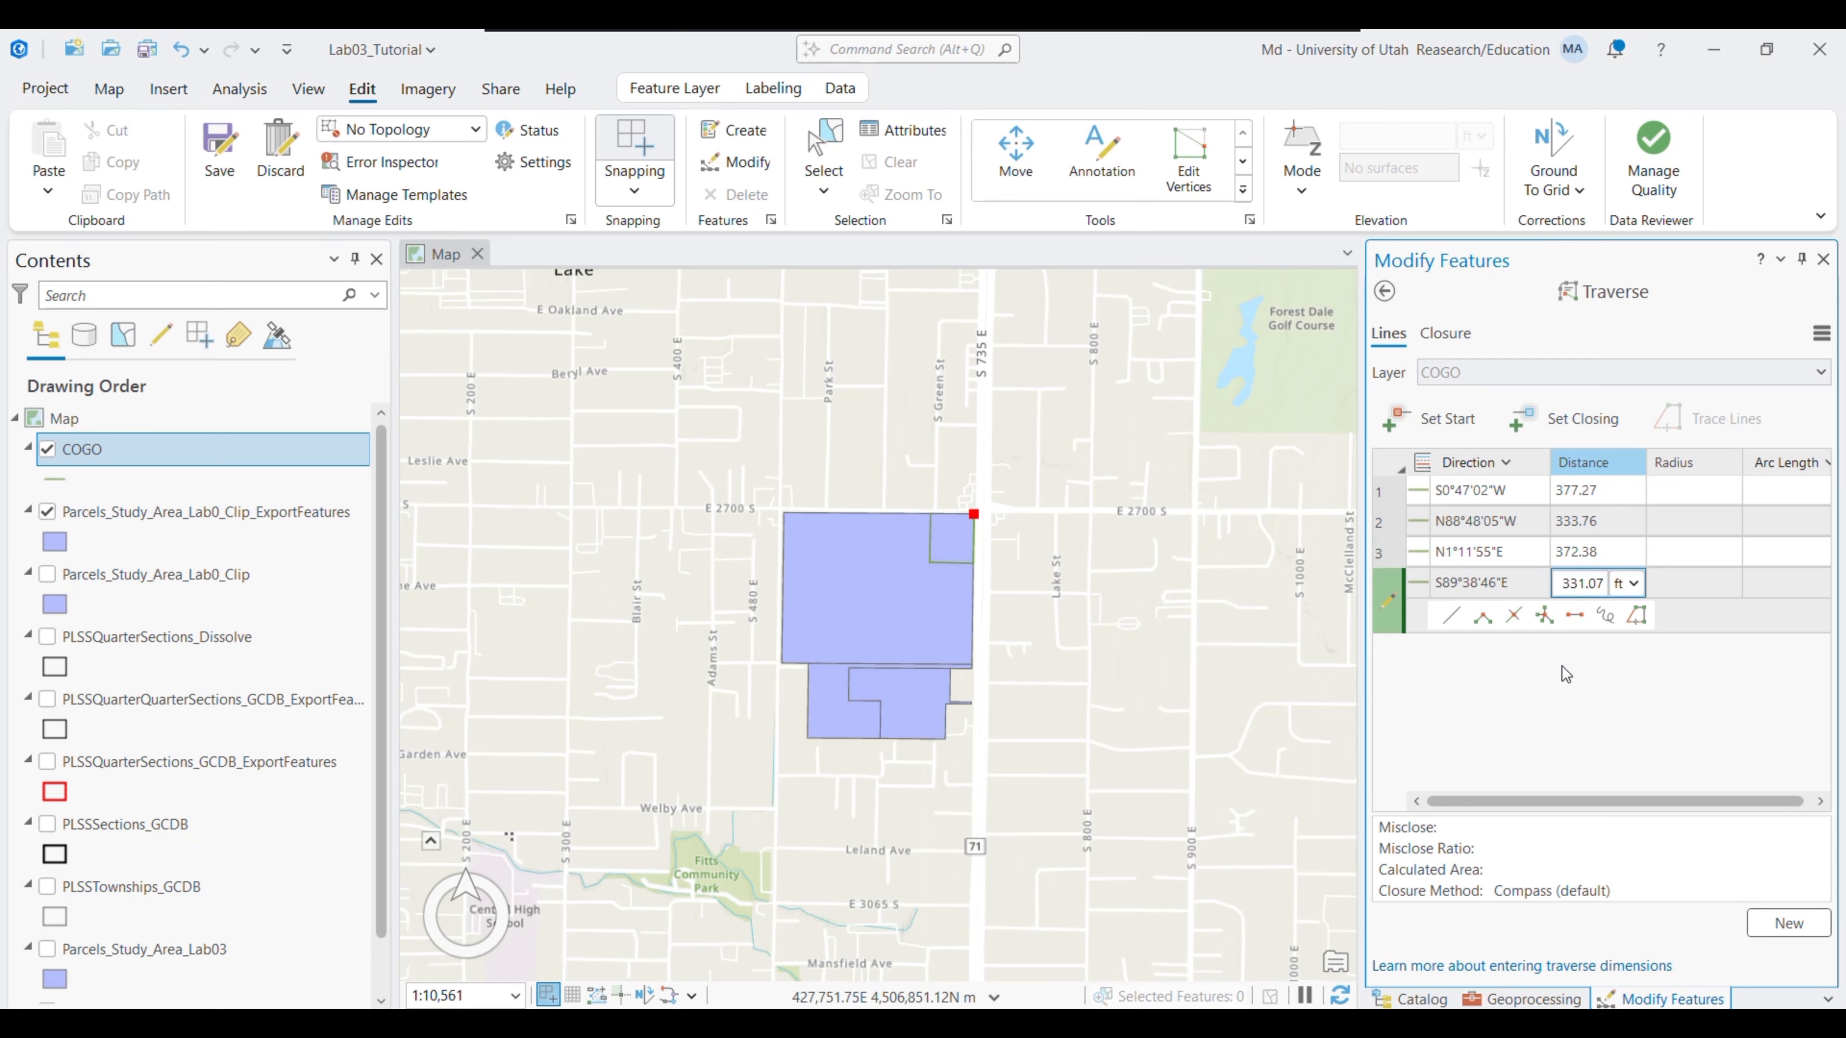
pyautogui.press('Return')
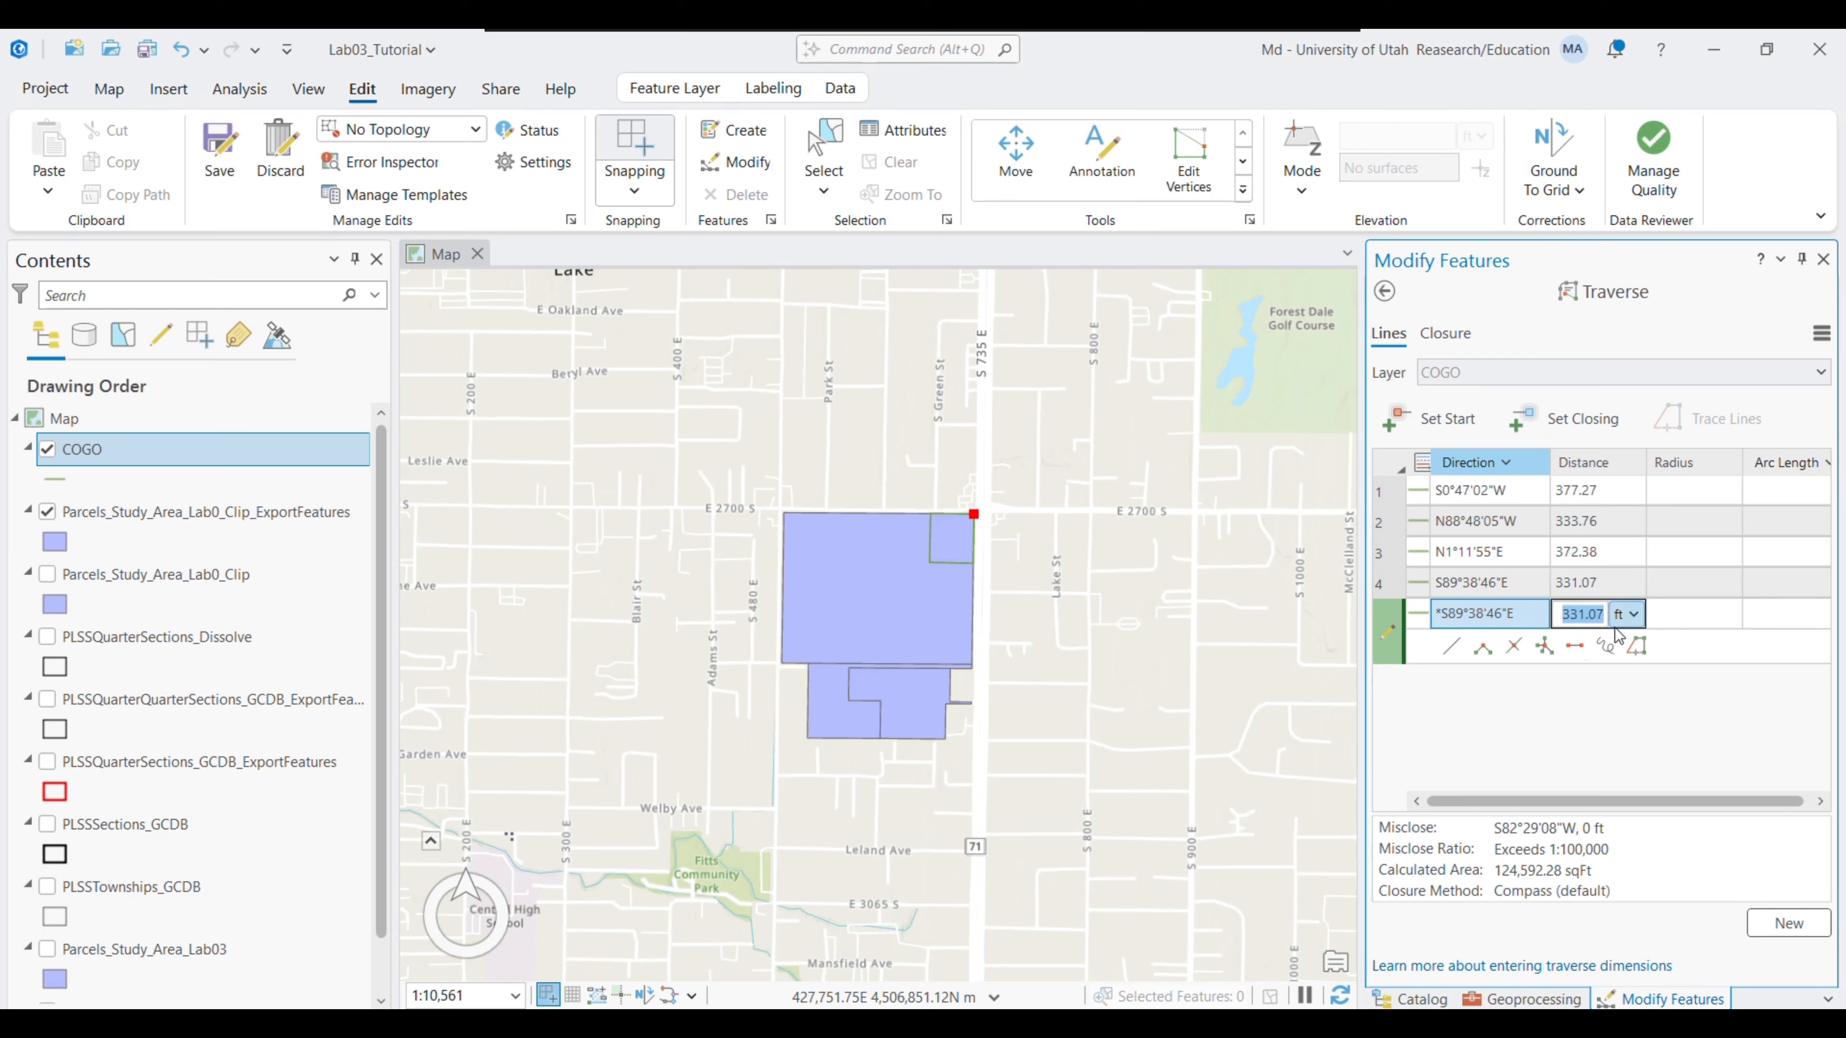
# Delete the extra fifth row from the Parcel 1 traverse table
pyautogui.click(1396, 635)
pyautogui.rightClick(1396, 635)
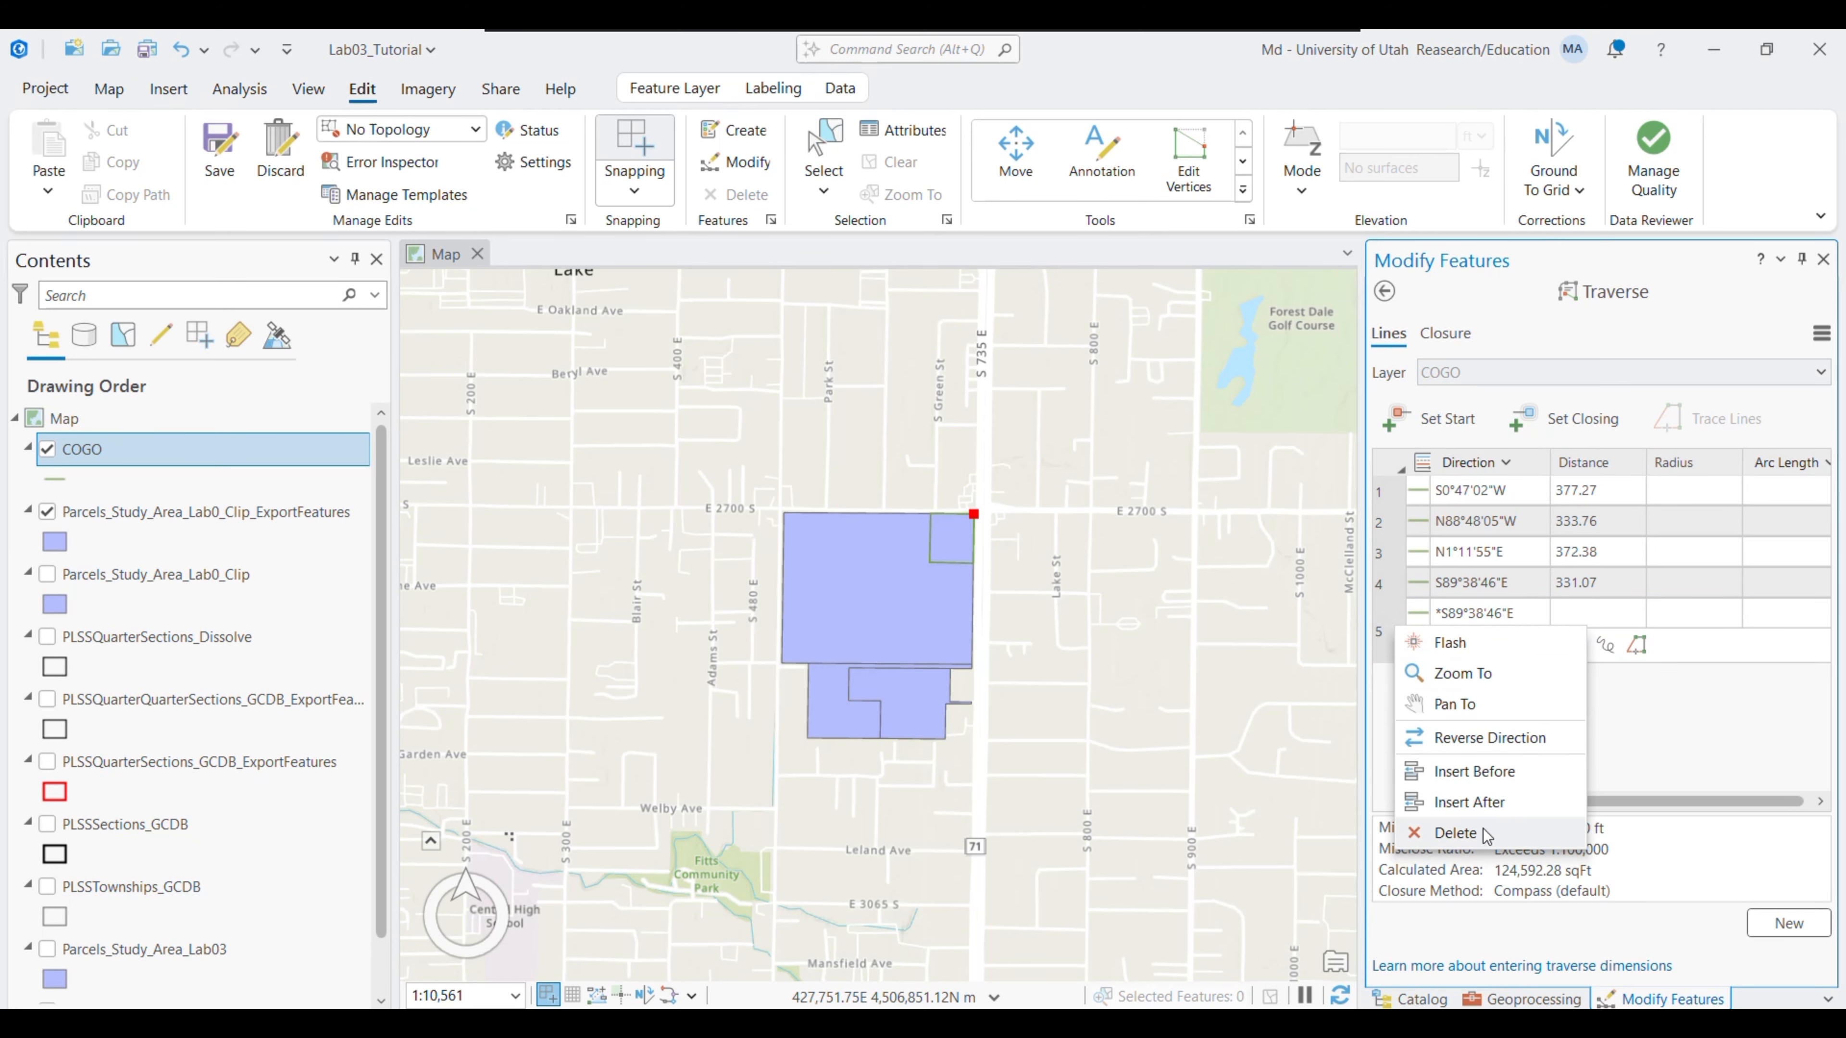
pyautogui.click(1483, 833)
pyautogui.click(1383, 650)
pyautogui.click(1390, 644)
pyautogui.click(1391, 641)
pyautogui.click(1391, 638)
pyautogui.rightClick(1391, 633)
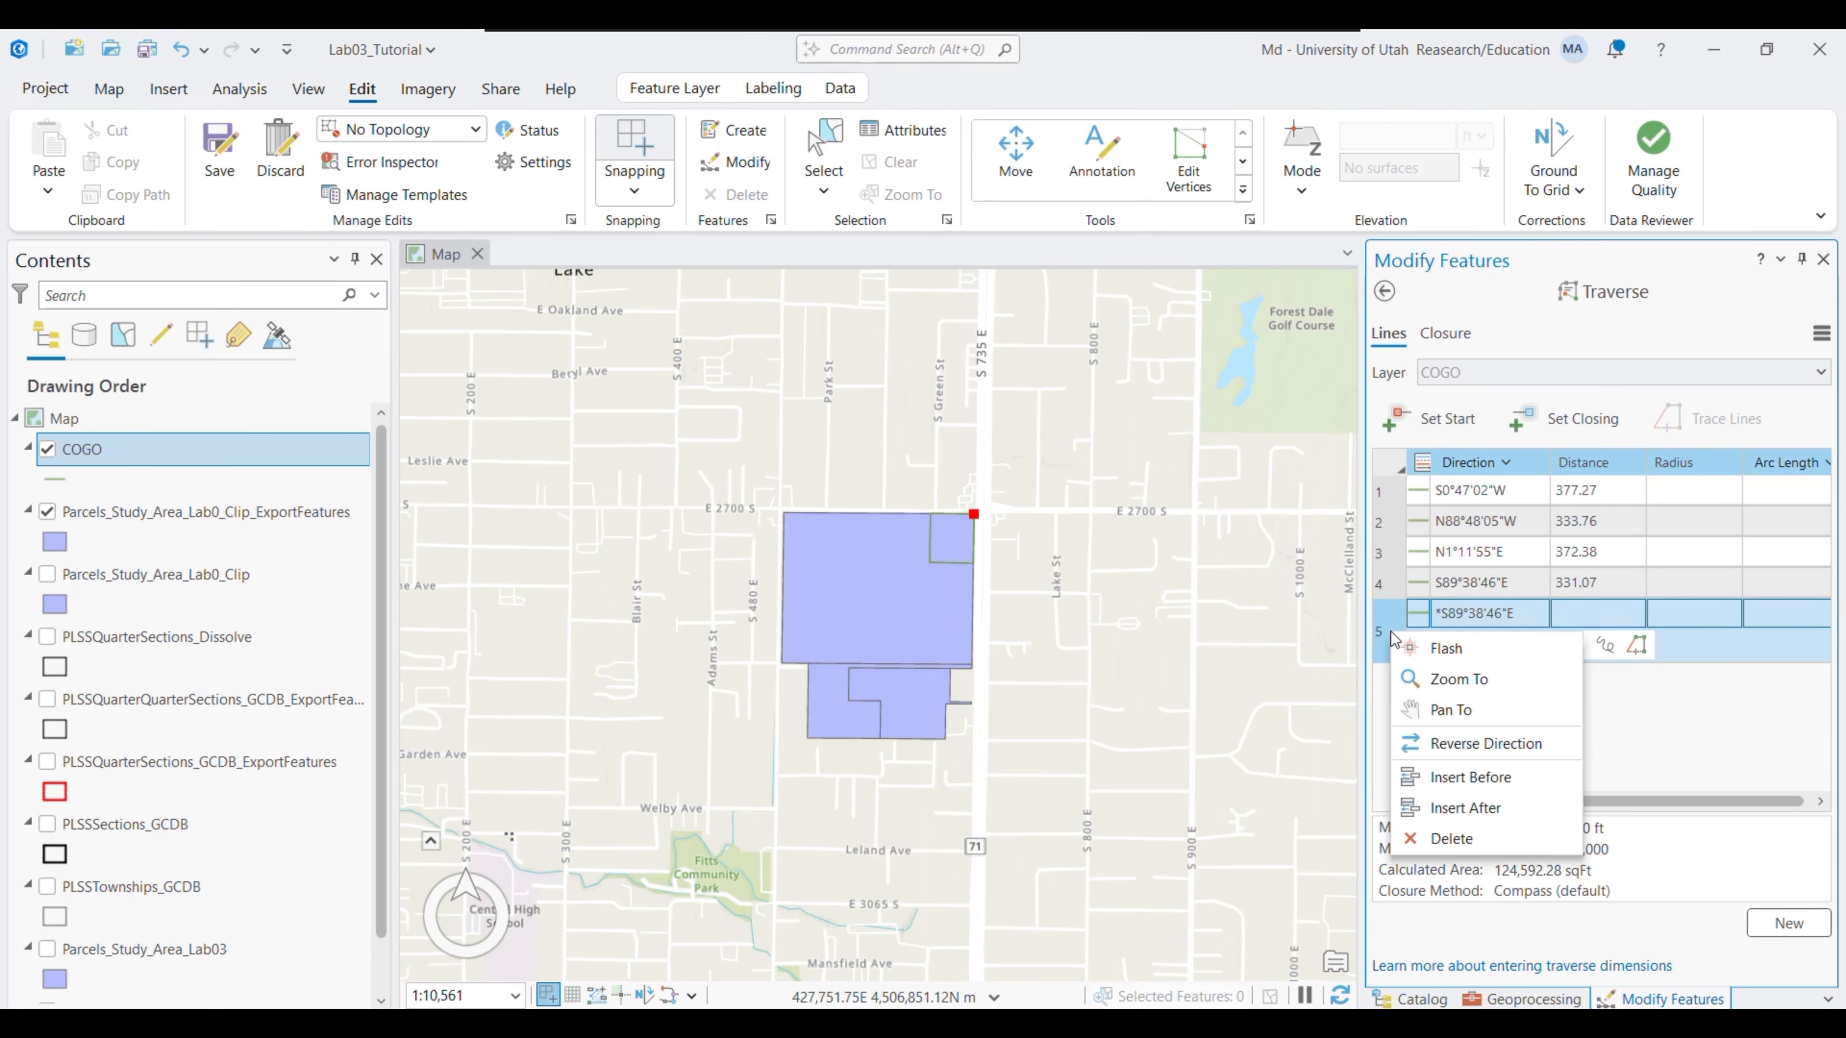
pyautogui.click(1452, 839)
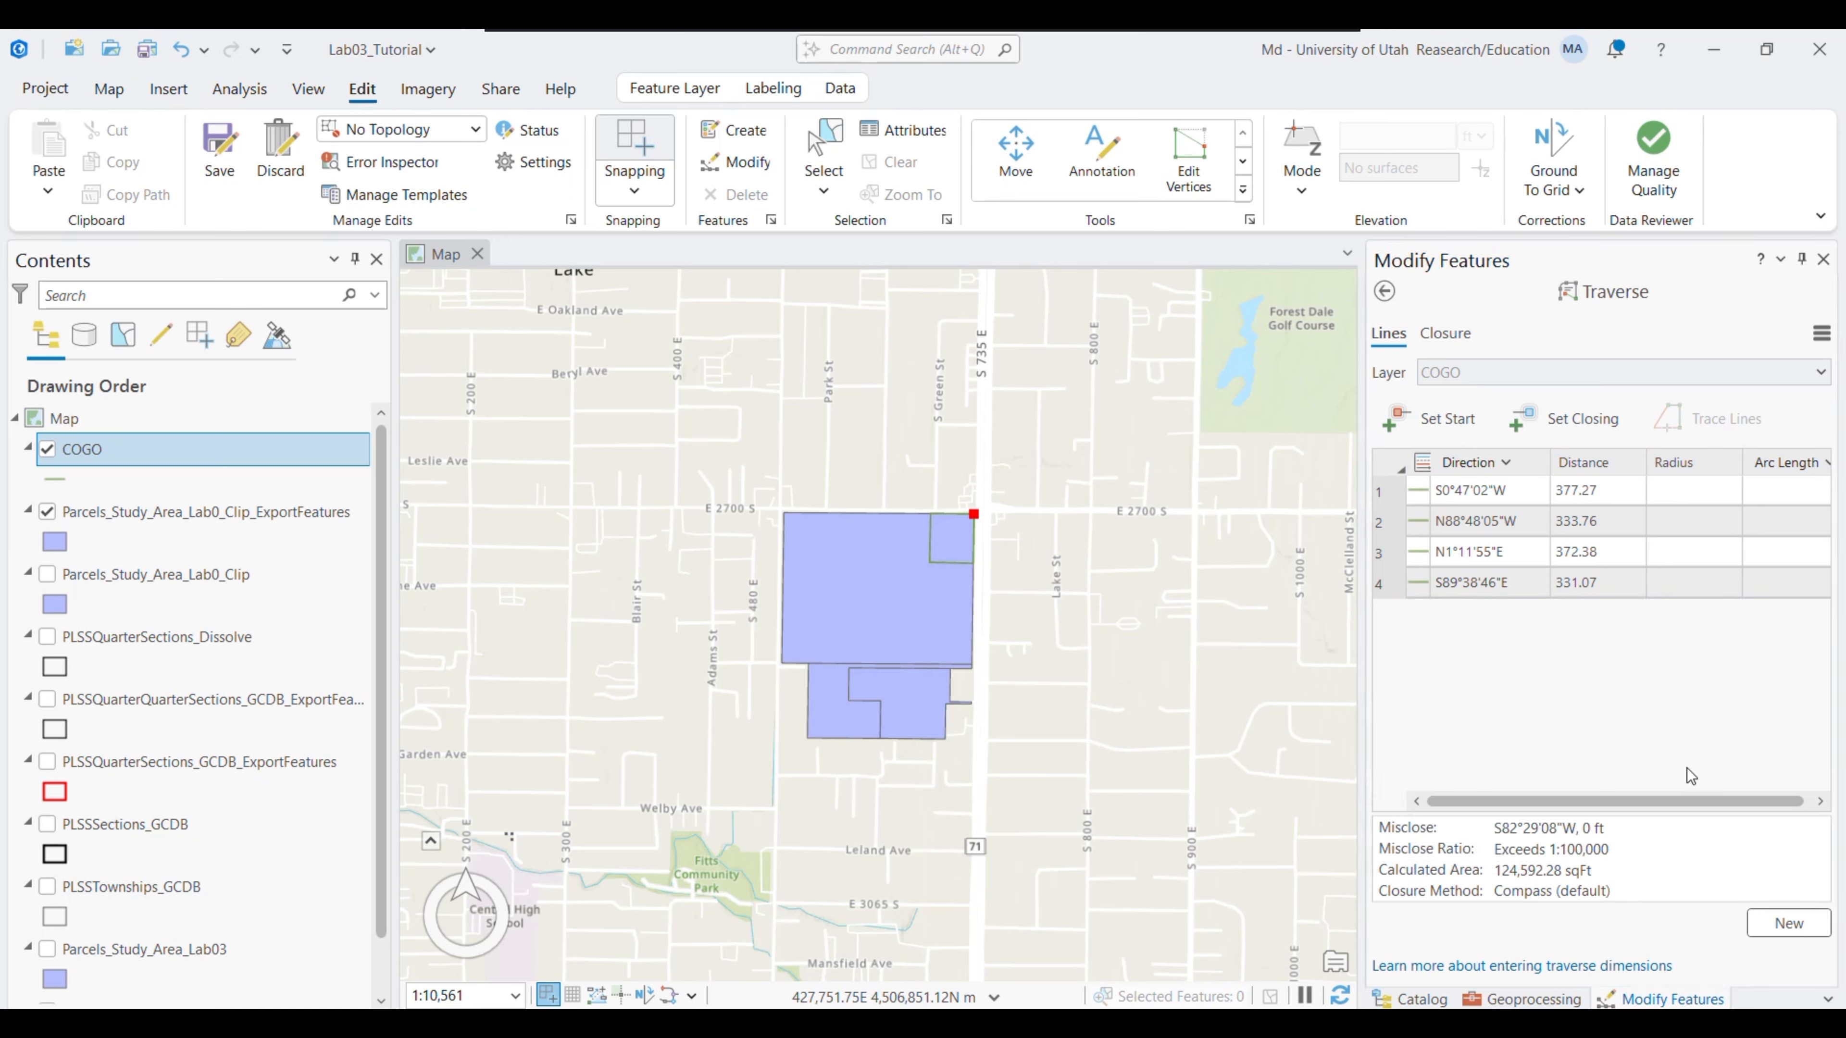
# Switch to the lab PDF and review the Parcel 2 starting point, the Feature to Polygon instruction and step 8
pyautogui.hotkey('alt', 'Tab')
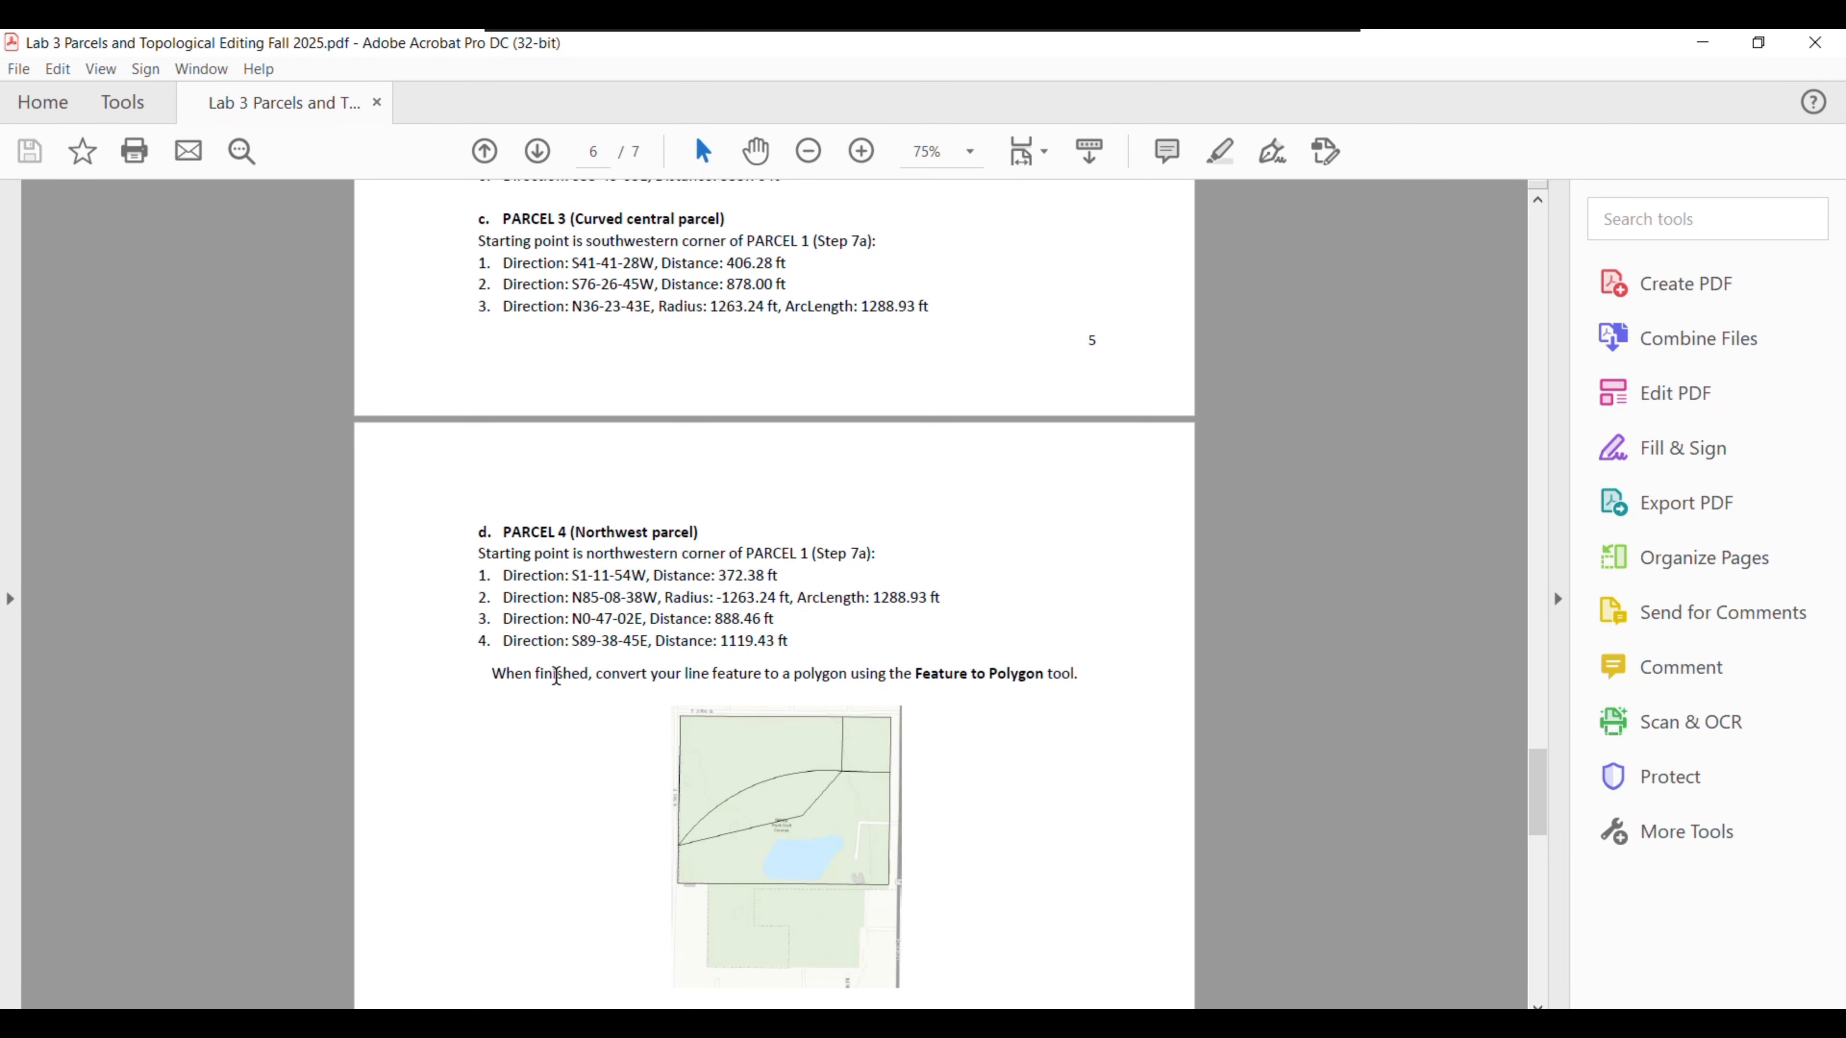
pyautogui.moveTo(546, 675); pyautogui.dragTo(646, 675)
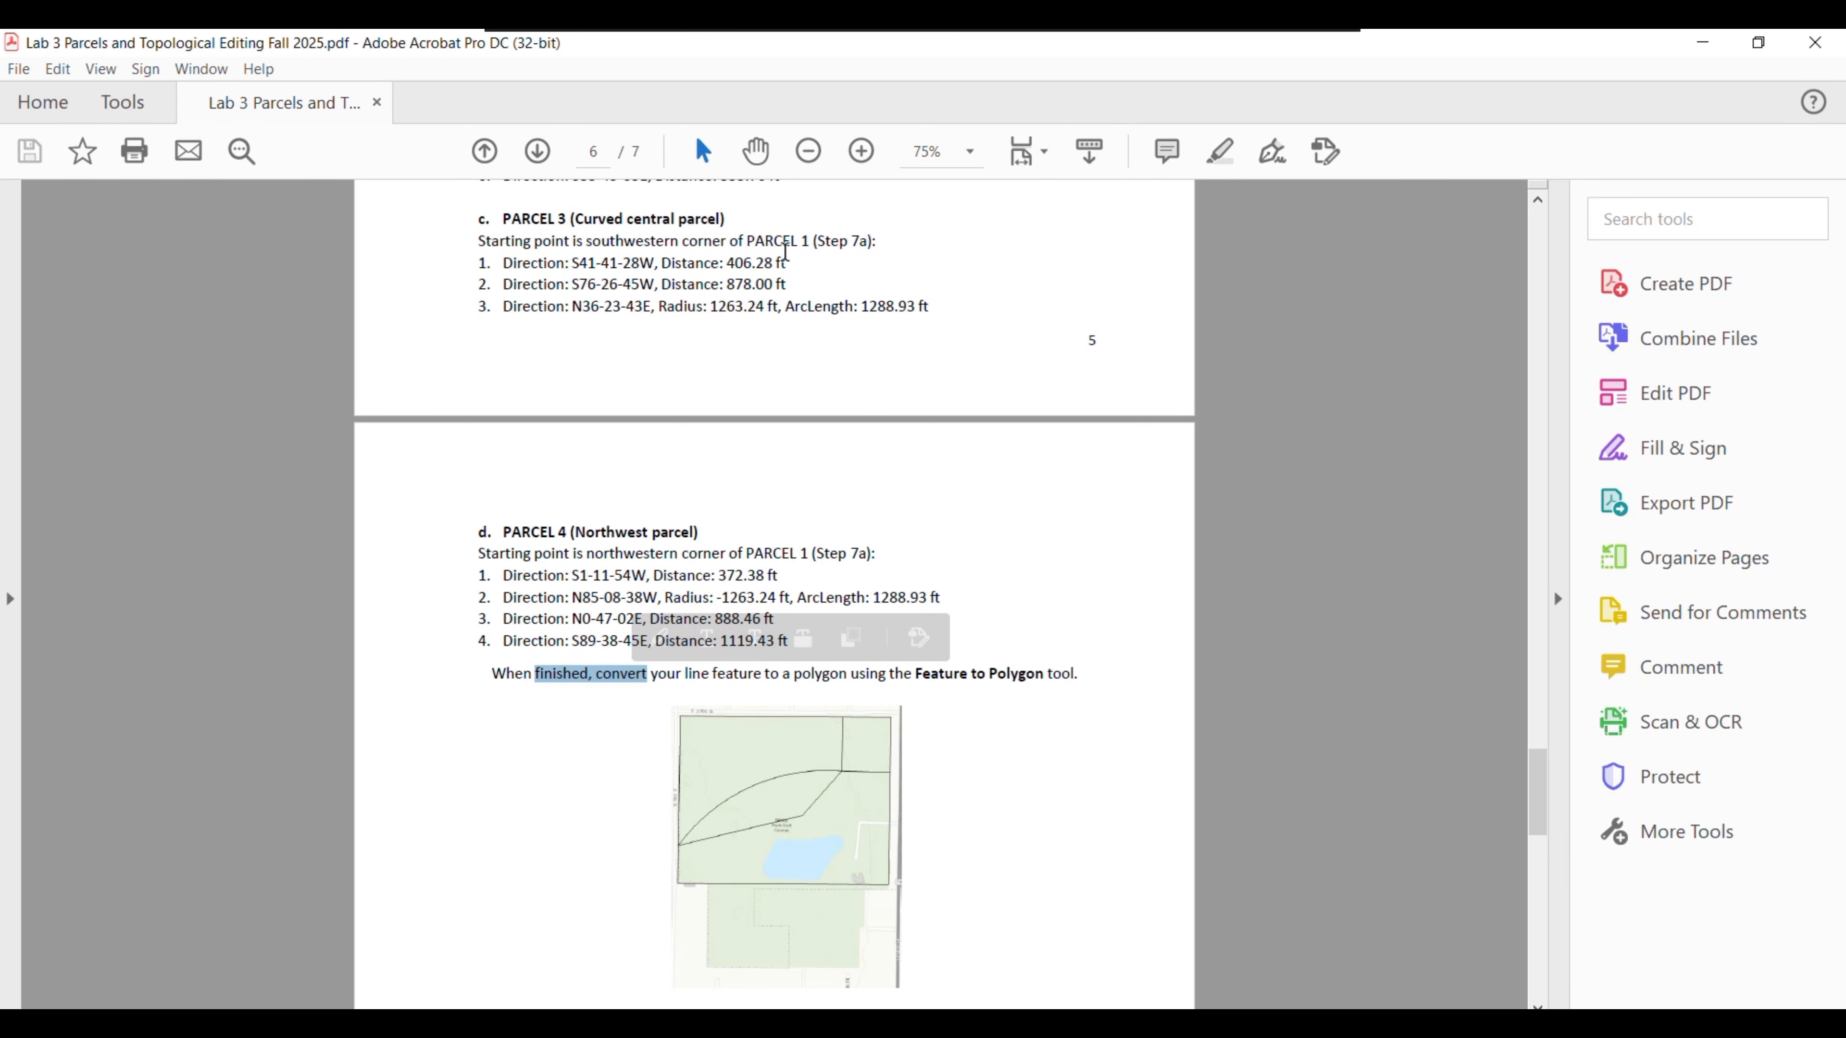
pyautogui.click(1174, 540)
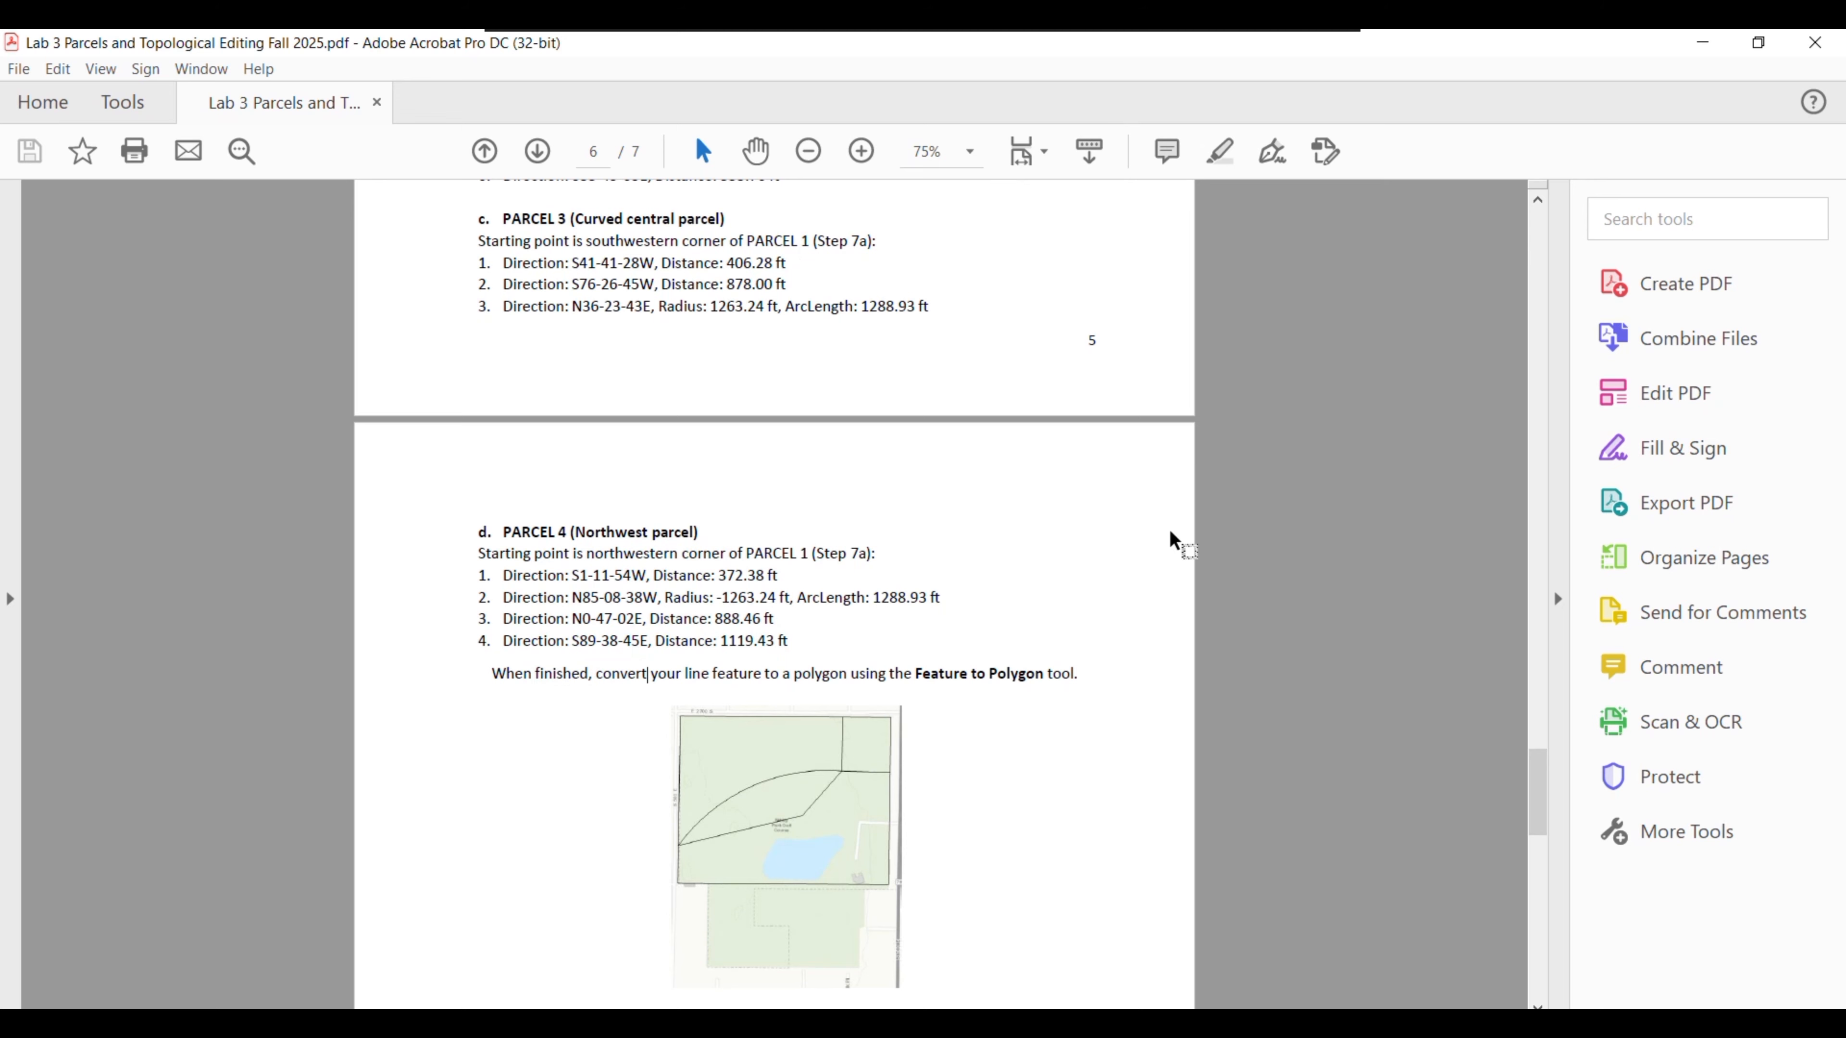
pyautogui.scroll(10, 581, 725)
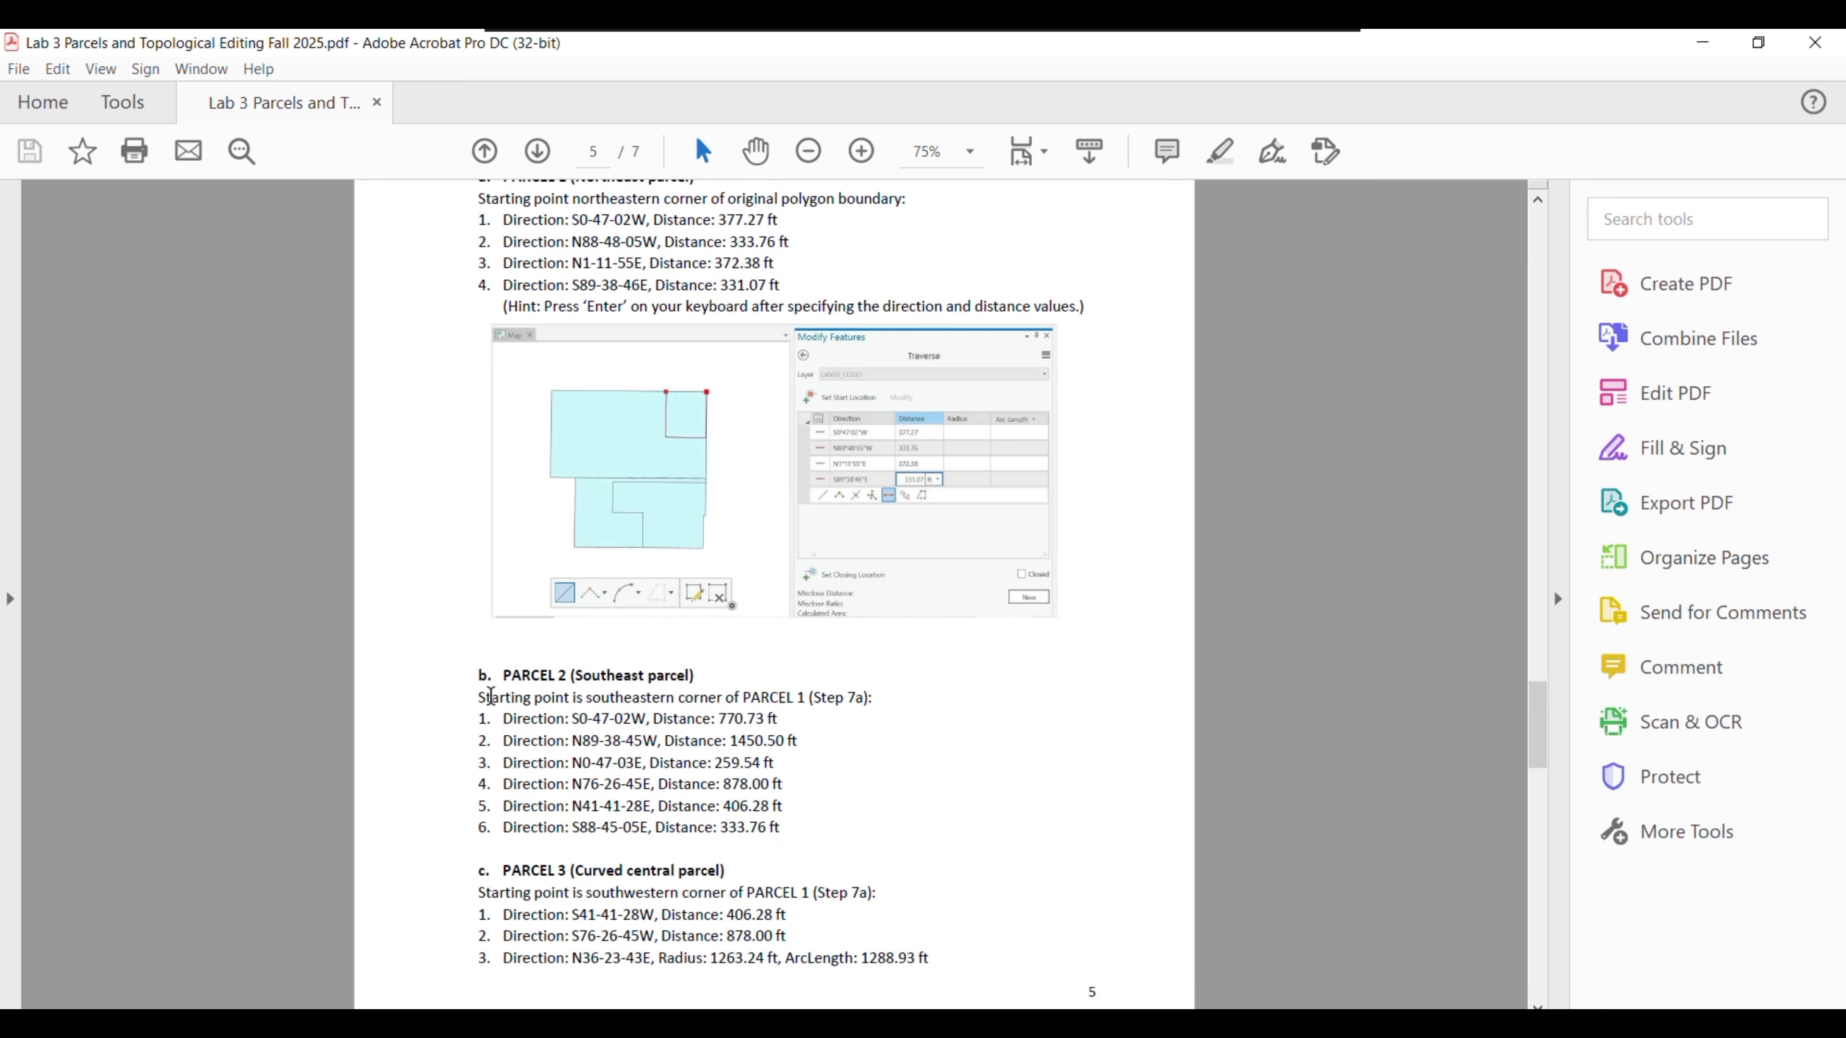
pyautogui.moveTo(479, 696); pyautogui.dragTo(872, 698)
pyautogui.scroll(-10, 1025, 639)
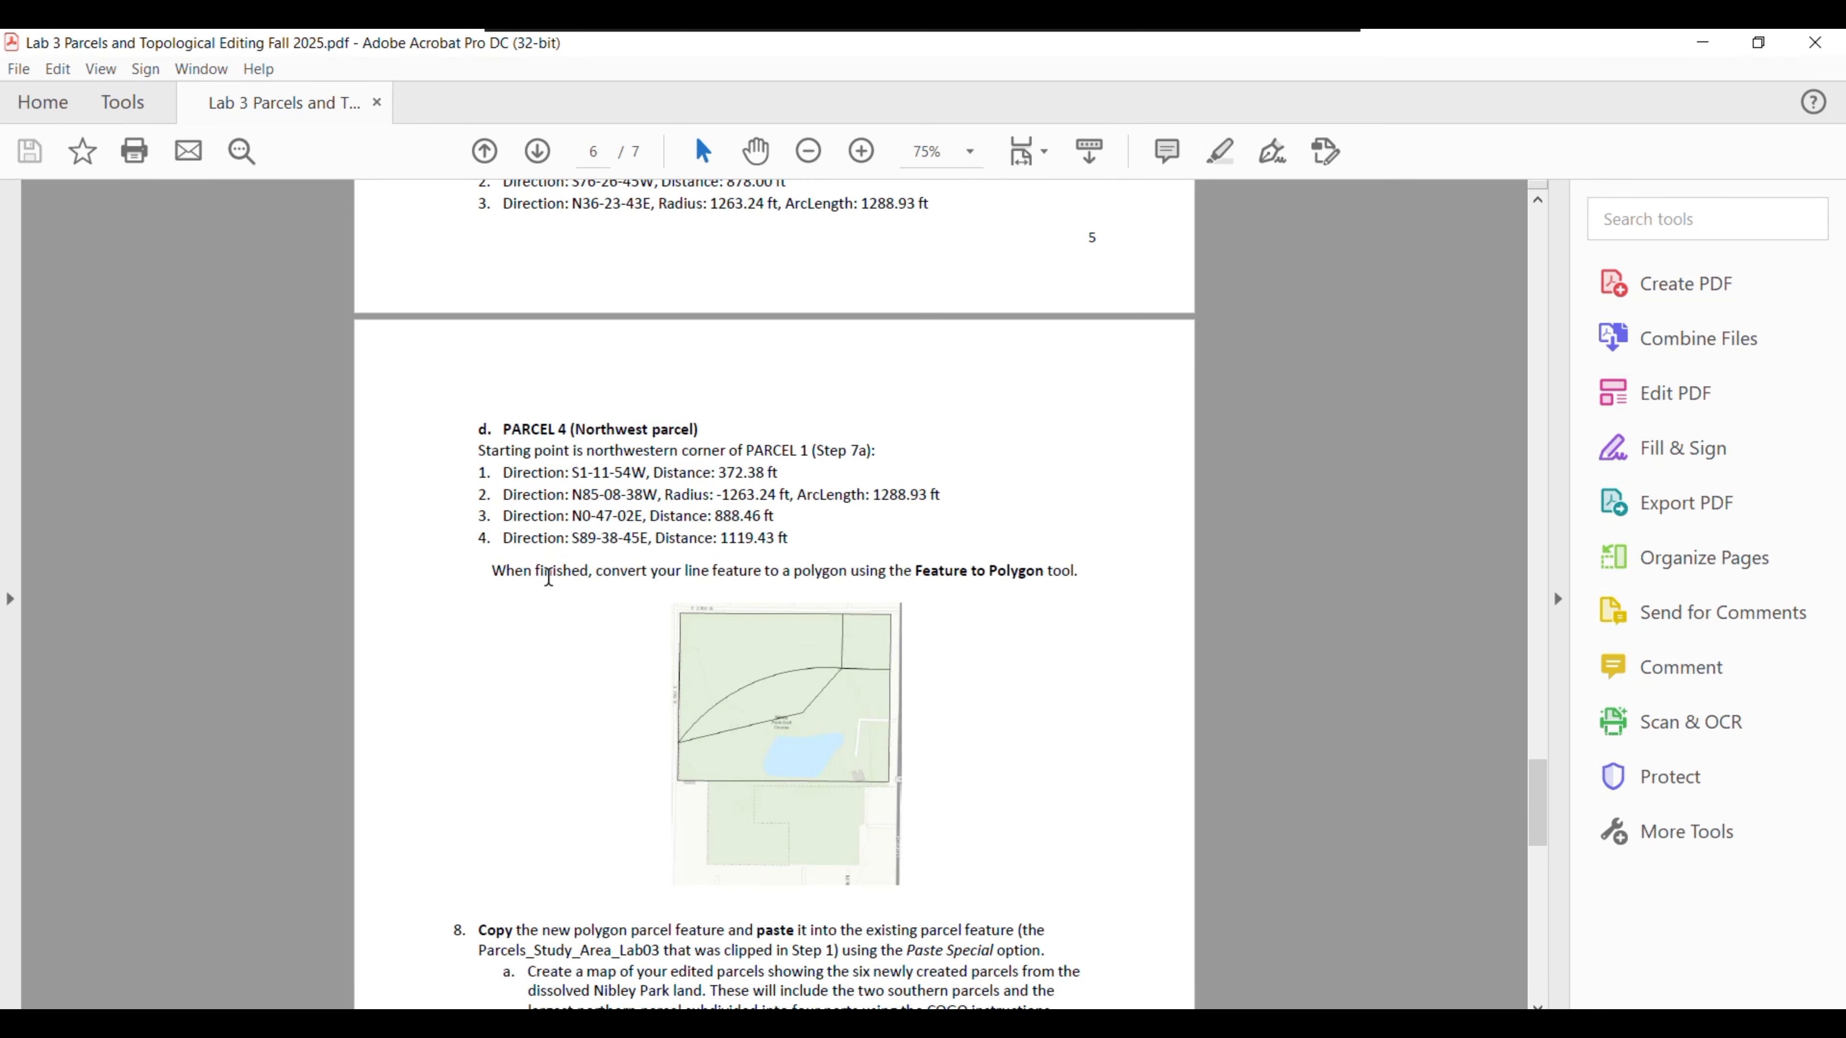
pyautogui.moveTo(489, 573); pyautogui.dragTo(1094, 575)
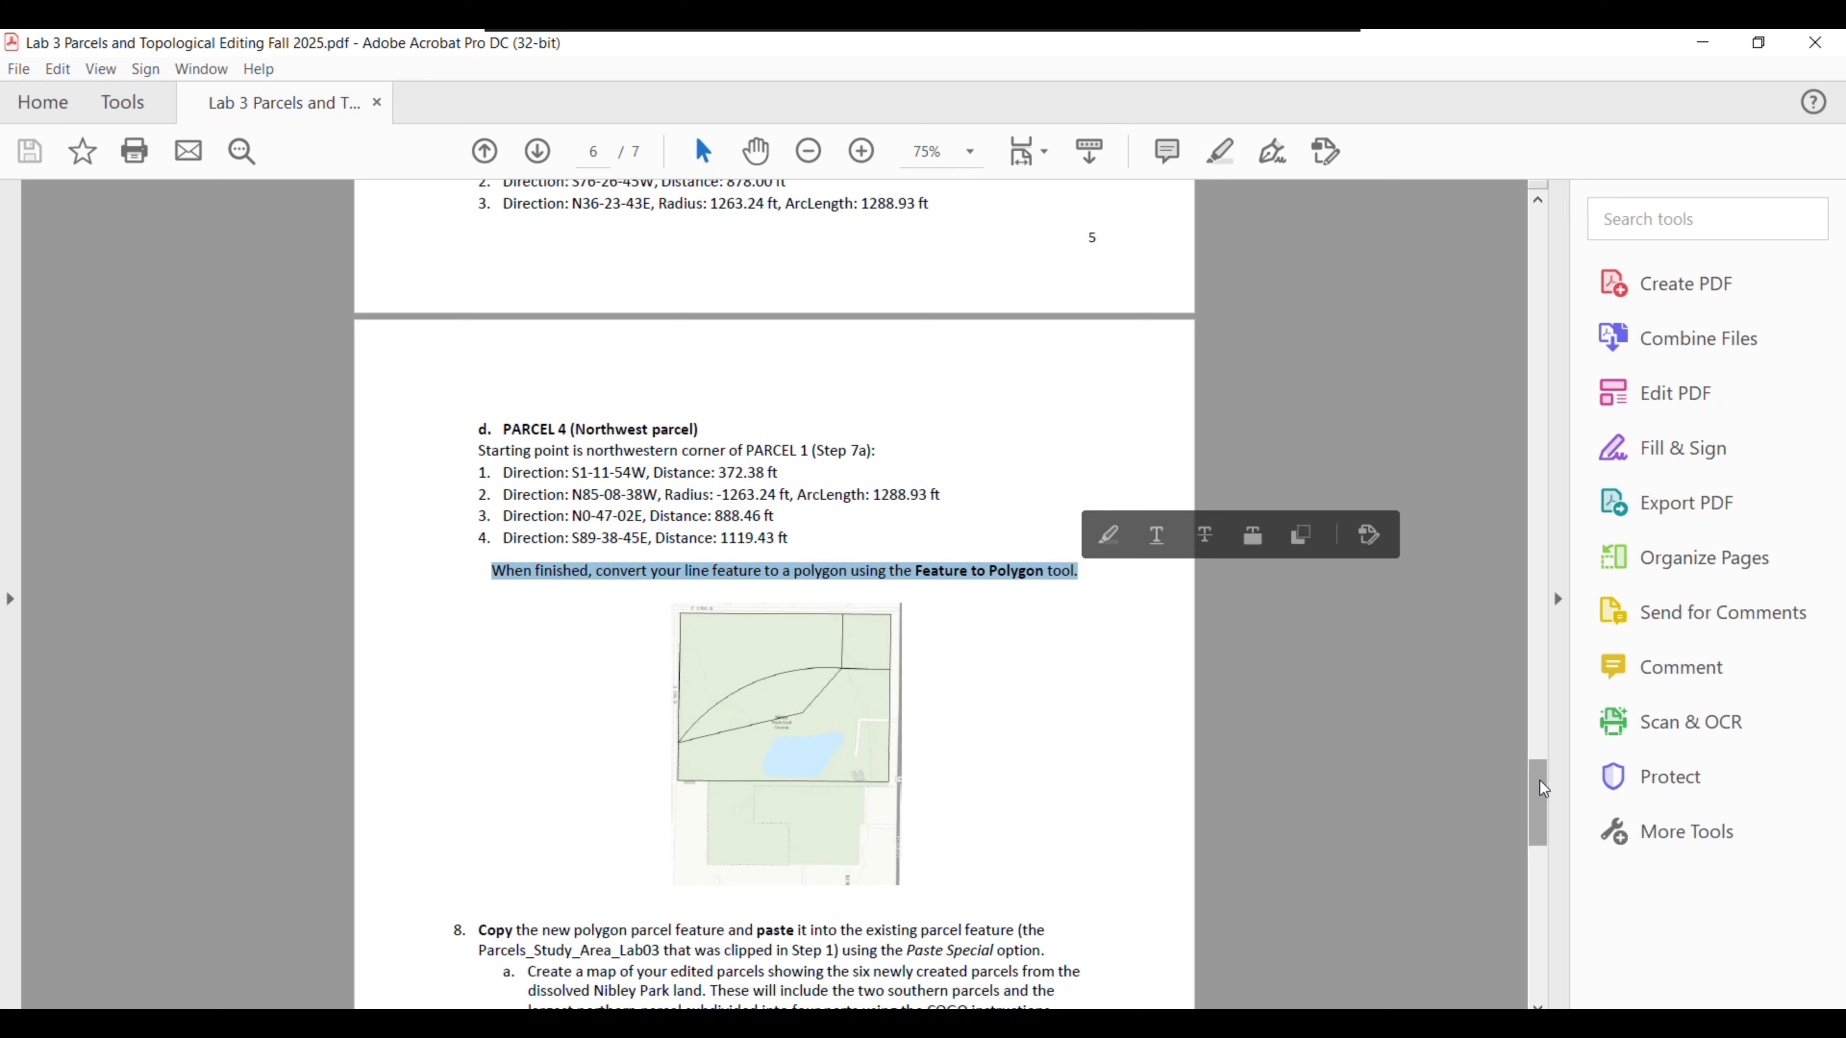
pyautogui.scroll(-5, 1018, 574)
pyautogui.click(535, 585)
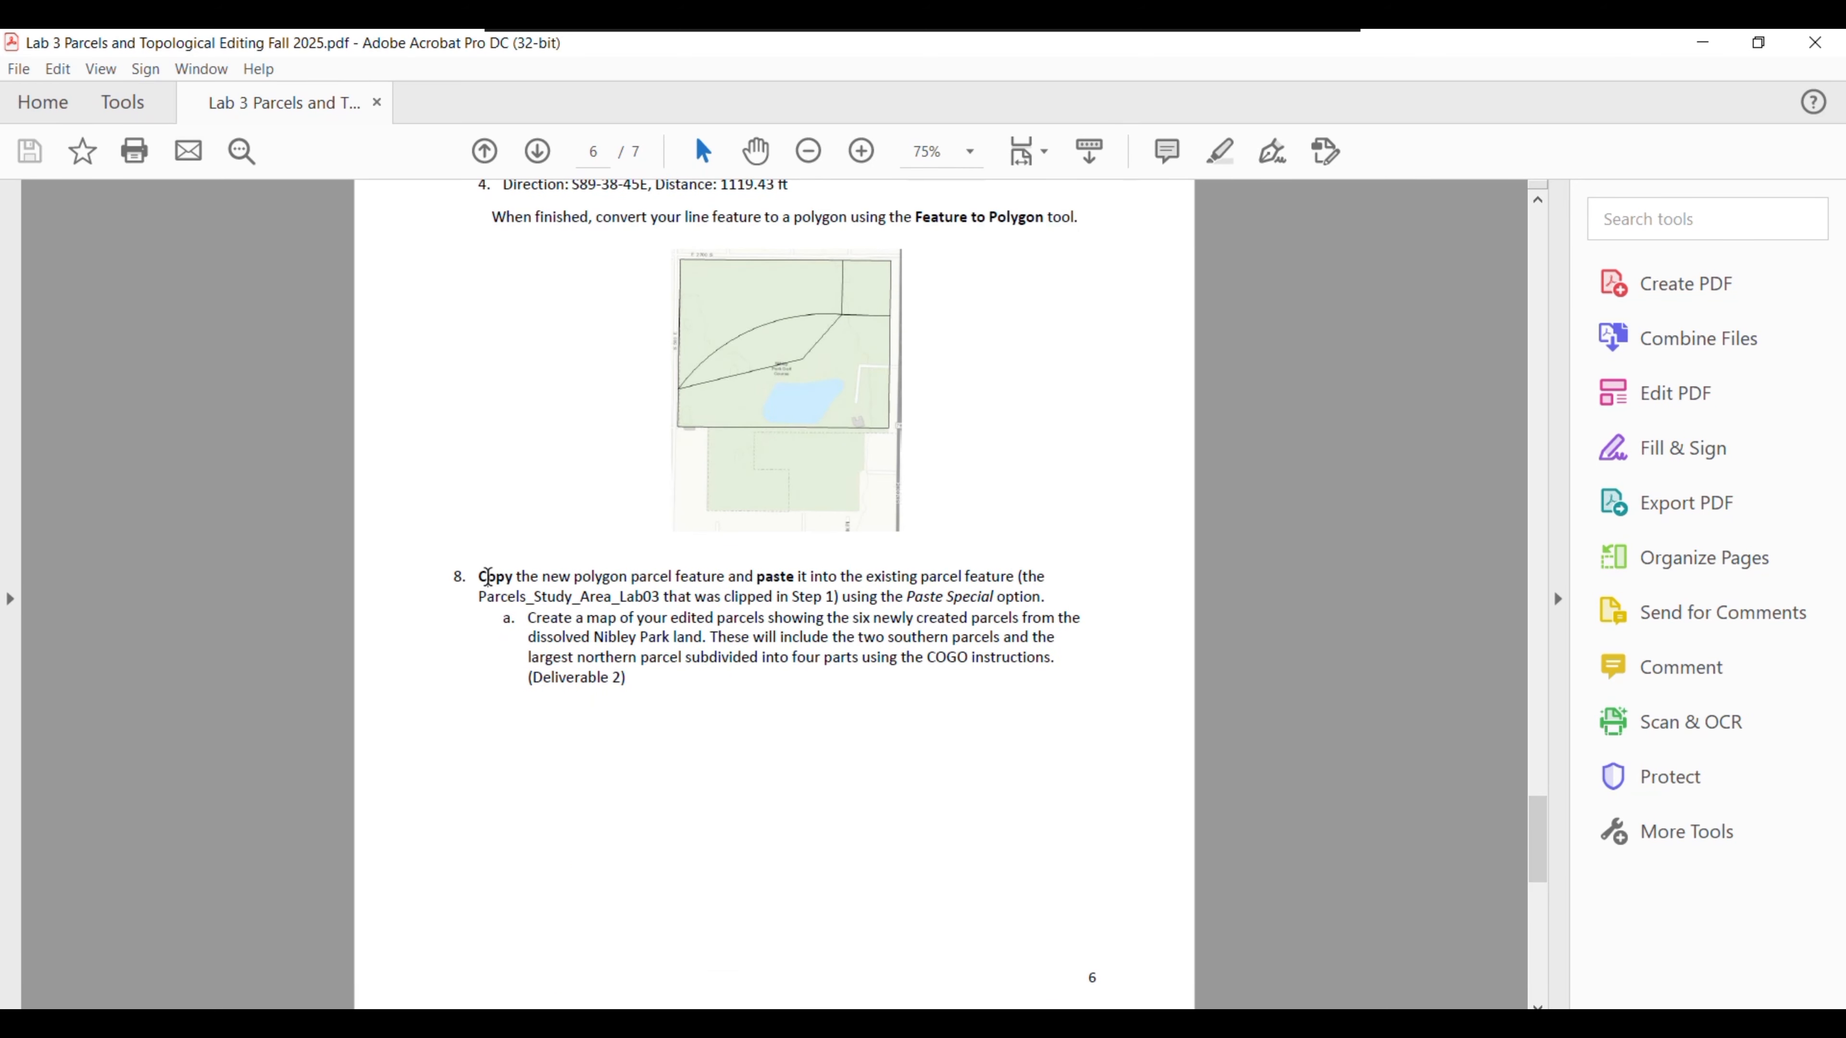
# Review step 8 in the lab PDF, switch back to ArcGIS Pro and save all edits
pyautogui.moveTo(487, 576); pyautogui.dragTo(989, 614)
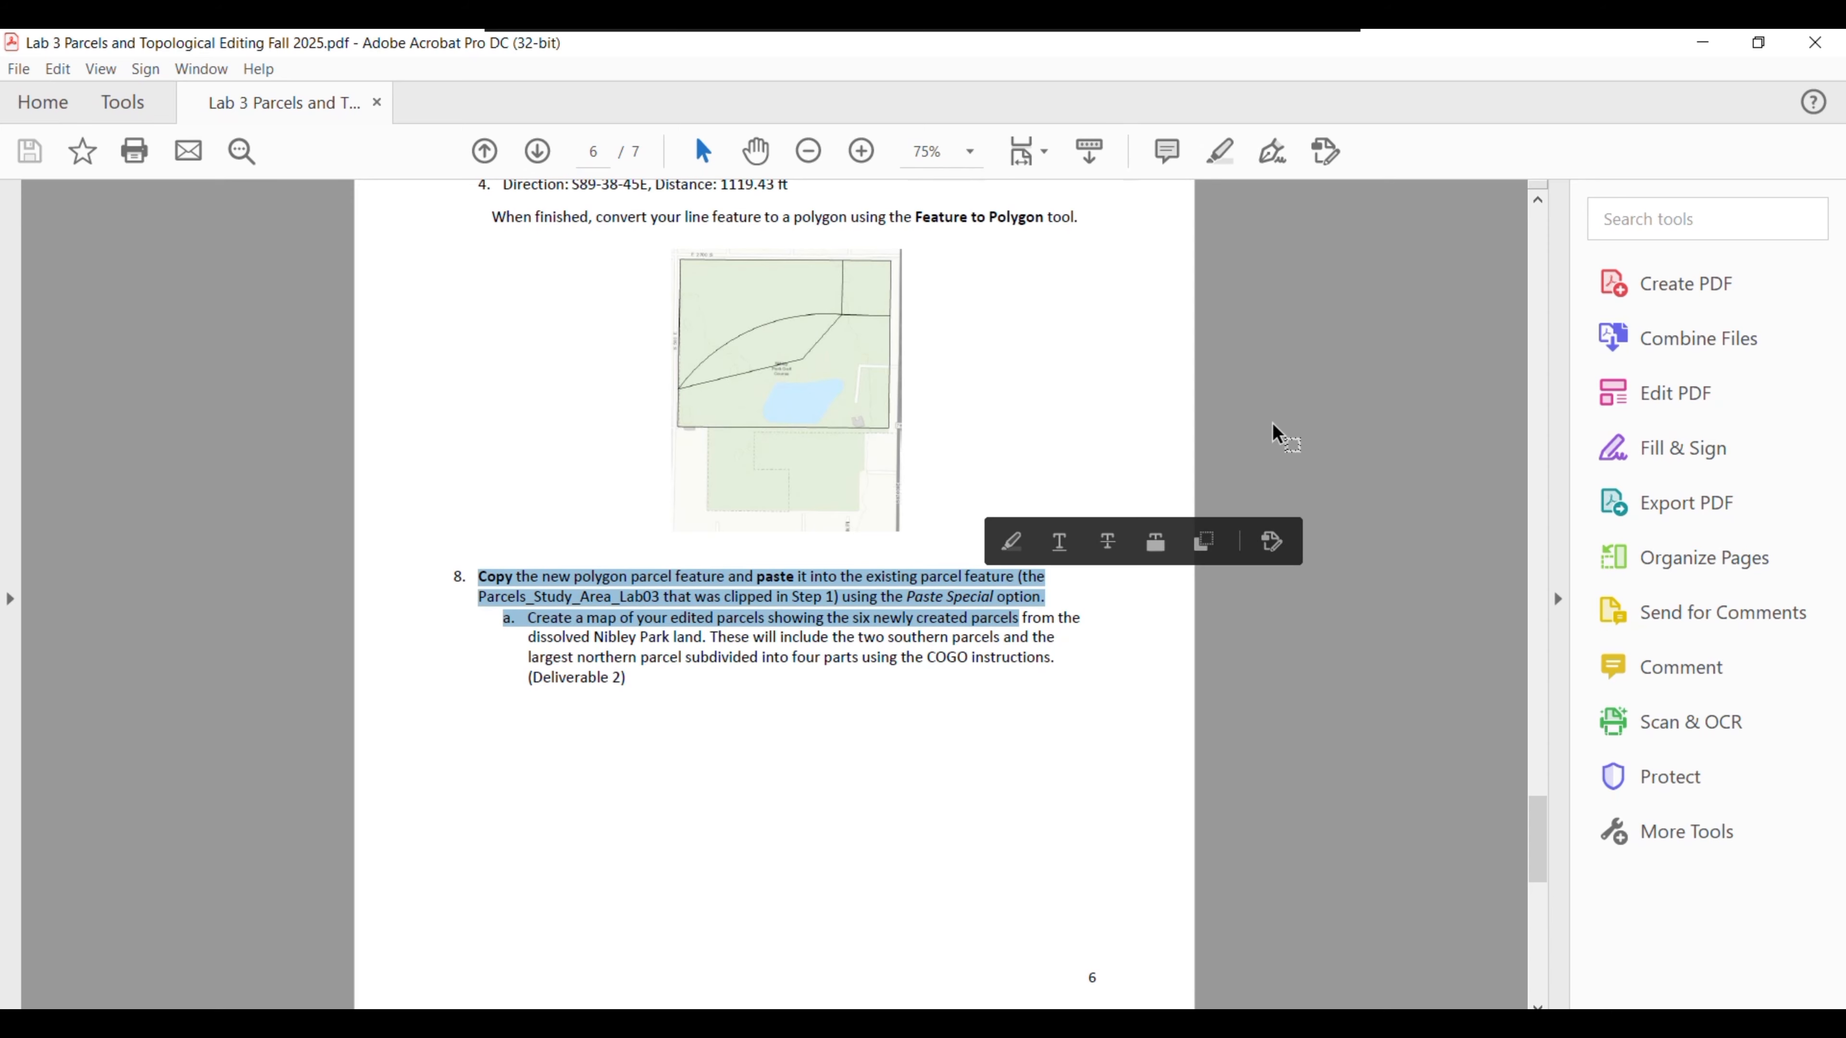
pyautogui.click(1192, 388)
pyautogui.click(1704, 44)
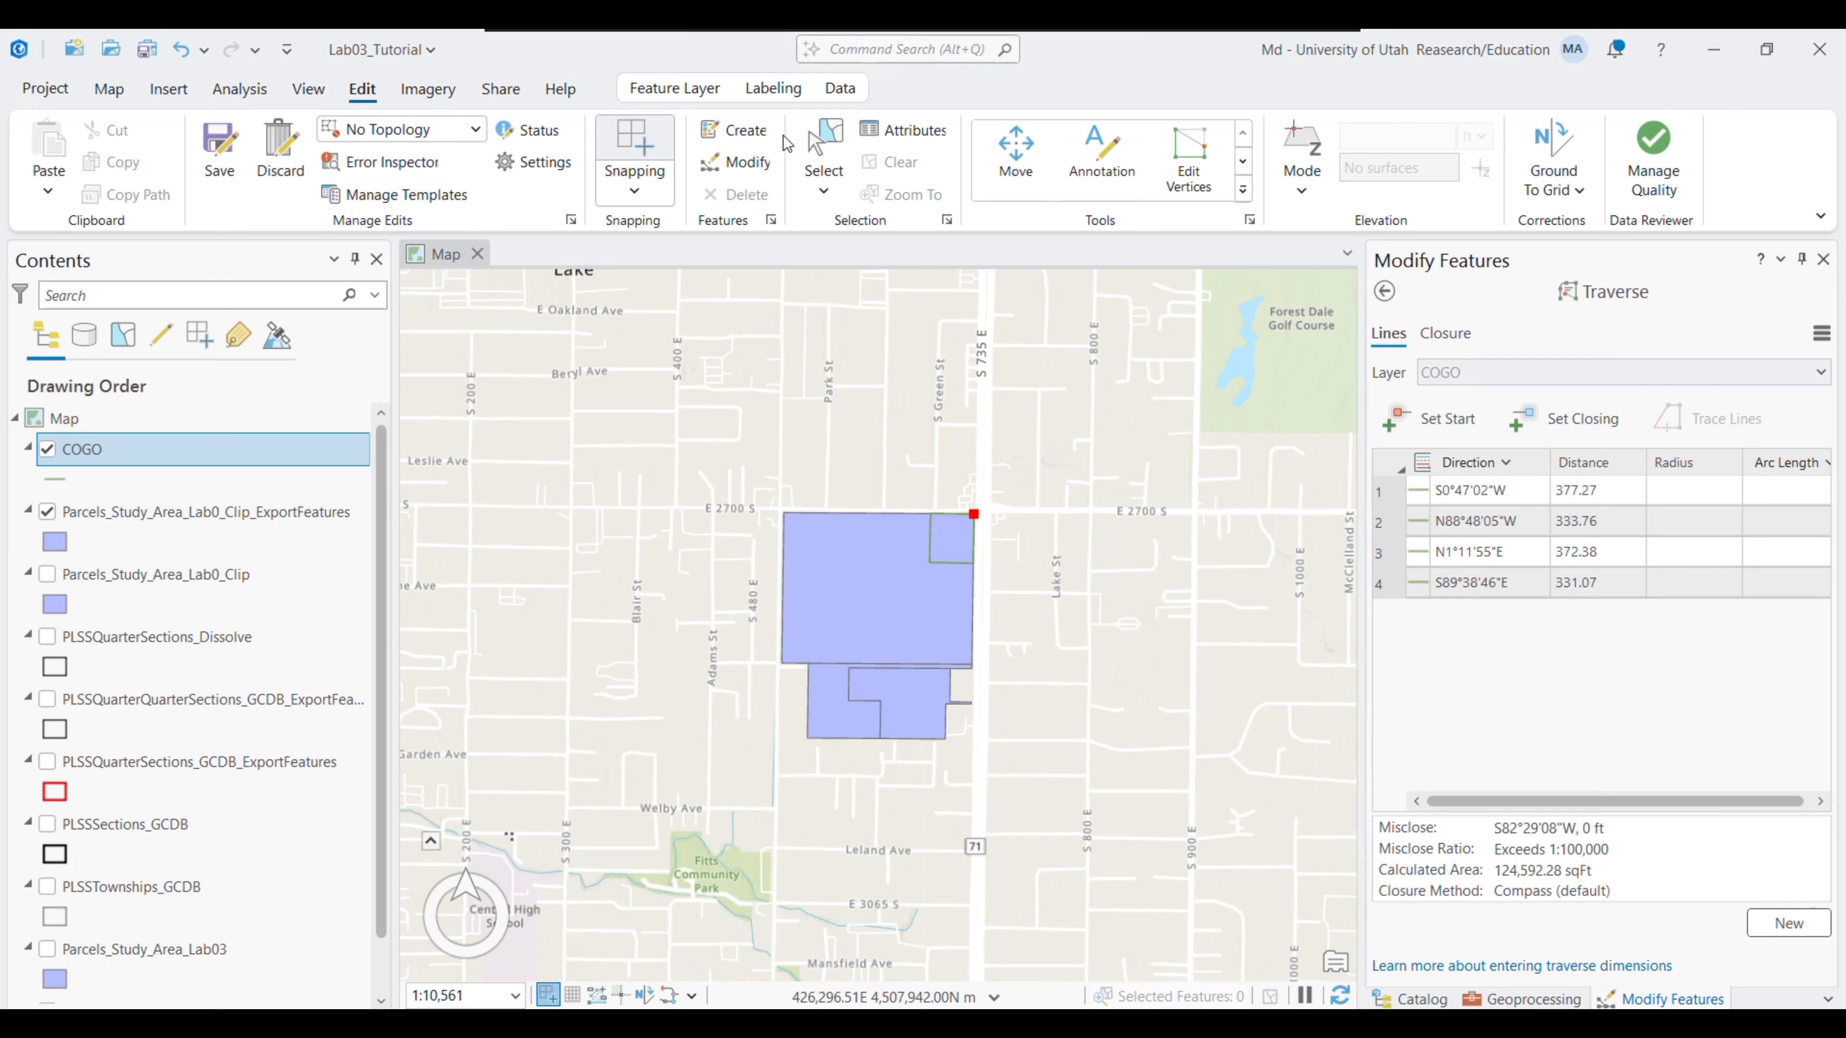
pyautogui.click(217, 152)
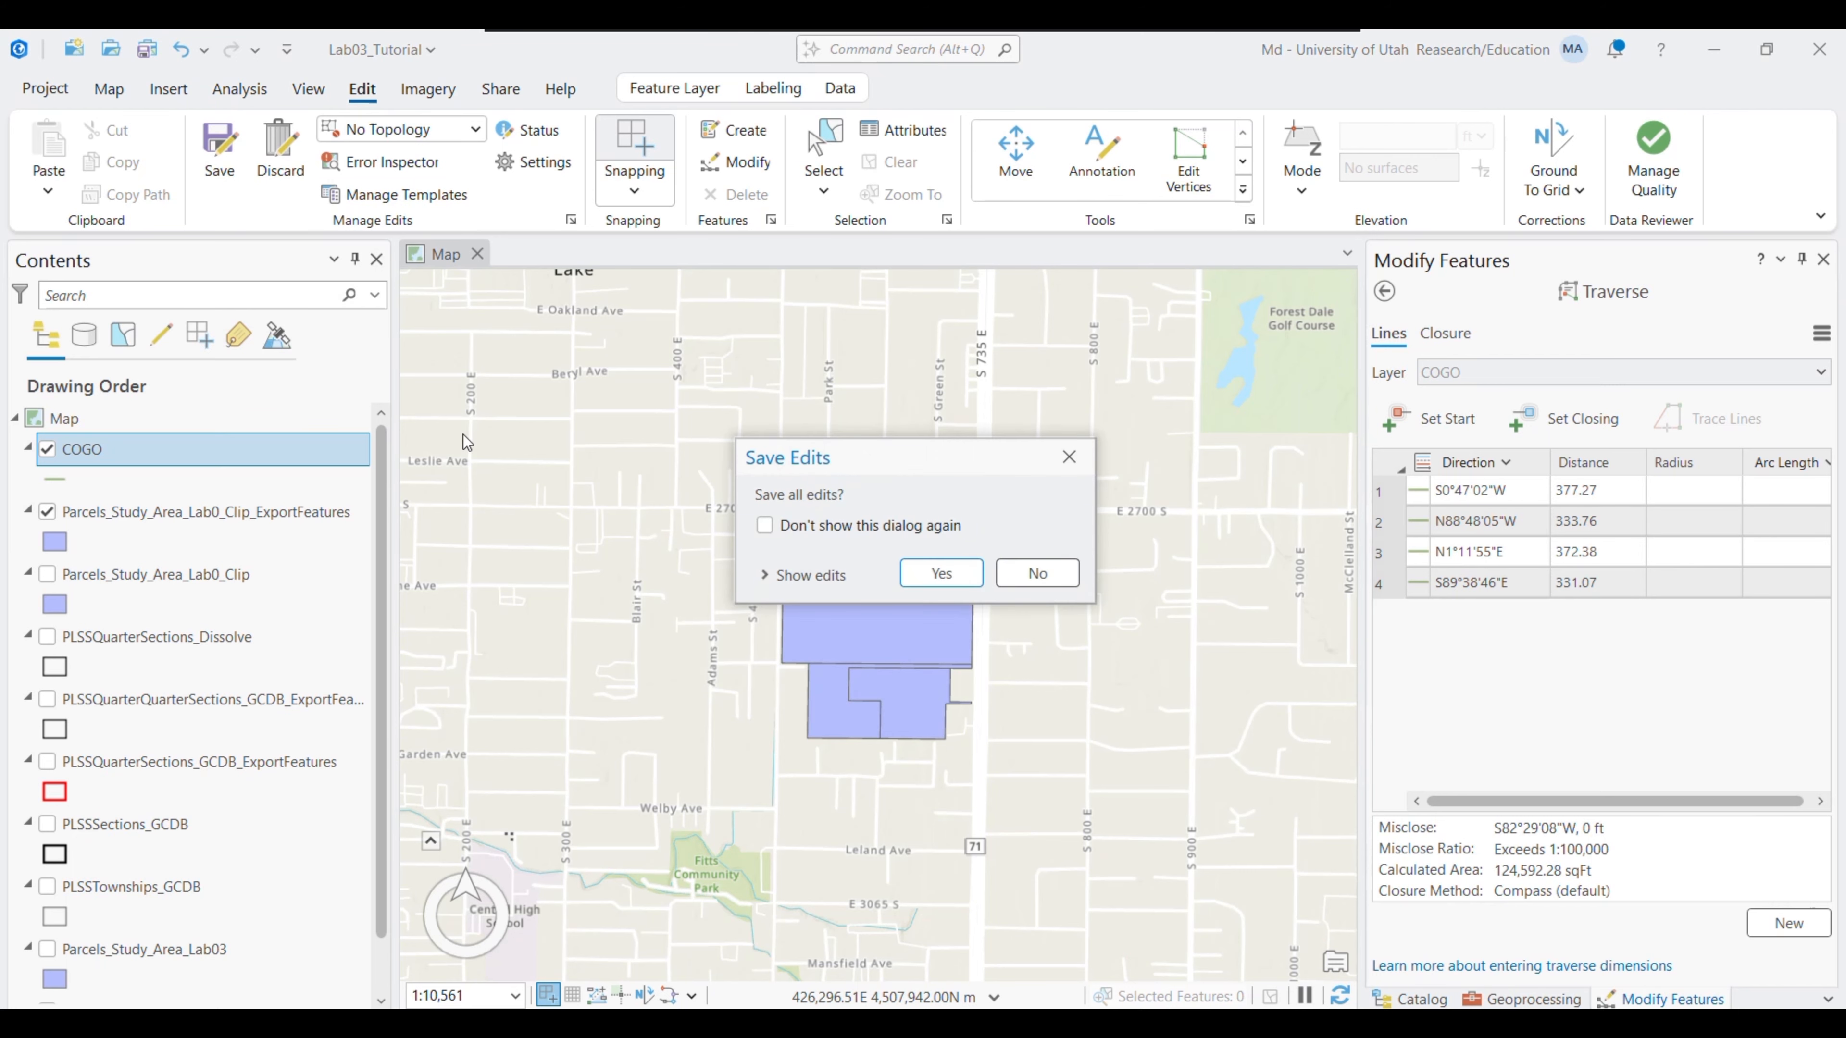
pyautogui.click(943, 574)
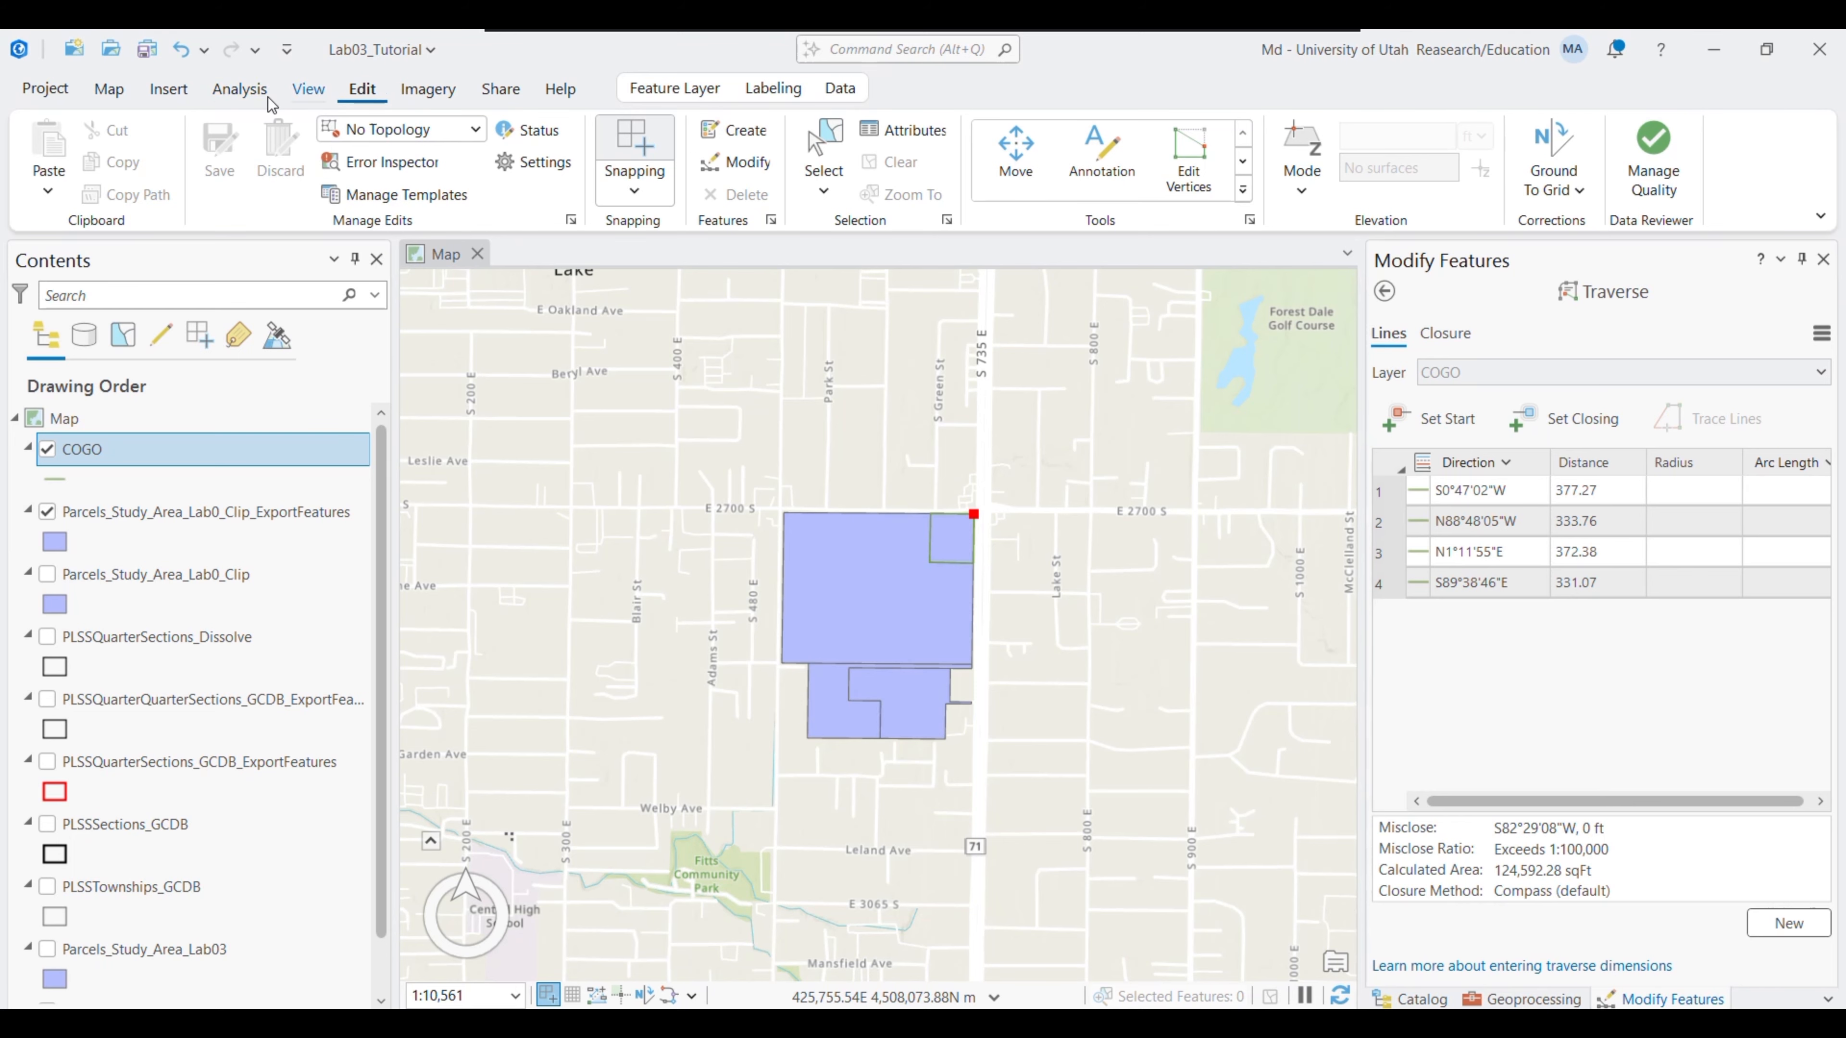
# Run Feature To Polygon on the COGO layer, with COGO_FeatureToPolygon as the output feature class and attributes preserved
pyautogui.click(240, 88)
pyautogui.click(334, 153)
pyautogui.click(1488, 297)
pyautogui.moveTo(1489, 299); pyautogui.dragTo(1379, 293)
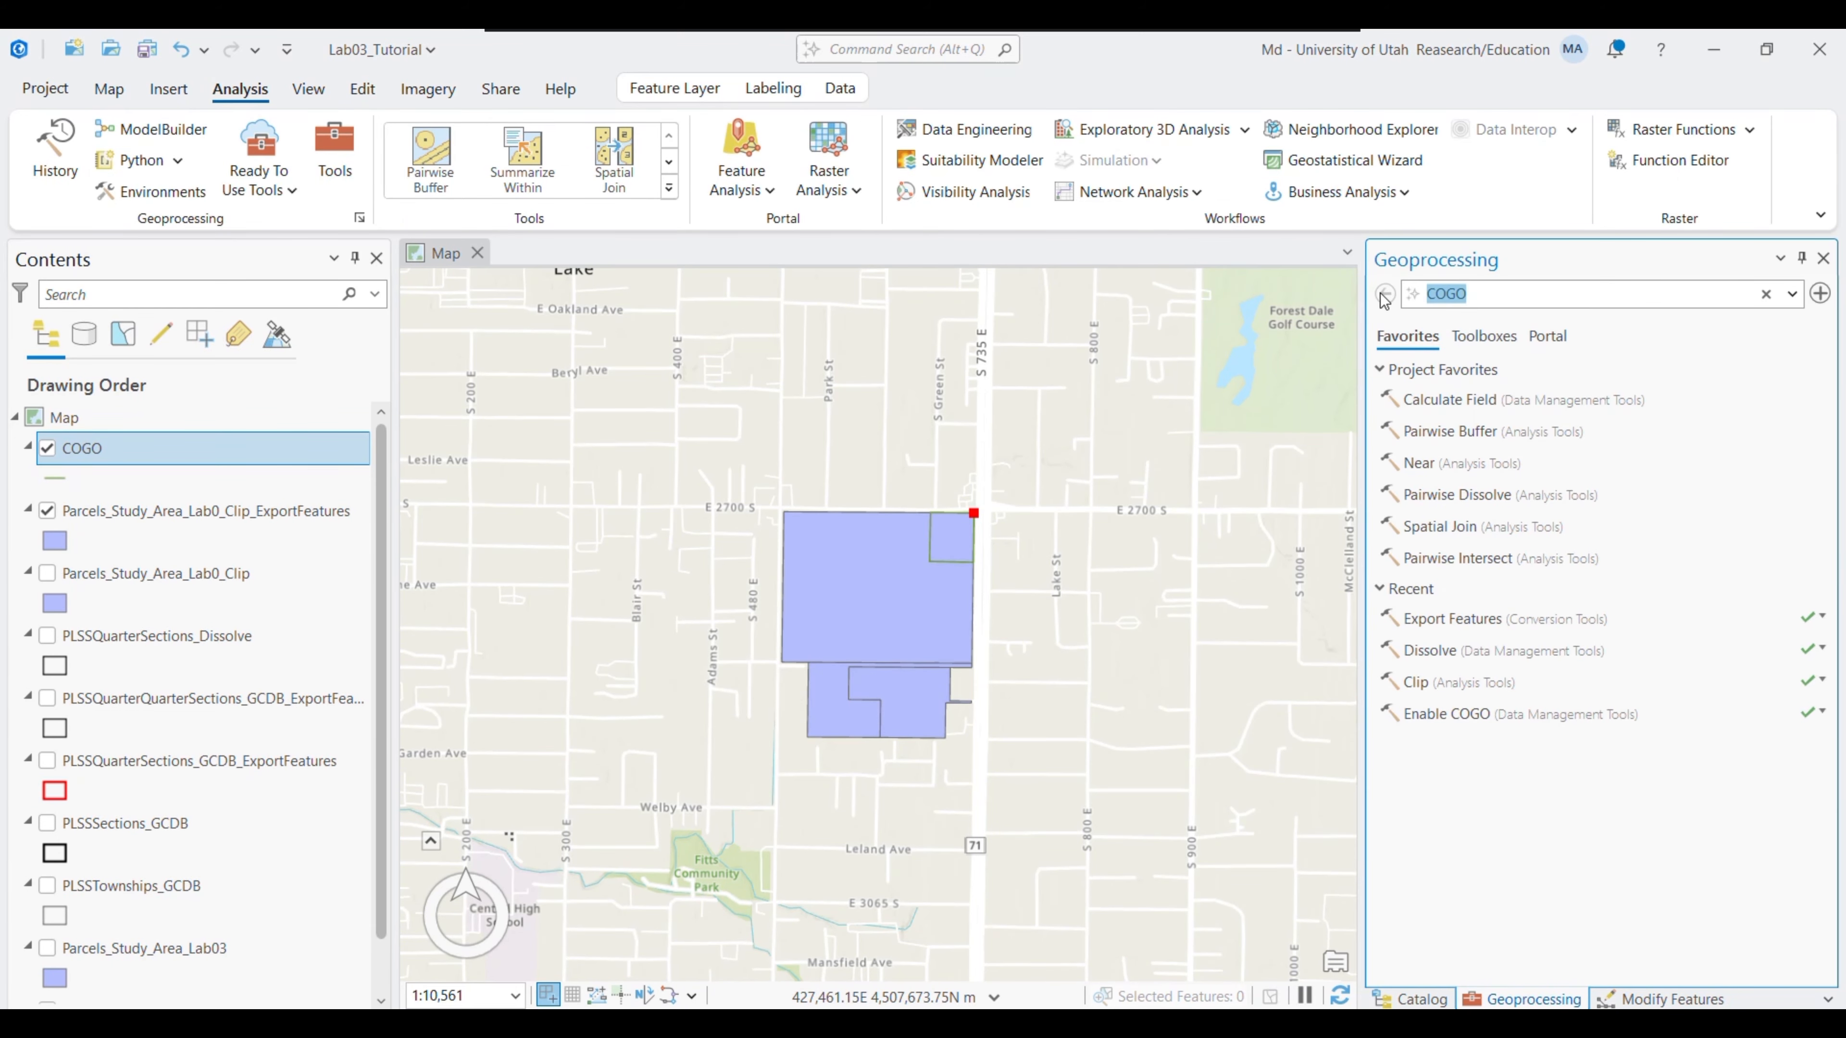
pyautogui.write('FEATURE TO P')
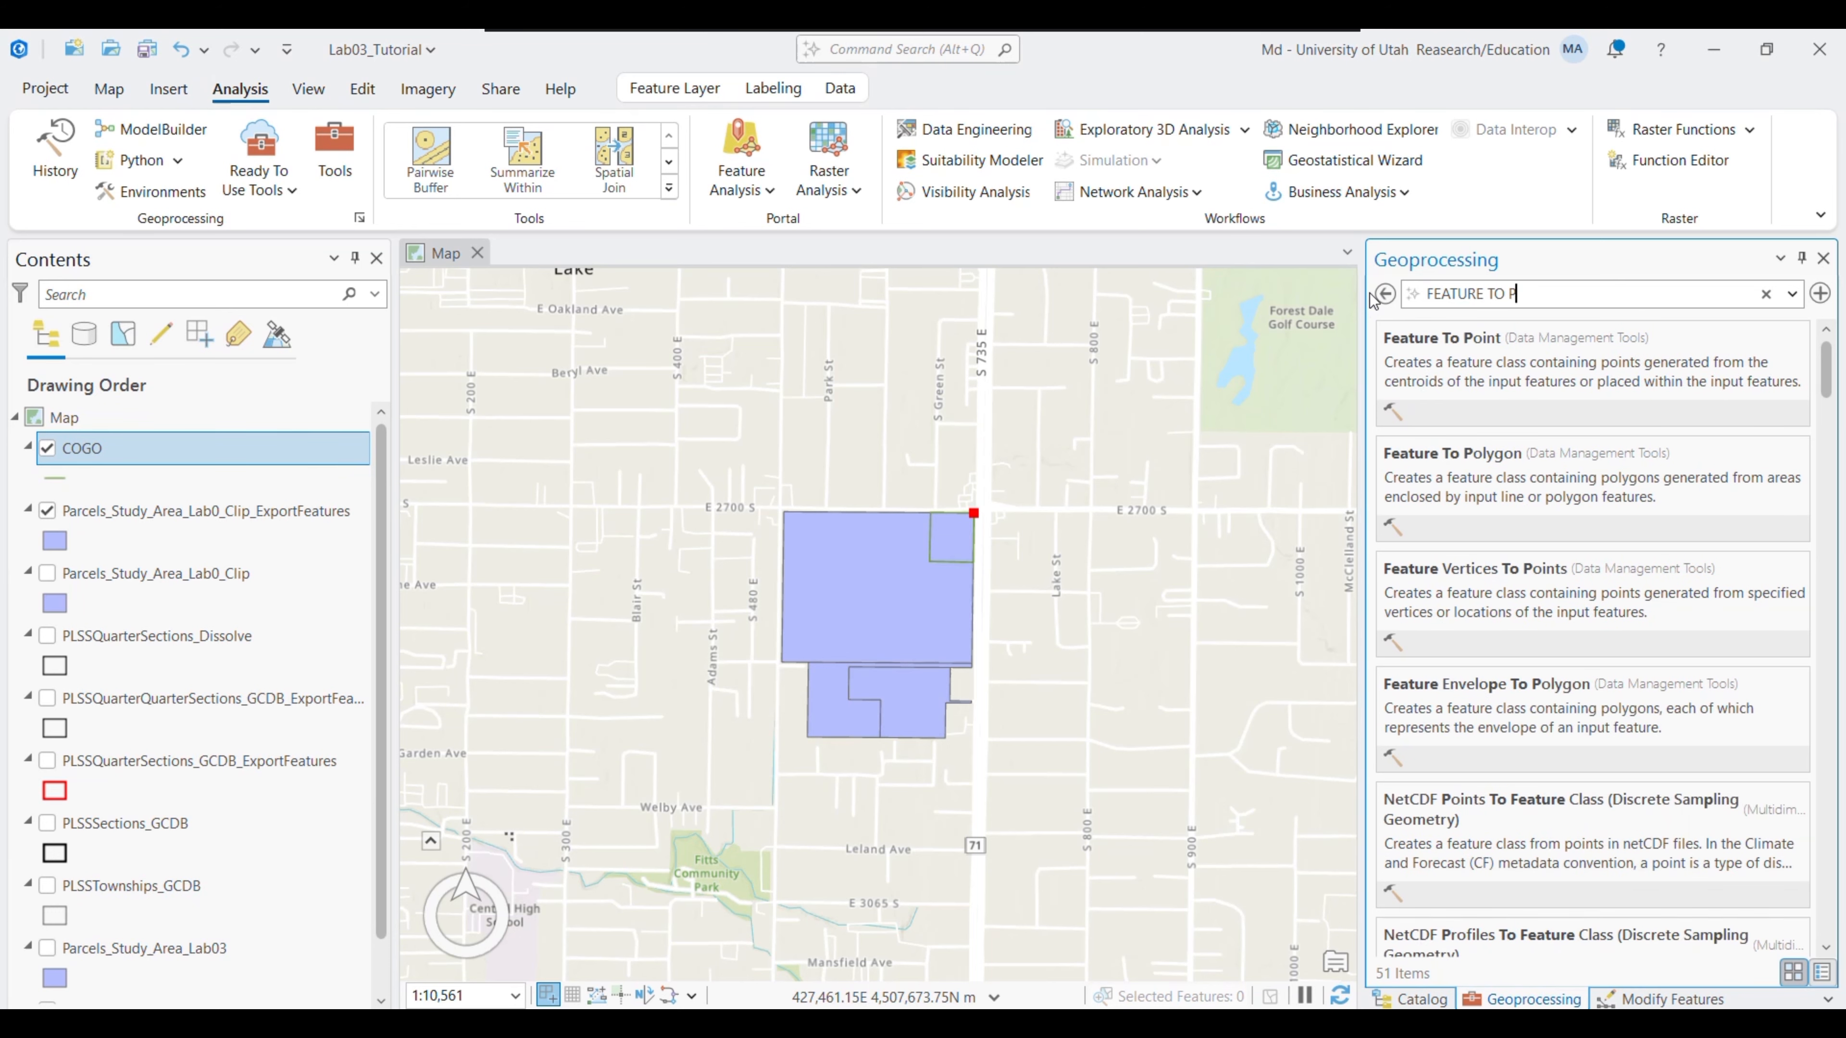
pyautogui.click(1559, 487)
pyautogui.click(1786, 398)
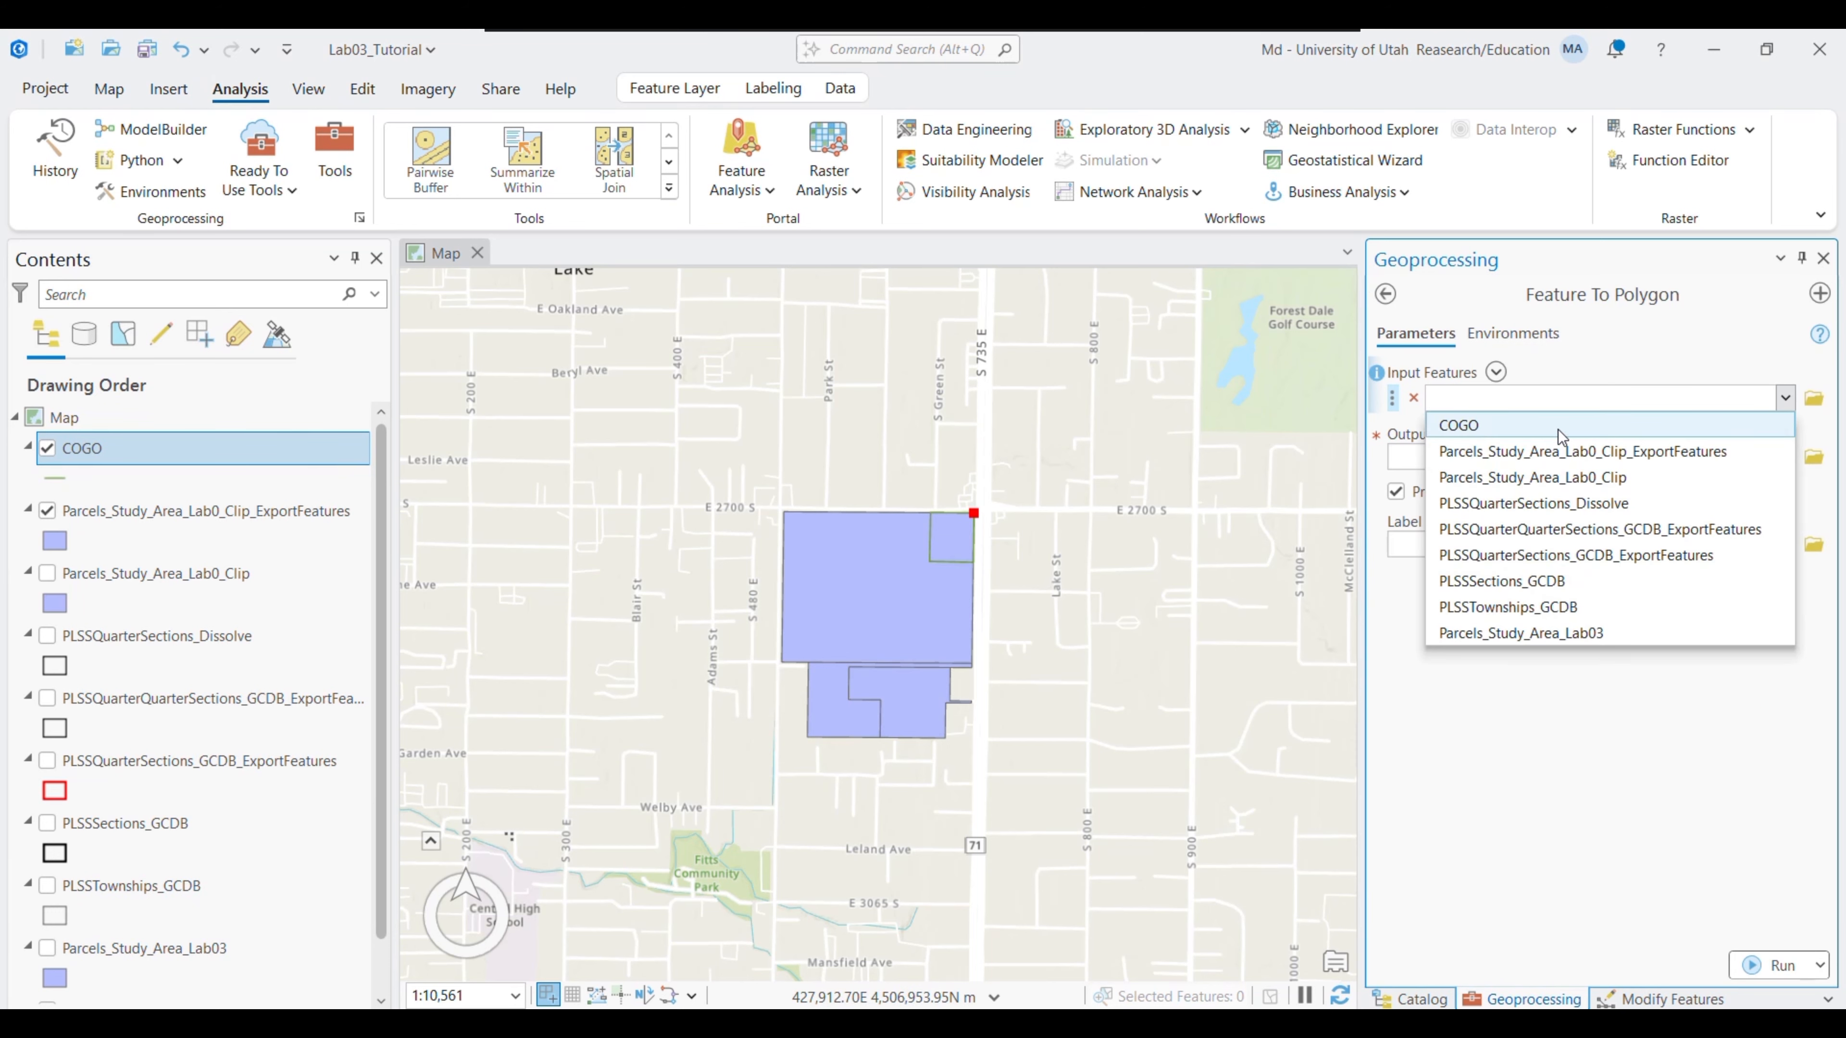
pyautogui.click(1592, 420)
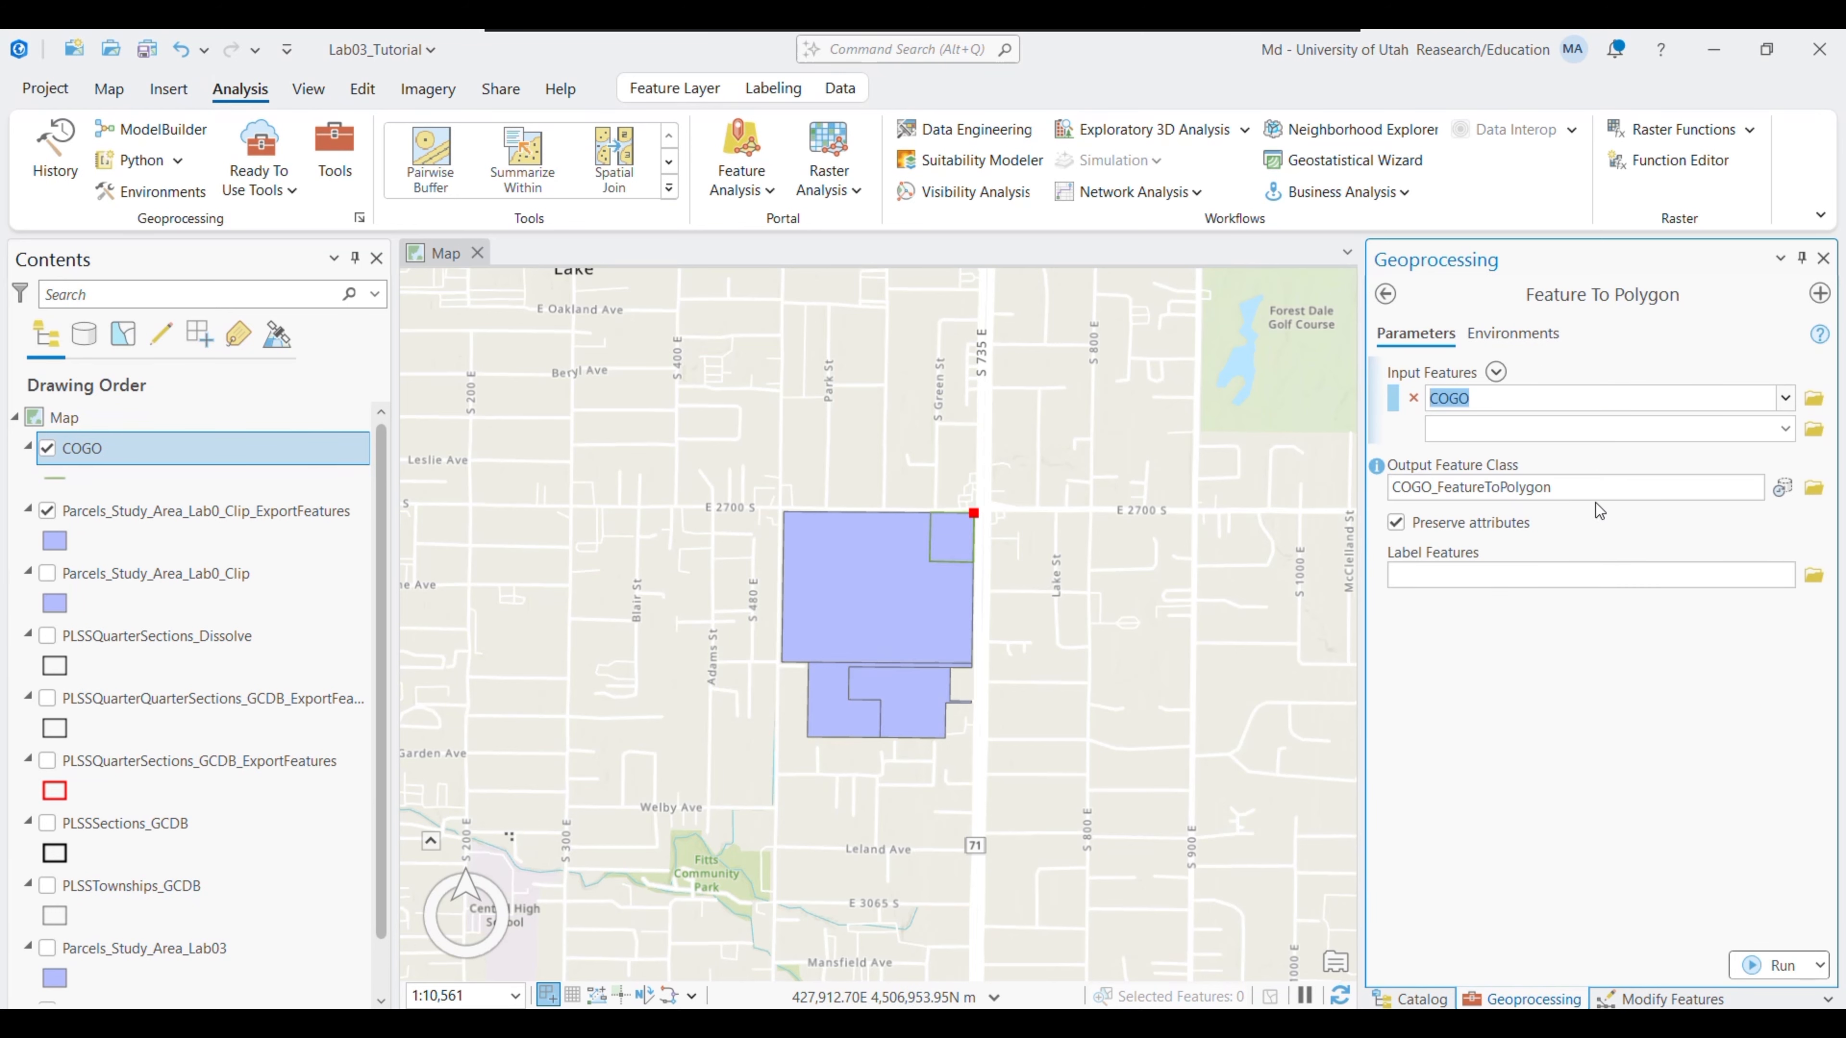
pyautogui.click(1775, 960)
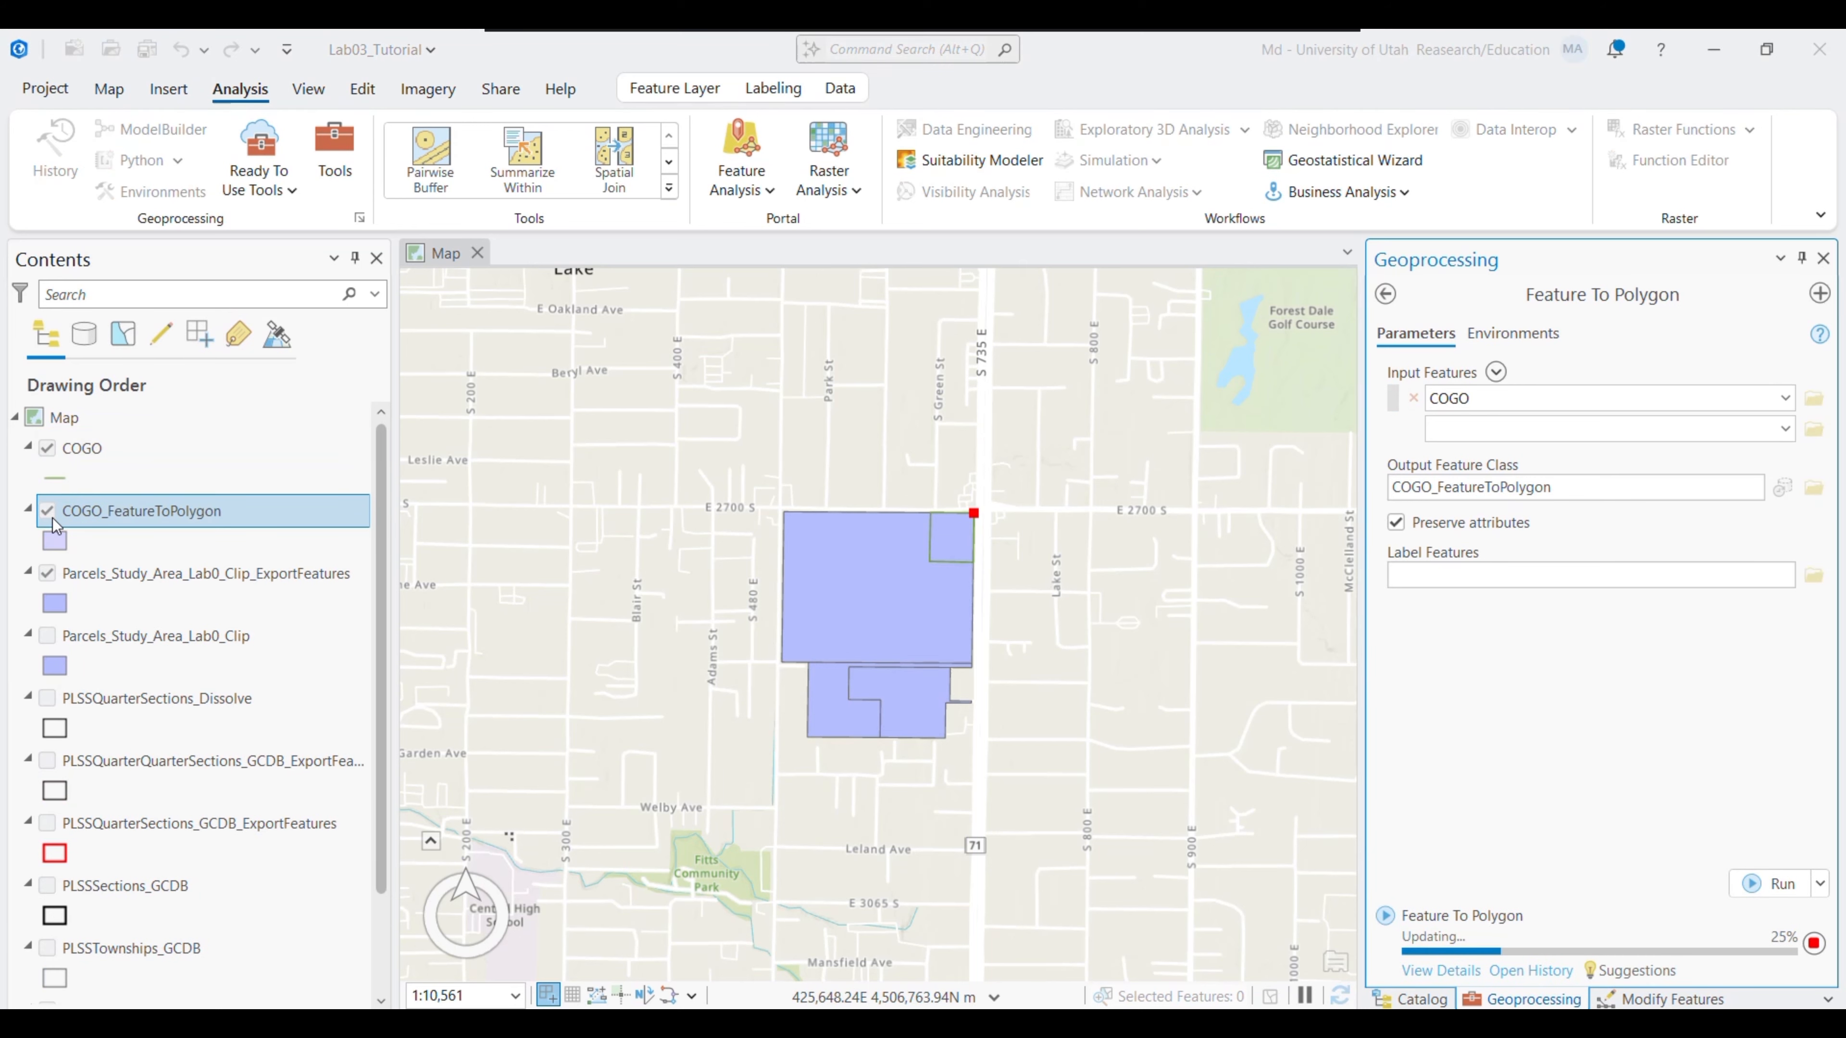
# Hide the COGO line layer and toggle Parcels_Study_Area_Lab0_Clip_ExportFeatures off and on to check the new polygon
pyautogui.click(47, 448)
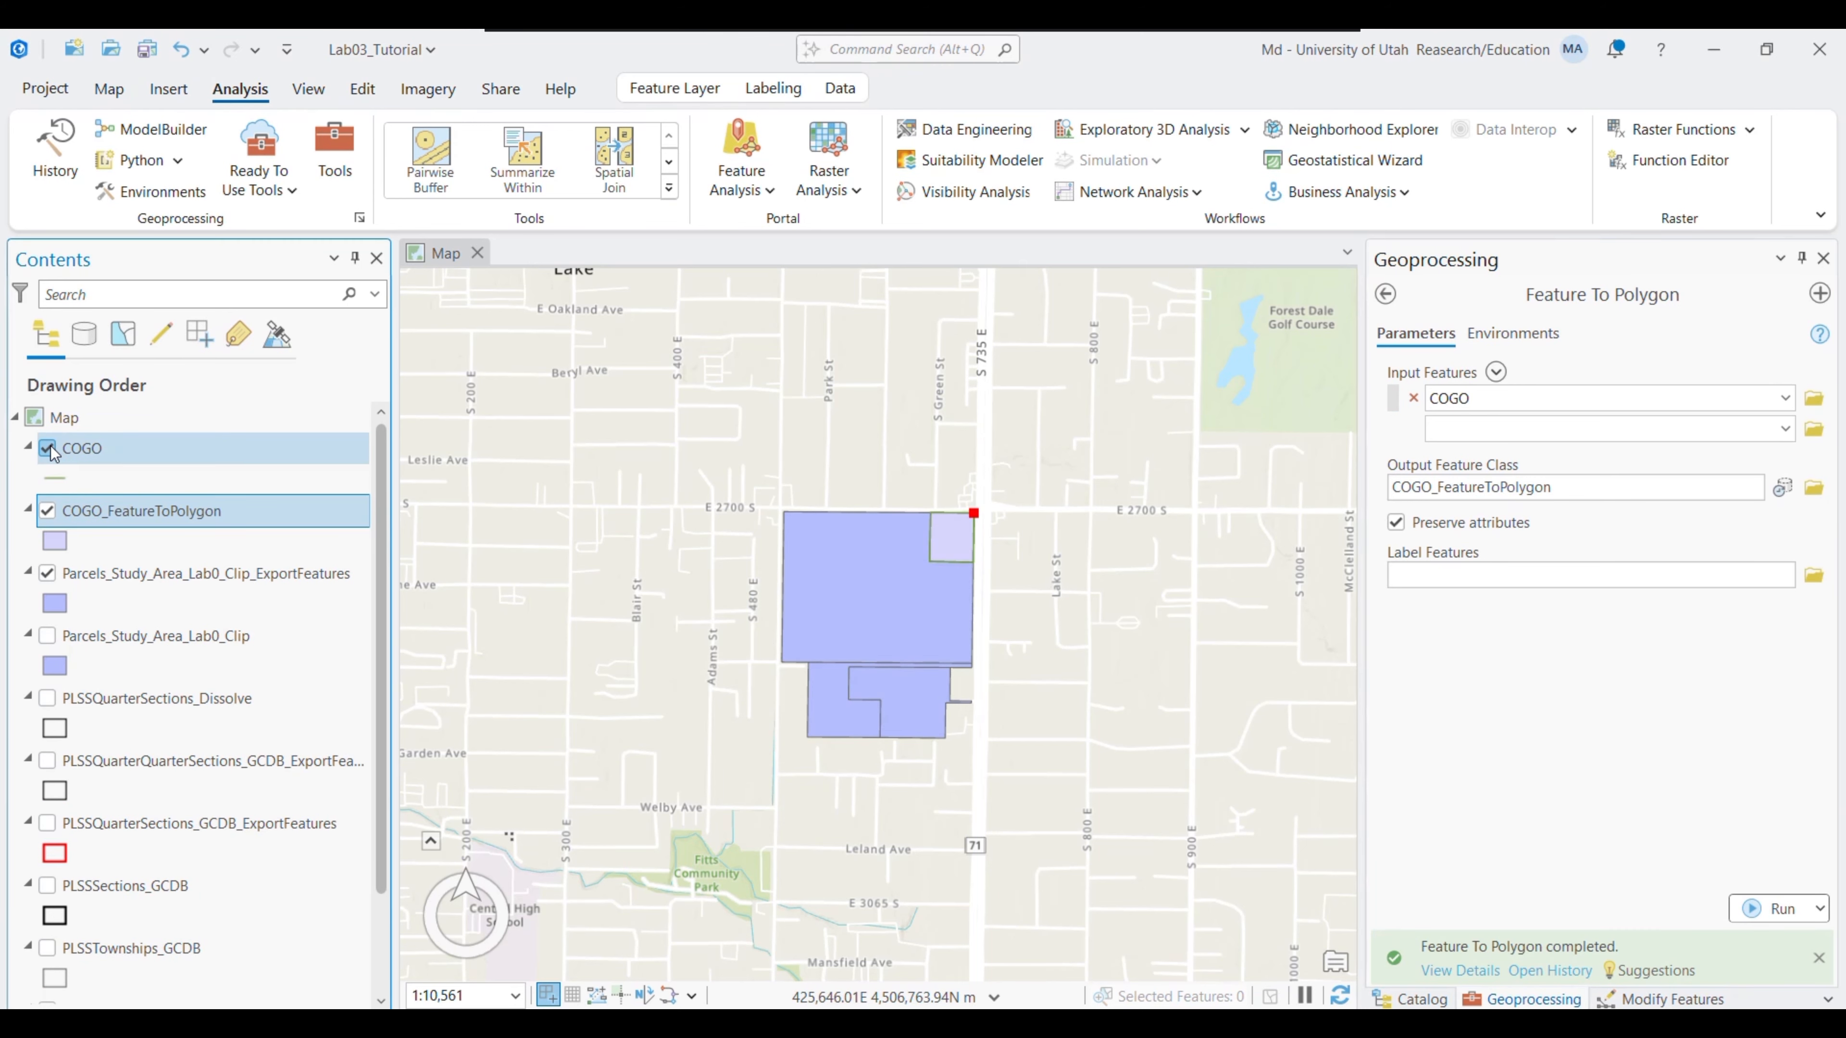
pyautogui.click(45, 574)
pyautogui.click(45, 573)
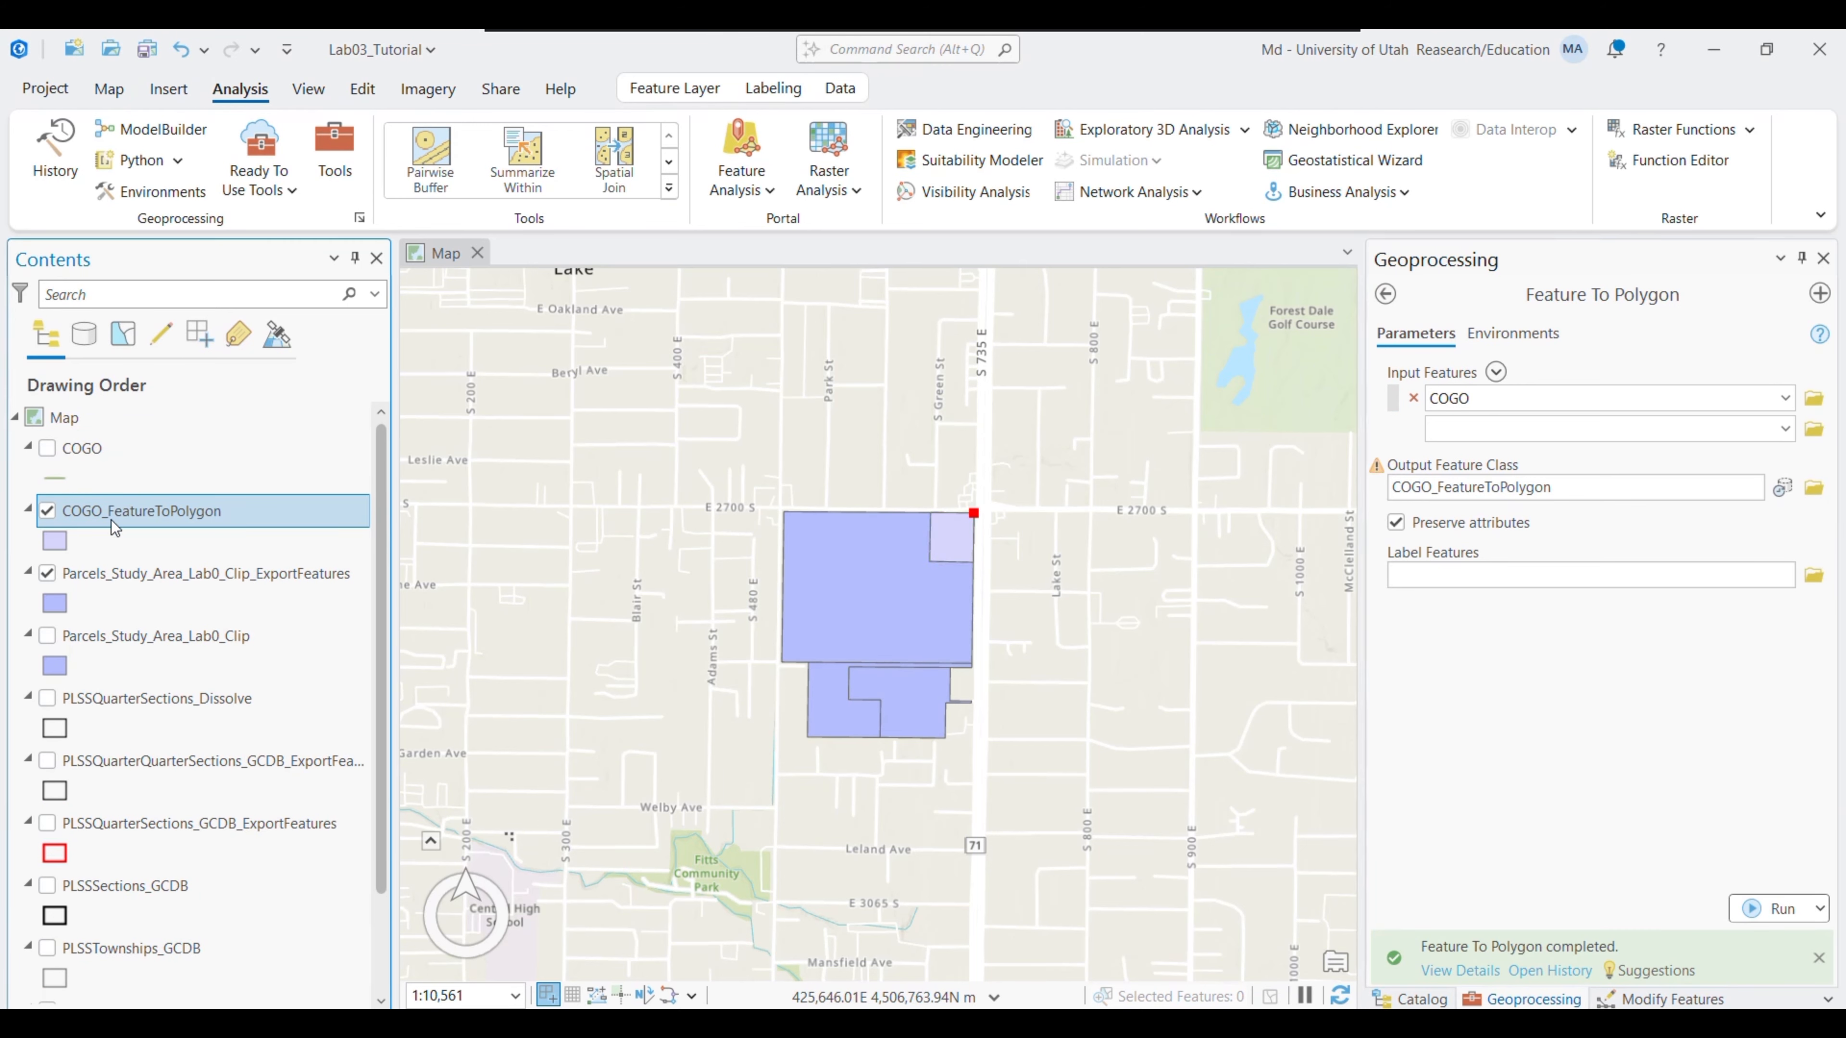
pyautogui.click(45, 574)
pyautogui.click(47, 573)
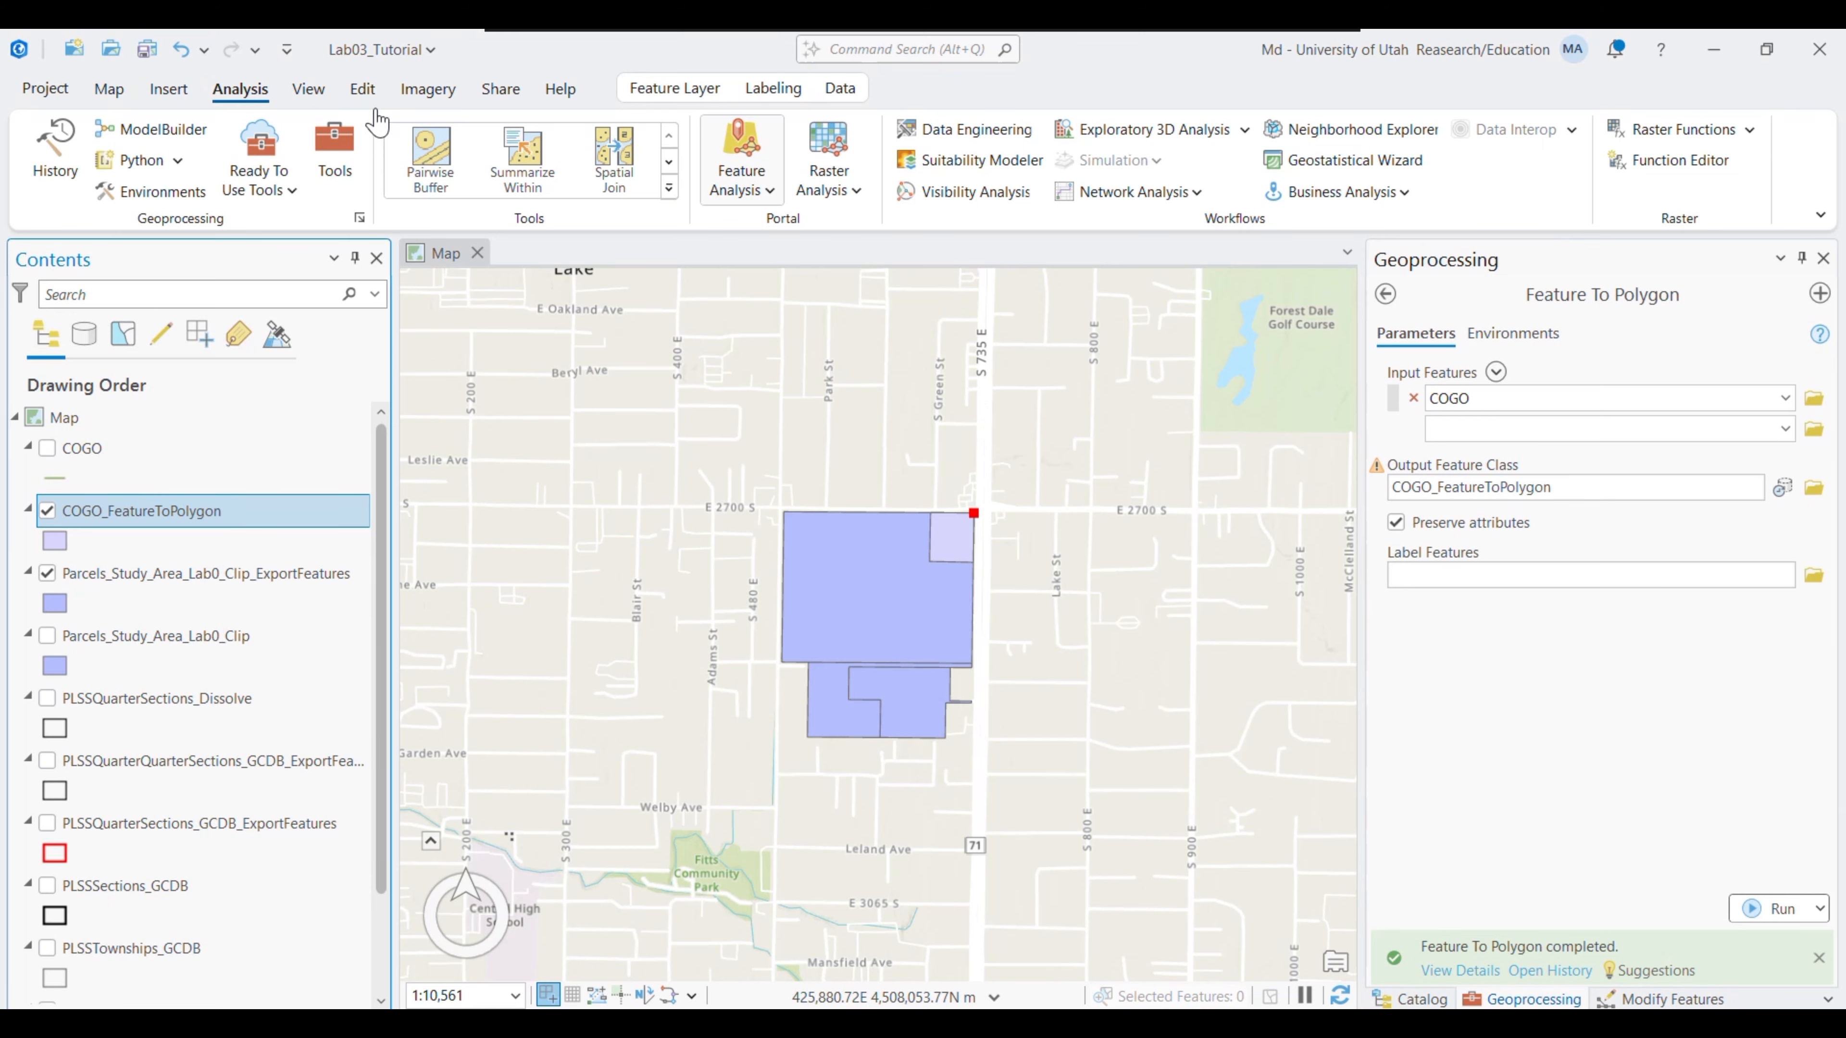
# Select the new Parcel 1 polygon at the northeast corner of the large parcel and copy it
pyautogui.click(311, 90)
pyautogui.click(109, 89)
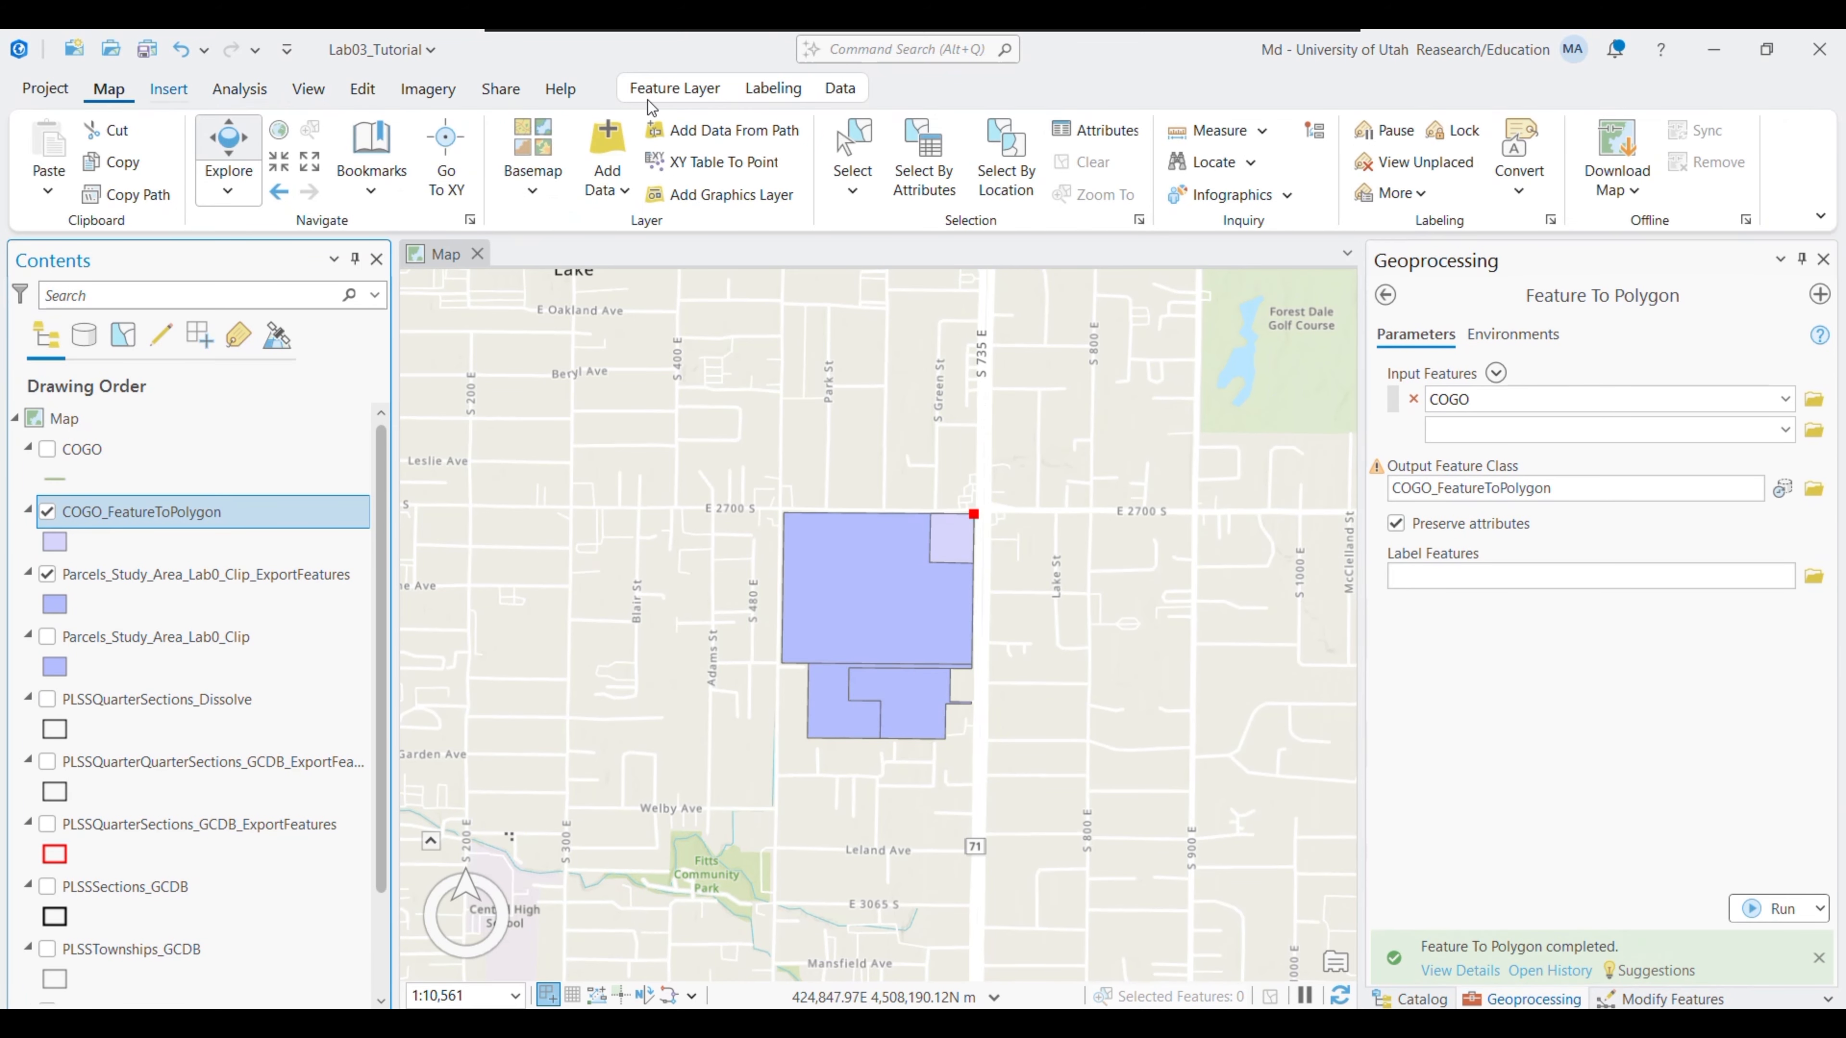
pyautogui.click(955, 542)
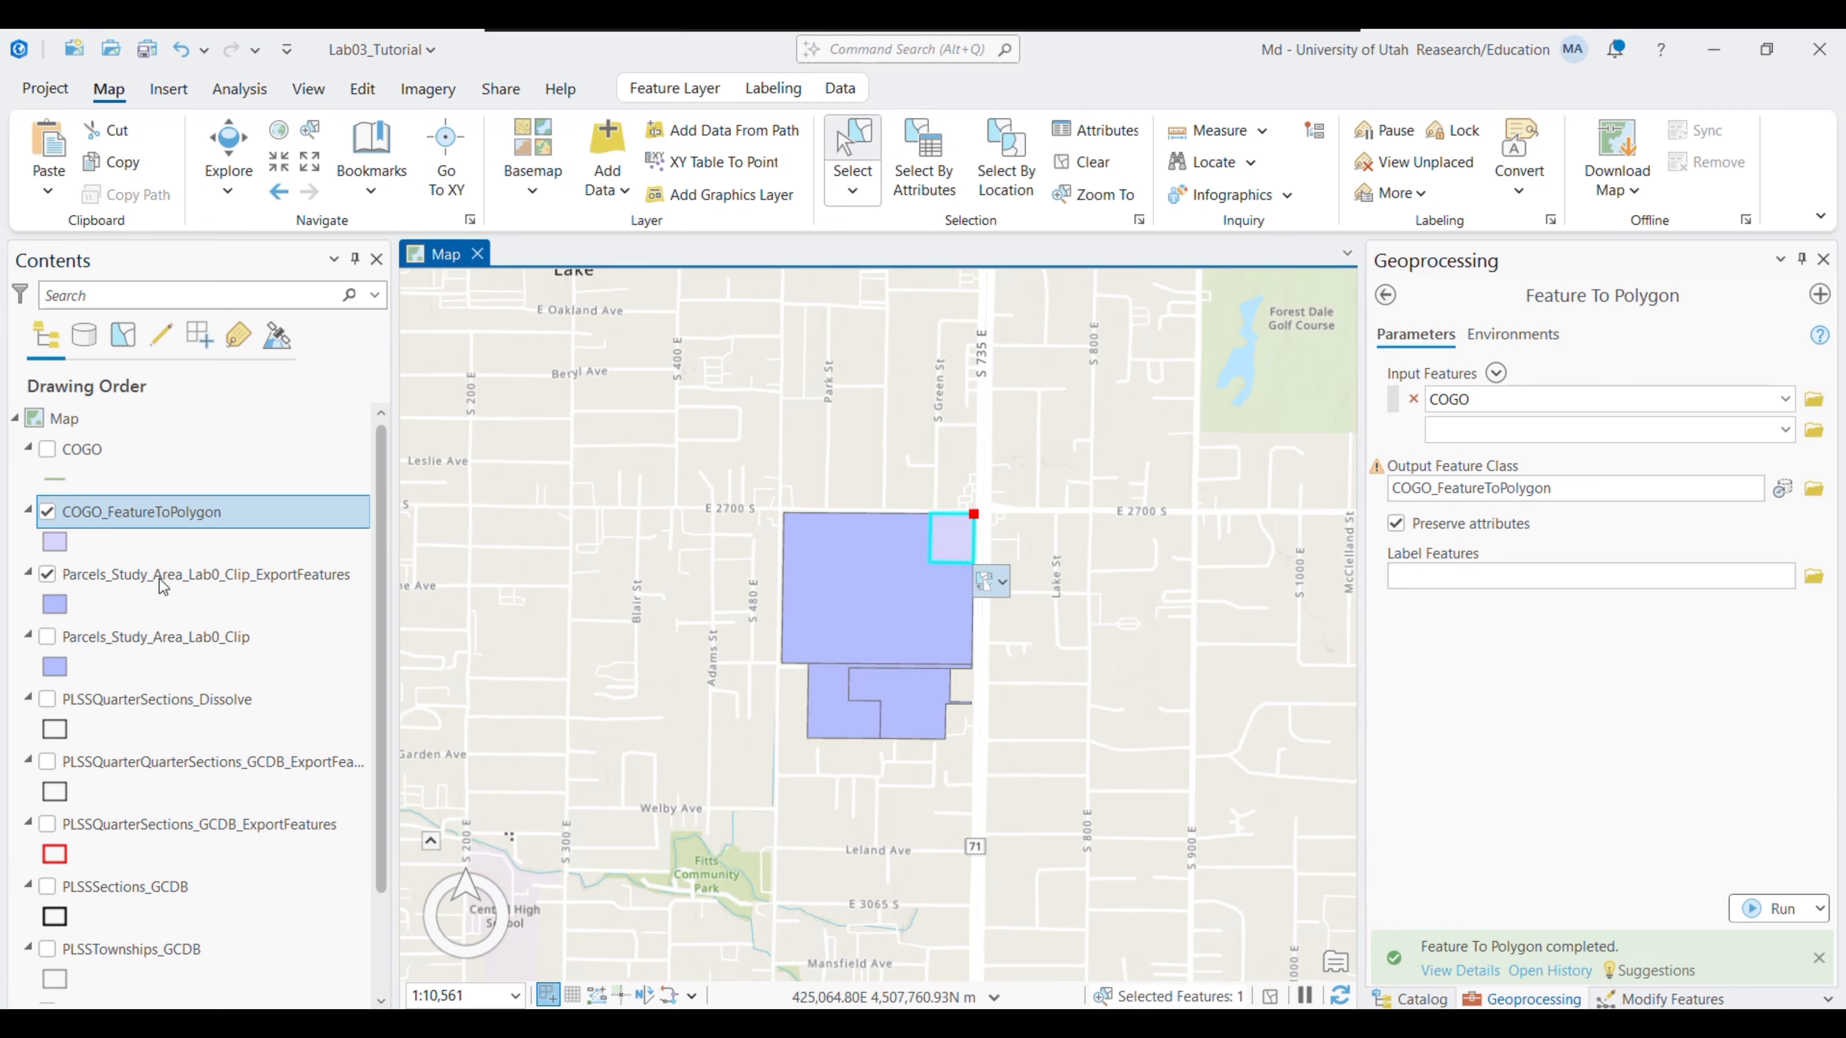
# Paste Special the copied polygon into Parcels_Study_Area_Lab0_Clip_ExportFeatures, keeping source attribute values, and finish it in place
pyautogui.click(138, 582)
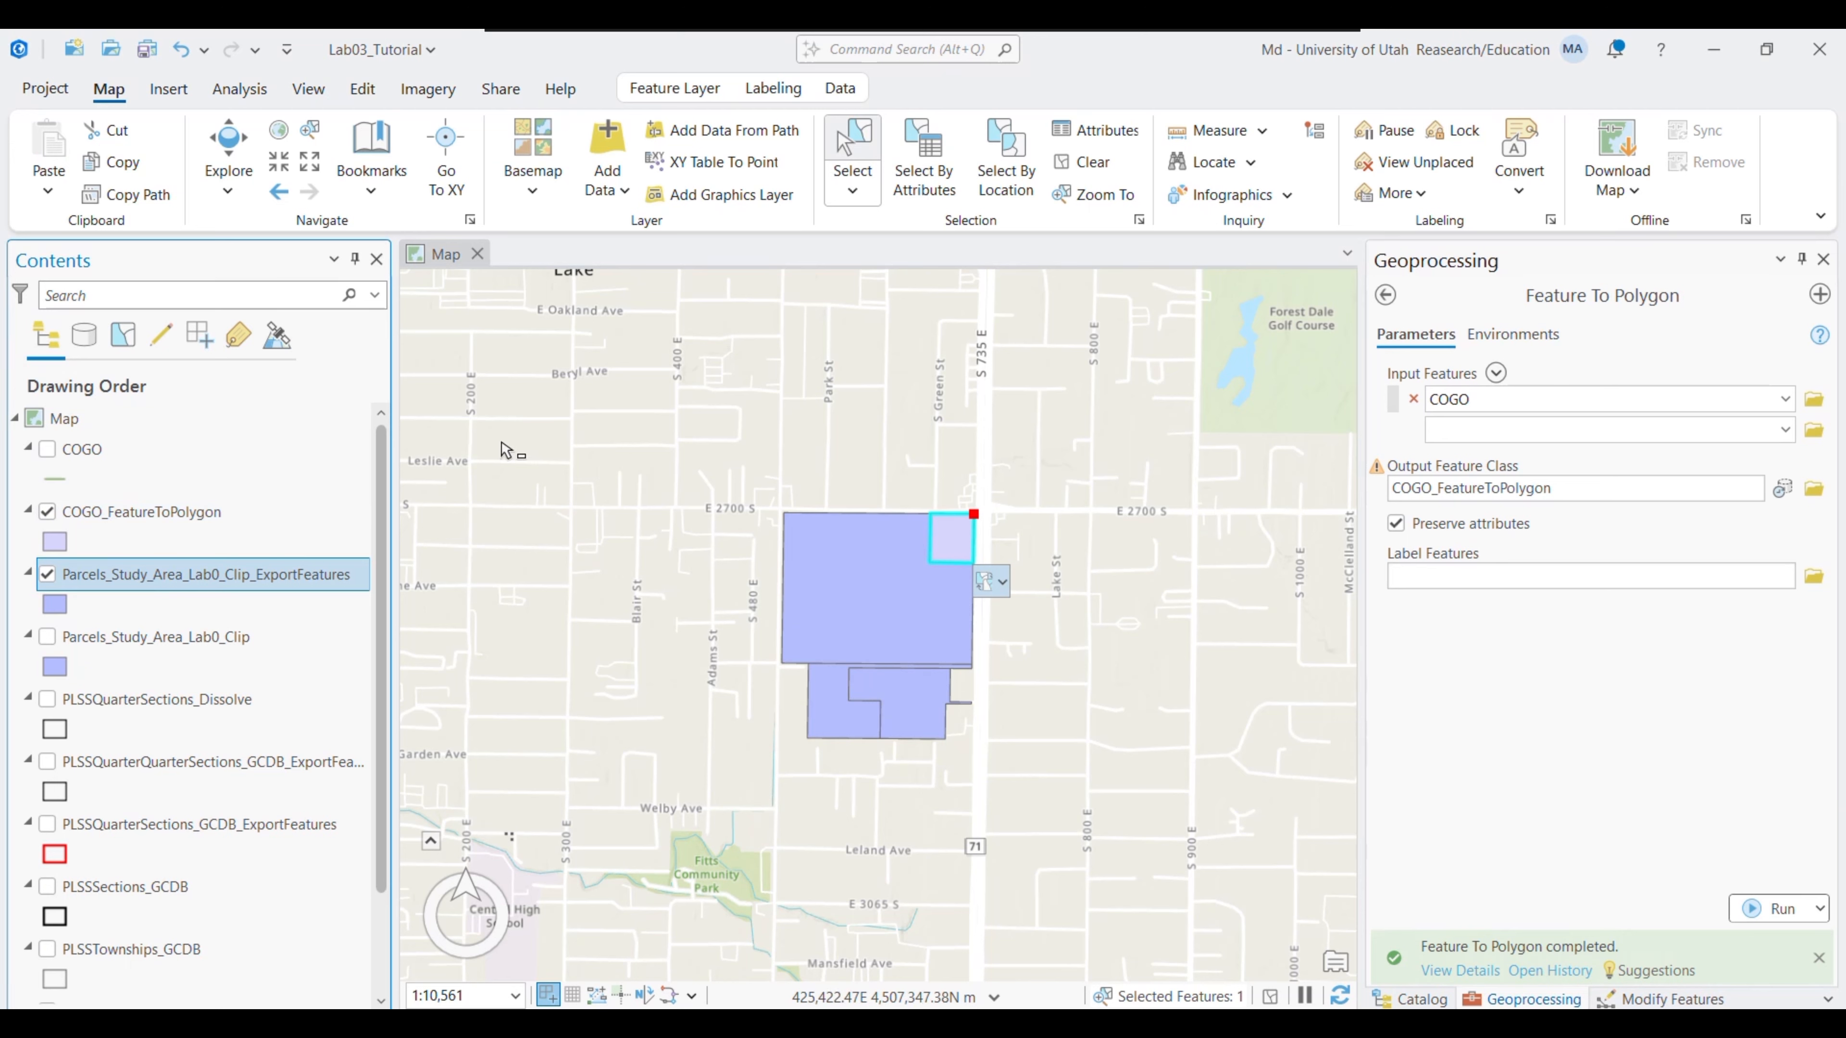
pyautogui.click(360, 93)
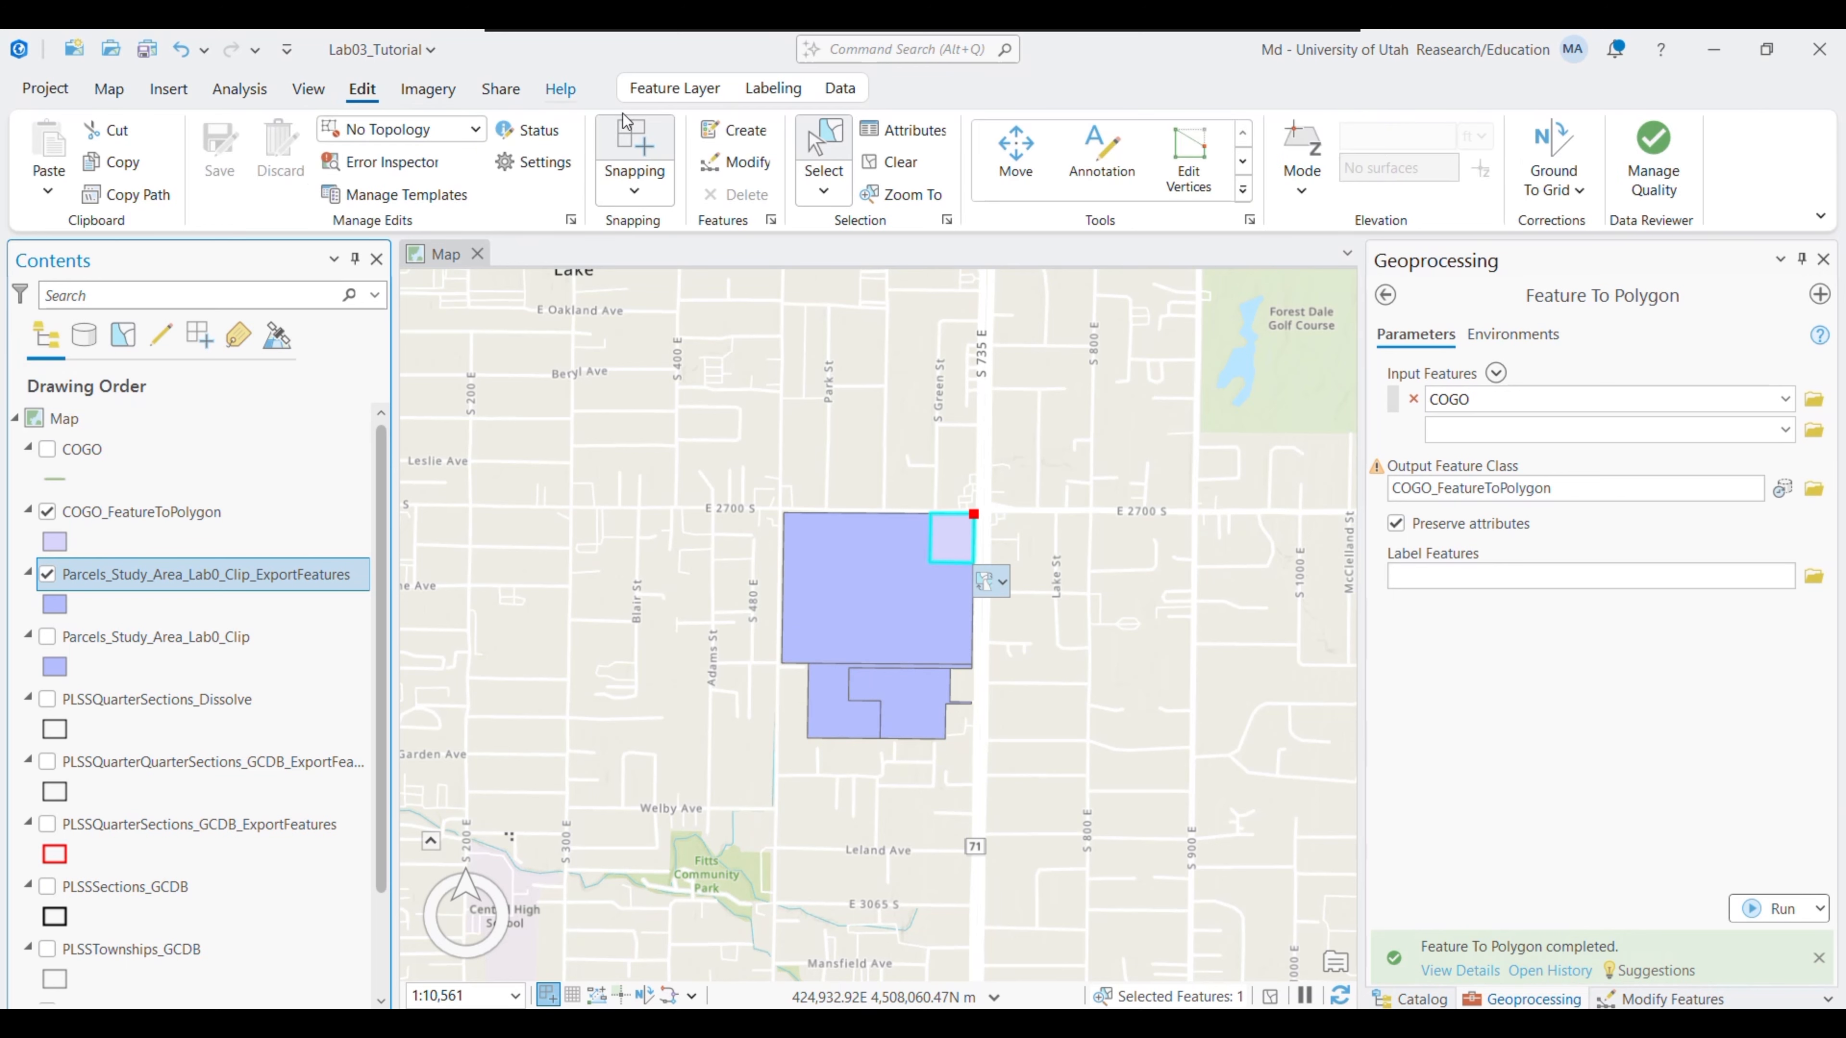
pyautogui.click(742, 164)
pyautogui.click(52, 192)
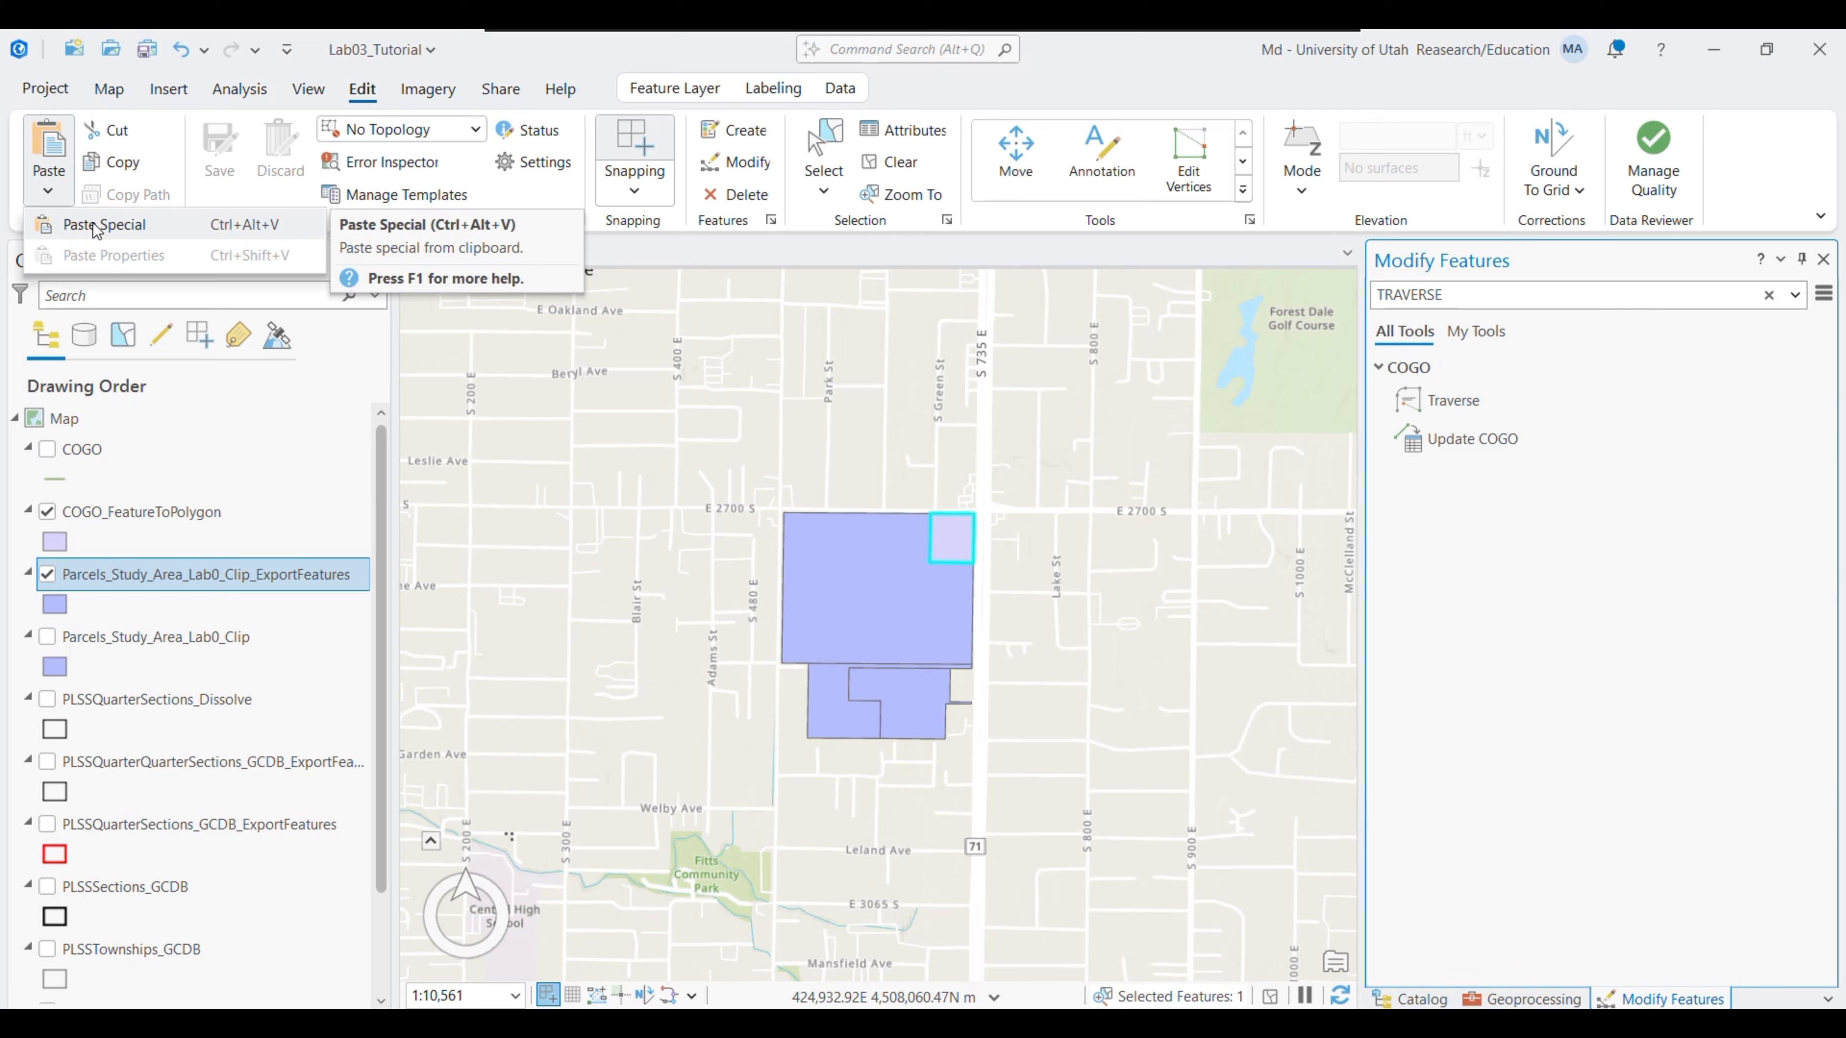
pyautogui.click(96, 225)
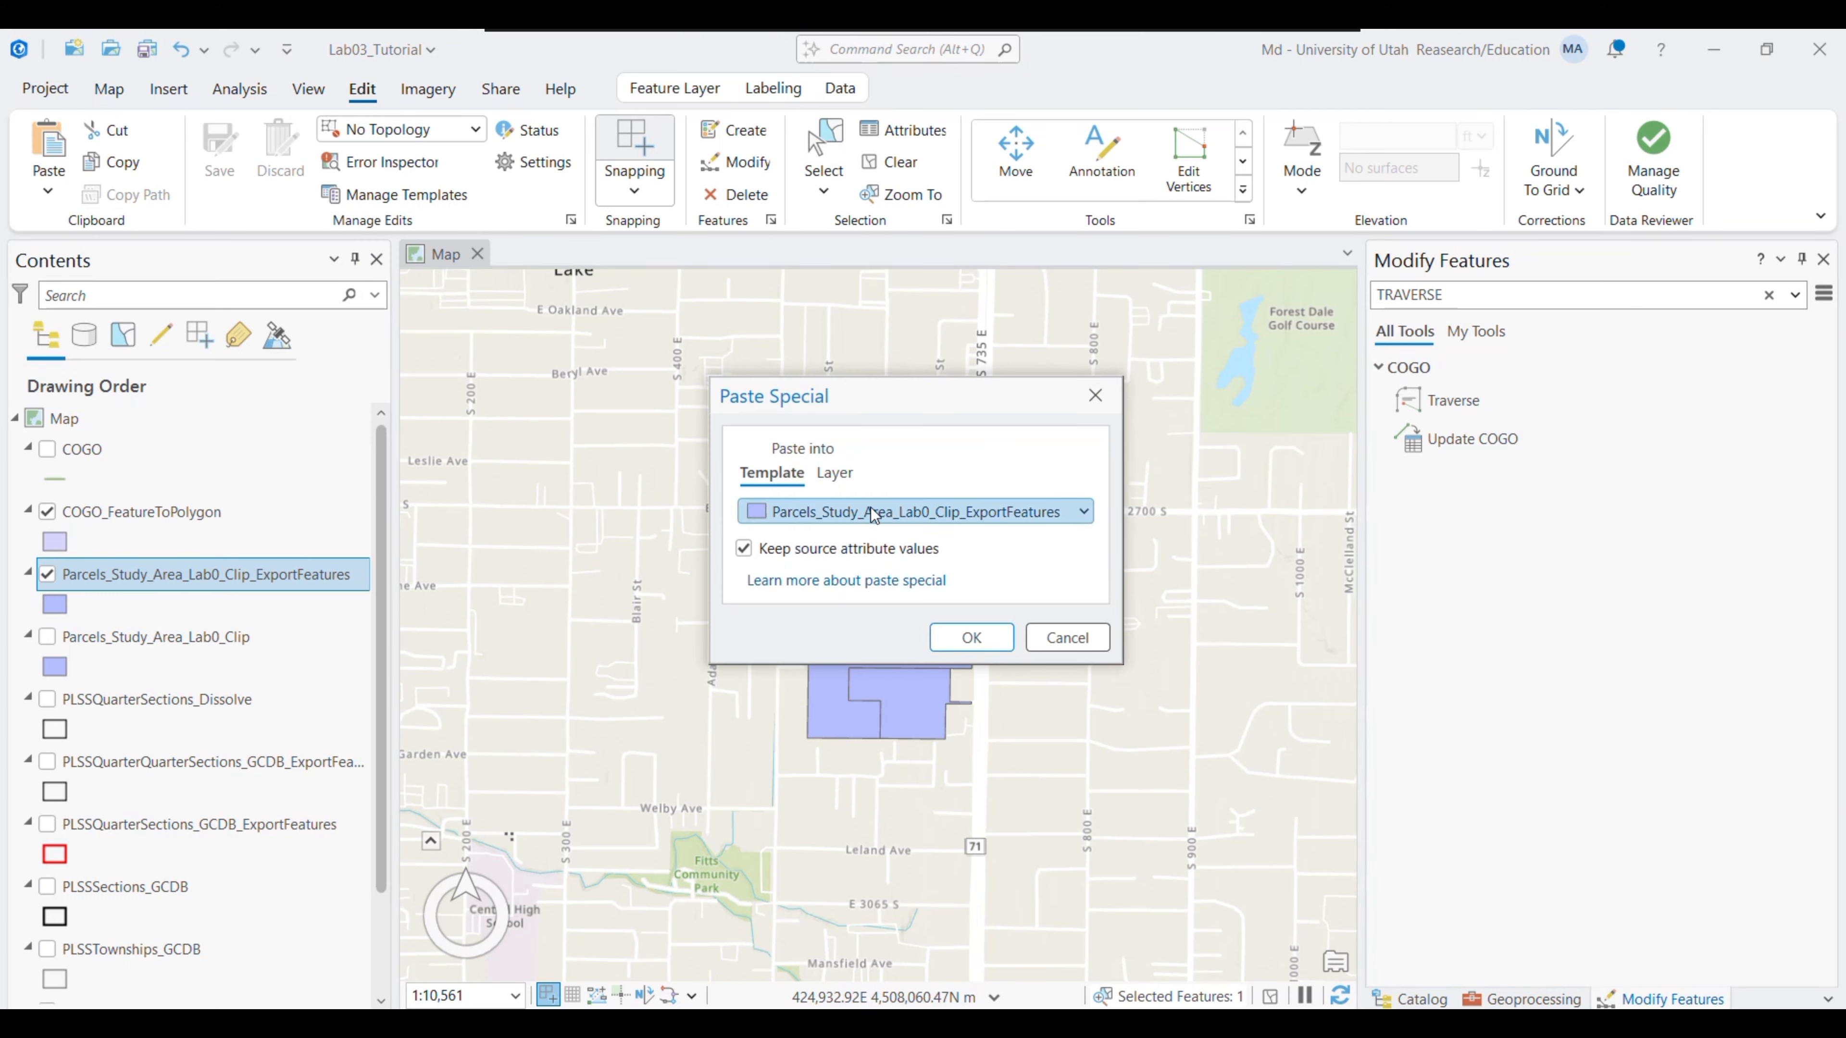
pyautogui.click(972, 637)
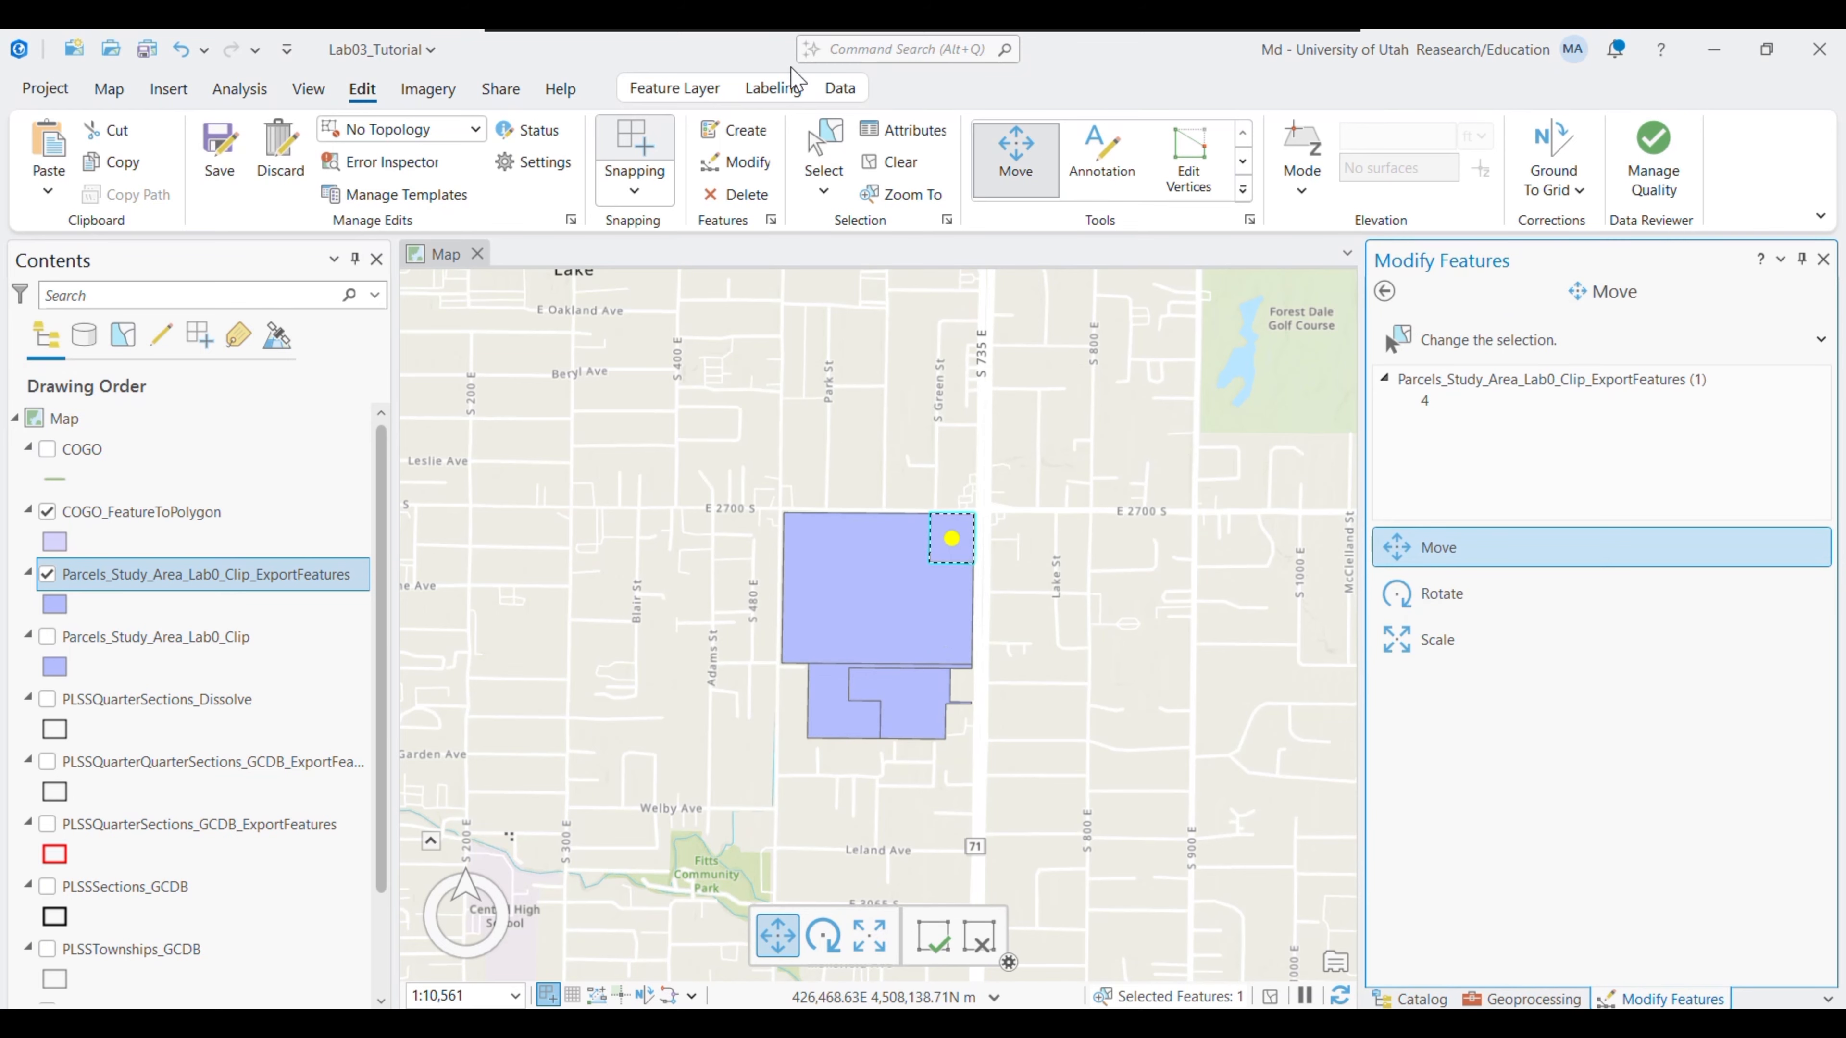
pyautogui.click(933, 938)
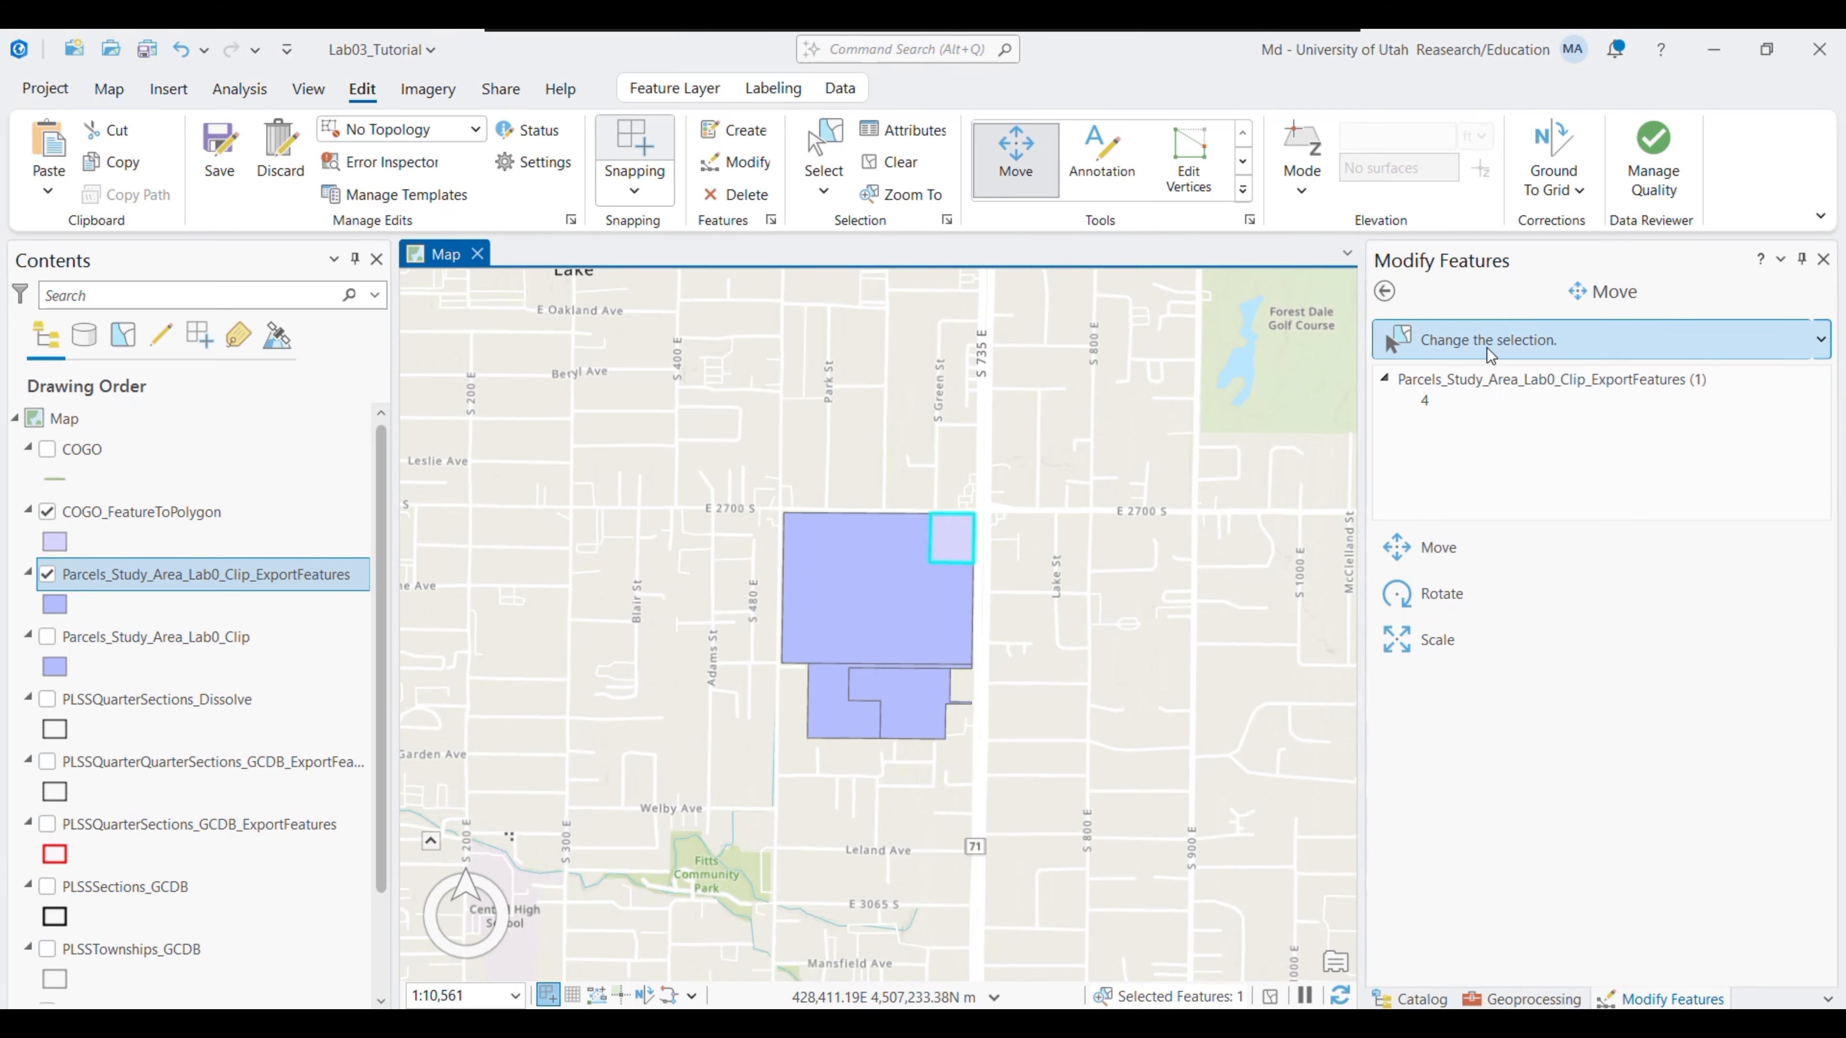
# Hide COGO_FeatureToPolygon and toggle Parcels_Study_Area_Lab0_Clip_ExportFeatures off and on to check the pasted parcel
pyautogui.click(47, 512)
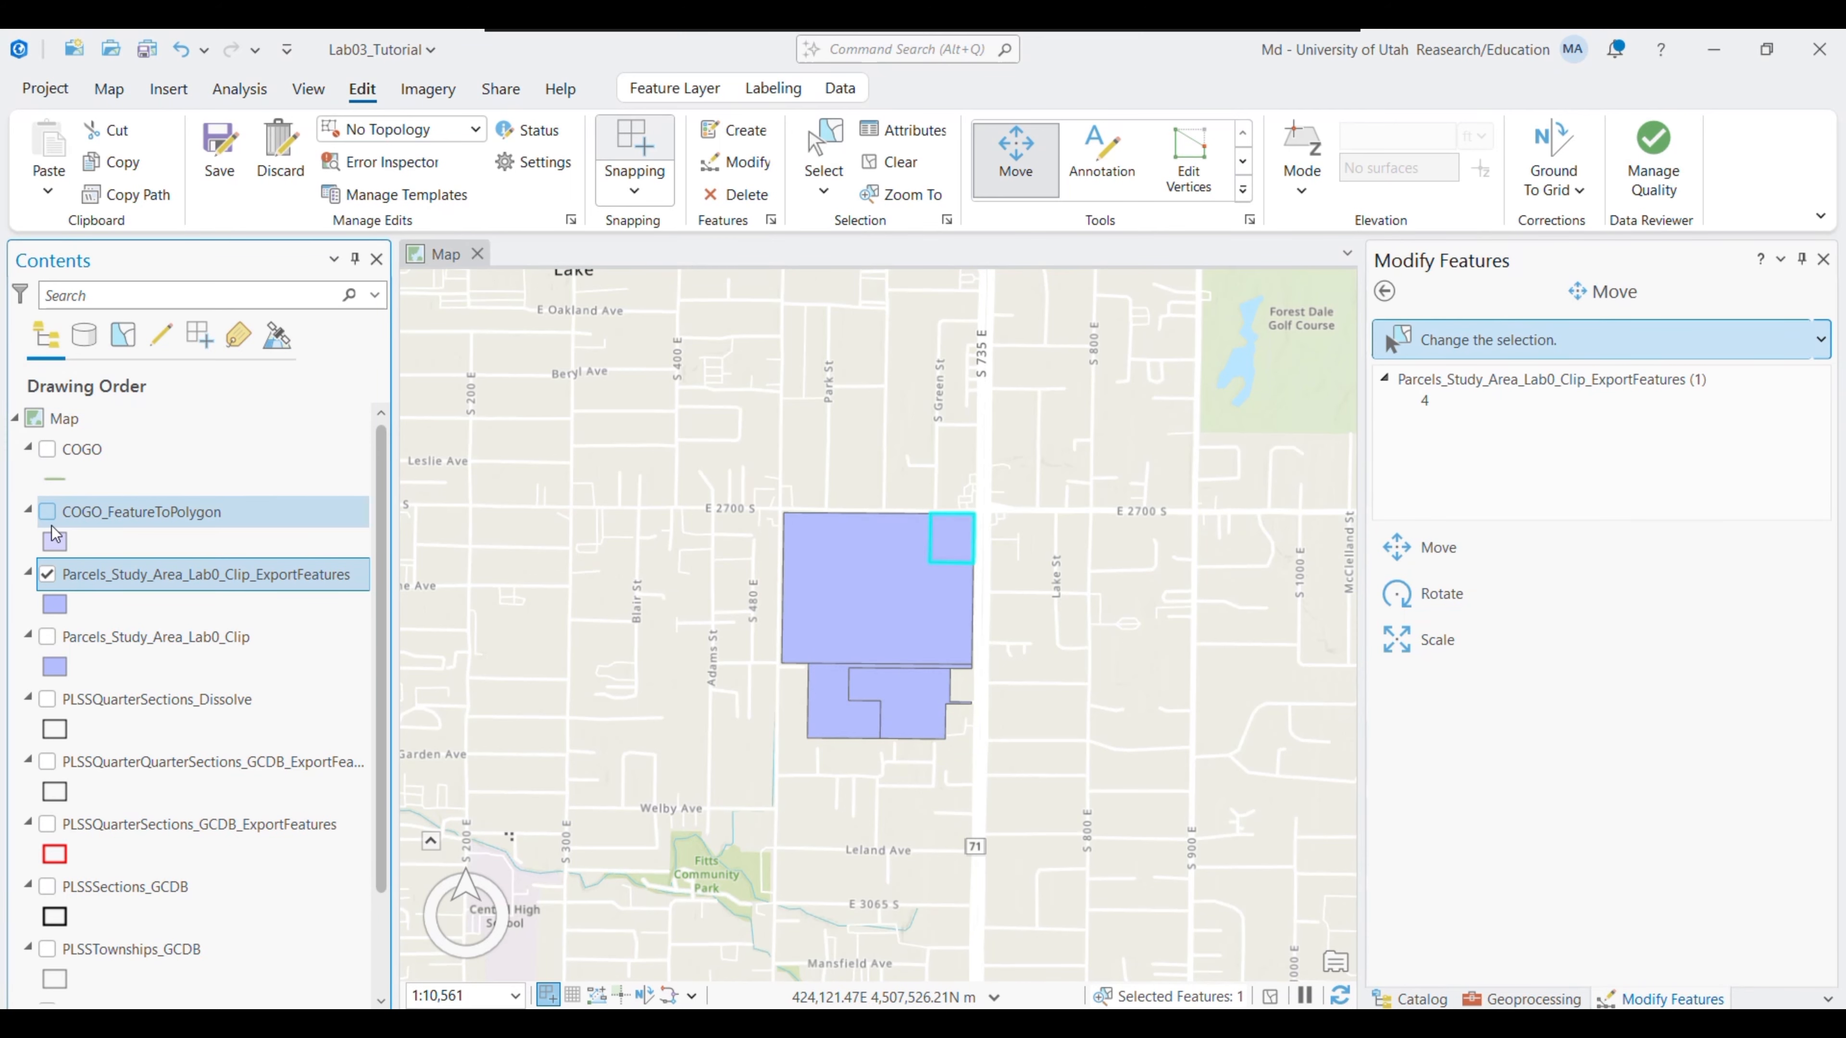
pyautogui.click(47, 575)
pyautogui.click(47, 575)
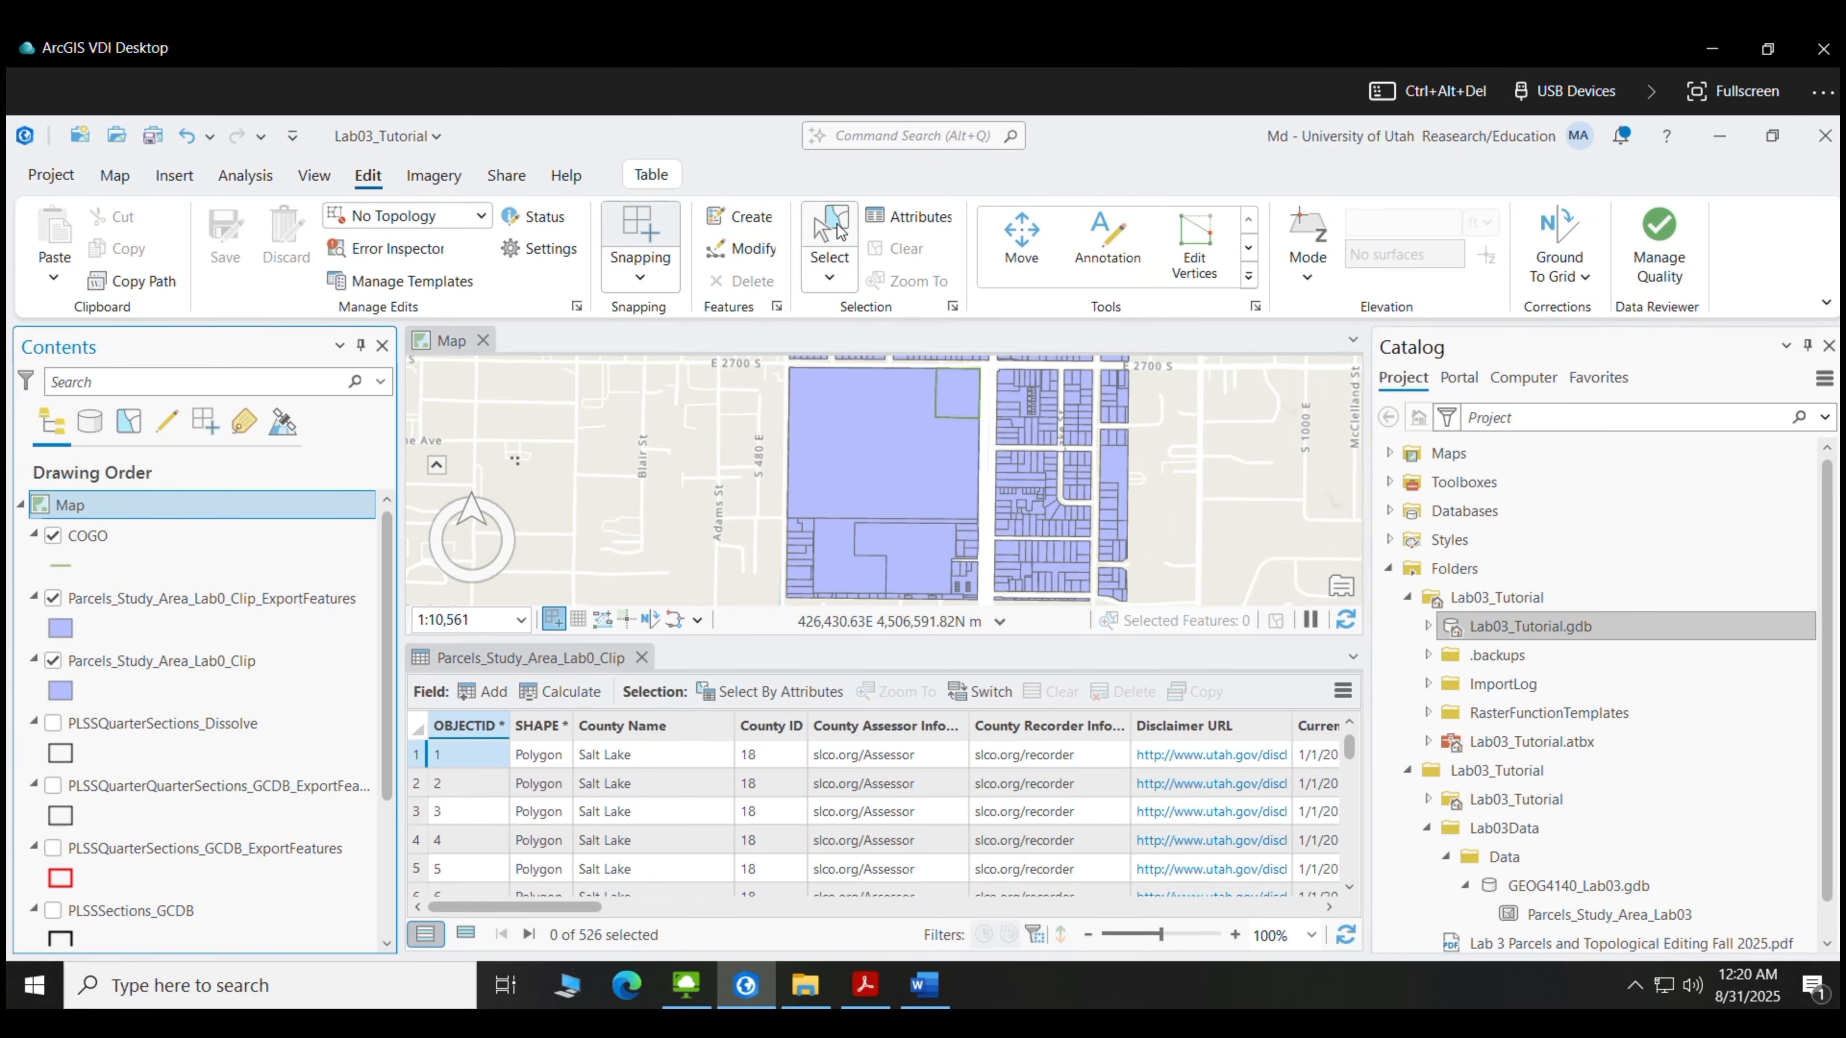
# Select the large northern parcel and compare the parcel layers by toggling Parcels_Study_Area_Lab0_Clip off and on
pyautogui.click(957, 400)
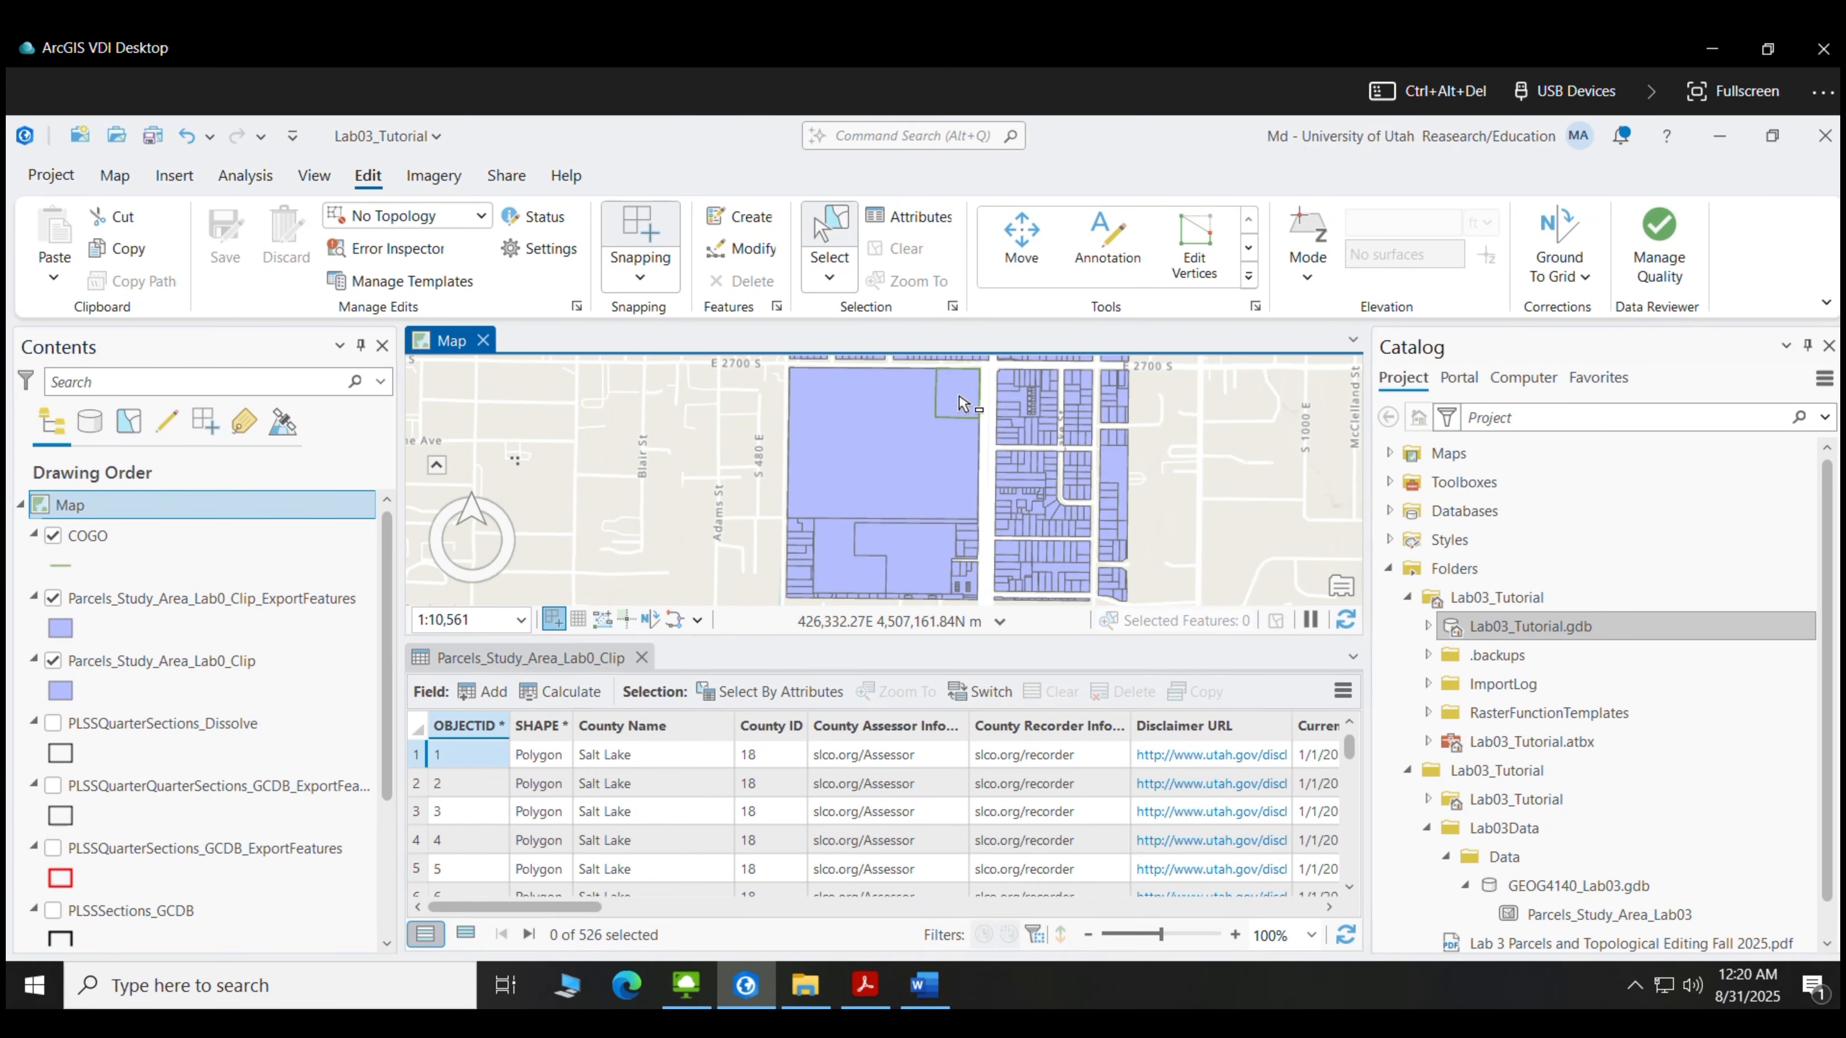
pyautogui.click(60, 668)
pyautogui.click(53, 661)
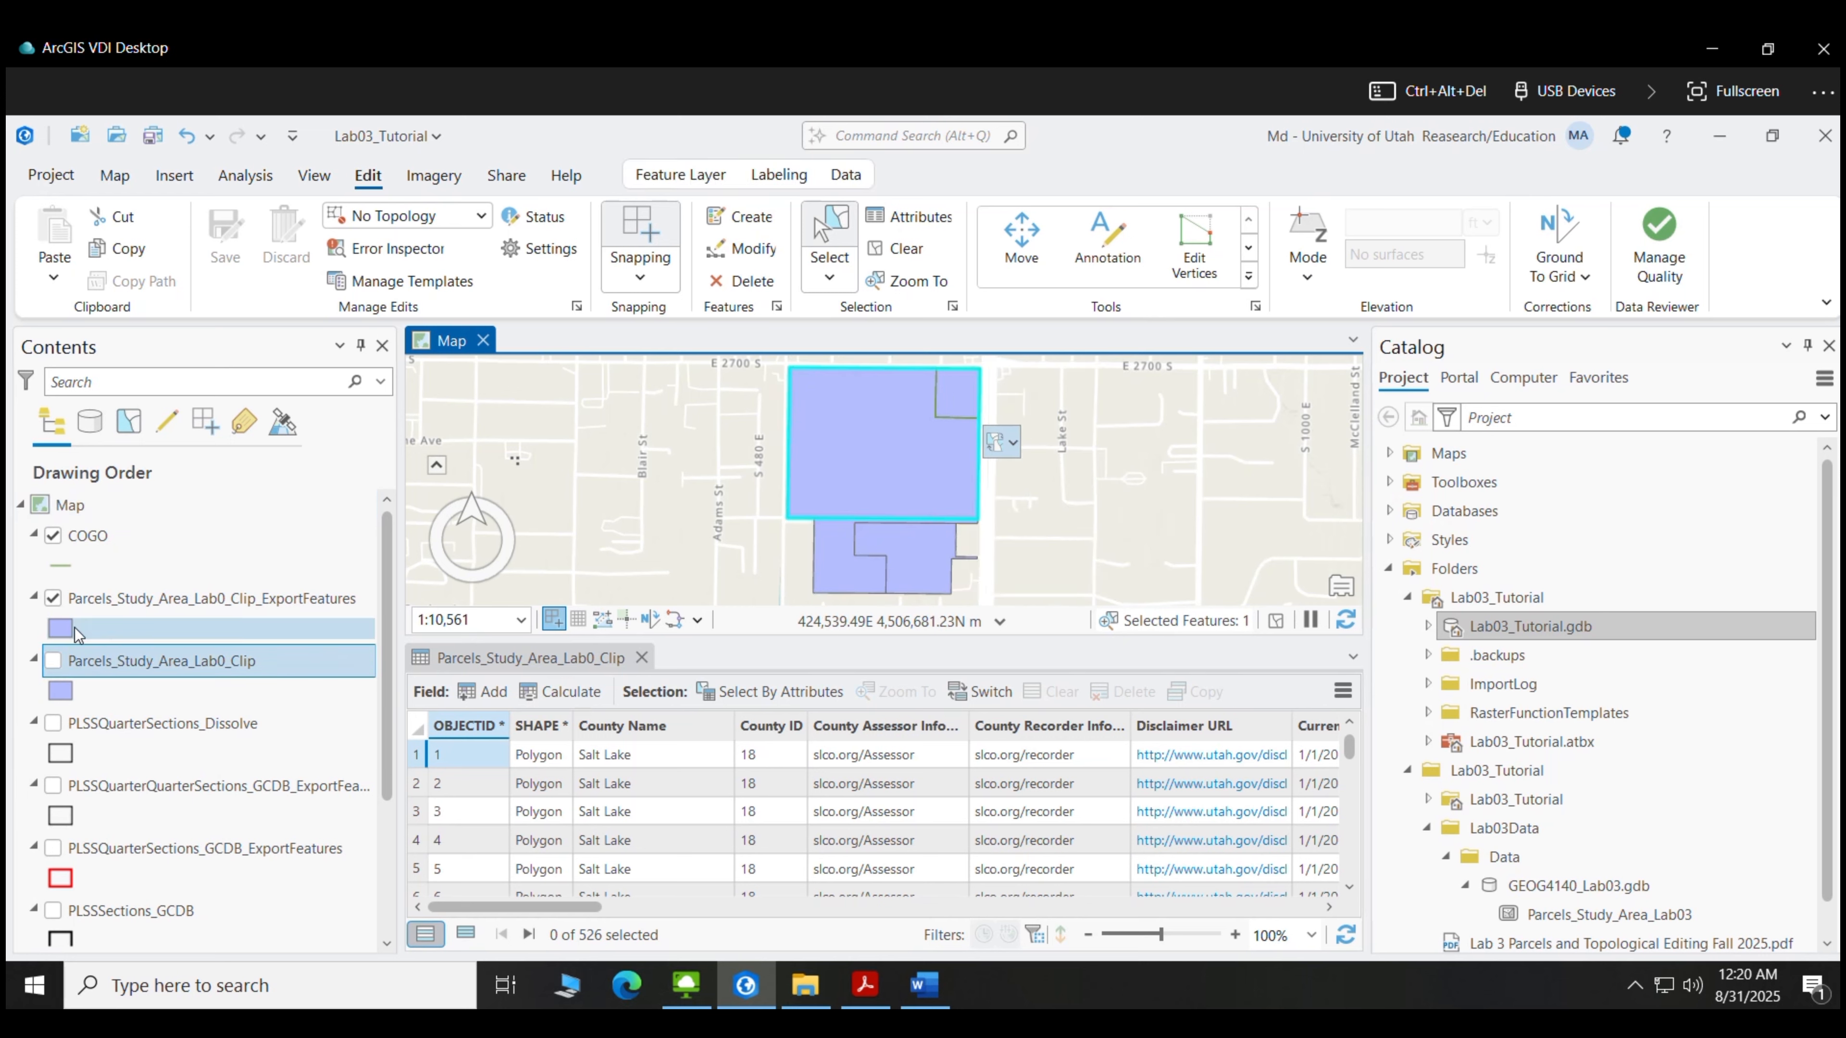
pyautogui.click(53, 661)
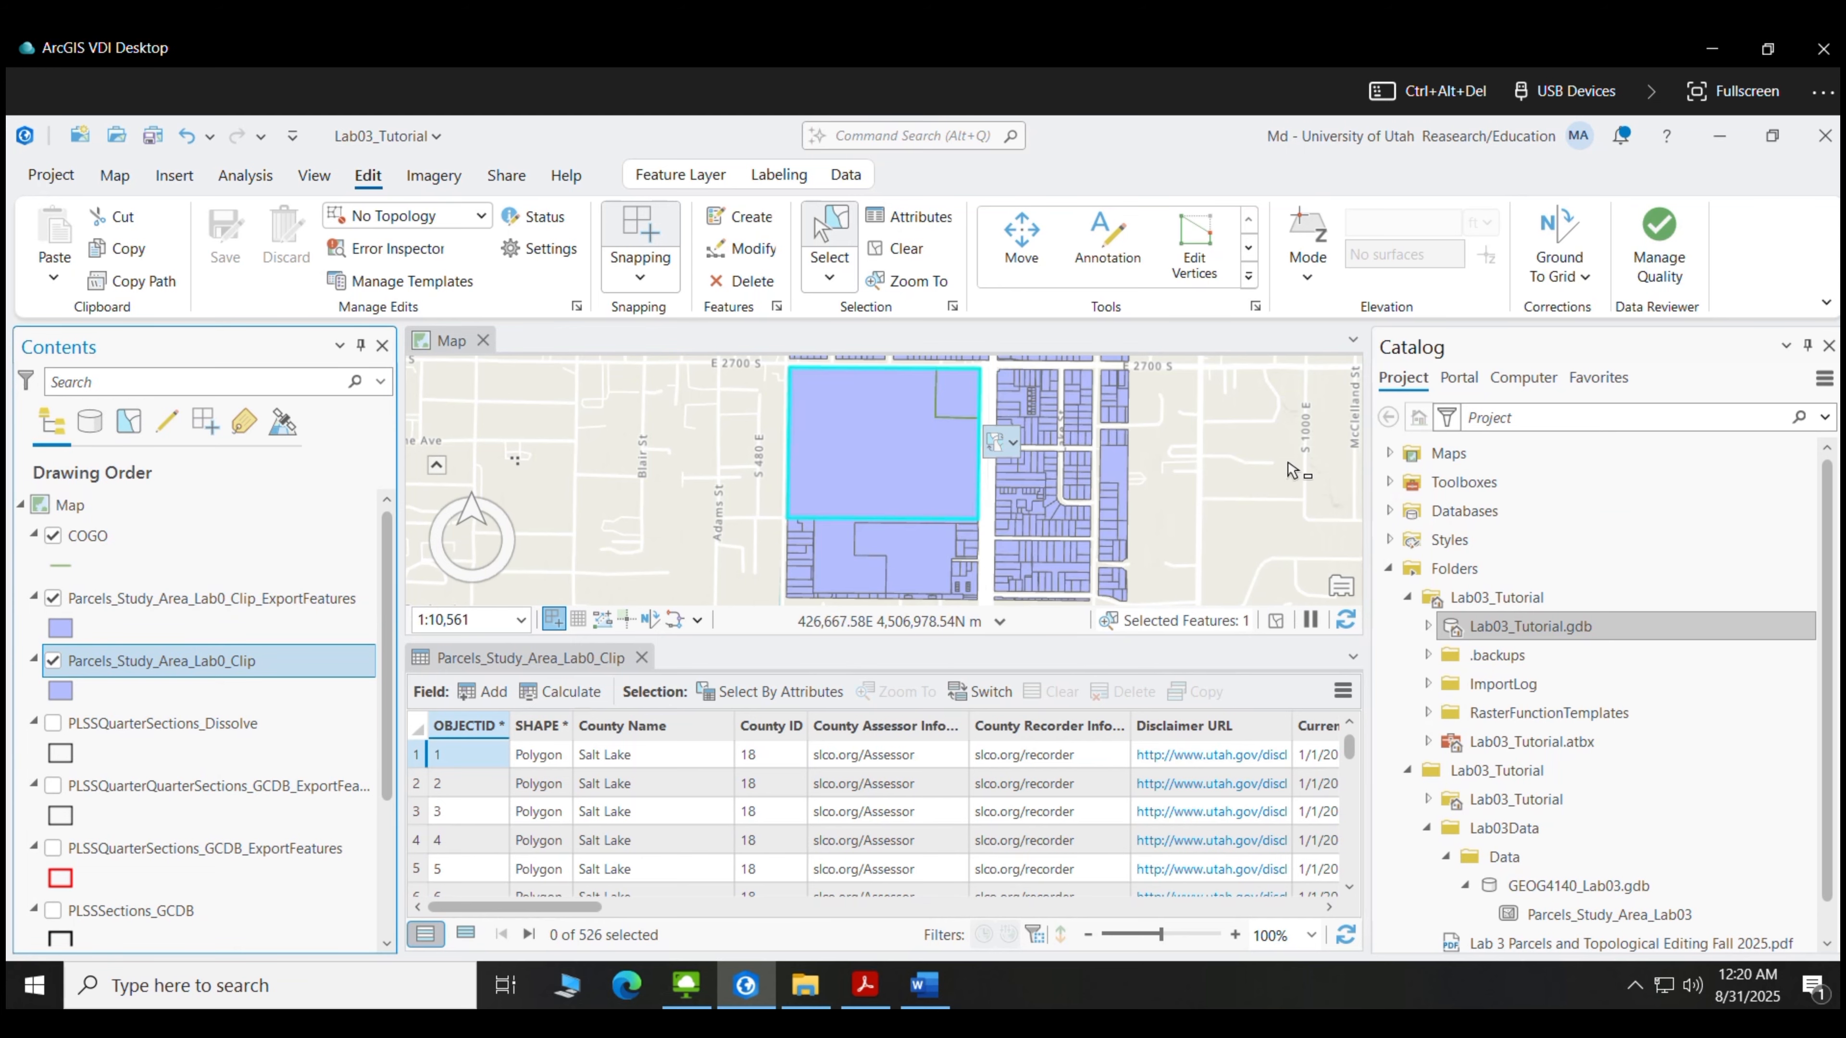
# Run Feature To Polygon on the COGO layer with the output feature class named COGO_FeatureToPolygon3
pyautogui.click(245, 176)
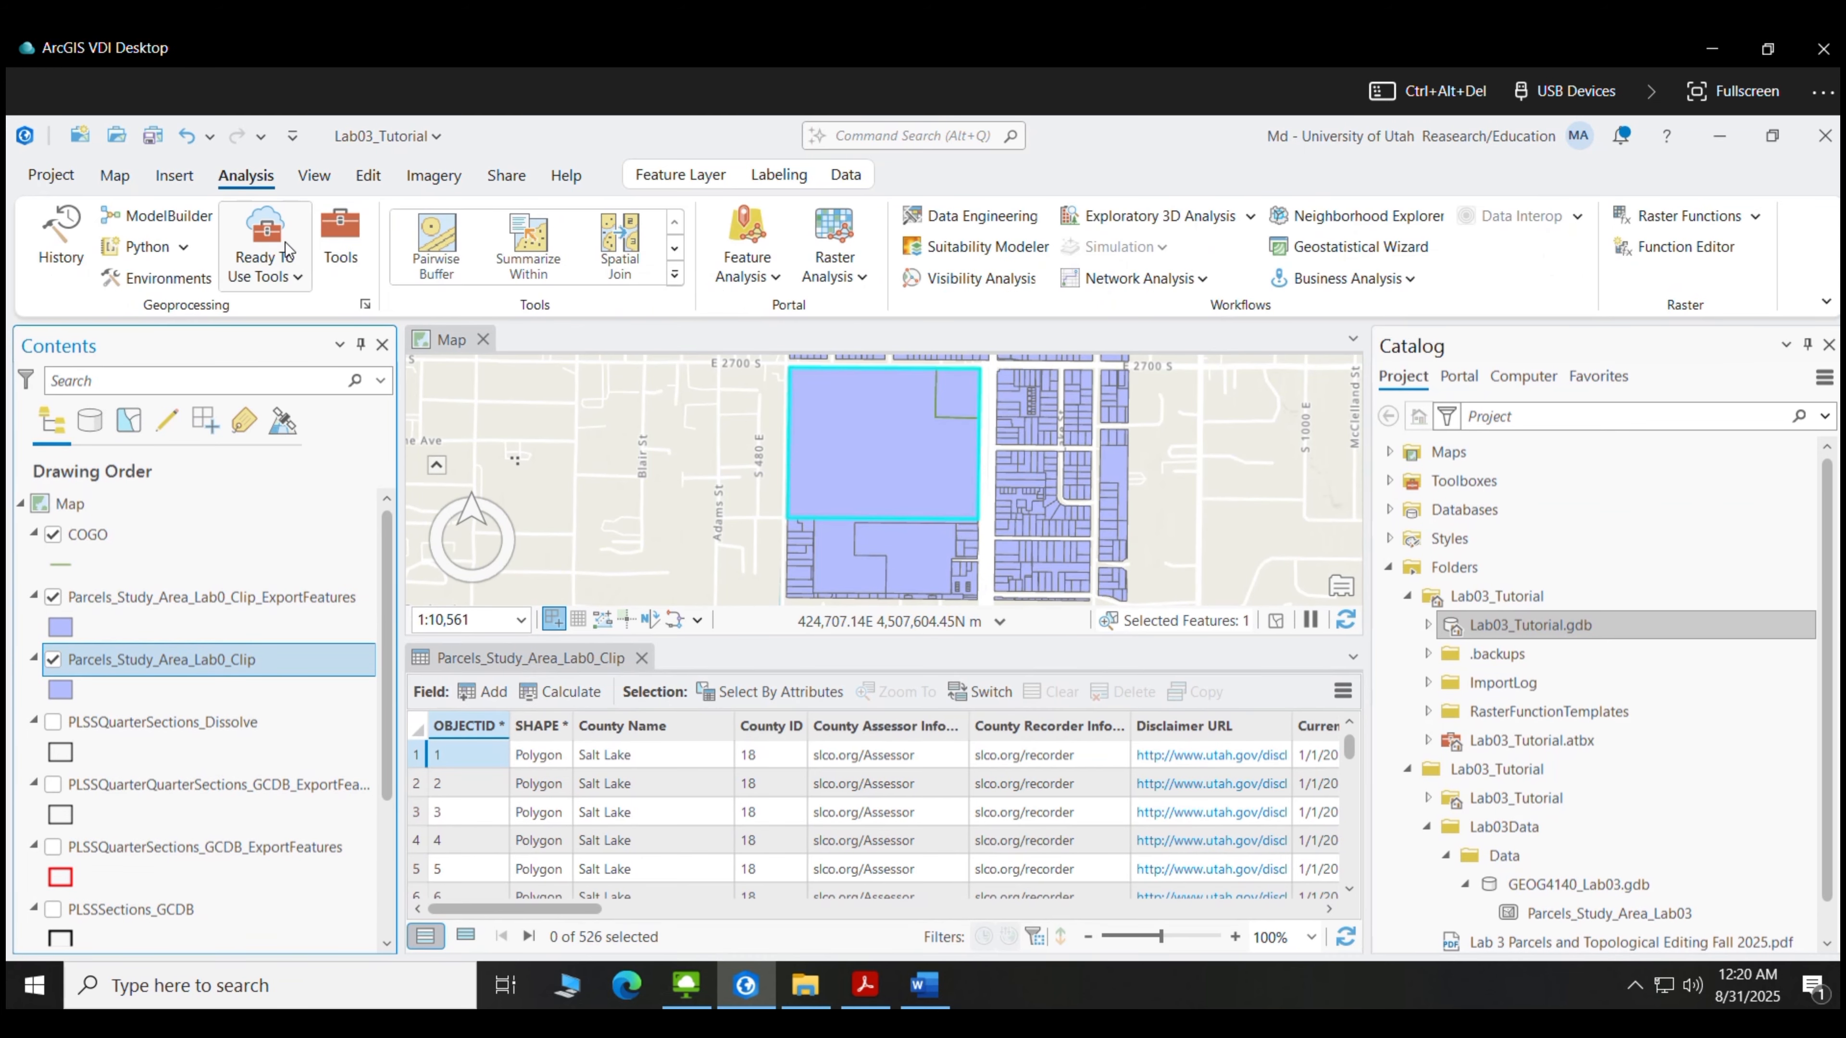
pyautogui.click(340, 237)
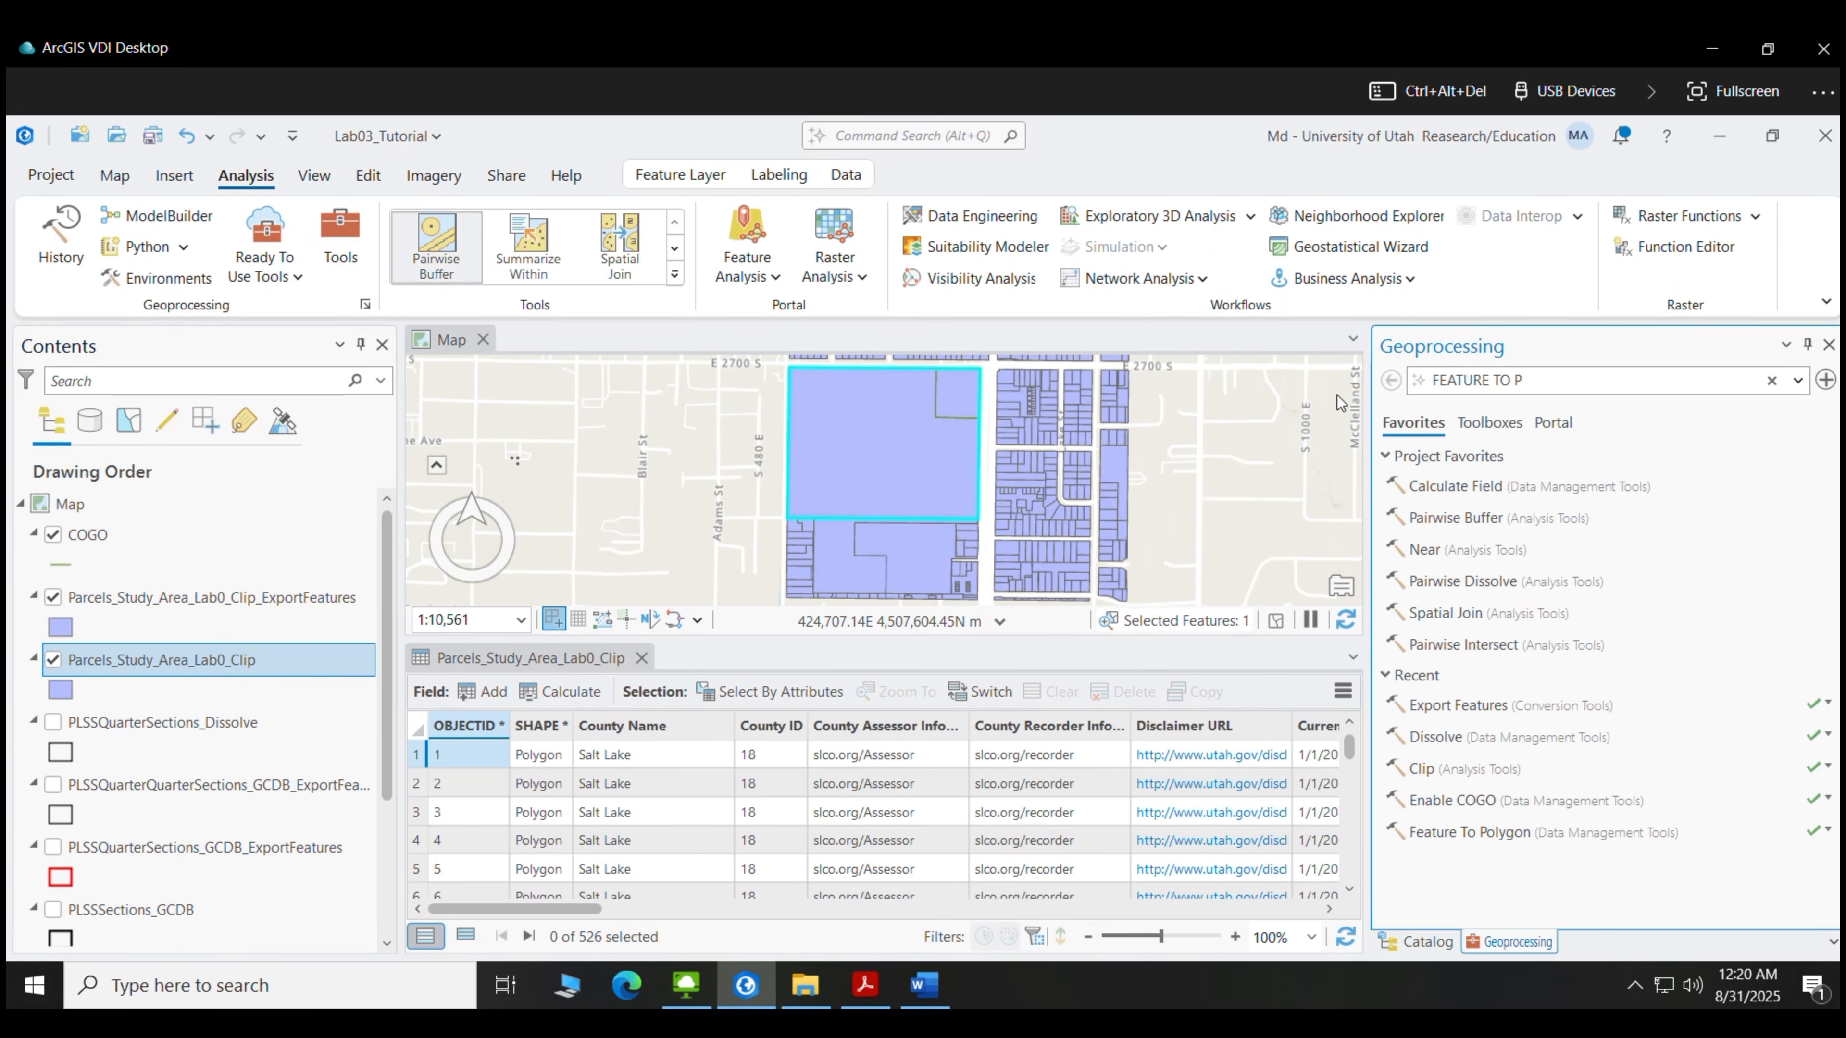
pyautogui.click(1497, 833)
pyautogui.click(1793, 486)
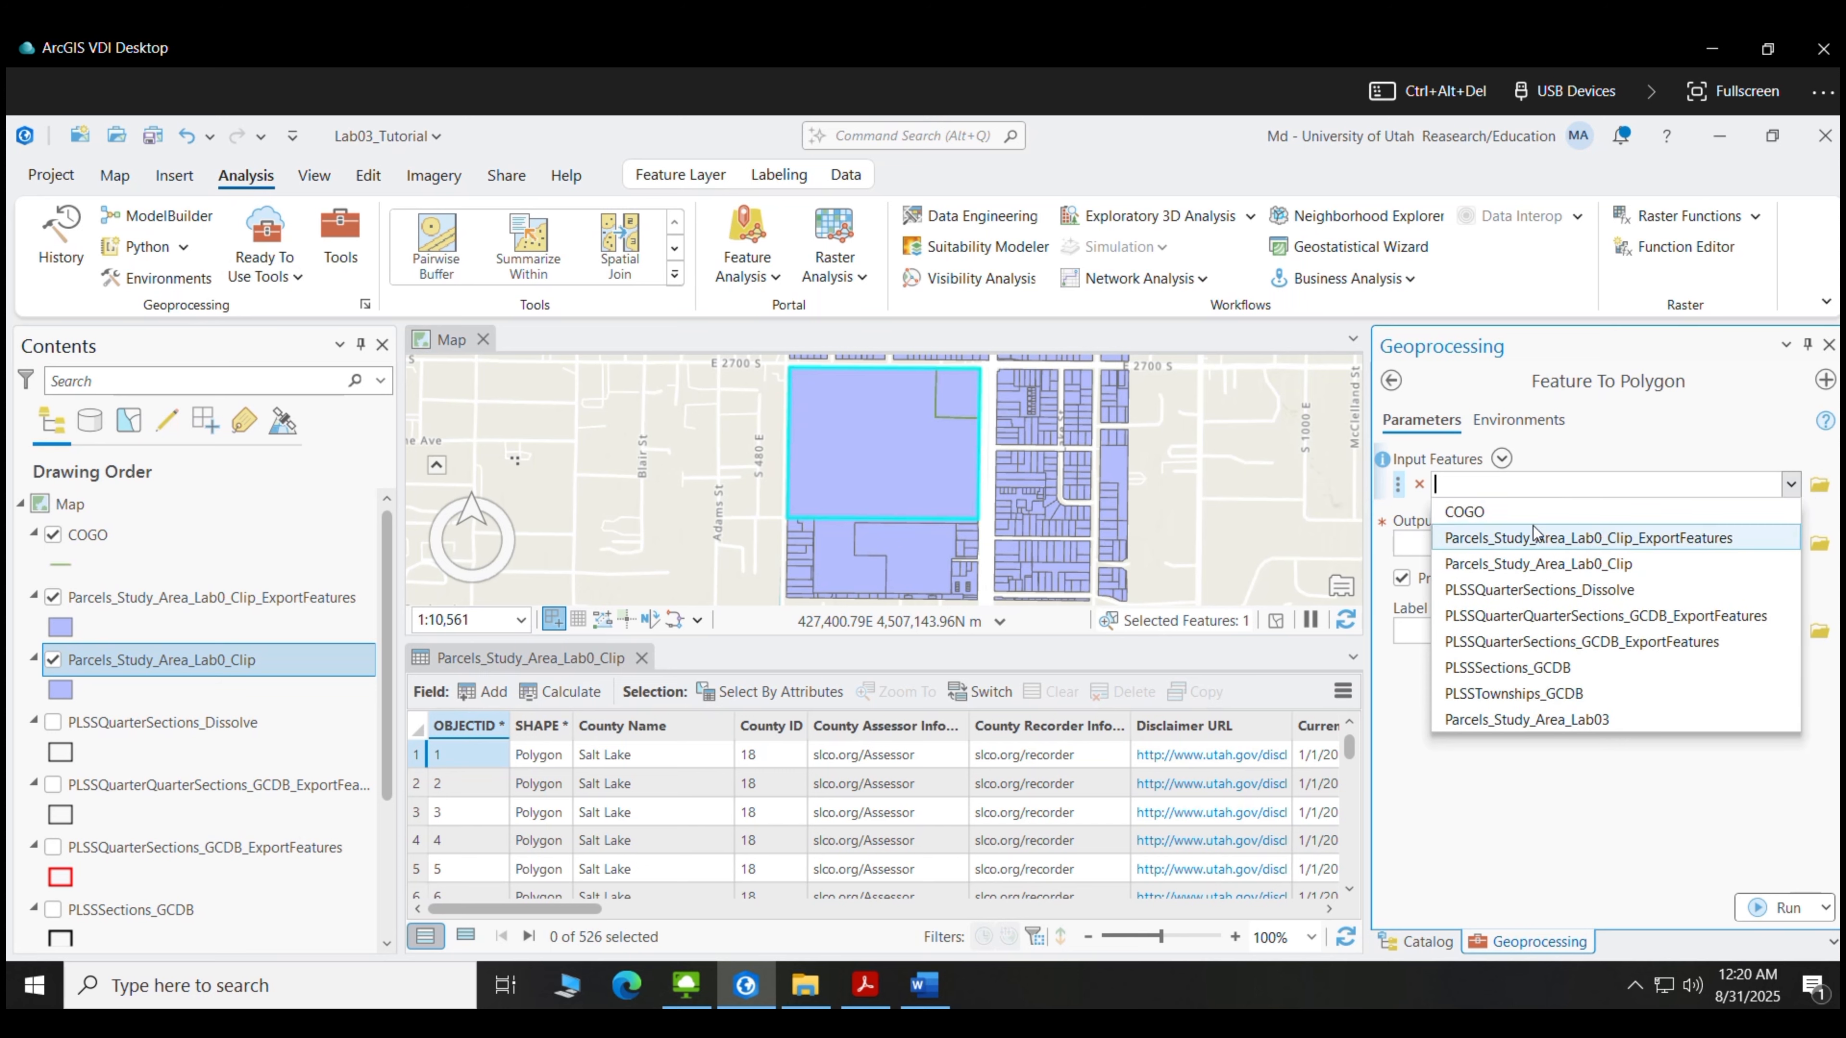
pyautogui.click(1468, 503)
pyautogui.click(1588, 573)
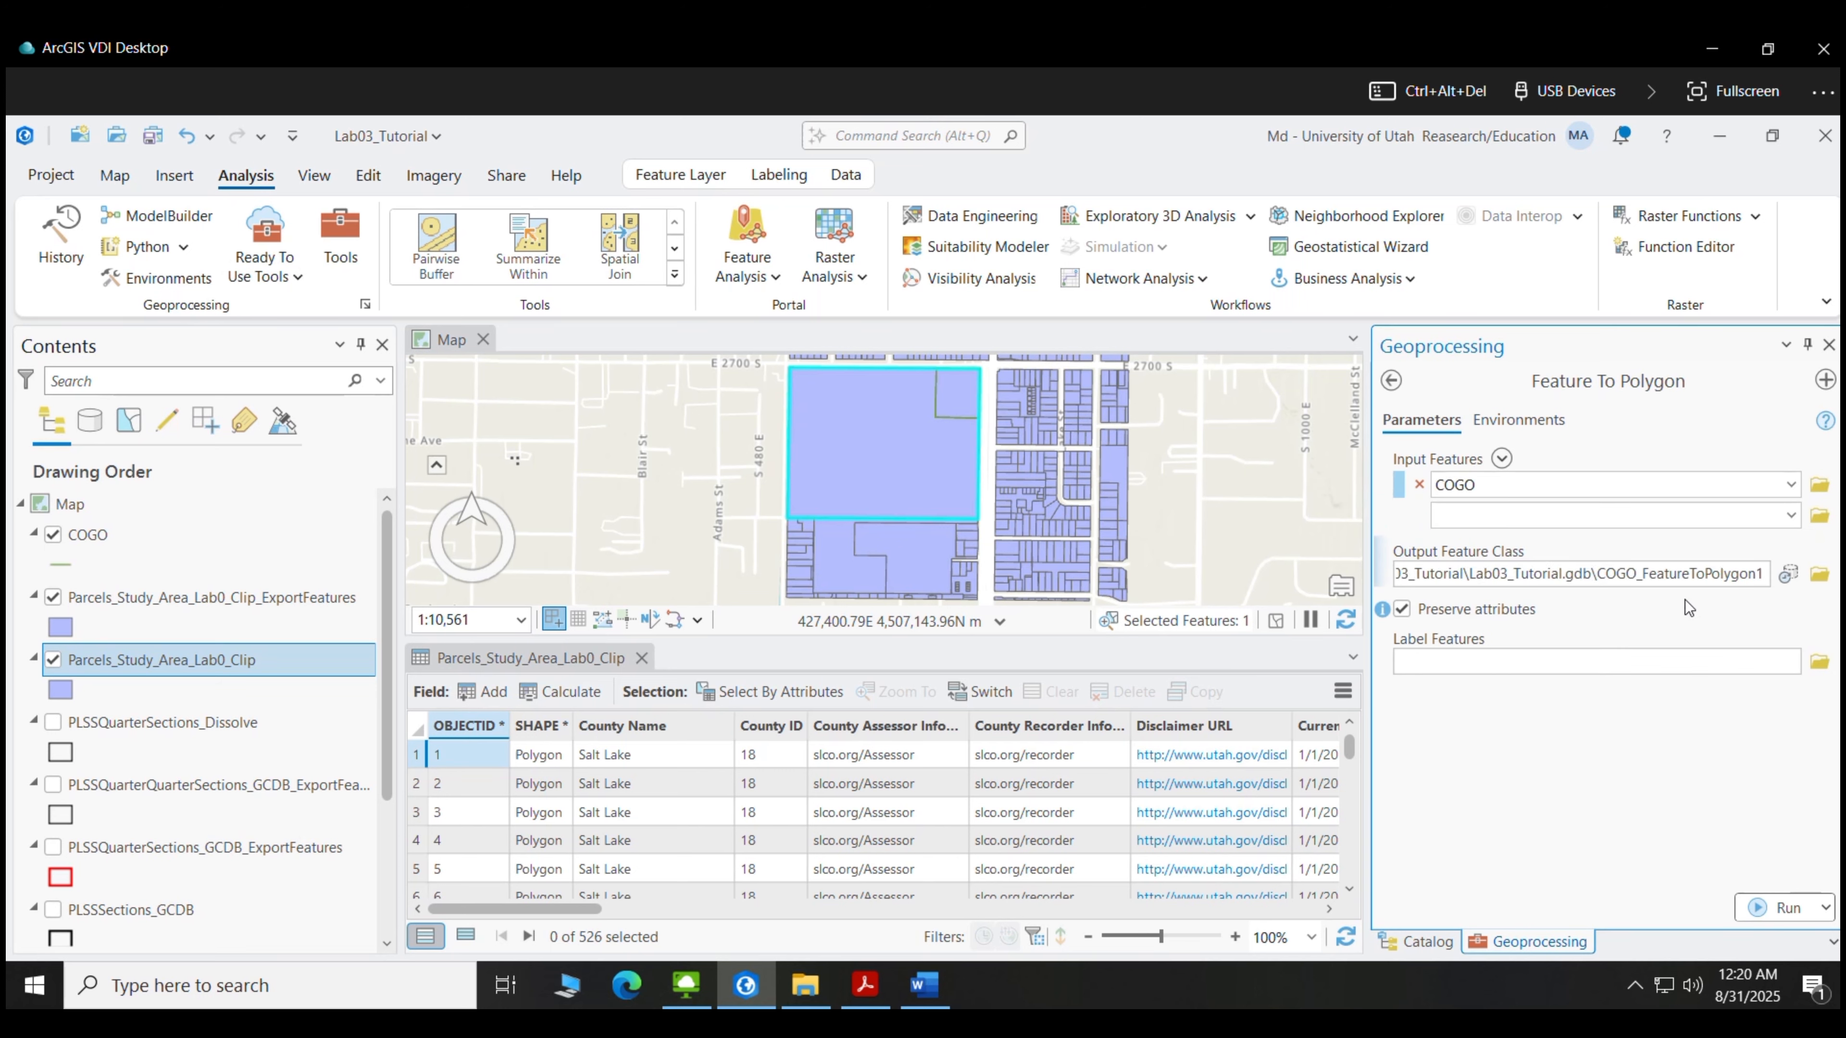
pyautogui.press('BackSpace')
pyautogui.write('3')
pyautogui.click(1784, 908)
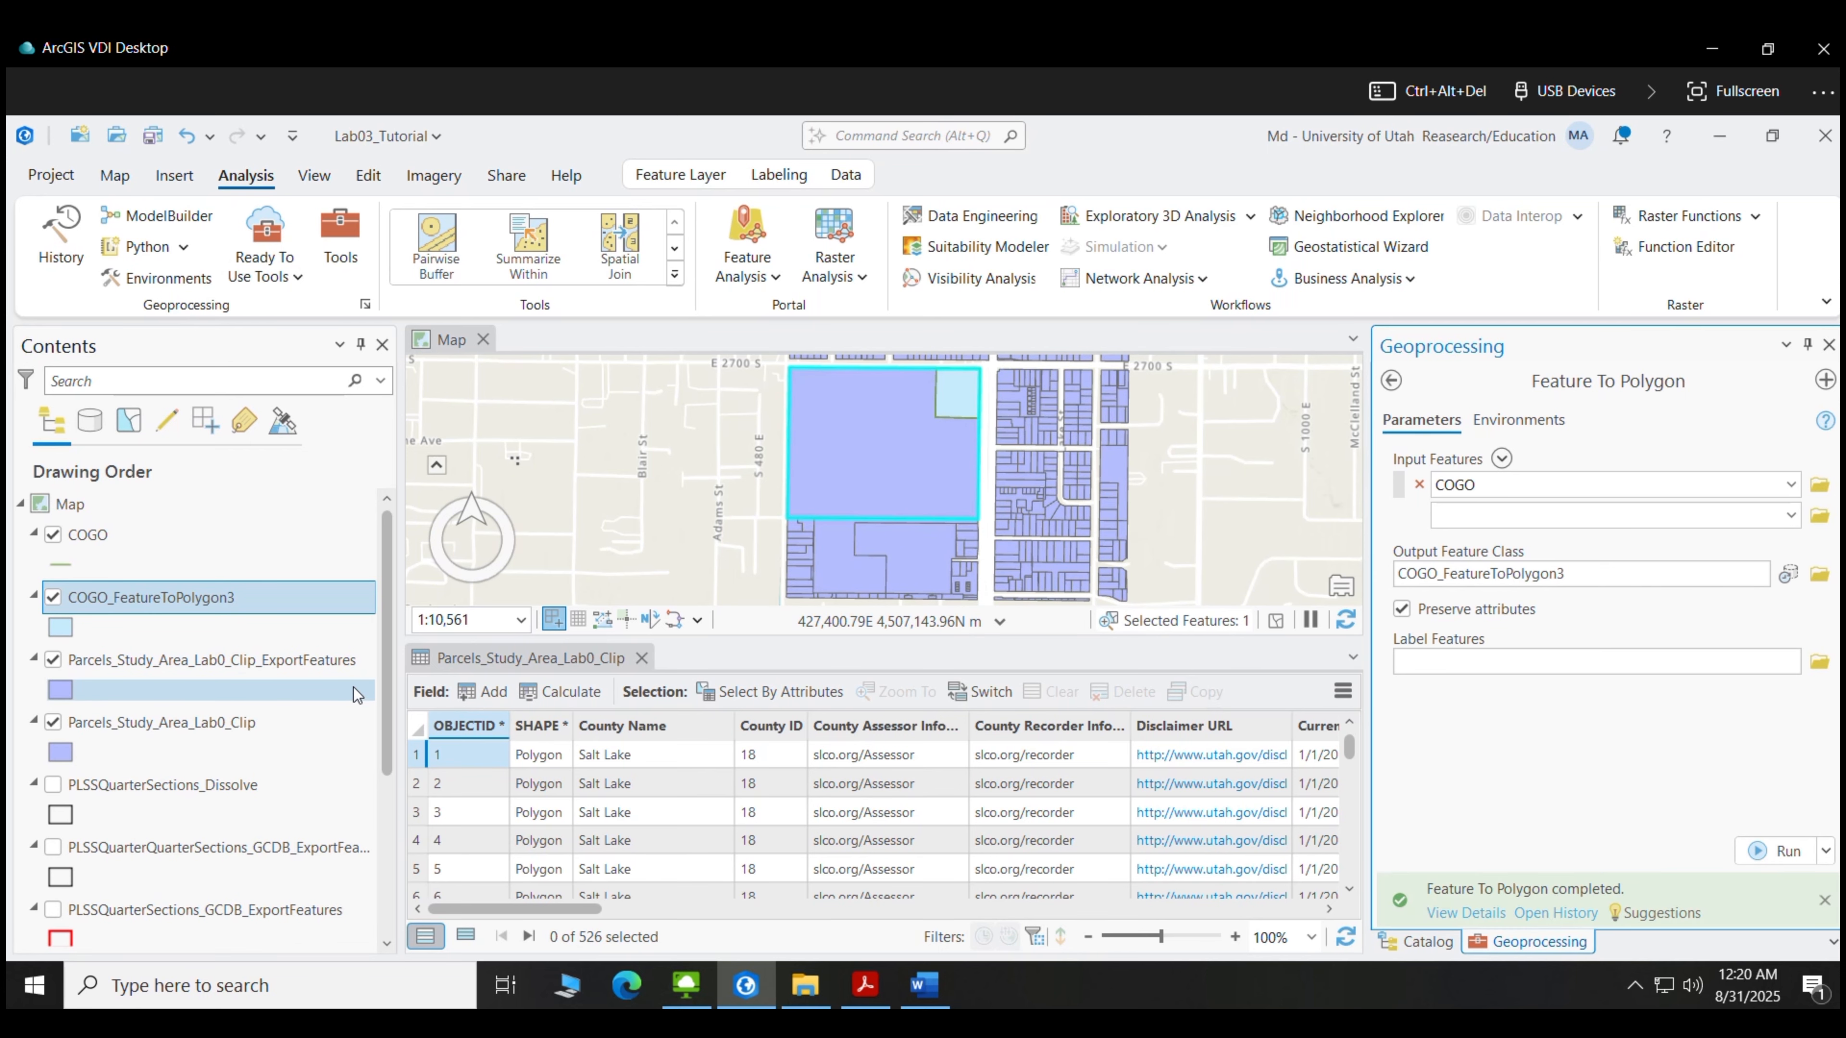
# Hide the COGO, COGO_FeatureToPolygon3, Parcels_Study_Area_Lab0_Clip_ExportFeatures and Parcels_Study_Area_Lab0_Clip layers
pyautogui.click(53, 660)
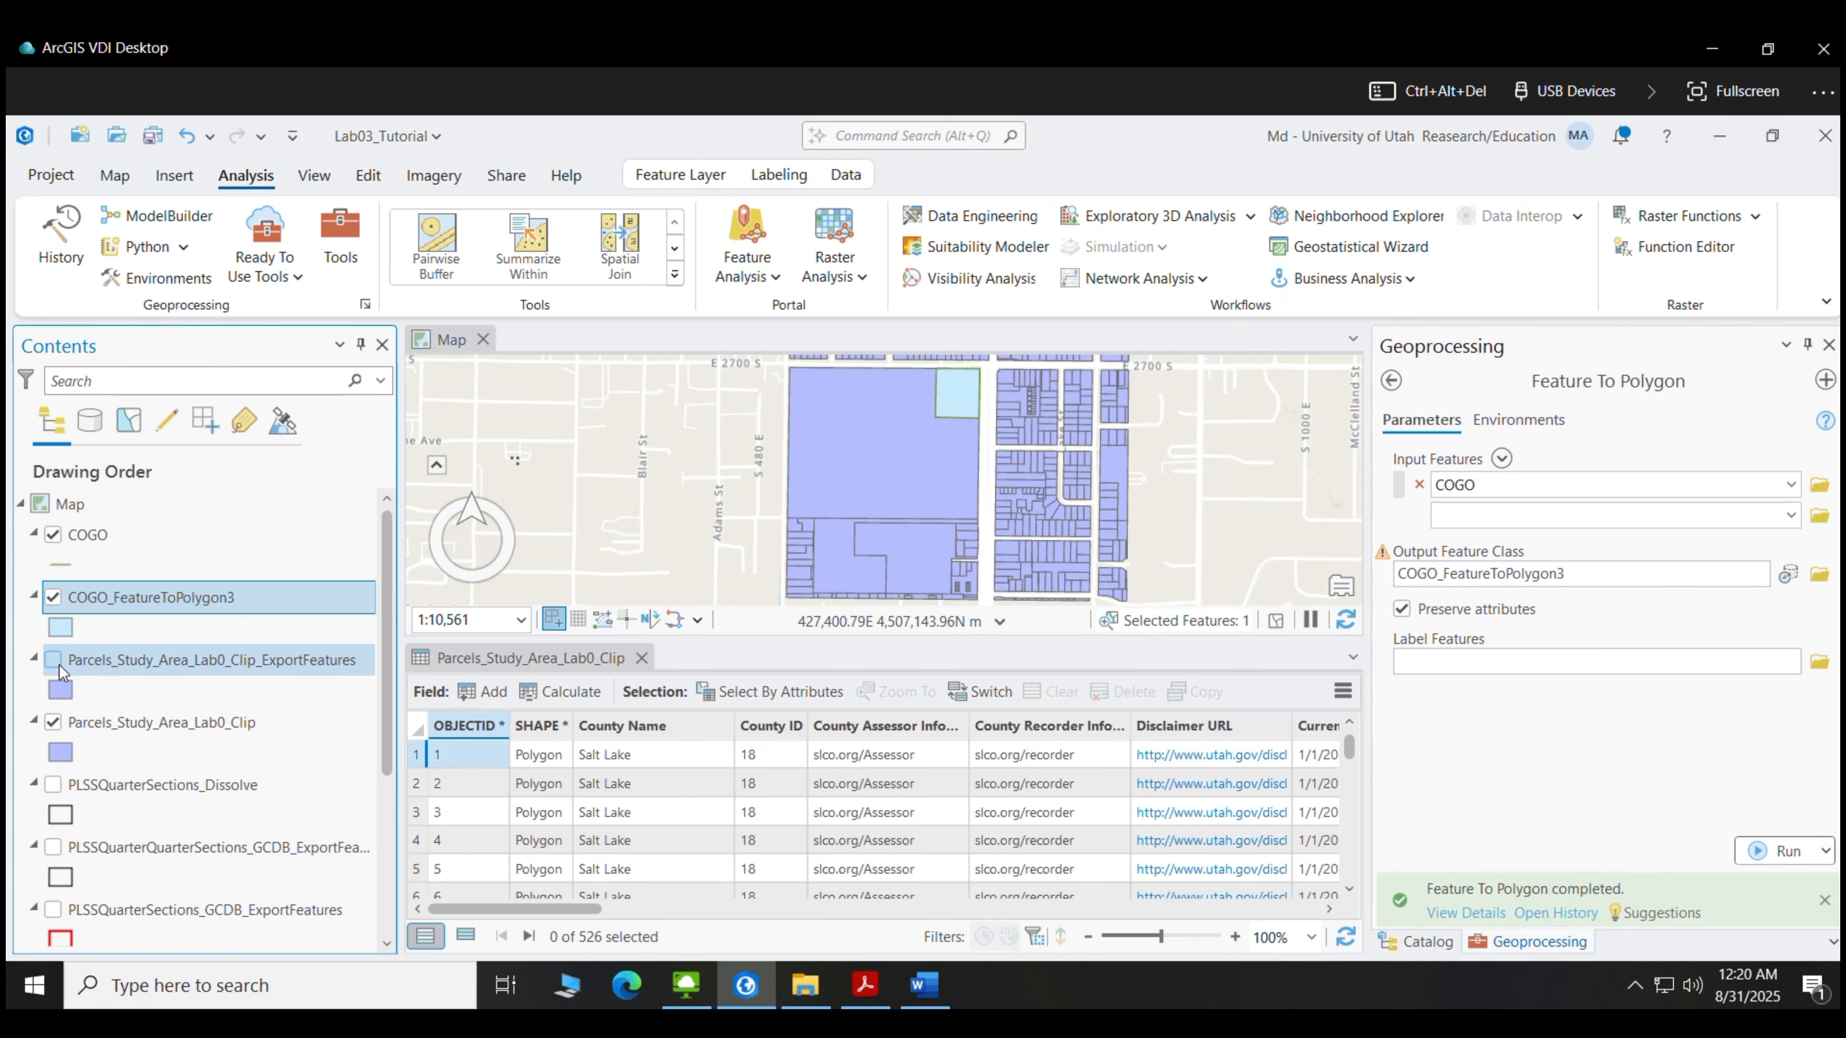
pyautogui.click(53, 722)
pyautogui.click(53, 722)
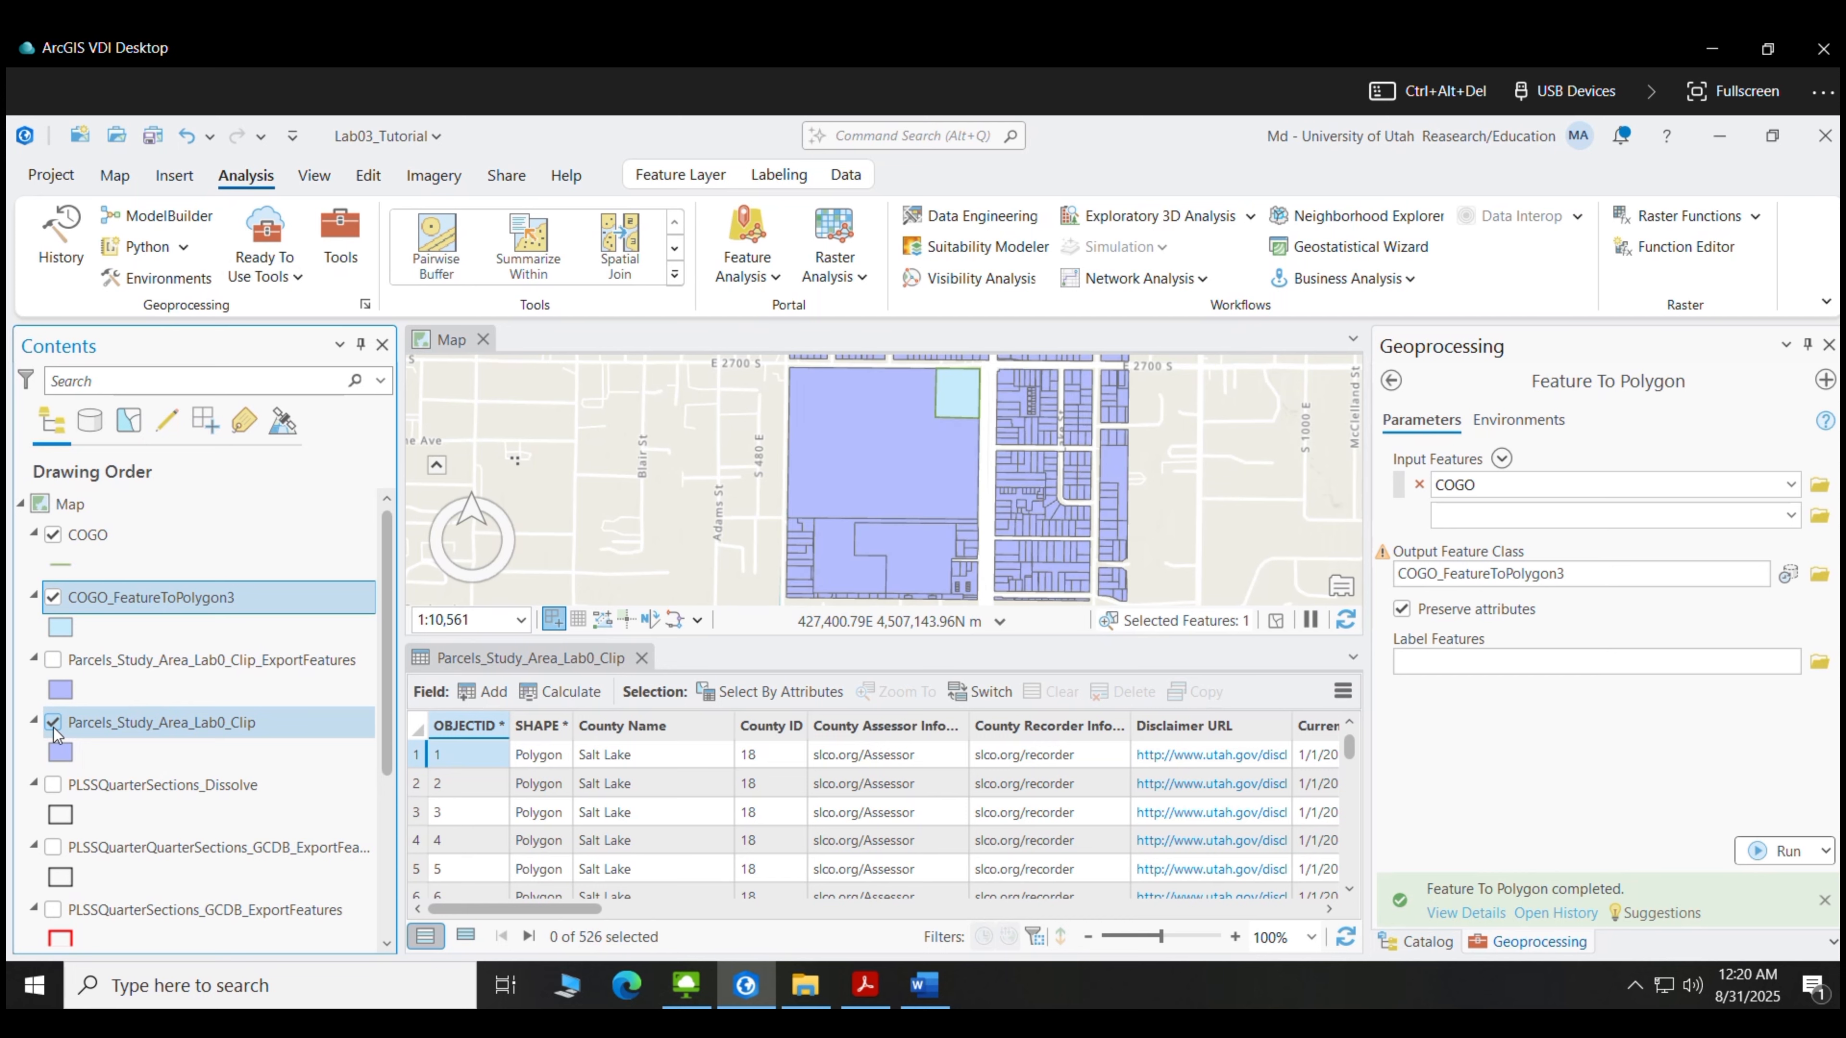
pyautogui.click(53, 597)
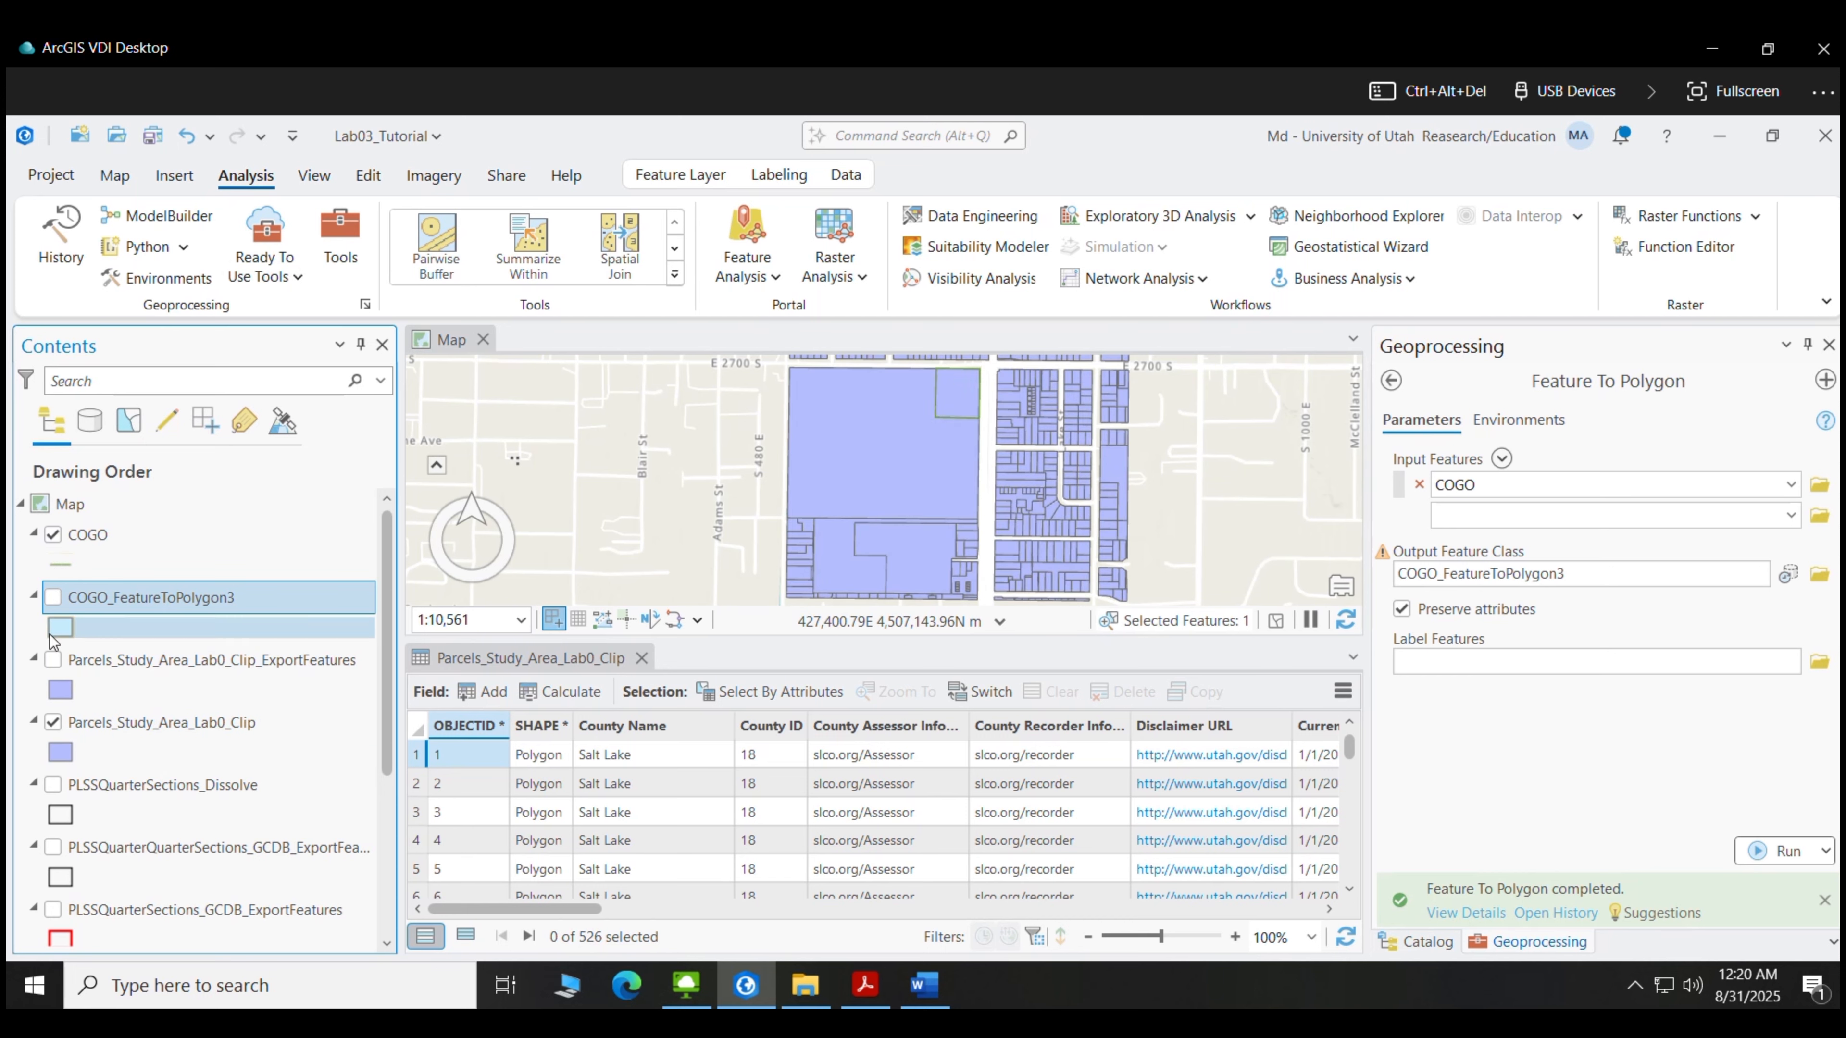
pyautogui.click(54, 722)
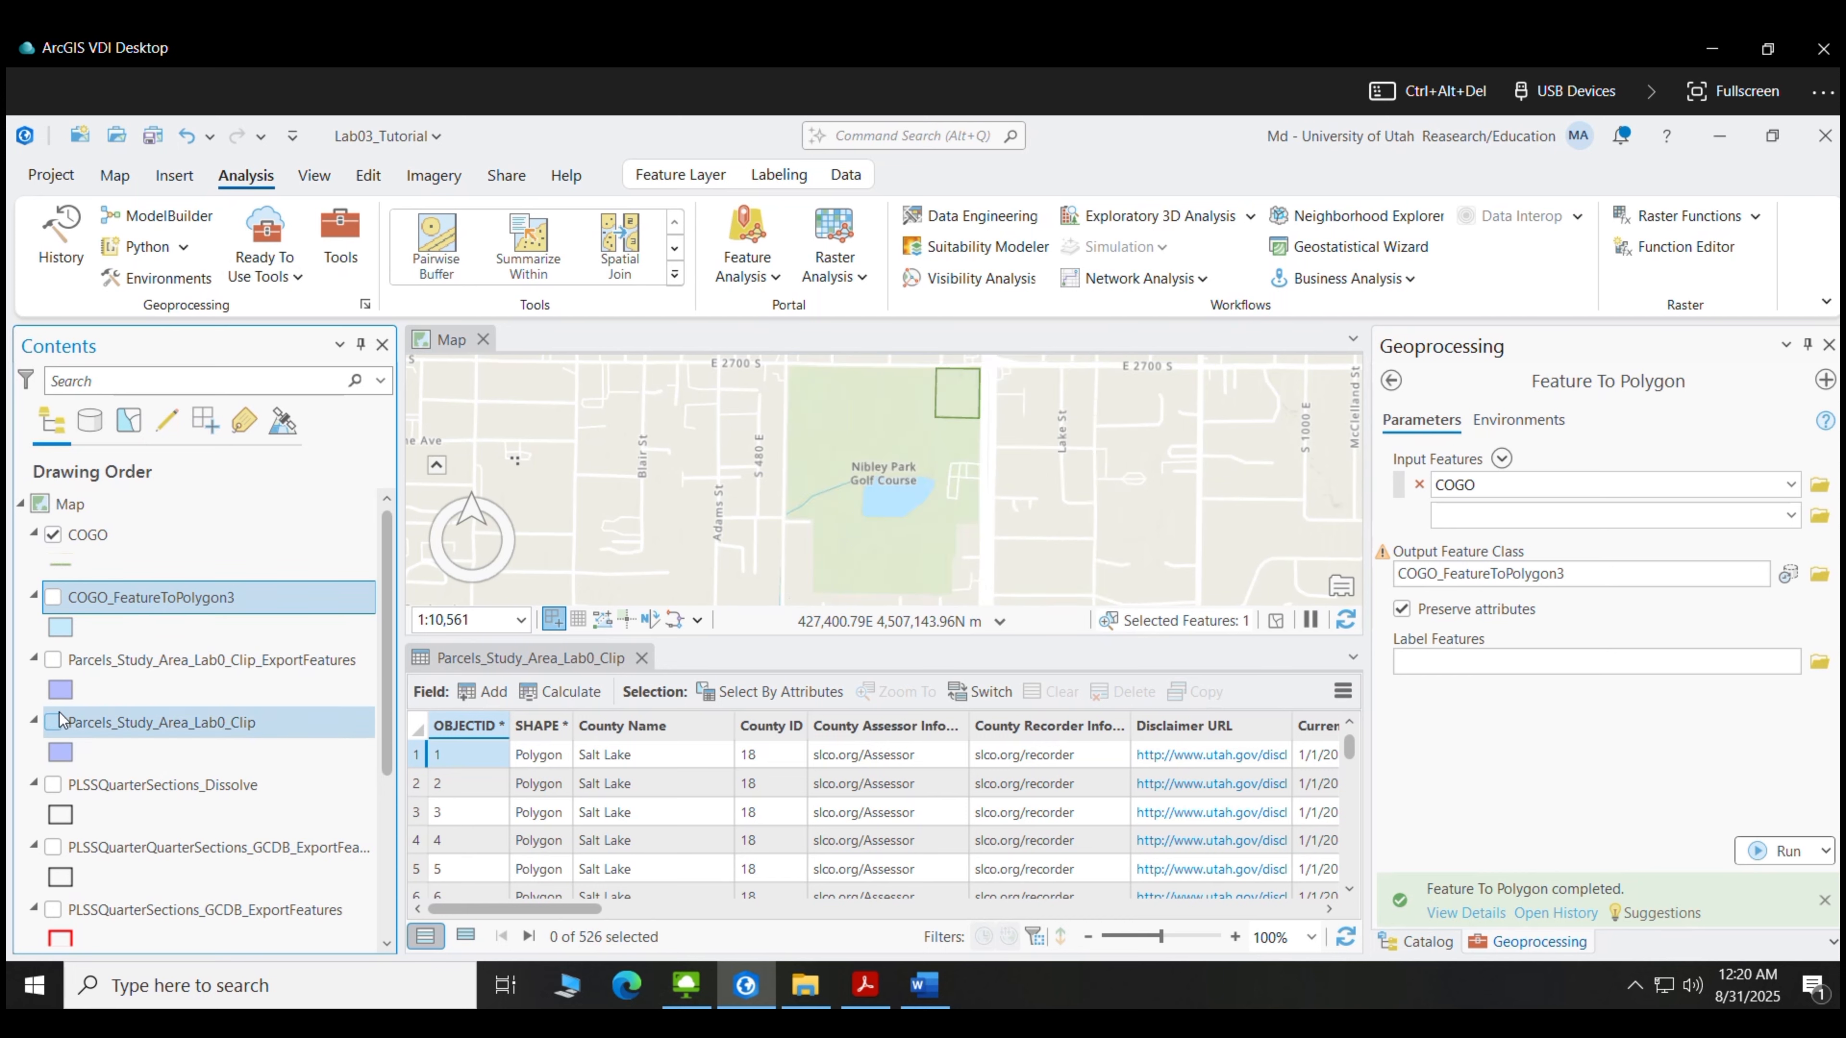
pyautogui.click(53, 536)
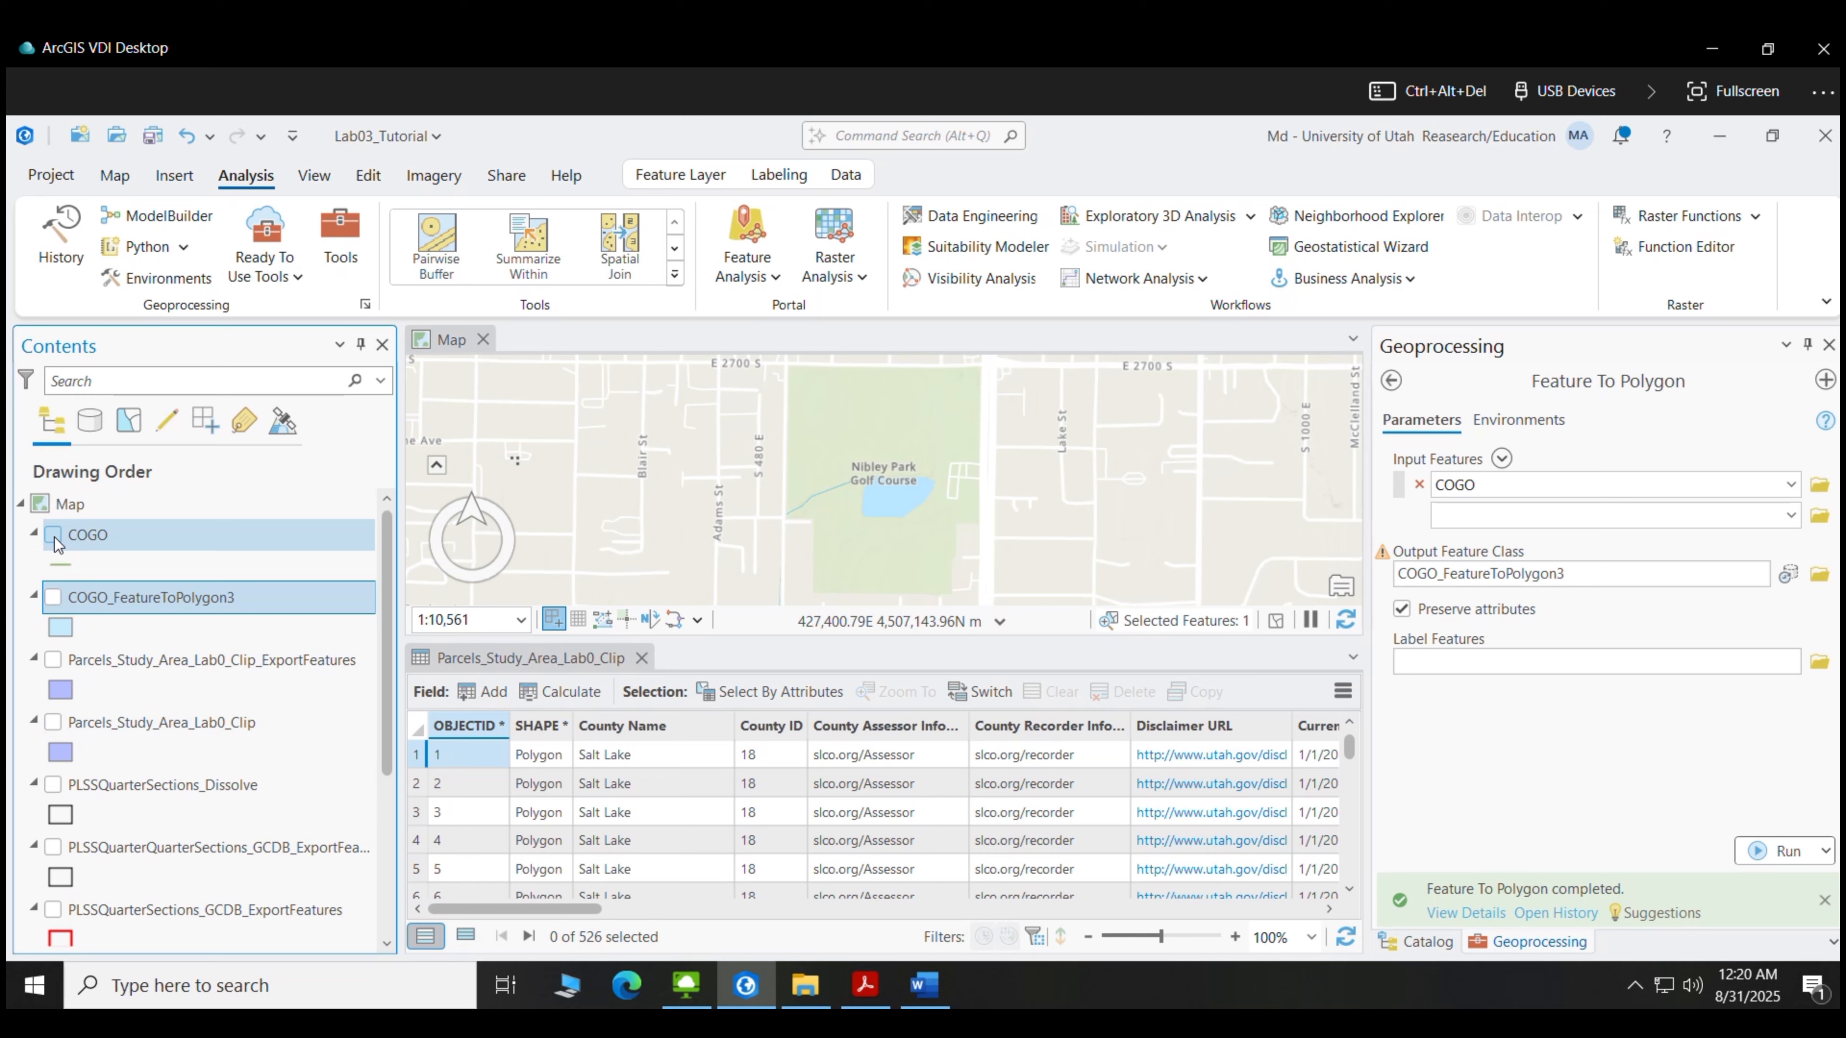
# Show the Parcels_Study_Area_Lab0_Clip and COGO_FeatureToPolygon3 layers, leaving COGO hidden
pyautogui.click(54, 536)
pyautogui.click(54, 535)
pyautogui.click(53, 722)
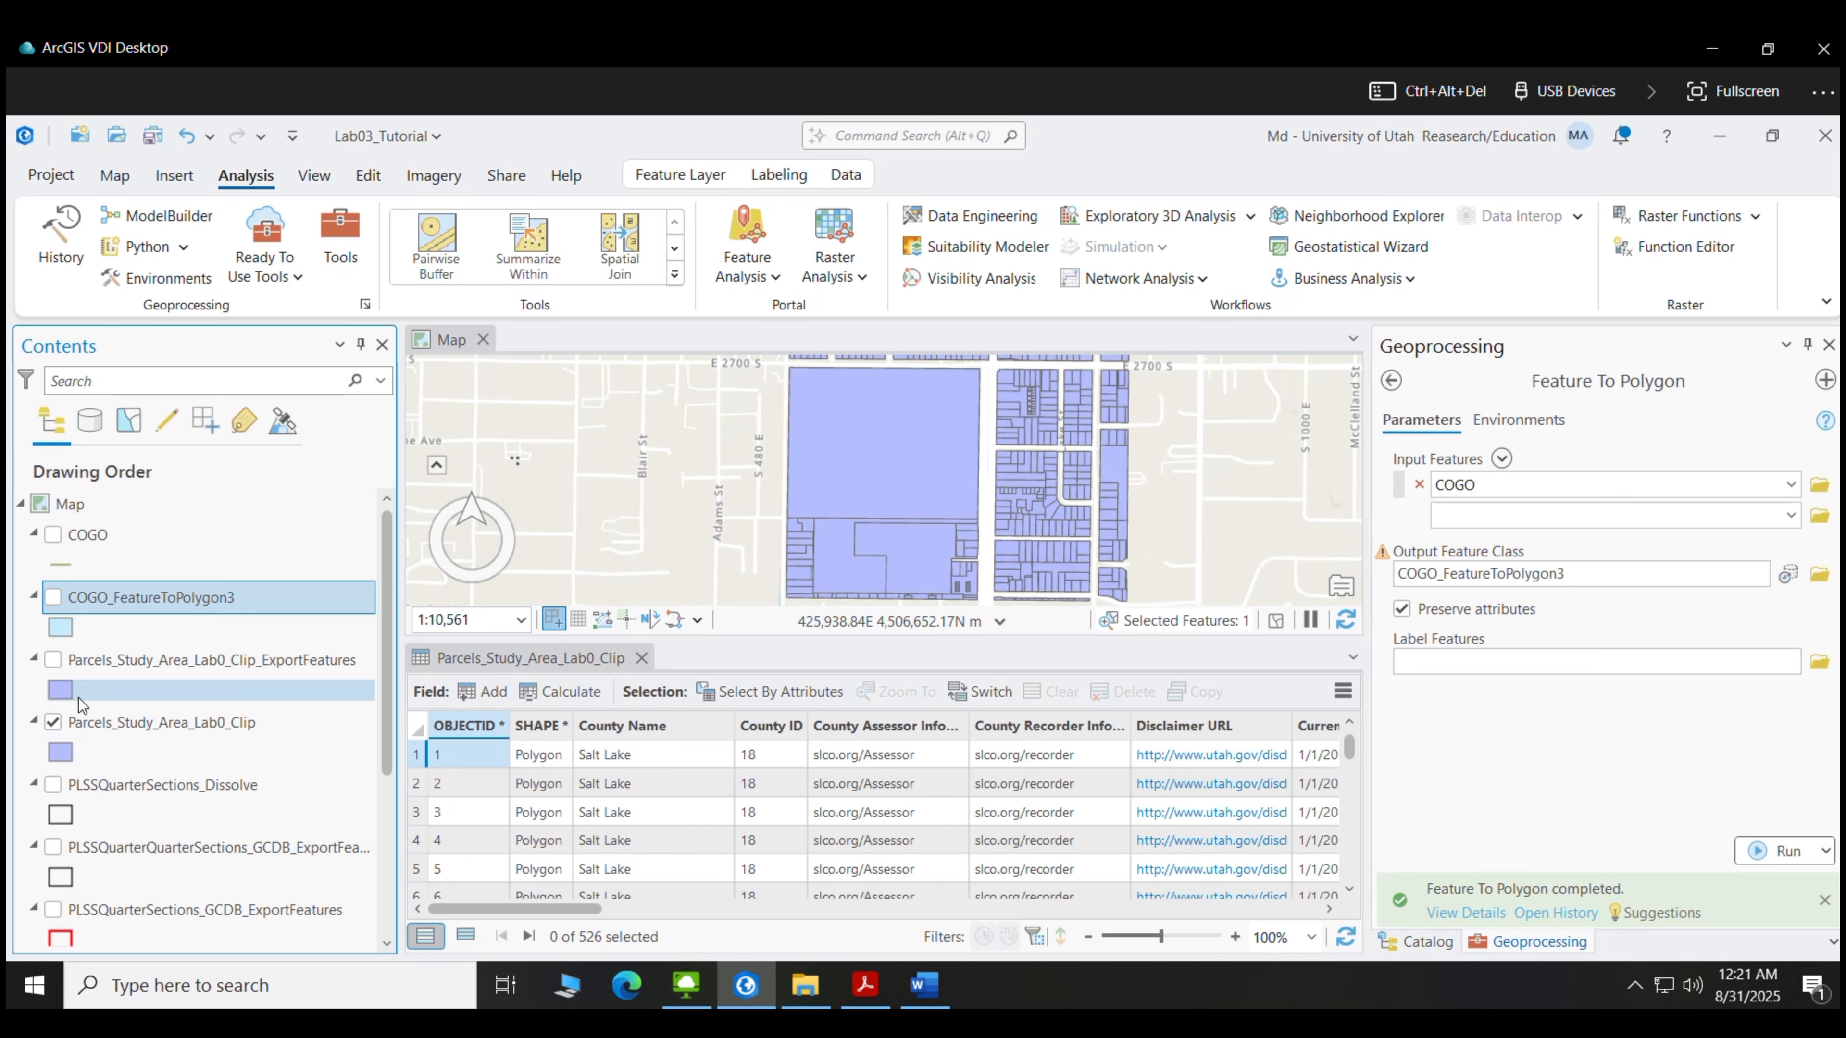
pyautogui.click(54, 599)
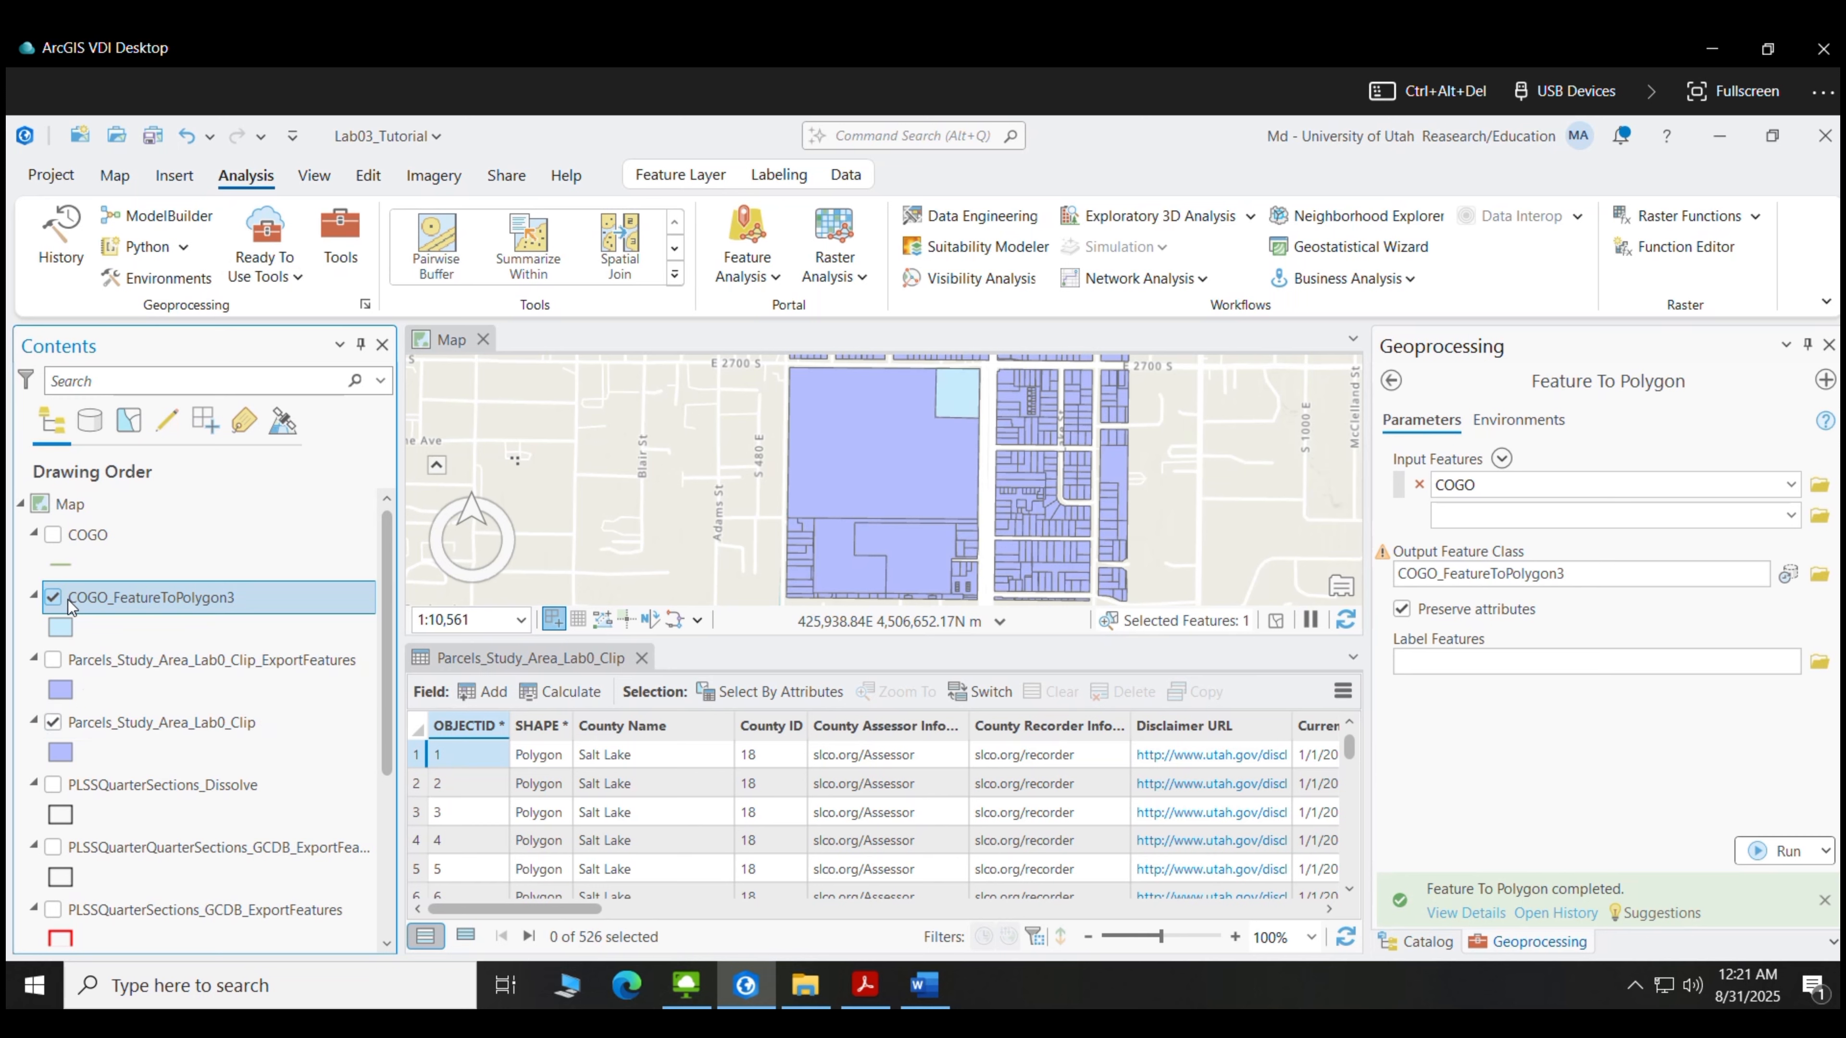
# Select the COGO_FeatureToPolygon3 polygon at the northeast corner of the large northern parcel and copy it
pyautogui.click(965, 402)
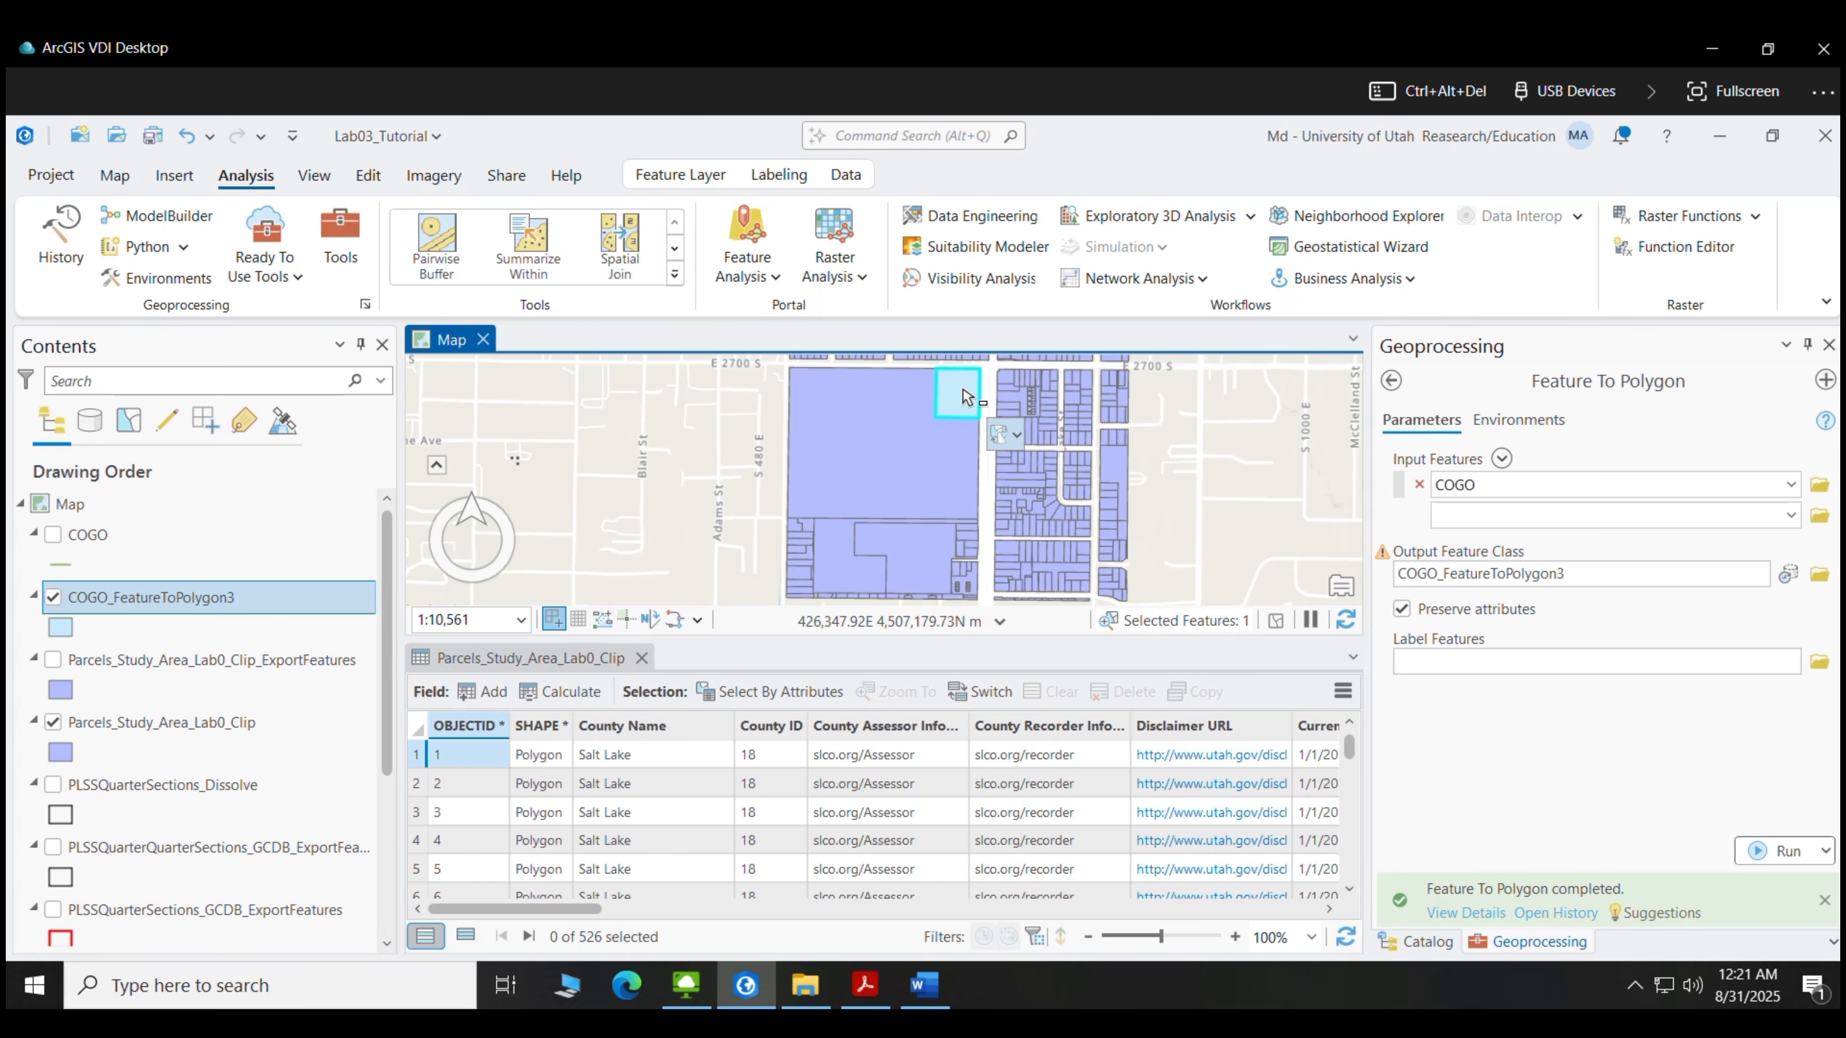
pyautogui.click(314, 175)
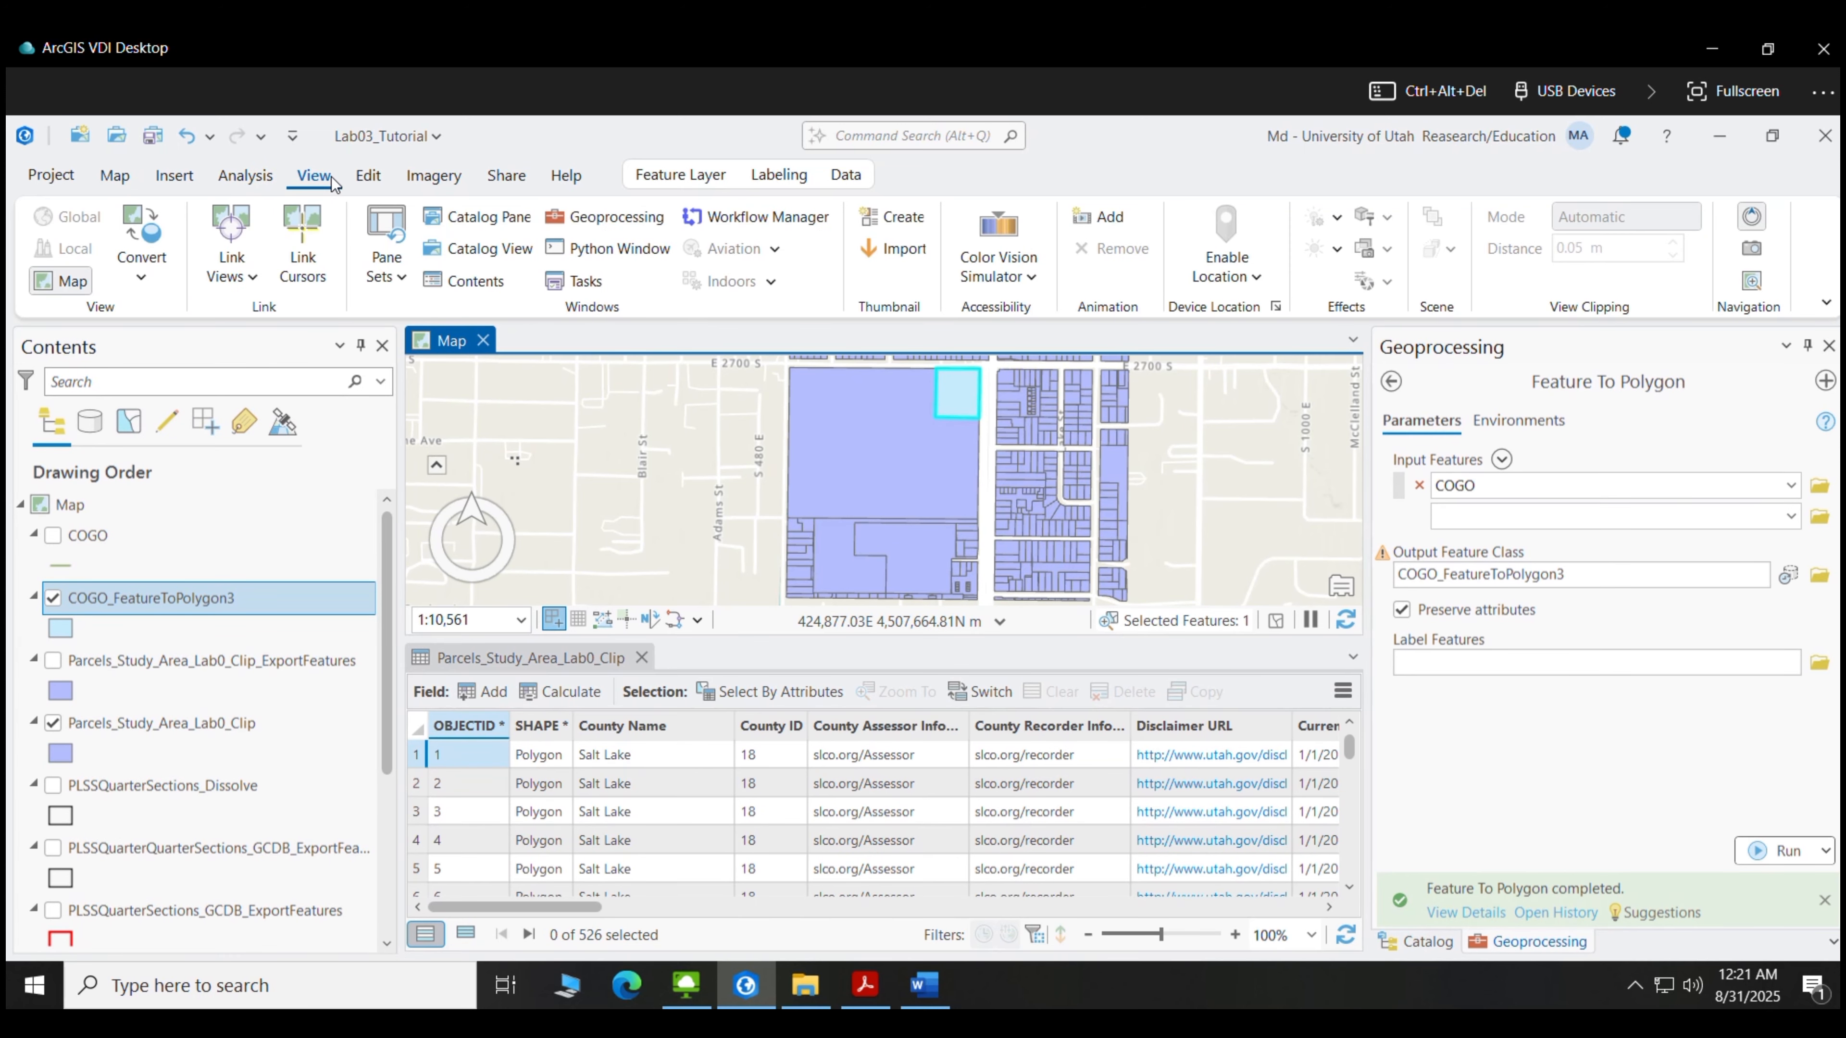
pyautogui.click(114, 179)
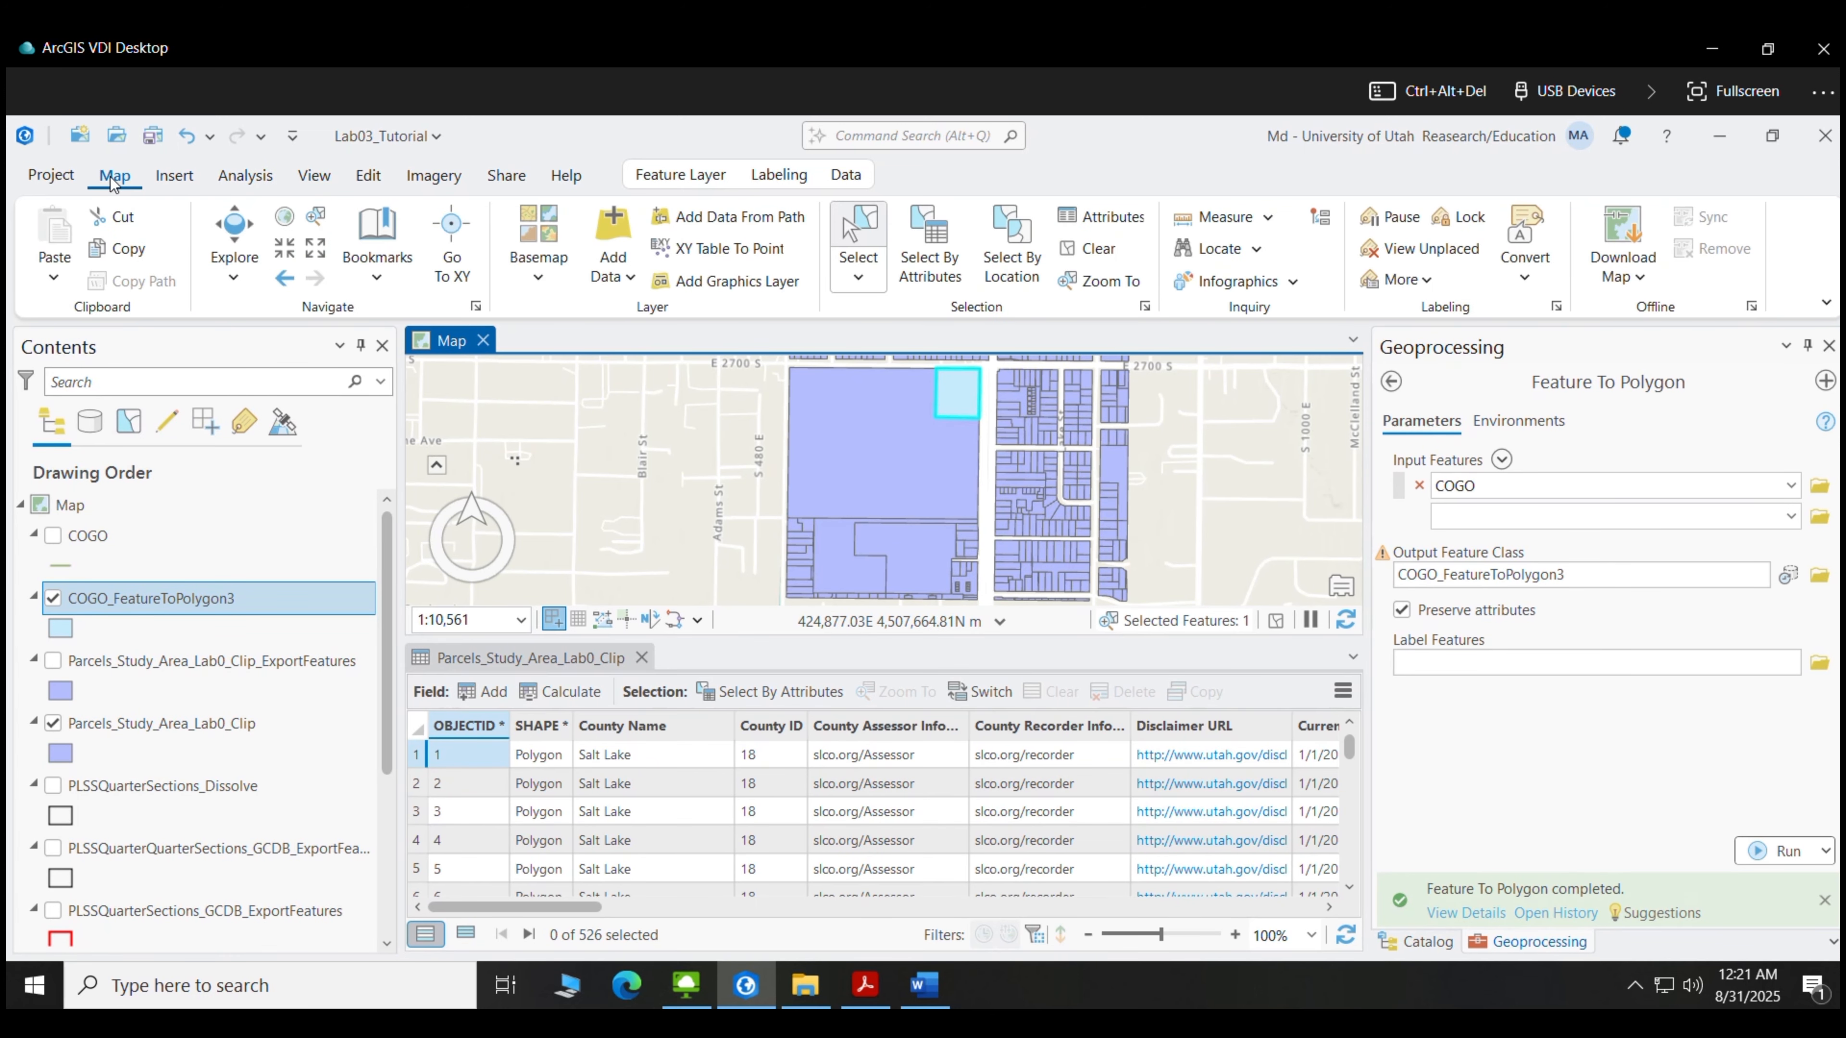
pyautogui.click(137, 248)
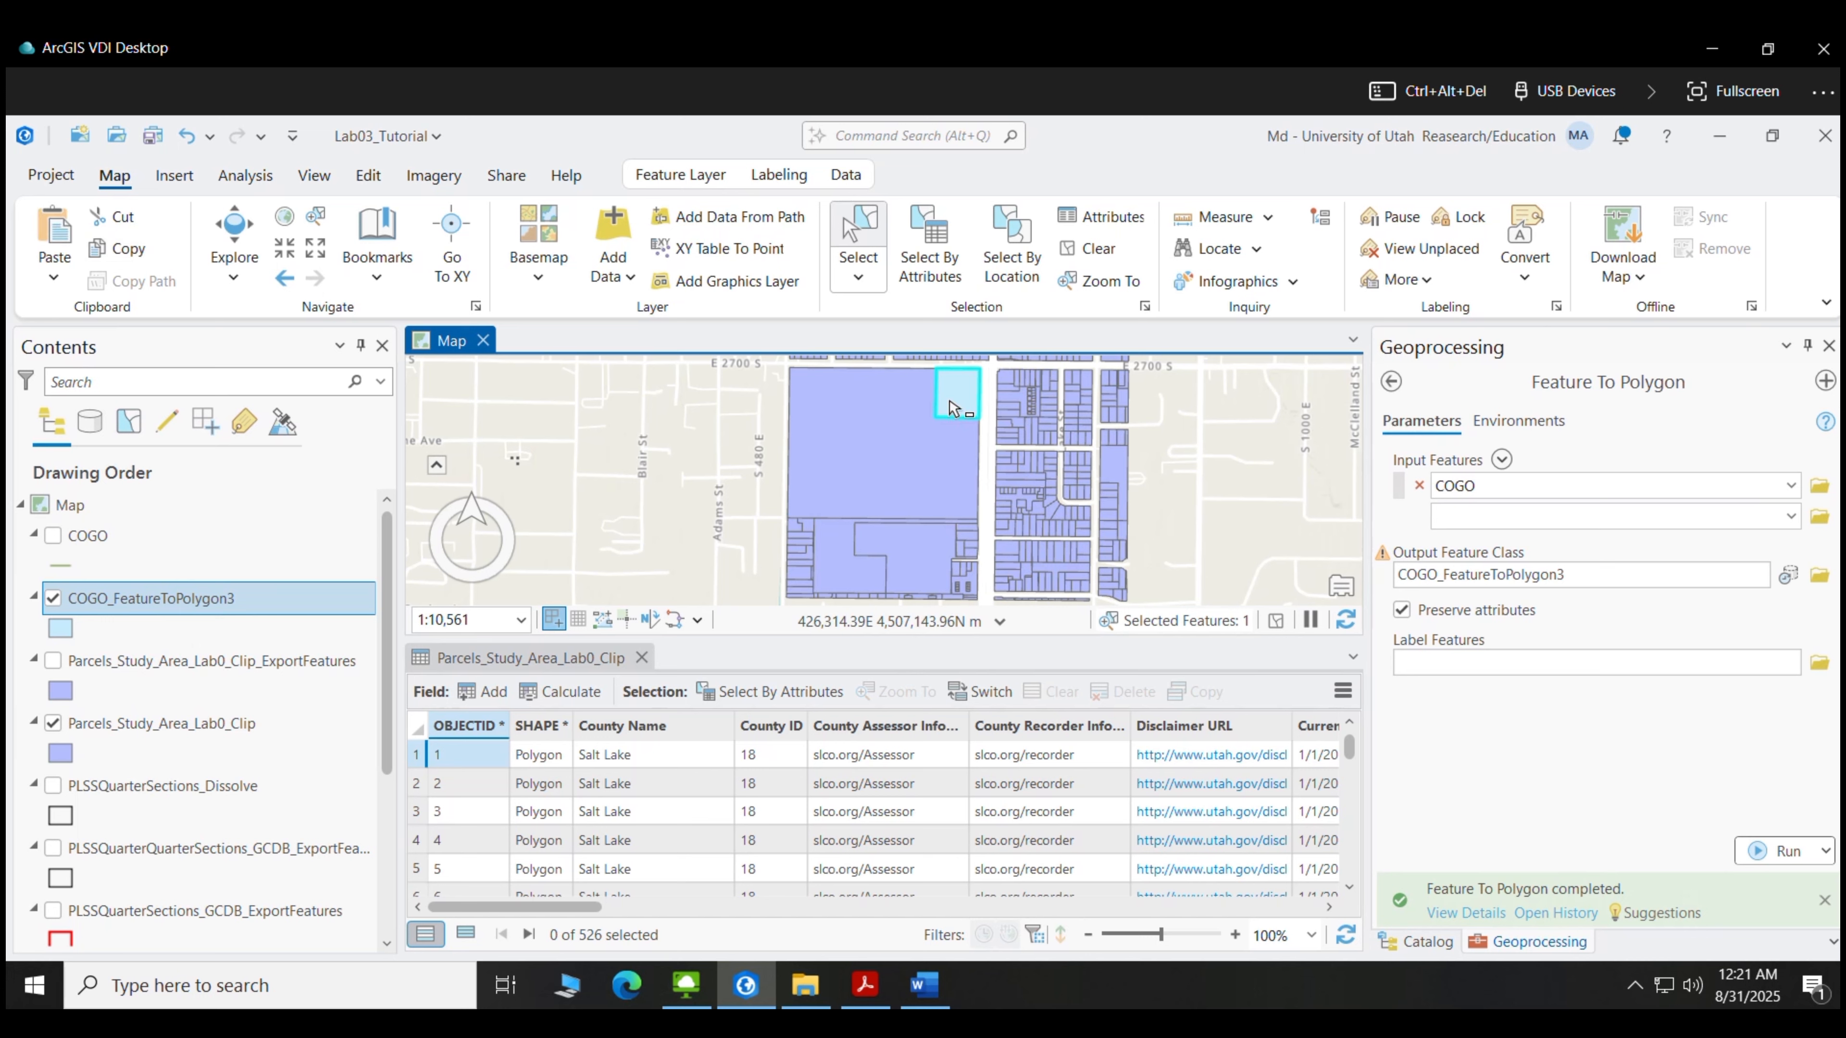
# Make Parcels_Study_Area_Lab0_Clip the active layer and open Paste Special for the copied polygon
pyautogui.click(173, 726)
pyautogui.click(136, 721)
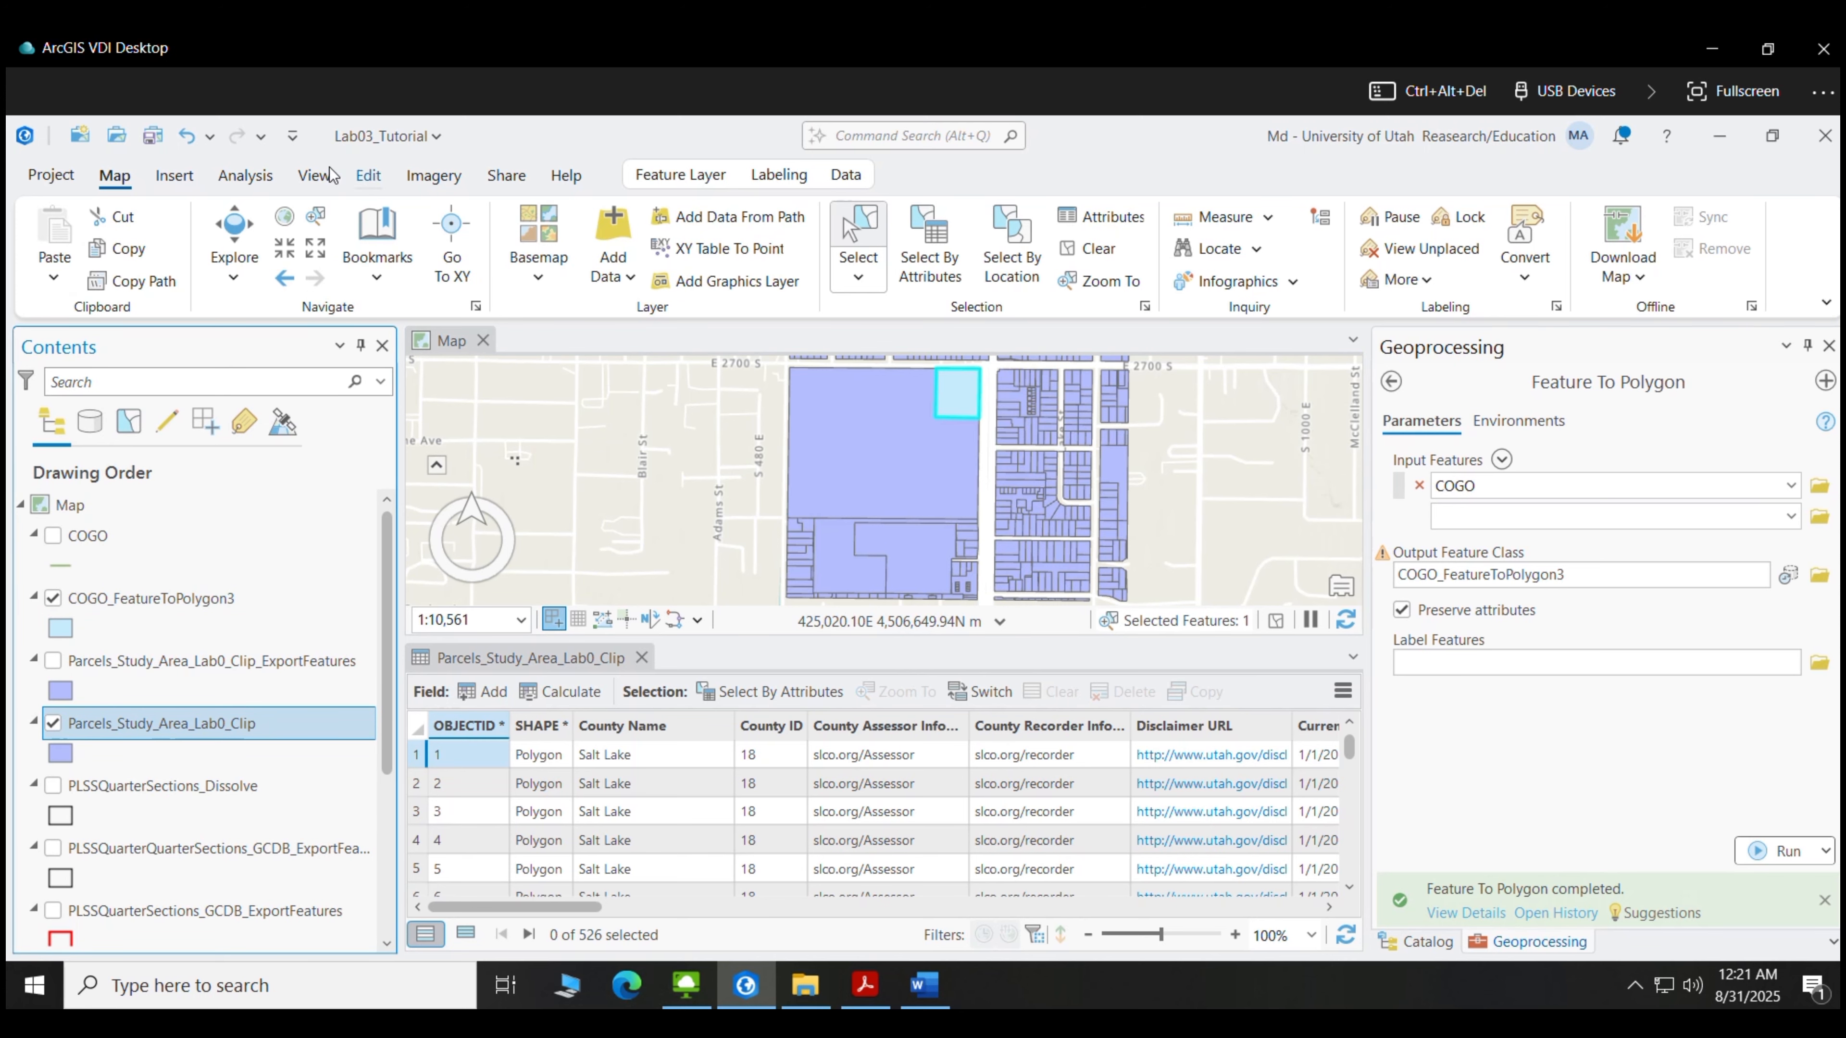
pyautogui.click(245, 176)
pyautogui.click(367, 175)
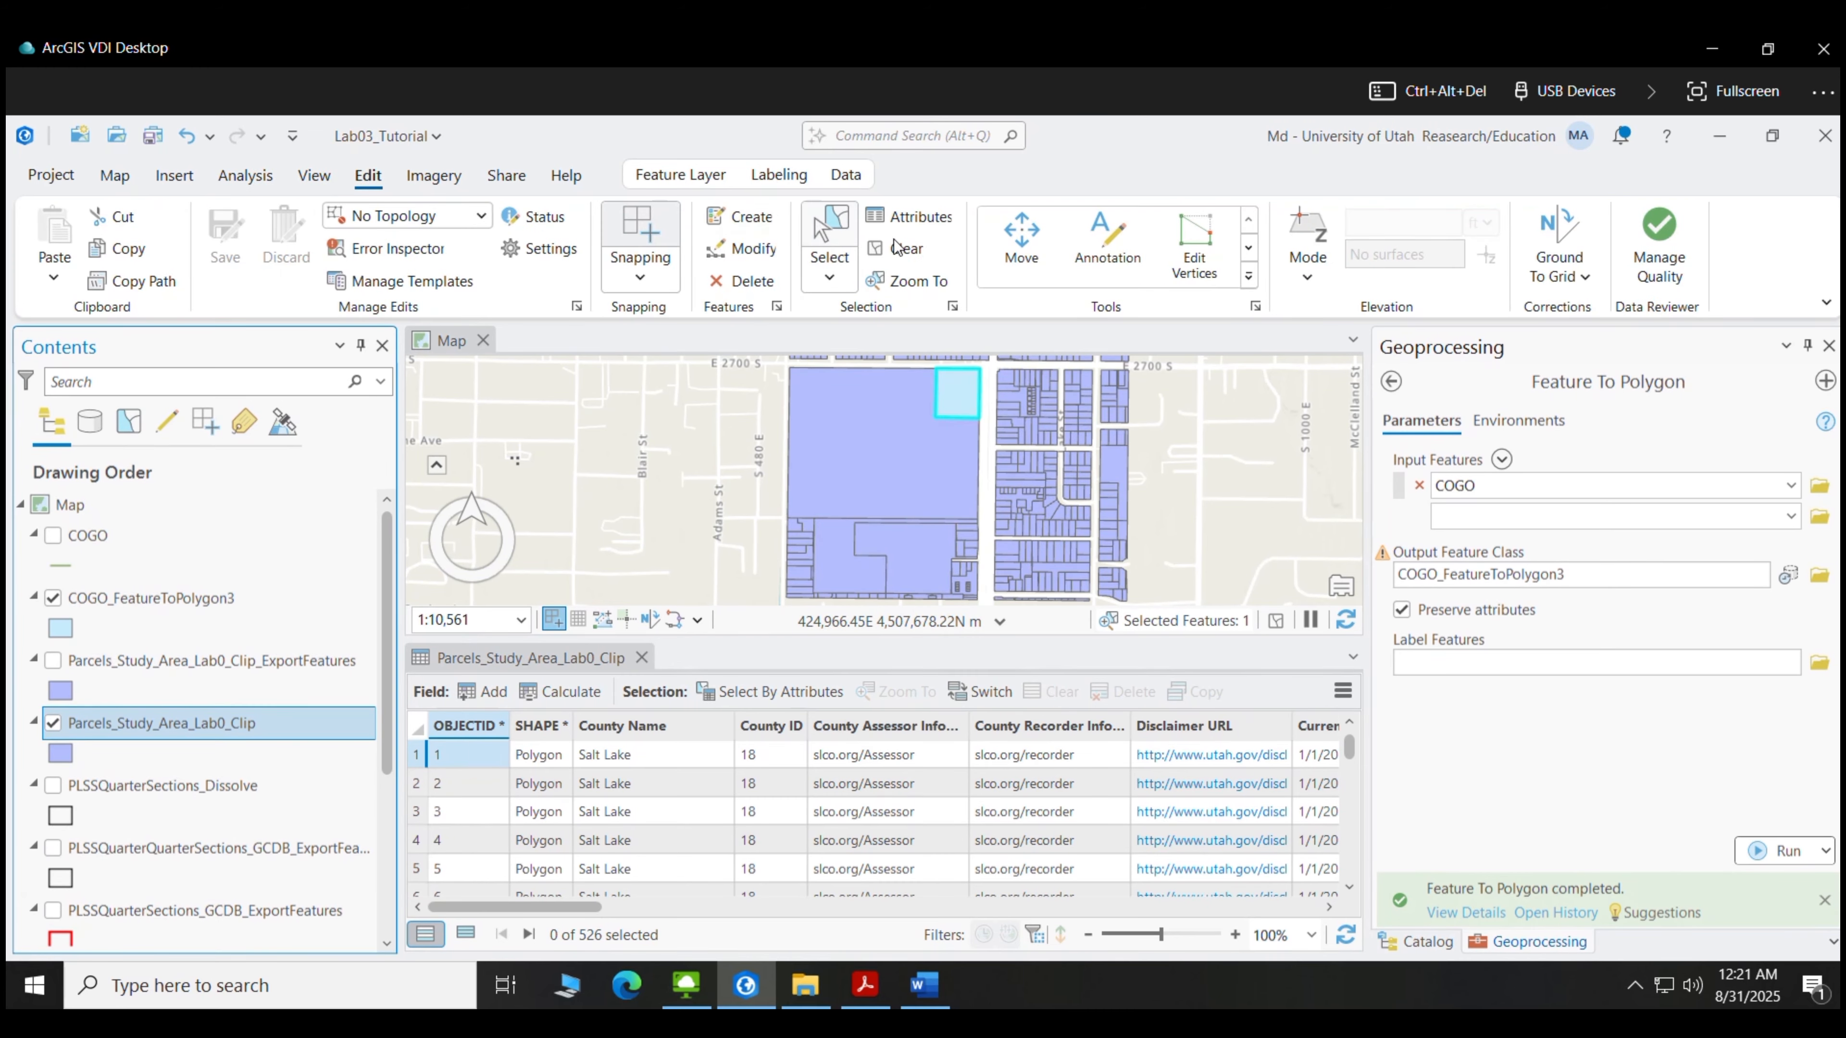
pyautogui.click(739, 251)
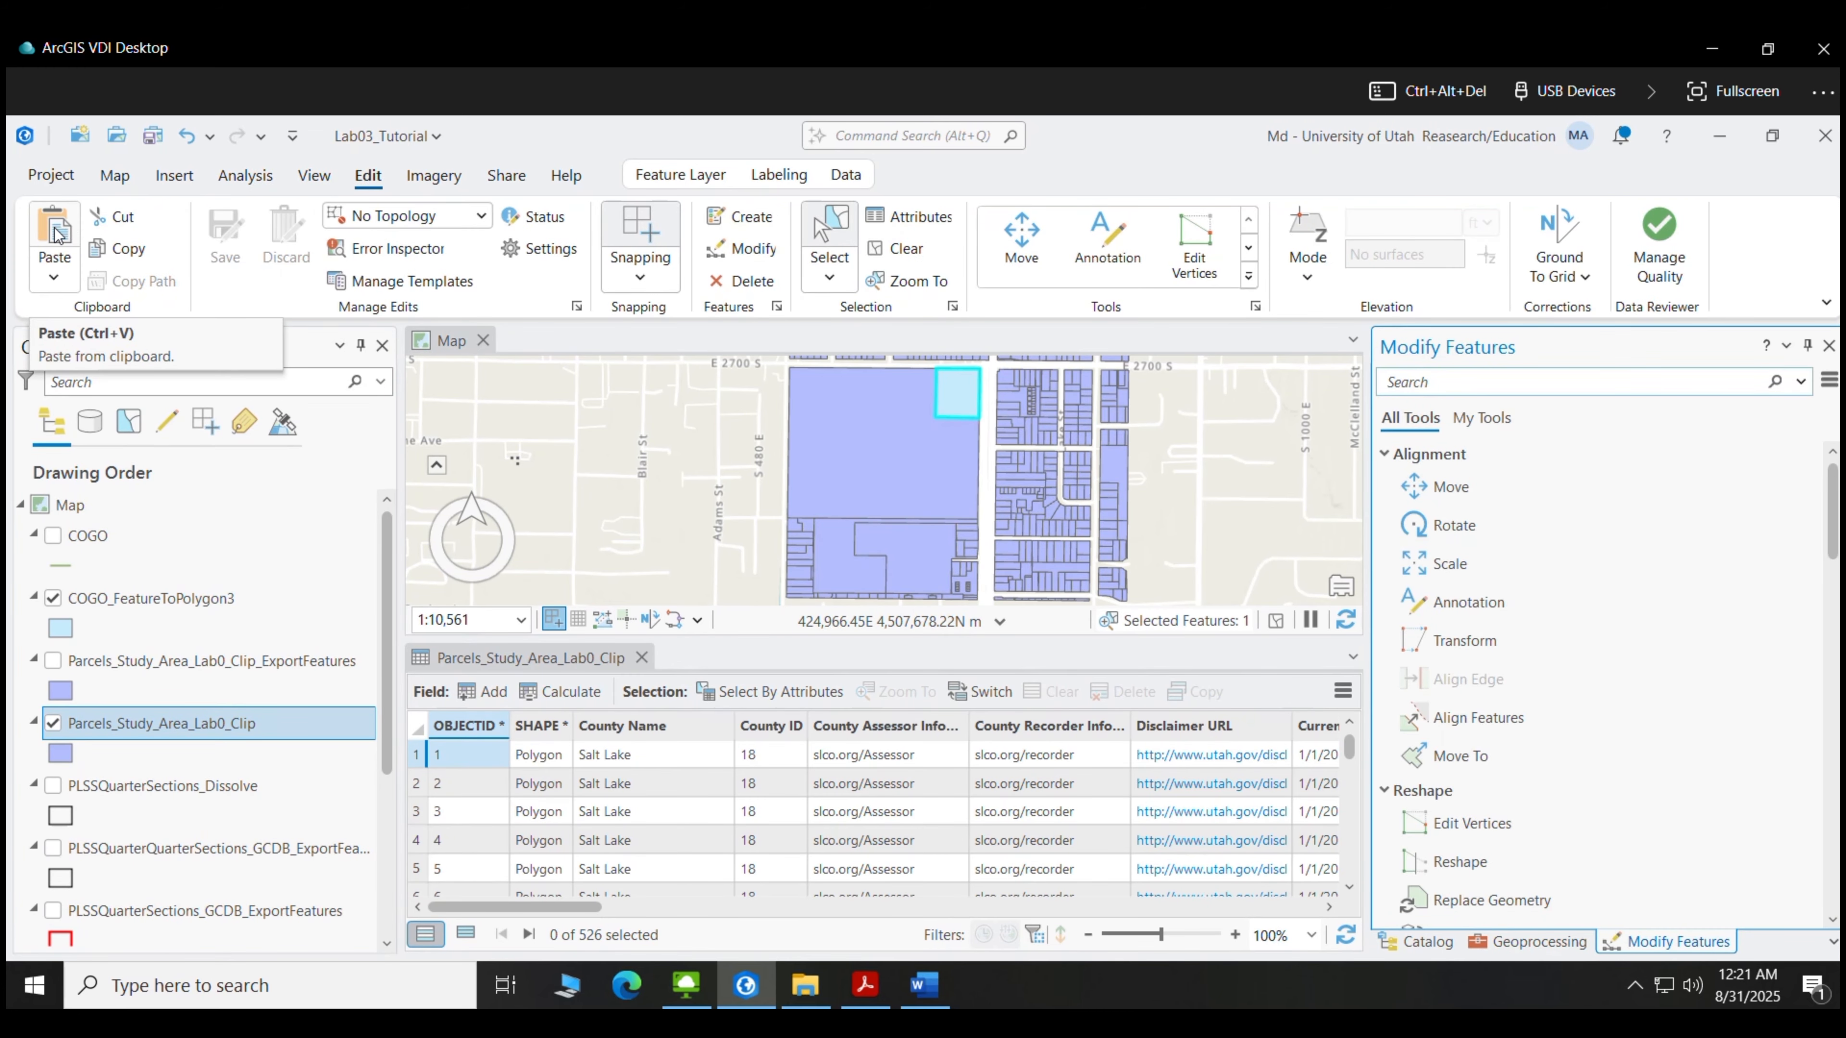
pyautogui.click(58, 269)
pyautogui.click(112, 311)
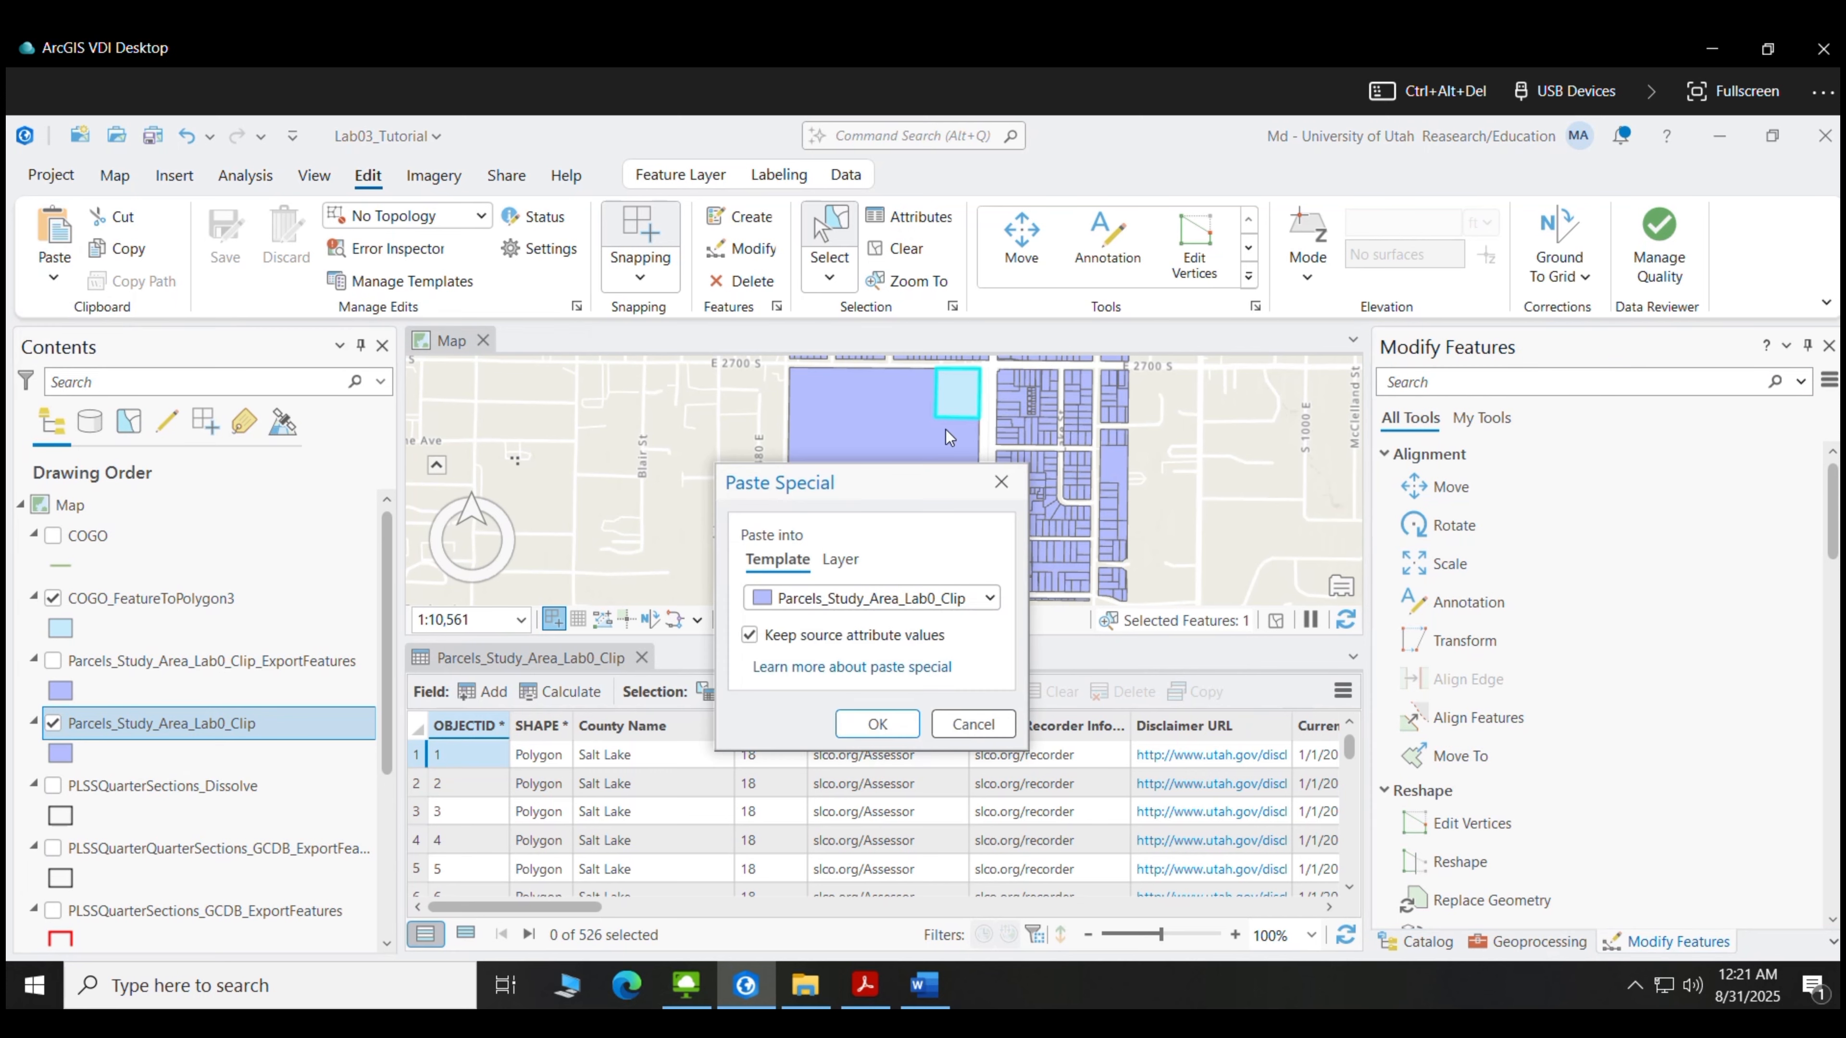
# Paste the copied polygon into the Parcels_Study_Area_Lab0_Clip layer, keeping source attribute values
pyautogui.moveTo(836, 479); pyautogui.dragTo(788, 376)
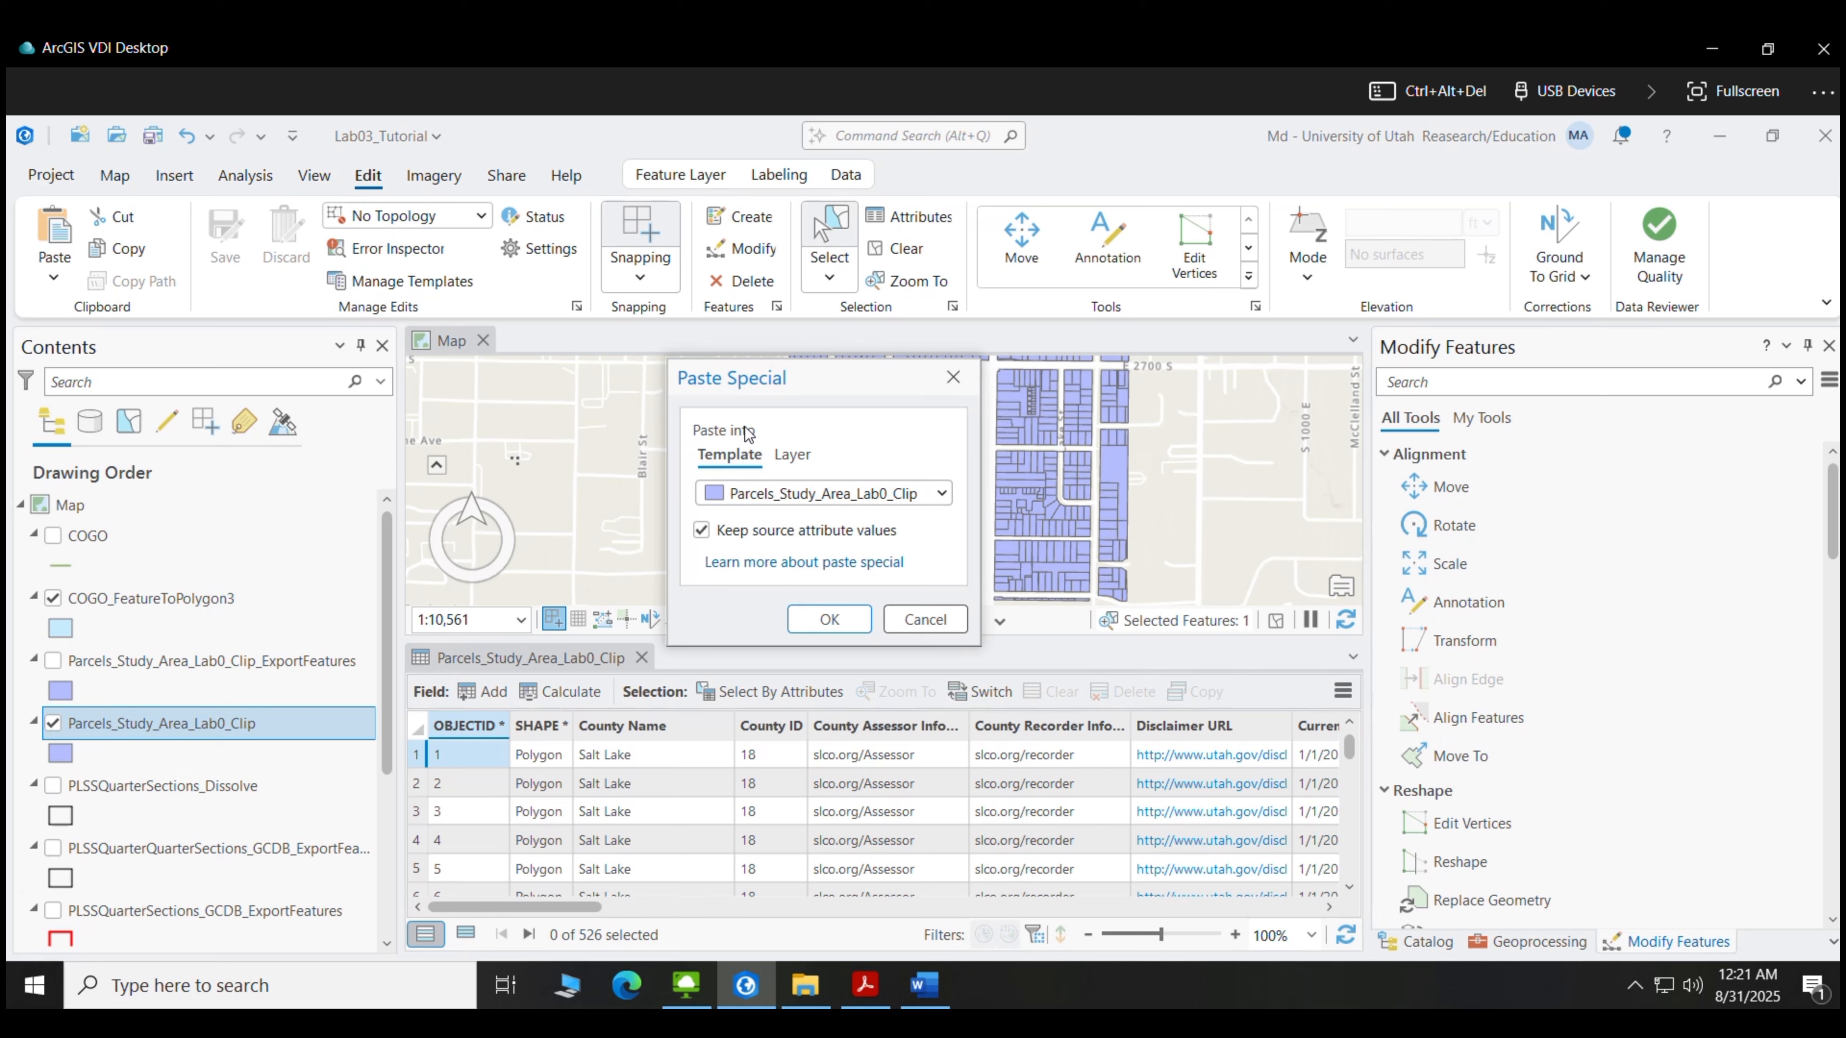
pyautogui.click(784, 455)
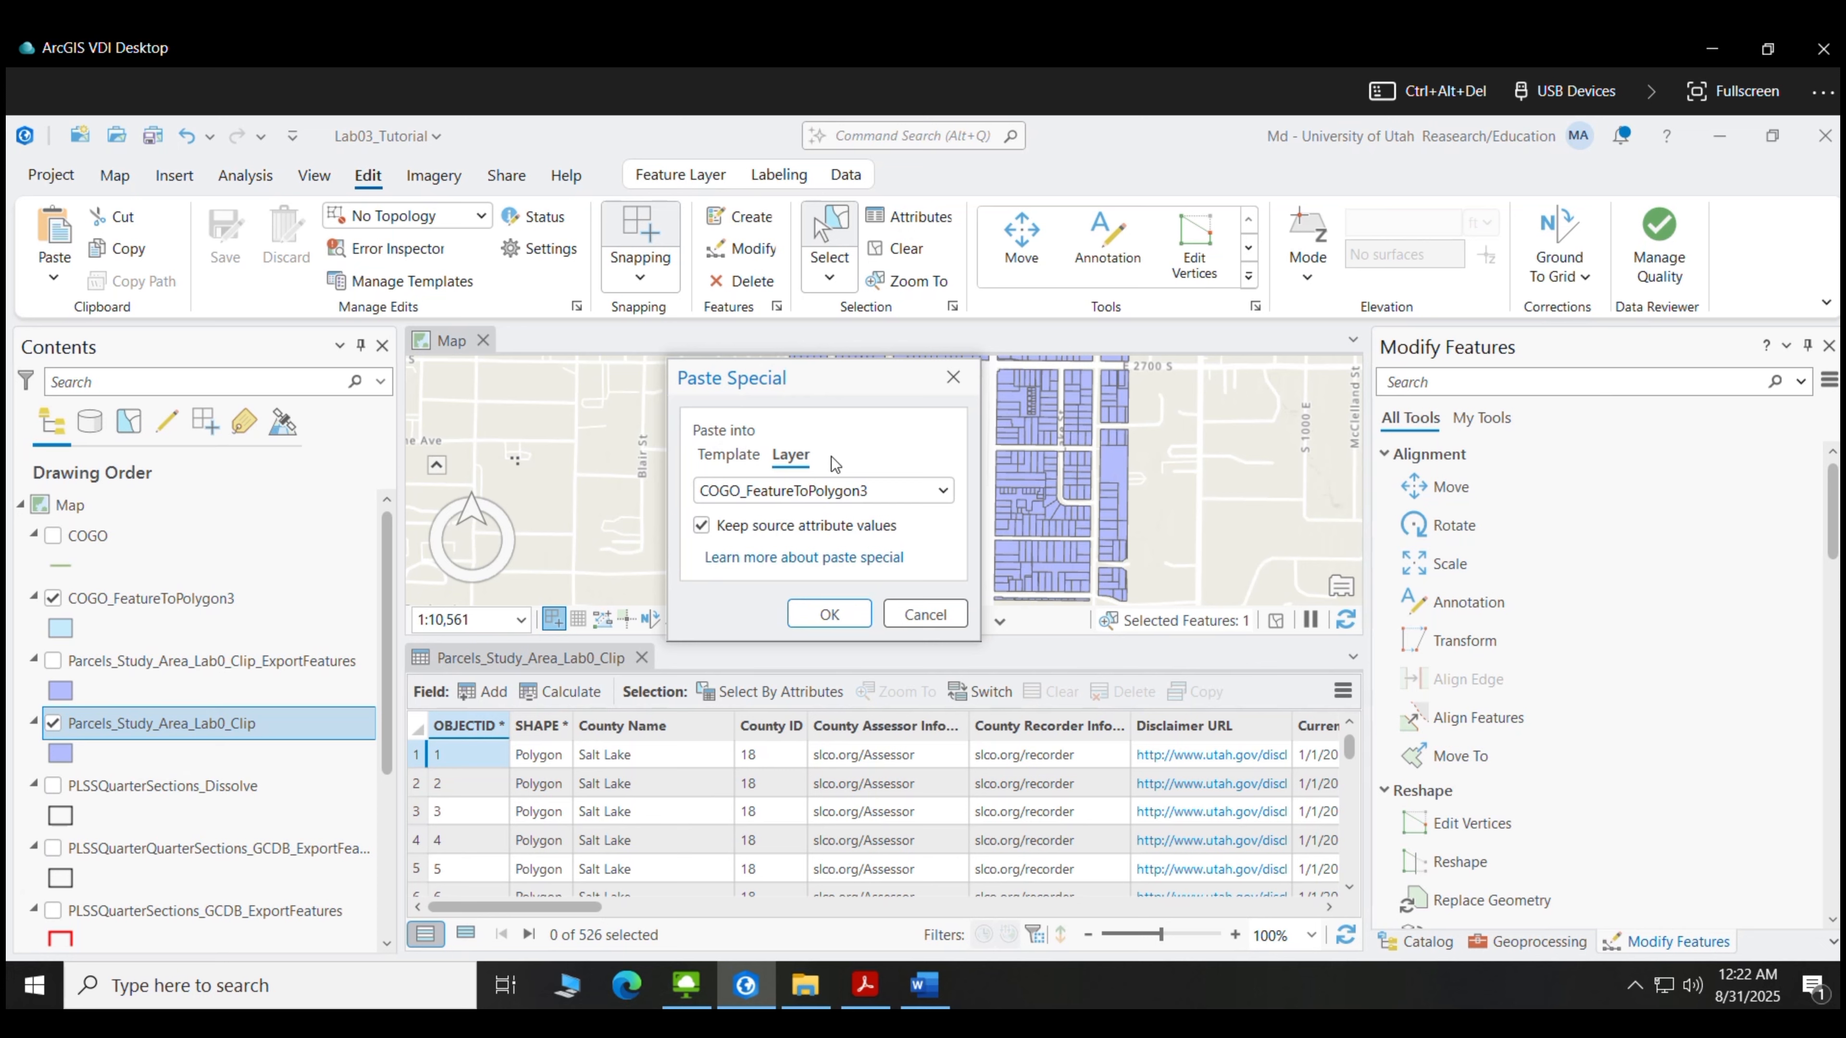
pyautogui.click(944, 493)
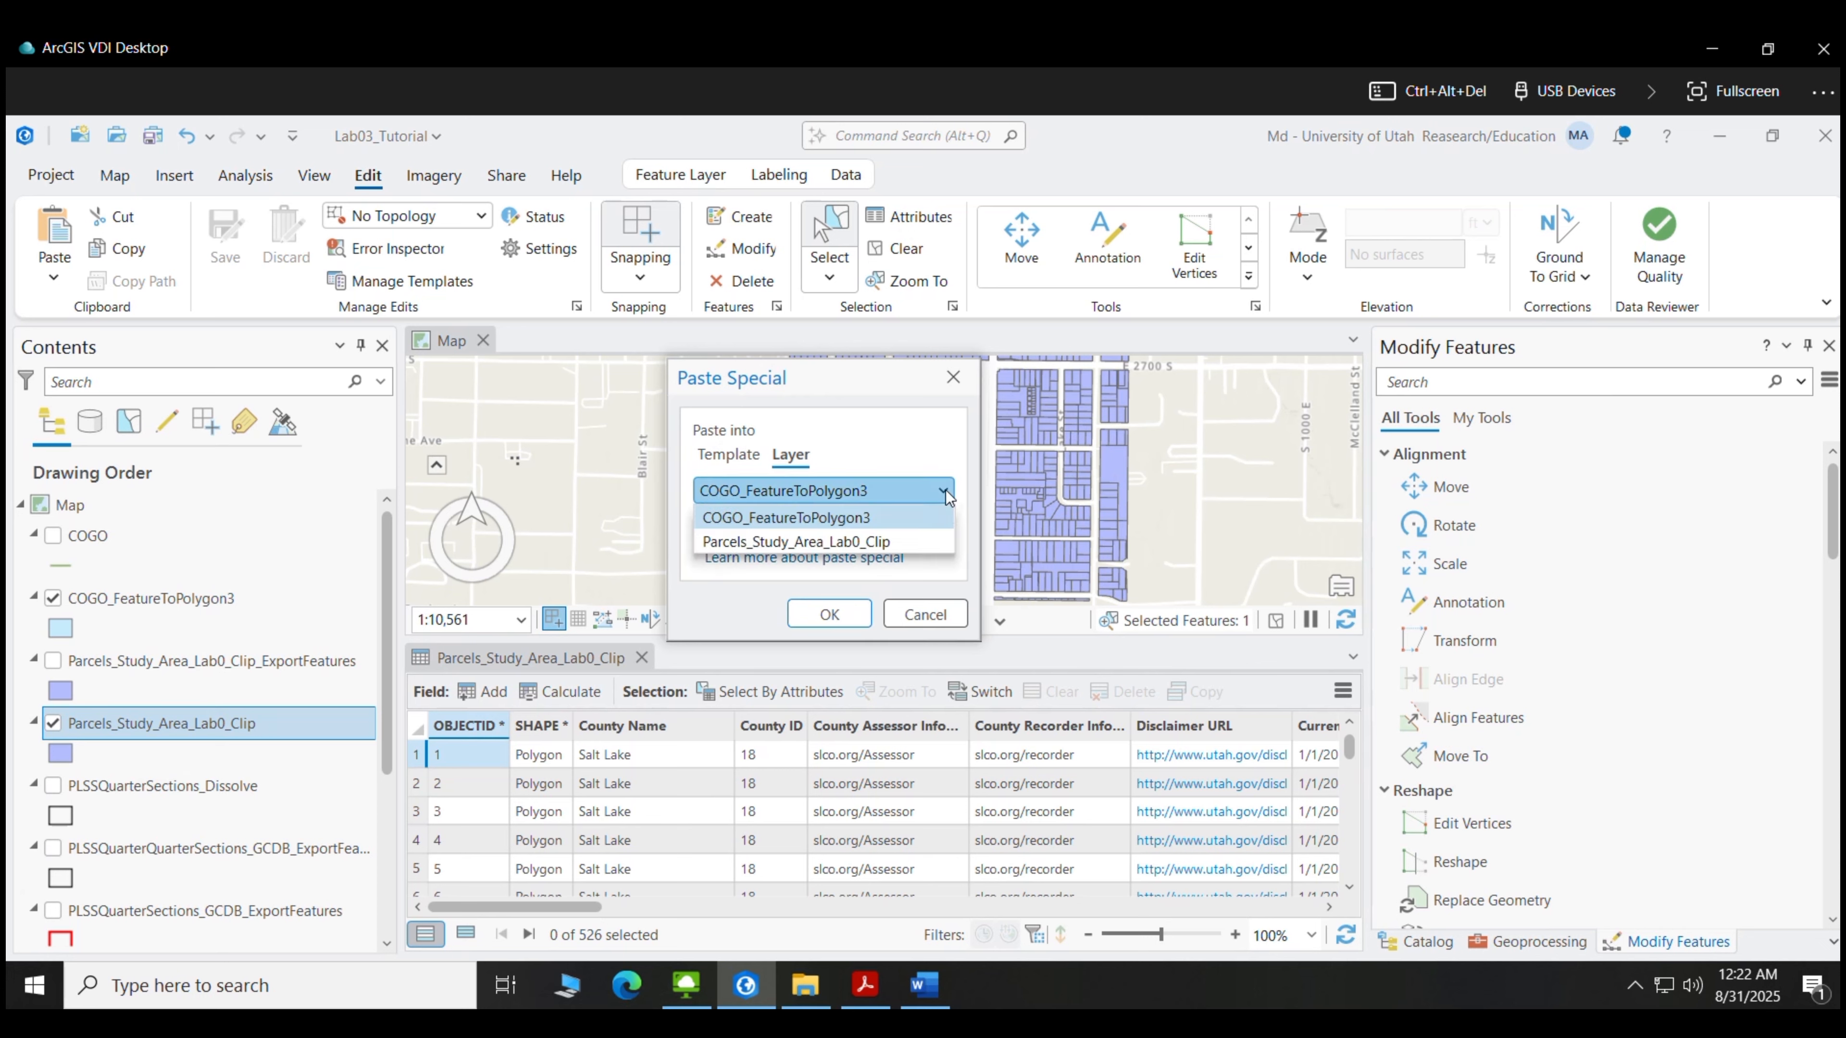
pyautogui.click(810, 541)
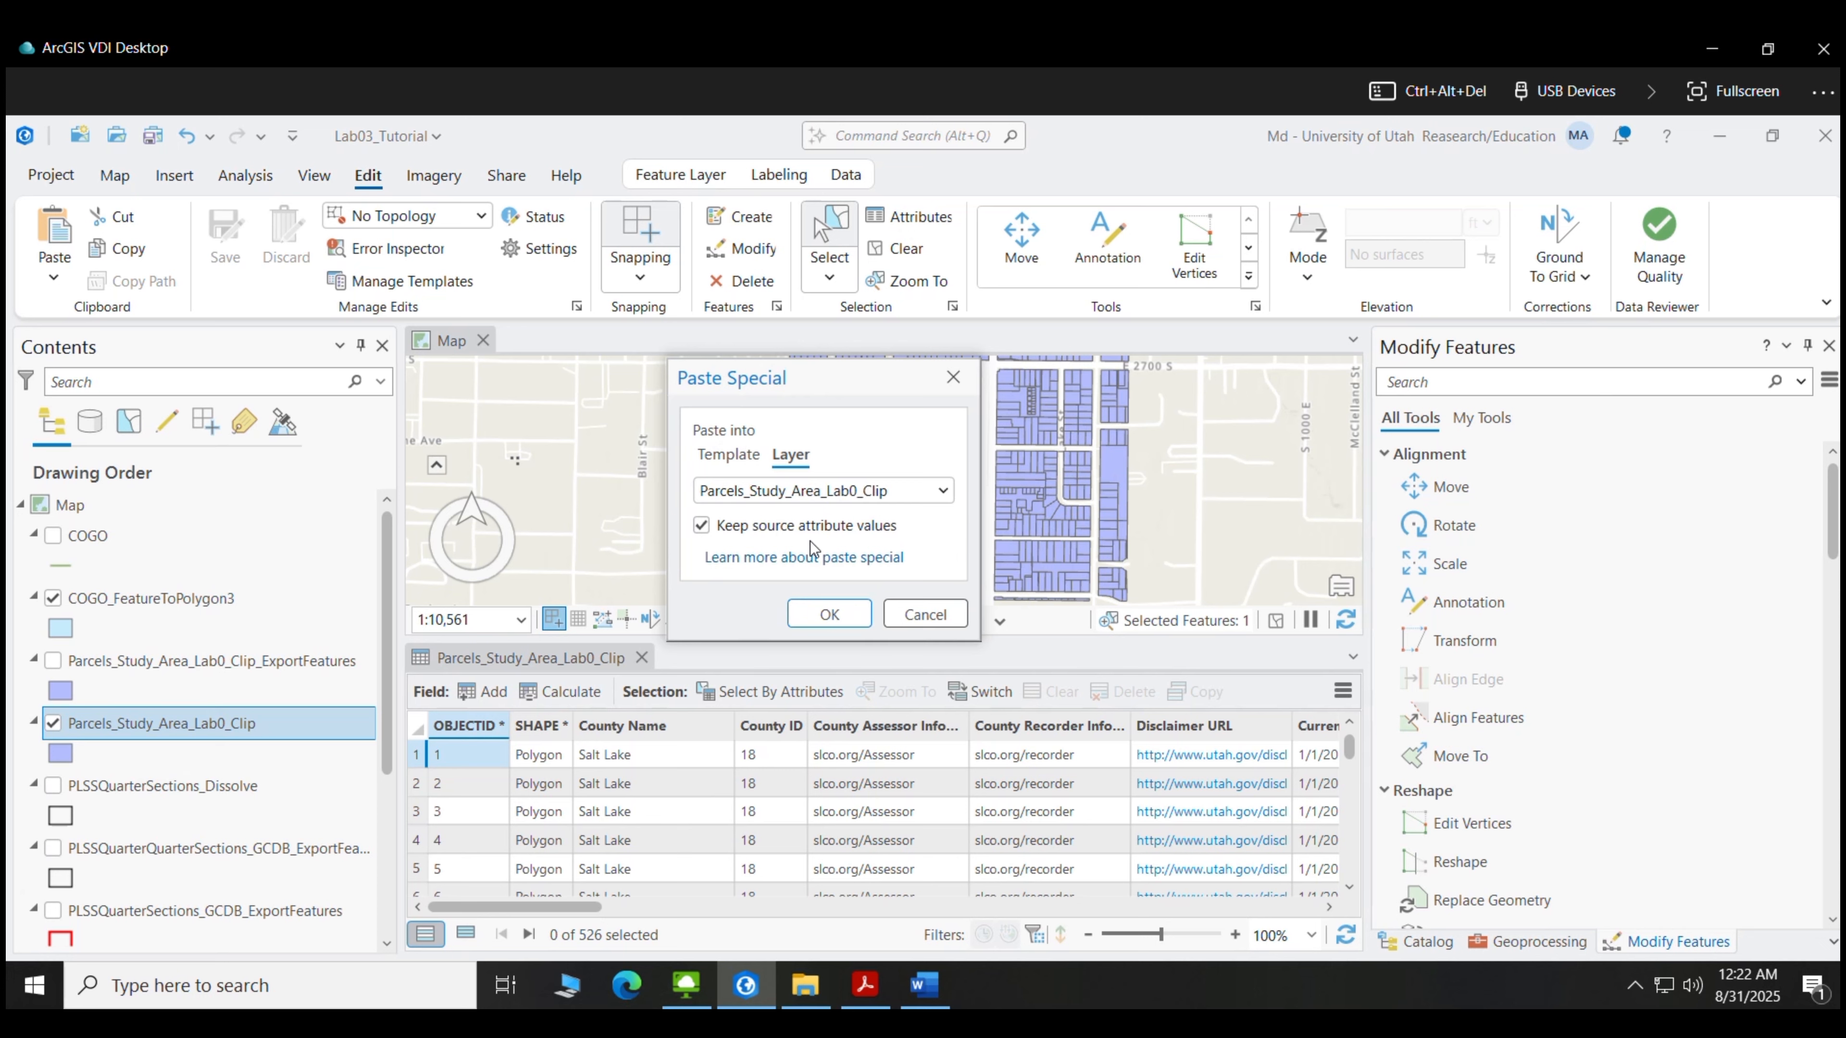
pyautogui.click(749, 463)
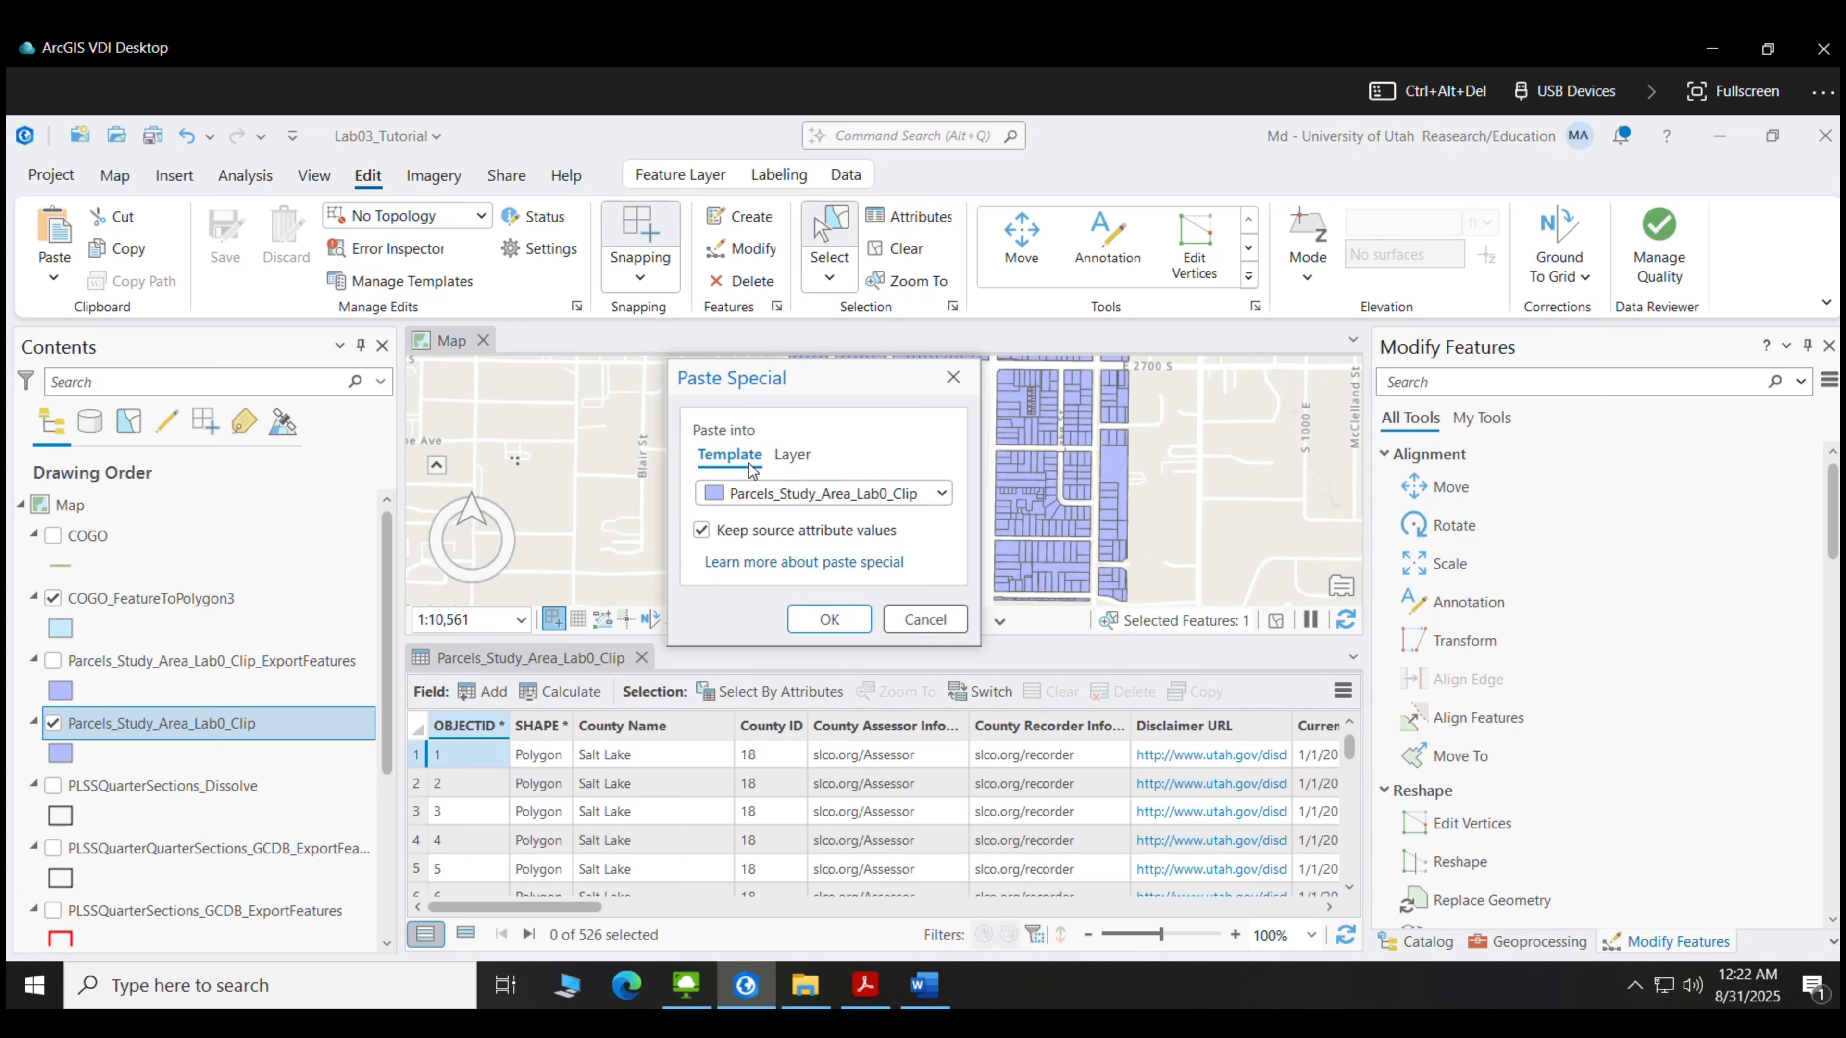
pyautogui.click(802, 464)
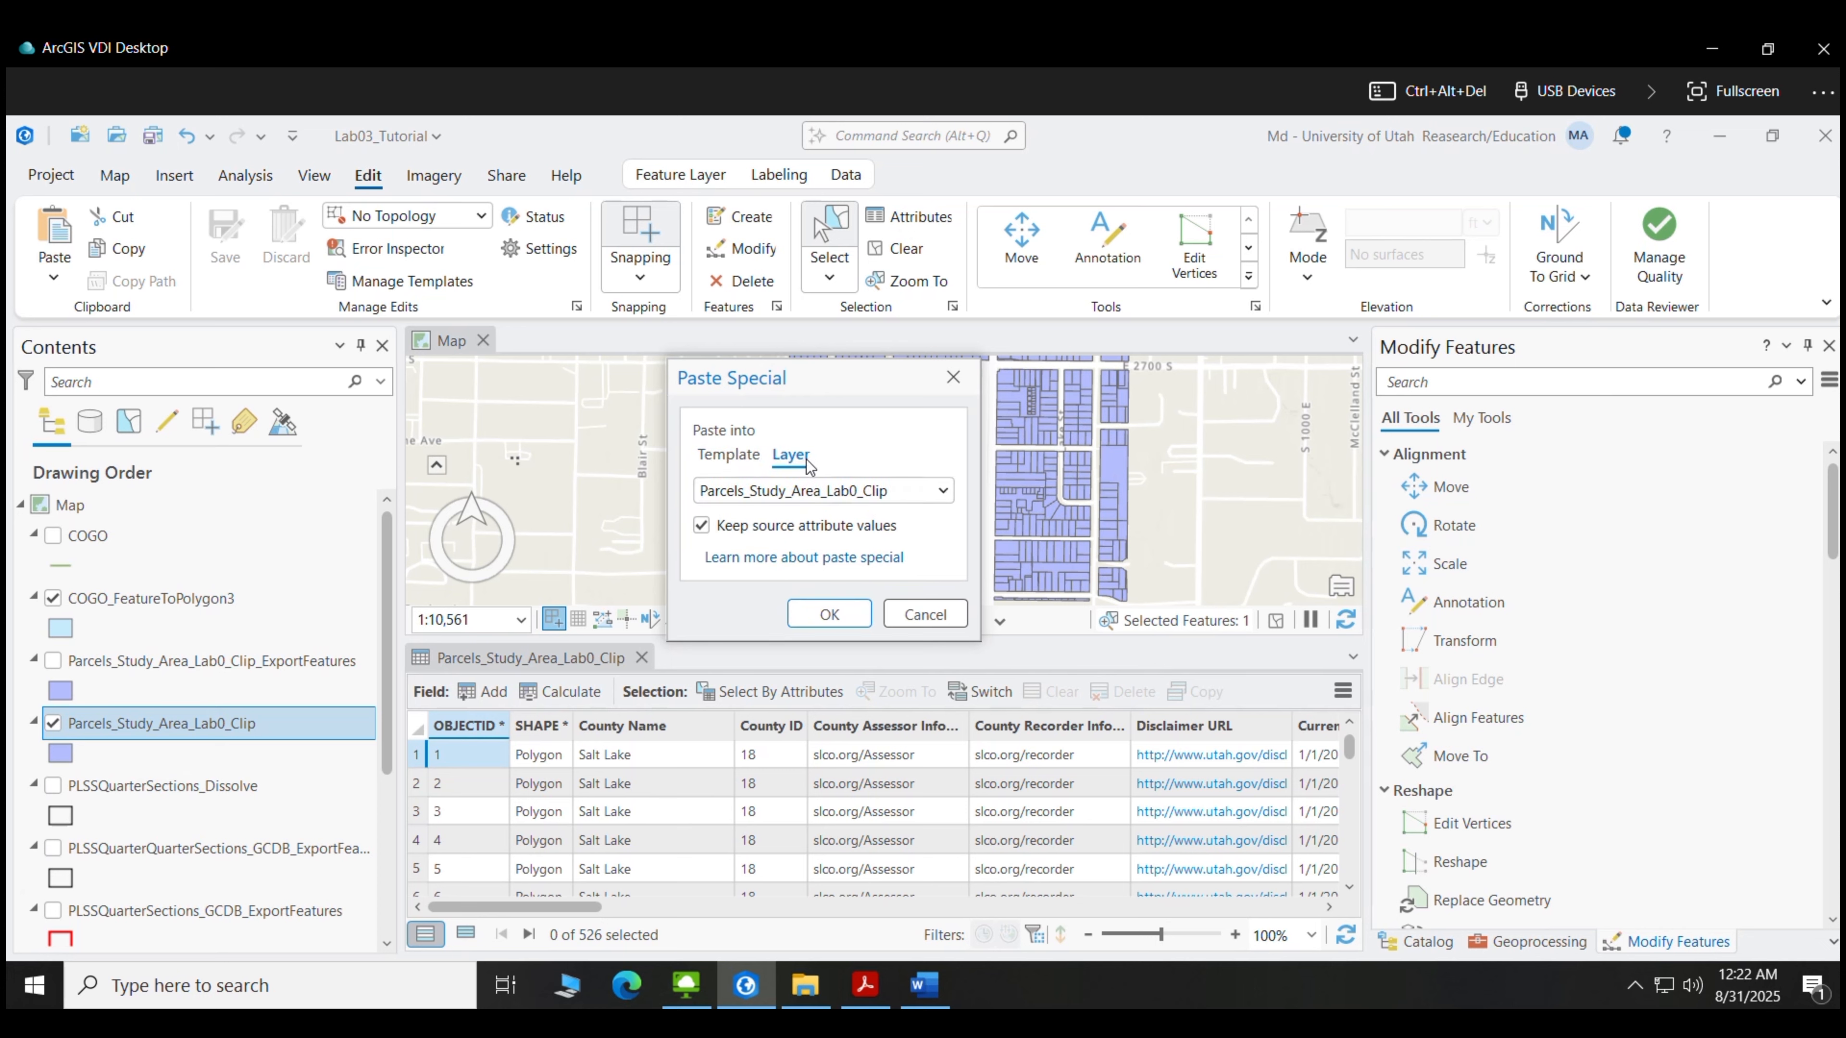
pyautogui.click(849, 624)
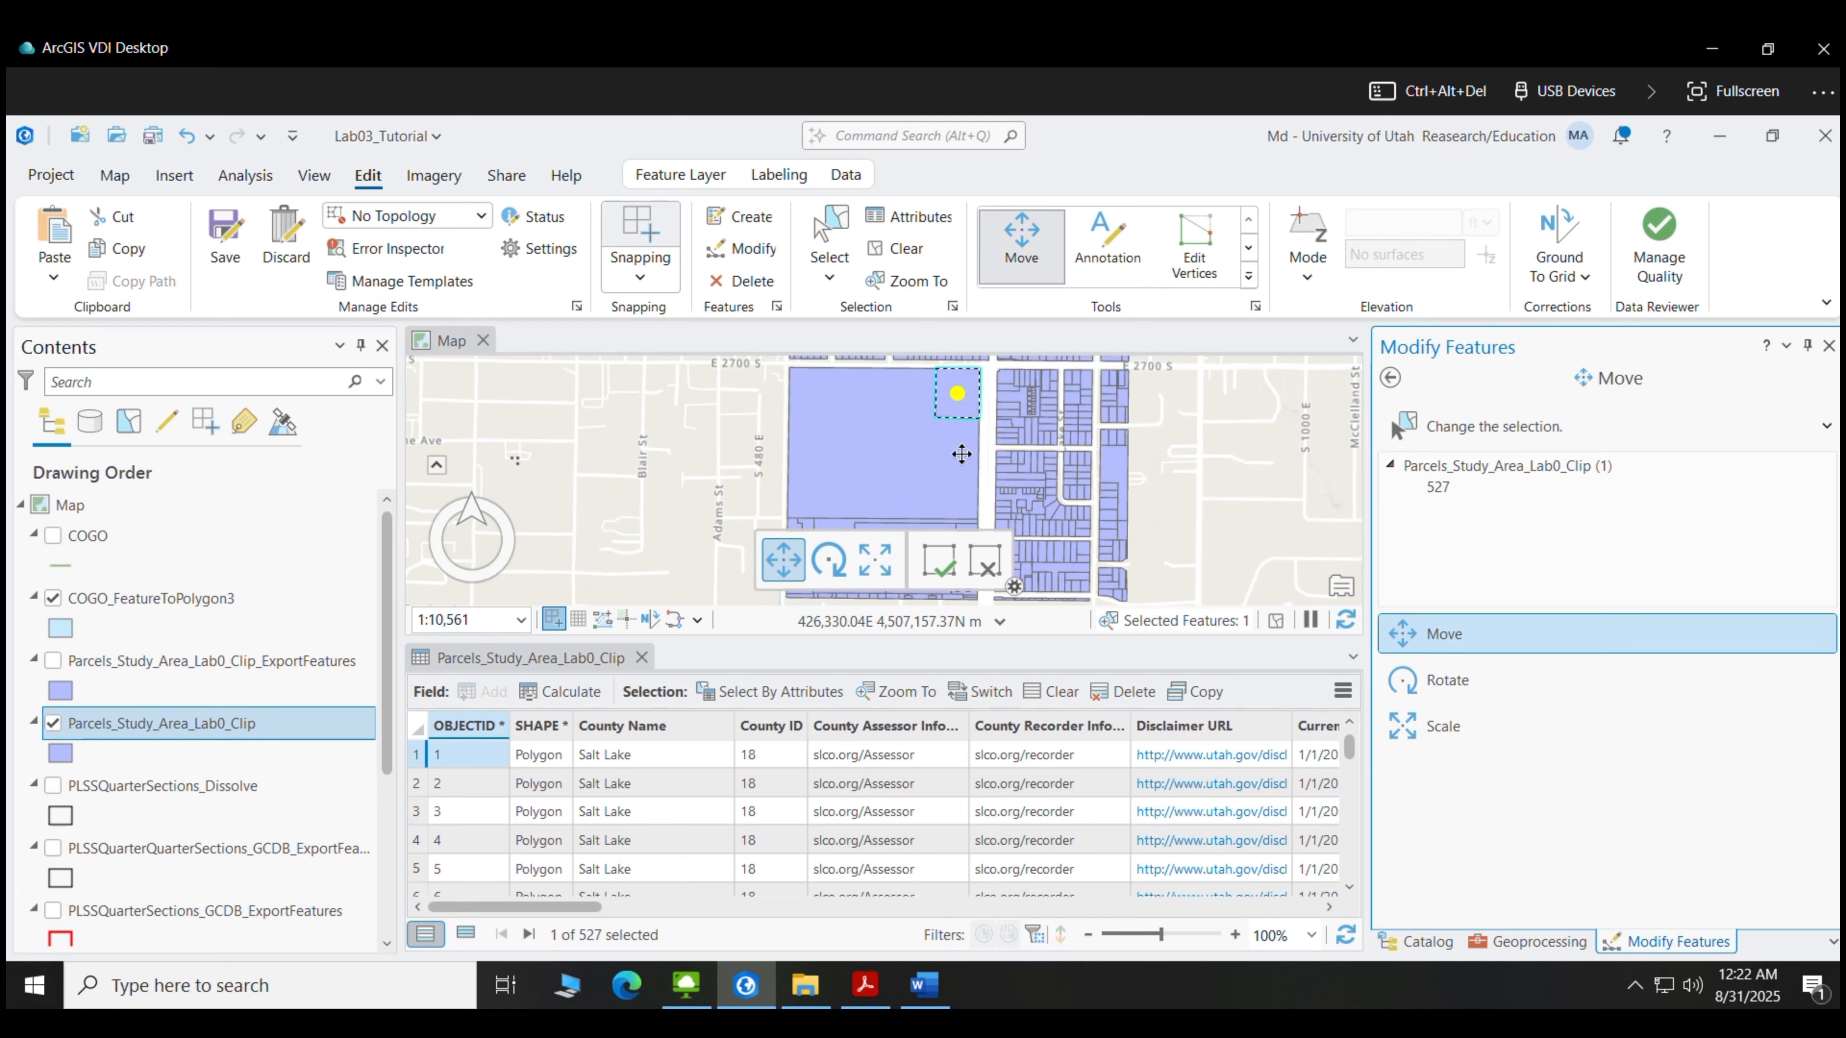
# Finish placing the pasted parcel at its original position and save all edits
pyautogui.click(942, 567)
pyautogui.click(225, 236)
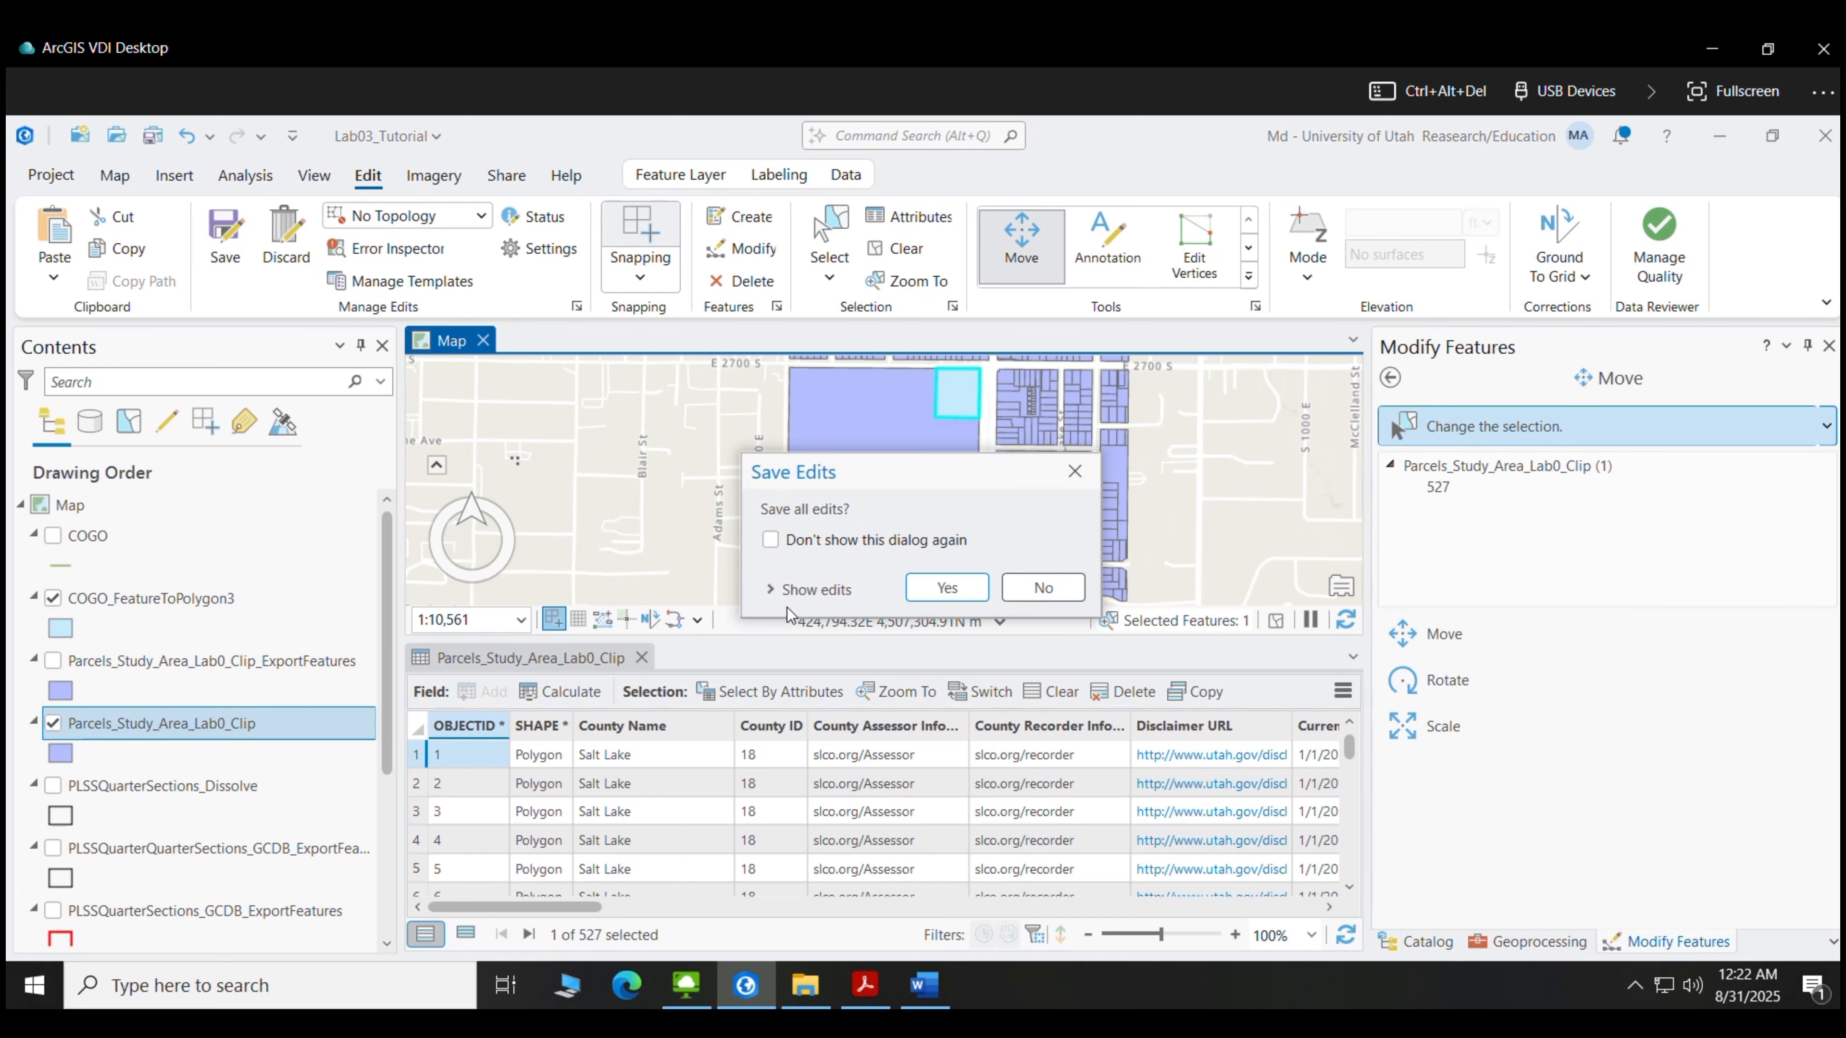
pyautogui.click(944, 588)
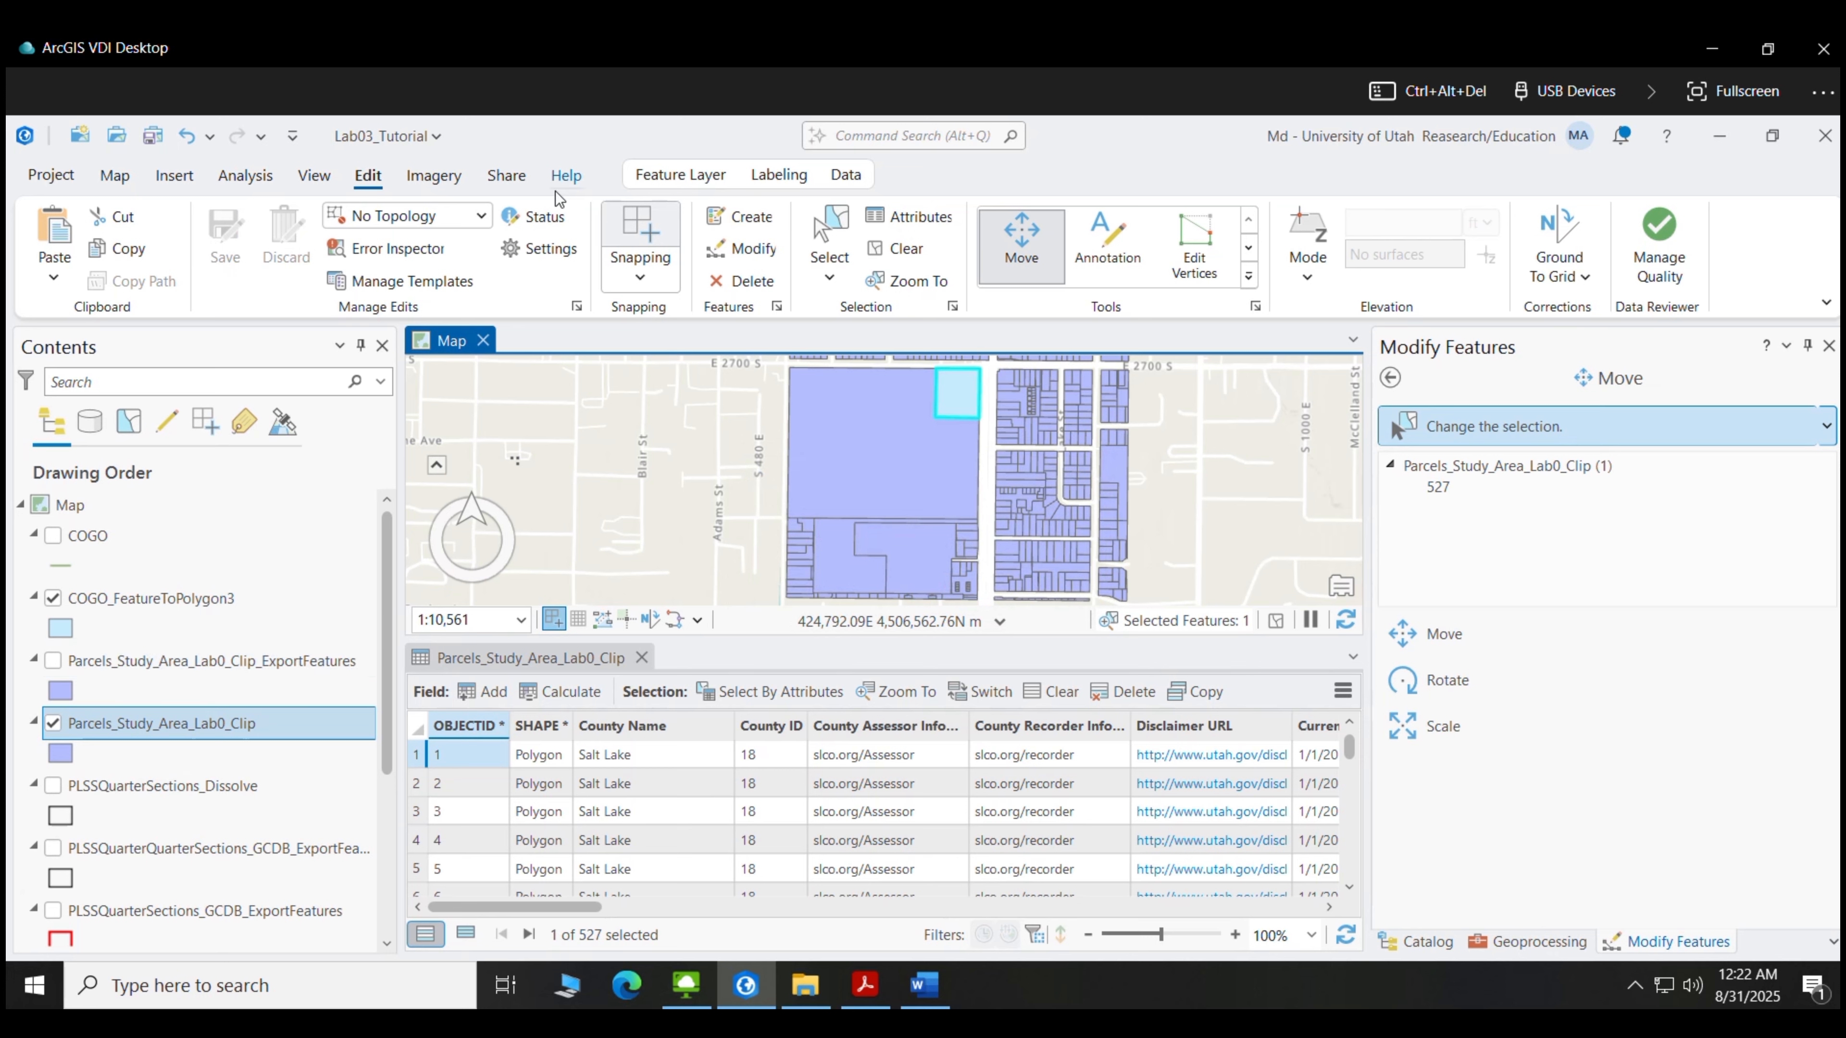
# Hide COGO_FeatureToPolygon3 and toggle Parcels_Study_Area_Lab0_Clip off and on to check the pasted northeast parcel
pyautogui.click(114, 176)
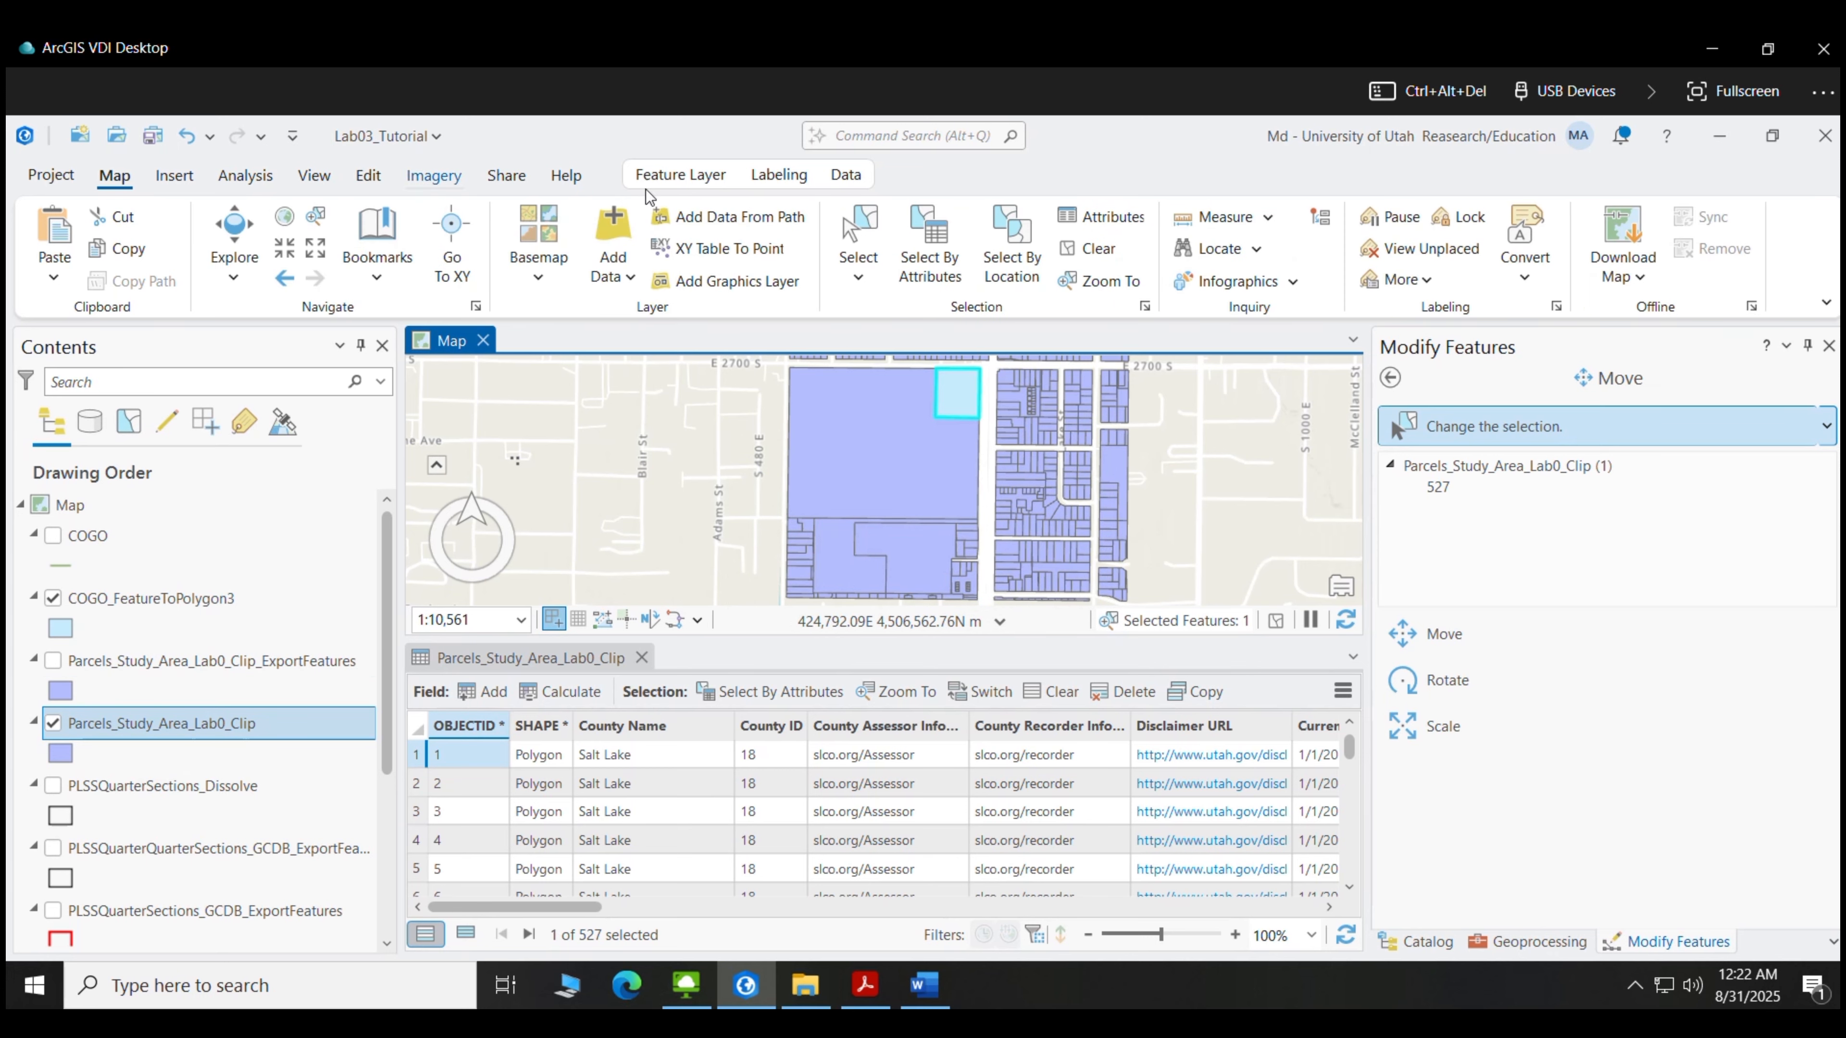
pyautogui.click(865, 237)
pyautogui.click(959, 396)
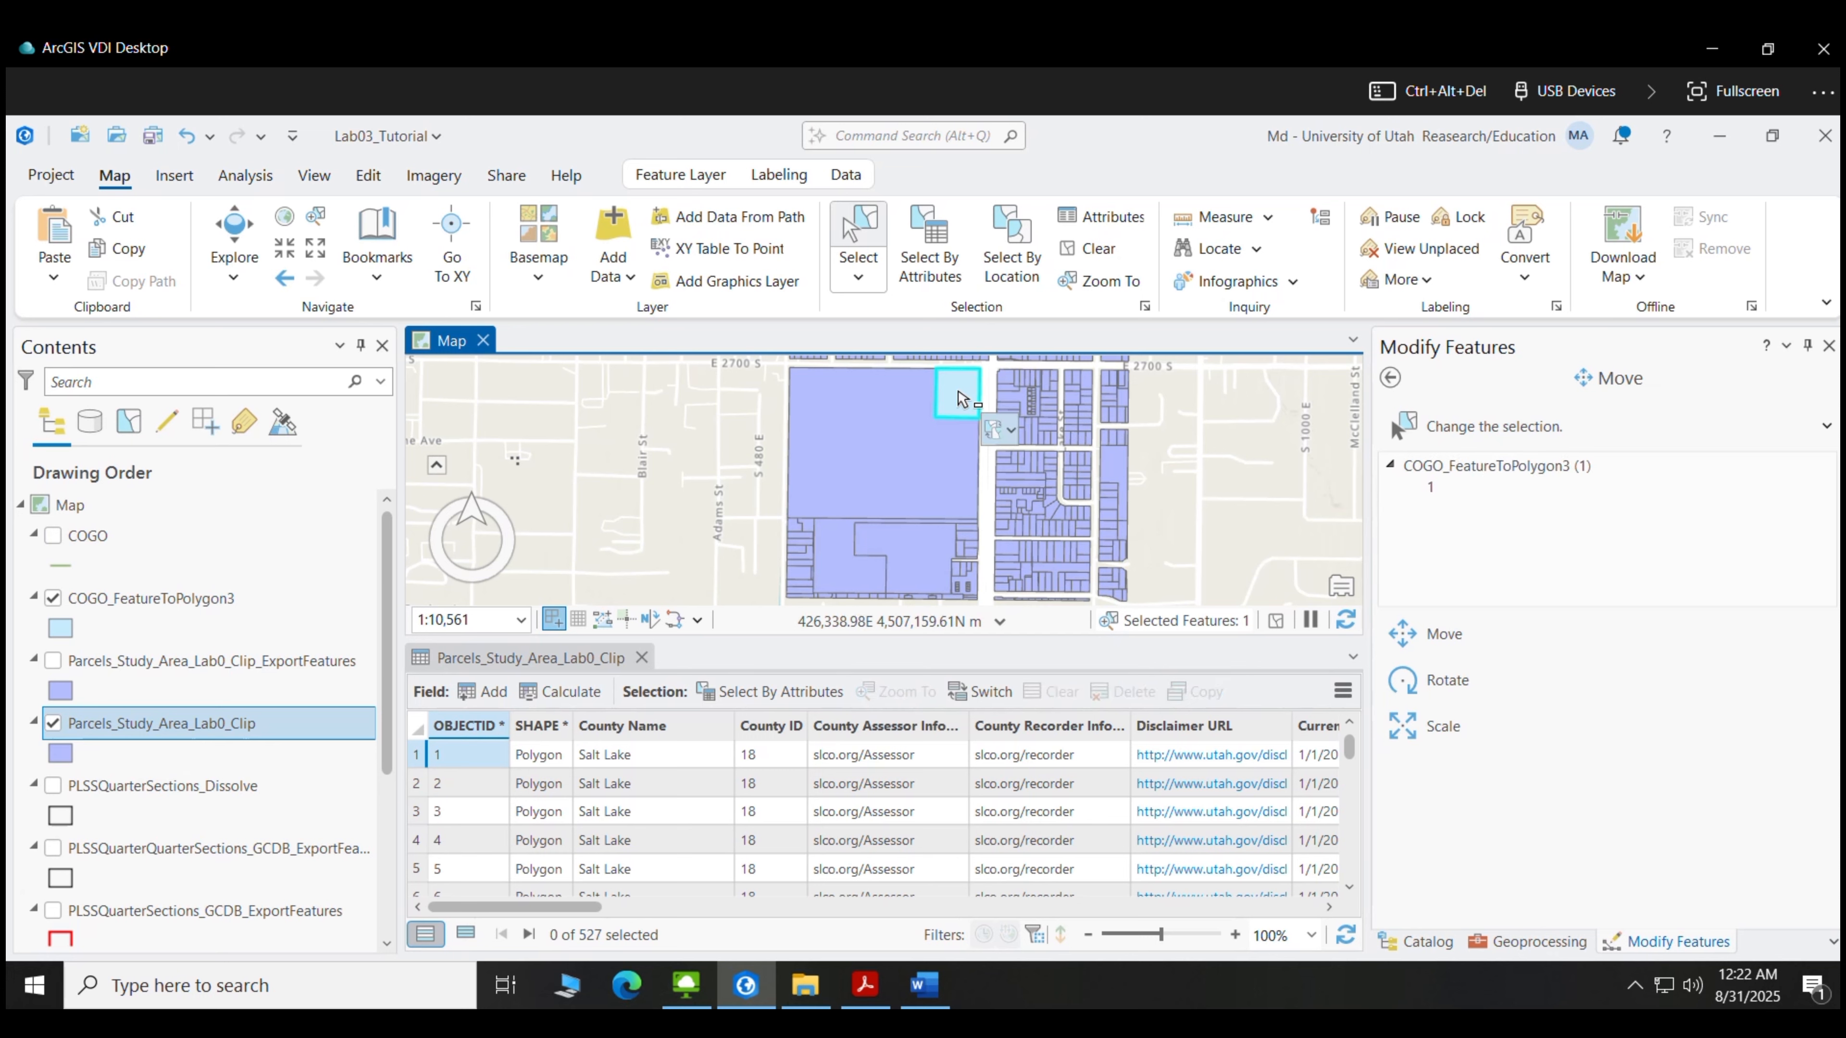
pyautogui.click(52, 598)
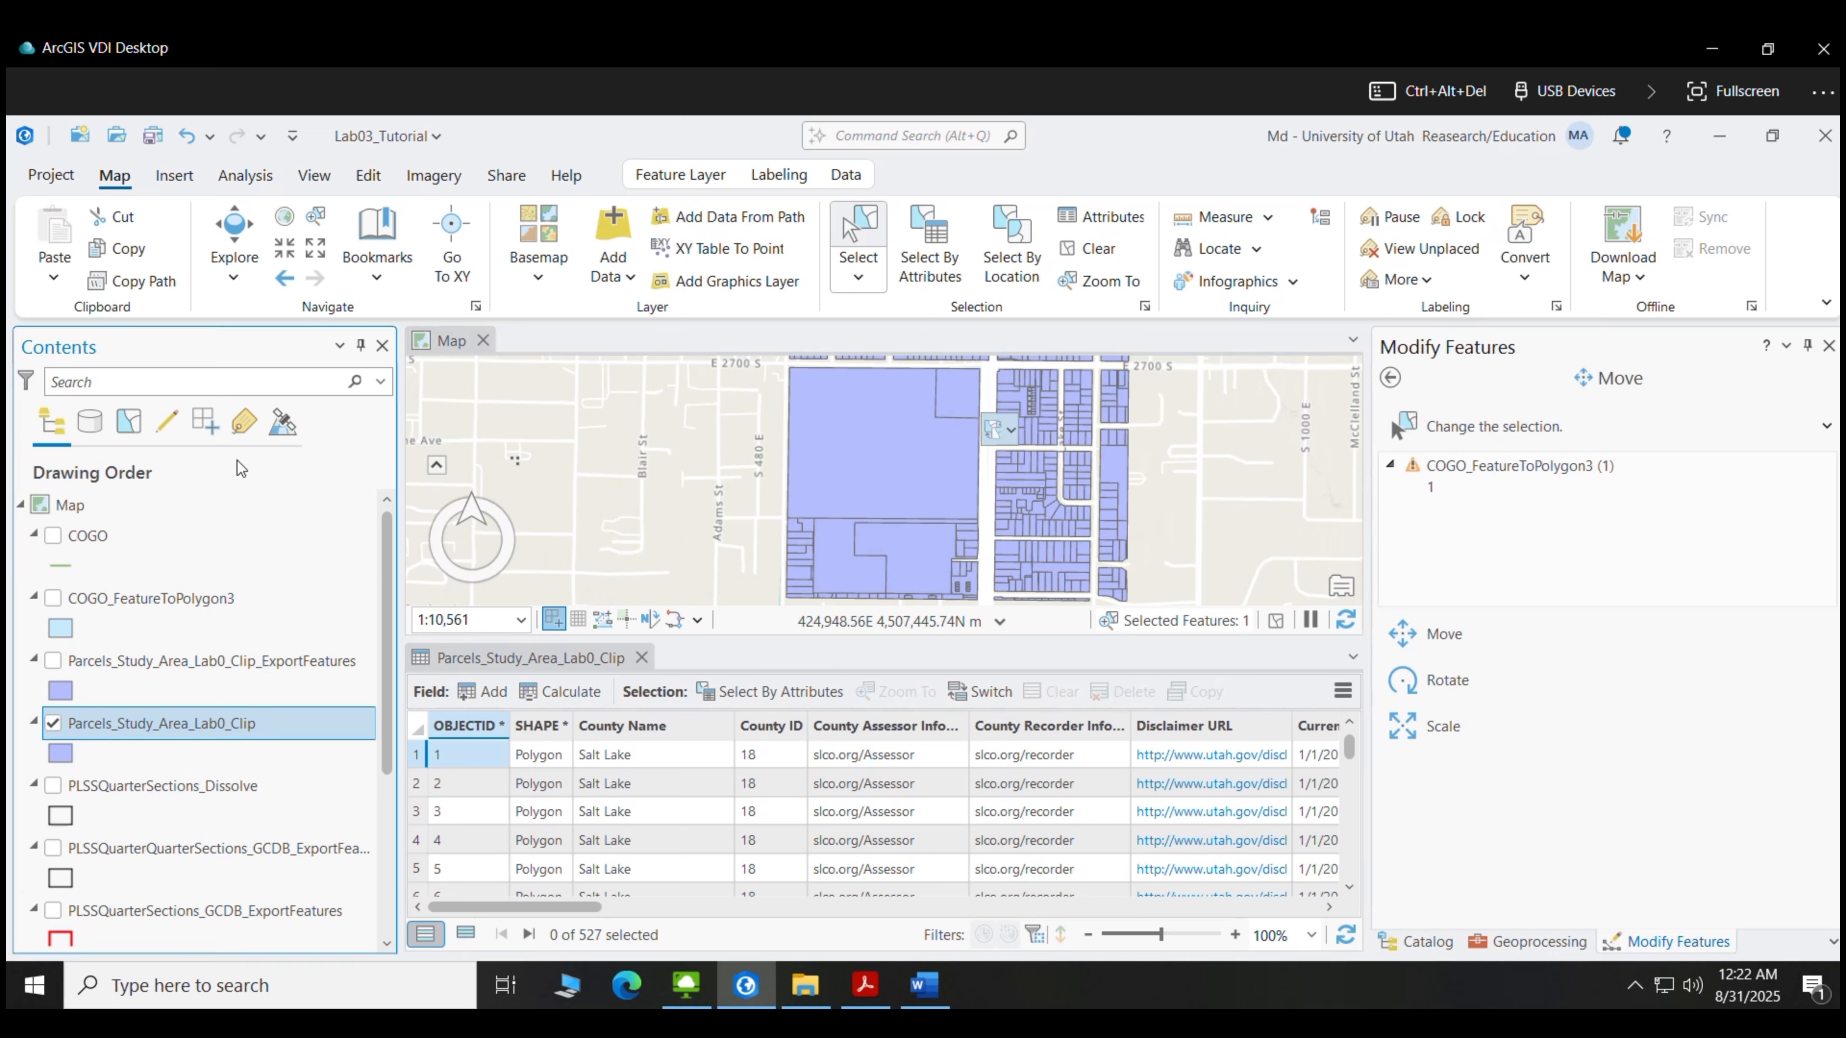
pyautogui.click(53, 725)
pyautogui.moveTo(385, 638); pyautogui.dragTo(341, 629)
pyautogui.click(53, 722)
pyautogui.click(52, 722)
pyautogui.click(977, 489)
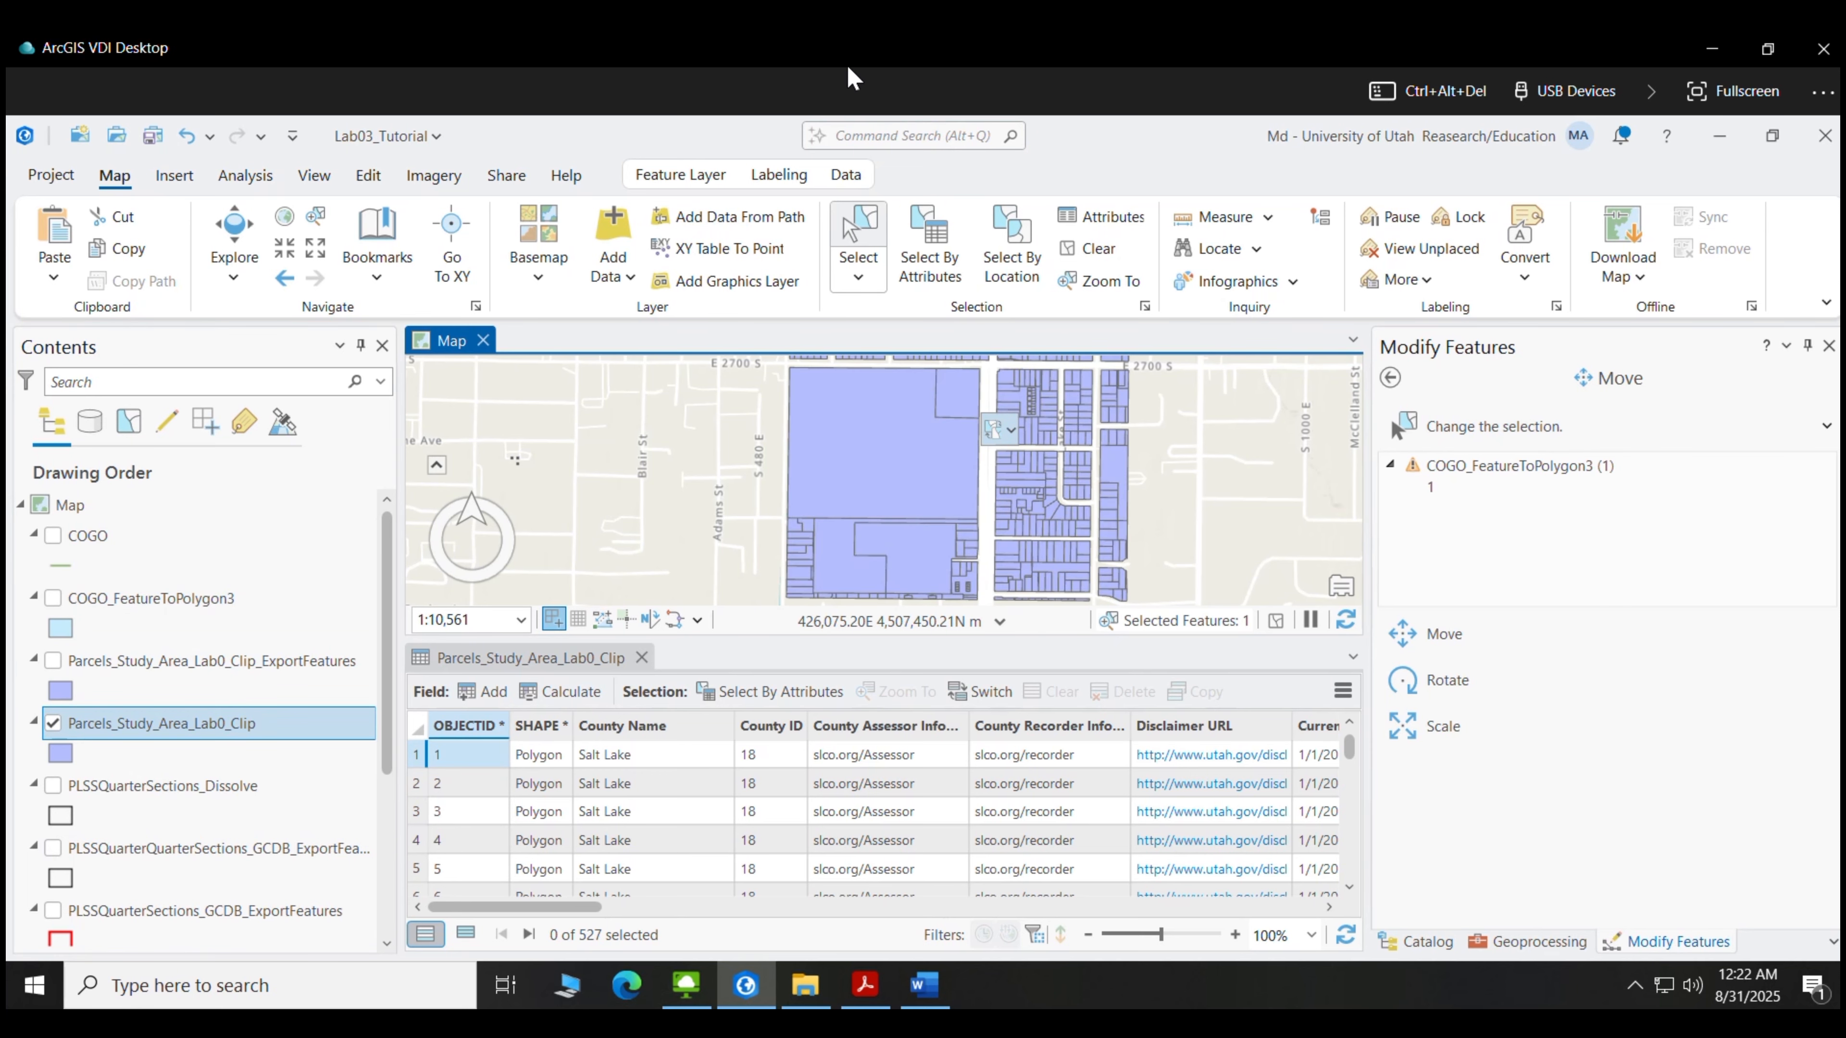
# Switch to the Lab 3 PDF in Adobe Acrobat and review step 8, the deliverables list and the Deliverable 1 boundary colors
pyautogui.click(860, 983)
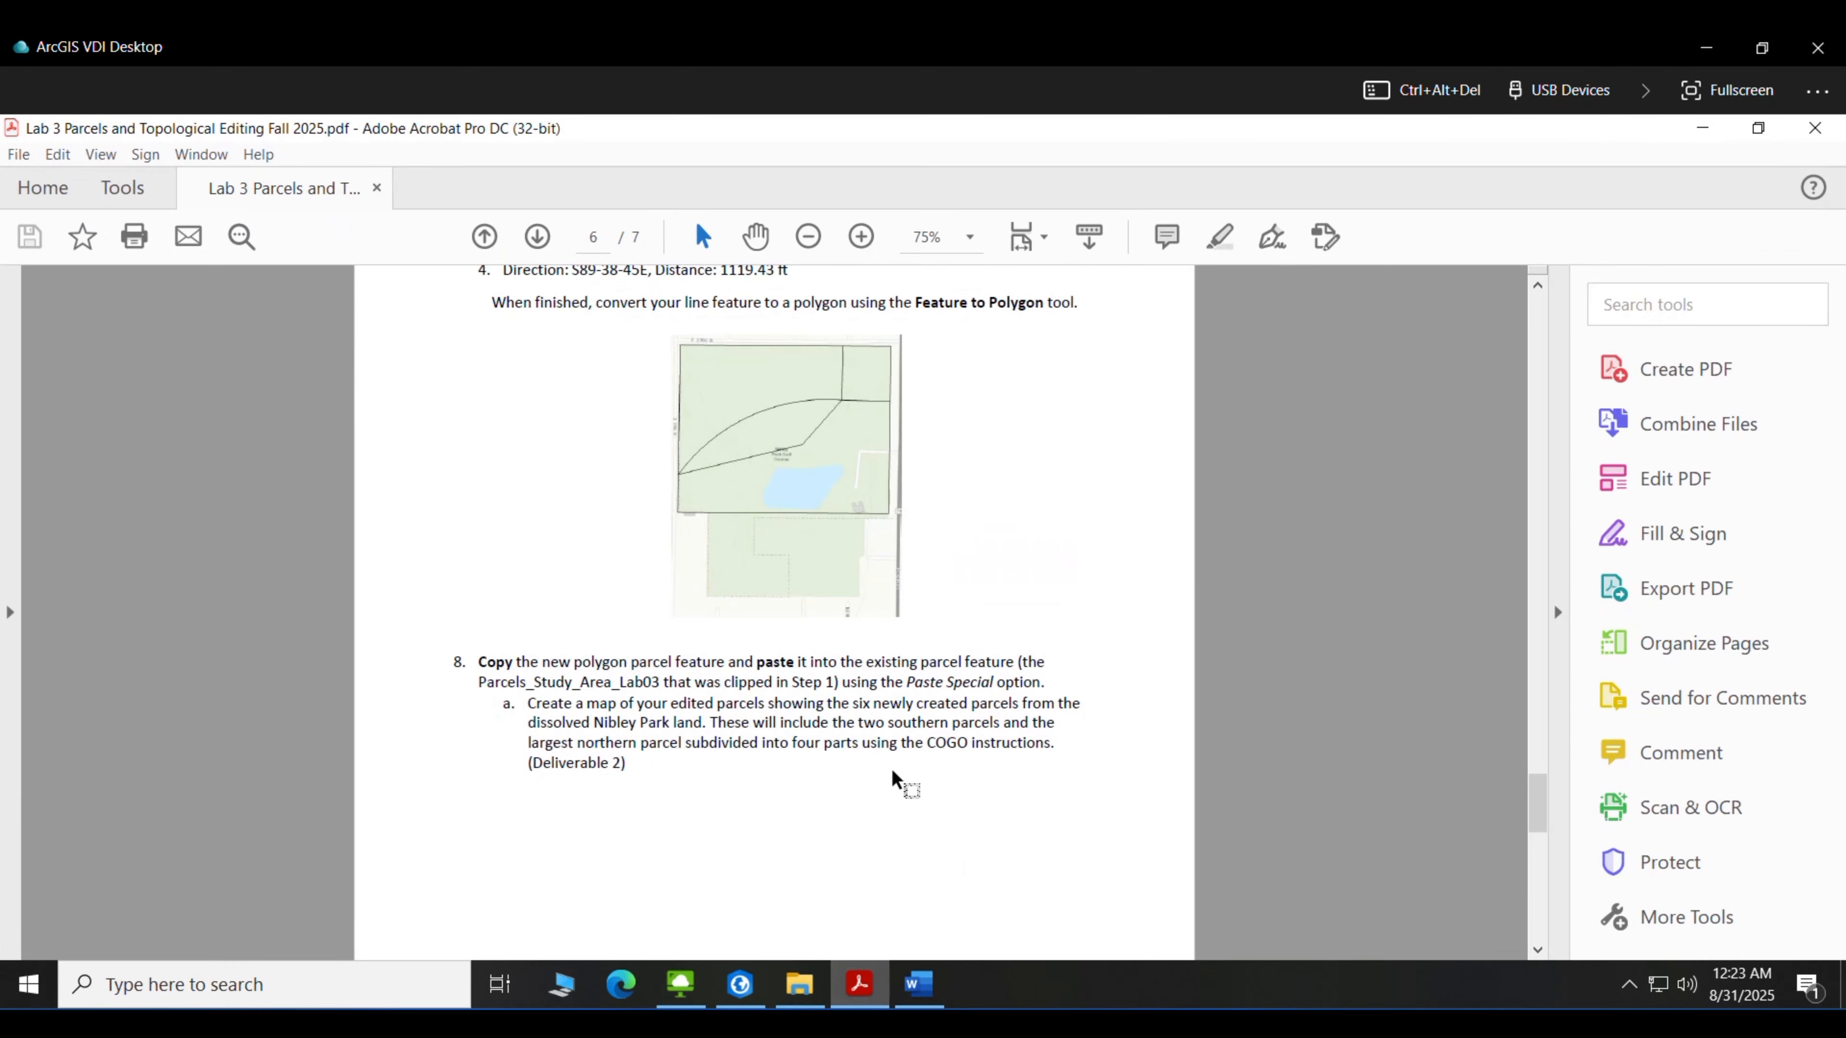
pyautogui.moveTo(1532, 818); pyautogui.dragTo(1539, 889)
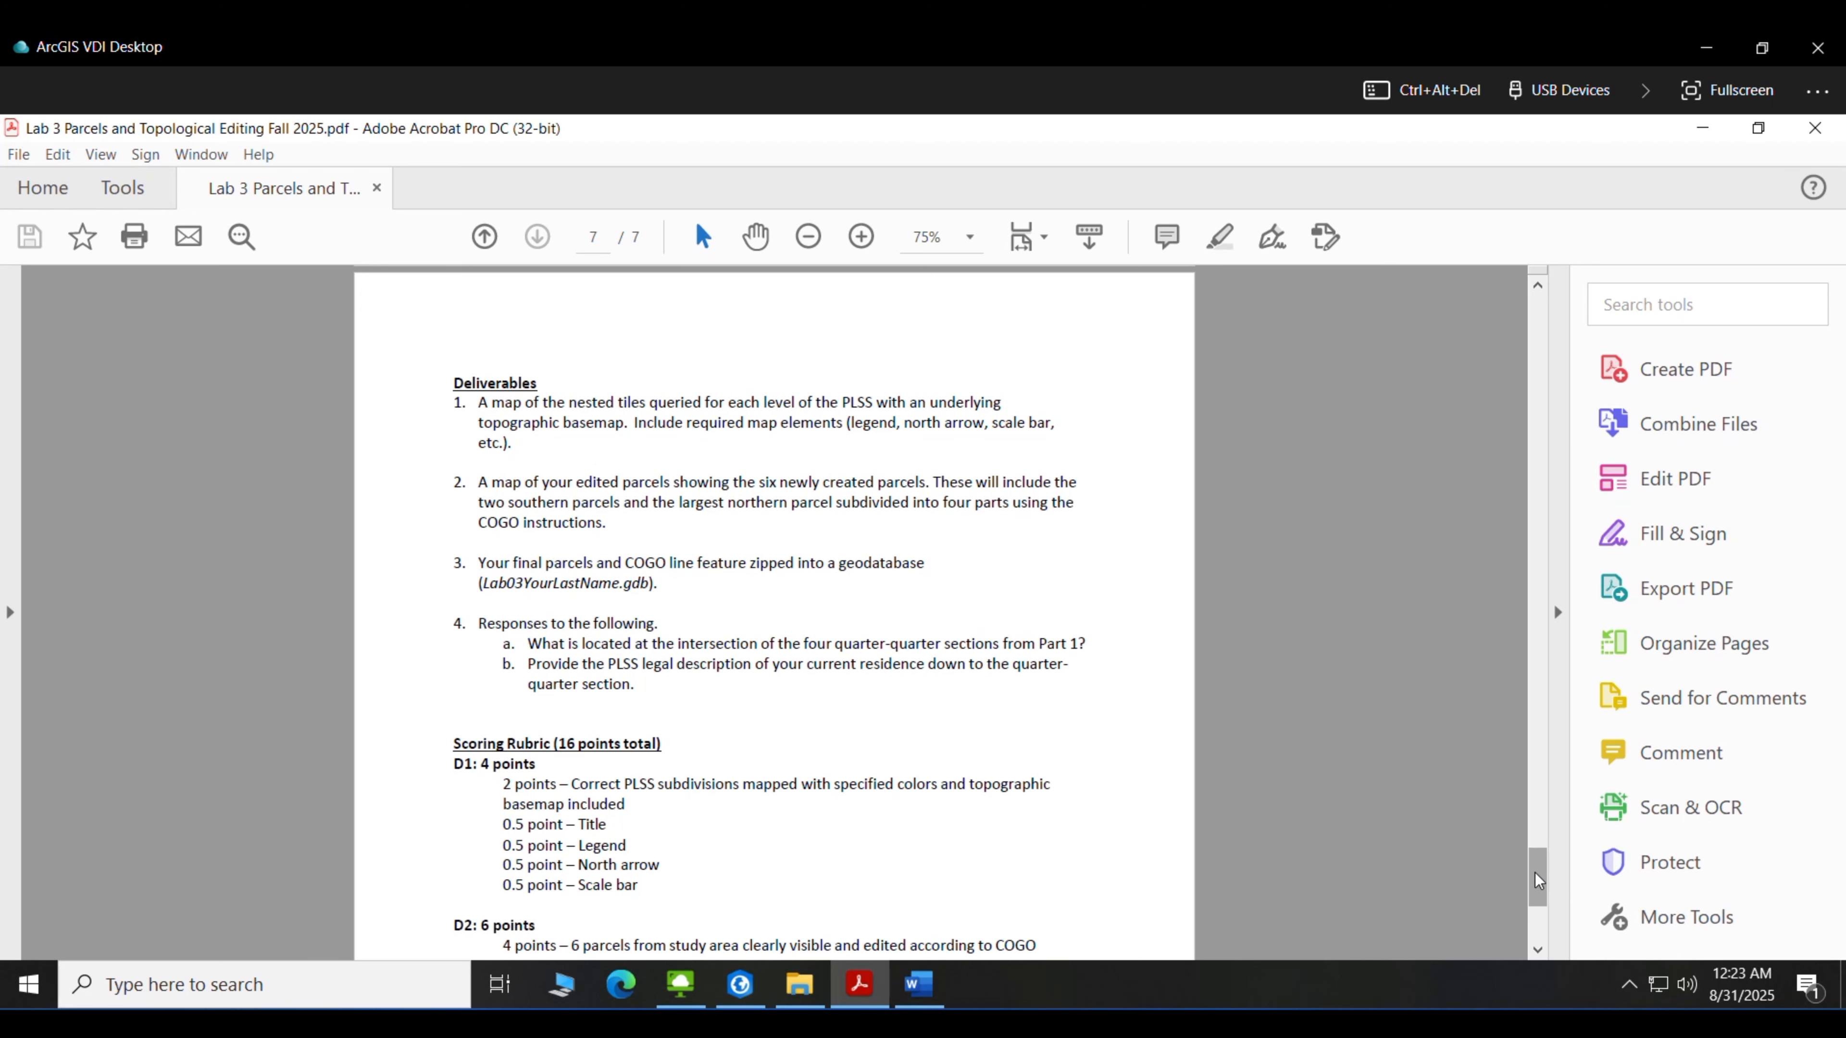
pyautogui.moveTo(1539, 879); pyautogui.dragTo(1519, 495)
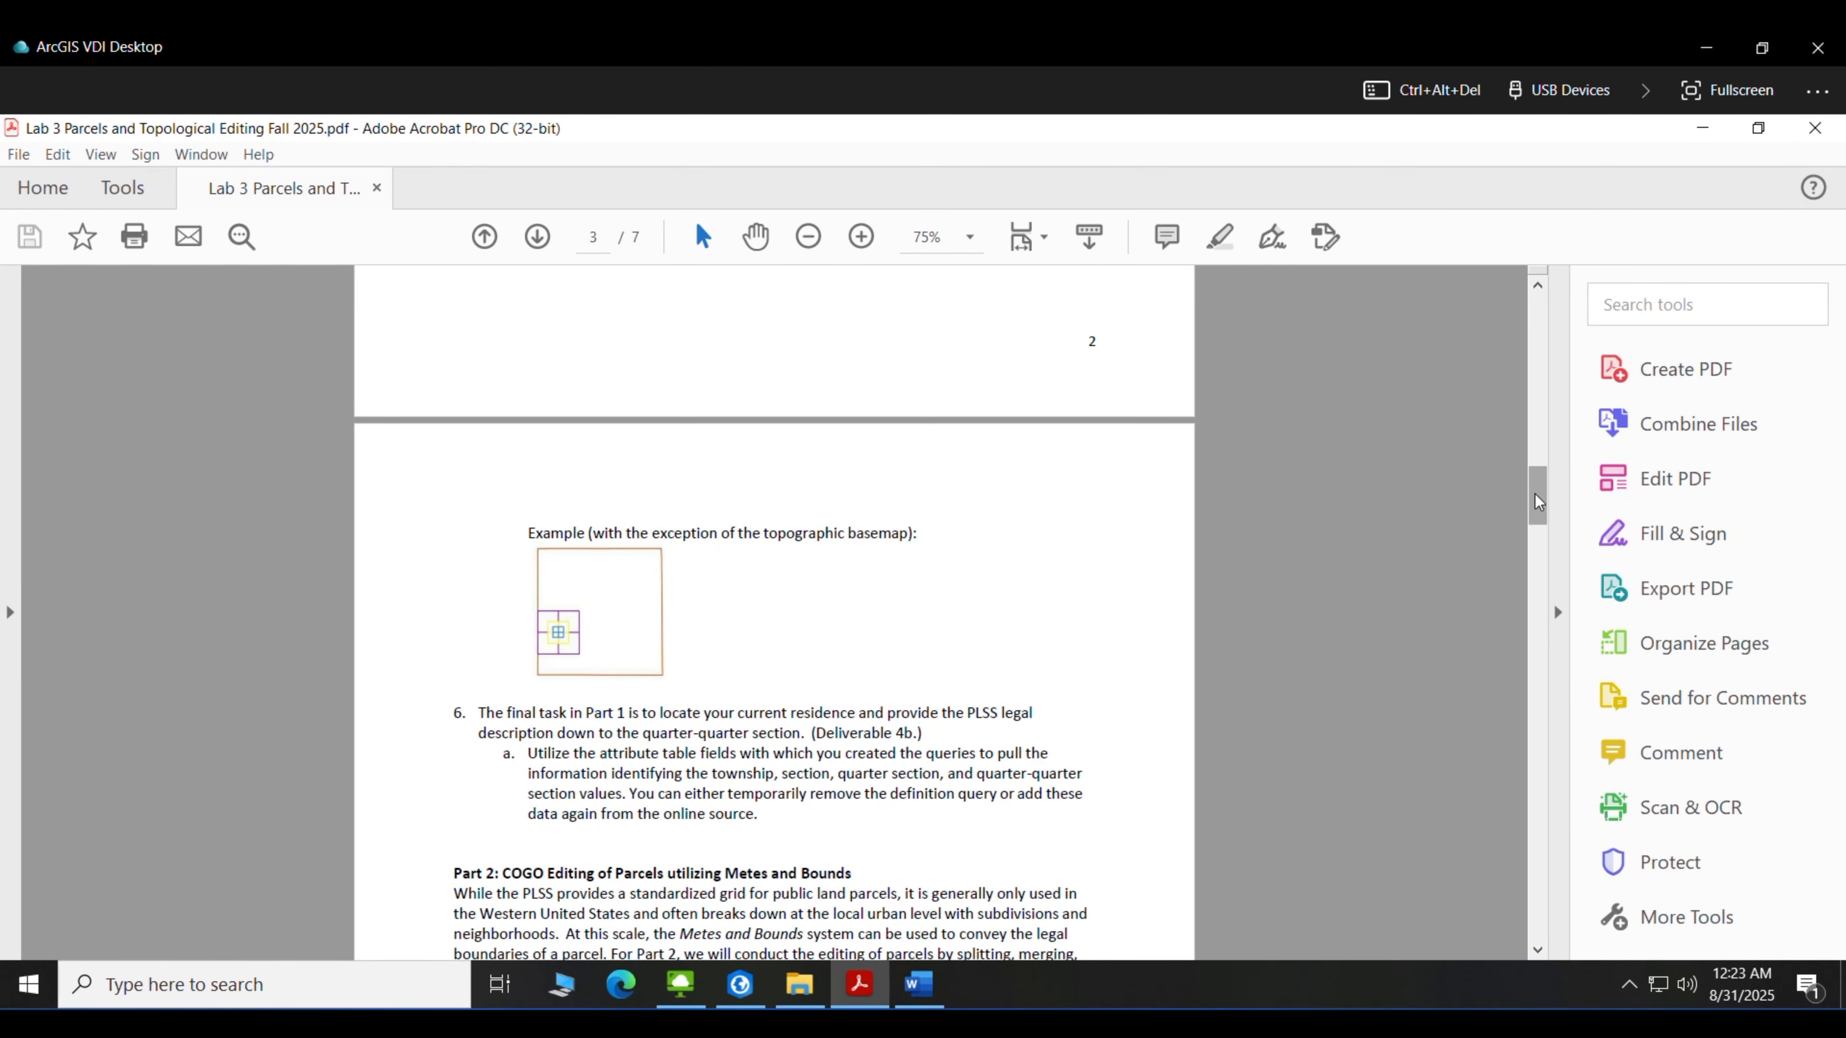
pyautogui.scroll(5, 1539, 502)
pyautogui.moveTo(678, 551); pyautogui.dragTo(832, 538)
pyautogui.doubleClick(785, 518)
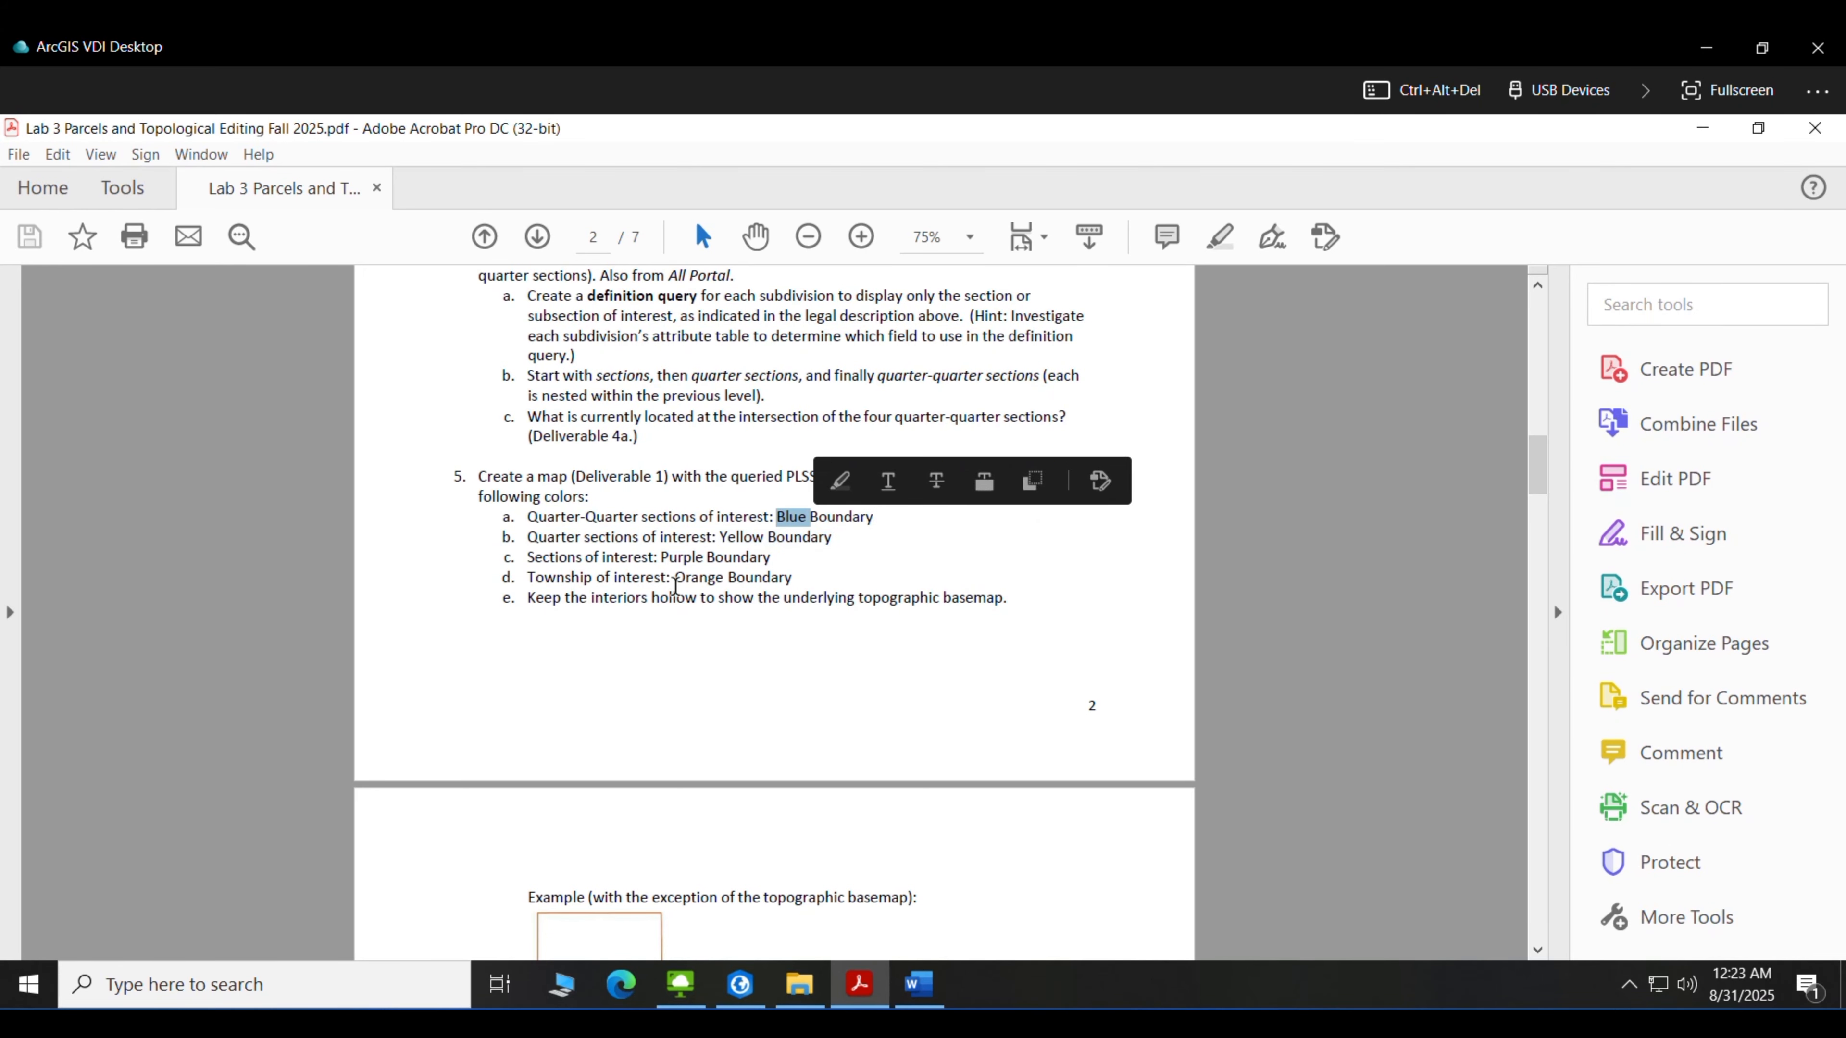
pyautogui.moveTo(676, 588); pyautogui.dragTo(760, 580)
pyautogui.moveTo(1541, 471); pyautogui.dragTo(1609, 464)
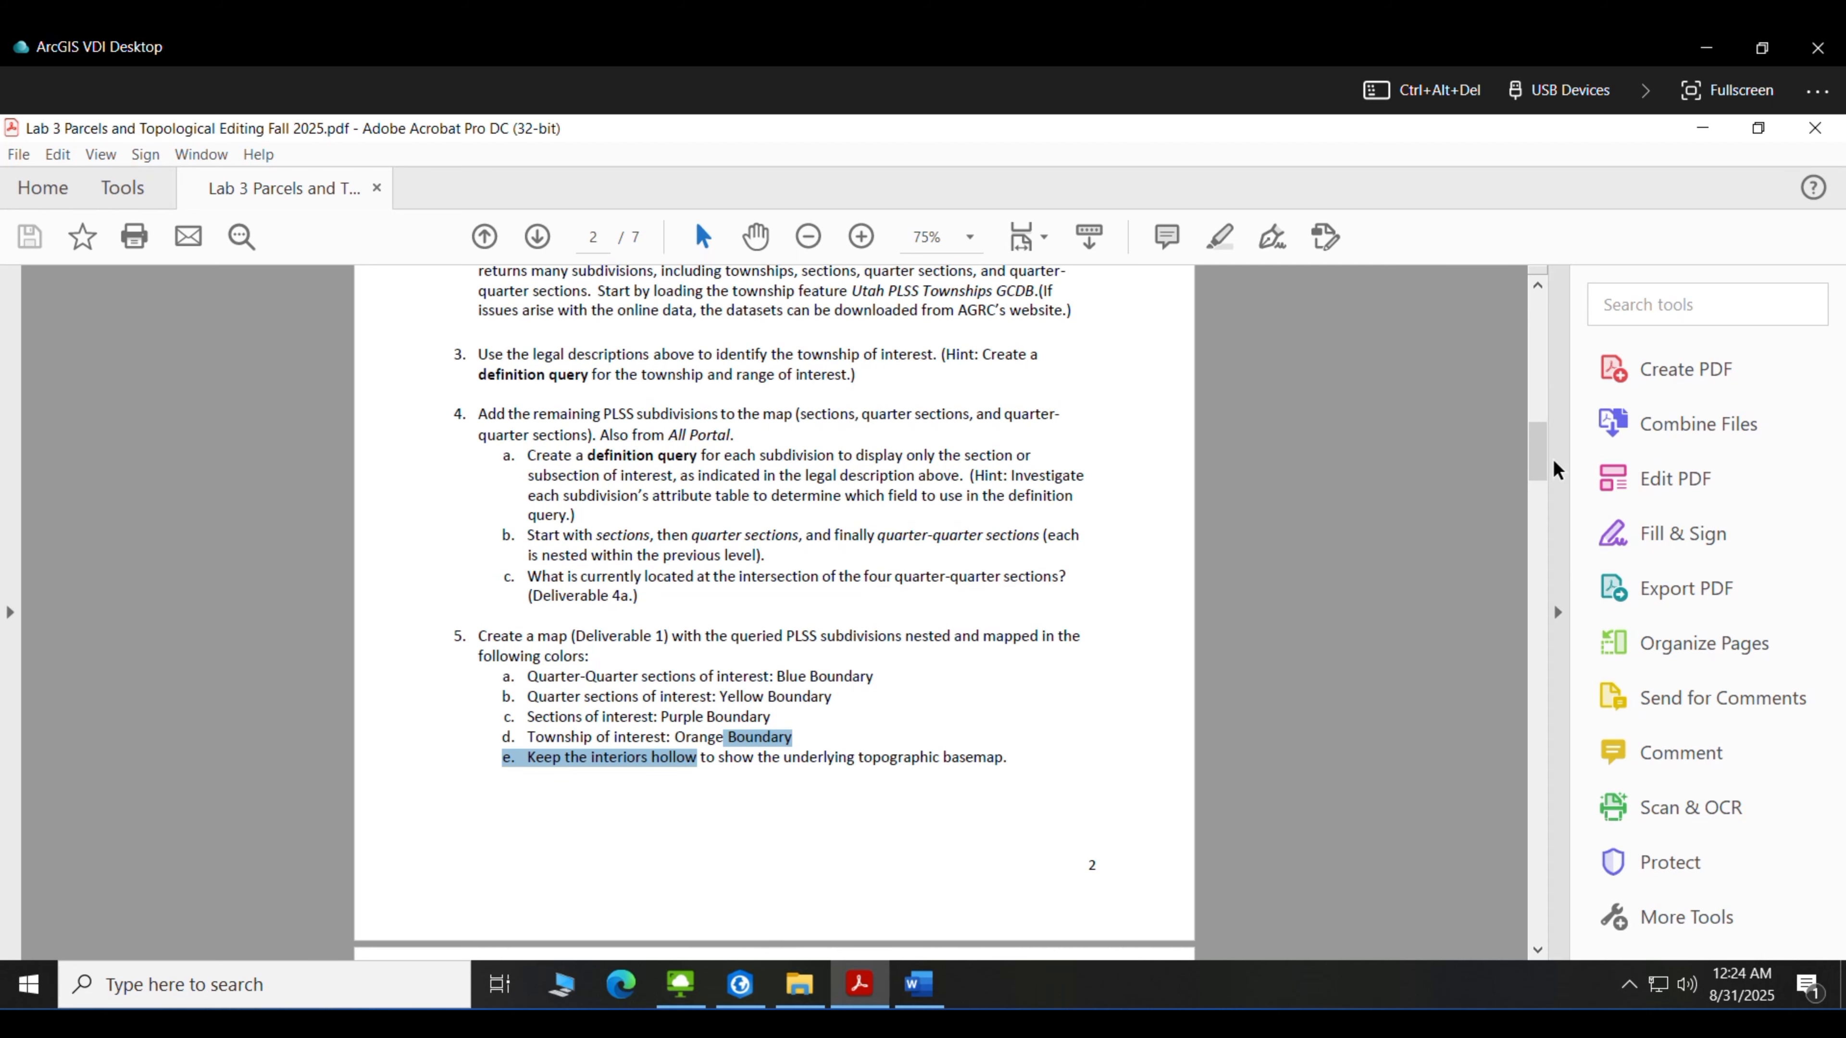
# Review step 6 on the PLSS legal description of the current residence and the scoring rubric on the last page
pyautogui.moveTo(1554, 461); pyautogui.dragTo(1533, 513)
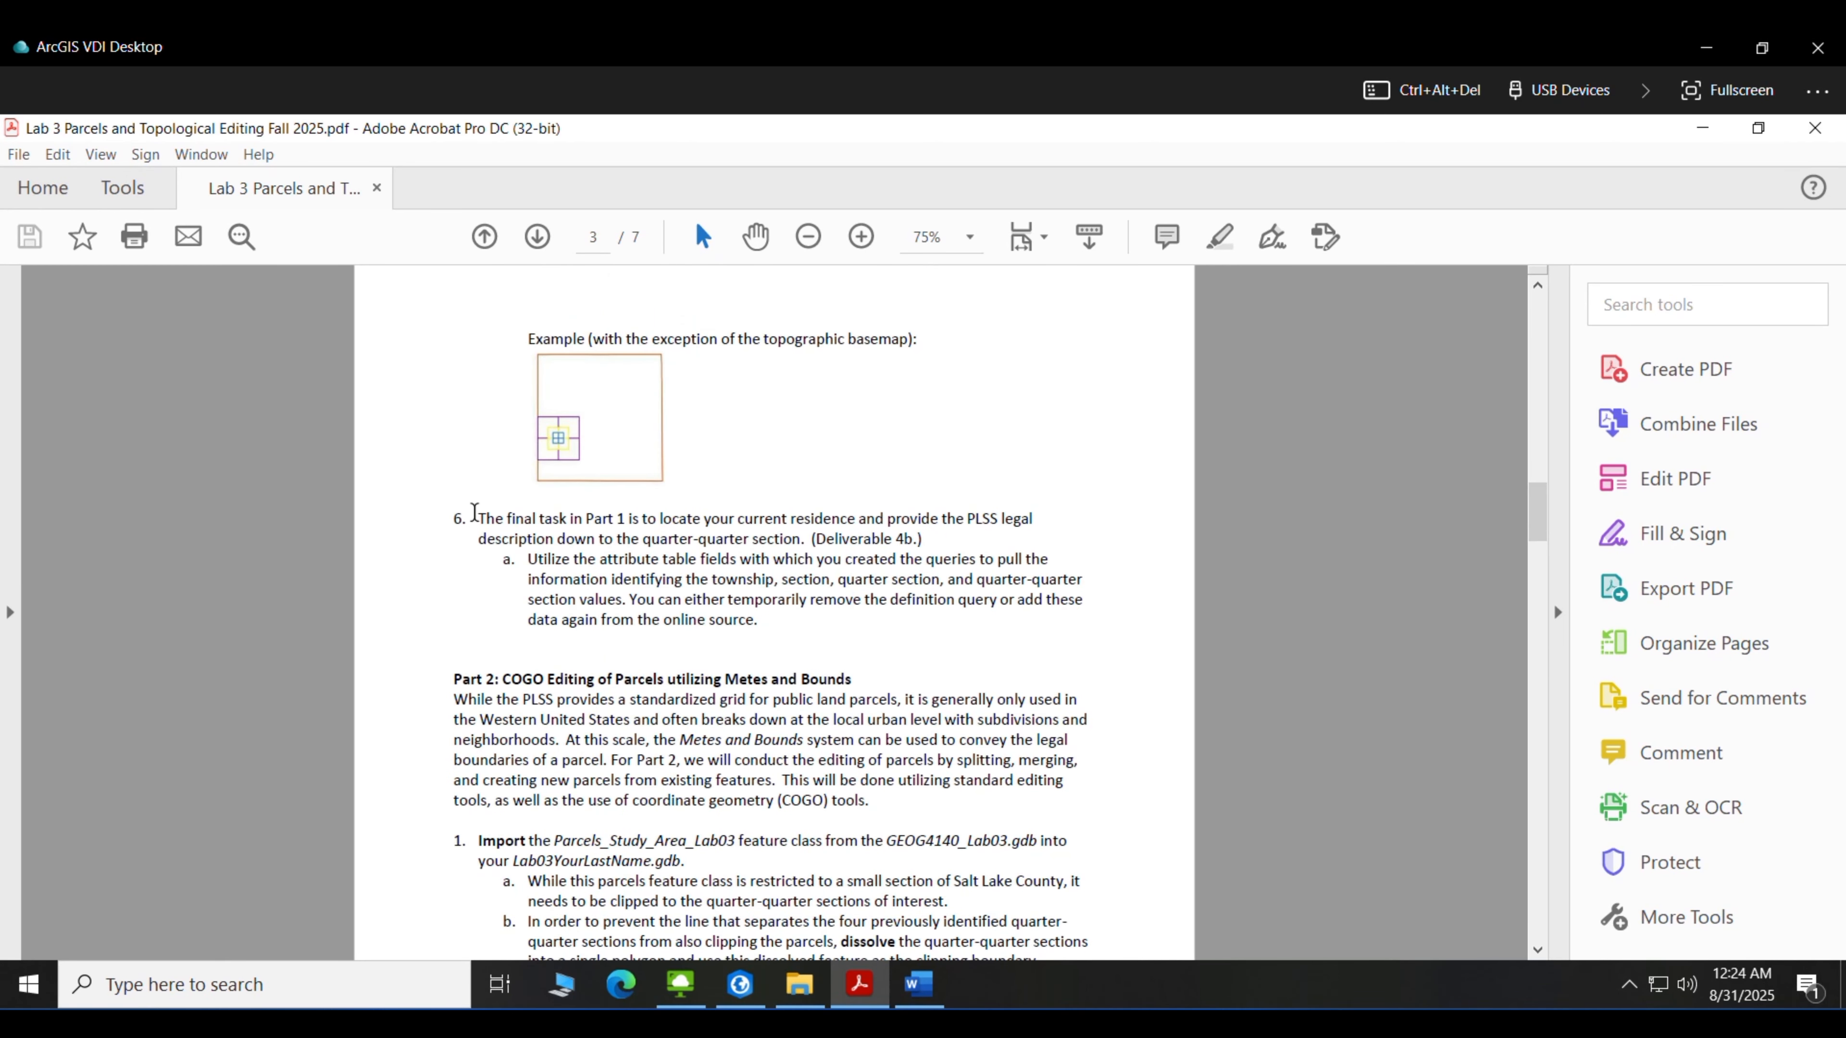
pyautogui.moveTo(479, 518); pyautogui.dragTo(1040, 516)
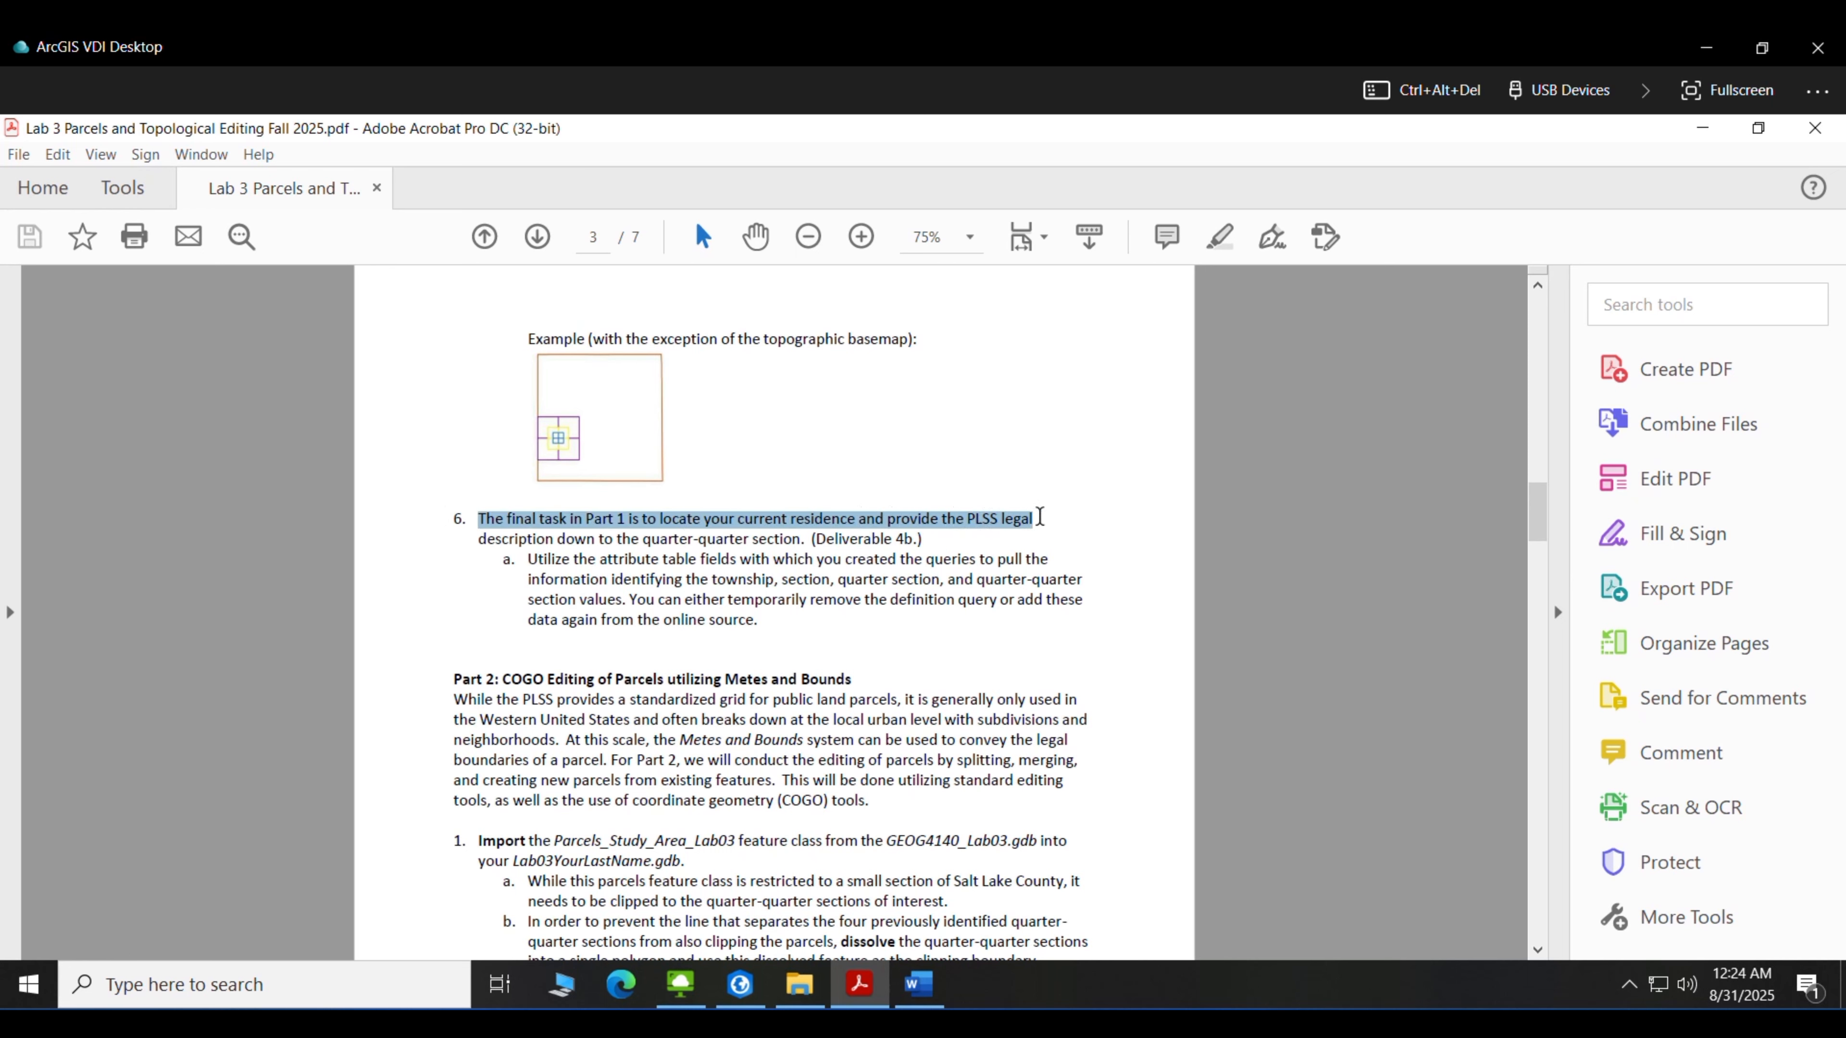
pyautogui.moveTo(478, 539); pyautogui.dragTo(922, 540)
pyautogui.moveTo(530, 560); pyautogui.dragTo(778, 628)
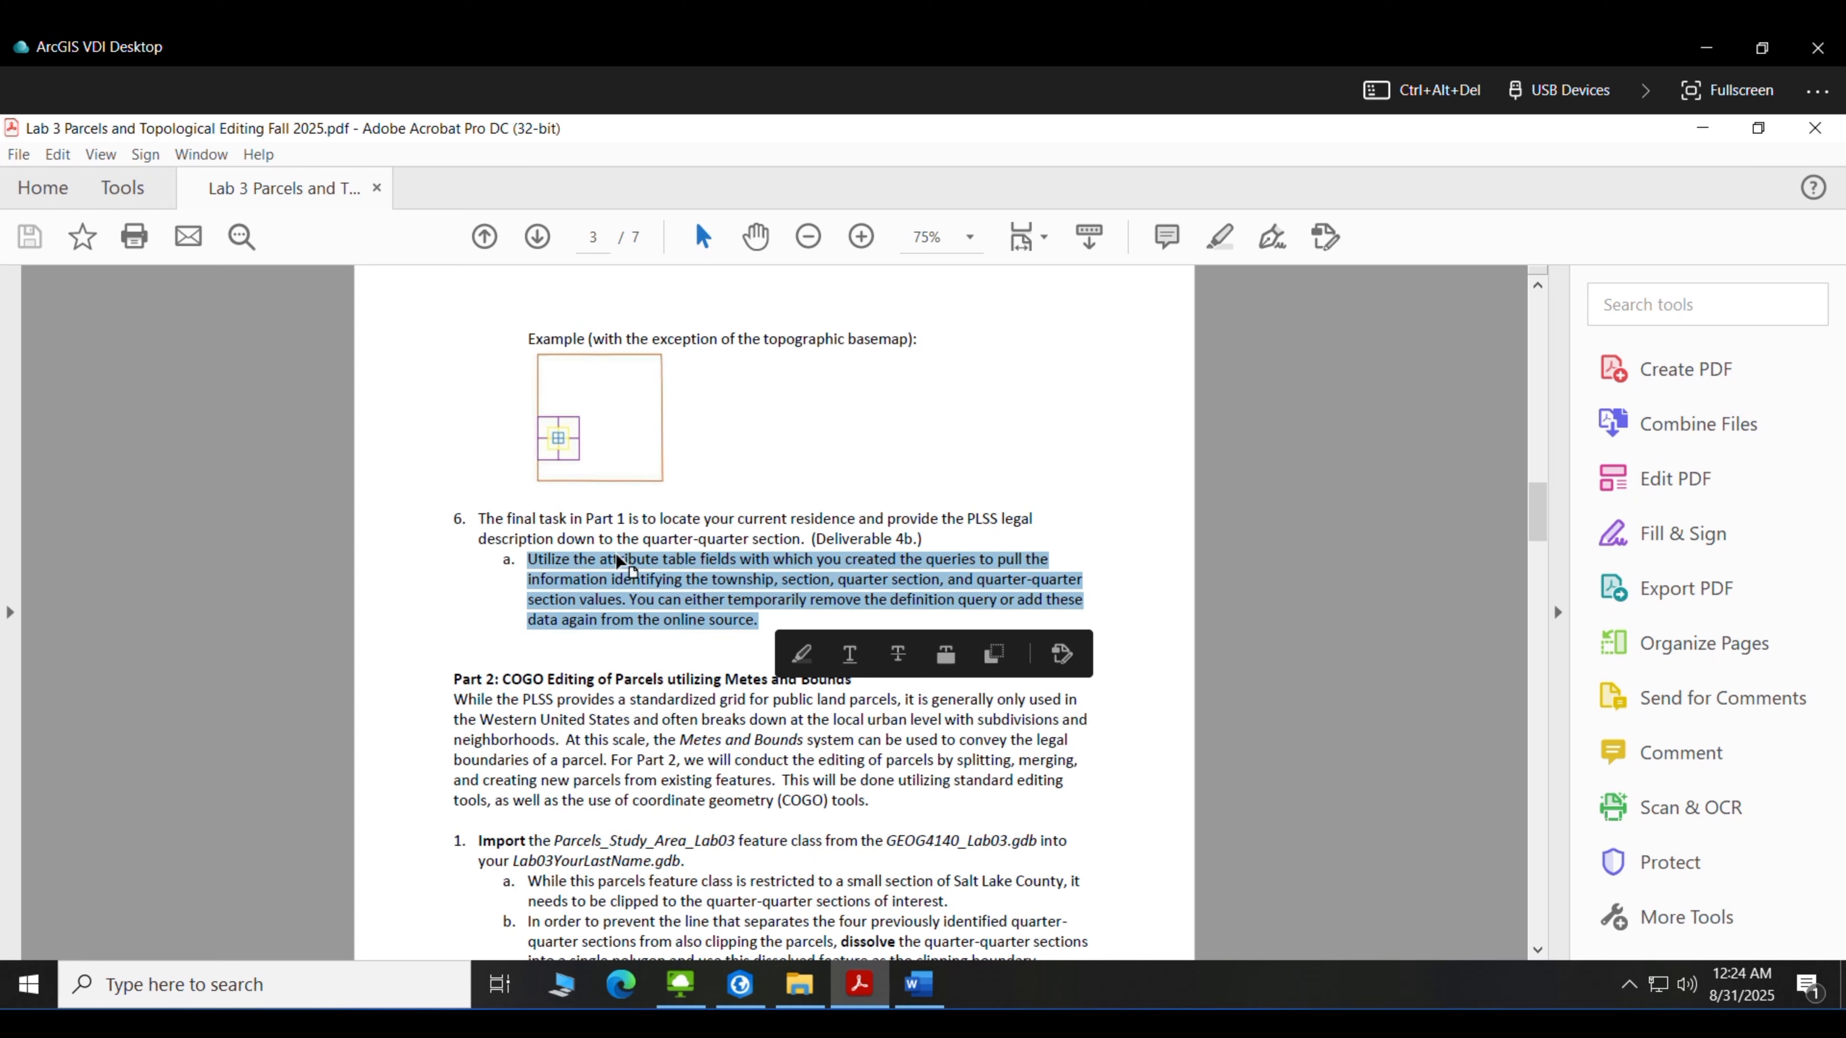
pyautogui.click(653, 539)
pyautogui.moveTo(733, 518); pyautogui.dragTo(943, 513)
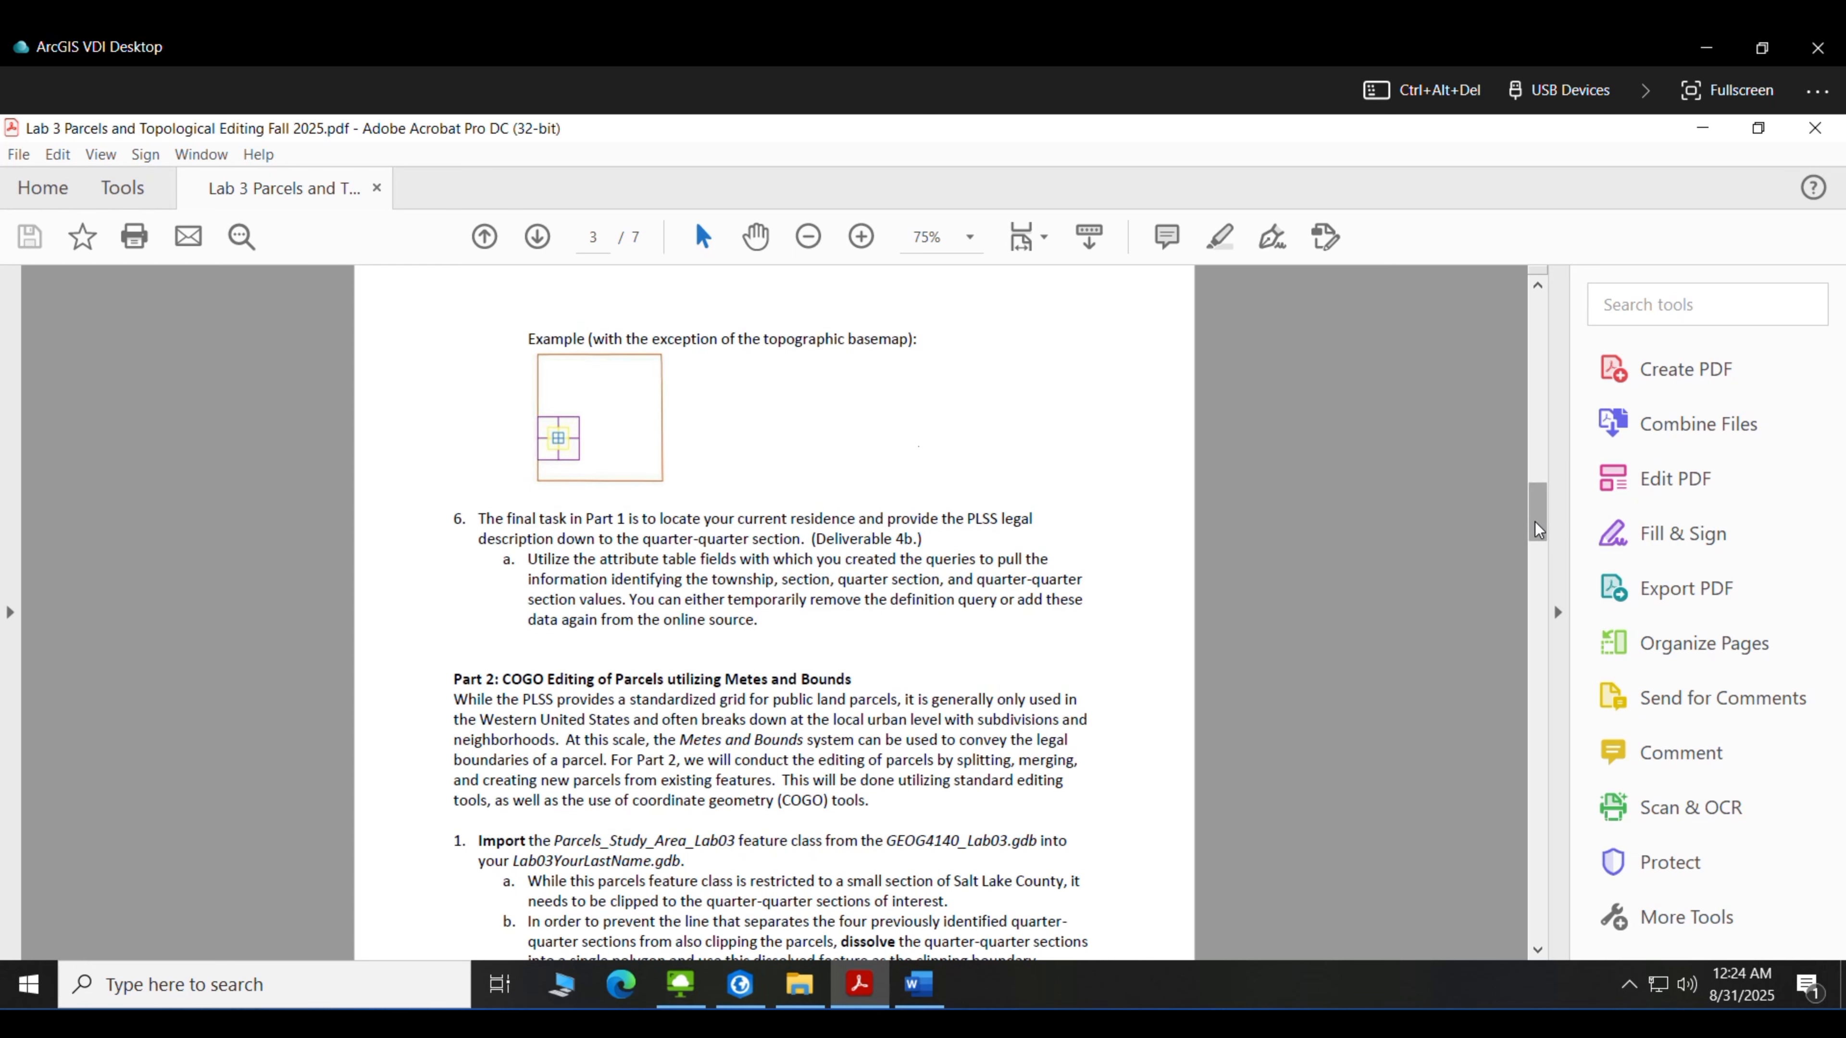
pyautogui.moveTo(1537, 514); pyautogui.dragTo(1501, 932)
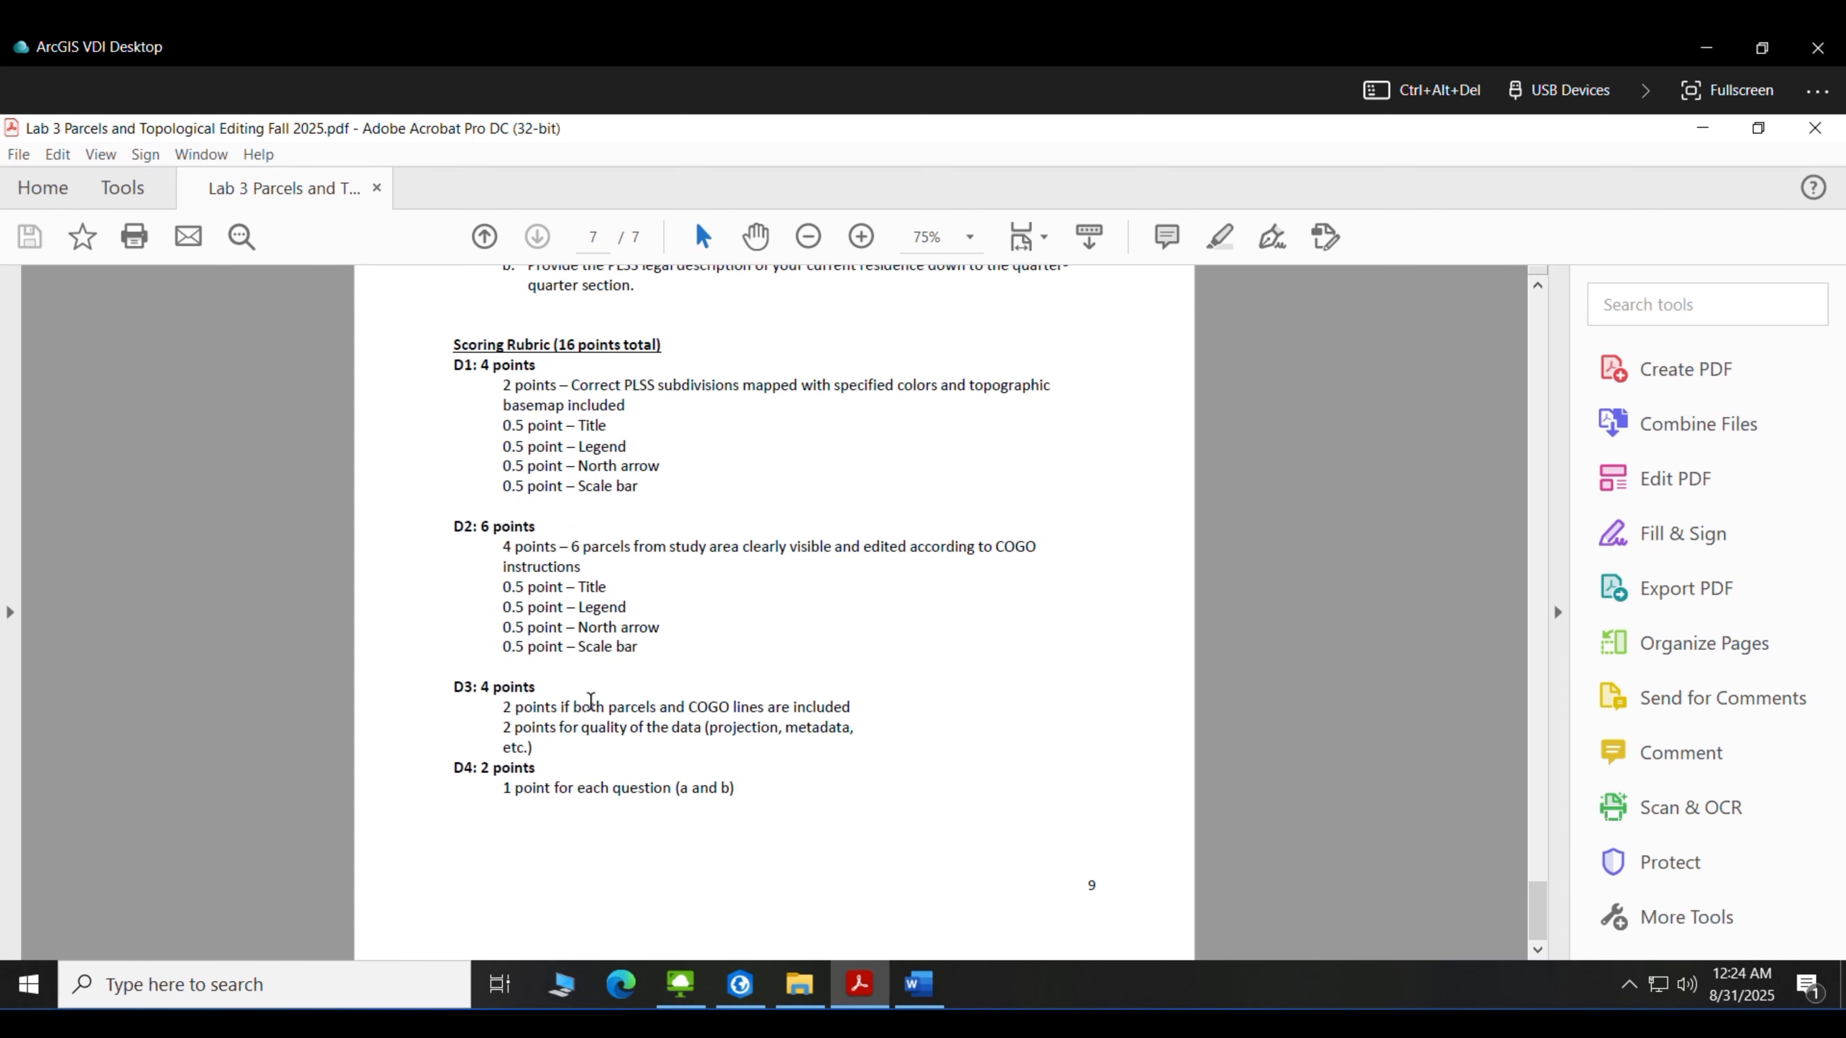